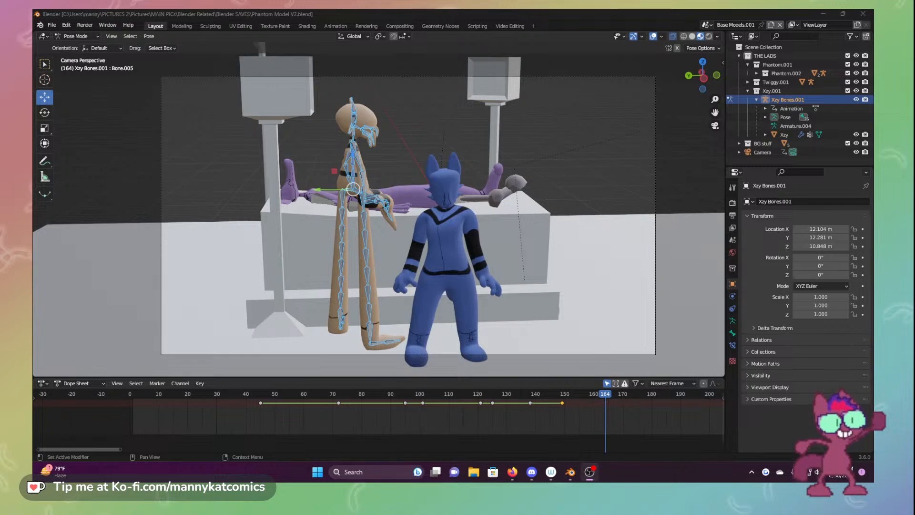
pyautogui.hotkey('alt', 'Tab')
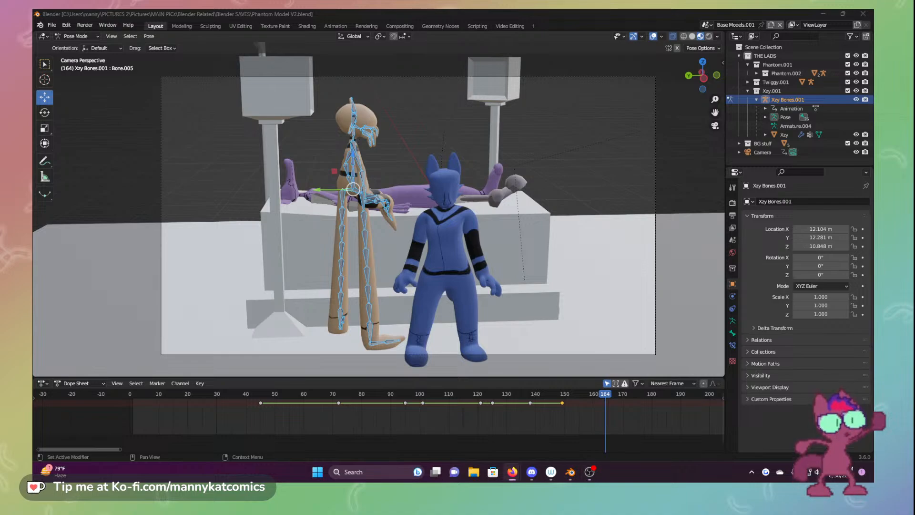
pyautogui.hotkey('alt', 'Tab')
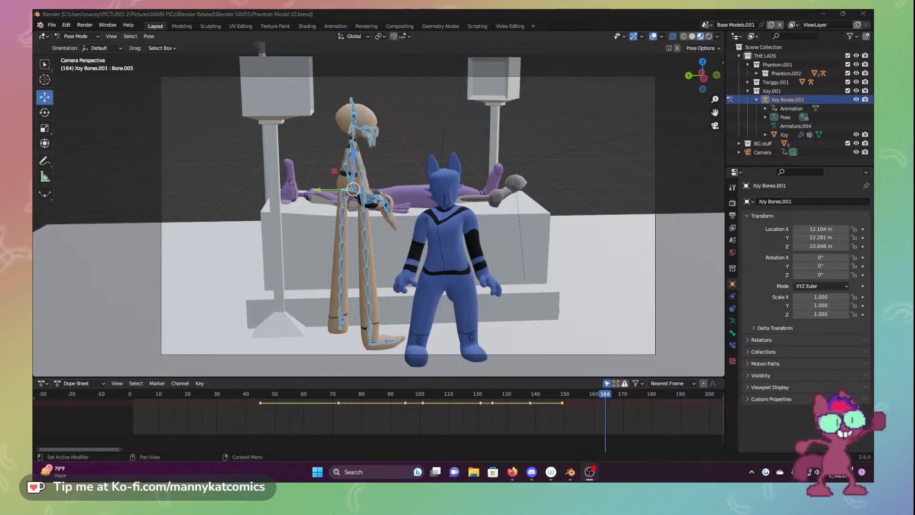
pyautogui.click(514, 10)
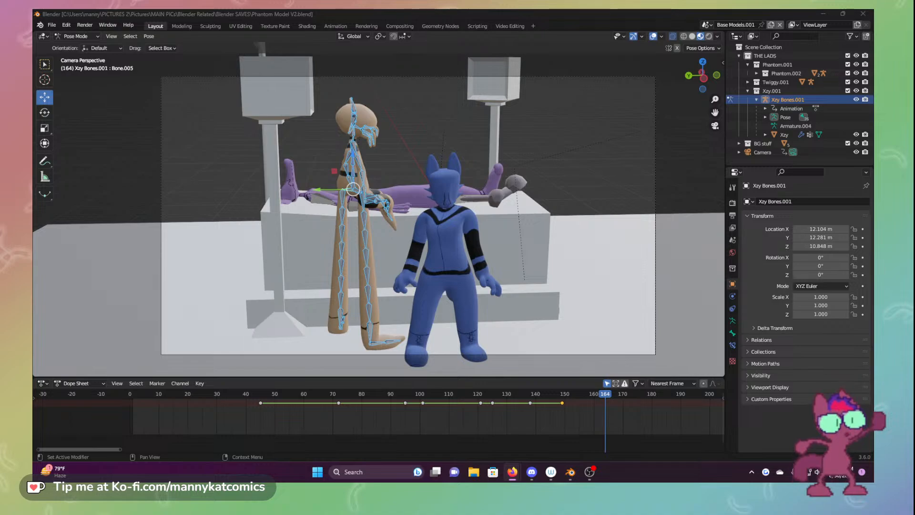
pyautogui.hotkey('alt', 'Tab')
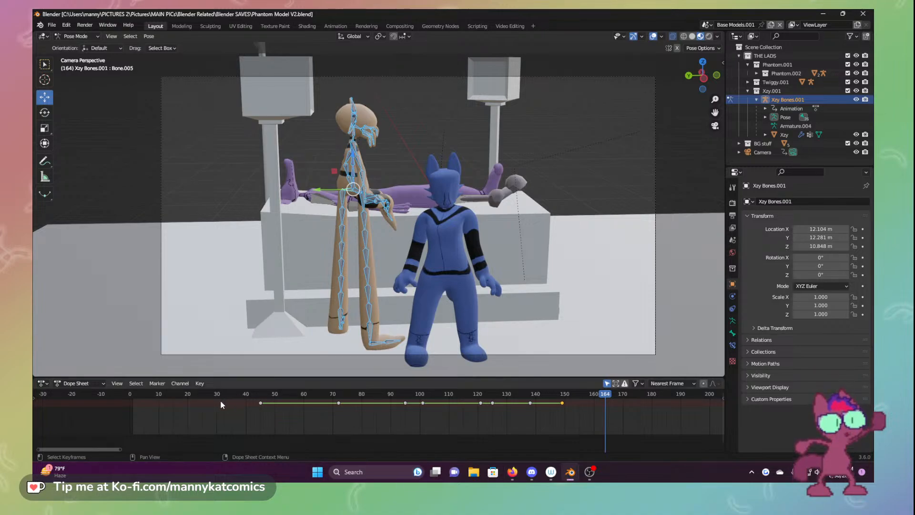
# Return the timeline to frame 0 and save the Phantom Model V2 file
pyautogui.hotkey('shift', 'Left')
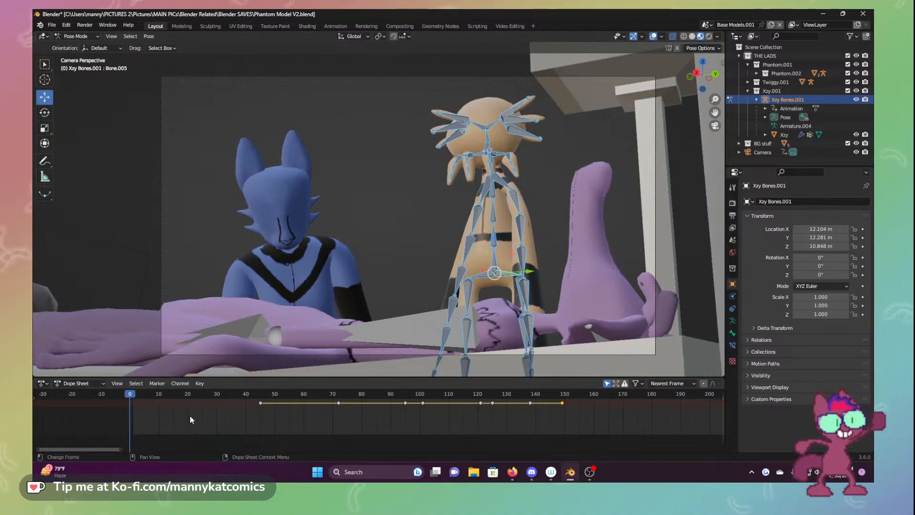
pyautogui.hotkey('ctrl', 's')
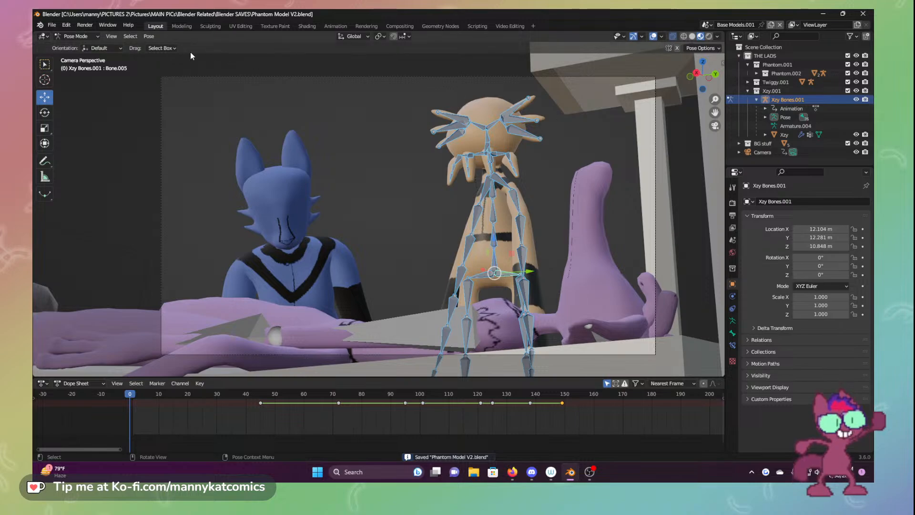
# Switch to Object Mode and hide the Phantom Bones.001 armature inside the Phantom.002 collection
pyautogui.click(95, 37)
pyautogui.click(76, 47)
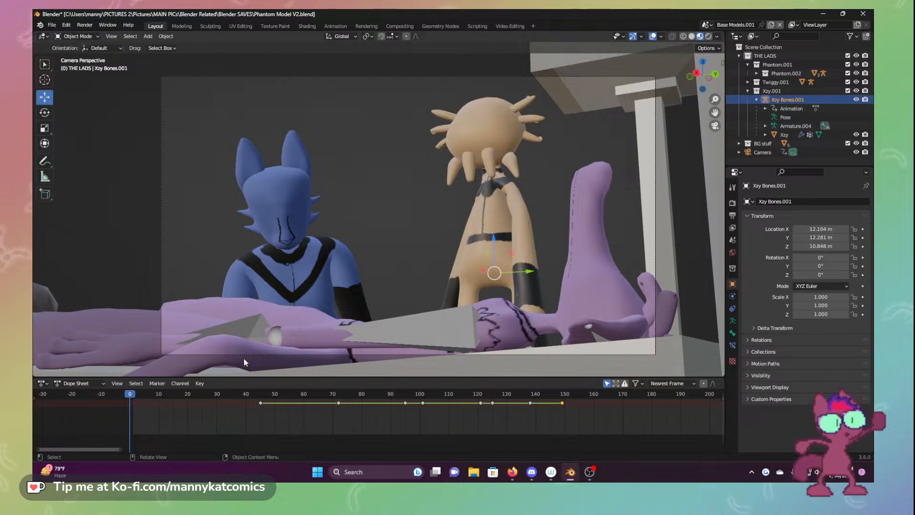
pyautogui.click(856, 73)
pyautogui.click(857, 73)
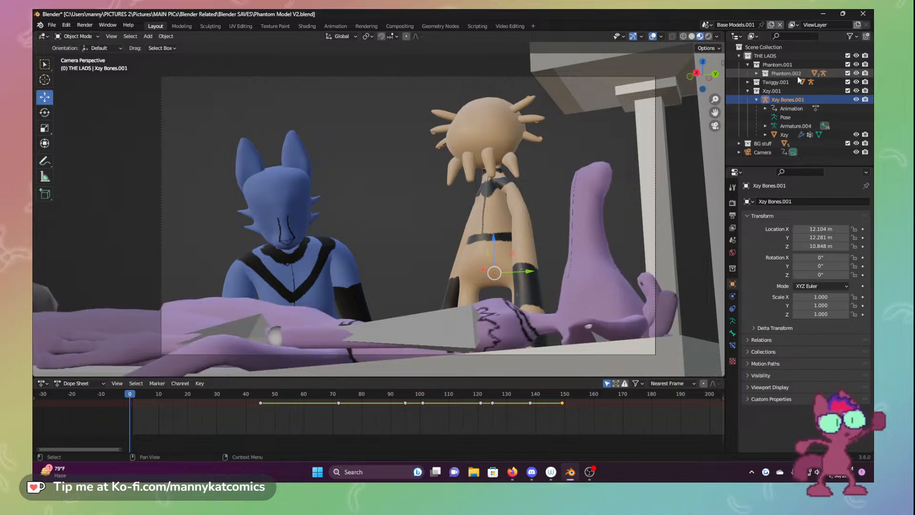
pyautogui.click(756, 73)
pyautogui.click(857, 82)
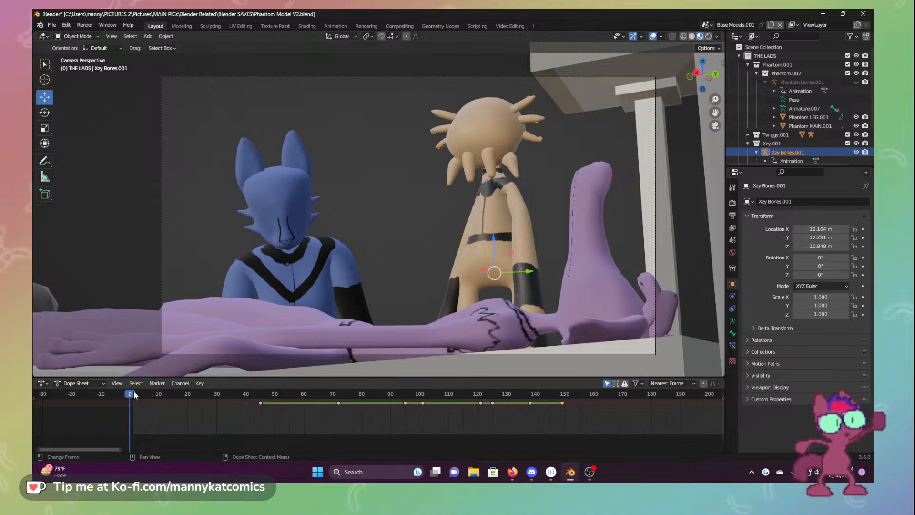
# Play the scene's animation through the camera view, stop it, and bring the timeline back to frame 24
pyautogui.press('space')
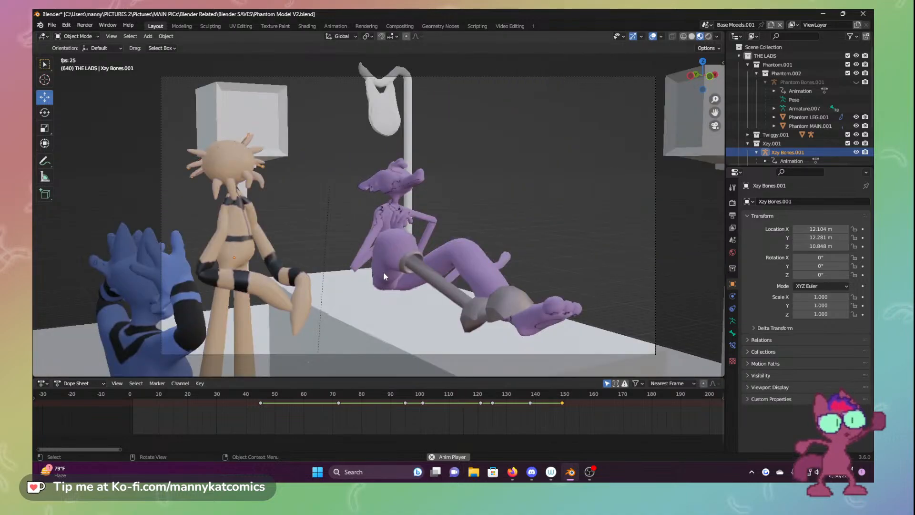
pyautogui.press('space')
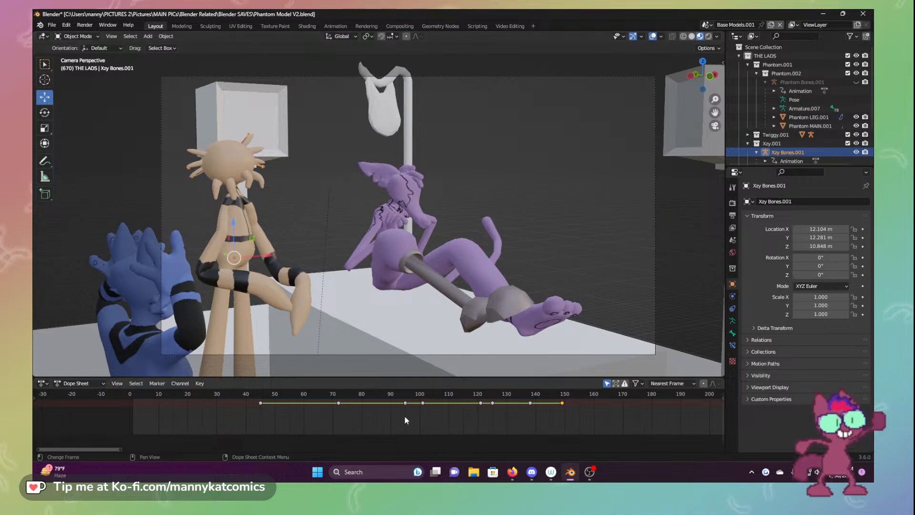
pyautogui.moveTo(289, 393); pyautogui.dragTo(200, 394)
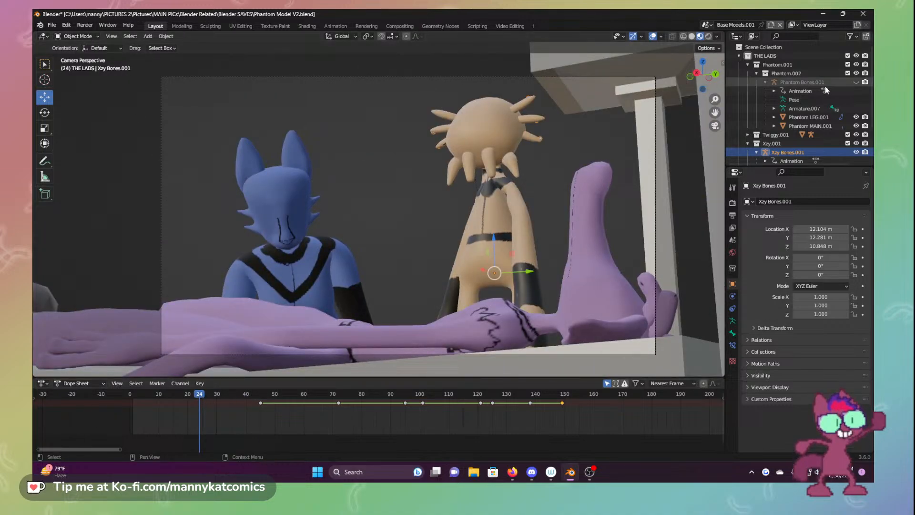
# Put the Xzy Bones.001 armature back in Pose Mode and move the playhead to frame 154
pyautogui.click(77, 37)
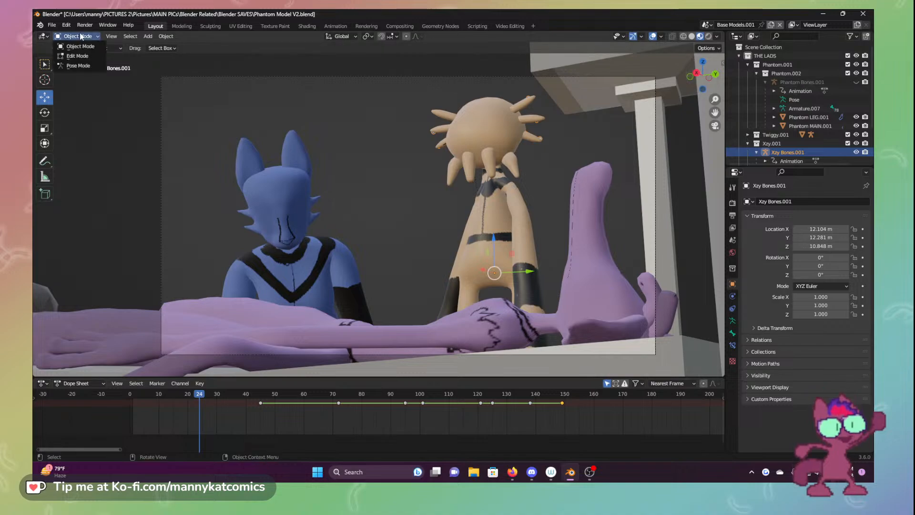
pyautogui.click(88, 69)
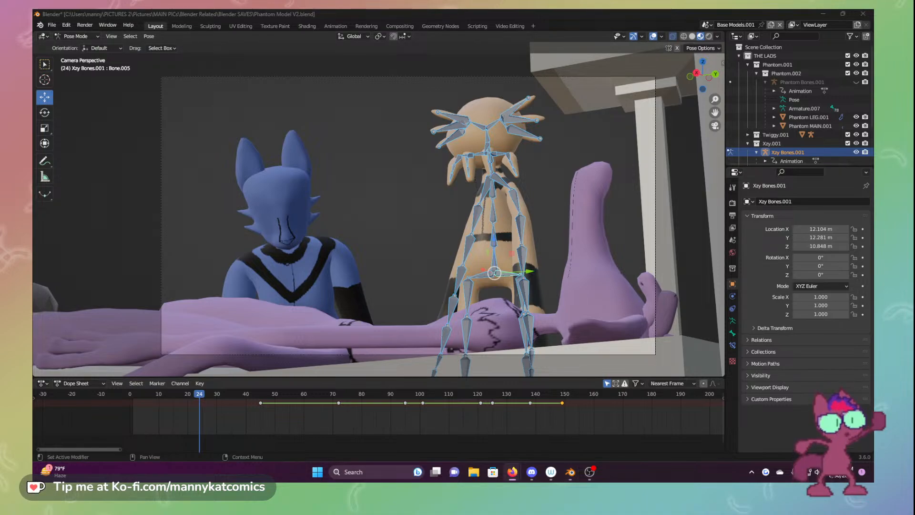
pyautogui.hotkey('alt', 'Tab')
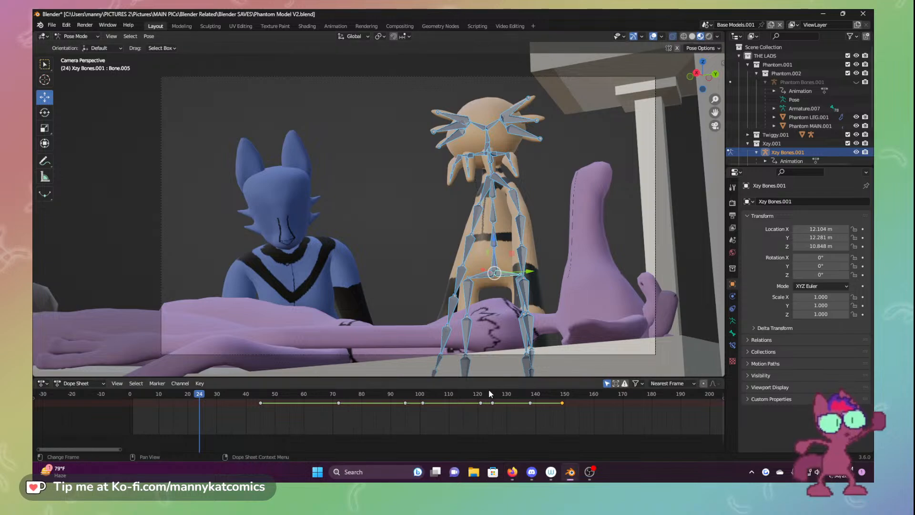
pyautogui.click(557, 394)
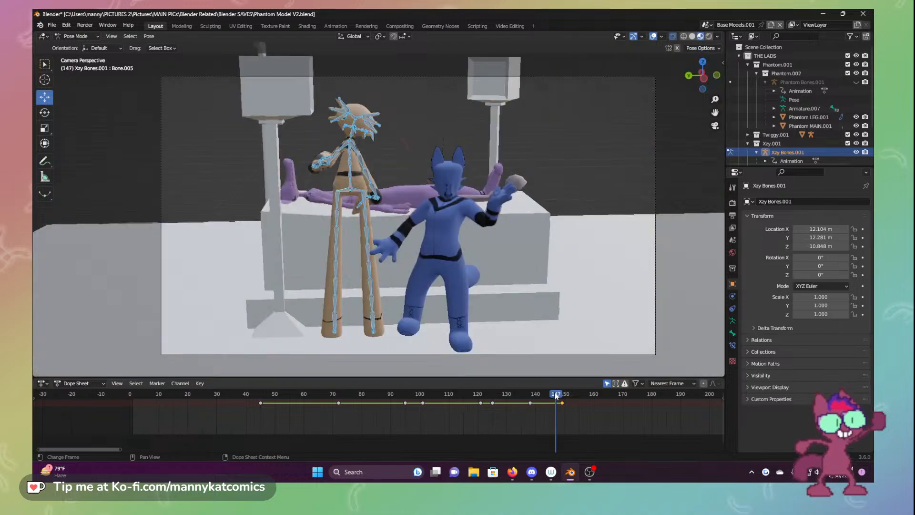
pyautogui.moveTo(561, 395); pyautogui.dragTo(578, 396)
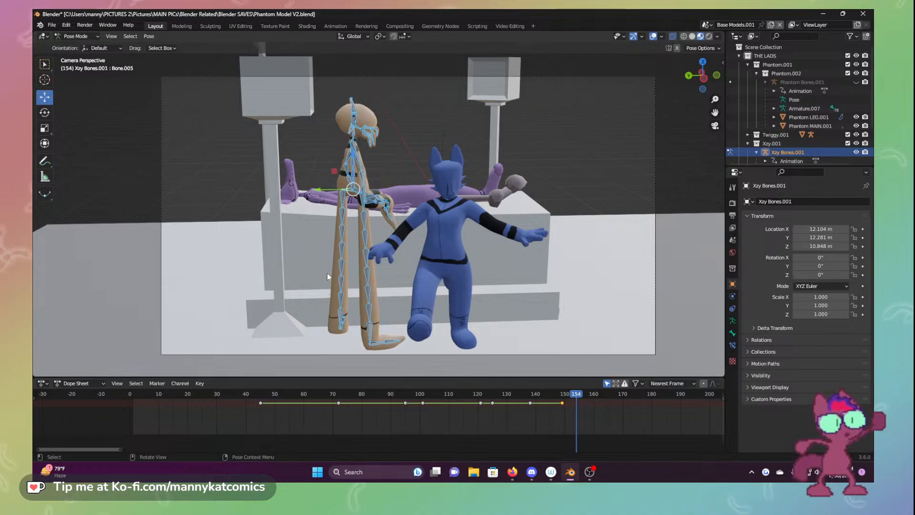
# Try turning the whole Xzy rig around the vertical axis at frame 154 with the Rotate tool
pyautogui.click(44, 113)
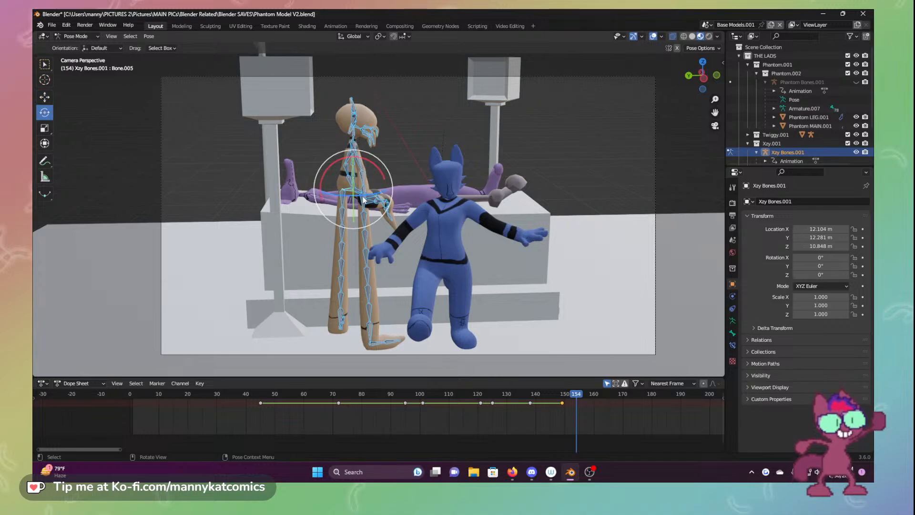
pyautogui.moveTo(359, 201)
pyautogui.mouseDown()
pyautogui.moveTo(377, 198)
pyautogui.moveTo(355, 205)
pyautogui.mouseUp()
pyautogui.moveTo(355, 221); pyautogui.dragTo(323, 249, button='middle')
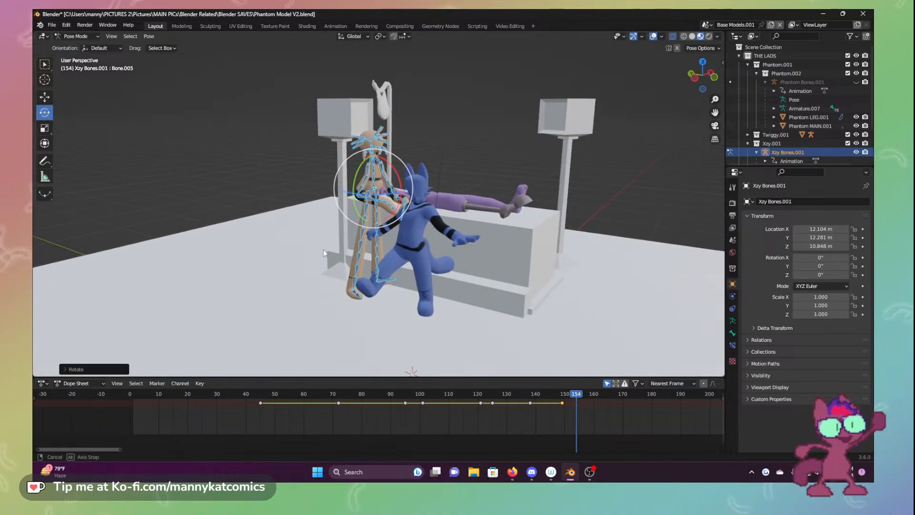
# Try swinging one of the Xzy rig's legs forward into a step and rotating its foot
pyautogui.click(377, 197)
pyautogui.moveTo(406, 192)
pyautogui.mouseDown()
pyautogui.moveTo(399, 170)
pyautogui.moveTo(401, 187)
pyautogui.mouseUp()
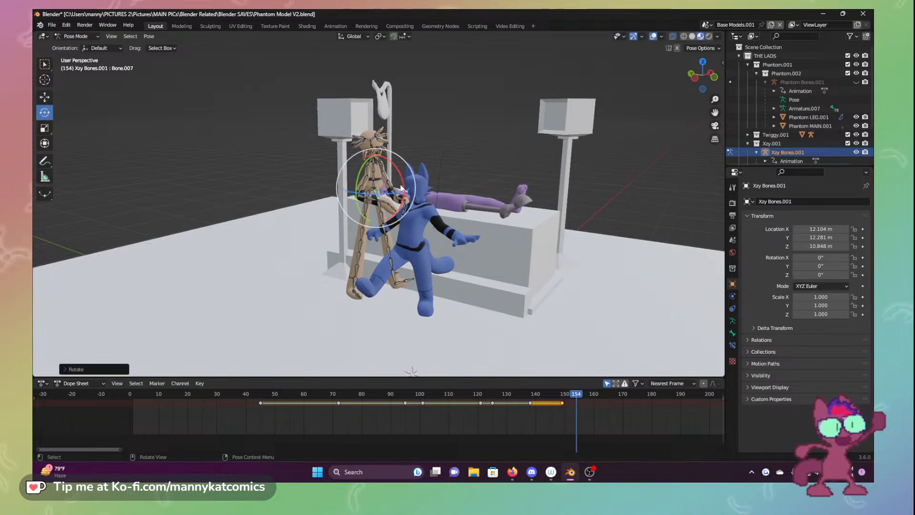
pyautogui.click(400, 283)
pyautogui.moveTo(411, 299); pyautogui.dragTo(394, 299)
pyautogui.moveTo(393, 298); pyautogui.dragTo(436, 303, button='middle')
pyautogui.moveTo(329, 298); pyautogui.dragTo(342, 259, button='middle')
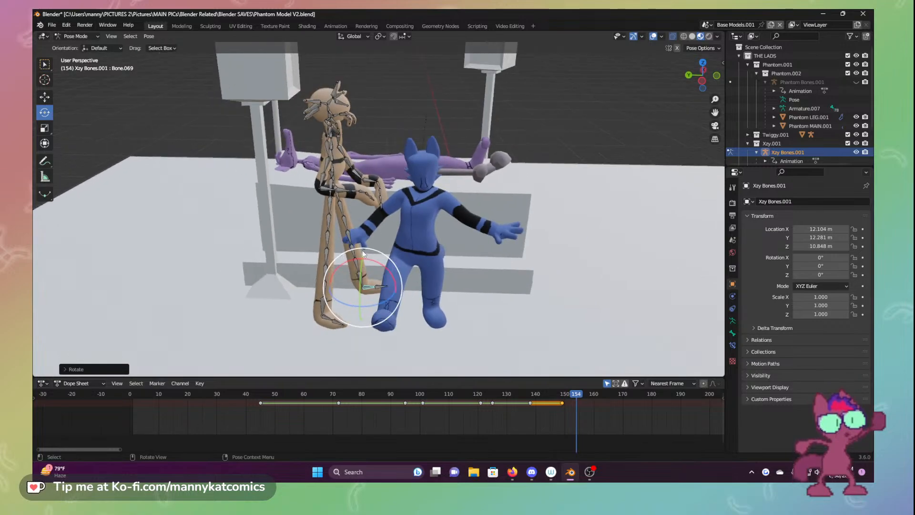
# Insert a keyframe for all Xzy bones at frame 154, delete it again, and refresh the frame to discard the pose
pyautogui.press('a')
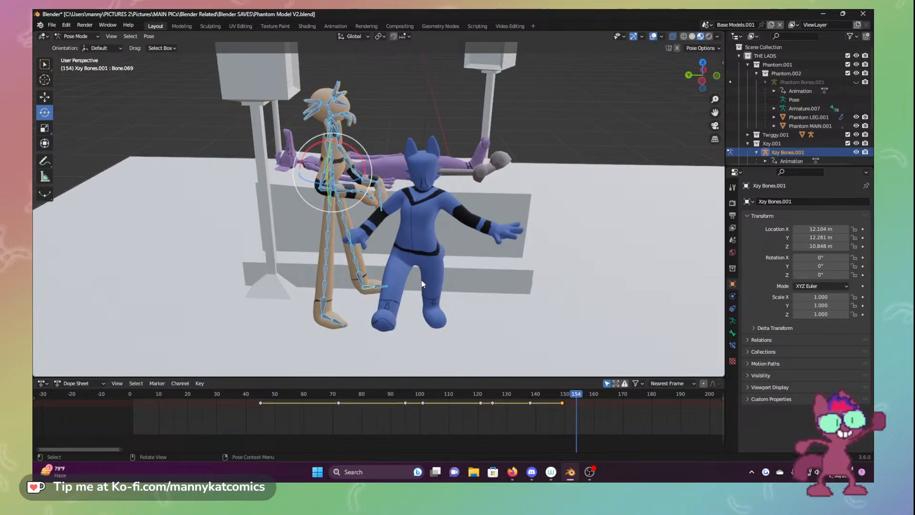
pyautogui.press('i')
pyautogui.click(421, 279)
pyautogui.moveTo(553, 394); pyautogui.dragTo(577, 396)
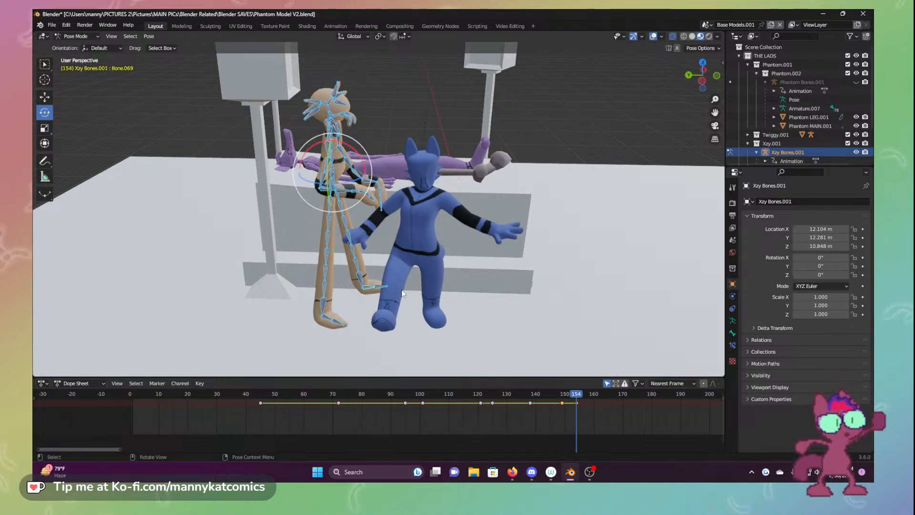
pyautogui.hotkey('alt', 'i')
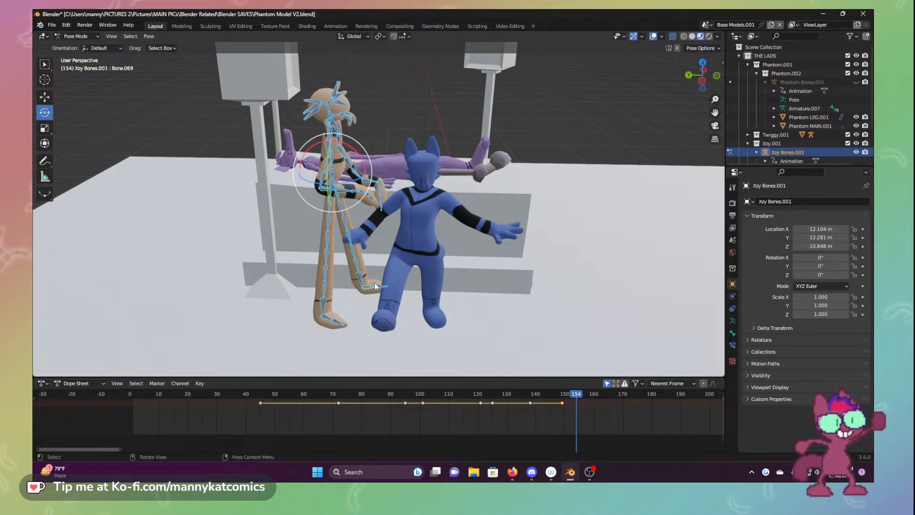
pyautogui.moveTo(576, 395)
pyautogui.mouseDown()
pyautogui.moveTo(539, 395)
pyautogui.moveTo(577, 397)
pyautogui.mouseUp()
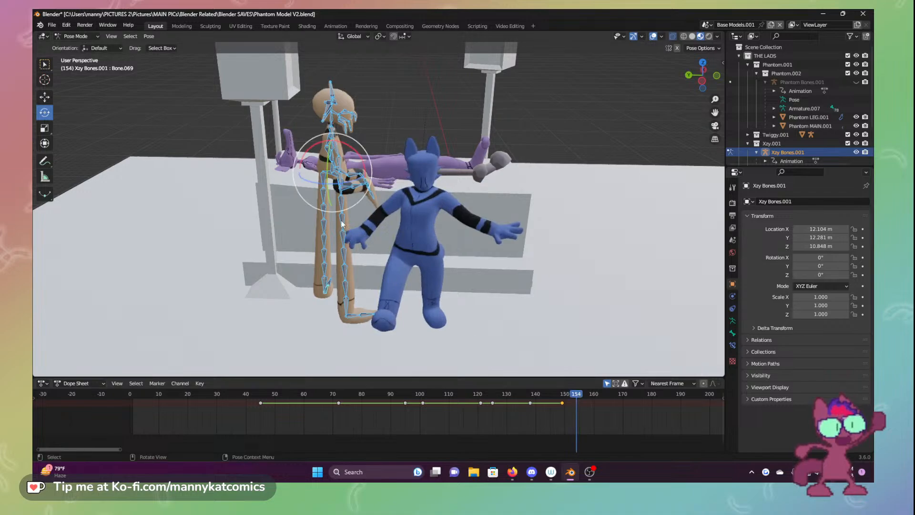
# Try swinging the Xzy rig's rear leg forward and rotating its foot at frame 154
pyautogui.click(327, 174)
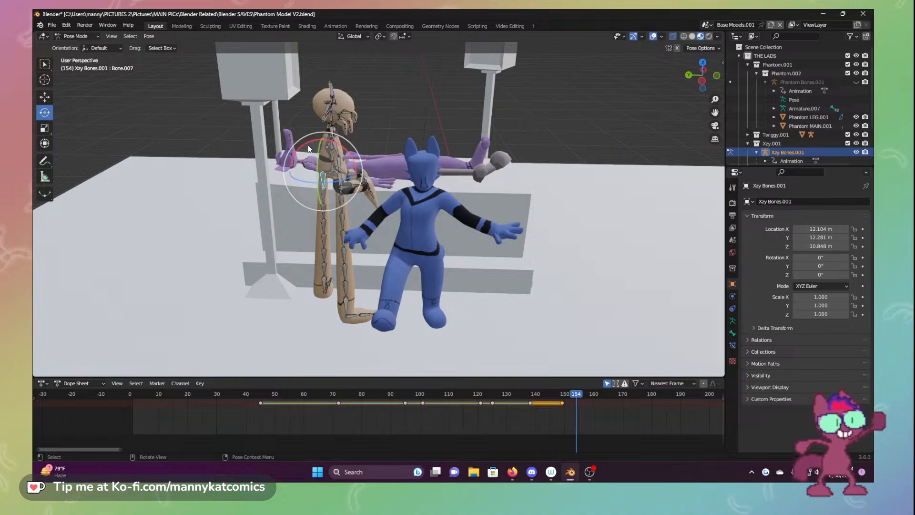
pyautogui.click(327, 174)
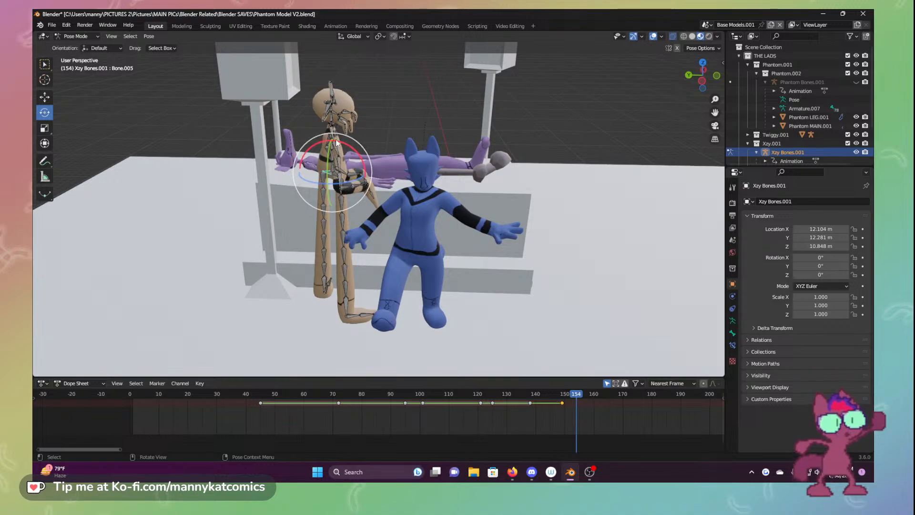
pyautogui.moveTo(336, 135); pyautogui.dragTo(321, 141)
pyautogui.click(364, 285)
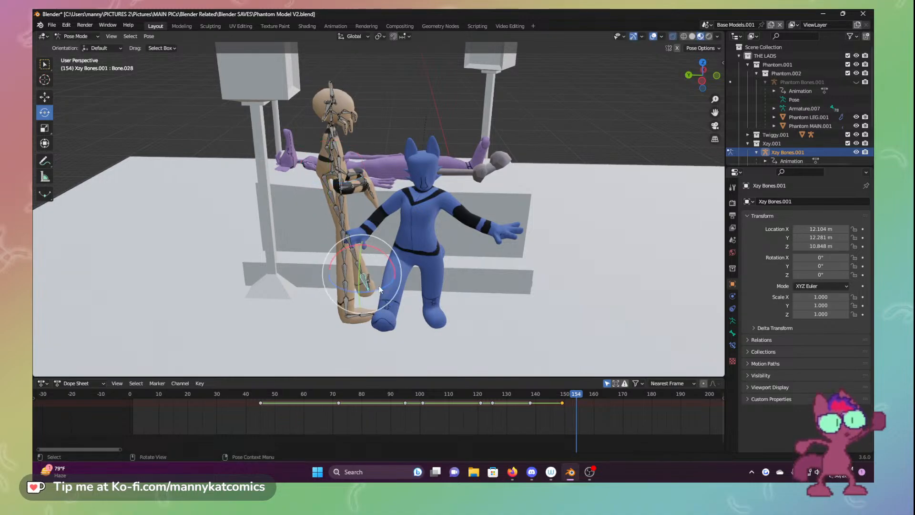
pyautogui.moveTo(379, 290); pyautogui.dragTo(370, 274)
pyautogui.click(349, 185)
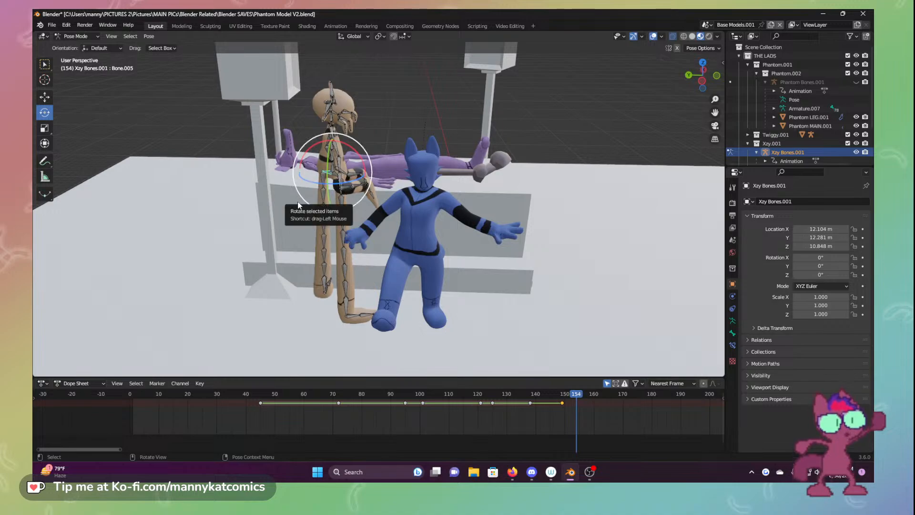
# Select all Xzy bones, turn the rig slightly around the vertical axis, and move it toward the blue character
pyautogui.press('a')
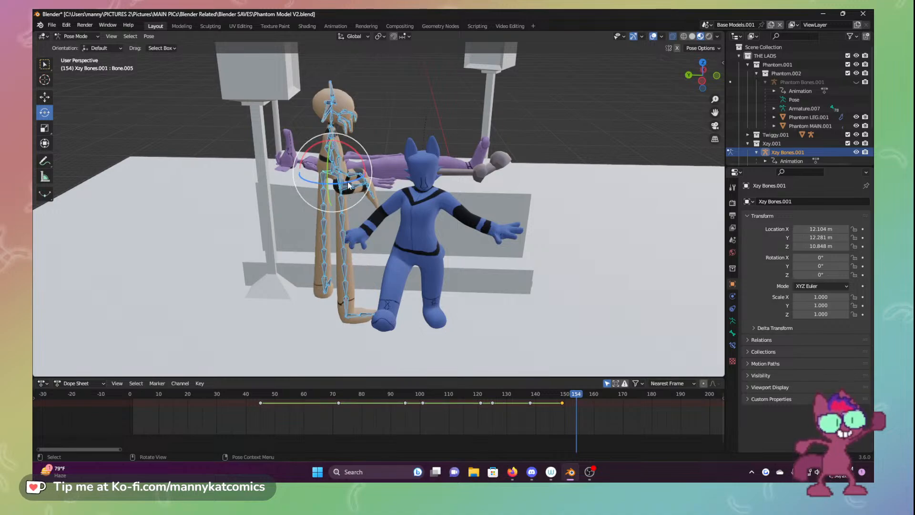
pyautogui.moveTo(347, 185); pyautogui.dragTo(314, 185)
pyautogui.click(44, 97)
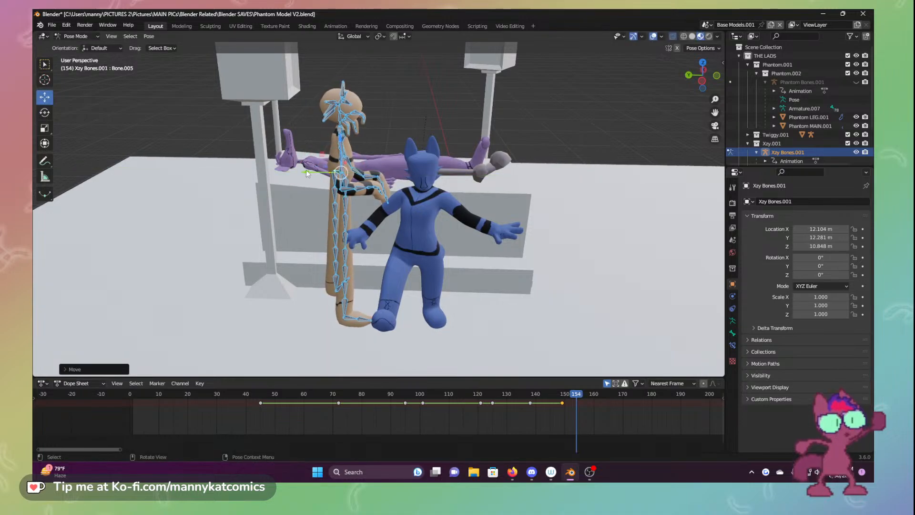
# Rotate the Xzy rig's rear upper leg forward into a step and tilt that leg's foot upward
pyautogui.click(334, 180)
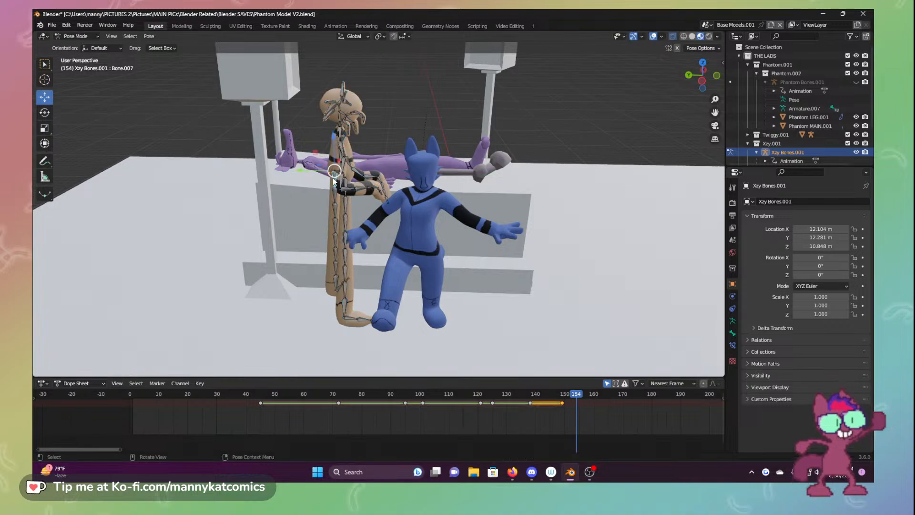
pyautogui.click(50, 112)
pyautogui.moveTo(321, 139); pyautogui.dragTo(309, 146)
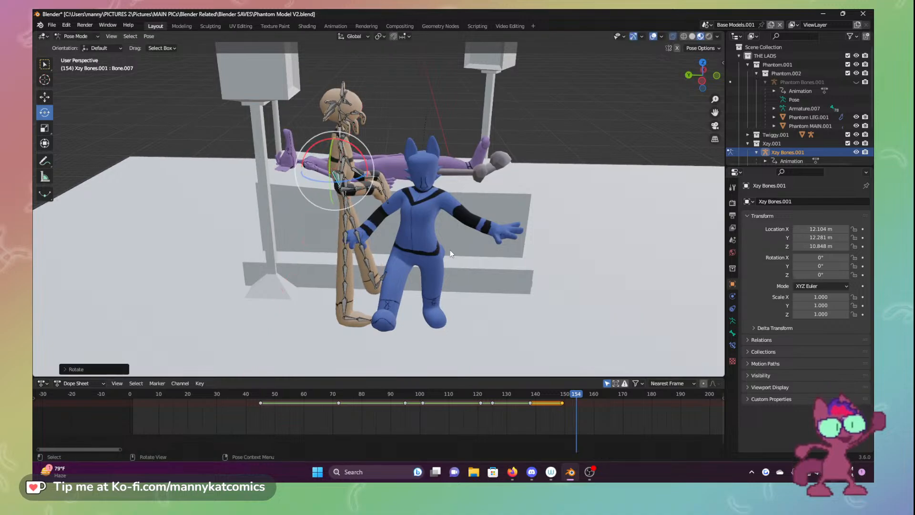
pyautogui.click(381, 283)
pyautogui.moveTo(391, 299); pyautogui.dragTo(374, 309)
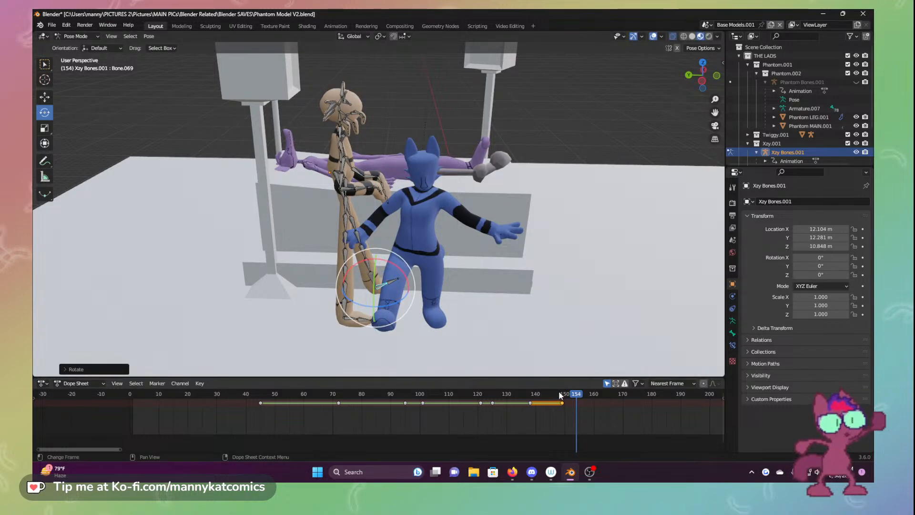
# Insert a Location & Rotation keyframe for all Xzy bones at frame 154
pyautogui.press('a')
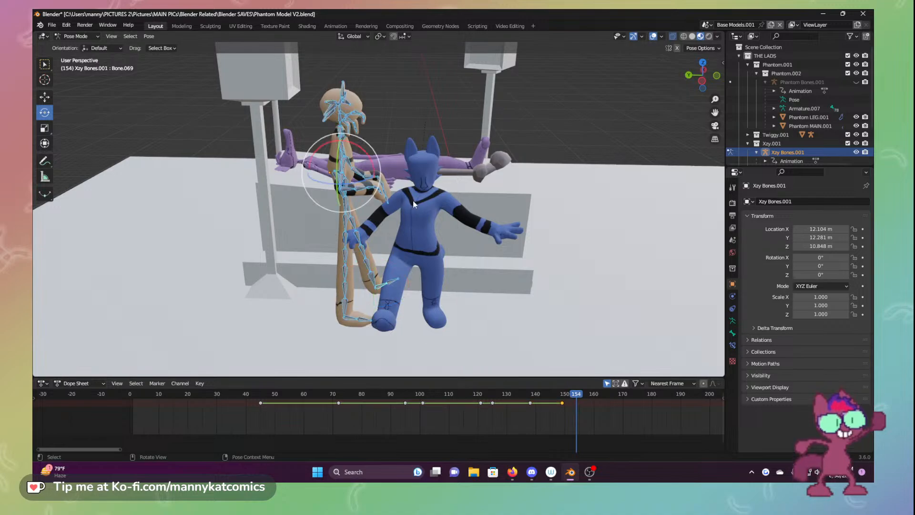
pyautogui.press('i')
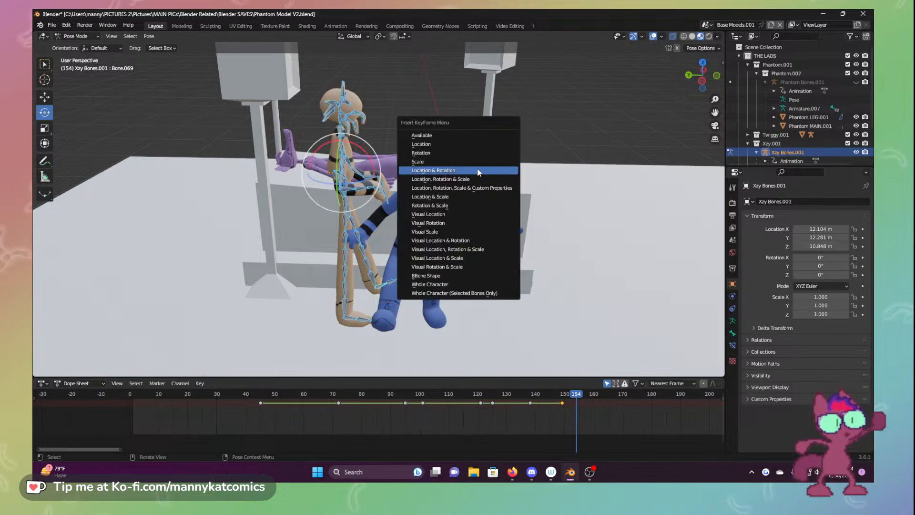
pyautogui.click(477, 170)
# At frame 159, shift the whole Xzy rig slightly along the X axis
pyautogui.moveTo(552, 397); pyautogui.dragTo(591, 400)
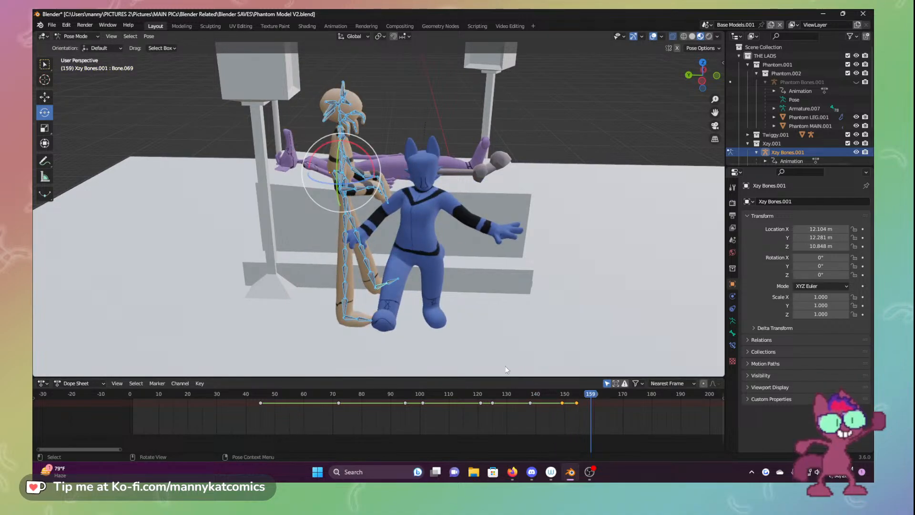
pyautogui.moveTo(451, 309); pyautogui.dragTo(479, 297, button='middle')
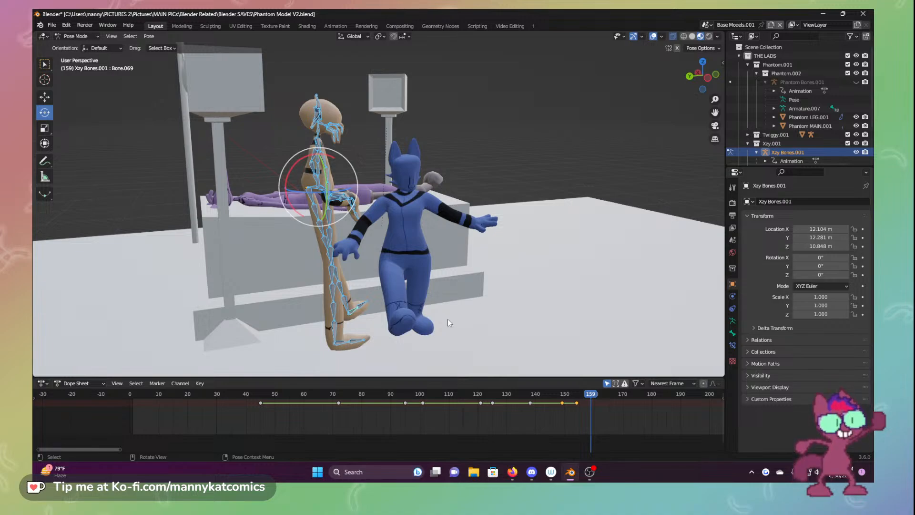
pyautogui.scroll(3, 450, 337)
pyautogui.scroll(-3, 451, 336)
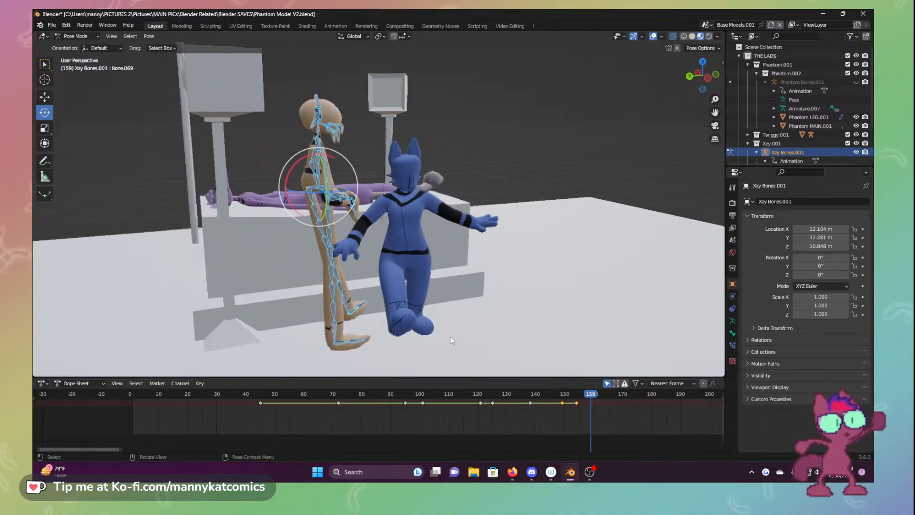
pyautogui.scroll(2, 450, 337)
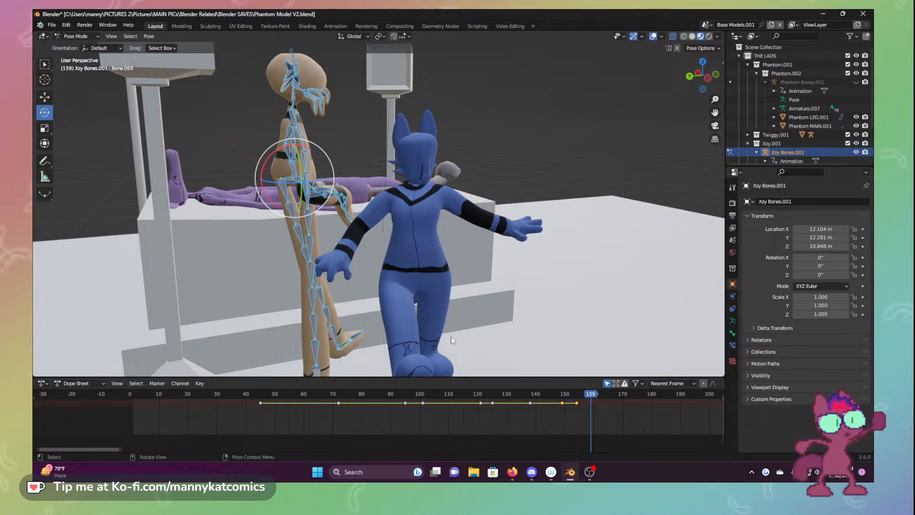
pyautogui.moveTo(212, 235); pyautogui.dragTo(225, 270, button='middle')
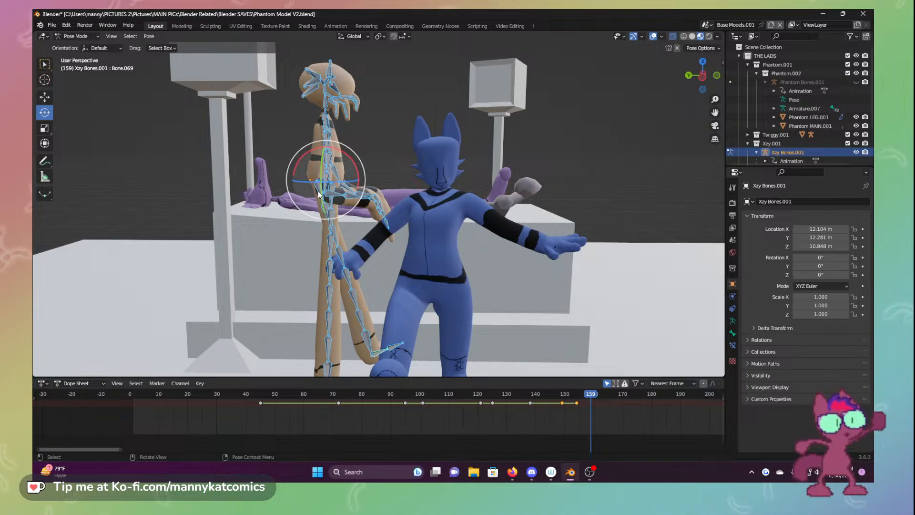
pyautogui.moveTo(299, 221); pyautogui.dragTo(307, 227, button='middle')
pyautogui.click(45, 97)
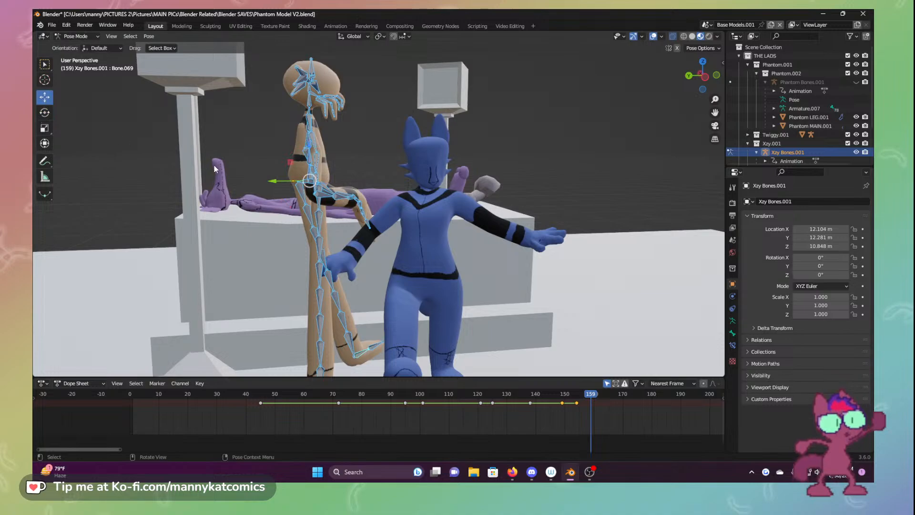
pyautogui.moveTo(241, 176); pyautogui.dragTo(337, 227, button='middle')
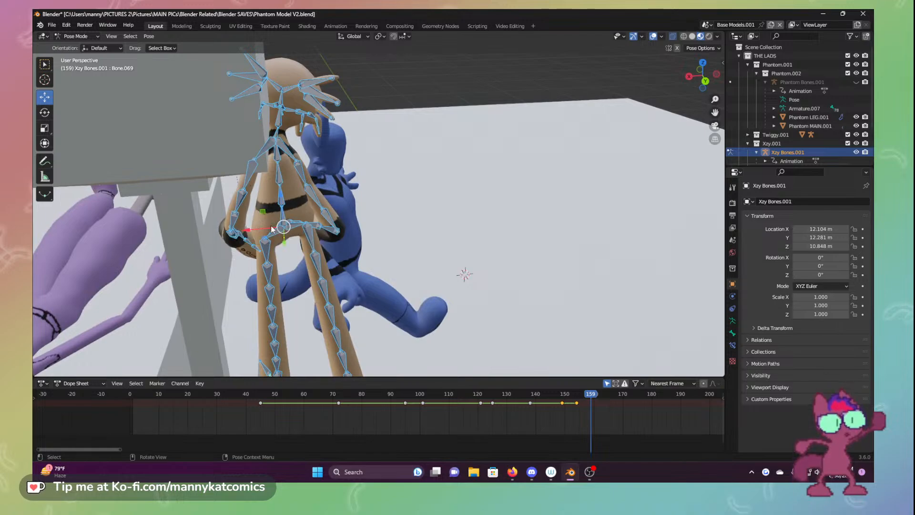
pyautogui.moveTo(263, 240); pyautogui.dragTo(289, 237)
# Rotate the whole Xzy rig about -60° around the vertical axis at frame 159
pyautogui.moveTo(290, 236); pyautogui.dragTo(159, 236, button='middle')
pyautogui.click(44, 113)
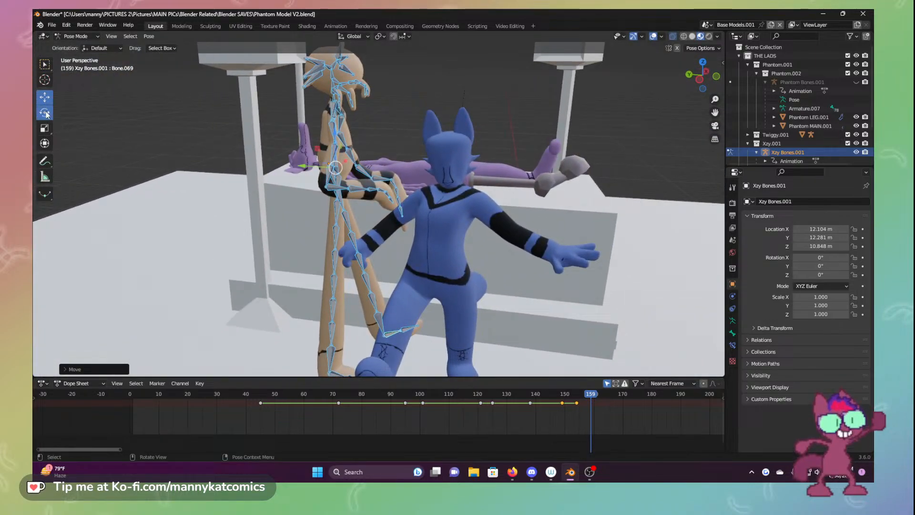
pyautogui.moveTo(353, 178); pyautogui.dragTo(334, 183)
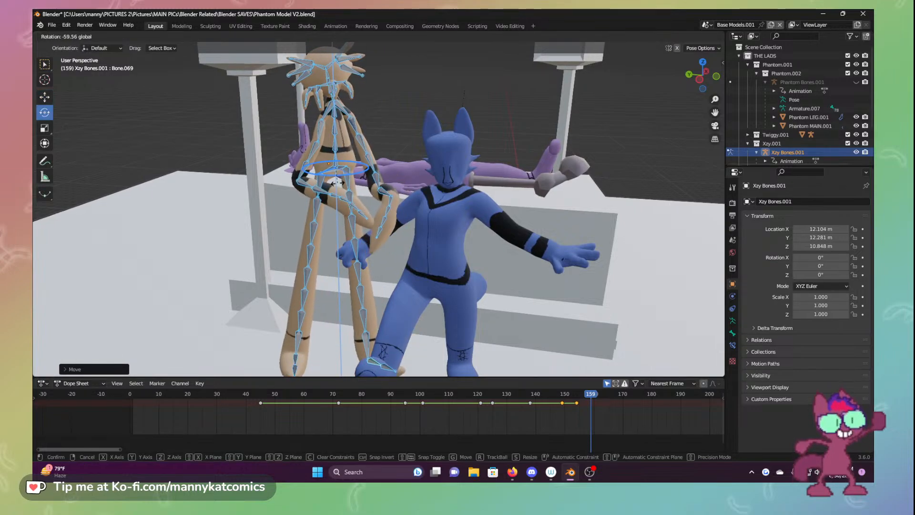
# Tilt the Xzy rig's head and swing the upper leg nearest the blue character with free trackball rotations
pyautogui.click(332, 96)
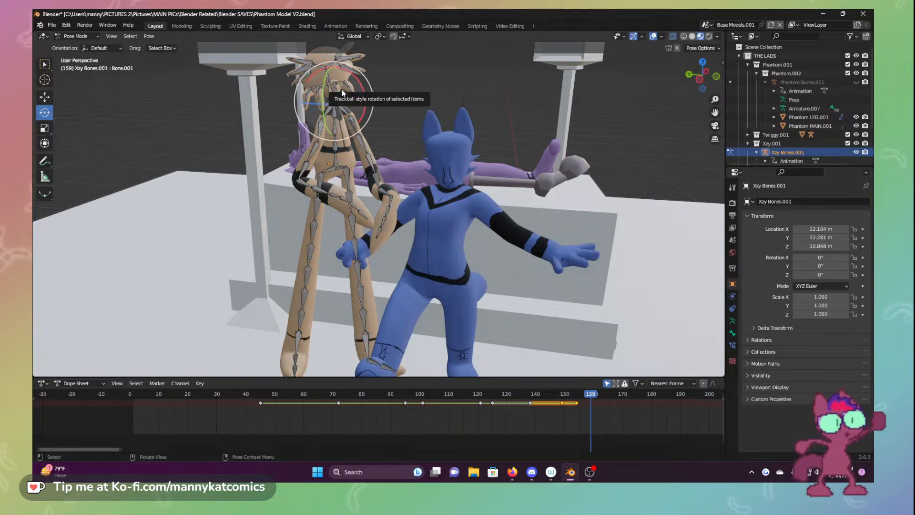
pyautogui.moveTo(365, 98); pyautogui.dragTo(346, 104)
pyautogui.click(329, 87)
pyautogui.moveTo(346, 103); pyautogui.dragTo(326, 162, button='middle')
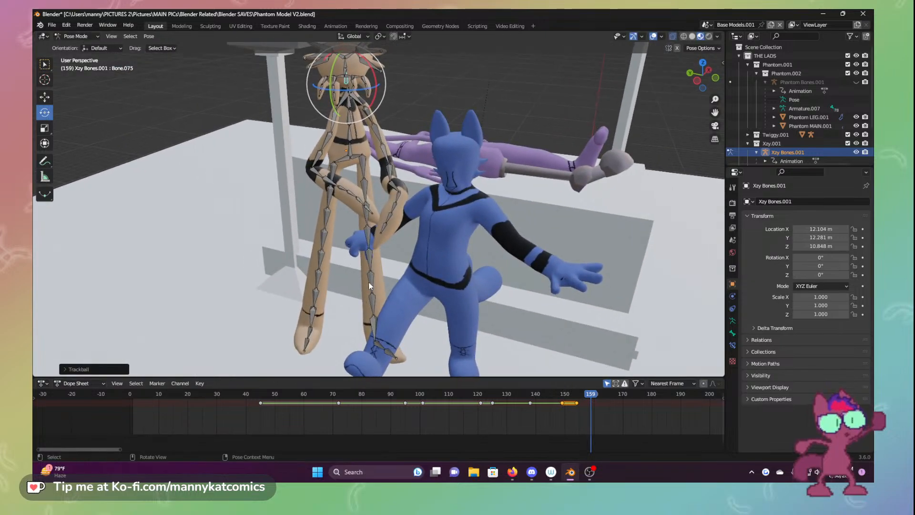
pyautogui.click(364, 171)
pyautogui.moveTo(360, 144); pyautogui.dragTo(369, 143)
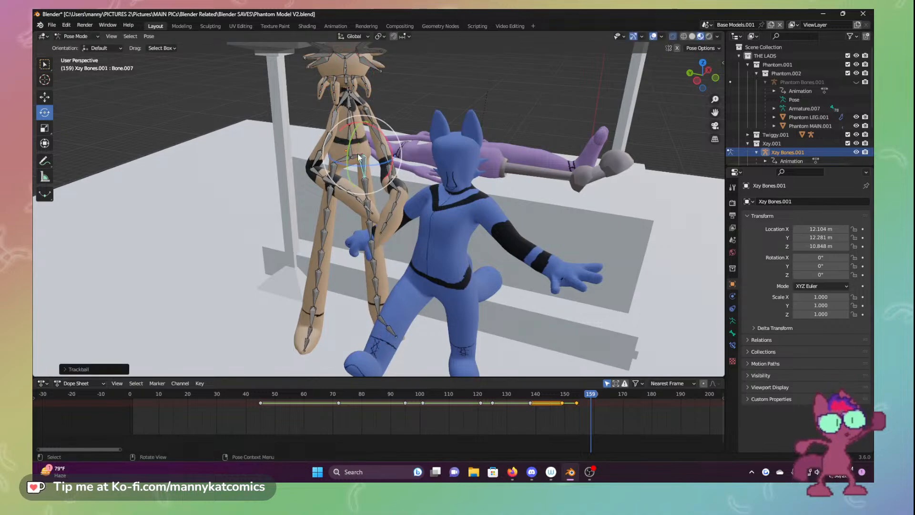
# Turn the Xzy rig's torso toward the blue character and swing the leg farther from that character outward into a step
pyautogui.click(352, 161)
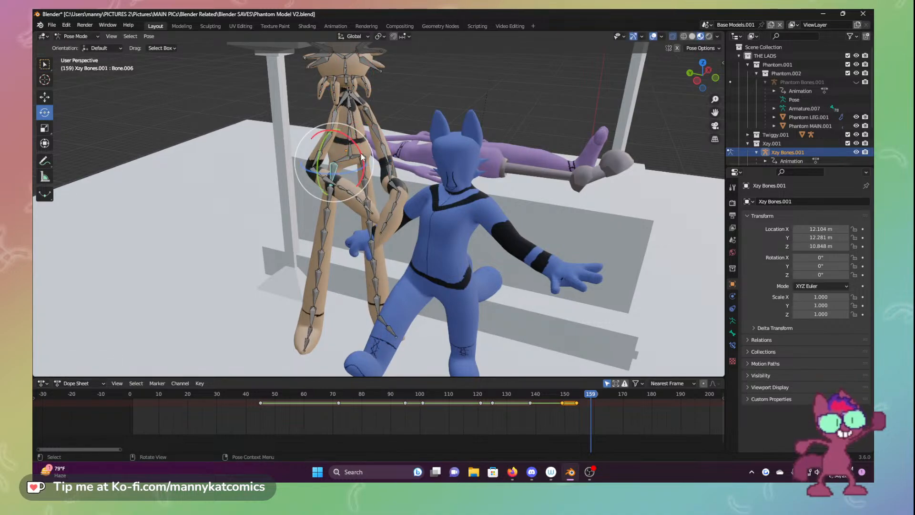
pyautogui.click(357, 143)
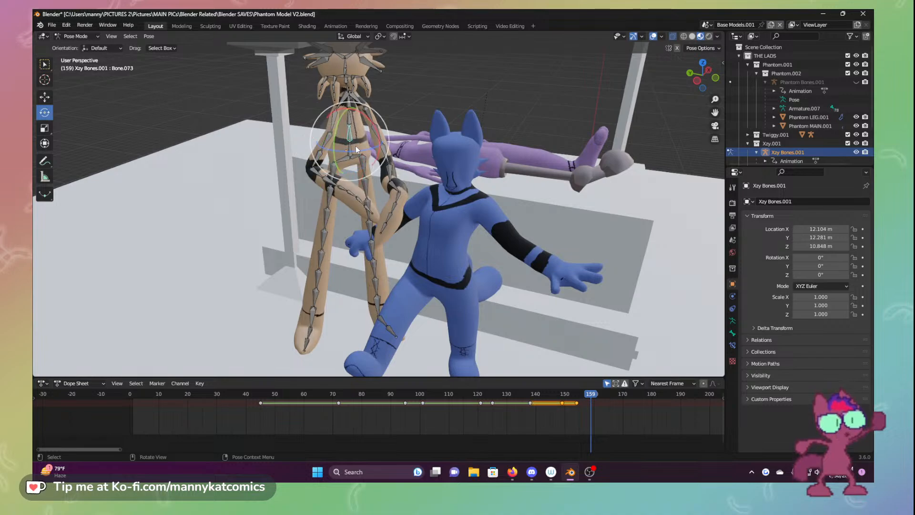
pyautogui.moveTo(359, 145); pyautogui.dragTo(346, 214)
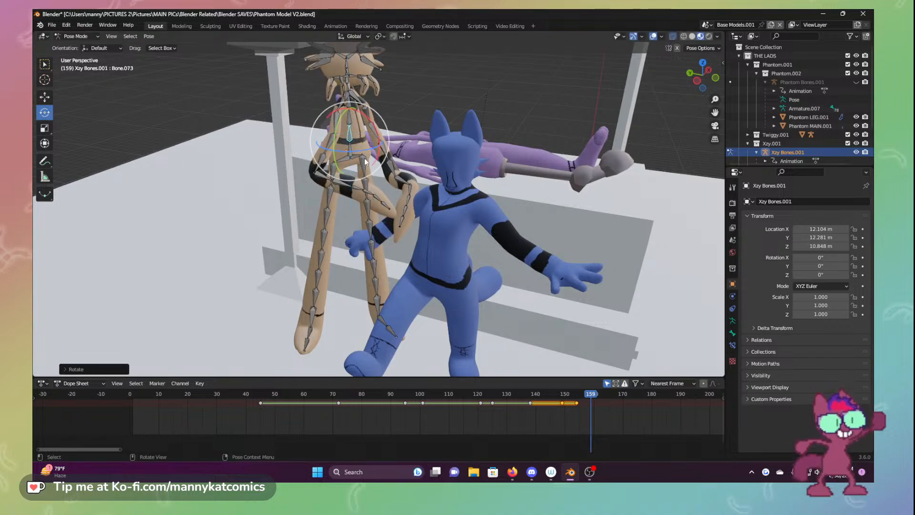
pyautogui.click(332, 172)
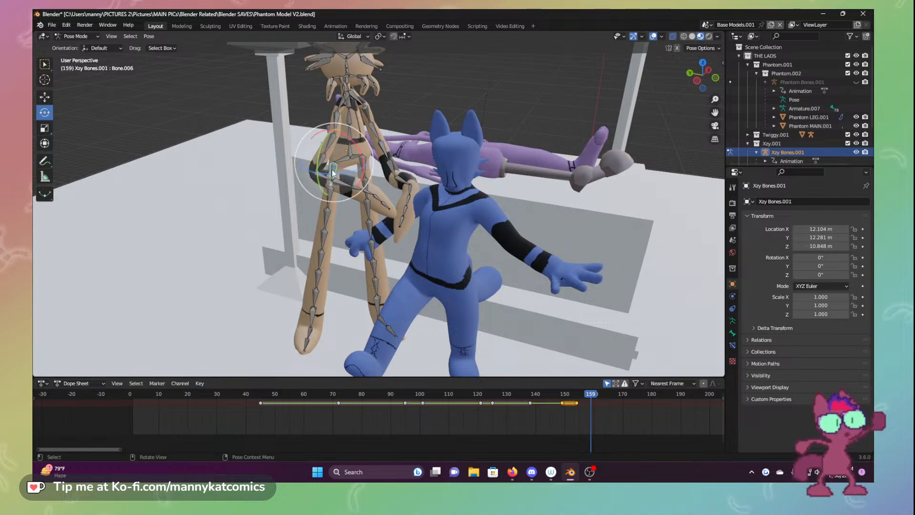
pyautogui.moveTo(373, 150); pyautogui.dragTo(377, 181)
pyautogui.scroll(-3, 206, 211)
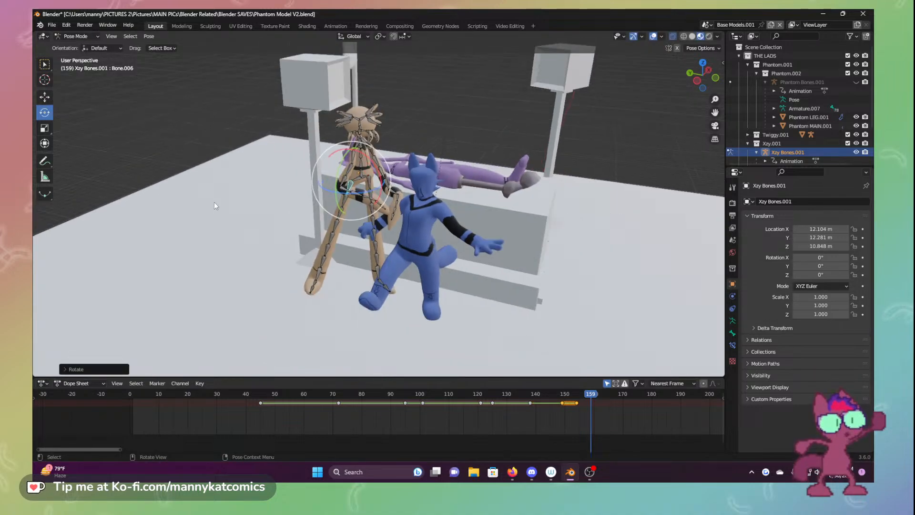
# Insert a keyframe for all Xzy bones at frame 159
pyautogui.press('a')
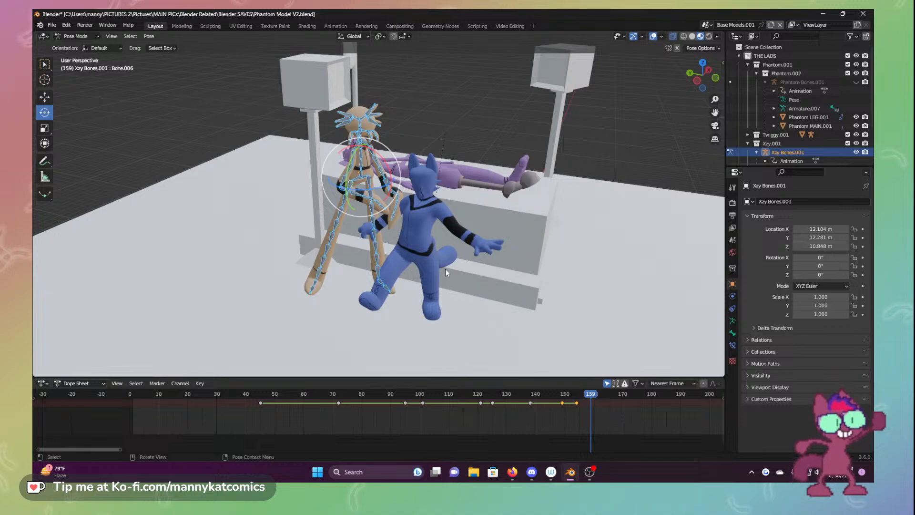
pyautogui.press('t')
pyautogui.press('t')
pyautogui.press('i')
pyautogui.click(444, 236)
# At frame 164, rotate the Xzy rig's outward-stepping leg back under the body
pyautogui.moveTo(589, 396)
pyautogui.mouseDown()
pyautogui.moveTo(575, 395)
pyautogui.moveTo(595, 391)
pyautogui.mouseUp()
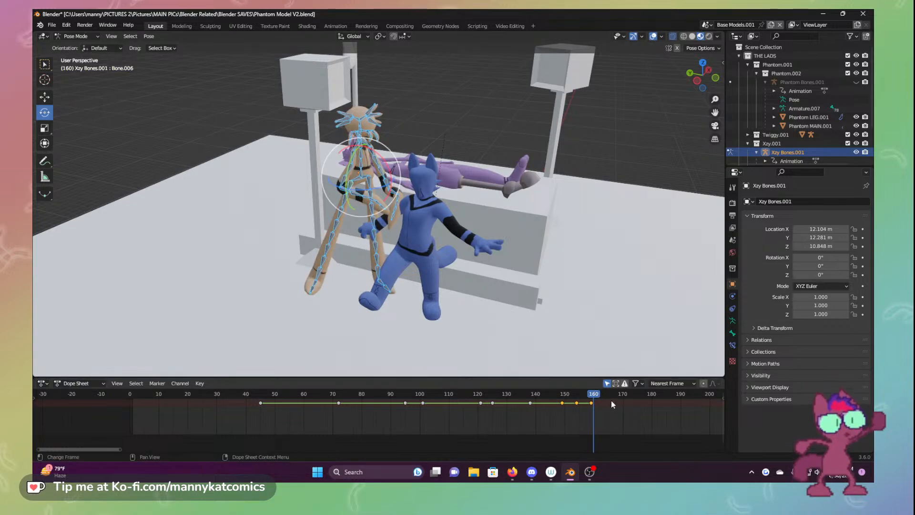
pyautogui.moveTo(598, 394)
pyautogui.mouseDown()
pyautogui.moveTo(578, 395)
pyautogui.moveTo(603, 395)
pyautogui.mouseUp()
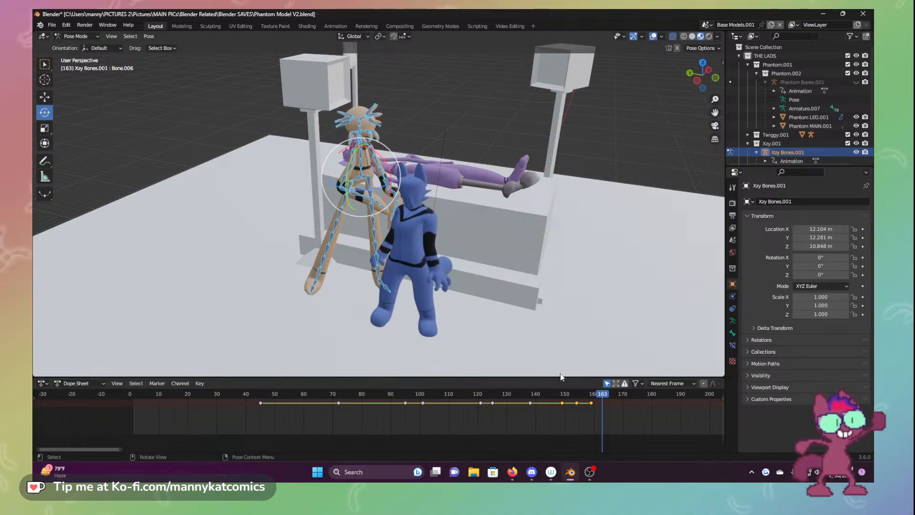
pyautogui.press('Right')
pyautogui.click(351, 186)
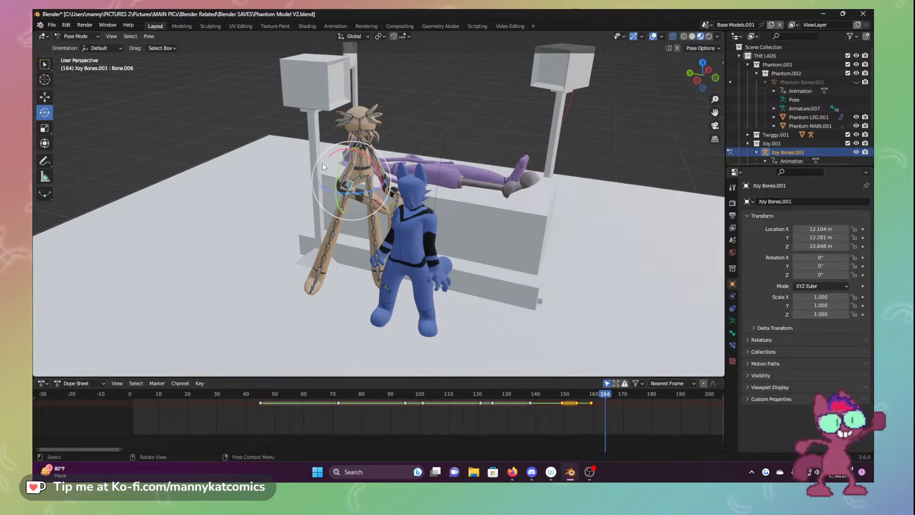
pyautogui.moveTo(317, 162); pyautogui.dragTo(306, 176)
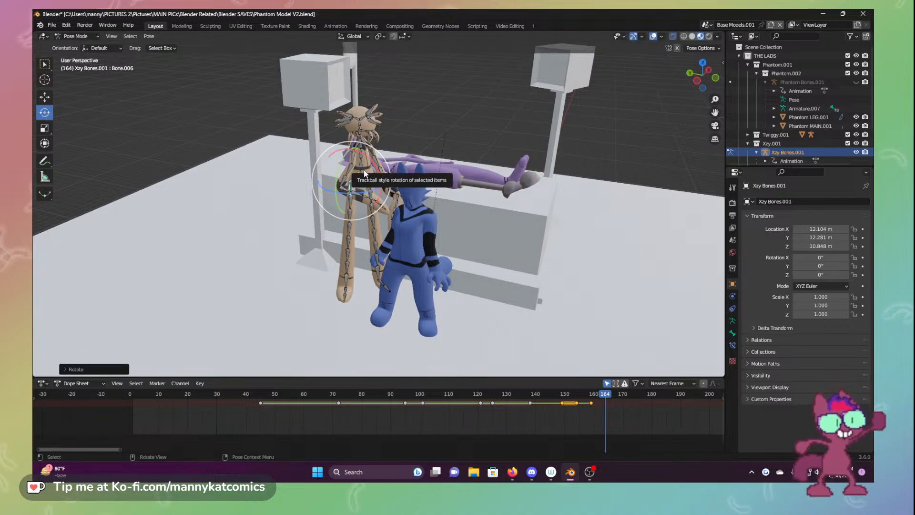
pyautogui.scroll(5, 360, 240)
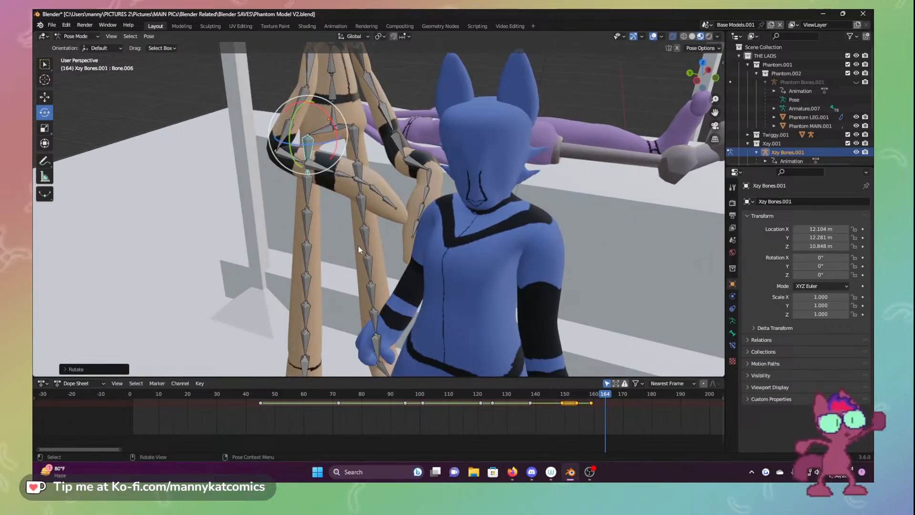
pyautogui.moveTo(358, 245)
pyautogui.mouseDown(button='middle')
pyautogui.moveTo(421, 199)
pyautogui.moveTo(353, 213)
pyautogui.moveTo(356, 231)
pyautogui.mouseUp(button='middle')
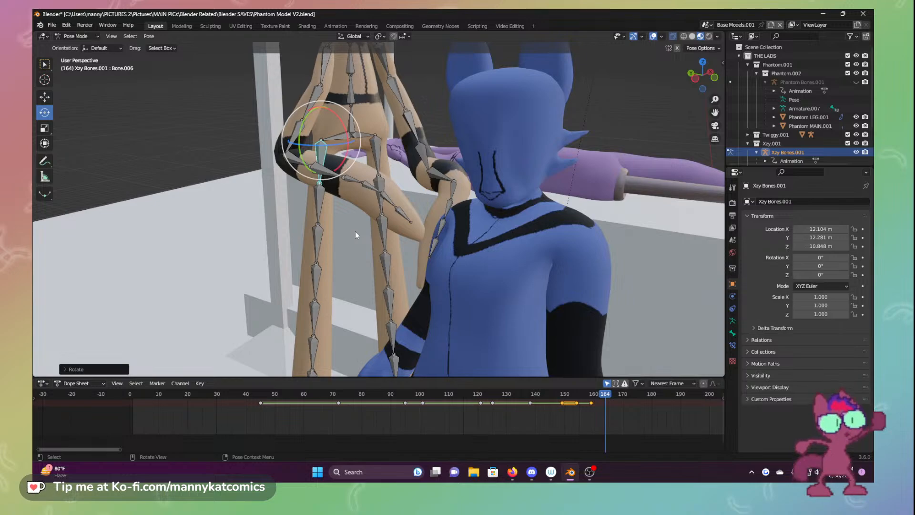
# Insert a keyframe for all Xzy bones at frame 164
pyautogui.scroll(-5, 333, 233)
pyautogui.press('a')
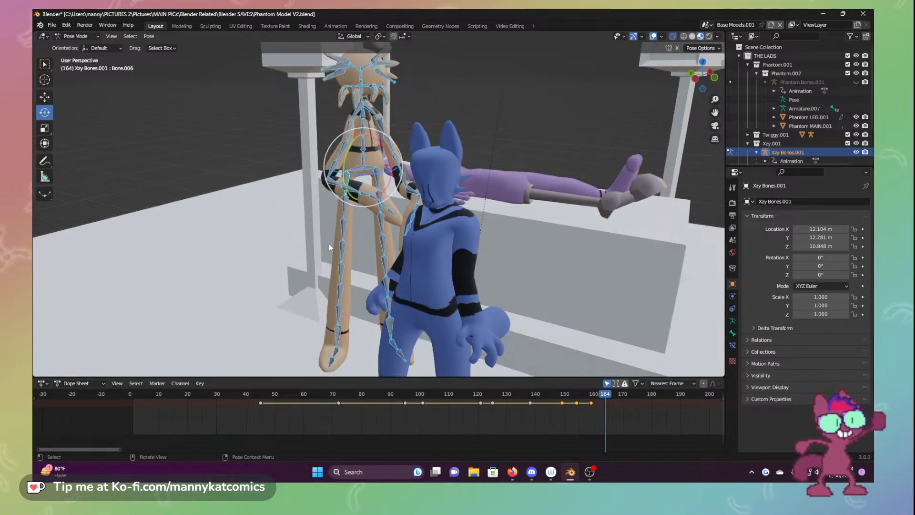
pyautogui.press('i')
pyautogui.click(332, 227)
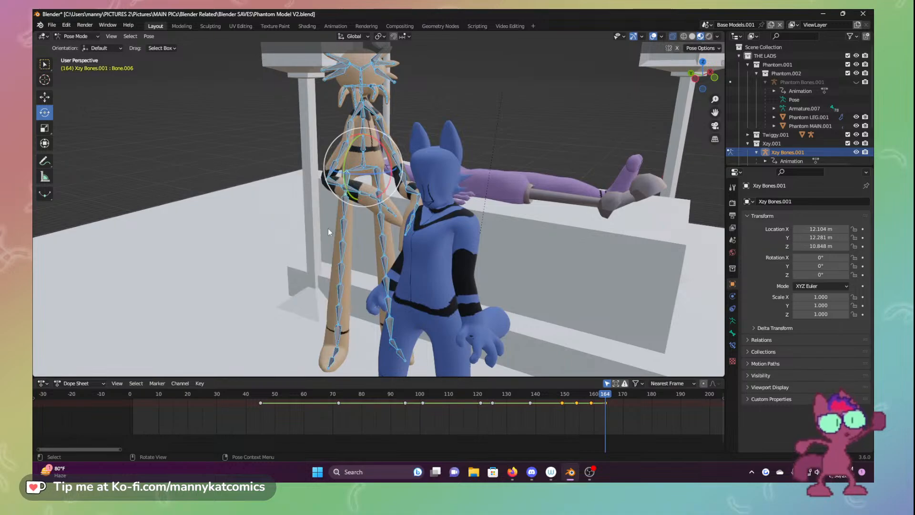
# Deselect the keyframes in the Dope Sheet and save the Blender file
pyautogui.scroll(4, 367, 294)
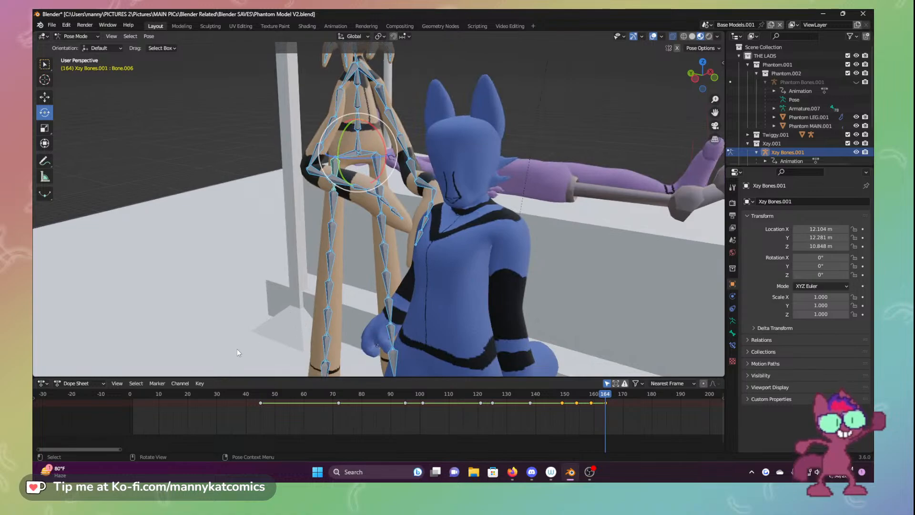
pyautogui.scroll(-4, 248, 306)
pyautogui.moveTo(198, 300); pyautogui.dragTo(241, 288, button='middle')
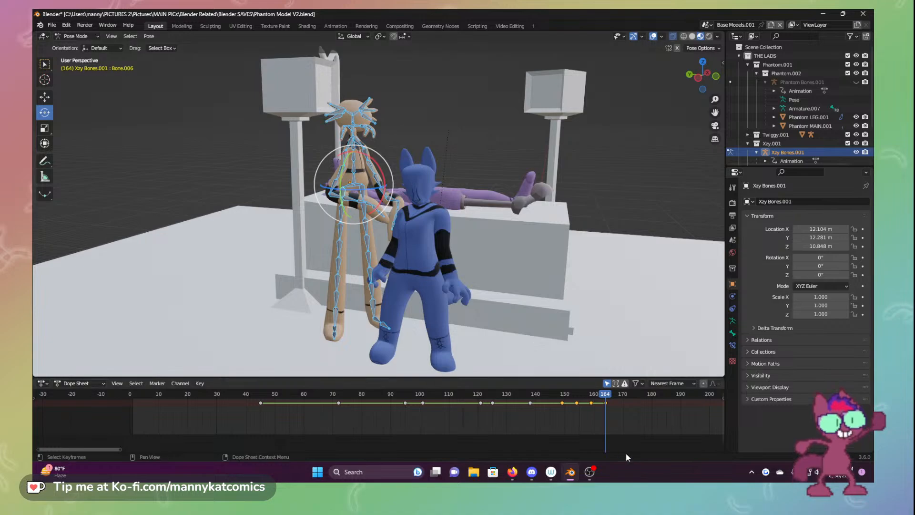
pyautogui.click(625, 423)
pyautogui.hotkey('ctrl', 's')
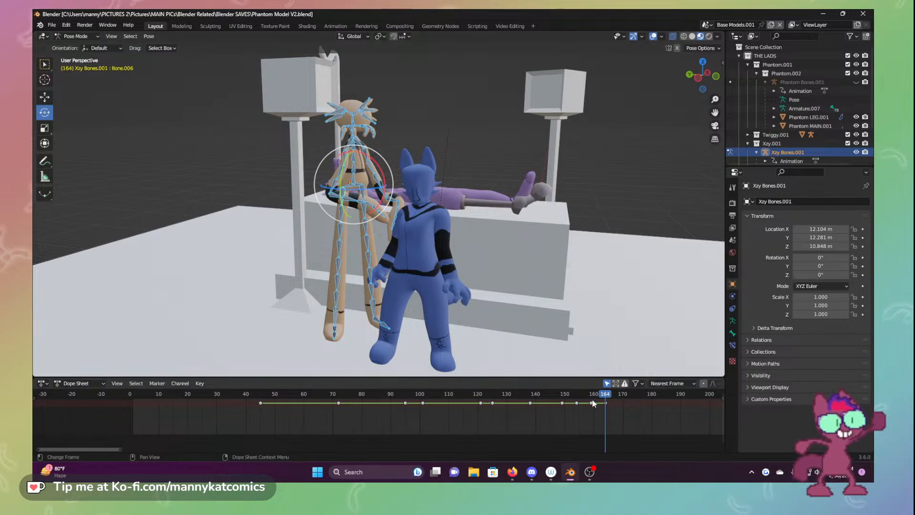
# Move the whole Xzy rig slightly along the X axis at frame 164
pyautogui.moveTo(606, 392)
pyautogui.mouseDown()
pyautogui.moveTo(575, 385)
pyautogui.moveTo(607, 384)
pyautogui.mouseUp()
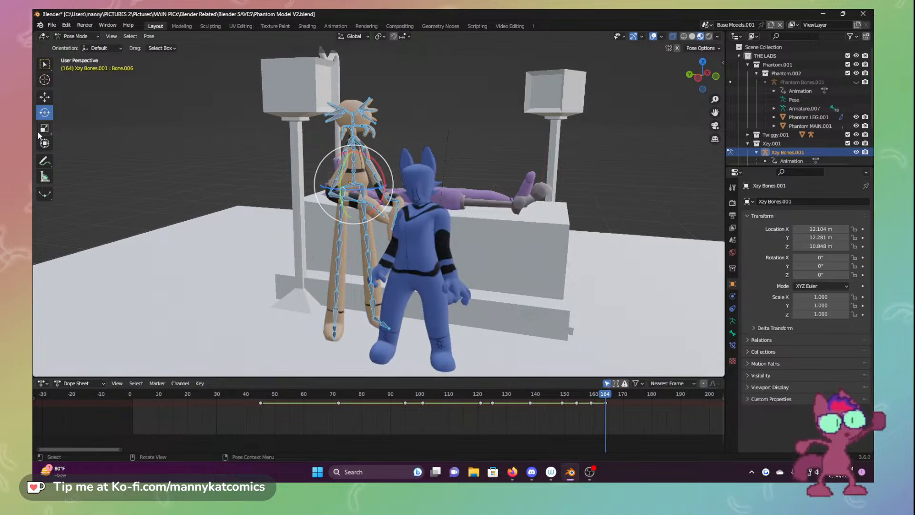
pyautogui.click(45, 97)
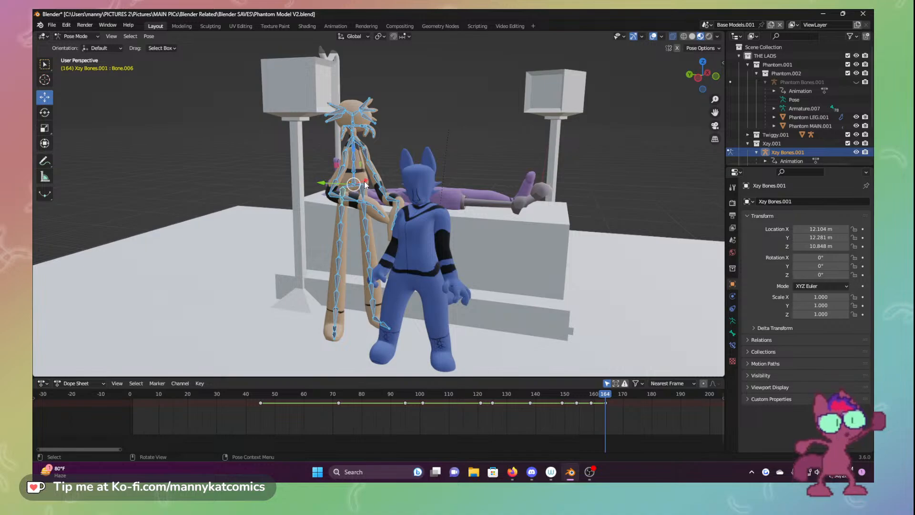
pyautogui.moveTo(366, 185); pyautogui.dragTo(361, 189)
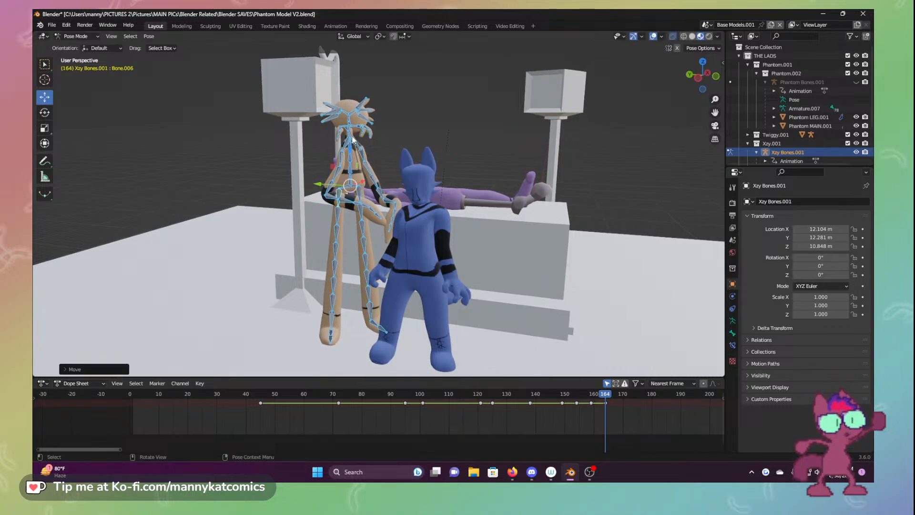
# At frame 164, rotate Xzy's forearm bones Bone.008 and Bone.015 to adjust the pose of both arms
pyautogui.moveTo(353, 139); pyautogui.dragTo(342, 188, button='middle')
pyautogui.click(340, 192)
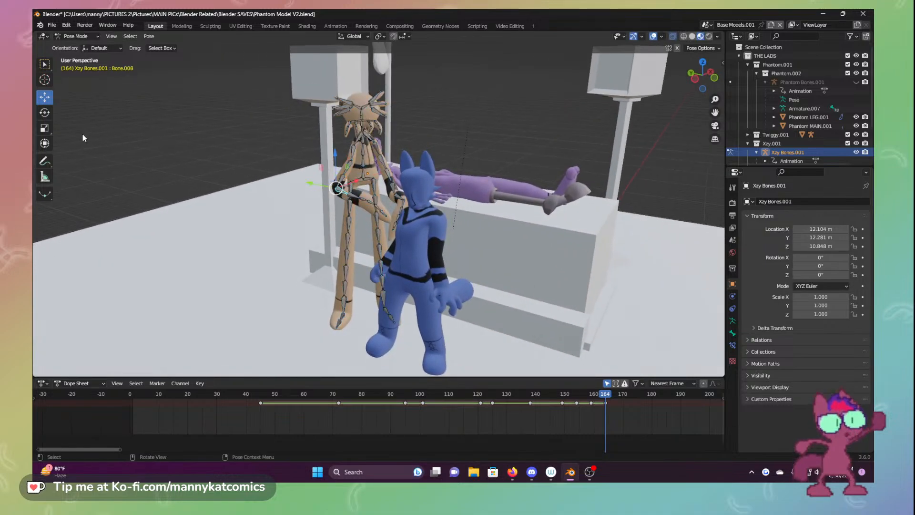
pyautogui.click(45, 113)
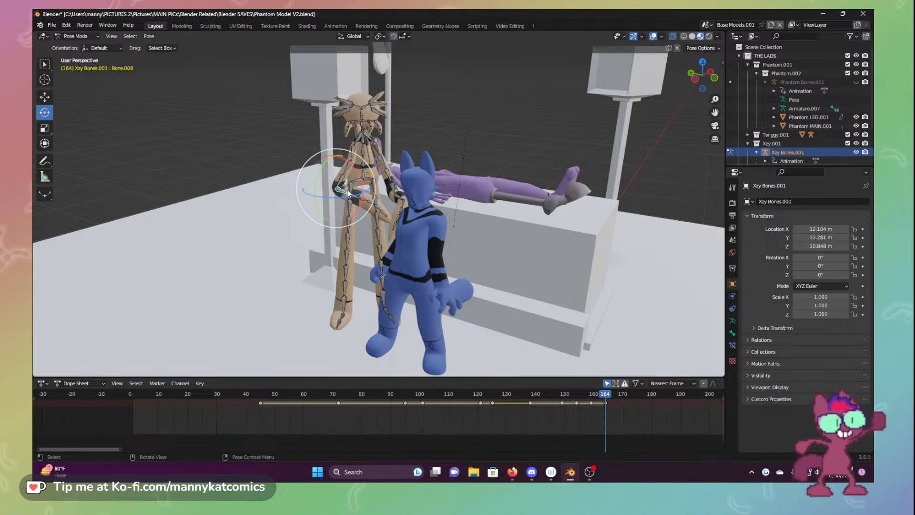
pyautogui.moveTo(347, 189); pyautogui.dragTo(385, 177)
pyautogui.click(395, 193)
pyautogui.scroll(2, 358, 177)
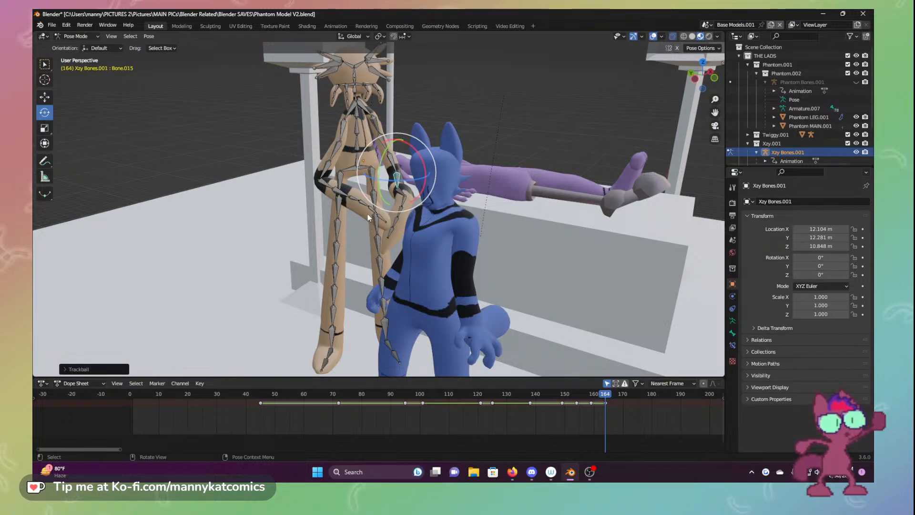
pyautogui.moveTo(368, 213); pyautogui.dragTo(414, 309, button='middle')
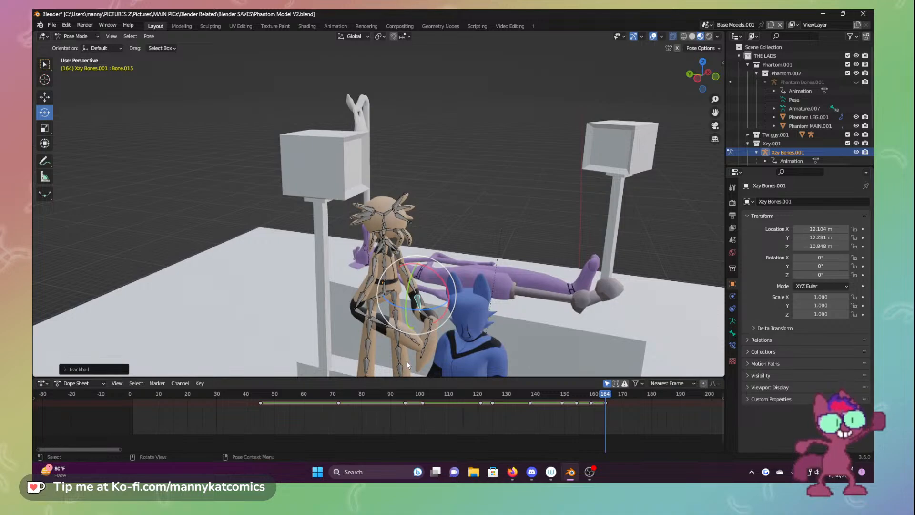
# Save the Blender file and insert a Location & Rotation keyframe for all Xzy bones at frame 164
pyautogui.hotkey('ctrl', 's')
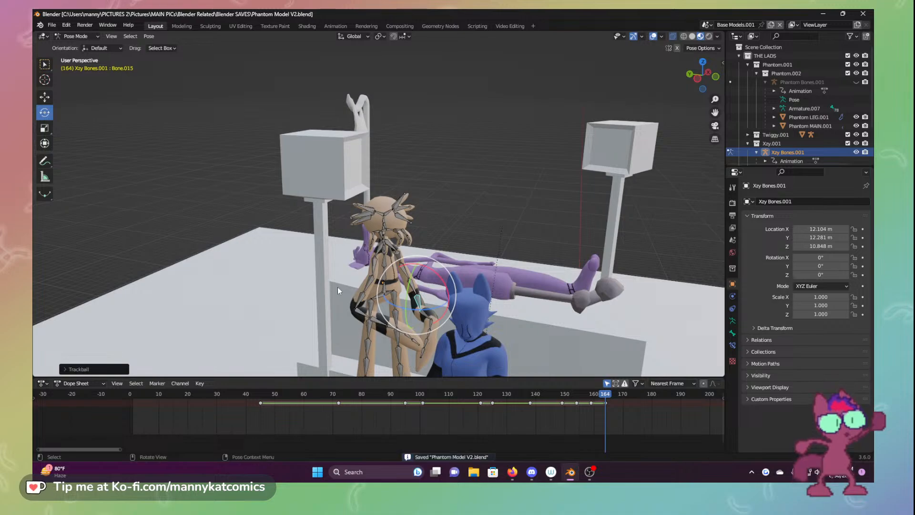
pyautogui.press('a')
pyautogui.press('i')
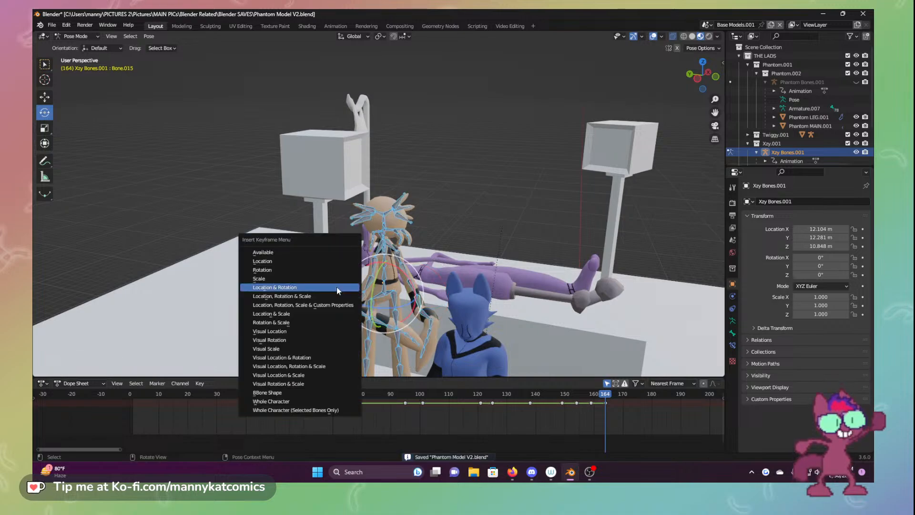
pyautogui.click(332, 288)
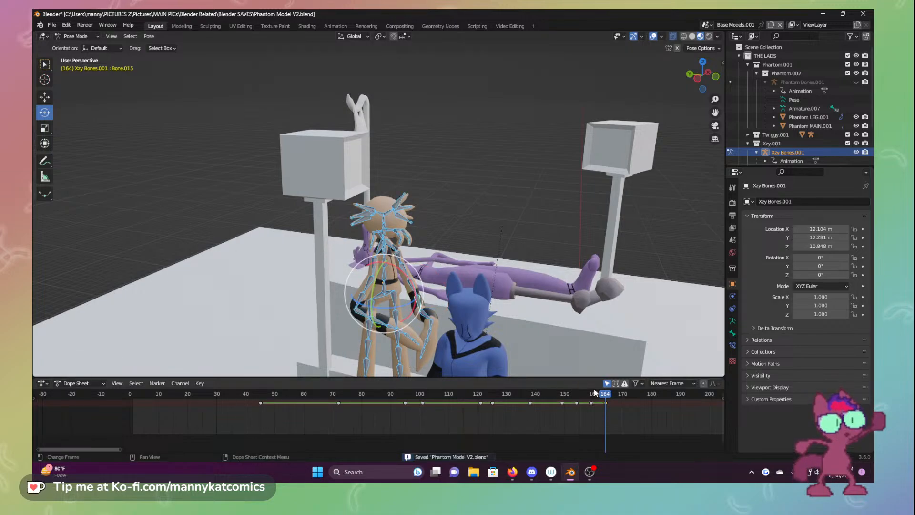
# Check Xzy's pose through the camera, scrubbing the timeline to frame 170 and back to frame 164
pyautogui.moveTo(595, 393); pyautogui.dragTo(623, 395)
pyautogui.moveTo(495, 329); pyautogui.dragTo(498, 303, button='middle')
pyautogui.press('KP_0')
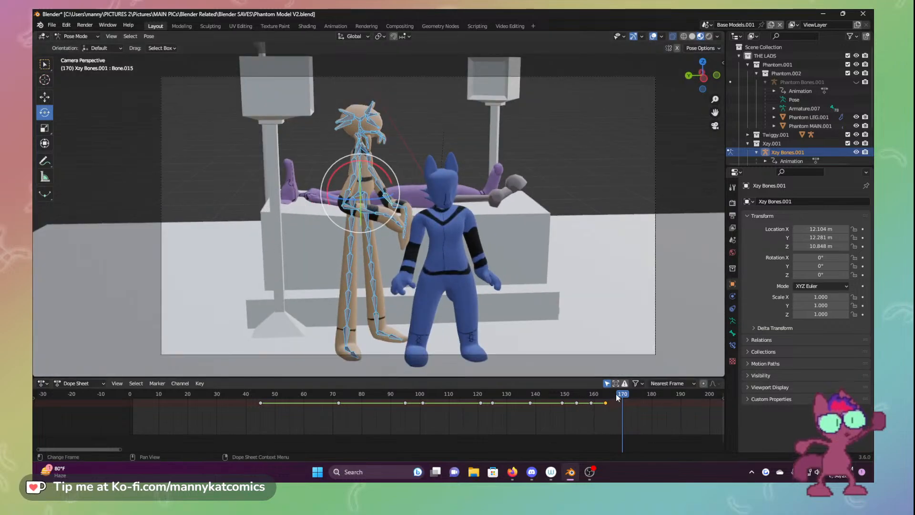
pyautogui.moveTo(585, 396); pyautogui.dragTo(606, 401)
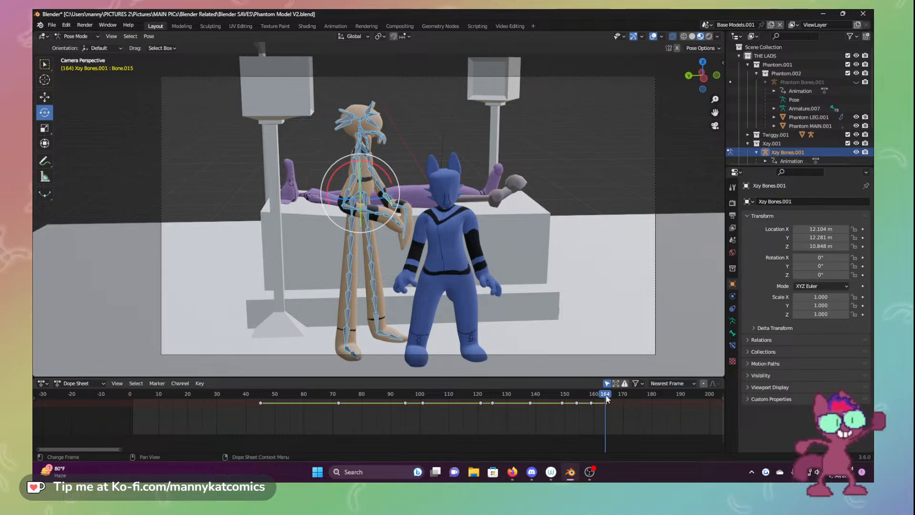
pyautogui.moveTo(607, 398); pyautogui.dragTo(606, 400)
# Rotate Bone.058 at Xzy's lower face around the global Z axis at frame 164
pyautogui.moveTo(340, 167); pyautogui.dragTo(335, 177, button='middle')
pyautogui.scroll(5, 335, 178)
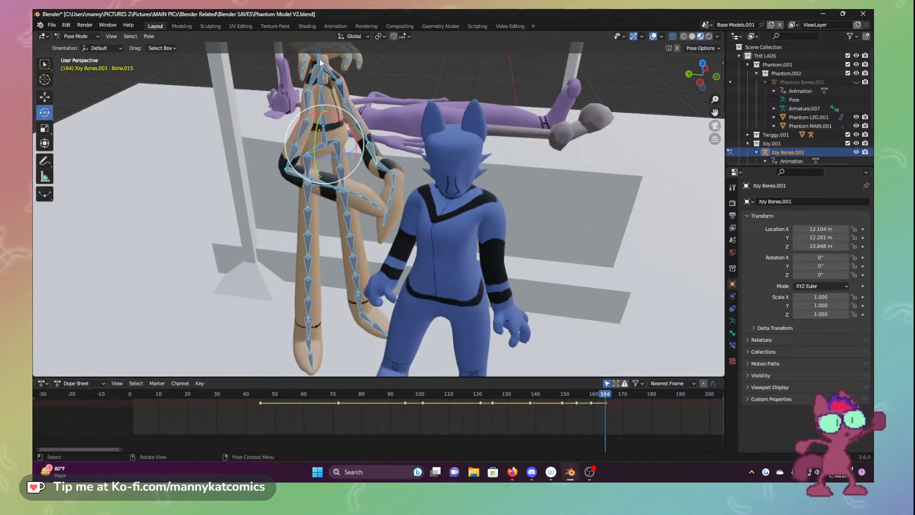
pyautogui.click(319, 59)
pyautogui.press('r')
pyautogui.press('z')
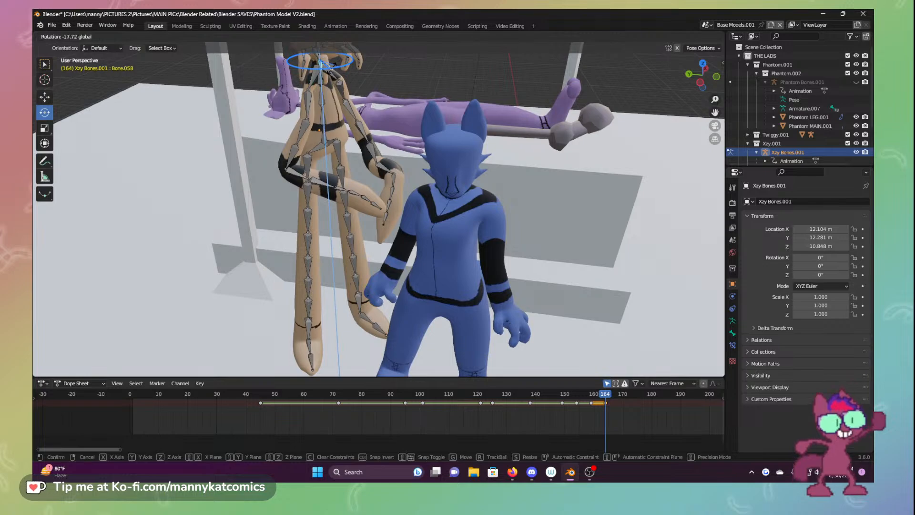
pyautogui.click(373, 85)
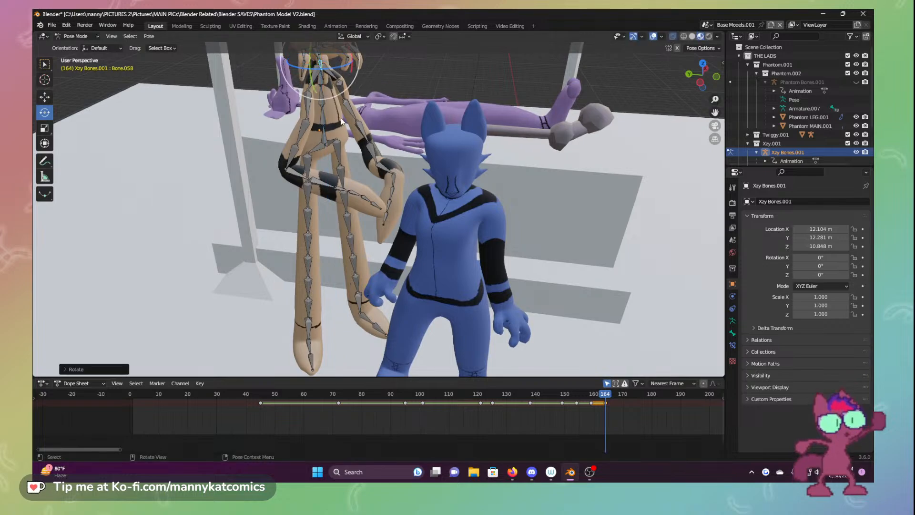
# Rotate Xzy's neck bone Bone.075 to adjust the head at frame 164, checking it through the camera, and save the file
pyautogui.moveTo(341, 122); pyautogui.dragTo(328, 92, button='middle')
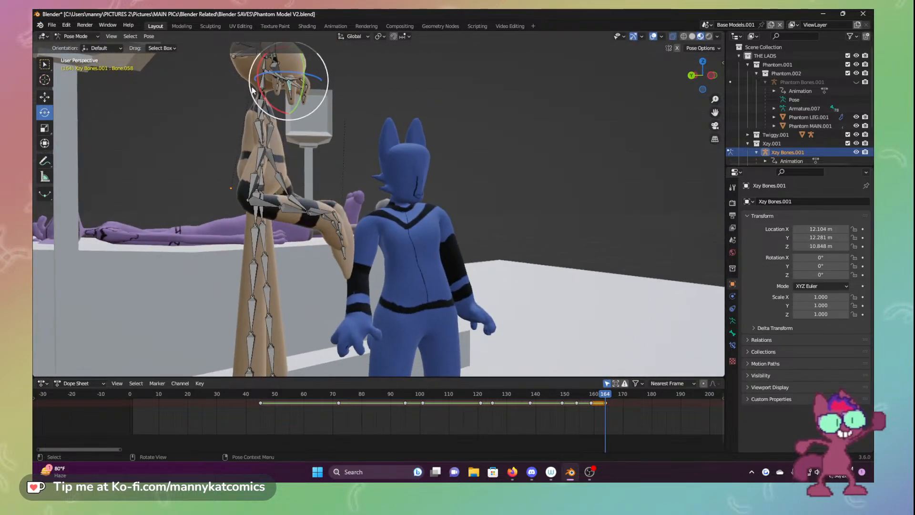
pyautogui.click(267, 85)
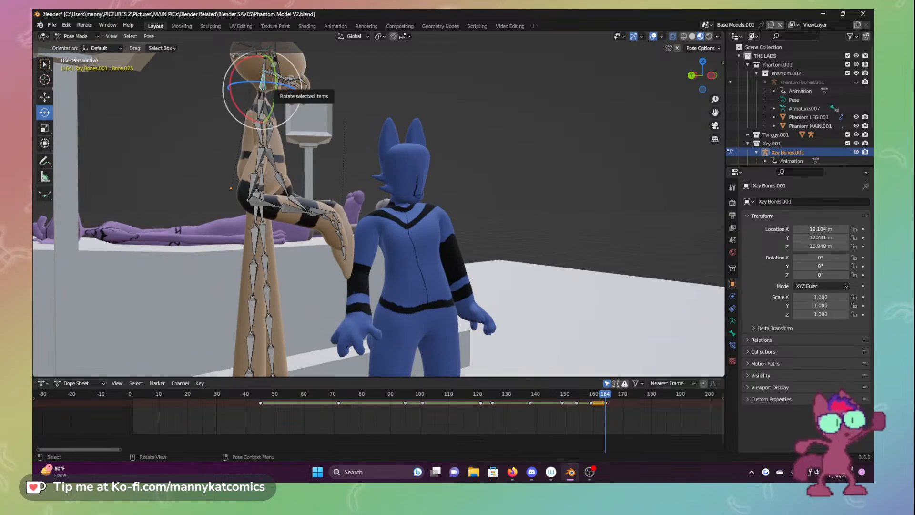
pyautogui.moveTo(293, 86); pyautogui.dragTo(288, 115)
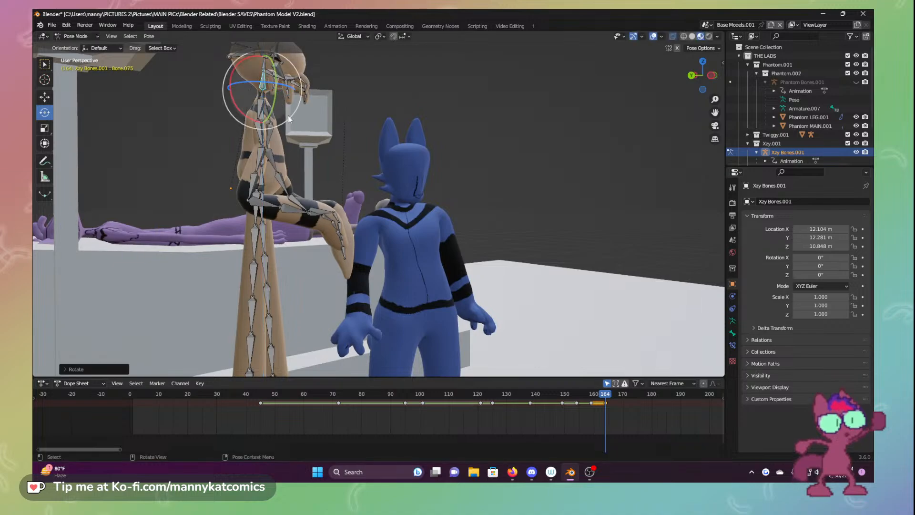
pyautogui.moveTo(288, 115); pyautogui.dragTo(281, 170, button='middle')
pyautogui.scroll(2, 323, 177)
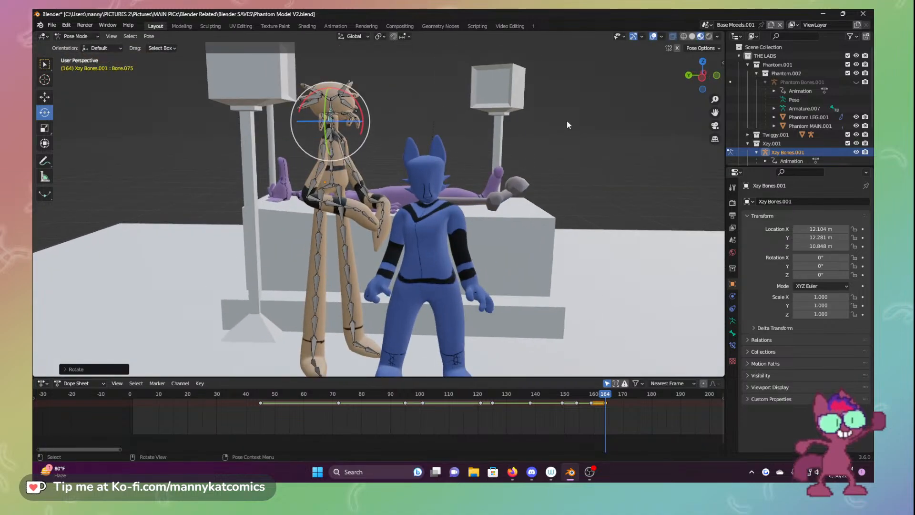
pyautogui.click(715, 126)
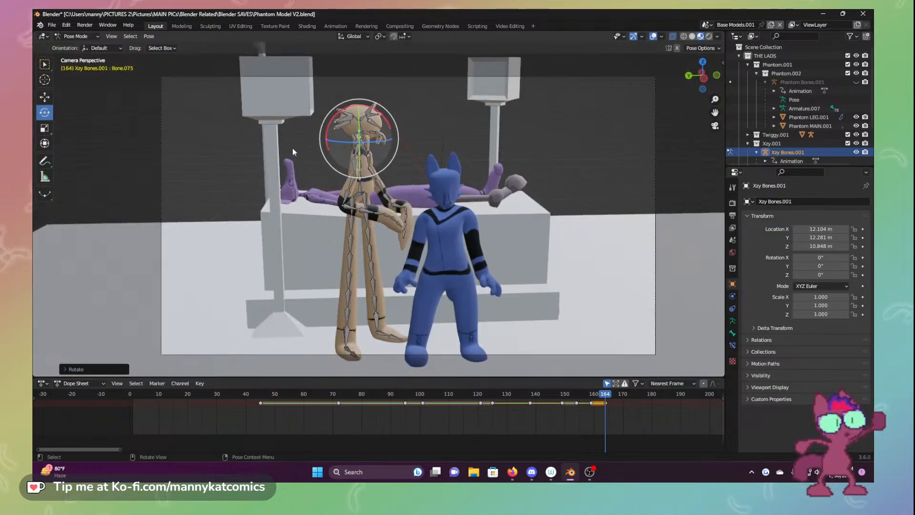
pyautogui.moveTo(365, 143); pyautogui.dragTo(361, 140)
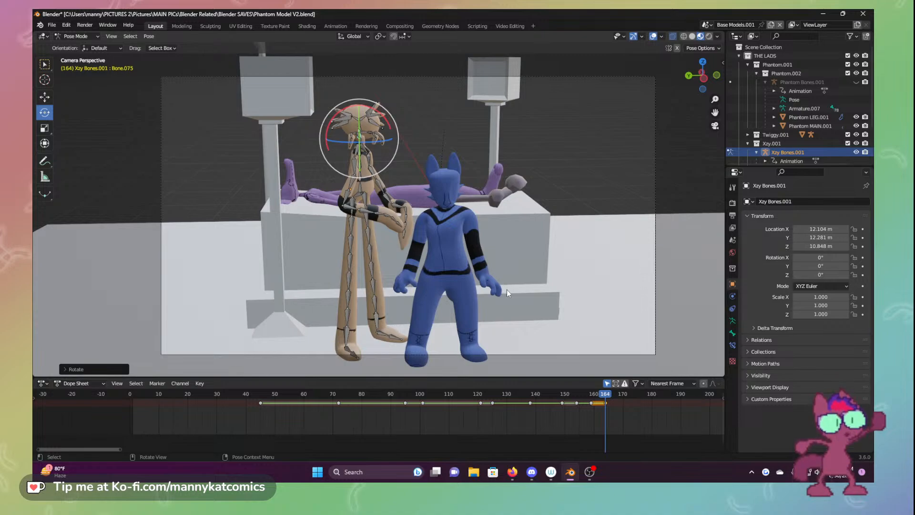
pyautogui.hotkey('ctrl', 's')
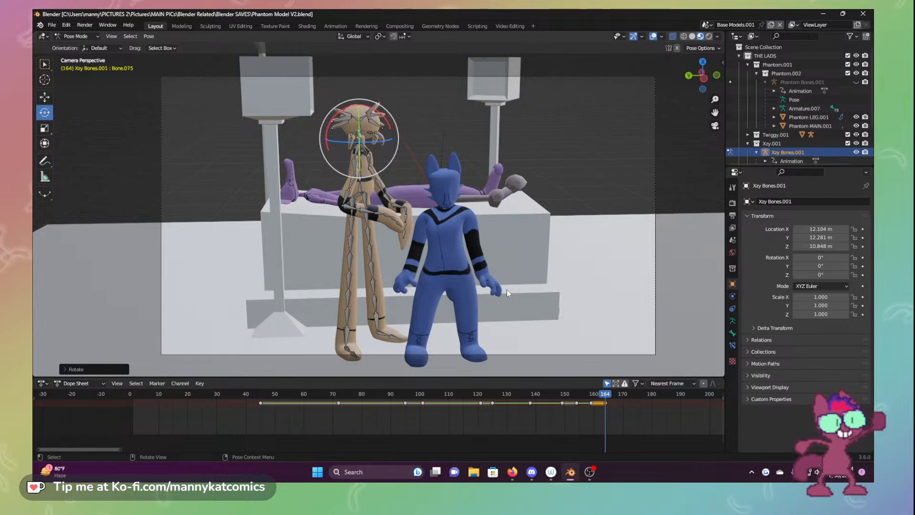
# Try to rotate one spike bone on each side of Xzy's head, Bone.046 and Bone.041, and undo the rotations
pyautogui.scroll(5, 502, 171)
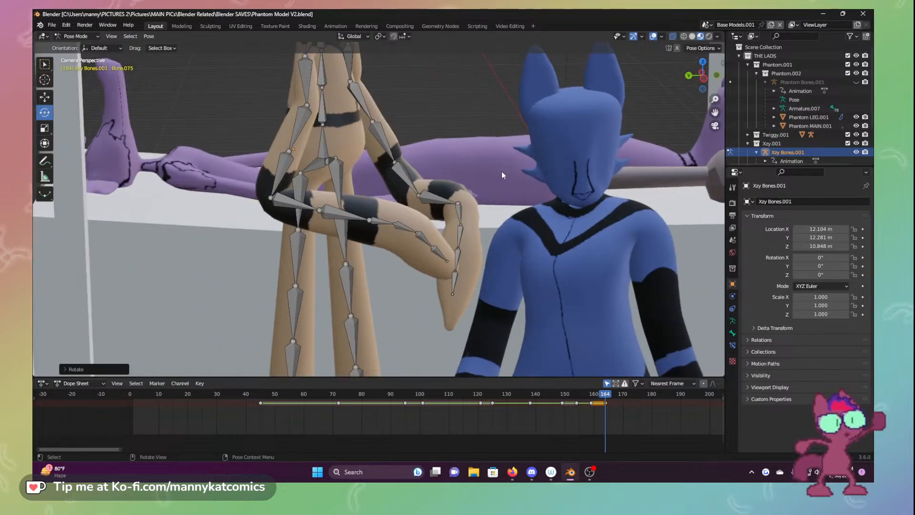
pyautogui.moveTo(479, 138); pyautogui.dragTo(481, 304, button='middle')
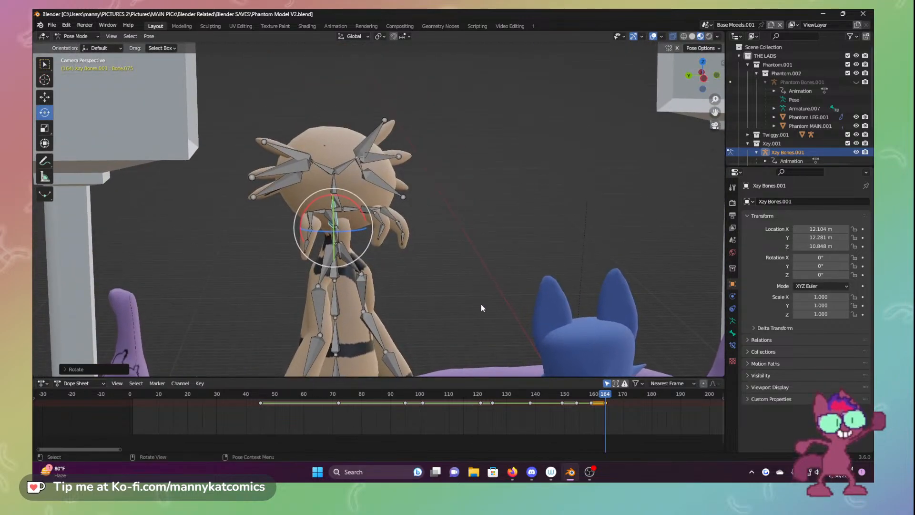
pyautogui.click(399, 157)
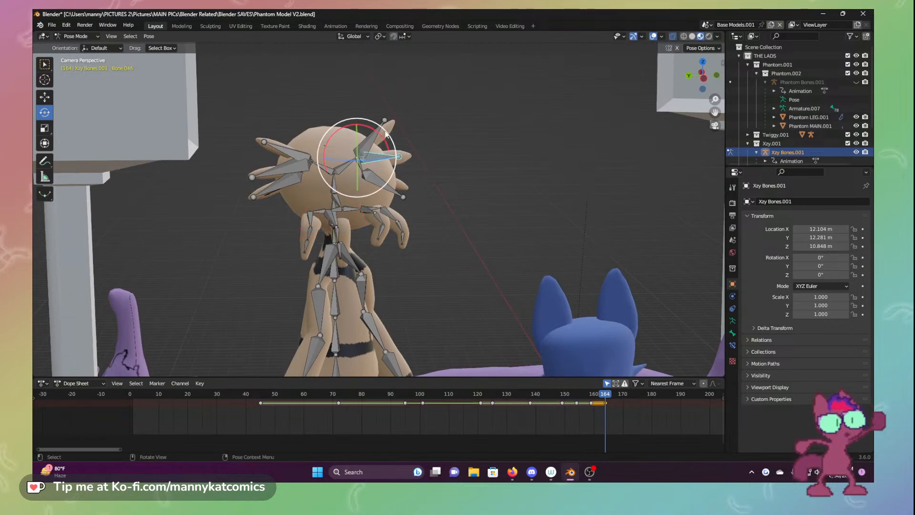
pyautogui.moveTo(387, 134); pyautogui.dragTo(419, 230)
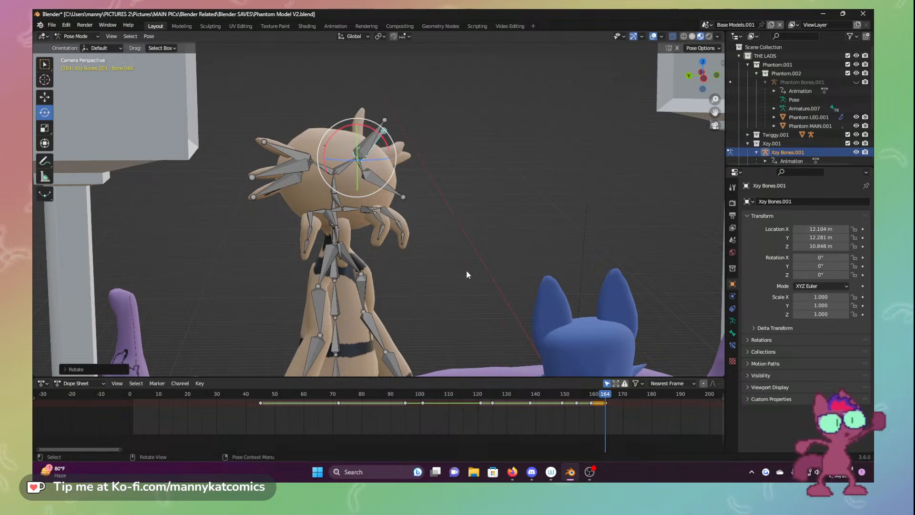
pyautogui.click(261, 175)
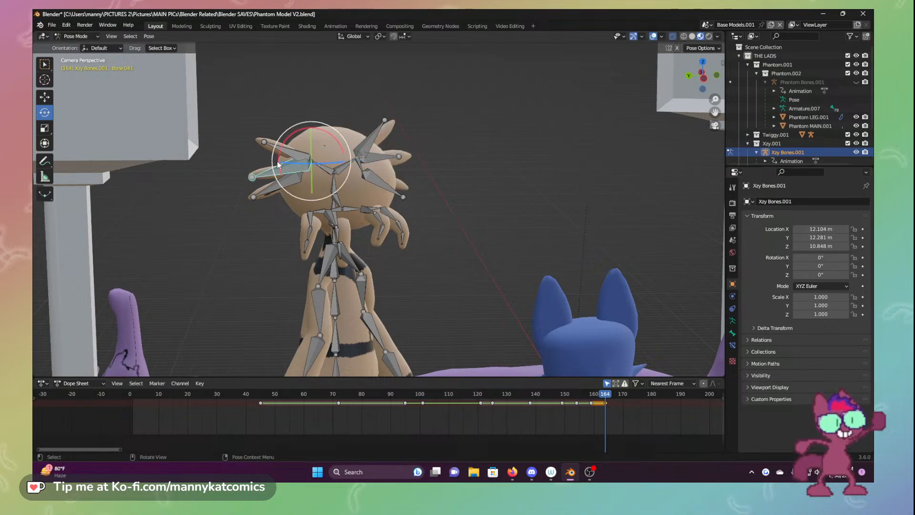
pyautogui.press('r')
pyautogui.press('r')
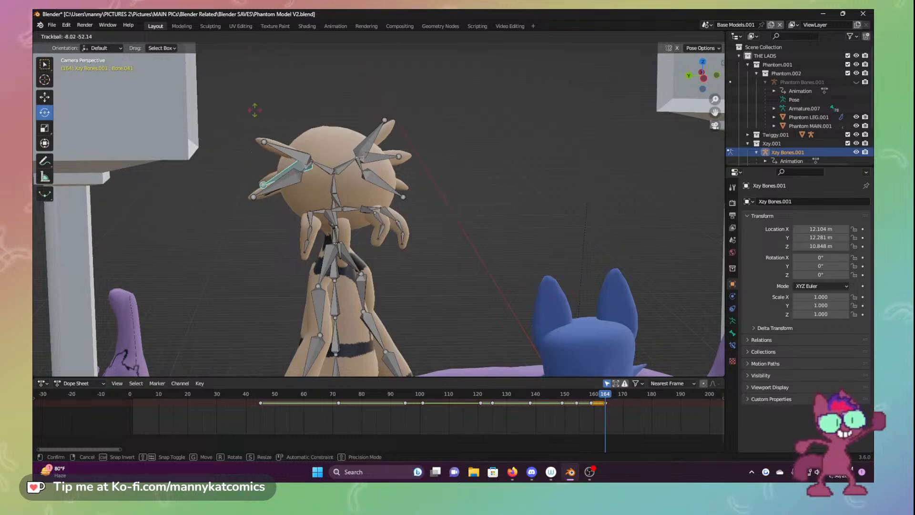
pyautogui.click(257, 97)
pyautogui.hotkey('ctrl', 'z')
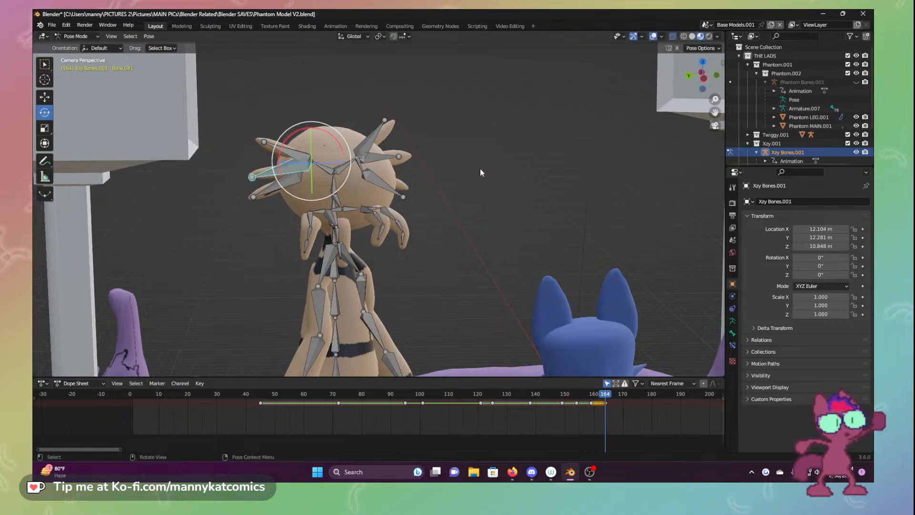
# Try to rotate Xzy's upper head spike Bone.047 around the X axis and the adjacent spike Bone.046, undoing both changes
pyautogui.scroll(-4, 456, 188)
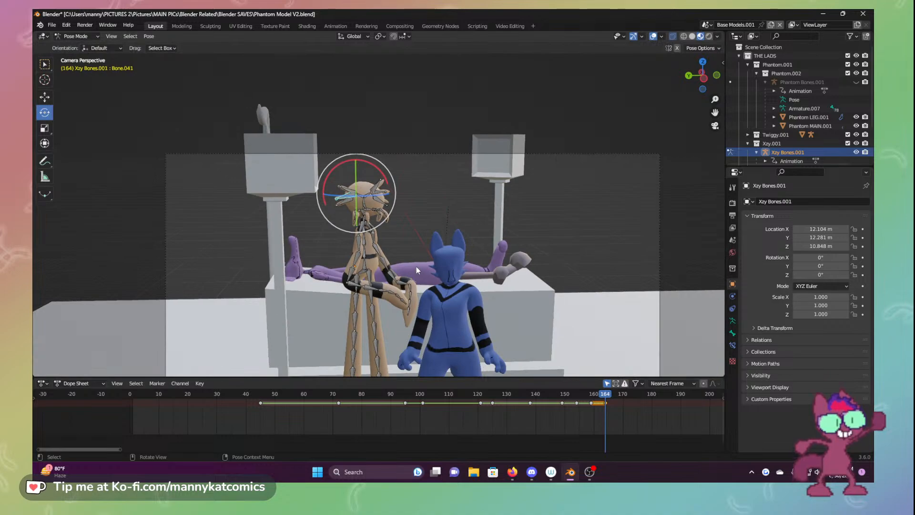
pyautogui.scroll(5, 416, 268)
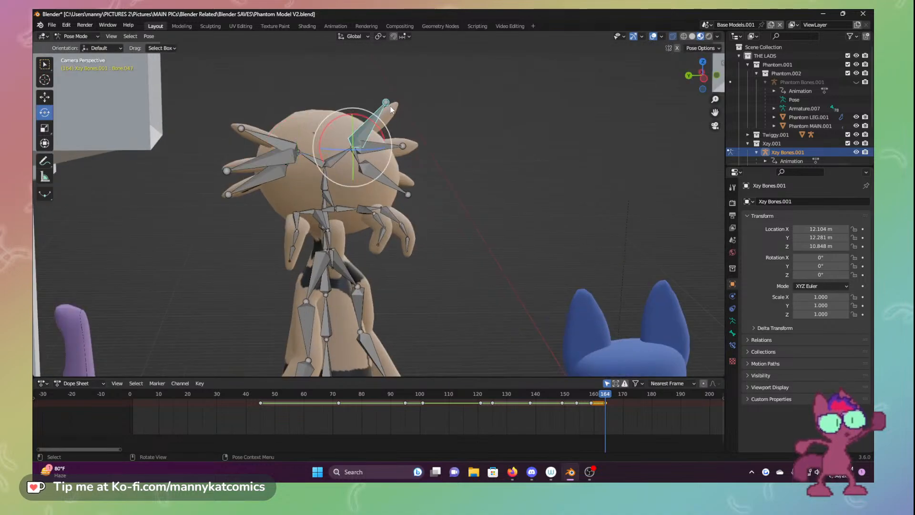
pyautogui.click(386, 103)
pyautogui.press('r')
pyautogui.press('x')
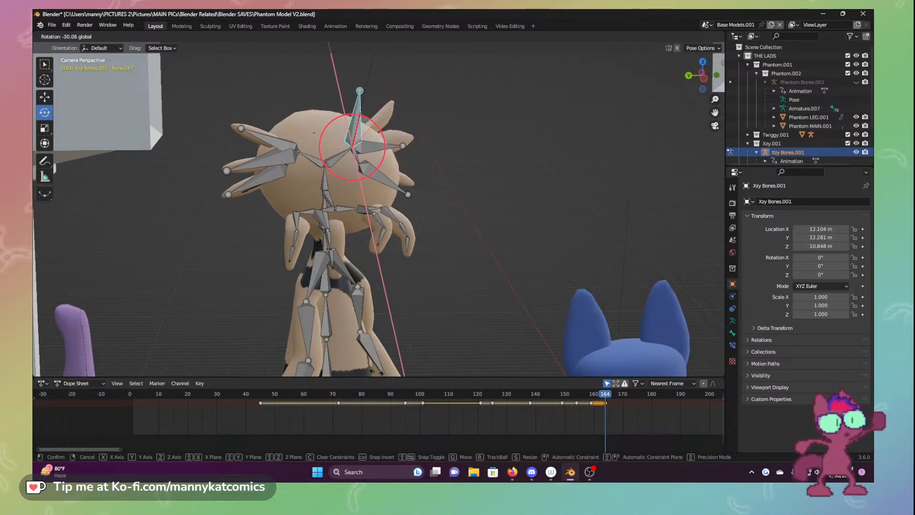
pyautogui.click(417, 163)
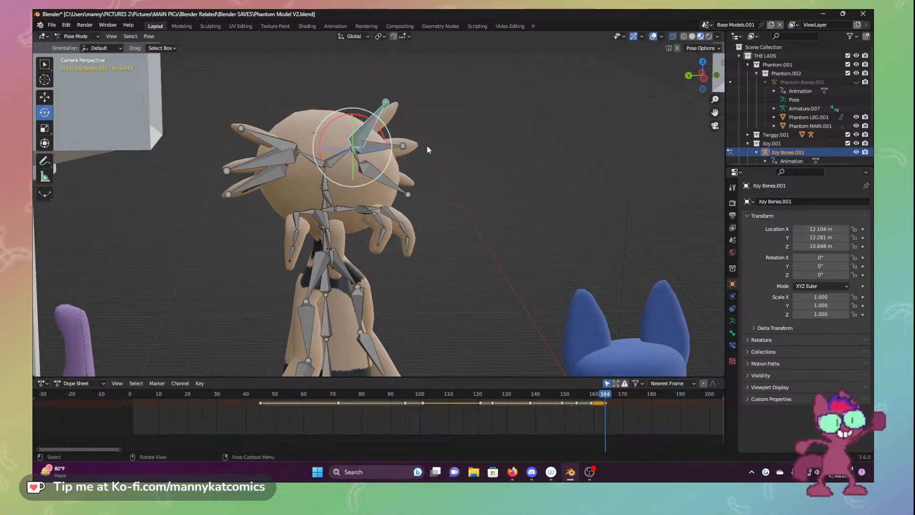
pyautogui.click(391, 142)
pyautogui.moveTo(390, 138); pyautogui.dragTo(404, 155)
pyautogui.hotkey('ctrl', 'z')
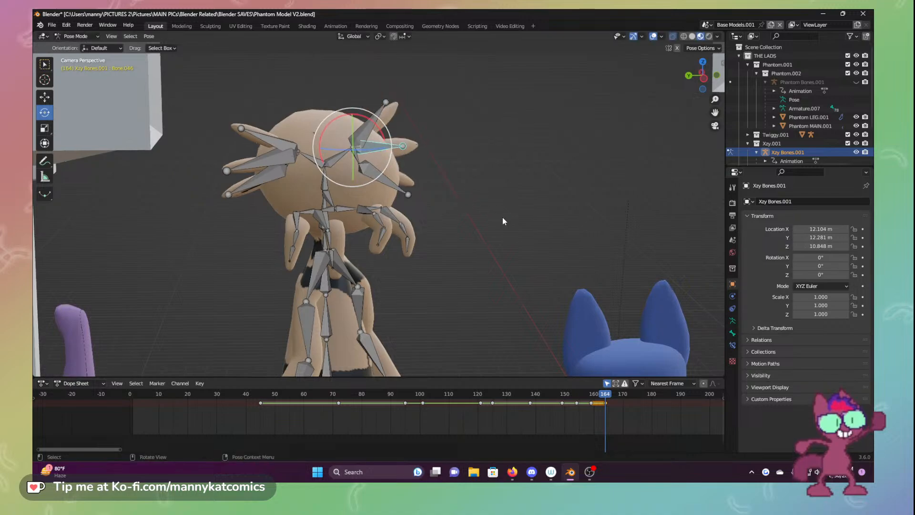
# Save the Blender file and deselect all Xzy bones in the camera view
pyautogui.scroll(-8, 502, 218)
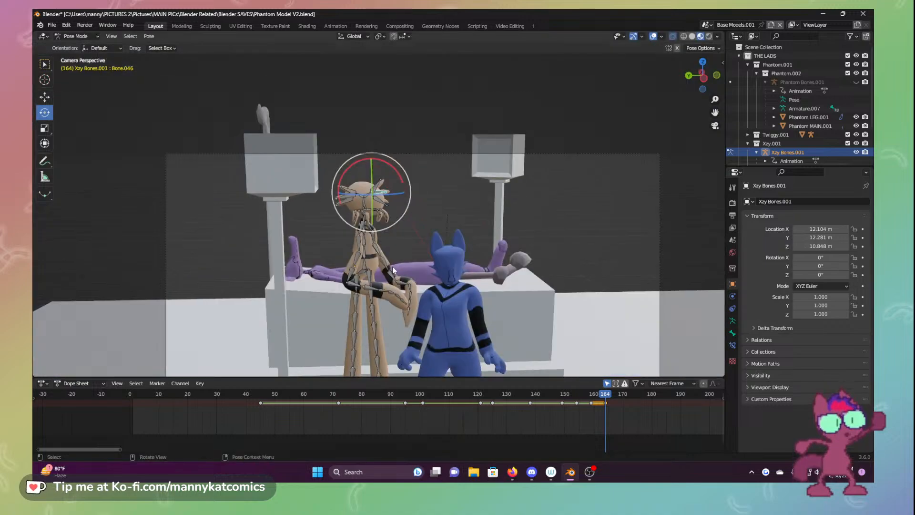
pyautogui.scroll(-5, 323, 260)
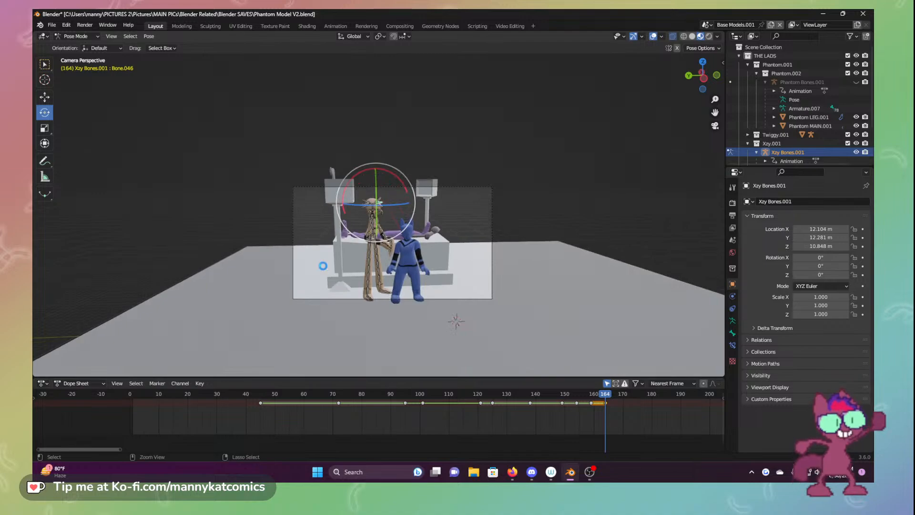
pyautogui.hotkey('ctrl', 's')
pyautogui.scroll(5, 402, 333)
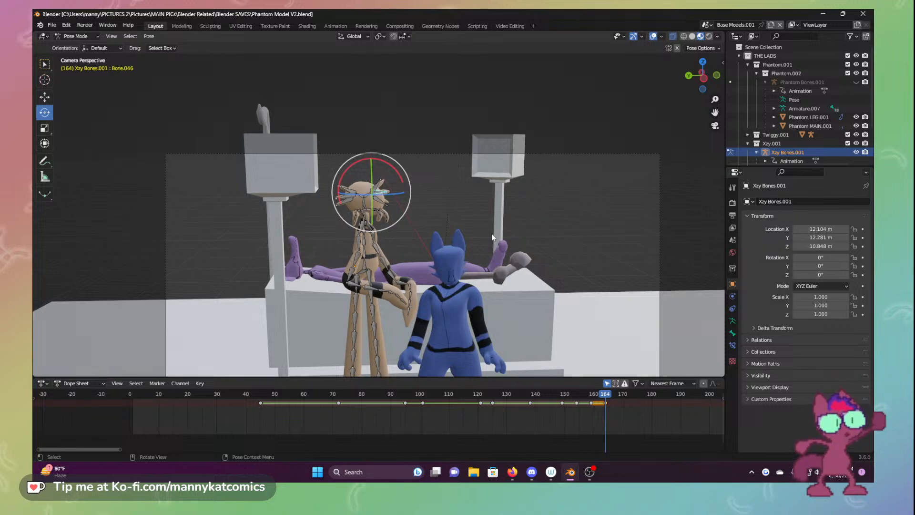
pyautogui.click(551, 224)
pyautogui.scroll(-3, 550, 253)
pyautogui.scroll(5, 552, 262)
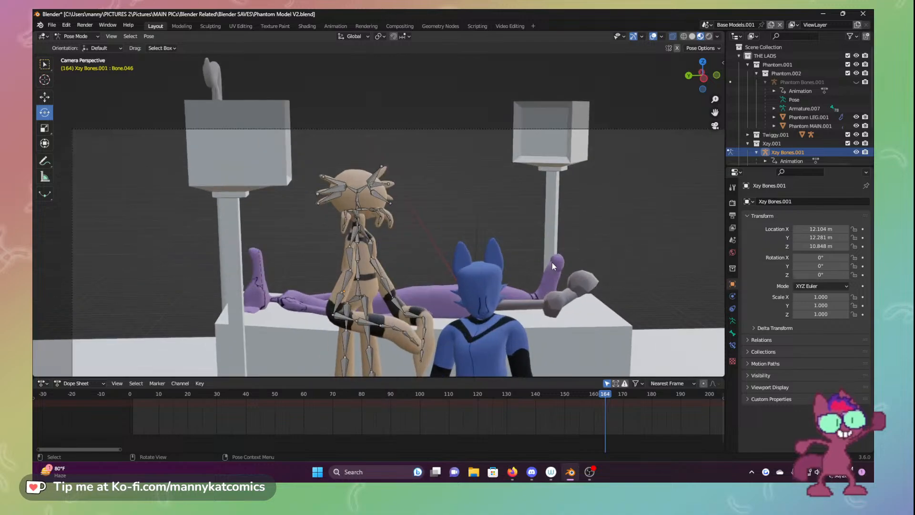
# Select all of Xzy's bones and examine both characters' poses at frame 164 through the camera and from a free view
pyautogui.scroll(-3, 417, 275)
pyautogui.scroll(1, 438, 305)
pyautogui.press('a')
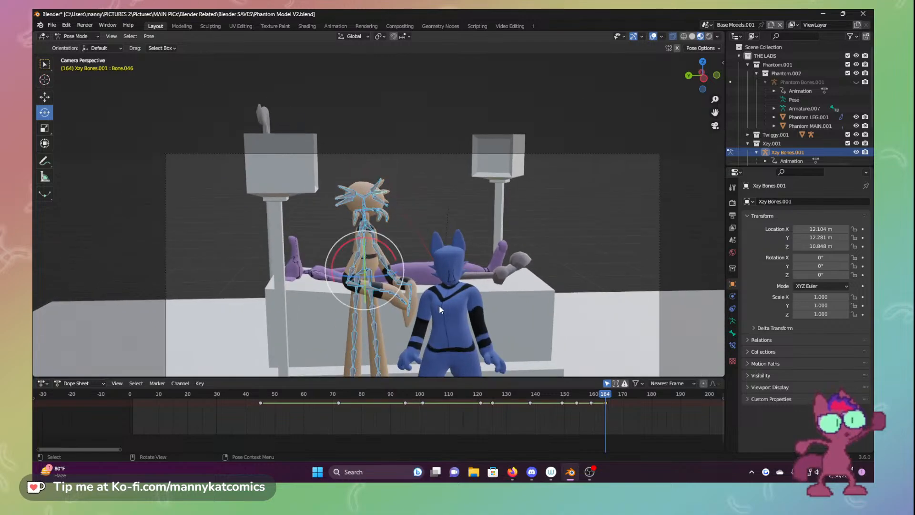
pyautogui.moveTo(440, 310); pyautogui.dragTo(467, 234, button='middle')
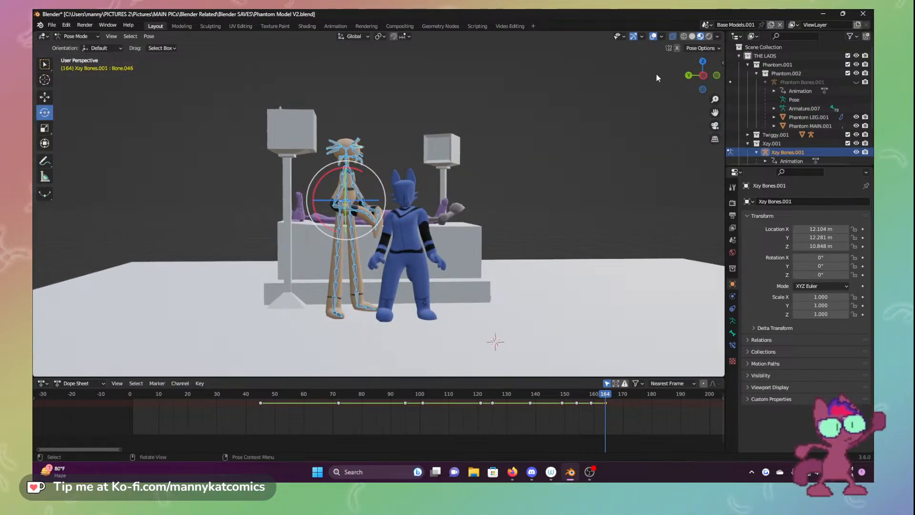
pyautogui.click(715, 126)
pyautogui.keyDown('shift'); pyautogui.moveTo(561, 290); pyautogui.dragTo(543, 193, button='middle'); pyautogui.keyUp('shift')
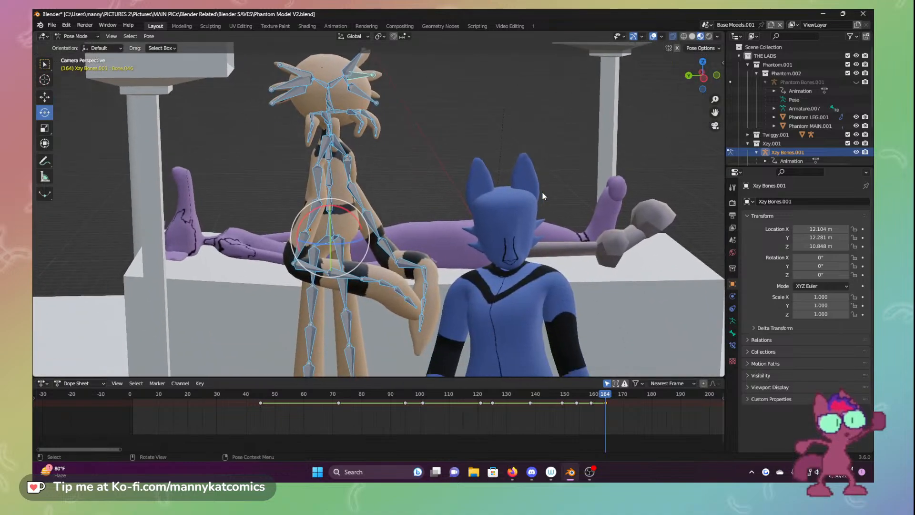
pyautogui.scroll(-6, 543, 192)
pyautogui.scroll(3, 543, 213)
pyautogui.scroll(-3, 543, 213)
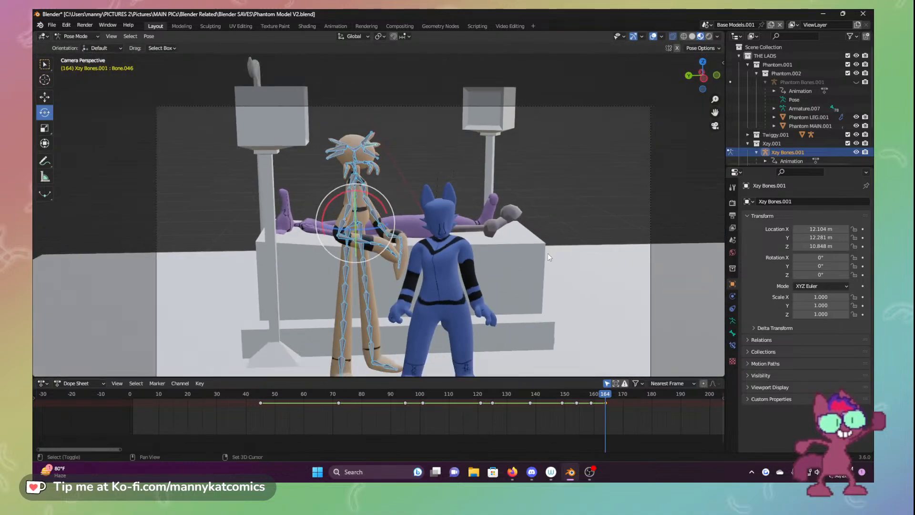
pyautogui.scroll(2, 548, 254)
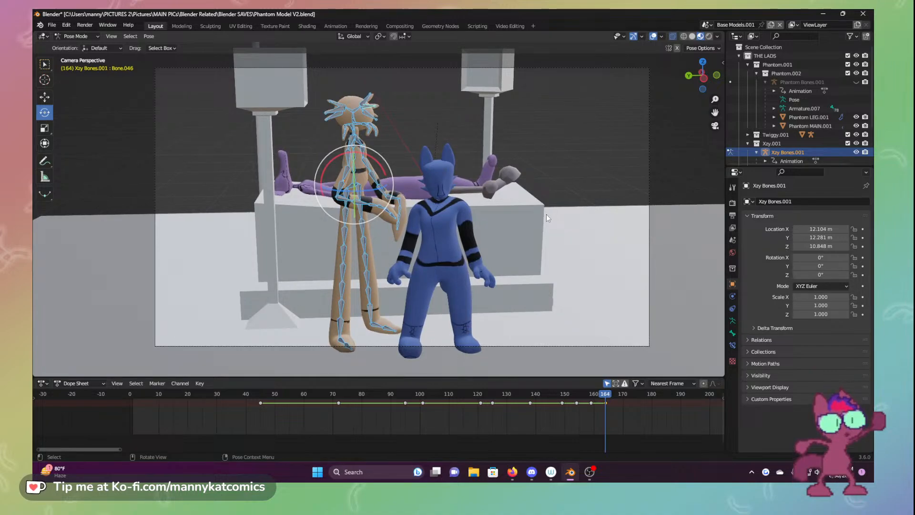
pyautogui.scroll(2, 528, 206)
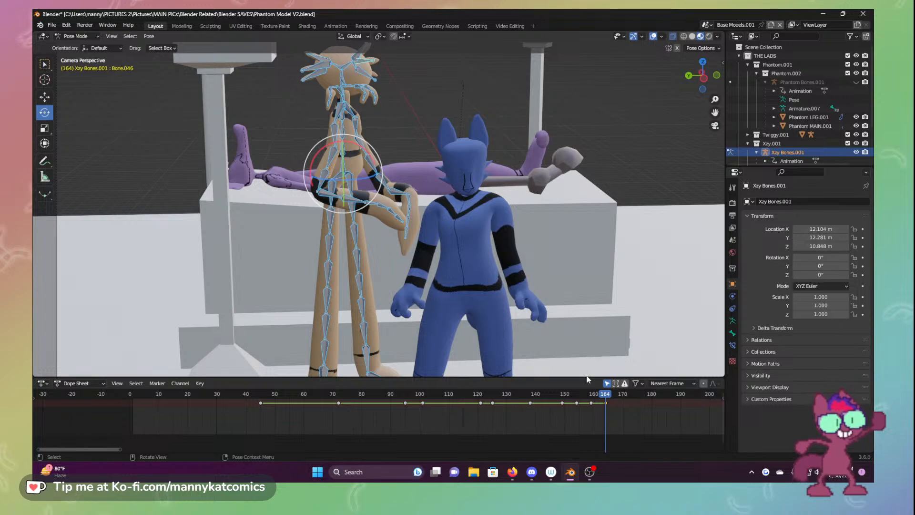
# Rotate Xzy's neck bone Bone.075 again at frame 164 to adjust the head, and check it through the camera
pyautogui.click(599, 397)
pyautogui.moveTo(599, 397); pyautogui.dragTo(606, 396)
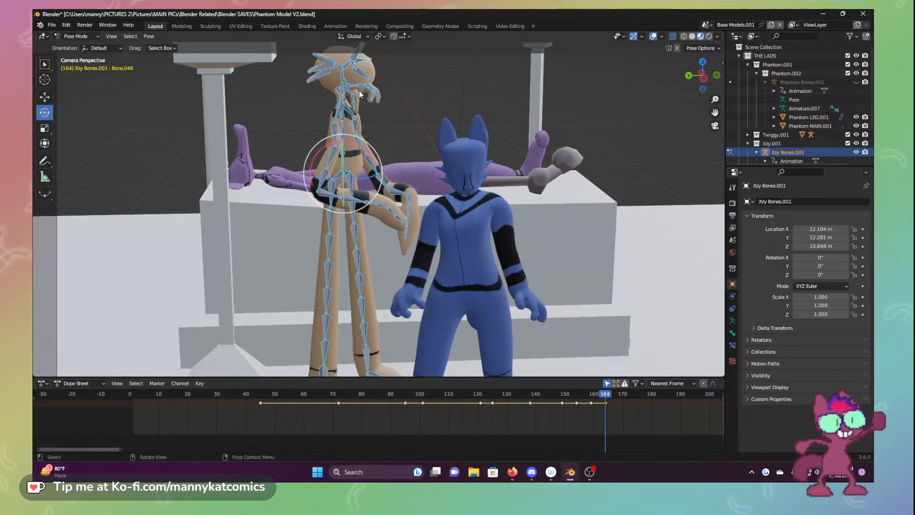
pyautogui.moveTo(366, 158); pyautogui.dragTo(355, 159, button='middle')
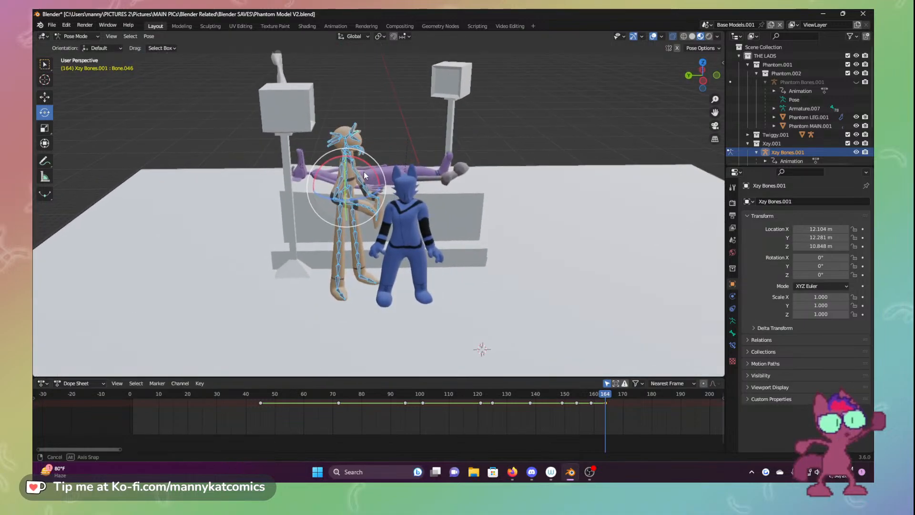
pyautogui.scroll(4, 343, 149)
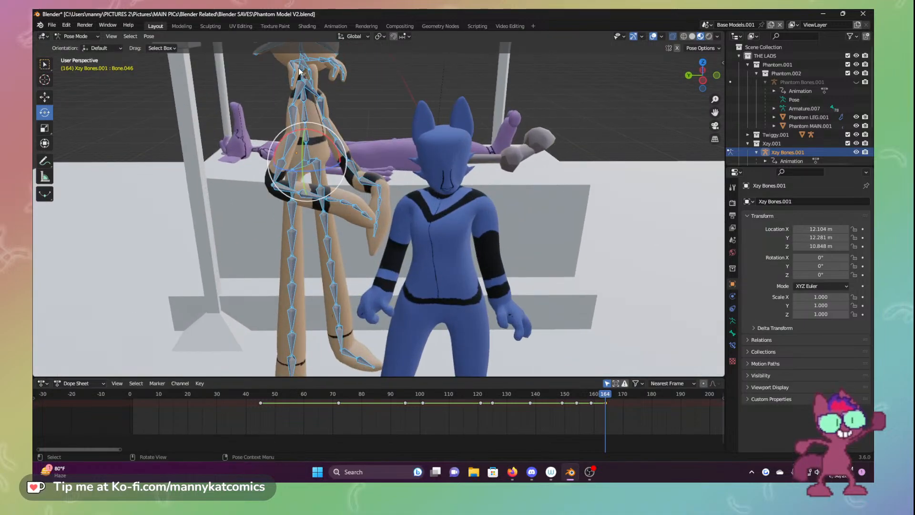
pyautogui.click(300, 68)
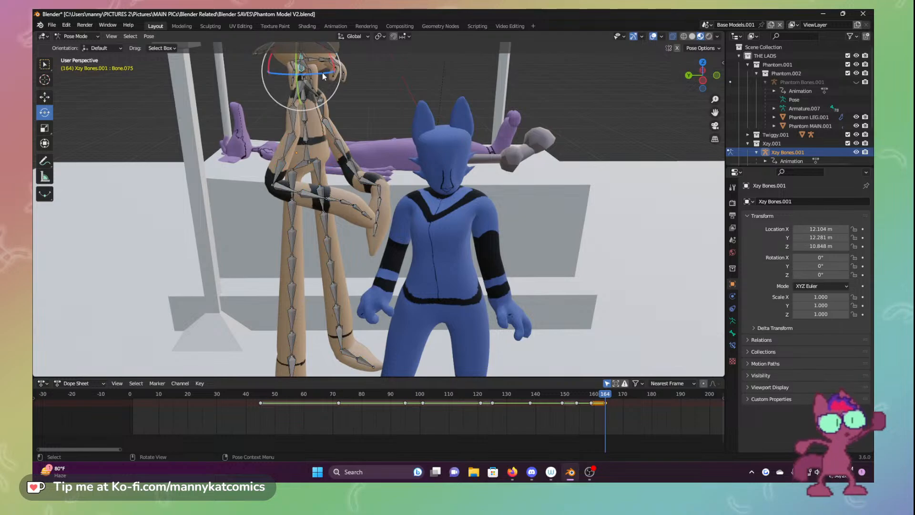
pyautogui.moveTo(322, 72); pyautogui.dragTo(320, 100)
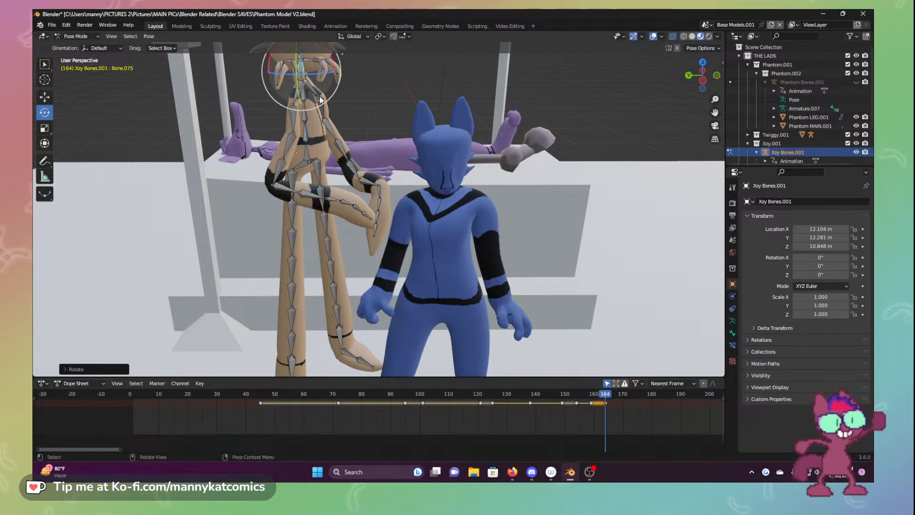
pyautogui.scroll(-4, 359, 125)
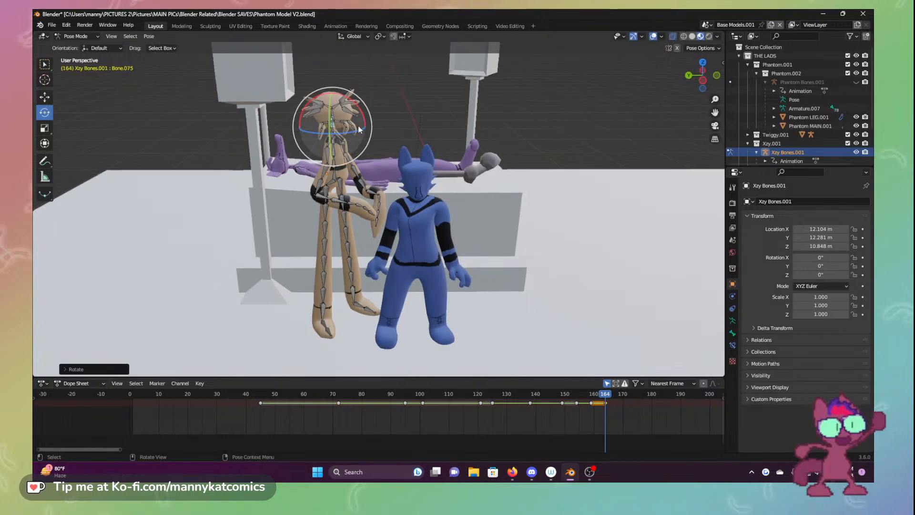
pyautogui.click(715, 127)
pyautogui.scroll(-4, 396, 156)
pyautogui.moveTo(407, 167); pyautogui.dragTo(408, 165, button='middle')
pyautogui.scroll(2, 407, 164)
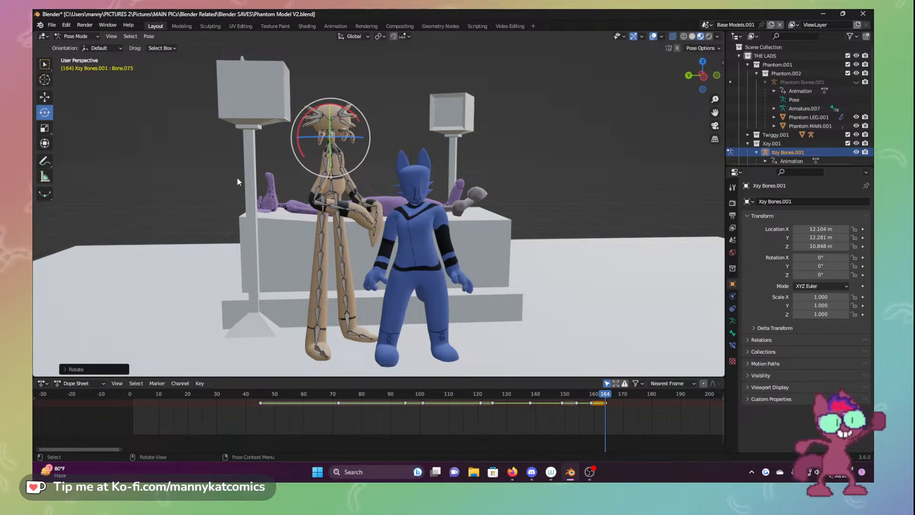
# Insert a Location & Rotation keyframe on all of Xzy's bones at frame 164
pyautogui.press('a')
pyautogui.press('i')
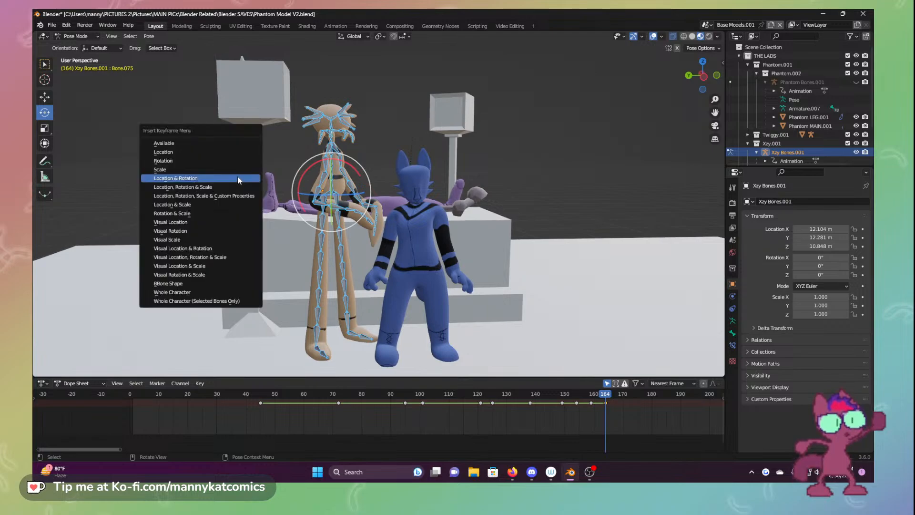
pyautogui.click(238, 179)
# Inspect Xzy's keyed pose from head to feet beside the blue character, ending in the camera view
pyautogui.scroll(5, 316, 126)
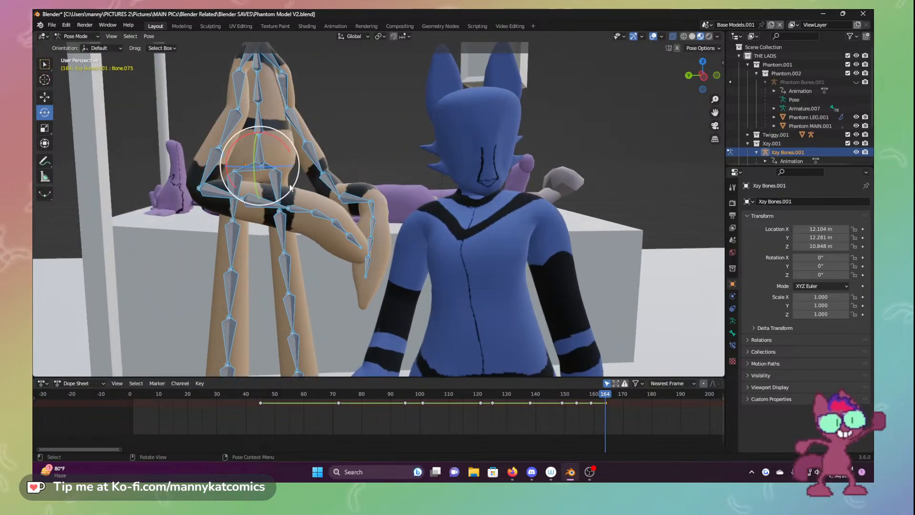
pyautogui.moveTo(316, 126); pyautogui.dragTo(356, 290, button='middle')
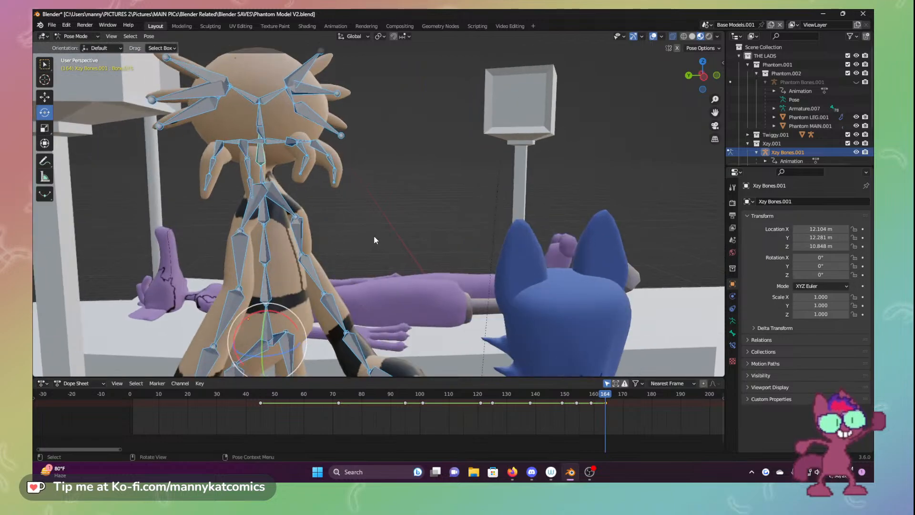
pyautogui.scroll(-5, 374, 236)
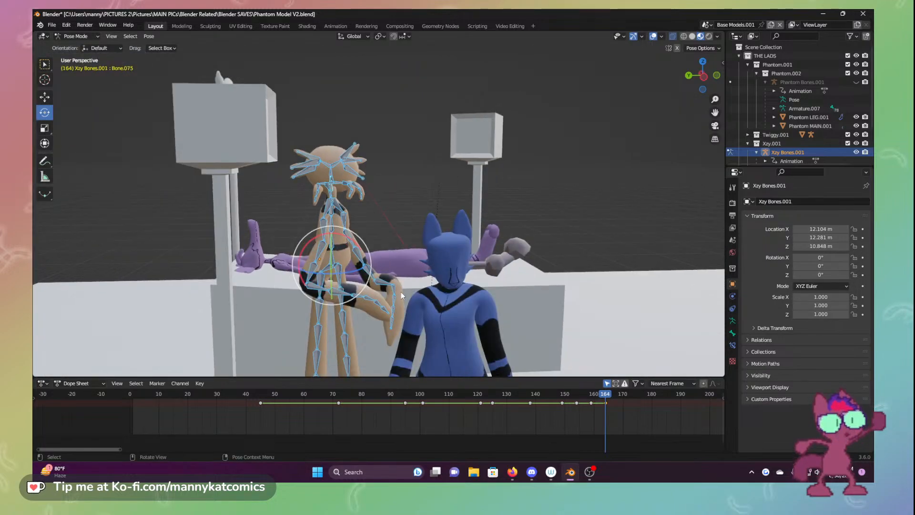
pyautogui.keyDown('shift'); pyautogui.moveTo(421, 328); pyautogui.dragTo(341, 148, button='middle'); pyautogui.keyUp('shift')
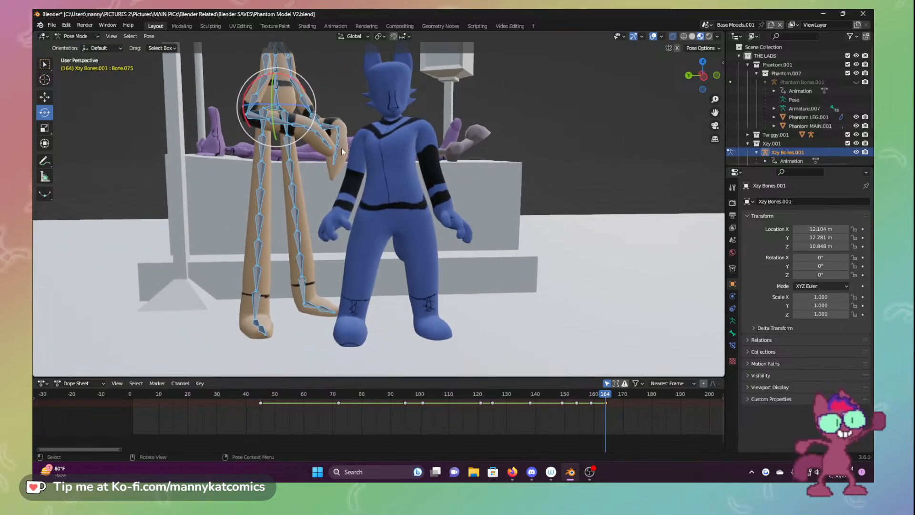
pyautogui.scroll(-2, 359, 184)
pyautogui.scroll(3, 354, 233)
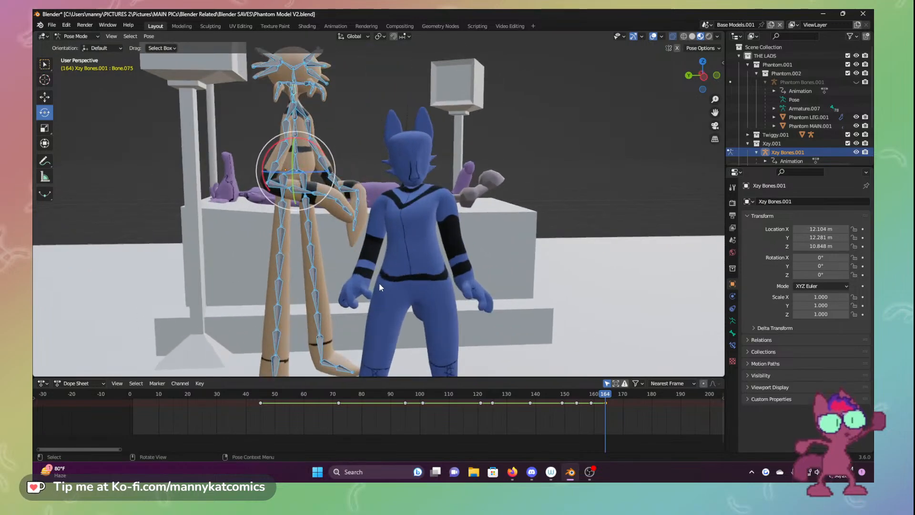
pyautogui.click(715, 126)
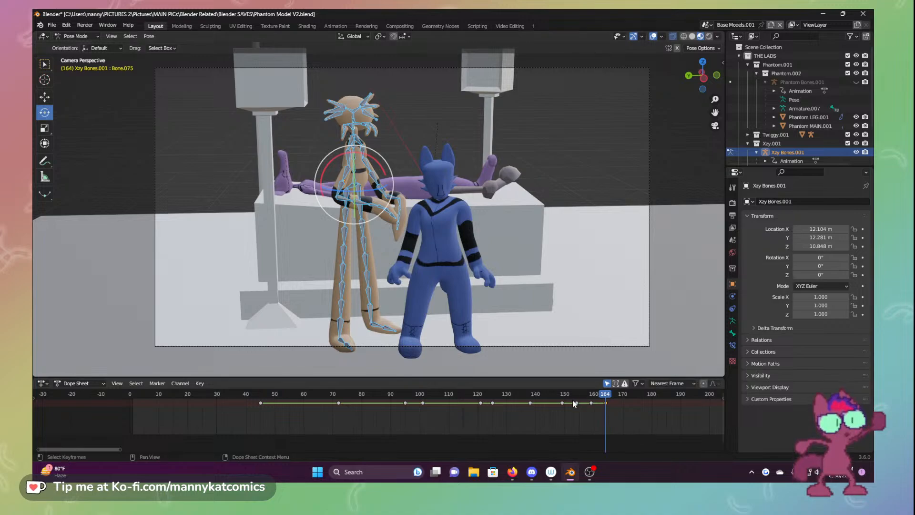
# Scrub the animation from frame 164 through 186 to frame 198
pyautogui.moveTo(599, 402); pyautogui.dragTo(669, 394)
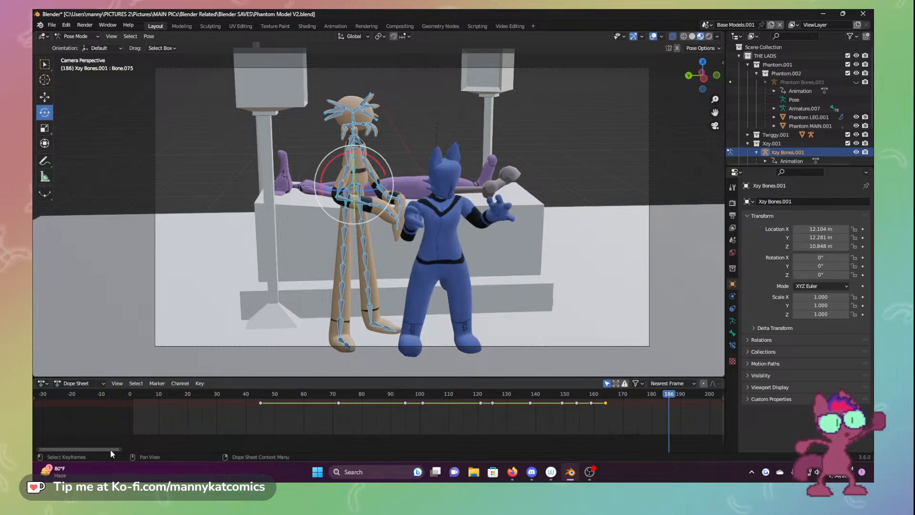
pyautogui.moveTo(110, 449); pyautogui.dragTo(157, 446)
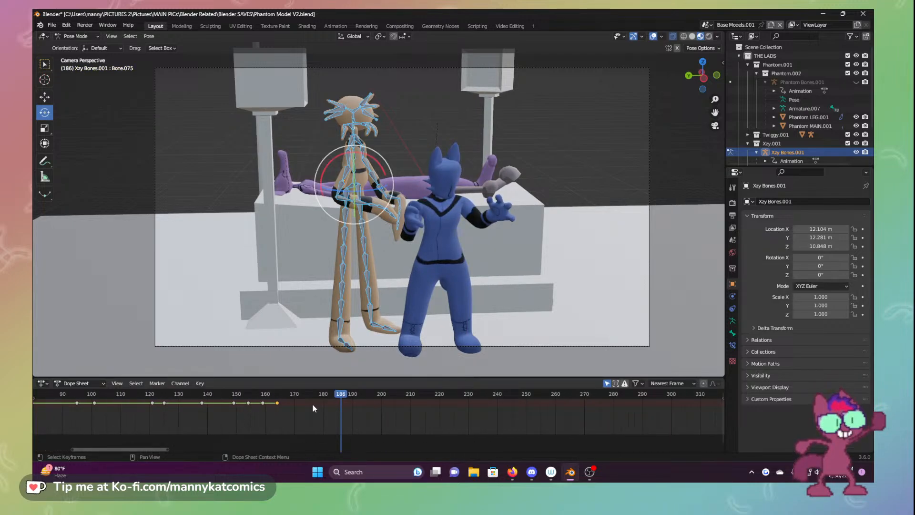
pyautogui.moveTo(351, 397); pyautogui.dragTo(375, 396)
# Rotate Xzy's neck bone Bone.075 slightly at frame 198 to change the head's tilt
pyautogui.scroll(2, 342, 237)
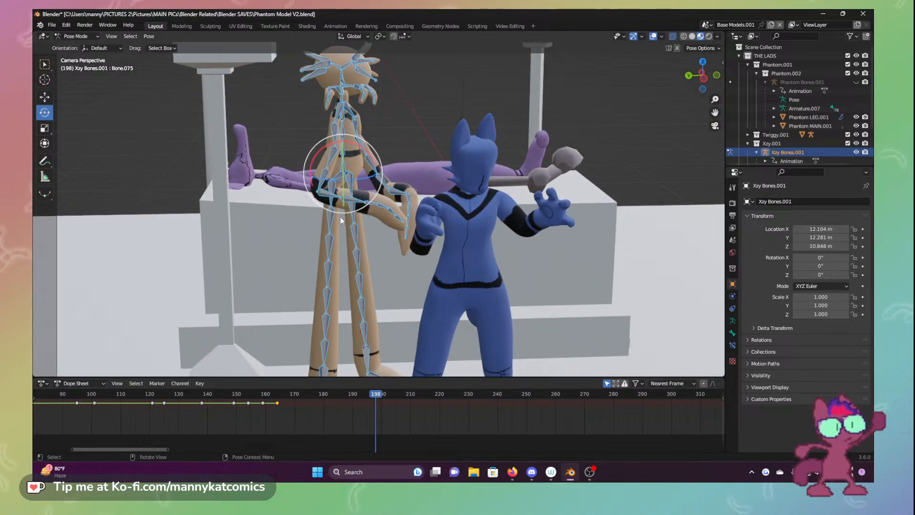
pyautogui.scroll(1, 341, 221)
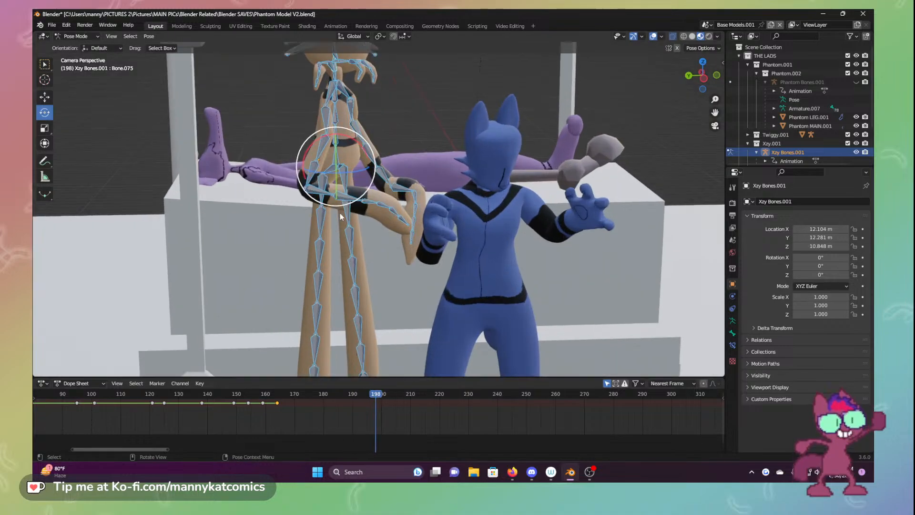
pyautogui.keyDown('shift'); pyautogui.moveTo(415, 219); pyautogui.dragTo(420, 357, button='middle'); pyautogui.keyUp('shift')
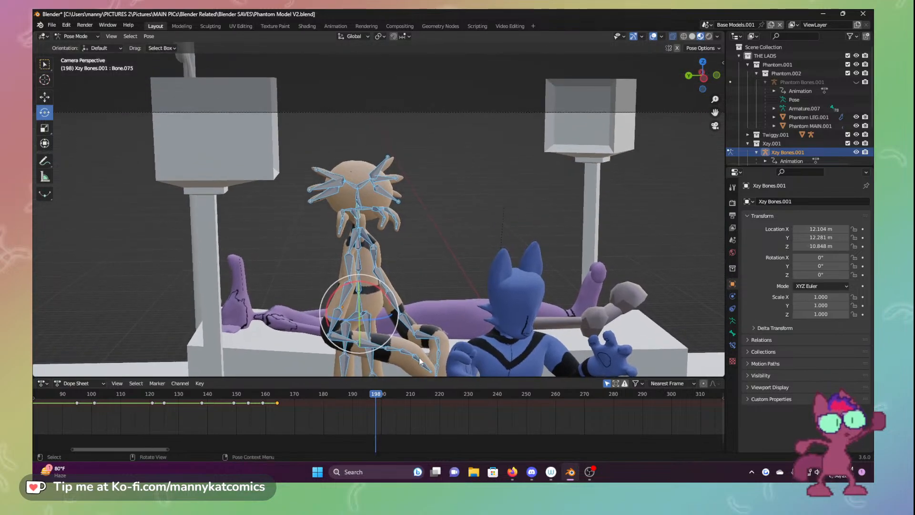
pyautogui.scroll(3, 402, 307)
pyautogui.moveTo(378, 281)
pyautogui.mouseDown(button='middle')
pyautogui.moveTo(387, 275)
pyautogui.moveTo(374, 273)
pyautogui.mouseUp(button='middle')
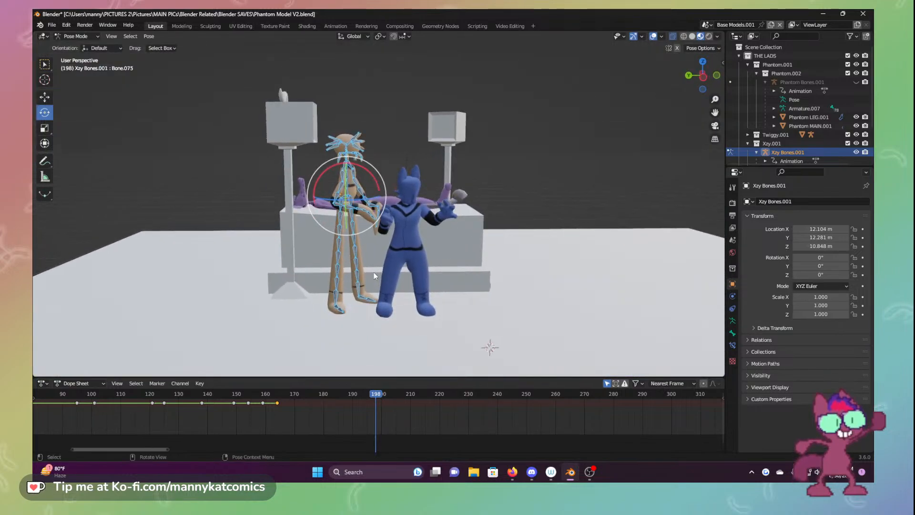
pyautogui.scroll(2, 373, 273)
pyautogui.scroll(4, 413, 253)
pyautogui.scroll(3, 437, 287)
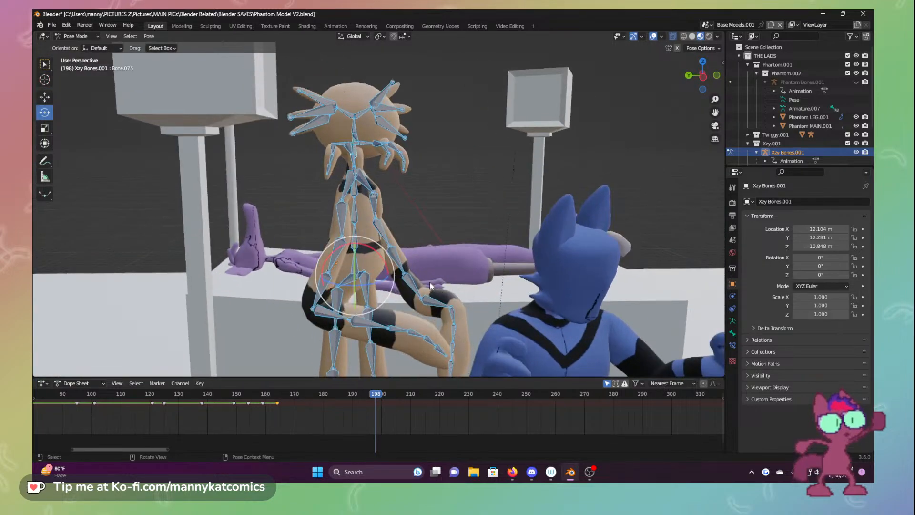
pyautogui.moveTo(405, 239); pyautogui.dragTo(479, 233, button='middle')
pyautogui.click(243, 141)
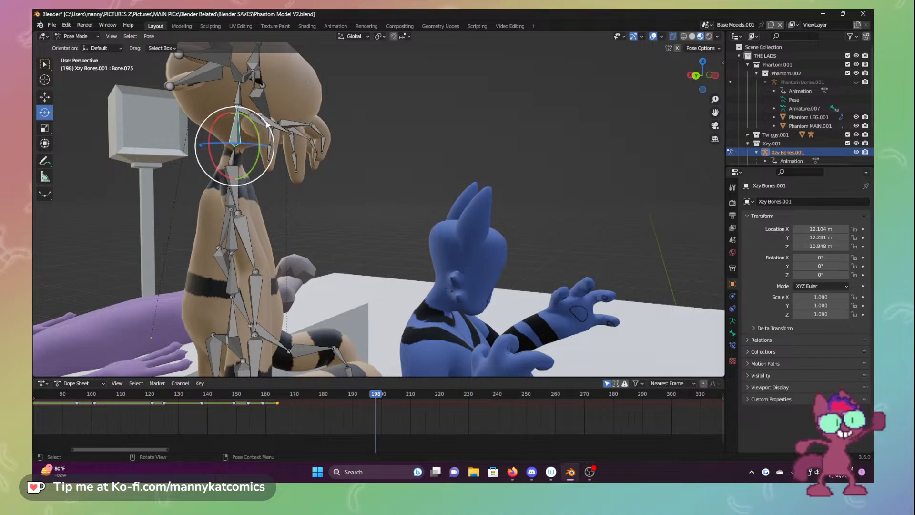
pyautogui.moveTo(266, 122); pyautogui.dragTo(270, 126)
pyautogui.moveTo(271, 126); pyautogui.dragTo(205, 138, button='middle')
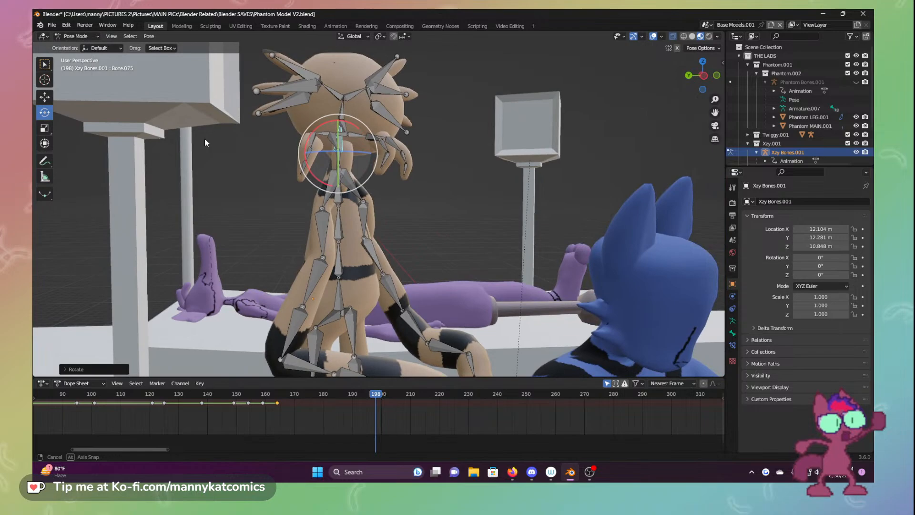
# Adjust the rotation of the spike bones on one side of Xzy's head at frame 198
pyautogui.click(290, 102)
pyautogui.moveTo(279, 81)
pyautogui.mouseDown()
pyautogui.moveTo(281, 97)
pyautogui.moveTo(293, 79)
pyautogui.moveTo(284, 90)
pyautogui.mouseUp()
pyautogui.click(302, 87)
pyautogui.click(298, 68)
pyautogui.moveTo(330, 127); pyautogui.dragTo(309, 131, button='middle')
# Rotate spike bones Bone.046 and Bone.045 on the opposite side of Xzy's head at frame 198, and deselect all bones
pyautogui.click(452, 80)
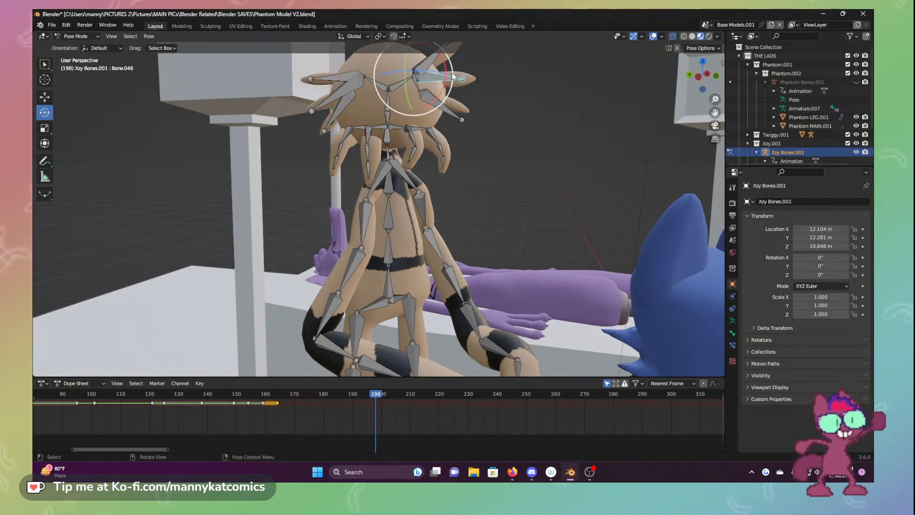
pyautogui.moveTo(453, 77)
pyautogui.mouseDown()
pyautogui.moveTo(452, 88)
pyautogui.moveTo(454, 78)
pyautogui.mouseUp()
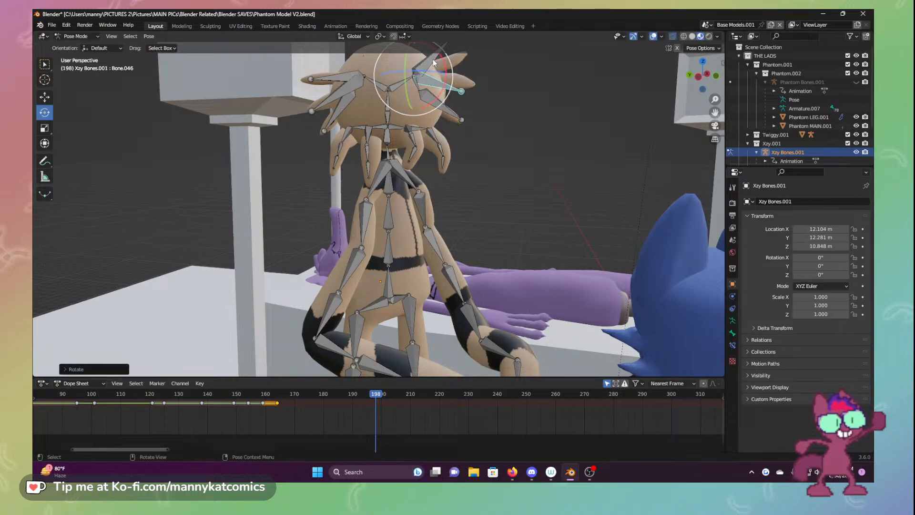
pyautogui.click(452, 110)
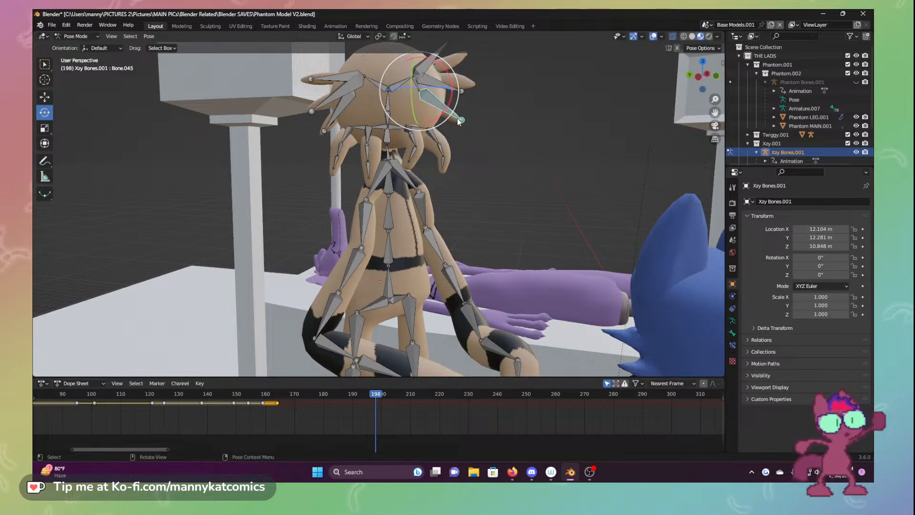
pyautogui.moveTo(459, 120); pyautogui.dragTo(434, 110)
pyautogui.click(432, 62)
pyautogui.scroll(-2, 432, 60)
pyautogui.click(214, 240)
# Trackball-rotate the lower hanging spike bone Bone.063 at the back of Xzy's head at frame 198
pyautogui.moveTo(210, 245); pyautogui.dragTo(279, 229, button='middle')
pyautogui.scroll(5, 347, 225)
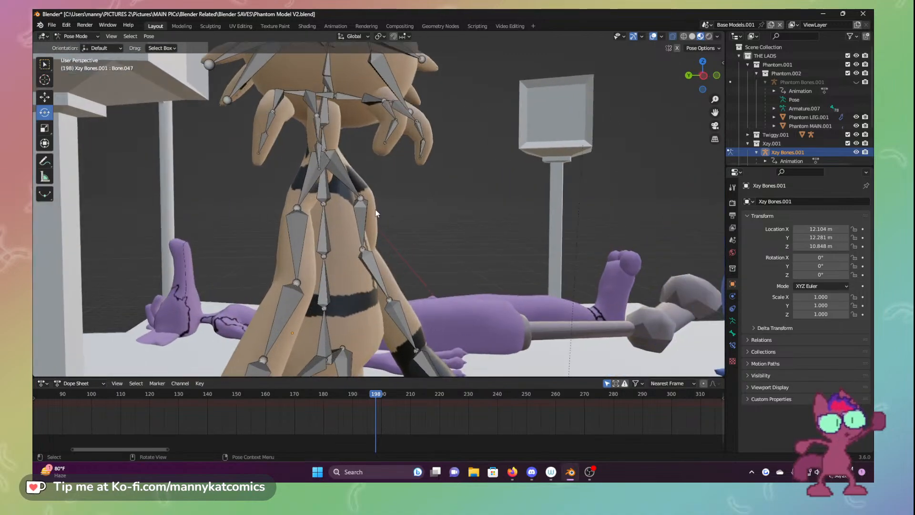
pyautogui.moveTo(376, 212); pyautogui.dragTo(348, 230, button='middle')
pyautogui.click(441, 77)
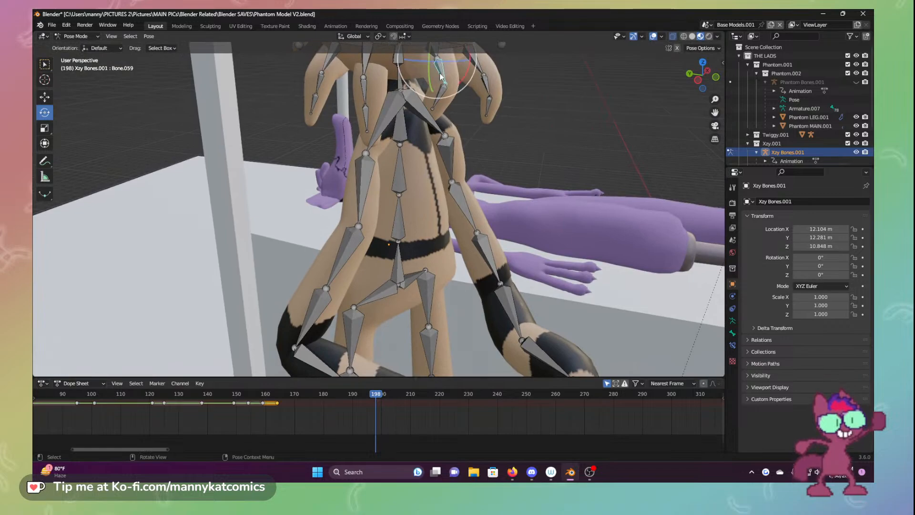
pyautogui.click(445, 93)
pyautogui.press('r')
pyautogui.press('r')
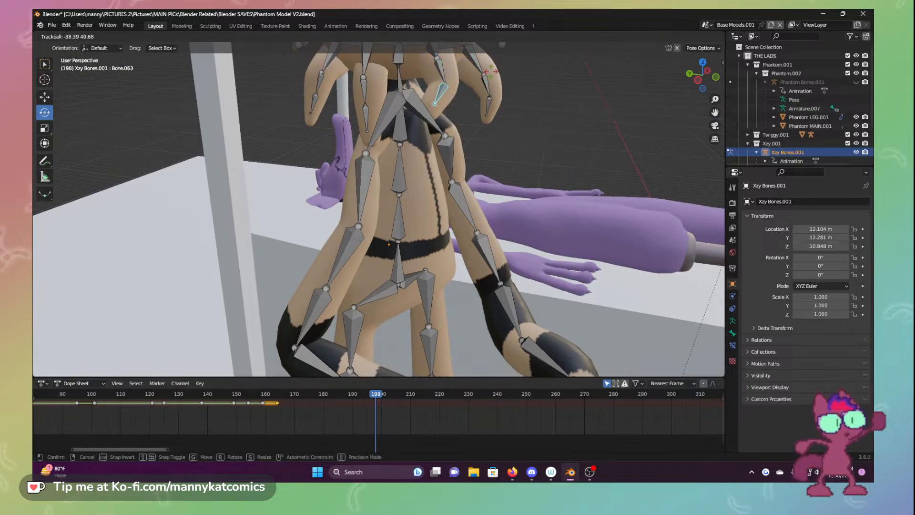
pyautogui.click(423, 81)
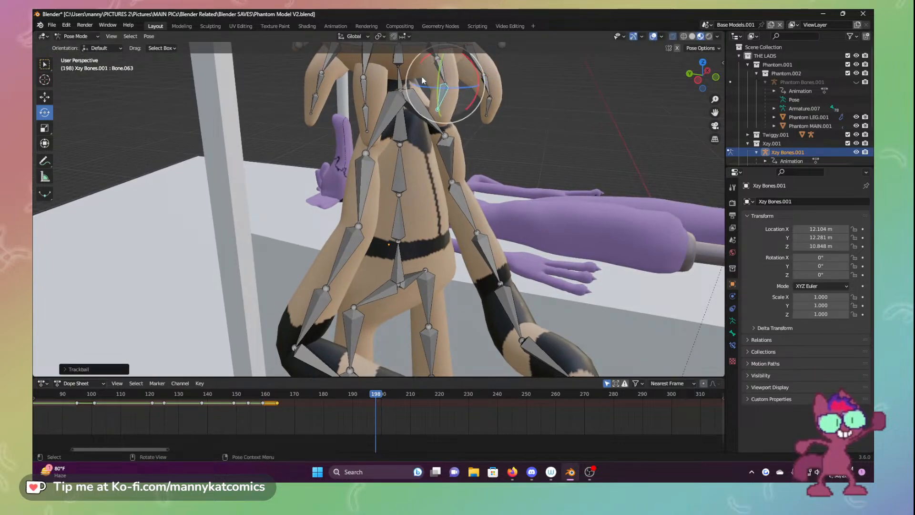
# Trackball-rotate Bone.053, the upper bone of the hanging spike at the back of Xzy's head
pyautogui.moveTo(423, 81); pyautogui.dragTo(408, 95, button='middle')
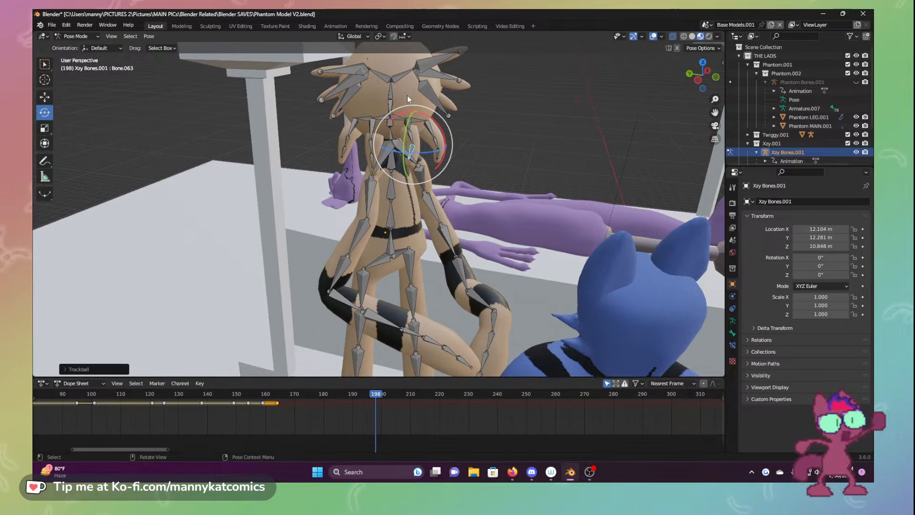
pyautogui.click(409, 130)
pyautogui.press('r')
pyautogui.press('r')
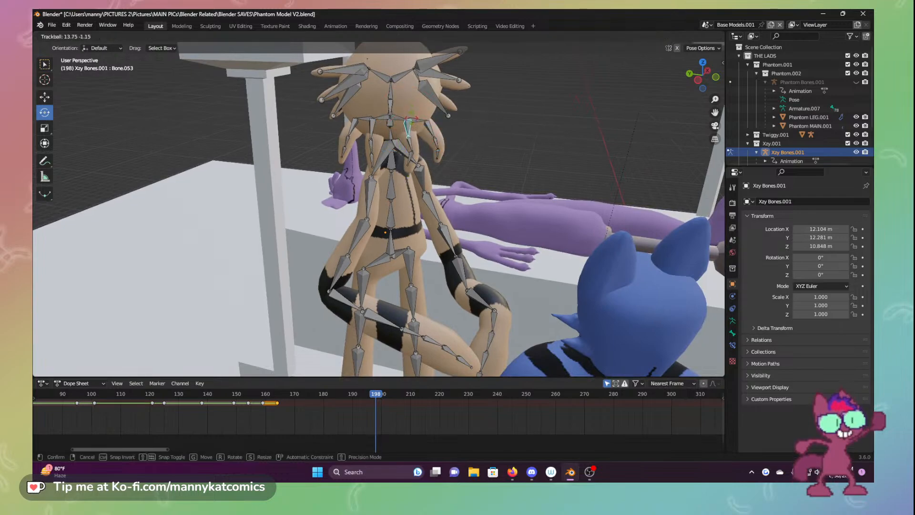
pyautogui.click(410, 127)
# Rotate the hanging spike bone Bone.056 on the opposite side of Xzy's head, and save the file
pyautogui.click(342, 112)
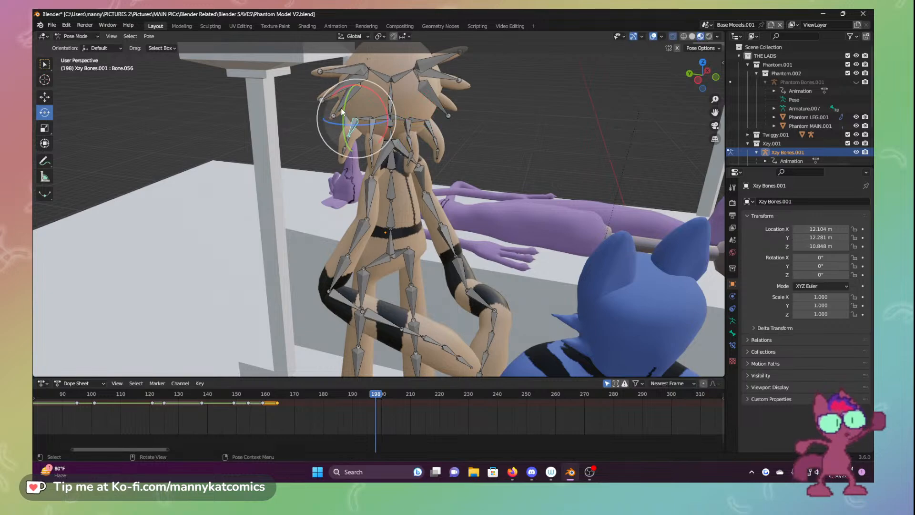
pyautogui.moveTo(342, 112); pyautogui.dragTo(341, 125)
pyautogui.scroll(3, 459, 201)
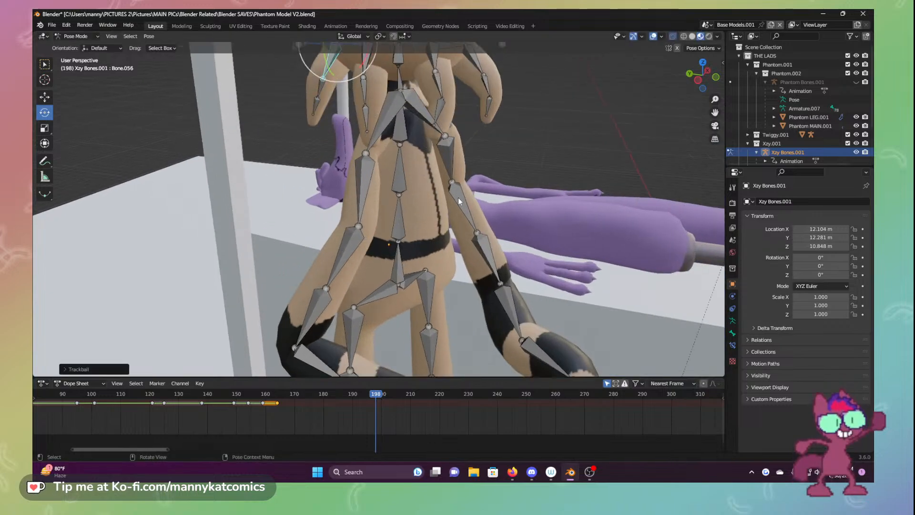
pyautogui.moveTo(459, 198); pyautogui.dragTo(502, 191, button='middle')
pyautogui.hotkey('ctrl', 's')
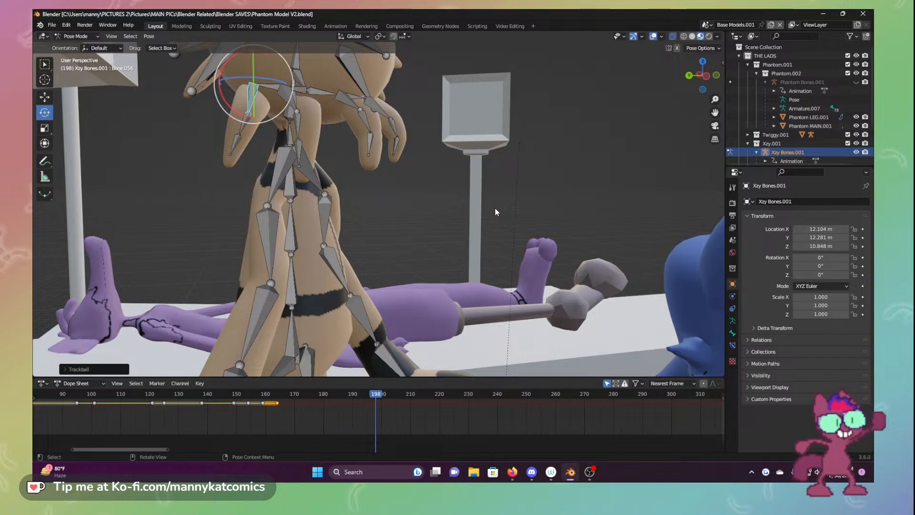
pyautogui.scroll(-3, 495, 209)
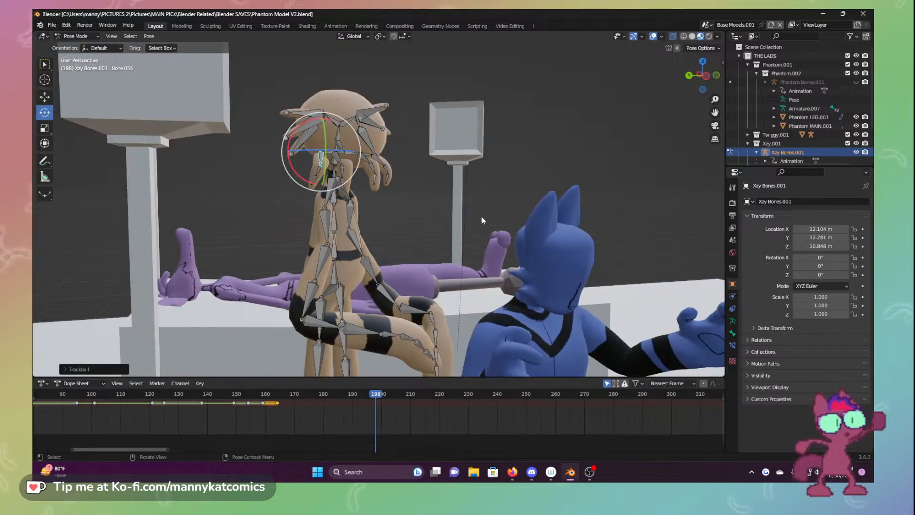
pyautogui.moveTo(444, 207); pyautogui.dragTo(402, 210, button='middle')
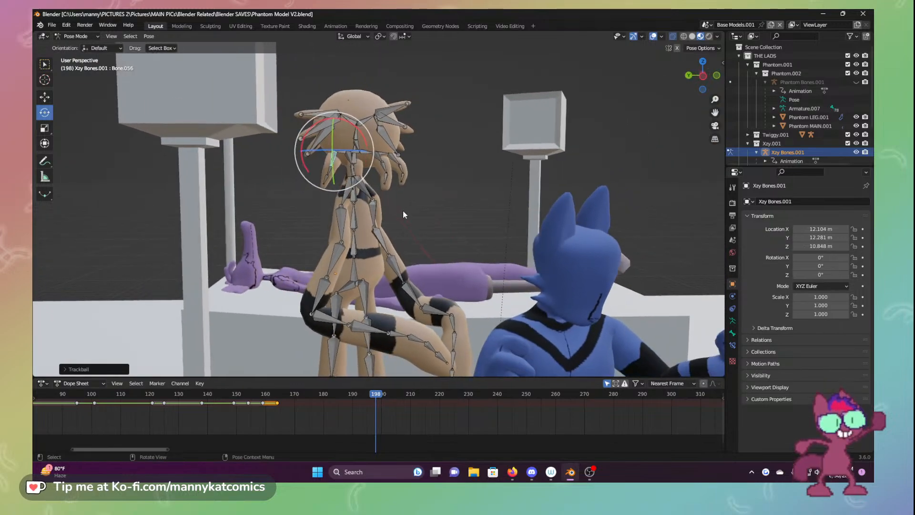
pyautogui.hotkey('ctrl', 's')
# Rotate Xzy's forearm bone Bone.008 at frame 198 to lower the hand
pyautogui.moveTo(413, 194); pyautogui.dragTo(404, 390, button='middle')
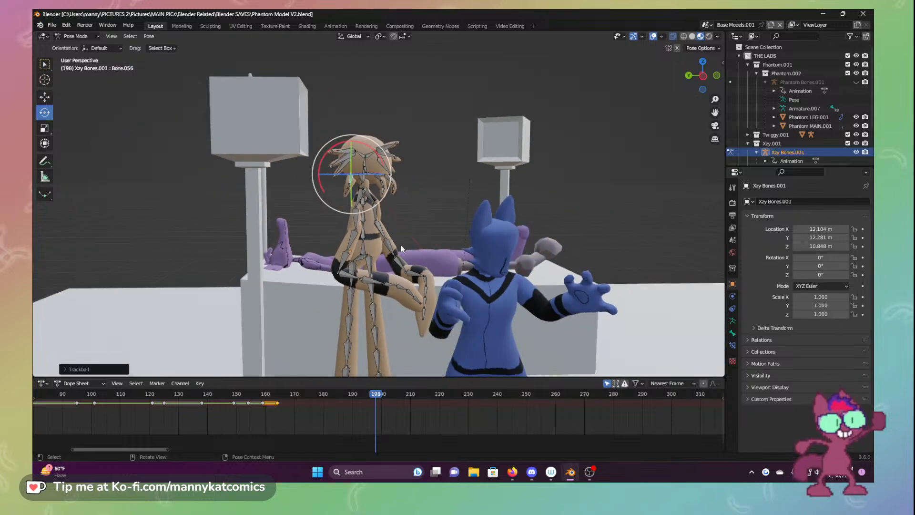
pyautogui.moveTo(391, 305); pyautogui.dragTo(354, 297, button='middle')
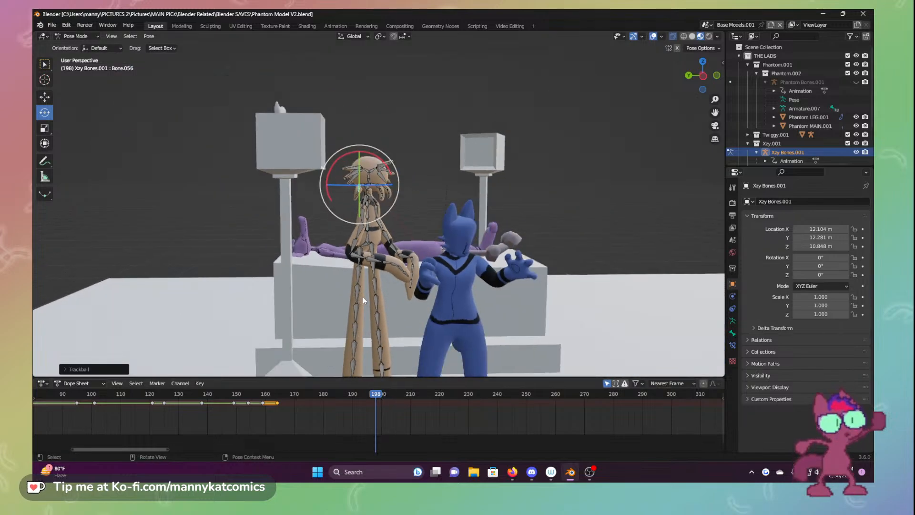
pyautogui.click(359, 262)
pyautogui.moveTo(372, 245)
pyautogui.mouseDown()
pyautogui.moveTo(359, 235)
pyautogui.moveTo(377, 238)
pyautogui.moveTo(377, 249)
pyautogui.mouseUp()
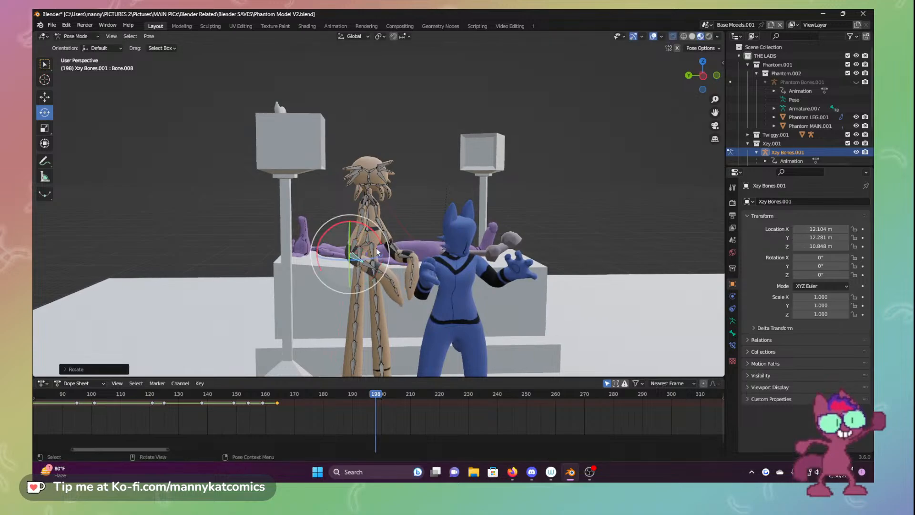
# Rotate the opposite forearm bone Bone.015 at frame 198, and fine-tune the rotation of Bone.008 to match
pyautogui.click(403, 255)
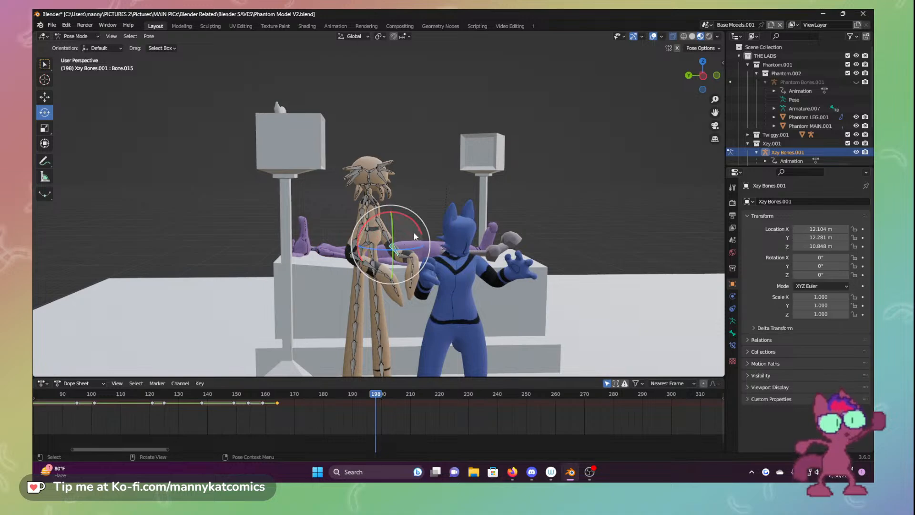
pyautogui.moveTo(419, 237); pyautogui.dragTo(415, 244)
pyautogui.click(357, 245)
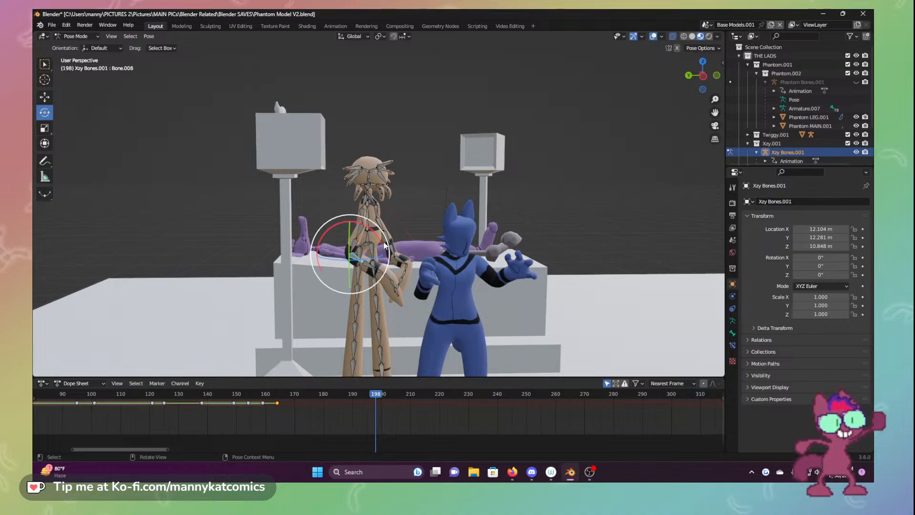
pyautogui.moveTo(380, 238); pyautogui.dragTo(386, 255)
pyautogui.scroll(1, 400, 302)
pyautogui.scroll(-3, 404, 312)
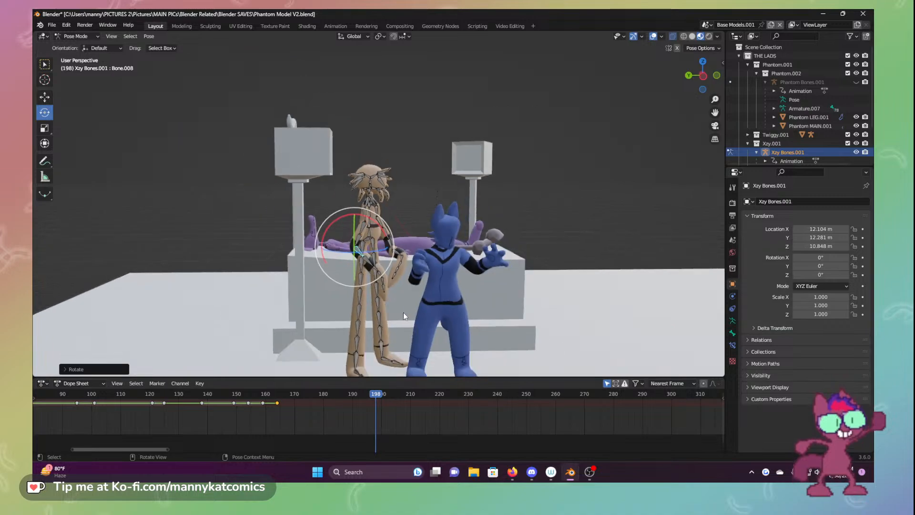
# Insert a Location & Rotation keyframe for all of Xzy's bones at frame 198
pyautogui.press('a')
pyautogui.press('i')
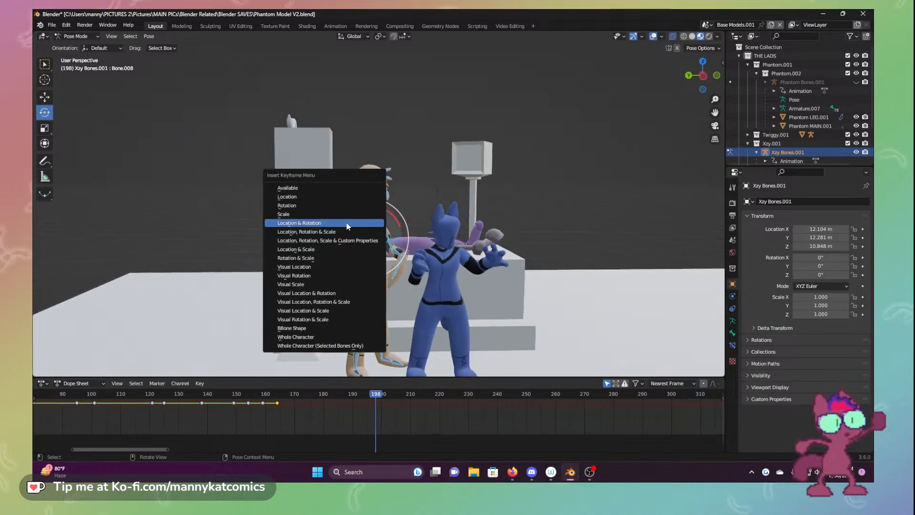
pyautogui.click(332, 225)
# Scrub the animation to frame 210 and select all of Xzy's bones
pyautogui.moveTo(368, 394); pyautogui.dragTo(416, 397)
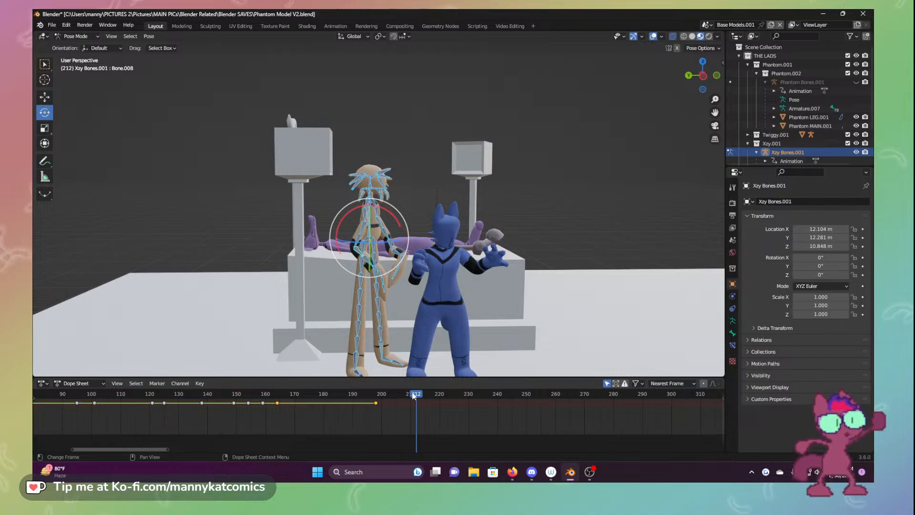
pyautogui.click(189, 215)
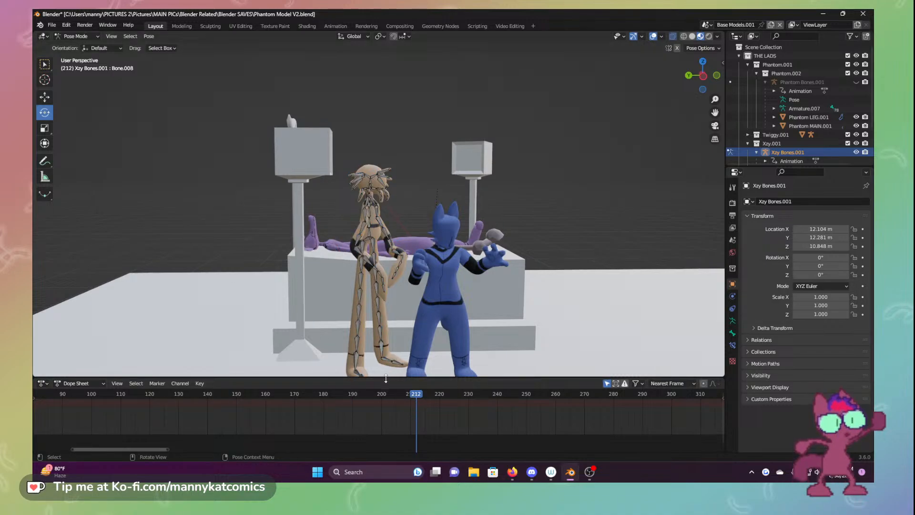
pyautogui.moveTo(342, 389); pyautogui.dragTo(412, 391)
pyautogui.scroll(8, 373, 273)
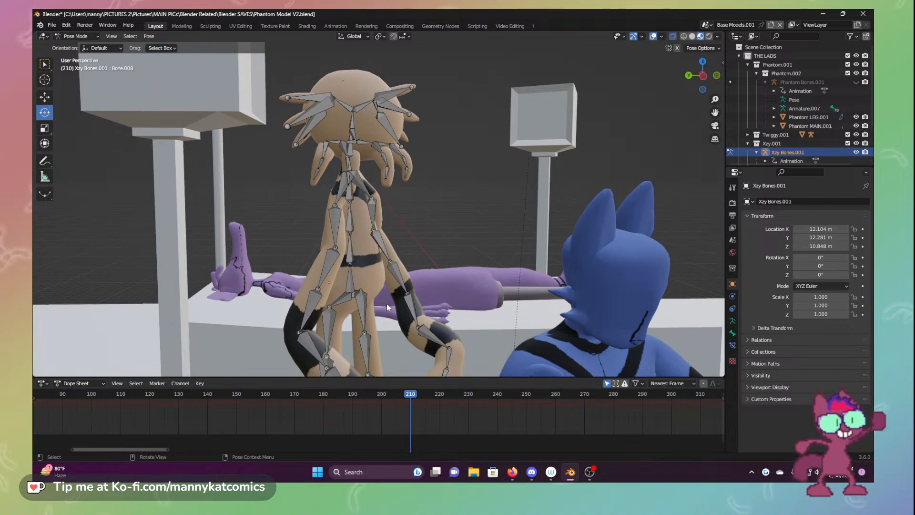
pyautogui.press('a')
pyautogui.scroll(-10, 335, 199)
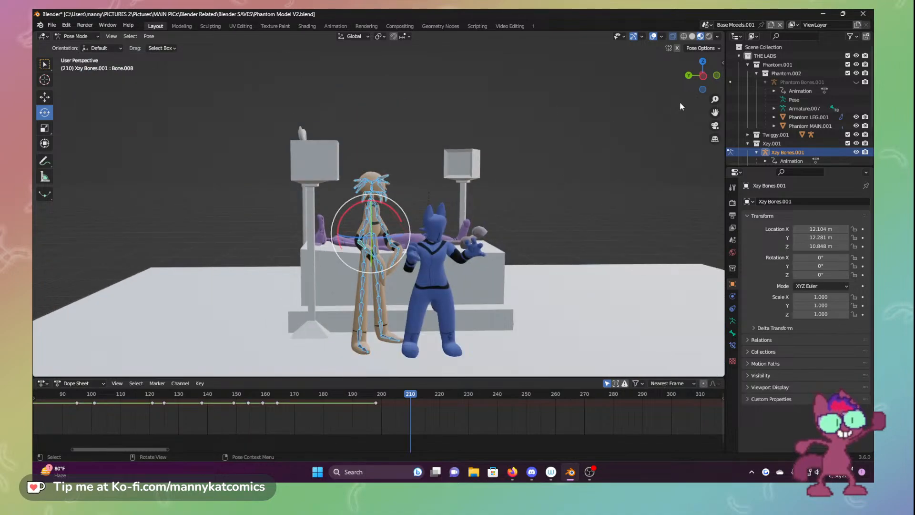
# Look through the scene camera to check how both characters are framed at frame 210
pyautogui.click(715, 125)
pyautogui.scroll(-8, 597, 164)
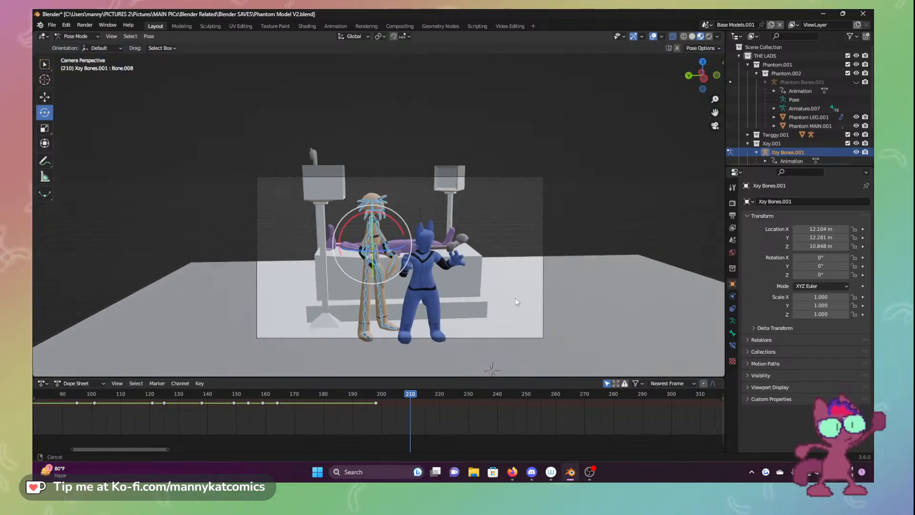
pyautogui.scroll(10, 523, 224)
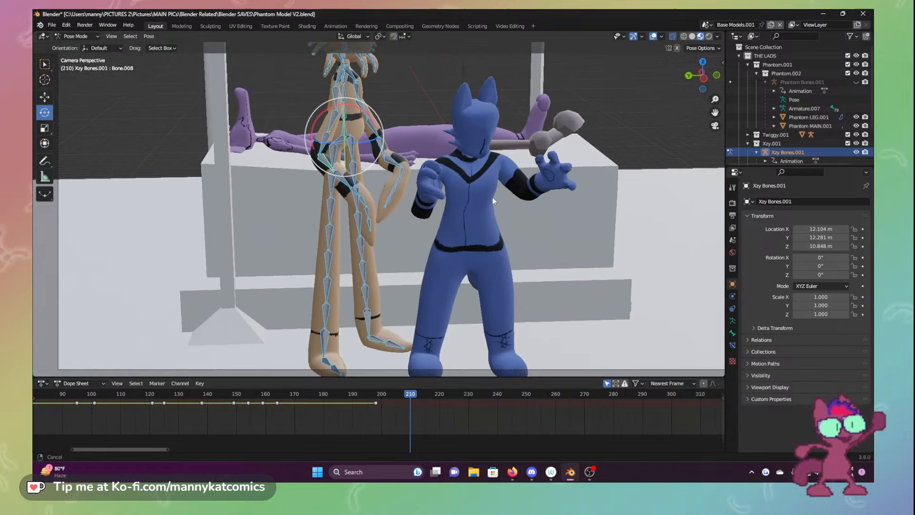
pyautogui.scroll(-4, 486, 203)
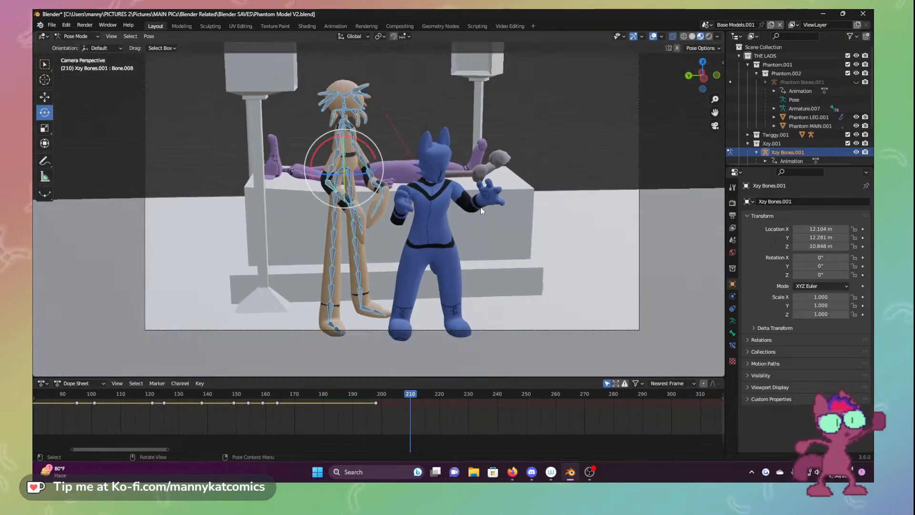
pyautogui.scroll(2, 480, 229)
pyautogui.scroll(1, 482, 243)
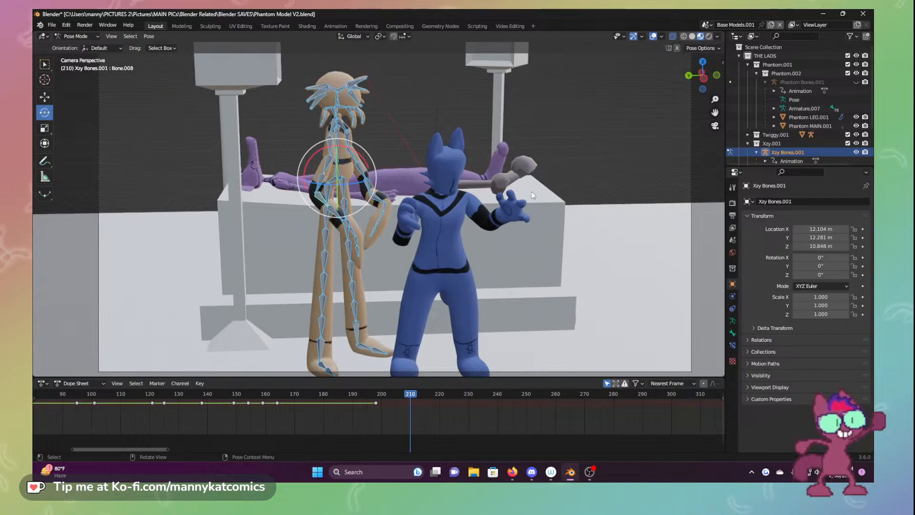
# Scrub the animation to frame 290, saving the file before and after
pyautogui.hotkey('ctrl', 's')
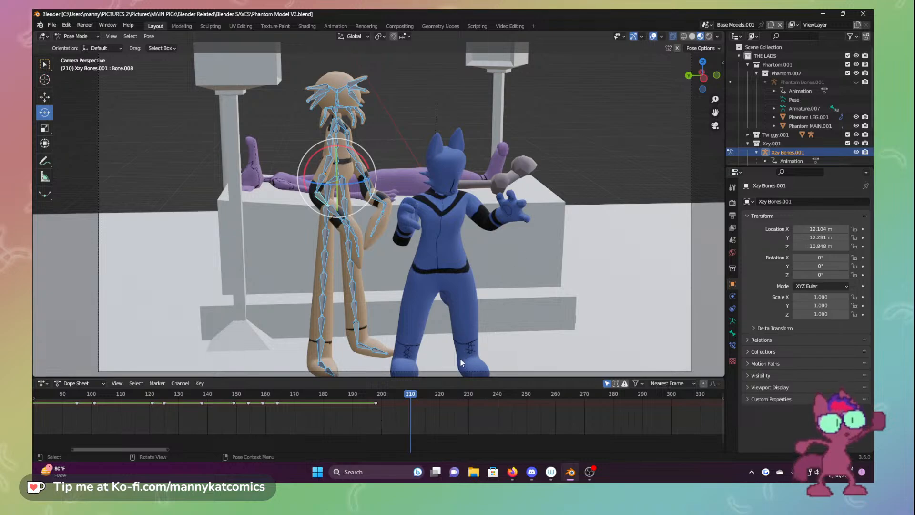
pyautogui.moveTo(443, 393); pyautogui.dragTo(640, 414)
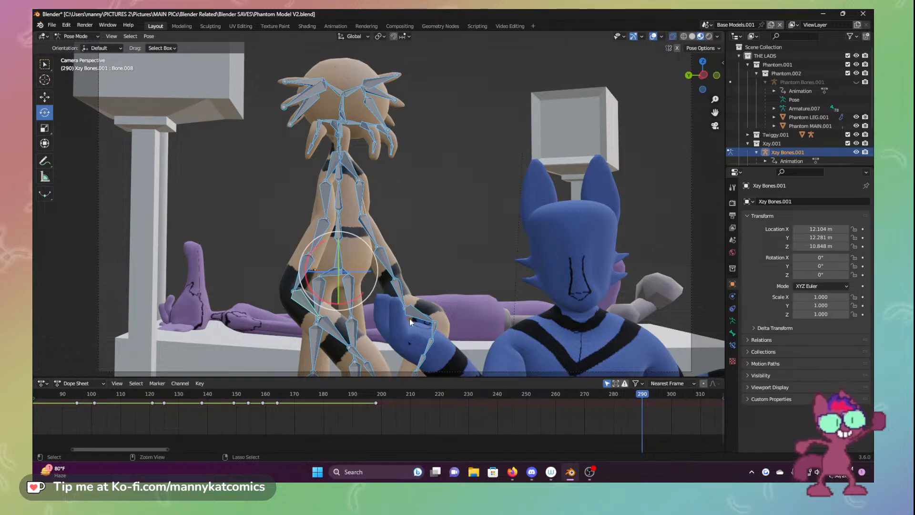
pyautogui.hotkey('ctrl', 's')
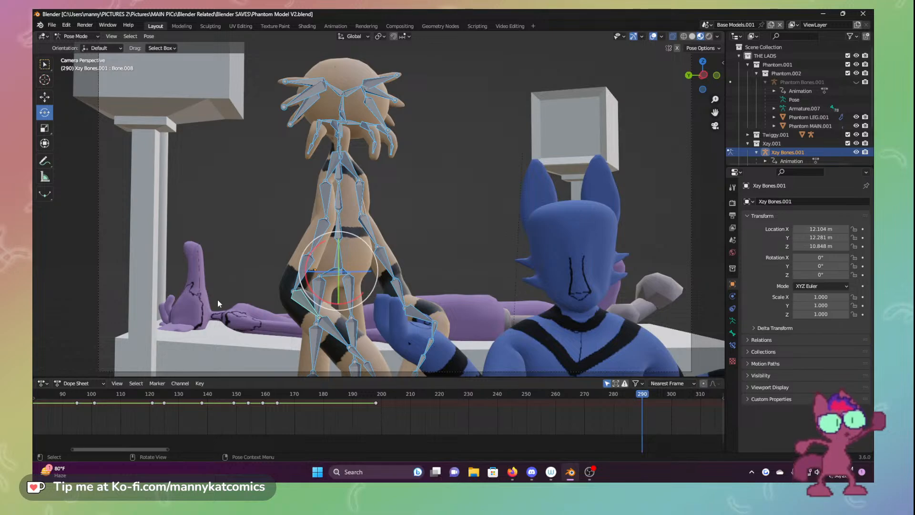
# Examine the purple character lying on the table at frame 290 up close, and return to the camera view
pyautogui.scroll(-2, 219, 301)
pyautogui.scroll(2, 208, 302)
pyautogui.scroll(4, 196, 288)
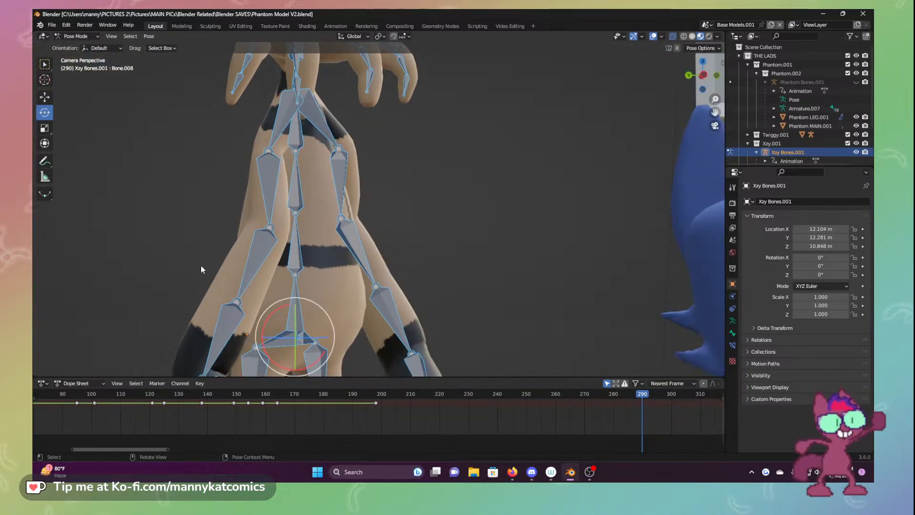
pyautogui.keyDown('shift'); pyautogui.moveTo(153, 301); pyautogui.dragTo(506, 126, button='middle'); pyautogui.keyUp('shift')
pyautogui.scroll(4, 459, 190)
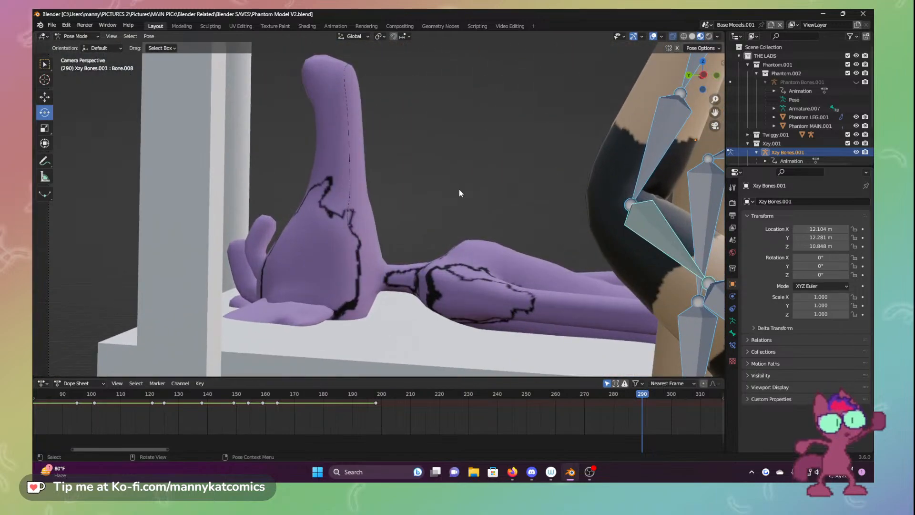
pyautogui.keyDown('shift'); pyautogui.moveTo(428, 141); pyautogui.dragTo(431, 241, button='middle'); pyautogui.keyUp('shift')
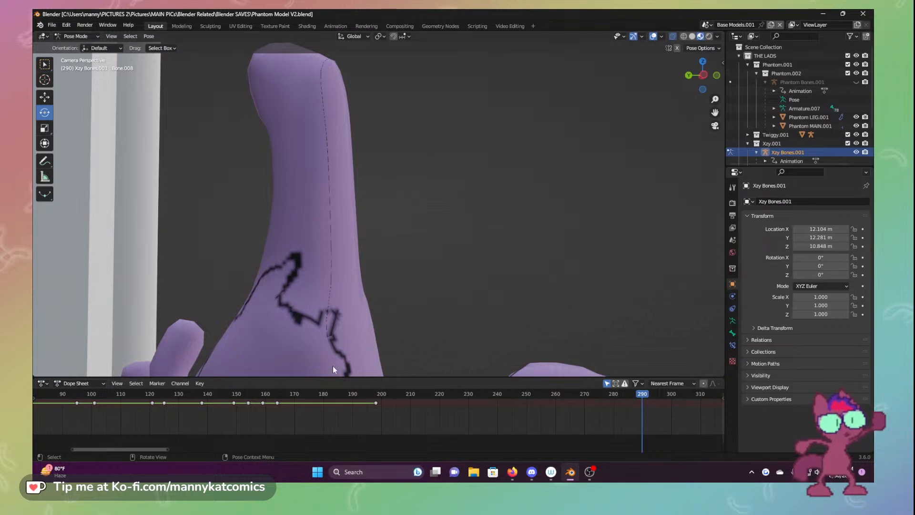
pyautogui.moveTo(335, 200); pyautogui.dragTo(534, 233, button='middle')
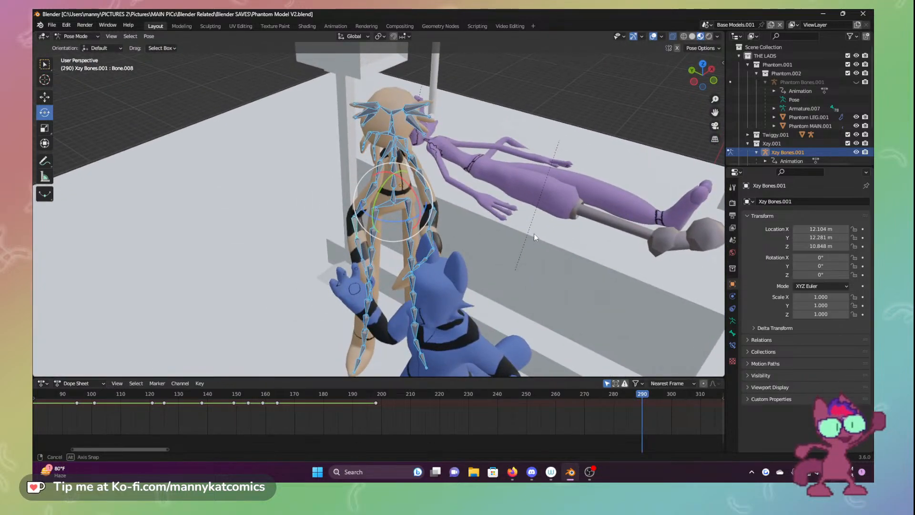
pyautogui.click(715, 126)
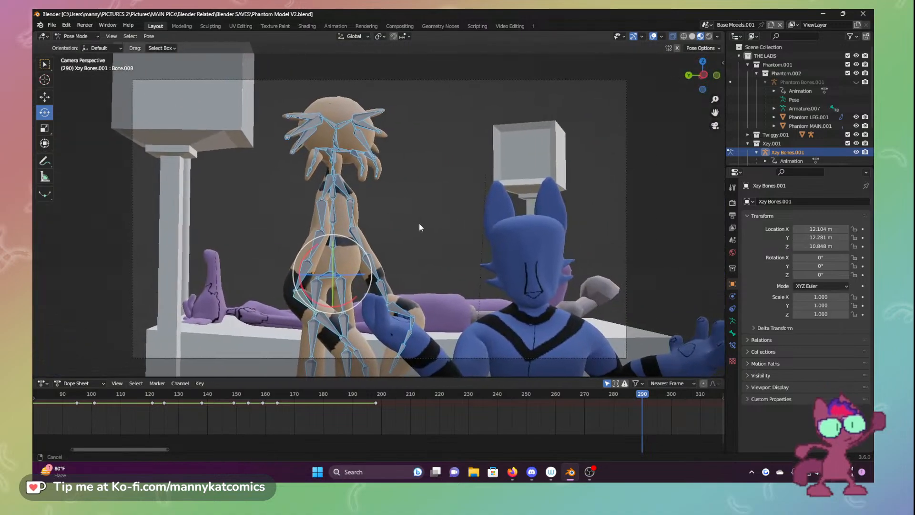
pyautogui.keyDown('shift'); pyautogui.moveTo(419, 224); pyautogui.dragTo(450, 221, button='middle'); pyautogui.keyUp('shift')
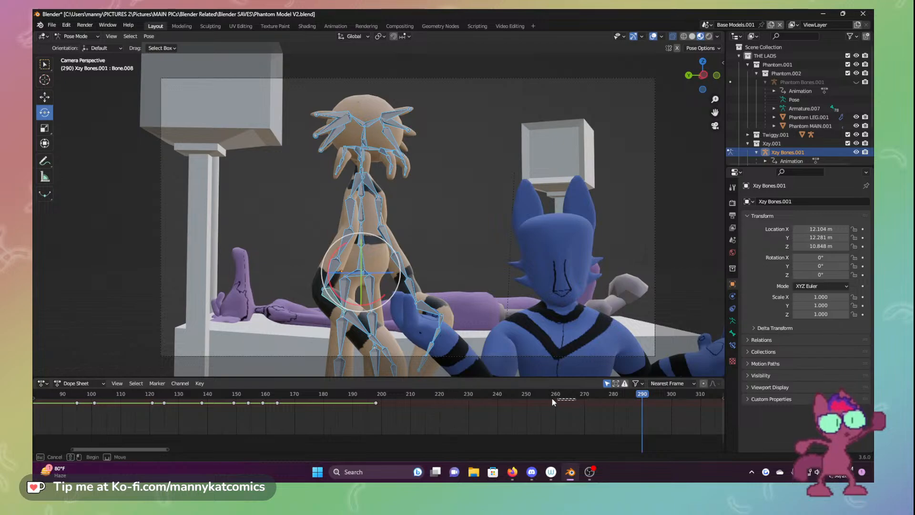
# Go to frame 249 and rotate Xzy's torso bone to shift the upper body's lean
pyautogui.moveTo(508, 398)
pyautogui.mouseDown()
pyautogui.moveTo(420, 388)
pyautogui.moveTo(545, 397)
pyautogui.moveTo(522, 403)
pyautogui.mouseUp()
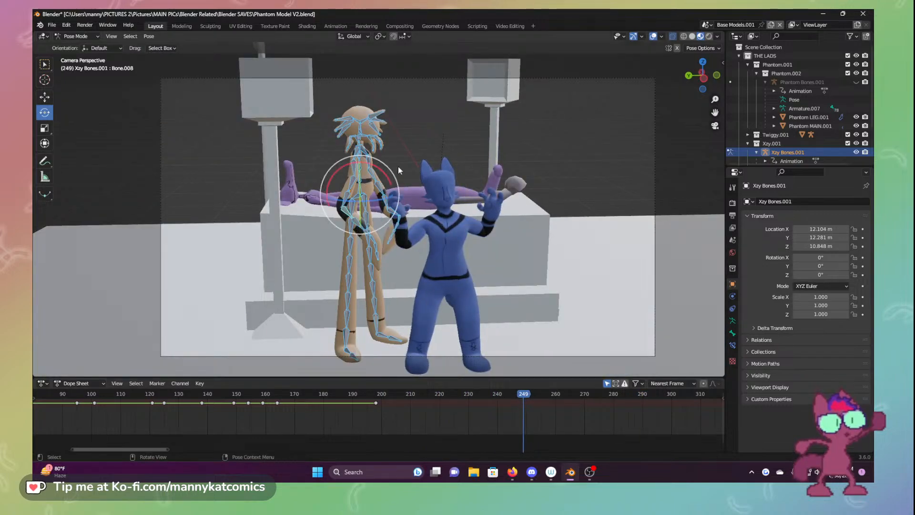
pyautogui.scroll(4, 409, 224)
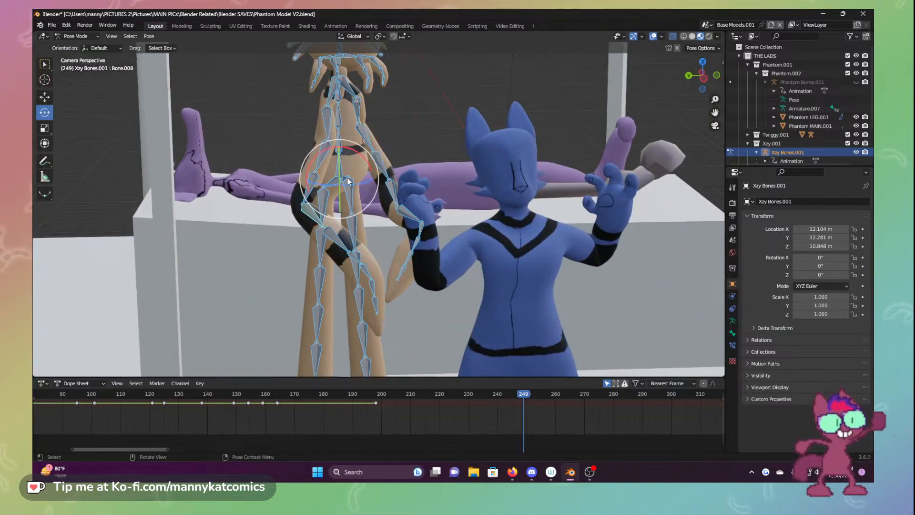
pyautogui.click(339, 80)
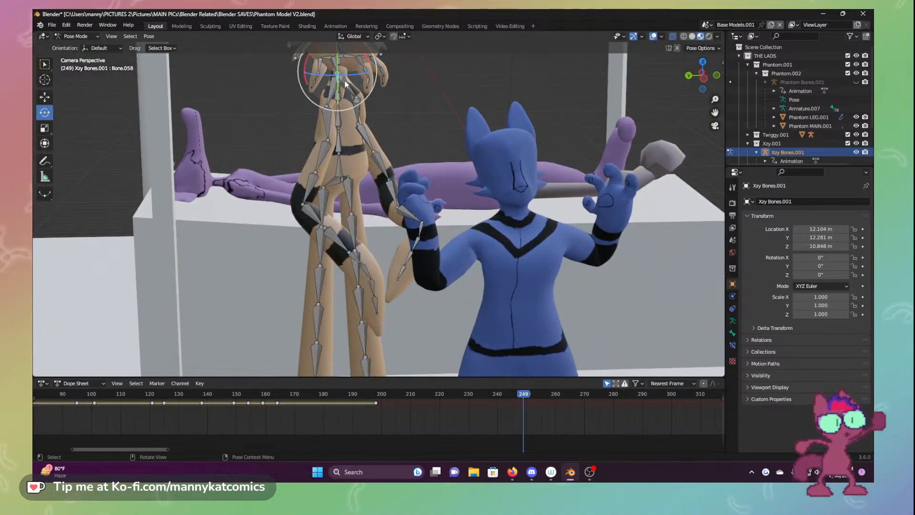
pyautogui.click(340, 145)
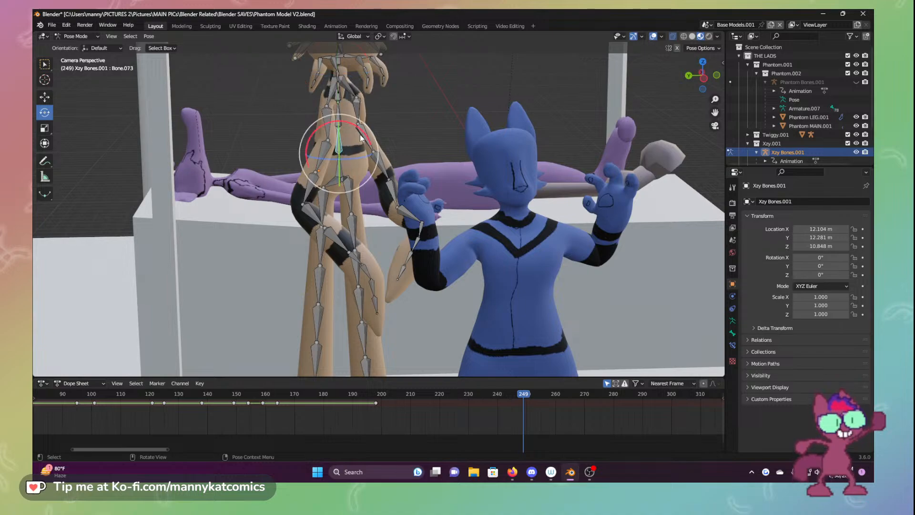
pyautogui.press('r')
pyautogui.press('r')
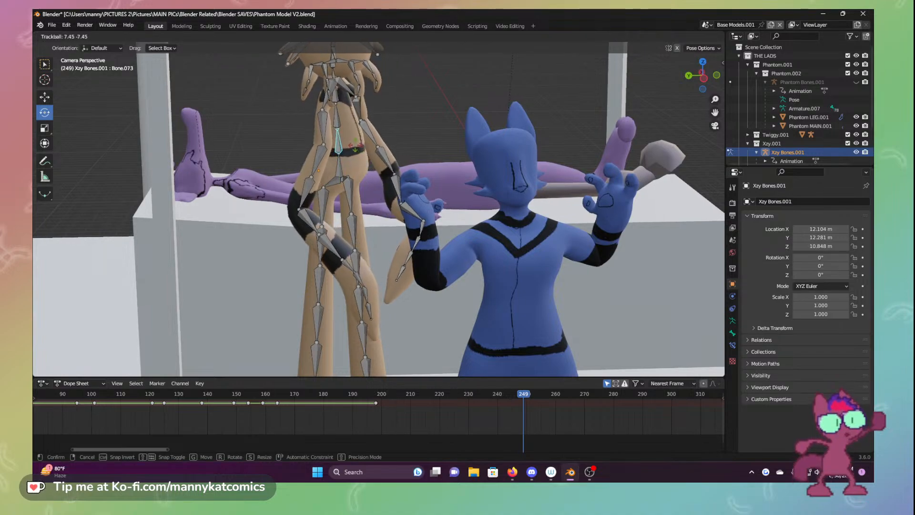
pyautogui.click(362, 142)
pyautogui.press('r')
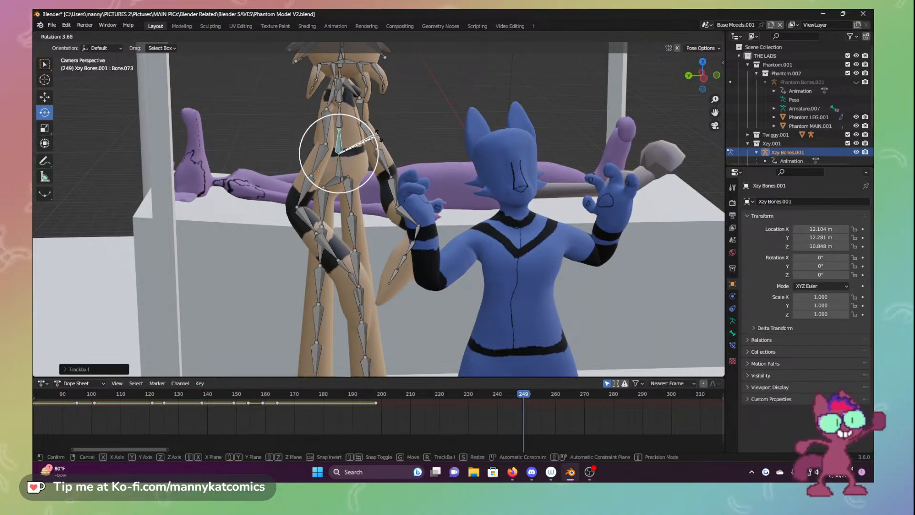
pyautogui.click(376, 140)
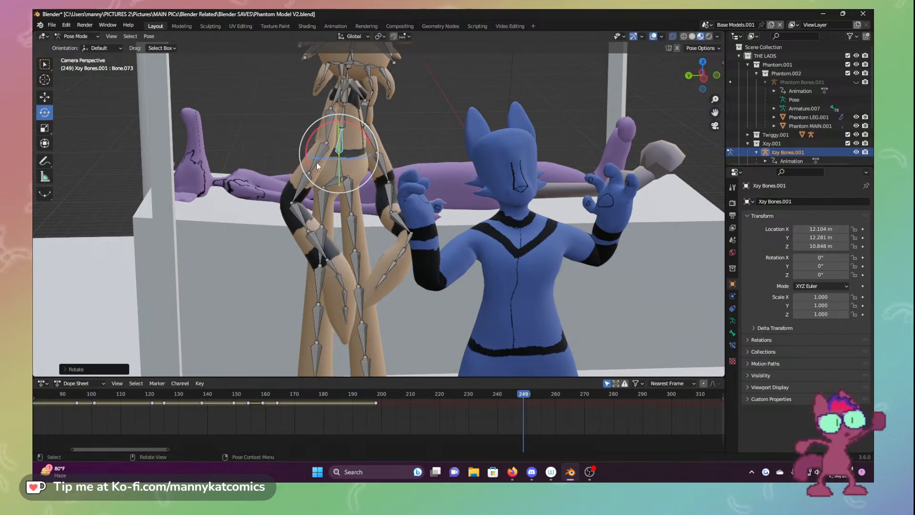
# Rotate Xzy's arm on the side away from the blue character so it hangs straight beside the leg
pyautogui.click(307, 145)
pyautogui.moveTo(305, 144); pyautogui.dragTo(354, 220)
pyautogui.click(323, 220)
# Rotate the two bones around the elbow of Xzy's arm nearest the blue character, Bone.015 and Bone.019
pyautogui.click(387, 198)
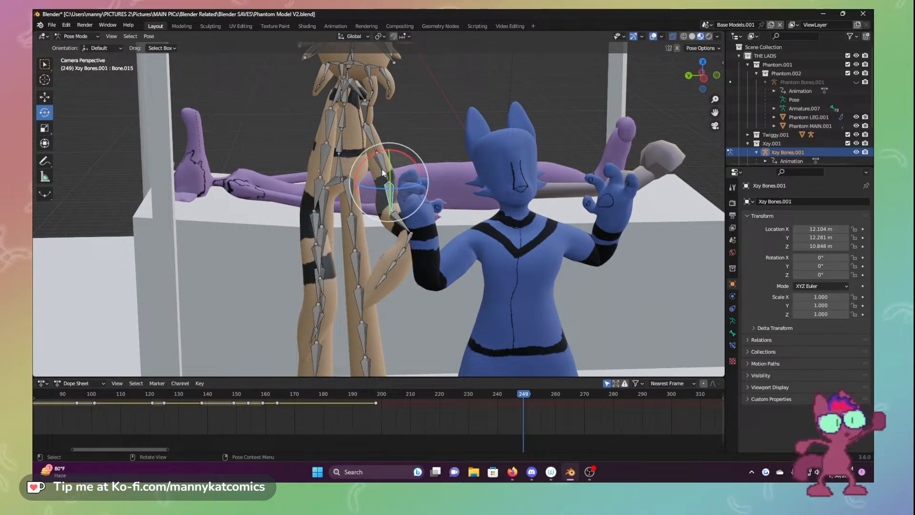
pyautogui.press('r')
pyautogui.press('r')
pyautogui.moveTo(383, 199); pyautogui.dragTo(381, 197)
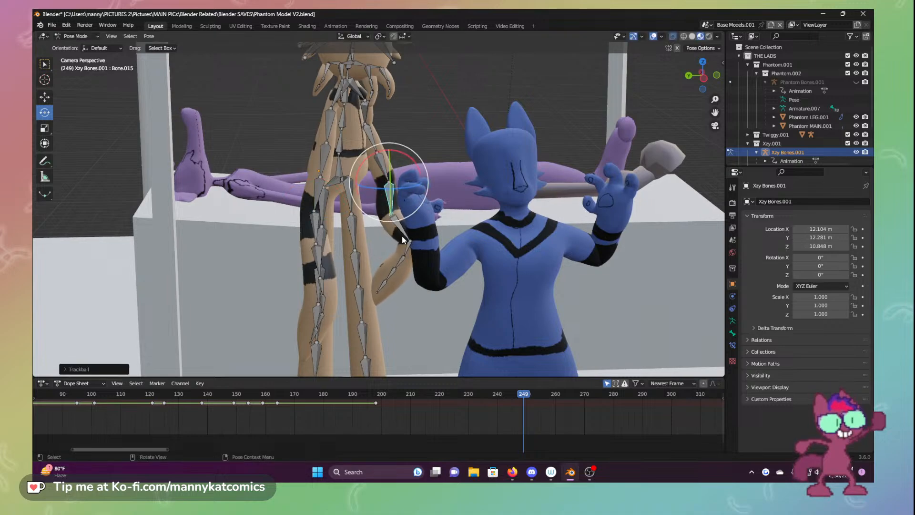
pyautogui.click(404, 234)
pyautogui.press('r')
pyautogui.press('r')
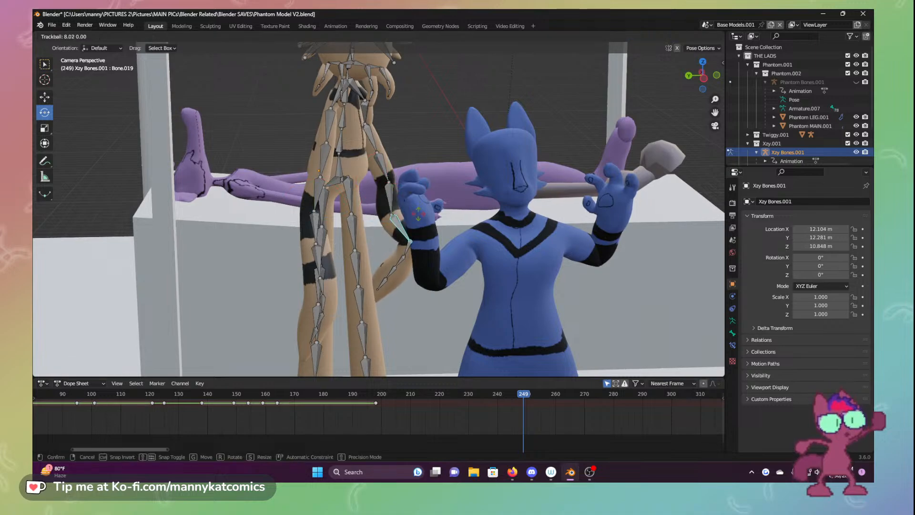
pyautogui.click(410, 252)
# Rotate Bone.017 near the wrist of the same arm so Xzy's hand hangs downward
pyautogui.click(408, 245)
pyautogui.press('r')
pyautogui.press('r')
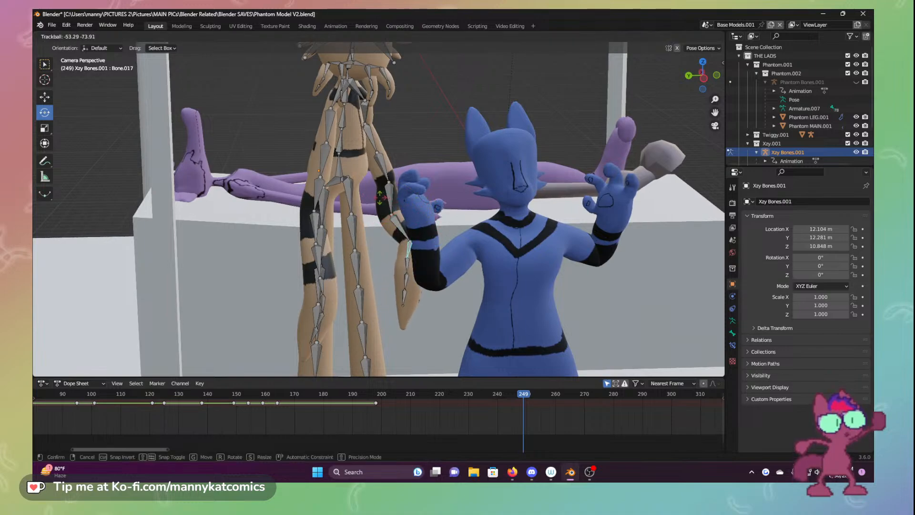
pyautogui.click(405, 215)
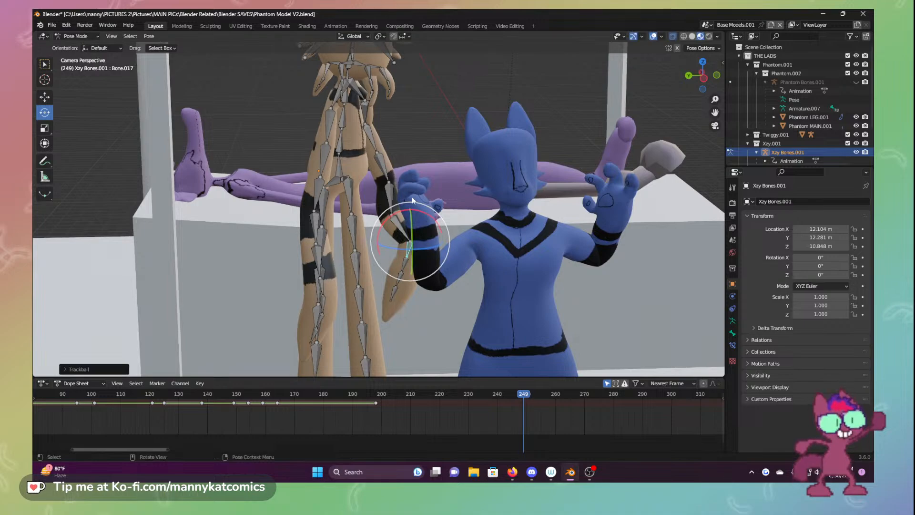
pyautogui.click(390, 191)
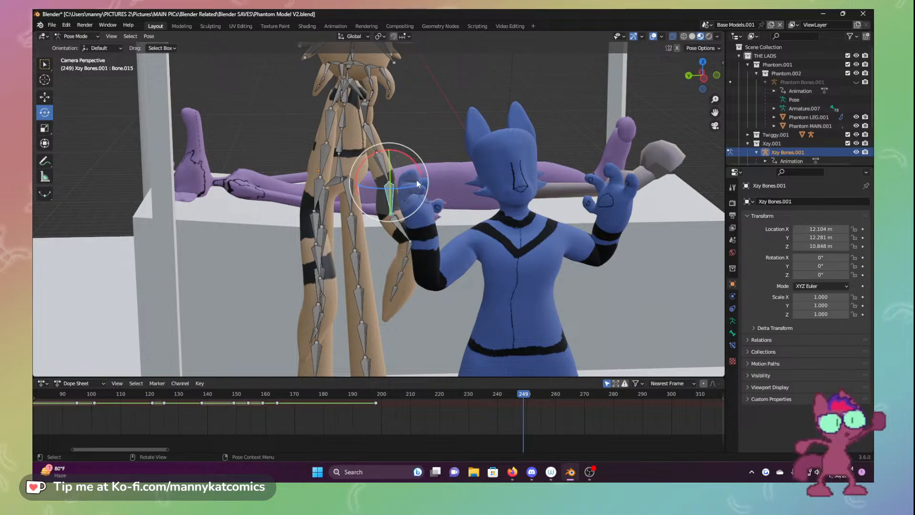
pyautogui.click(404, 236)
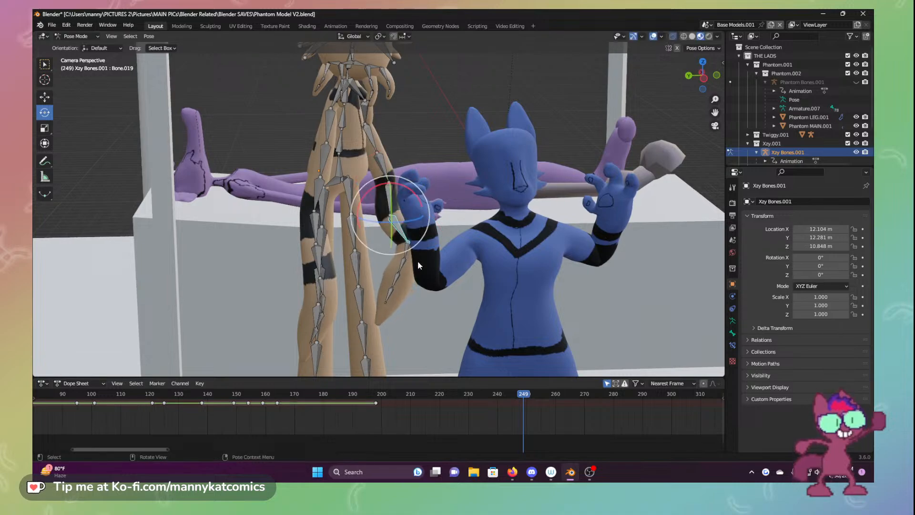
pyautogui.click(407, 254)
pyautogui.moveTo(385, 220); pyautogui.dragTo(381, 229)
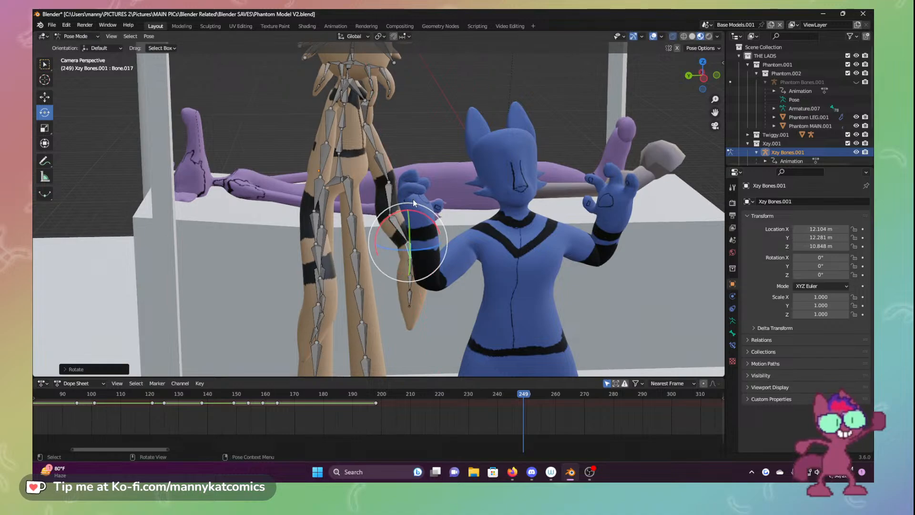
# Rotate Xzy's upper arm bone, Bone.016, to bring the arm in beside the body, away from the blue character
pyautogui.click(374, 136)
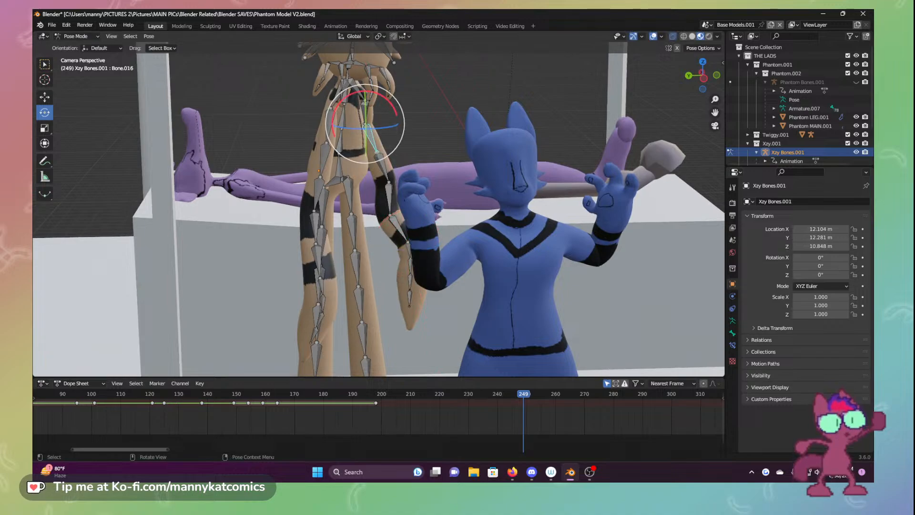
pyautogui.moveTo(396, 113); pyautogui.dragTo(396, 120)
pyautogui.click(394, 114)
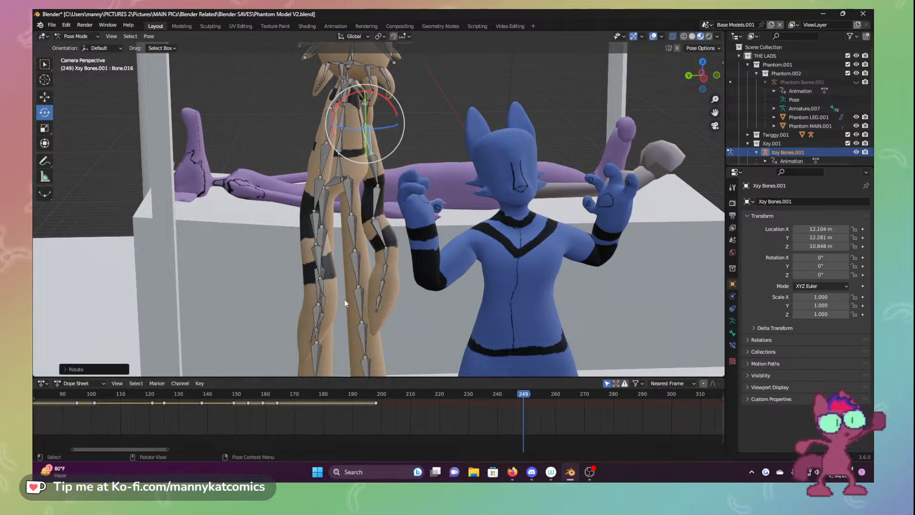
# Select all of Xzy's bones and insert a Location & Rotation keyframe at frame 249
pyautogui.scroll(-2, 324, 267)
pyautogui.moveTo(255, 72); pyautogui.dragTo(518, 396)
pyautogui.press('i')
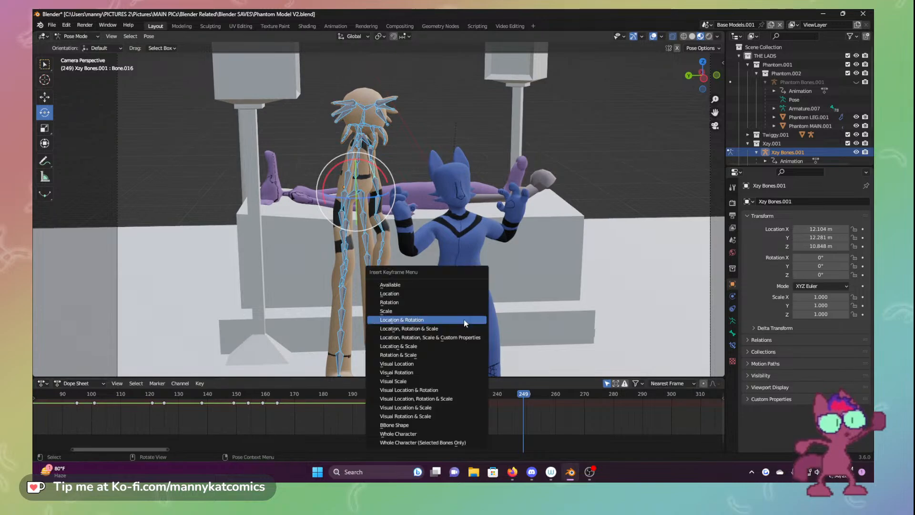
pyautogui.click(454, 317)
# Scrub the animation through frame 287 to frame 294, check the framing, and save the file
pyautogui.moveTo(528, 396); pyautogui.dragTo(634, 389)
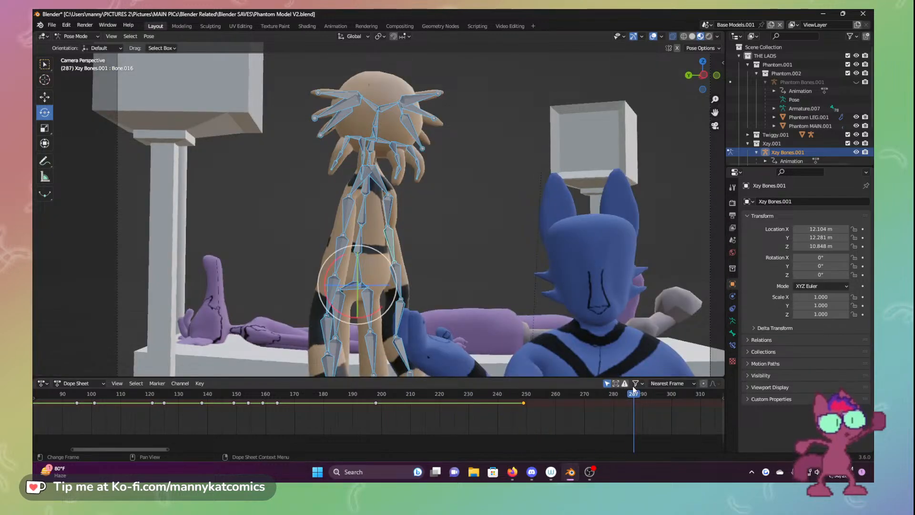
pyautogui.scroll(-3, 466, 320)
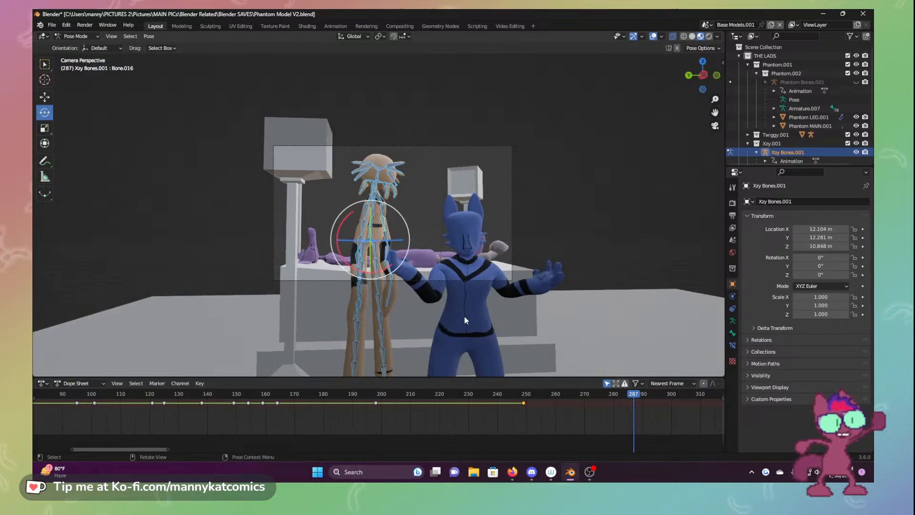
pyautogui.scroll(2, 465, 320)
pyautogui.scroll(-3, 468, 331)
pyautogui.scroll(6, 472, 336)
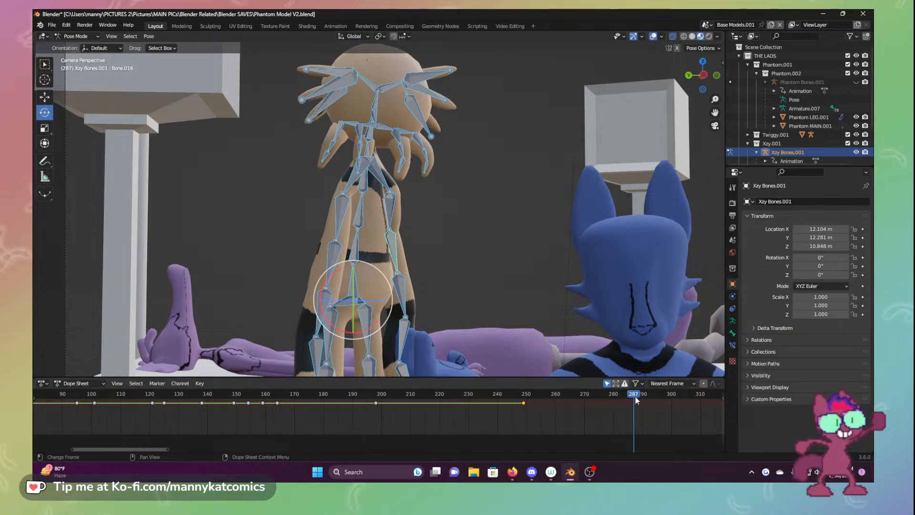
pyautogui.moveTo(636, 397)
pyautogui.mouseDown()
pyautogui.moveTo(562, 394)
pyautogui.moveTo(654, 397)
pyautogui.mouseUp()
pyautogui.scroll(-2, 605, 339)
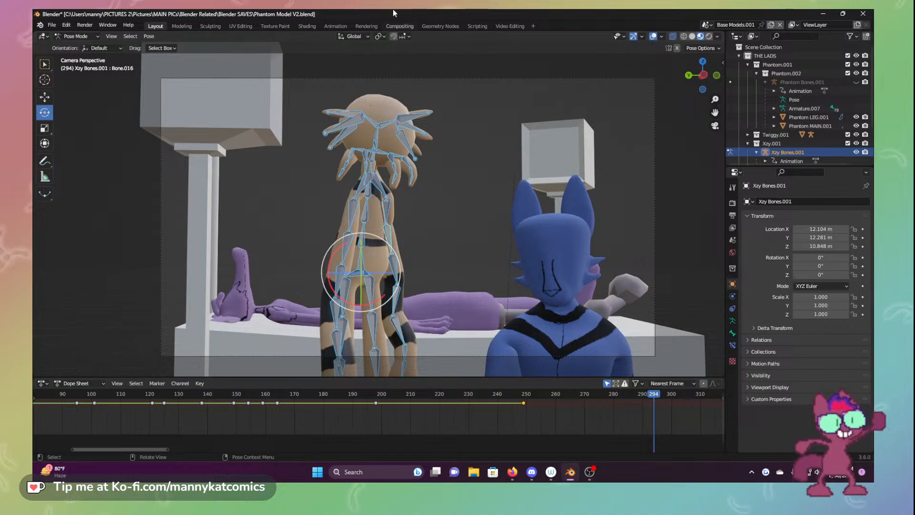
pyautogui.hotkey('ctrl', 's')
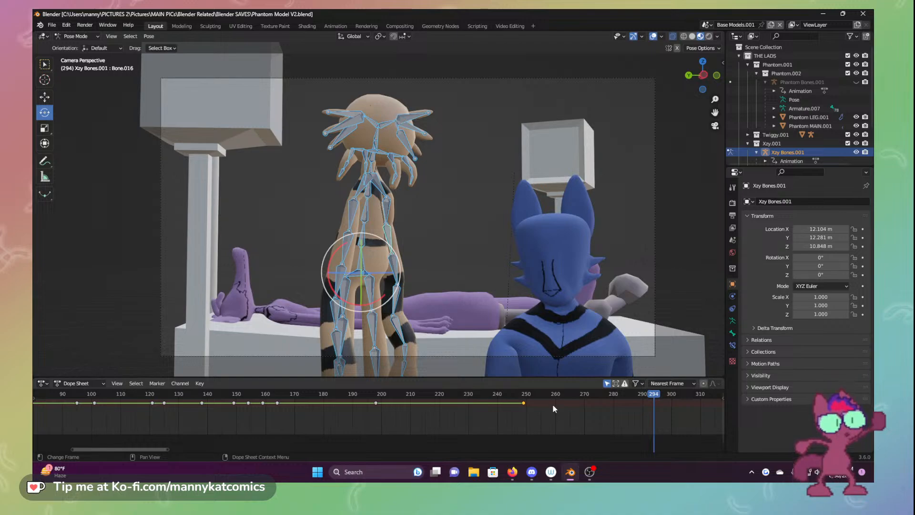
# Scrub the animation back to frame 264 and save the file
pyautogui.click(562, 393)
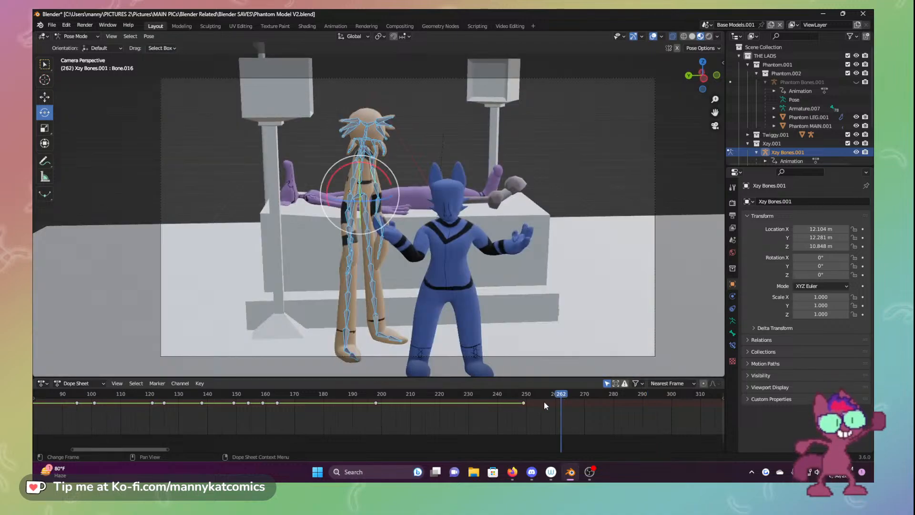
pyautogui.moveTo(541, 393); pyautogui.dragTo(566, 394)
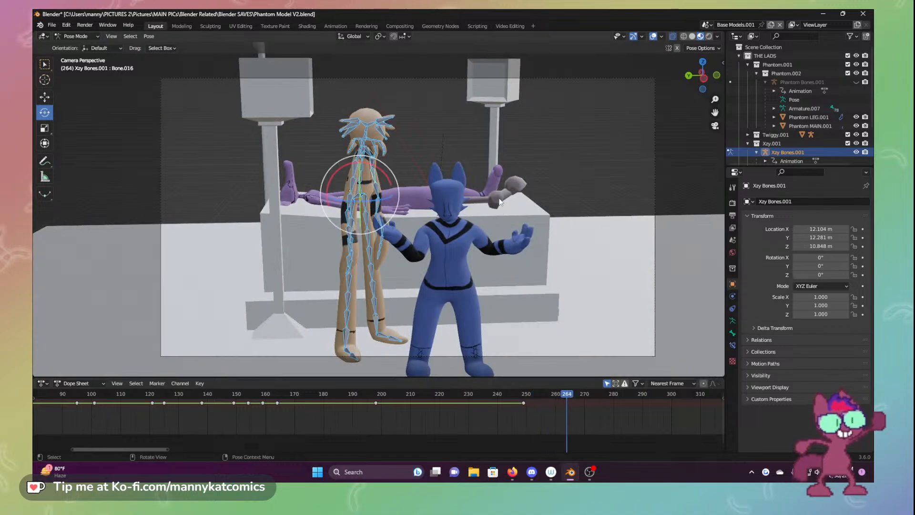
pyautogui.hotkey('ctrl', 's')
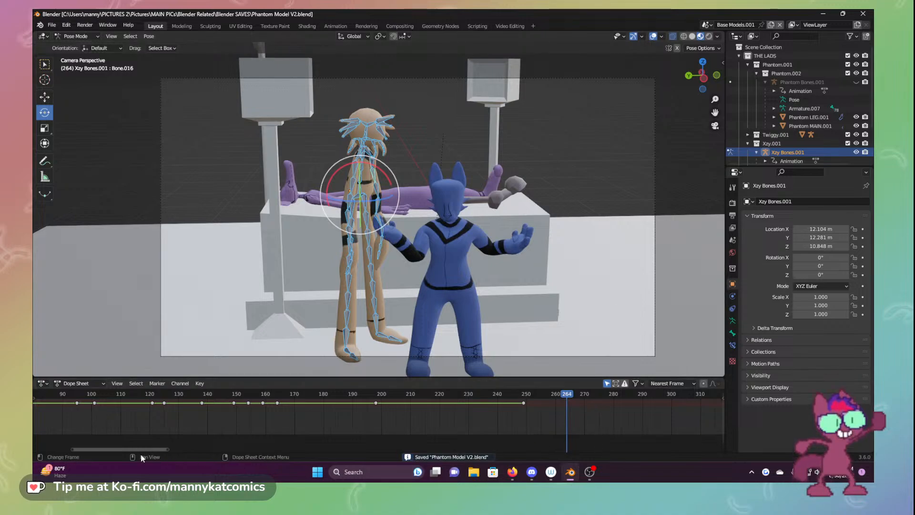
# Scrub the animation to frame 303, examine both characters from above, and return to the camera view
pyautogui.moveTo(151, 450); pyautogui.dragTo(201, 411)
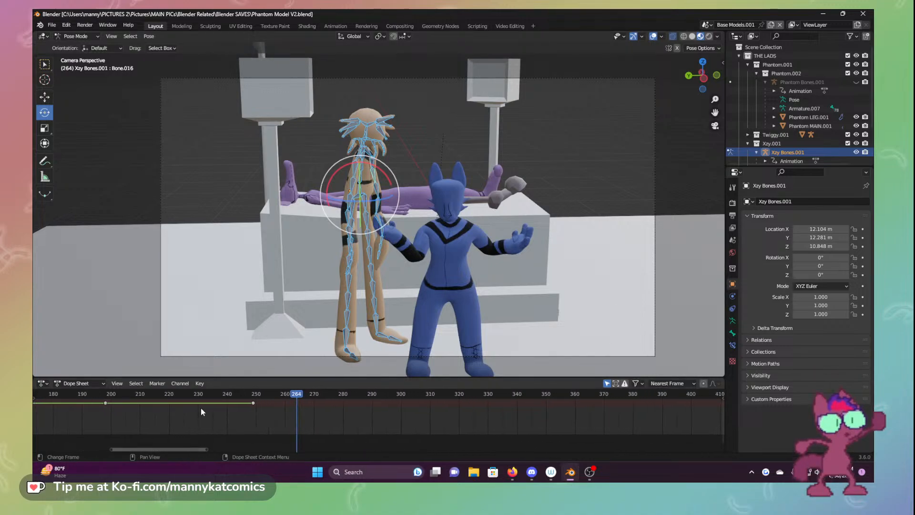
pyautogui.moveTo(289, 393); pyautogui.dragTo(364, 393)
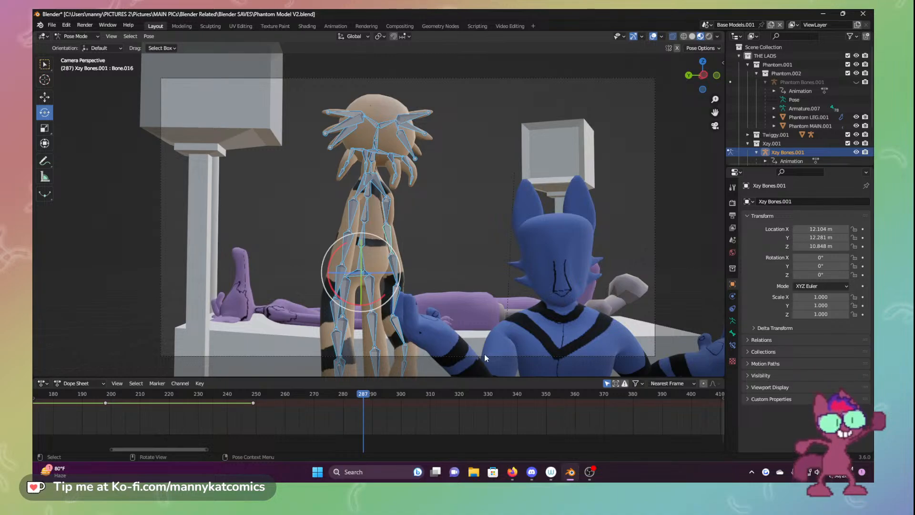
pyautogui.moveTo(383, 393); pyautogui.dragTo(410, 402)
pyautogui.moveTo(379, 292); pyautogui.dragTo(362, 342, button='middle')
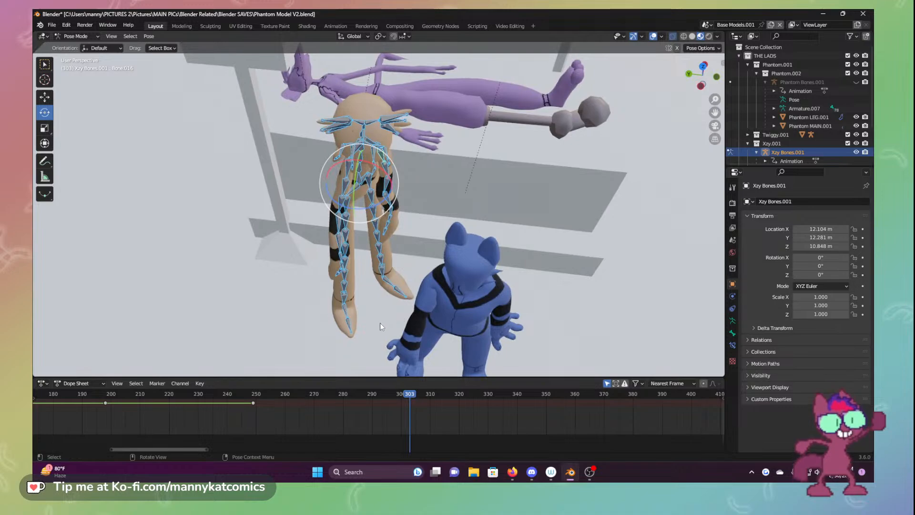
pyautogui.moveTo(357, 299); pyautogui.dragTo(385, 329, button='middle')
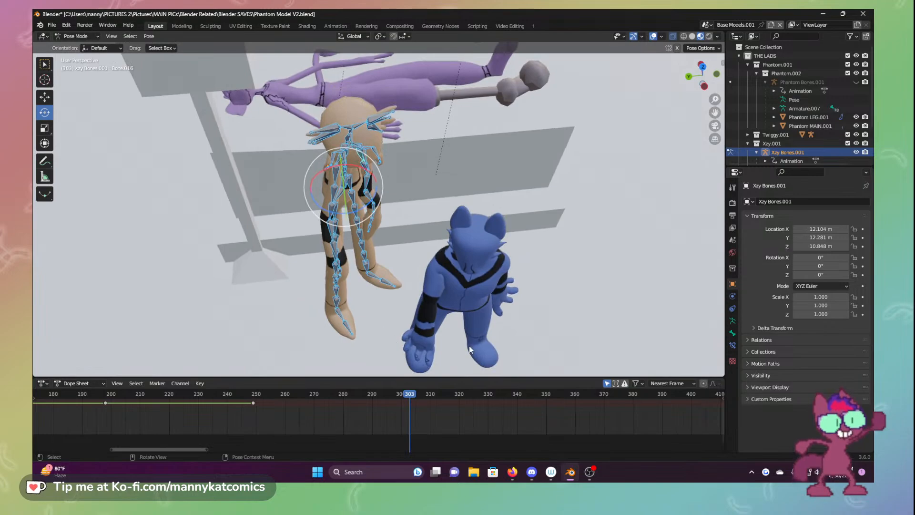
pyautogui.scroll(6, 448, 228)
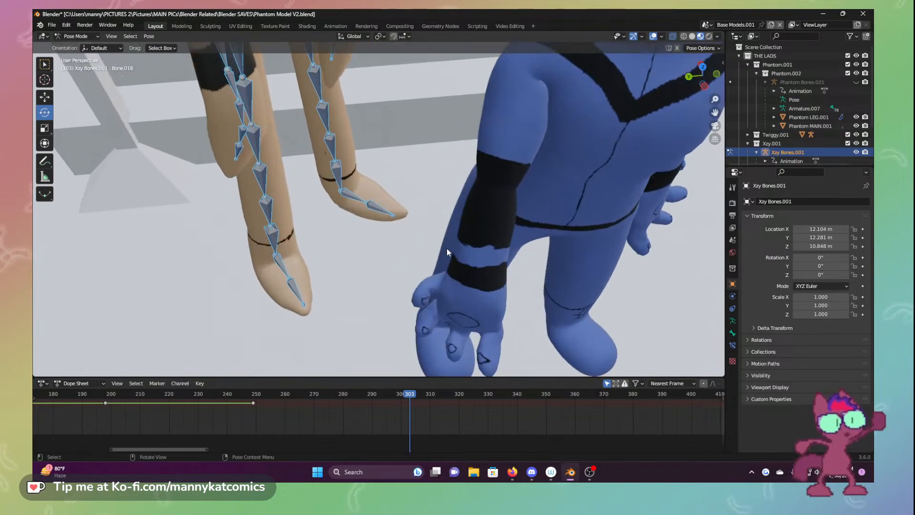
pyautogui.scroll(-8, 447, 248)
pyautogui.click(714, 126)
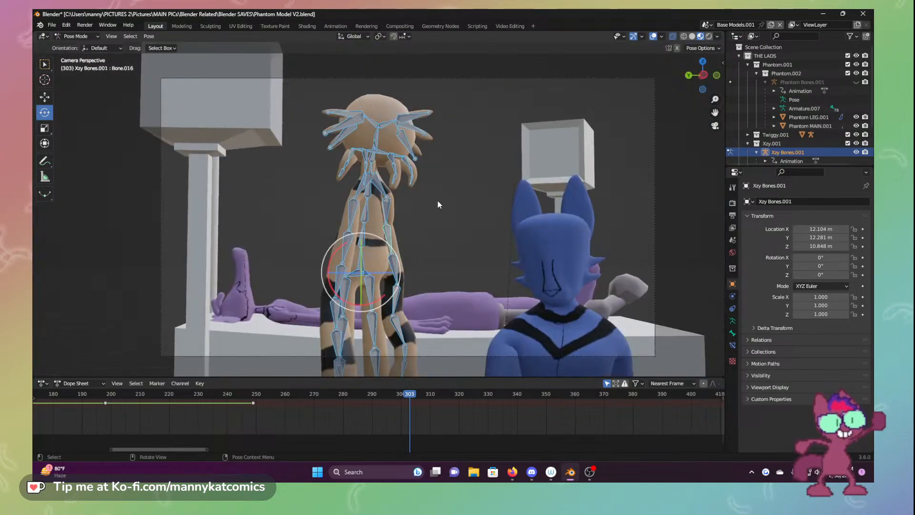
# Rotate Xzy's torso bone at frame 303 and adjust its pose with the Move tool
pyautogui.moveTo(428, 230); pyautogui.dragTo(33, 196, button='middle')
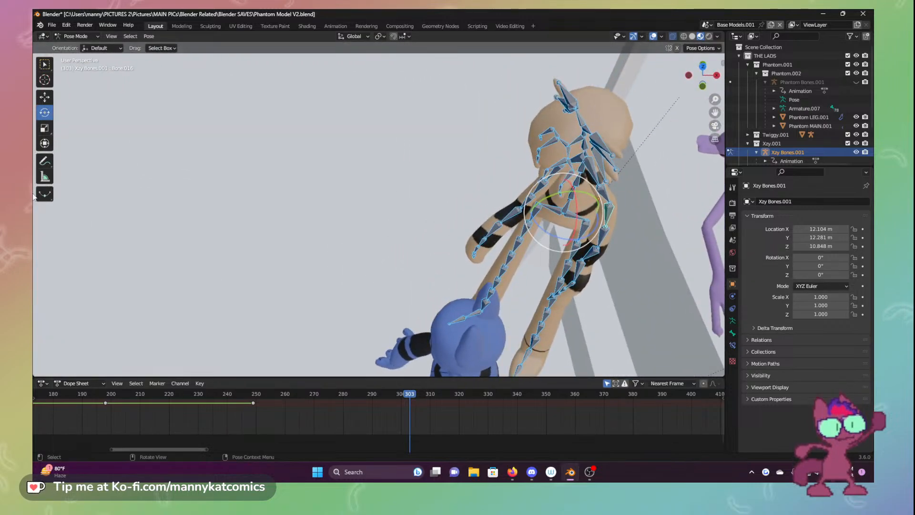
pyautogui.click(572, 200)
pyautogui.moveTo(566, 221); pyautogui.dragTo(583, 224)
pyautogui.moveTo(583, 223); pyautogui.dragTo(671, 212, button='middle')
pyautogui.moveTo(449, 182); pyautogui.dragTo(378, 216, button='middle')
pyautogui.click(45, 97)
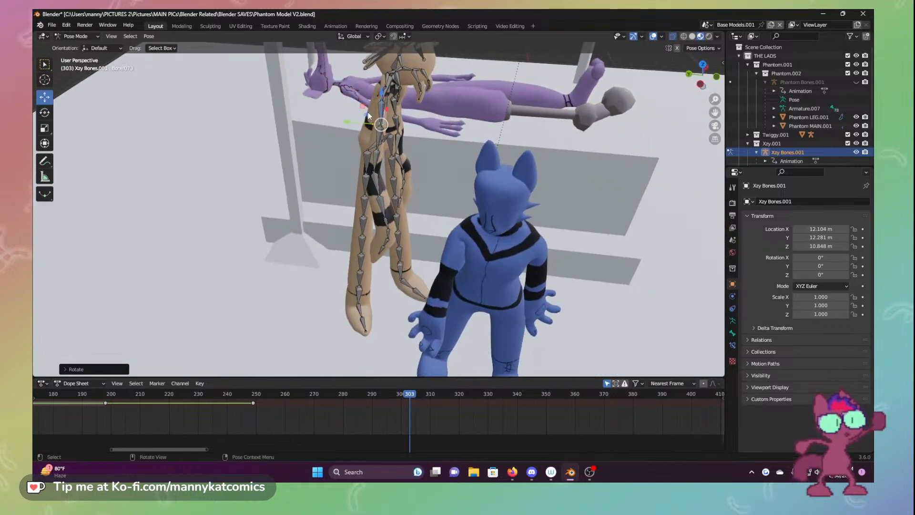
pyautogui.moveTo(368, 113); pyautogui.dragTo(365, 162)
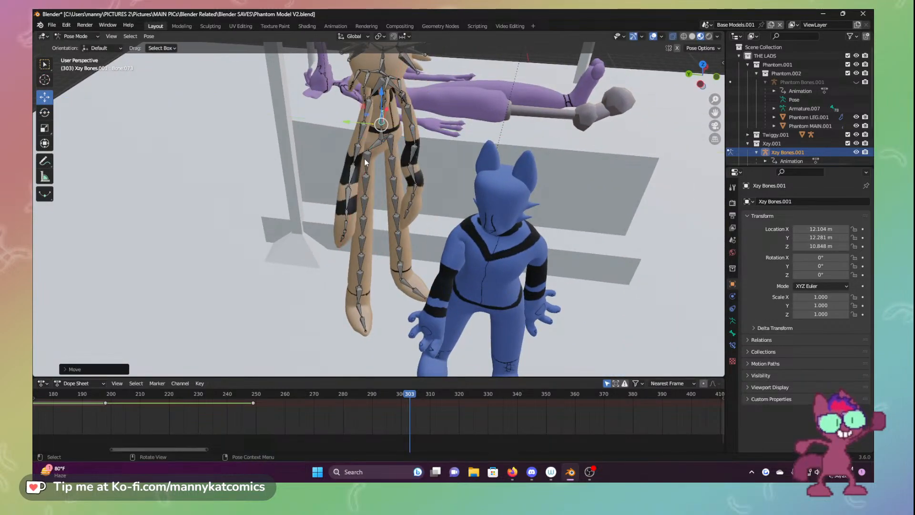
# Undo the latest pose adjustments to Xzy's torso bone
pyautogui.hotkey('ctrl', 'z')
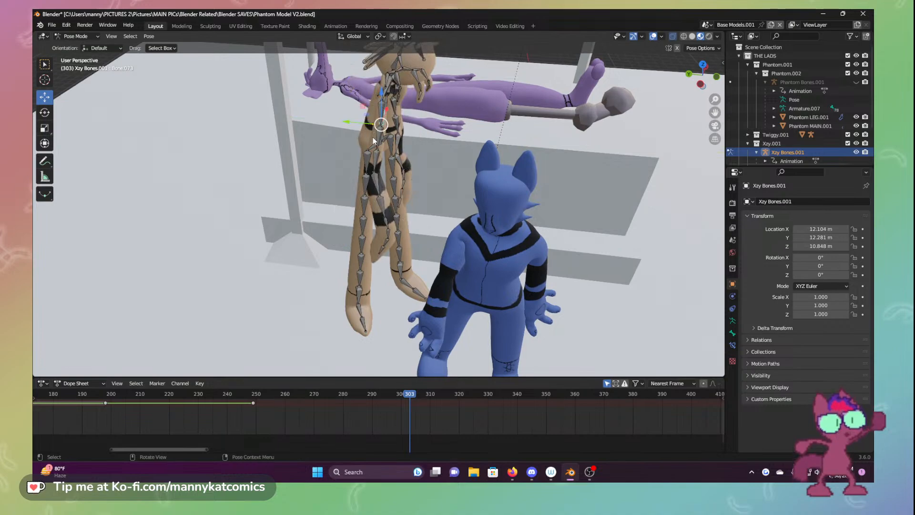
pyautogui.moveTo(366, 114); pyautogui.dragTo(334, 138)
pyautogui.hotkey('ctrl', 'z')
# Rotate all of Xzy's bones together to turn the body toward the table, and adjust the head bone's rotation
pyautogui.press('a')
pyautogui.moveTo(368, 133); pyautogui.dragTo(367, 190)
pyautogui.click(44, 112)
pyautogui.moveTo(372, 110); pyautogui.dragTo(375, 209, button='middle')
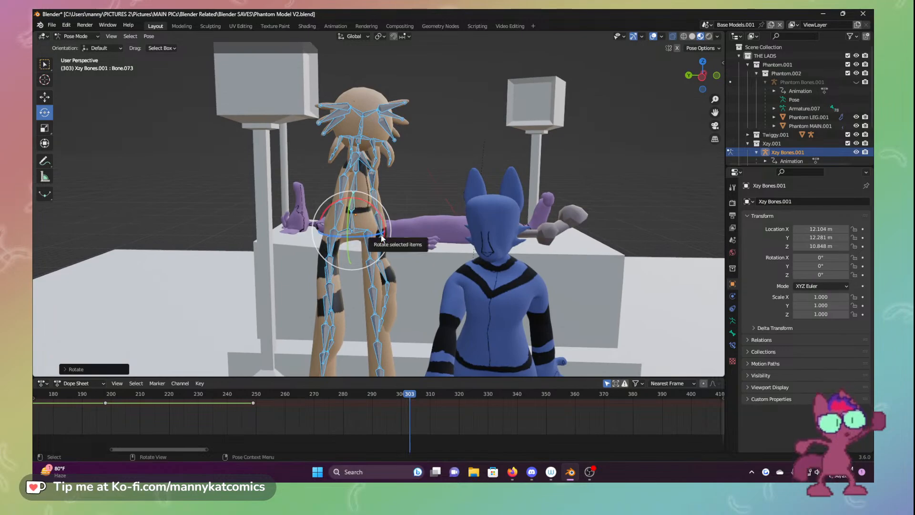
pyautogui.click(358, 143)
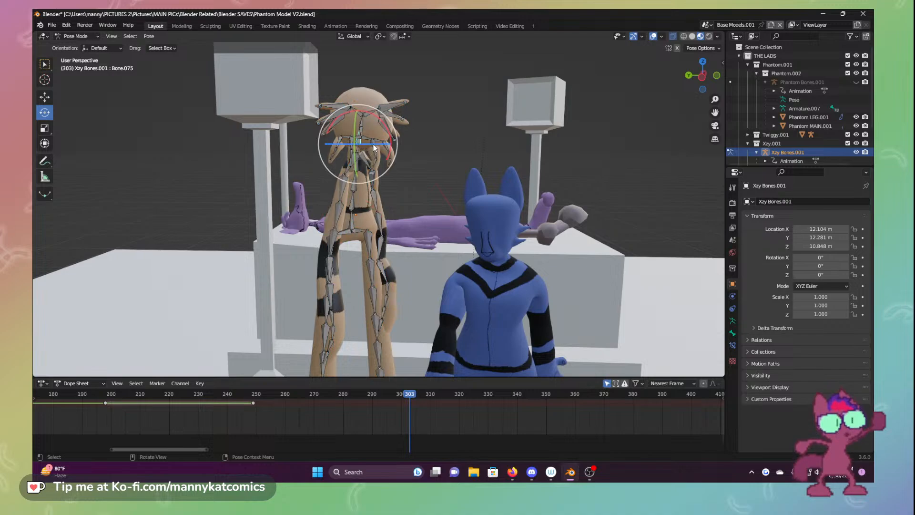
pyautogui.moveTo(373, 144); pyautogui.dragTo(378, 117)
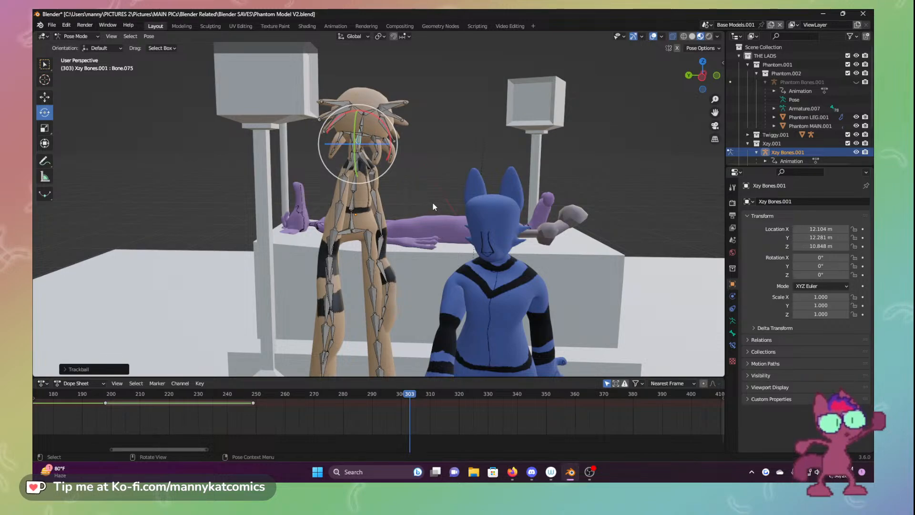
# Rotate Xzy's left shoulder and upper arm bones to swing the left arm outward from the body
pyautogui.click(353, 167)
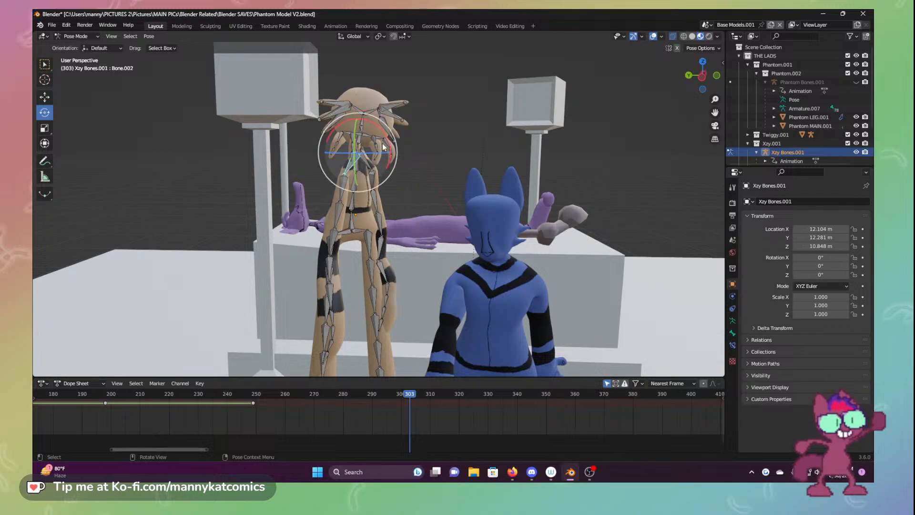
pyautogui.moveTo(390, 142); pyautogui.dragTo(391, 144)
pyautogui.click(330, 211)
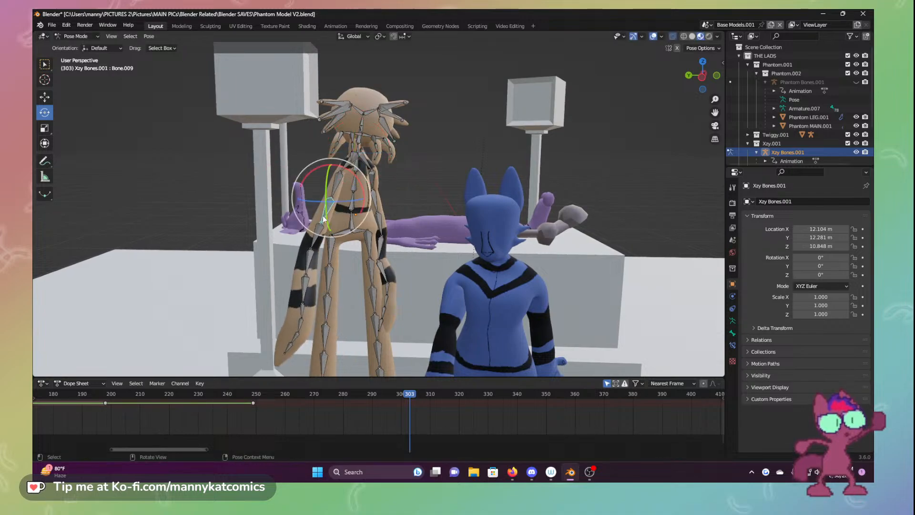
pyautogui.moveTo(344, 210); pyautogui.dragTo(329, 200)
pyautogui.moveTo(356, 190); pyautogui.dragTo(311, 214)
pyautogui.click(347, 164)
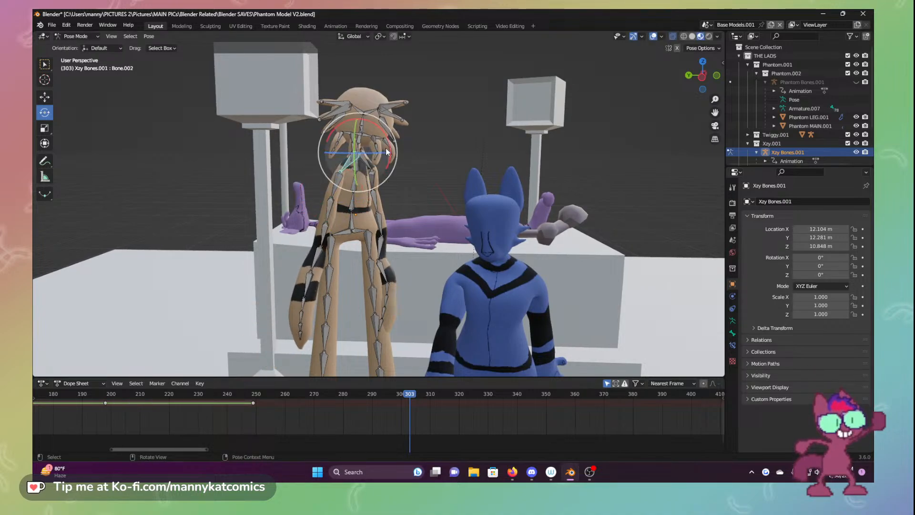
pyautogui.moveTo(347, 164); pyautogui.dragTo(380, 163)
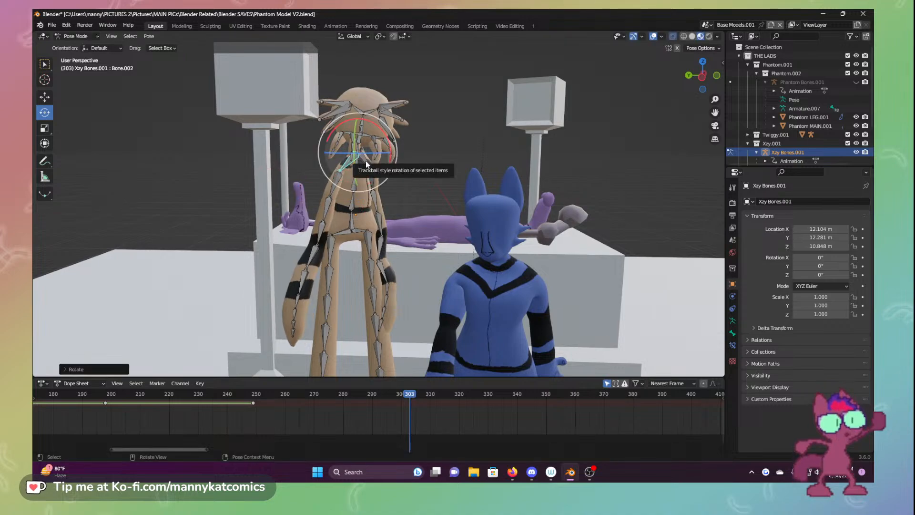
# Rotate Xzy's right shoulder, forearm and hand bones to straighten the arm, and save the file
pyautogui.click(365, 161)
pyautogui.moveTo(336, 126); pyautogui.dragTo(333, 130)
pyautogui.click(388, 264)
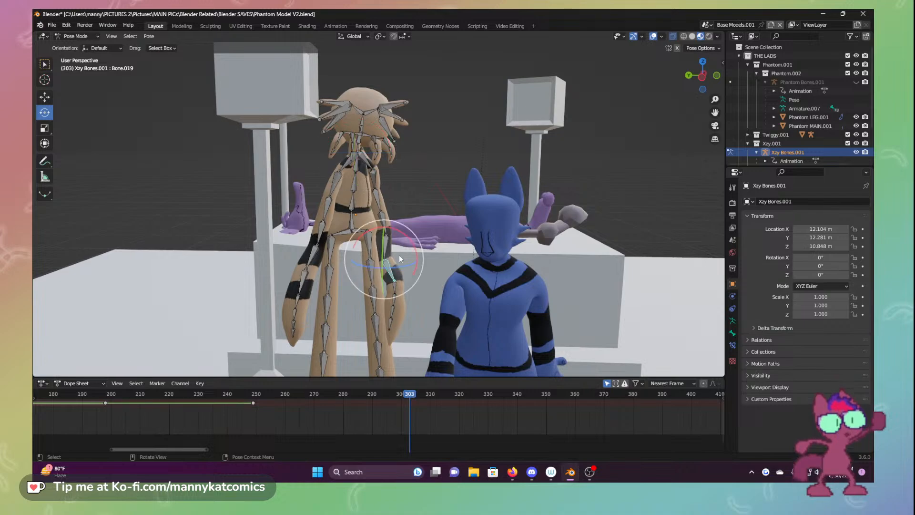
pyautogui.moveTo(400, 255); pyautogui.dragTo(429, 263)
pyautogui.click(387, 289)
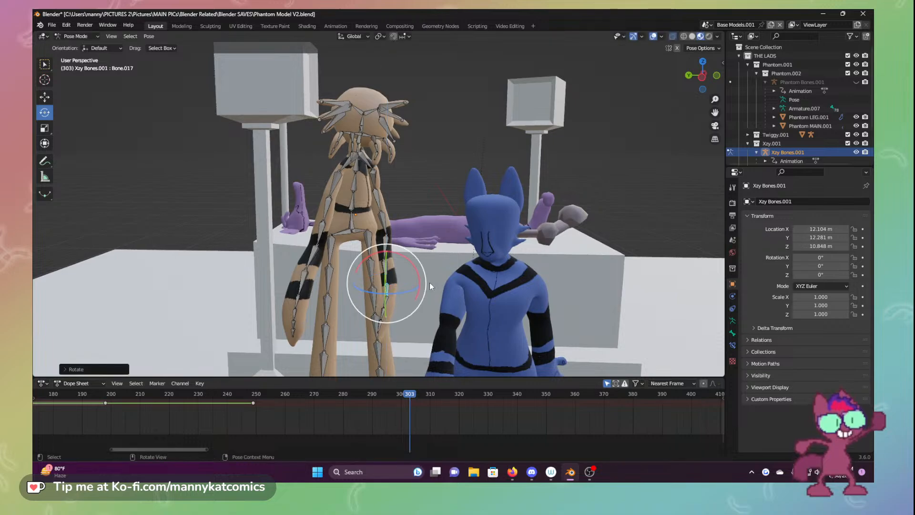
pyautogui.hotkey('ctrl', 's')
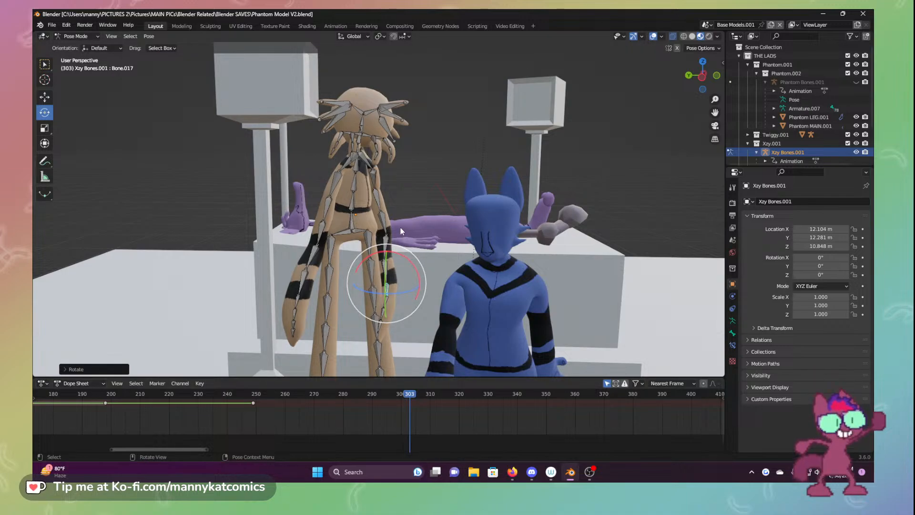
# Refine Xzy's right arm by rotating the upper arm bone outward and readjusting the hand and forearm bones
pyautogui.click(387, 239)
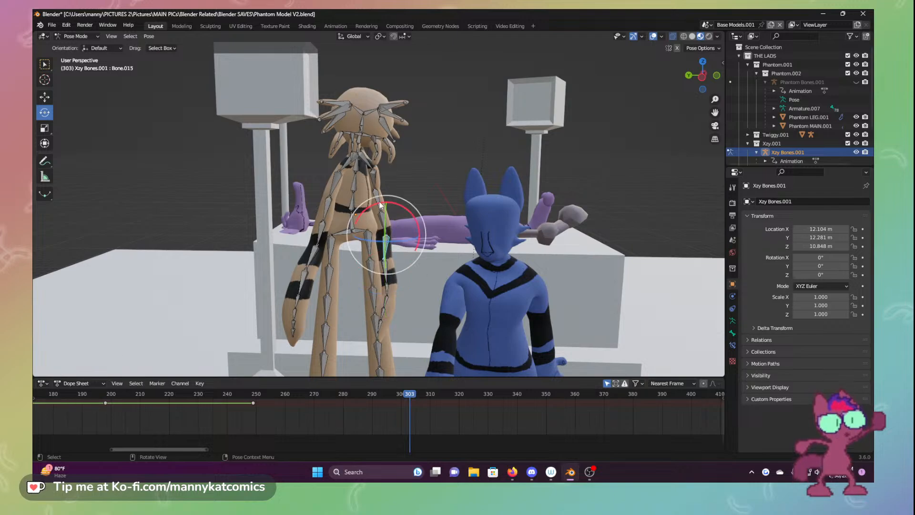
pyautogui.moveTo(376, 203); pyautogui.dragTo(378, 225)
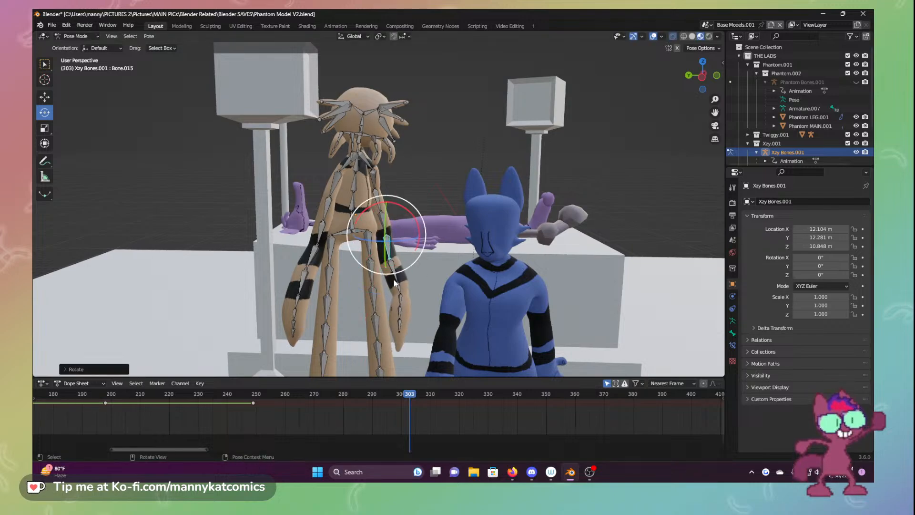
pyautogui.click(401, 299)
pyautogui.moveTo(427, 284); pyautogui.dragTo(442, 297)
pyautogui.click(393, 271)
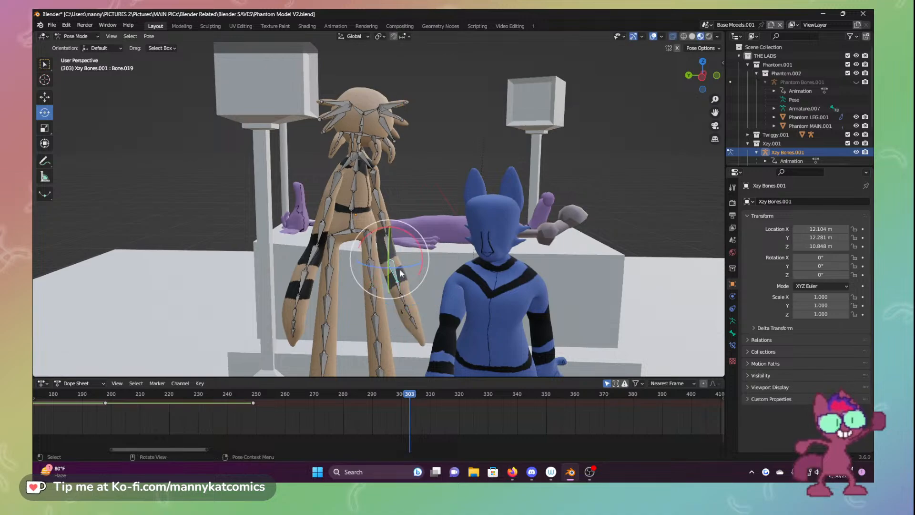
pyautogui.moveTo(418, 248); pyautogui.dragTo(419, 260)
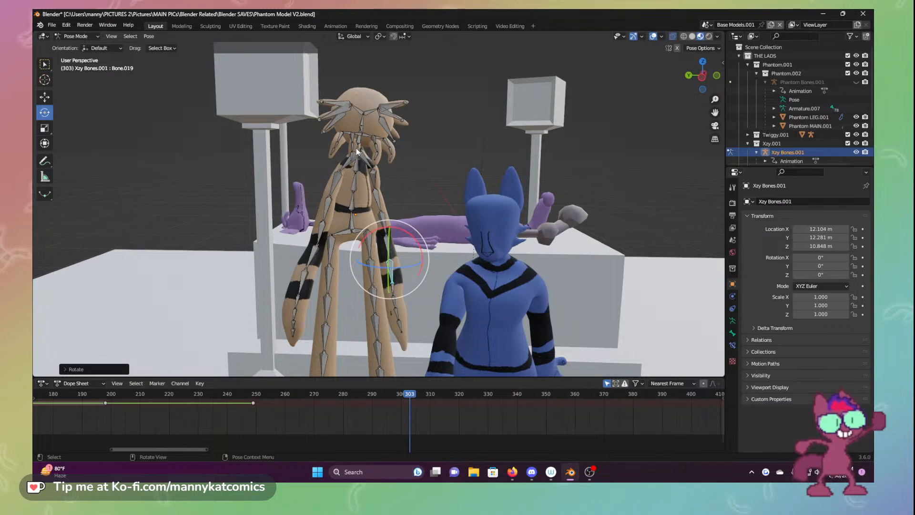
# Rotate Xzy's torso bone slightly and insert a Location & Rotation keyframe for it at frame 303
pyautogui.click(355, 164)
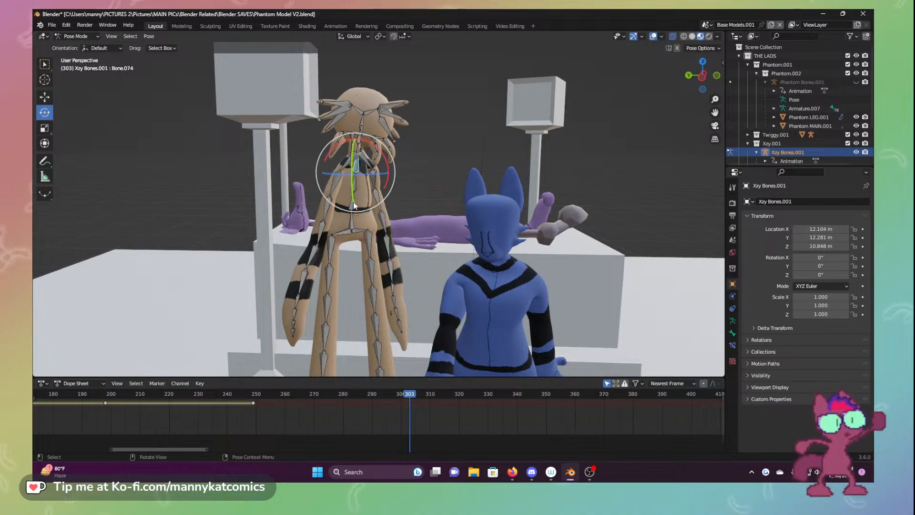
pyautogui.click(353, 202)
pyautogui.moveTo(374, 188); pyautogui.dragTo(377, 191)
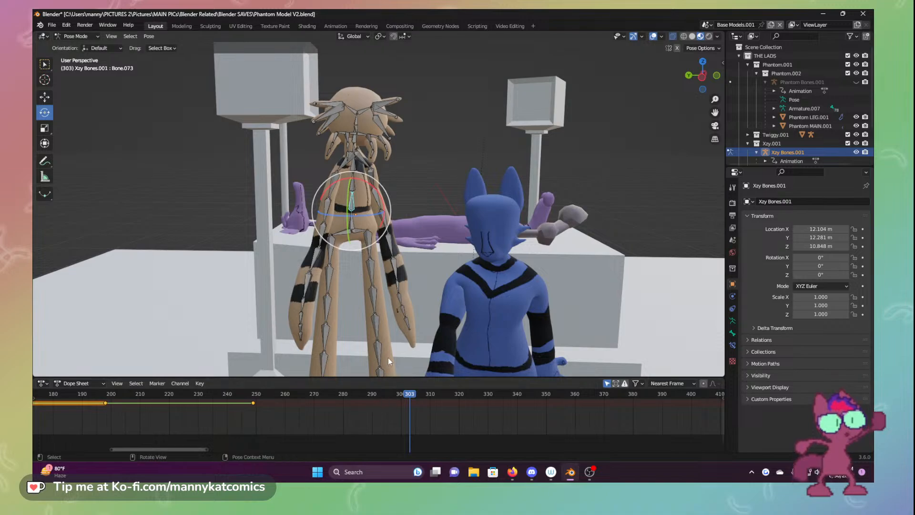
pyautogui.press('i')
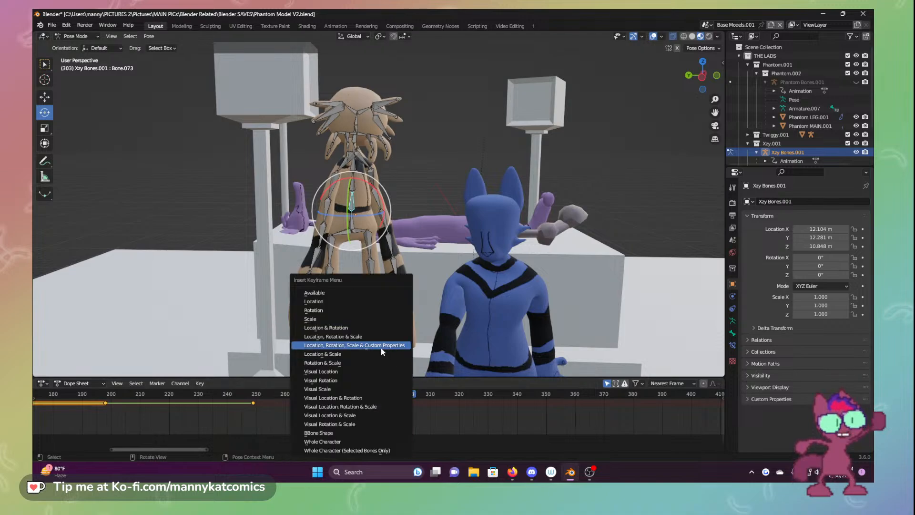
pyautogui.click(366, 328)
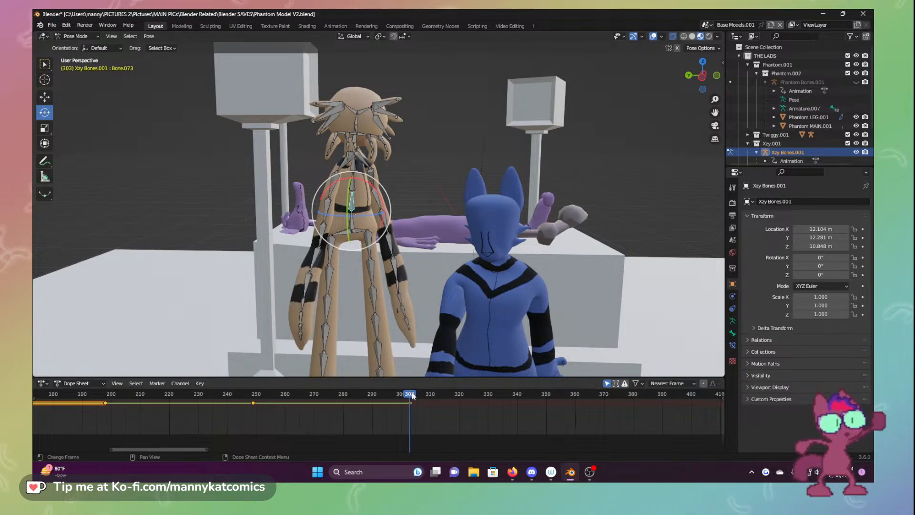
# Scrub the animation to frame 304 and back to 303 to check the keyed pose, and deselect the bones
pyautogui.moveTo(408, 385)
pyautogui.mouseDown()
pyautogui.moveTo(371, 385)
pyautogui.moveTo(435, 386)
pyautogui.moveTo(260, 374)
pyautogui.moveTo(414, 394)
pyautogui.mouseUp()
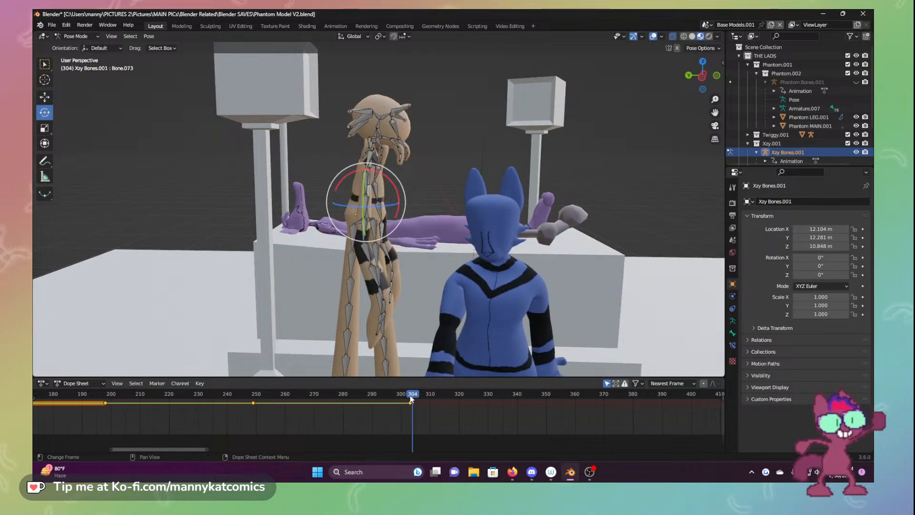
pyautogui.moveTo(413, 406); pyautogui.dragTo(412, 394)
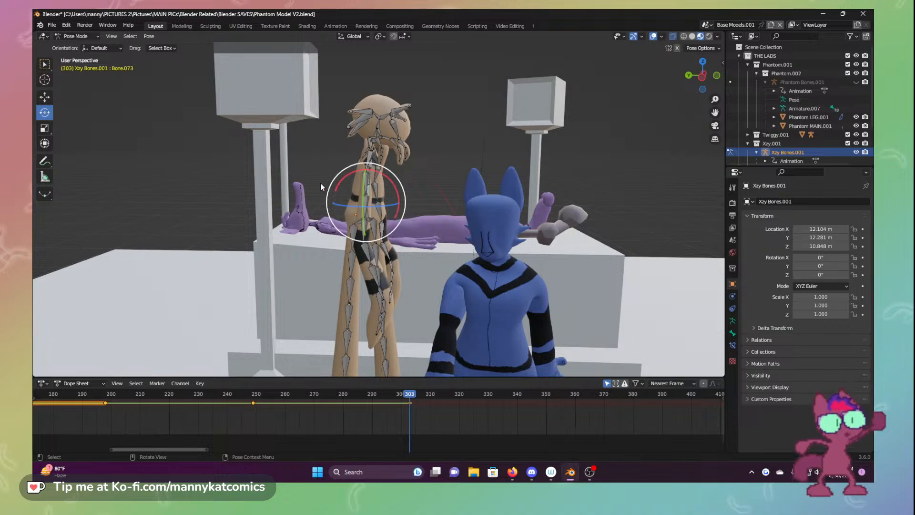
pyautogui.click(199, 214)
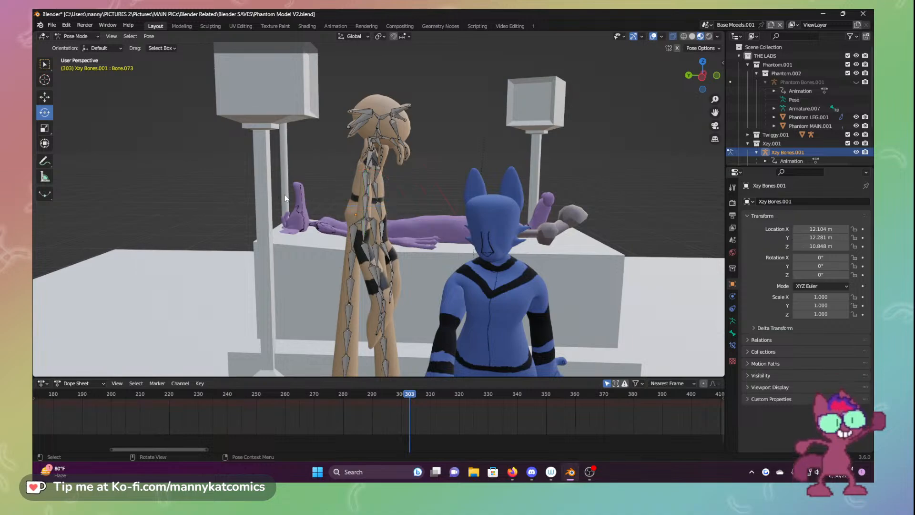
# Rotate all of Xzy's bones to turn the body toward the table, and adjust the neck bone's rotation
pyautogui.press('a')
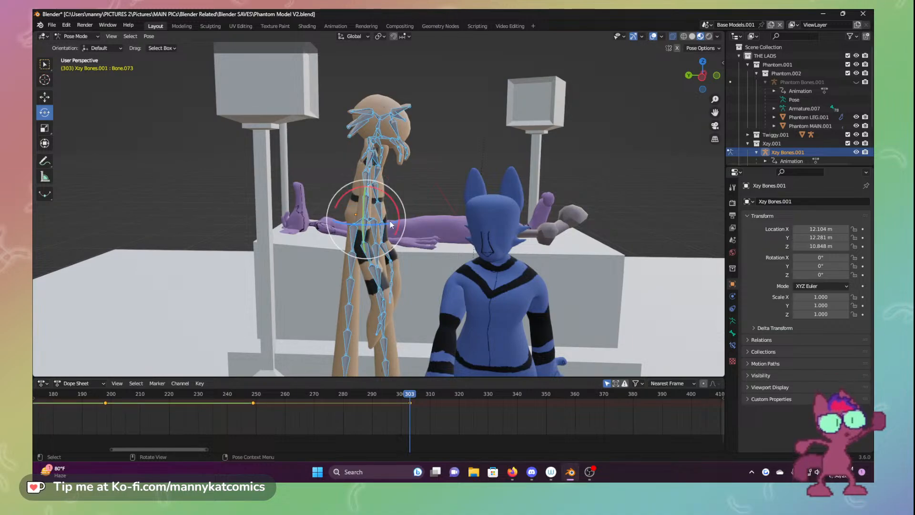
pyautogui.moveTo(393, 224); pyautogui.dragTo(370, 225)
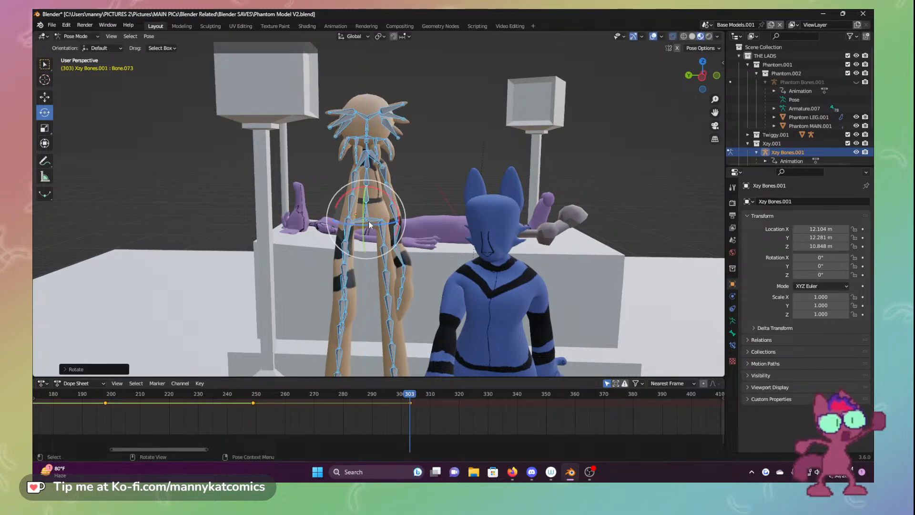
pyautogui.click(367, 150)
pyautogui.moveTo(364, 170); pyautogui.dragTo(366, 156)
pyautogui.scroll(4, 364, 215)
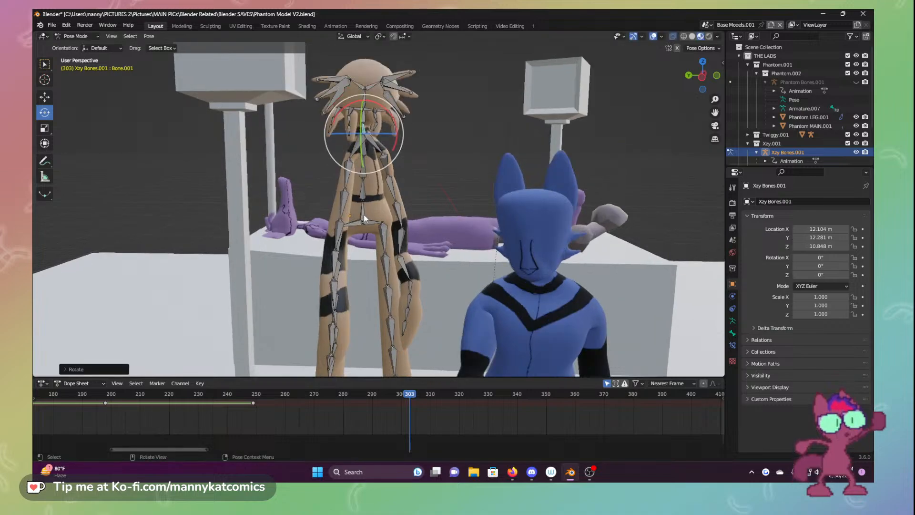
# Rotate Xzy's torso bone to spread the arms, and turn the neck bone to realign the head
pyautogui.click(361, 197)
pyautogui.moveTo(377, 206); pyautogui.dragTo(364, 133)
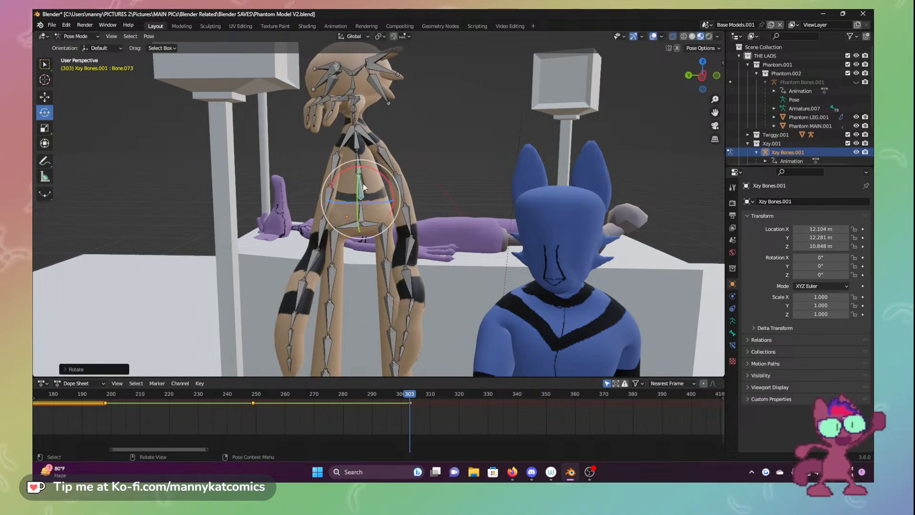
pyautogui.click(354, 123)
pyautogui.moveTo(355, 125); pyautogui.dragTo(392, 122, button='middle')
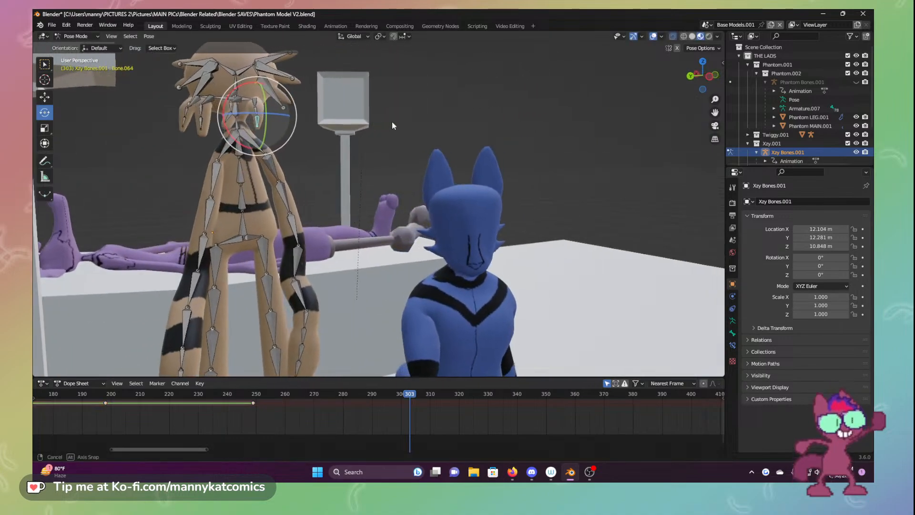
pyautogui.click(236, 128)
pyautogui.moveTo(257, 129); pyautogui.dragTo(282, 162)
pyautogui.moveTo(282, 162); pyautogui.dragTo(264, 177, button='middle')
pyautogui.moveTo(306, 231); pyautogui.dragTo(294, 266, button='middle')
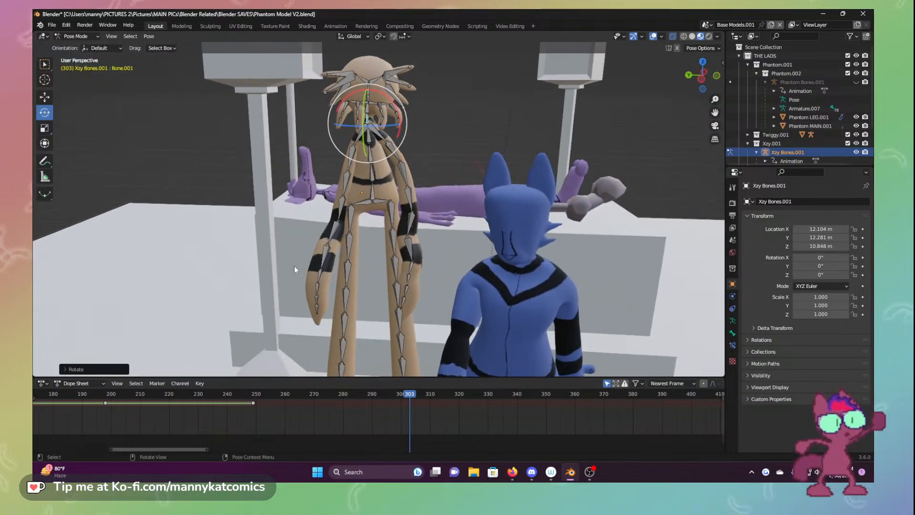
# Select all of Xzy's bones and reposition the whole body beside the blue character with the Move tool
pyautogui.press('a')
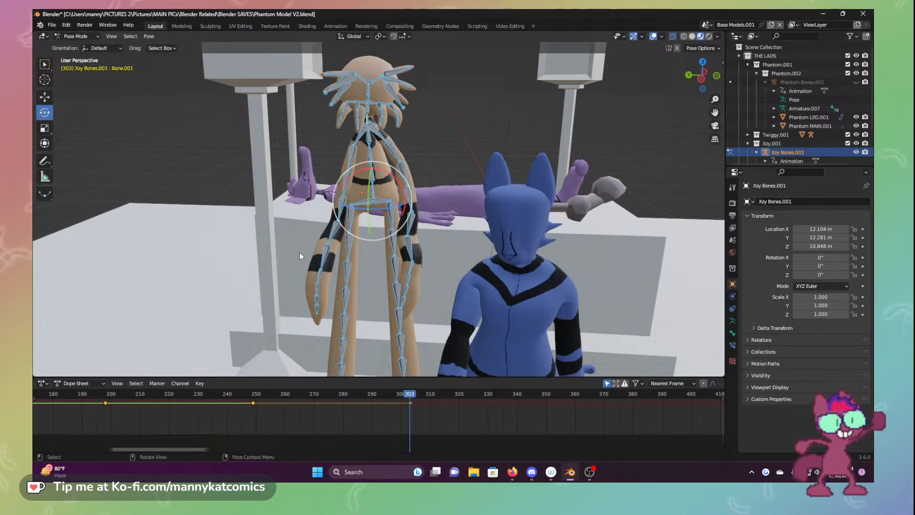
pyautogui.scroll(3, 299, 286)
pyautogui.moveTo(299, 308); pyautogui.dragTo(124, 247, button='middle')
pyautogui.click(44, 97)
pyautogui.moveTo(311, 281); pyautogui.dragTo(587, 296, button='middle')
pyautogui.moveTo(657, 271); pyautogui.dragTo(643, 244, button='middle')
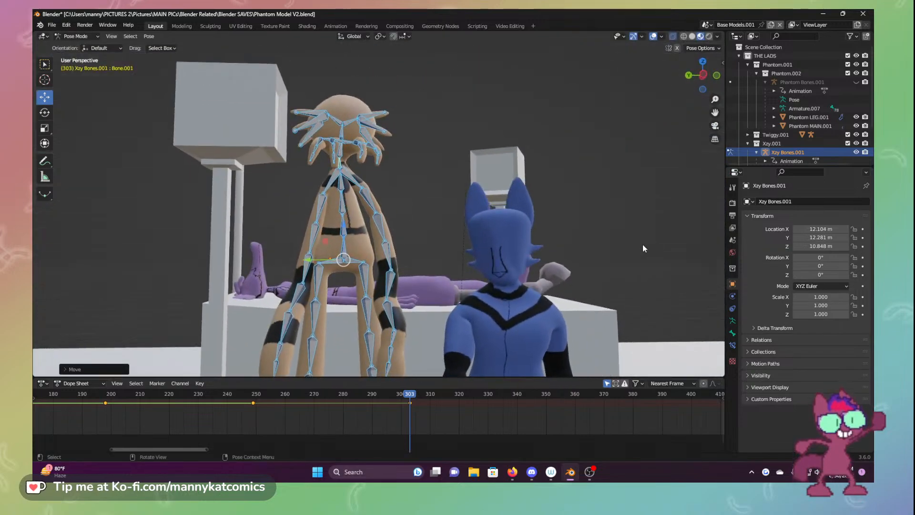
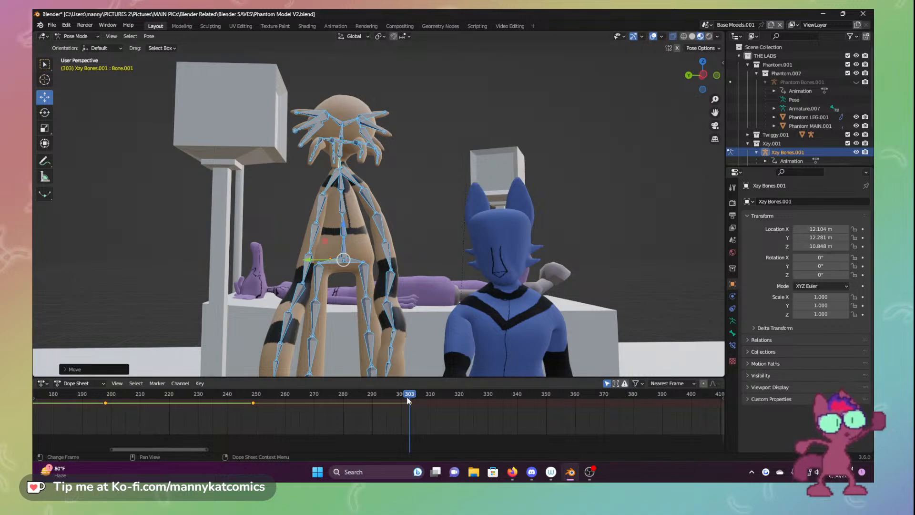
# Scrub around frame 303 and return to it, and rotate all of Xzy's bones to face the table
pyautogui.moveTo(412, 400)
pyautogui.mouseDown()
pyautogui.moveTo(438, 396)
pyautogui.moveTo(391, 395)
pyautogui.moveTo(503, 396)
pyautogui.moveTo(265, 395)
pyautogui.moveTo(424, 396)
pyautogui.moveTo(411, 398)
pyautogui.mouseUp()
pyautogui.click(344, 259)
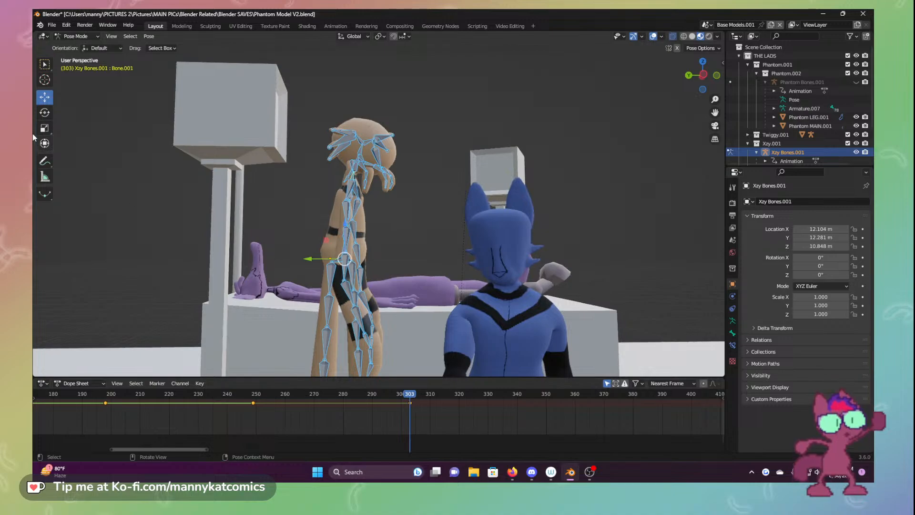
pyautogui.click(44, 113)
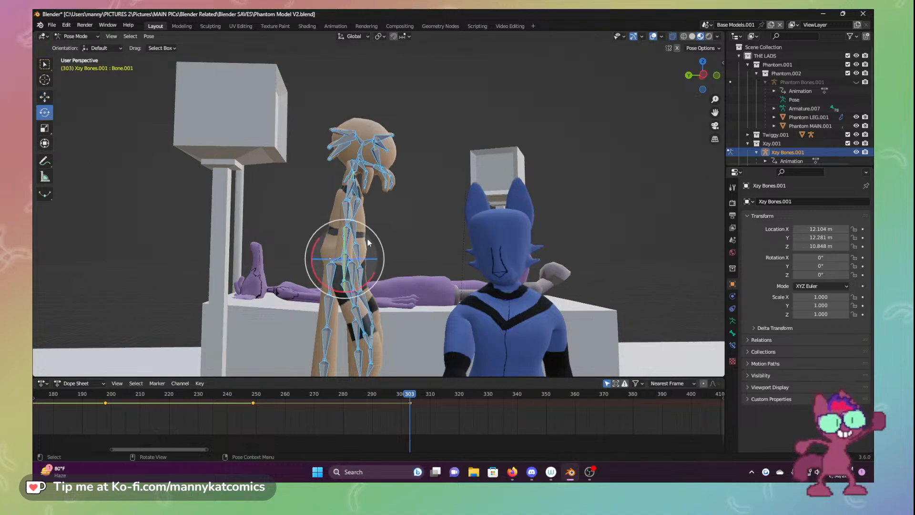
pyautogui.moveTo(369, 261); pyautogui.dragTo(348, 242)
# Select Xzy's neck bone and rotate it to turn the head straight toward the table
pyautogui.click(346, 231)
pyautogui.click(352, 179)
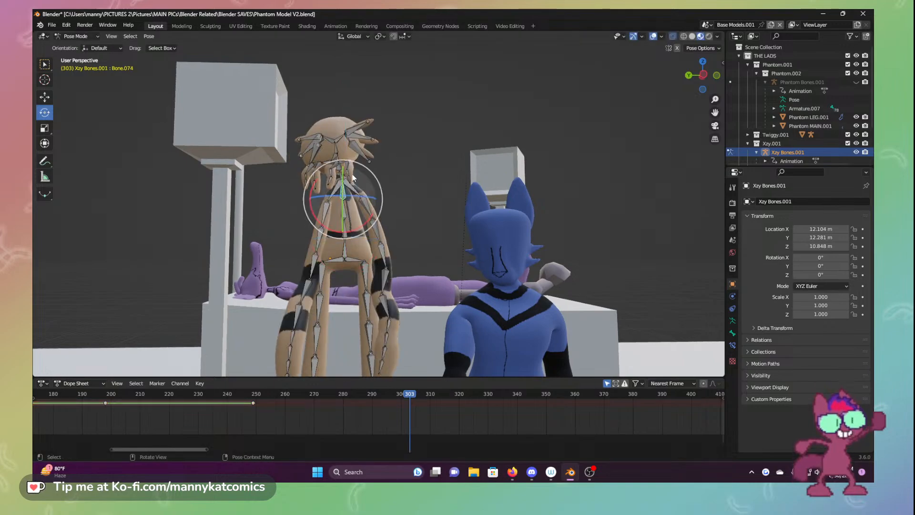
pyautogui.click(341, 177)
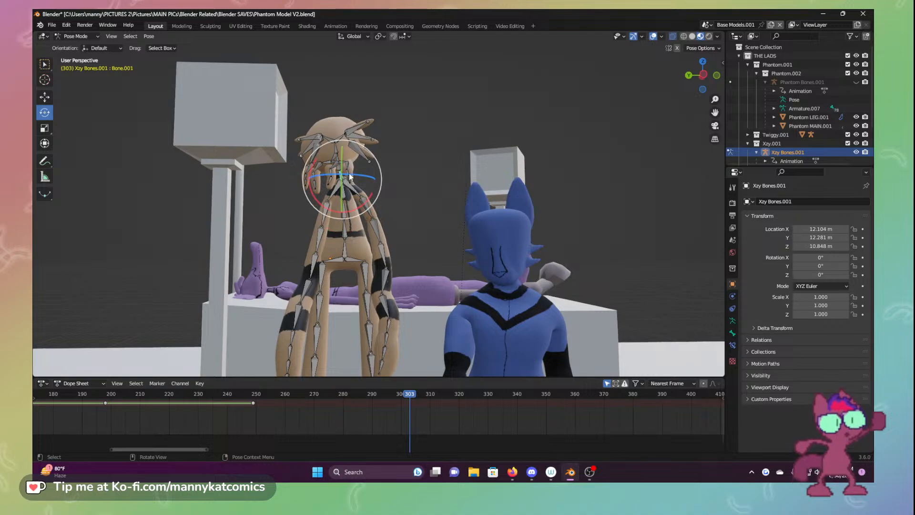
pyautogui.moveTo(349, 173); pyautogui.dragTo(388, 179)
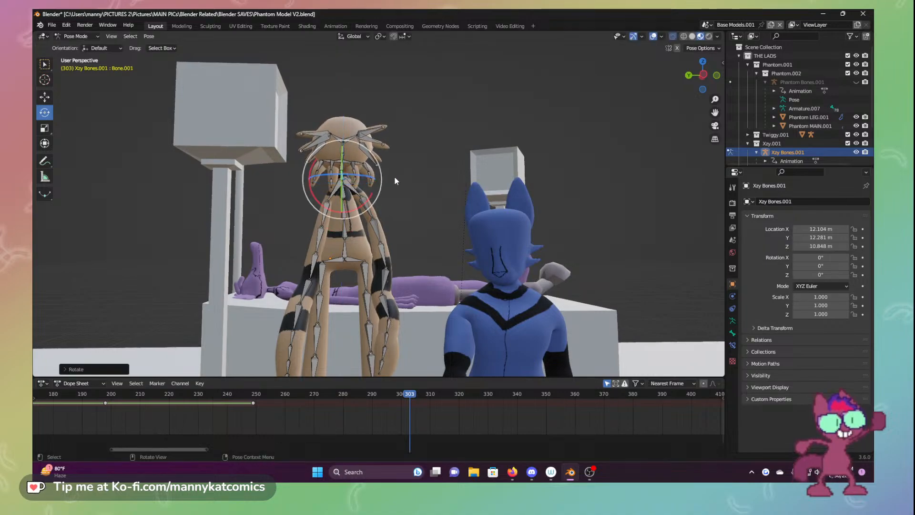
pyautogui.press('r')
pyautogui.press('r')
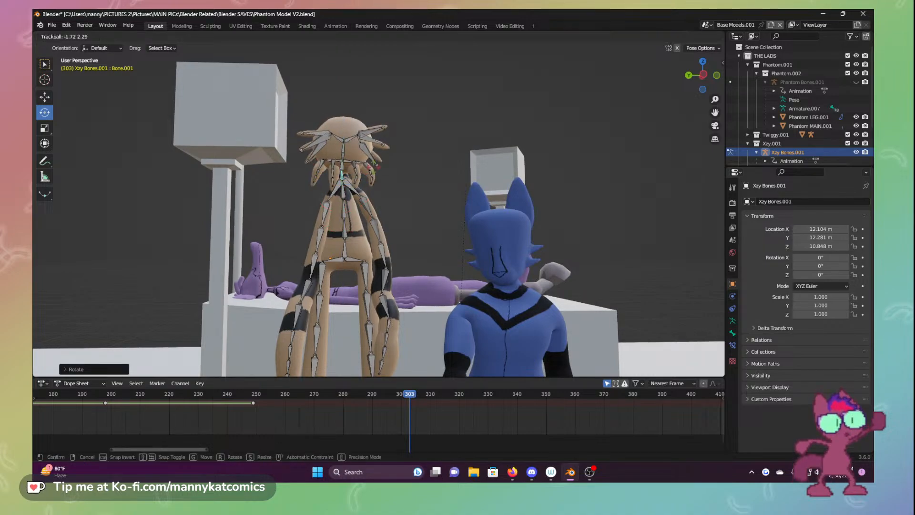
pyautogui.click(373, 197)
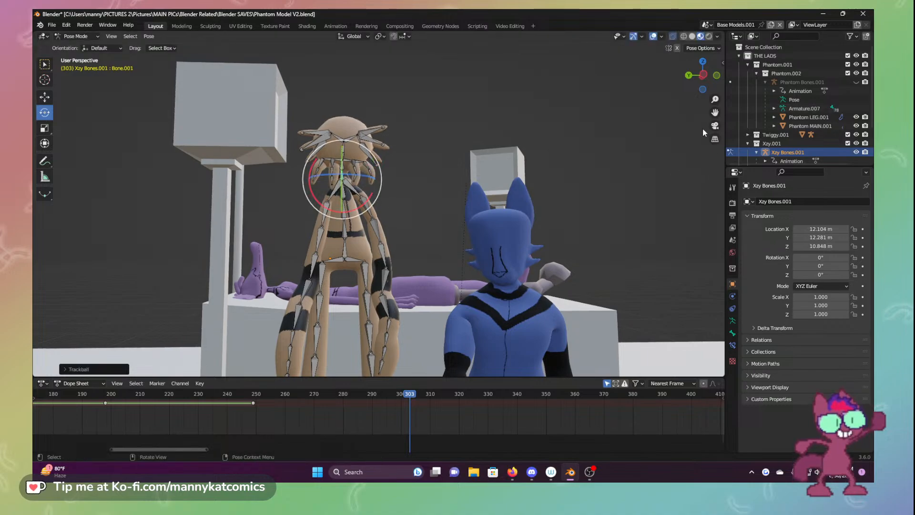
# View the scene through the camera and fine-tune the neck bone's rotation
pyautogui.scroll(-5, 605, 210)
pyautogui.click(714, 126)
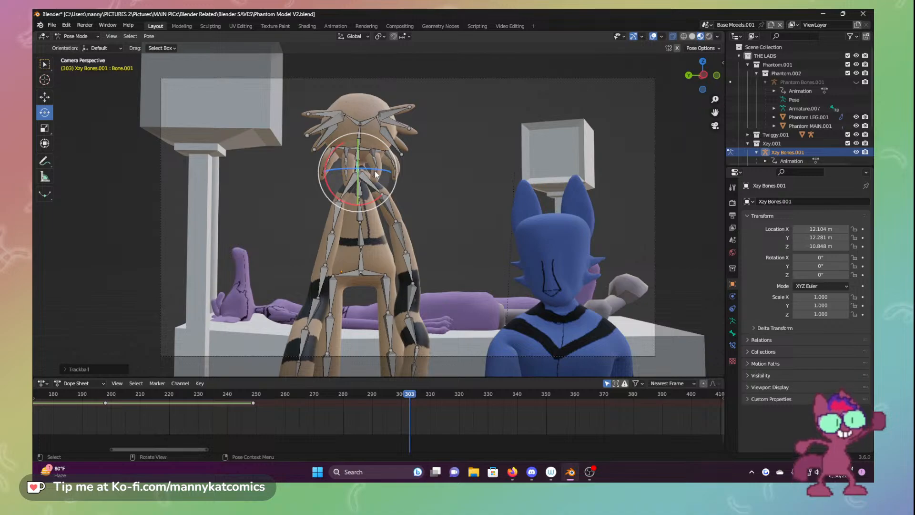
pyautogui.moveTo(380, 174); pyautogui.dragTo(400, 194)
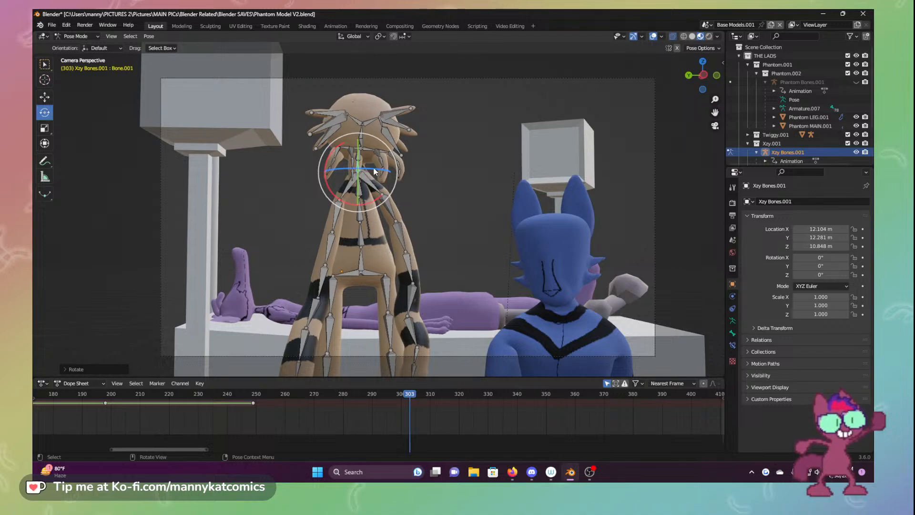
pyautogui.moveTo(374, 168); pyautogui.dragTo(391, 251)
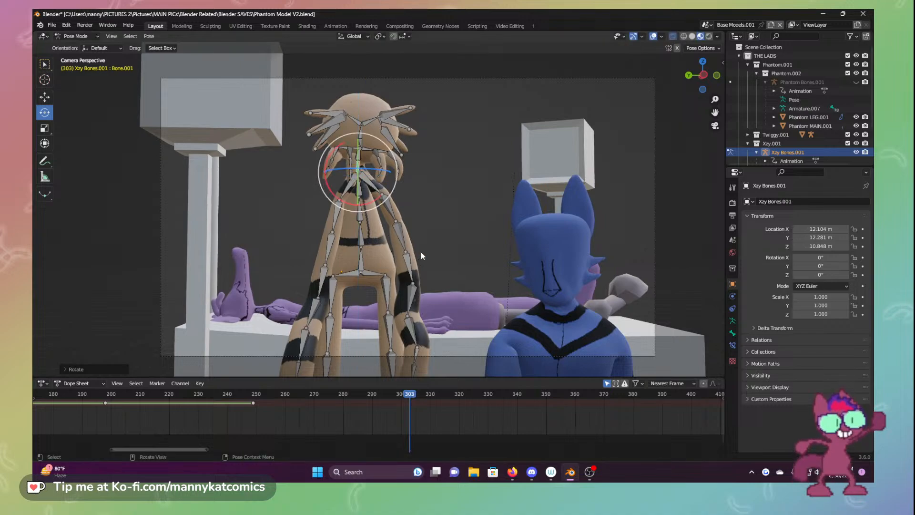
# Rotate the lower forearm bone and the upper arm bone of Xzy's arm nearest the blue character
pyautogui.click(410, 298)
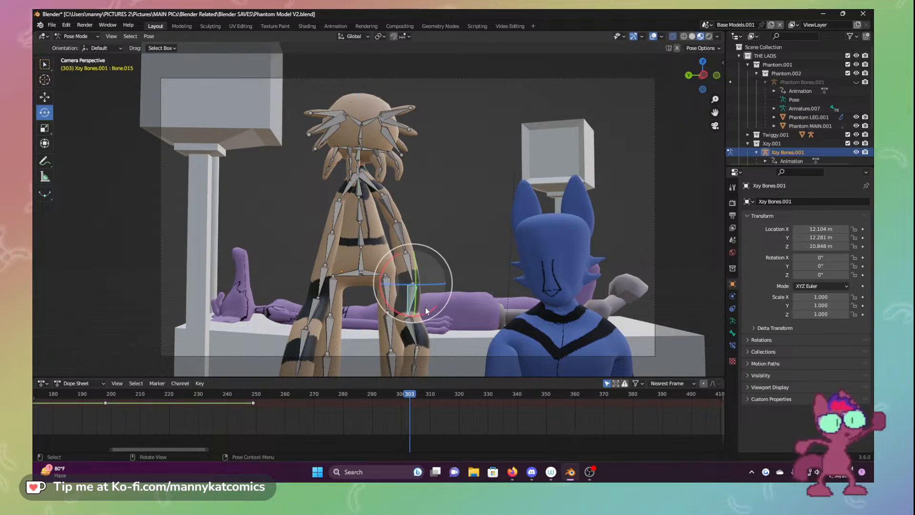
pyautogui.click(406, 334)
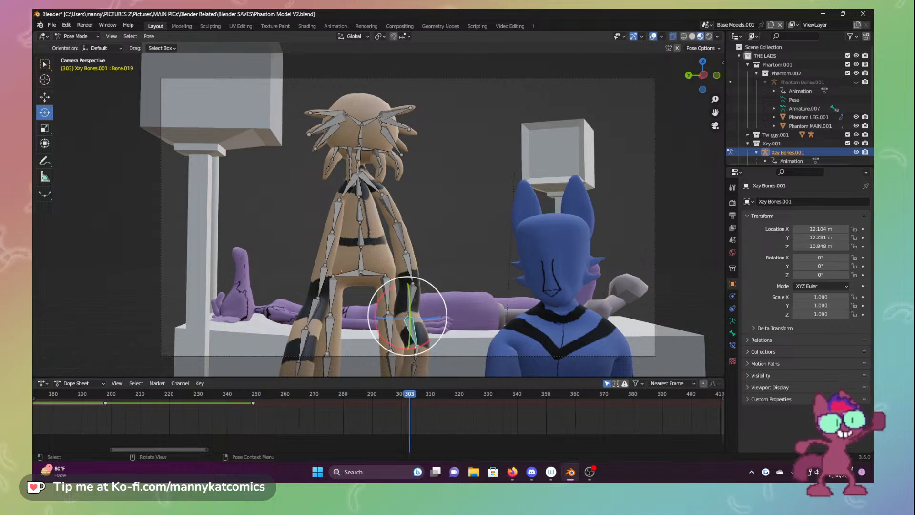
pyautogui.moveTo(445, 304); pyautogui.dragTo(446, 328)
pyautogui.click(394, 224)
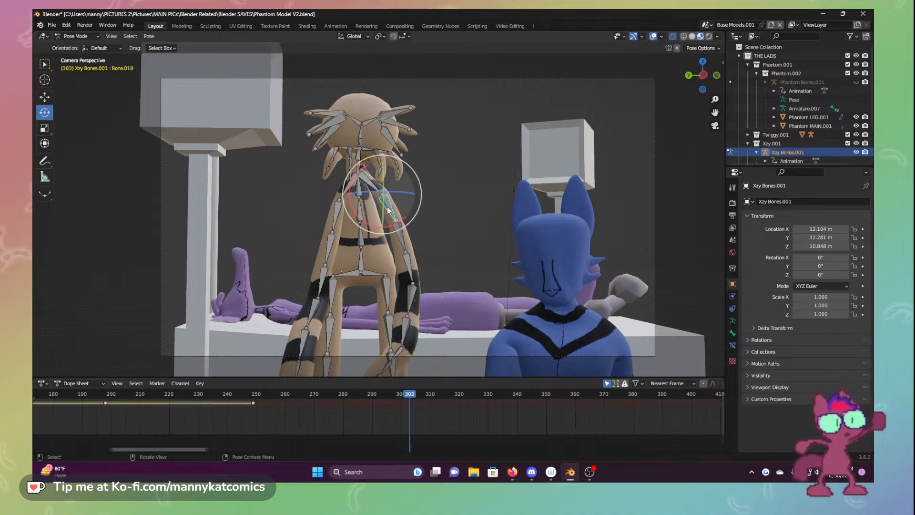
pyautogui.moveTo(352, 167); pyautogui.dragTo(355, 174)
# Swing the forearm bone of the same arm outward, and rotate its hand bone to match
pyautogui.click(420, 308)
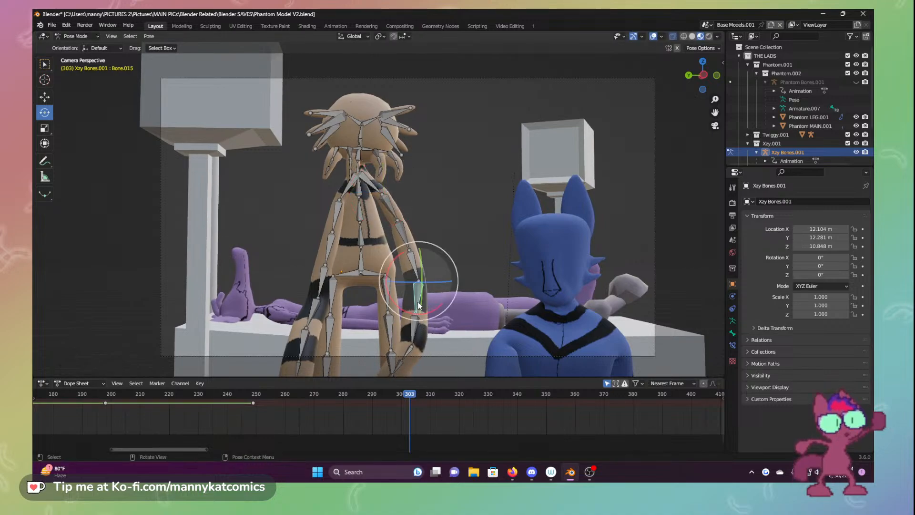
pyautogui.moveTo(393, 252); pyautogui.dragTo(435, 353)
pyautogui.click(430, 347)
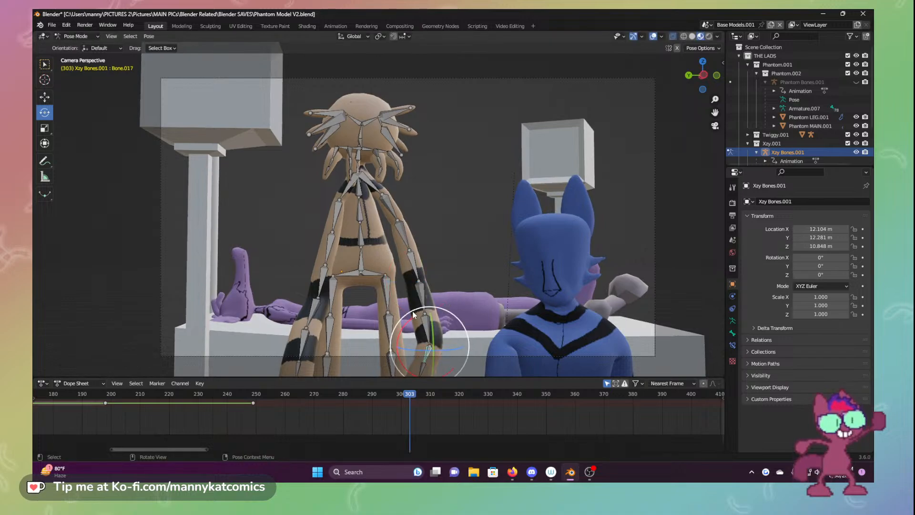
pyautogui.moveTo(414, 316); pyautogui.dragTo(421, 330)
# Rotate the upper arm and shoulder bones to bring the arm nearest the blue character closer to Xzy's body
pyautogui.click(386, 210)
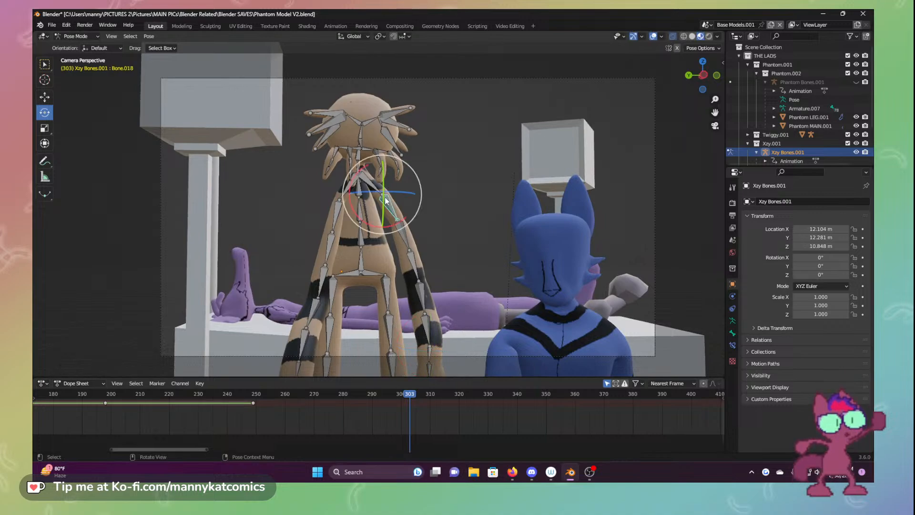
pyautogui.press('r')
pyautogui.click(419, 184)
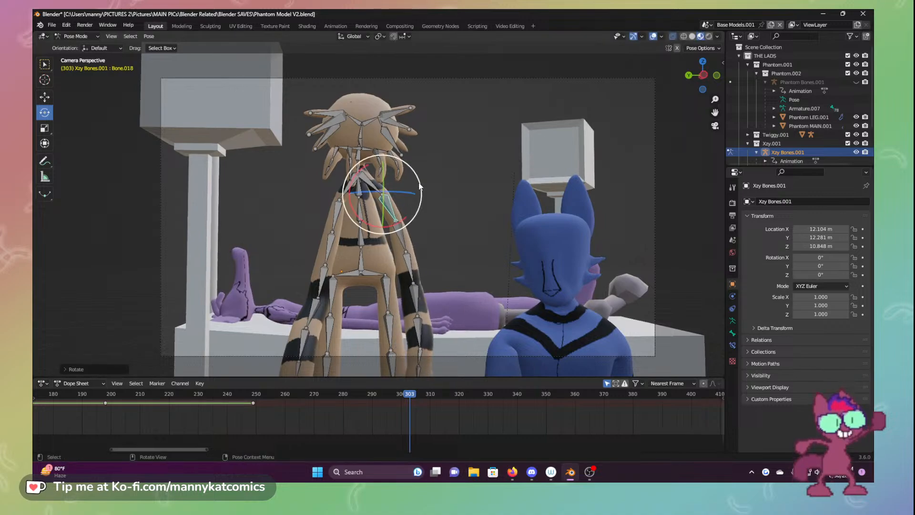
pyautogui.click(359, 164)
pyautogui.moveTo(398, 176); pyautogui.dragTo(396, 229)
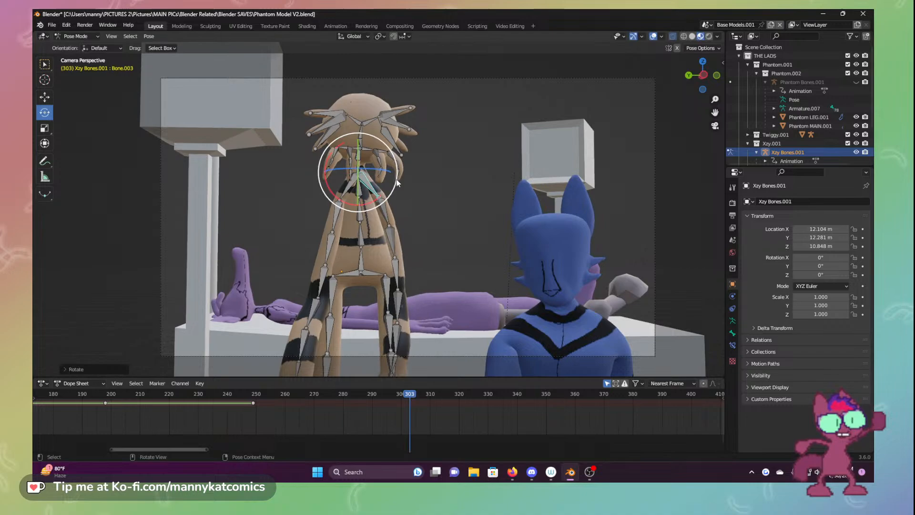
# Rotate the bone above the elbow about X to angle the arm outward, and keyframe all of Xzy's bones at frame 303
pyautogui.click(395, 261)
pyautogui.press('r')
pyautogui.press('x')
pyautogui.moveTo(376, 233); pyautogui.dragTo(374, 239)
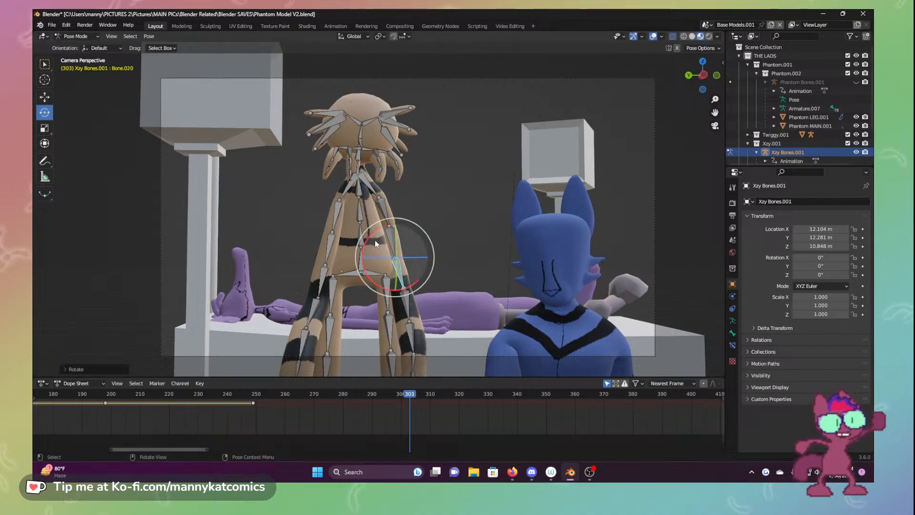
pyautogui.press('a')
pyautogui.press('i')
pyautogui.click(449, 268)
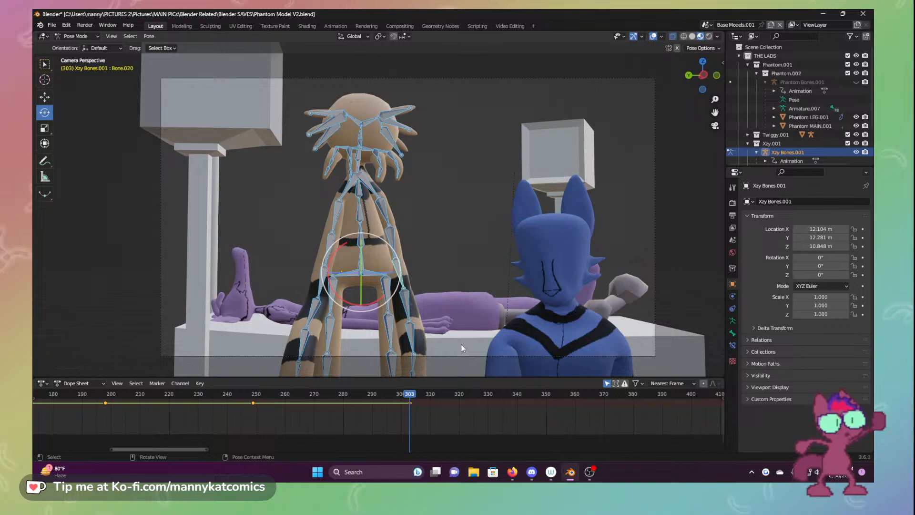
# Scrub the timeline between frames 188 and 303 to review Xzy's turn, and save the file
pyautogui.moveTo(415, 400); pyautogui.dragTo(380, 399)
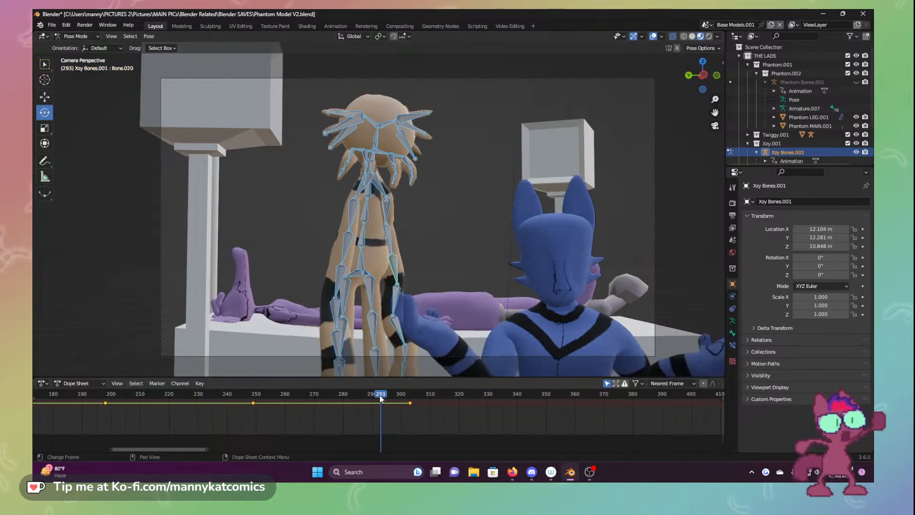
pyautogui.click(76, 397)
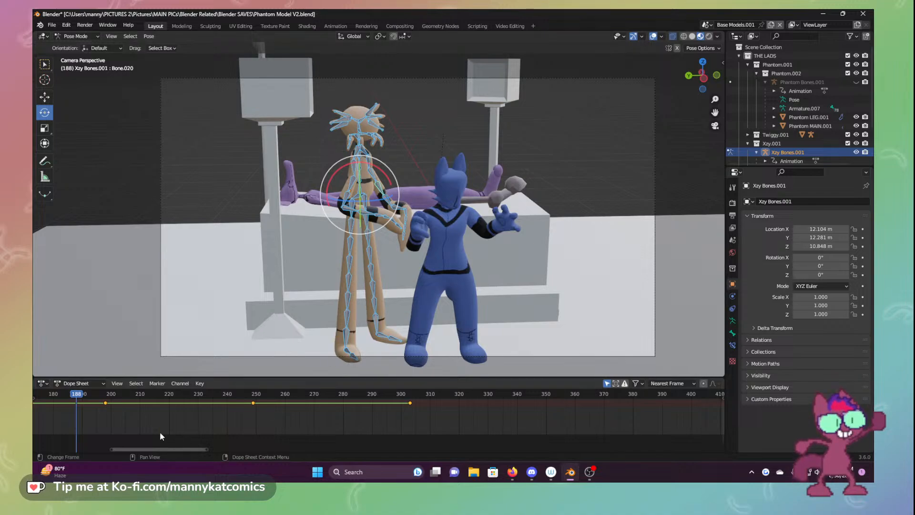
pyautogui.moveTo(102, 393); pyautogui.dragTo(346, 392)
pyautogui.scroll(-3, 806, 122)
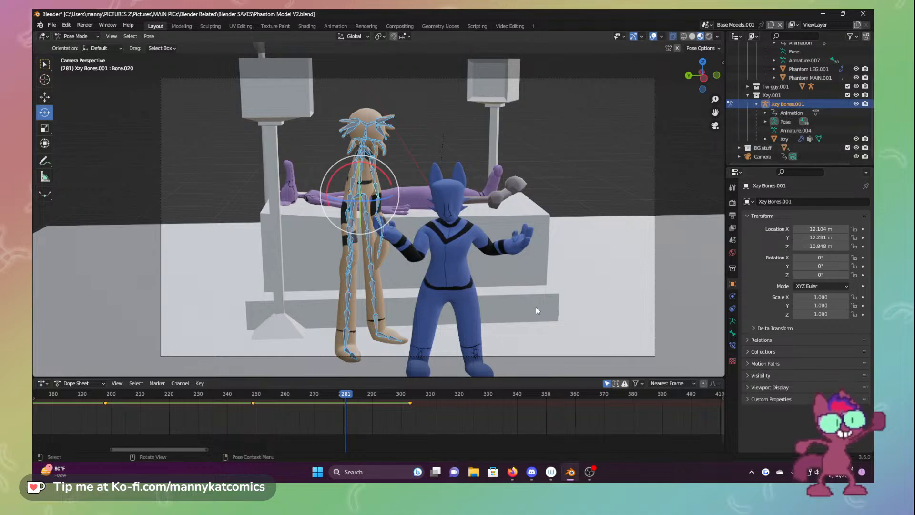
pyautogui.hotkey('ctrl', 's')
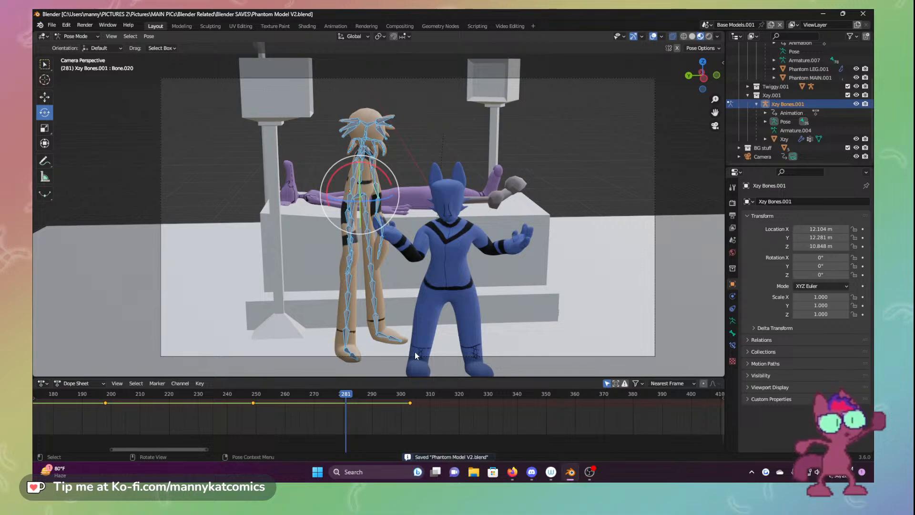
# Go to frame 326 and move Xzy's whole body away from the table toward the blue character
pyautogui.click(404, 394)
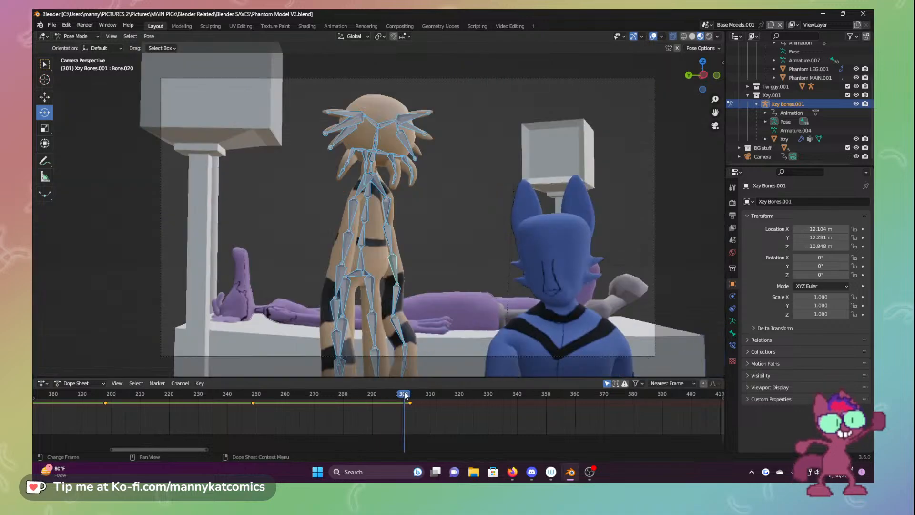
pyautogui.moveTo(406, 395); pyautogui.dragTo(426, 395)
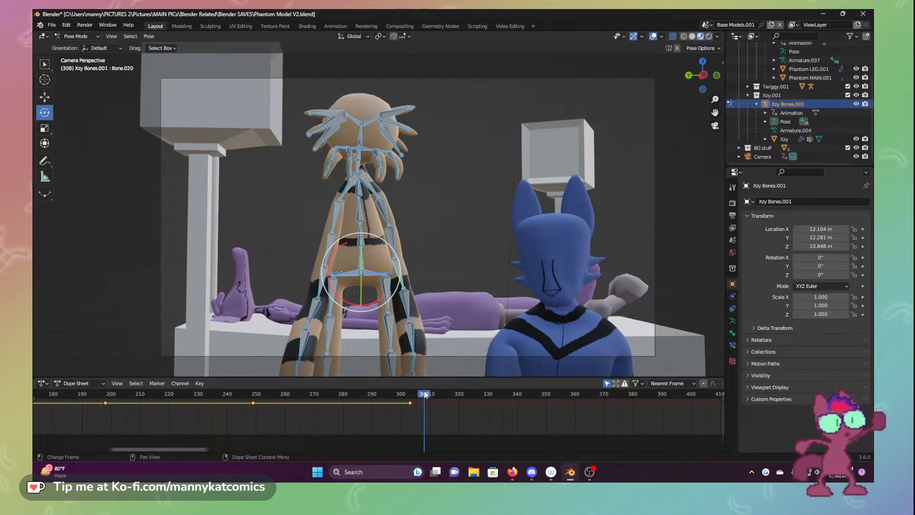
pyautogui.moveTo(426, 401); pyautogui.dragTo(476, 397)
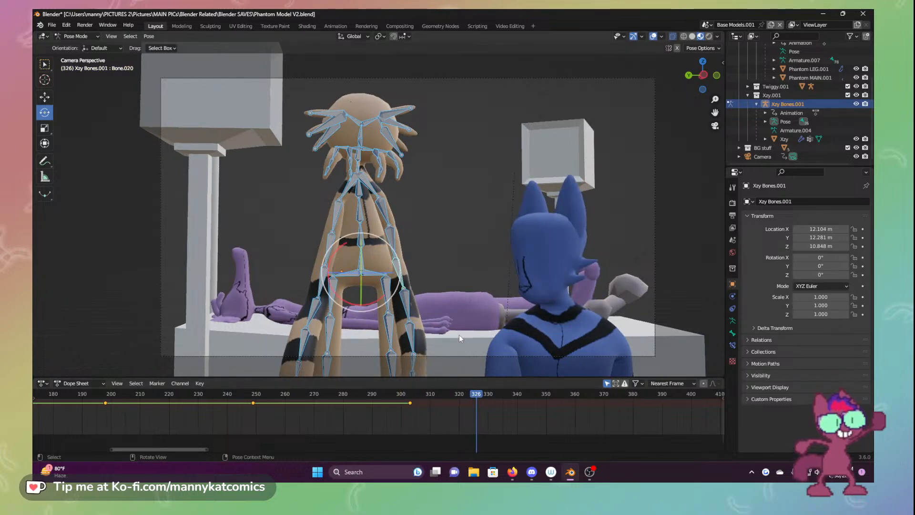
pyautogui.moveTo(322, 191); pyautogui.dragTo(267, 234, button='middle')
pyautogui.click(47, 96)
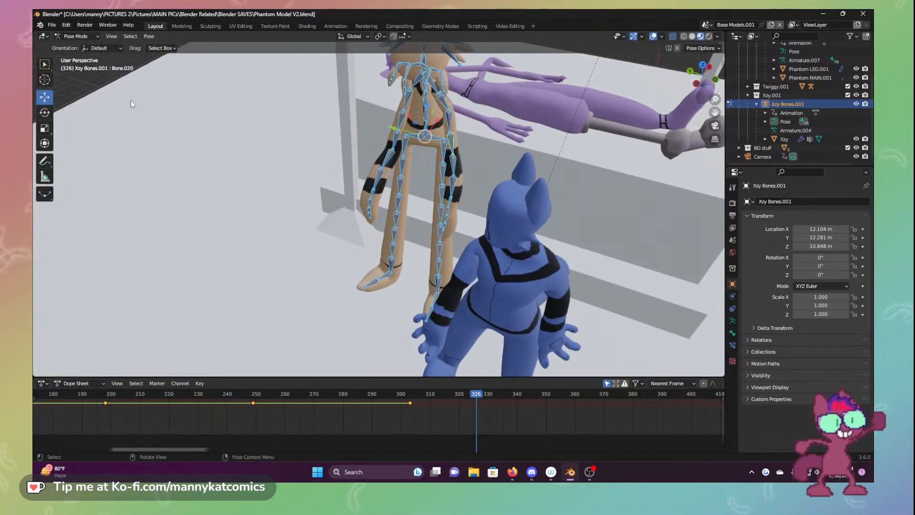
pyautogui.moveTo(436, 123); pyautogui.dragTo(408, 161)
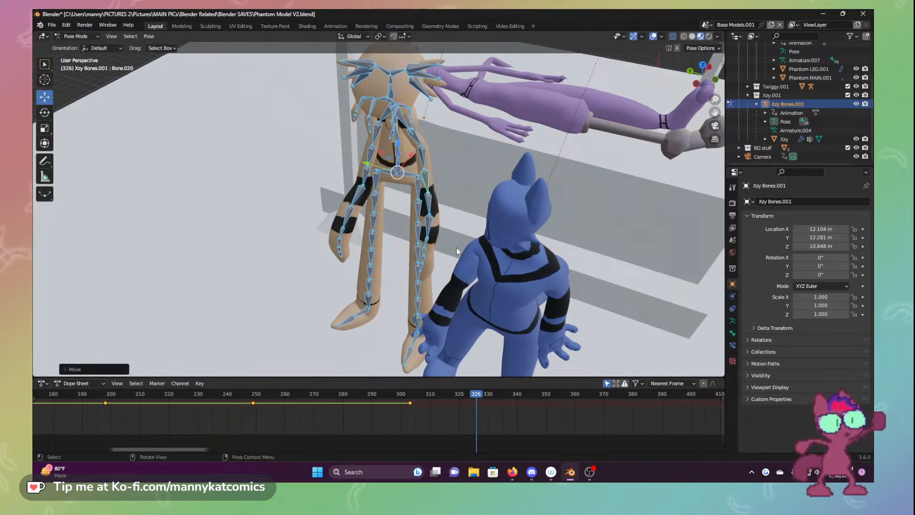
# Check the pose in the left orthographic view, and insert a Location & Rotation keyframe on all of Xzy's bones at frame 326
pyautogui.moveTo(455, 248); pyautogui.dragTo(392, 246, button='middle')
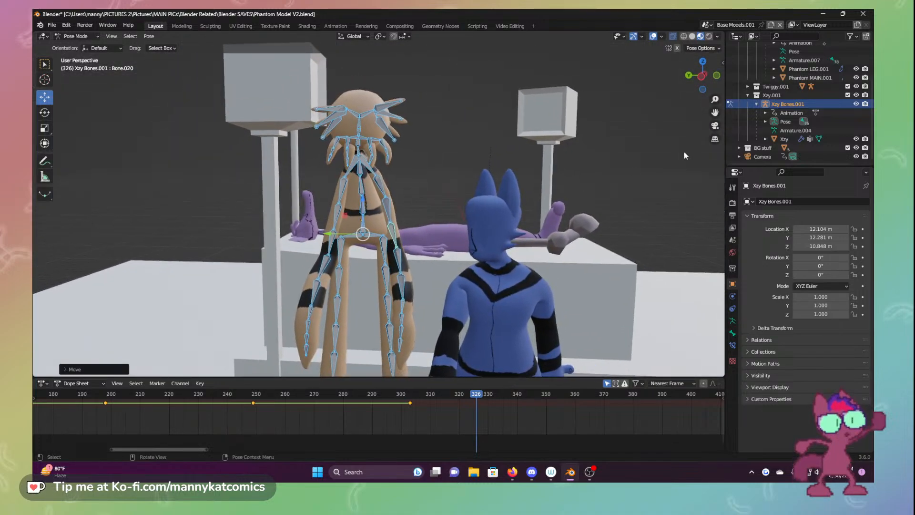
pyautogui.click(702, 76)
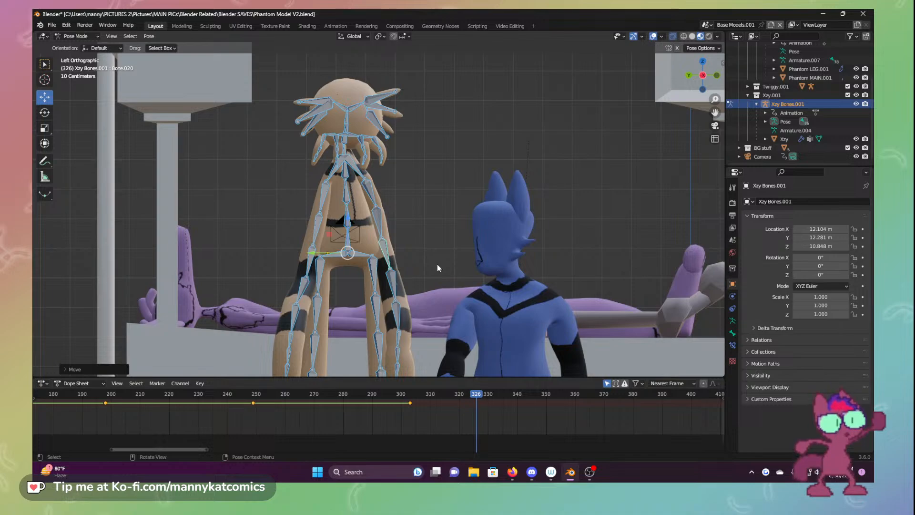
pyautogui.press('i')
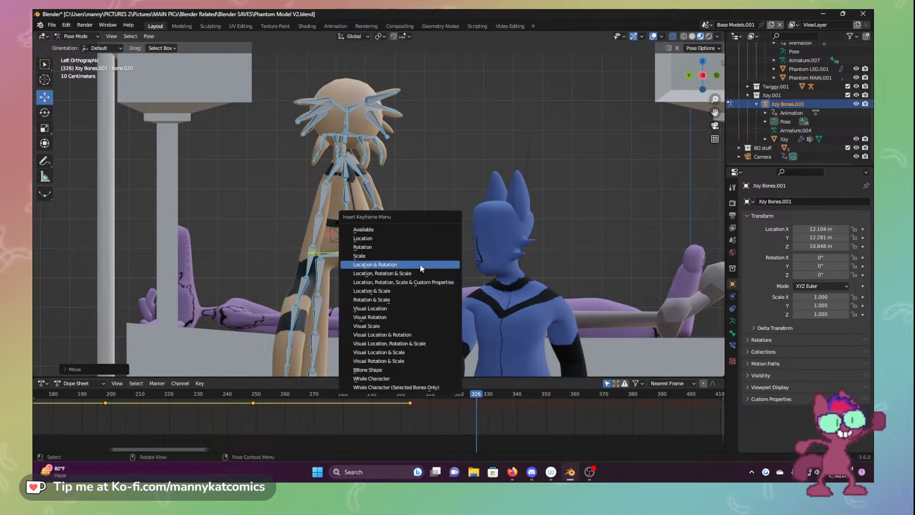
pyautogui.click(419, 265)
# Scrub between frames 271 and 328 and examine Xzy's movement beside the blue character from several angles
pyautogui.moveTo(468, 394)
pyautogui.mouseDown()
pyautogui.moveTo(406, 389)
pyautogui.moveTo(483, 392)
pyautogui.moveTo(364, 394)
pyautogui.moveTo(492, 395)
pyautogui.moveTo(477, 399)
pyautogui.mouseUp()
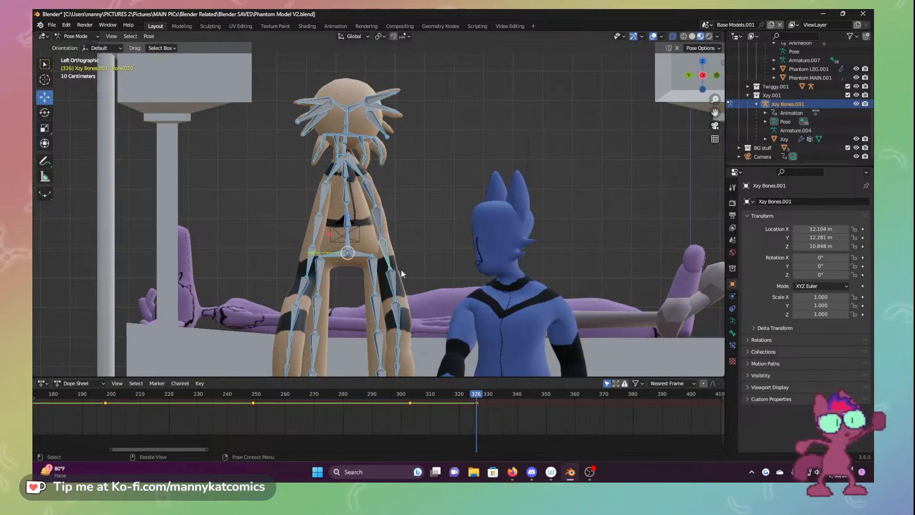
pyautogui.moveTo(457, 353); pyautogui.dragTo(373, 274, button='middle')
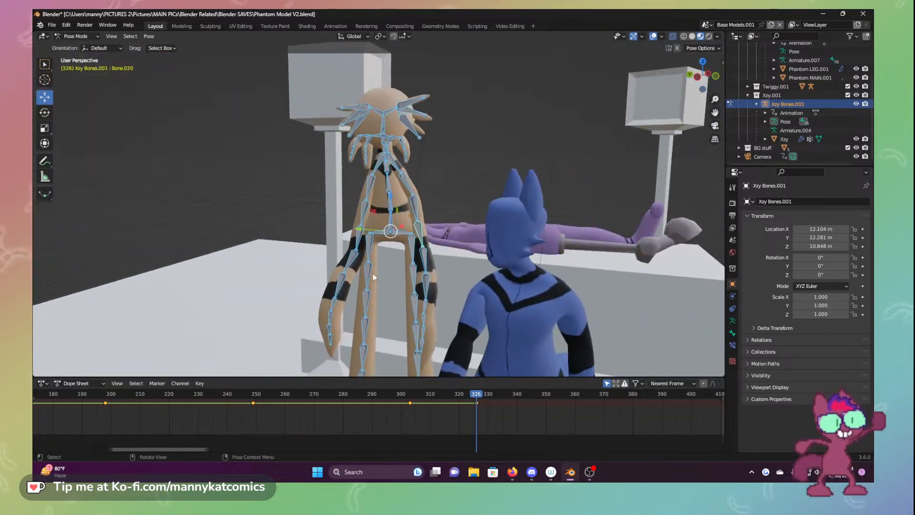
pyautogui.moveTo(425, 388); pyautogui.dragTo(317, 382)
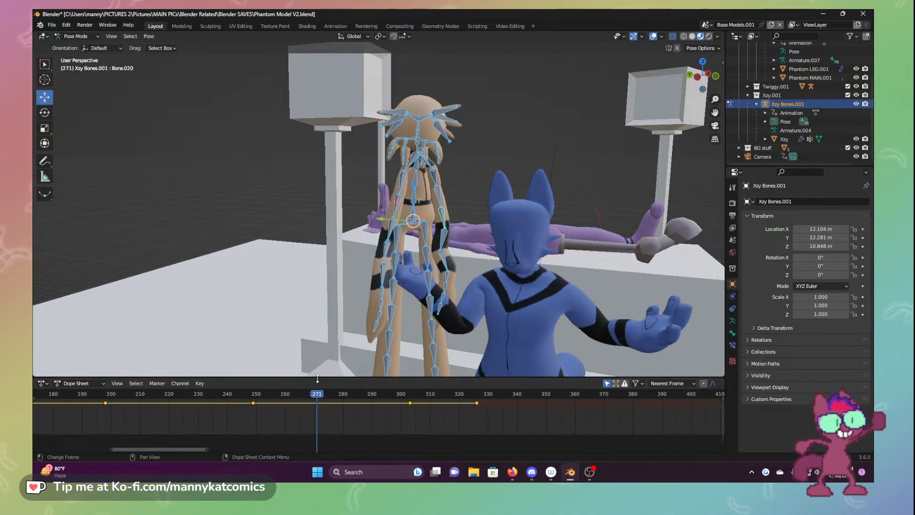
pyautogui.moveTo(348, 229); pyautogui.dragTo(345, 356, button='middle')
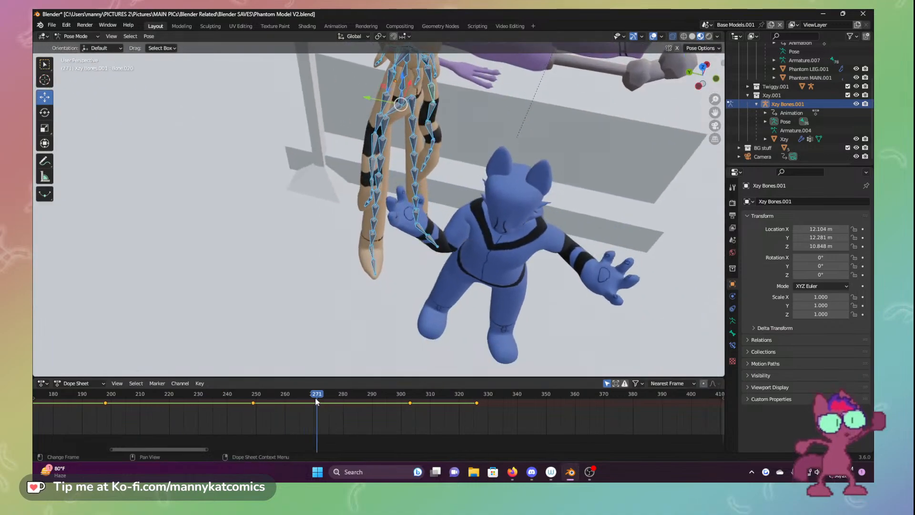
pyautogui.moveTo(316, 398); pyautogui.dragTo(482, 410)
pyautogui.moveTo(471, 290); pyautogui.dragTo(572, 172, button='middle')
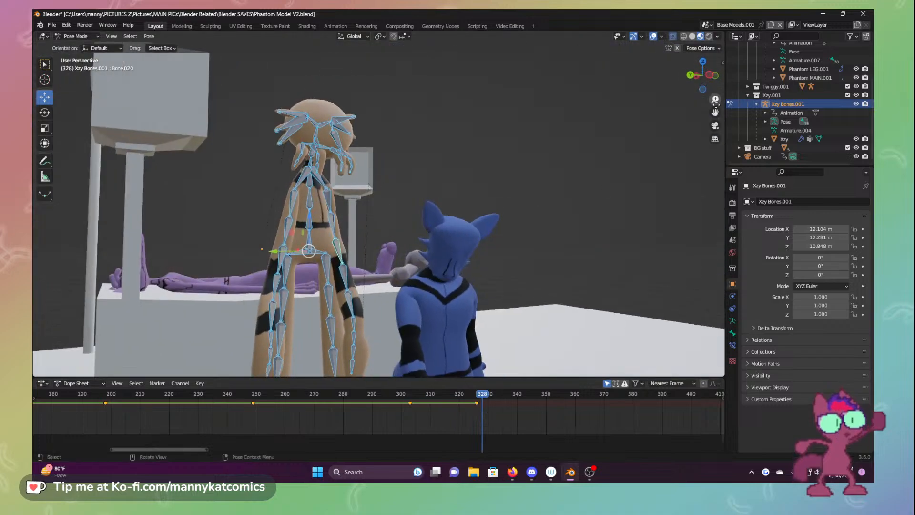
# In the camera view at frame 326, rotate Xzy's lower torso bone just above the hips to tilt the upper body
pyautogui.click(715, 126)
pyautogui.moveTo(474, 399); pyautogui.dragTo(489, 414)
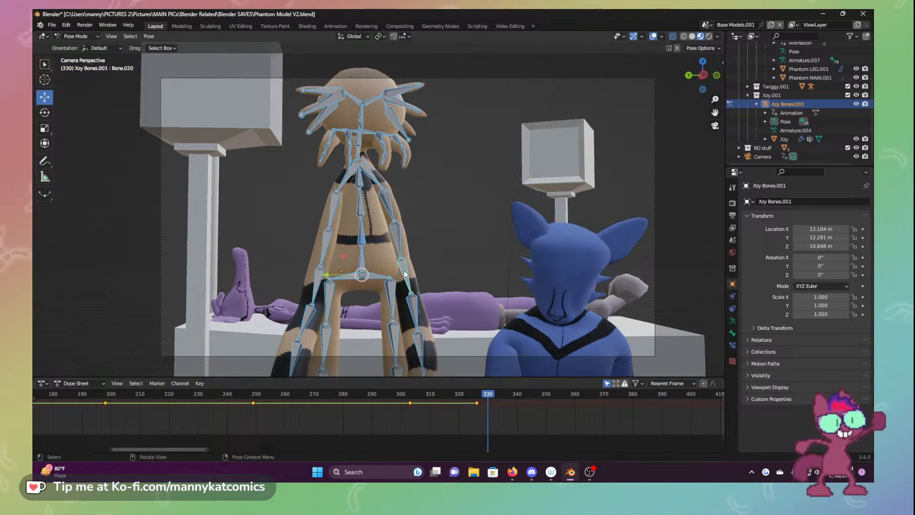
pyautogui.click(479, 399)
pyautogui.click(476, 394)
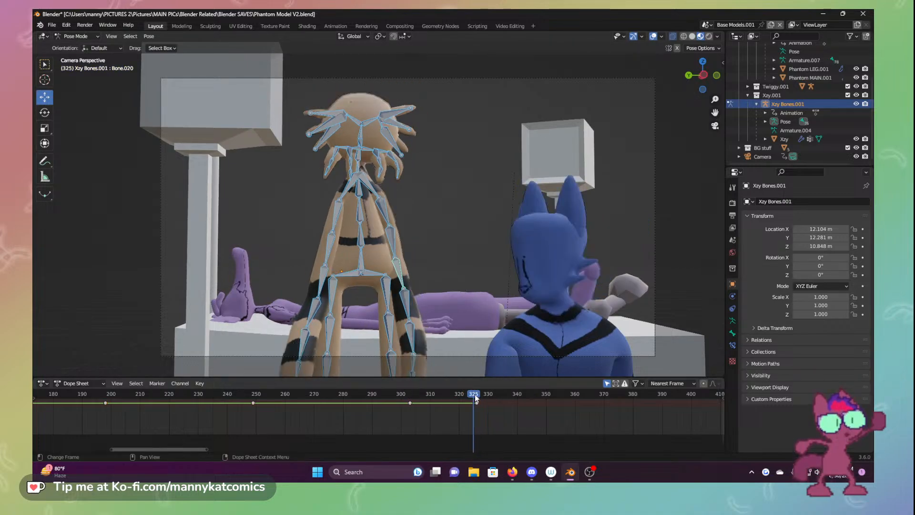
pyautogui.click(361, 259)
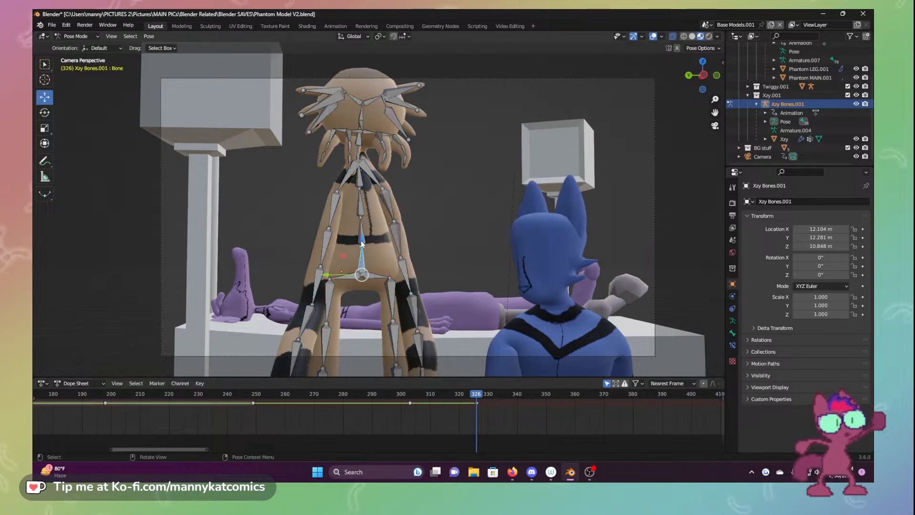
pyautogui.click(360, 239)
pyautogui.click(44, 113)
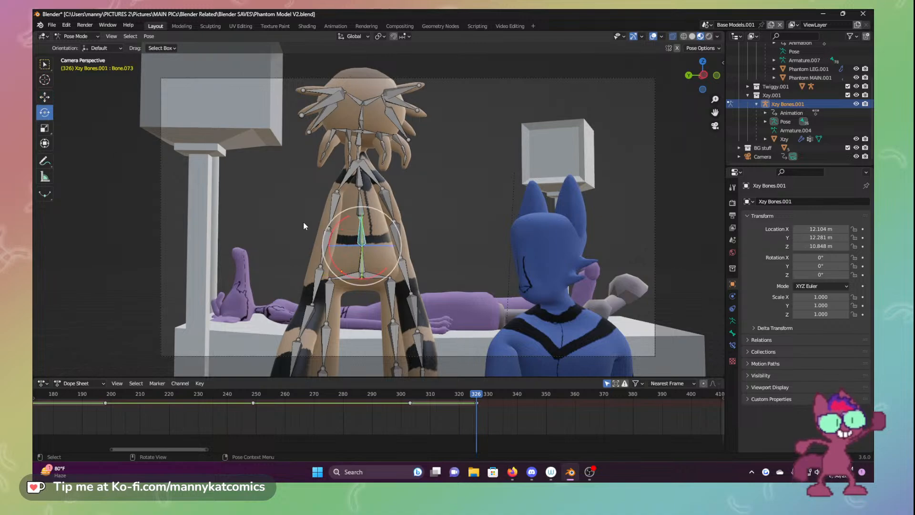
pyautogui.moveTo(374, 232); pyautogui.dragTo(396, 321)
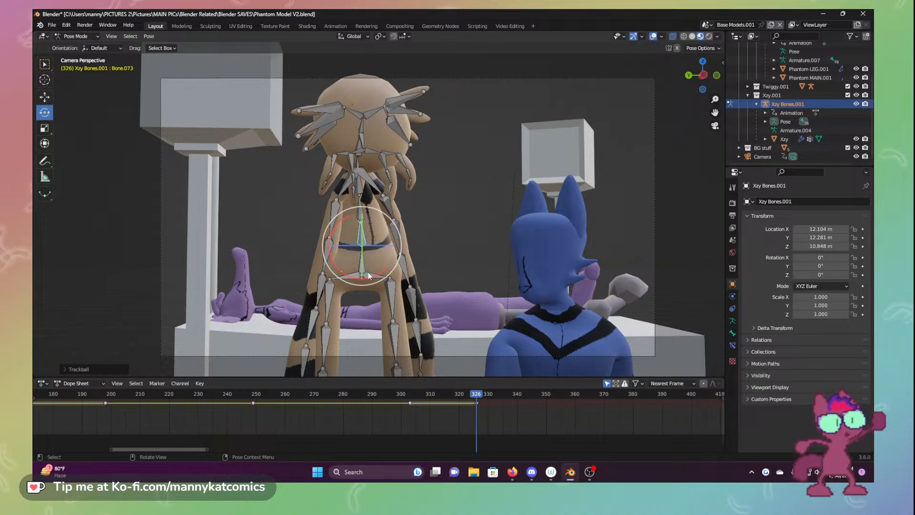
# Rotate the thigh and lower-leg bones of Xzy's leg nearest the blue character to bend it at frame 326
pyautogui.click(395, 302)
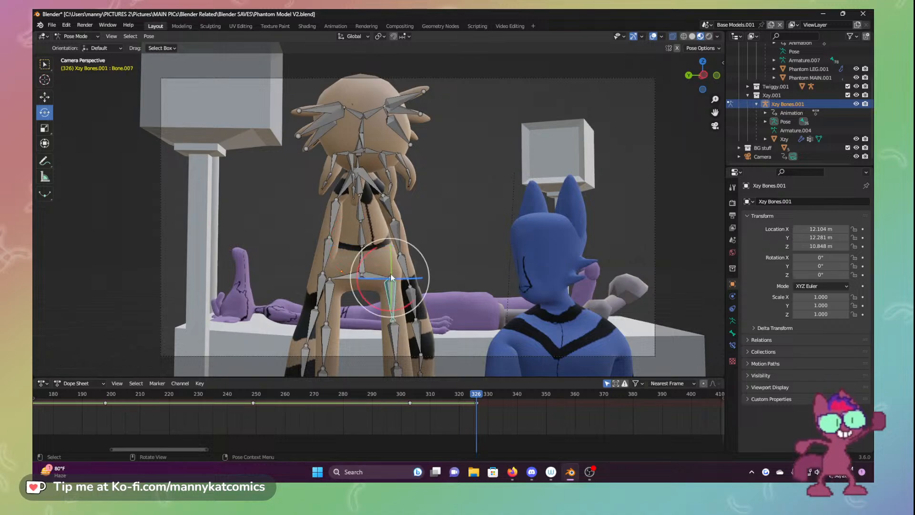
pyautogui.moveTo(362, 258); pyautogui.dragTo(356, 263)
pyautogui.click(406, 333)
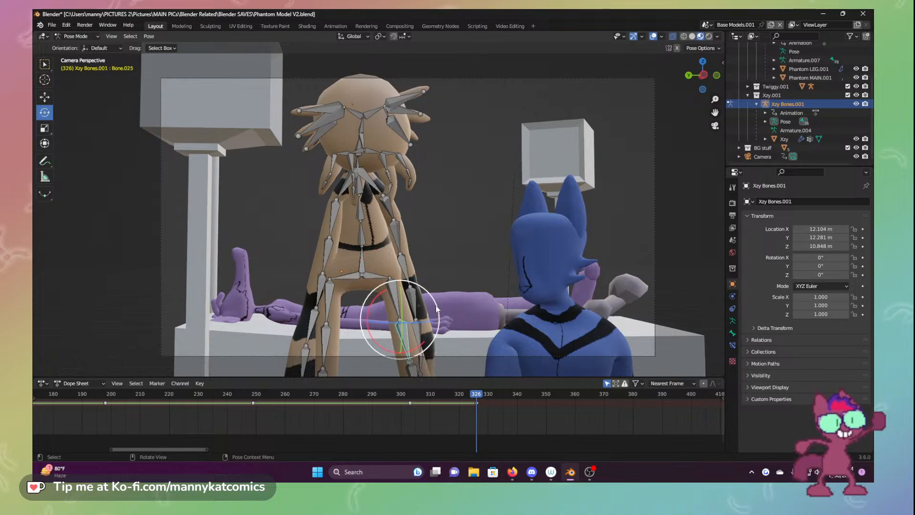
pyautogui.moveTo(437, 311); pyautogui.dragTo(437, 318)
pyautogui.click(393, 297)
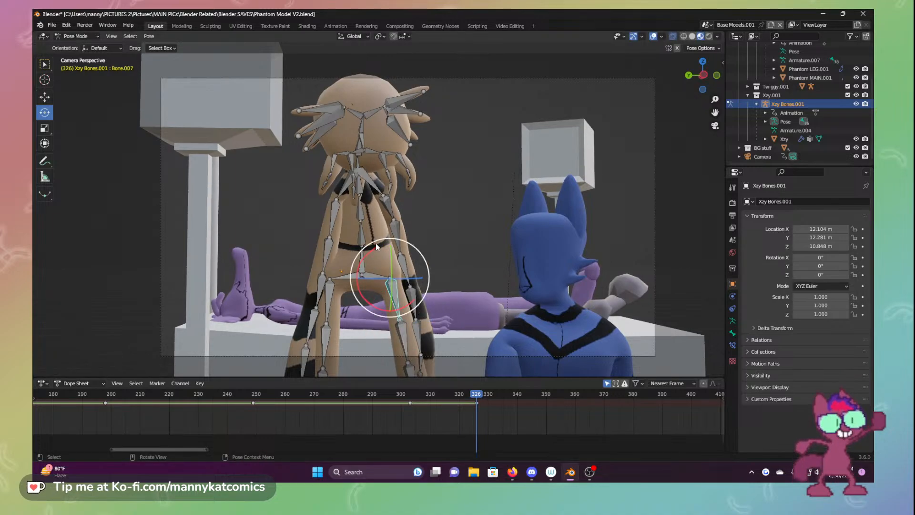
pyautogui.moveTo(376, 243); pyautogui.dragTo(443, 314)
pyautogui.click(412, 324)
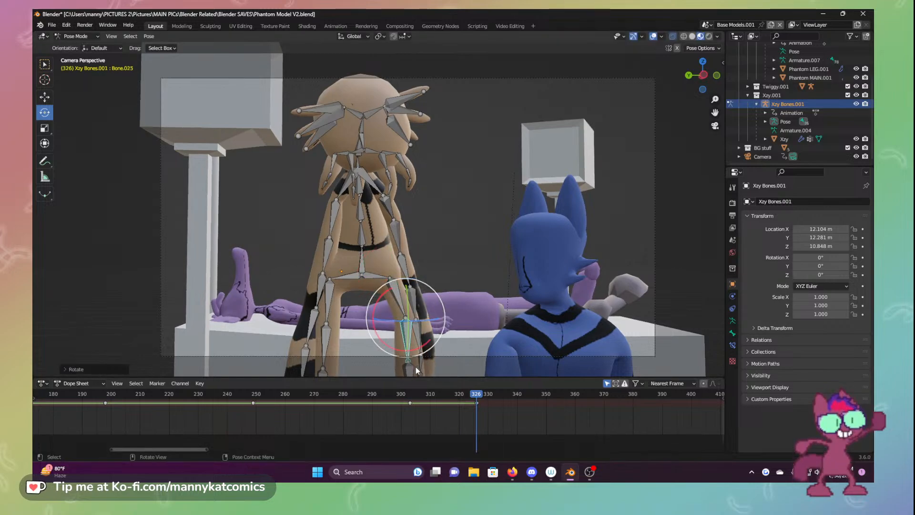
pyautogui.click(408, 370)
# Rotate the thigh and lower-leg bones of Xzy's other leg, farthest from the blue character, to match the bent stance
pyautogui.click(330, 298)
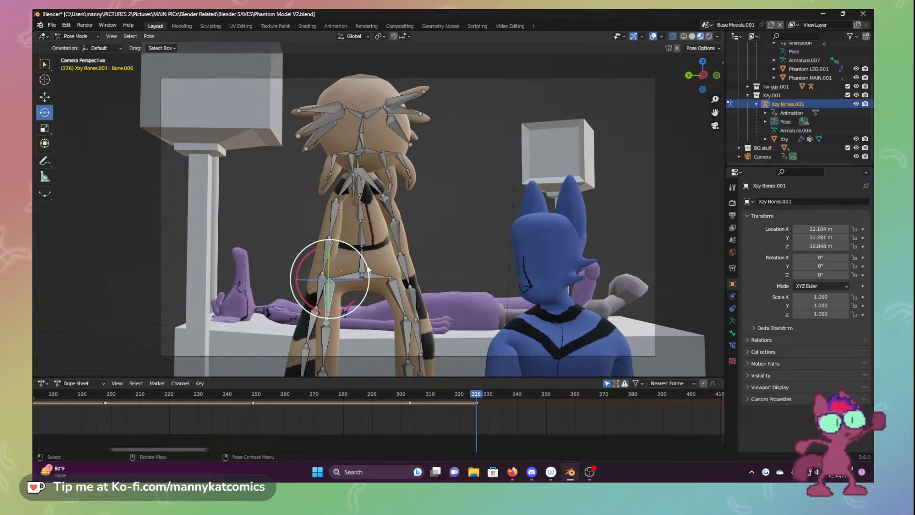
pyautogui.moveTo(367, 265); pyautogui.dragTo(370, 277)
pyautogui.click(317, 322)
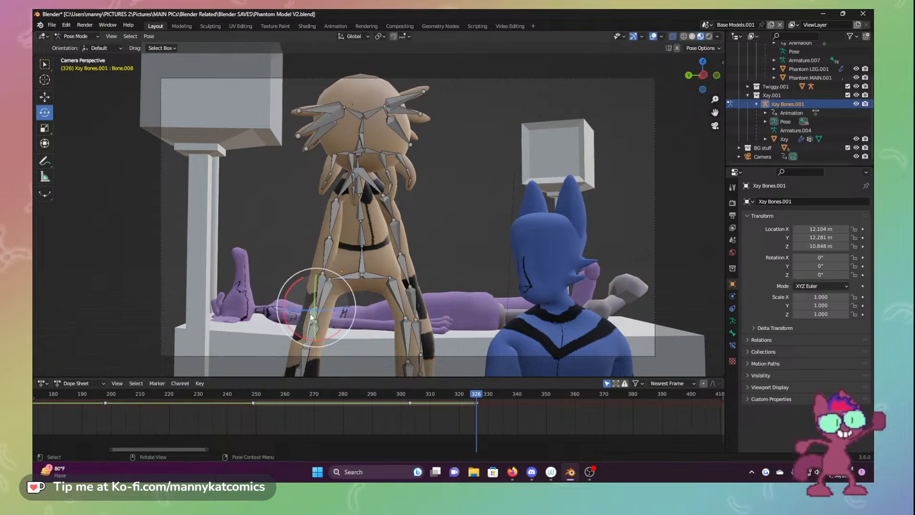
pyautogui.moveTo(285, 299); pyautogui.dragTo(286, 300)
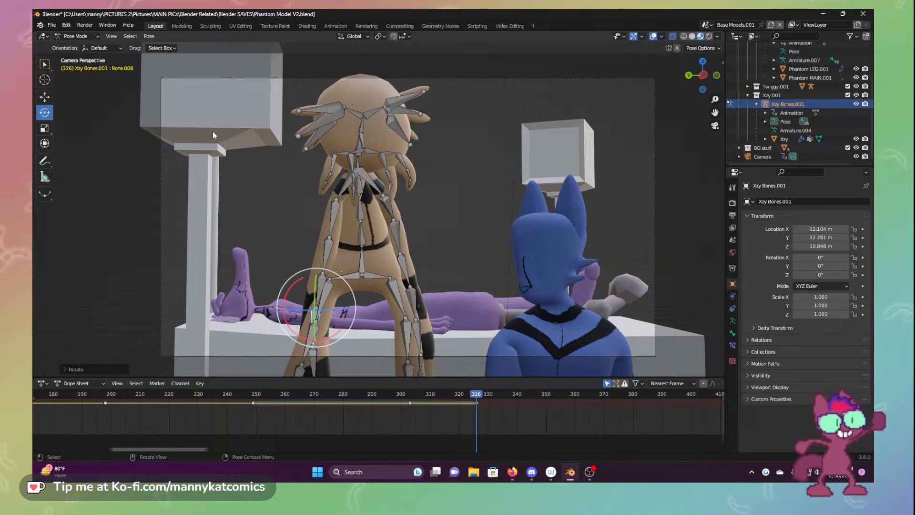
# Select all of Xzy's bones, lower the whole body slightly at frame 326, and save the file
pyautogui.press('a')
pyautogui.click(44, 97)
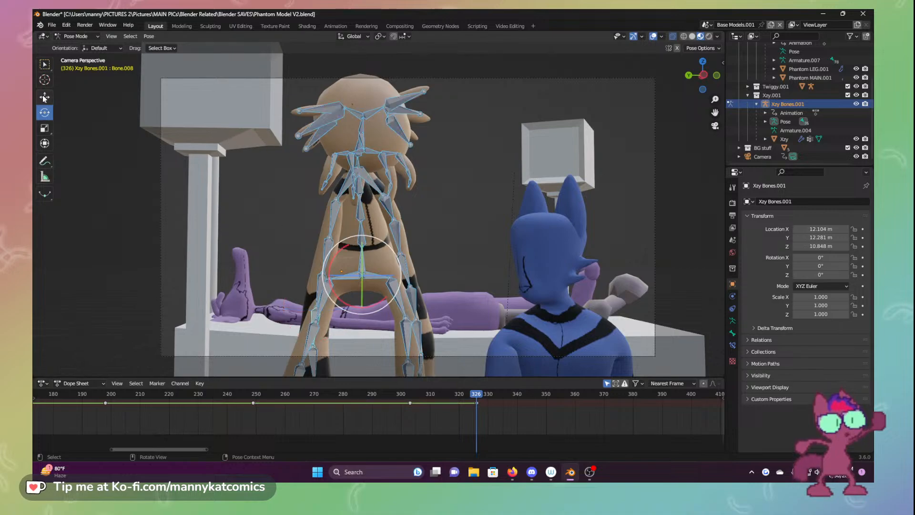
pyautogui.moveTo(360, 243); pyautogui.dragTo(363, 257)
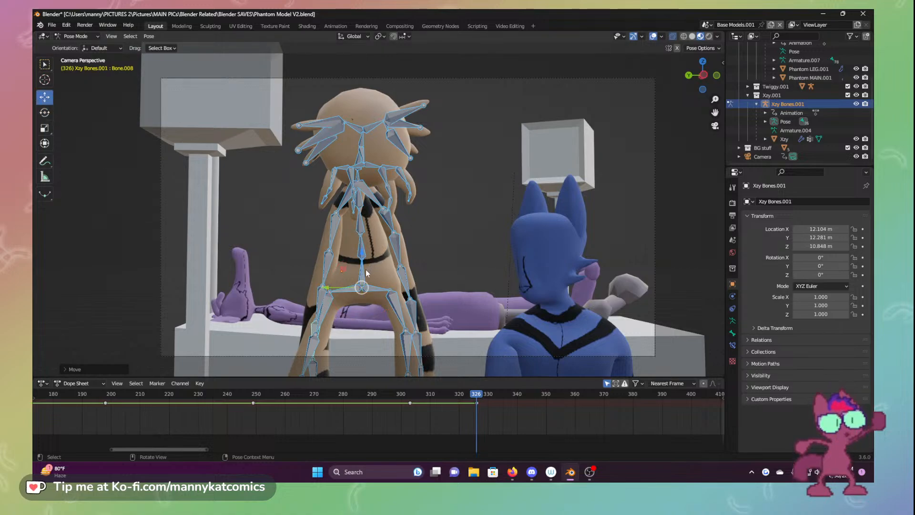
pyautogui.moveTo(323, 288); pyautogui.dragTo(404, 337)
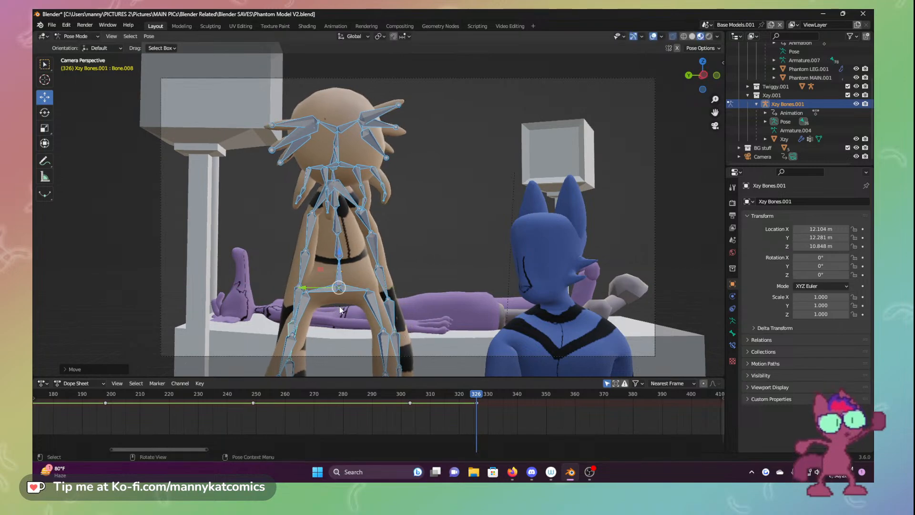
pyautogui.moveTo(299, 288); pyautogui.dragTo(324, 288)
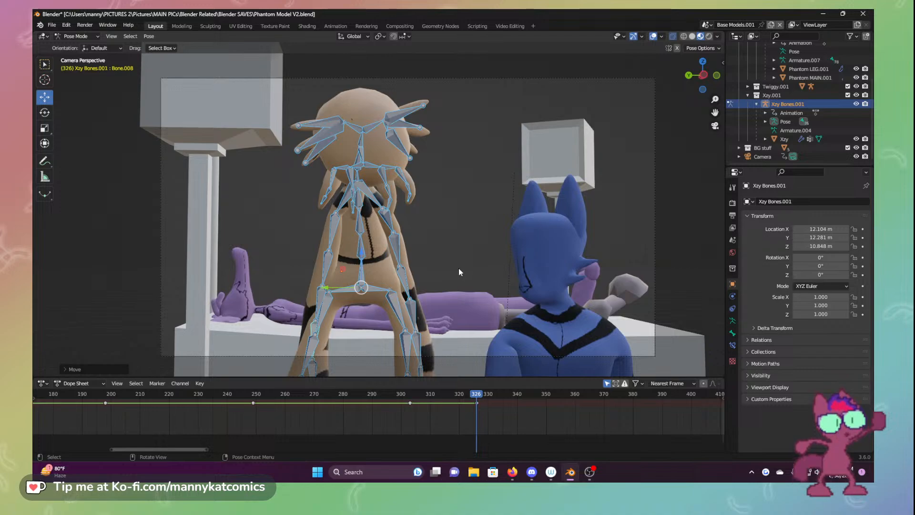
pyautogui.hotkey('ctrl', 's')
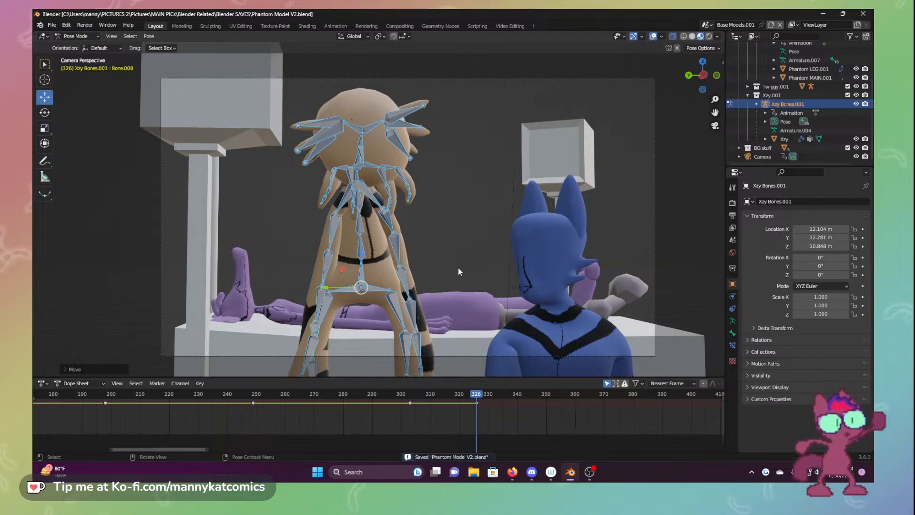
# Insert a keyframe on all of Xzy's bones at frame 326, and scrub the timeline up to frame 341 to check the movement
pyautogui.press('i')
pyautogui.click(396, 229)
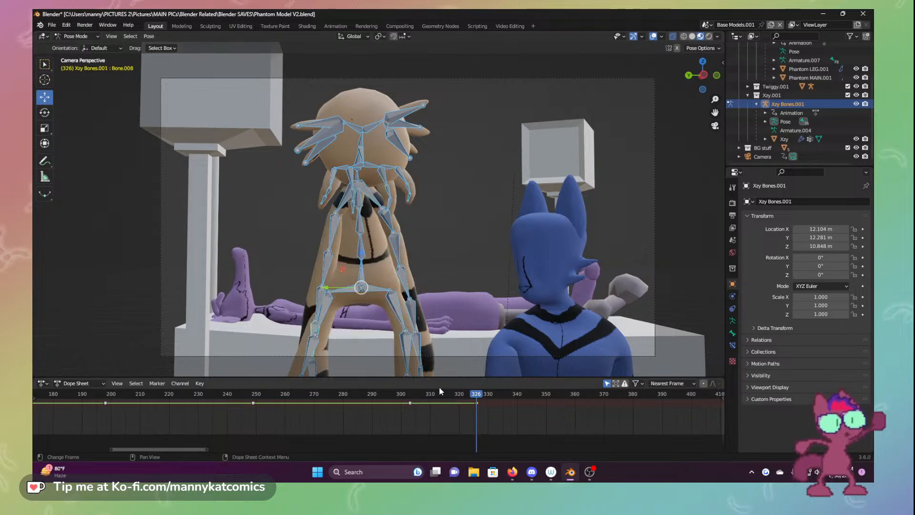
pyautogui.moveTo(439, 388); pyautogui.dragTo(414, 387)
pyautogui.moveTo(441, 387); pyautogui.dragTo(519, 387)
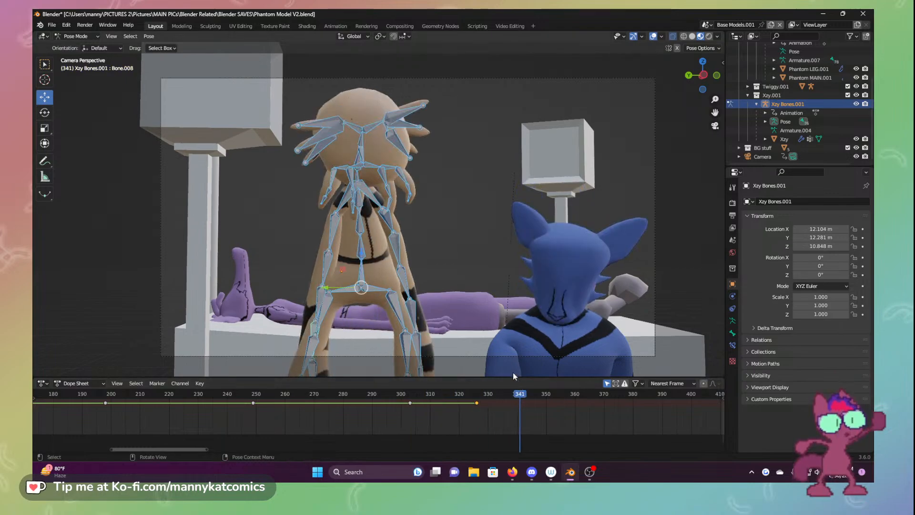
# Switch to File Explorer and open the image Main Crew reference (2) from Phantom Story's References and Concepts folder
pyautogui.click(473, 473)
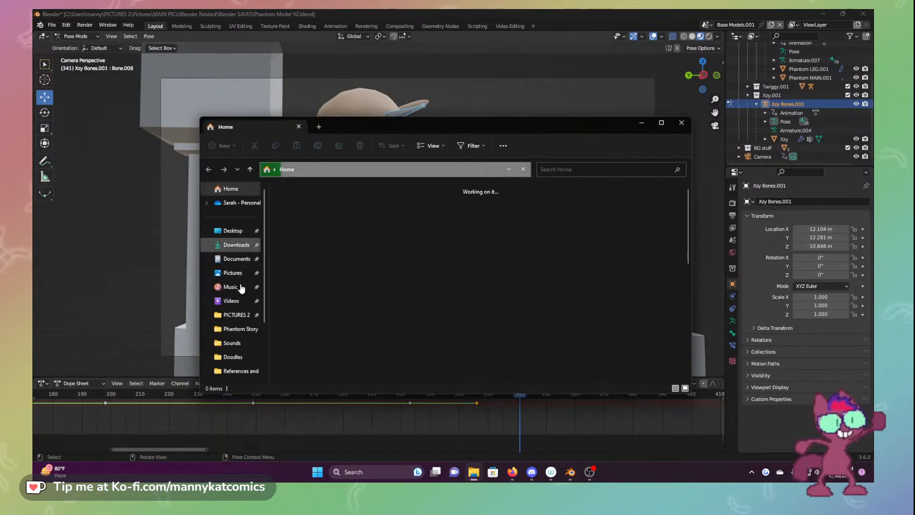
pyautogui.click(233, 272)
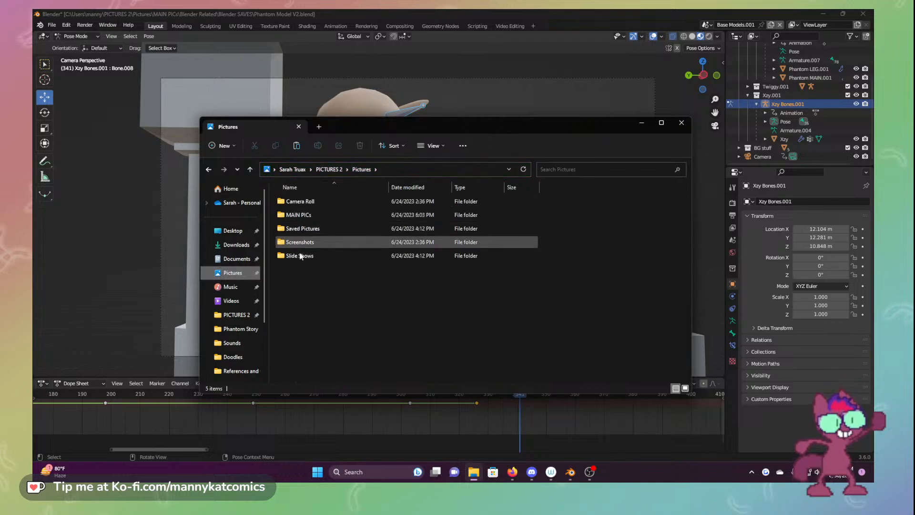
pyautogui.doubleClick(300, 215)
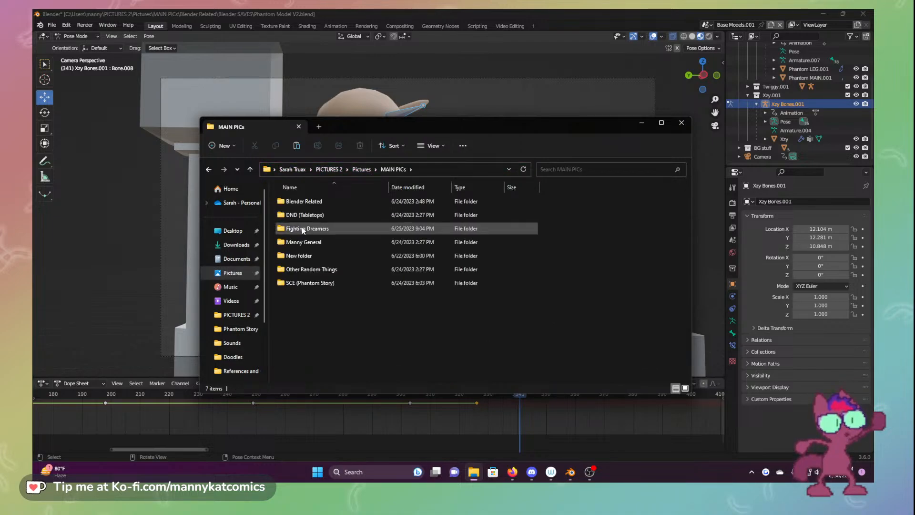
pyautogui.doubleClick(305, 284)
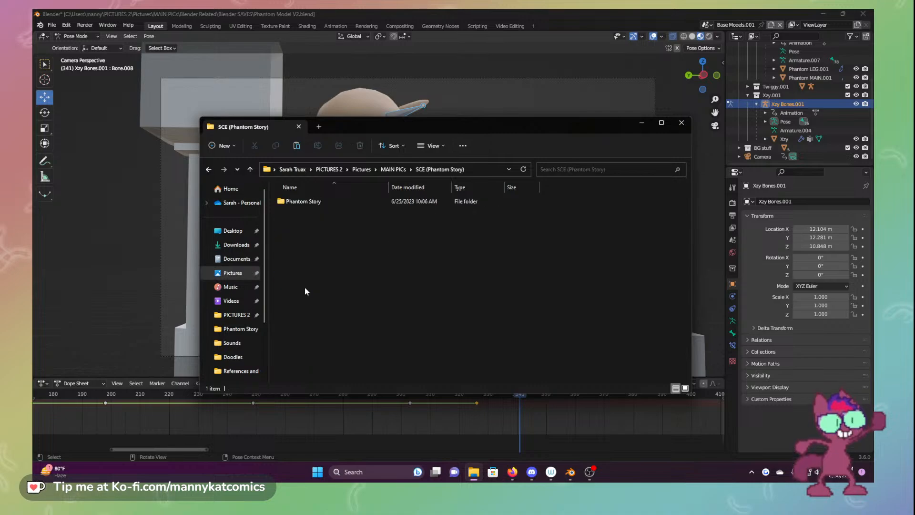
pyautogui.doubleClick(304, 203)
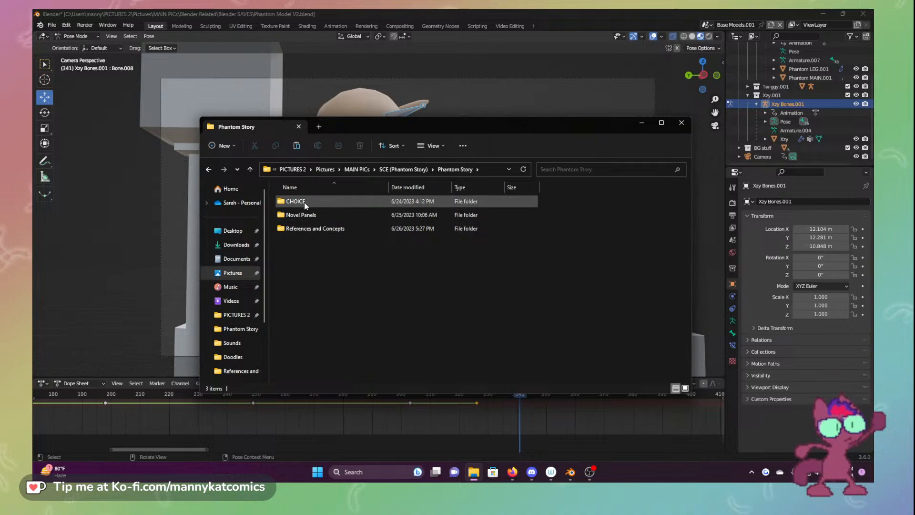
pyautogui.doubleClick(305, 229)
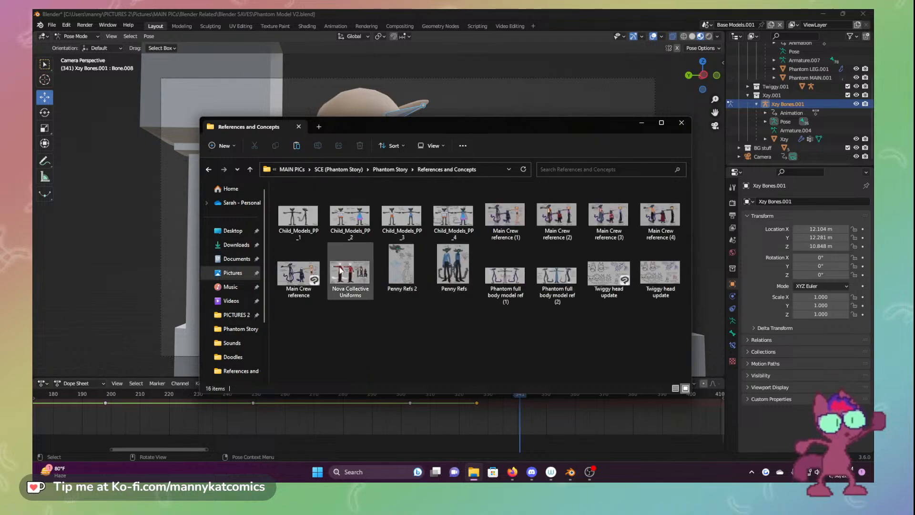
pyautogui.click(306, 279)
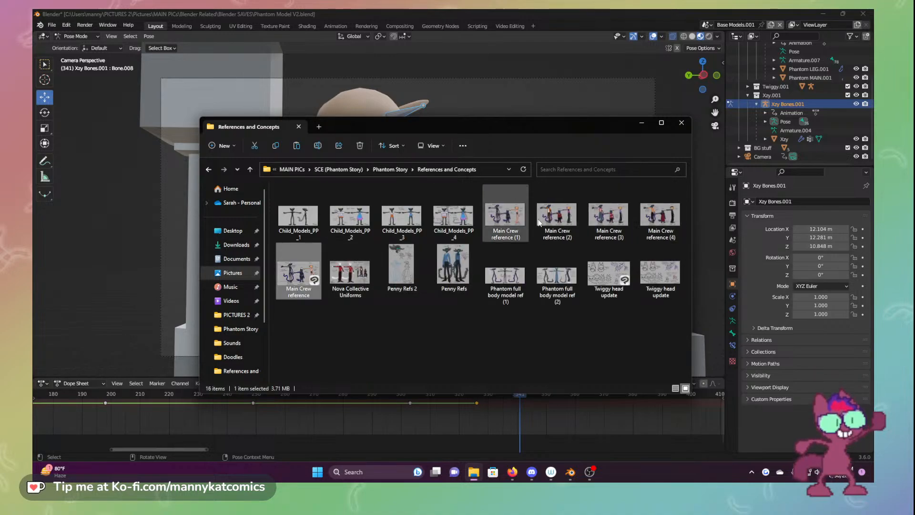
pyautogui.click(556, 219)
pyautogui.doubleClick(554, 219)
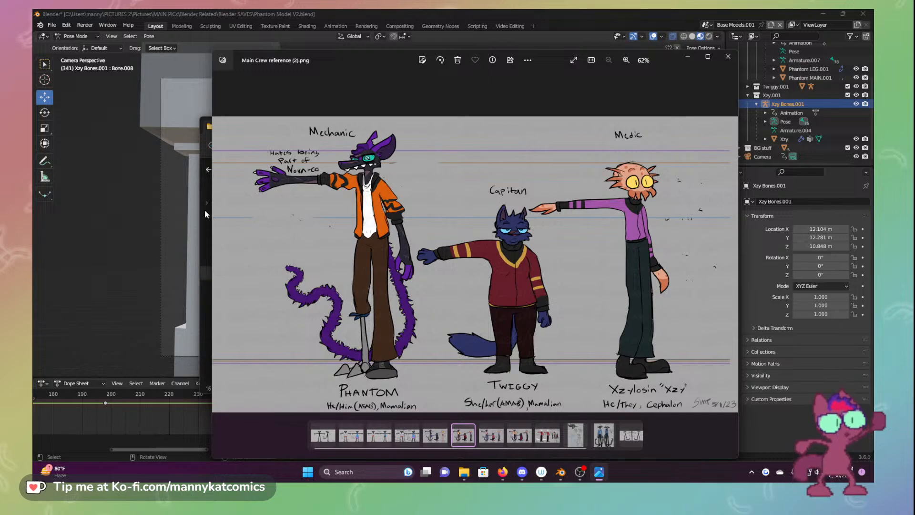
# View the Twiggy head update image, and close both reference images and the file browser to return to Blender
pyautogui.click(200, 241)
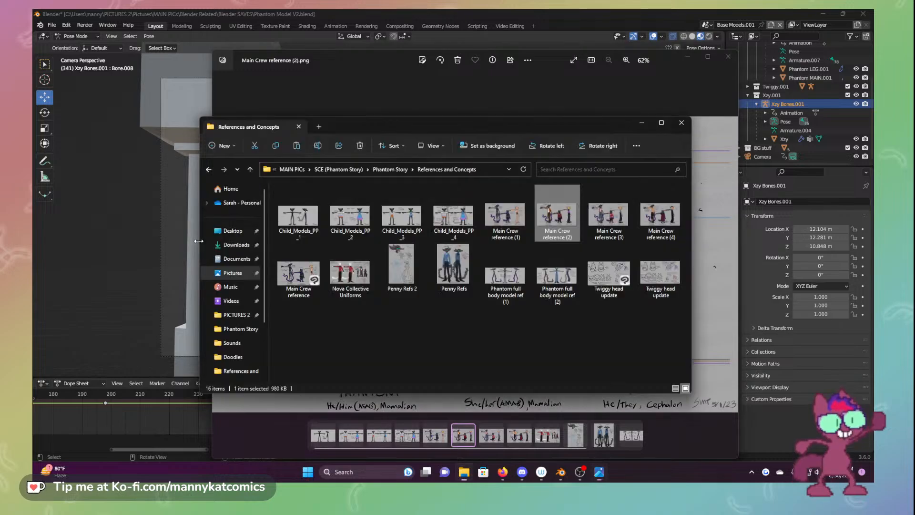
pyautogui.doubleClick(642, 274)
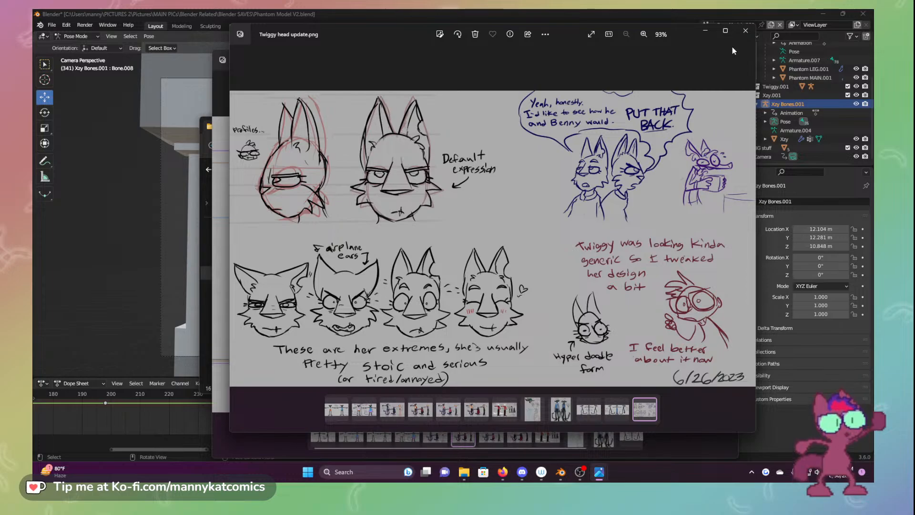
pyautogui.click(746, 31)
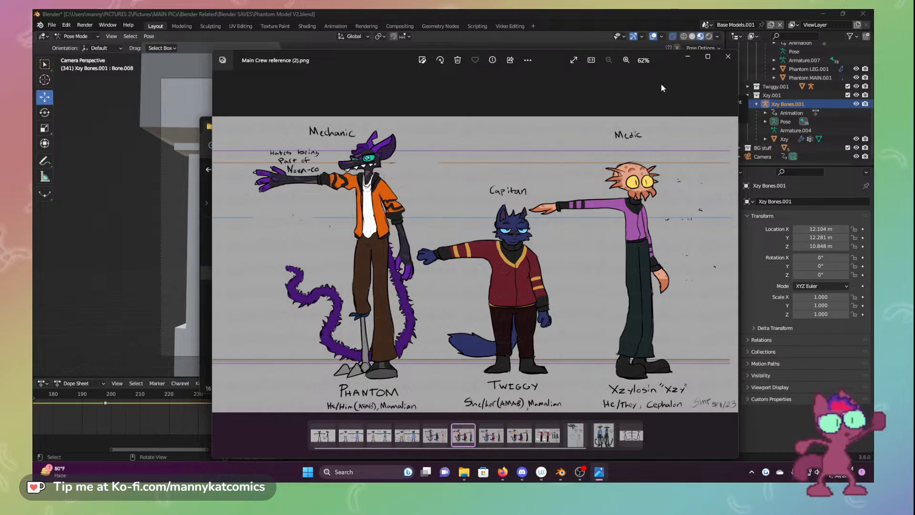
pyautogui.click(728, 56)
pyautogui.click(681, 122)
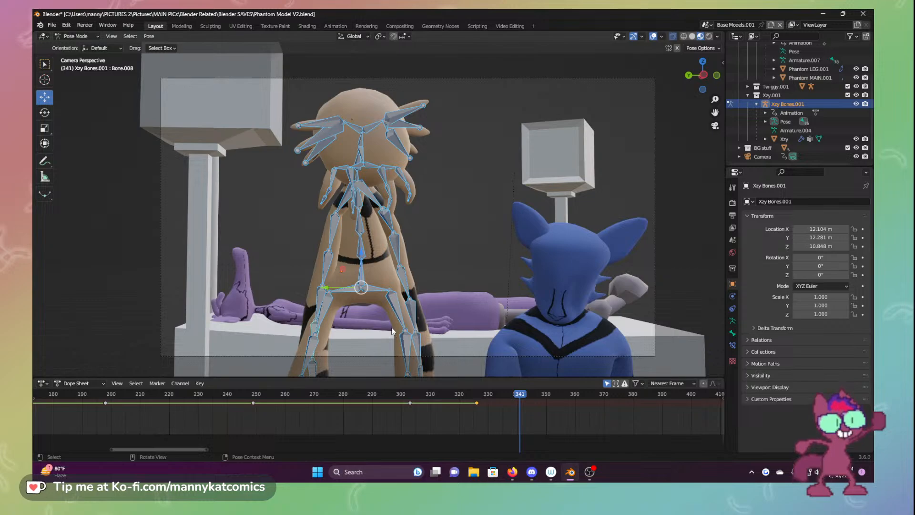
# Save the file and move the playhead to frame 379 for Xzy's next pose
pyautogui.hotkey('ctrl', 's')
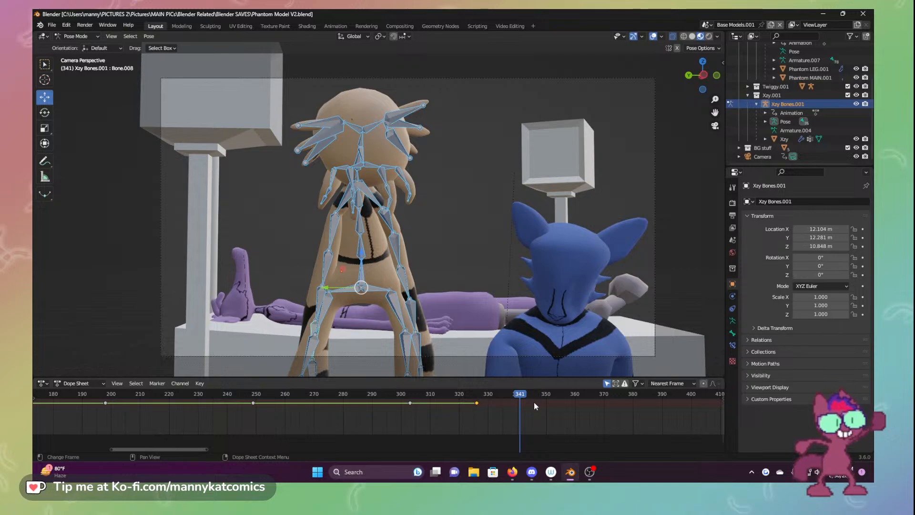
pyautogui.click(505, 406)
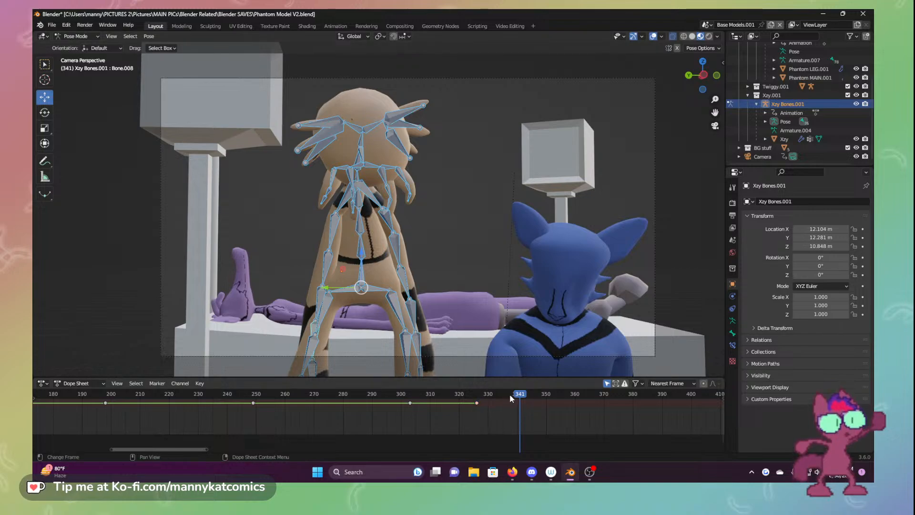
pyautogui.moveTo(510, 393); pyautogui.dragTo(630, 406)
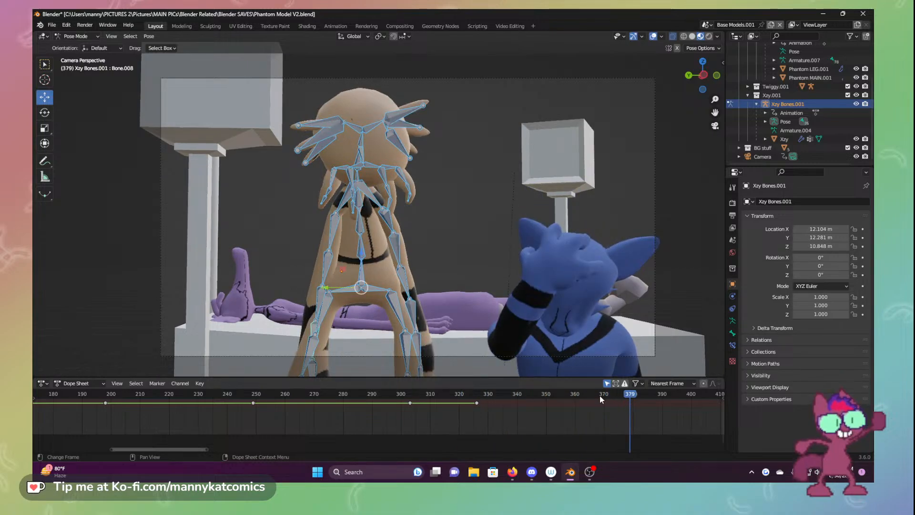
# Rotate the upper bones of Xzy's arm beside the blue character outward so the arm swings toward him at frame 379
pyautogui.click(386, 220)
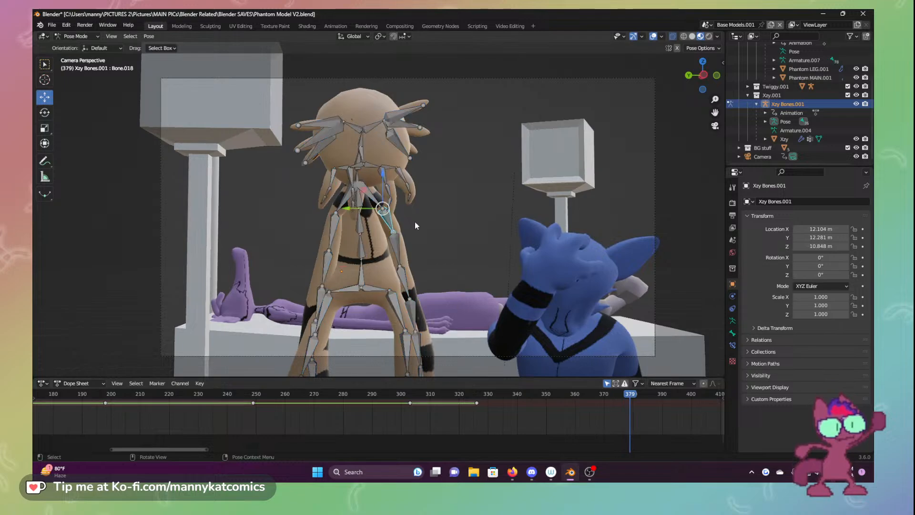
pyautogui.click(47, 116)
pyautogui.moveTo(410, 218); pyautogui.dragTo(404, 247)
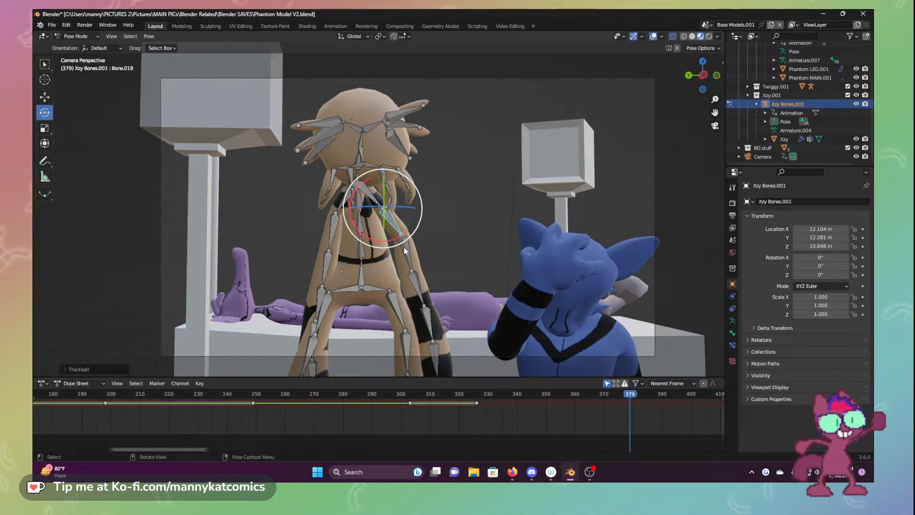
pyautogui.click(405, 247)
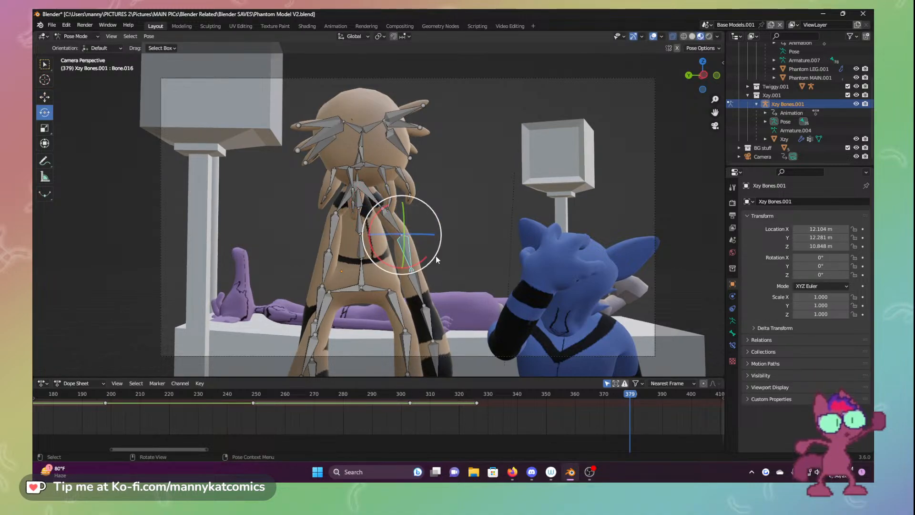
pyautogui.moveTo(436, 256); pyautogui.dragTo(443, 297)
pyautogui.click(423, 275)
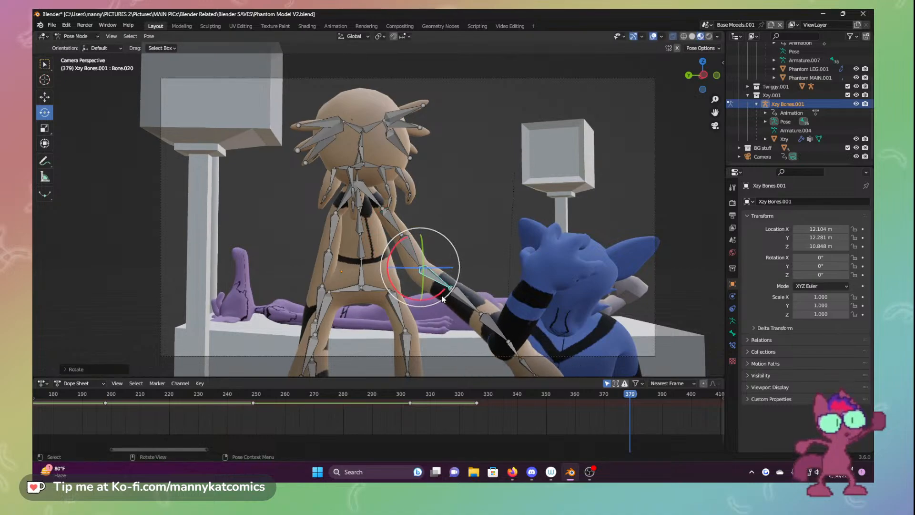
# Raise Xzy's forearm to roughly horizontal so it reaches behind the blue character, and bend the fingertip bone downward
pyautogui.click(459, 298)
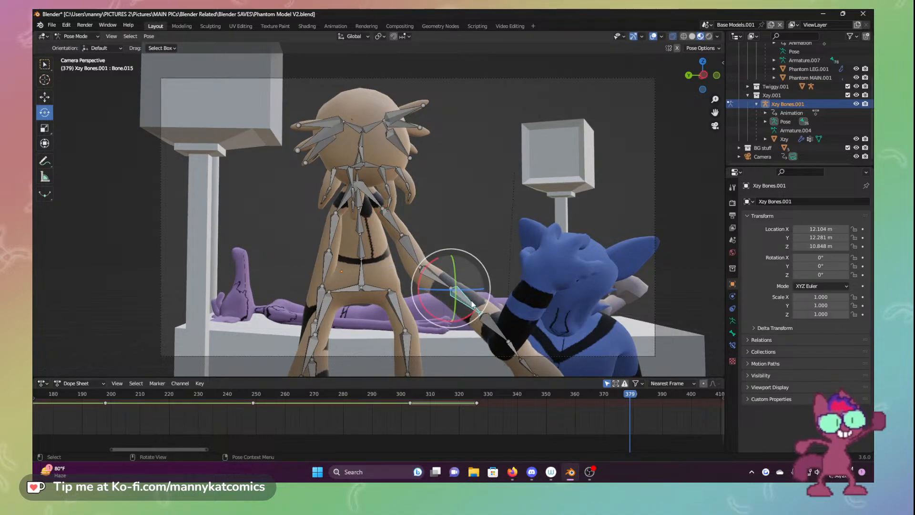
pyautogui.moveTo(472, 303)
pyautogui.mouseDown()
pyautogui.moveTo(504, 237)
pyautogui.moveTo(481, 300)
pyautogui.moveTo(448, 290)
pyautogui.moveTo(465, 288)
pyautogui.mouseUp()
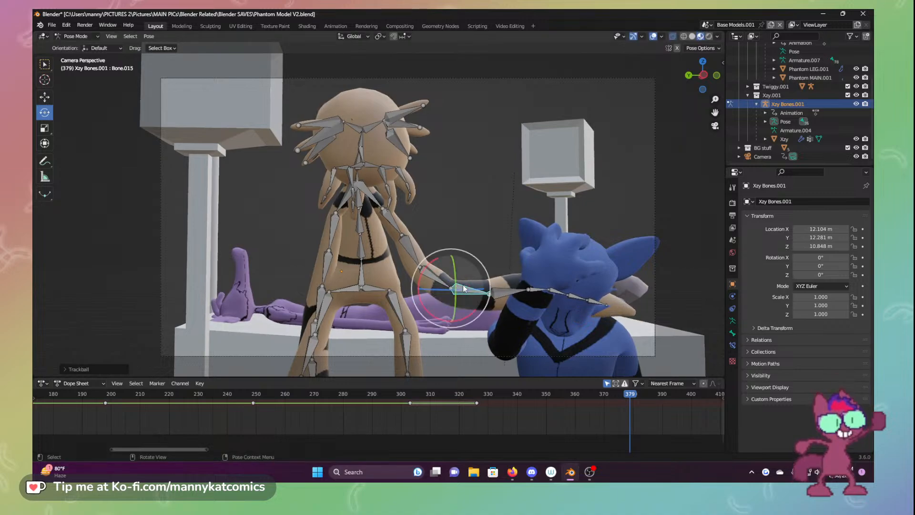
pyautogui.click(599, 302)
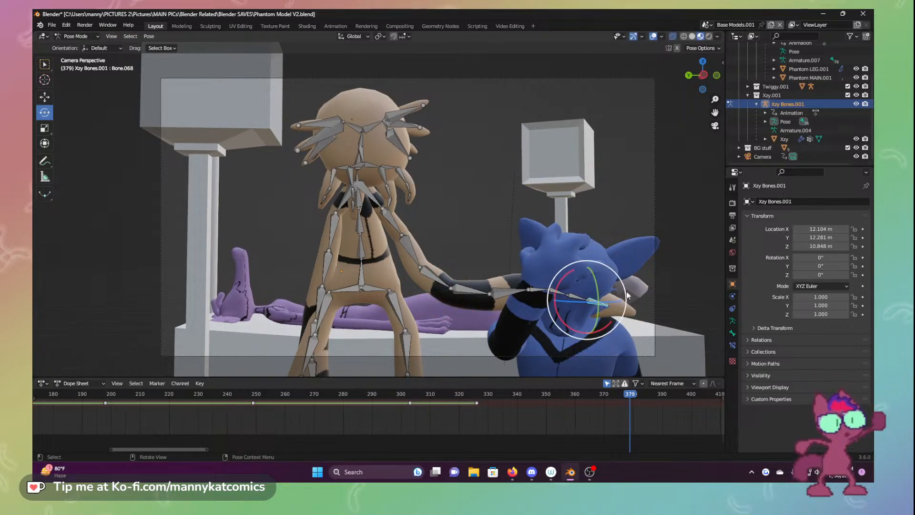
pyautogui.moveTo(627, 295); pyautogui.dragTo(625, 314)
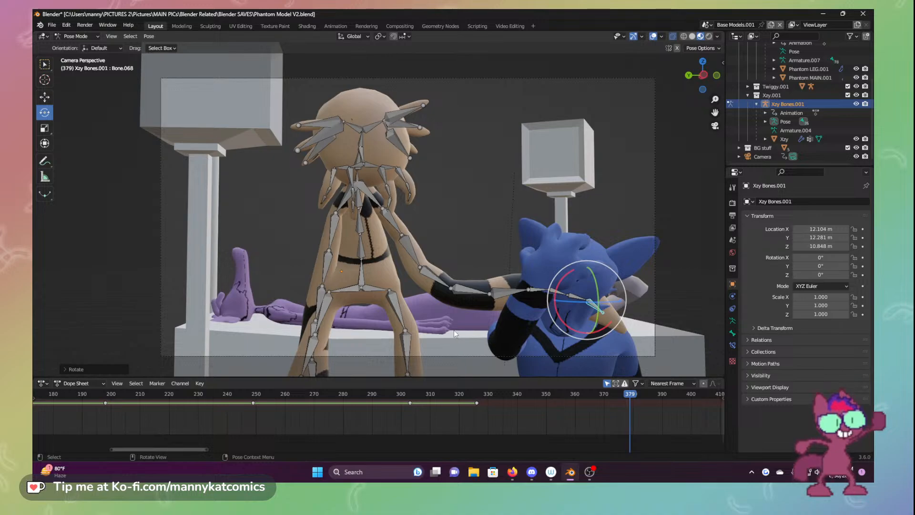
# Turn and tilt Xzy's head by rotating the neck bone, first with free trackball rotation and again in the view plane
pyautogui.click(359, 174)
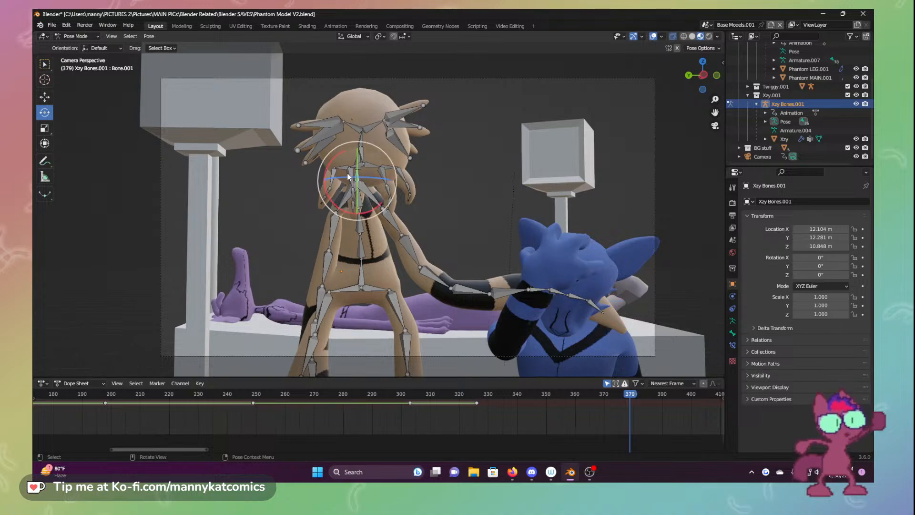
pyautogui.press('r')
pyautogui.press('r')
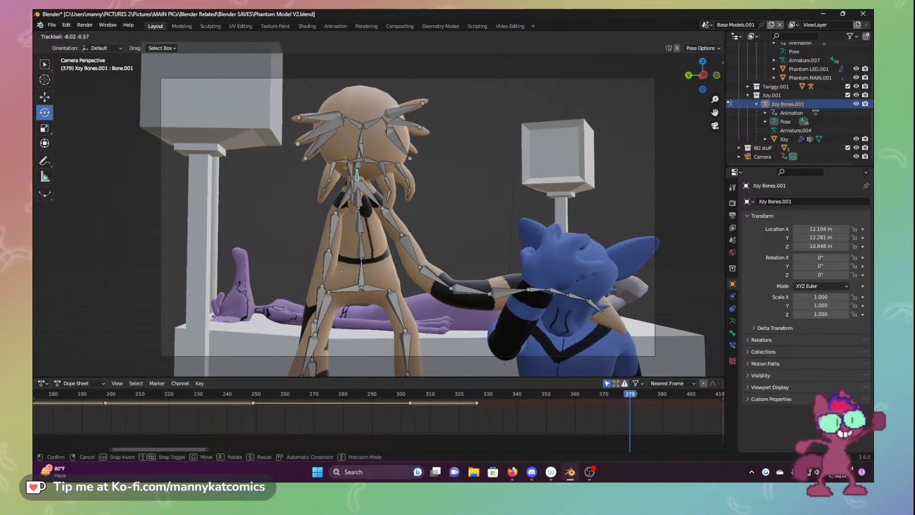
pyautogui.click(343, 165)
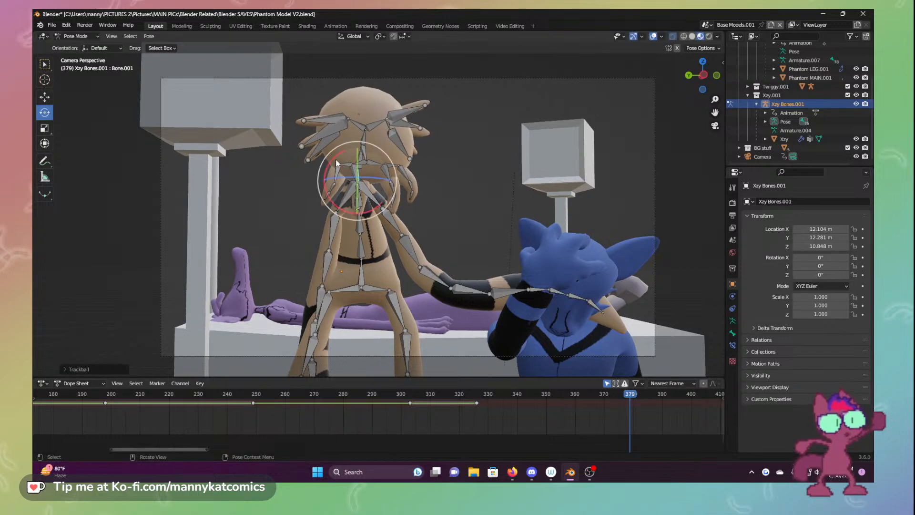
pyautogui.press('r')
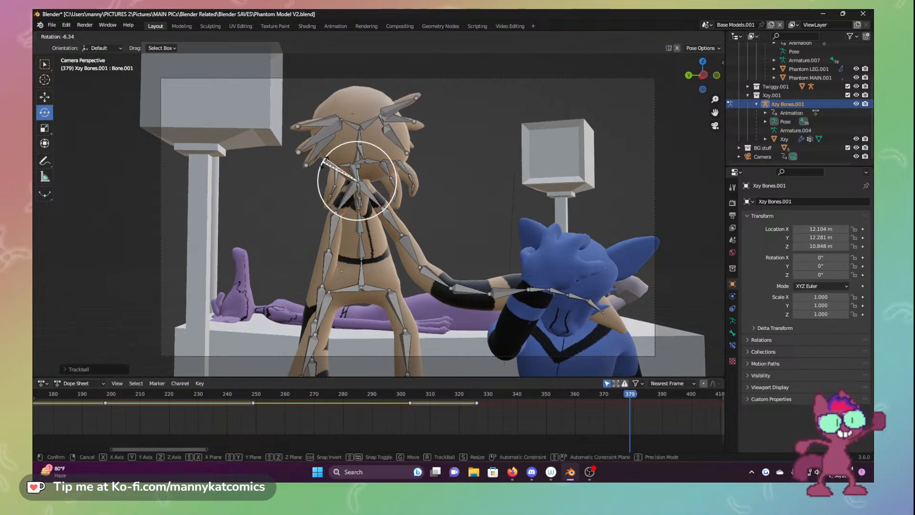
pyautogui.click(324, 161)
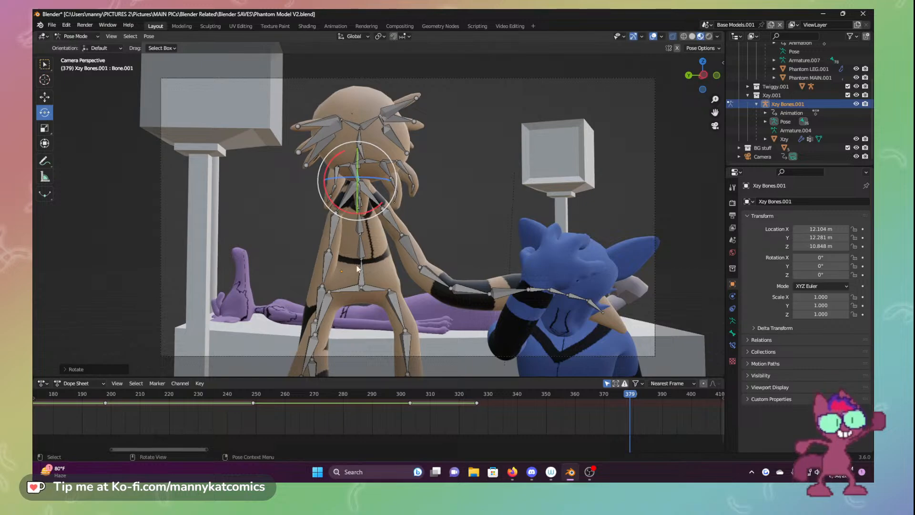
# Select all of Xzy's bones and insert a Location & Rotation keyframe at frame 379
pyautogui.click(439, 186)
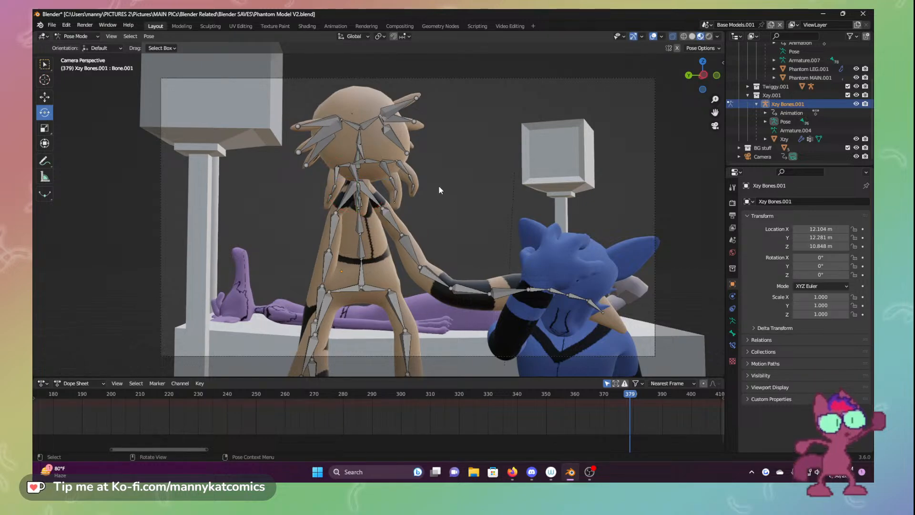
pyautogui.press('a')
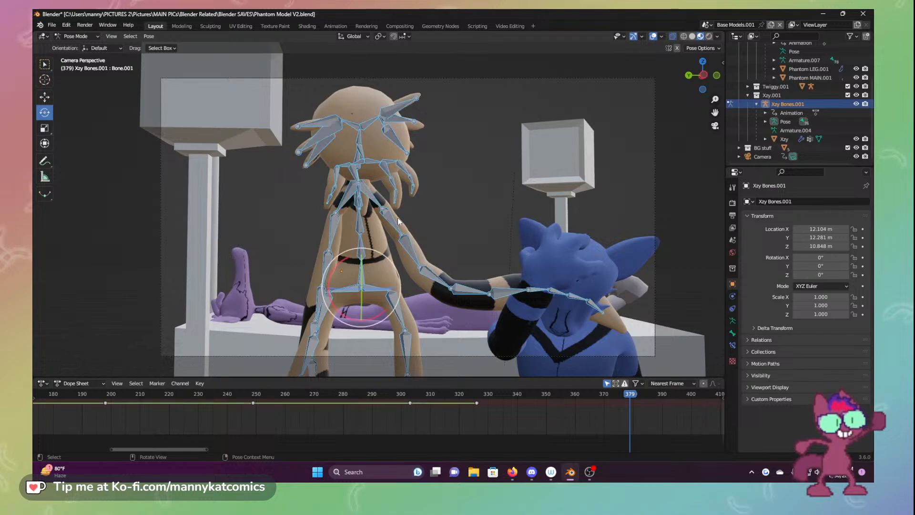
pyautogui.press('i')
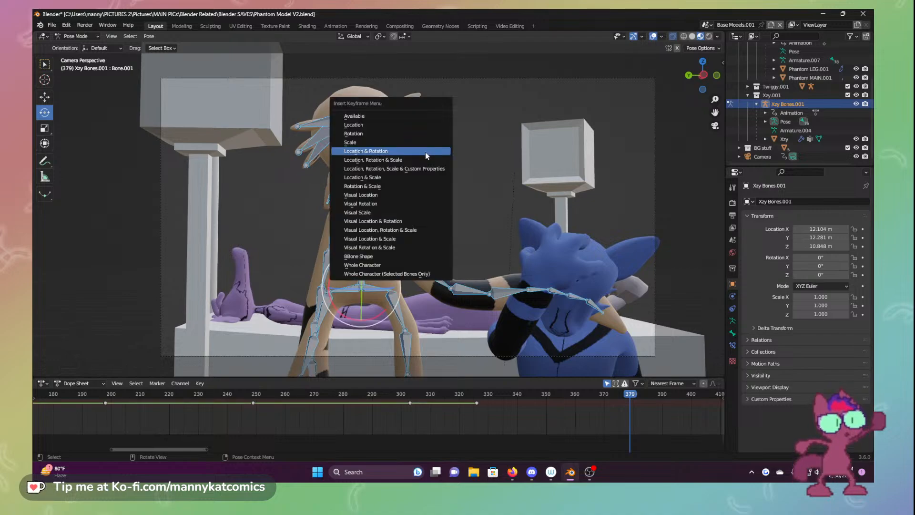
pyautogui.click(425, 153)
# Move the playhead to frame 418 and rotate Xzy's outstretched forearm bone slightly upward behind the blue character's head
pyautogui.moveTo(590, 396); pyautogui.dragTo(675, 364)
pyautogui.moveTo(200, 448); pyautogui.dragTo(265, 446)
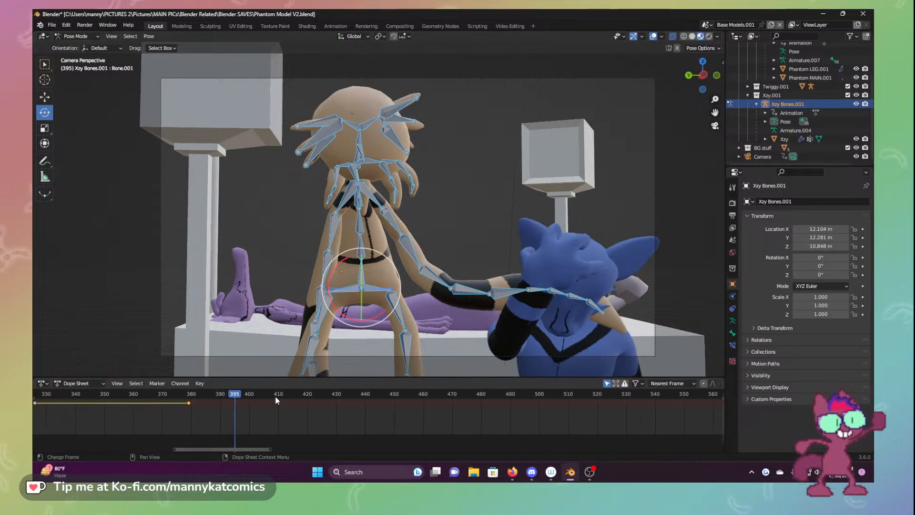
pyautogui.moveTo(276, 397); pyautogui.dragTo(301, 399)
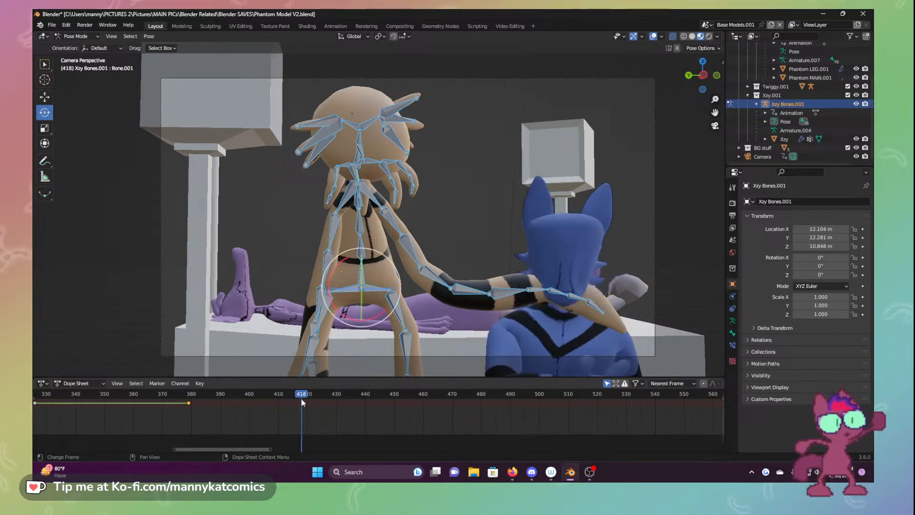
pyautogui.click(463, 297)
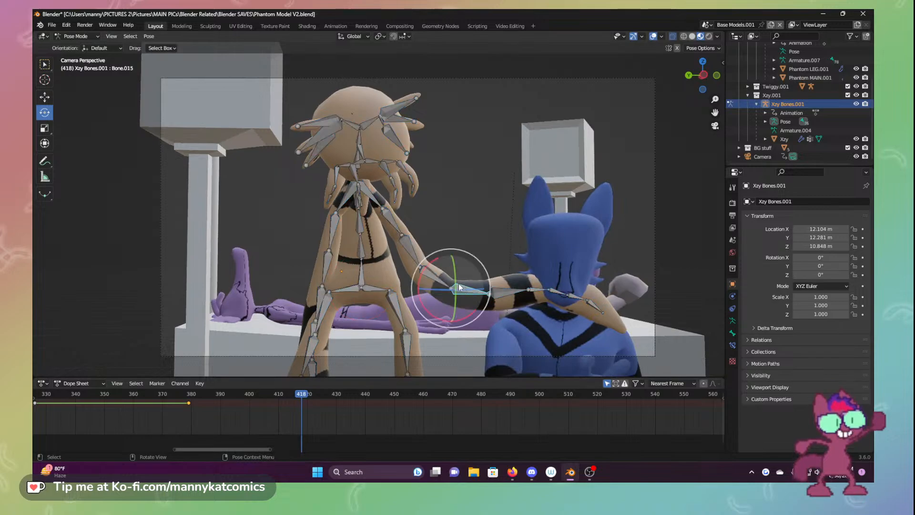
pyautogui.moveTo(490, 285); pyautogui.dragTo(490, 273)
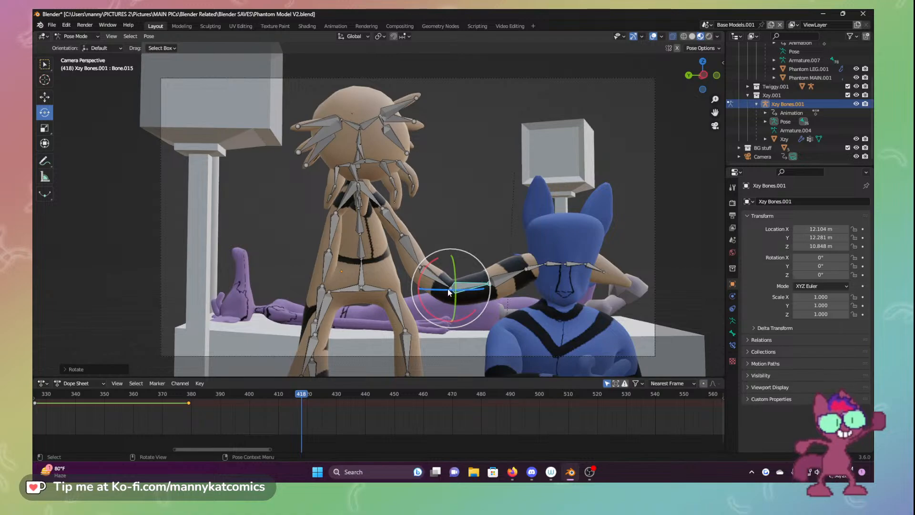
# Rotate the shoulder and arm bones of the tan character's right-hand arm so it bends upward behind the blue character's head
pyautogui.moveTo(455, 290)
pyautogui.mouseDown()
pyautogui.moveTo(422, 291)
pyautogui.moveTo(452, 281)
pyautogui.mouseUp()
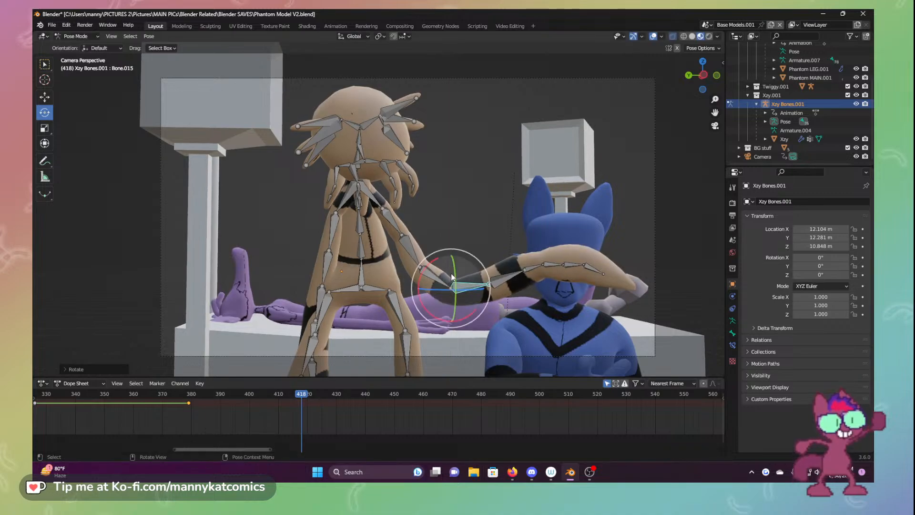
pyautogui.click(429, 267)
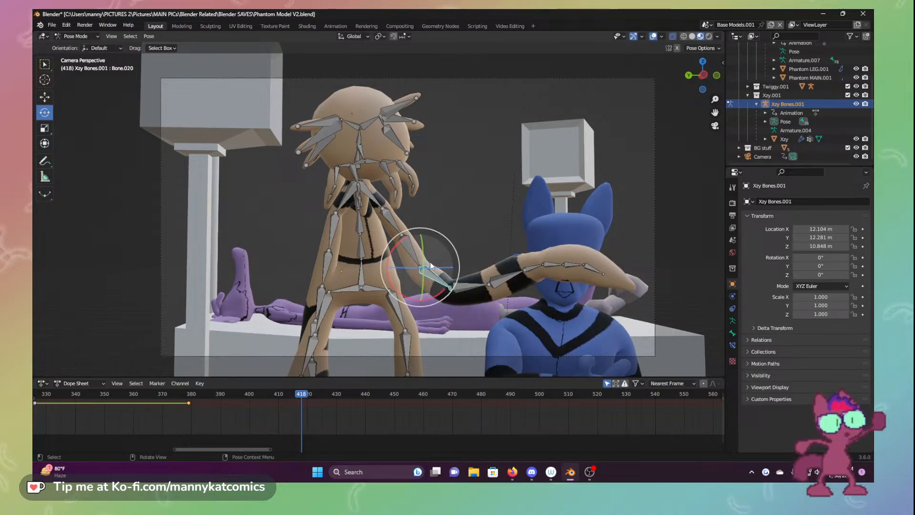
pyautogui.moveTo(416, 234); pyautogui.dragTo(399, 236)
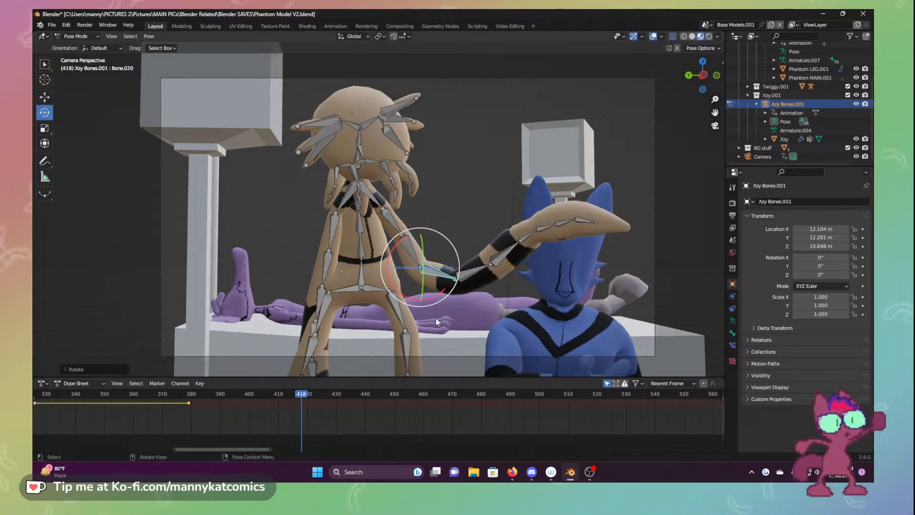
pyautogui.click(395, 219)
pyautogui.moveTo(396, 212); pyautogui.dragTo(431, 220)
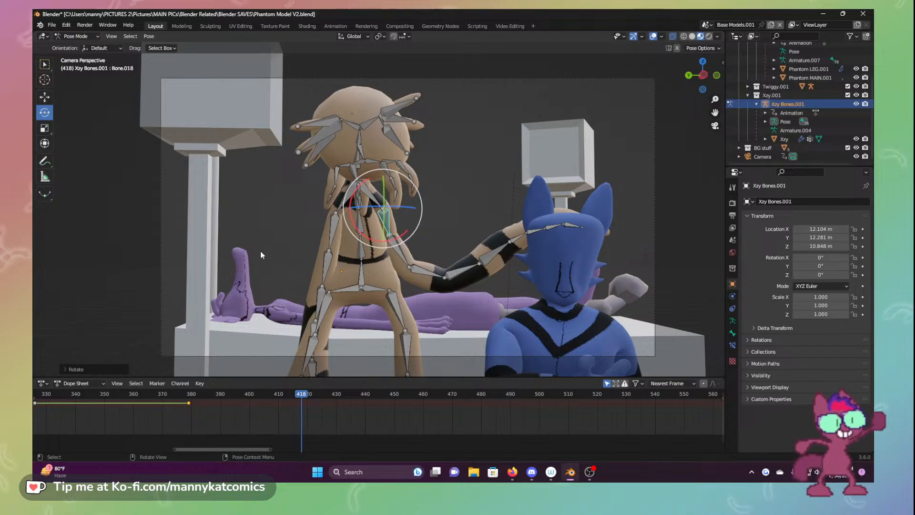
# Insert a Location & Rotation keyframe on all bones at frame 418, and save the file with the playhead at frame 431
pyautogui.press('a')
pyautogui.press('i')
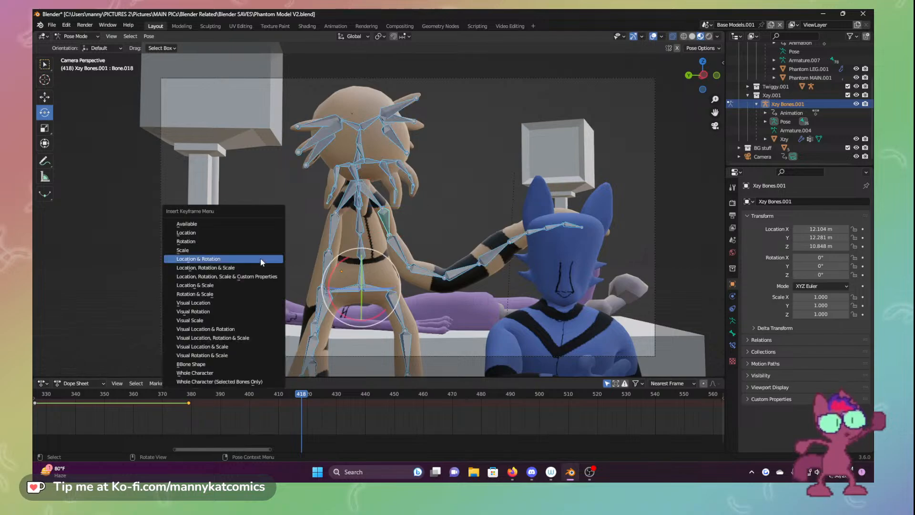
pyautogui.click(260, 258)
pyautogui.moveTo(291, 394); pyautogui.dragTo(340, 396)
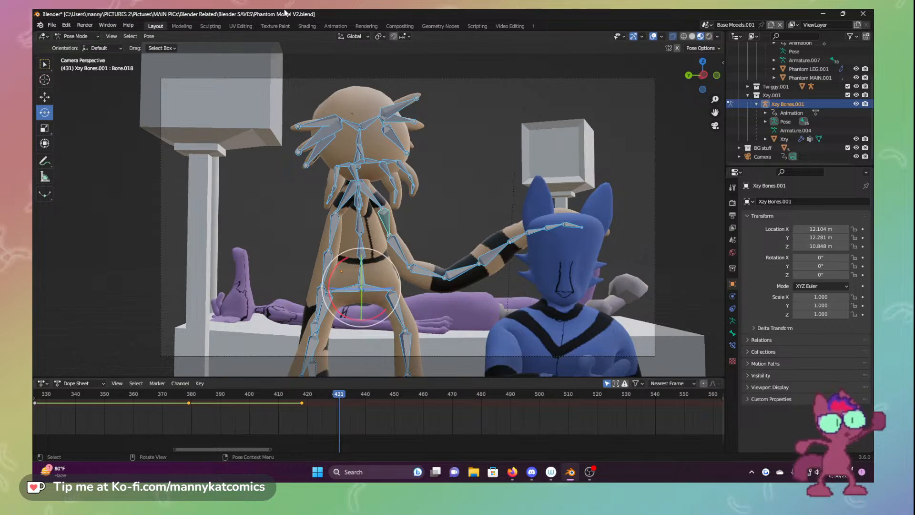
pyautogui.hotkey('ctrl', 's')
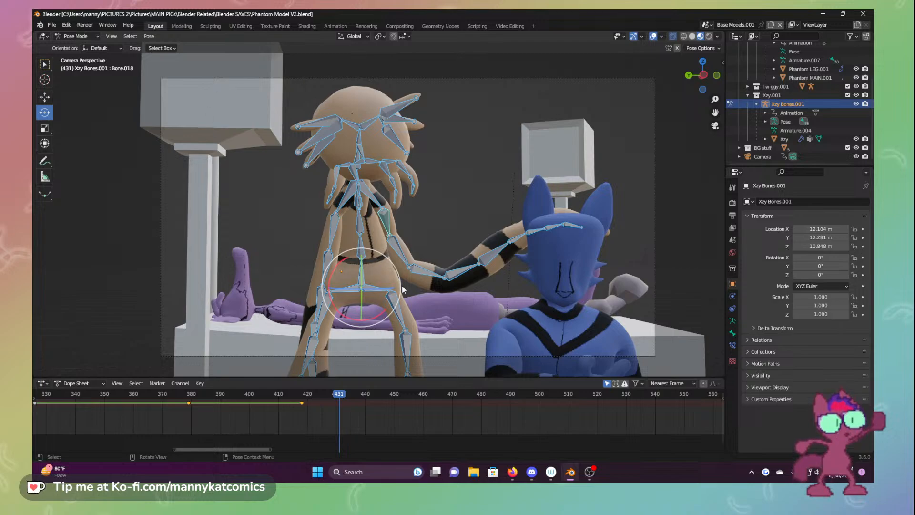
# Rotate the thigh and lower-leg bones at frame 431 so both of the tan character's legs stand straighter under the hips
pyautogui.click(408, 347)
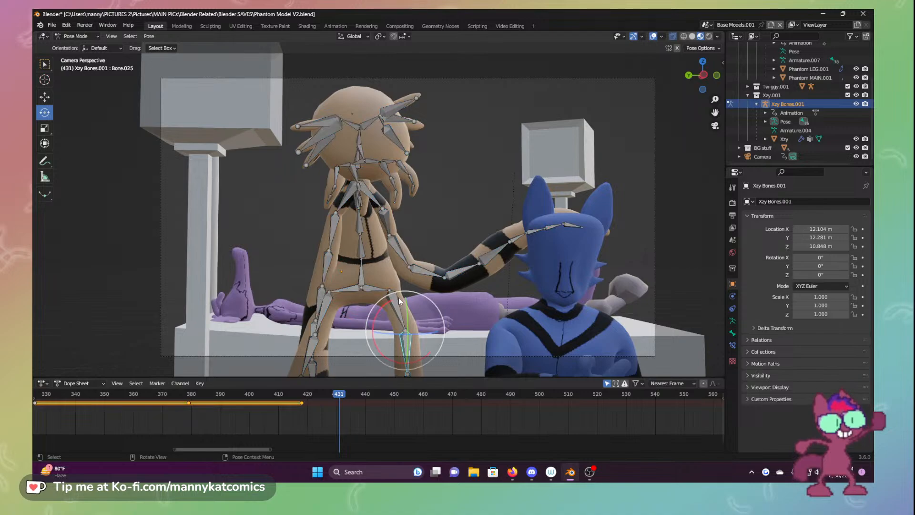
pyautogui.moveTo(395, 292); pyautogui.dragTo(386, 306)
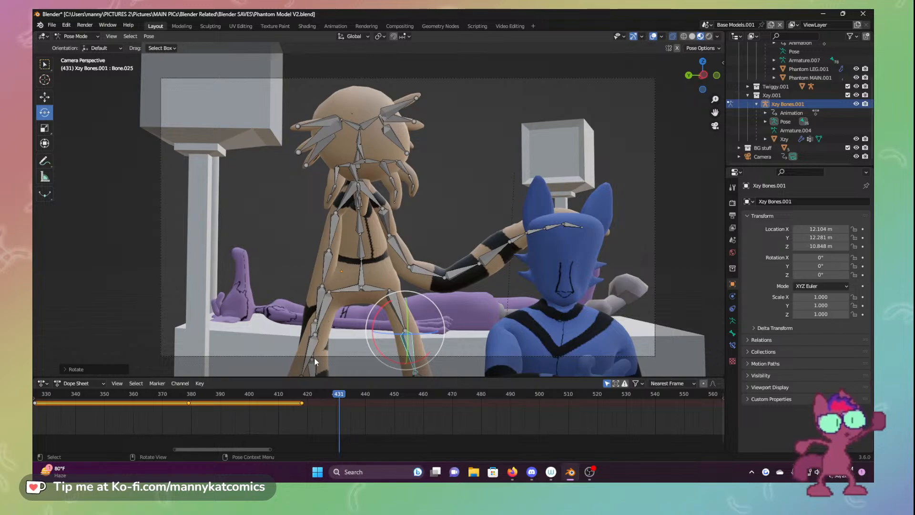
pyautogui.click(313, 333)
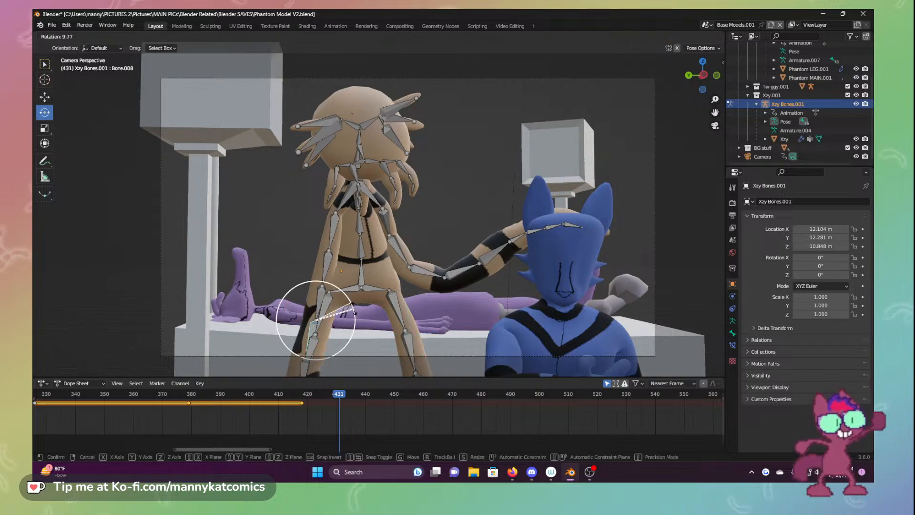
pyautogui.click(326, 302)
pyautogui.moveTo(302, 264); pyautogui.dragTo(294, 274)
pyautogui.click(396, 304)
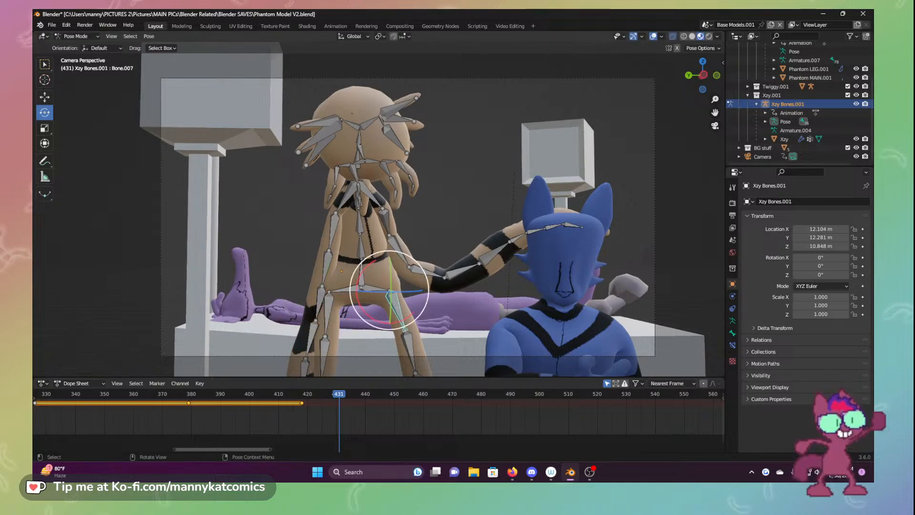
pyautogui.moveTo(420, 275); pyautogui.dragTo(397, 249)
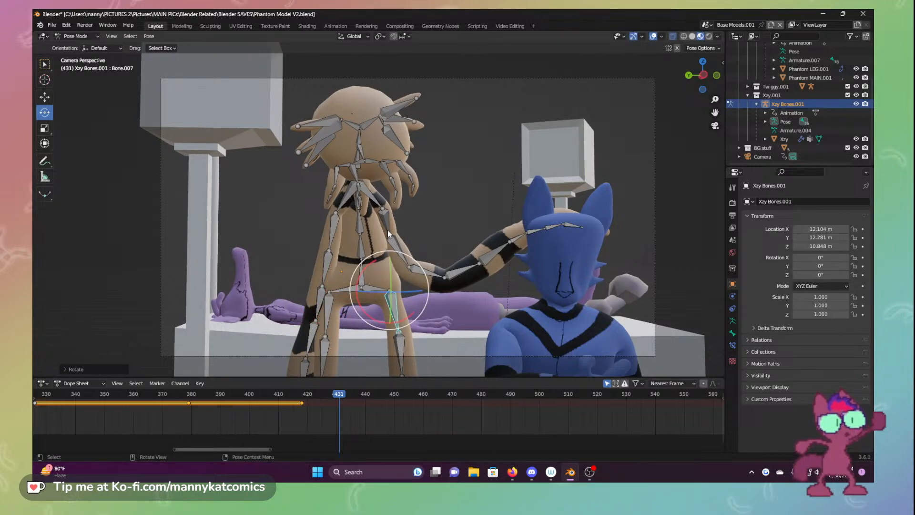
# Rotate the bones of the raised arm downward so the arm hangs beside the tan character's body
pyautogui.click(438, 271)
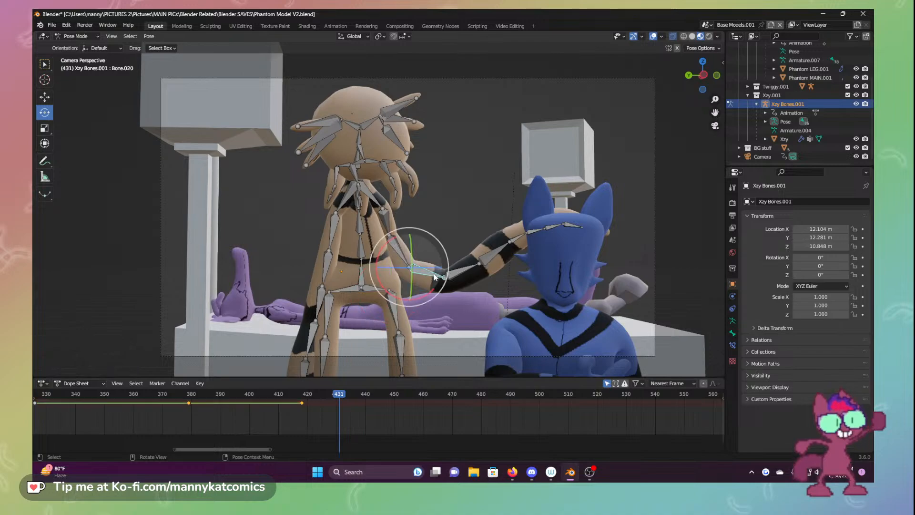
pyautogui.moveTo(448, 267); pyautogui.dragTo(441, 306)
pyautogui.click(439, 306)
pyautogui.click(401, 260)
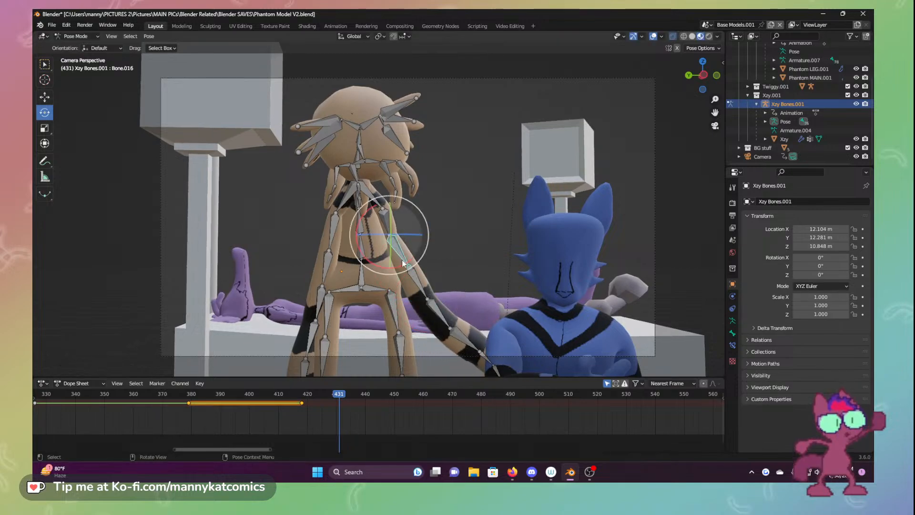
pyautogui.moveTo(427, 228); pyautogui.dragTo(426, 320)
pyautogui.click(425, 324)
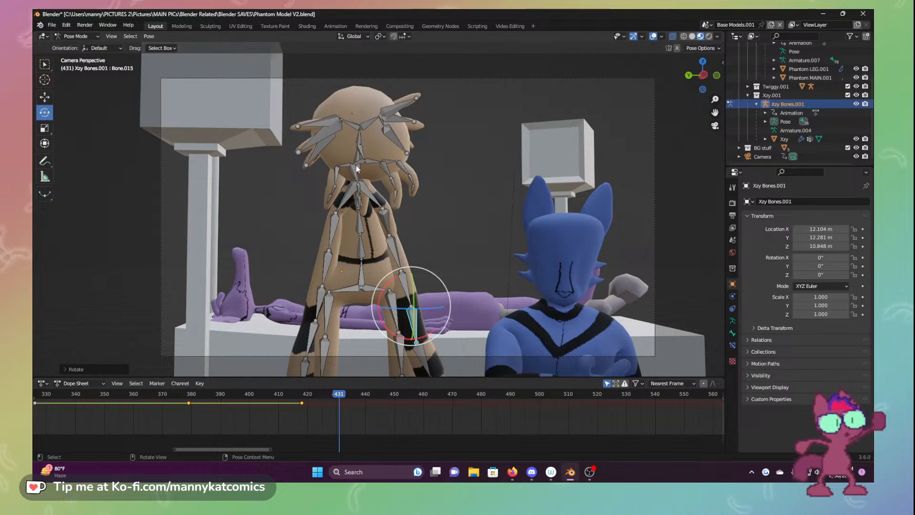
# Rotate neck bone Bone.001 slightly to tilt the head, return to the camera view, and save the file
pyautogui.click(358, 170)
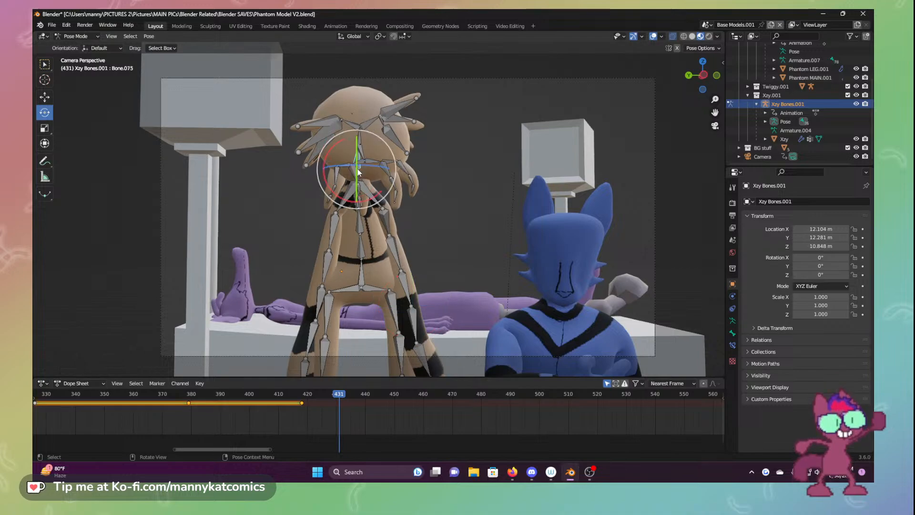
pyautogui.moveTo(358, 172); pyautogui.dragTo(365, 196, button='middle')
pyautogui.click(370, 197)
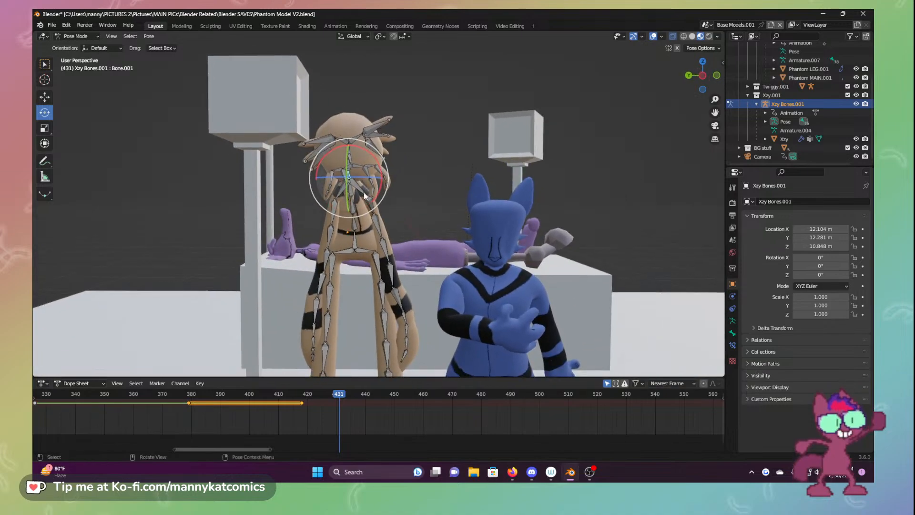
pyautogui.moveTo(364, 196); pyautogui.dragTo(666, 131)
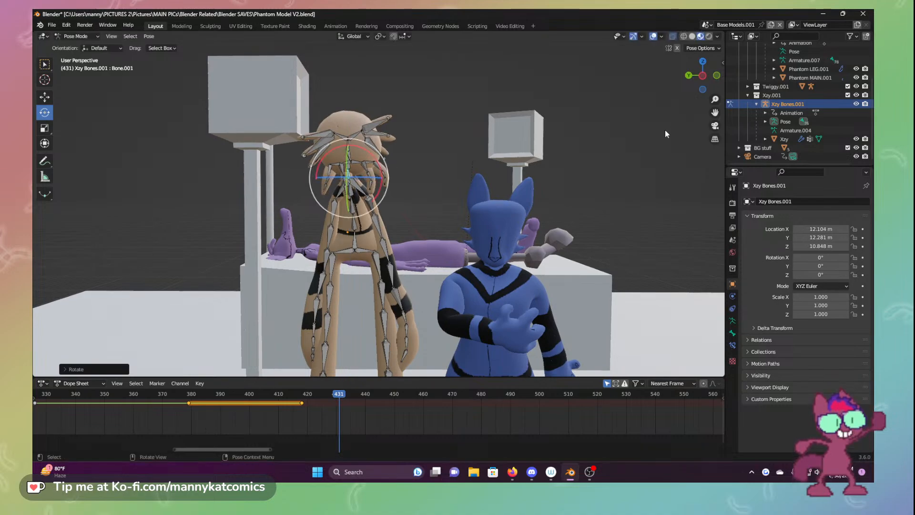
pyautogui.click(716, 127)
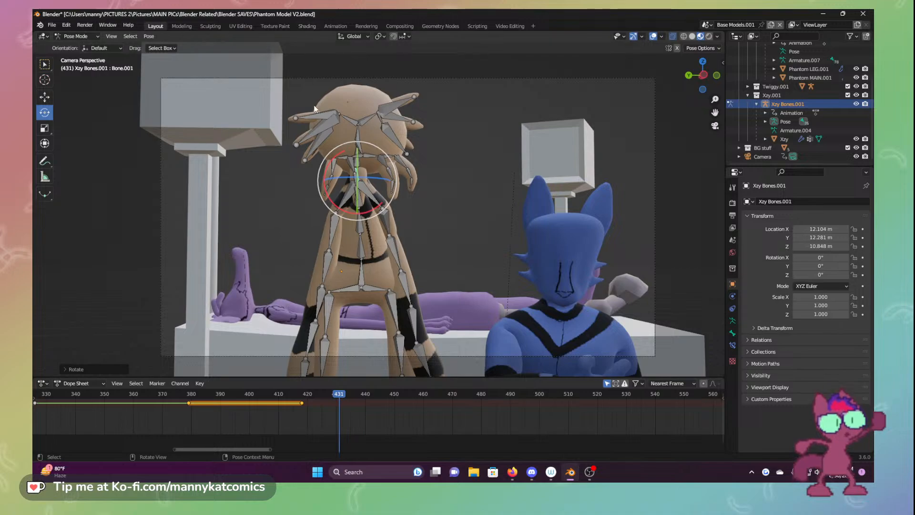
pyautogui.hotkey('ctrl', 's')
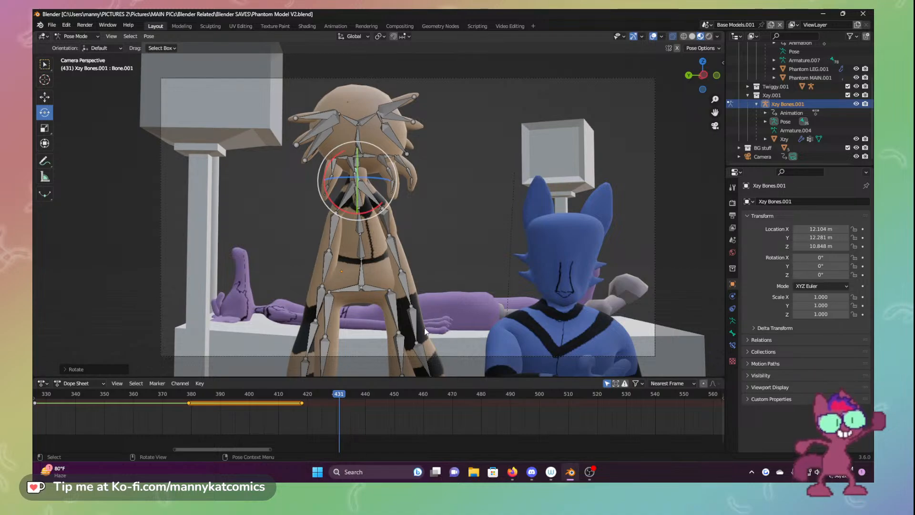
# Rotate shoulder bones Bone.003 and Bone.002 so both arms swing outward from the body
pyautogui.click(365, 191)
pyautogui.press('r')
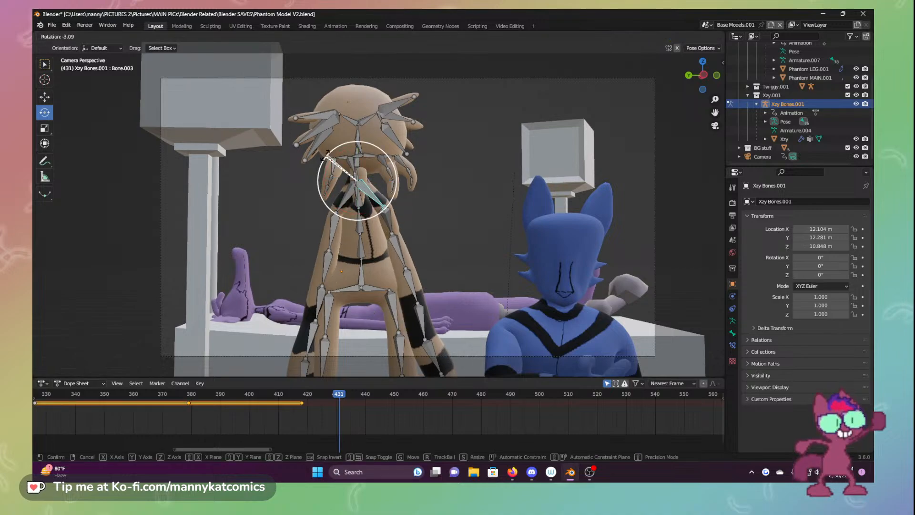
pyautogui.moveTo(325, 159); pyautogui.dragTo(326, 159)
pyautogui.click(346, 190)
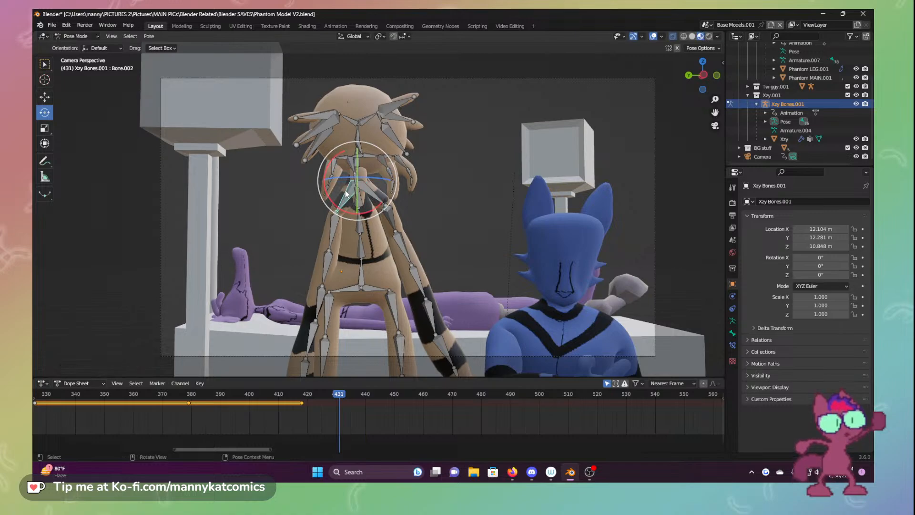
pyautogui.moveTo(391, 156); pyautogui.dragTo(388, 158)
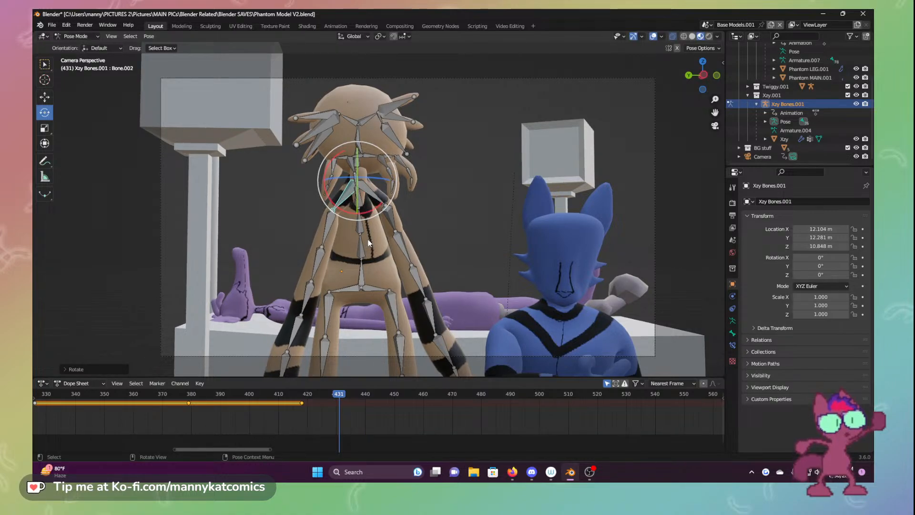
# Insert a Location & Rotation keyframe on all of the tan character's bones at frame 431
pyautogui.press('a')
pyautogui.press('i')
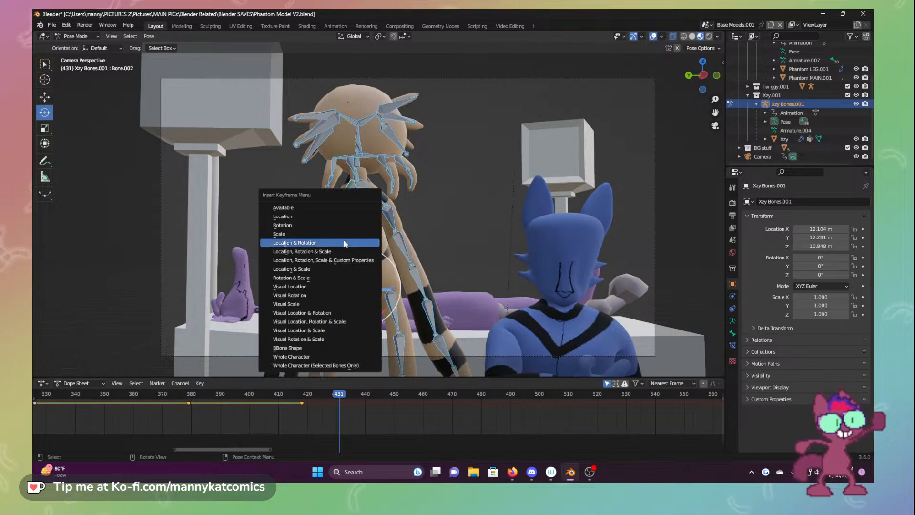
pyautogui.click(344, 239)
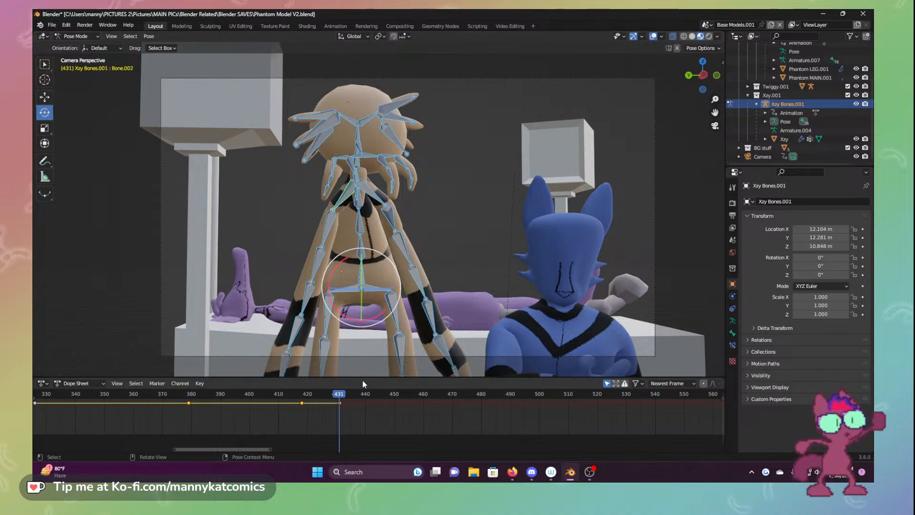
# At frame 459, adjust the head's angle slightly by freely rotating Bone.075
pyautogui.moveTo(350, 394); pyautogui.dragTo(420, 382)
pyautogui.click(361, 166)
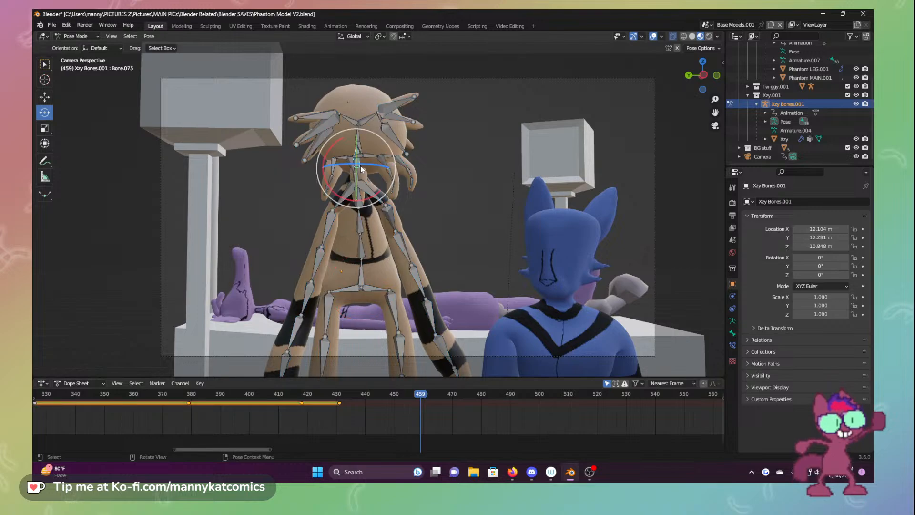
pyautogui.moveTo(370, 166); pyautogui.dragTo(275, 217)
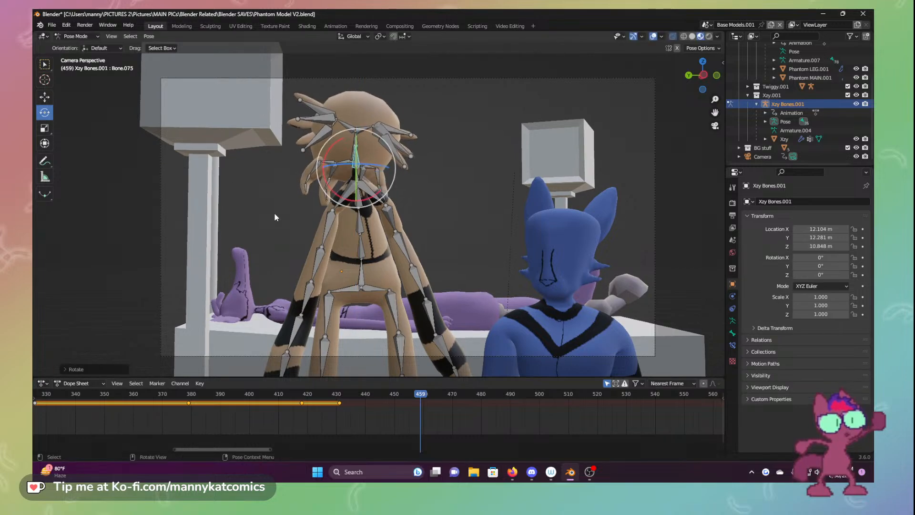
pyautogui.hotkey('ctrl', 'z')
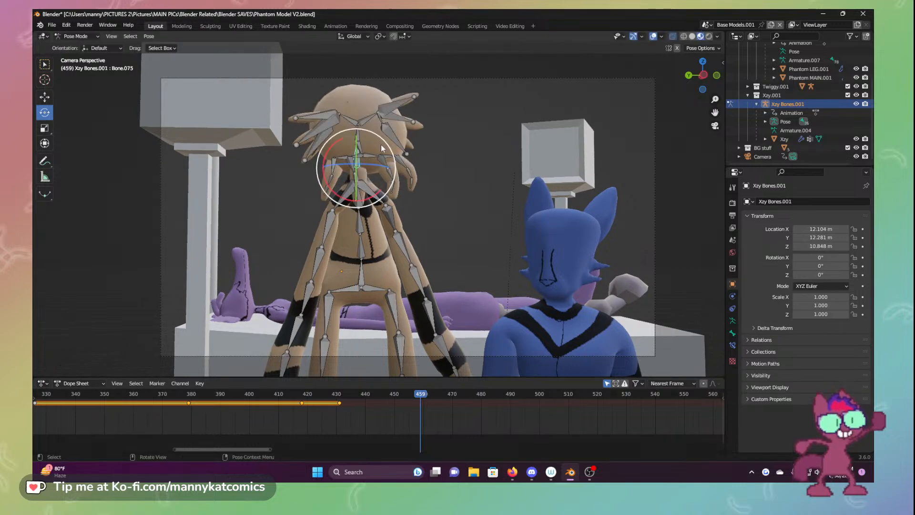
pyautogui.moveTo(349, 160); pyautogui.dragTo(355, 167)
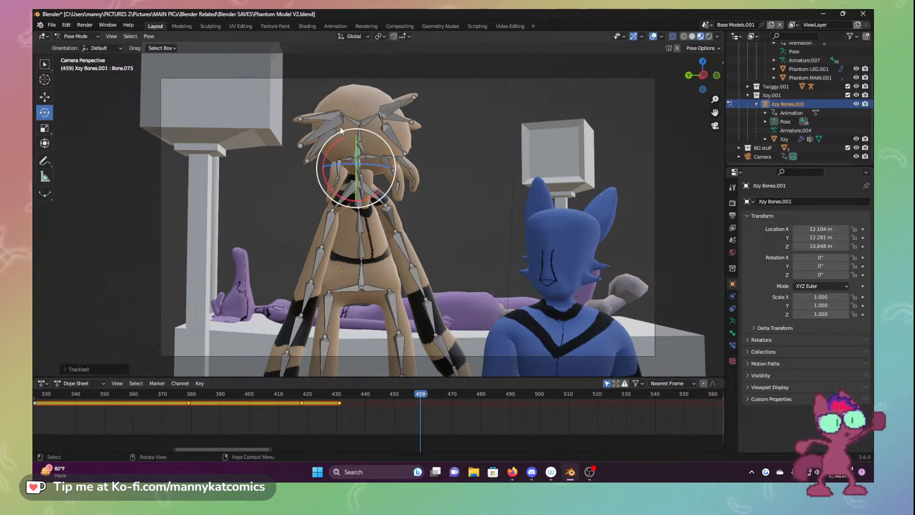
# Insert a Location & Rotation keyframe on all of the tan character's bones at frame 459
pyautogui.press('a')
pyautogui.press('i')
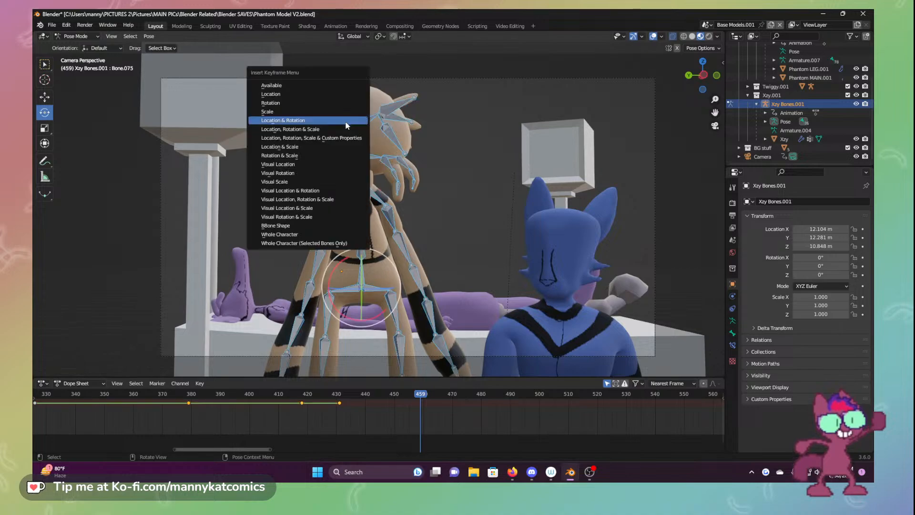
pyautogui.click(312, 120)
# At frame 482, rotate the lower torso to lean the upper body toward the blue character, and turn neck bone Bone.001
pyautogui.moveTo(432, 396); pyautogui.dragTo(488, 405)
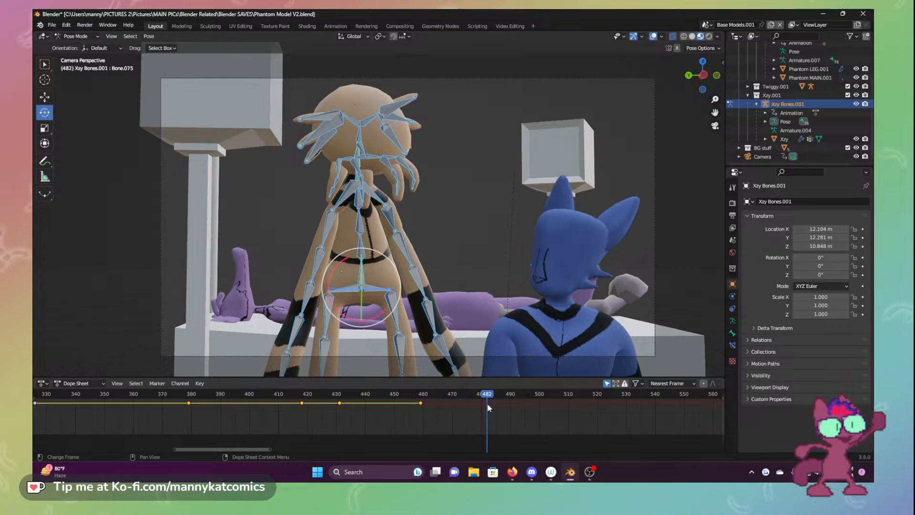
pyautogui.click(367, 291)
pyautogui.moveTo(366, 287)
pyautogui.mouseDown()
pyautogui.moveTo(458, 258)
pyautogui.moveTo(376, 282)
pyautogui.mouseUp()
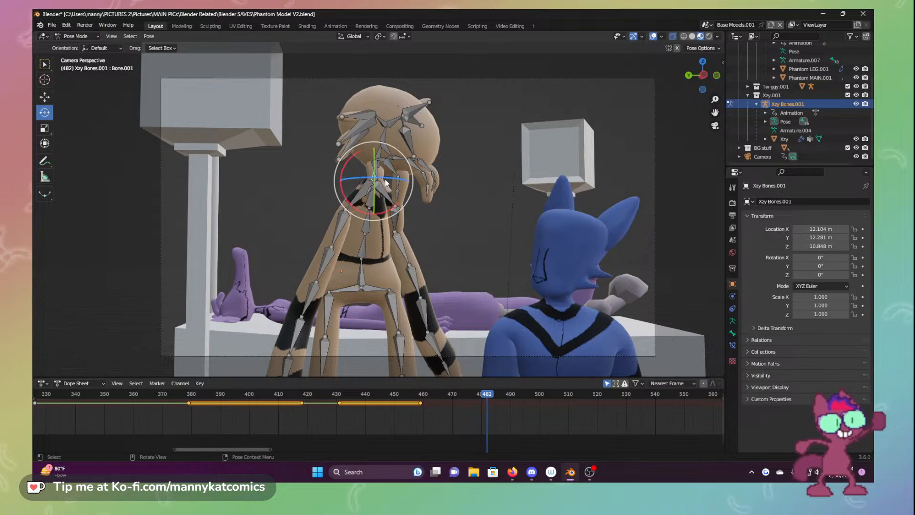
pyautogui.moveTo(375, 182); pyautogui.dragTo(410, 180)
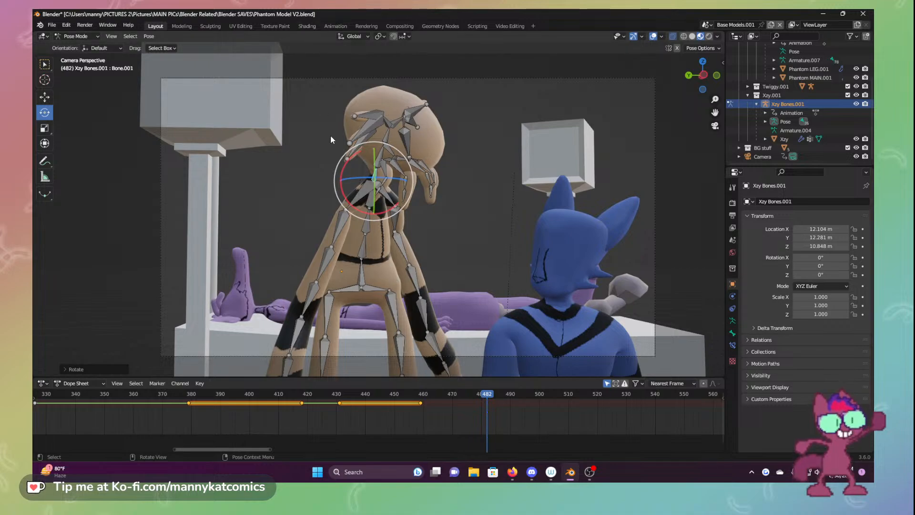
# Insert a Location & Rotation keyframe on all of the tan character's bones at frame 482
pyautogui.press('a')
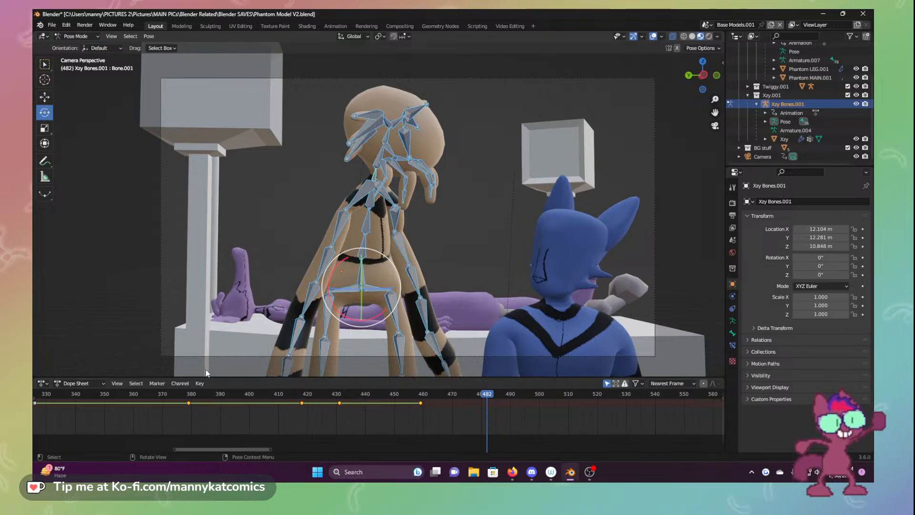
pyautogui.press('i')
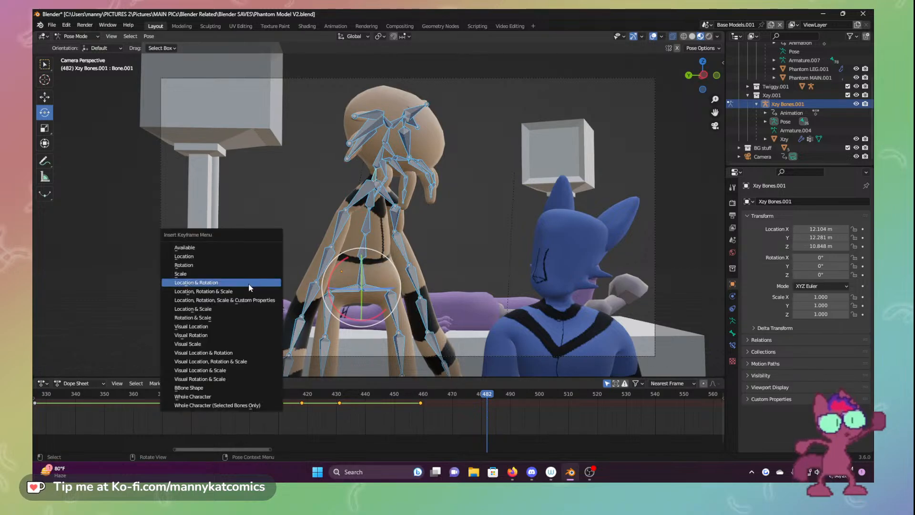
pyautogui.click(249, 285)
# At frame 490, rotate all of the tan character's bones together to turn the character toward the blue character
pyautogui.moveTo(491, 394); pyautogui.dragTo(510, 394)
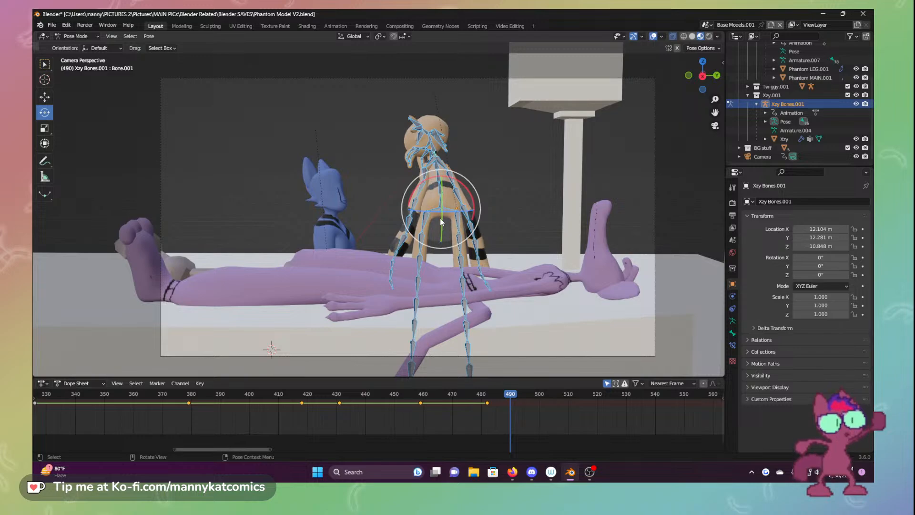
pyautogui.moveTo(428, 211); pyautogui.dragTo(447, 217)
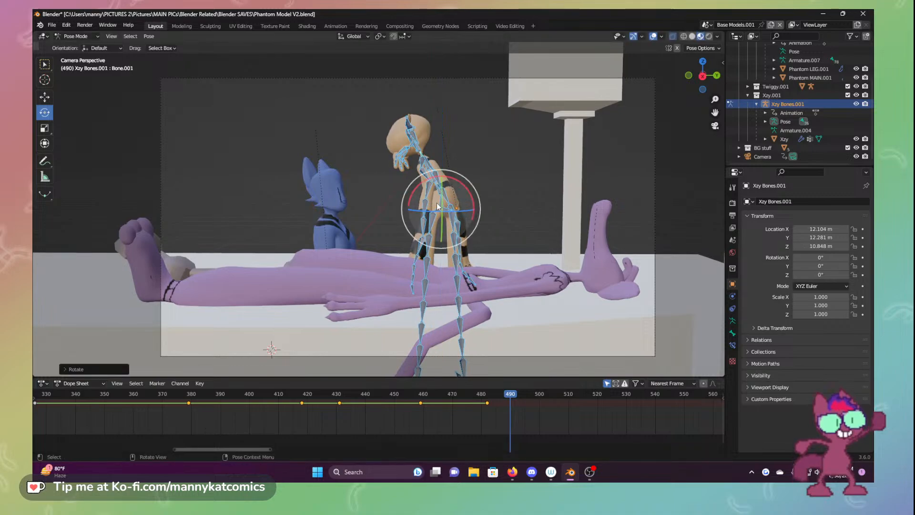
pyautogui.click(390, 217)
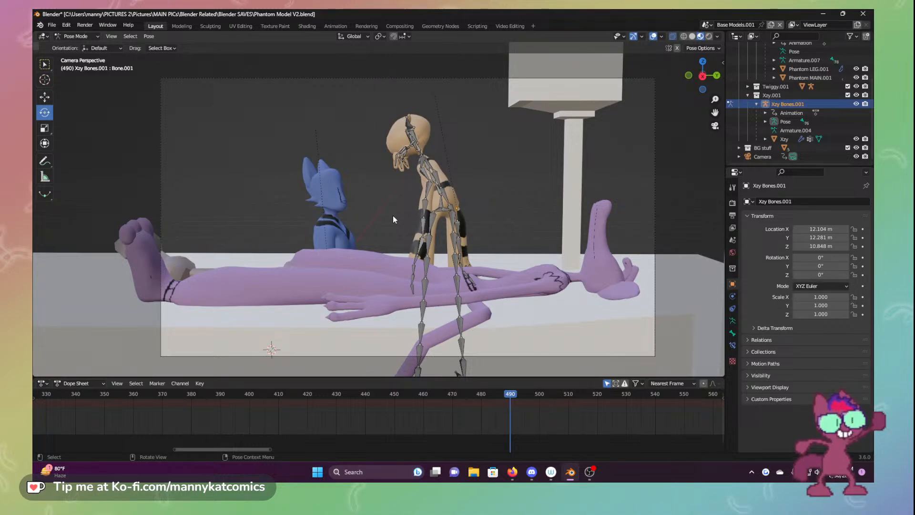
# Insert a Location & Rotation keyframe on all of the tan character's bones at frame 490
pyautogui.press('a')
pyautogui.press('i')
pyautogui.click(504, 233)
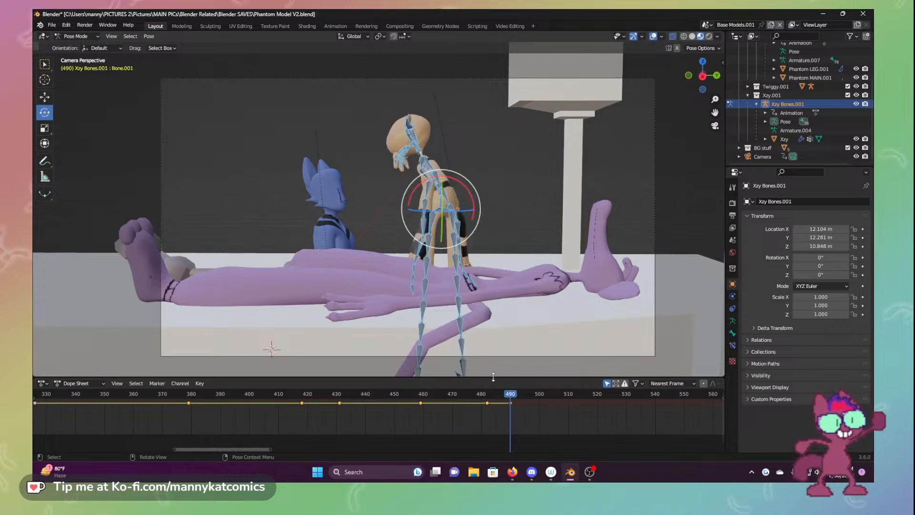
# At frame 500, undo a trial bone rotation and rotate the tan character's lower torso to straighten the upper body
pyautogui.moveTo(497, 397); pyautogui.dragTo(538, 380)
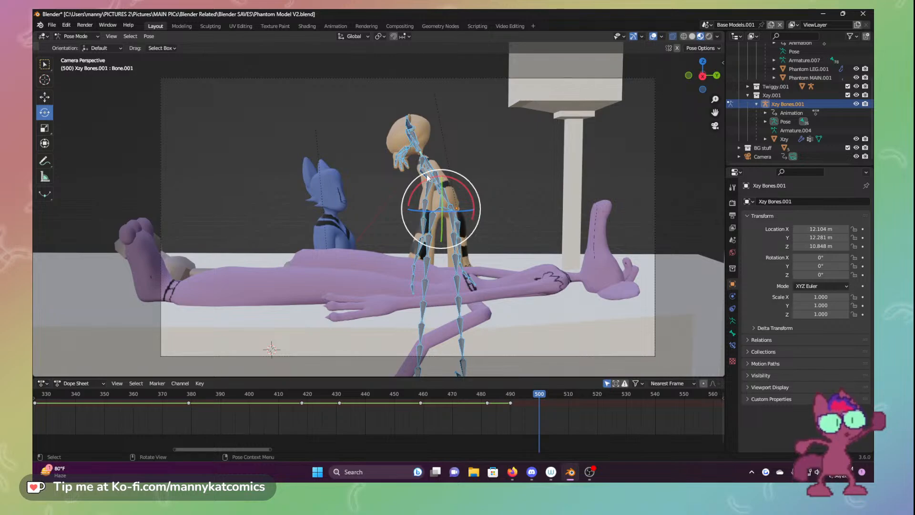
pyautogui.click(429, 157)
pyautogui.moveTo(462, 153)
pyautogui.mouseDown()
pyautogui.moveTo(468, 164)
pyautogui.moveTo(462, 153)
pyautogui.mouseUp()
pyautogui.hotkey('ctrl', 'z')
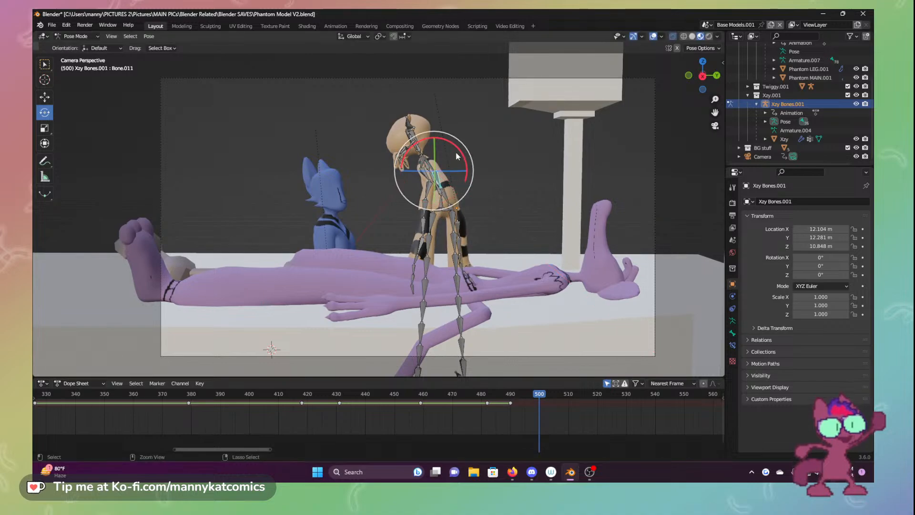
pyautogui.click(433, 173)
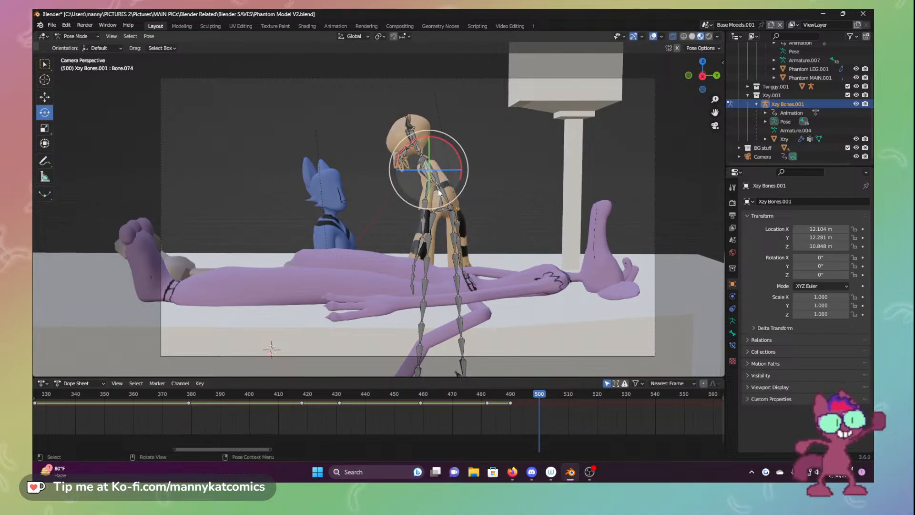
pyautogui.click(440, 189)
pyautogui.moveTo(460, 166); pyautogui.dragTo(469, 180)
# Rotate the tan character's upper arm bones Bone.016 and Bone.011 so both arms hang down beside the body
pyautogui.click(431, 185)
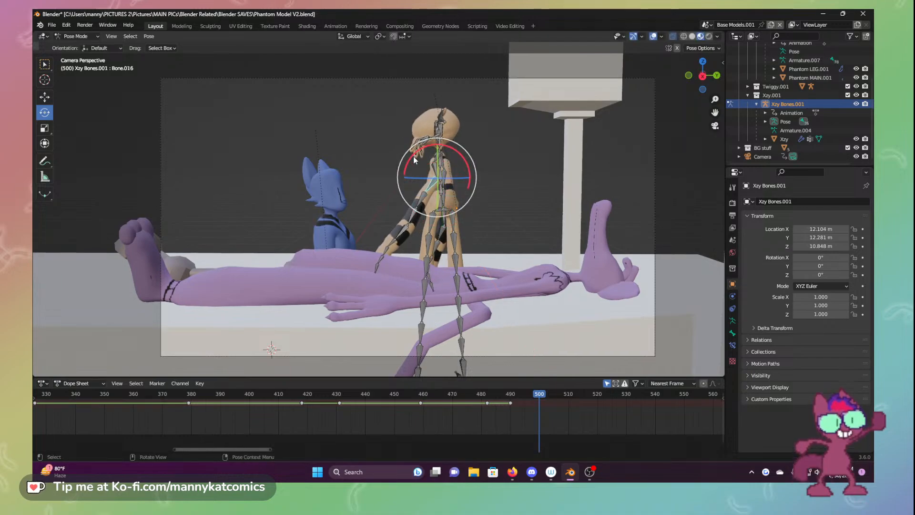
pyautogui.moveTo(414, 158); pyautogui.dragTo(431, 205)
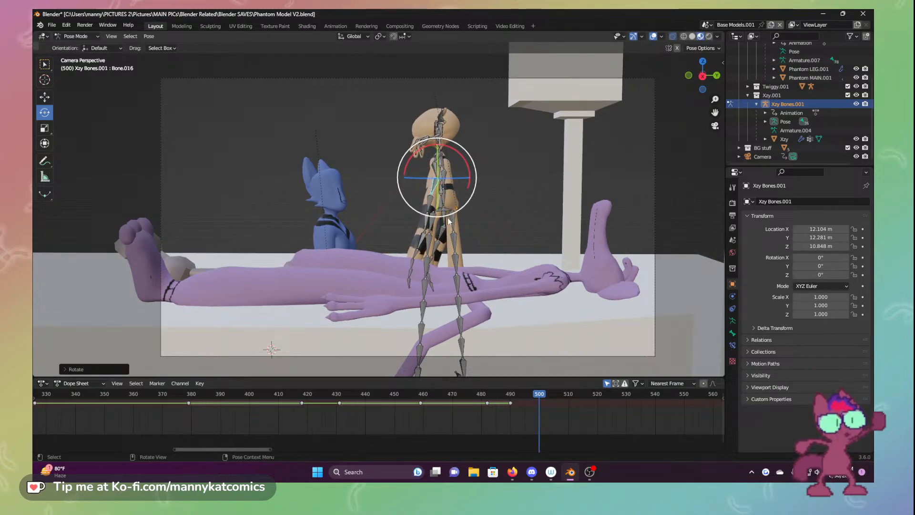
pyautogui.moveTo(451, 196); pyautogui.dragTo(503, 209, button='middle')
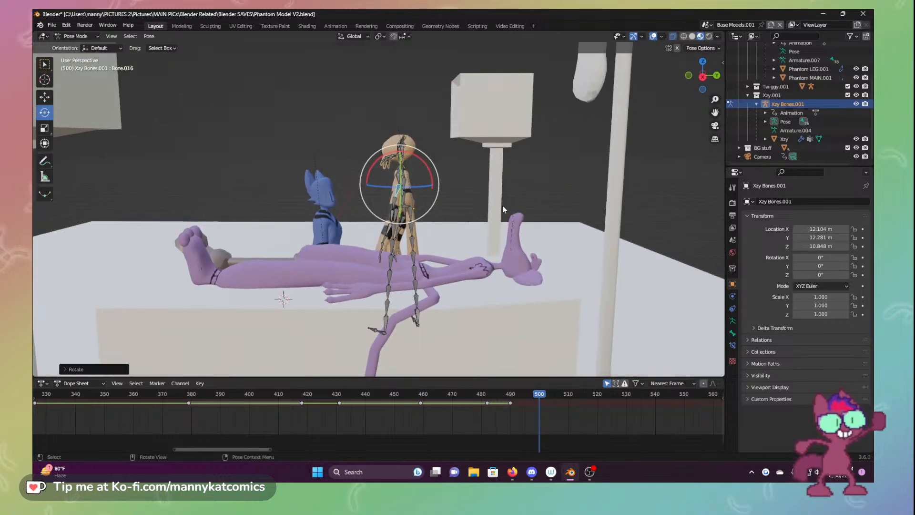
pyautogui.click(715, 126)
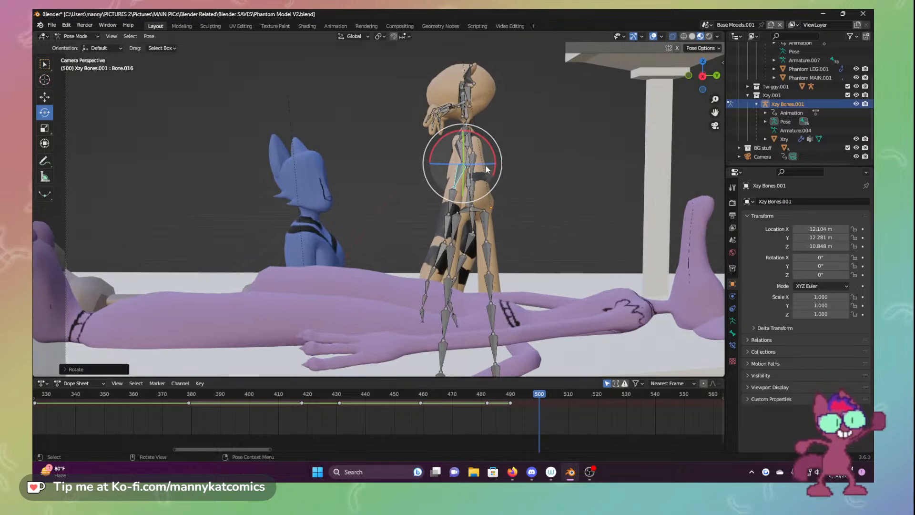
pyautogui.click(474, 146)
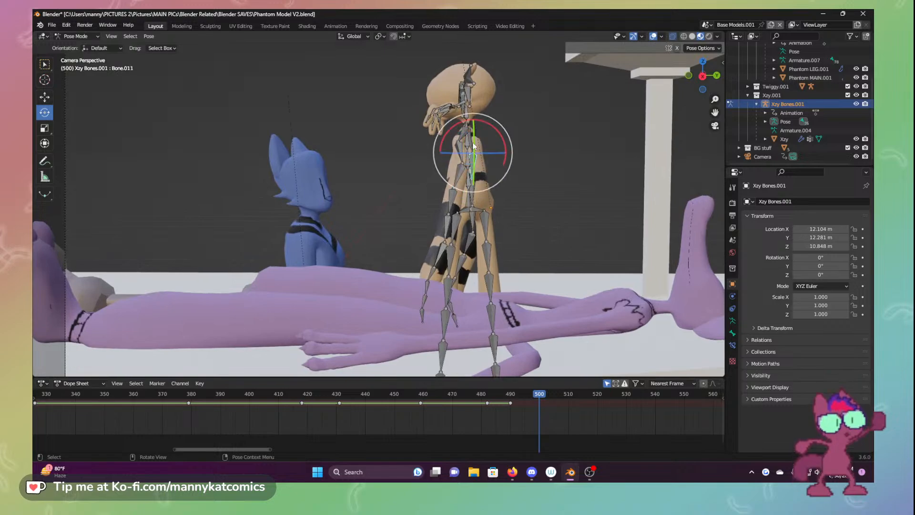
pyautogui.moveTo(456, 128); pyautogui.dragTo(444, 156)
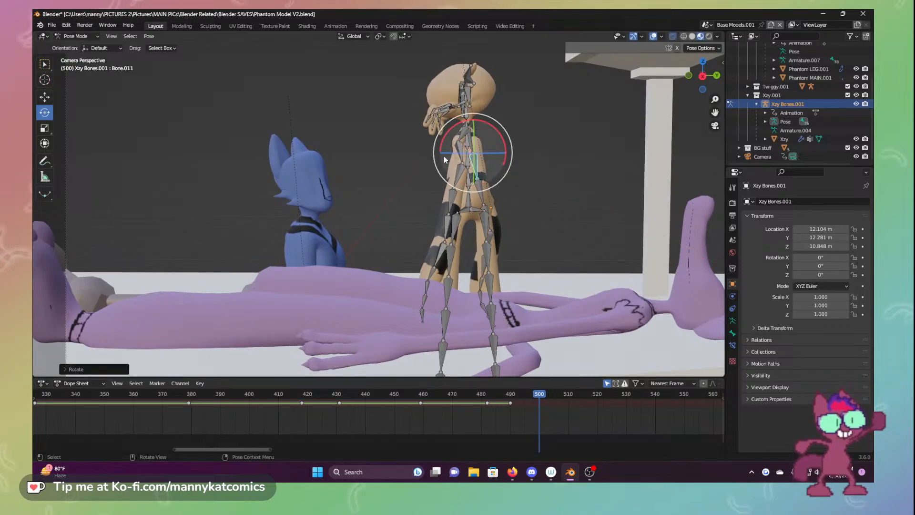
pyautogui.click(462, 174)
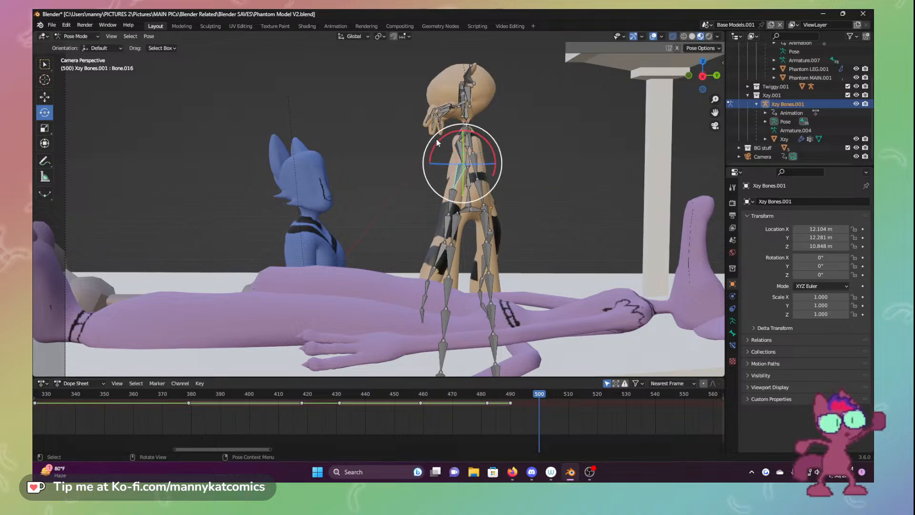
pyautogui.moveTo(477, 164); pyautogui.dragTo(476, 165)
# Turn all of the tan character's bones about the vertical axis and insert a Location & Rotation keyframe at frame 500
pyautogui.press('a')
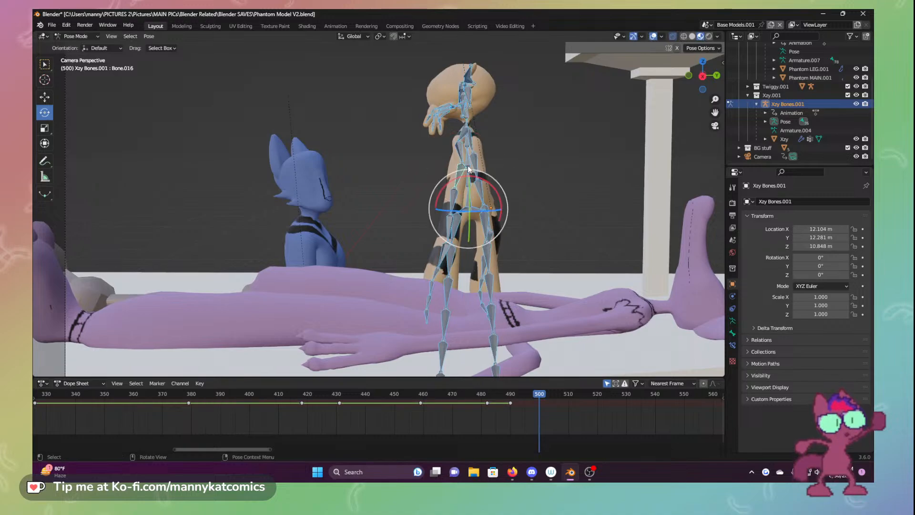
pyautogui.moveTo(475, 213); pyautogui.dragTo(593, 167)
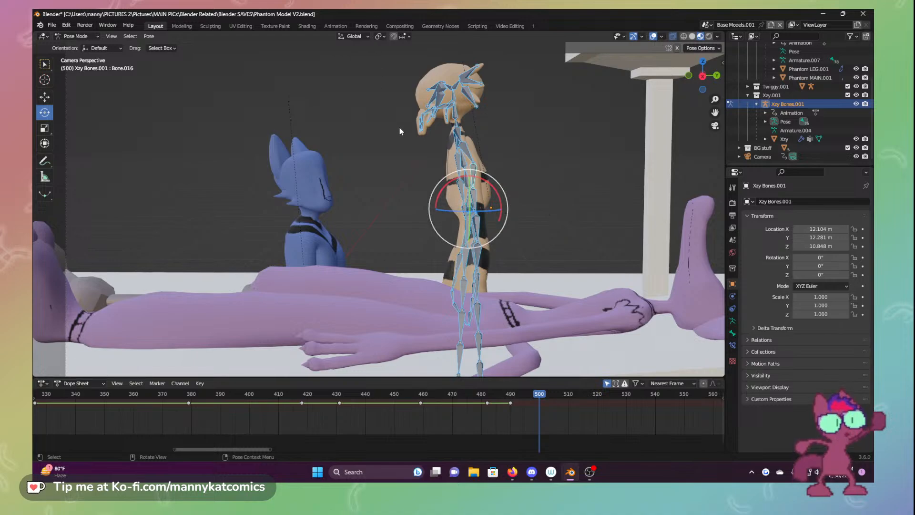
pyautogui.press('i')
pyautogui.click(397, 143)
# At frame 521, rotate all of the tan character's bones about the vertical axis to face the lying purple character
pyautogui.moveTo(545, 396); pyautogui.dragTo(598, 383)
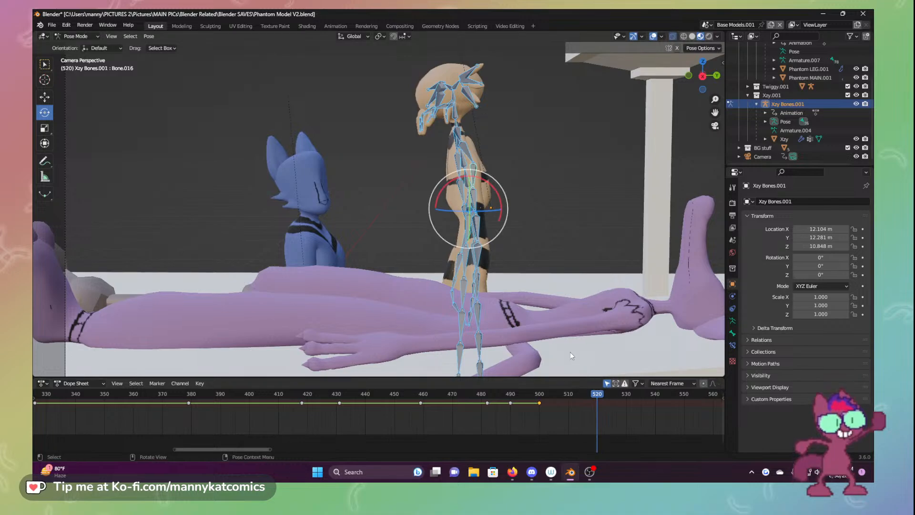
pyautogui.moveTo(597, 394)
pyautogui.mouseDown()
pyautogui.moveTo(549, 398)
pyautogui.moveTo(599, 397)
pyautogui.mouseUp()
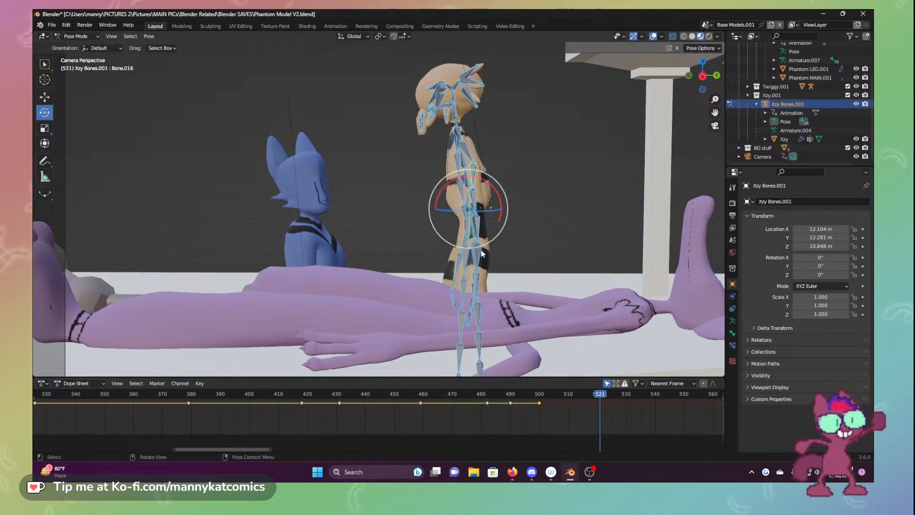
pyautogui.moveTo(470, 210); pyautogui.dragTo(519, 179)
# Turn the tan character's head forward with neck bone Bone.001 and adjust the torso by rotating Bone.073
pyautogui.click(449, 128)
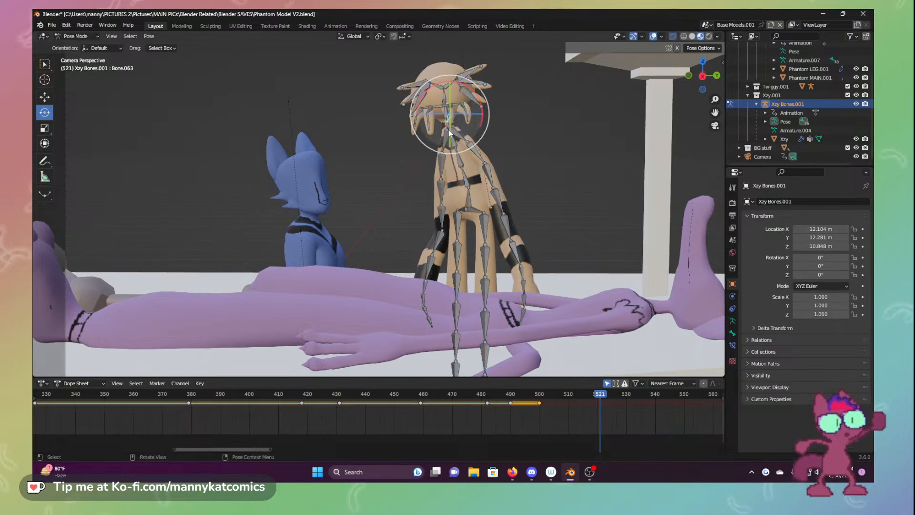
pyautogui.click(450, 125)
pyautogui.moveTo(460, 120); pyautogui.dragTo(497, 174)
pyautogui.click(463, 167)
pyautogui.click(470, 179)
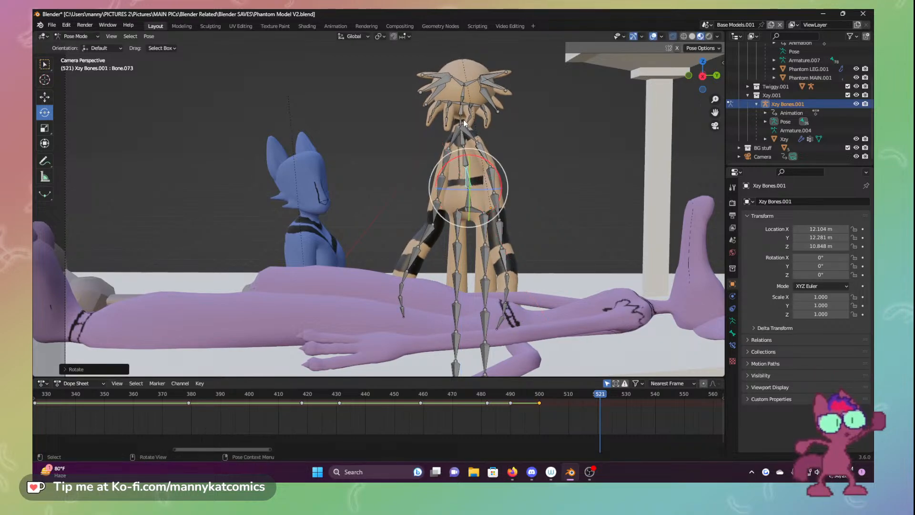
pyautogui.click(461, 123)
pyautogui.moveTo(446, 98); pyautogui.dragTo(443, 102)
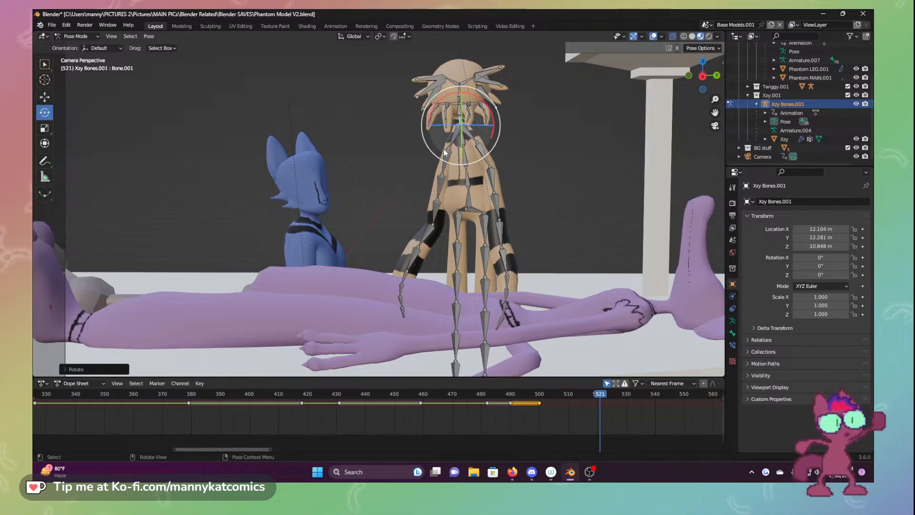
# Freely rotate forearm bone Bone.008 to bend the tan character's arm nearest the blue character
pyautogui.click(457, 174)
pyautogui.moveTo(456, 174)
pyautogui.mouseDown()
pyautogui.moveTo(465, 193)
pyautogui.moveTo(447, 164)
pyautogui.mouseUp()
pyautogui.click(429, 235)
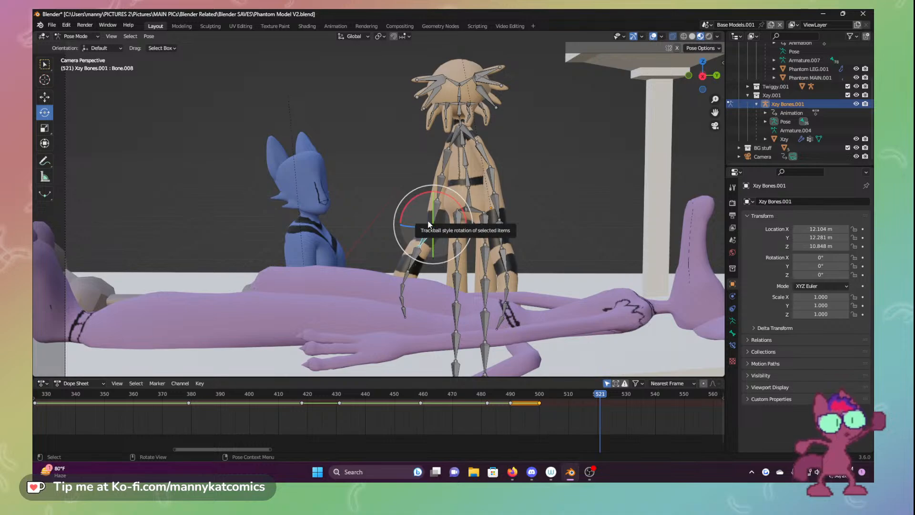
pyautogui.moveTo(429, 224); pyautogui.dragTo(419, 241)
pyautogui.moveTo(449, 168); pyautogui.dragTo(452, 162)
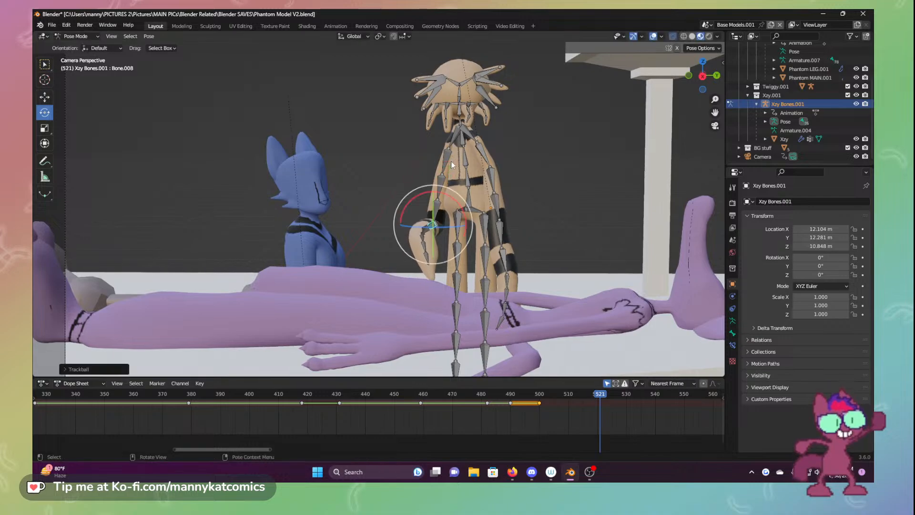
pyautogui.moveTo(441, 231)
pyautogui.mouseDown(button='middle')
pyautogui.moveTo(481, 268)
pyautogui.moveTo(464, 274)
pyautogui.moveTo(438, 238)
pyautogui.moveTo(442, 222)
pyautogui.moveTo(439, 231)
pyautogui.mouseUp(button='middle')
pyautogui.scroll(3, 439, 230)
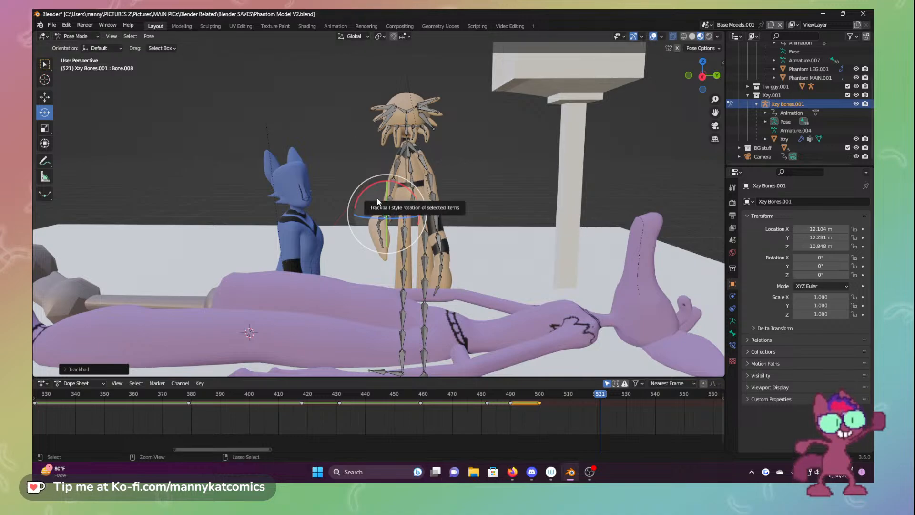
# Save the project file and switch the tan character's rig to Object Mode and back to Pose Mode
pyautogui.hotkey('ctrl', 's')
pyautogui.hotkey('ctrl', 'z')
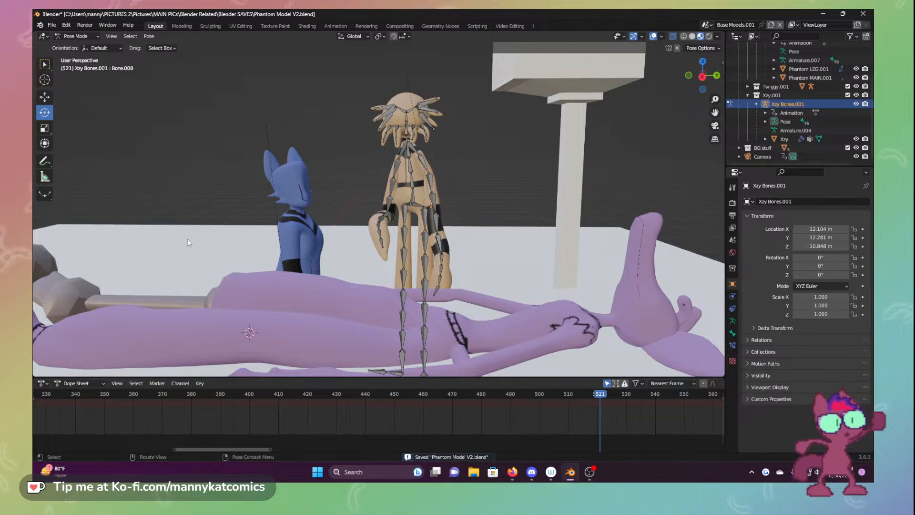
pyautogui.click(77, 36)
pyautogui.click(74, 46)
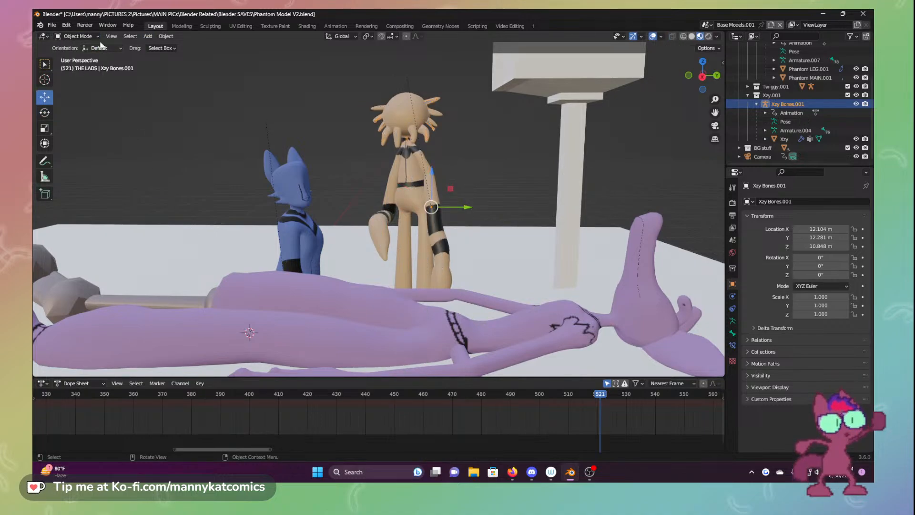
pyautogui.click(76, 36)
pyautogui.click(83, 67)
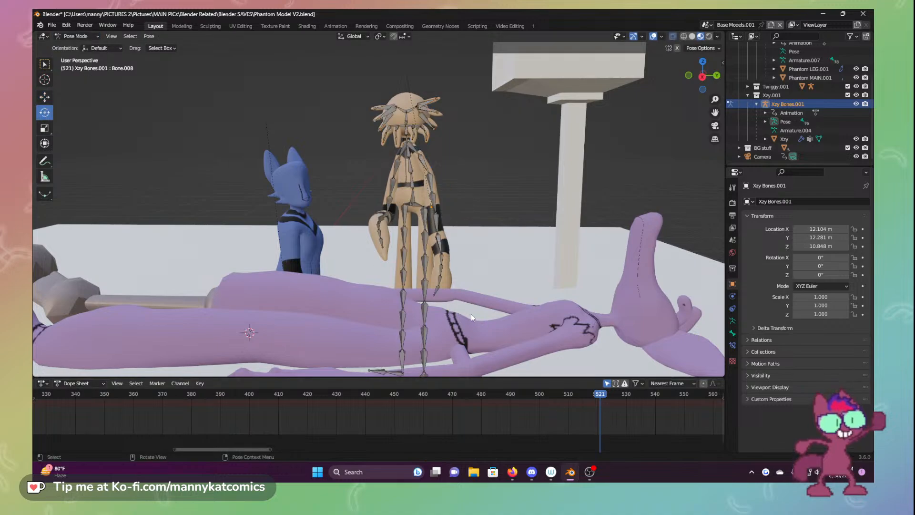
# Insert a Location & Rotation keyframe on all of the tan character's bones at frame 521
pyautogui.press('a')
pyautogui.press('i')
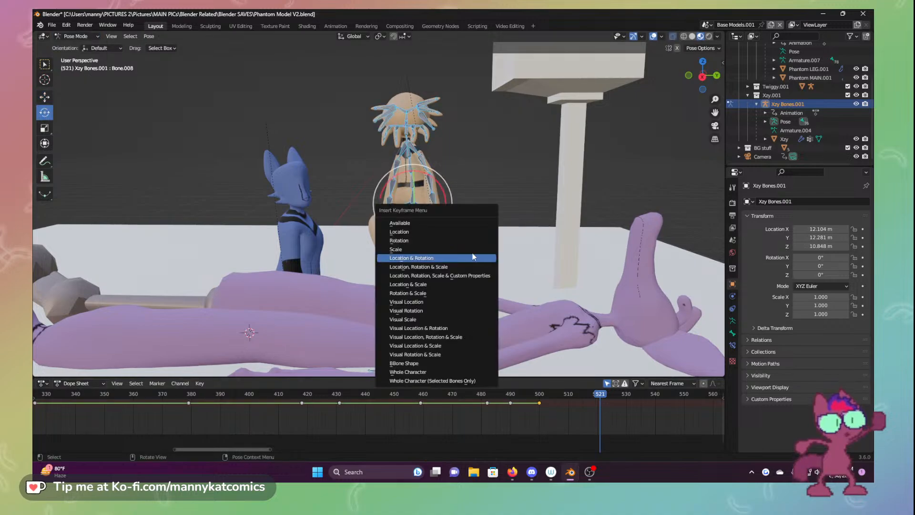
pyautogui.click(456, 256)
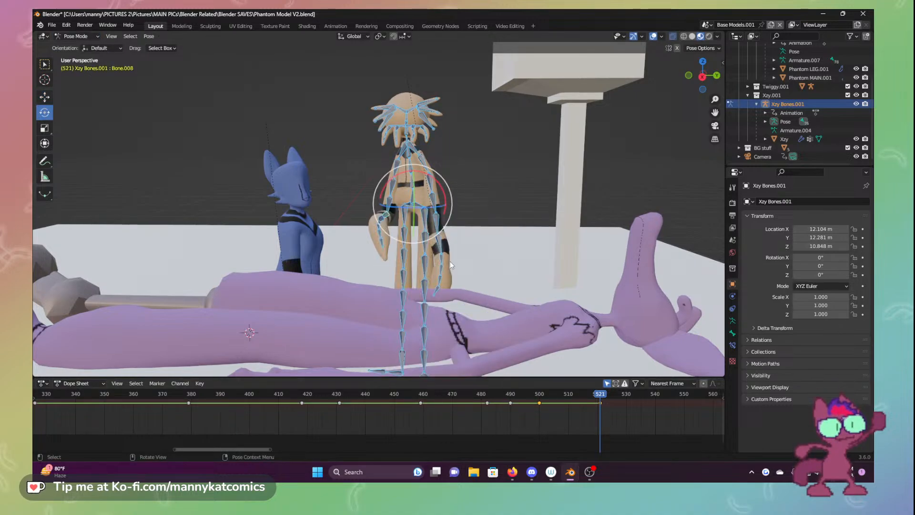
# Return the tan character's rig to Object Mode and save the project file
pyautogui.click(67, 36)
pyautogui.click(73, 56)
pyautogui.click(71, 37)
pyautogui.click(72, 47)
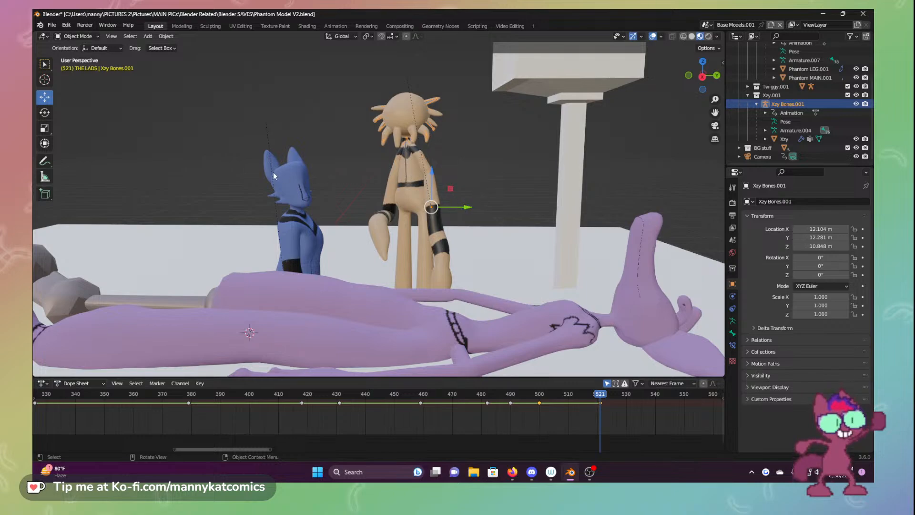
pyautogui.hotkey('ctrl', 's')
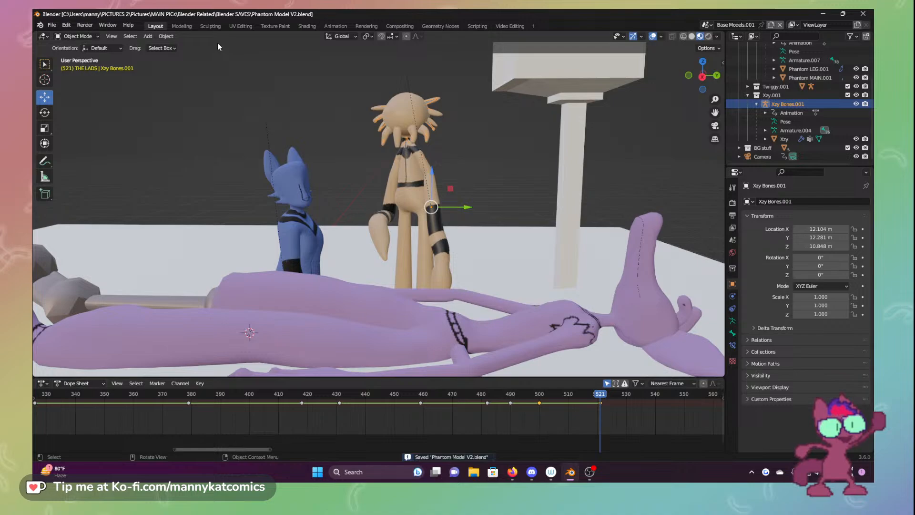
# Unwrap the floor plane with Smart UV Project at its default settings in the UV Editing workspace
pyautogui.click(141, 236)
pyautogui.click(239, 27)
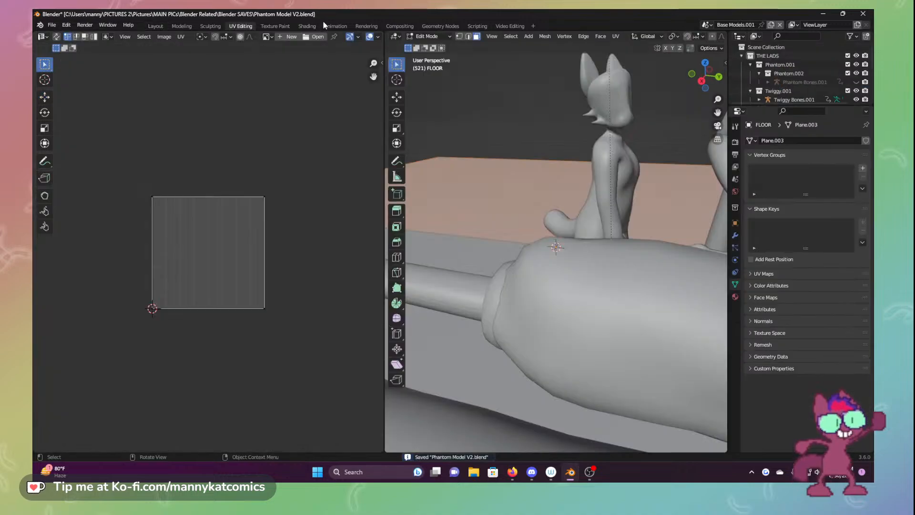
pyautogui.click(616, 37)
pyautogui.click(630, 58)
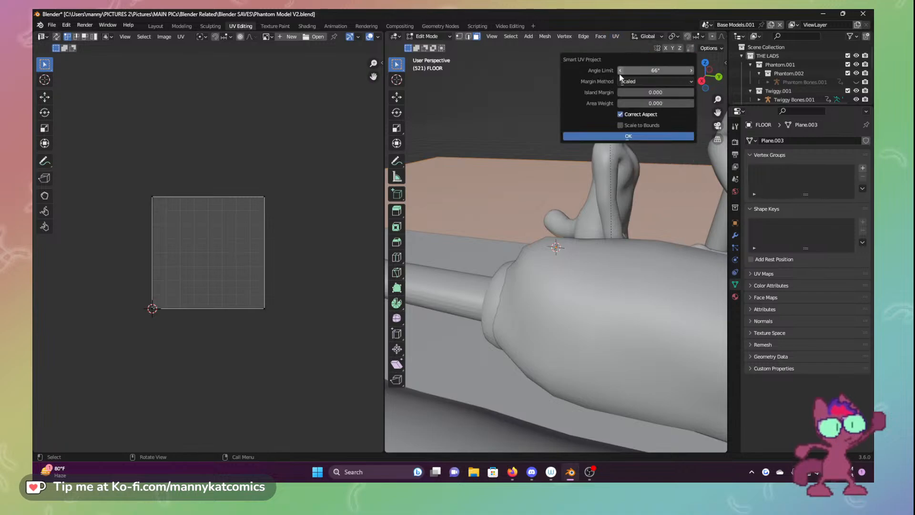
pyautogui.click(613, 135)
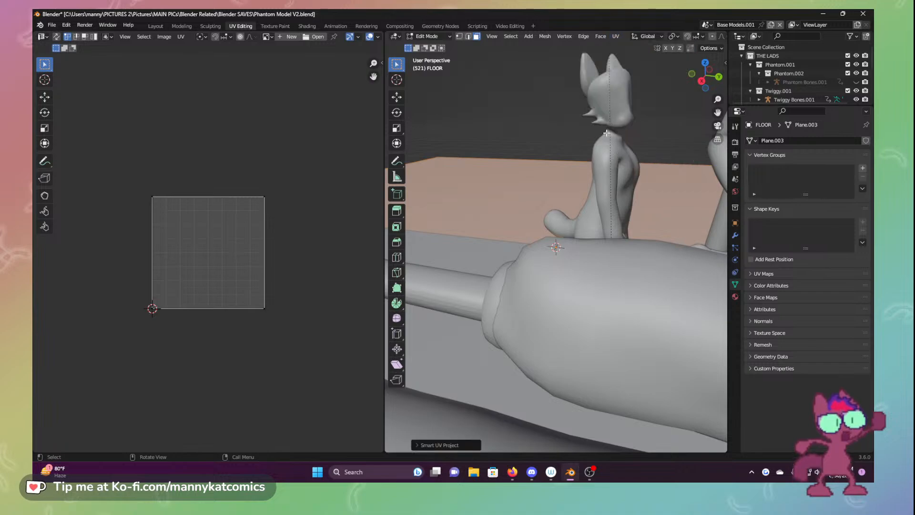
# Create a new material for the floor in the Shading workspace and add an Image Texture node to it
pyautogui.click(306, 26)
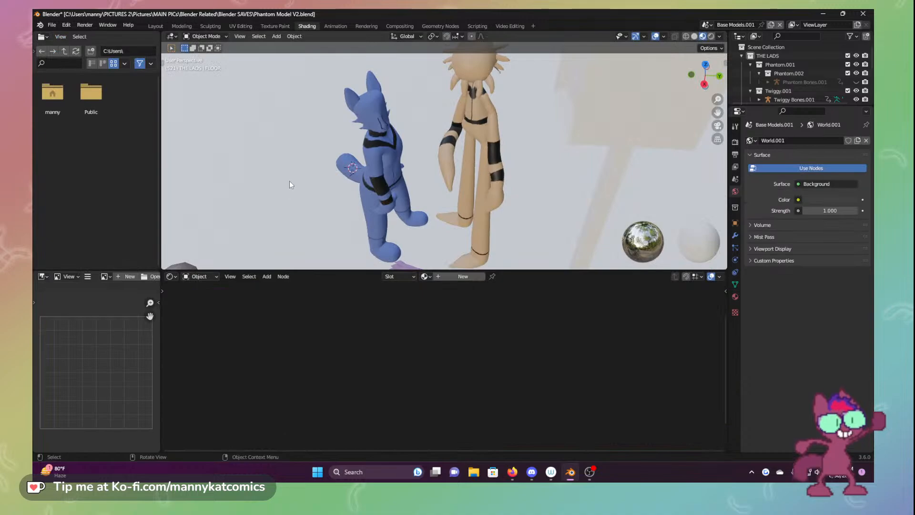
pyautogui.click(441, 278)
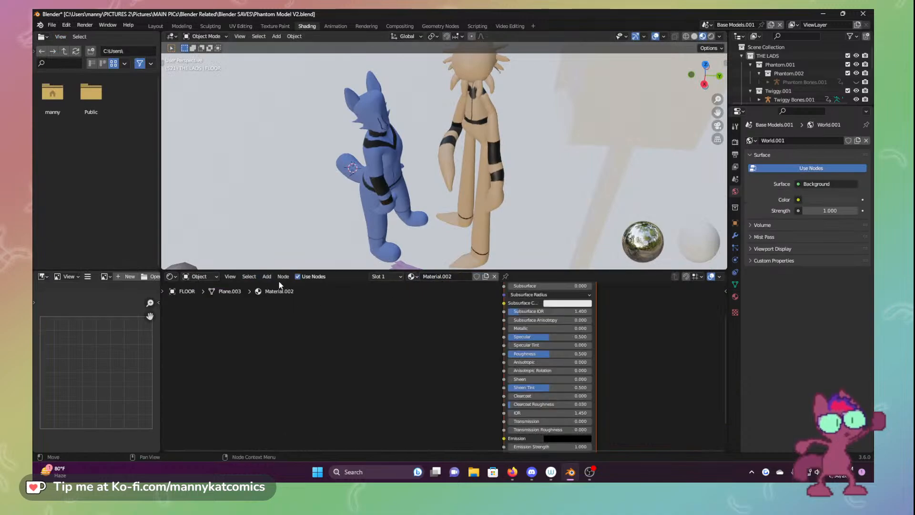
pyautogui.click(266, 278)
pyautogui.moveTo(276, 303)
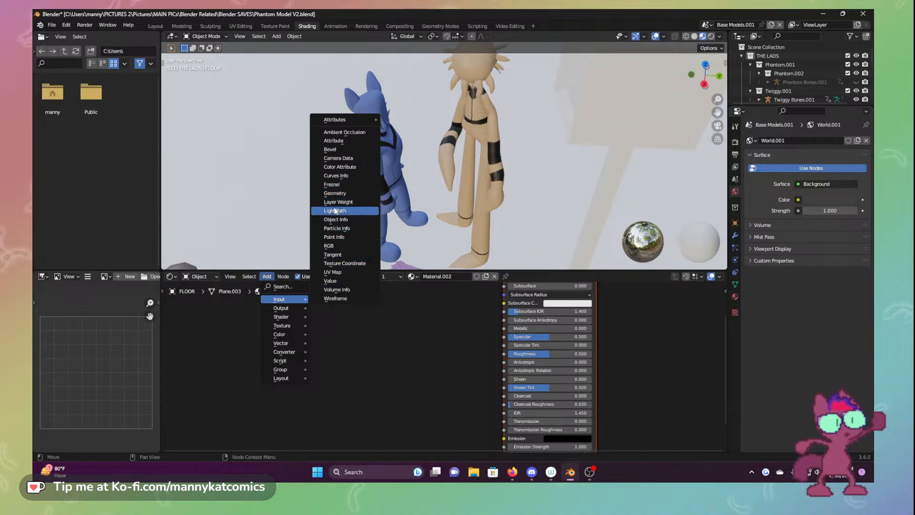
pyautogui.moveTo(290, 334)
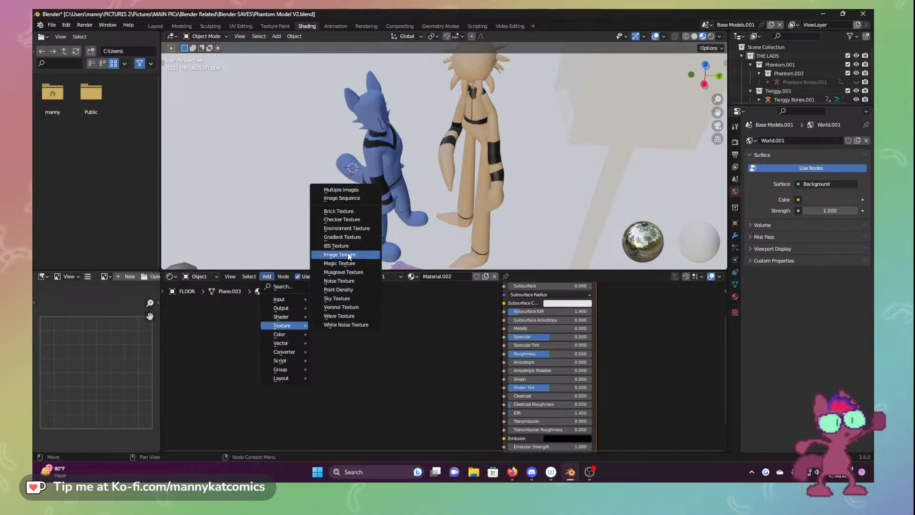
pyautogui.click(339, 254)
# Connect the Image Texture node's Color output to the Principled BSDF's Base Color and view the whole floor
pyautogui.scroll(3, 448, 348)
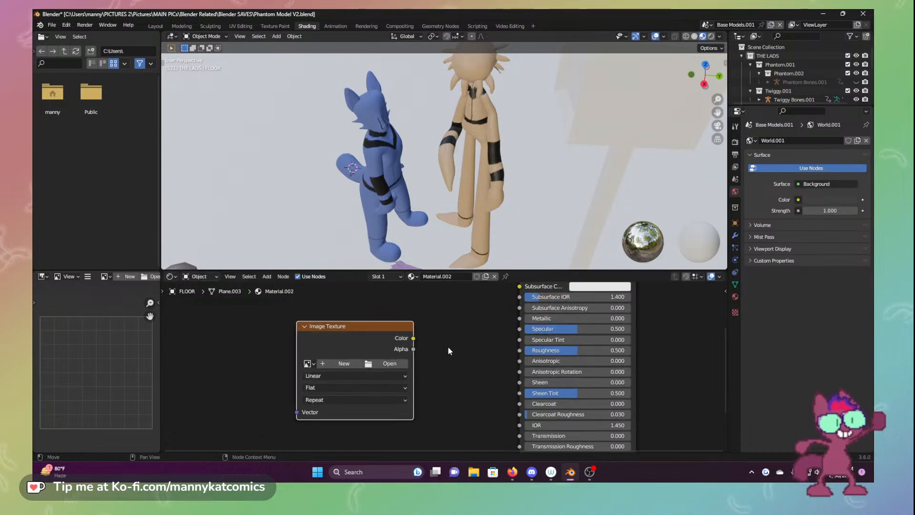
pyautogui.scroll(-4, 448, 348)
pyautogui.moveTo(484, 314); pyautogui.dragTo(481, 352, button='middle')
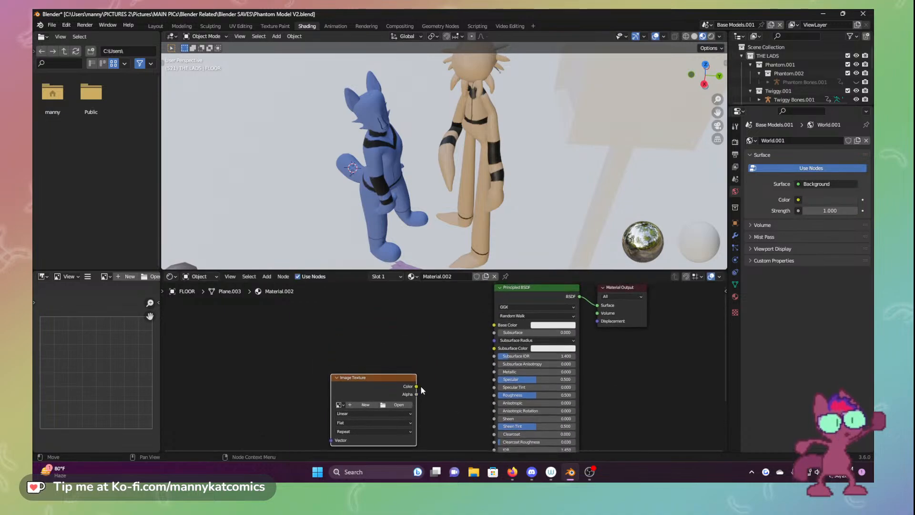
pyautogui.moveTo(416, 386); pyautogui.dragTo(494, 325)
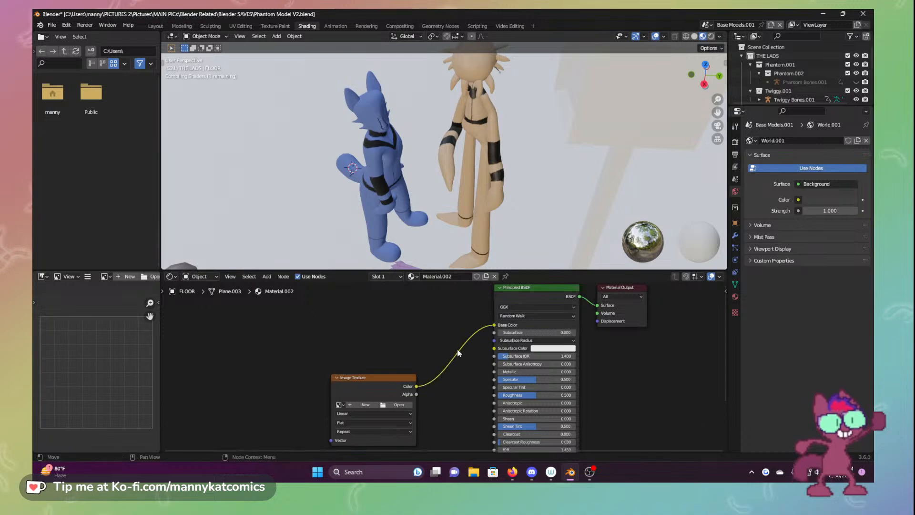
pyautogui.scroll(-5, 344, 197)
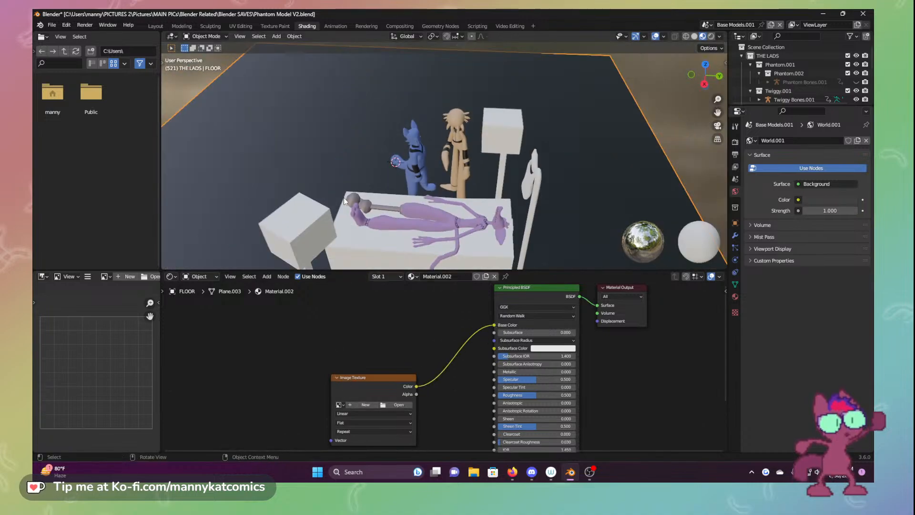
pyautogui.moveTo(383, 185); pyautogui.dragTo(383, 165, button='middle')
pyautogui.scroll(3, 371, 183)
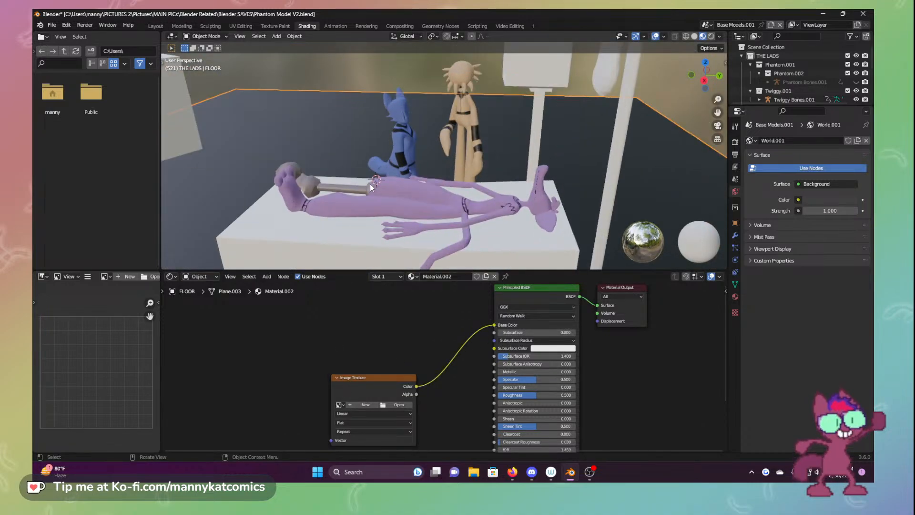
# Start loading an image into the floor's Image Texture node and go to the folder D:\Pictures\ACML (and unrelated)
pyautogui.click(340, 405)
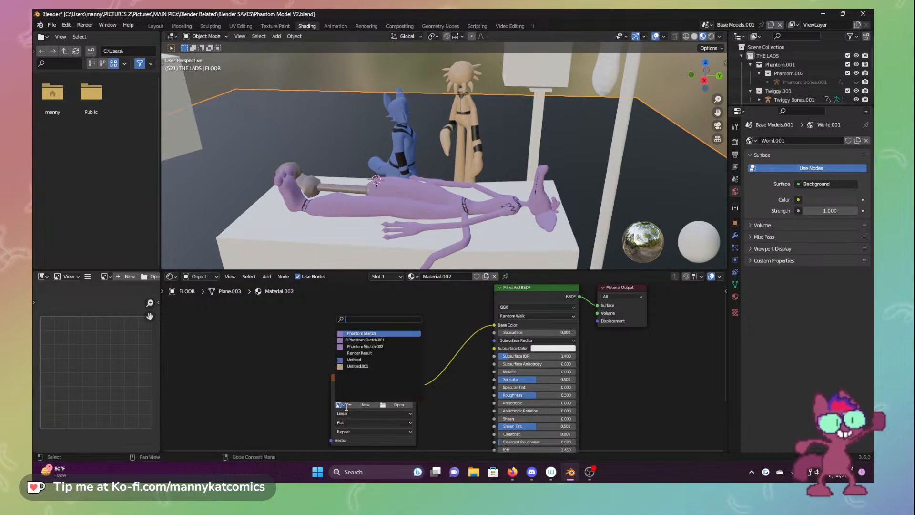
pyautogui.click(292, 403)
pyautogui.click(393, 406)
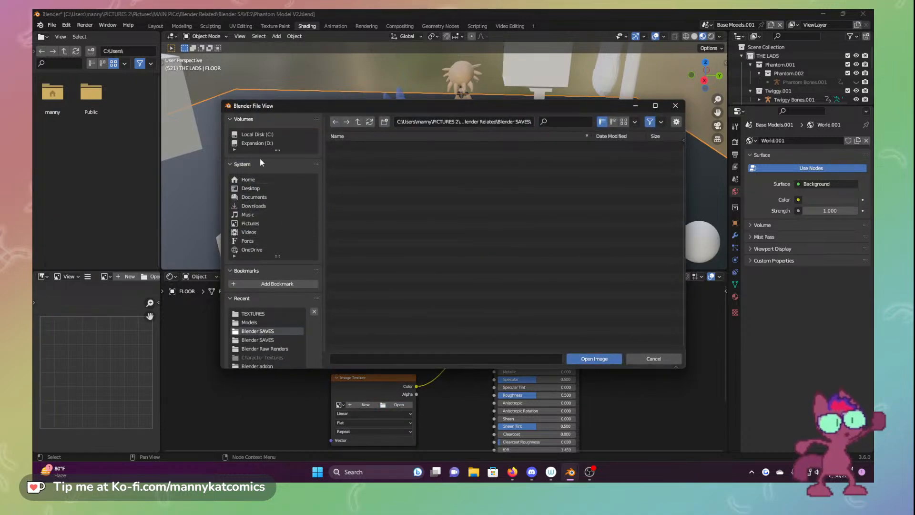
pyautogui.click(255, 143)
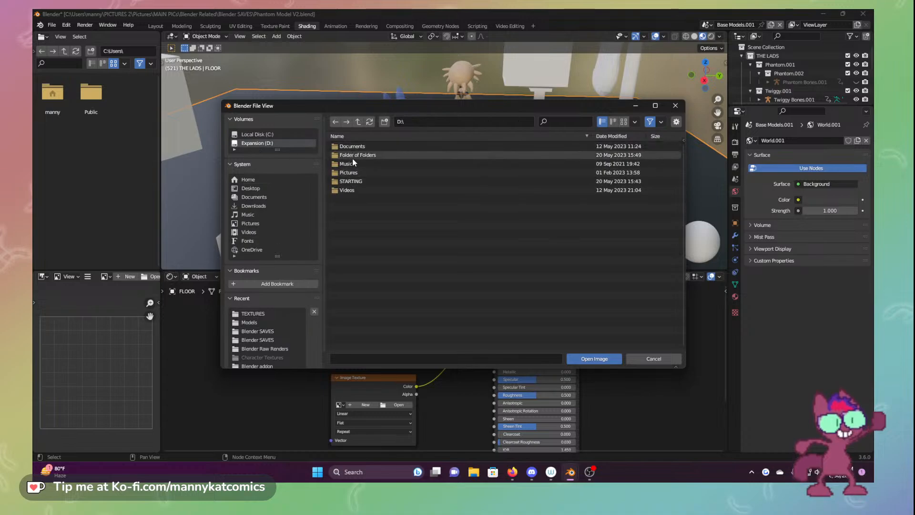
pyautogui.click(351, 172)
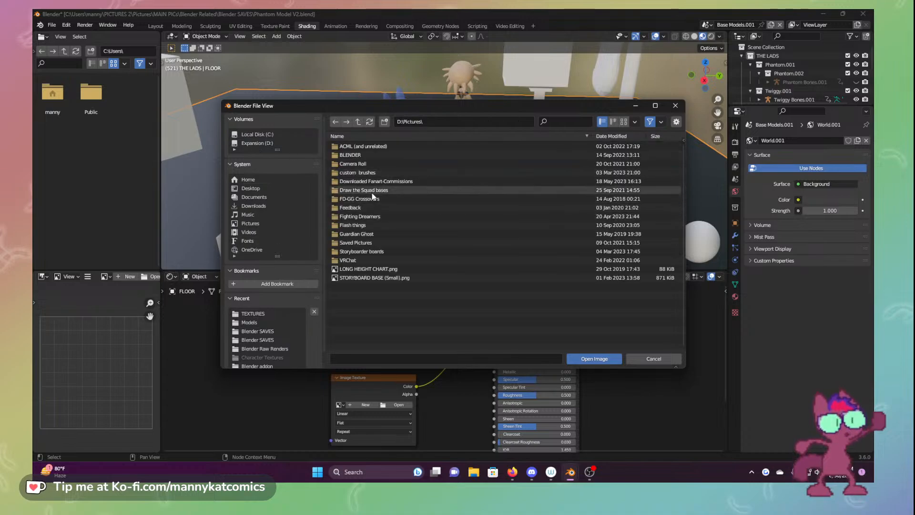
pyautogui.click(363, 146)
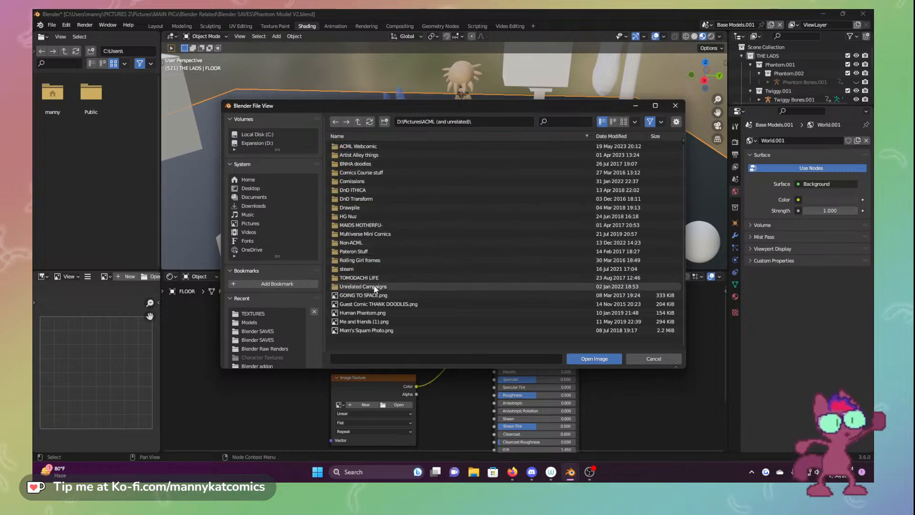
# Check the Non-ACML subfolder for a floor texture image and return to the ACML (and unrelated) folder
pyautogui.click(370, 245)
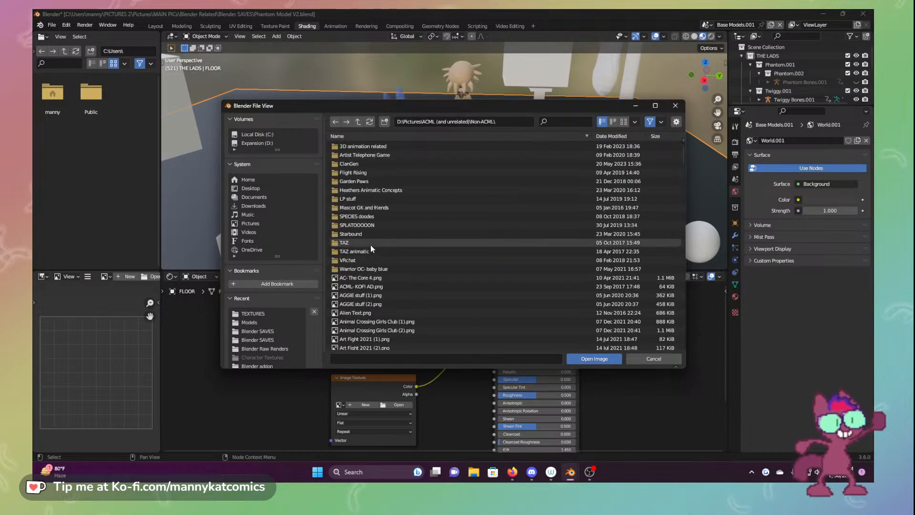
pyautogui.click(335, 123)
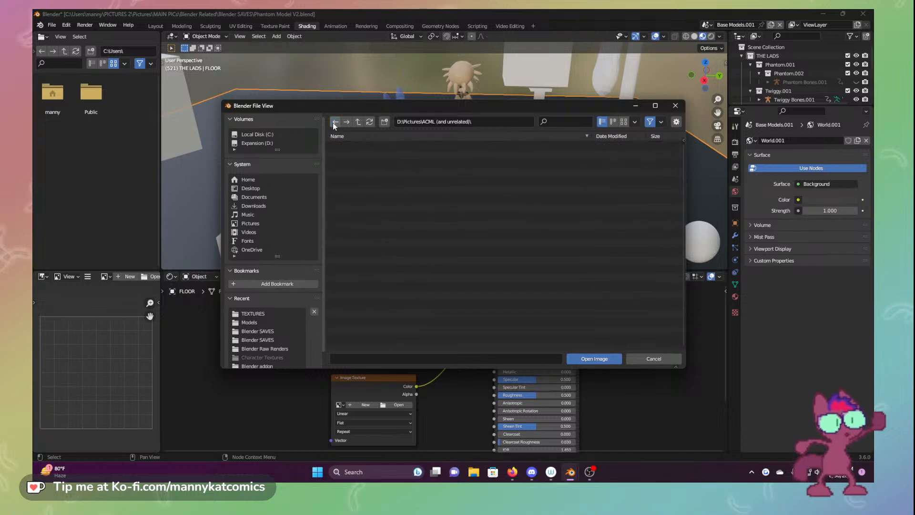
pyautogui.click(333, 123)
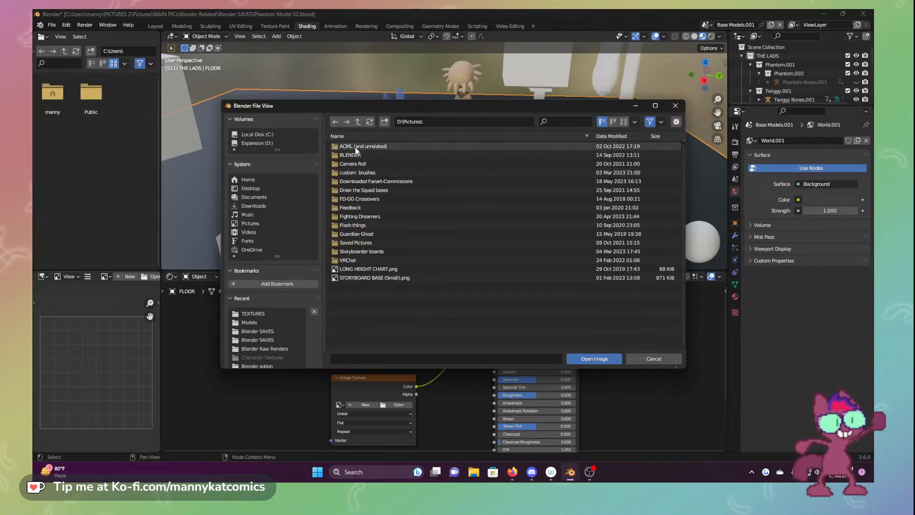
pyautogui.doubleClick(356, 148)
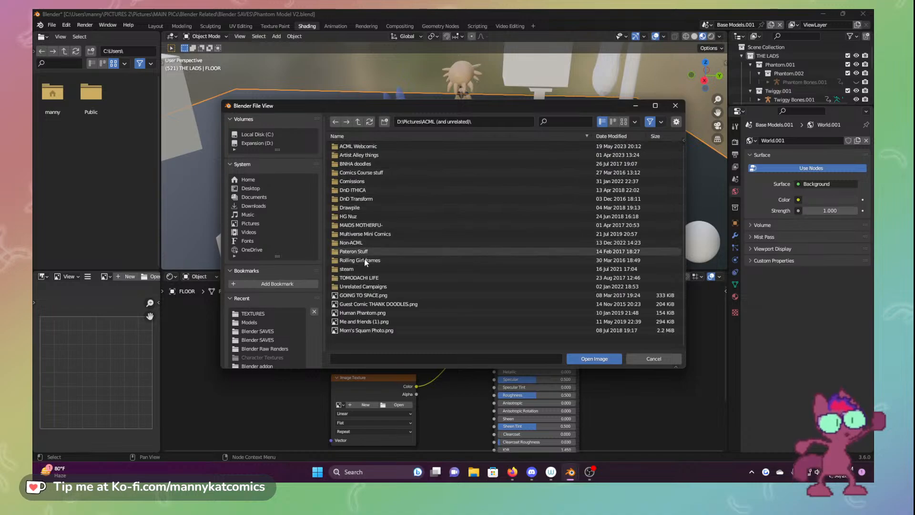
pyautogui.doubleClick(367, 243)
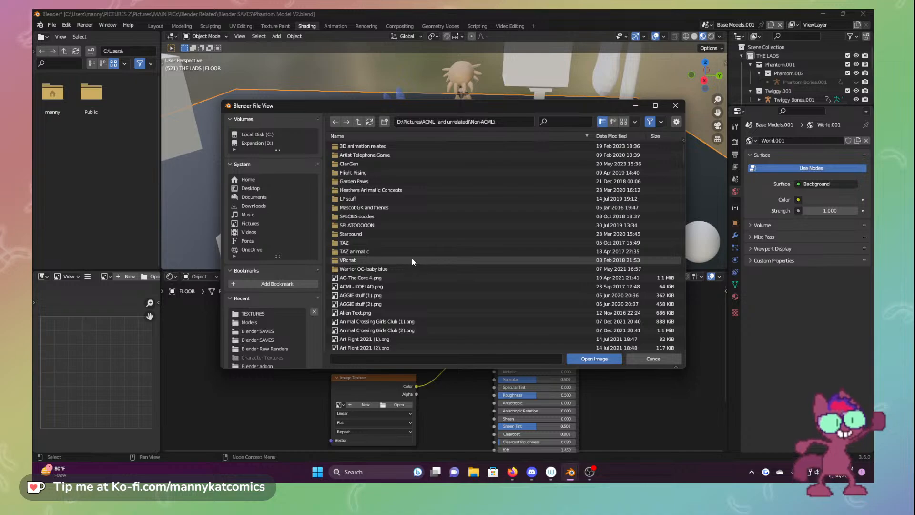
pyautogui.click(336, 122)
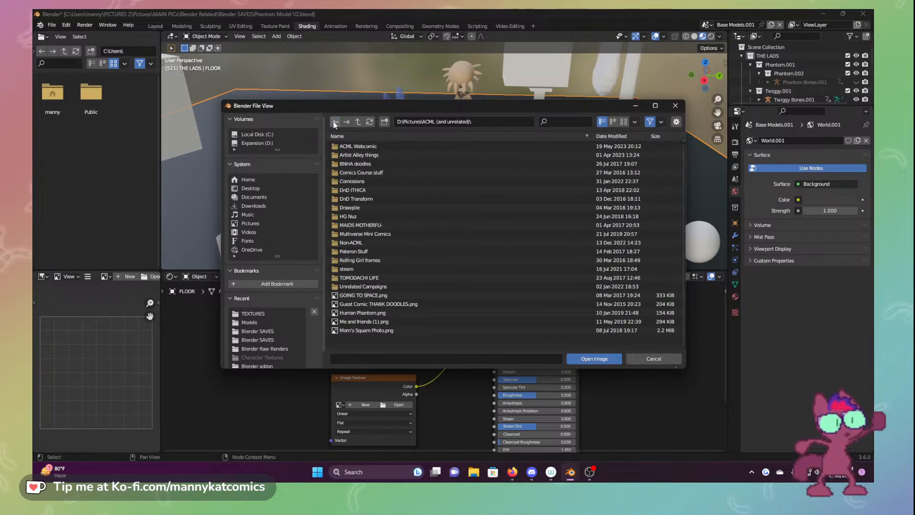
# Open the Phantom Story folder inside ACML Webcomic and look through its files for a floor texture image
pyautogui.click(355, 147)
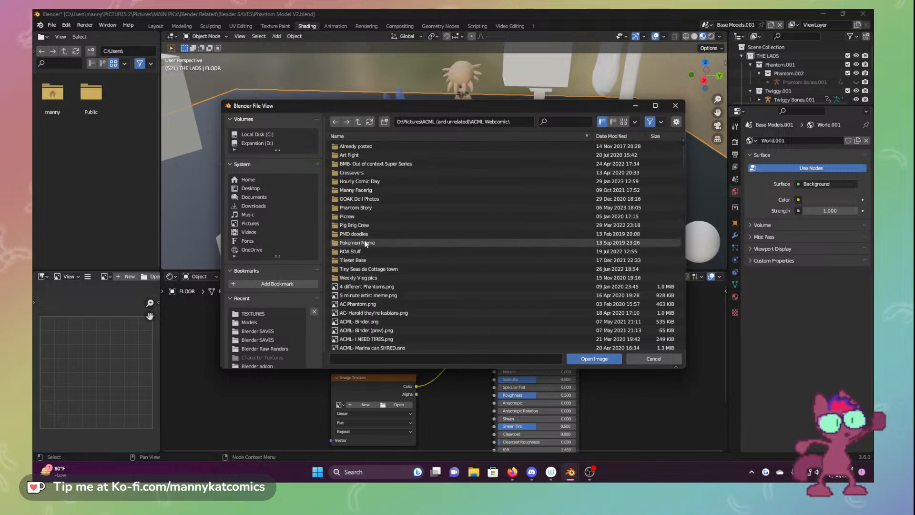
pyautogui.click(360, 208)
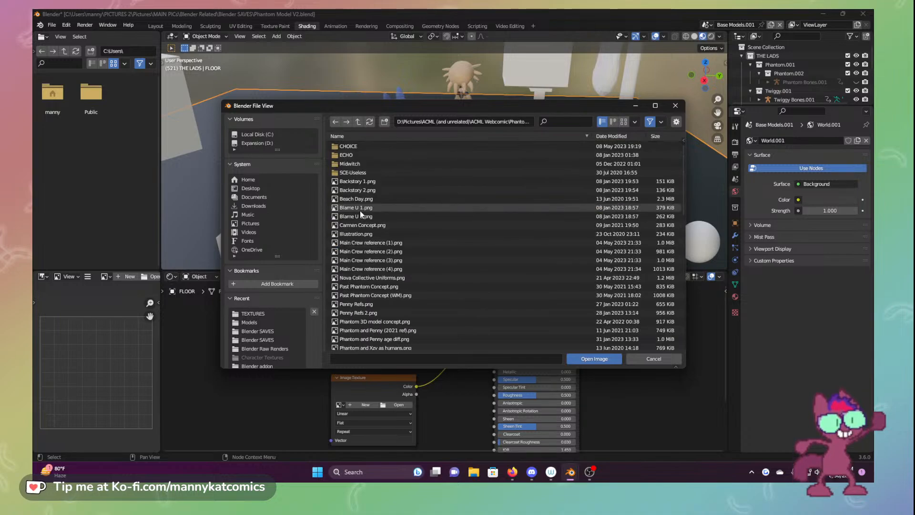
pyautogui.scroll(-10, 366, 256)
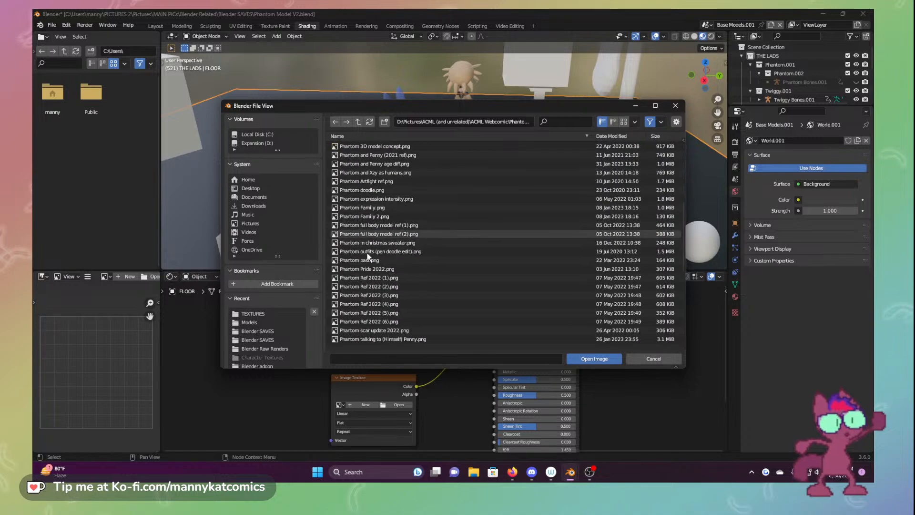
pyautogui.scroll(-5, 370, 252)
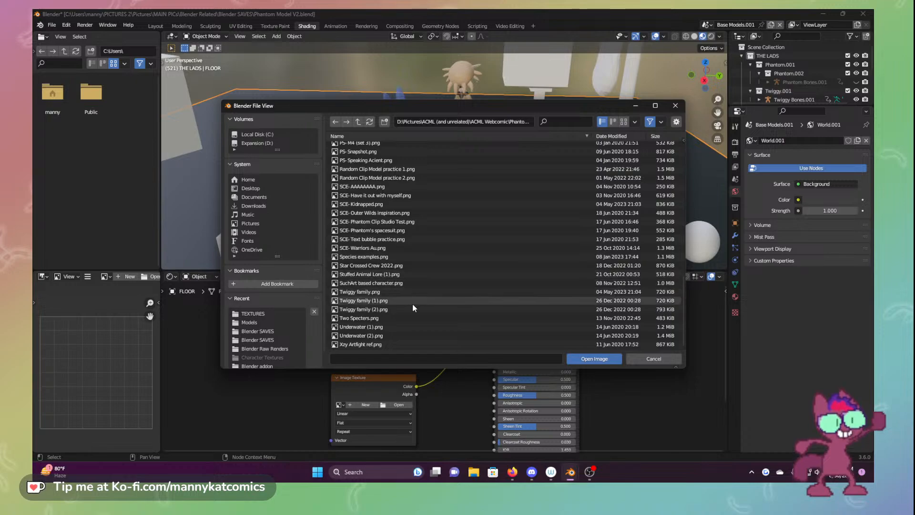
pyautogui.scroll(9, 409, 333)
pyautogui.scroll(7, 408, 331)
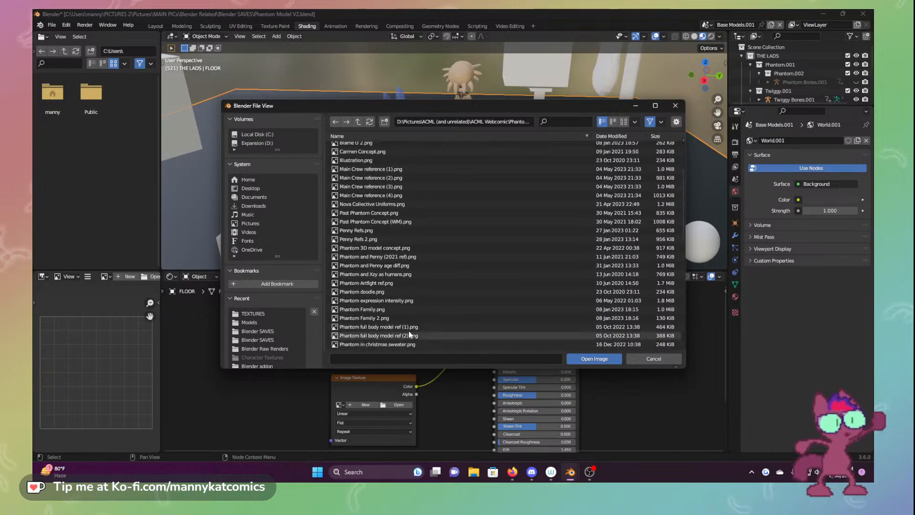
pyautogui.scroll(2, 426, 291)
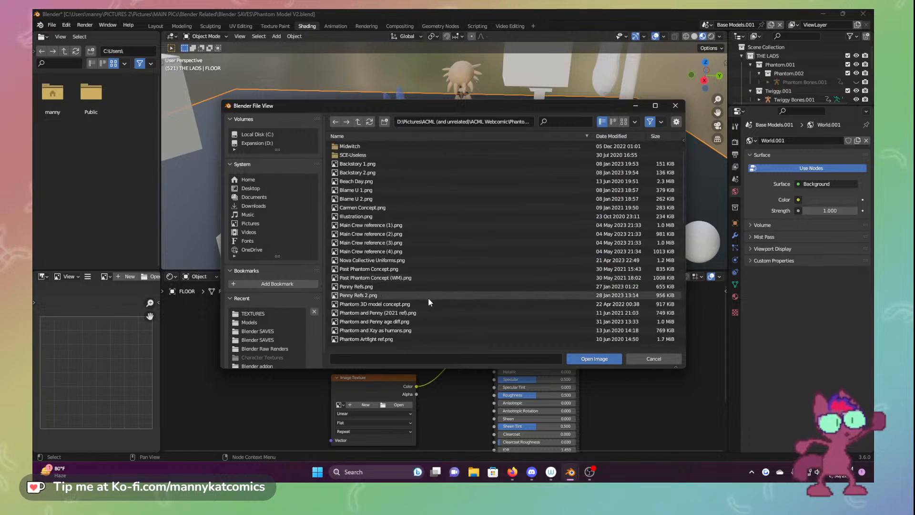
pyautogui.scroll(1, 428, 301)
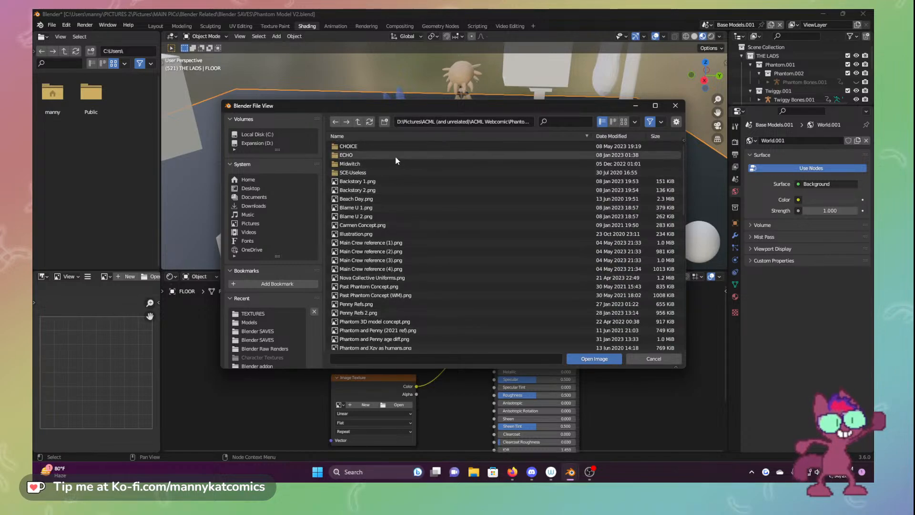
# Check the CHOICE subfolder and the remaining Phantom Story files for a floor texture image, and cancel the image loading
pyautogui.click(403, 146)
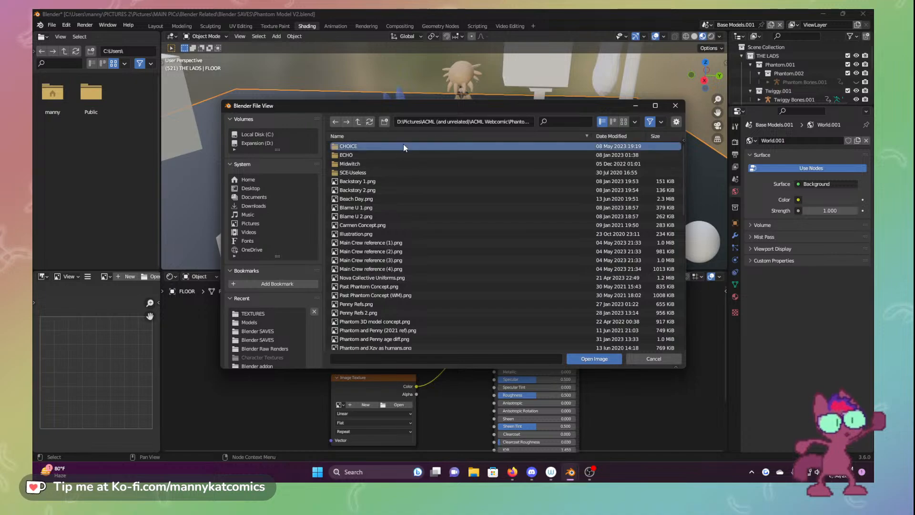
pyautogui.doubleClick(404, 146)
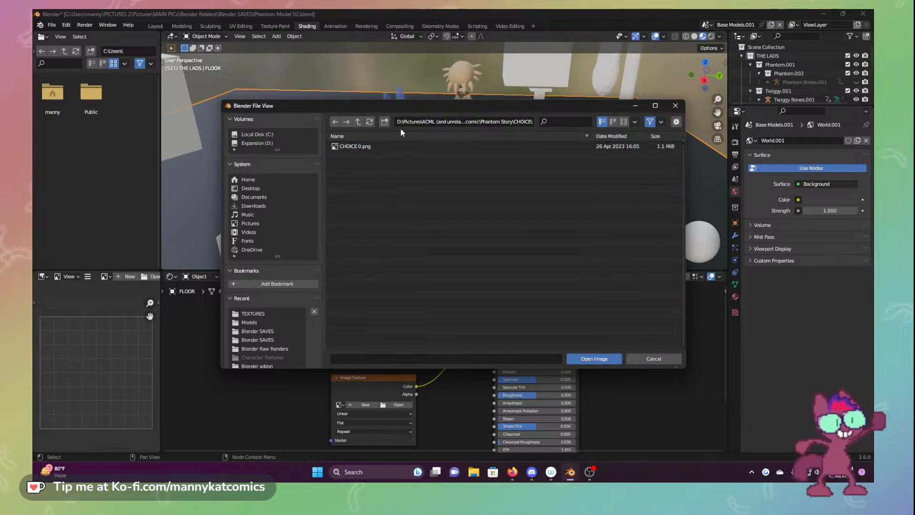
pyautogui.click(334, 122)
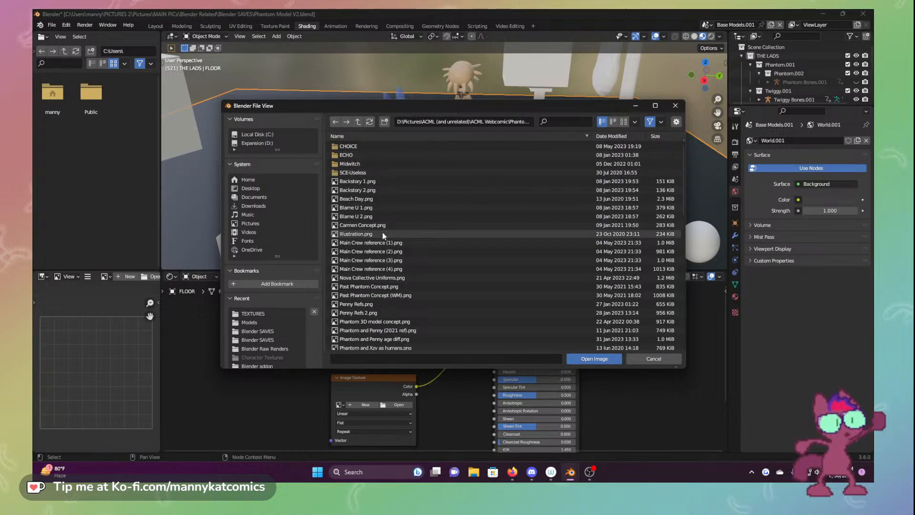
pyautogui.scroll(-2, 431, 259)
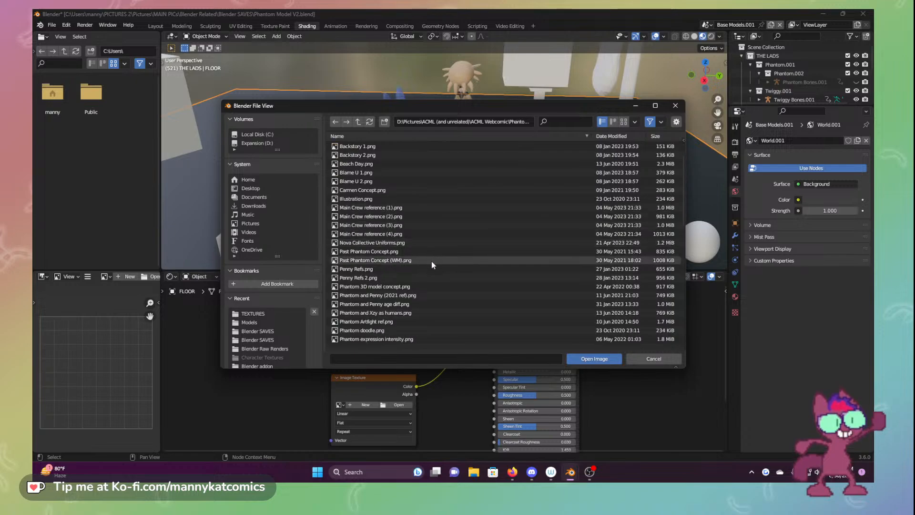
pyautogui.scroll(-2, 431, 261)
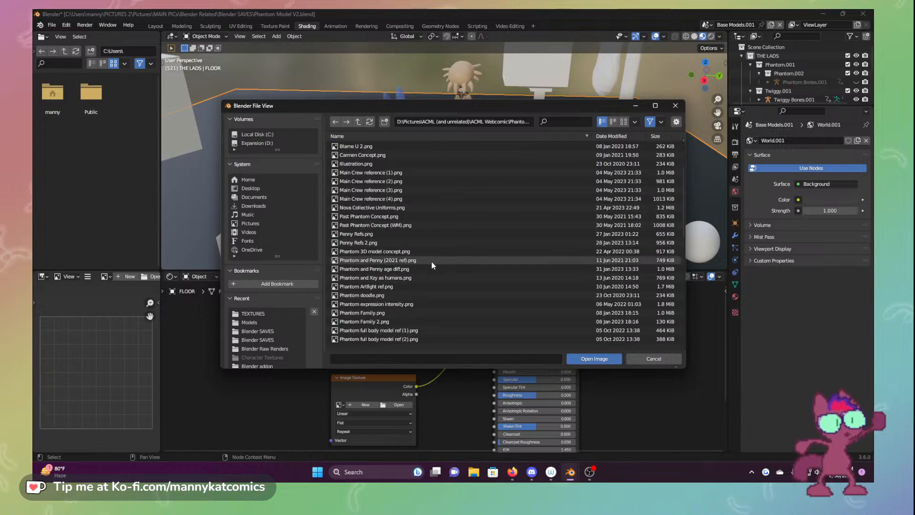
pyautogui.scroll(-2, 431, 261)
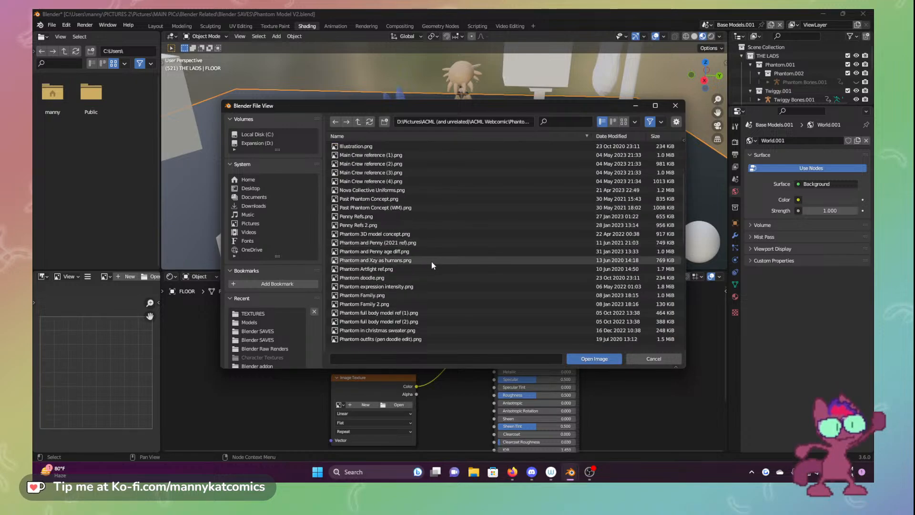
pyautogui.click(253, 135)
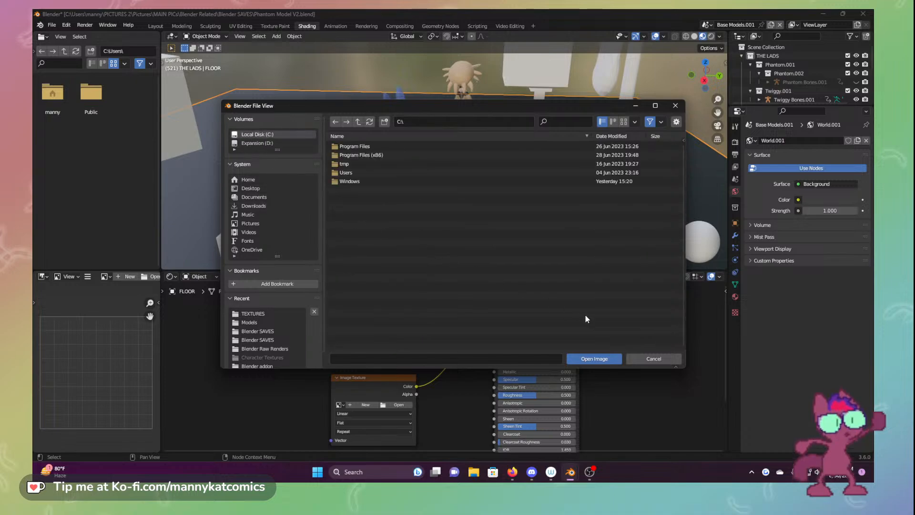
pyautogui.click(654, 359)
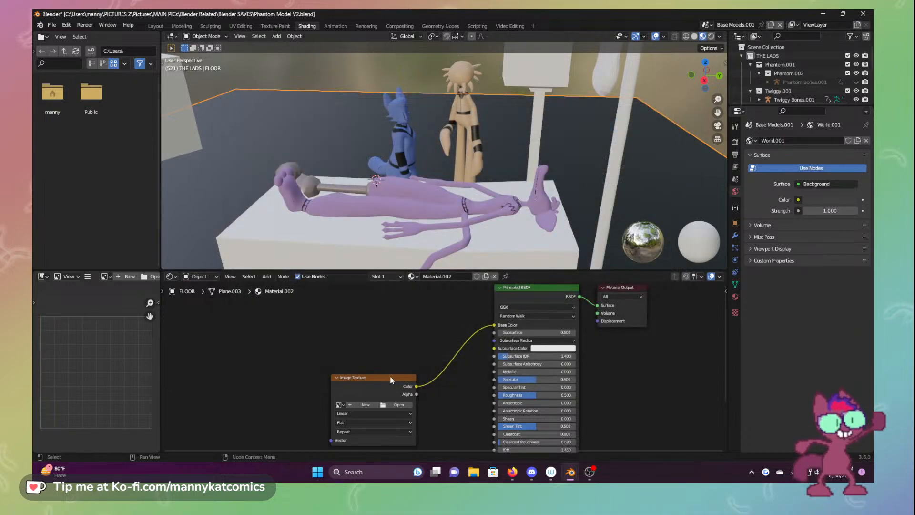
# Delete the Image Texture node from the floor's material
pyautogui.rightClick(375, 370)
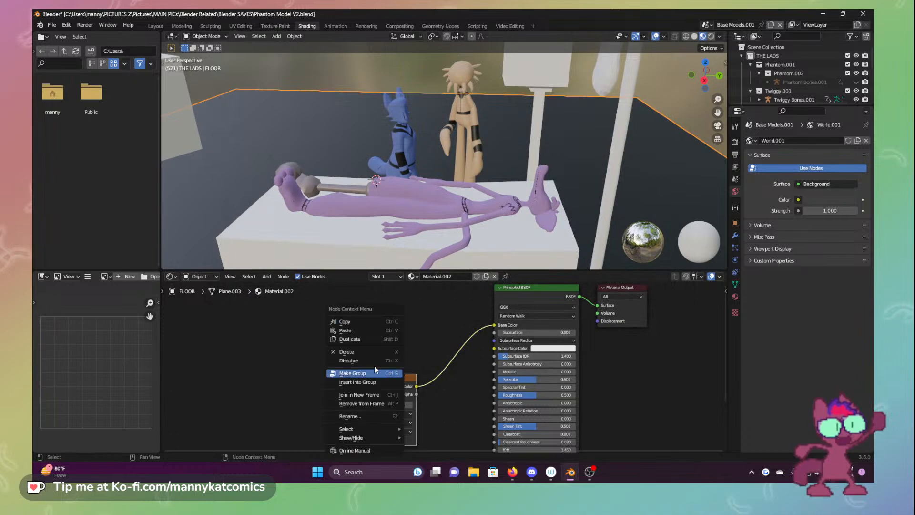
pyautogui.click(353, 416)
pyautogui.press('Escape')
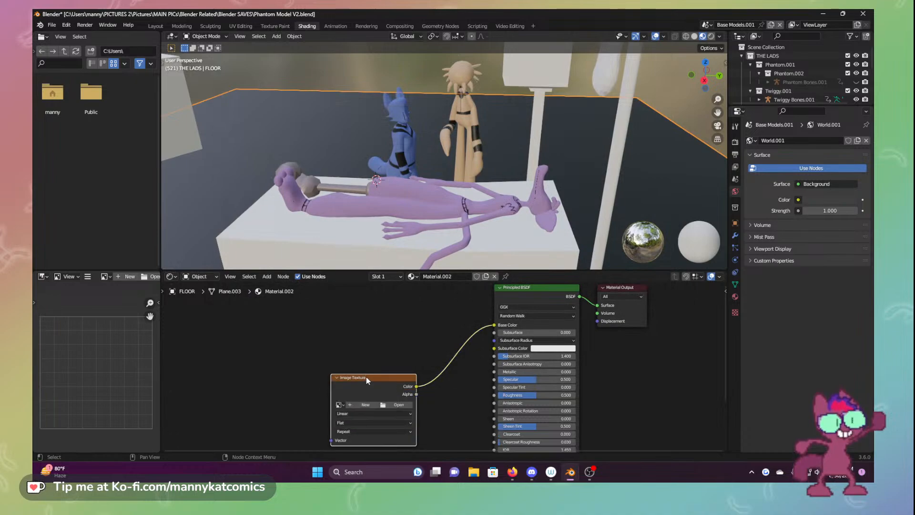
pyautogui.rightClick(366, 377)
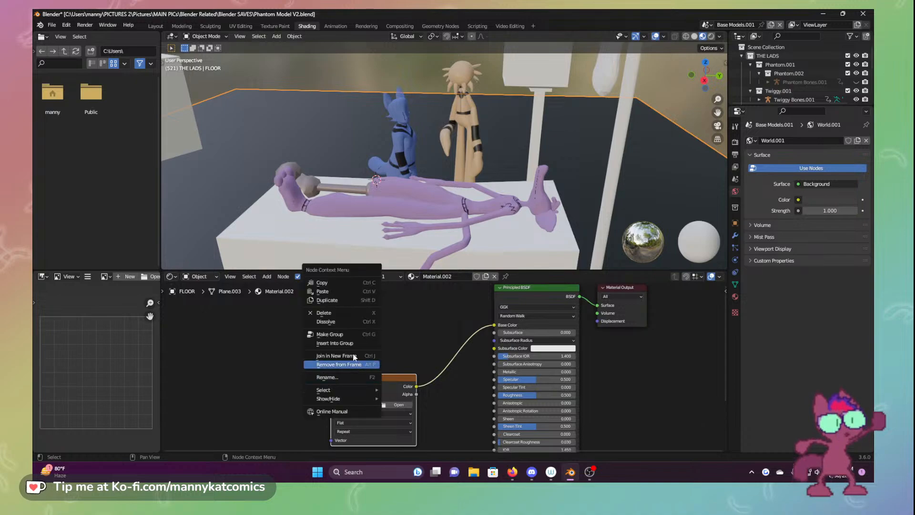
pyautogui.click(340, 316)
# Try an RGB input node in the floor's material and delete it again
pyautogui.click(265, 277)
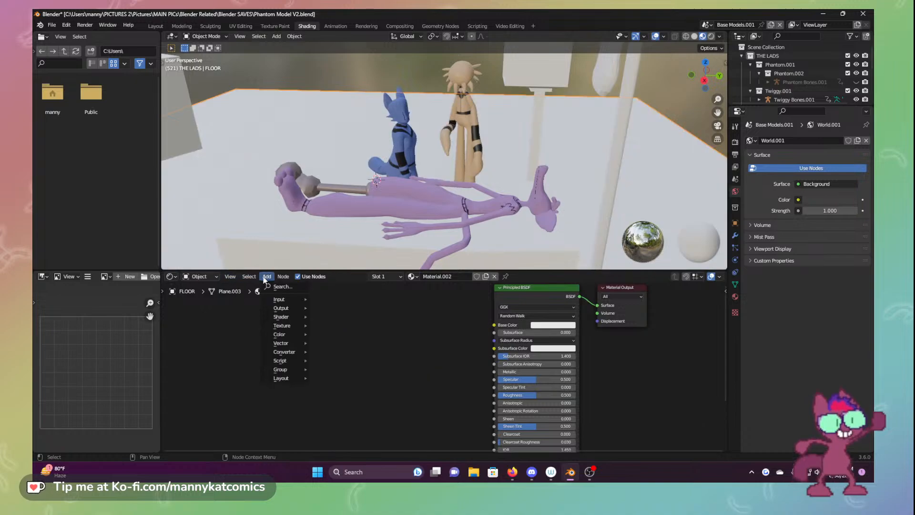
pyautogui.moveTo(280, 300)
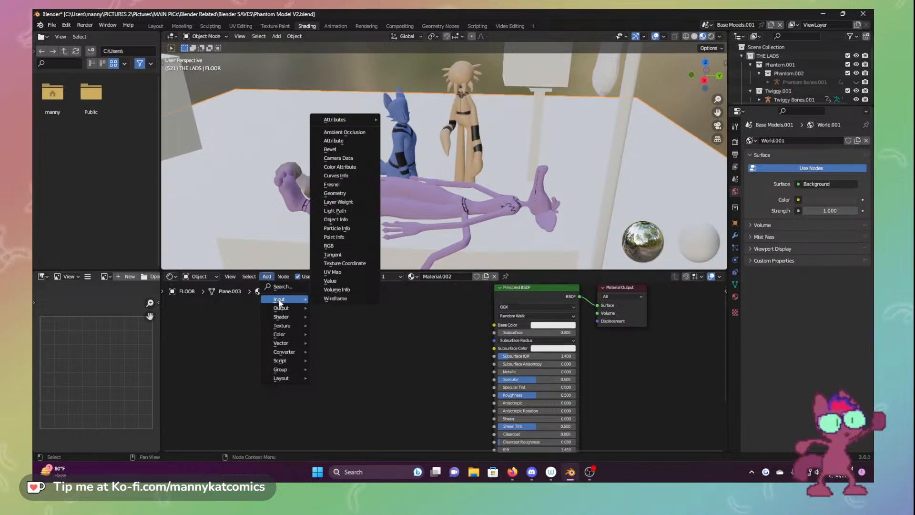
pyautogui.click(337, 247)
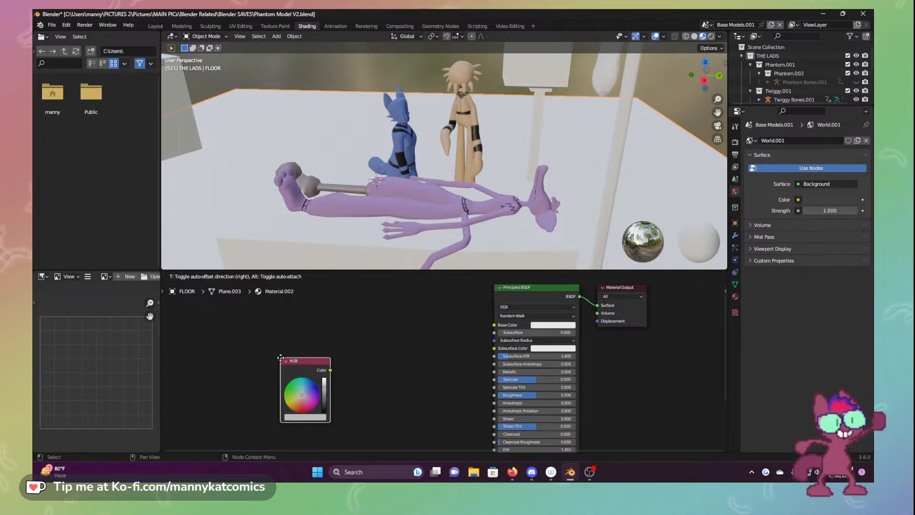
pyautogui.click(281, 357)
pyautogui.rightClick(289, 363)
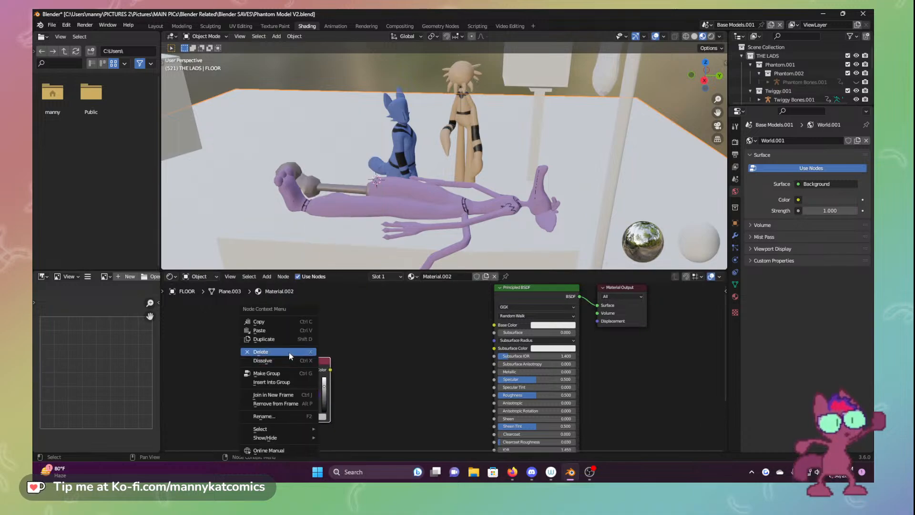
pyautogui.click(289, 353)
# Add a Mix Color node to the floor's material, well before the Principled BSDF
pyautogui.click(266, 277)
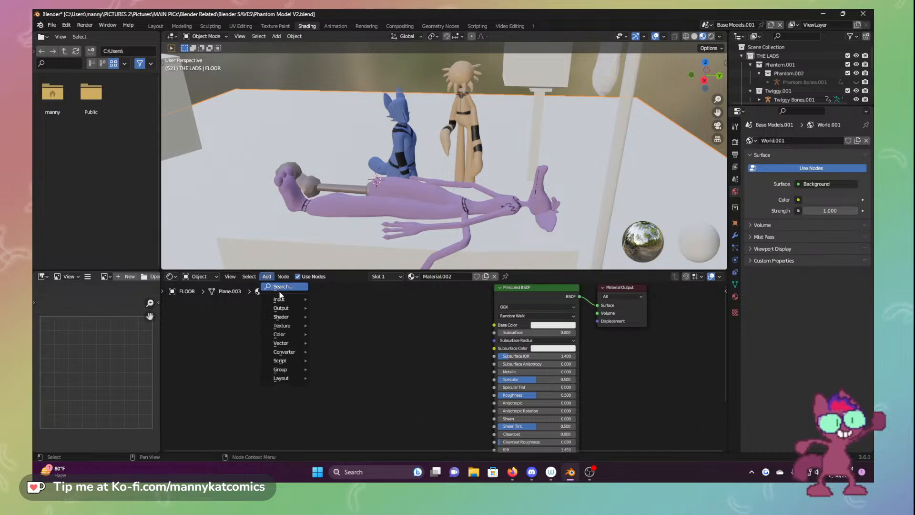
pyautogui.moveTo(290, 335)
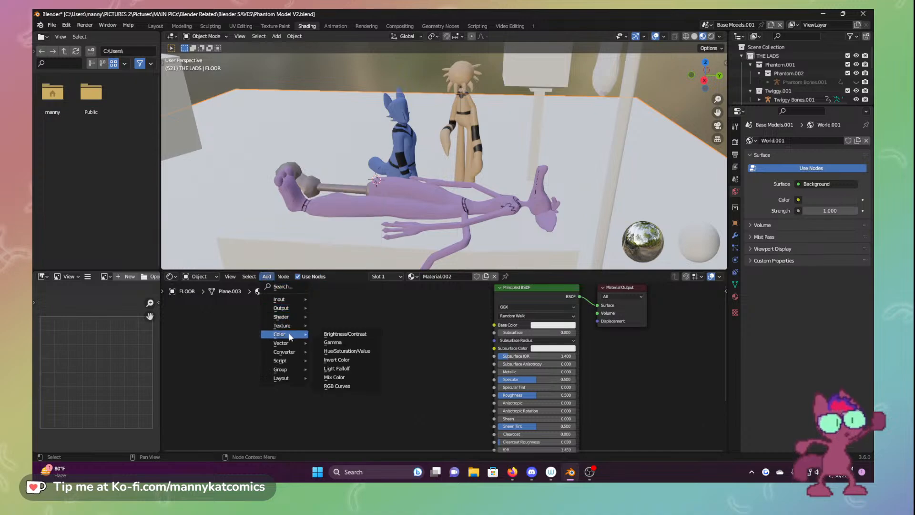
pyautogui.click(334, 377)
pyautogui.click(303, 341)
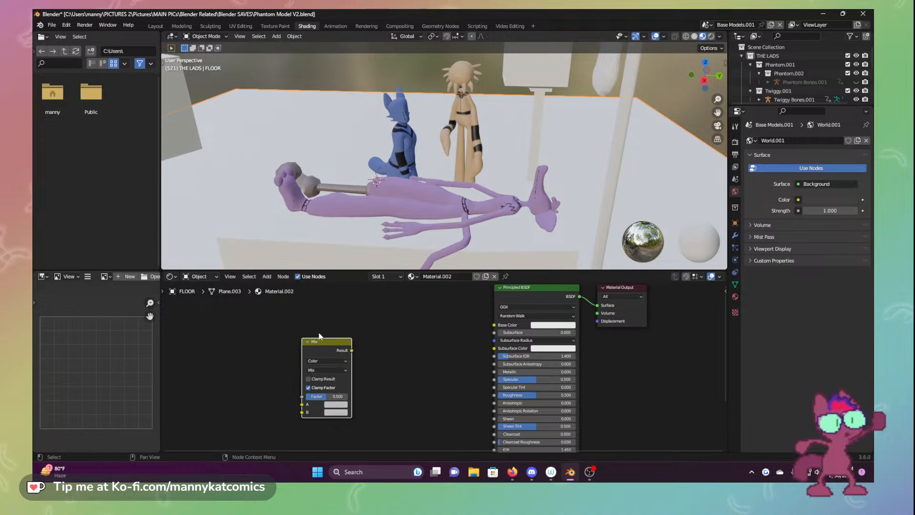
# Try a Point Density texture node beside the Mix node and delete it again
pyautogui.click(267, 277)
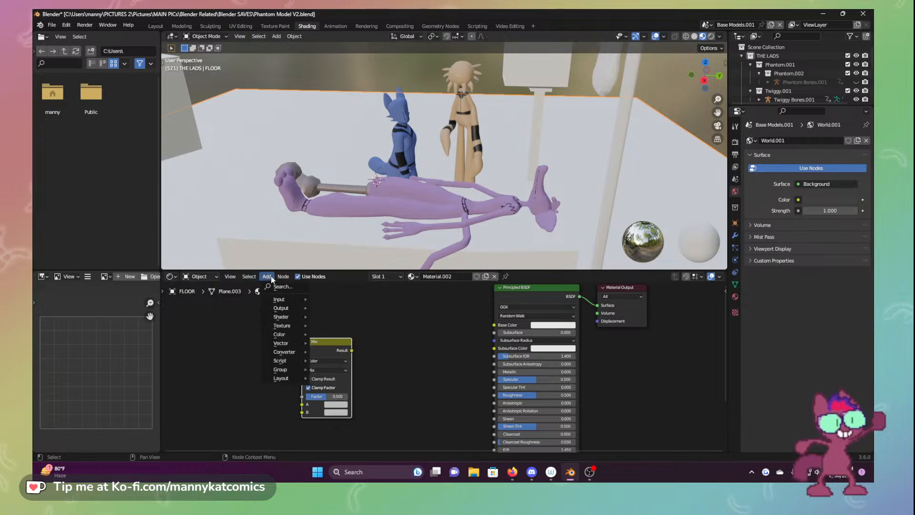
pyautogui.moveTo(282, 278)
pyautogui.moveTo(283, 328)
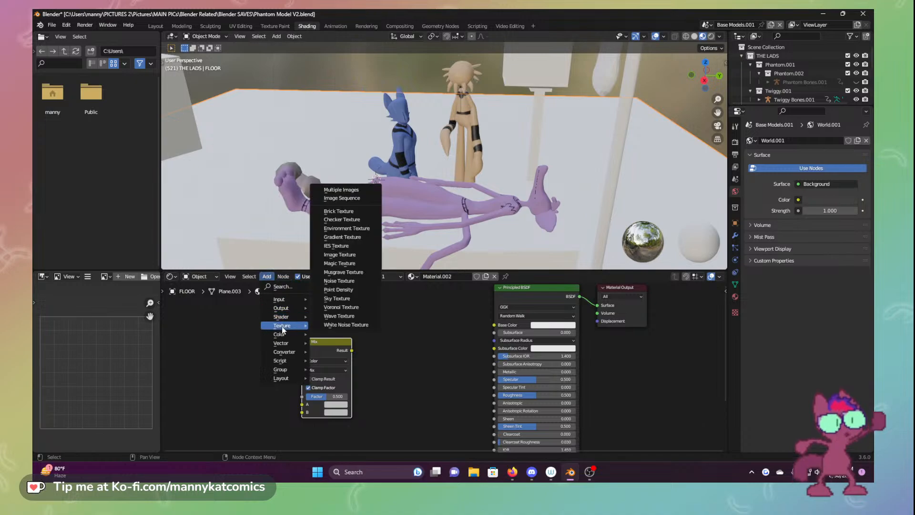
pyautogui.click(339, 290)
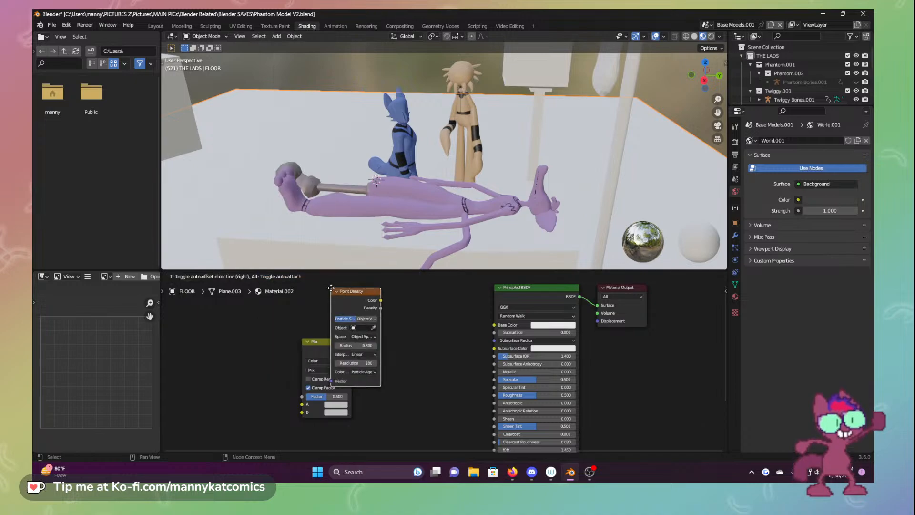
pyautogui.click(364, 296)
pyautogui.rightClick(376, 301)
pyautogui.click(376, 298)
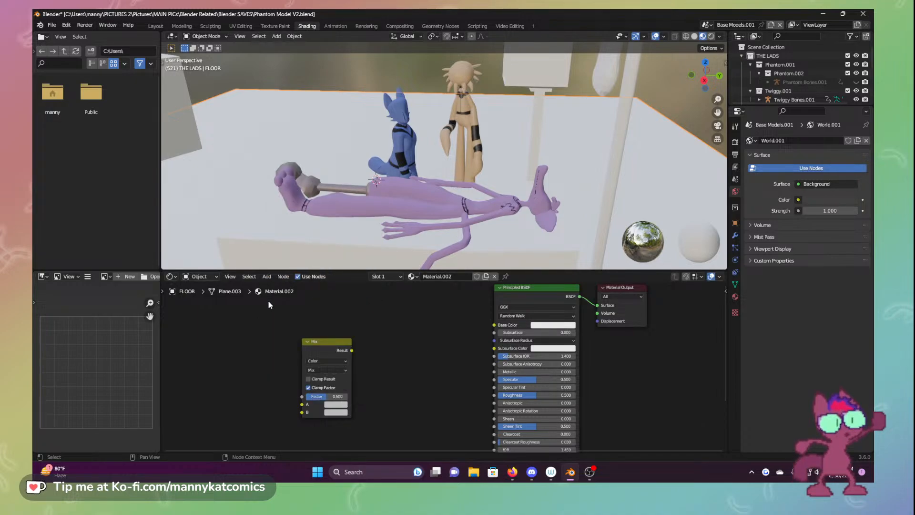
# Add a Noise Texture node between the Mix node and the Principled BSDF
pyautogui.click(267, 276)
pyautogui.moveTo(290, 325)
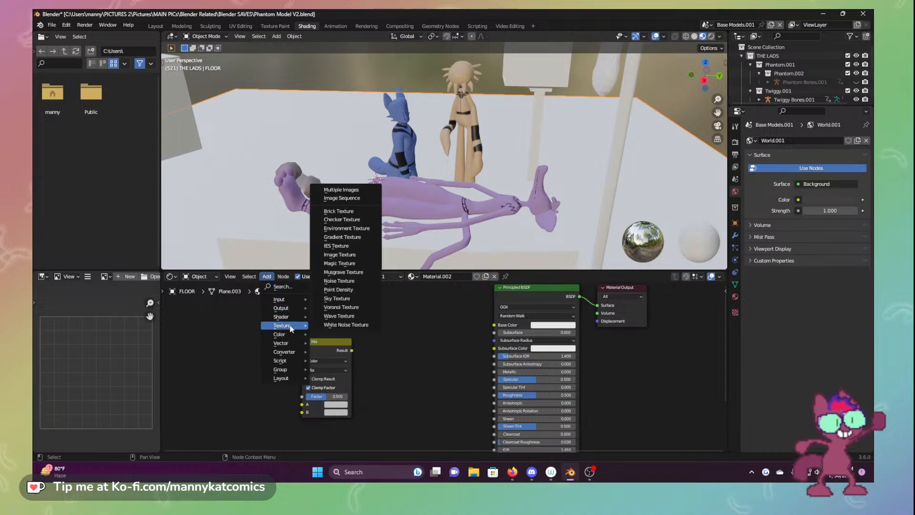
pyautogui.click(339, 281)
pyautogui.click(377, 330)
# Connect the Mix node's Result to the Noise Texture's Vector and the Noise Texture's Color to the Principled BSDF's Base Color
pyautogui.scroll(2, 367, 385)
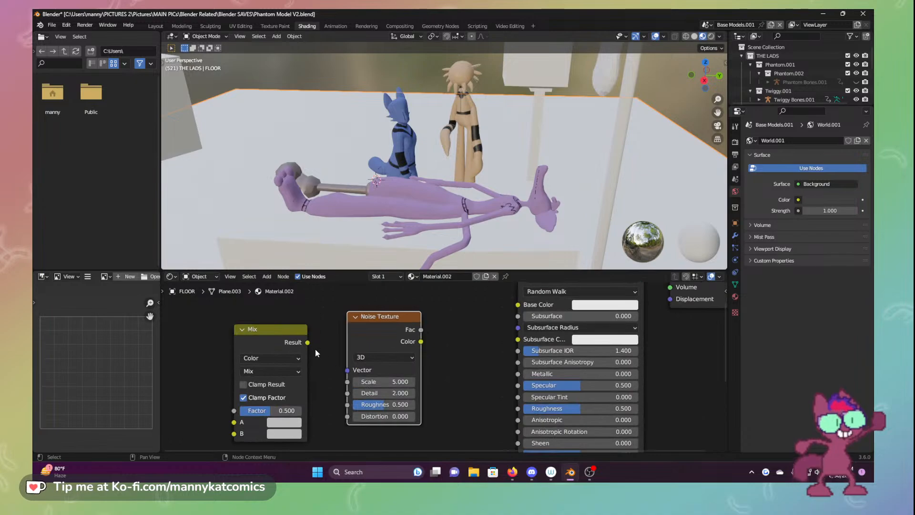
pyautogui.moveTo(308, 343); pyautogui.dragTo(347, 371)
pyautogui.moveTo(421, 341); pyautogui.dragTo(519, 310)
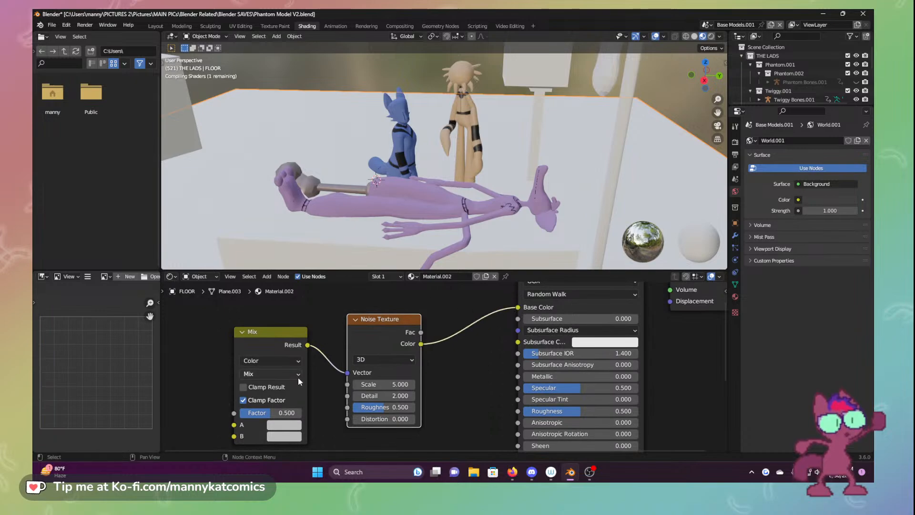
# Set the Mix node's color A to a slightly bluish grey and color B to green
pyautogui.click(284, 426)
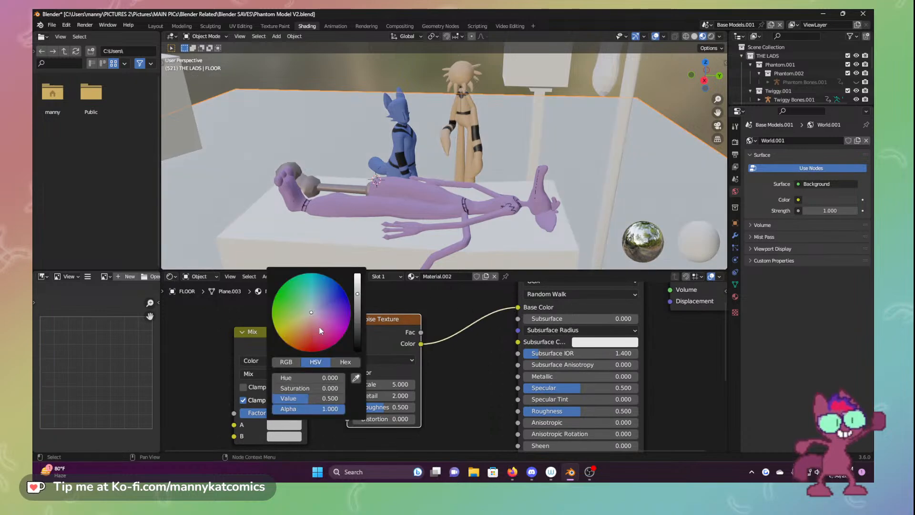
pyautogui.moveTo(312, 316)
pyautogui.mouseDown()
pyautogui.moveTo(357, 302)
pyautogui.moveTo(313, 311)
pyautogui.mouseUp()
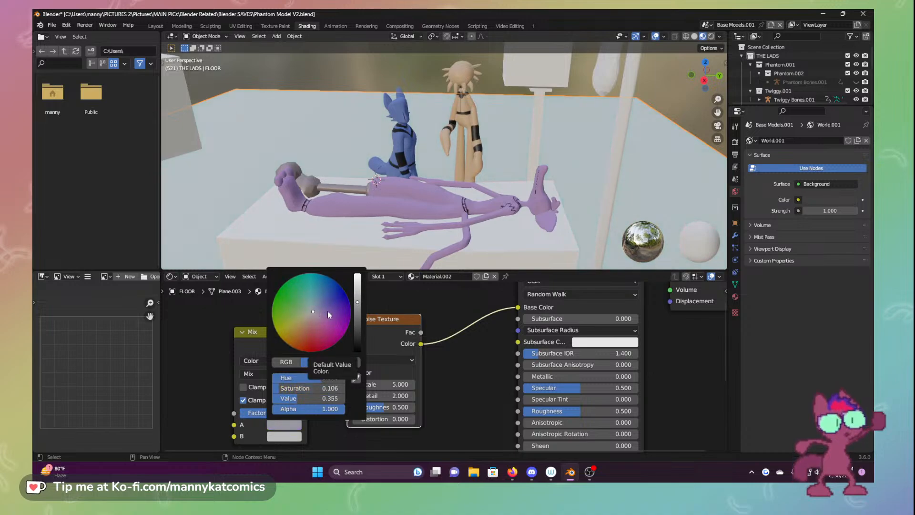
pyautogui.click(275, 438)
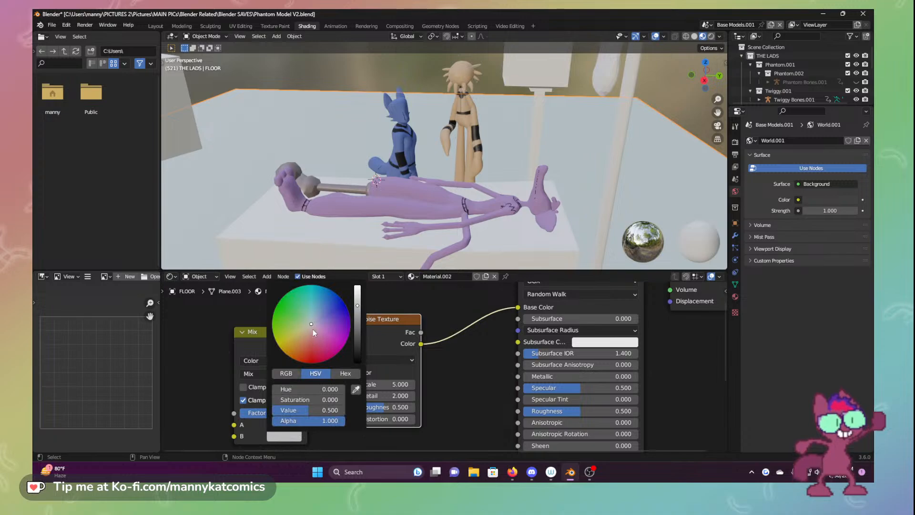
pyautogui.moveTo(313, 329)
pyautogui.mouseDown()
pyautogui.moveTo(325, 301)
pyautogui.moveTo(308, 303)
pyautogui.mouseUp()
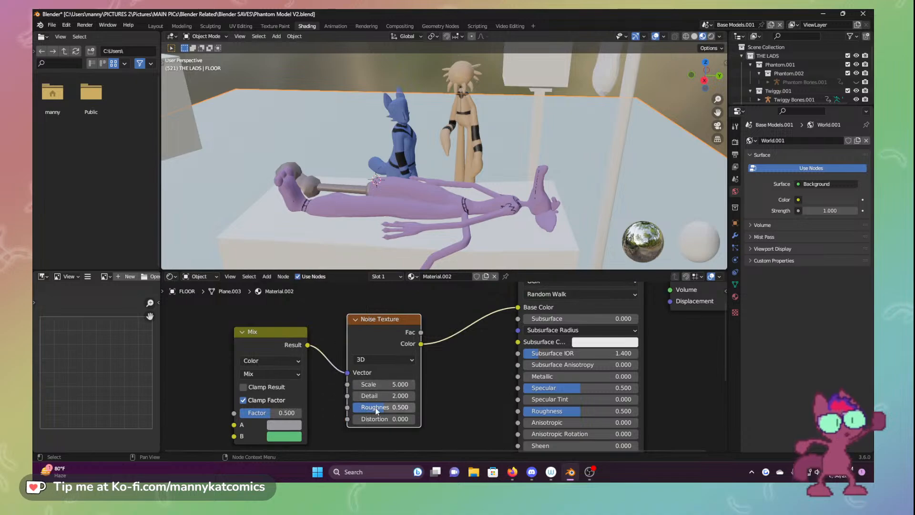
# Set the Noise Texture's Detail to 15 and inspect the floor's surface up close around the blue and tan characters
pyautogui.moveTo(376, 395); pyautogui.dragTo(405, 396)
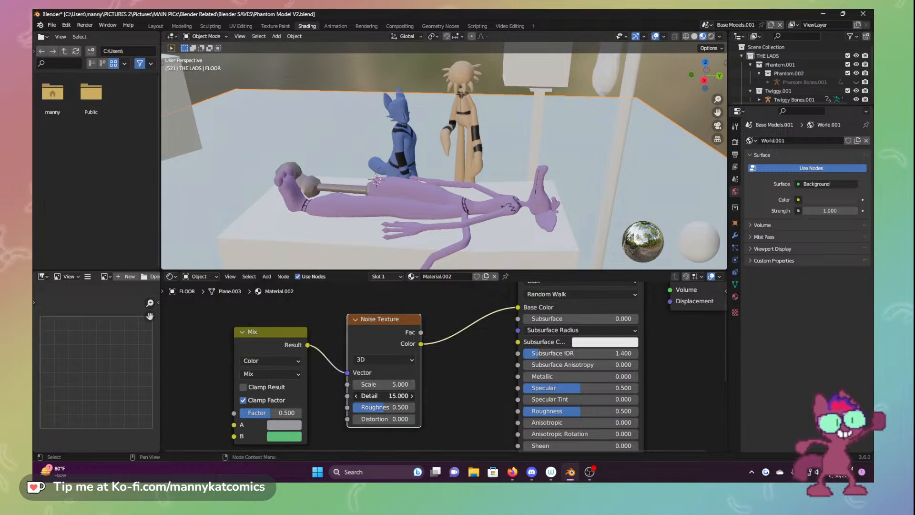
pyautogui.scroll(7, 184, 236)
pyautogui.moveTo(376, 237); pyautogui.dragTo(223, 209, button='middle')
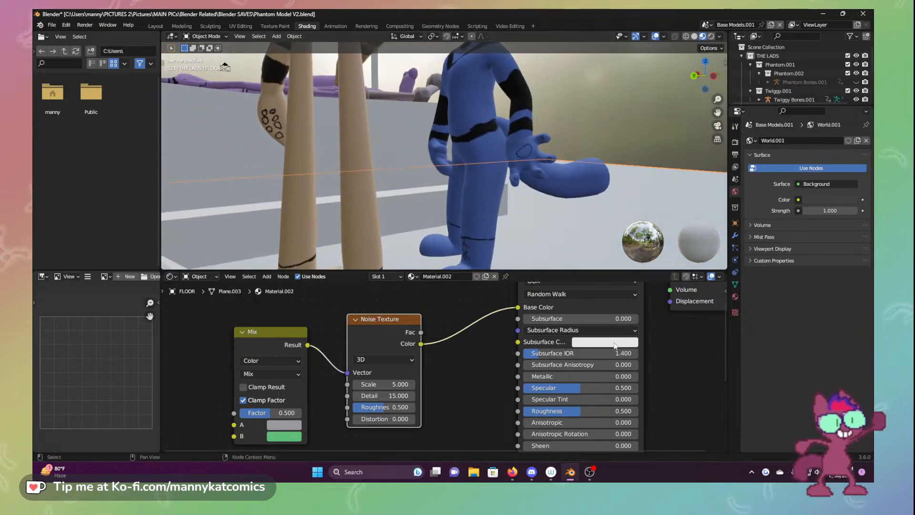
pyautogui.moveTo(525, 265); pyautogui.dragTo(267, 78, button='middle')
pyautogui.scroll(-6, 345, 245)
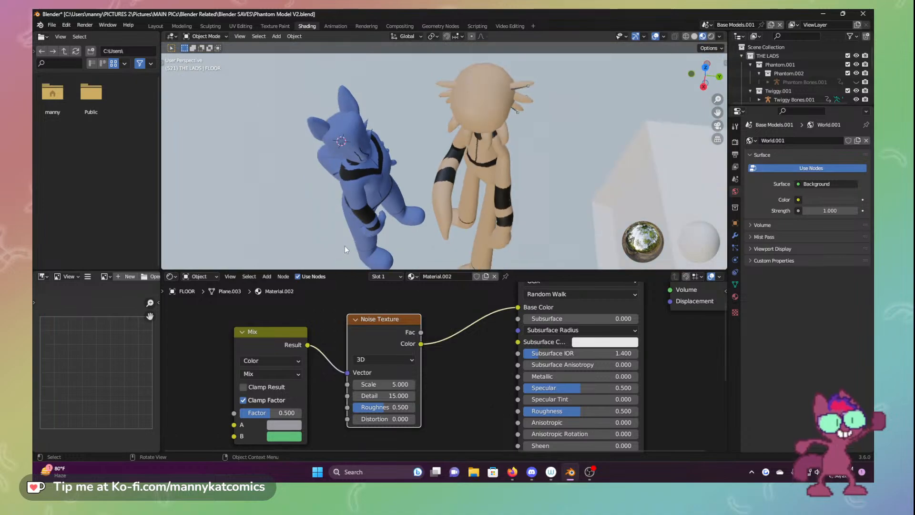
# Set the Mix node's Factor to 0.525 and the Noise Texture's Detail to 0, trying a Scale of 27.8 and undoing it
pyautogui.moveTo(271, 414)
pyautogui.mouseDown()
pyautogui.moveTo(295, 413)
pyautogui.moveTo(269, 413)
pyautogui.mouseUp()
pyautogui.moveTo(341, 121)
pyautogui.mouseDown(button='middle')
pyautogui.moveTo(334, 71)
pyautogui.moveTo(313, 78)
pyautogui.moveTo(344, 90)
pyautogui.moveTo(350, 110)
pyautogui.mouseUp(button='middle')
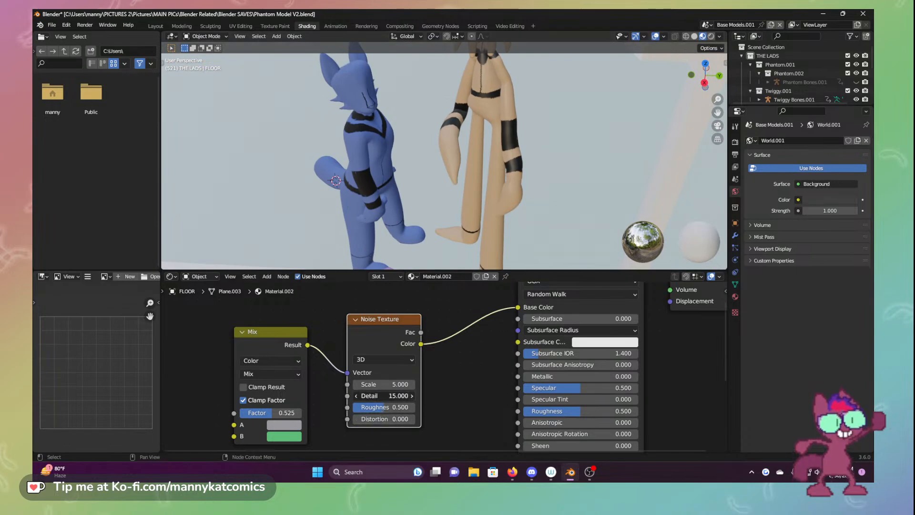
pyautogui.moveTo(384, 396); pyautogui.dragTo(493, 384)
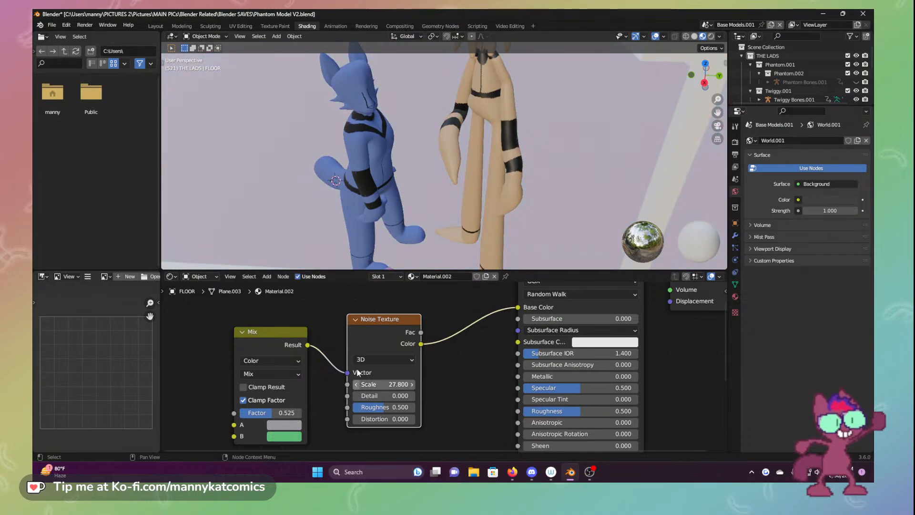
pyautogui.hotkey('ctrl', 'z')
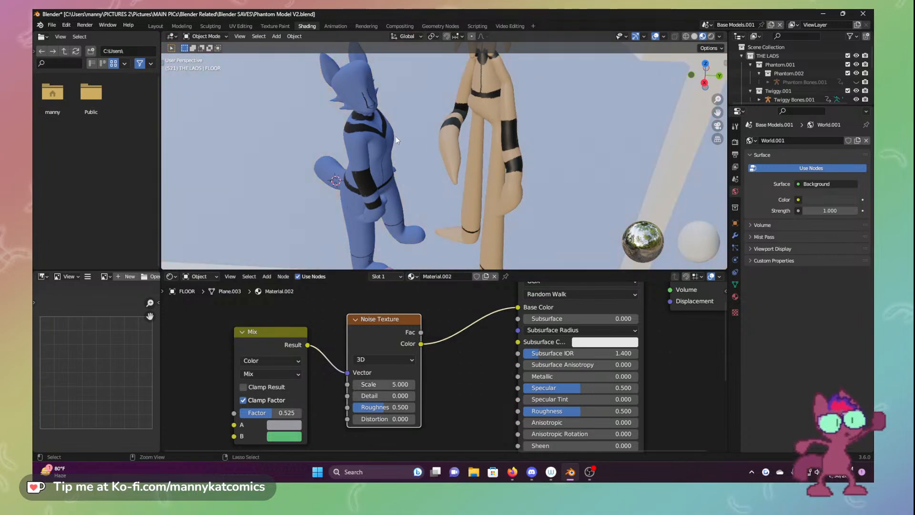
# Undo the last Detail change on the floor's Noise Texture
pyautogui.hotkey('ctrl', 'z')
pyautogui.scroll(-2, 436, 294)
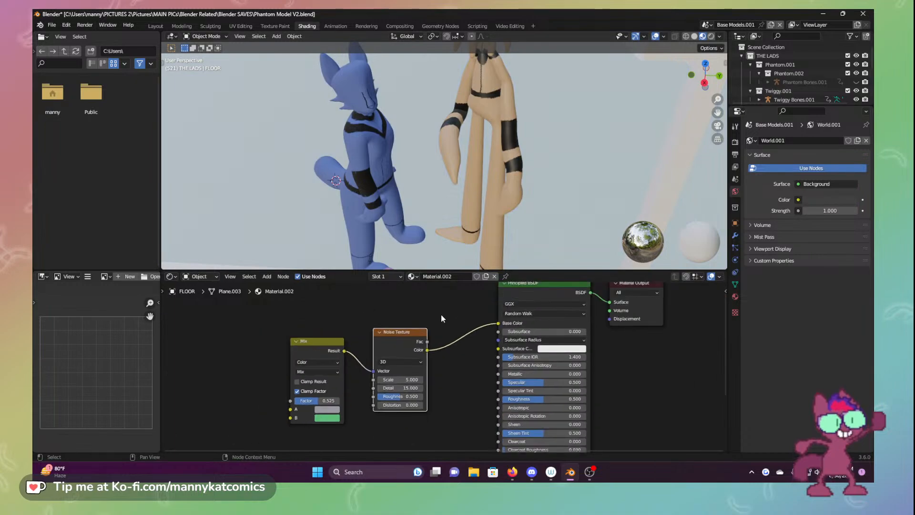
pyautogui.scroll(2, 440, 414)
pyautogui.scroll(-5, 436, 234)
pyautogui.scroll(2, 439, 247)
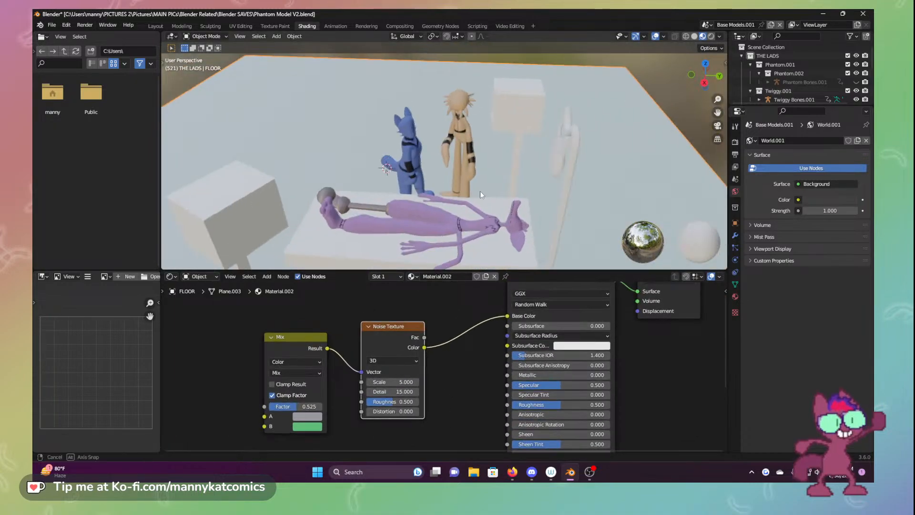
# Check the Mix node's blending modes and data types, keeping Mix and Color selected
pyautogui.moveTo(480, 191); pyautogui.dragTo(372, 201, button='middle')
pyautogui.click(290, 372)
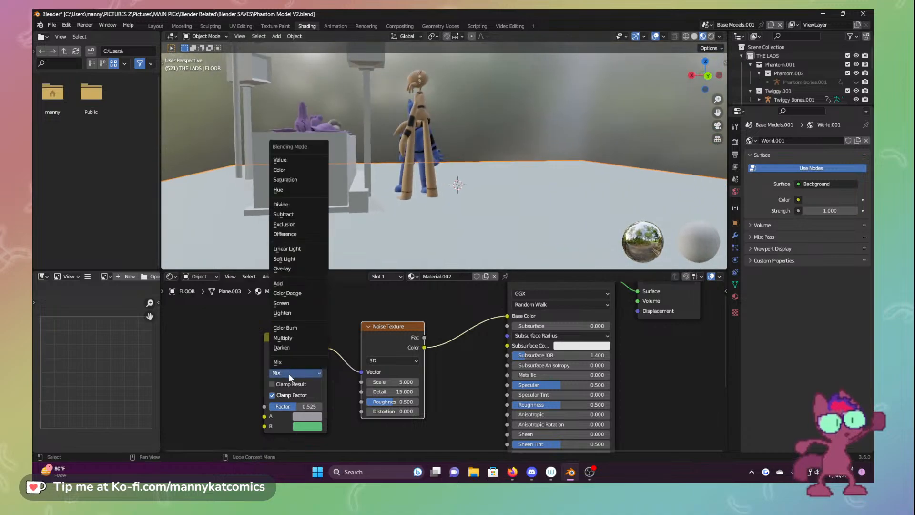
pyautogui.click(288, 365)
pyautogui.click(288, 364)
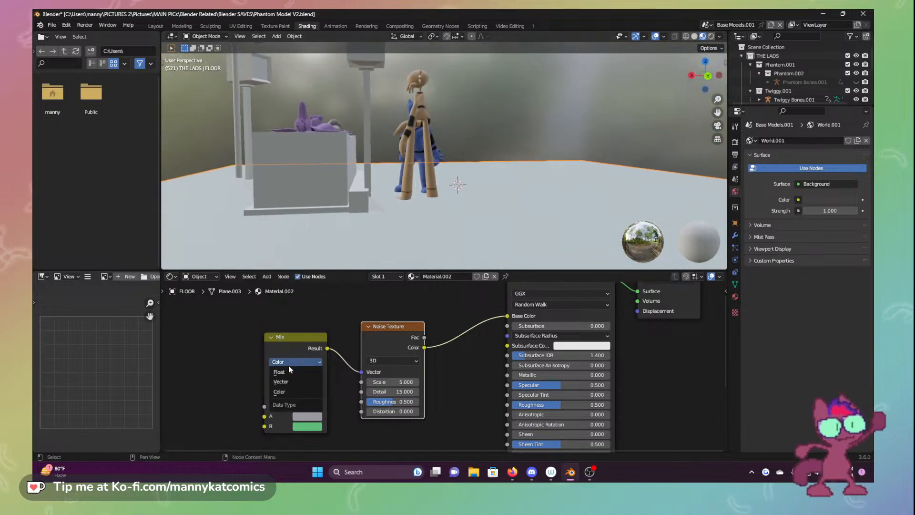
pyautogui.click(277, 392)
# Set the Principled BSDF's Subsurface Color to a turquoise tone and save the file
pyautogui.scroll(3, 342, 413)
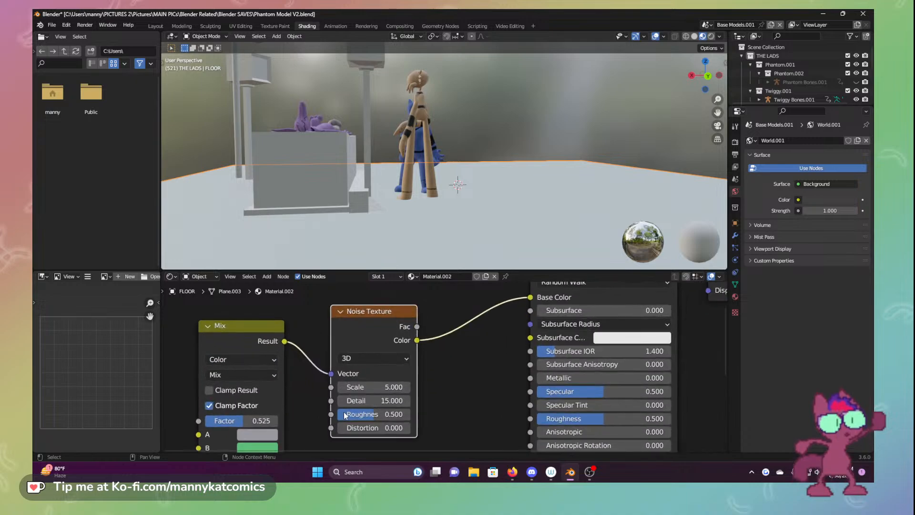
pyautogui.moveTo(505, 219); pyautogui.dragTo(295, 248, button='middle')
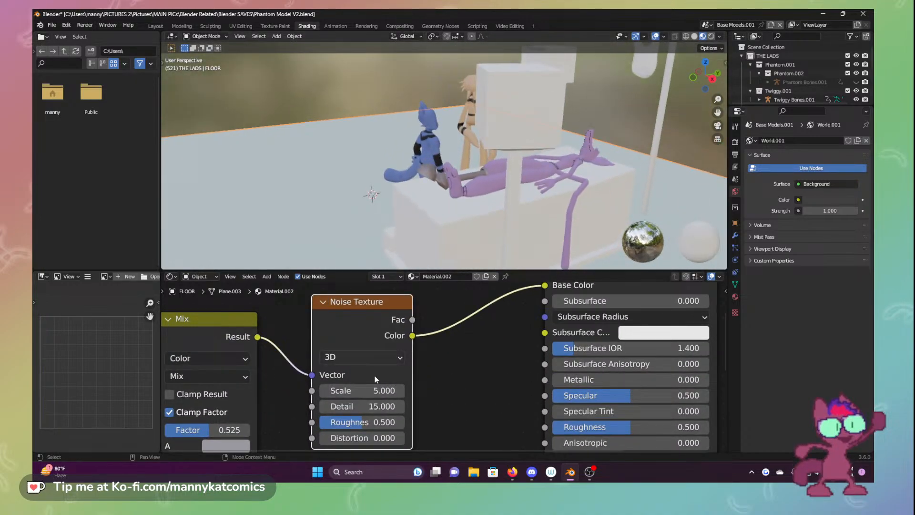
pyautogui.click(629, 335)
pyautogui.click(673, 148)
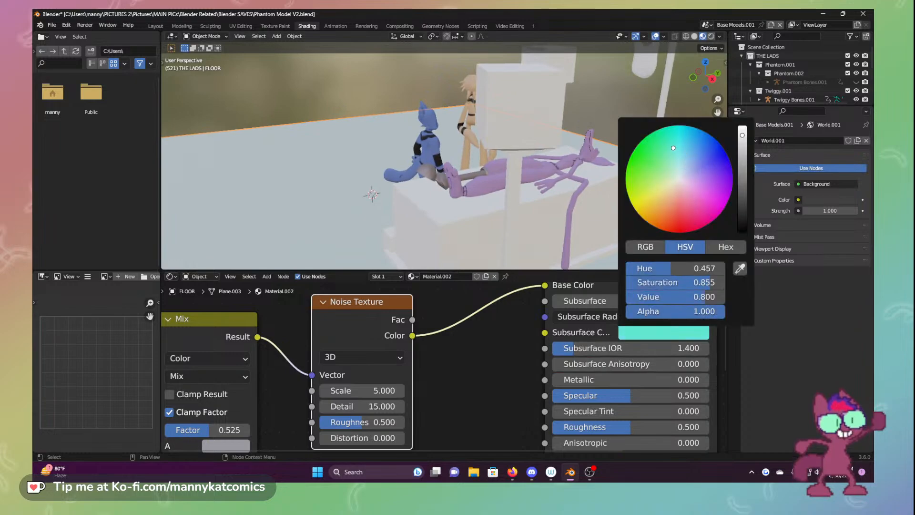
pyautogui.moveTo(339, 249); pyautogui.dragTo(514, 220, button='middle')
pyautogui.scroll(5, 453, 231)
pyautogui.moveTo(454, 230); pyautogui.dragTo(314, 186, button='middle')
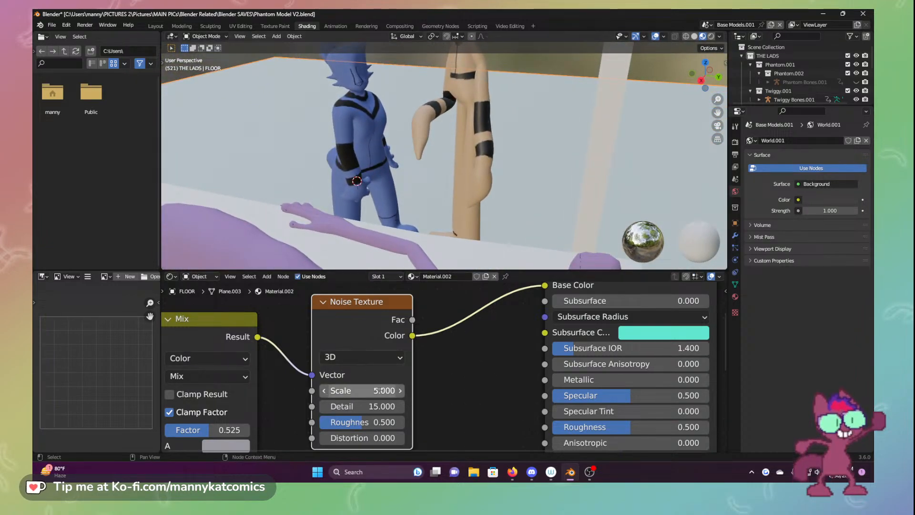
pyautogui.scroll(-4, 421, 338)
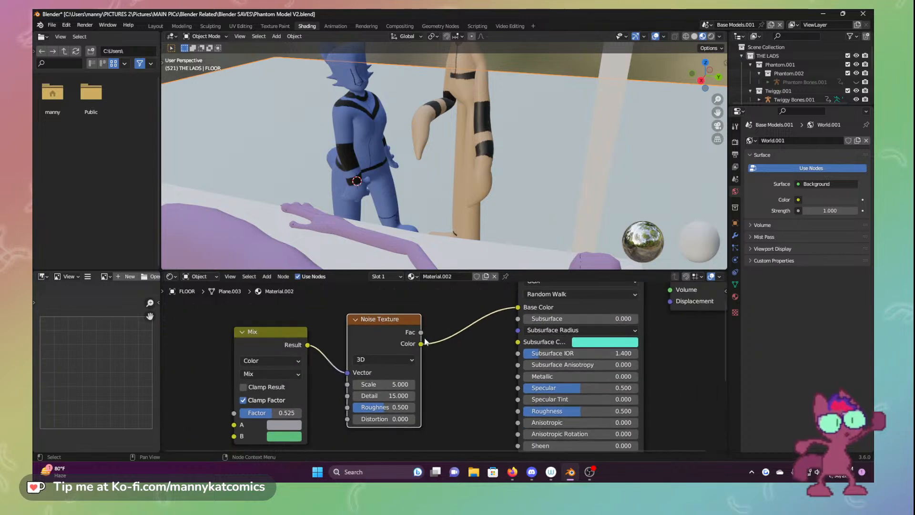
pyautogui.moveTo(462, 408); pyautogui.dragTo(423, 379, button='middle')
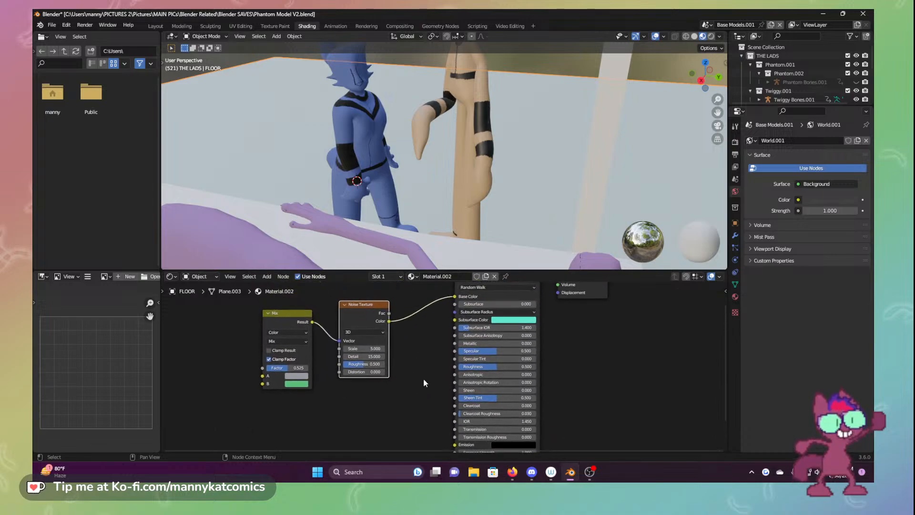
pyautogui.hotkey('ctrl', 's')
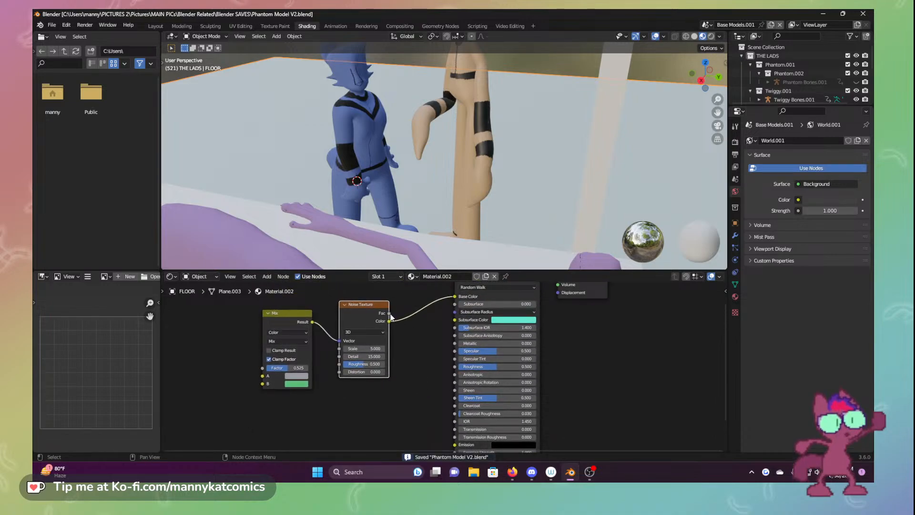
# Connect the Noise Texture's Fac to the Principled BSDF's Roughness and set the Mix node's Factor to 0.367
pyautogui.moveTo(390, 313); pyautogui.dragTo(455, 367)
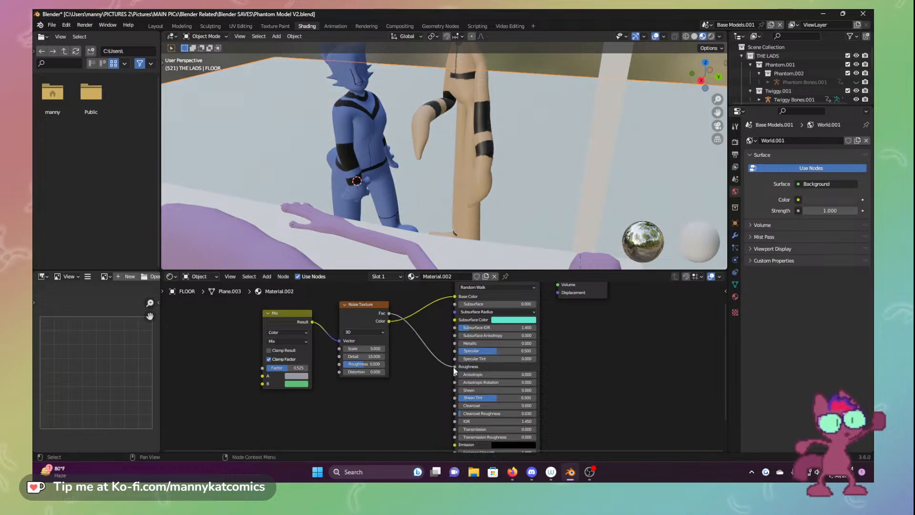
pyautogui.moveTo(456, 367)
pyautogui.mouseDown()
pyautogui.moveTo(434, 369)
pyautogui.moveTo(456, 367)
pyautogui.mouseUp()
pyautogui.scroll(4, 423, 220)
pyautogui.moveTo(393, 247); pyautogui.dragTo(631, 219, button='middle')
pyautogui.scroll(-3, 424, 219)
pyautogui.moveTo(297, 362)
pyautogui.mouseDown()
pyautogui.moveTo(312, 363)
pyautogui.moveTo(281, 368)
pyautogui.mouseUp()
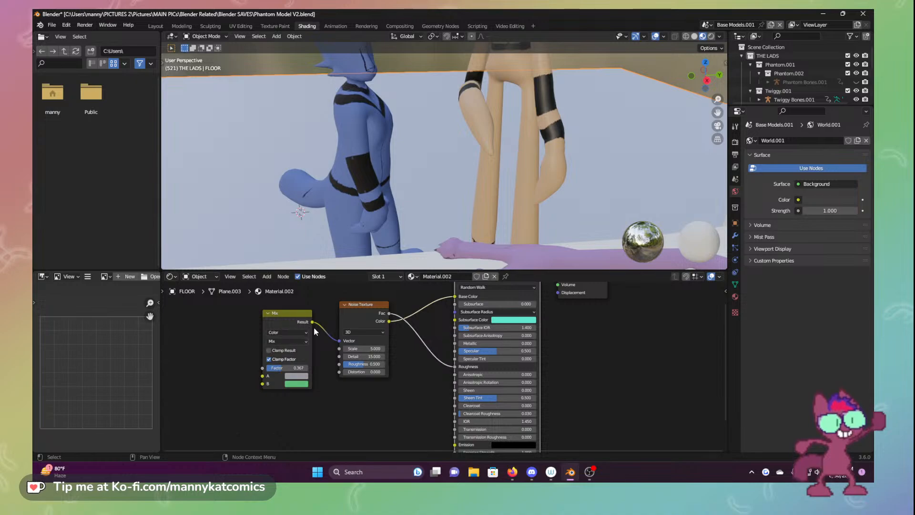
# Rearrange the nodes so that the Noise Texture sits ahead of the Mix node
pyautogui.moveTo(313, 322)
pyautogui.mouseDown()
pyautogui.moveTo(323, 349)
pyautogui.moveTo(320, 325)
pyautogui.mouseUp()
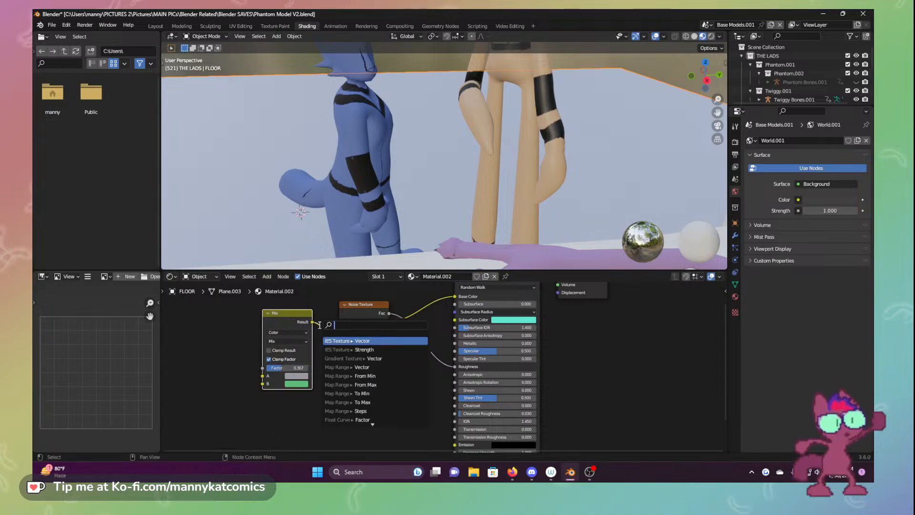
pyautogui.click(313, 316)
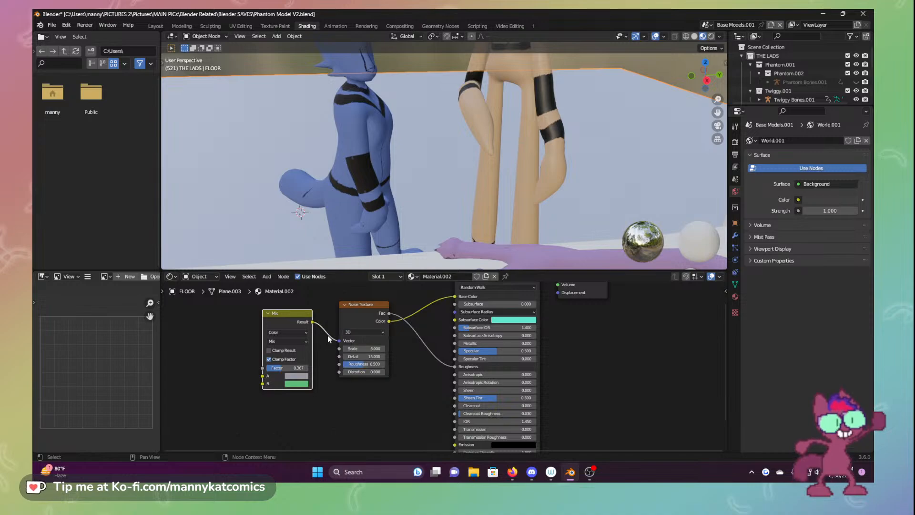
pyautogui.click(328, 335)
pyautogui.moveTo(366, 302); pyautogui.dragTo(195, 296)
pyautogui.moveTo(244, 377); pyautogui.dragTo(332, 387, button='middle')
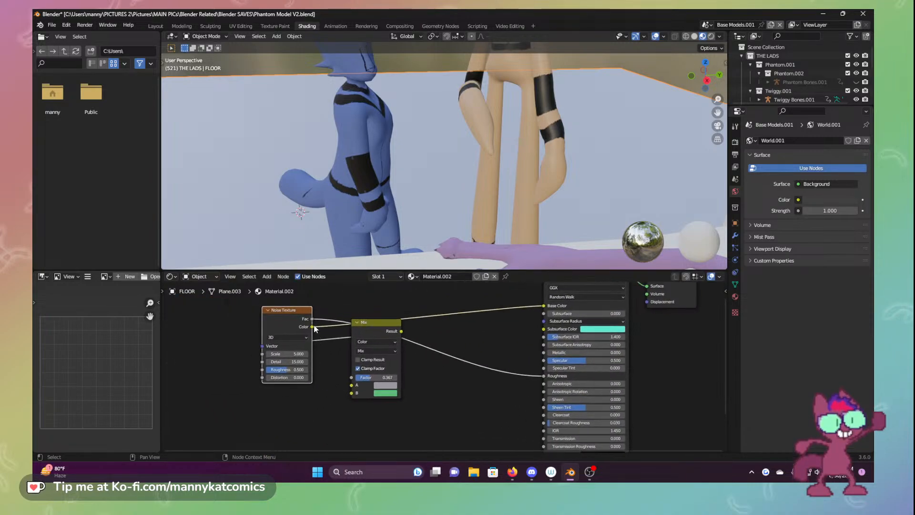
# Connect the Noise Texture's Fac to the Mix node's Factor and its Color to the Mix node's A input
pyautogui.moveTo(313, 319); pyautogui.dragTo(352, 377)
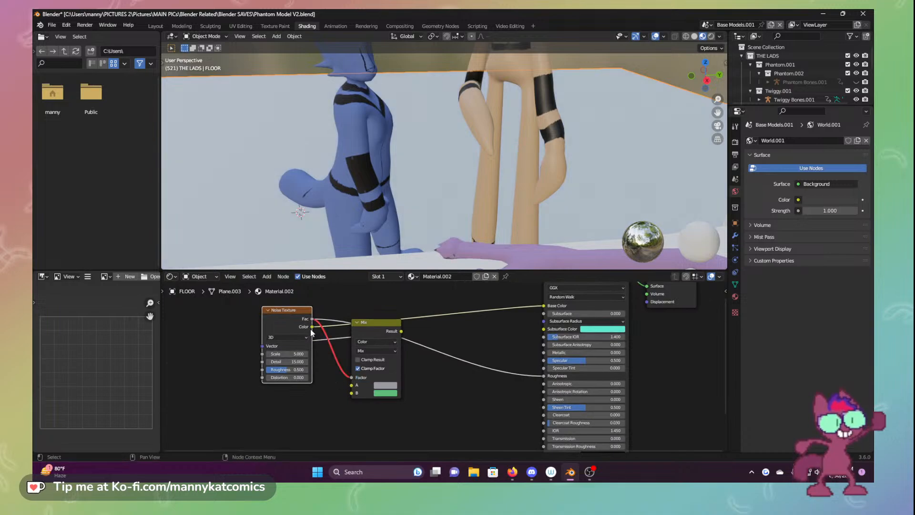
pyautogui.moveTo(311, 327); pyautogui.dragTo(315, 350)
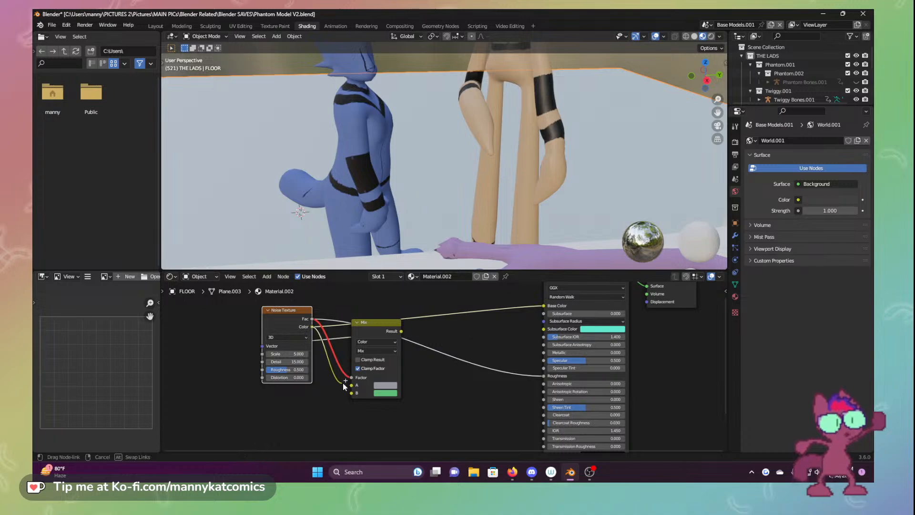
pyautogui.moveTo(352, 387); pyautogui.dragTo(352, 386)
# Cut the Noise Texture's direct links to the Principled BSDF's Base Color and Roughness
pyautogui.click(439, 353)
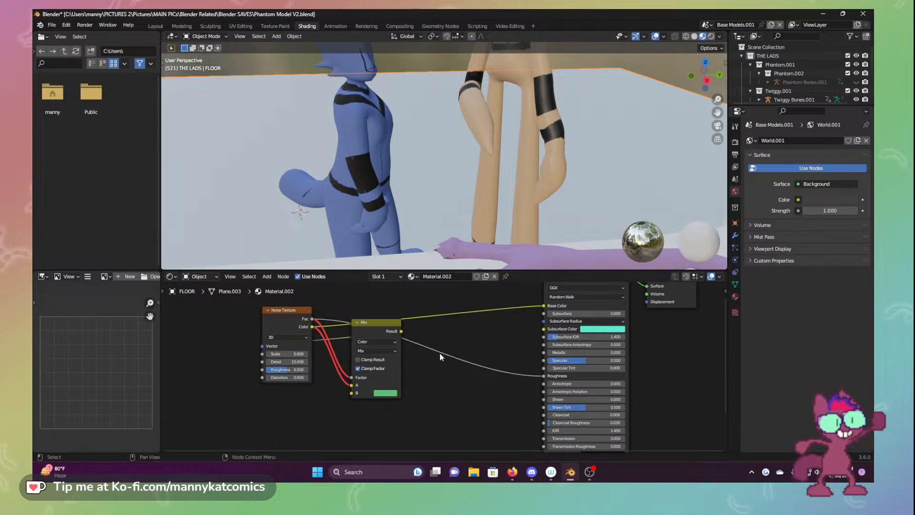
pyautogui.rightClick(441, 315)
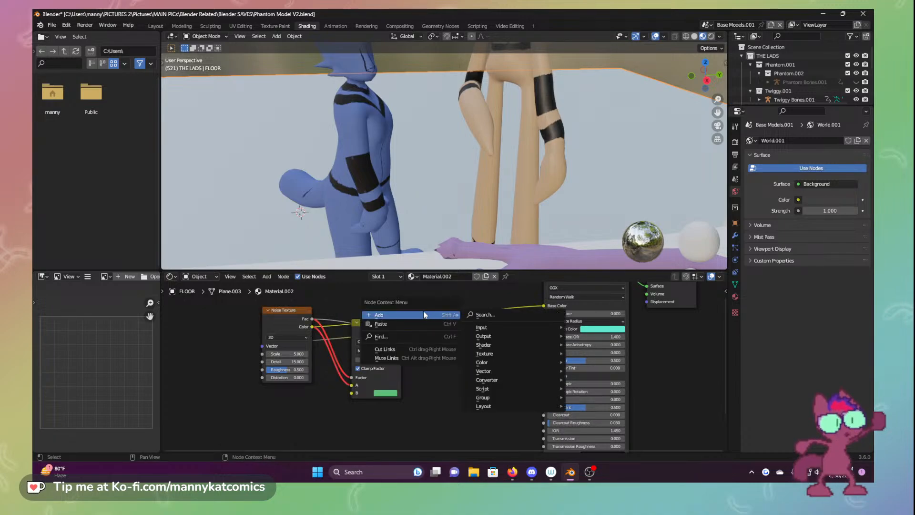
pyautogui.rightClick(453, 313)
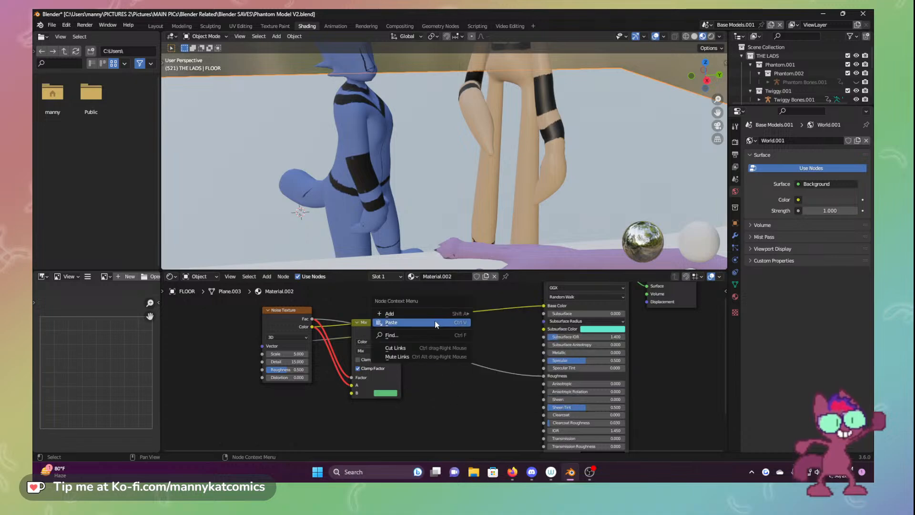
pyautogui.click(421, 344)
pyautogui.moveTo(444, 296); pyautogui.dragTo(442, 387)
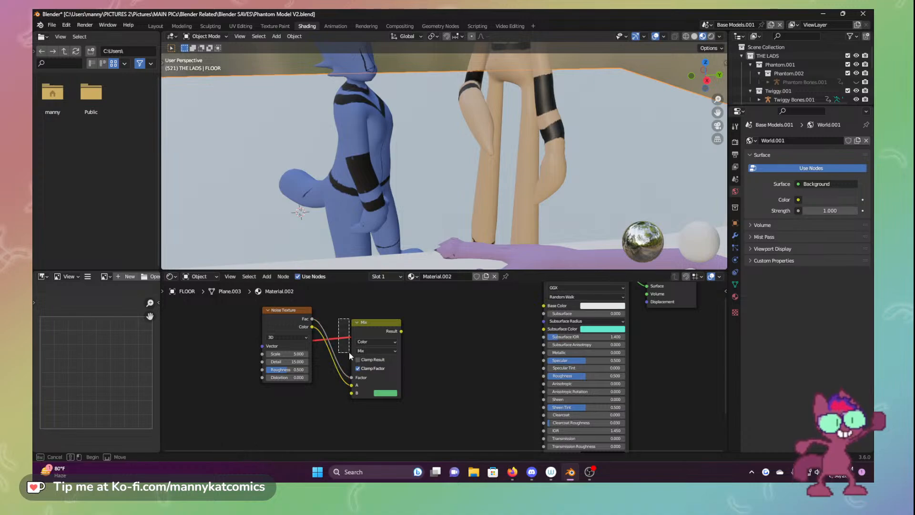
# Cut the looping link from Mix to the Noise Texture's Vector and connect the Mix node's Result to Base Color
pyautogui.rightClick(343, 338)
pyautogui.click(341, 339)
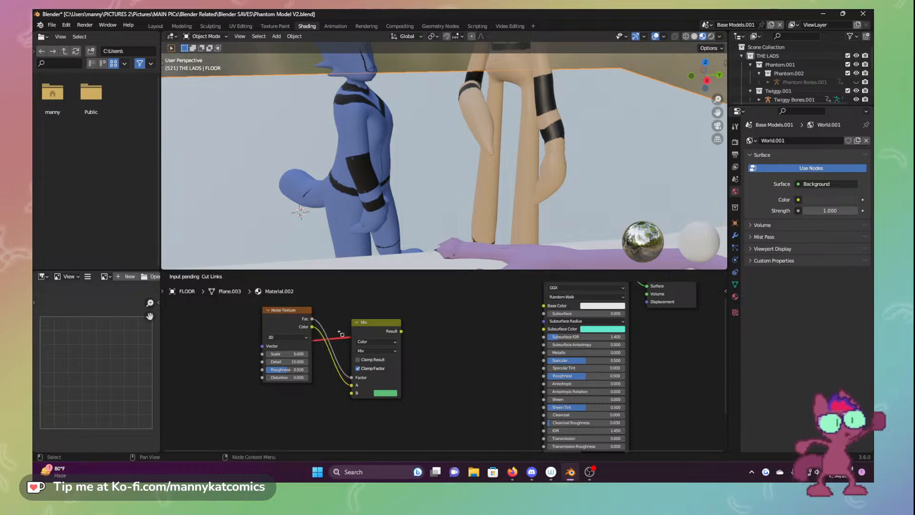
pyautogui.moveTo(343, 338); pyautogui.dragTo(345, 361)
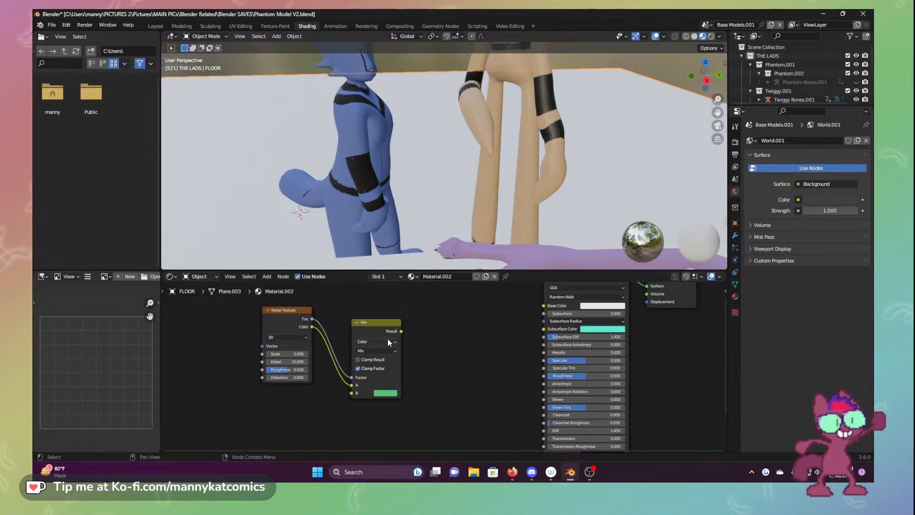
pyautogui.moveTo(402, 331); pyautogui.dragTo(545, 306)
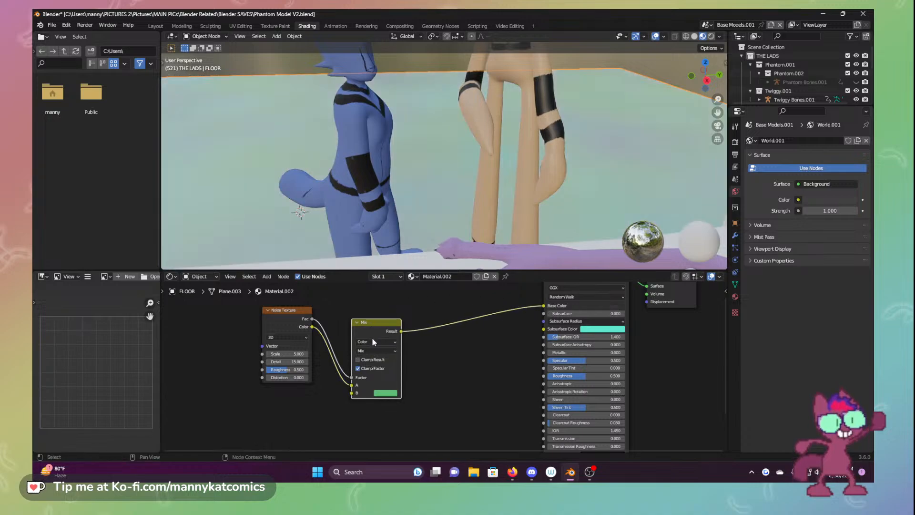
pyautogui.moveTo(340, 226); pyautogui.dragTo(362, 247, button='middle')
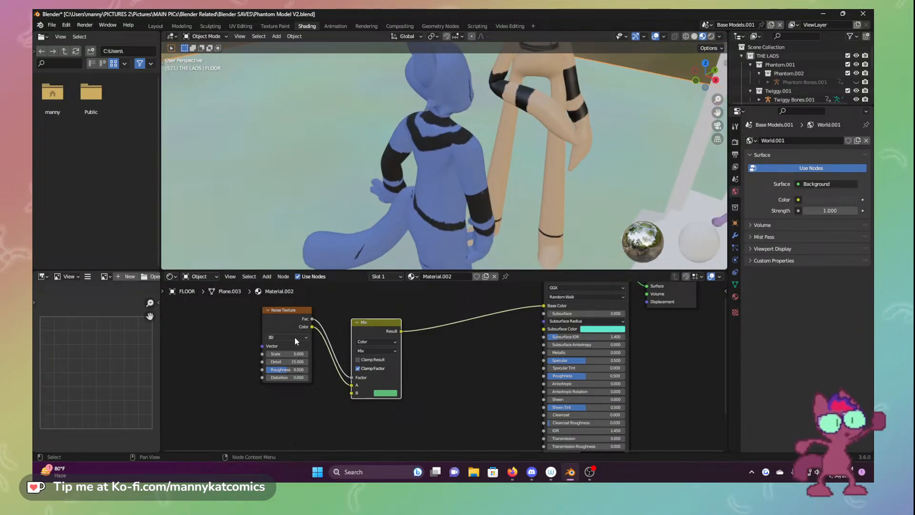
# Set the Principled BSDF's Subsurface Color to light green and the Mix node's color B to a softer bluish green
pyautogui.click(590, 329)
pyautogui.moveTo(613, 246)
pyautogui.mouseDown()
pyautogui.moveTo(600, 240)
pyautogui.moveTo(612, 232)
pyautogui.moveTo(602, 245)
pyautogui.mouseUp()
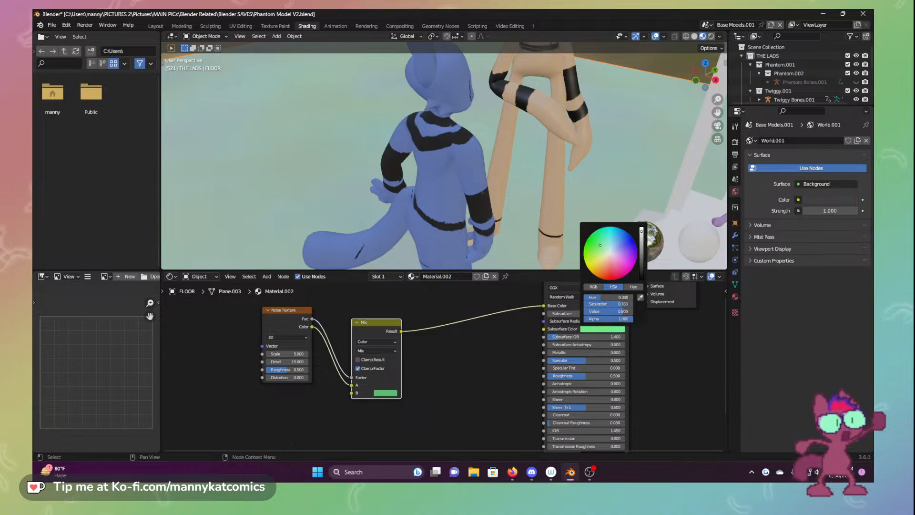
pyautogui.click(381, 394)
pyautogui.moveTo(396, 322); pyautogui.dragTo(401, 312)
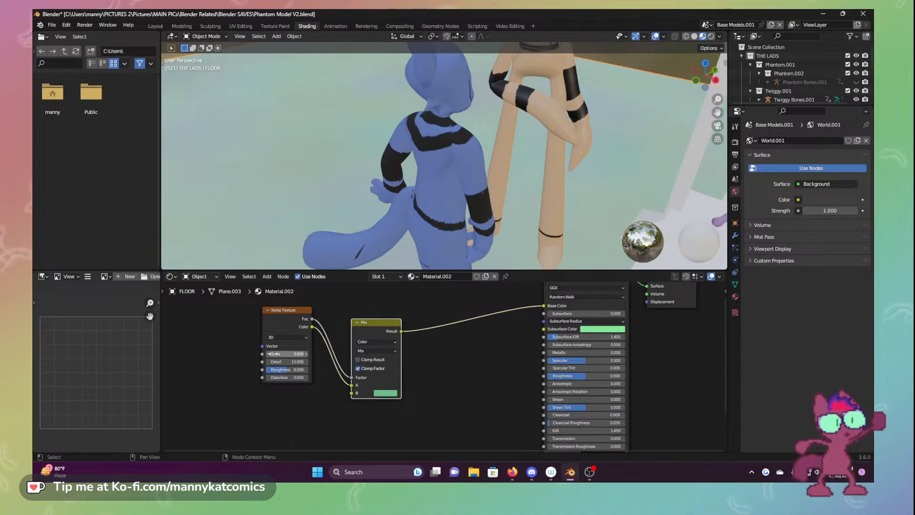
# Set the Noise Texture's Roughness to 0.642, Distortion to 2.2 and Detail to 0
pyautogui.moveTo(279, 371); pyautogui.dragTo(325, 377)
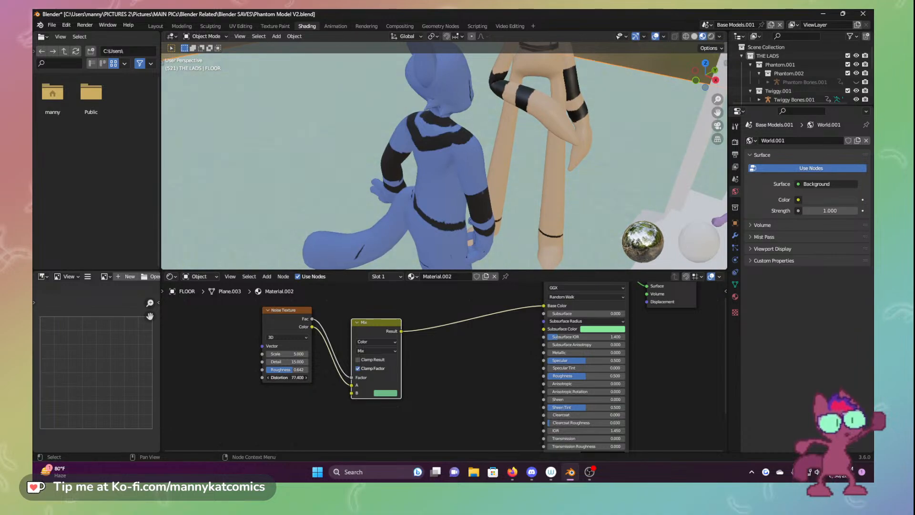
pyautogui.moveTo(294, 377); pyautogui.dragTo(307, 377)
pyautogui.moveTo(477, 239); pyautogui.dragTo(317, 147, button='middle')
pyautogui.moveTo(299, 377); pyautogui.dragTo(264, 378)
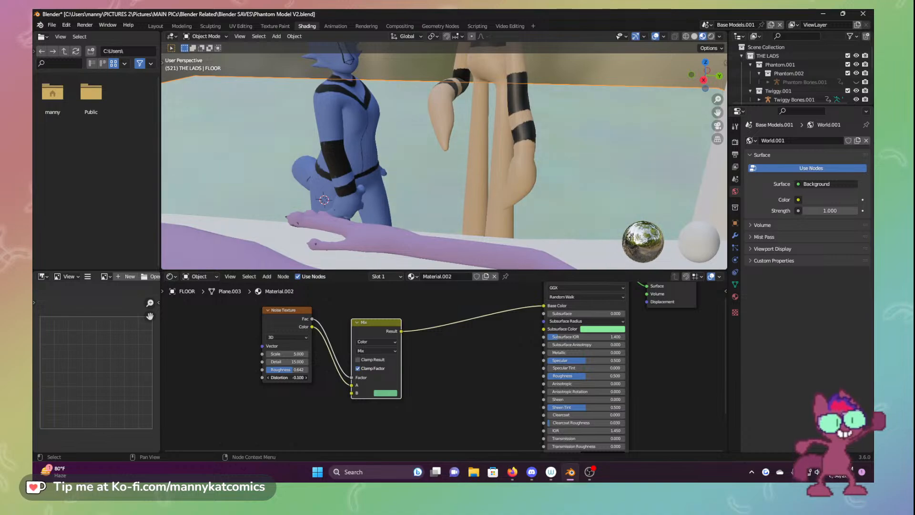
pyautogui.moveTo(286, 377); pyautogui.dragTo(288, 378)
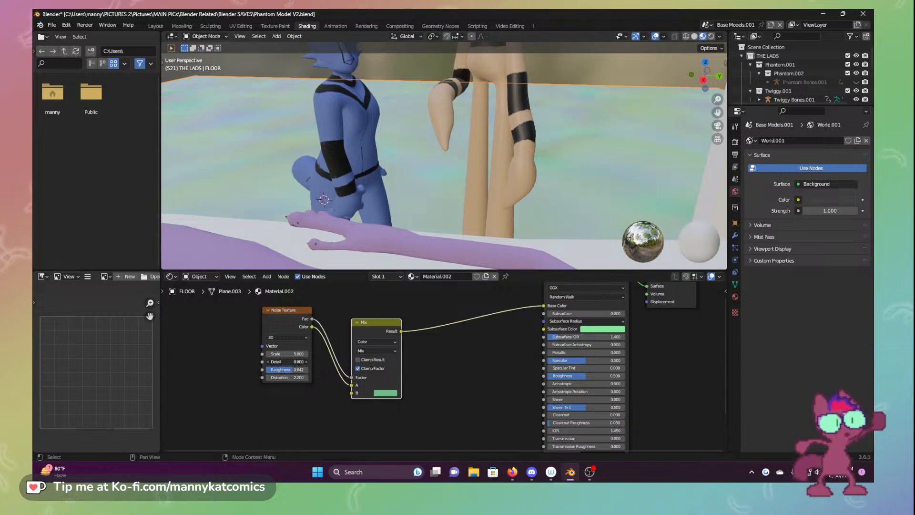
# Set the Noise Texture's Distortion to 27.9 and Scale to 7.6, and inspect the floor pattern around the characters
pyautogui.moveTo(286, 354); pyautogui.dragTo(264, 354)
pyautogui.scroll(-3, 334, 198)
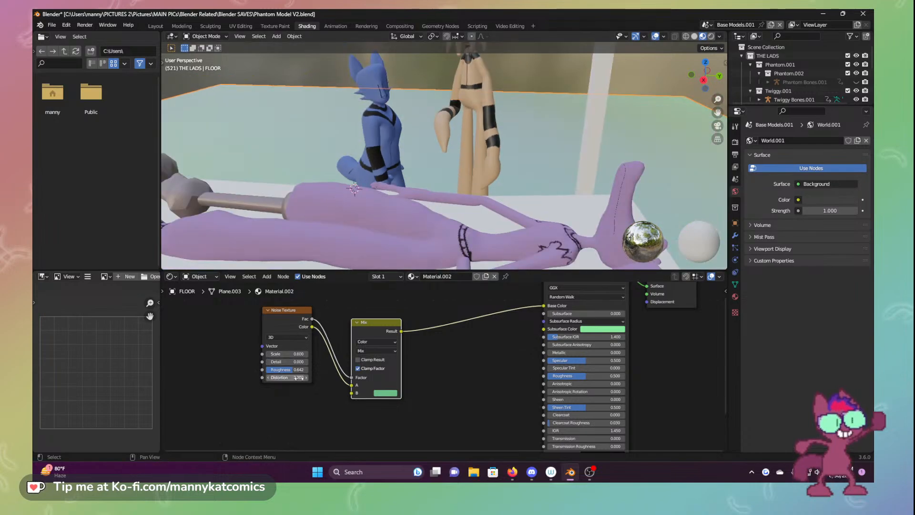
pyautogui.moveTo(279, 378); pyautogui.dragTo(358, 377)
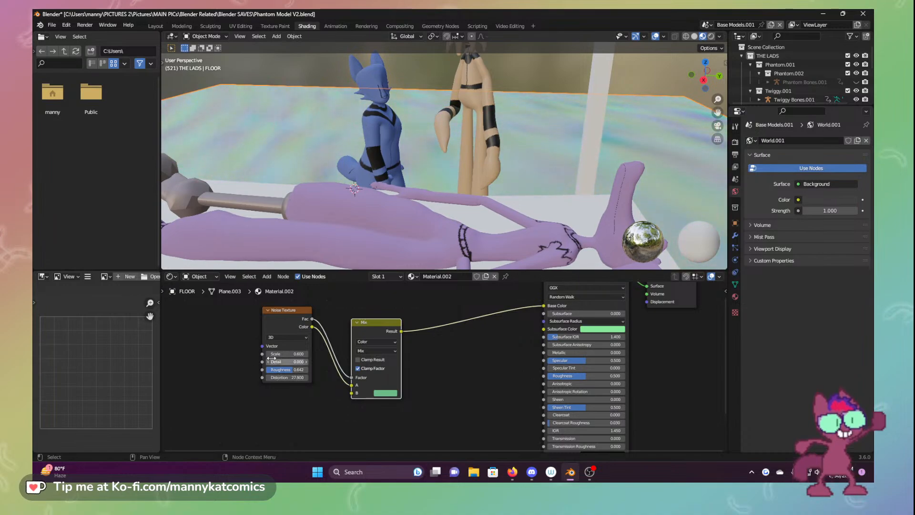
pyautogui.moveTo(275, 354); pyautogui.dragTo(312, 354)
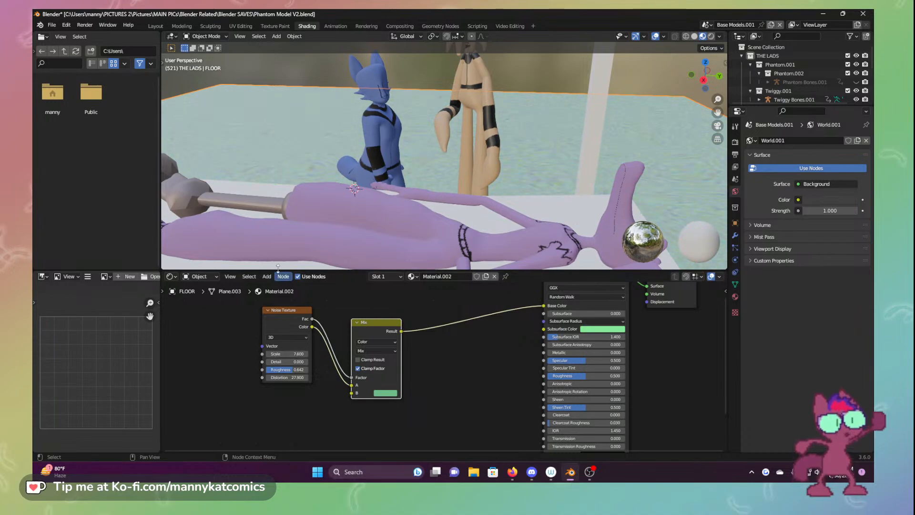
pyautogui.moveTo(406, 214); pyautogui.dragTo(677, 153, button='middle')
pyautogui.scroll(-6, 585, 143)
pyautogui.scroll(3, 573, 150)
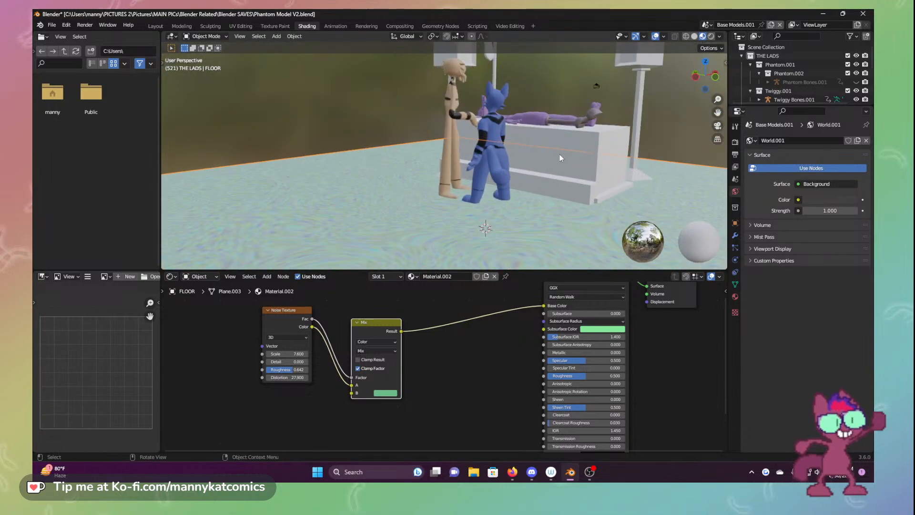
# Inspect the floor's noise pattern around the table, characters and equipment from several angles
pyautogui.moveTo(560, 154); pyautogui.dragTo(551, 174, button='middle')
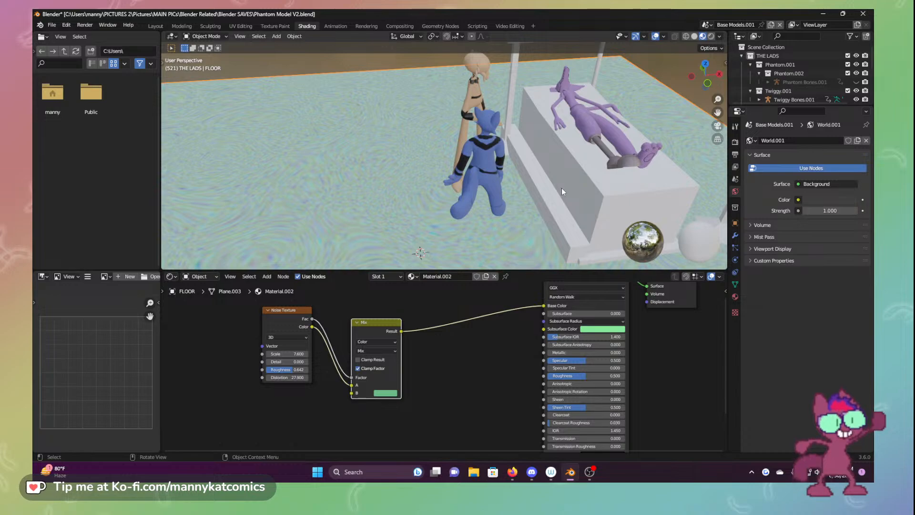
pyautogui.moveTo(563, 191); pyautogui.dragTo(526, 164, button='middle')
pyautogui.keyDown('shift'); pyautogui.moveTo(546, 130); pyautogui.dragTo(488, 256, button='middle'); pyautogui.keyUp('shift')
pyautogui.scroll(4, 480, 216)
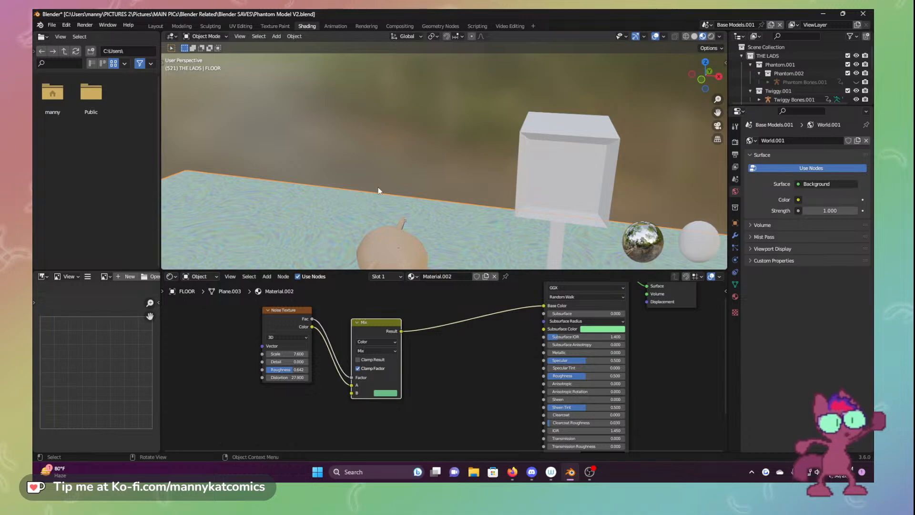
pyautogui.scroll(-6, 391, 215)
pyautogui.moveTo(394, 228); pyautogui.dragTo(390, 106, button='middle')
pyautogui.scroll(3, 474, 227)
pyautogui.moveTo(374, 225); pyautogui.dragTo(244, 241, button='middle')
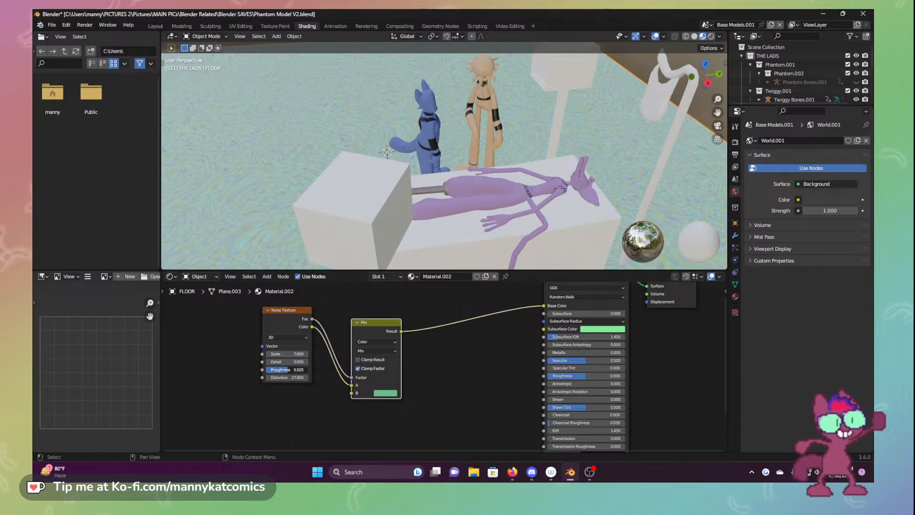
# Set the Noise Texture's Roughness to 0.567 and Detail to 15, and check the floor behind the table
pyautogui.moveTo(280, 370); pyautogui.dragTo(302, 362)
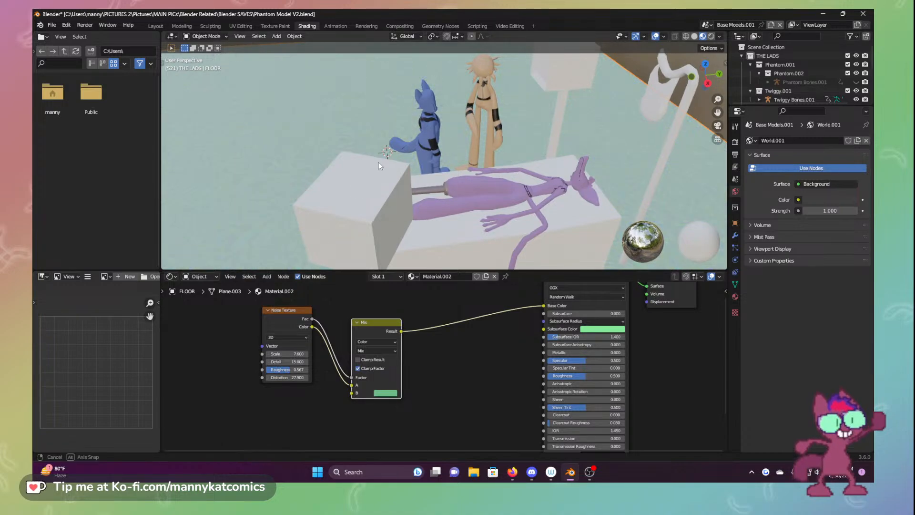
pyautogui.moveTo(378, 162); pyautogui.dragTo(397, 157, button='middle')
pyautogui.scroll(5, 382, 177)
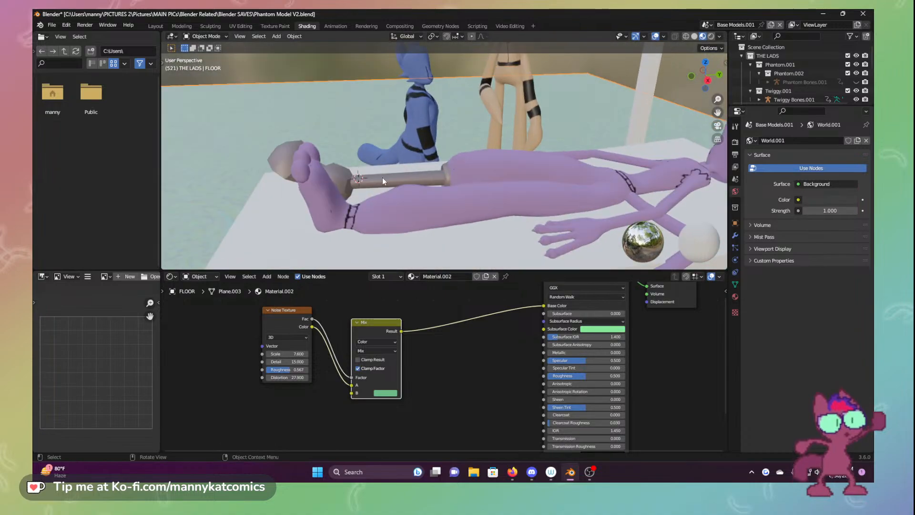
pyautogui.scroll(-5, 465, 161)
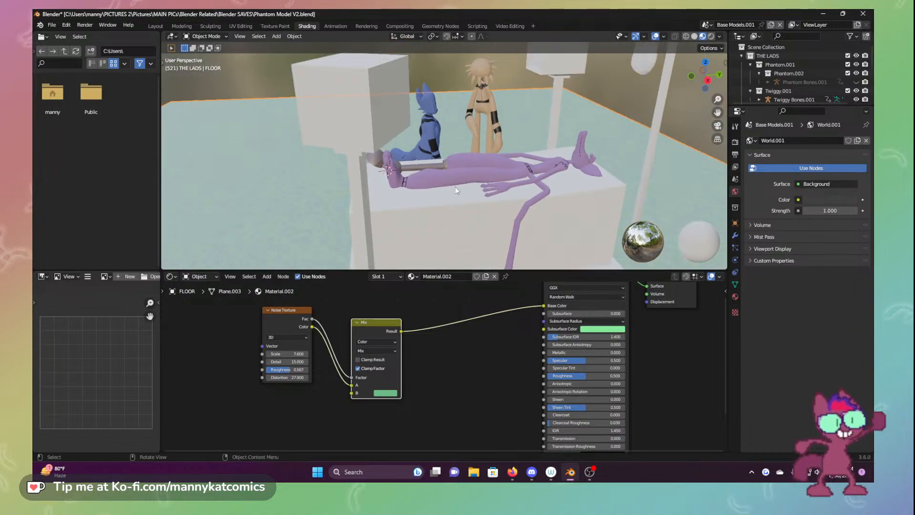
pyautogui.scroll(5, 453, 193)
pyautogui.moveTo(489, 143); pyautogui.dragTo(464, 142, button='middle')
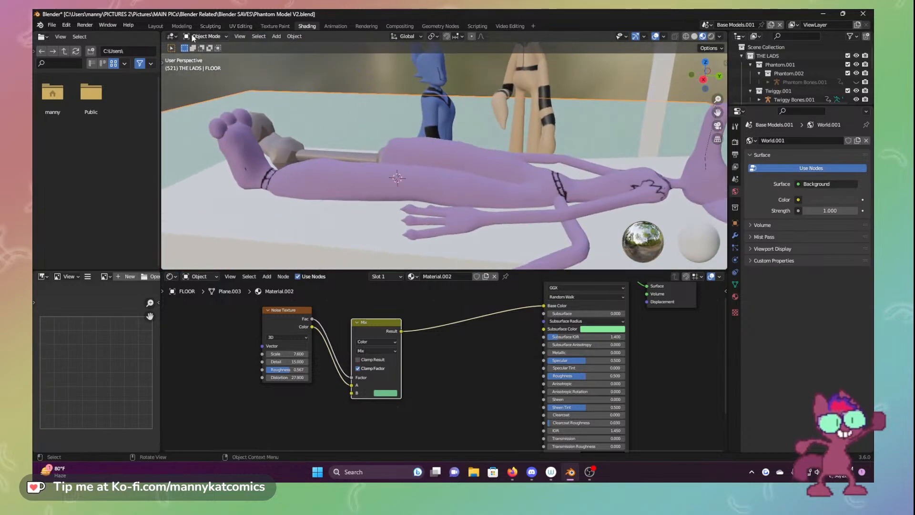
# Switch to the Layout workspace and put the Xzy Bones.001 armature into Pose Mode
pyautogui.click(155, 26)
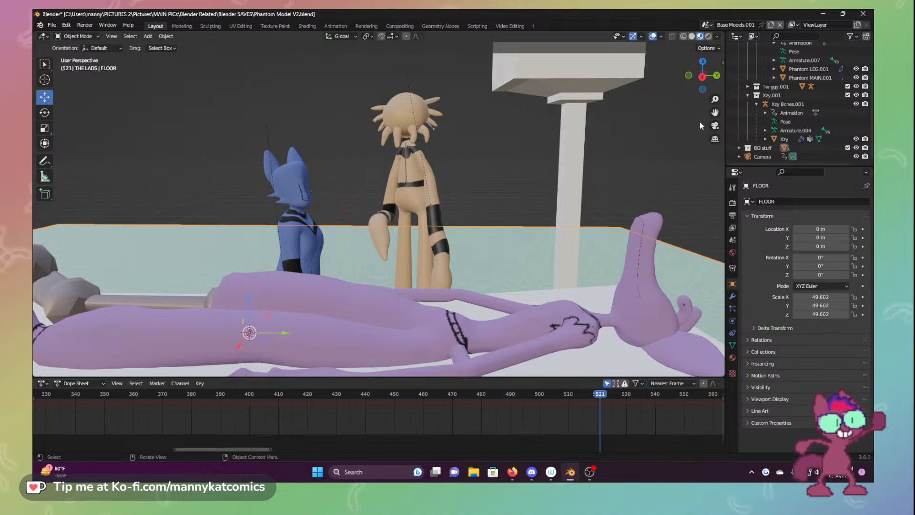
pyautogui.click(793, 129)
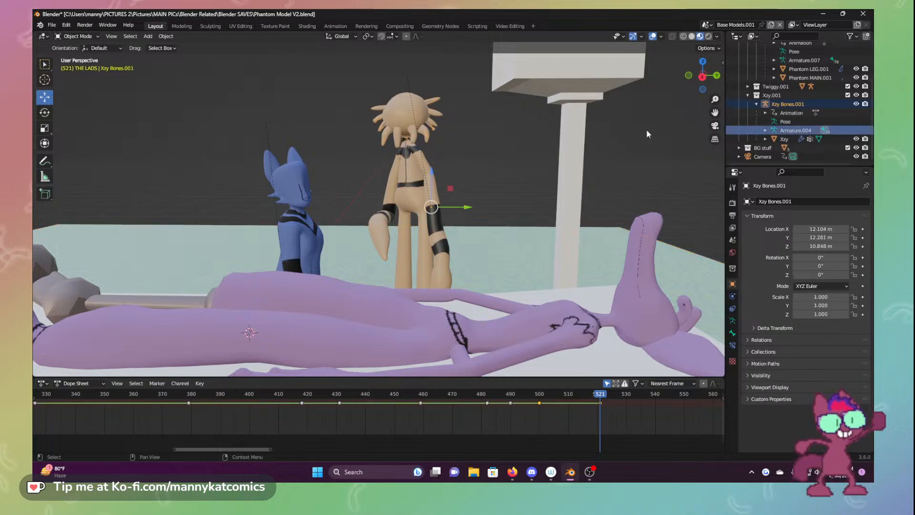
pyautogui.click(86, 36)
pyautogui.click(77, 62)
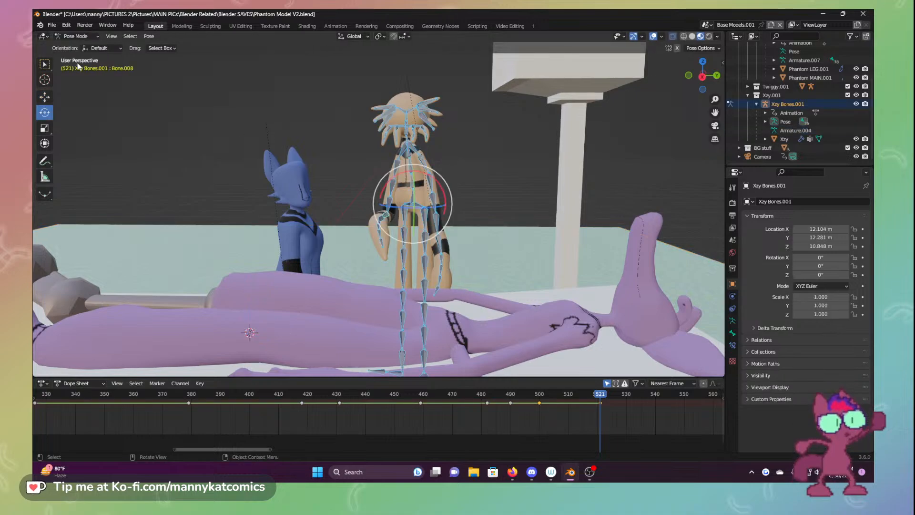
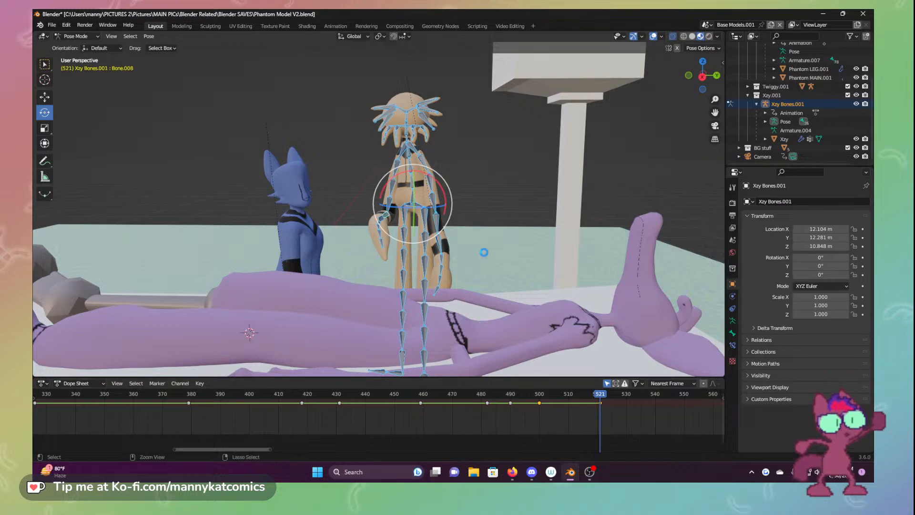
# Go to frame 556 and rotate Xzy's head bone so the head turns toward the blue character
pyautogui.moveTo(599, 397); pyautogui.dragTo(702, 398)
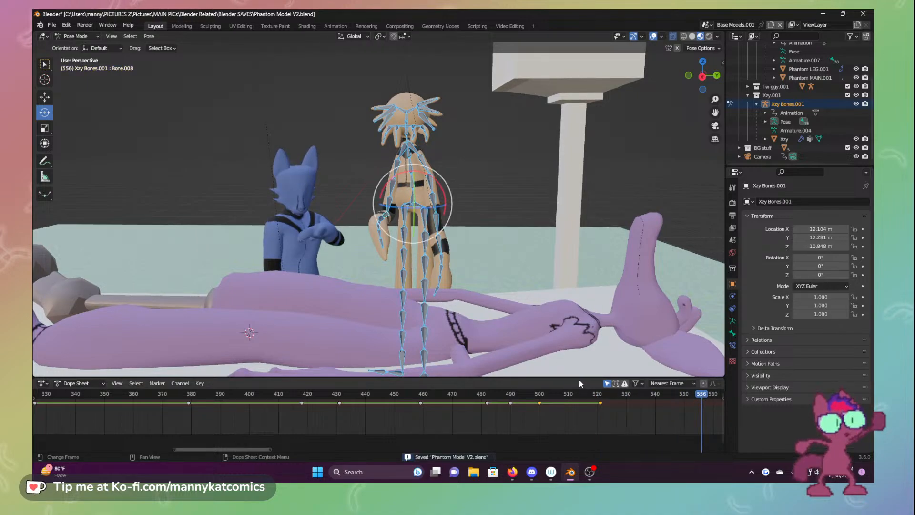
pyautogui.moveTo(545, 325); pyautogui.dragTo(574, 339, button='middle')
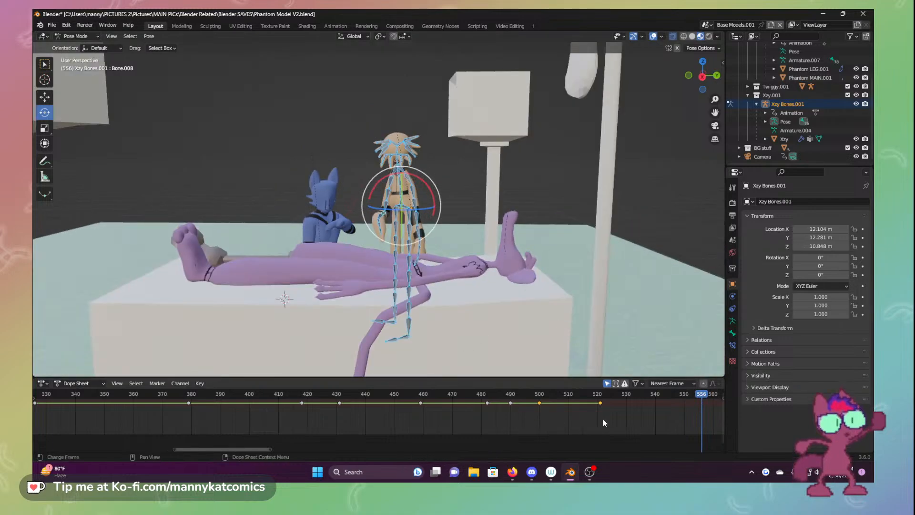
pyautogui.moveTo(255, 449); pyautogui.dragTo(298, 451)
pyautogui.scroll(5, 316, 272)
pyautogui.scroll(2, 318, 276)
pyautogui.scroll(-4, 319, 281)
pyautogui.scroll(4, 319, 282)
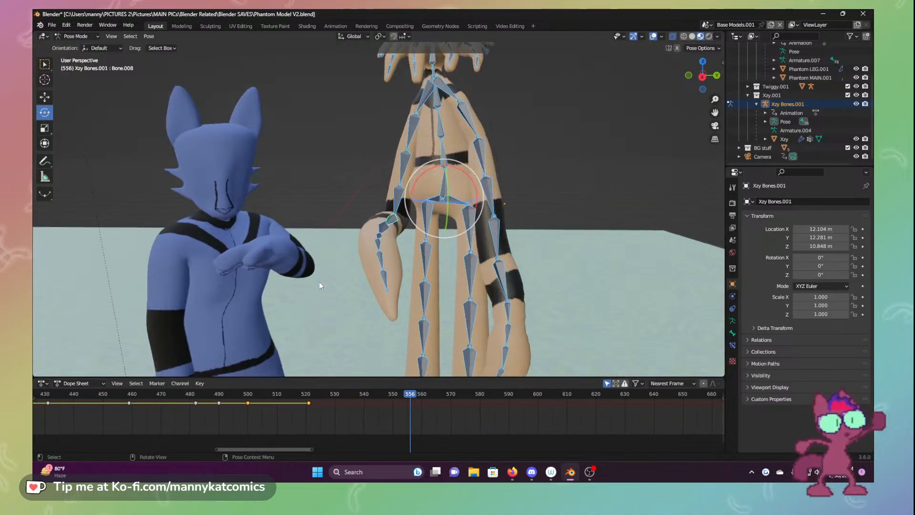
pyautogui.scroll(-2, 321, 280)
pyautogui.click(421, 94)
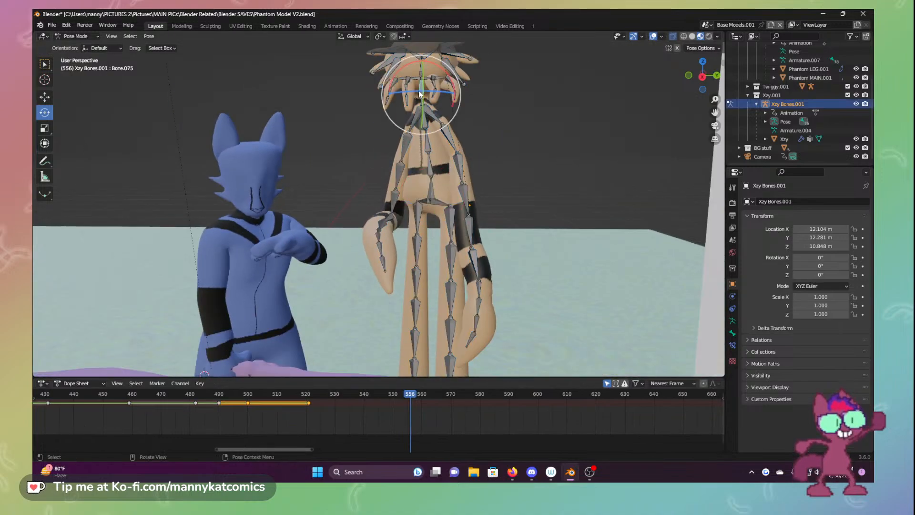
pyautogui.moveTo(430, 92); pyautogui.dragTo(396, 79)
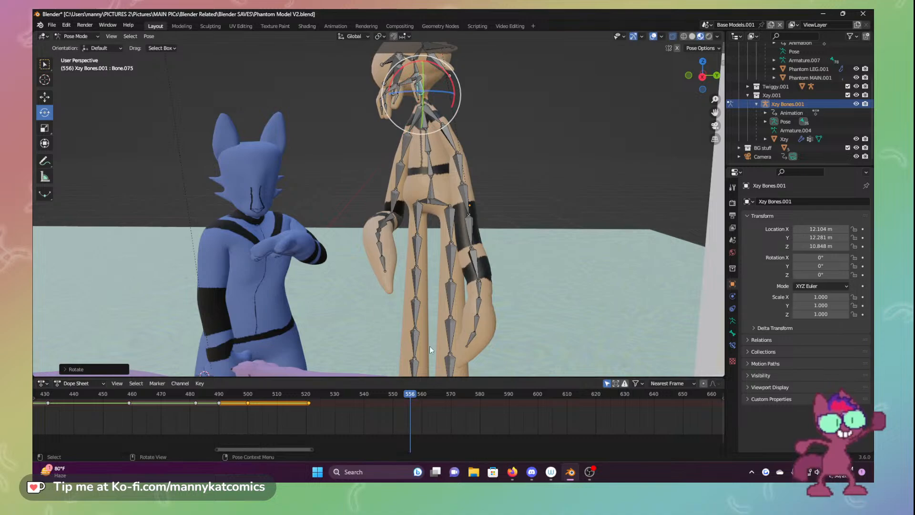
pyautogui.scroll(-5, 403, 336)
pyautogui.scroll(3, 401, 336)
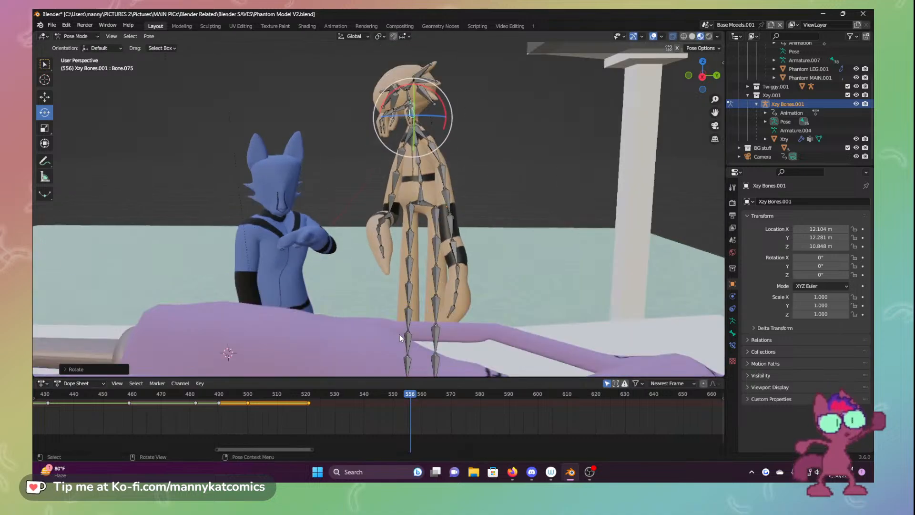
# Rotate the hair-spike bones at the back of Xzy's turned head
pyautogui.click(423, 75)
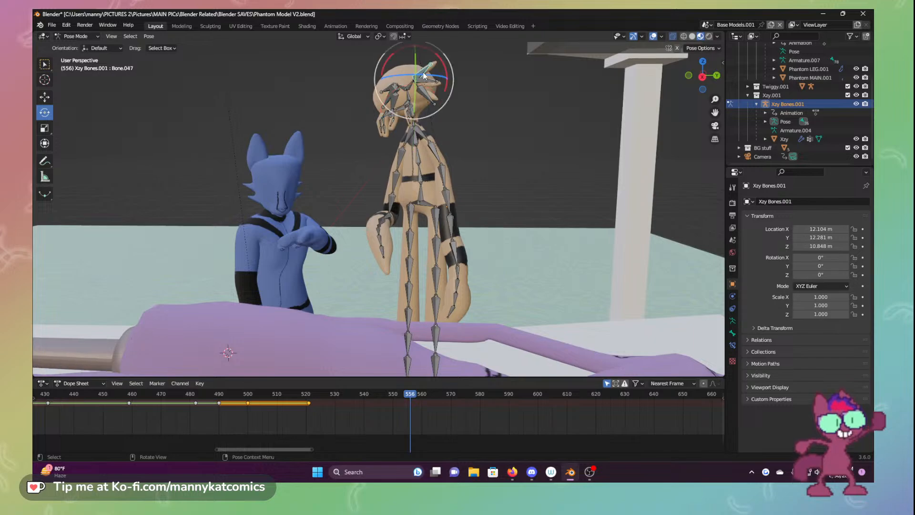
pyautogui.moveTo(446, 78); pyautogui.dragTo(432, 66)
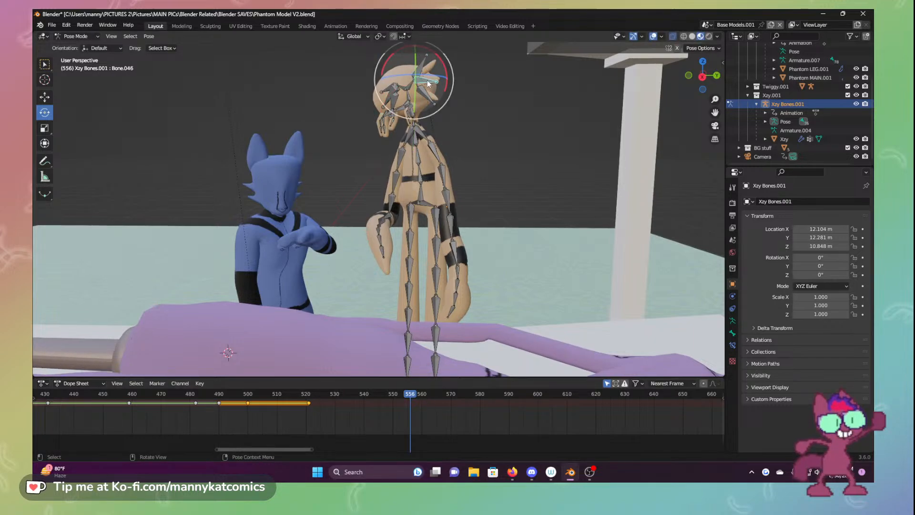
pyautogui.click(426, 77)
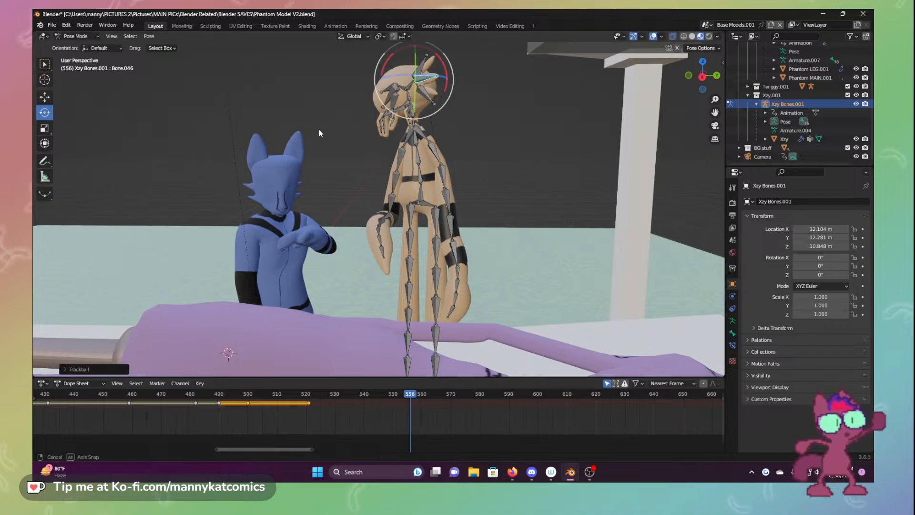
pyautogui.moveTo(319, 130)
pyautogui.mouseDown(button='middle')
pyautogui.moveTo(363, 137)
pyautogui.moveTo(301, 131)
pyautogui.moveTo(318, 131)
pyautogui.mouseUp(button='middle')
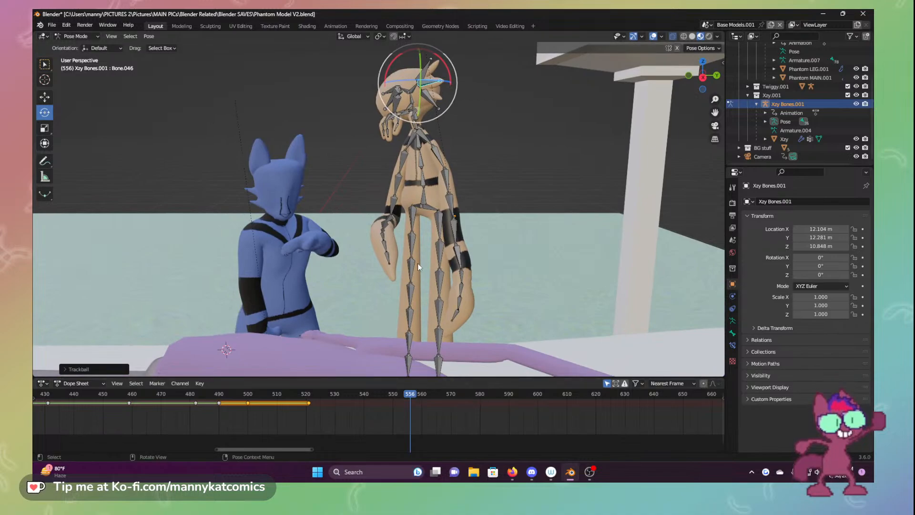
# Keyframe all of Xzy's bones at frame 556, shift that key to about frame 544 and save the file
pyautogui.press('a')
pyautogui.press('i')
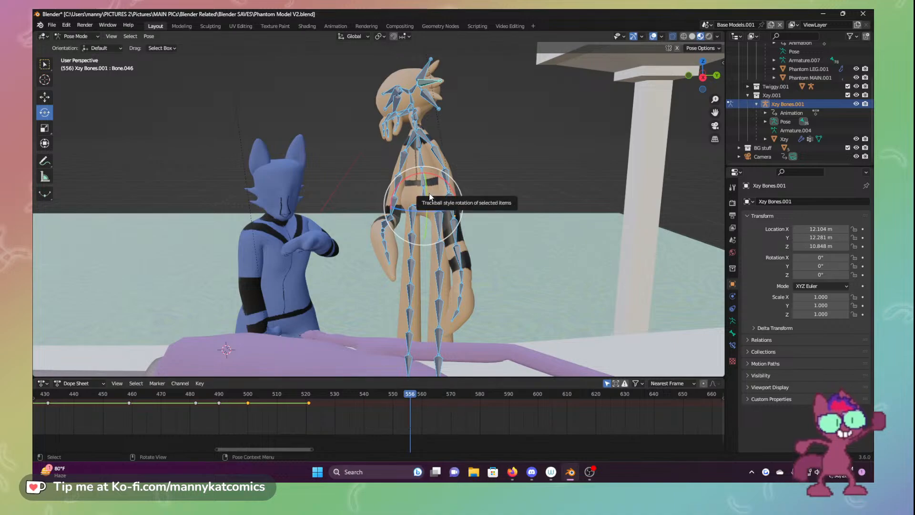
pyautogui.press('i')
pyautogui.click(415, 193)
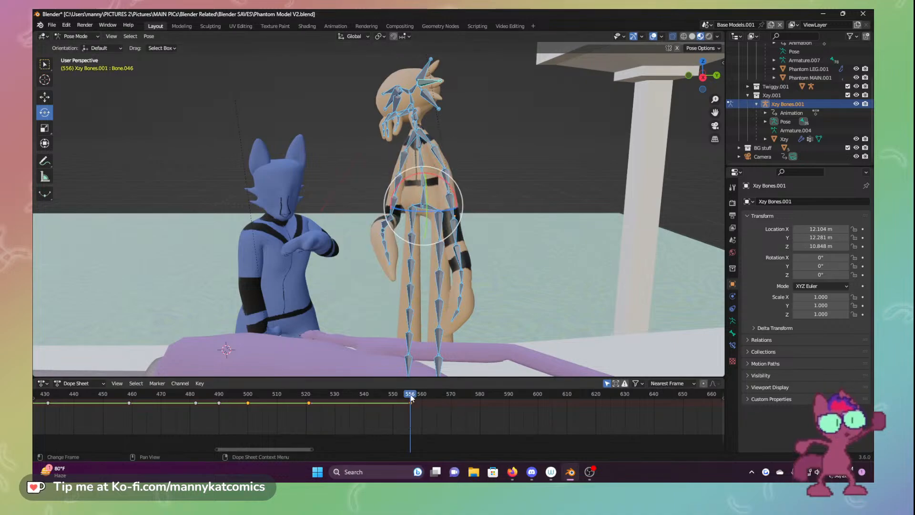
pyautogui.moveTo(410, 394)
pyautogui.mouseDown()
pyautogui.moveTo(332, 394)
pyautogui.moveTo(439, 408)
pyautogui.moveTo(326, 394)
pyautogui.moveTo(417, 398)
pyautogui.mouseUp()
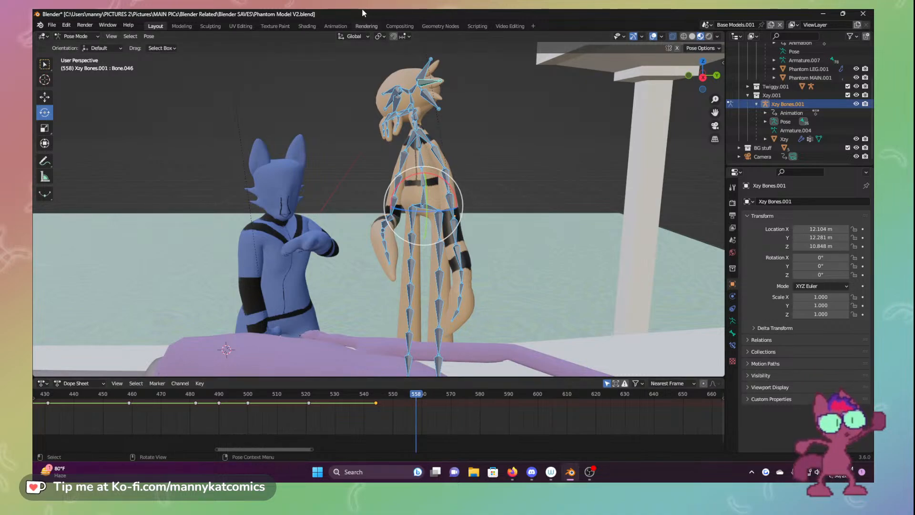
pyautogui.hotkey('ctrl', 's')
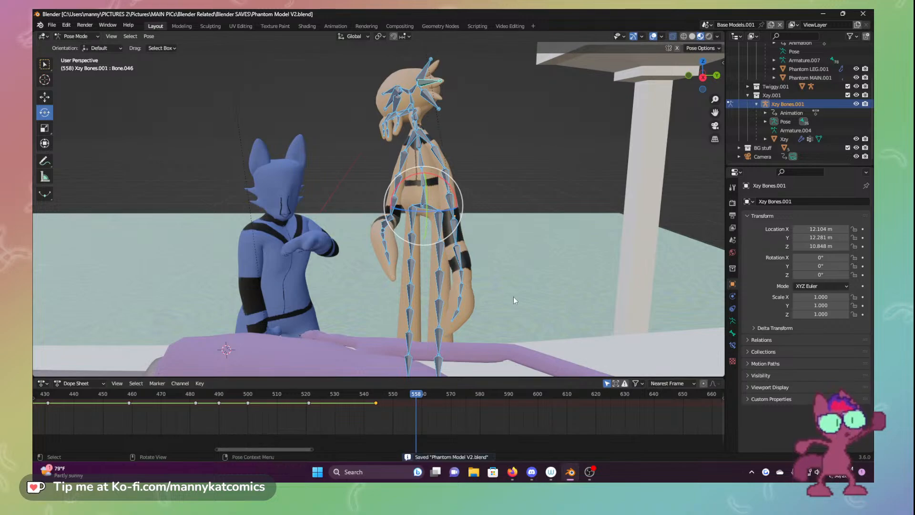
# Go to frame 568 and rotate Xzy's head bone to turn the head away from the blue character, facing straight ahead
pyautogui.moveTo(502, 215)
pyautogui.mouseDown(button='middle')
pyautogui.moveTo(533, 211)
pyautogui.moveTo(512, 211)
pyautogui.mouseUp(button='middle')
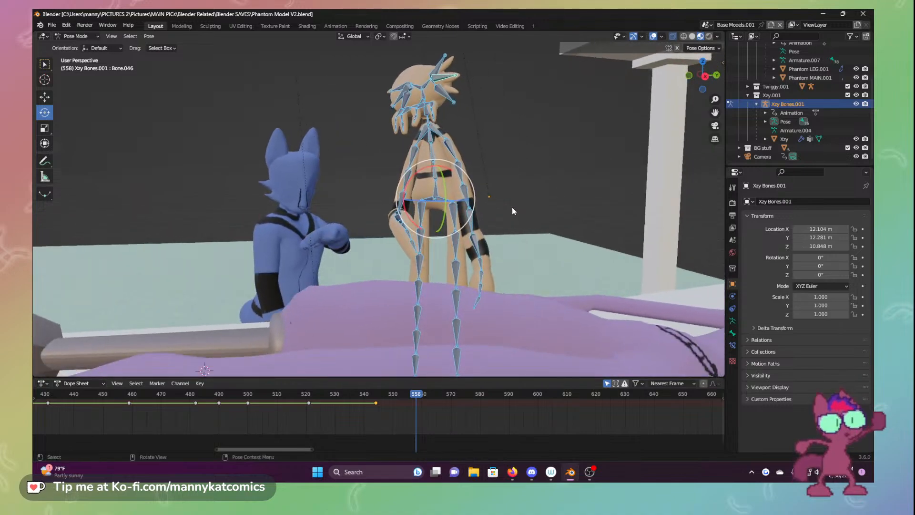
pyautogui.scroll(-5, 511, 210)
pyautogui.moveTo(478, 161); pyautogui.dragTo(466, 178, button='middle')
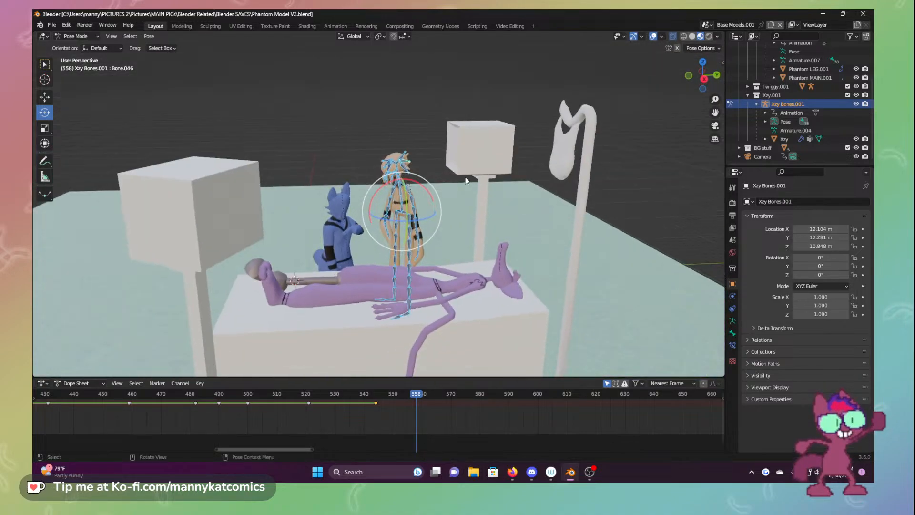
pyautogui.scroll(6, 465, 178)
pyautogui.scroll(-4, 456, 259)
pyautogui.moveTo(456, 260)
pyautogui.mouseDown(button='middle')
pyautogui.moveTo(471, 258)
pyautogui.moveTo(454, 251)
pyautogui.mouseUp(button='middle')
pyautogui.scroll(5, 356, 185)
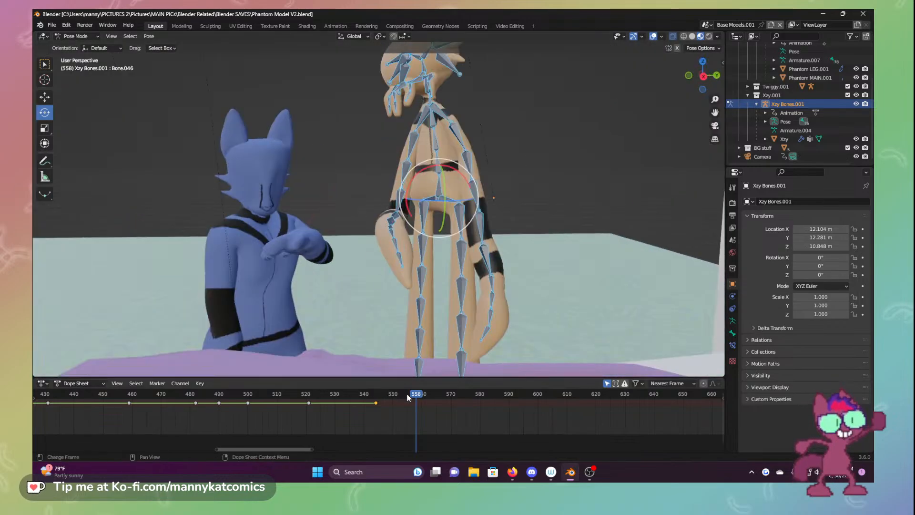
pyautogui.moveTo(407, 393); pyautogui.dragTo(445, 392)
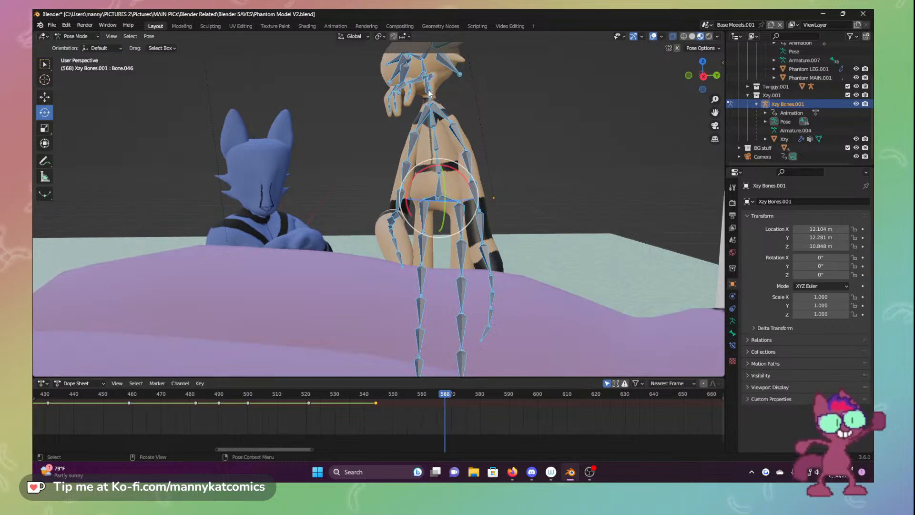
pyautogui.click(430, 93)
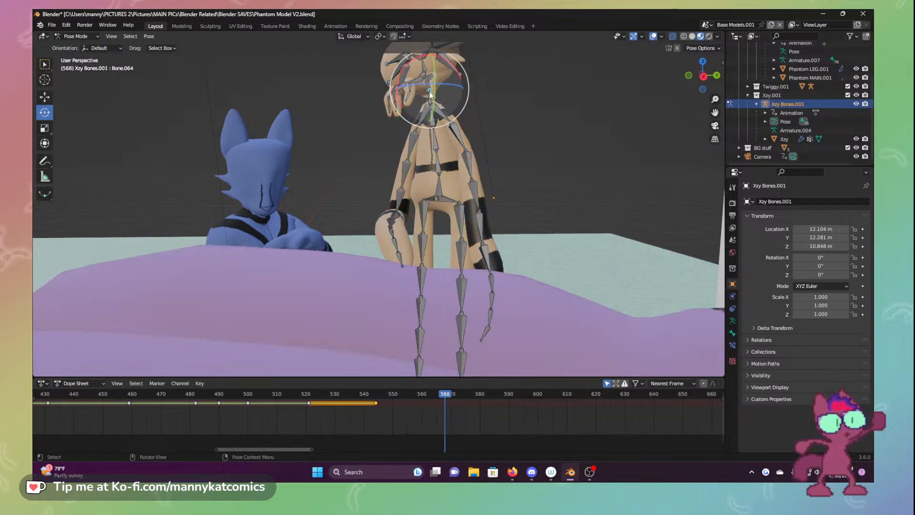
pyautogui.moveTo(436, 84)
pyautogui.mouseDown()
pyautogui.moveTo(447, 85)
pyautogui.moveTo(420, 90)
pyautogui.mouseUp()
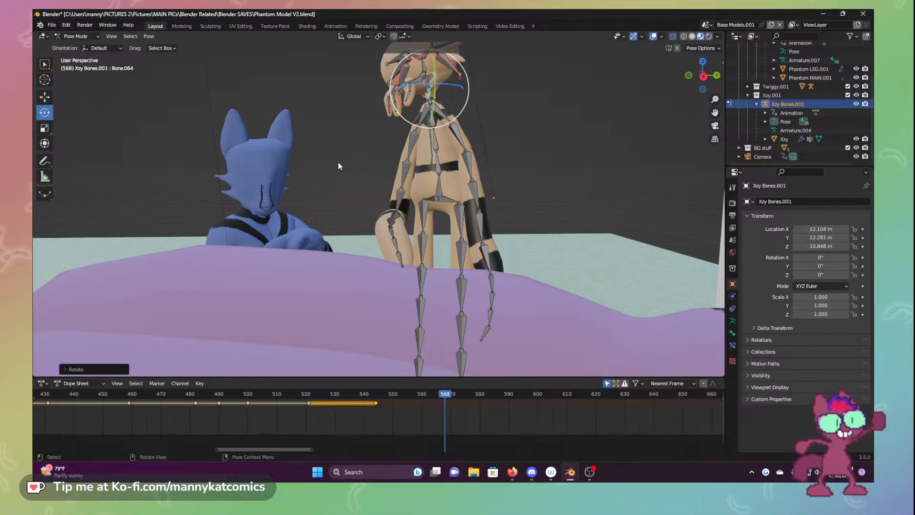
pyautogui.click(431, 101)
pyautogui.moveTo(432, 102); pyautogui.dragTo(408, 114)
# Rotate the forearm bone of Xzy's bent arm nearest the blue character so the arm hangs straight down
pyautogui.click(393, 211)
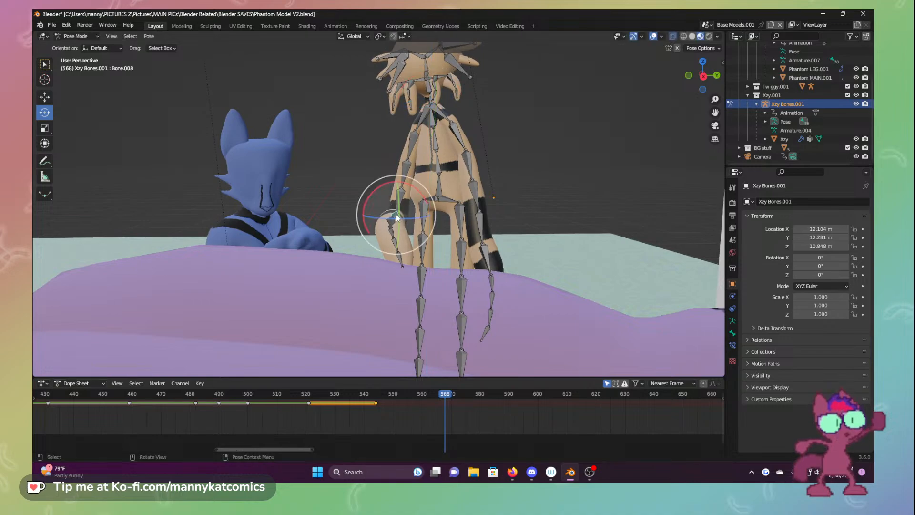
pyautogui.press('r')
pyautogui.press('r')
pyautogui.moveTo(387, 216); pyautogui.dragTo(398, 253)
pyautogui.moveTo(402, 165)
pyautogui.mouseDown(button='middle')
pyautogui.moveTo(395, 170)
pyautogui.moveTo(390, 157)
pyautogui.mouseUp(button='middle')
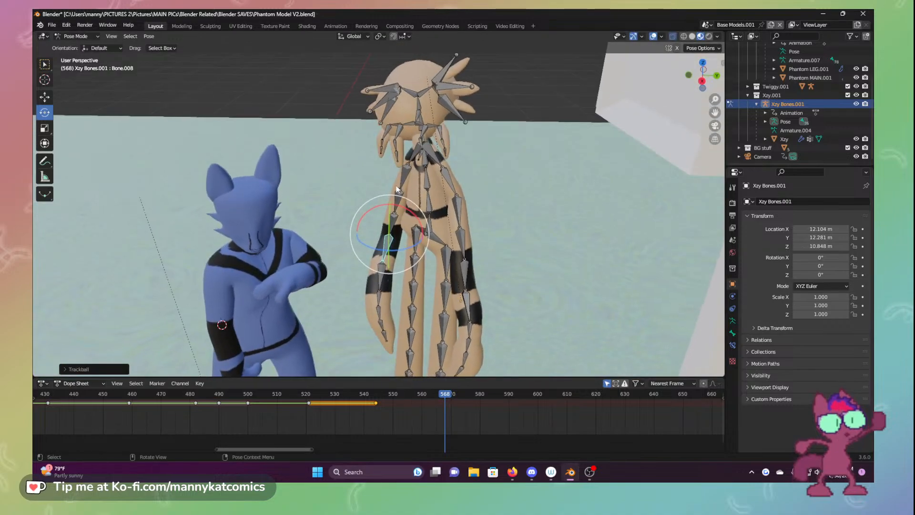
# Rotate the upper hair-spike bones on the side of Xzy's head nearest the blue character at frame 568
pyautogui.click(386, 87)
pyautogui.moveTo(422, 61); pyautogui.dragTo(435, 75)
pyautogui.click(396, 99)
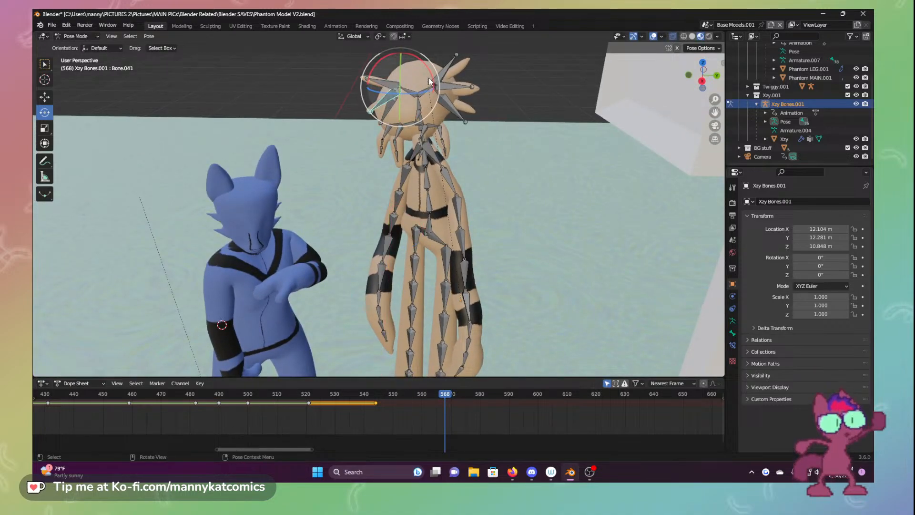
pyautogui.moveTo(397, 98); pyautogui.dragTo(385, 114)
pyautogui.click(384, 113)
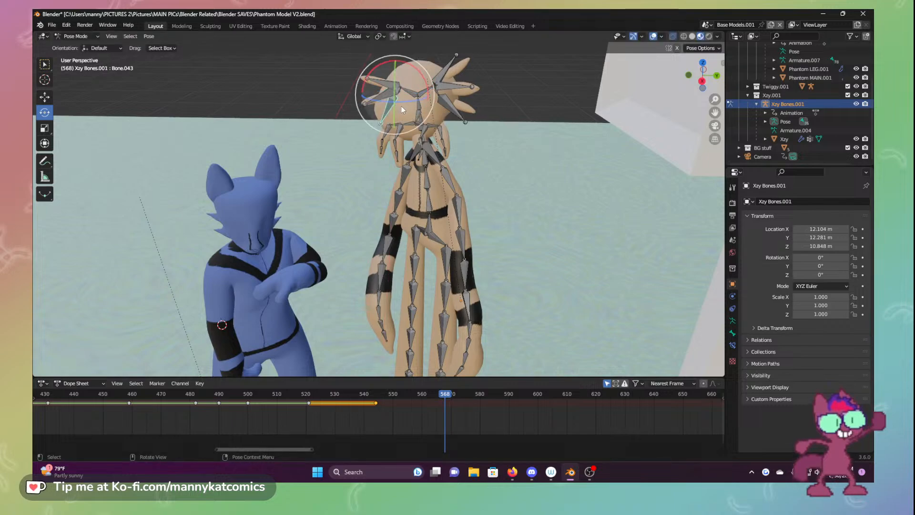
pyautogui.moveTo(428, 85); pyautogui.dragTo(430, 94)
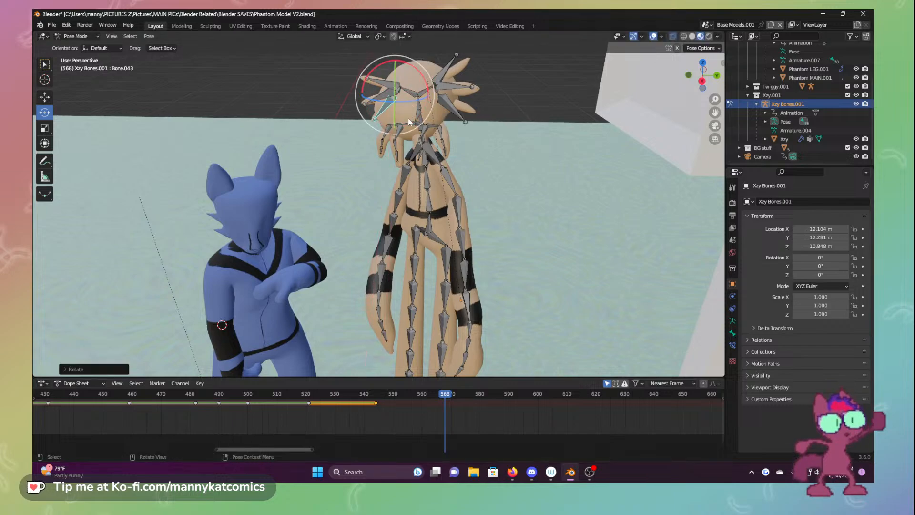
# Insert a Location & Rotation keyframe for all of Xzy's bones at frame 568
pyautogui.press('i')
pyautogui.click(484, 177)
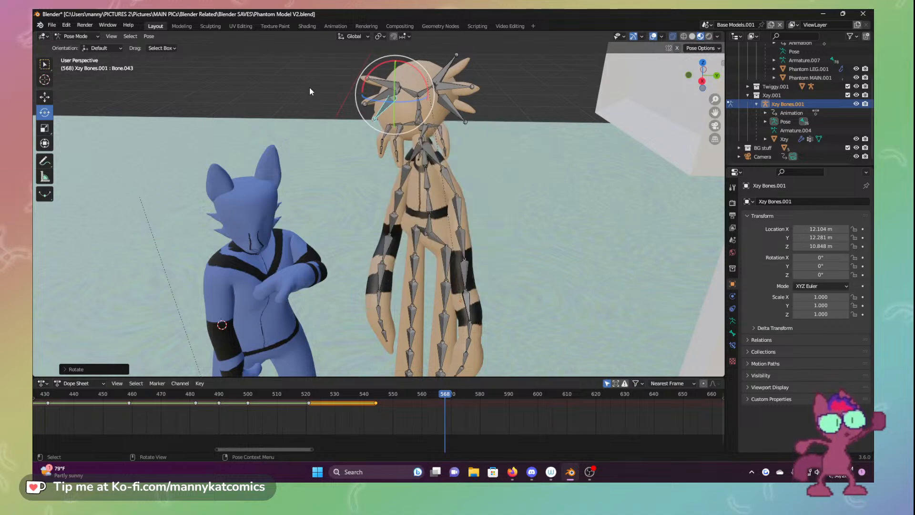
pyautogui.click(310, 87)
pyautogui.press('a')
pyautogui.press('i')
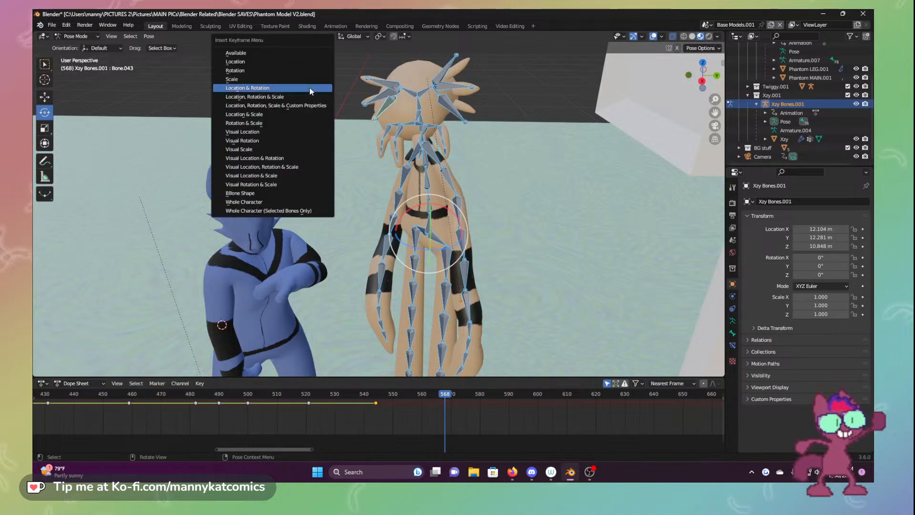
pyautogui.click(310, 87)
# Scrub the animation between about frames 553 and 582 through the camera view and save the file
pyautogui.moveTo(418, 182); pyautogui.dragTo(476, 250, button='middle')
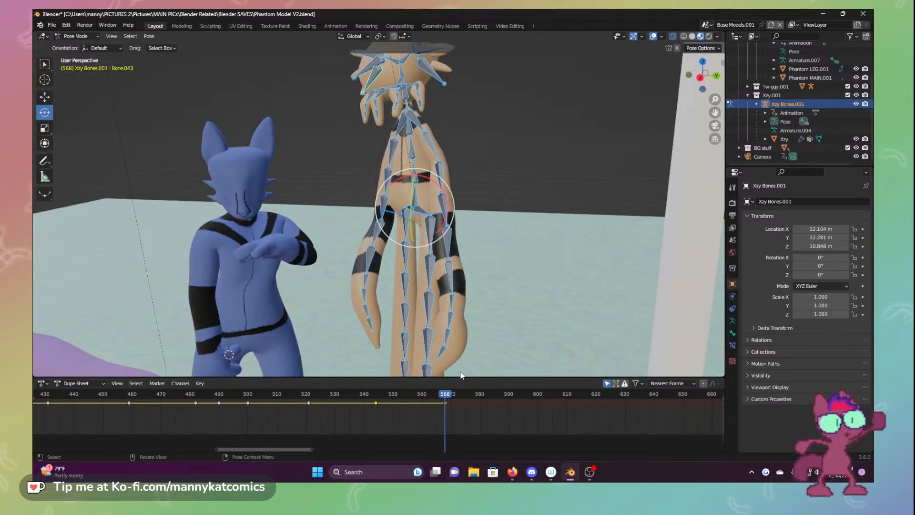
pyautogui.moveTo(419, 391)
pyautogui.mouseDown()
pyautogui.moveTo(334, 394)
pyautogui.moveTo(402, 394)
pyautogui.mouseUp()
pyautogui.click(715, 126)
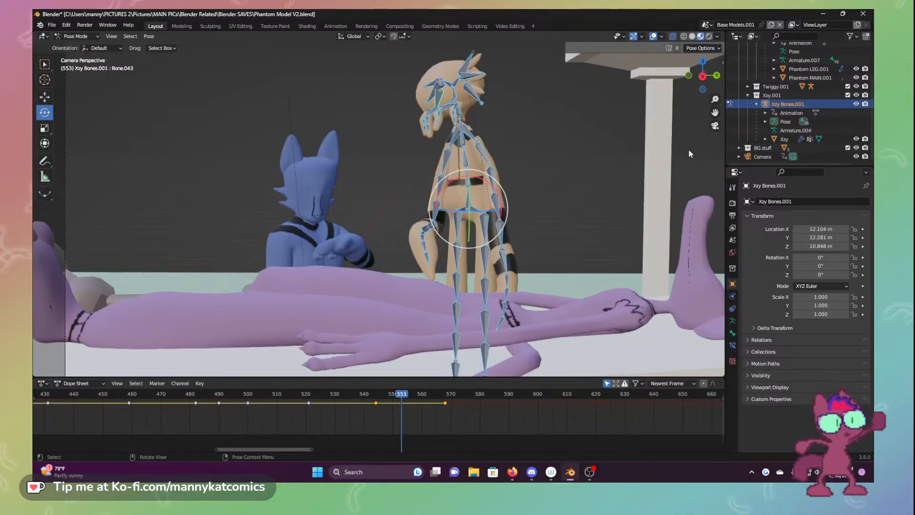
pyautogui.moveTo(409, 398); pyautogui.dragTo(485, 424)
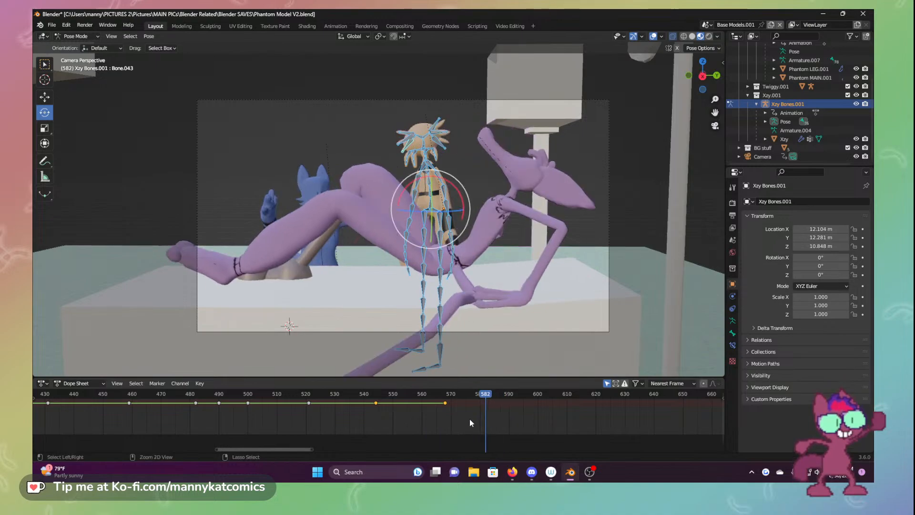
pyautogui.hotkey('ctrl', 's')
pyautogui.press('Down')
# Go to frame 580 and rotate all of Xzy's bones together to turn the whole body toward the camera
pyautogui.moveTo(452, 398); pyautogui.dragTo(479, 401)
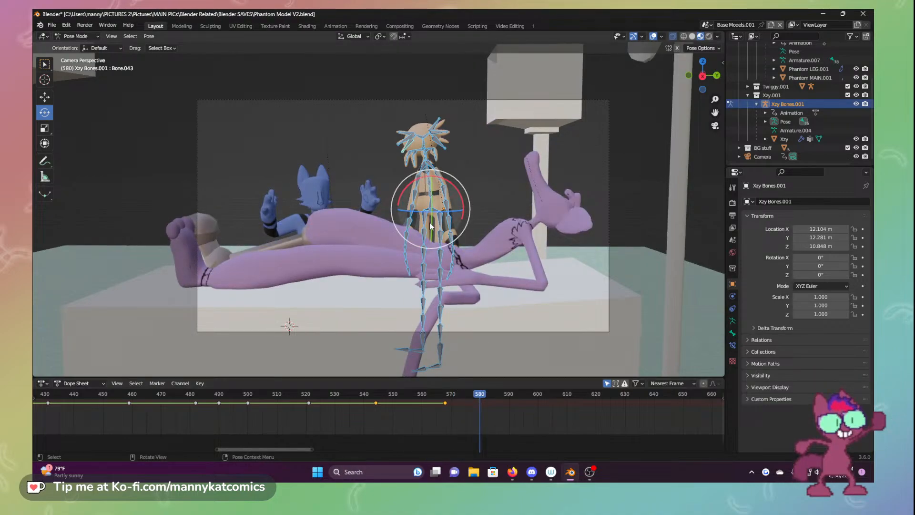
pyautogui.moveTo(429, 210); pyautogui.dragTo(427, 211)
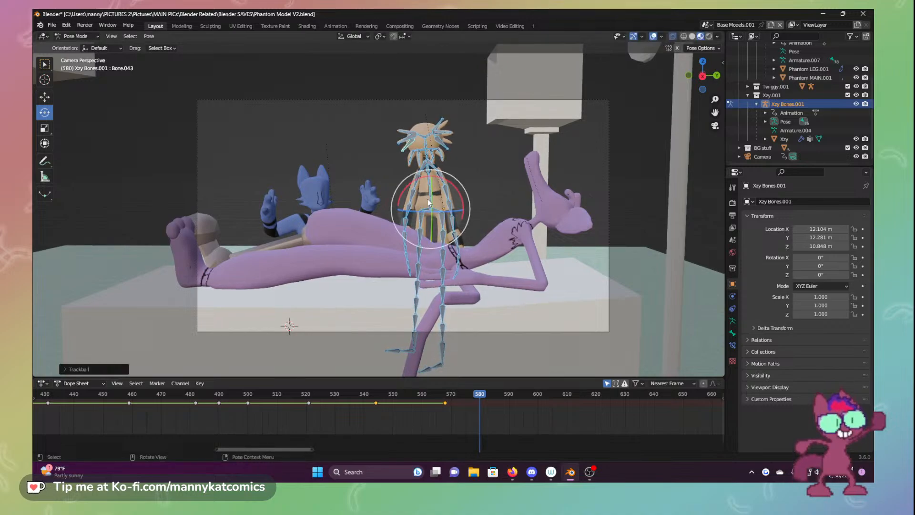
pyautogui.click(428, 211)
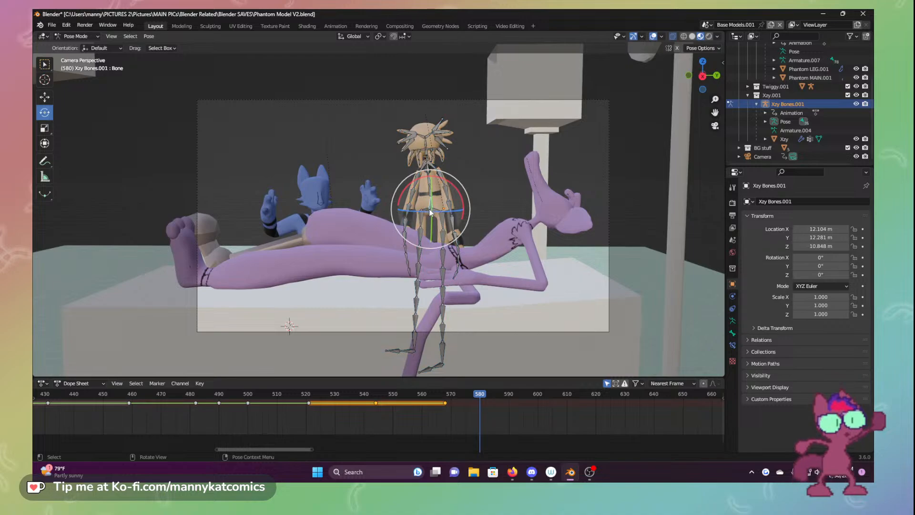
pyautogui.moveTo(430, 212); pyautogui.dragTo(431, 211)
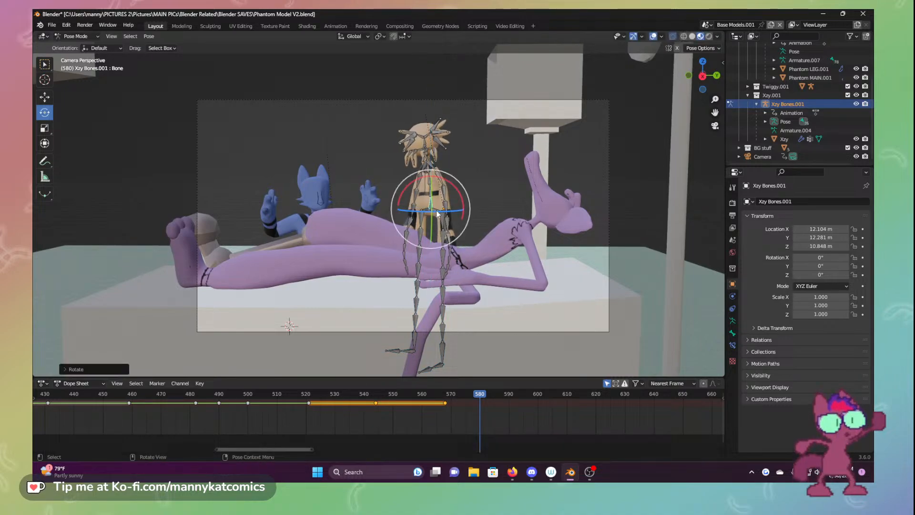
pyautogui.press('a')
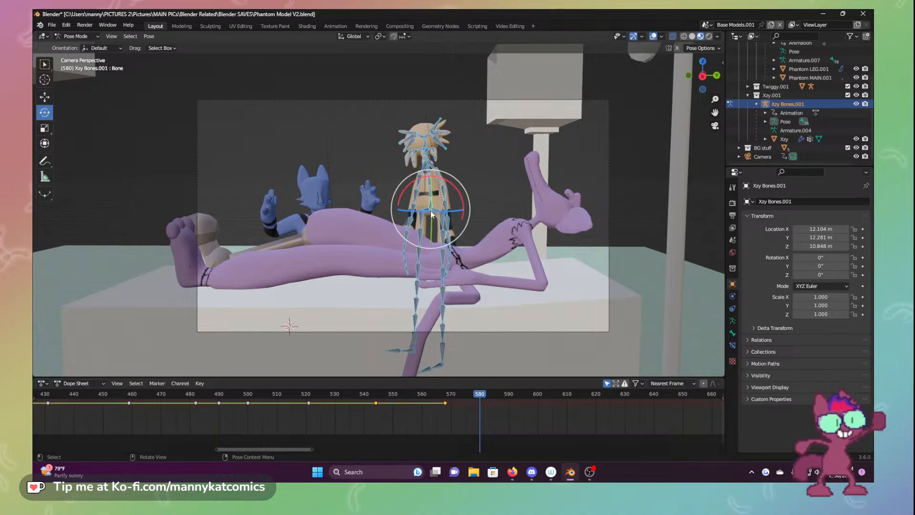
pyautogui.moveTo(431, 212); pyautogui.dragTo(440, 214)
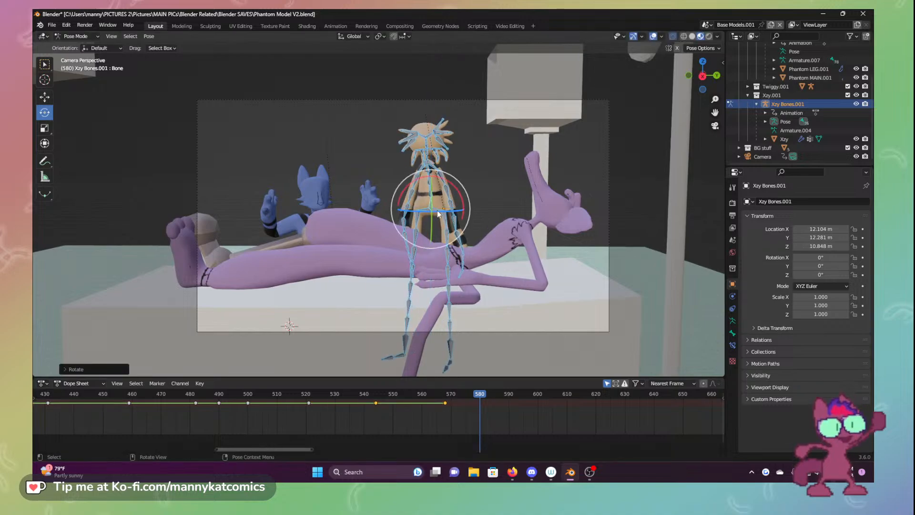
# Rotate both of Xzy's shoulder bones to swing the two arms outward, away from the body
pyautogui.click(428, 162)
pyautogui.scroll(4, 436, 172)
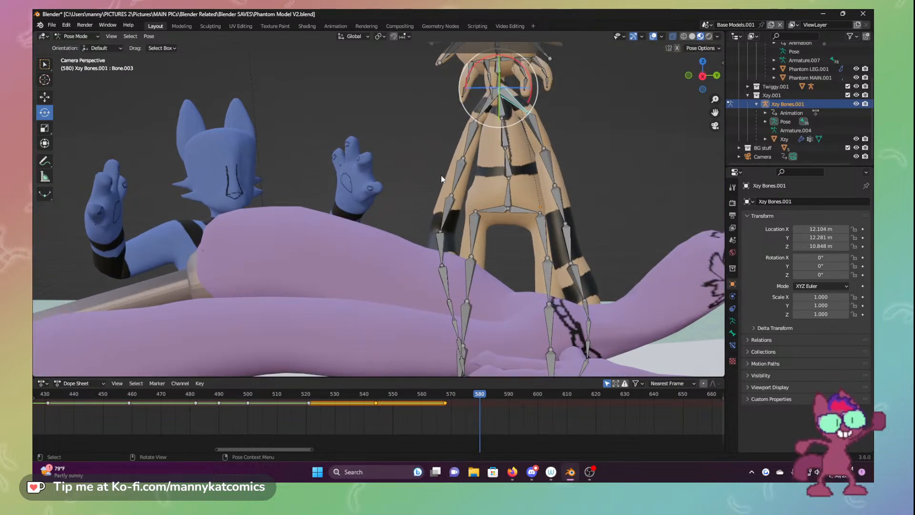
pyautogui.click(501, 87)
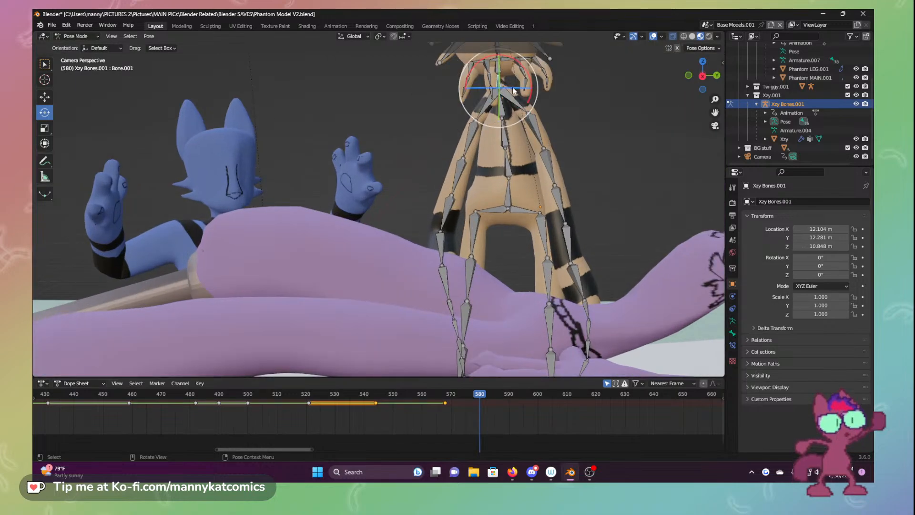
pyautogui.moveTo(513, 86)
pyautogui.mouseDown()
pyautogui.moveTo(527, 84)
pyautogui.moveTo(521, 103)
pyautogui.mouseUp()
pyautogui.click(511, 82)
pyautogui.click(521, 104)
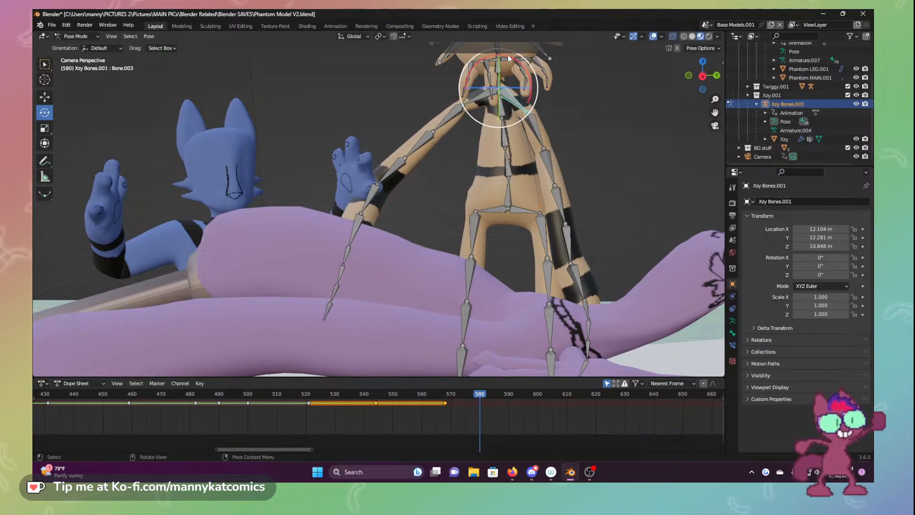
pyautogui.moveTo(484, 57); pyautogui.dragTo(468, 74)
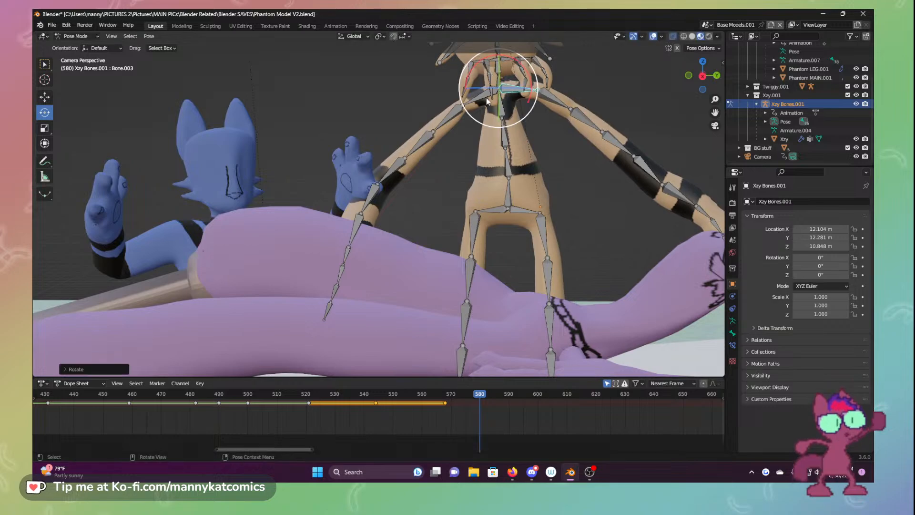
# Try a strong tilt of Xzy's head bone, undo it, and rotate the head only slightly
pyautogui.scroll(-3, 484, 172)
pyautogui.scroll(4, 488, 180)
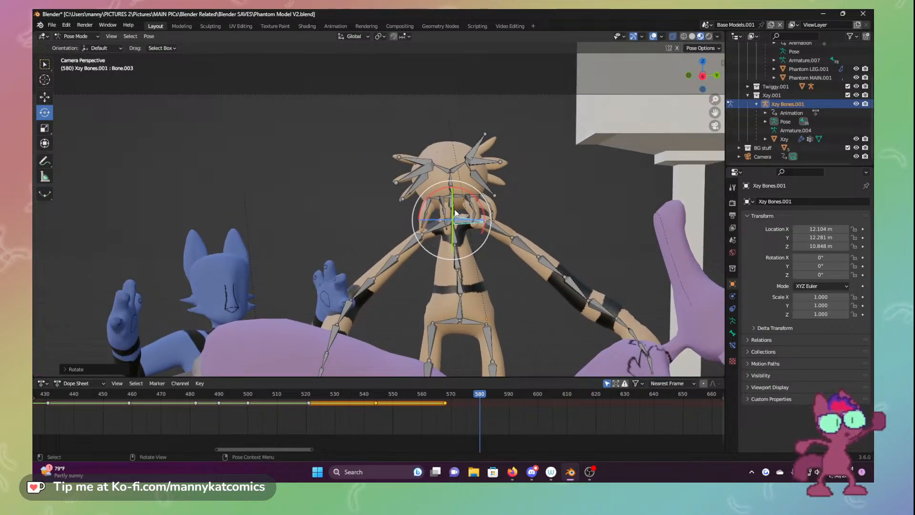
pyautogui.click(455, 213)
pyautogui.moveTo(455, 213); pyautogui.dragTo(408, 226, button='middle')
pyautogui.moveTo(407, 221); pyautogui.dragTo(405, 215, button='middle')
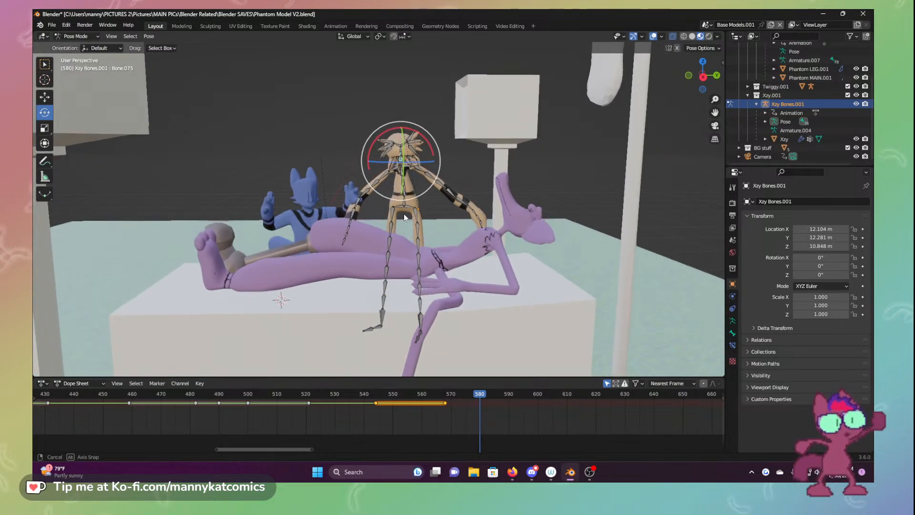
pyautogui.scroll(4, 404, 214)
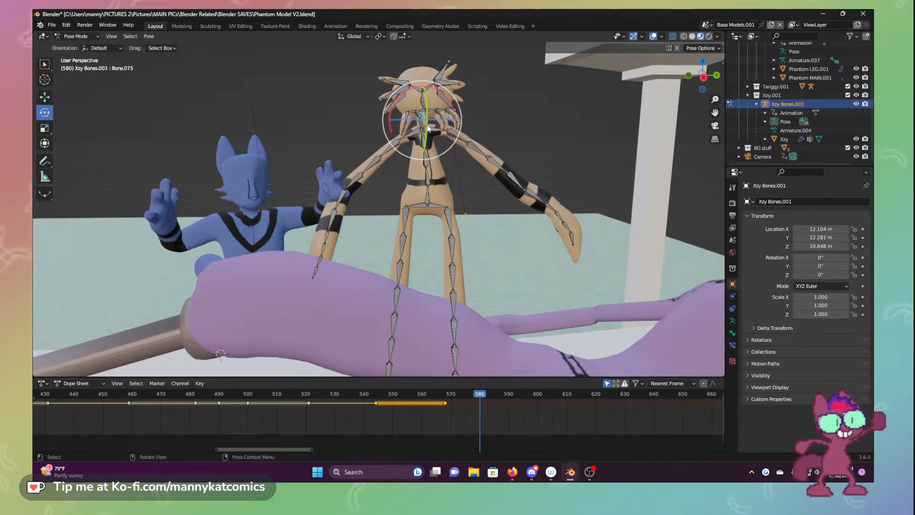
pyautogui.moveTo(429, 127); pyautogui.dragTo(433, 160)
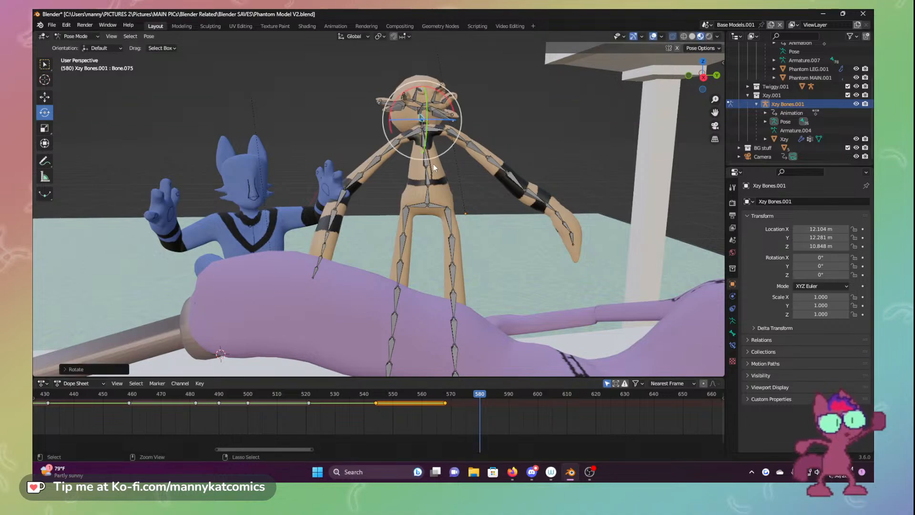
pyautogui.hotkey('ctrl', 'z')
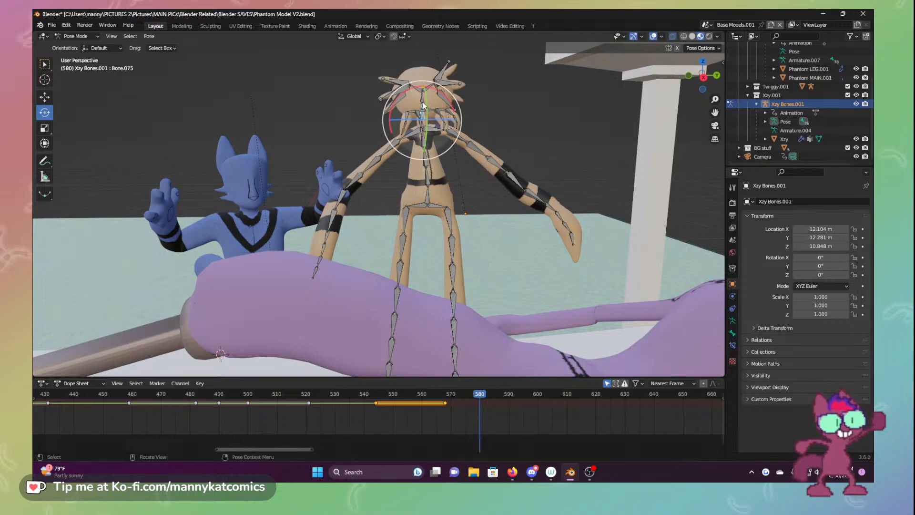
pyautogui.moveTo(423, 105)
pyautogui.mouseDown()
pyautogui.moveTo(423, 94)
pyautogui.moveTo(437, 116)
pyautogui.mouseUp()
# Rotate the lower hair-strand bones on the side of Xzy's face nearest the blue character so they flare outward
pyautogui.click(409, 136)
pyautogui.moveTo(409, 137); pyautogui.dragTo(411, 139, button='middle')
pyautogui.press('r')
pyautogui.press('r')
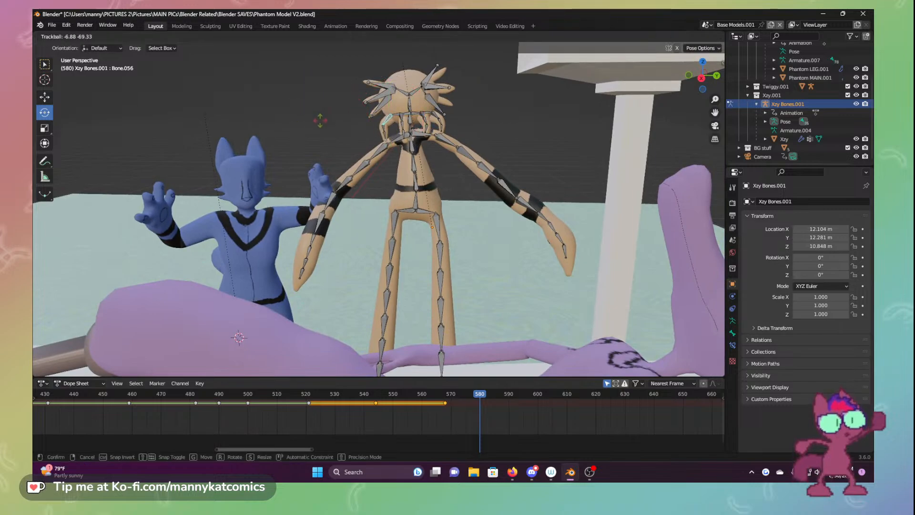
pyautogui.click(321, 124)
pyautogui.click(384, 133)
pyautogui.moveTo(364, 143); pyautogui.dragTo(330, 89)
pyautogui.click(334, 119)
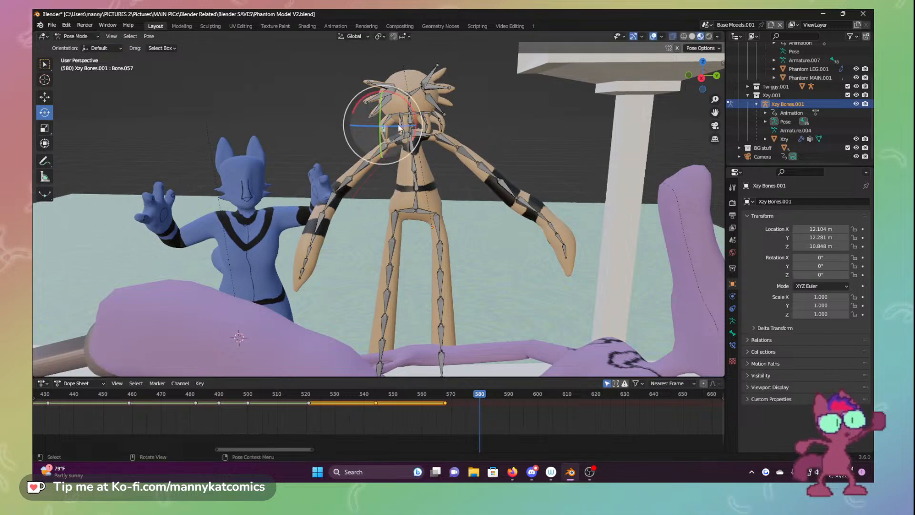
pyautogui.press('r')
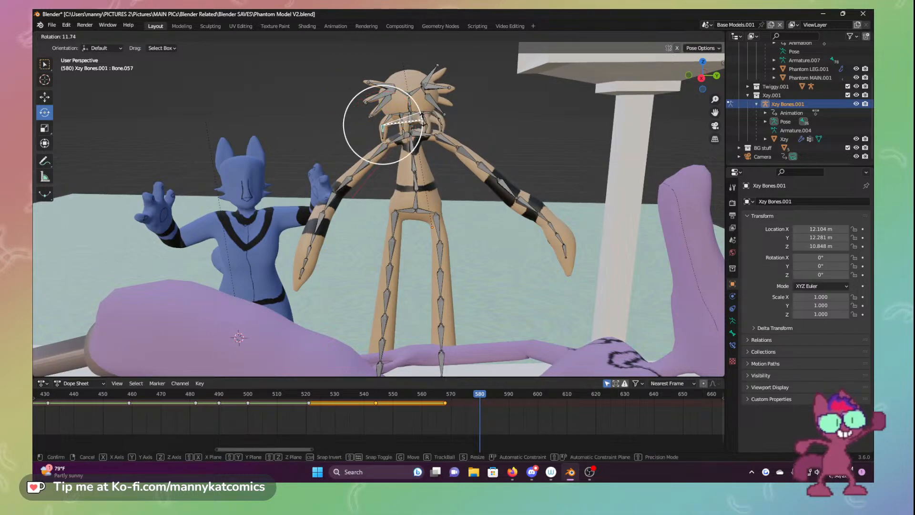
pyautogui.click(429, 139)
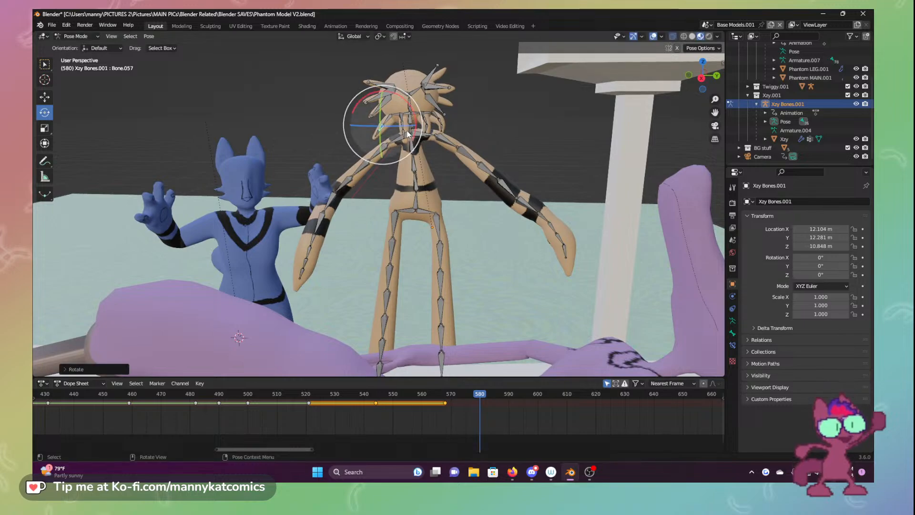
# Rotate the remaining lower hair-strand bones, on the face's far side from the blue character and in the middle
pyautogui.click(438, 123)
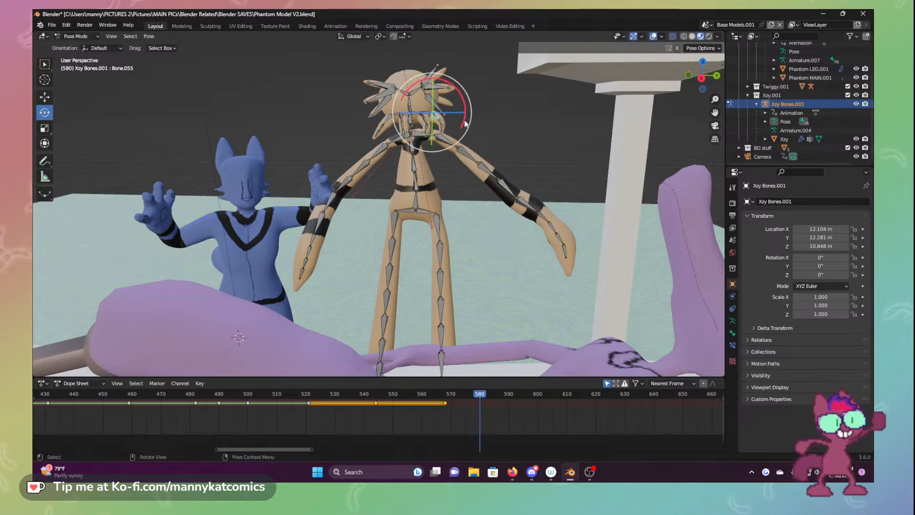
pyautogui.moveTo(465, 125); pyautogui.dragTo(488, 113)
pyautogui.click(441, 124)
pyautogui.click(443, 125)
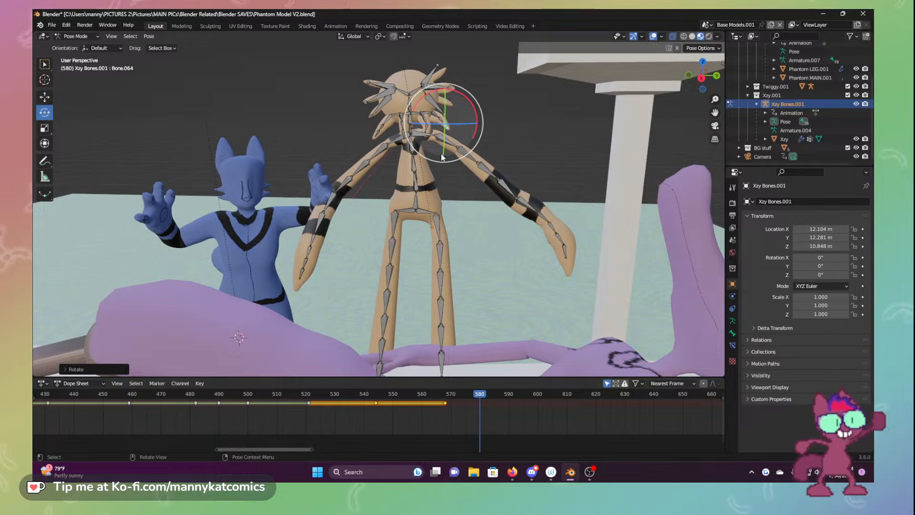
pyautogui.click(426, 128)
pyautogui.moveTo(445, 139); pyautogui.dragTo(399, 116)
pyautogui.click(402, 124)
pyautogui.click(402, 122)
# Rotate the top and middle hair-spike bones on the head's blue-character side so the spikes fan out
pyautogui.click(384, 87)
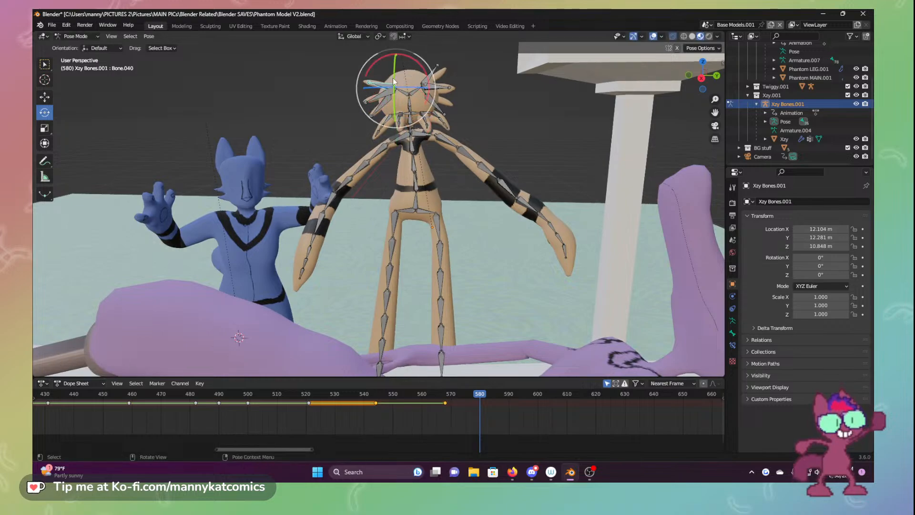
pyautogui.click(389, 96)
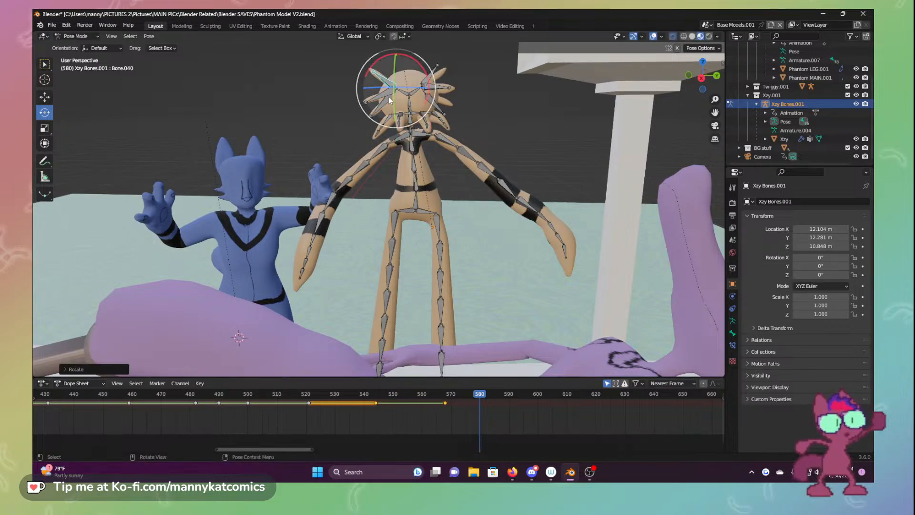
pyautogui.moveTo(415, 79); pyautogui.dragTo(399, 105)
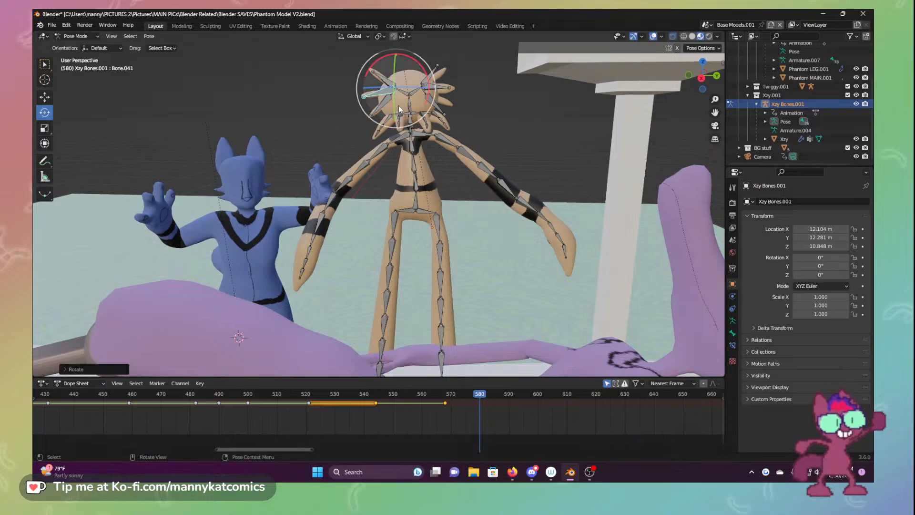
# Rotate the hair-spike bones on the side of Xzy's head away from the blue character so the spikes fan out
pyautogui.click(431, 92)
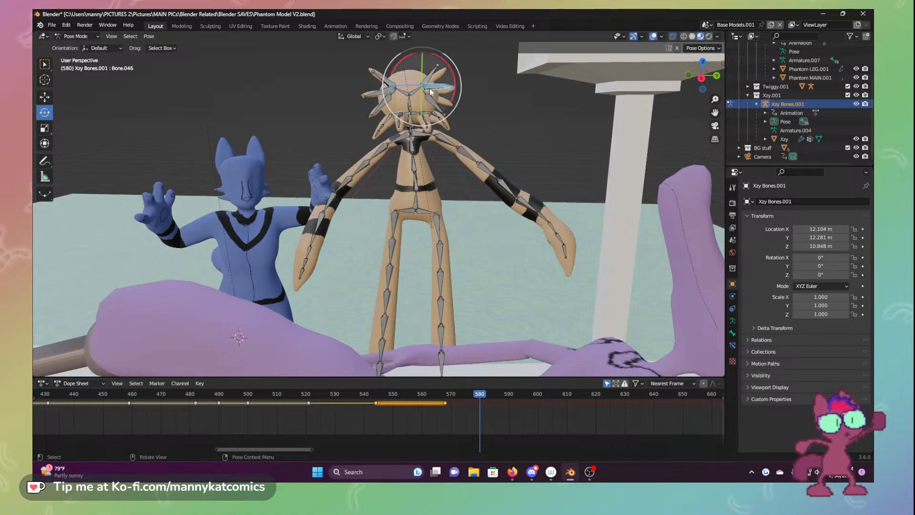
pyautogui.moveTo(454, 86); pyautogui.dragTo(371, 95)
pyautogui.click(434, 105)
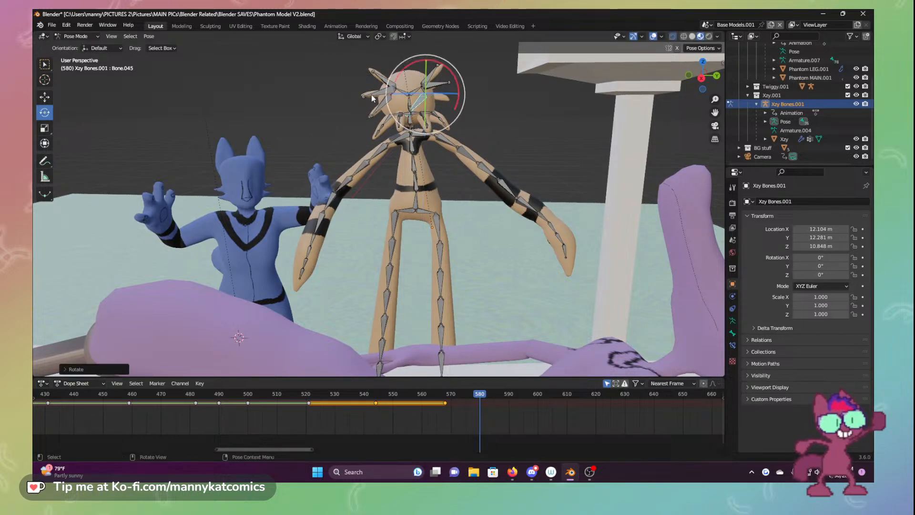
pyautogui.hotkey('ctrl', 'z')
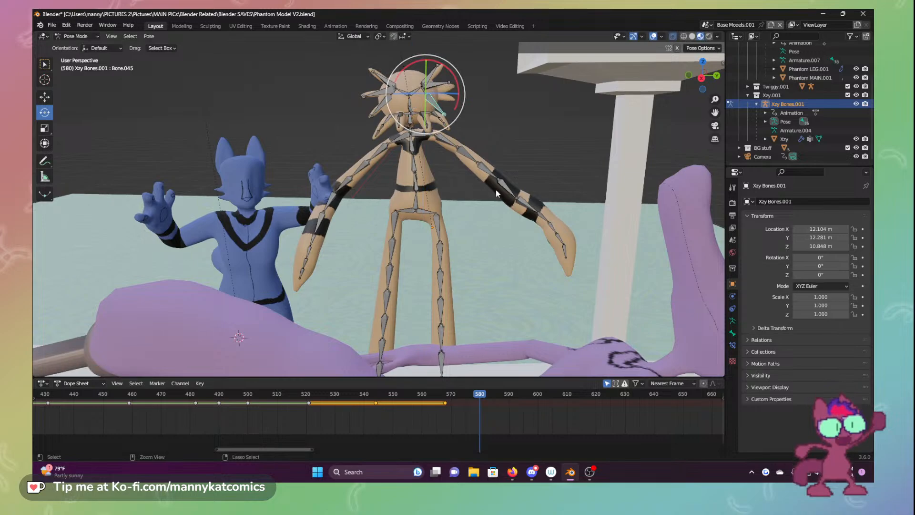
pyautogui.click(432, 77)
pyautogui.moveTo(454, 72); pyautogui.dragTo(446, 56)
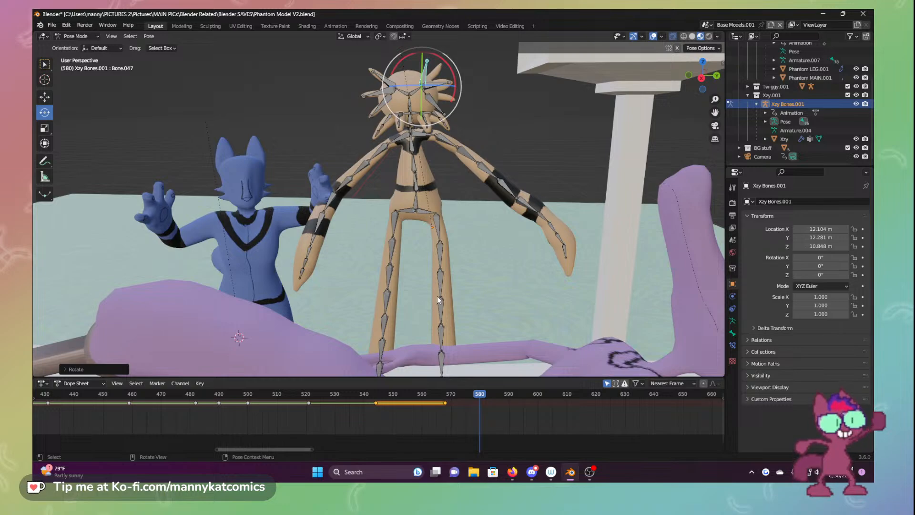
# Insert a keyframe for all of Xzy's bones at frame 580
pyautogui.moveTo(437, 296); pyautogui.dragTo(422, 256, button='middle')
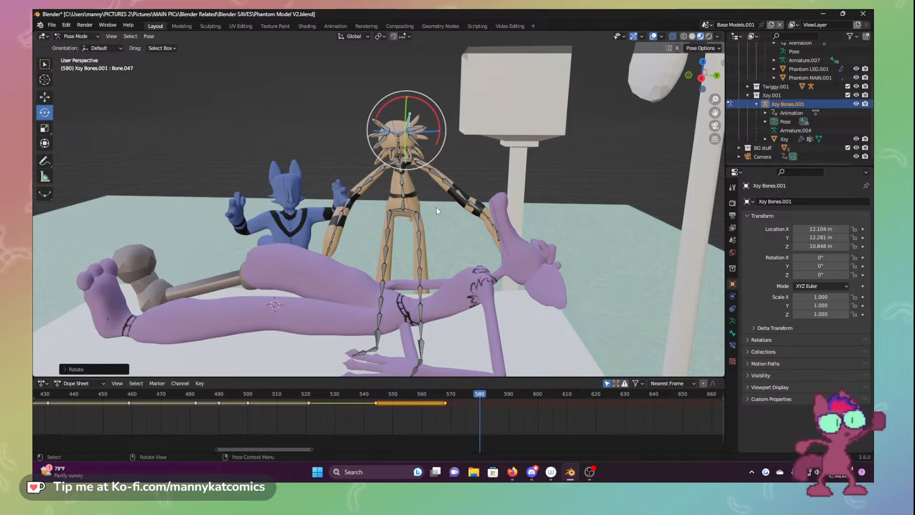
pyautogui.press('a')
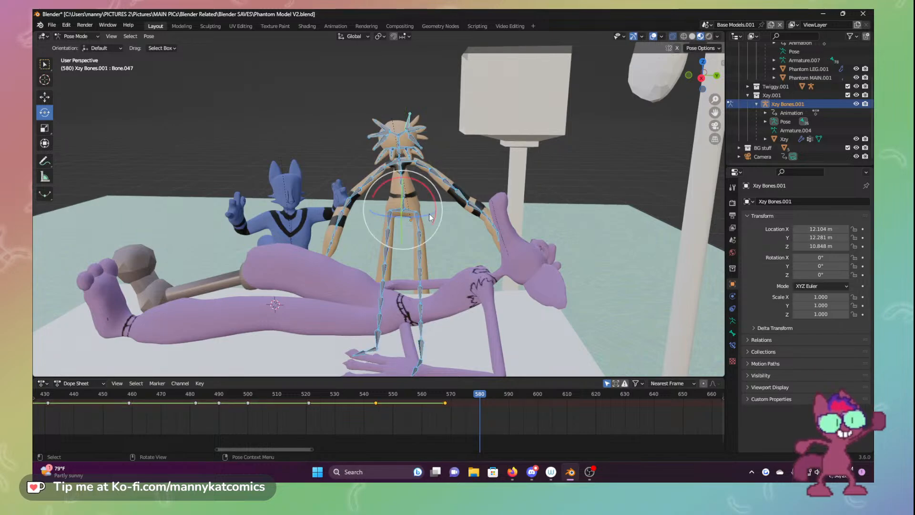
pyautogui.press('i')
pyautogui.click(423, 217)
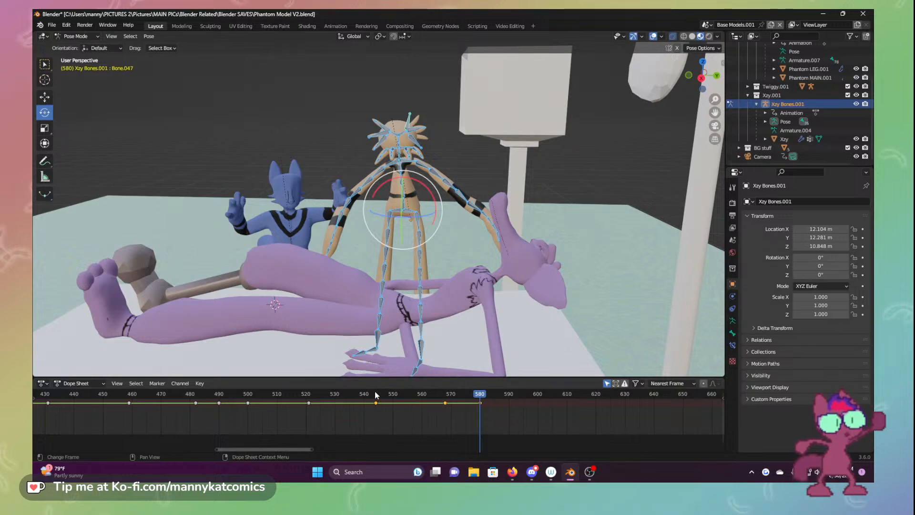
# Scrub the animation through to frame 600 to review the motion, and save the Blender file
pyautogui.click(349, 395)
pyautogui.moveTo(349, 396); pyautogui.dragTo(538, 393)
pyautogui.moveTo(501, 286); pyautogui.dragTo(482, 283, button='middle')
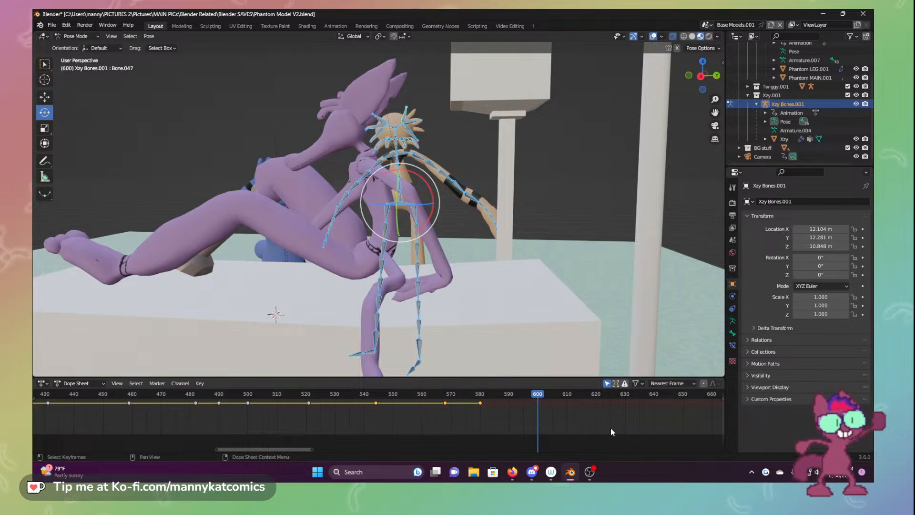
pyautogui.hotkey('ctrl', 's')
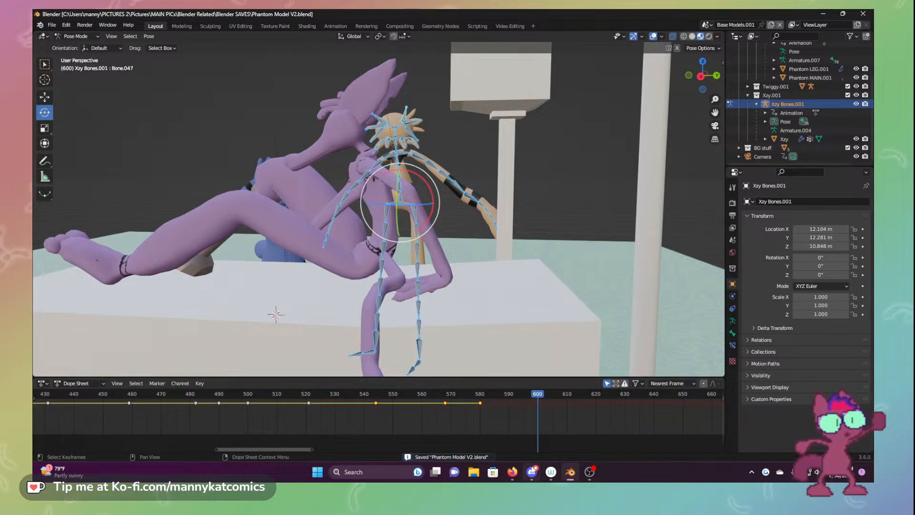
# Switch to Discord, read the art channel and the Ocean of Fog: Freelancer server's general channel, and return to Blender
pyautogui.click(532, 472)
pyautogui.scroll(5, 461, 257)
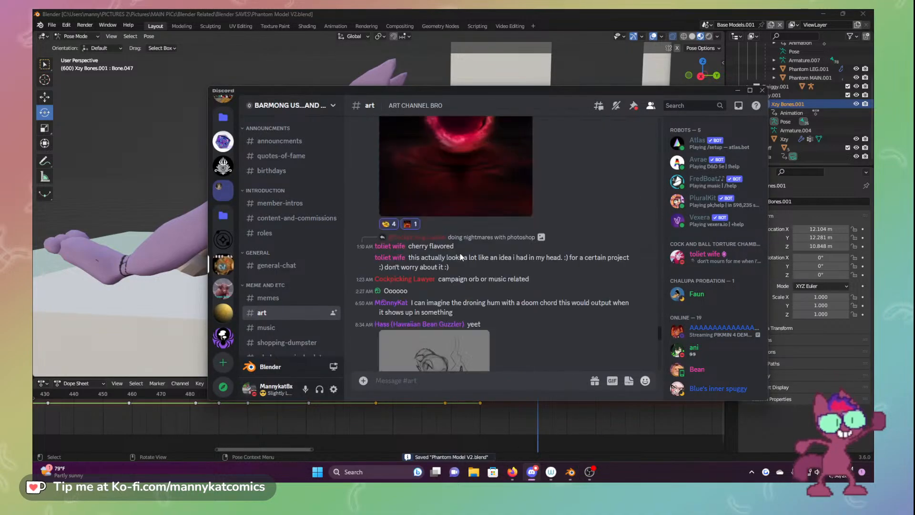
pyautogui.scroll(-10, 461, 257)
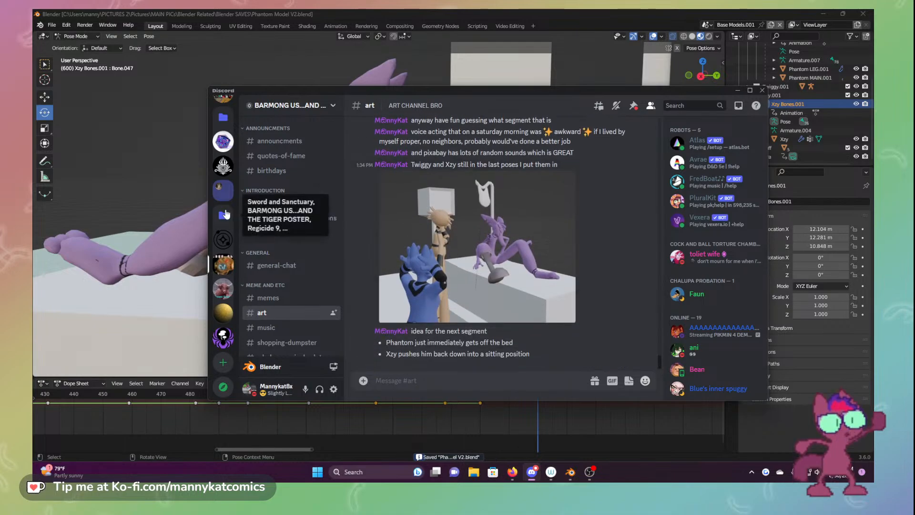
pyautogui.scroll(4, 224, 210)
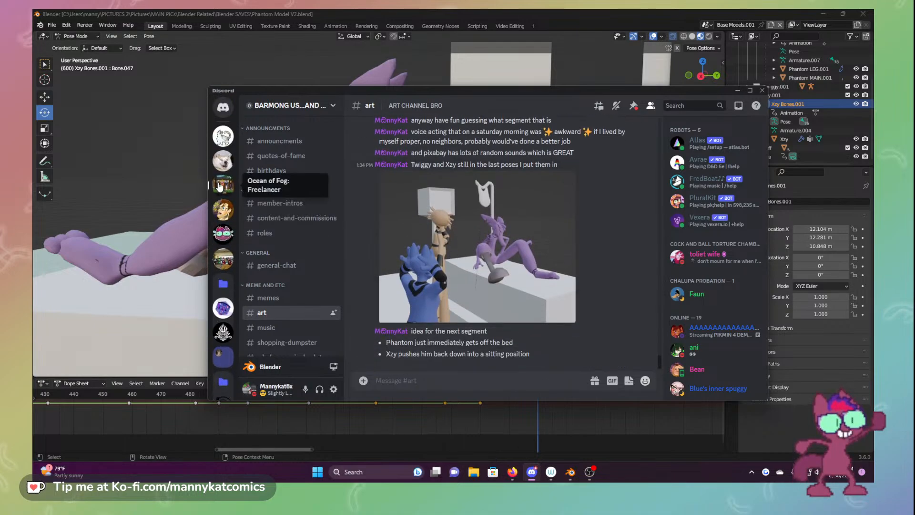
pyautogui.click(222, 184)
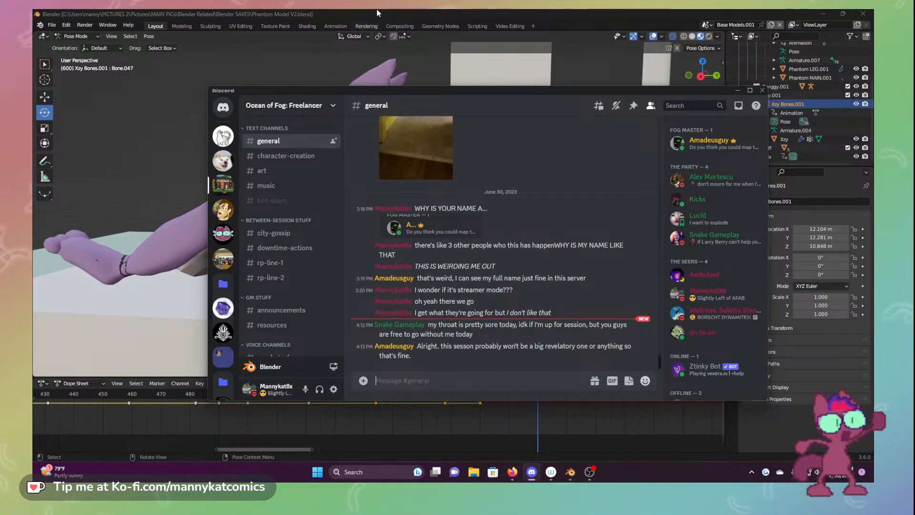
pyautogui.click(405, 9)
# Set the current frame to 591 for Xzy's next pose
pyautogui.moveTo(530, 394); pyautogui.dragTo(557, 383)
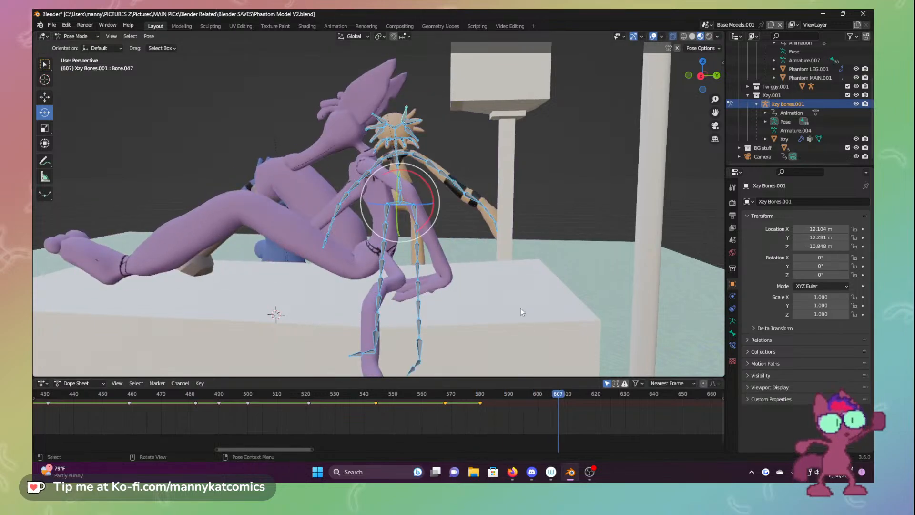
pyautogui.click(502, 394)
pyautogui.moveTo(501, 395); pyautogui.dragTo(512, 395)
# Try lowering Xzy's whole rig and shifting it in the negative direction along the global X axis
pyautogui.scroll(5, 472, 273)
pyautogui.moveTo(471, 273); pyautogui.dragTo(490, 273, button='middle')
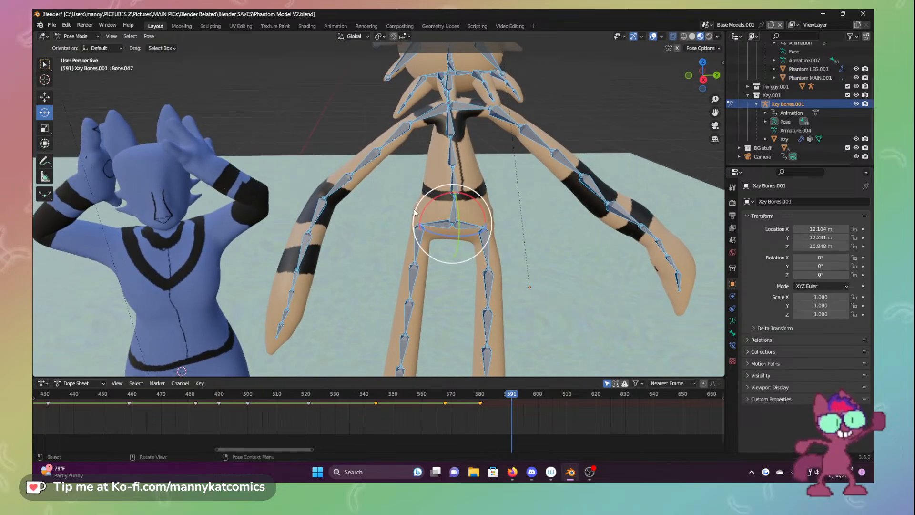
pyautogui.click(43, 100)
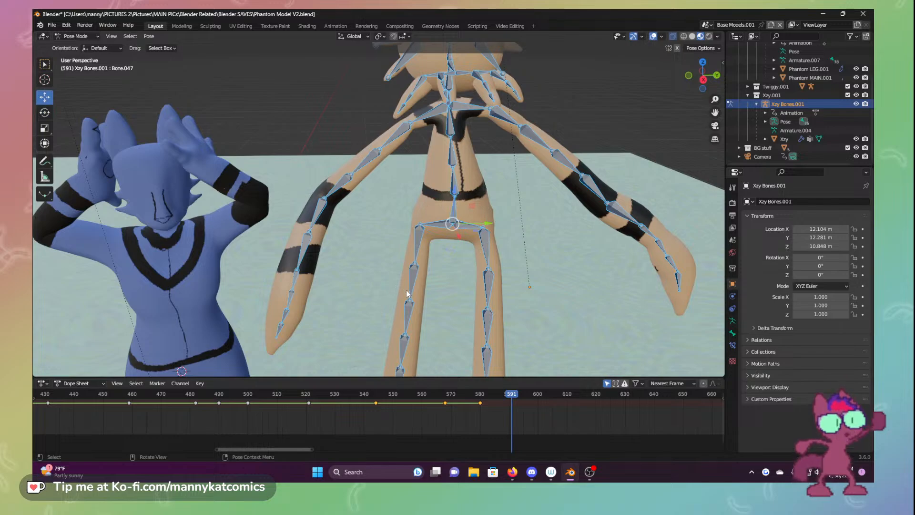
pyautogui.moveTo(452, 299); pyautogui.dragTo(493, 259, button='middle')
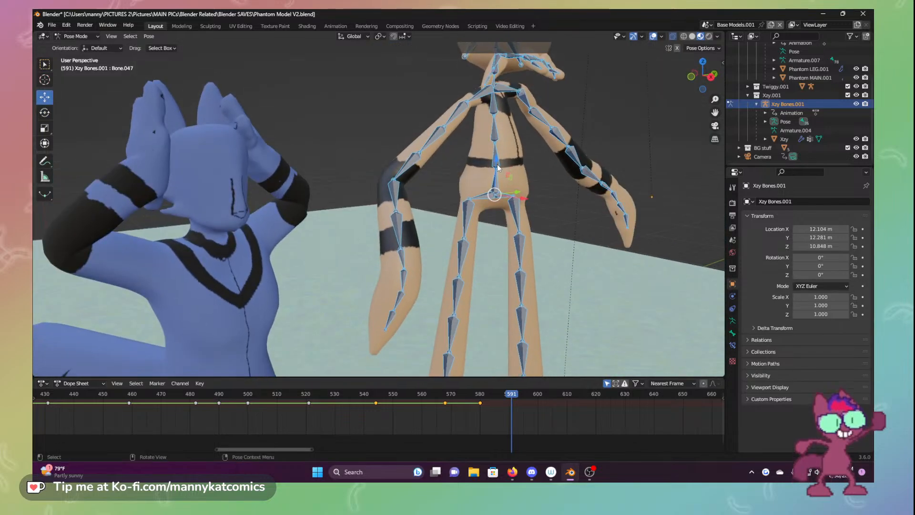
pyautogui.moveTo(496, 164); pyautogui.dragTo(531, 227)
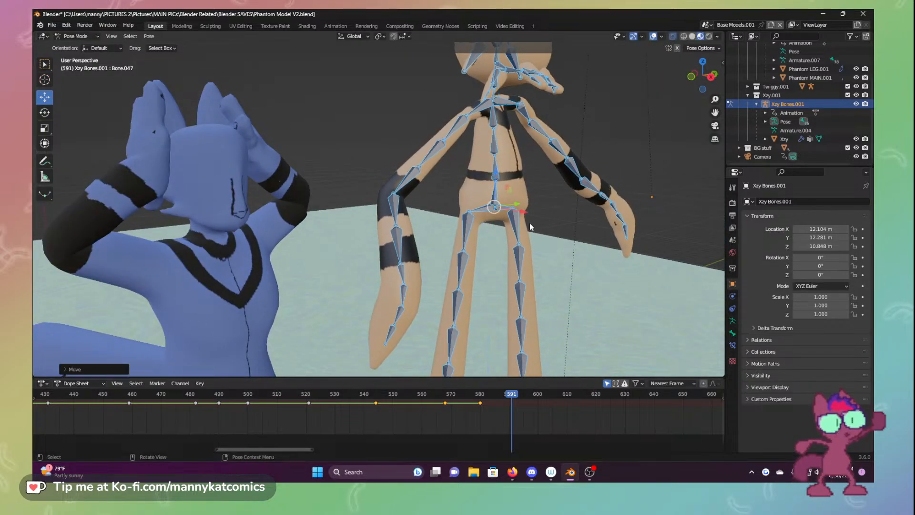
pyautogui.press('g')
pyautogui.press('x')
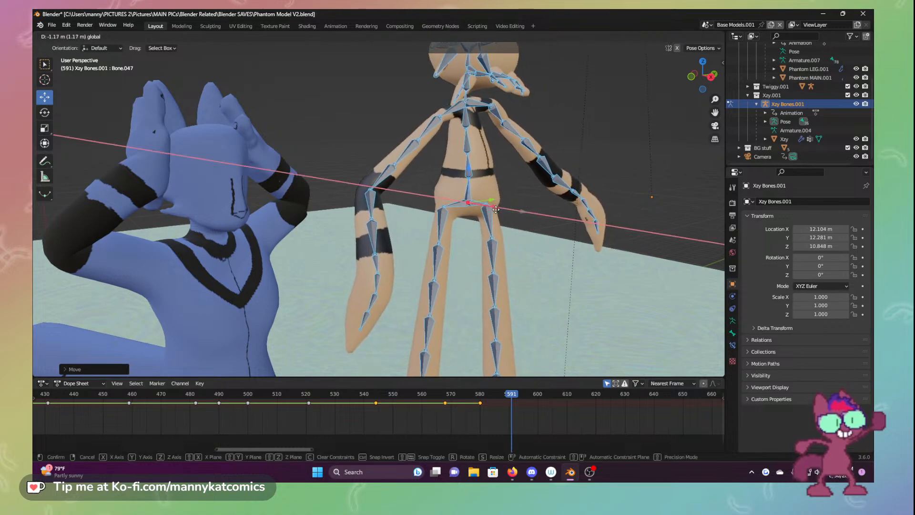
pyautogui.click(499, 214)
# Try rotating Xzy's shoulder bone on the blue character's side to swing that arm
pyautogui.click(465, 108)
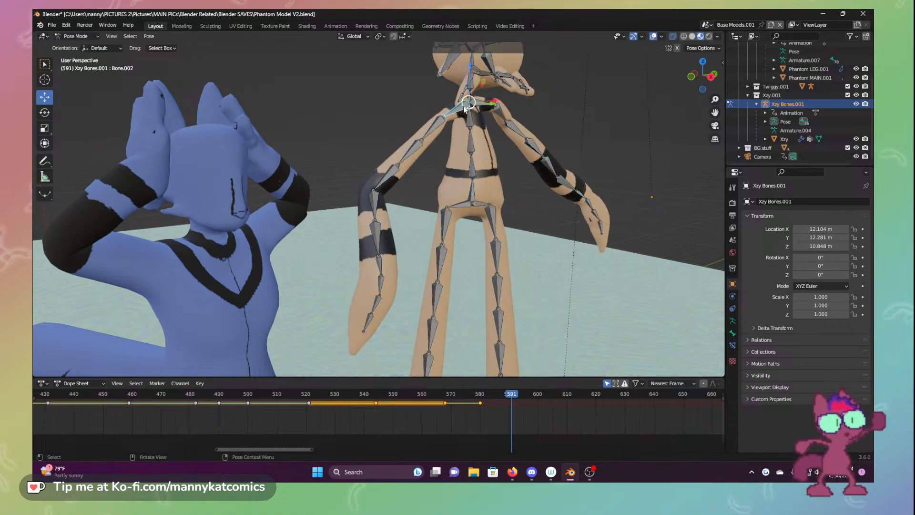
pyautogui.click(45, 112)
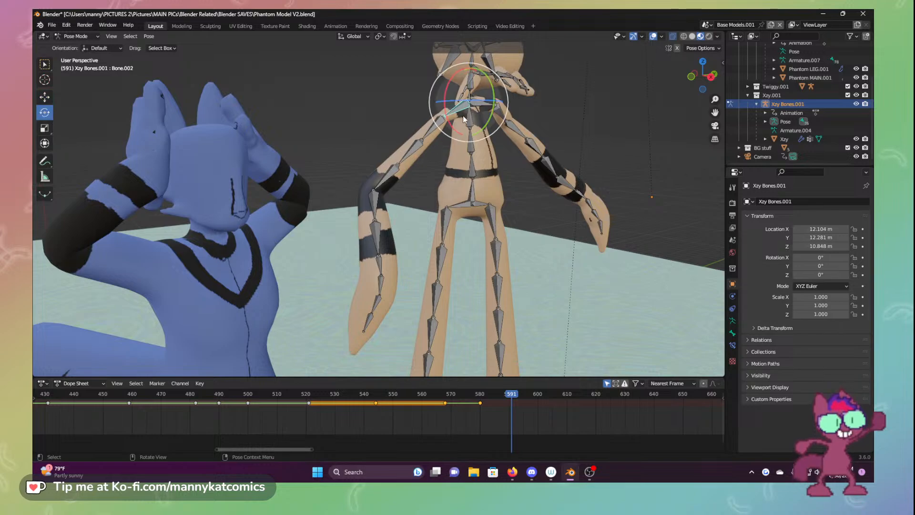
pyautogui.moveTo(462, 115); pyautogui.dragTo(434, 130)
# Try raising Xzy's arm on the side away from the blue character and bending its forearm across the torso
pyautogui.click(490, 109)
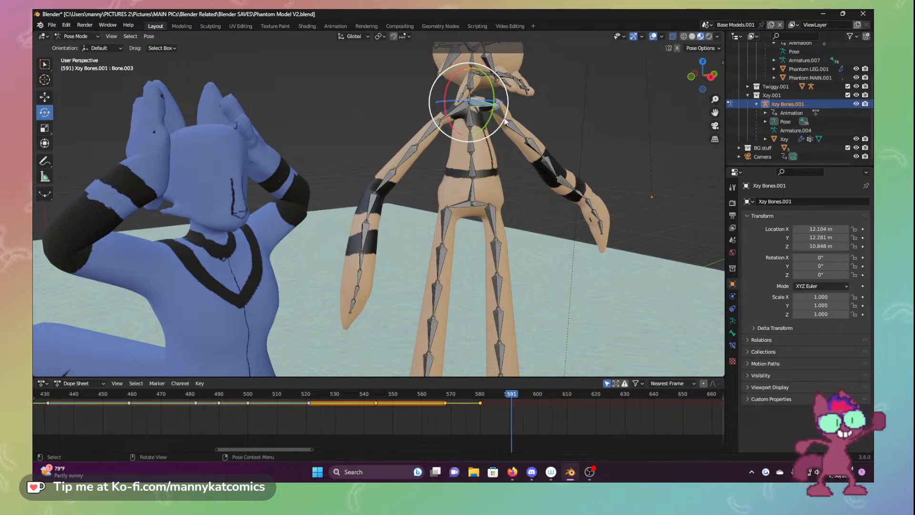
pyautogui.click(504, 118)
pyautogui.moveTo(532, 115); pyautogui.dragTo(533, 146)
pyautogui.click(531, 121)
pyautogui.moveTo(533, 145)
pyautogui.mouseDown(button='middle')
pyautogui.moveTo(479, 151)
pyautogui.moveTo(524, 139)
pyautogui.mouseUp(button='middle')
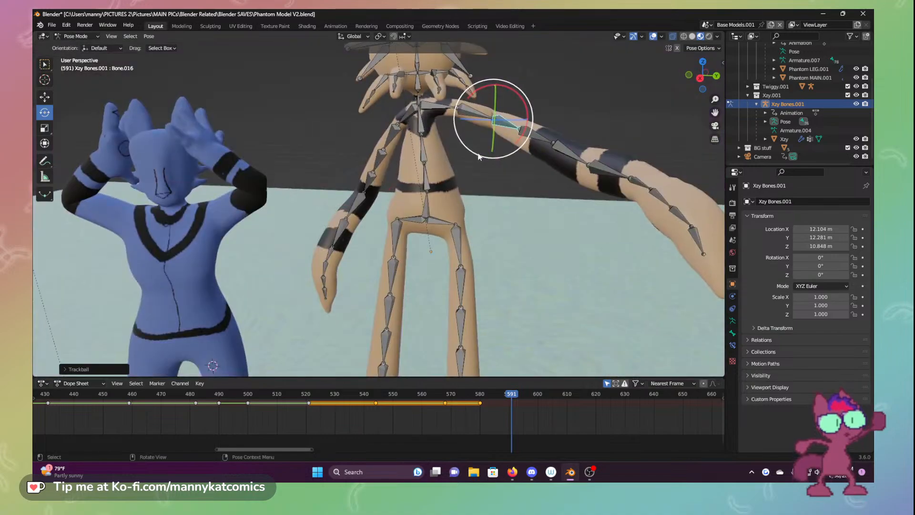
pyautogui.click(526, 137)
pyautogui.moveTo(526, 138); pyautogui.dragTo(429, 166)
pyautogui.click(530, 152)
# Check Xzy through the scene camera and reload frame 591 to discard the unkeyed pose changes
pyautogui.click(423, 148)
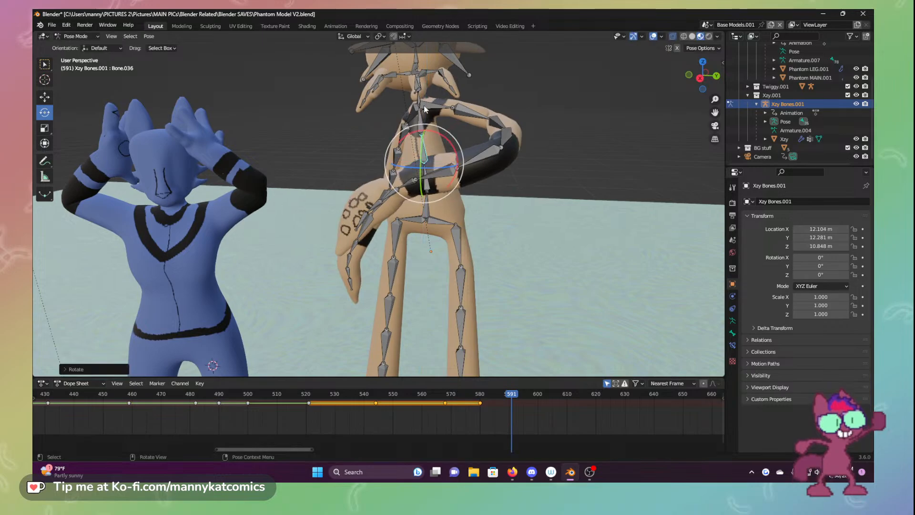
pyautogui.moveTo(425, 105); pyautogui.dragTo(424, 104, button='middle')
pyautogui.click(423, 87)
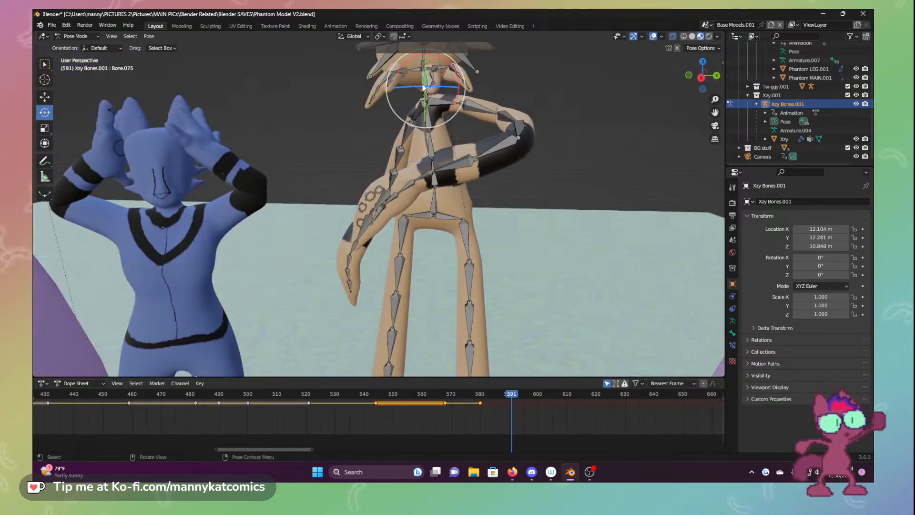
pyautogui.moveTo(425, 87); pyautogui.dragTo(426, 85)
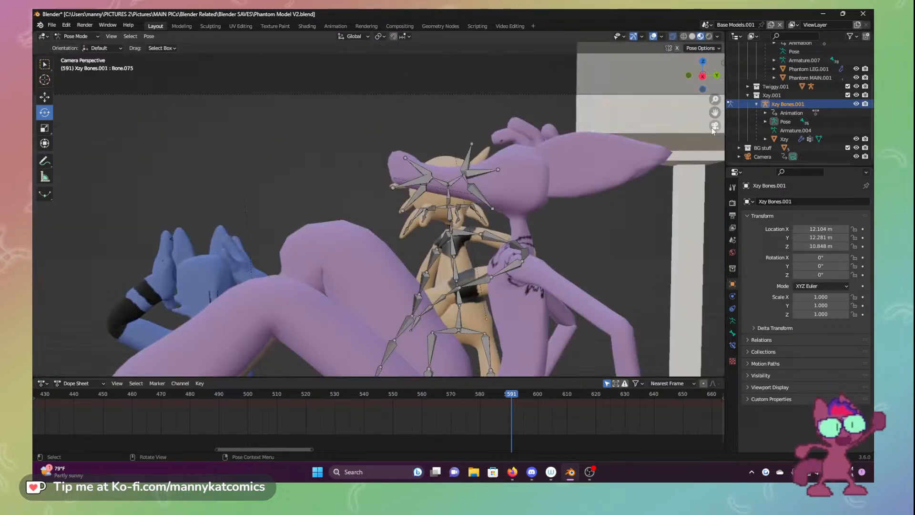
pyautogui.click(714, 126)
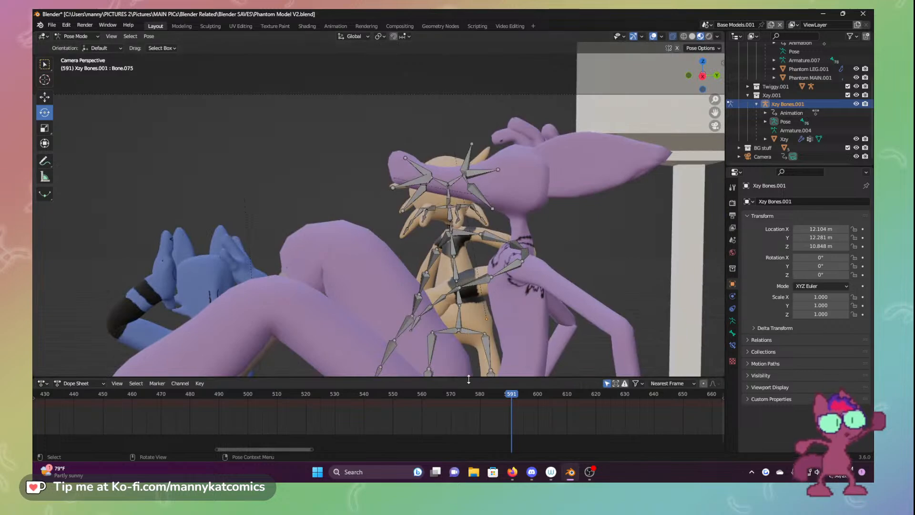
pyautogui.moveTo(508, 391)
pyautogui.mouseDown()
pyautogui.moveTo(547, 397)
pyautogui.moveTo(511, 395)
pyautogui.mouseUp()
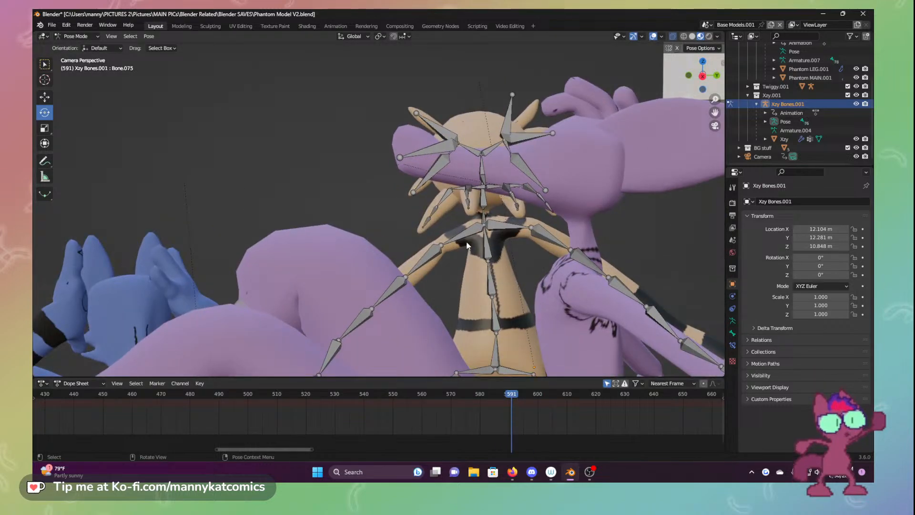
# Move all of Xzy's bones away from the bed along the global X axis and lower the whole rig slightly
pyautogui.press('a')
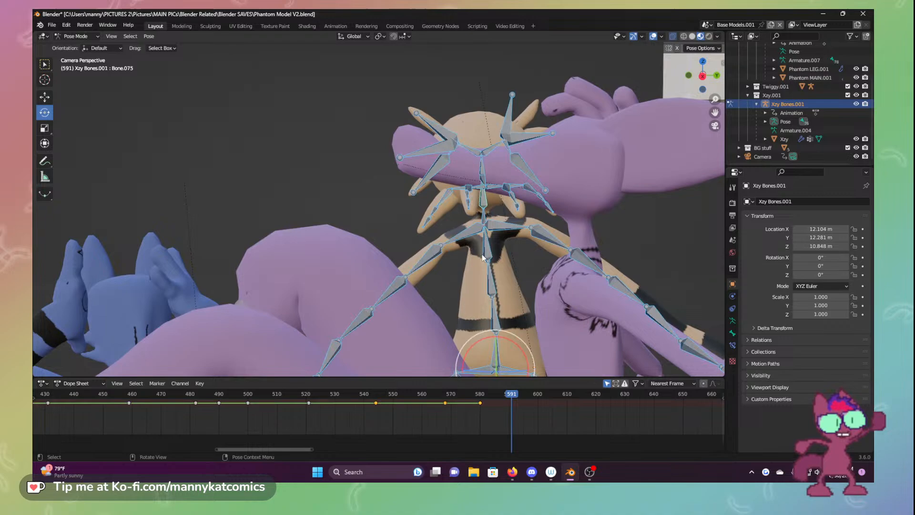
pyautogui.click(496, 367)
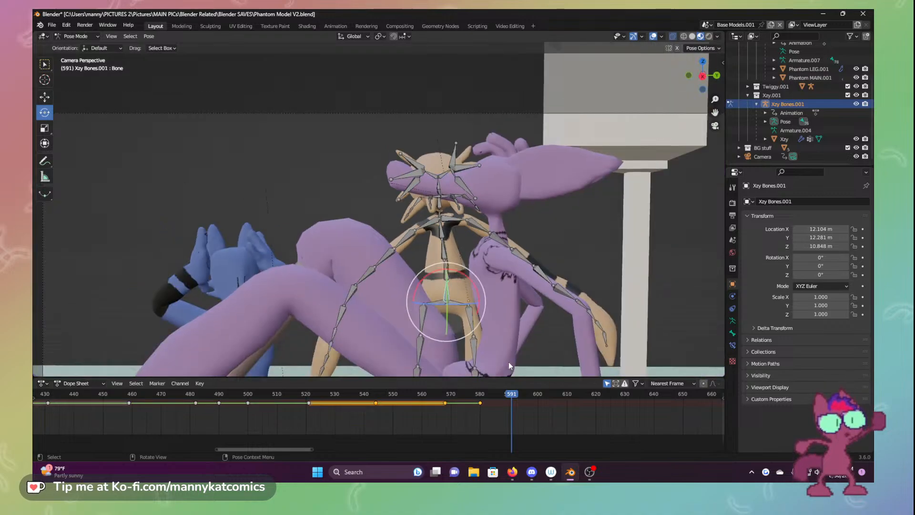
pyautogui.scroll(-4, 508, 362)
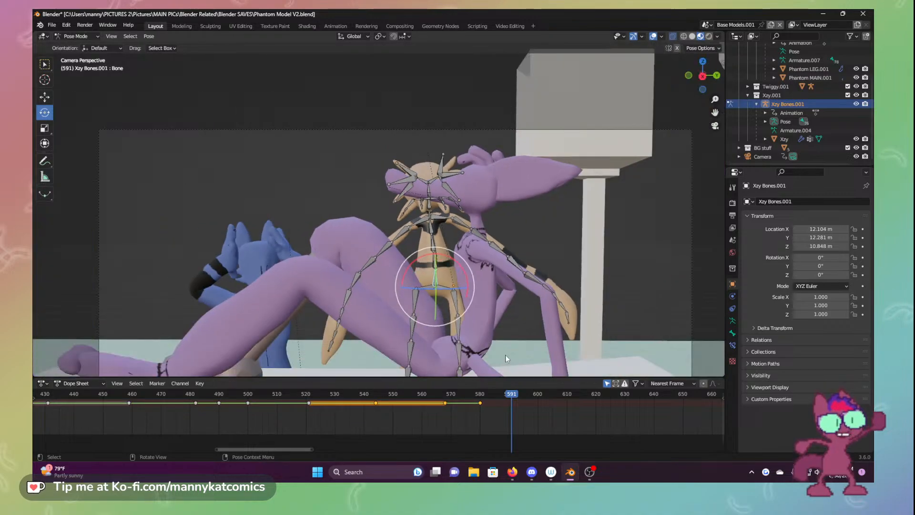
pyautogui.click(44, 99)
pyautogui.press('a')
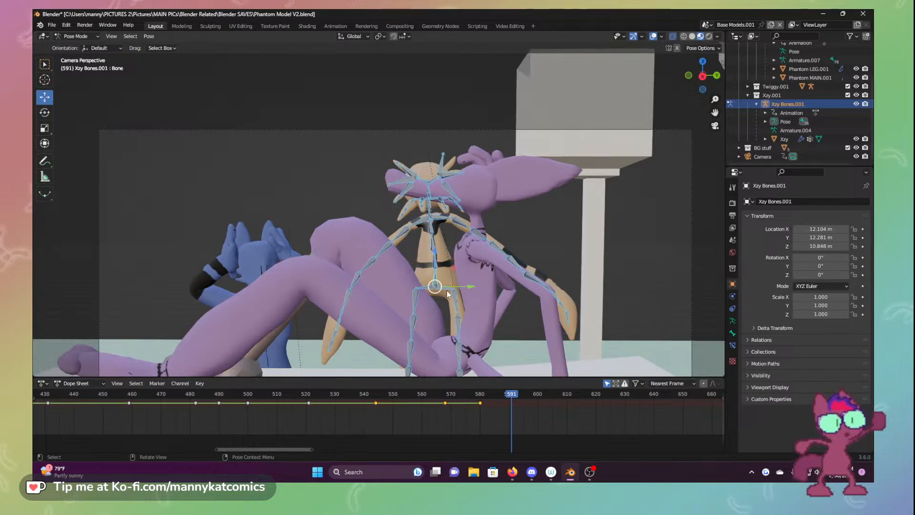
pyautogui.moveTo(423, 304); pyautogui.dragTo(473, 236, button='middle')
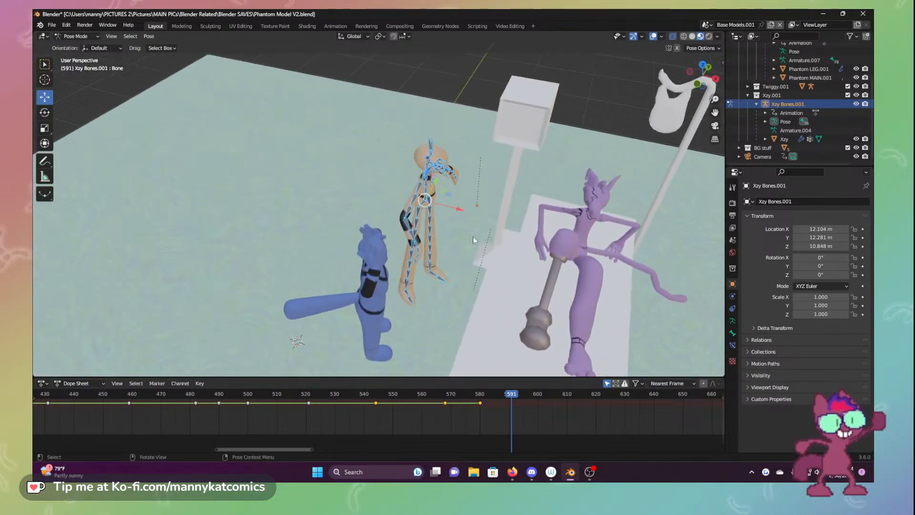
pyautogui.moveTo(462, 212); pyautogui.dragTo(434, 204)
pyautogui.moveTo(410, 199); pyautogui.dragTo(406, 173, button='middle')
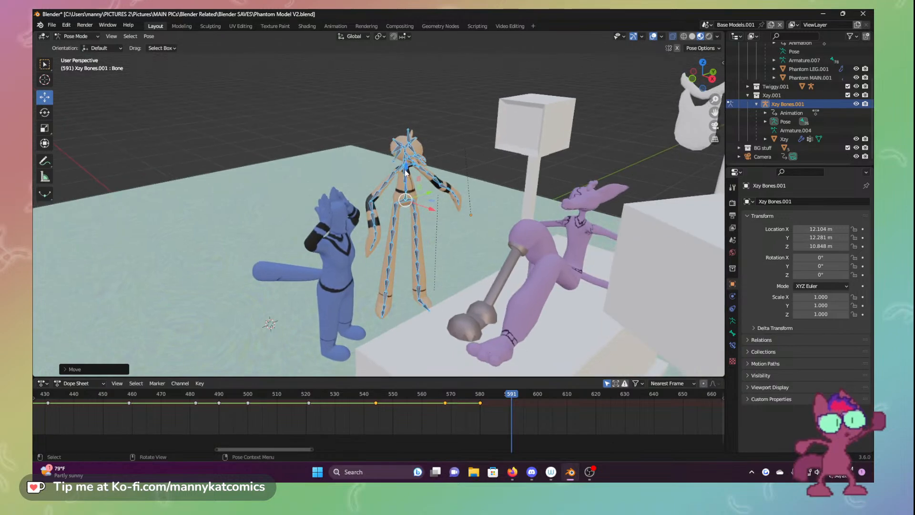
pyautogui.moveTo(407, 172); pyautogui.dragTo(408, 182)
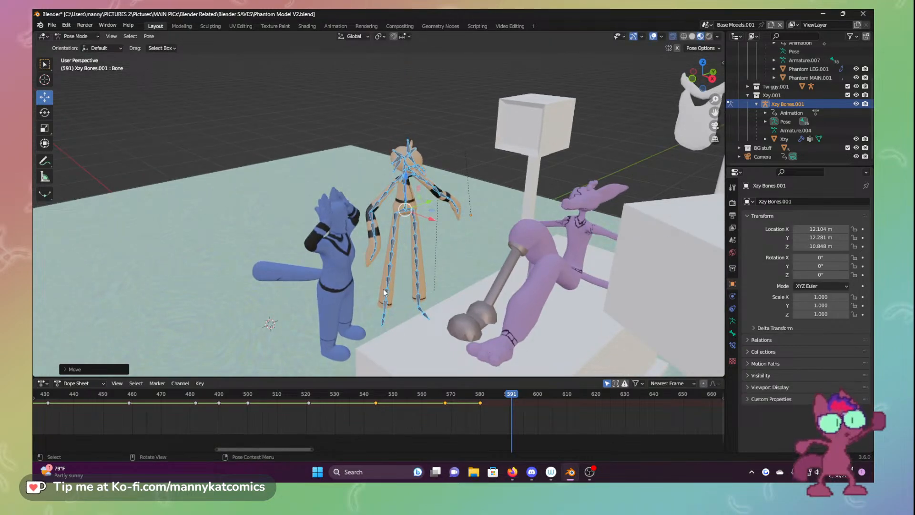
# Turn Xzy's whole rig slightly in place with all of its bones selected
pyautogui.scroll(5, 376, 289)
pyautogui.moveTo(376, 288); pyautogui.dragTo(372, 239, button='middle')
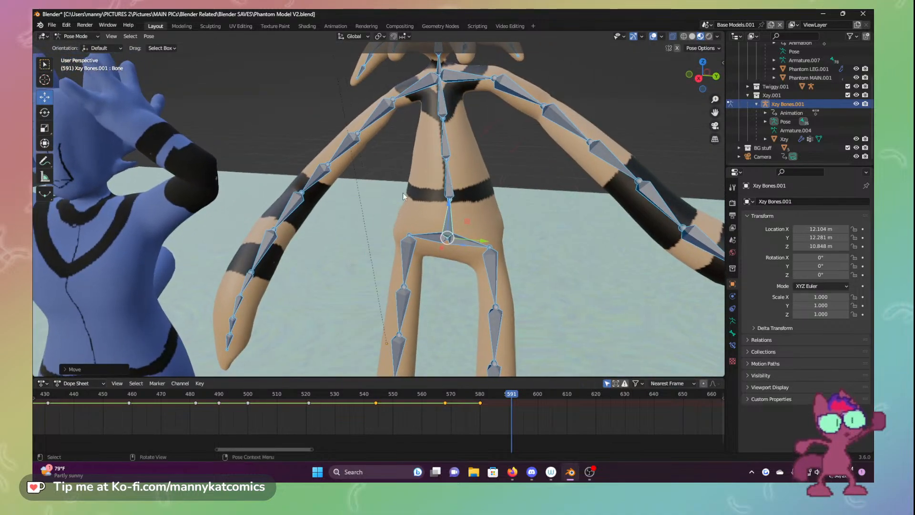
pyautogui.click(45, 112)
pyautogui.moveTo(464, 248); pyautogui.dragTo(451, 252)
# Rotate Xzy's upper arm and forearm bones on the side away from the blue character to bend that arm across the waist
pyautogui.click(470, 78)
pyautogui.click(496, 87)
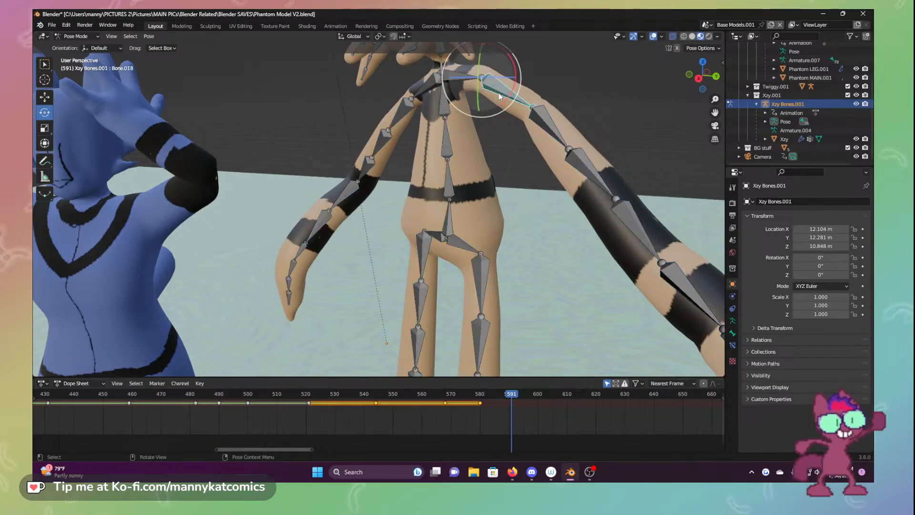
pyautogui.moveTo(502, 78); pyautogui.dragTo(478, 82)
pyautogui.moveTo(485, 197)
pyautogui.mouseDown(button='middle')
pyautogui.moveTo(513, 228)
pyautogui.moveTo(494, 187)
pyautogui.mouseUp(button='middle')
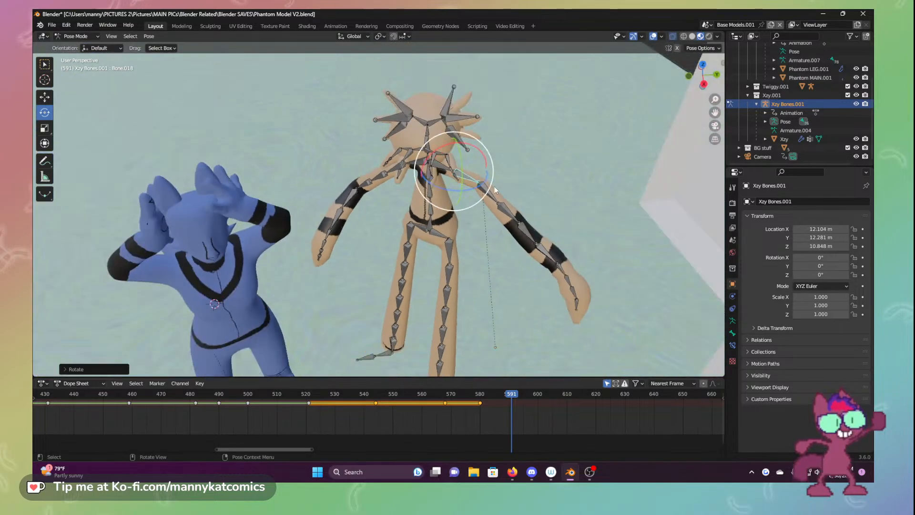
pyautogui.moveTo(485, 176); pyautogui.dragTo(464, 251)
pyautogui.click(474, 210)
pyautogui.click(482, 229)
pyautogui.click(435, 245)
pyautogui.moveTo(478, 265); pyautogui.dragTo(494, 236, button='middle')
# Trackball-rotate the bent arm's hand bone so the hand extends sideways toward the blue character
pyautogui.click(409, 223)
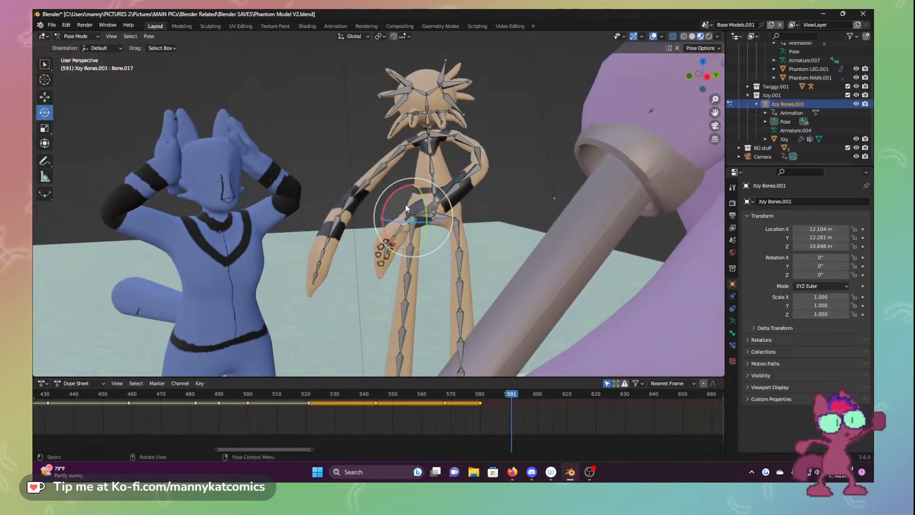
pyautogui.press('r')
pyautogui.press('r')
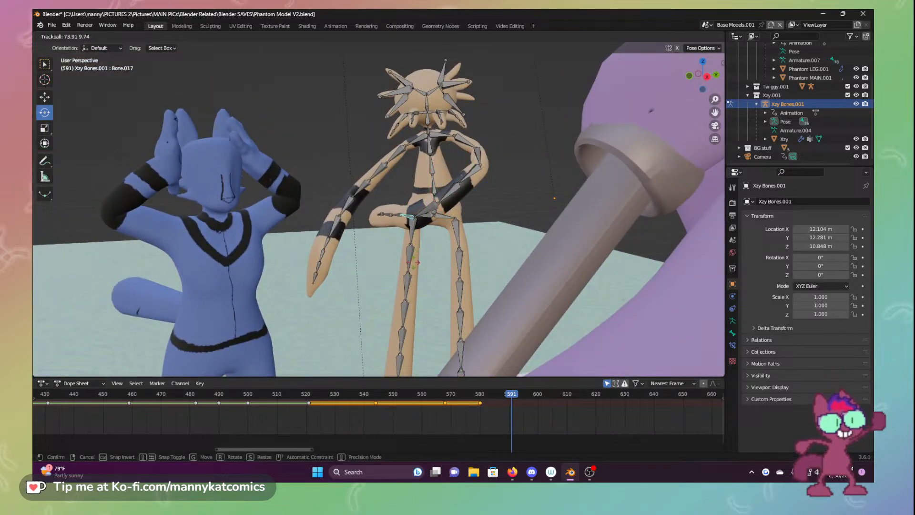
pyautogui.click(434, 248)
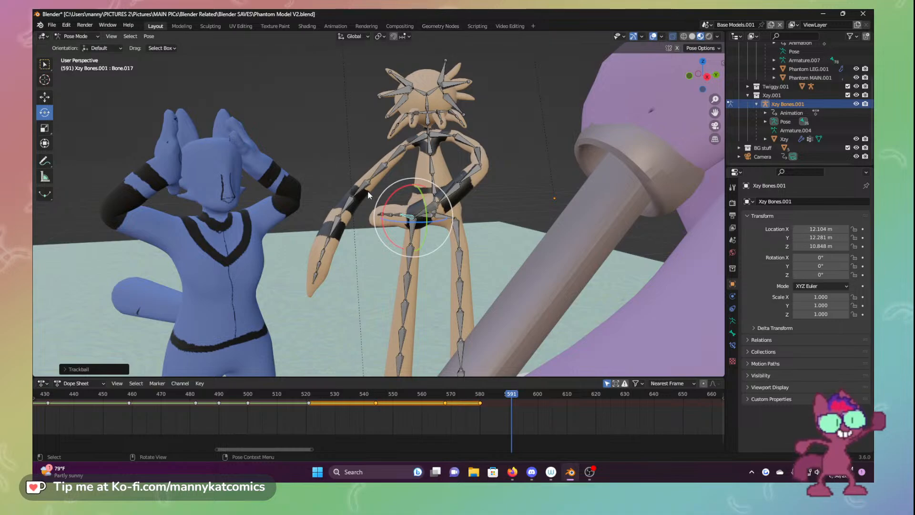
# Save the file and insert a keyframe for all of Xzy's bones at frame 591
pyautogui.press('ctrl')
pyautogui.hotkey('ctrl', 's')
pyautogui.press('a')
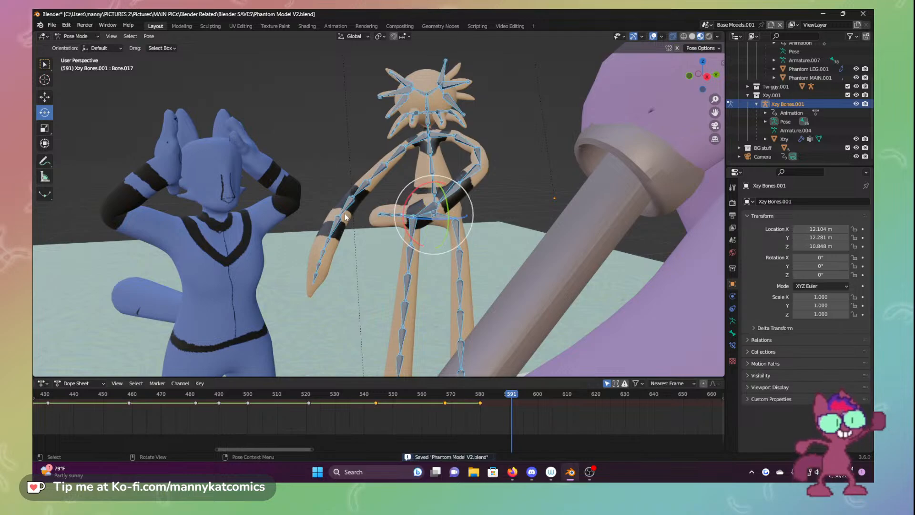
pyautogui.press('i')
pyautogui.click(345, 212)
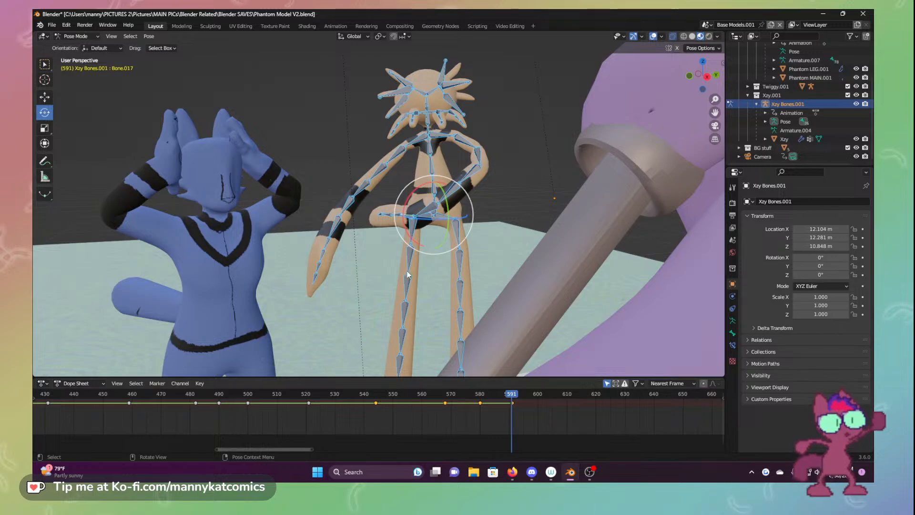
# Rotate two of the lower hair strand bones hanging from Xzy's head
pyautogui.moveTo(457, 264); pyautogui.dragTo(416, 84, button='middle')
pyautogui.scroll(2, 421, 178)
pyautogui.click(413, 79)
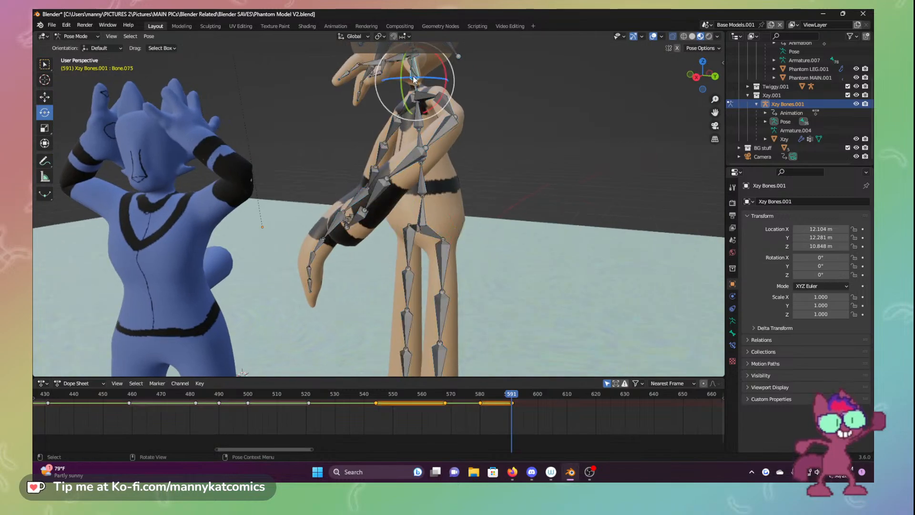
pyautogui.moveTo(420, 71); pyautogui.dragTo(438, 83)
pyautogui.moveTo(438, 83); pyautogui.dragTo(403, 199, button='middle')
pyautogui.click(367, 197)
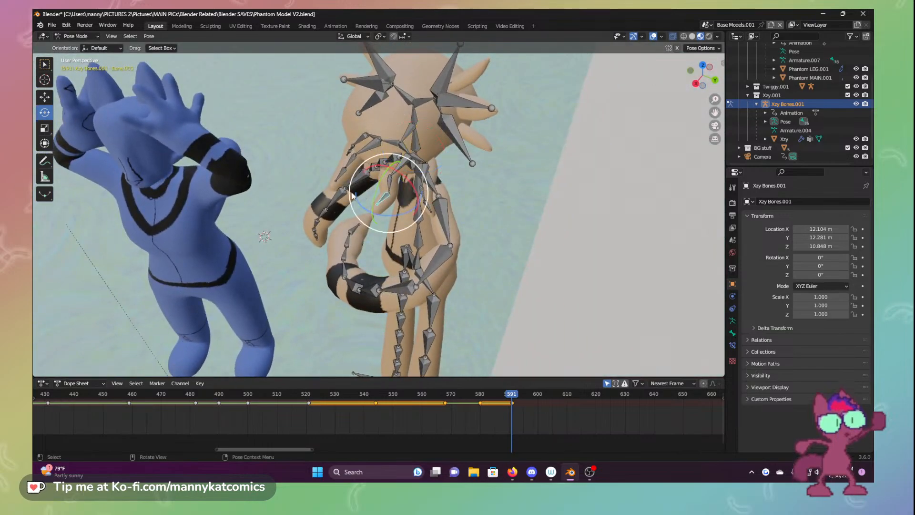
pyautogui.moveTo(350, 199); pyautogui.dragTo(363, 220)
pyautogui.moveTo(362, 220); pyautogui.dragTo(411, 187, button='middle')
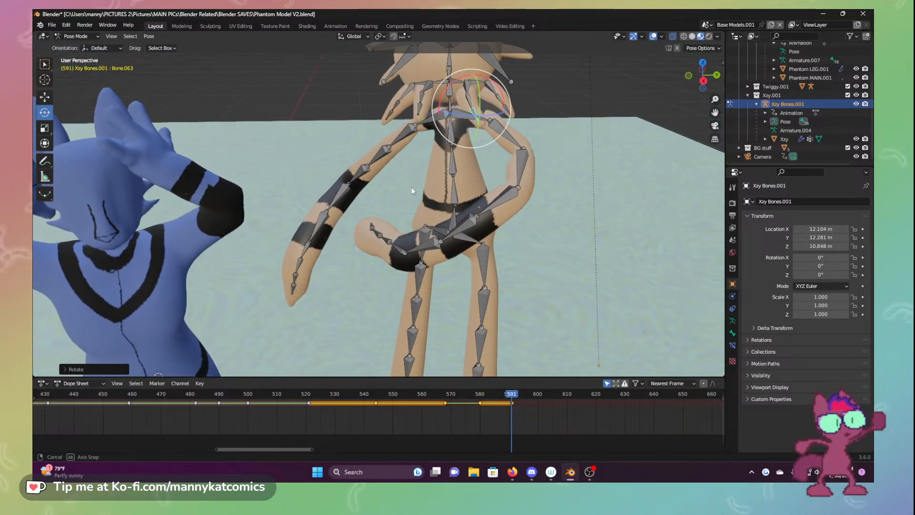
# Trackball-rotate more of Xzy's lower hair strand bones on both sides of the head
pyautogui.click(504, 89)
pyautogui.moveTo(510, 80); pyautogui.dragTo(502, 96)
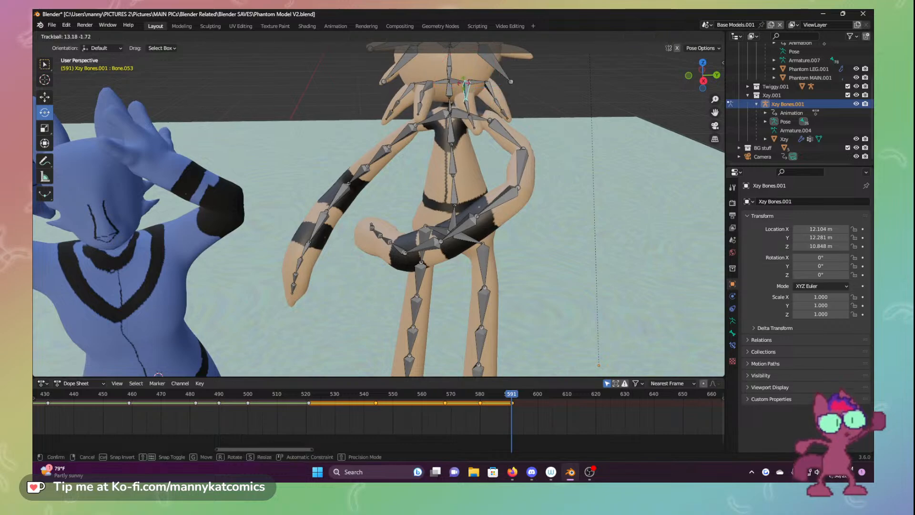
pyautogui.click(428, 88)
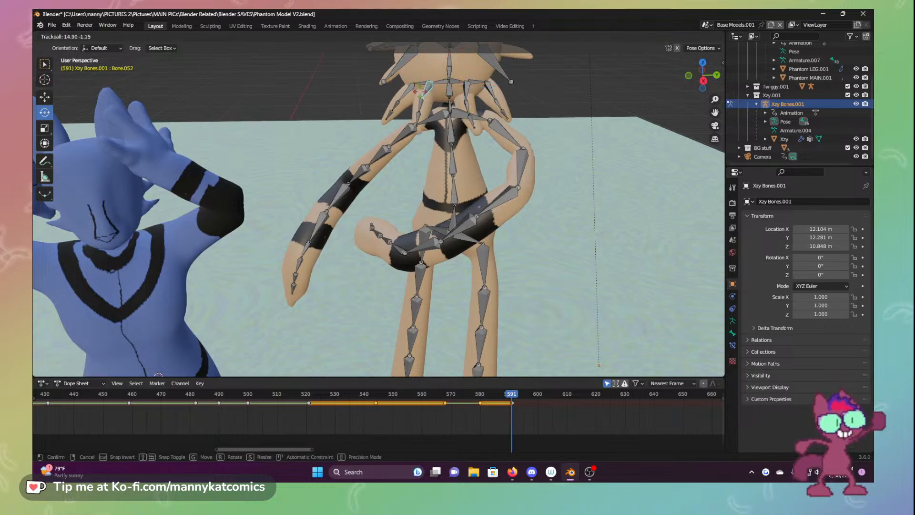
pyautogui.click(403, 89)
pyautogui.moveTo(404, 91); pyautogui.dragTo(404, 125)
# Examine Xzy's bent-arm pose and adjusted hair close up and beside the other characters
pyautogui.scroll(-4, 404, 125)
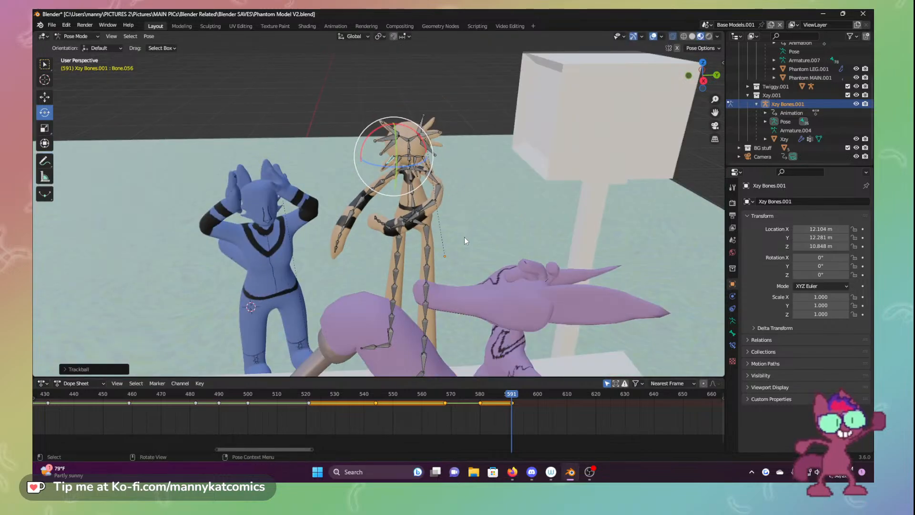
pyautogui.moveTo(466, 226); pyautogui.dragTo(508, 242, button='middle')
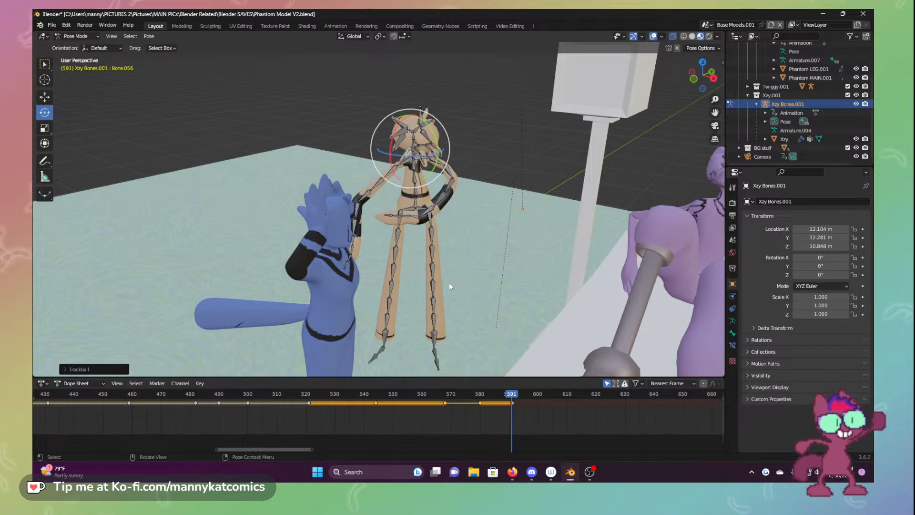
pyautogui.moveTo(449, 282); pyautogui.dragTo(422, 236, button='middle')
pyautogui.scroll(6, 423, 236)
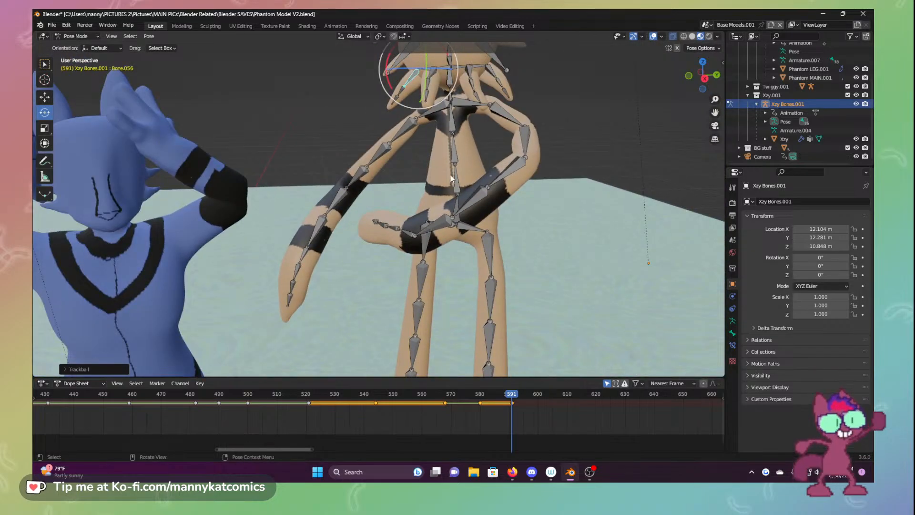
pyautogui.moveTo(490, 152); pyautogui.dragTo(604, 214, button='middle')
pyautogui.scroll(-4, 618, 201)
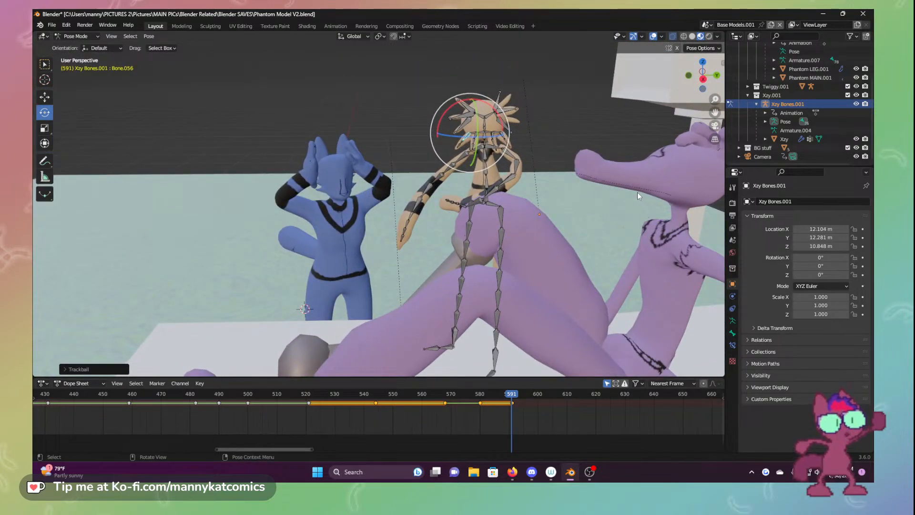
pyautogui.scroll(5, 598, 230)
pyautogui.keyDown('shift'); pyautogui.moveTo(609, 183); pyautogui.dragTo(497, 253, button='middle'); pyautogui.keyUp('shift')
pyautogui.scroll(-4, 496, 253)
pyautogui.scroll(2, 496, 260)
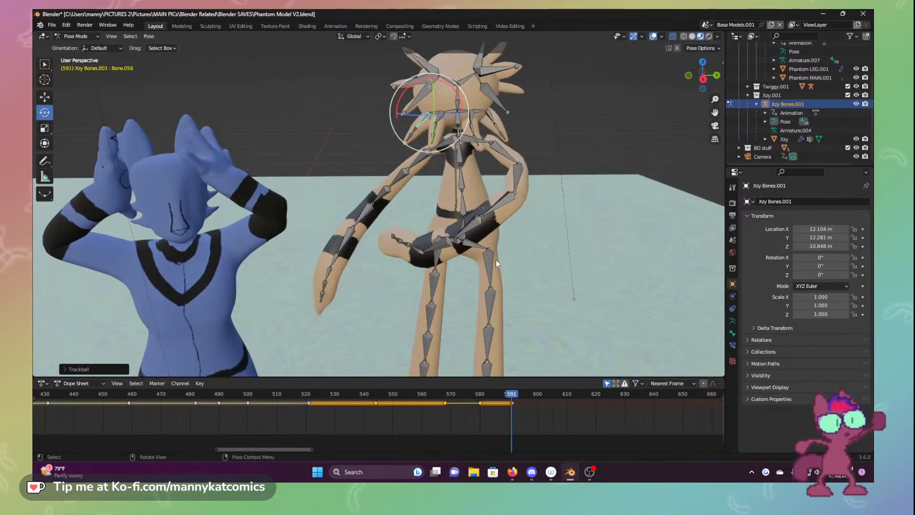
# Insert a Location & Rotation keyframe for all of Xzy's bones at frame 591
pyautogui.press('a')
pyautogui.press('i')
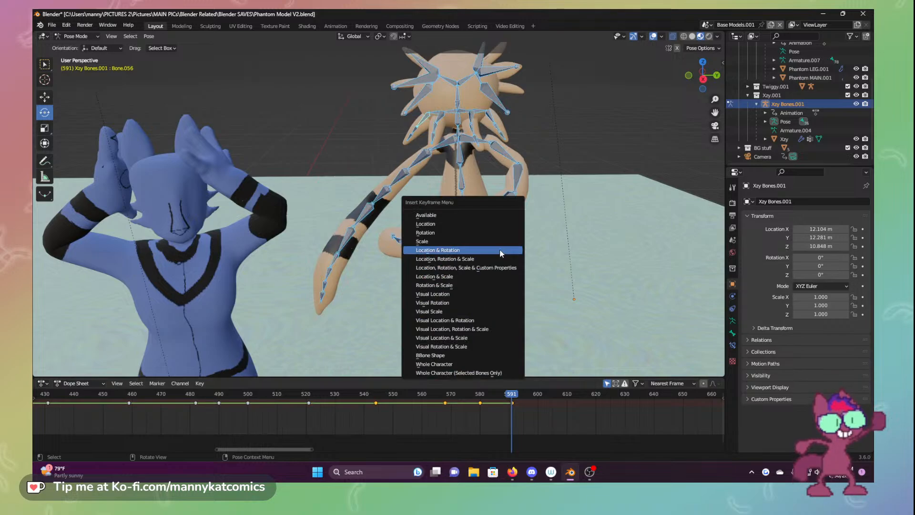
pyautogui.click(500, 250)
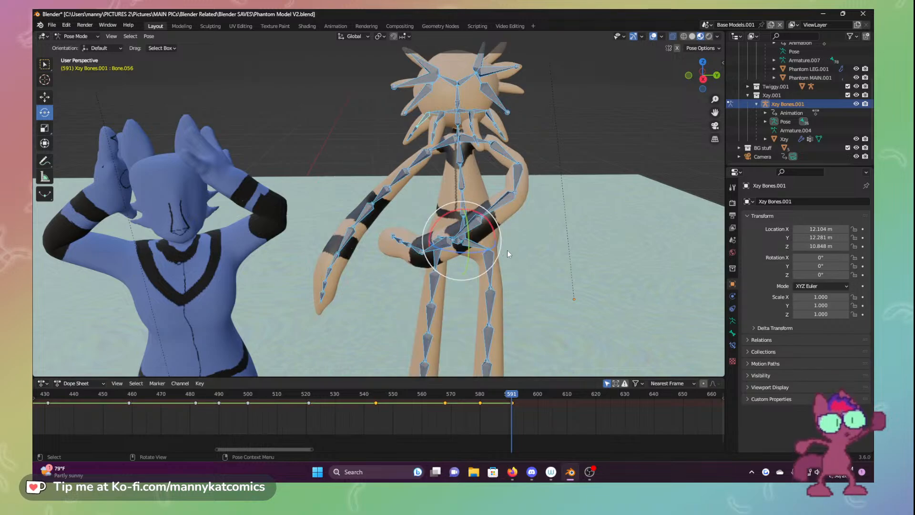
# Check Xzy's pose against the blue and purple characters from several angles and save the file
pyautogui.scroll(-6, 492, 275)
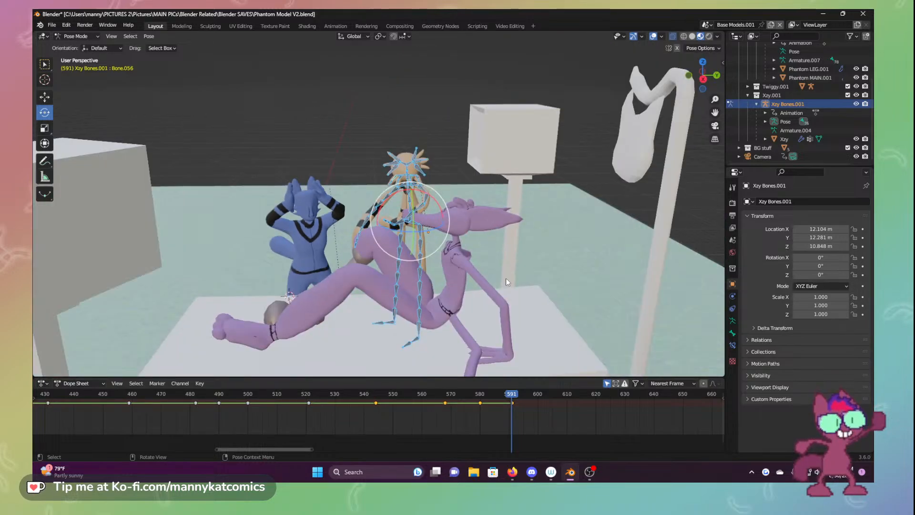
pyautogui.moveTo(505, 279); pyautogui.dragTo(446, 265, button='middle')
pyautogui.scroll(4, 523, 279)
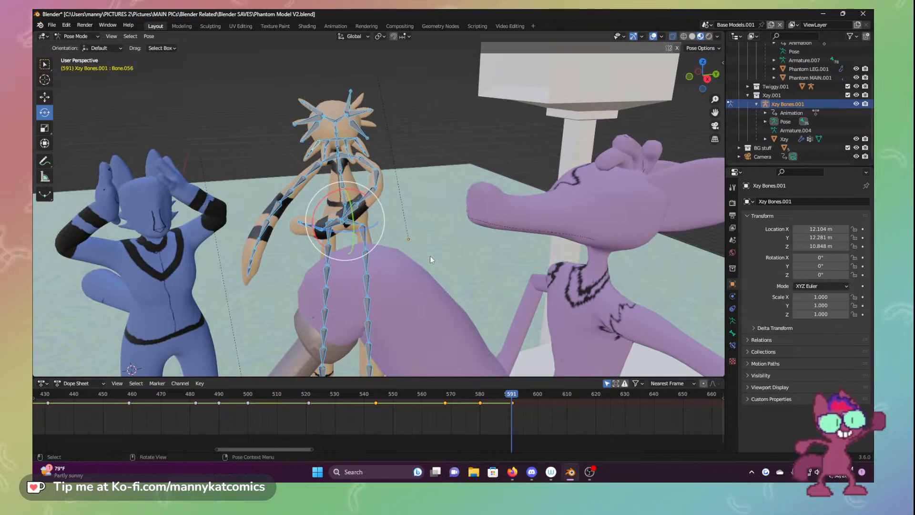
pyautogui.moveTo(453, 265); pyautogui.dragTo(464, 265, button='middle')
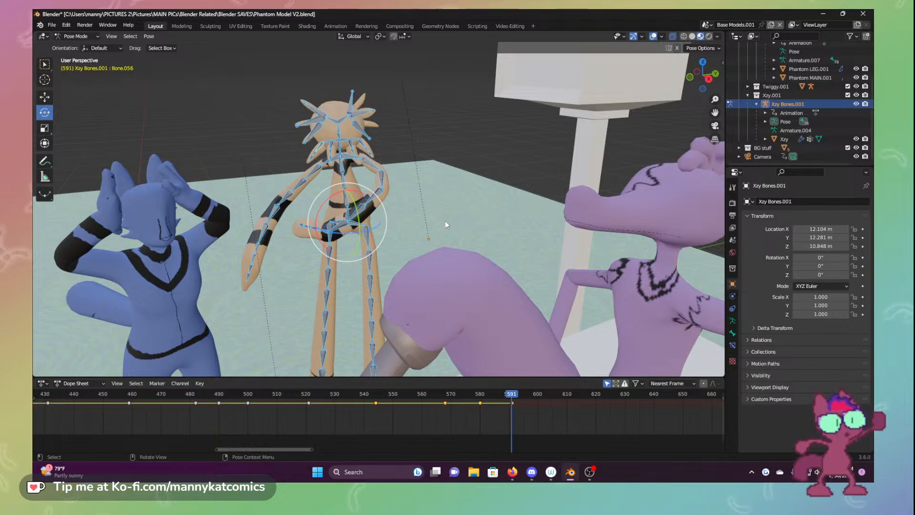
pyautogui.moveTo(466, 264); pyautogui.dragTo(281, 217, button='middle')
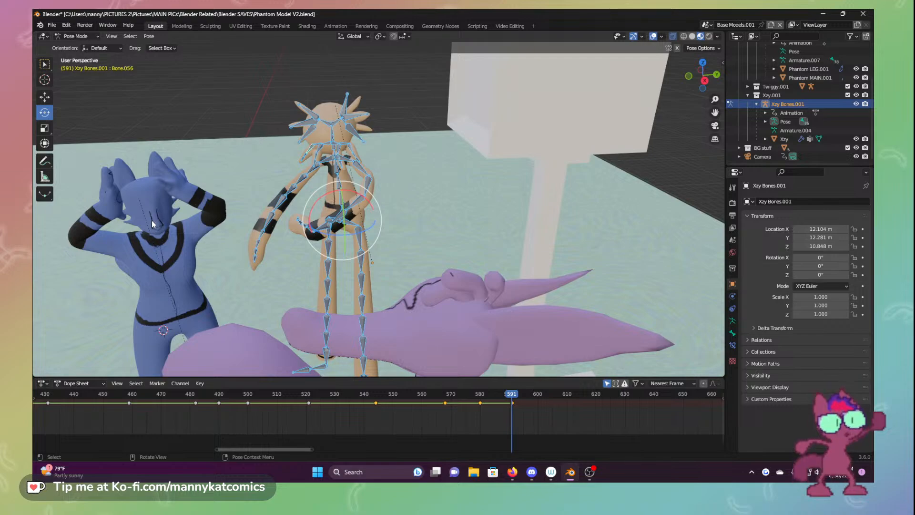
pyautogui.scroll(-5, 232, 242)
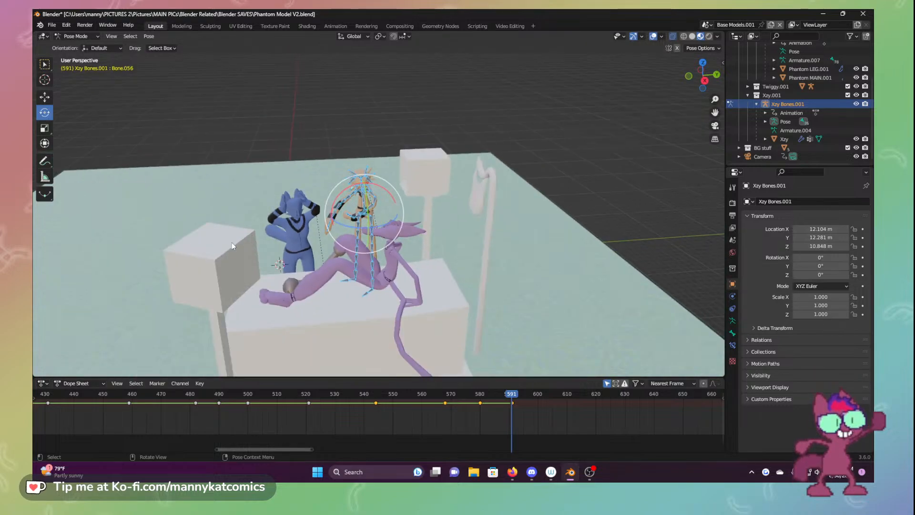
pyautogui.scroll(6, 382, 281)
pyautogui.scroll(-2, 382, 274)
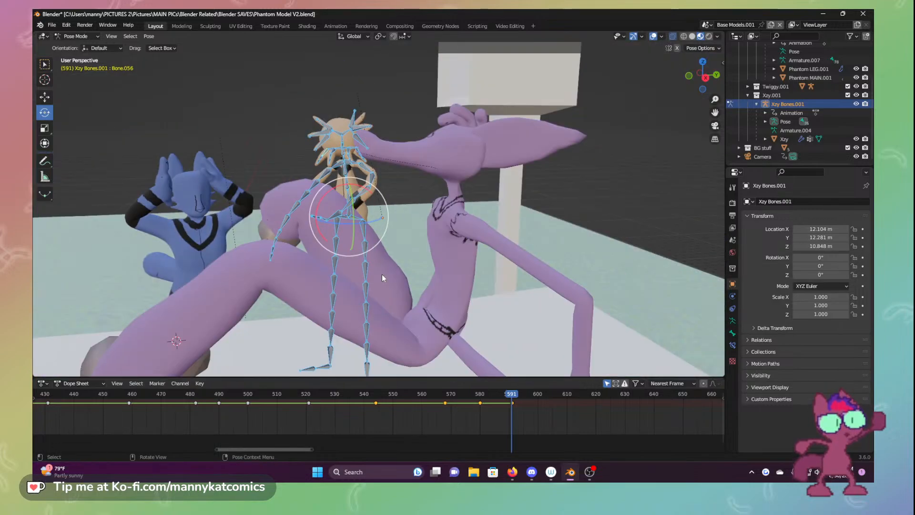
pyautogui.scroll(4, 297, 172)
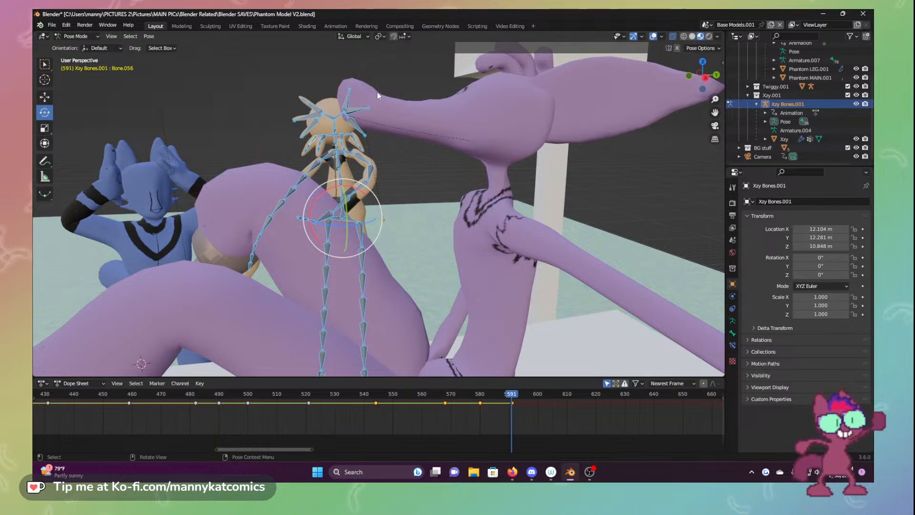
pyautogui.hotkey('ctrl', 's')
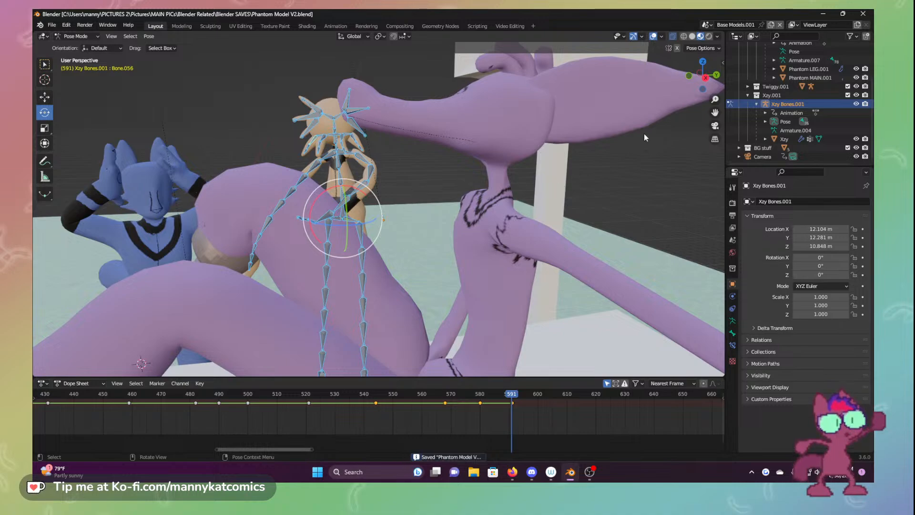
# Review the motion between frames 571 and 593 by scrubbing through the scene camera and from above
pyautogui.click(714, 125)
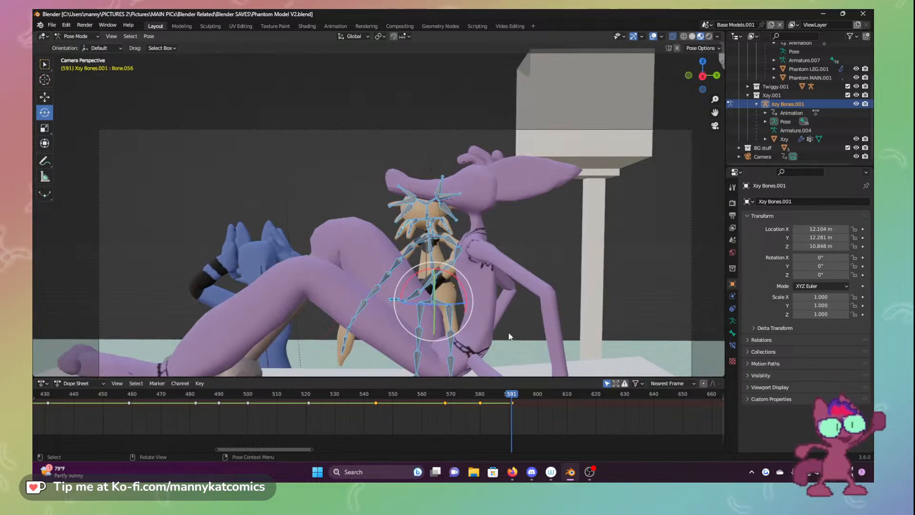
pyautogui.keyDown('shift'); pyautogui.moveTo(514, 330); pyautogui.dragTo(507, 253, button='middle'); pyautogui.keyUp('shift')
pyautogui.scroll(-1, 508, 262)
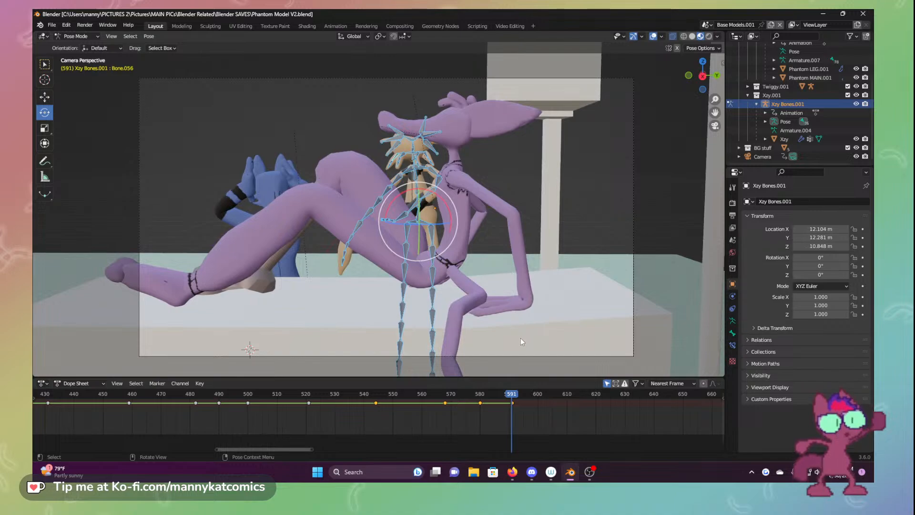
pyautogui.click(520, 399)
pyautogui.moveTo(520, 398); pyautogui.dragTo(485, 399)
pyautogui.moveTo(491, 305); pyautogui.dragTo(525, 326, button='middle')
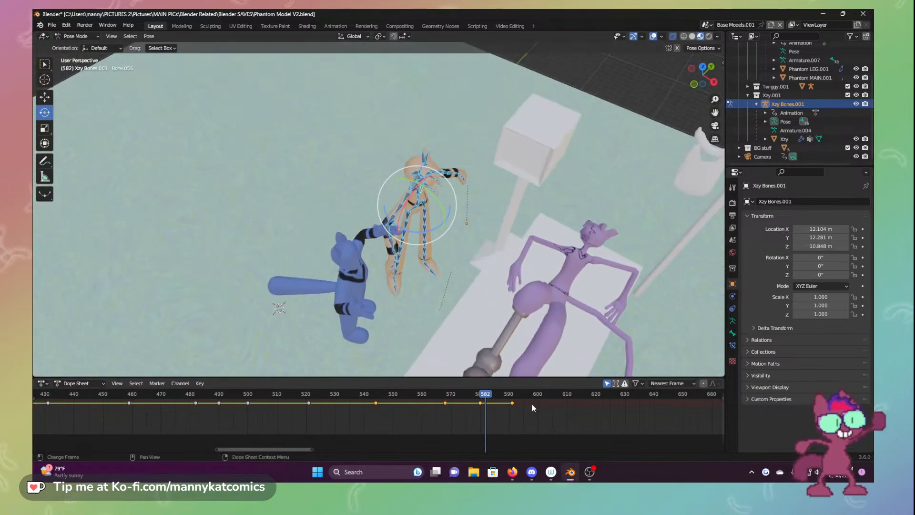
pyautogui.click(518, 397)
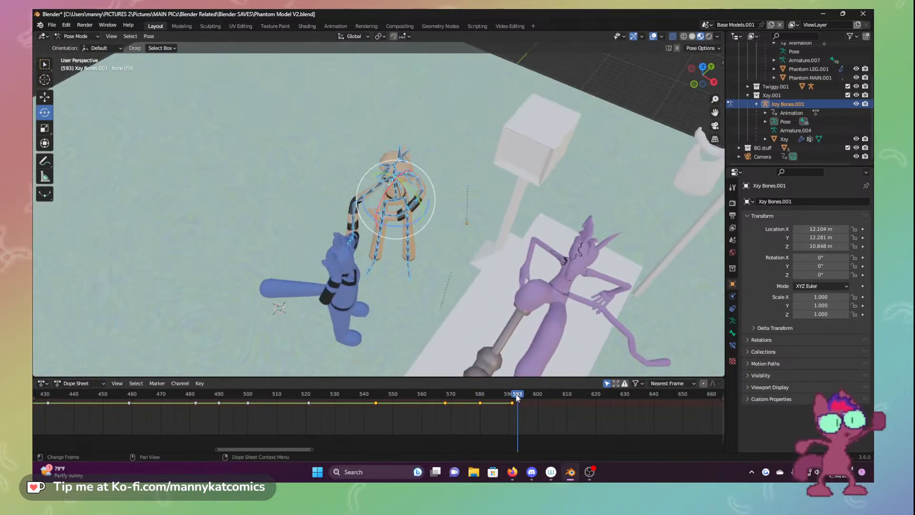
pyautogui.moveTo(518, 397); pyautogui.dragTo(453, 398)
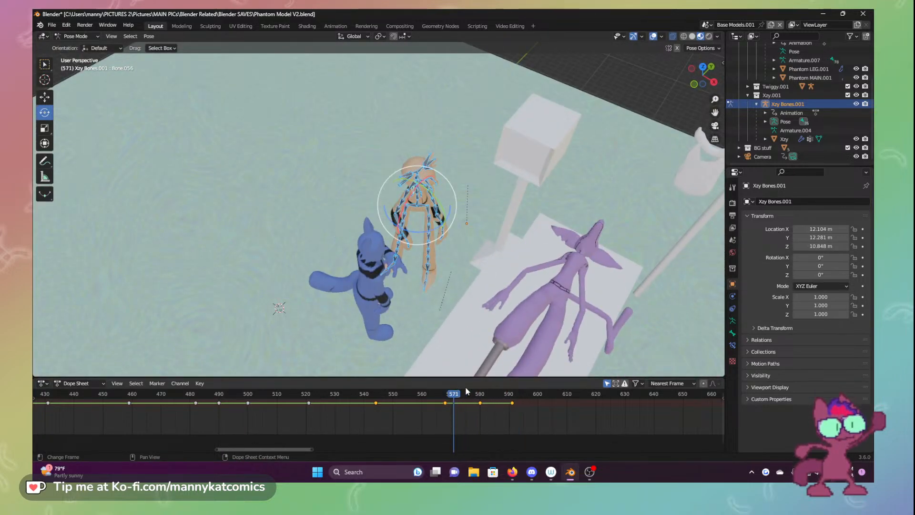
# Play the animation from frame 571 through the scene camera and stop at frame 605
pyautogui.click(715, 125)
pyautogui.press('space')
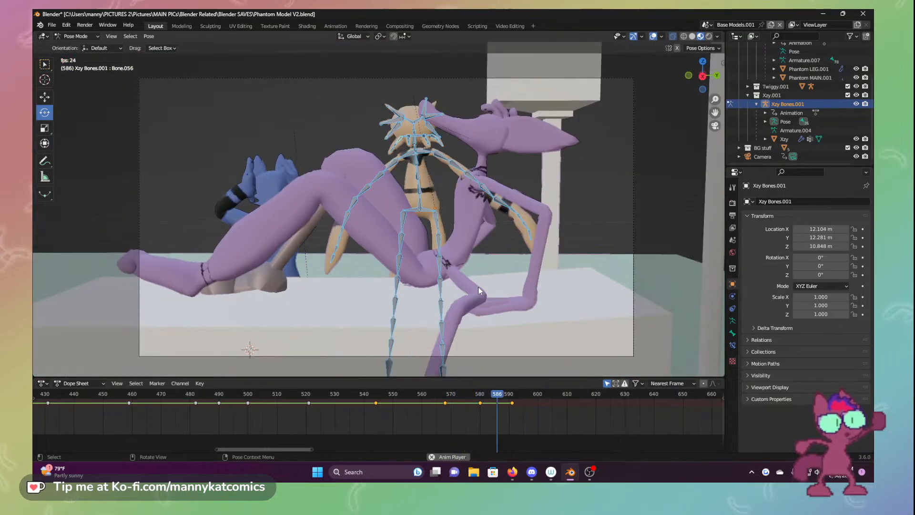
pyautogui.press('space')
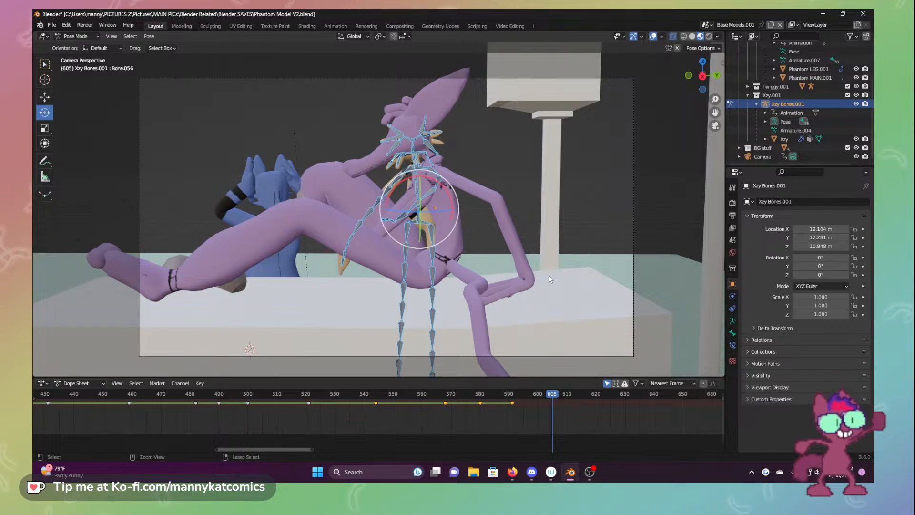
# Save the file and inspect Xzy's pose from other angles at frames 605 and 589, returning to the scene camera
pyautogui.hotkey('ctrl', 's')
pyautogui.moveTo(490, 374); pyautogui.dragTo(501, 237, button='middle')
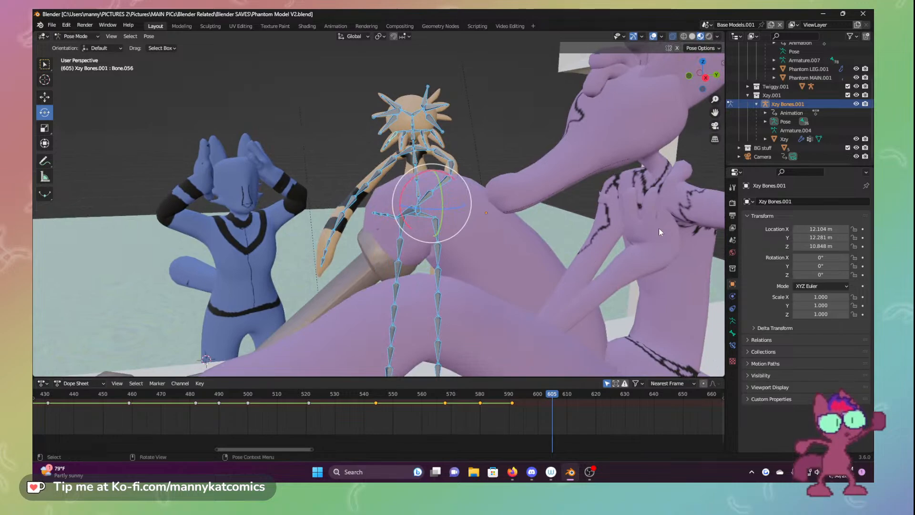
pyautogui.scroll(-3, 634, 214)
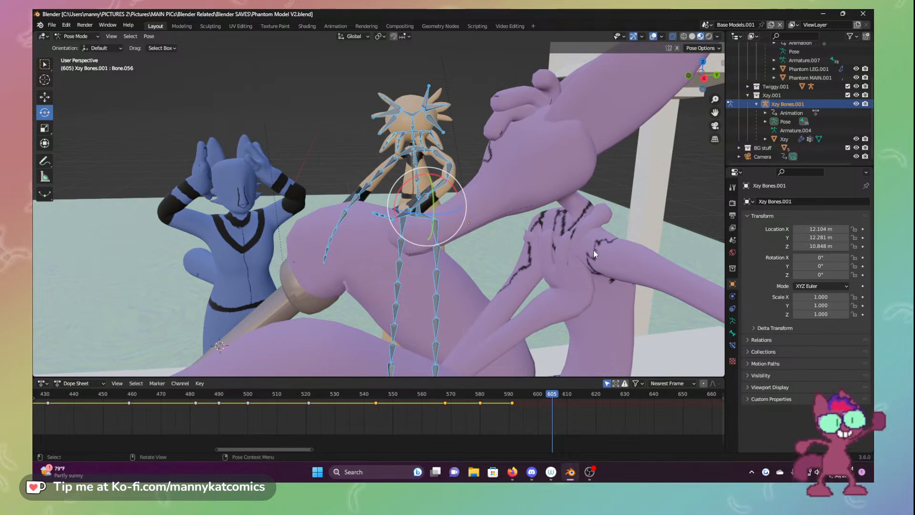
pyautogui.scroll(-2, 572, 253)
pyautogui.moveTo(549, 396); pyautogui.dragTo(507, 394)
pyautogui.moveTo(531, 274); pyautogui.dragTo(510, 271, button='middle')
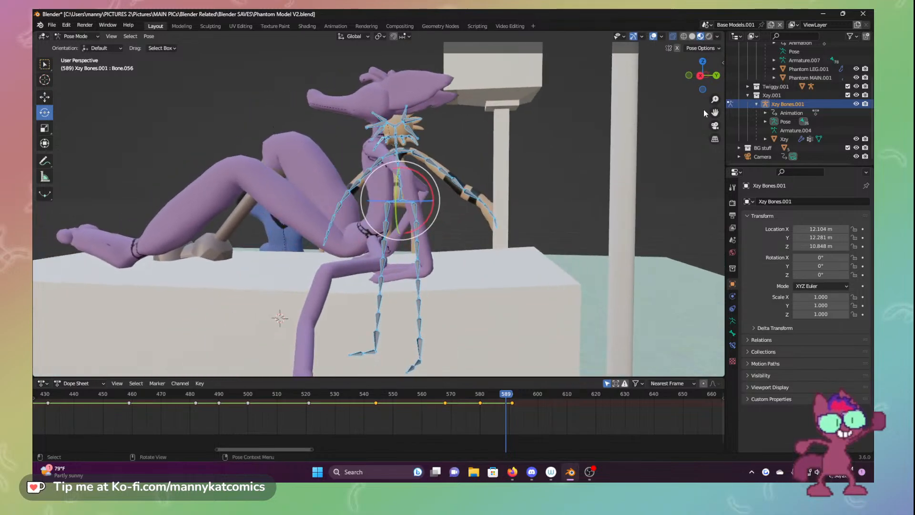
pyautogui.click(715, 126)
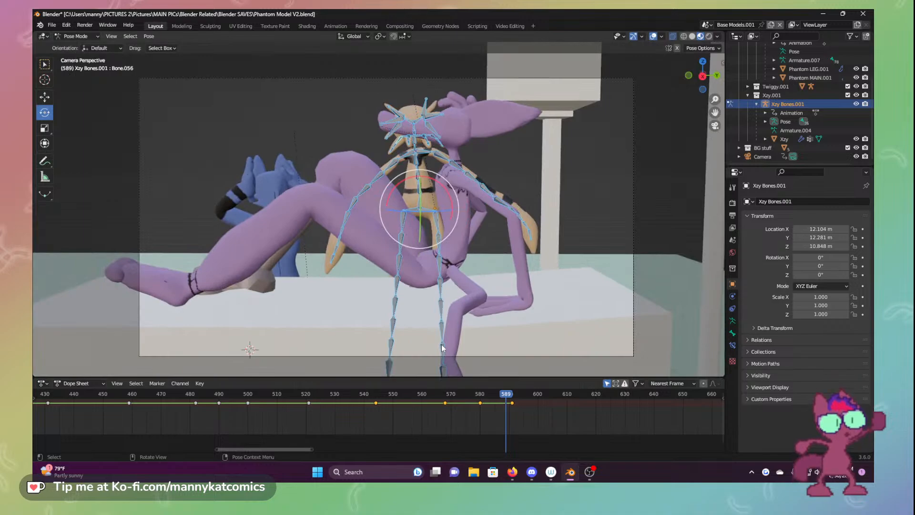
# Switch the Xzy rig from Pose Mode to Object Mode and save the file
pyautogui.click(78, 36)
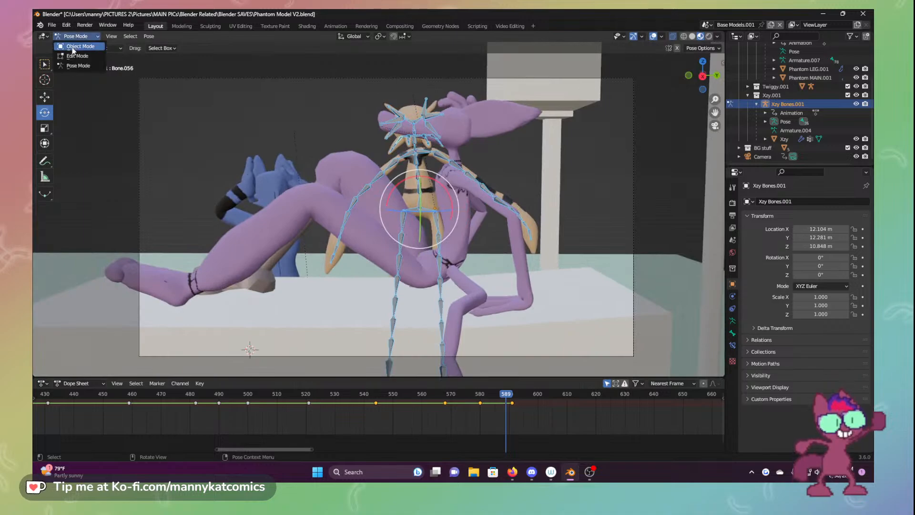
pyautogui.click(73, 47)
pyautogui.hotkey('ctrl', 's')
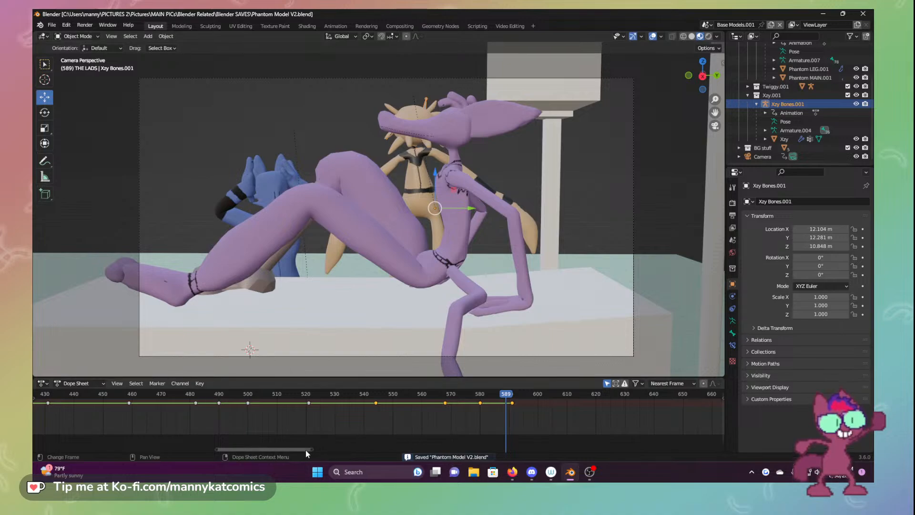
# Play the whole animation from frame 1 through the scene camera and stop at frame 625
pyautogui.moveTo(305, 450); pyautogui.dragTo(99, 414)
pyautogui.click(133, 394)
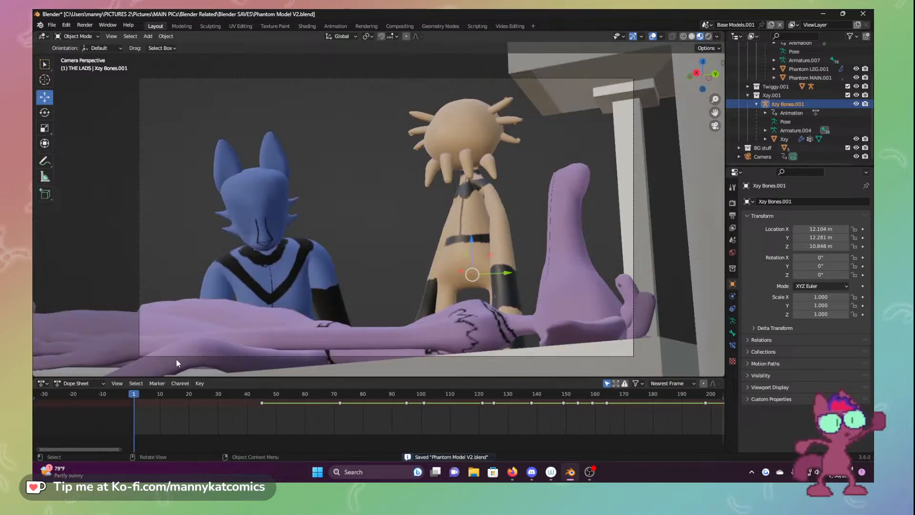
pyautogui.press('space')
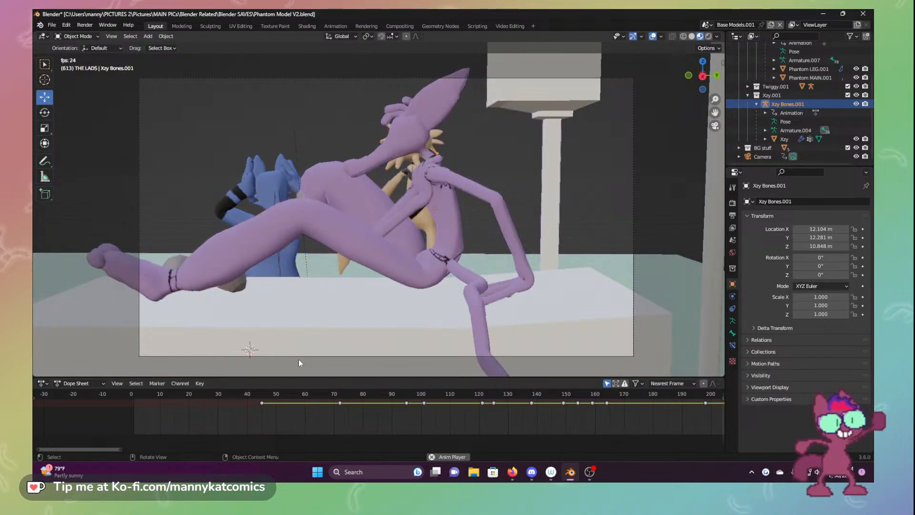
pyautogui.press('space')
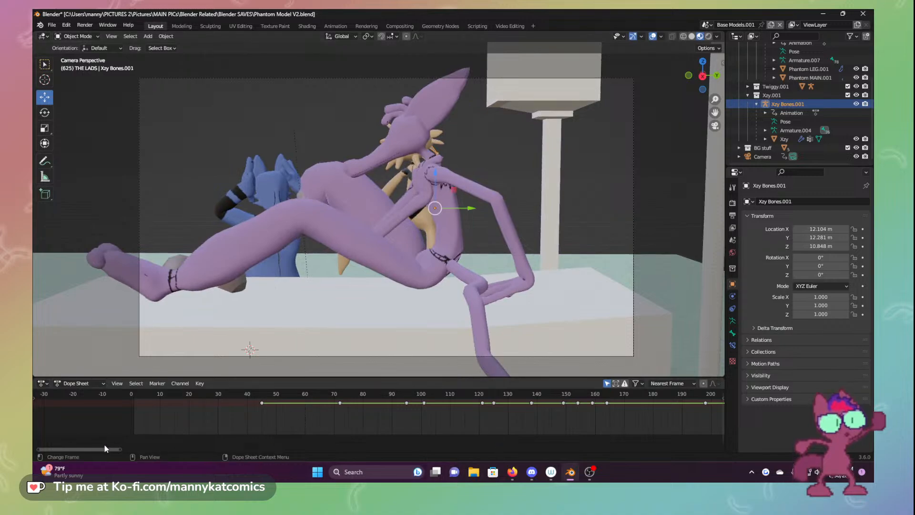
# Go back to frame 577, deselect Xzy's keyframes in the Dope Sheet and save the file
pyautogui.moveTo(110, 449); pyautogui.dragTo(338, 439)
pyautogui.moveTo(328, 390); pyautogui.dragTo(228, 398)
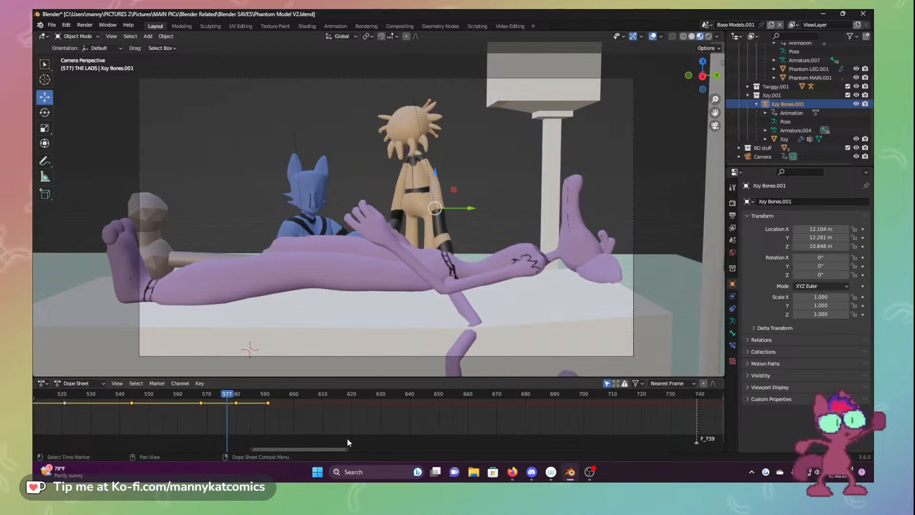
pyautogui.hotkey('ctrl', 's')
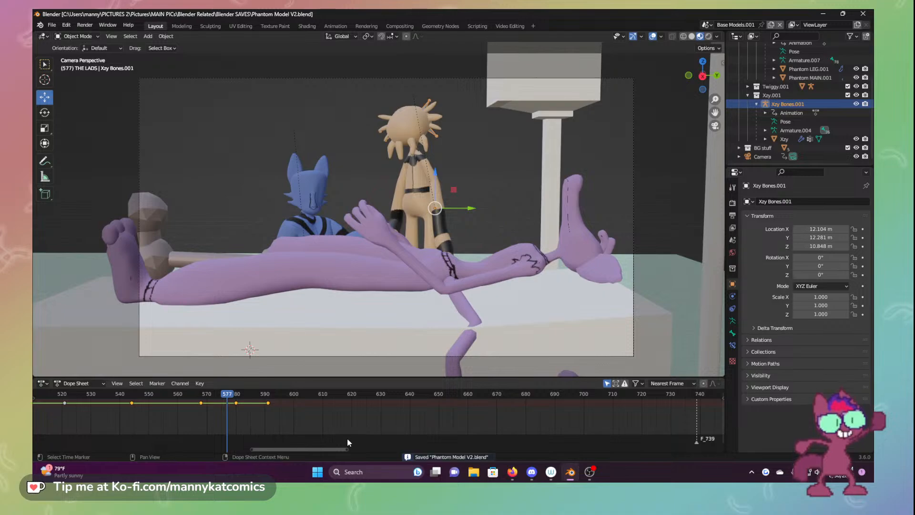
pyautogui.click(360, 411)
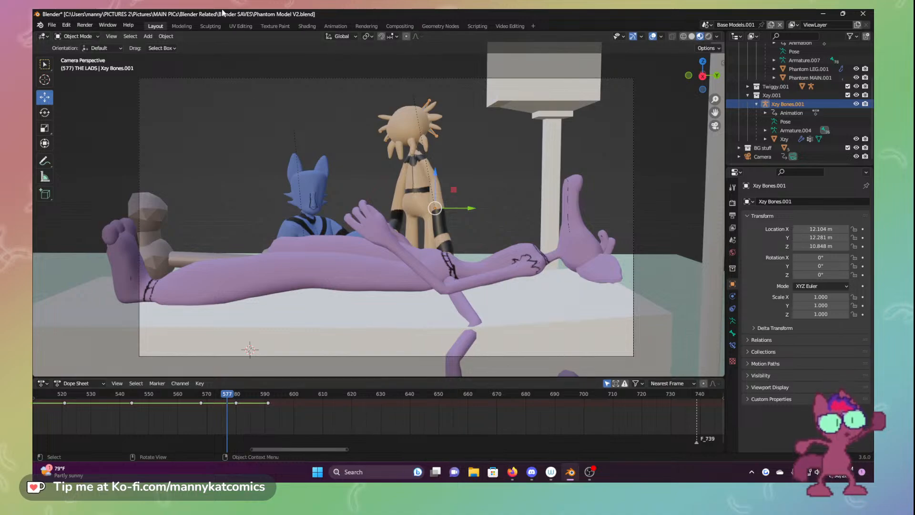
pyautogui.hotkey('ctrl', 's')
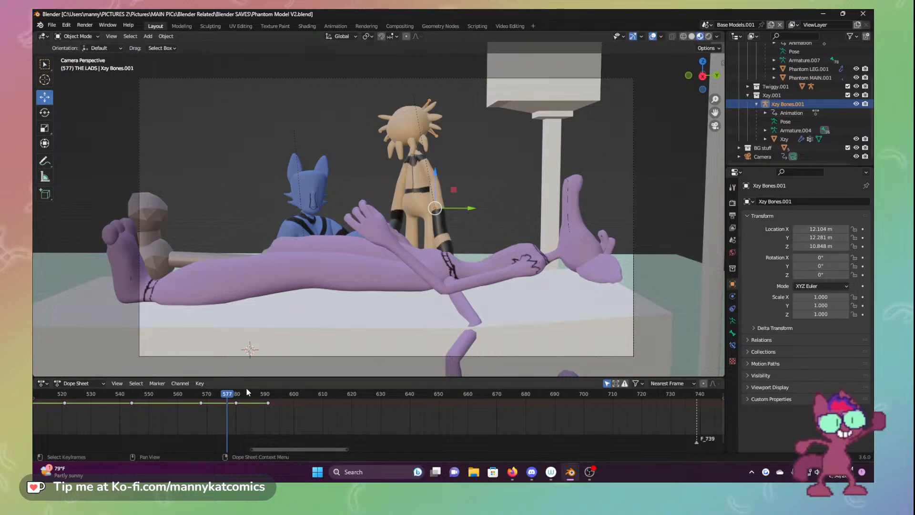
# At frame 631, move Xzy's rig in Pose Mode along the ground toward the table, next to the blue character, and save the file
pyautogui.click(271, 395)
pyautogui.moveTo(273, 396); pyautogui.dragTo(304, 397)
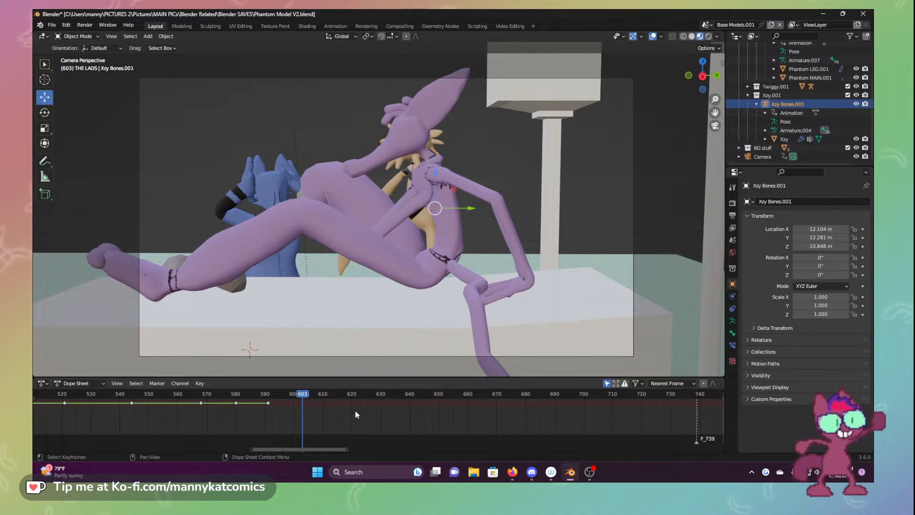
pyautogui.moveTo(305, 396); pyautogui.dragTo(384, 396)
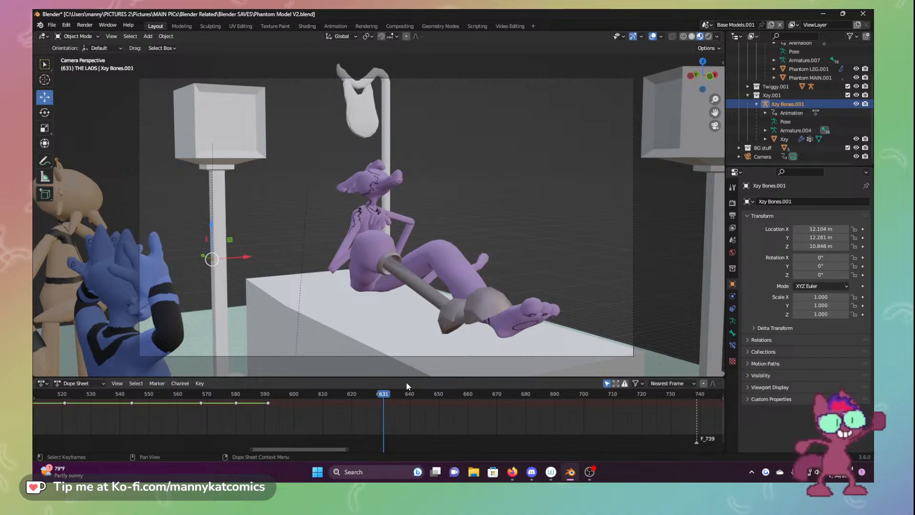
pyautogui.scroll(-2, 235, 310)
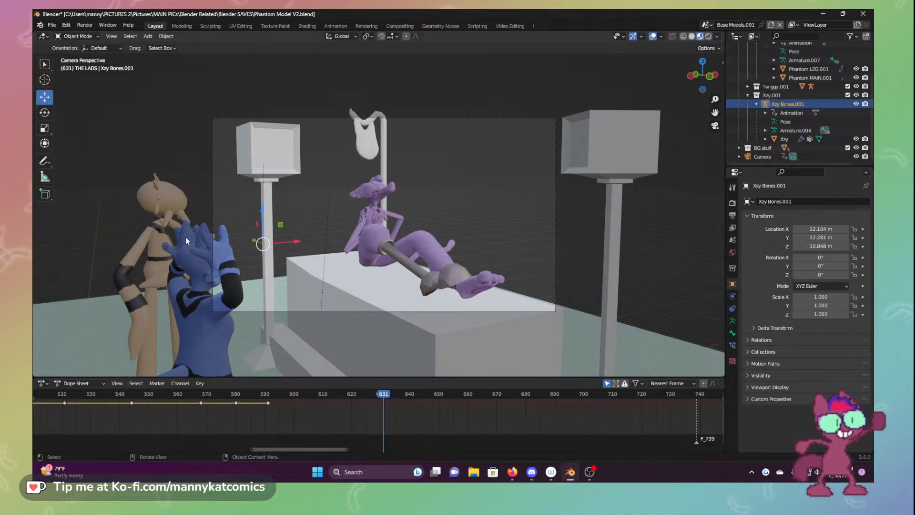
pyautogui.click(79, 36)
pyautogui.click(86, 62)
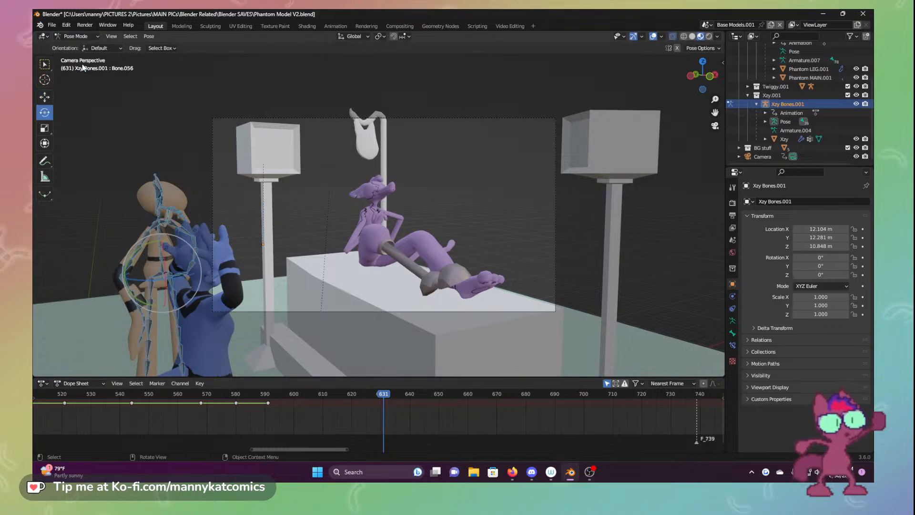
pyautogui.click(48, 98)
pyautogui.moveTo(197, 276); pyautogui.dragTo(260, 269)
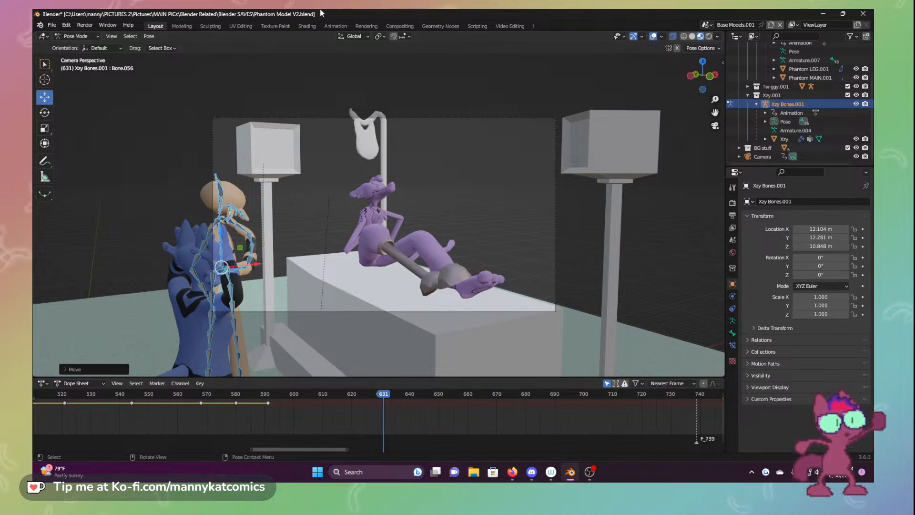
pyautogui.hotkey('ctrl', 's')
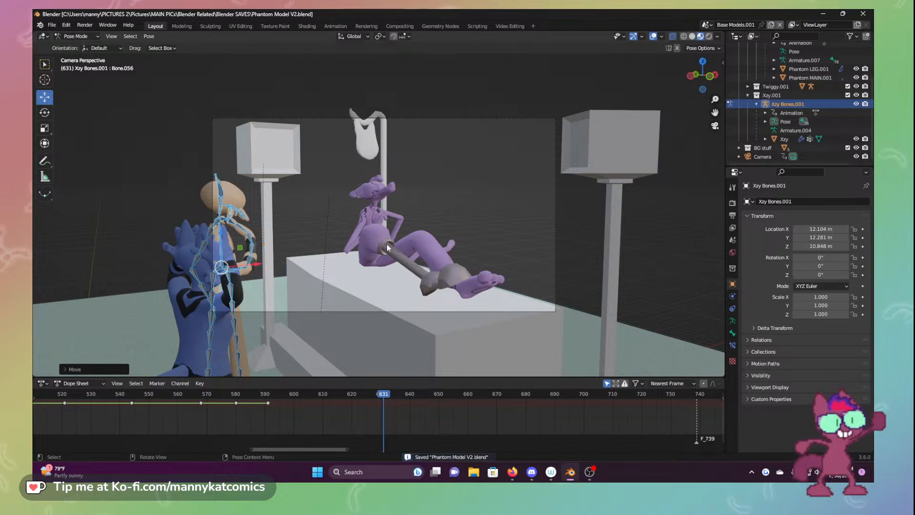
# Insert a keyframe for Xzy's bones at frame 631
pyautogui.click(380, 404)
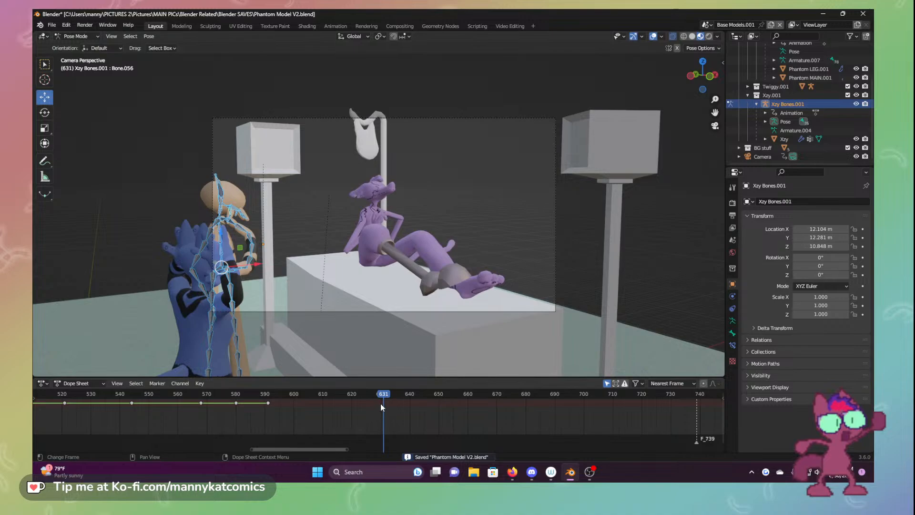
pyautogui.press('i')
pyautogui.click(333, 220)
# Play the animation from frame 609 across the camera change to check Xzy's new position, stopping around frame 632
pyautogui.moveTo(382, 396); pyautogui.dragTo(322, 391)
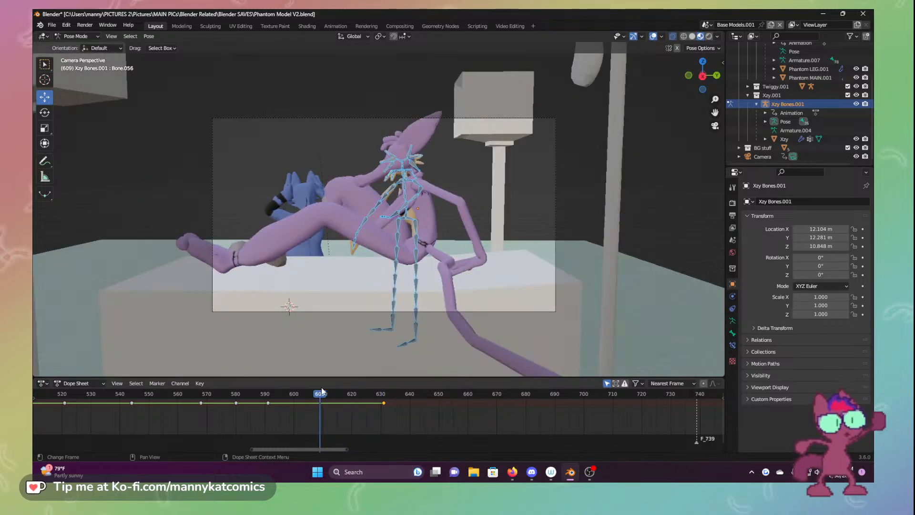
pyautogui.press('space')
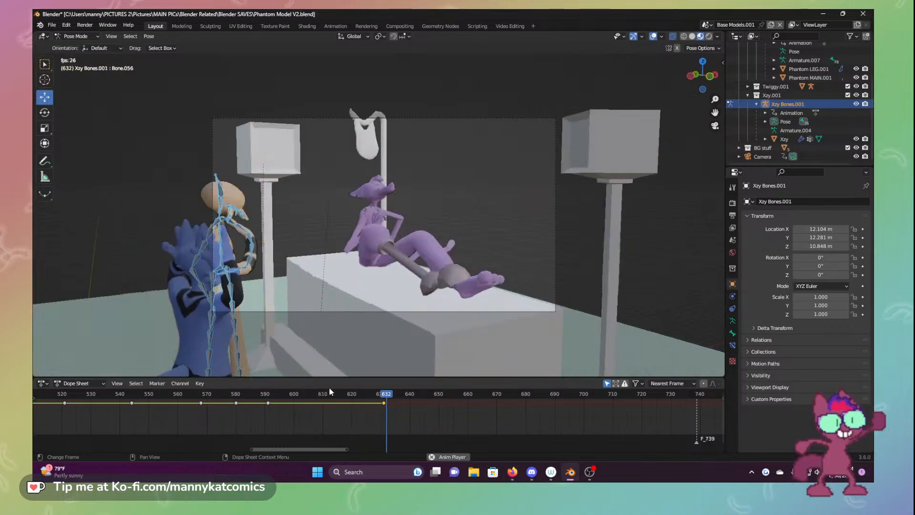
pyautogui.press('space')
# Shift Xzy's last keyframe to frame 629, where the new camera shot begins, and save the file
pyautogui.moveTo(387, 396); pyautogui.dragTo(376, 403)
pyautogui.moveTo(372, 396); pyautogui.dragTo(378, 395)
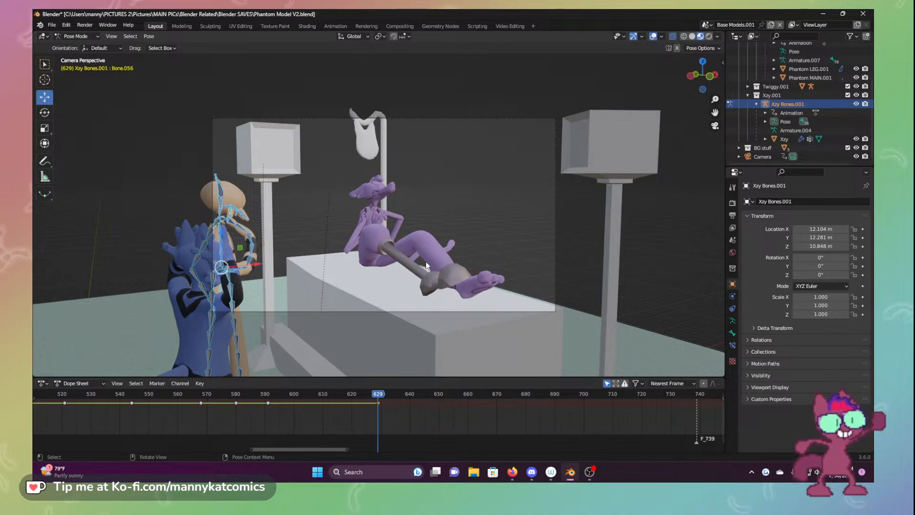
pyautogui.hotkey('ctrl', 's')
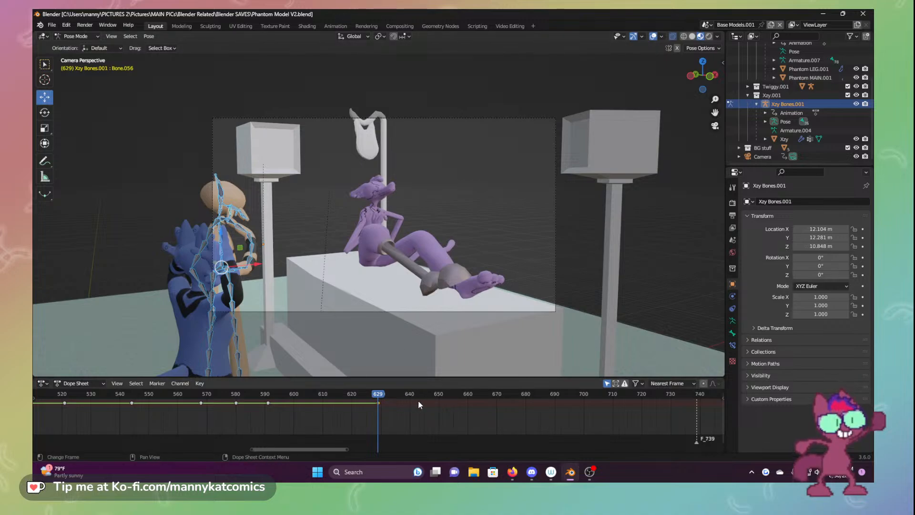
# Play the animation from shortly before frame 629, stop at frame 730 and save the file
pyautogui.moveTo(387, 396); pyautogui.dragTo(367, 400)
pyautogui.press('space')
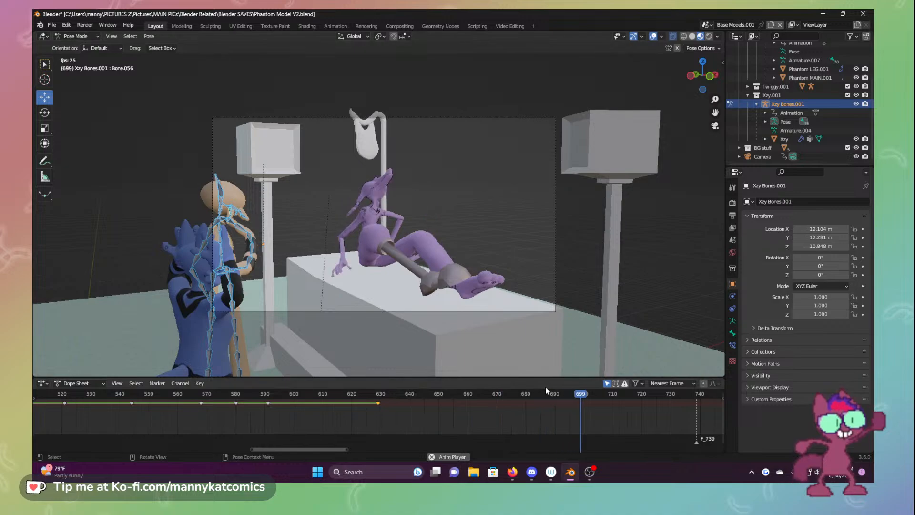
pyautogui.press('space')
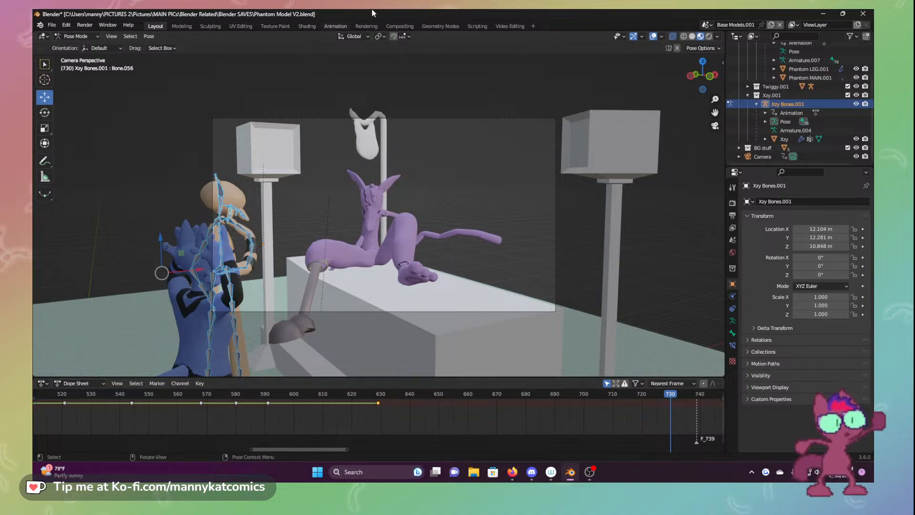
pyautogui.hotkey('ctrl', 's')
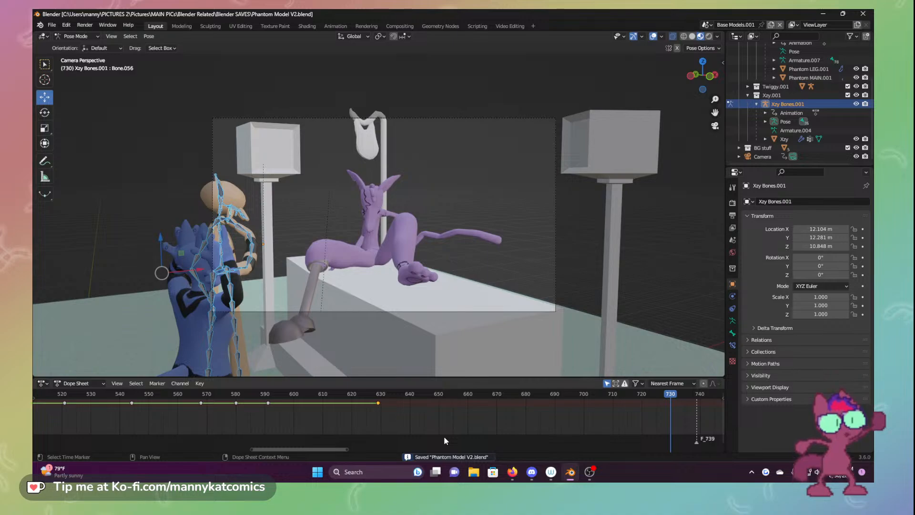
# Move the current frame on the animation timeline to 667
pyautogui.moveTo(461, 397); pyautogui.dragTo(422, 394)
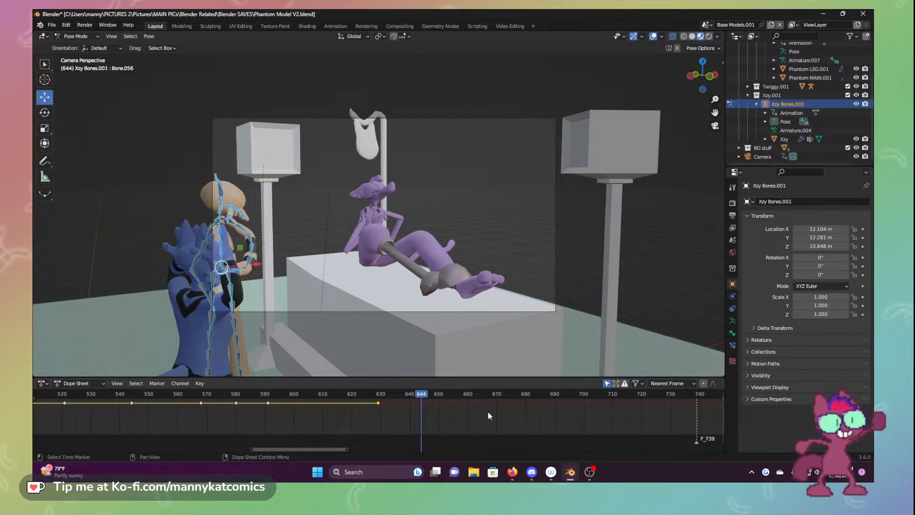
pyautogui.moveTo(439, 396); pyautogui.dragTo(442, 396)
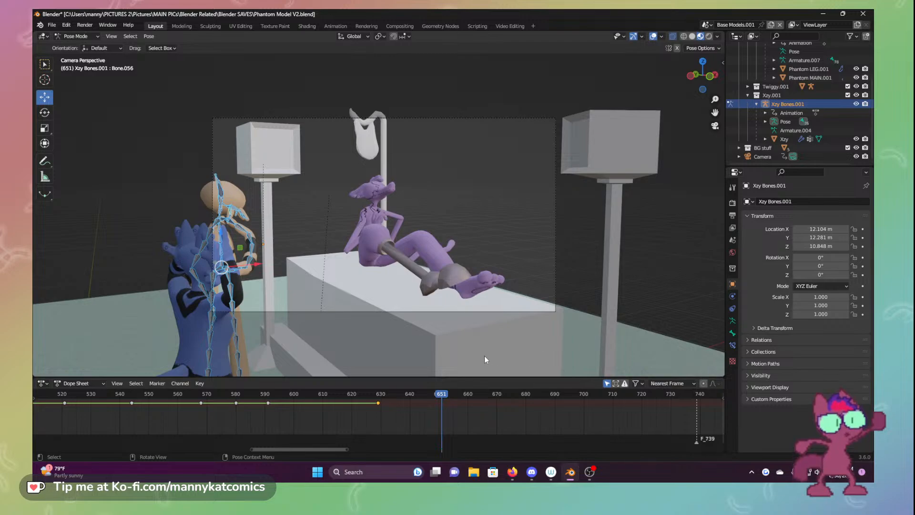
pyautogui.moveTo(446, 394); pyautogui.dragTo(489, 390)
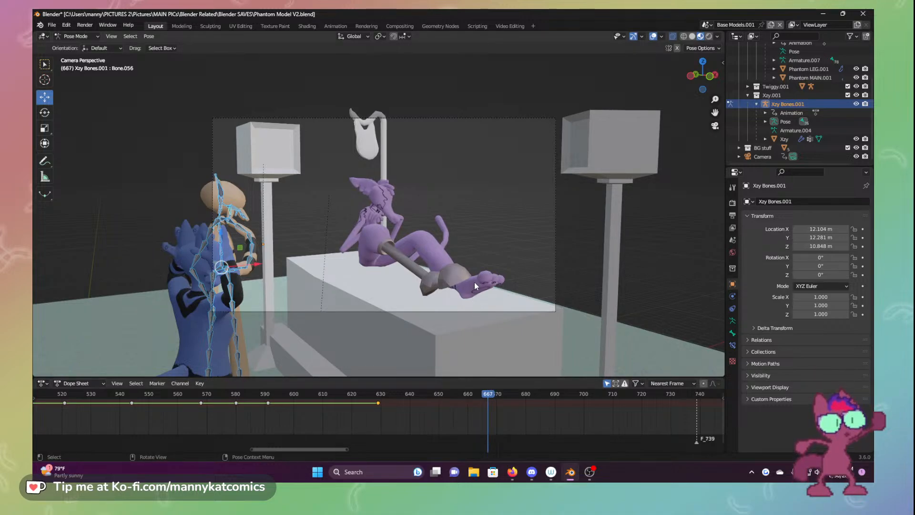
# Rotate the tendril bones on one side of Xzy's chin, including Bone.056 and Bone.057, with the Rotate tool
pyautogui.moveTo(473, 284); pyautogui.dragTo(380, 301, button='middle')
pyautogui.moveTo(384, 300); pyautogui.dragTo(333, 286, button='middle')
pyautogui.scroll(3, 240, 270)
pyautogui.scroll(5, 240, 270)
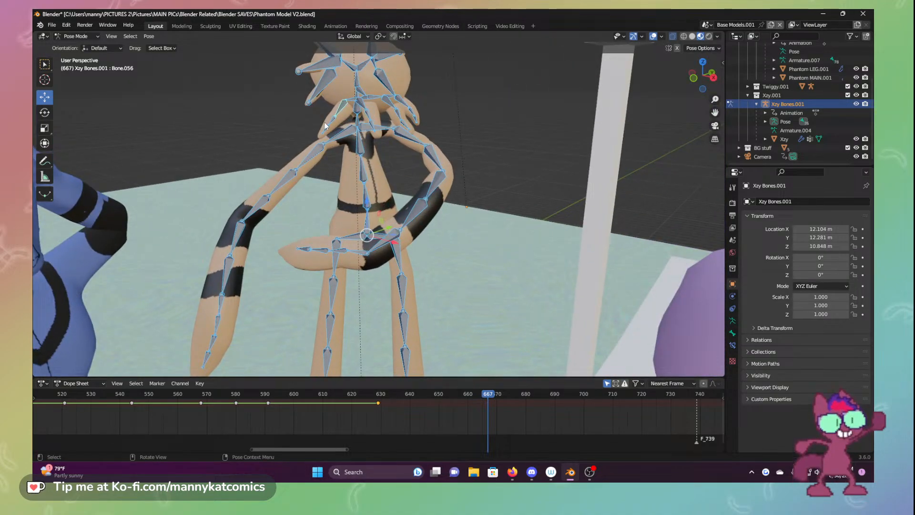
pyautogui.click(46, 113)
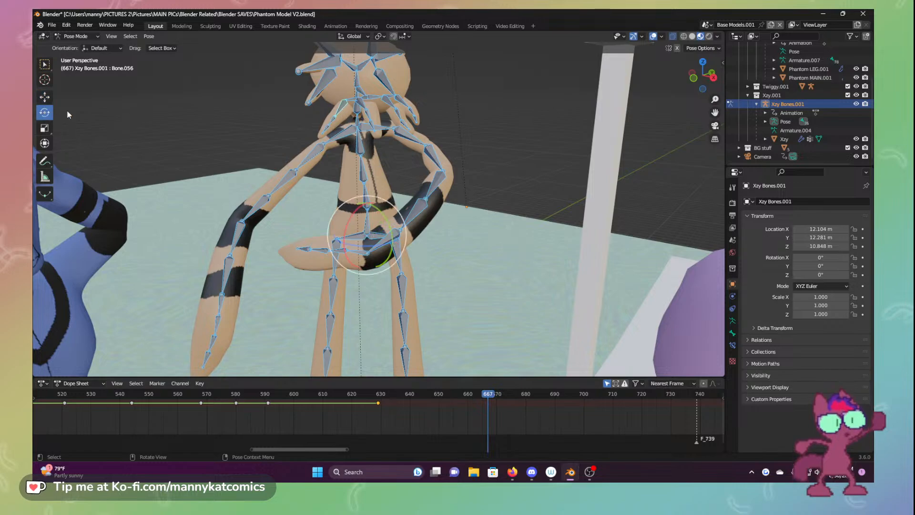
pyautogui.click(342, 107)
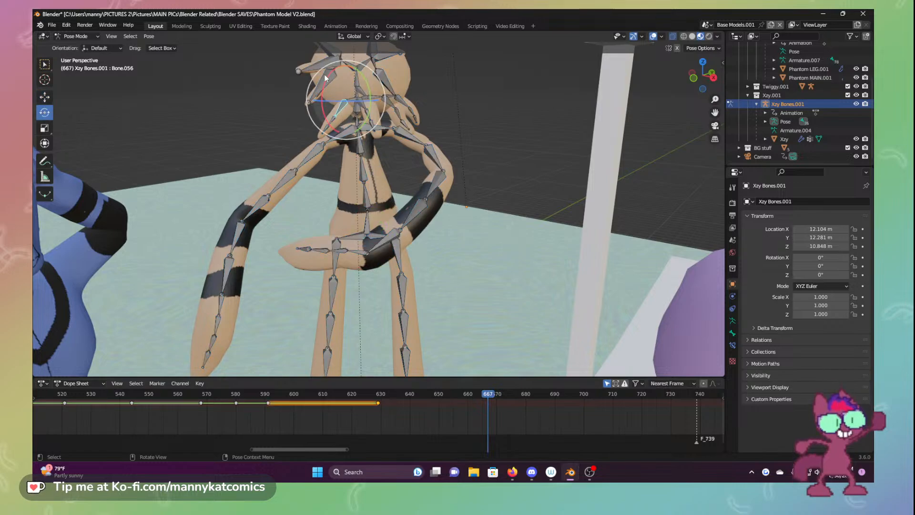
pyautogui.moveTo(326, 79); pyautogui.dragTo(319, 85)
pyautogui.click(336, 125)
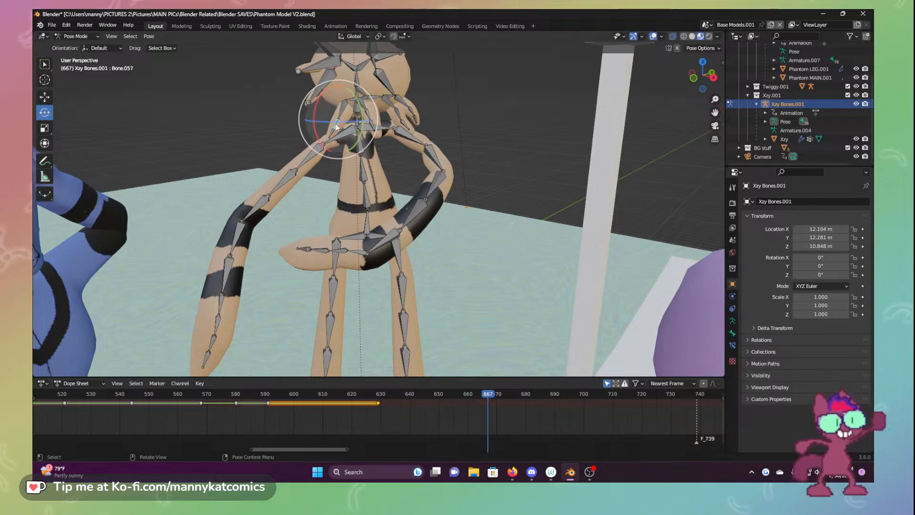
pyautogui.moveTo(337, 125); pyautogui.dragTo(426, 116)
# Adjust the tendril bones on the opposite side of Xzy's chin, including Bone.055
pyautogui.click(365, 109)
pyautogui.click(393, 109)
pyautogui.click(409, 123)
pyautogui.click(419, 103)
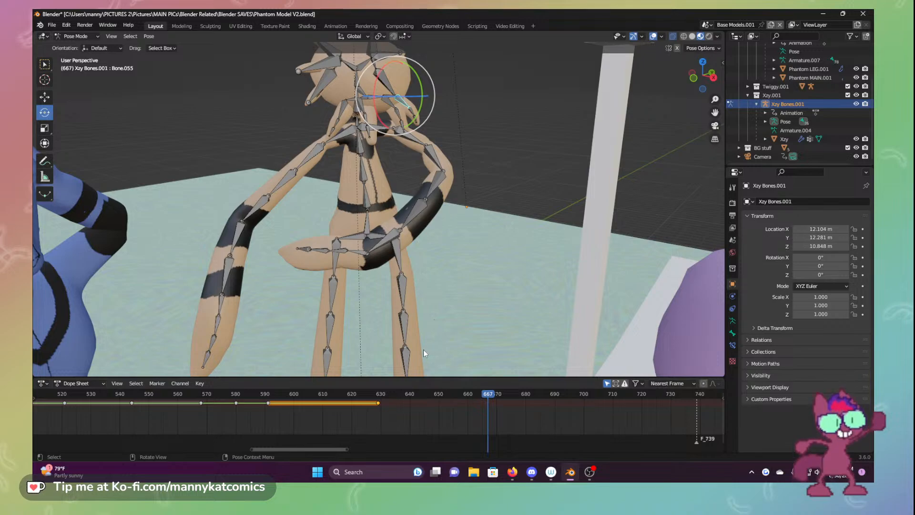
# Rotate the head spike bones on one side of Xzy's head, including Bone.043
pyautogui.moveTo(445, 221); pyautogui.dragTo(381, 120, button='middle')
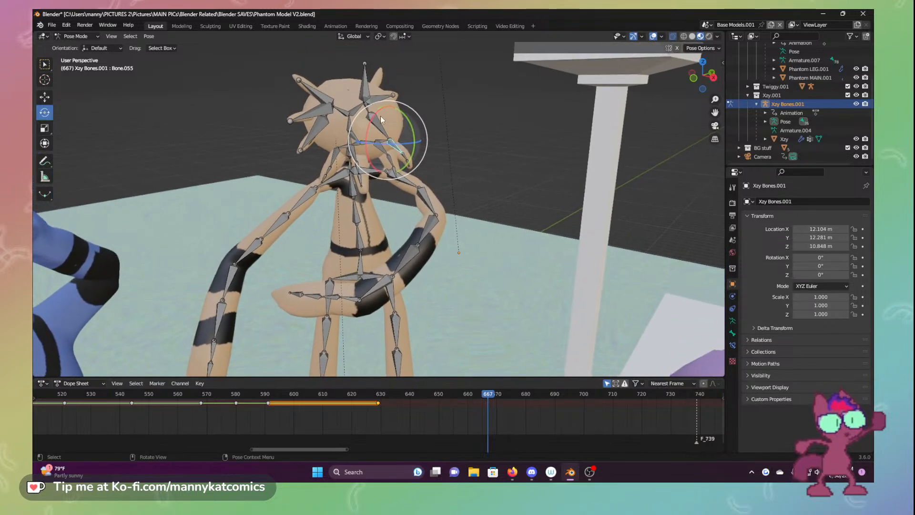
pyautogui.click(317, 128)
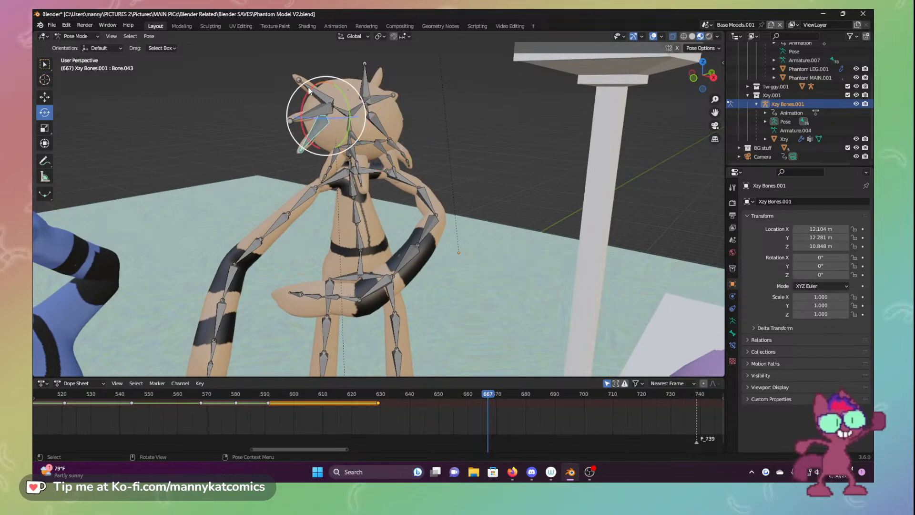
pyautogui.click(320, 93)
pyautogui.moveTo(321, 84); pyautogui.dragTo(304, 108)
pyautogui.click(314, 115)
pyautogui.click(317, 132)
pyautogui.moveTo(315, 122); pyautogui.dragTo(291, 114, button='middle')
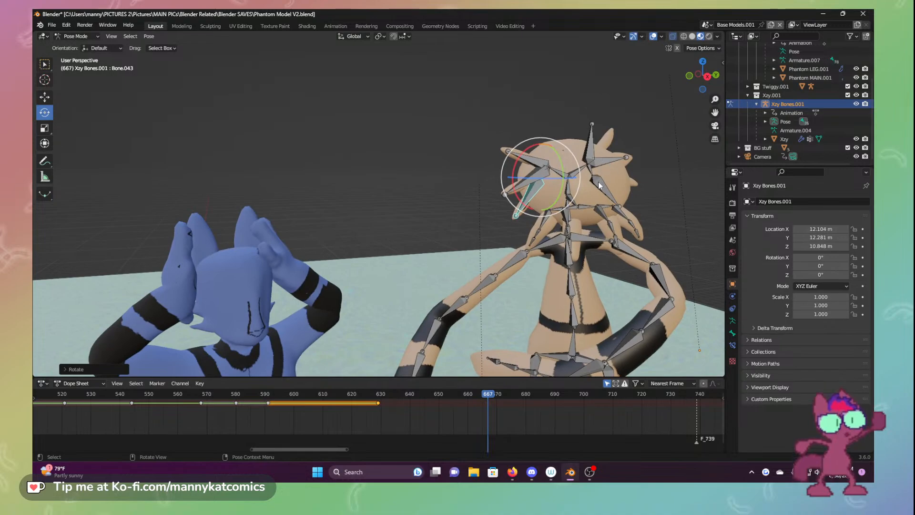
# Rotate the head spike bones on the other side of Xzy's head, including Bone.045 and Bone.047
pyautogui.click(619, 191)
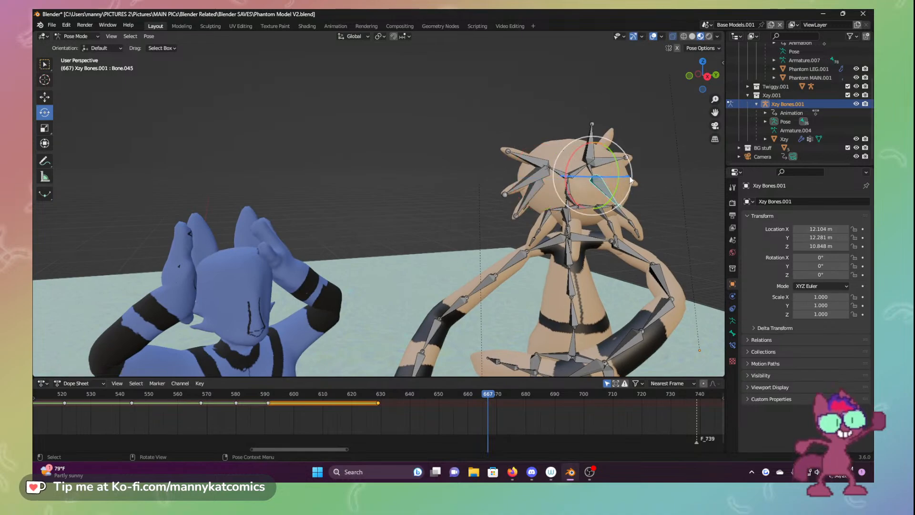
pyautogui.moveTo(634, 175); pyautogui.dragTo(618, 149)
pyautogui.click(605, 139)
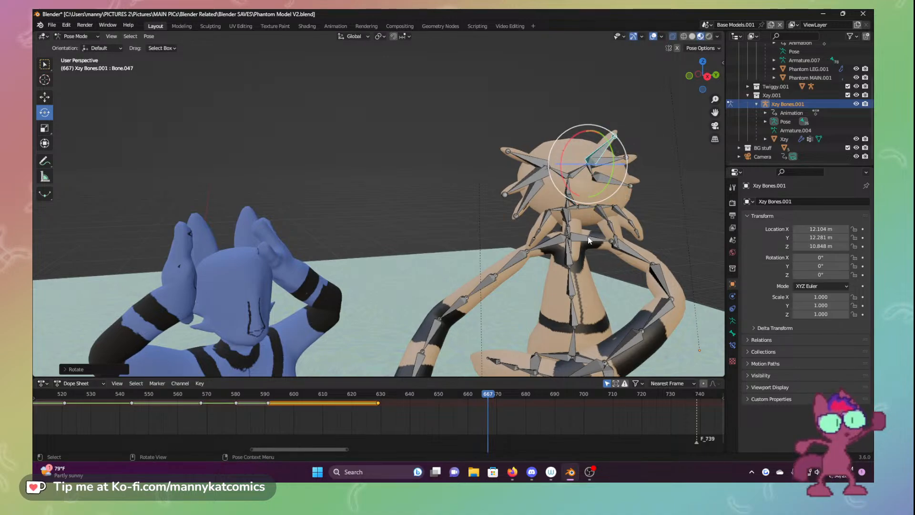
# Rotate the shoulder and upper-arm bones of Xzy's bent arm, including Bone.018 and Bone.016, to lower the arm
pyautogui.moveTo(597, 251); pyautogui.dragTo(512, 64, button='middle')
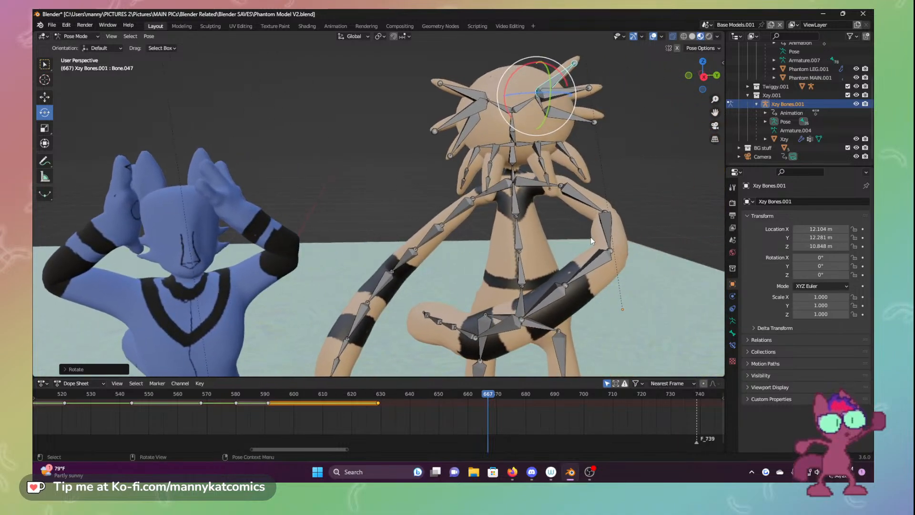
pyautogui.click(588, 201)
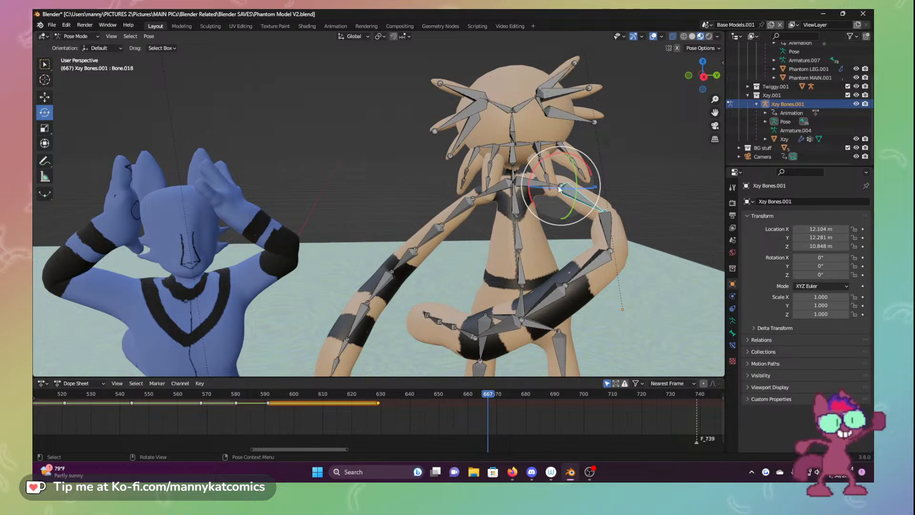
pyautogui.click(558, 185)
pyautogui.moveTo(560, 175); pyautogui.dragTo(572, 190)
pyautogui.click(581, 203)
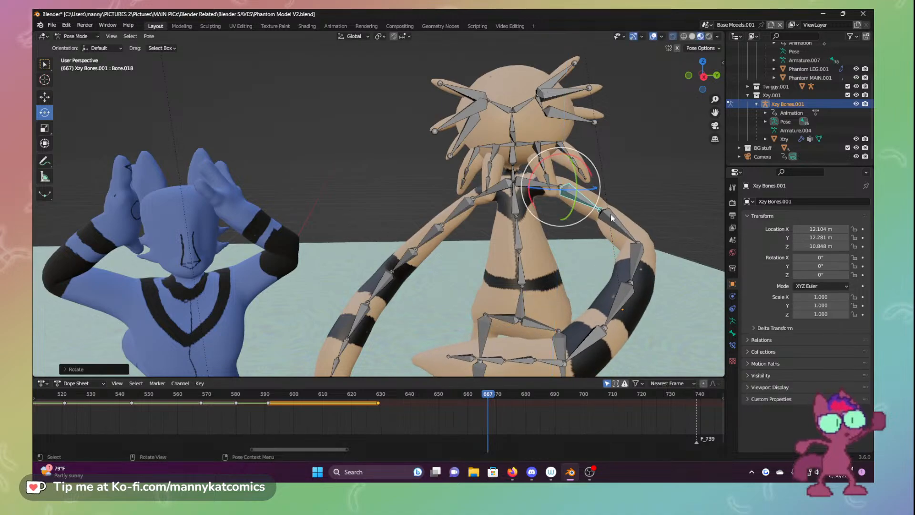
pyautogui.click(612, 215)
pyautogui.moveTo(633, 189)
pyautogui.mouseDown()
pyautogui.moveTo(628, 178)
pyautogui.moveTo(638, 193)
pyautogui.mouseUp()
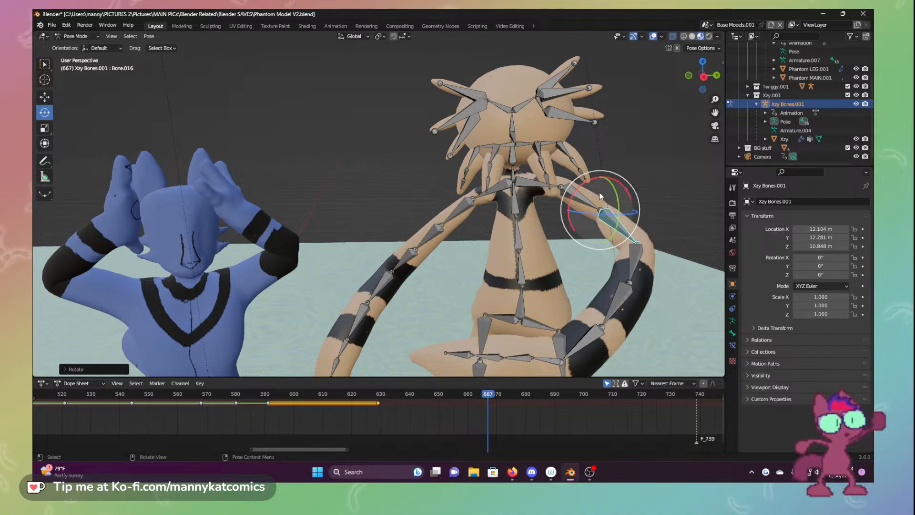
pyautogui.click(547, 182)
pyautogui.moveTo(583, 168); pyautogui.dragTo(593, 254)
# Rotate the elbow bone Bone.020 of the same arm so the forearm swings off the hips and hangs down
pyautogui.click(534, 182)
pyautogui.click(602, 287)
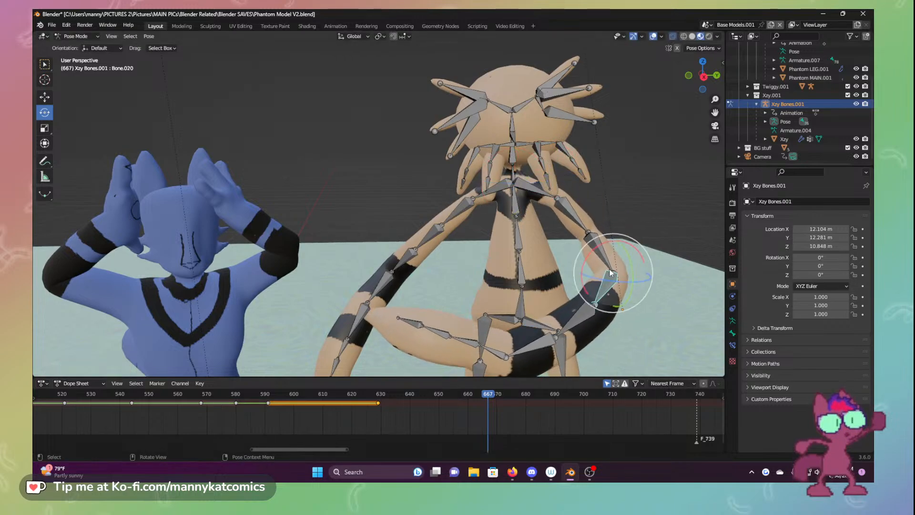
pyautogui.press('r')
pyautogui.press('r')
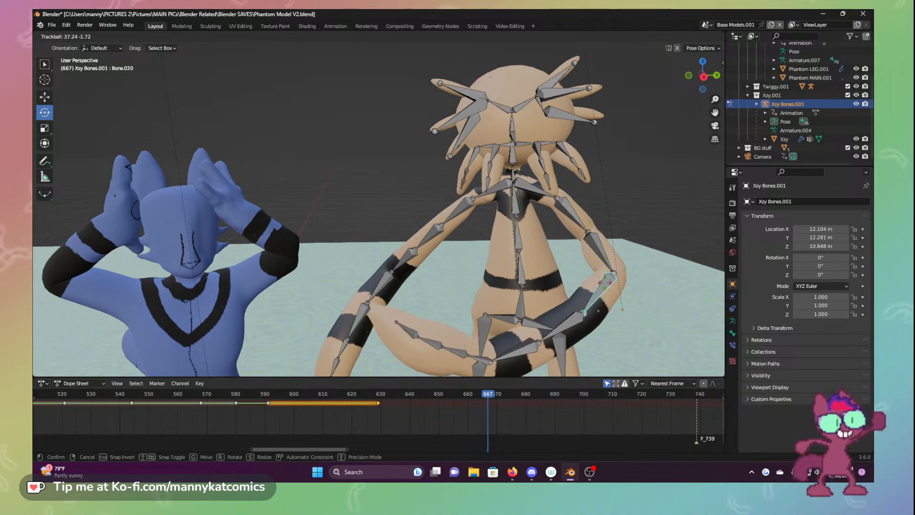
pyautogui.click(588, 231)
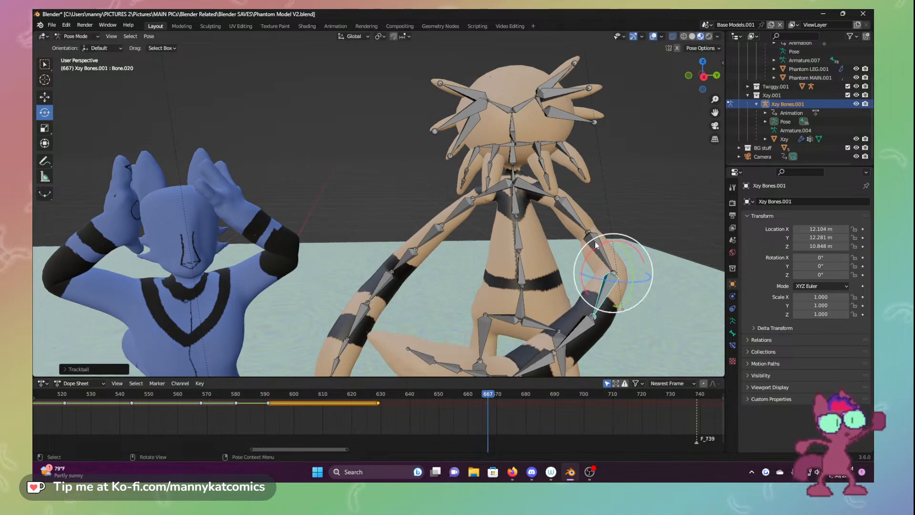
pyautogui.click(596, 246)
pyautogui.click(609, 284)
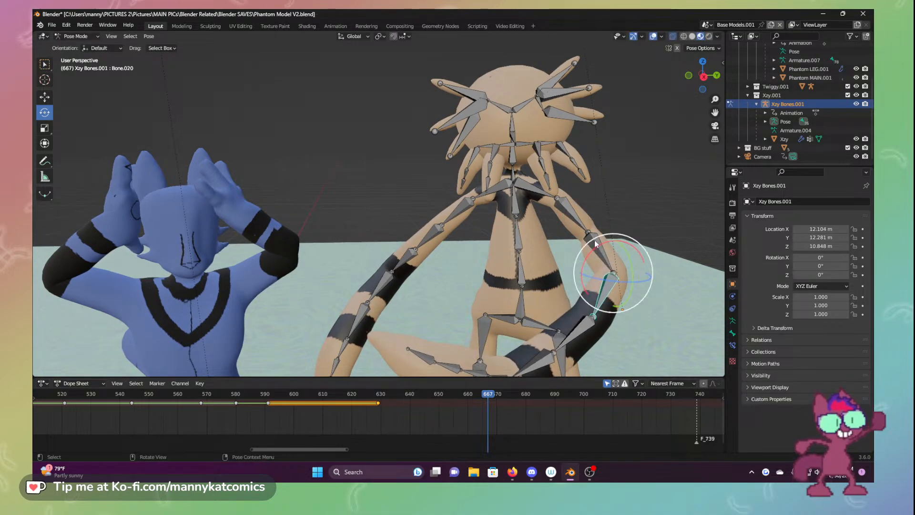
pyautogui.moveTo(594, 239); pyautogui.dragTo(571, 293)
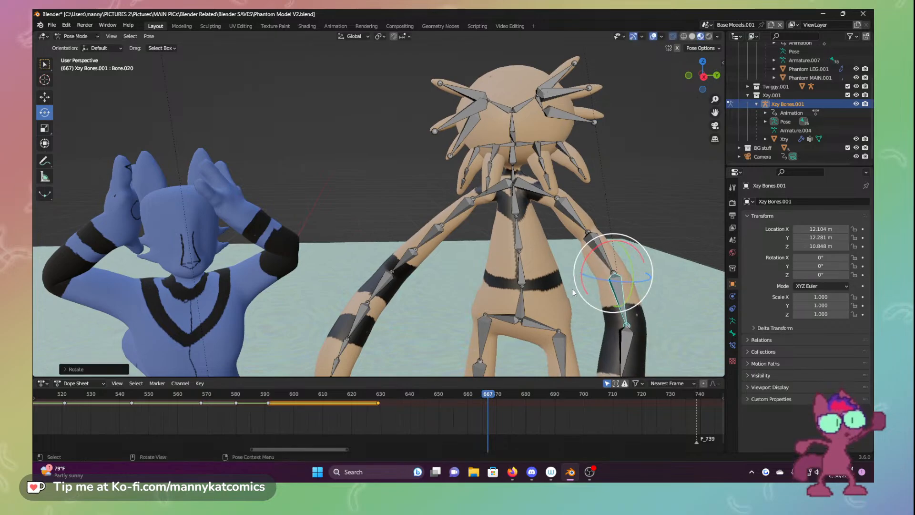
# Refine the hanging arm by rotating its forearm bone Bone.019 and elbow bone Bone.020
pyautogui.keyDown('shift'); pyautogui.moveTo(573, 288); pyautogui.dragTo(33, 305, button='middle'); pyautogui.keyUp('shift')
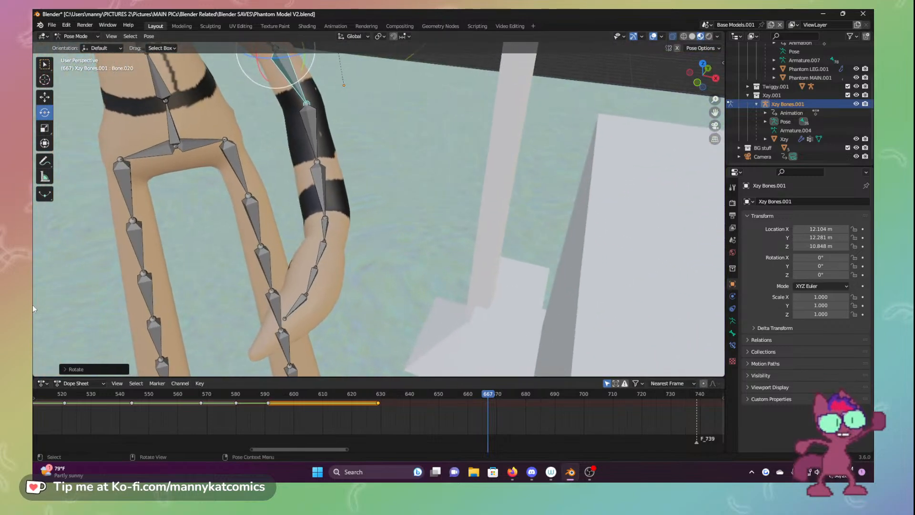
pyautogui.click(323, 193)
pyautogui.moveTo(308, 139); pyautogui.dragTo(307, 119)
pyautogui.scroll(-1, 302, 174)
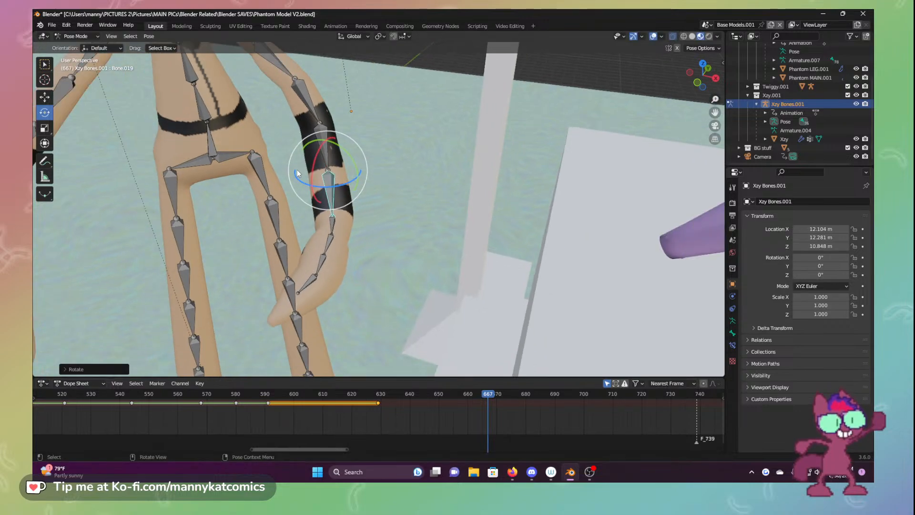
pyautogui.click(294, 81)
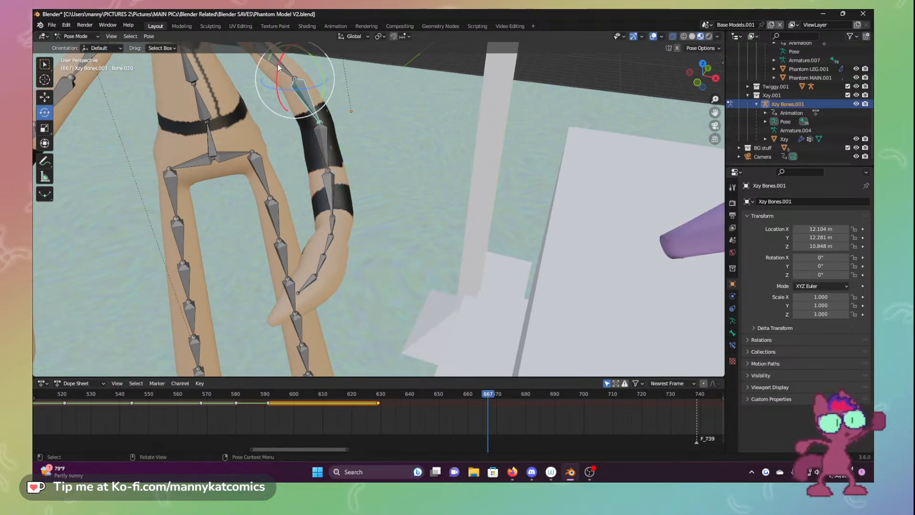
pyautogui.moveTo(278, 64); pyautogui.dragTo(279, 85)
# Lower Xzy's opposite arm toward the body by rotating shoulder bone Bone.002 and adjusting forearm bone Bone.008
pyautogui.moveTo(385, 154); pyautogui.dragTo(571, 234, button='middle')
pyautogui.click(256, 168)
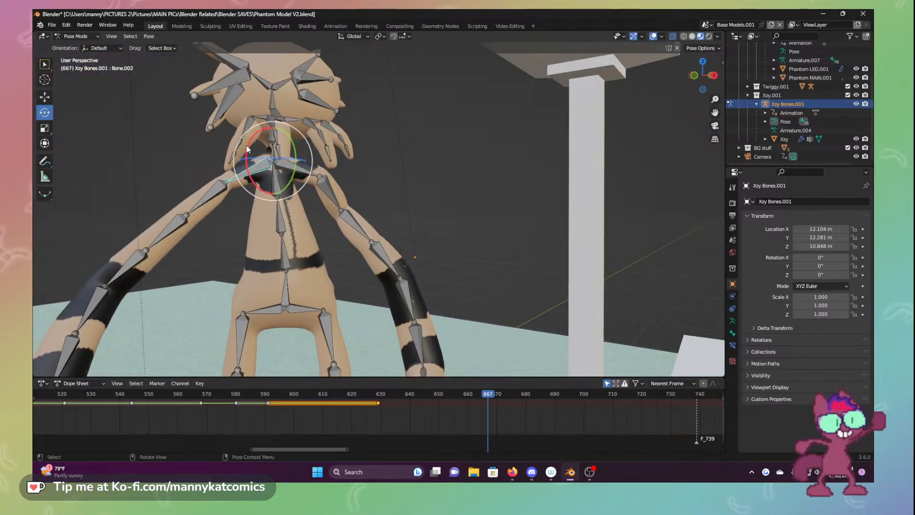
pyautogui.moveTo(247, 149); pyautogui.dragTo(241, 211)
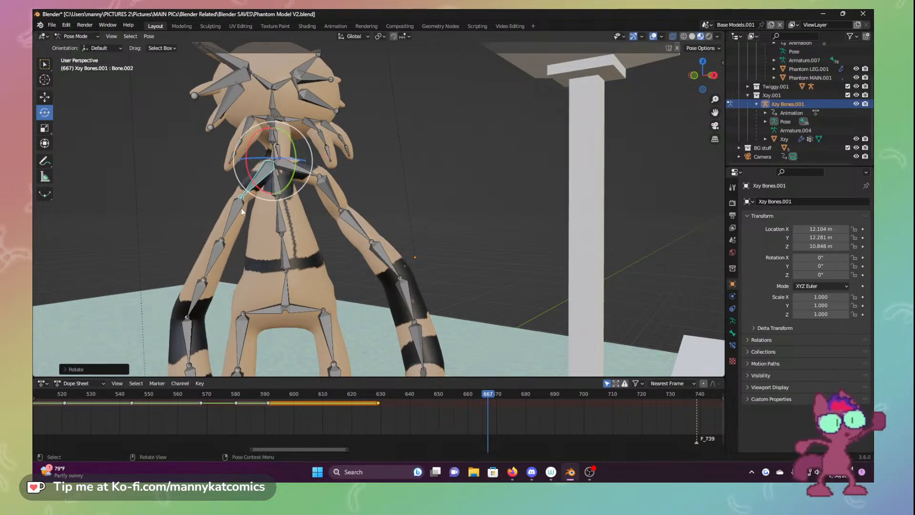
pyautogui.click(241, 210)
pyautogui.click(191, 328)
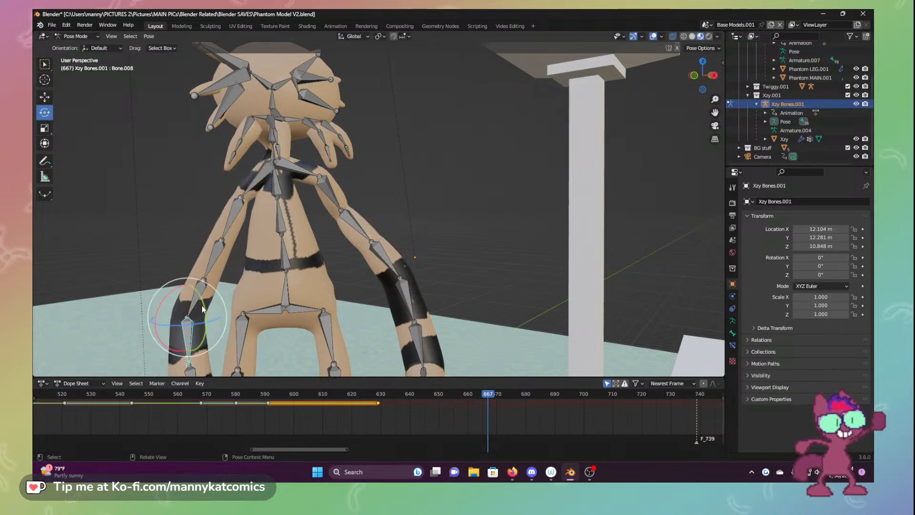
pyautogui.moveTo(202, 308); pyautogui.dragTo(189, 323)
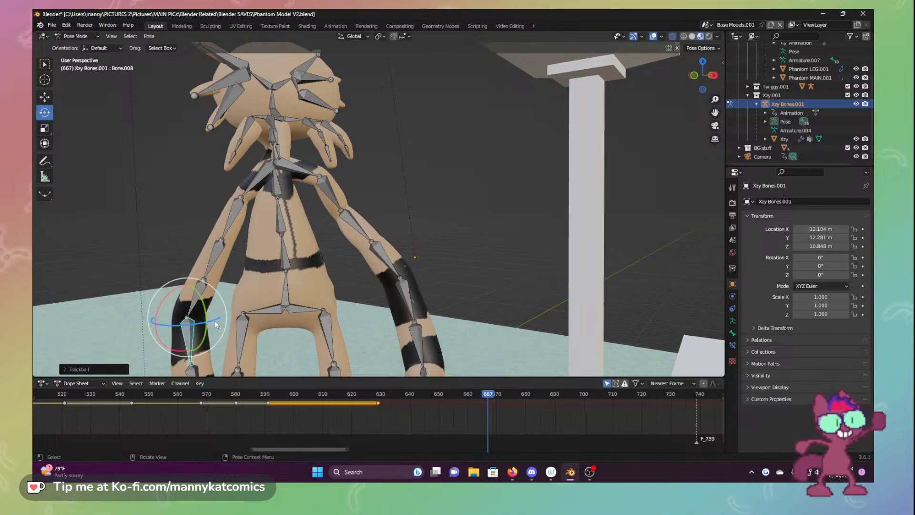
# Twist Xzy's upper body around the vertical axis by rotating torso bone Bone.073
pyautogui.moveTo(215, 324); pyautogui.dragTo(312, 339, button='middle')
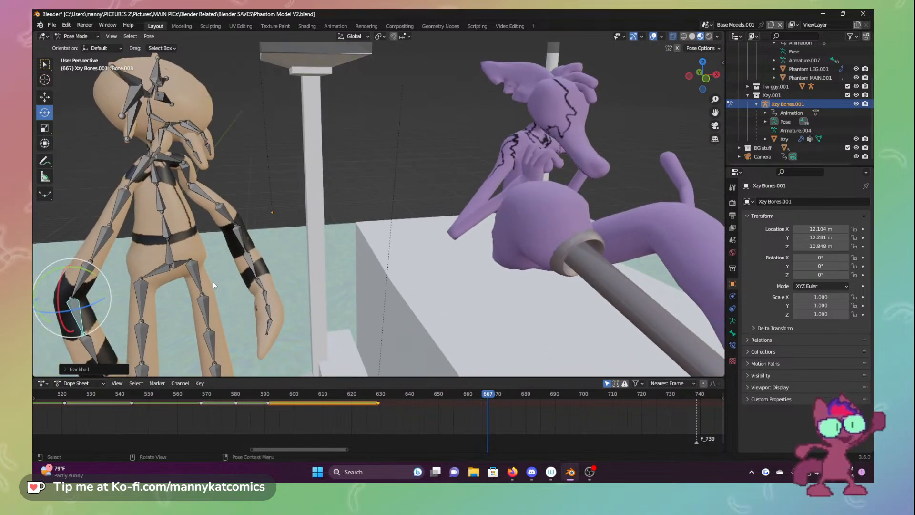
pyautogui.click(167, 242)
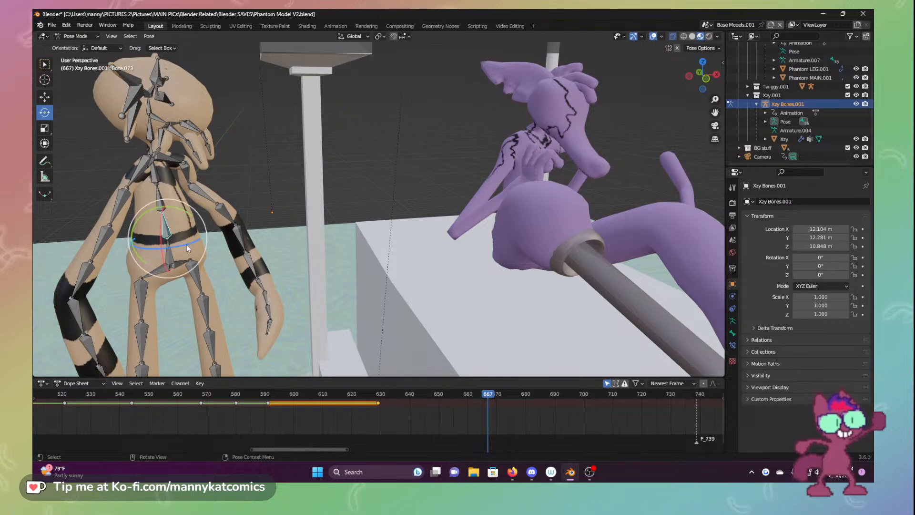
pyautogui.moveTo(187, 245); pyautogui.dragTo(161, 238)
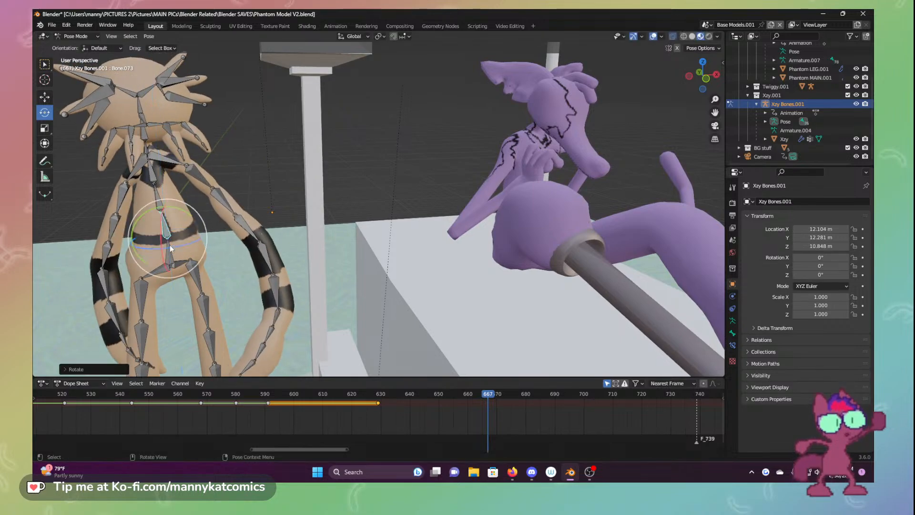
# Turn Xzy's whole rig around the vertical axis toward the purple character, and select shoulder bone Bone.003
pyautogui.scroll(-2, 162, 237)
pyautogui.scroll(-2, 162, 236)
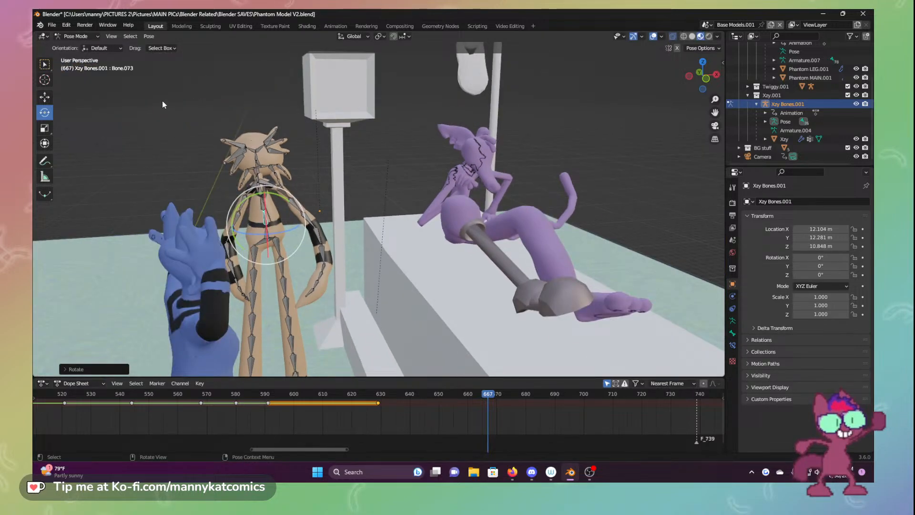
pyautogui.press('a')
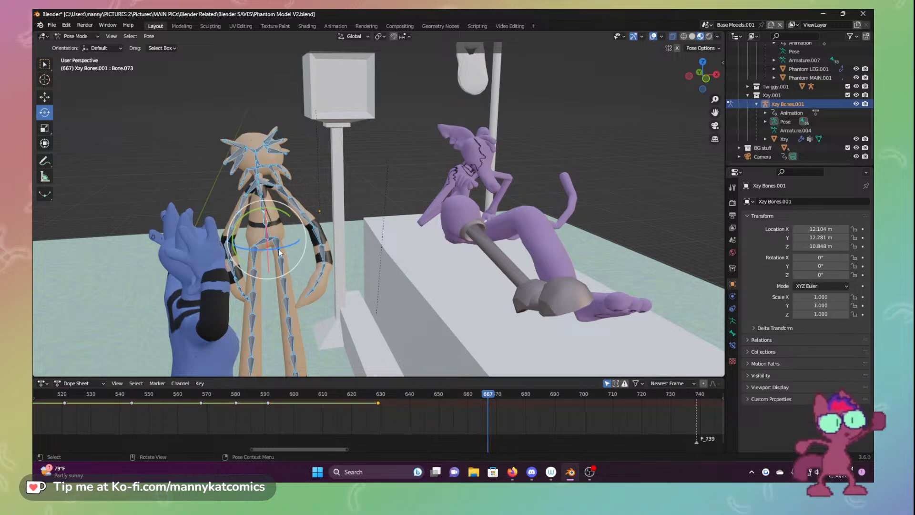
pyautogui.moveTo(287, 248); pyautogui.dragTo(298, 219)
pyautogui.click(279, 190)
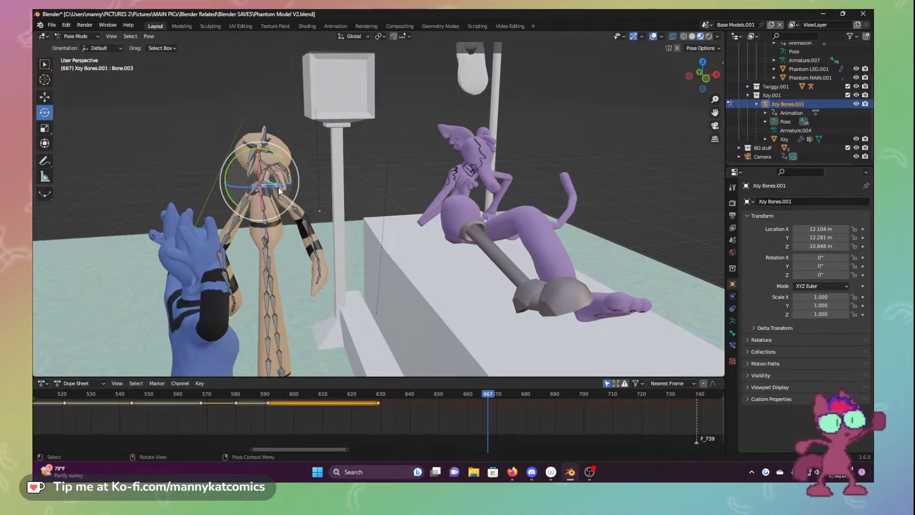
# Bring both of Xzy's arms into place by rotating shoulder bones Bone.003 and Bone.002
pyautogui.moveTo(274, 185); pyautogui.dragTo(274, 193)
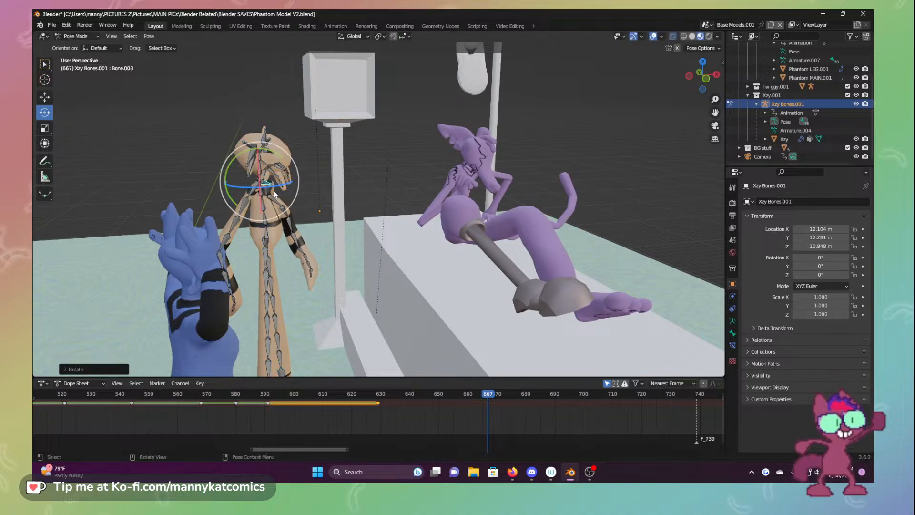
pyautogui.click(251, 195)
pyautogui.moveTo(233, 161); pyautogui.dragTo(248, 193)
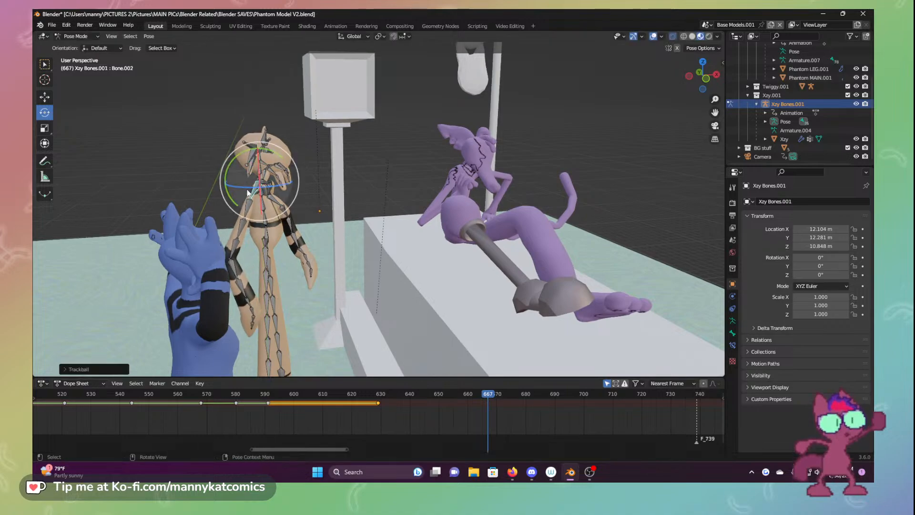
pyautogui.moveTo(235, 162); pyautogui.dragTo(237, 168)
# Keyframe the location and rotation of all of Xzy's bones at frame 667
pyautogui.click(315, 290)
pyautogui.moveTo(319, 299); pyautogui.dragTo(293, 299, button='middle')
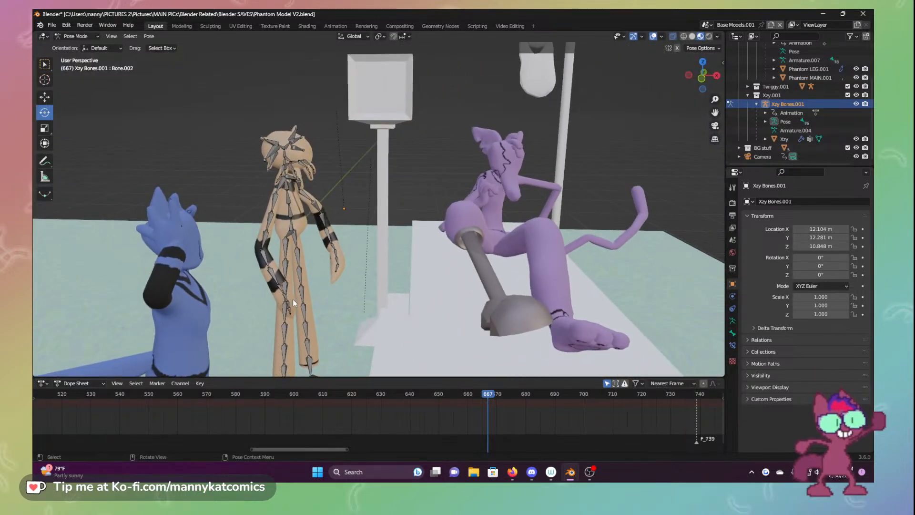
pyautogui.press('a')
pyautogui.press('i')
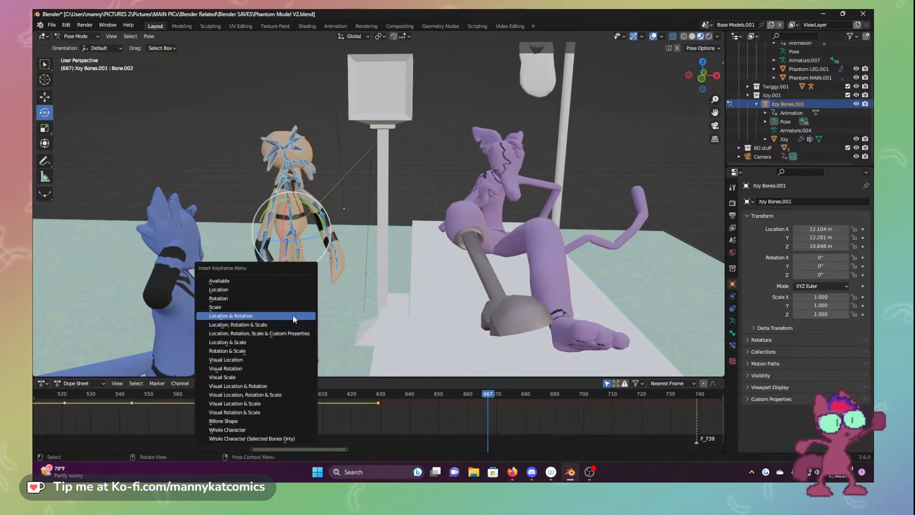
pyautogui.click(292, 316)
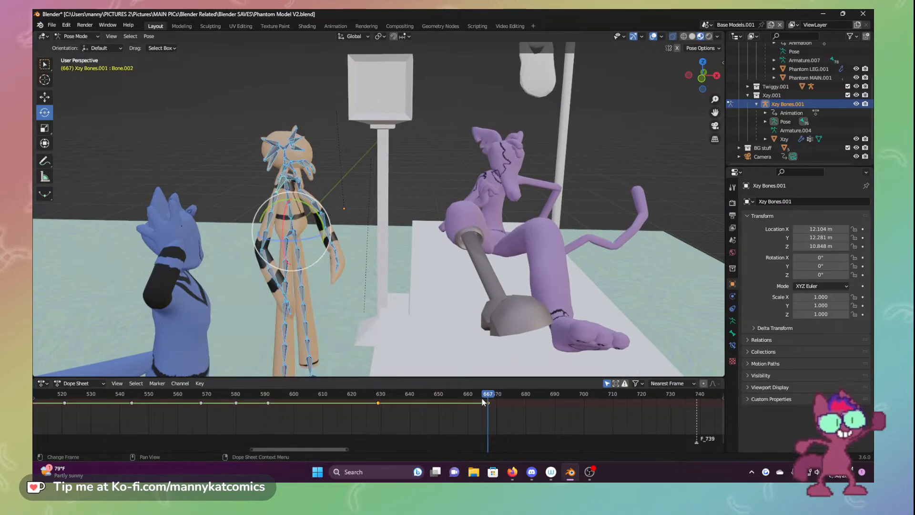
# Advance the timeline to frame 687 and save the Blender file
pyautogui.moveTo(483, 402); pyautogui.dragTo(546, 398)
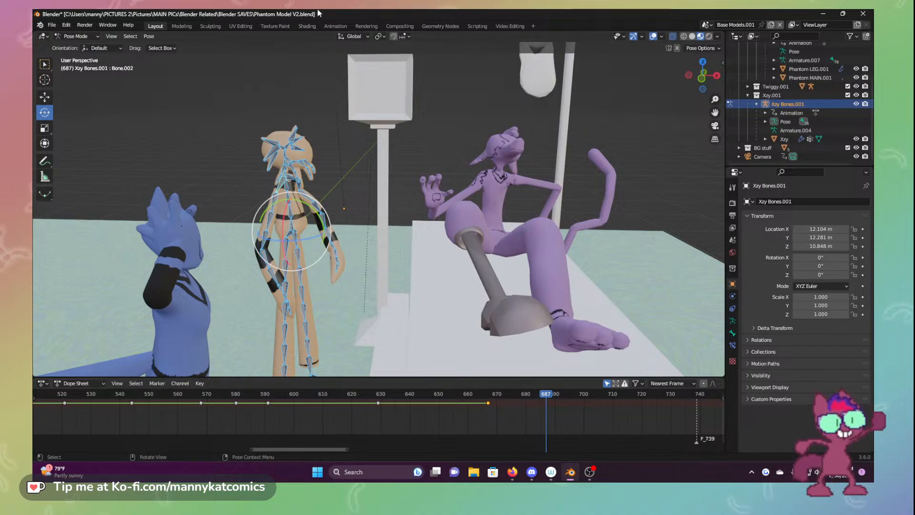
pyautogui.hotkey('ctrl', 's')
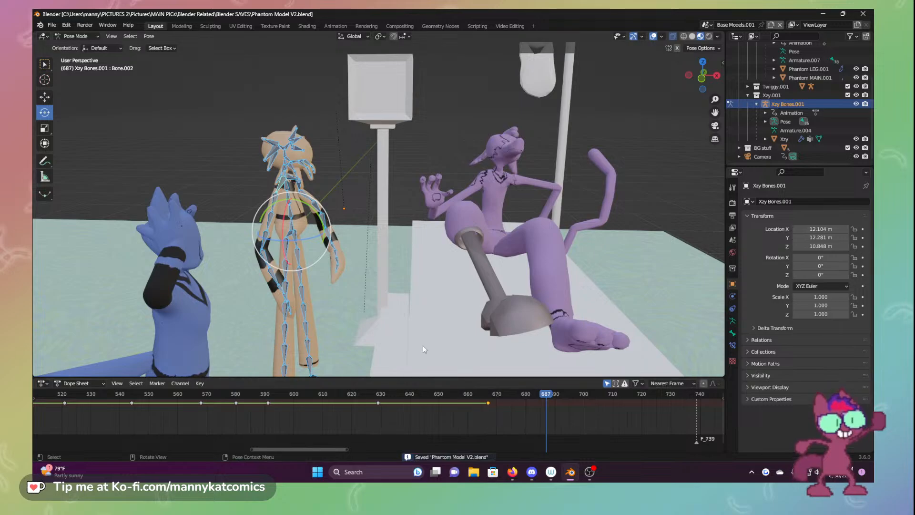
pyautogui.moveTo(398, 321); pyautogui.dragTo(677, 291, button='middle')
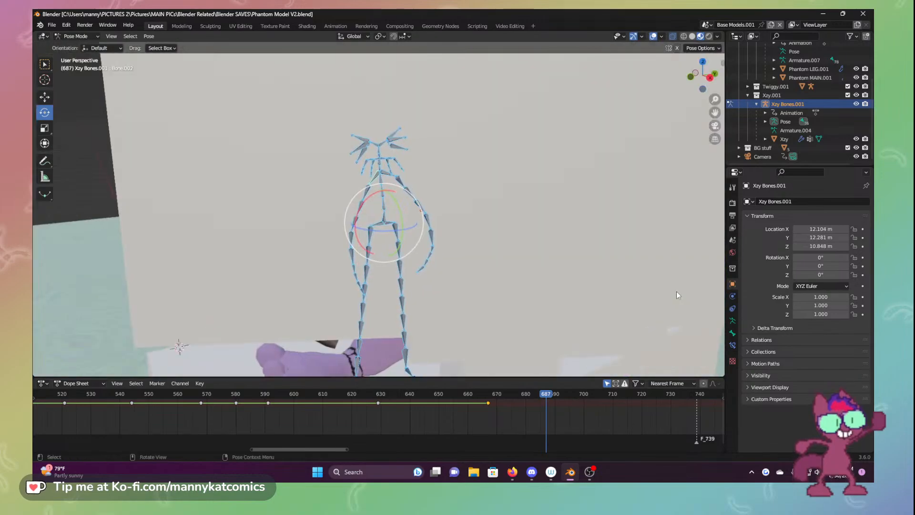
pyautogui.moveTo(431, 261); pyautogui.dragTo(486, 259, button='middle')
pyautogui.scroll(2, 382, 262)
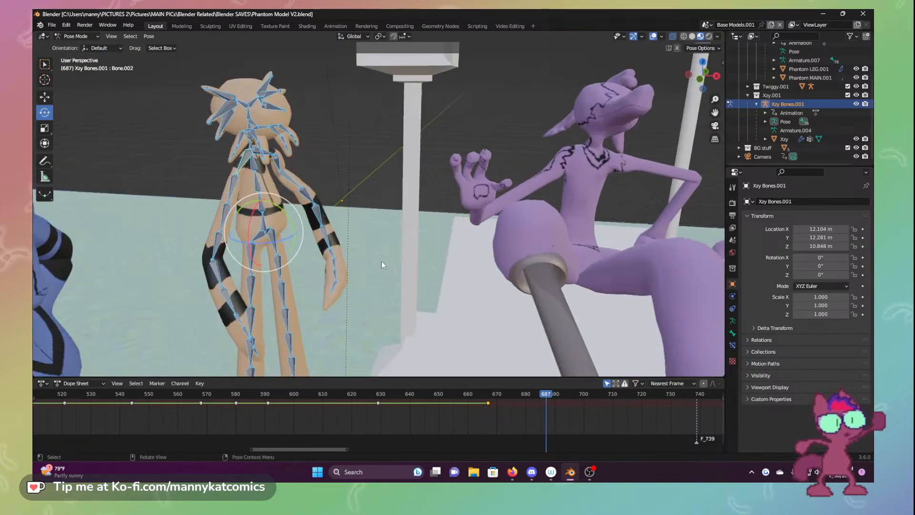
pyautogui.click(44, 101)
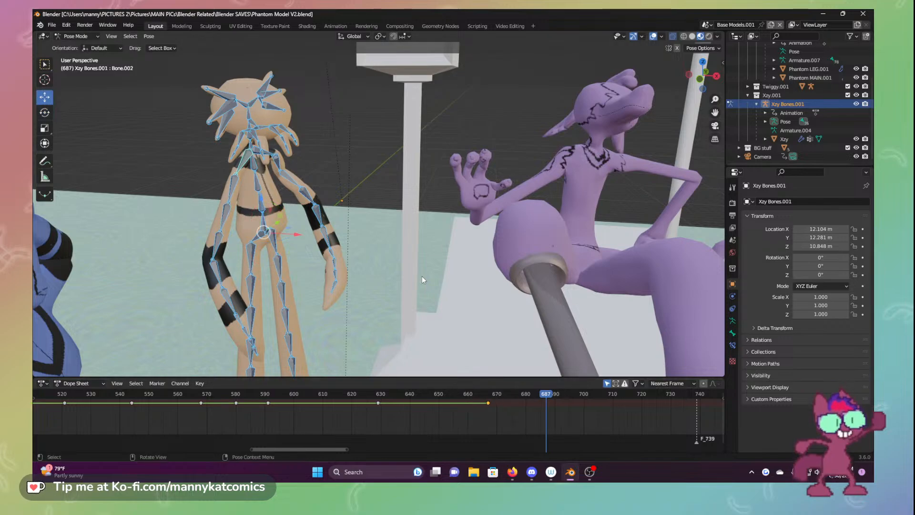
pyautogui.press('i')
pyautogui.click(410, 284)
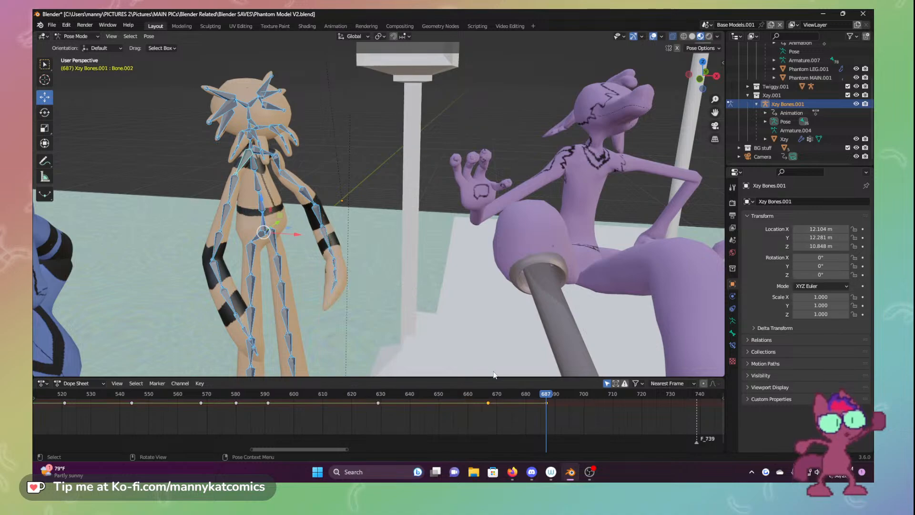
pyautogui.moveTo(541, 394)
pyautogui.mouseDown()
pyautogui.moveTo(494, 394)
pyautogui.moveTo(545, 384)
pyautogui.mouseUp()
pyautogui.press('i')
pyautogui.click(531, 404)
pyautogui.press('Delete')
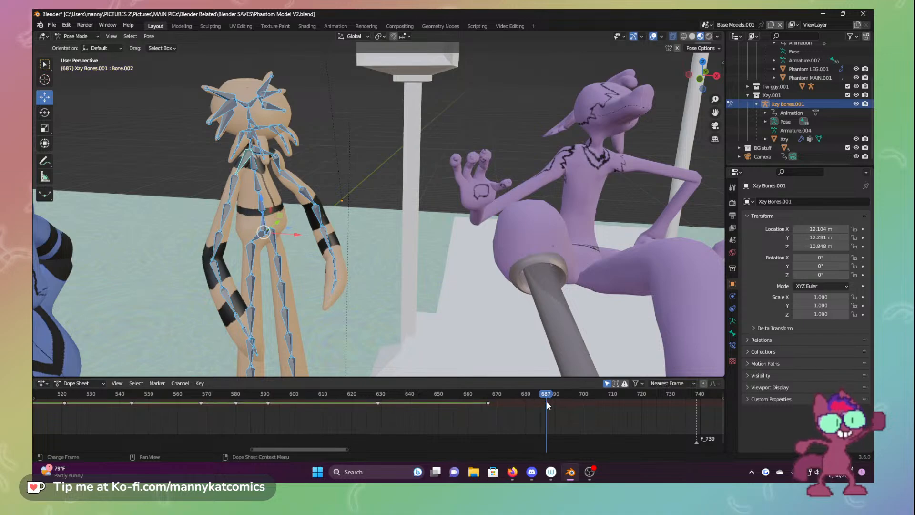
# Raise Xzy's whole rig vertically at frame 667 and keyframe its location and rotation again
pyautogui.click(489, 395)
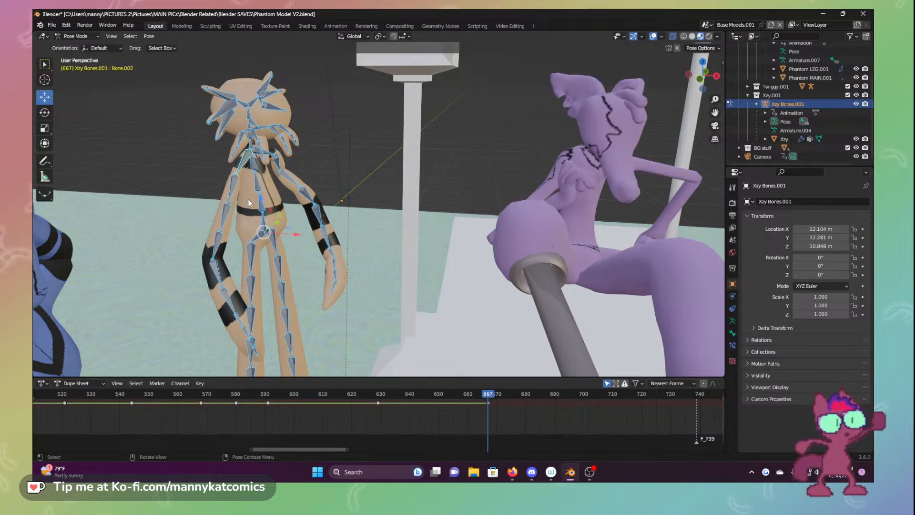
pyautogui.scroll(-3, 268, 238)
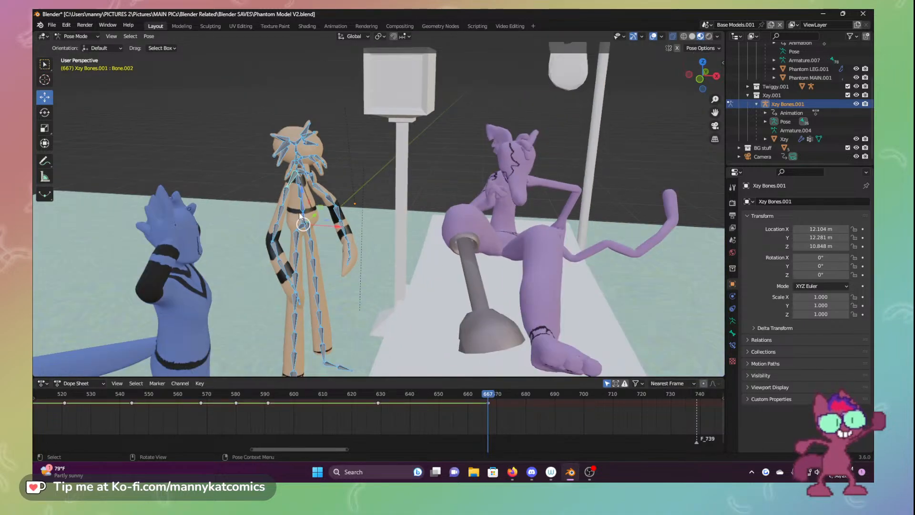
pyautogui.moveTo(302, 195); pyautogui.dragTo(301, 170)
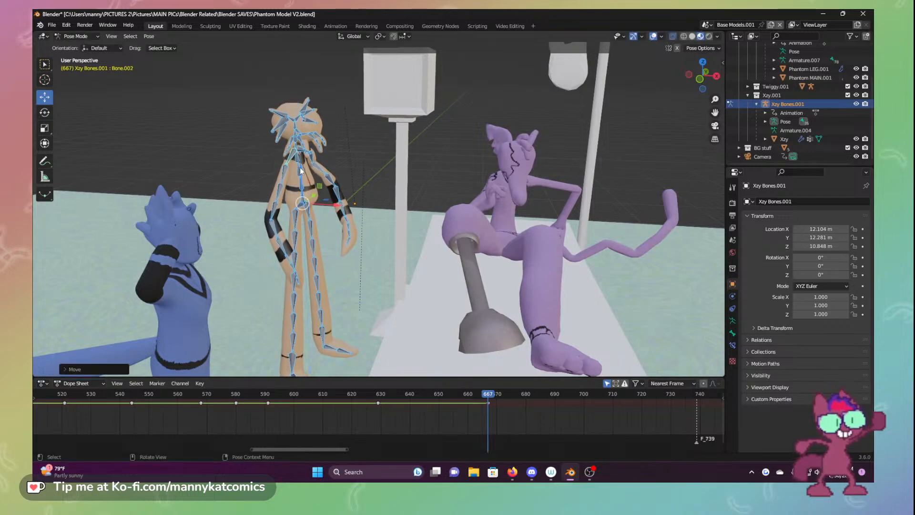
pyautogui.press('i')
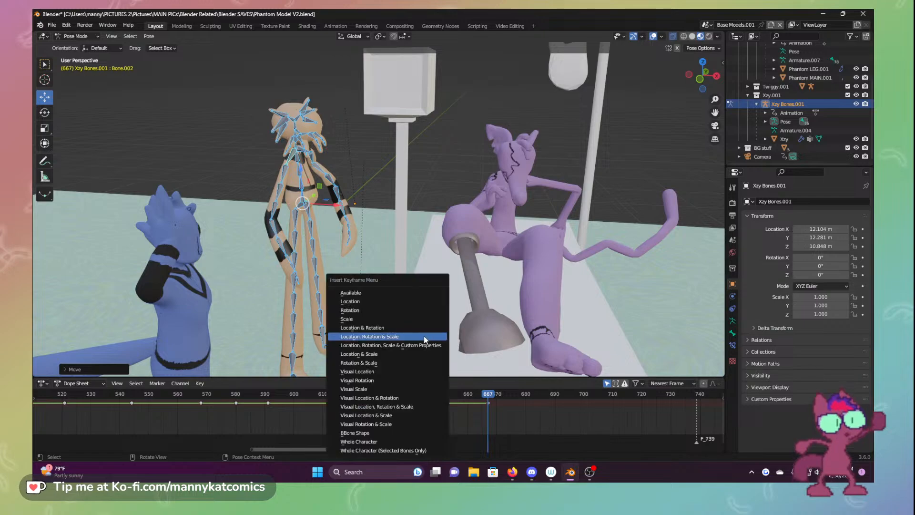
pyautogui.click(410, 325)
# Scrub through Xzy's transition up to frame 668 and move the frame 667 keyframe to about frame 693
pyautogui.moveTo(437, 394); pyautogui.dragTo(384, 391)
pyautogui.moveTo(439, 382); pyautogui.dragTo(491, 385)
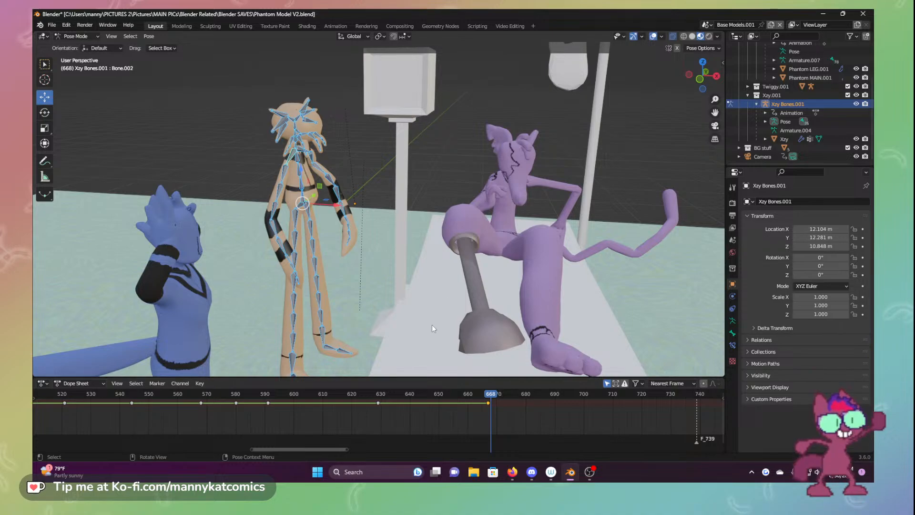
pyautogui.moveTo(491, 399); pyautogui.dragTo(563, 399)
pyautogui.click(565, 397)
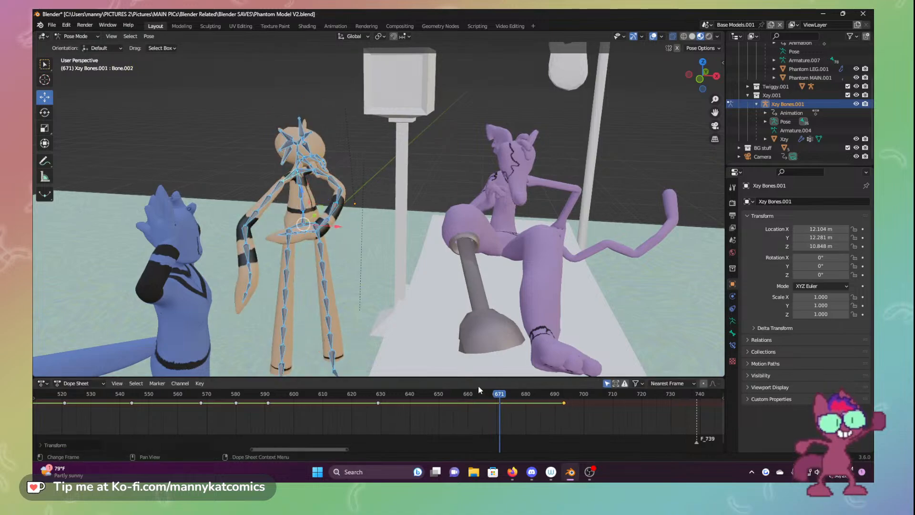
# At frame 673, move Xzy's whole rig upward along the global Z axis
pyautogui.moveTo(483, 394); pyautogui.dragTo(503, 389)
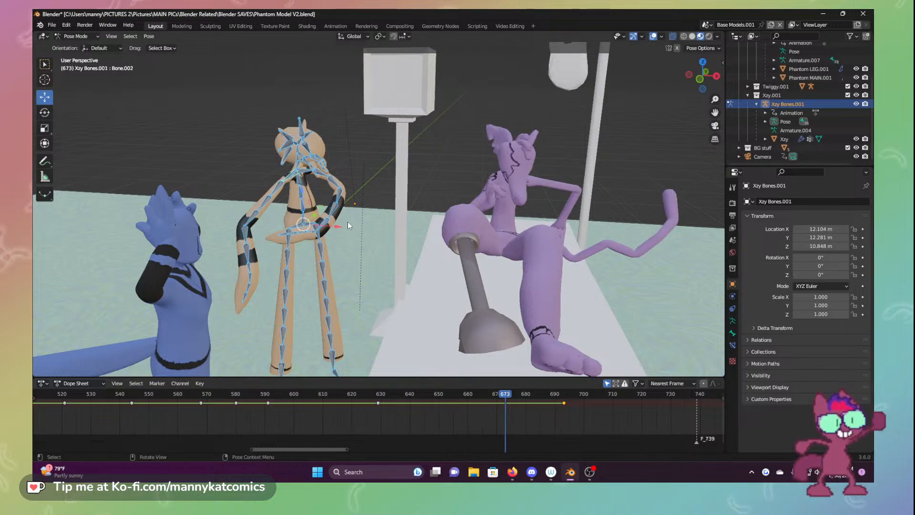
pyautogui.scroll(5, 292, 215)
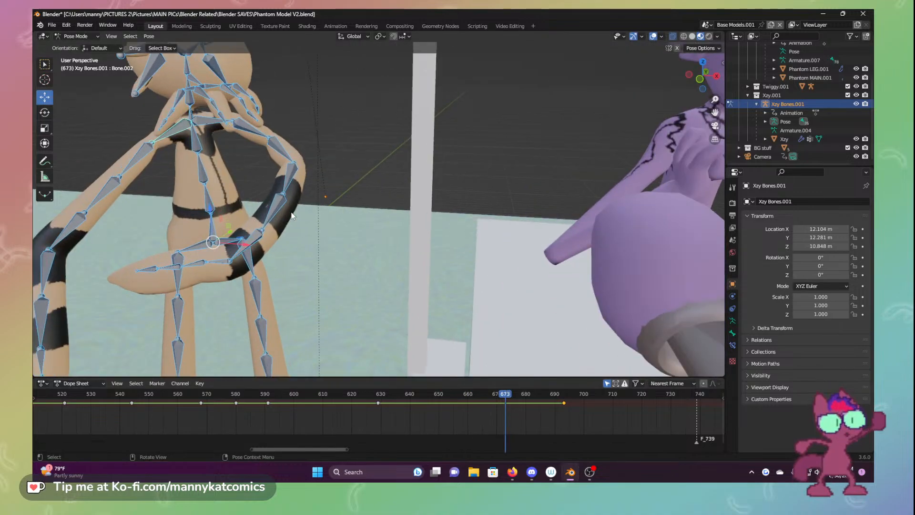
pyautogui.scroll(-3, 203, 160)
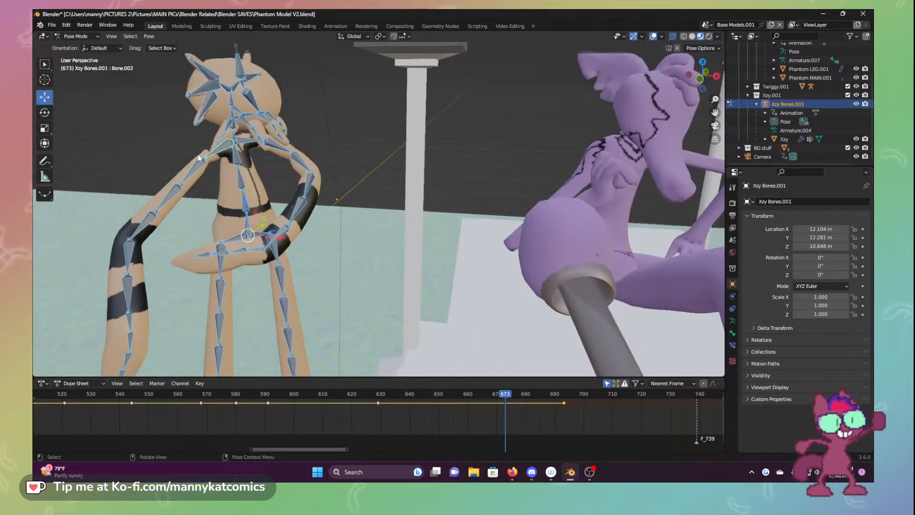
pyautogui.scroll(-4, 246, 204)
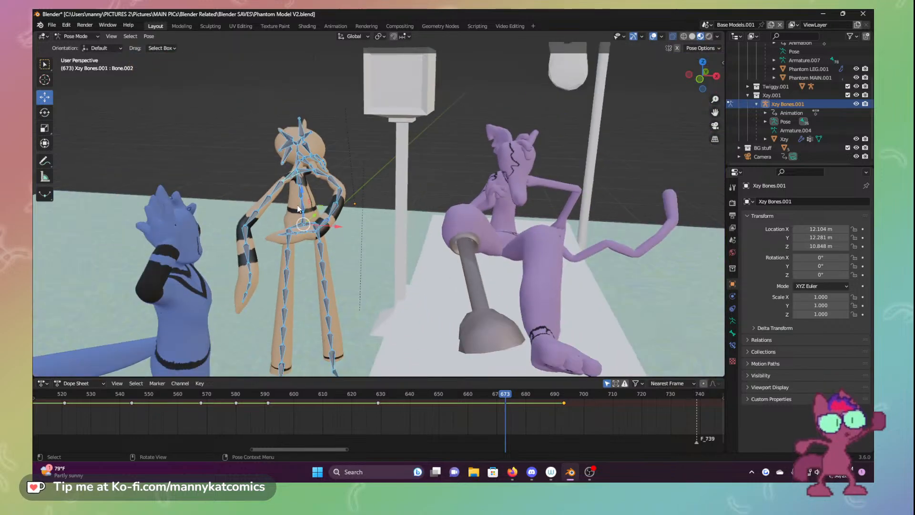
pyautogui.press('g')
pyautogui.press('z')
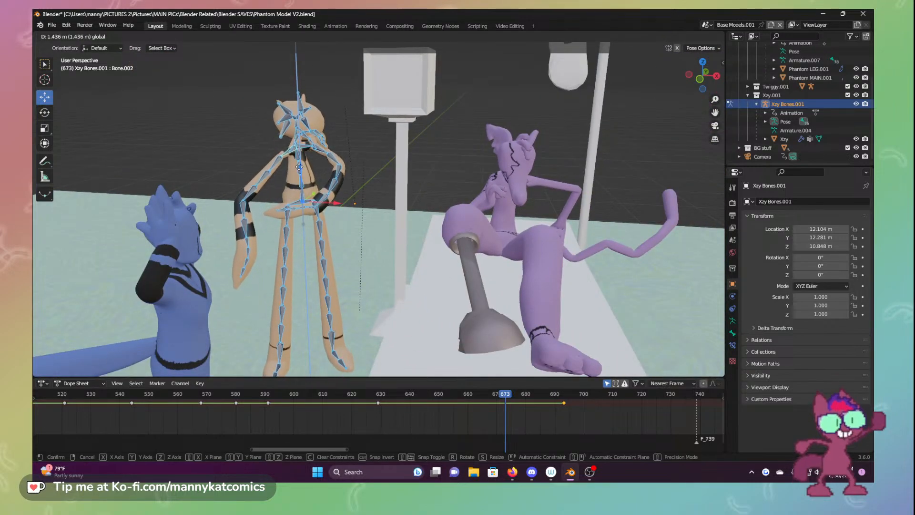
pyautogui.click(300, 171)
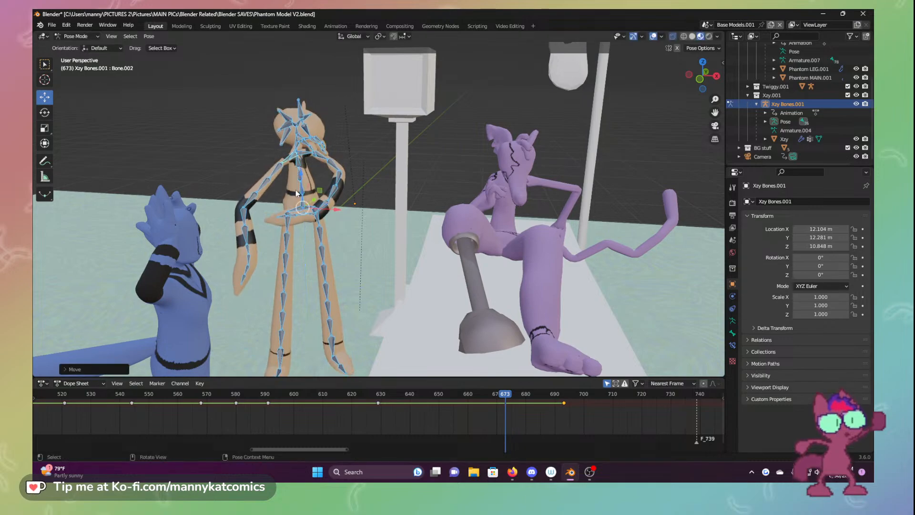
# Turn and tilt Xzy's head by rotating the neck bone Bone.001
pyautogui.scroll(4, 302, 167)
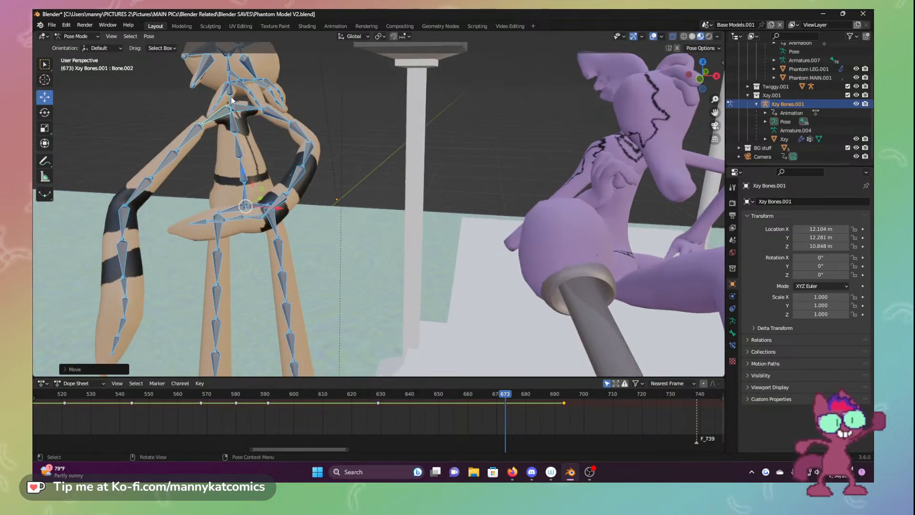
pyautogui.click(231, 106)
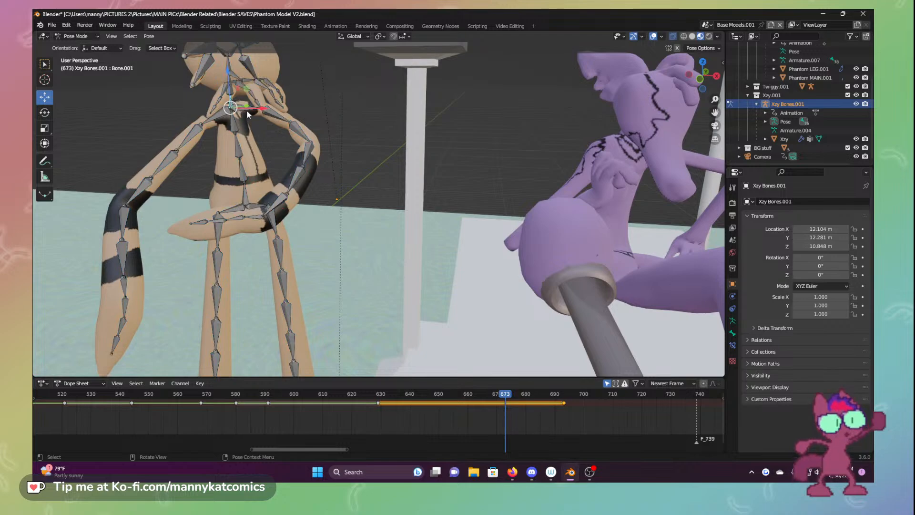
pyautogui.click(44, 113)
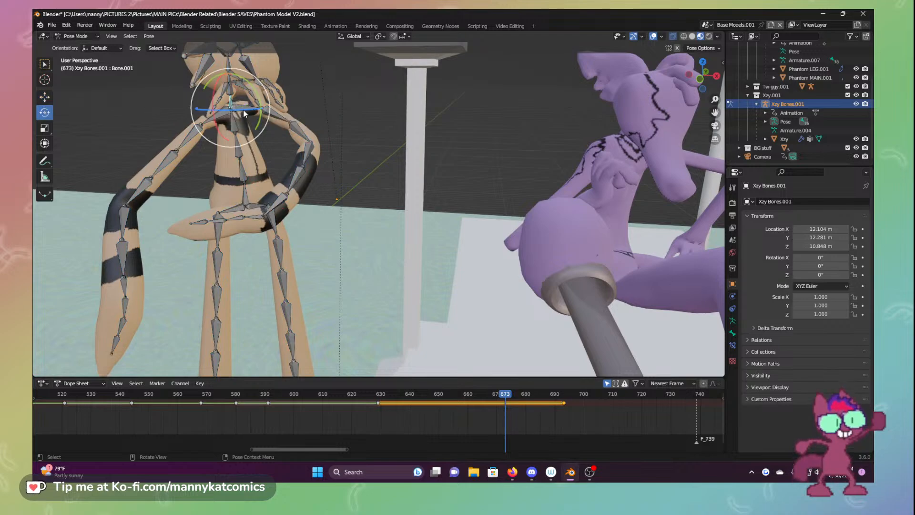
pyautogui.moveTo(246, 118); pyautogui.dragTo(313, 82)
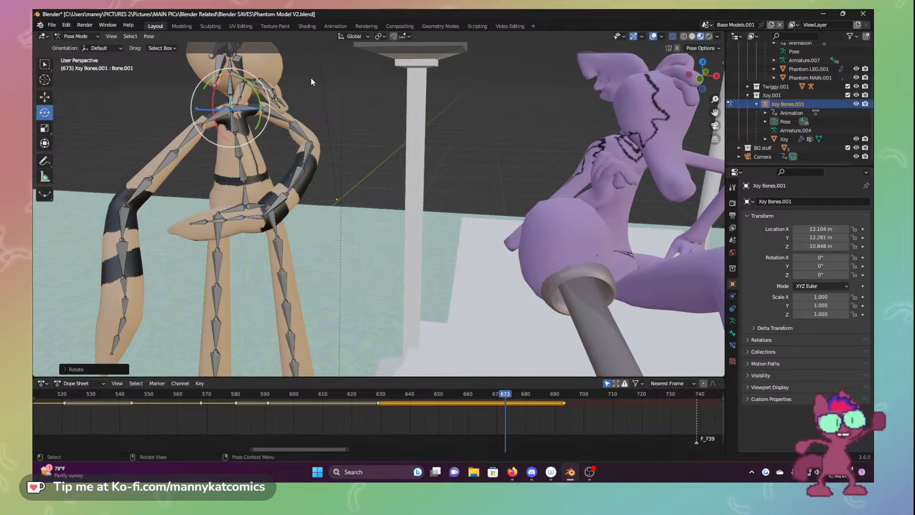
pyautogui.press('r')
pyautogui.click(185, 89)
pyautogui.scroll(-5, 211, 161)
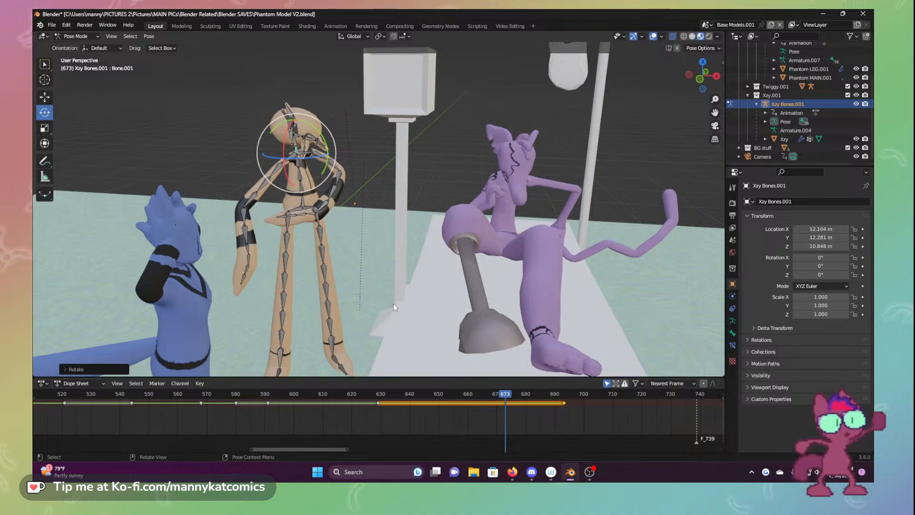
# Adjust Xzy's arms at frame 673 by rotating the hanging arm and the bent arm's bones Bone.020 and Bone.016
pyautogui.click(279, 168)
pyautogui.moveTo(261, 153); pyautogui.dragTo(274, 162)
pyautogui.click(339, 173)
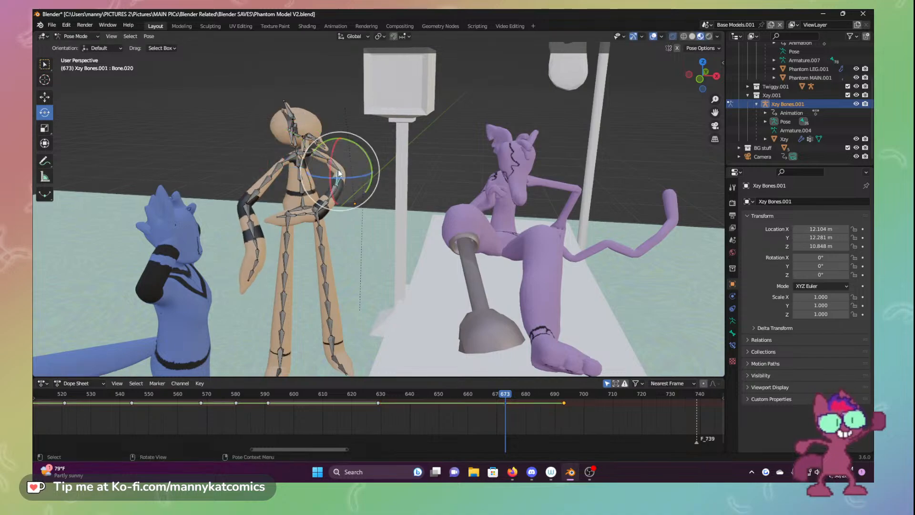
pyautogui.moveTo(341, 169); pyautogui.dragTo(345, 190)
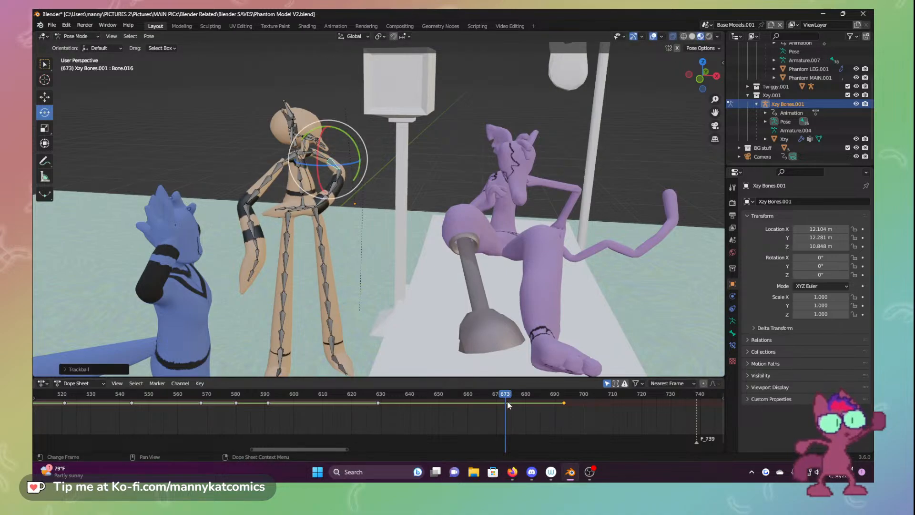
# Keyframe all of Xzy's bones at frame 673 and move the last keyframe to about frame 710
pyautogui.press('a')
pyautogui.press('i')
pyautogui.click(387, 270)
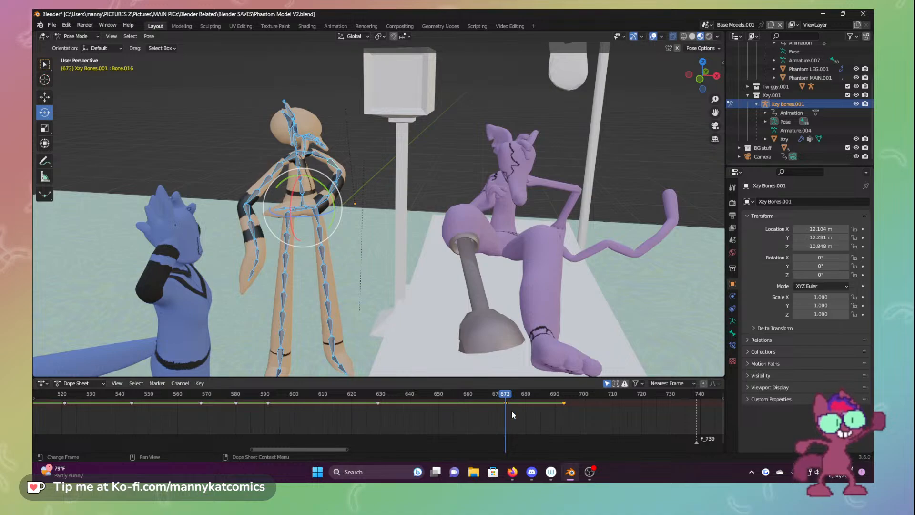
pyautogui.click(511, 395)
# Advance to frame 689 and rotate Xzy's whole rig slightly
pyautogui.moveTo(512, 395); pyautogui.dragTo(551, 395)
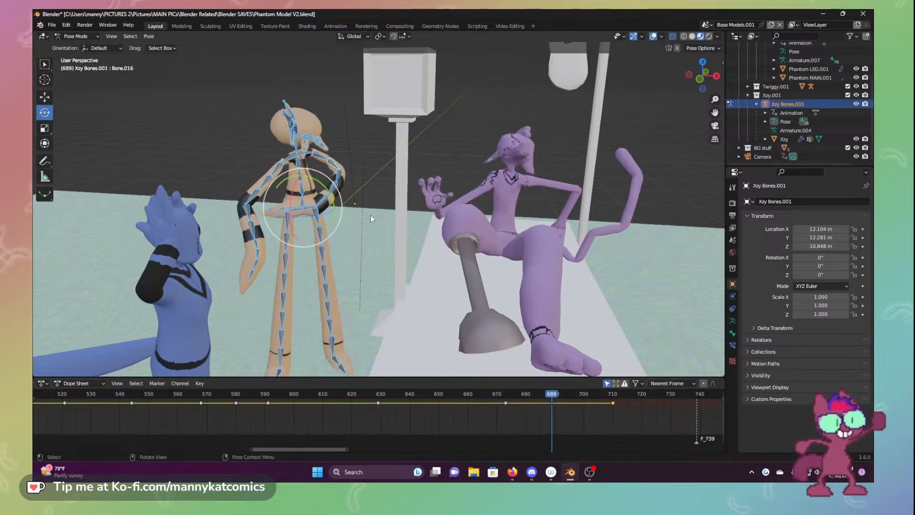
pyautogui.moveTo(379, 217); pyautogui.dragTo(358, 231, button='middle')
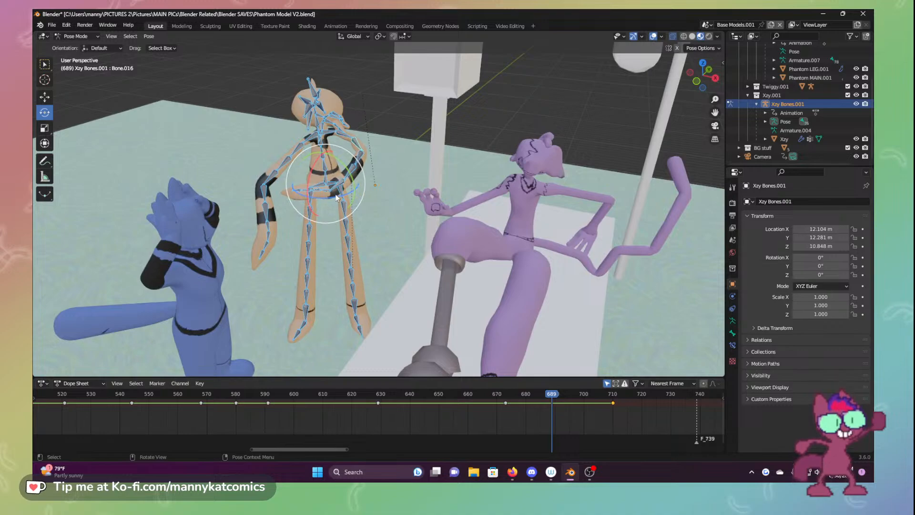
pyautogui.moveTo(338, 196); pyautogui.dragTo(343, 198)
pyautogui.moveTo(331, 156); pyautogui.dragTo(218, 152, button='middle')
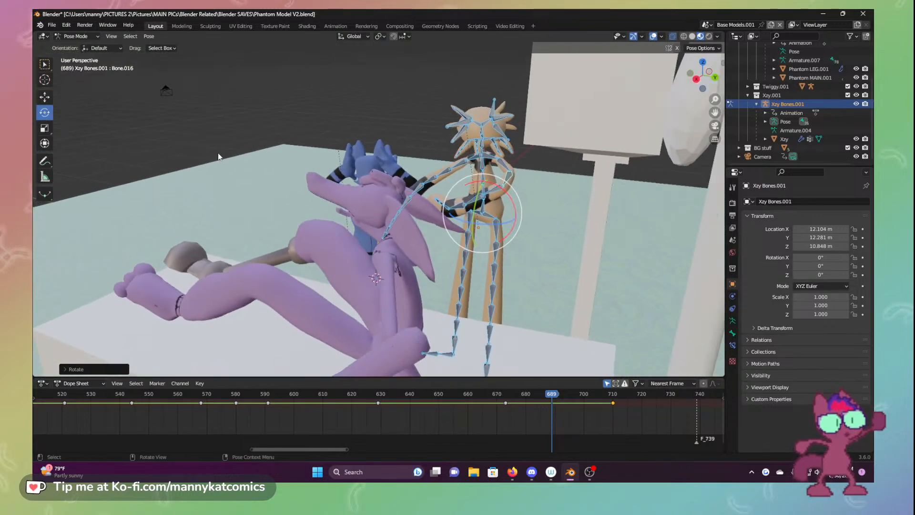
# Lower Xzy's bent arm at frame 689 by rotating the shoulder bone Bone.018 and the upper arm bone Bone.016
pyautogui.scroll(4, 465, 219)
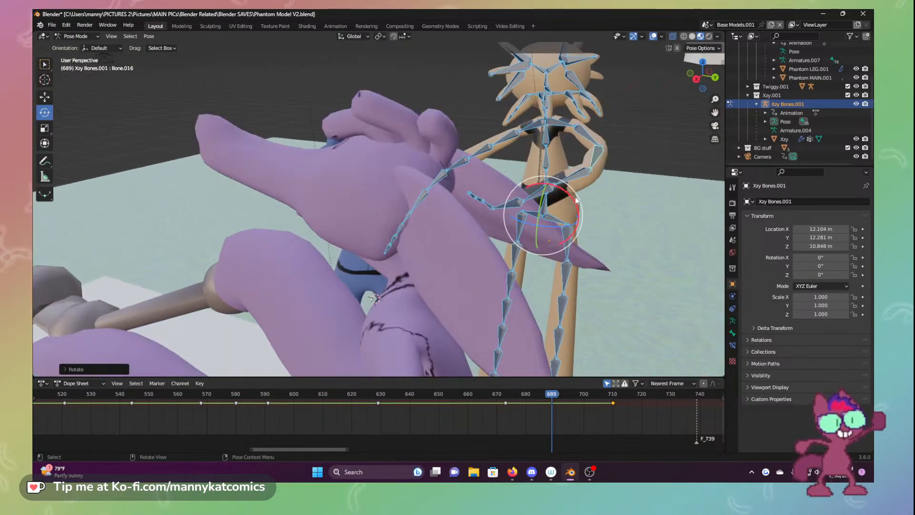
pyautogui.scroll(-5, 576, 196)
pyautogui.click(525, 160)
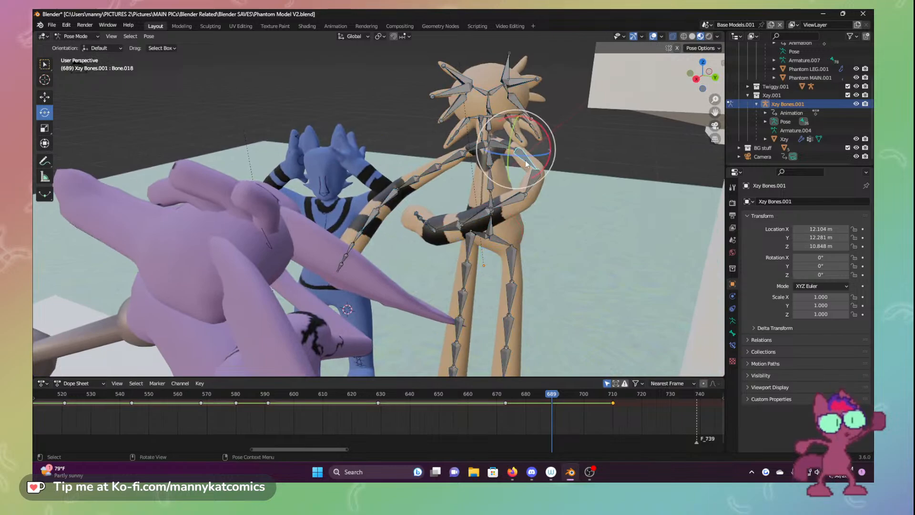
pyautogui.press('r')
pyautogui.moveTo(549, 150); pyautogui.dragTo(500, 165)
pyautogui.click(525, 185)
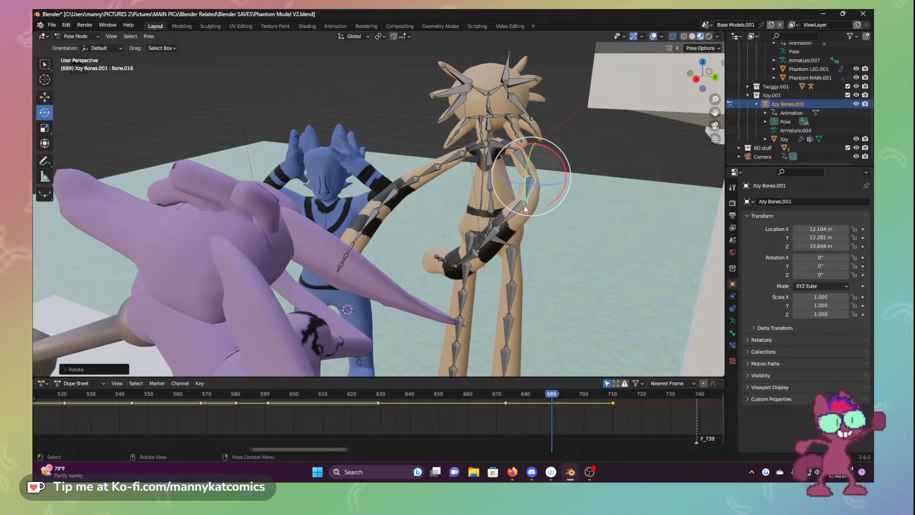
pyautogui.scroll(4, 568, 199)
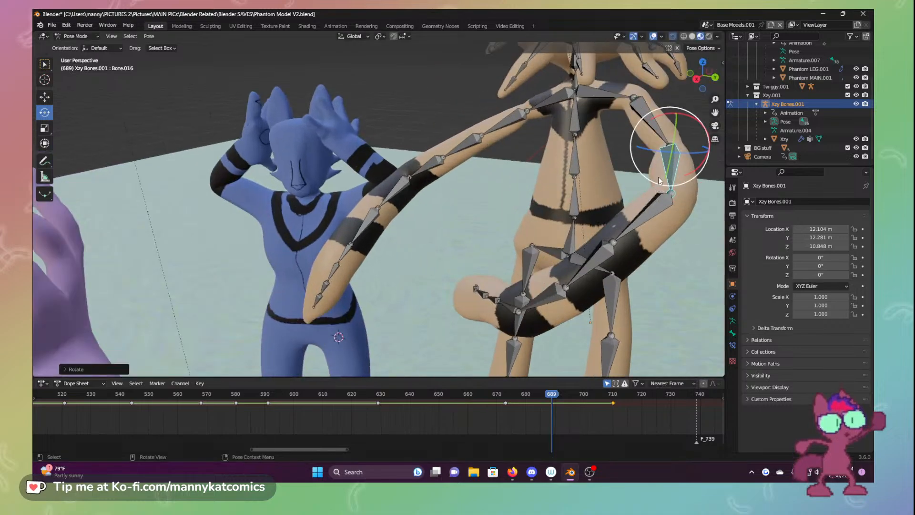
pyautogui.moveTo(667, 154)
pyautogui.mouseDown()
pyautogui.moveTo(685, 151)
pyautogui.moveTo(701, 123)
pyautogui.moveTo(704, 133)
pyautogui.moveTo(675, 143)
pyautogui.mouseUp()
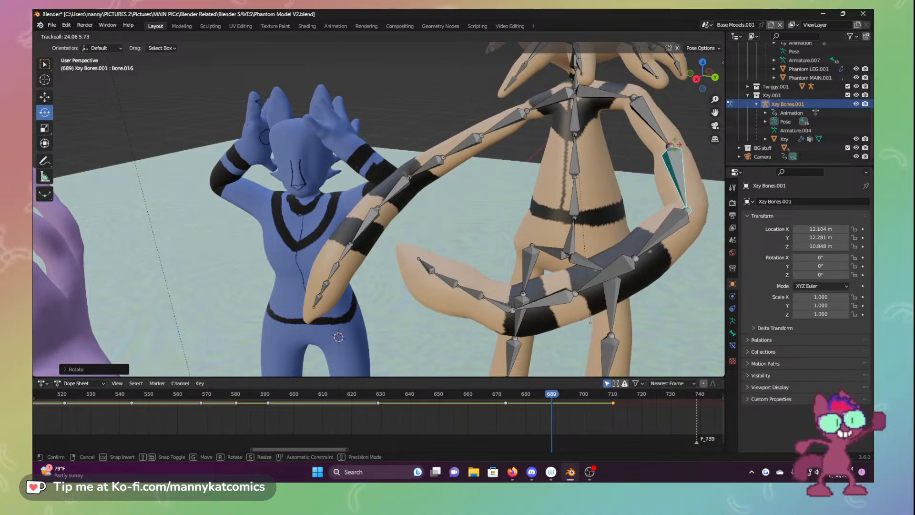
# Straighten the same arm's lower part and adjust its hand by rotating Bone.020, Bone.019 and Bone.067
pyautogui.click(673, 224)
pyautogui.moveTo(656, 188); pyautogui.dragTo(653, 230)
pyautogui.moveTo(657, 240); pyautogui.dragTo(668, 273, button='middle')
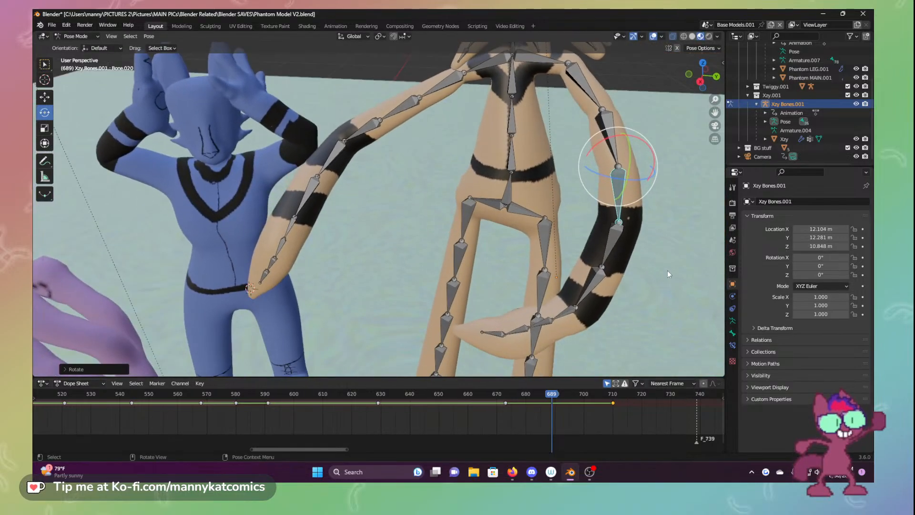
pyautogui.click(580, 308)
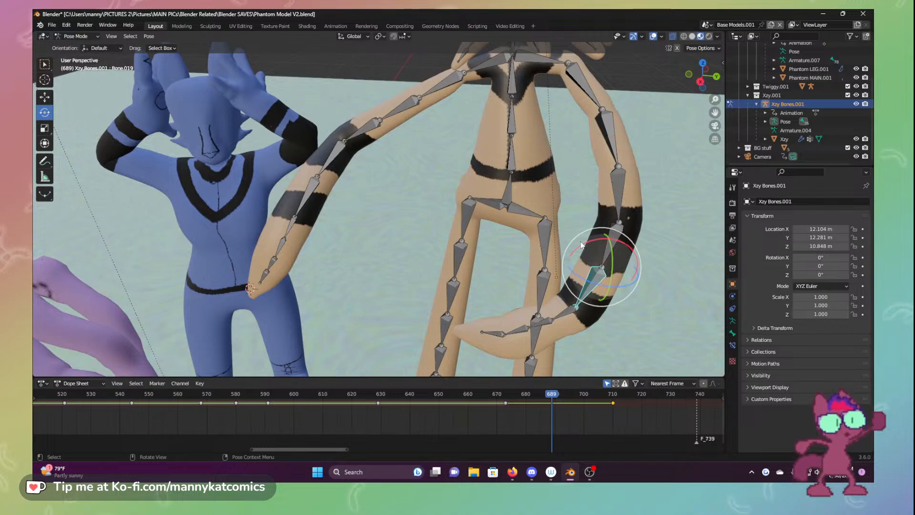
pyautogui.press('r')
pyautogui.press('r')
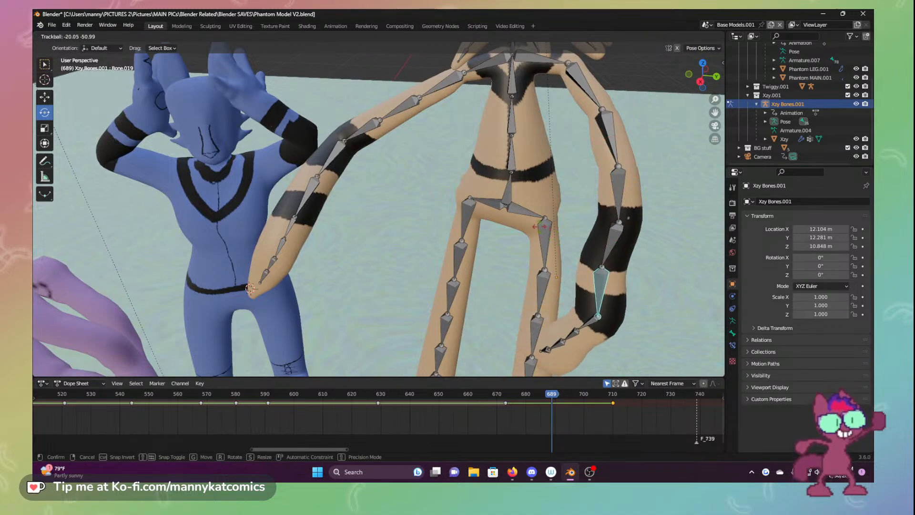
pyautogui.press('Return')
pyautogui.click(560, 328)
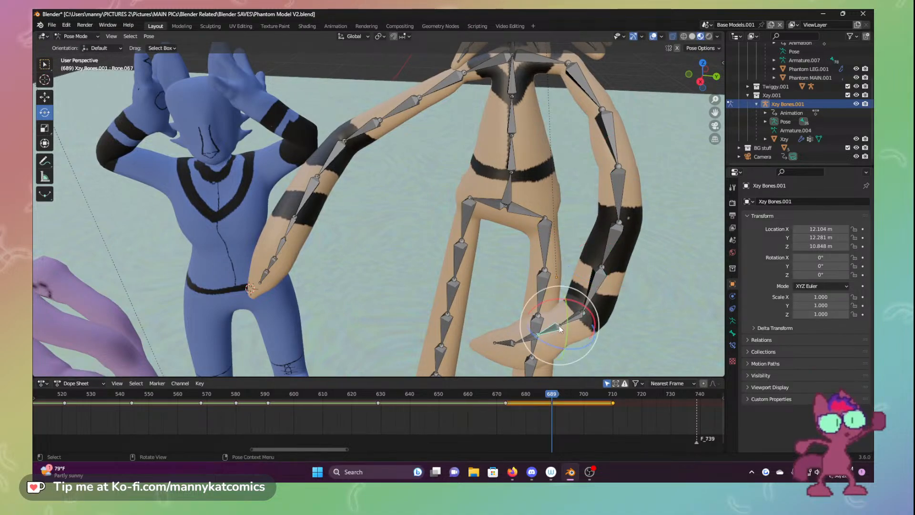
pyautogui.moveTo(540, 311); pyautogui.dragTo(534, 312)
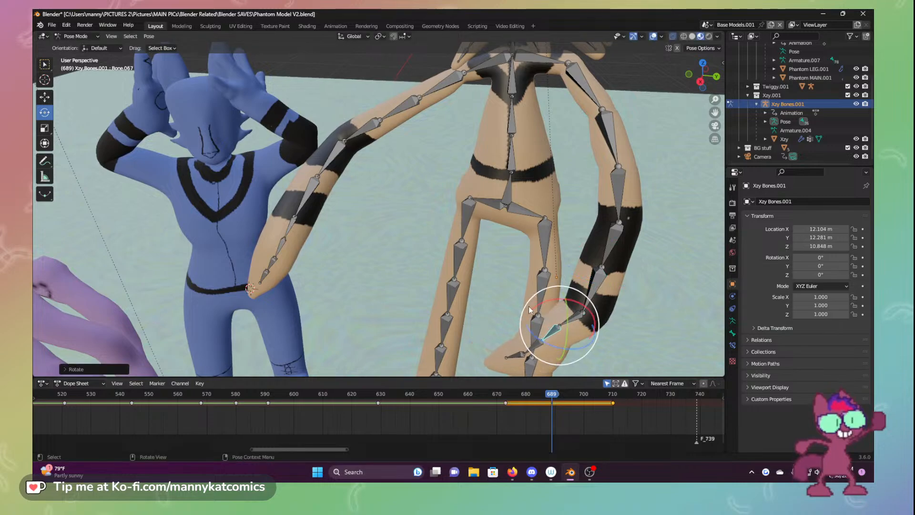
# Swing Xzy's other arm down beside the body and bend it at Bone.008
pyautogui.click(452, 76)
pyautogui.moveTo(428, 61); pyautogui.dragTo(423, 127)
pyautogui.click(403, 216)
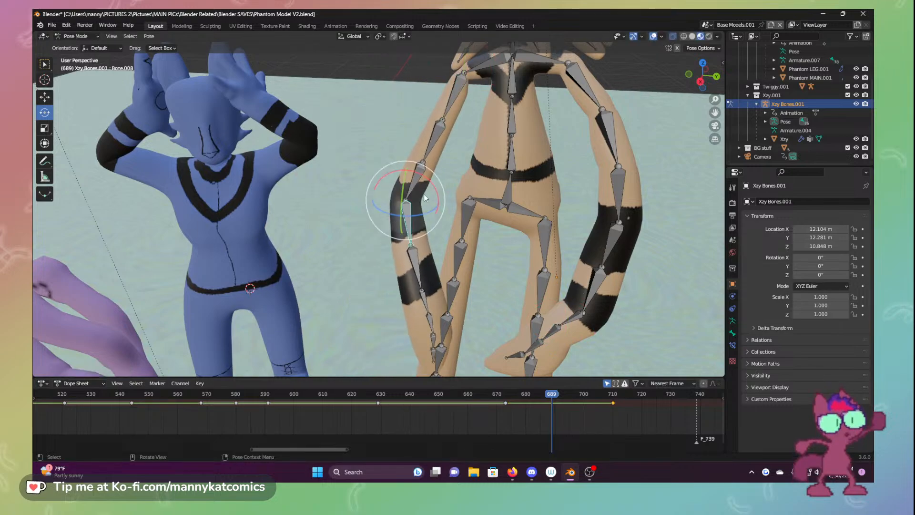
pyautogui.moveTo(430, 218); pyautogui.dragTo(435, 202)
# Tilt Xzy's head slightly by rotating the neck bone Bone.001
pyautogui.scroll(-3, 502, 204)
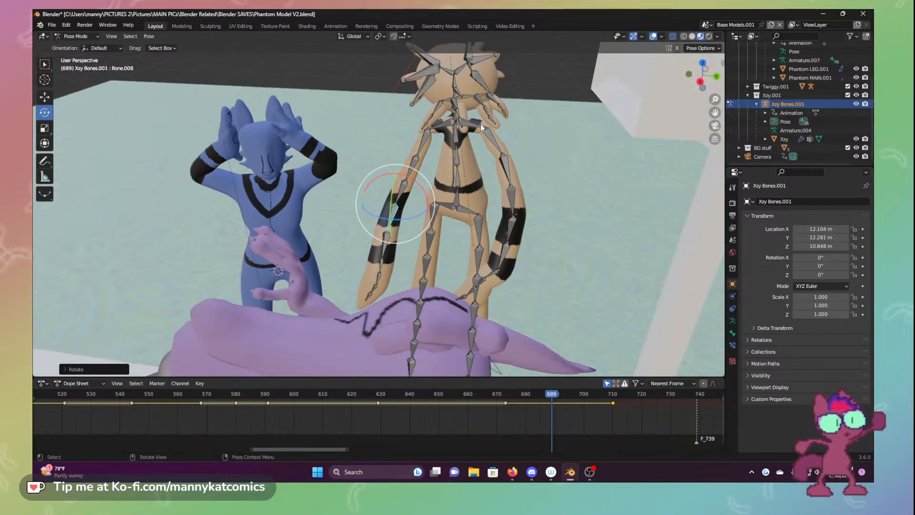
pyautogui.moveTo(469, 129); pyautogui.dragTo(498, 102, button='middle')
pyautogui.click(392, 156)
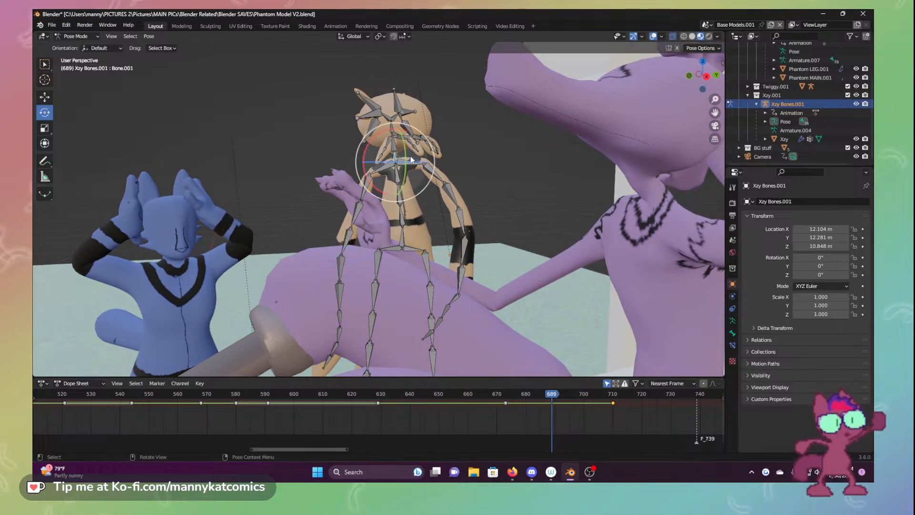
pyautogui.press('r')
pyautogui.click(399, 145)
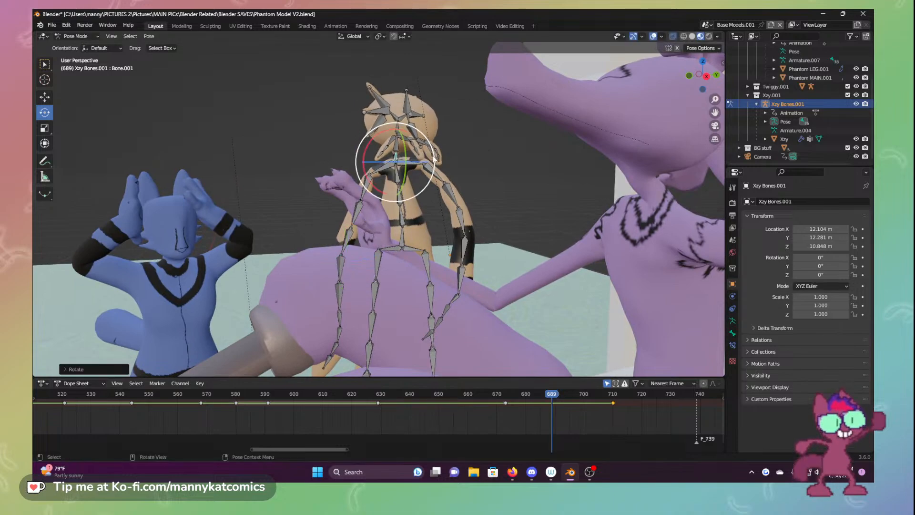
# Trackball-rotate the lower head-strand bones Bone.056, Bone.052 and Bone.053 to offset them from the tilted head
pyautogui.click(394, 136)
pyautogui.press('r')
pyautogui.press('r')
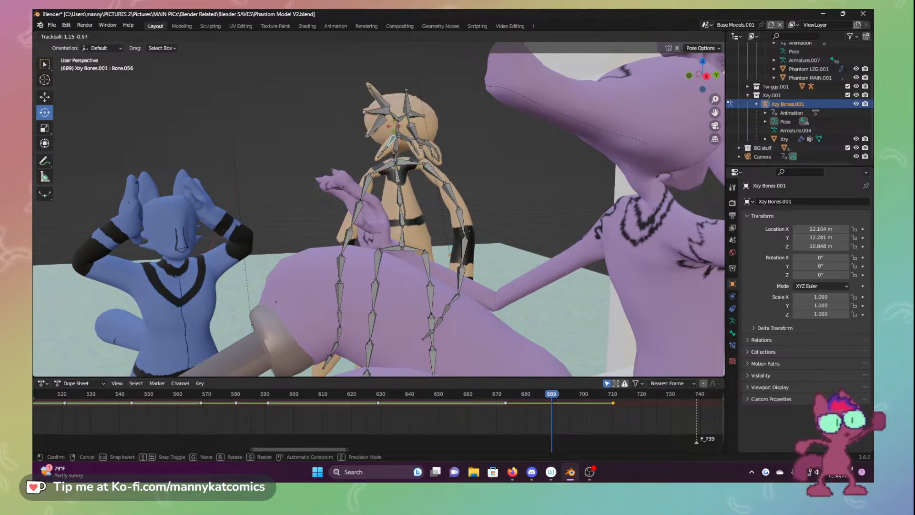
pyautogui.click(413, 149)
pyautogui.scroll(6, 414, 147)
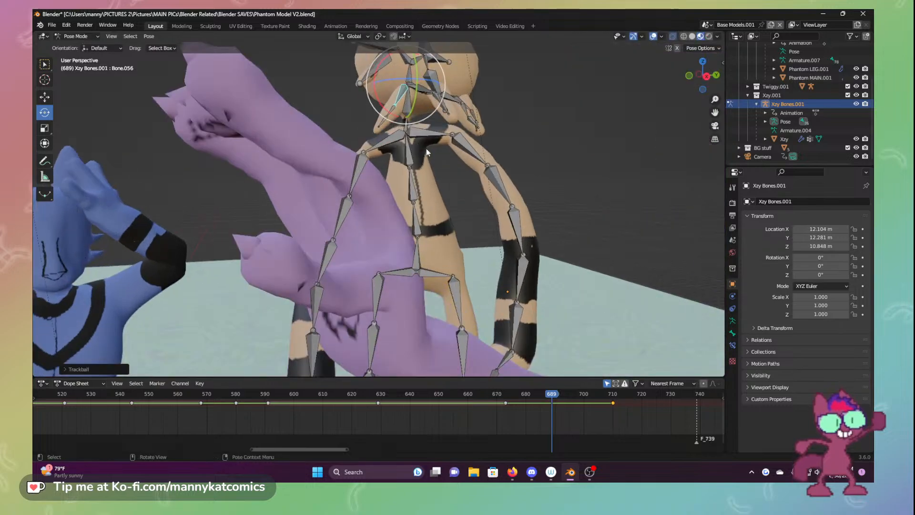
pyautogui.keyDown('shift'); pyautogui.moveTo(468, 117); pyautogui.dragTo(350, 87, button='middle'); pyautogui.keyUp('shift')
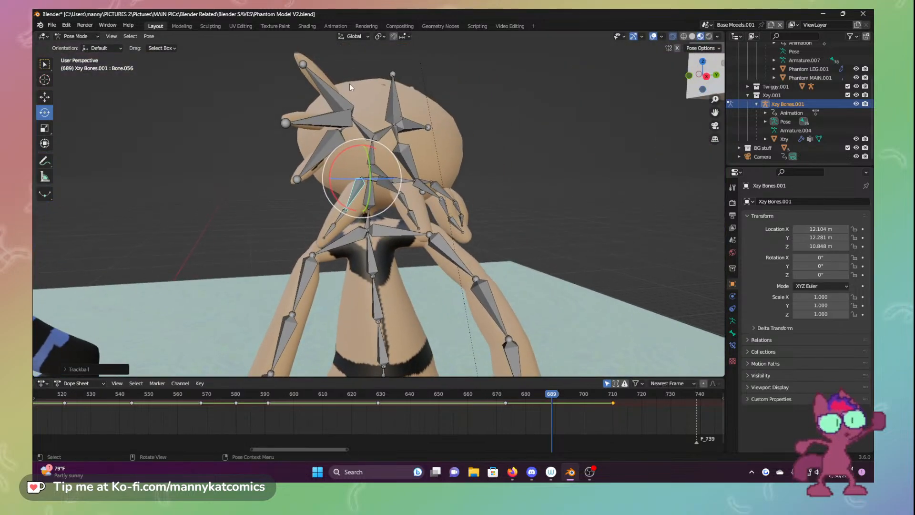
pyautogui.click(394, 193)
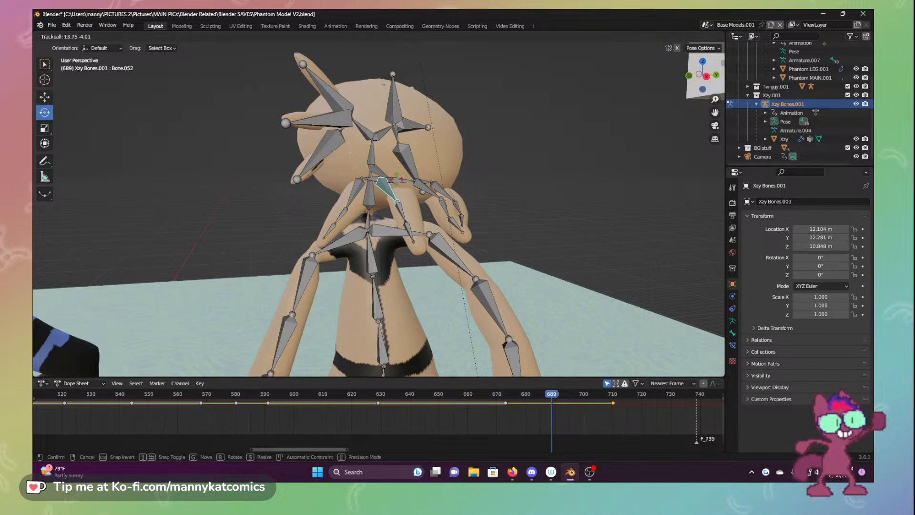
pyautogui.click(425, 188)
pyautogui.moveTo(436, 170); pyautogui.dragTo(418, 182)
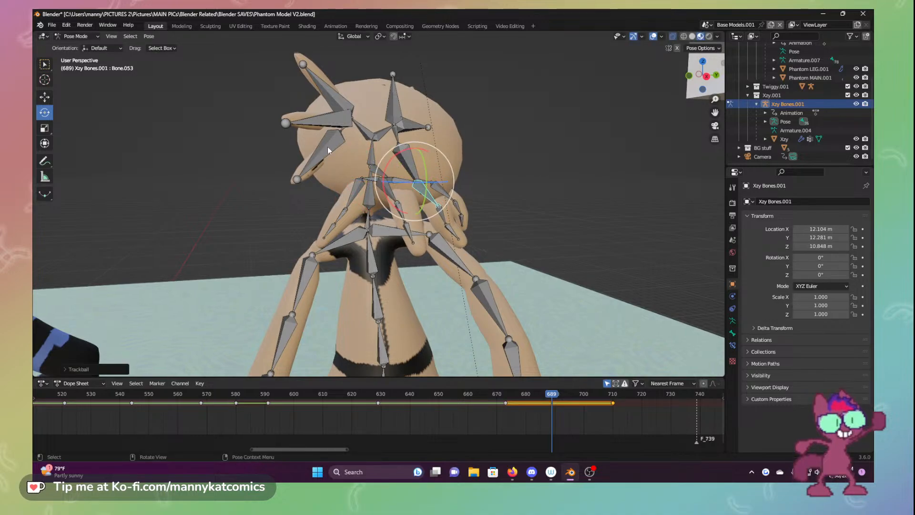
# Insert a Location & Rotation keyframe on all of Xzy's bones at frame 689
pyautogui.scroll(-6, 392, 234)
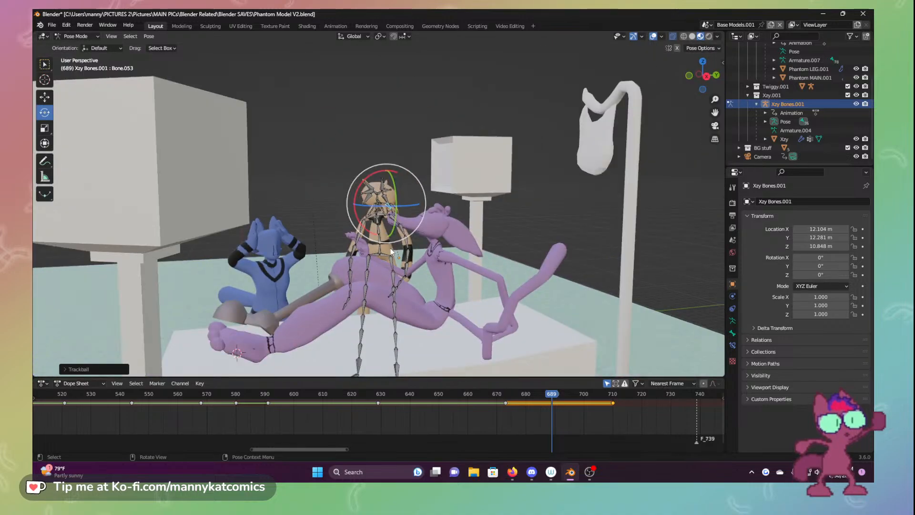
pyautogui.moveTo(342, 253); pyautogui.dragTo(372, 248, button='middle')
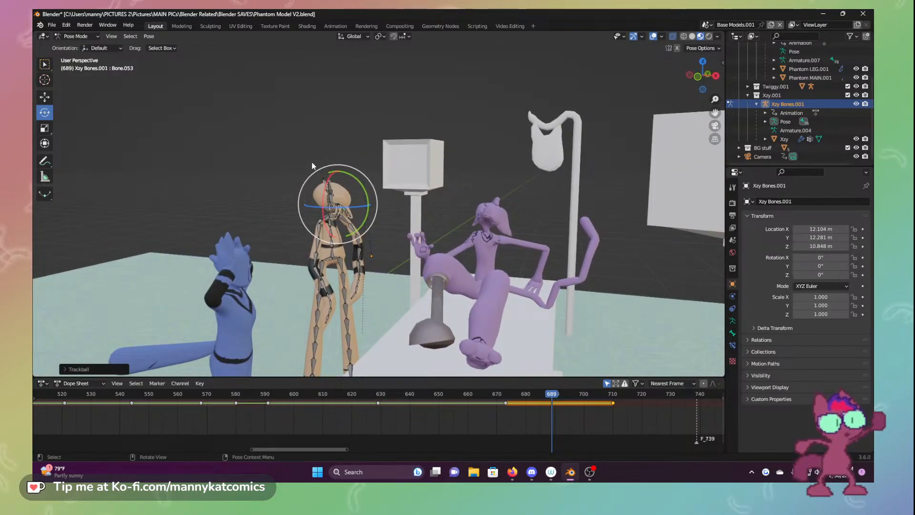
pyautogui.press('a')
pyautogui.press('i')
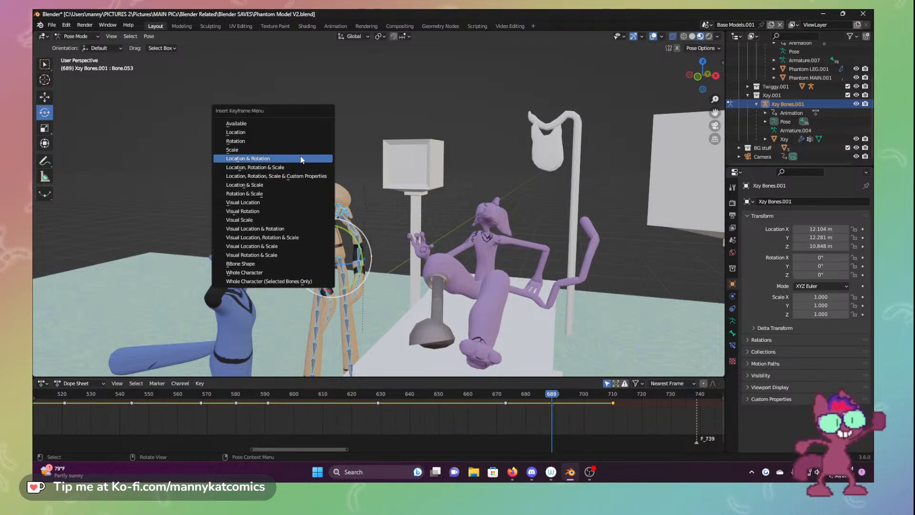
pyautogui.click(299, 157)
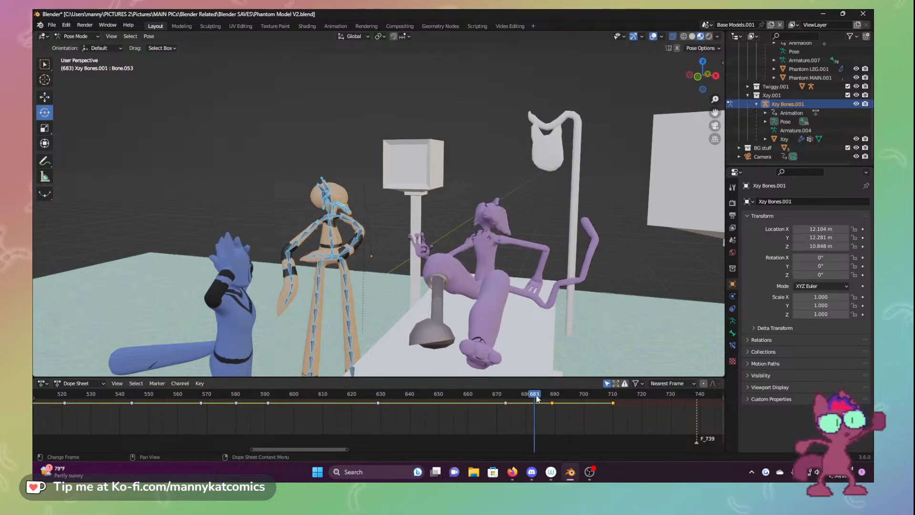
# Scrub the animation forward to frame 716 and save the scene file
pyautogui.moveTo(529, 394); pyautogui.dragTo(629, 398)
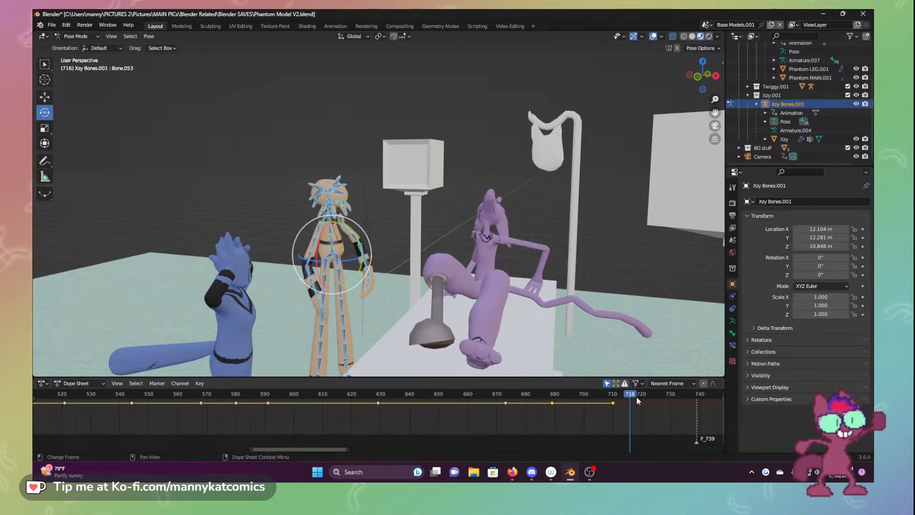
pyautogui.hotkey('ctrl', 's')
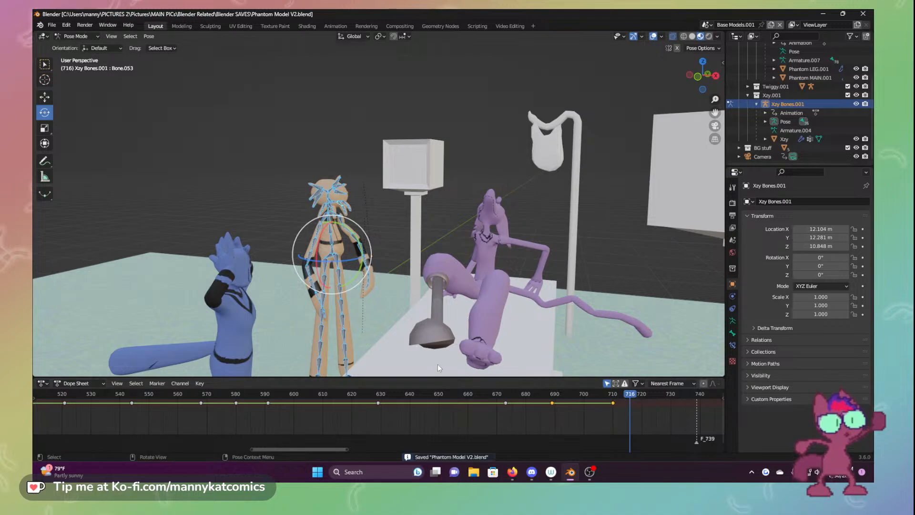
# Play the animation from about frame 600 through frame 720 to review Xzy's motion
pyautogui.click(290, 391)
pyautogui.press('space')
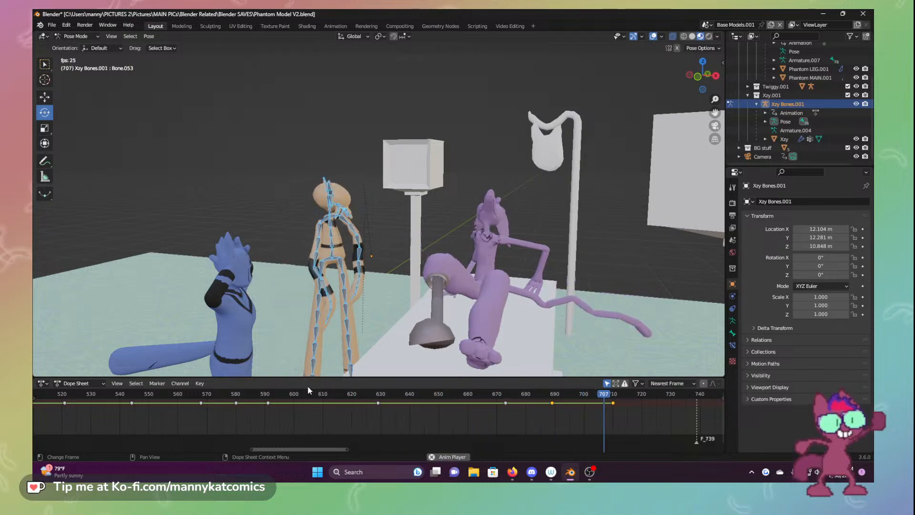
pyautogui.press('space')
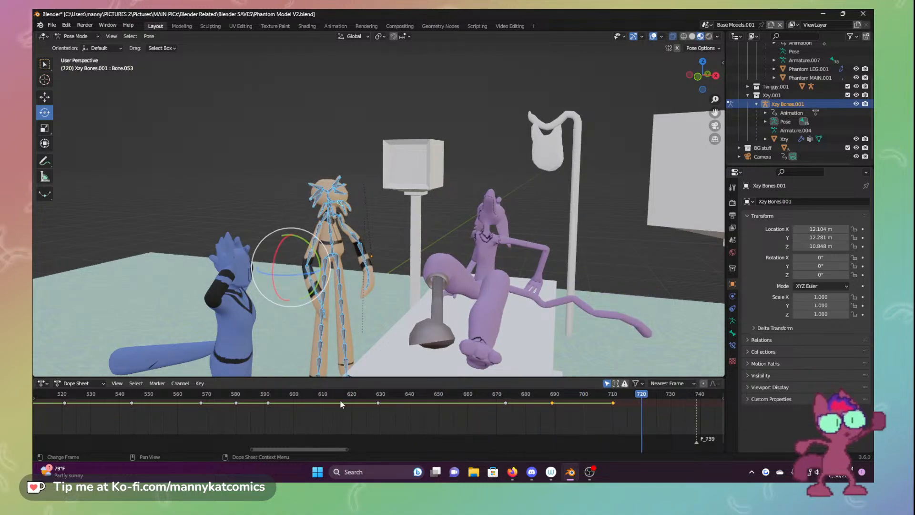
# Scrub through Xzy's recent poses and move the frame 689 keyframe to about frame 692
pyautogui.moveTo(402, 397); pyautogui.dragTo(574, 403)
pyautogui.moveTo(597, 401); pyautogui.dragTo(622, 401)
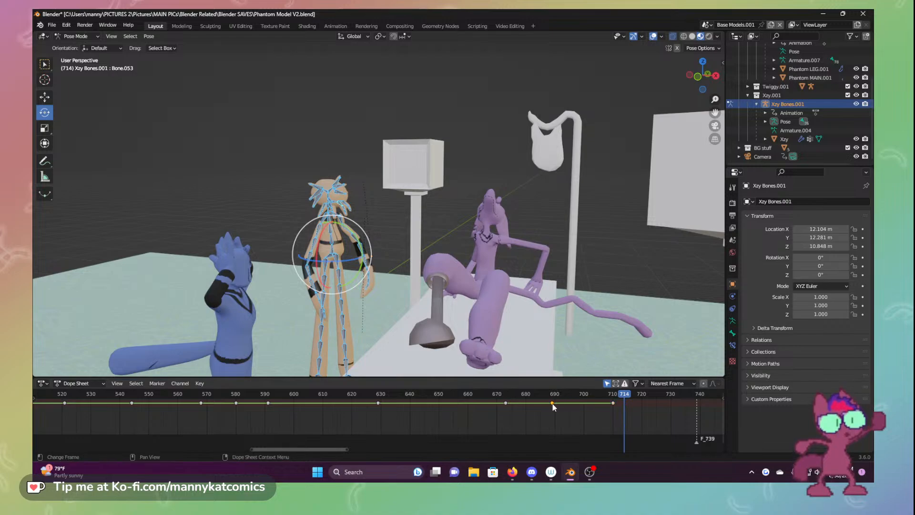
pyautogui.moveTo(554, 403); pyautogui.dragTo(563, 405)
# Advance to frame 727 and view the scene through the camera
pyautogui.moveTo(548, 395); pyautogui.dragTo(664, 396)
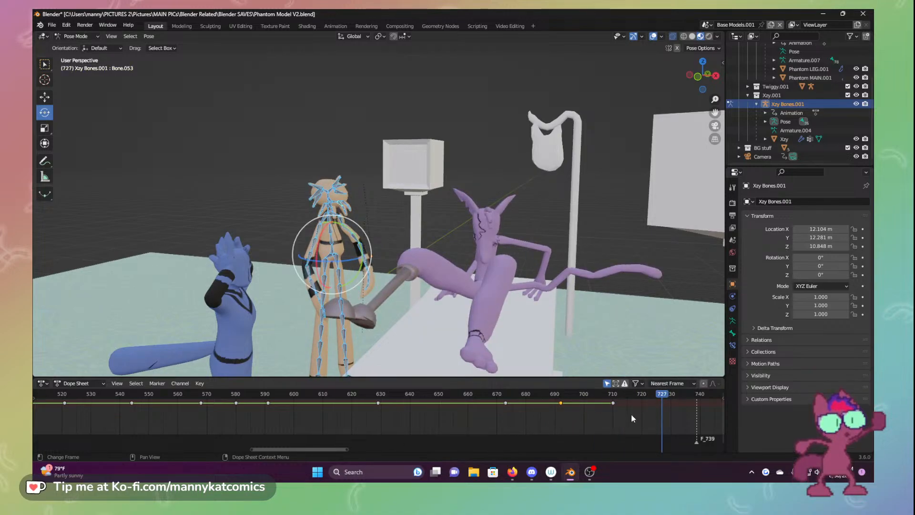
pyautogui.scroll(3, 608, 208)
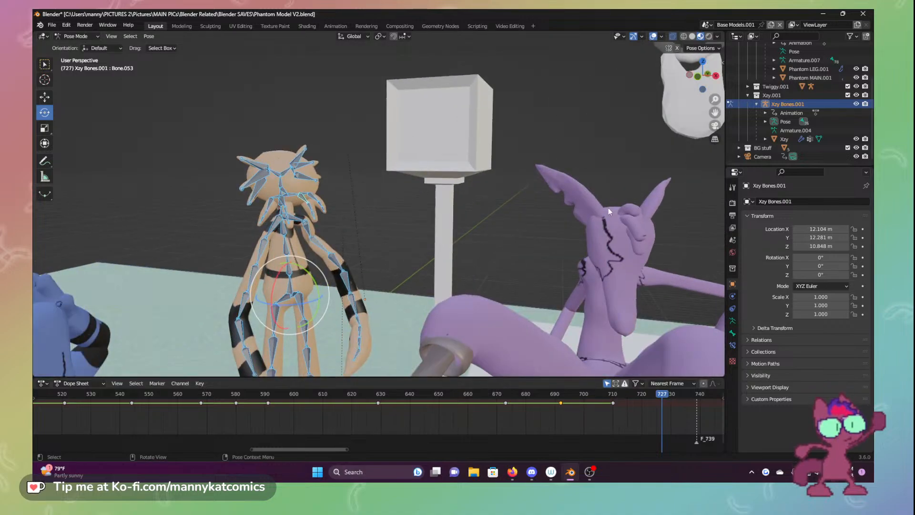
pyautogui.click(716, 125)
pyautogui.scroll(2, 337, 285)
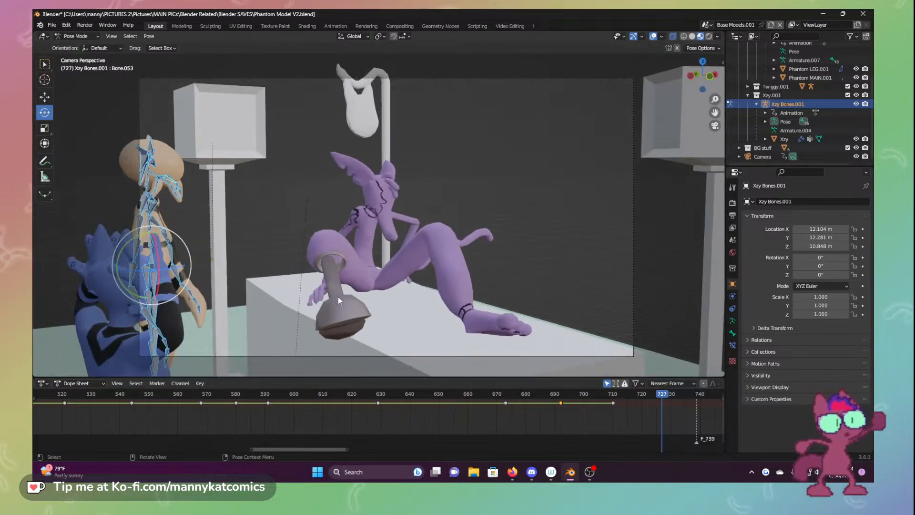
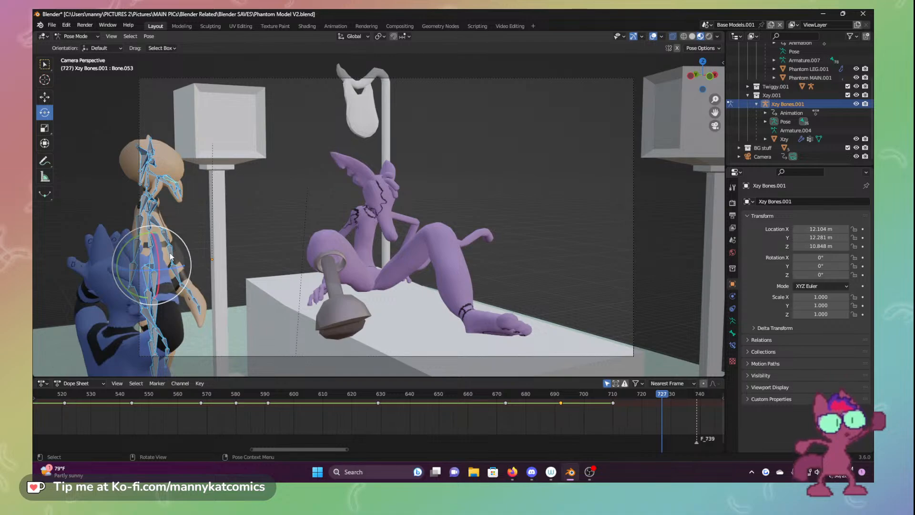
# Swing the forearm of Xzy's far arm, the one farther from the blue character, up and forward at frame 727
pyautogui.moveTo(167, 245); pyautogui.dragTo(102, 256, button='middle')
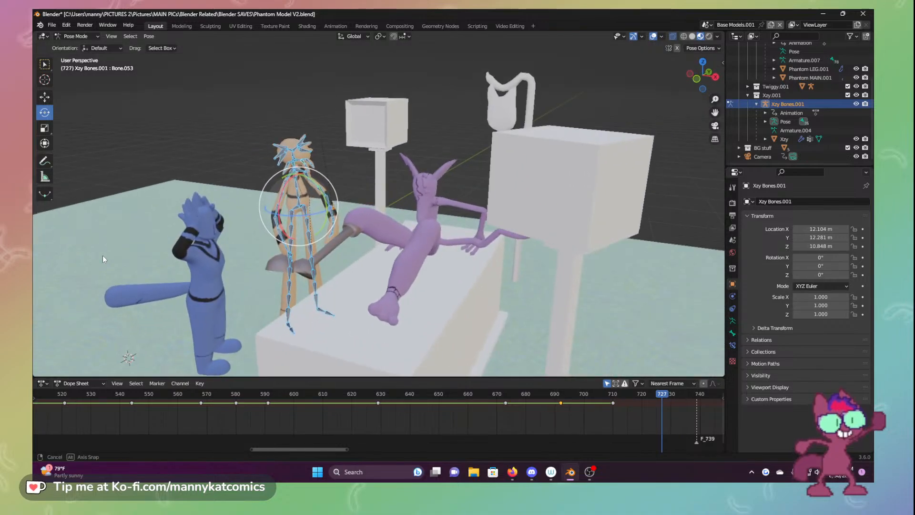
pyautogui.scroll(6, 102, 256)
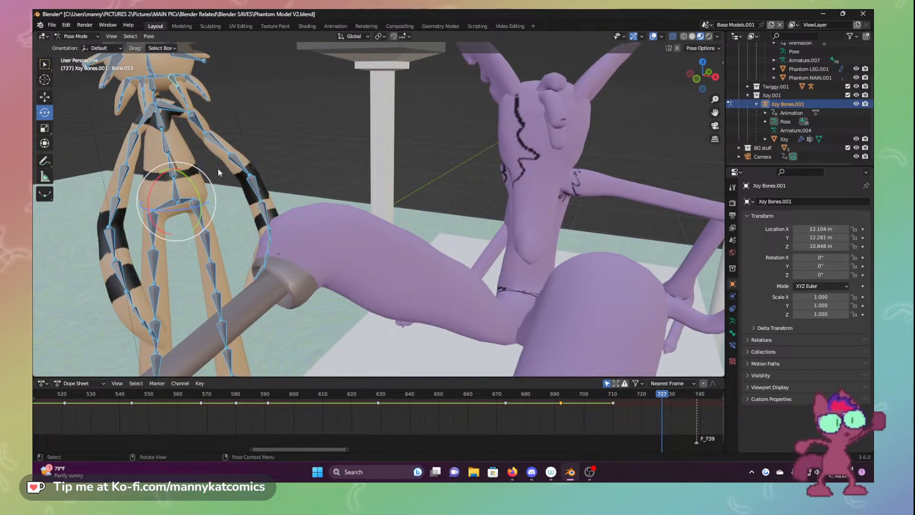
pyautogui.click(224, 149)
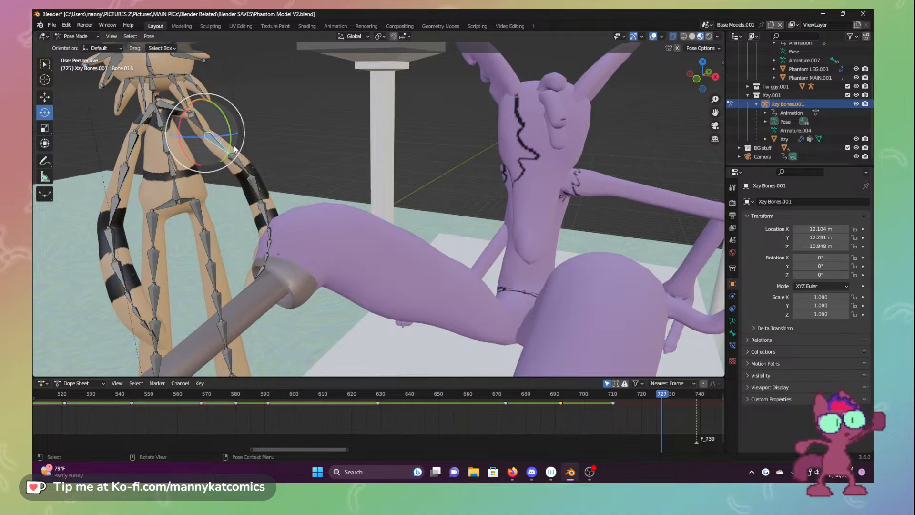
pyautogui.click(236, 159)
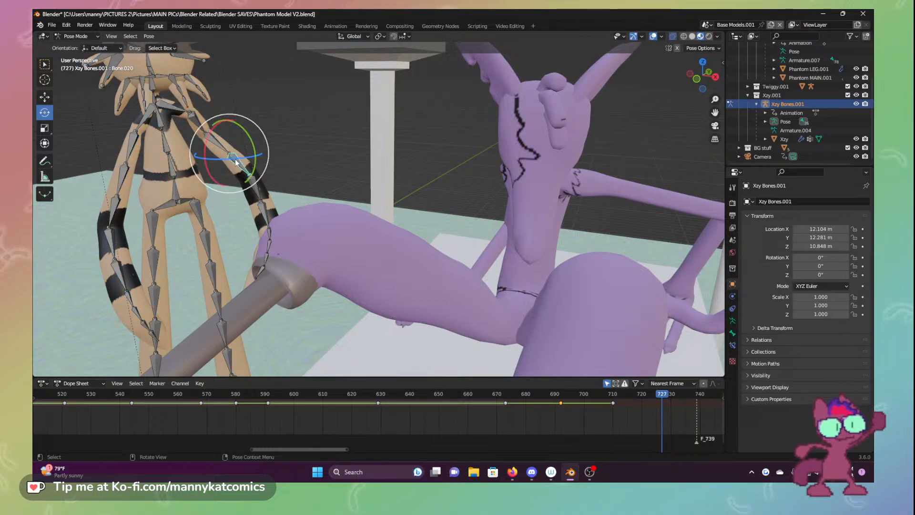
pyautogui.moveTo(251, 175); pyautogui.dragTo(295, 154)
pyautogui.click(260, 169)
pyautogui.hotkey('ctrl', 'z')
# Rotate Xzy's near upper arm about the global Y axis and bend its elbow forward
pyautogui.click(129, 177)
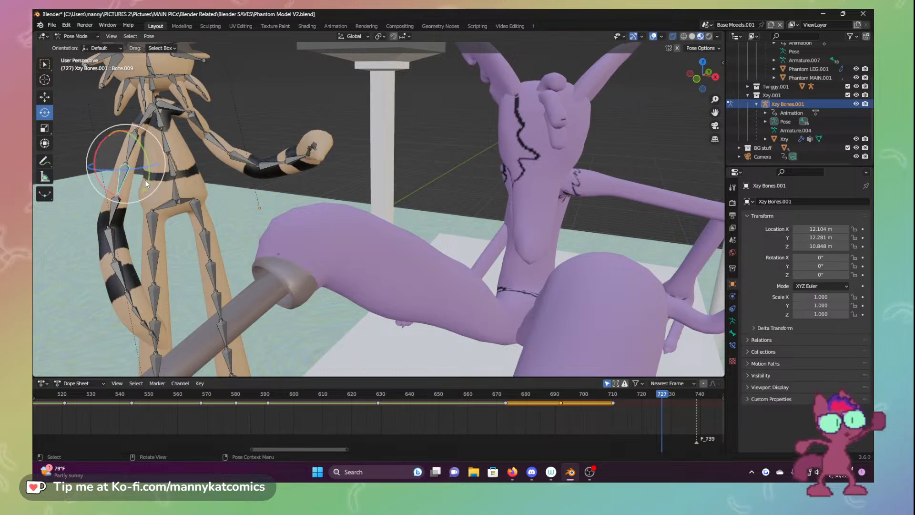
pyautogui.press('r')
pyautogui.press('y')
pyautogui.click(154, 154)
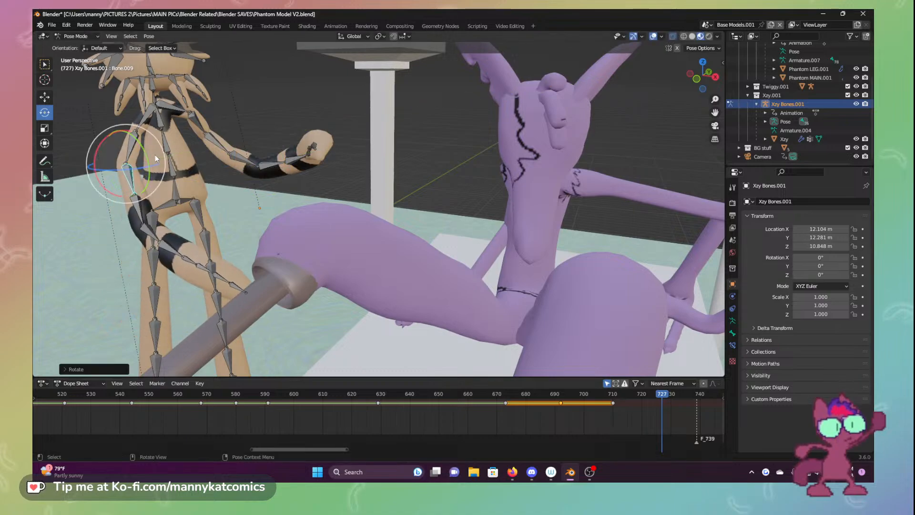
pyautogui.click(142, 213)
pyautogui.moveTo(149, 211); pyautogui.dragTo(165, 232)
# Trackball-rotate the lower forearm bone of Xzy's near arm to point forward and fine-tune its upward tilt
pyautogui.click(169, 236)
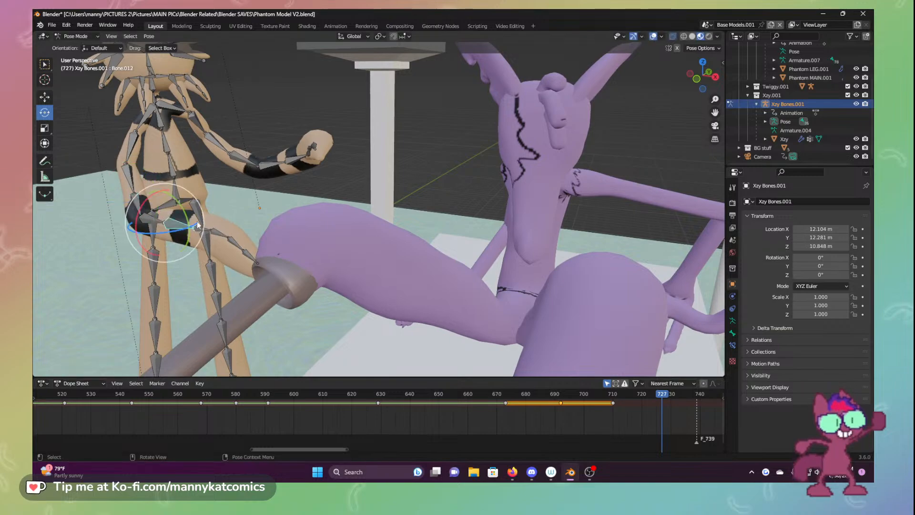
pyautogui.press('r')
pyautogui.press('r')
pyautogui.moveTo(182, 171); pyautogui.dragTo(164, 207)
pyautogui.moveTo(164, 207); pyautogui.dragTo(208, 203, button='middle')
pyautogui.keyDown('shift'); pyautogui.moveTo(145, 236); pyautogui.dragTo(540, 247, button='middle'); pyautogui.keyUp('shift')
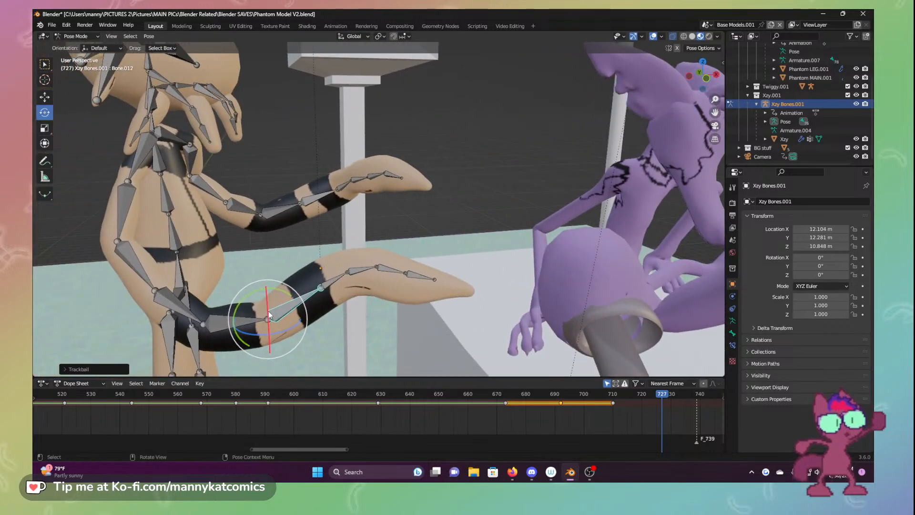
pyautogui.moveTo(268, 312); pyautogui.dragTo(276, 312)
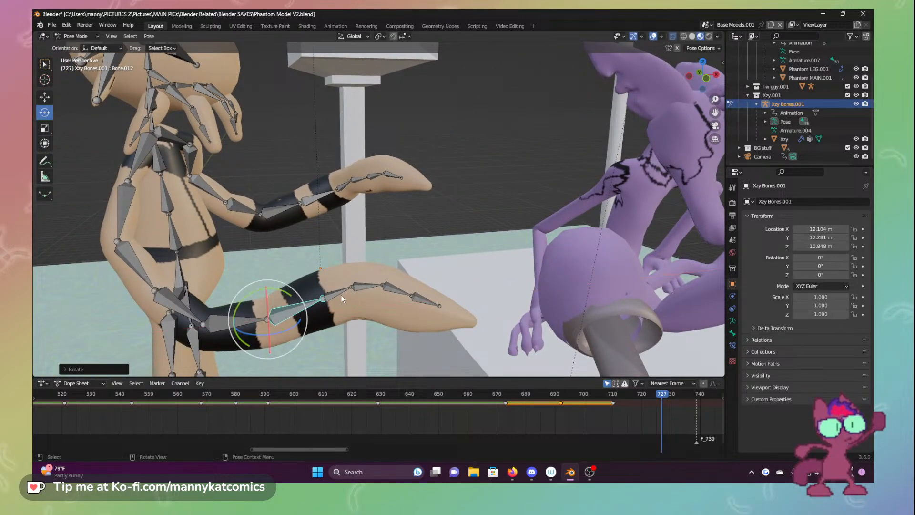
# Rotate the hand bones of Xzy's near arm so the hand curls upward
pyautogui.click(365, 278)
pyautogui.press('r')
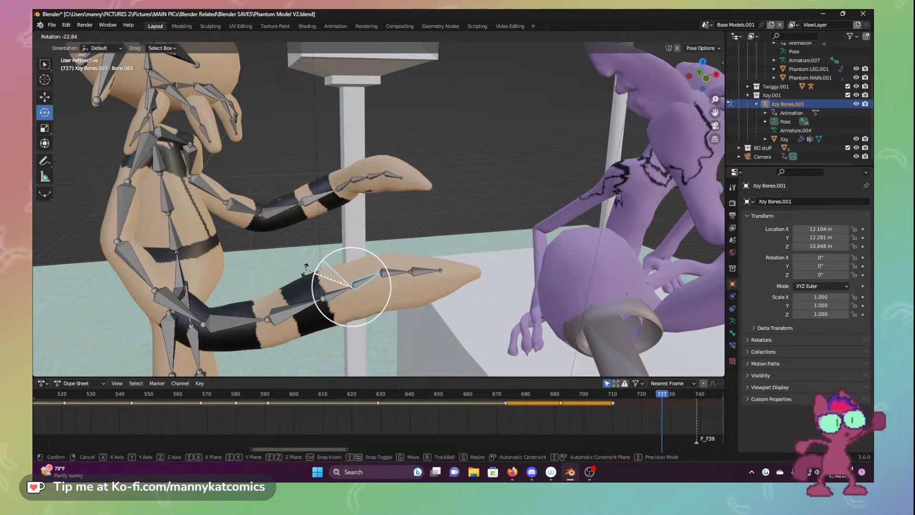
pyautogui.click(366, 259)
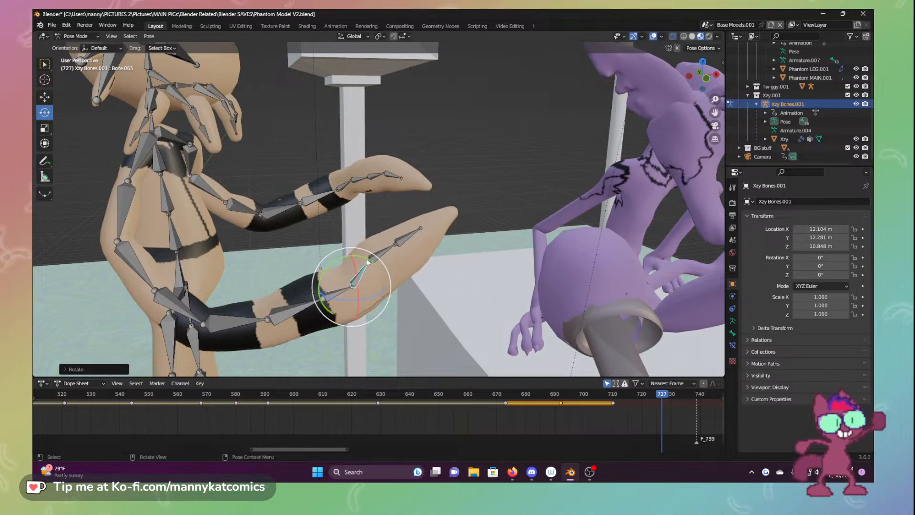
pyautogui.click(374, 256)
pyautogui.moveTo(348, 247); pyautogui.dragTo(329, 251)
pyautogui.hotkey('ctrl', 'z')
# Tilt the hand bones of Xzy's far arm upward to match the near hand
pyautogui.click(355, 173)
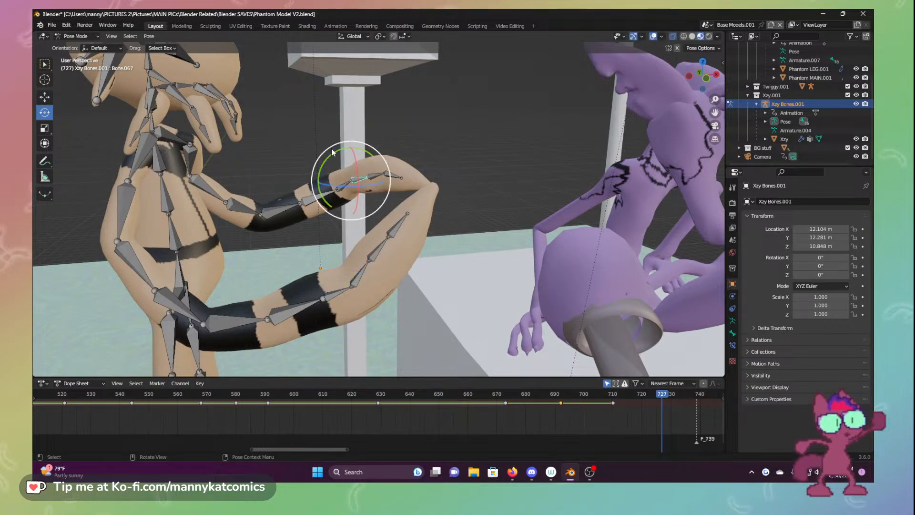
pyautogui.moveTo(331, 147); pyautogui.dragTo(311, 171)
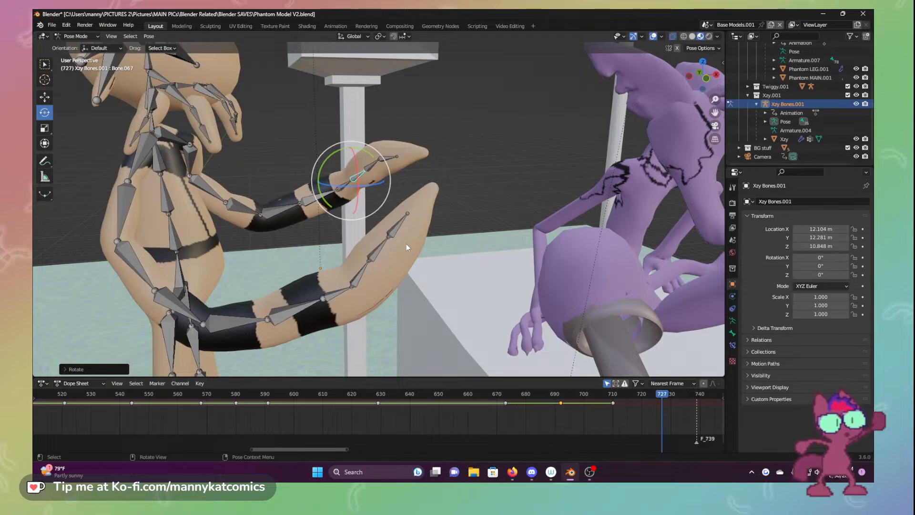
pyautogui.moveTo(384, 221); pyautogui.dragTo(382, 176, button='middle')
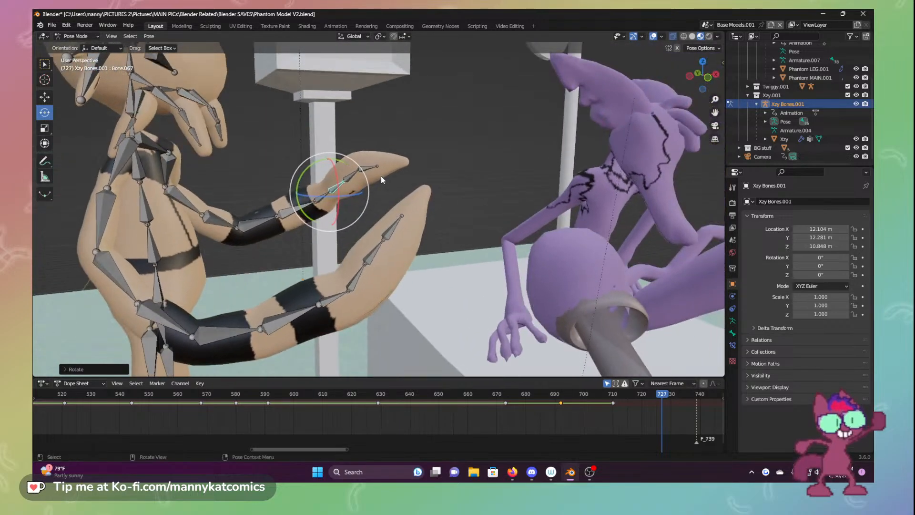
pyautogui.click(375, 174)
pyautogui.moveTo(398, 171); pyautogui.dragTo(393, 150)
# Twist Xzy's far wrist bone about the global X axis and refine its angle with a trackball rotation
pyautogui.moveTo(416, 190); pyautogui.dragTo(354, 193, button='middle')
pyautogui.click(576, 204)
pyautogui.moveTo(579, 215); pyautogui.dragTo(586, 207)
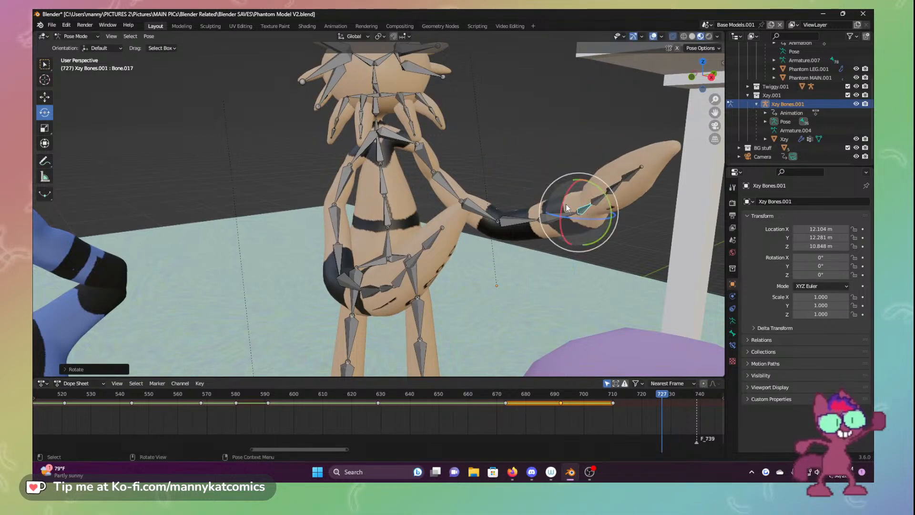
pyautogui.press('r')
pyautogui.press('x')
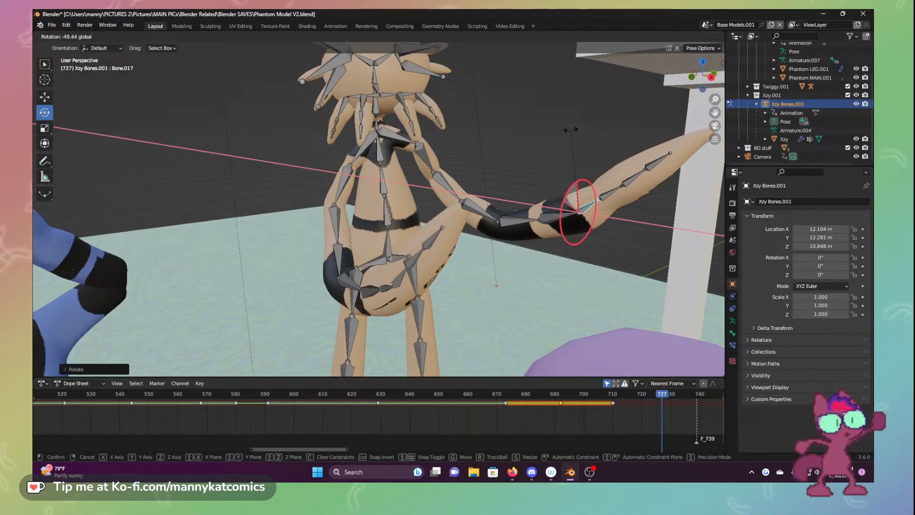
pyautogui.click(607, 208)
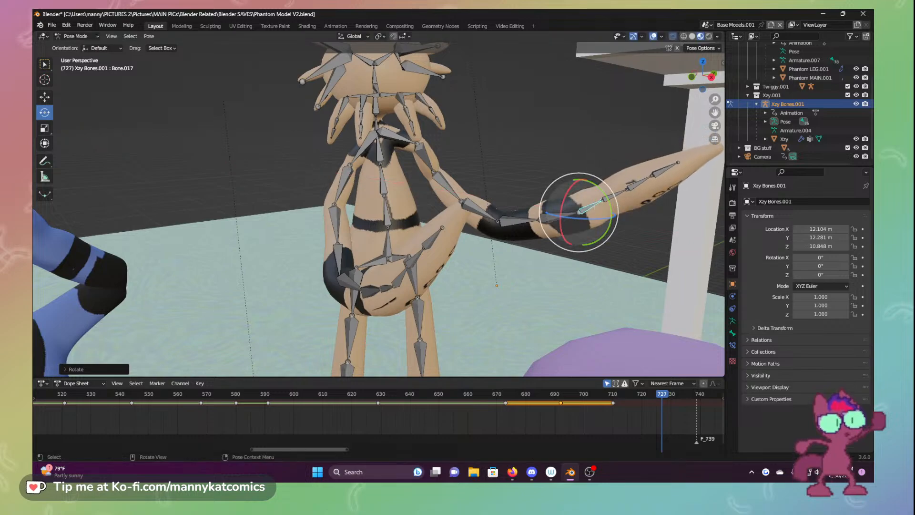
pyautogui.moveTo(591, 206); pyautogui.dragTo(584, 208)
pyautogui.moveTo(583, 208); pyautogui.dragTo(605, 235, button='middle')
pyautogui.moveTo(510, 264); pyautogui.dragTo(483, 271, button='middle')
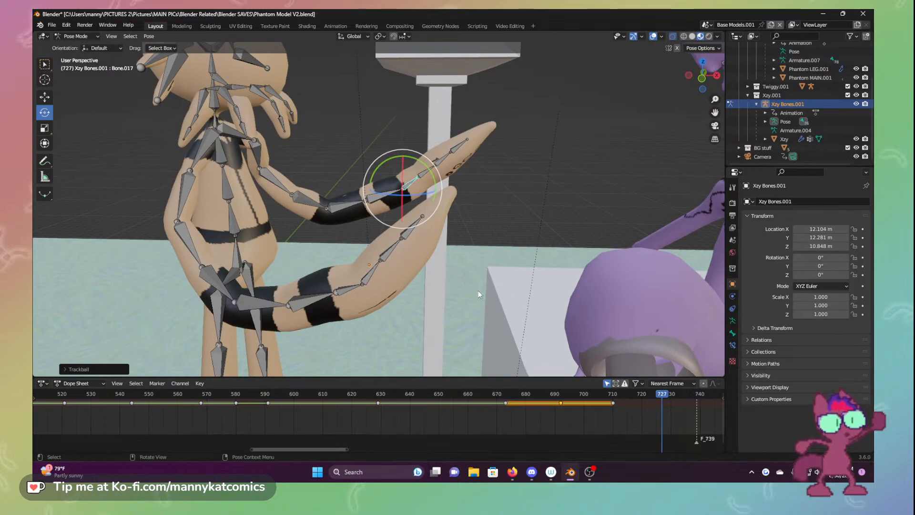
# Select all of Xzy's bones and insert a Location & Rotation keyframe at frame 727
pyautogui.press('a')
pyautogui.press('i')
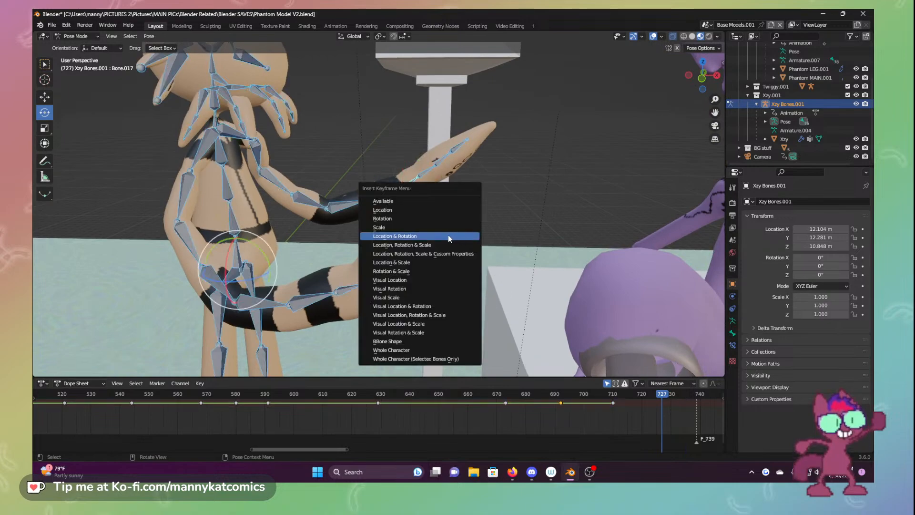
pyautogui.click(448, 236)
pyautogui.moveTo(650, 393)
pyautogui.mouseDown()
pyautogui.moveTo(635, 393)
pyautogui.moveTo(663, 393)
pyautogui.mouseUp()
# Move Xzy's whole armature along the X axis toward the purple character and save the scene file
pyautogui.scroll(-1, 416, 257)
pyautogui.scroll(-1, 416, 256)
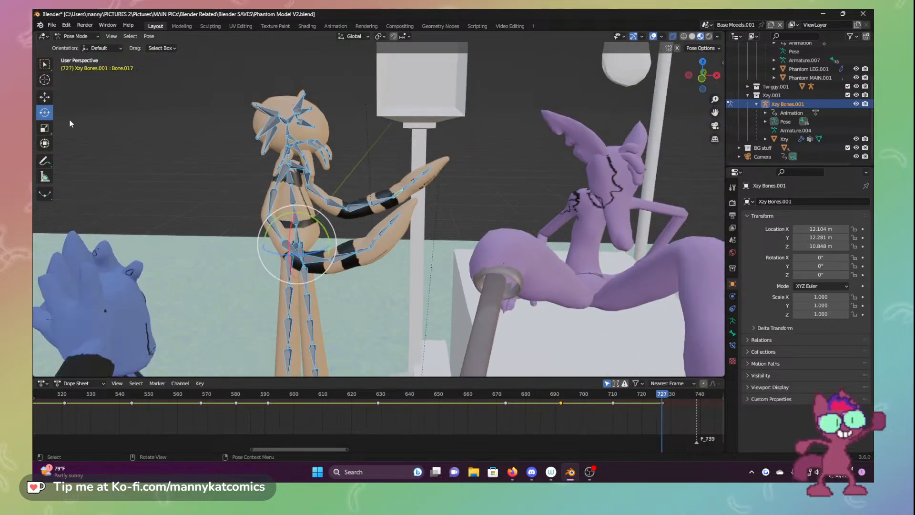
pyautogui.click(44, 97)
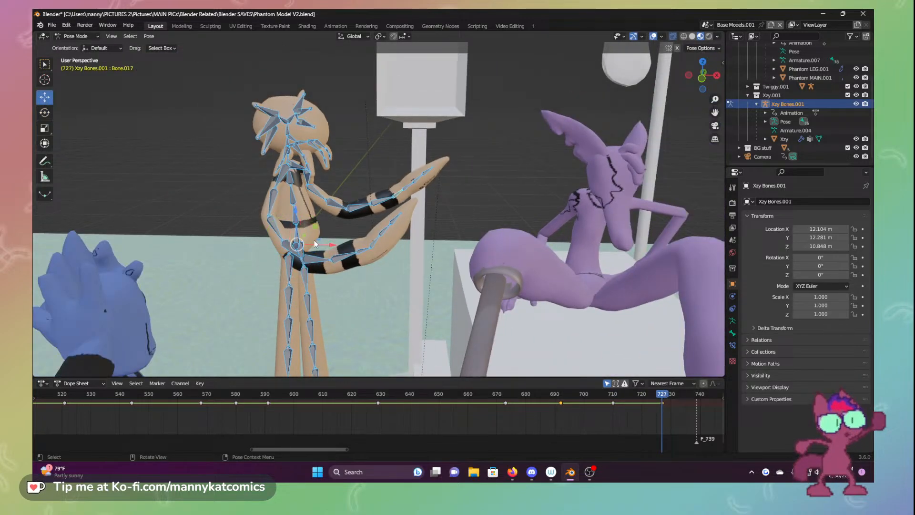
pyautogui.moveTo(330, 245); pyautogui.dragTo(366, 244)
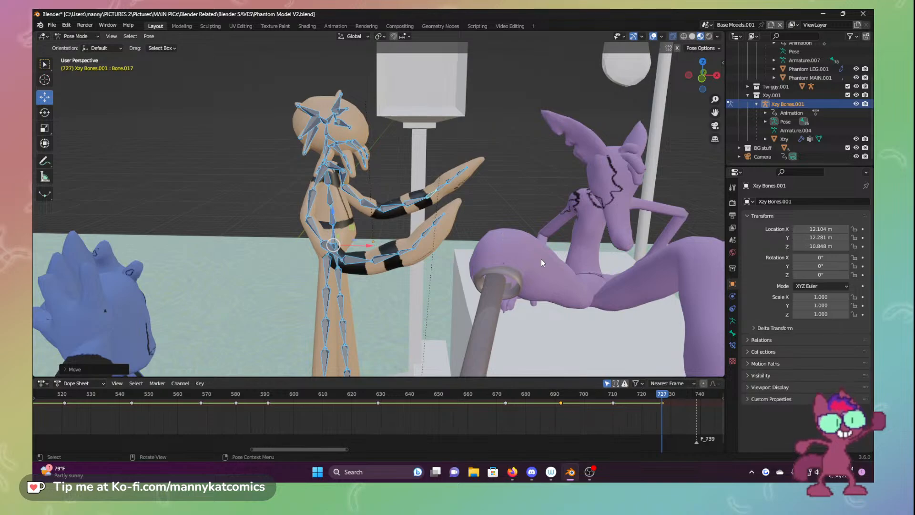
pyautogui.moveTo(540, 259); pyautogui.dragTo(479, 272, button='middle')
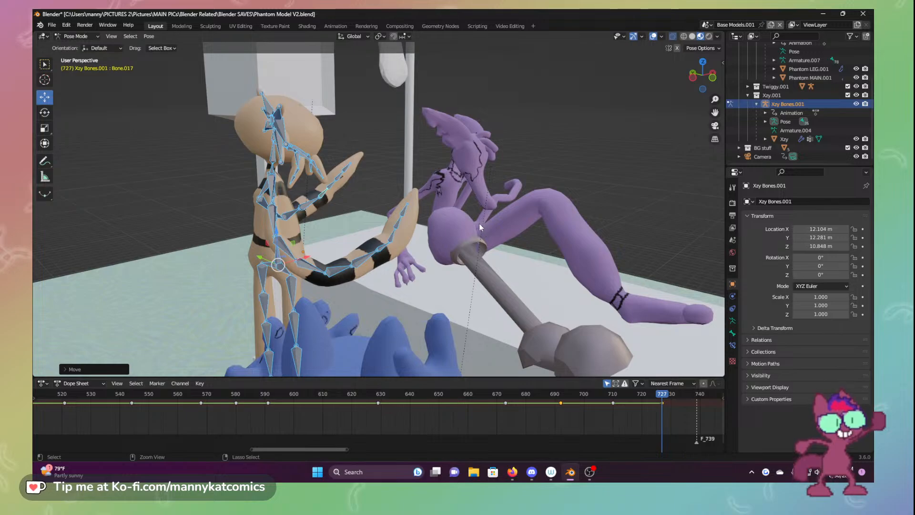
pyautogui.hotkey('ctrl', 's')
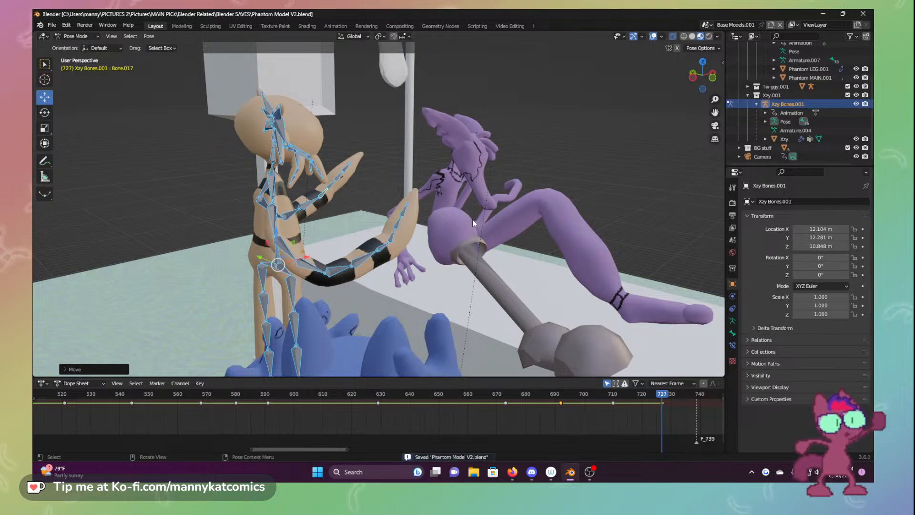
# Check the pose through the camera and insert a keyframe for Xzy's moved bones at frame 727
pyautogui.moveTo(473, 219); pyautogui.dragTo(376, 243, button='middle')
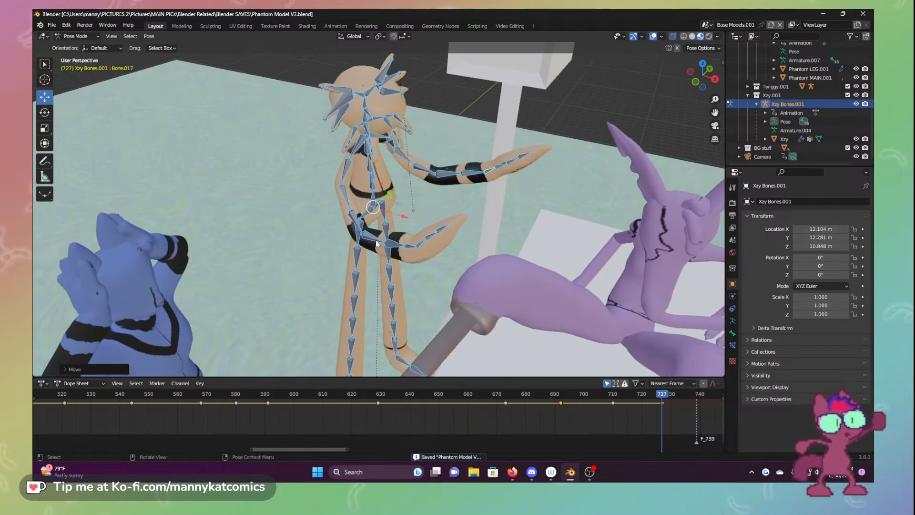
pyautogui.moveTo(383, 244); pyautogui.dragTo(472, 233, button='middle')
pyautogui.click(715, 126)
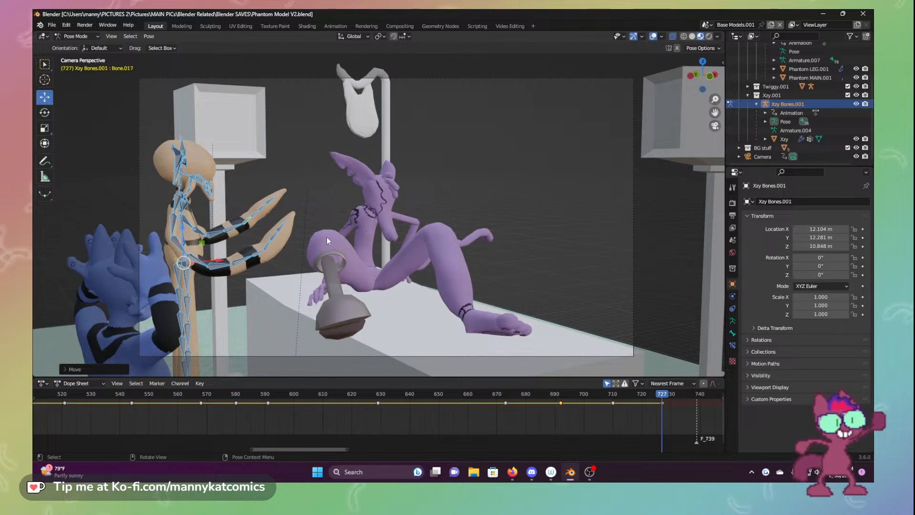
pyautogui.press('i')
pyautogui.click(348, 204)
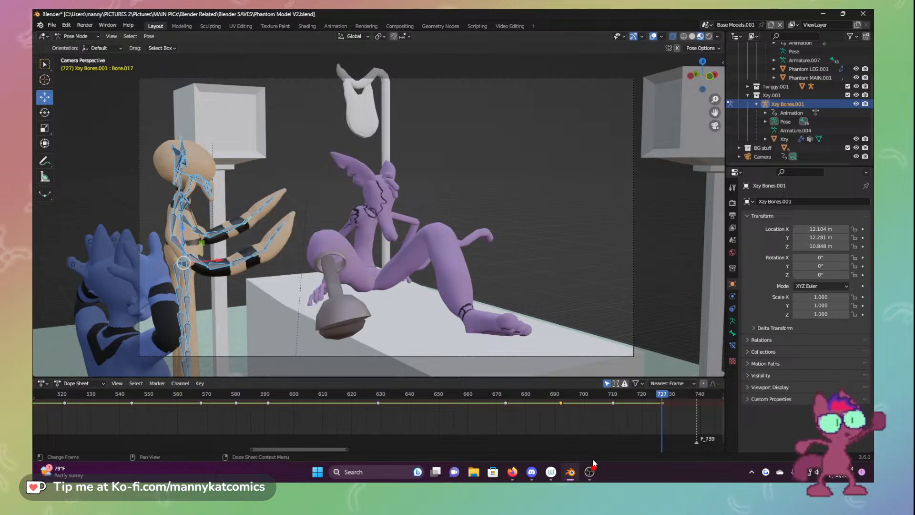
# Scrub the animation forward from frame 727 to frame 751, shifting the timeline to show later frames
pyautogui.moveTo(663, 394); pyautogui.dragTo(695, 394)
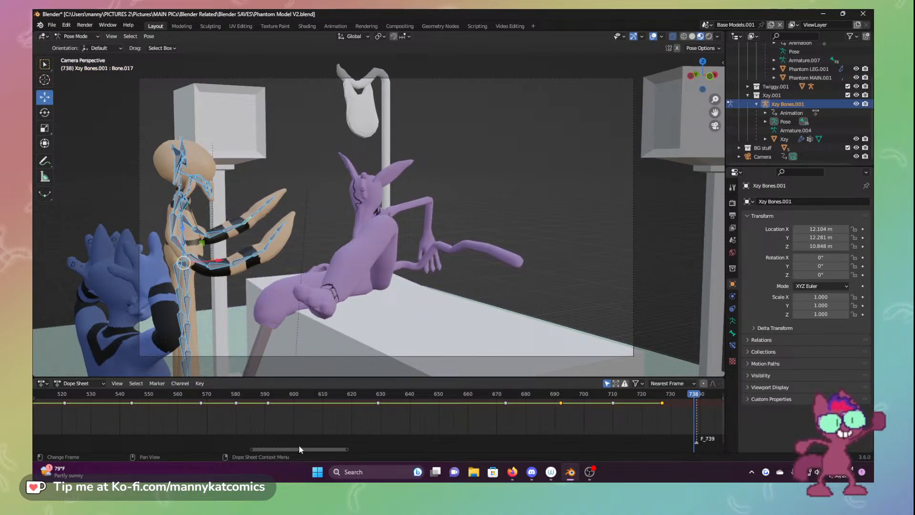
pyautogui.moveTo(300, 446); pyautogui.dragTo(345, 449)
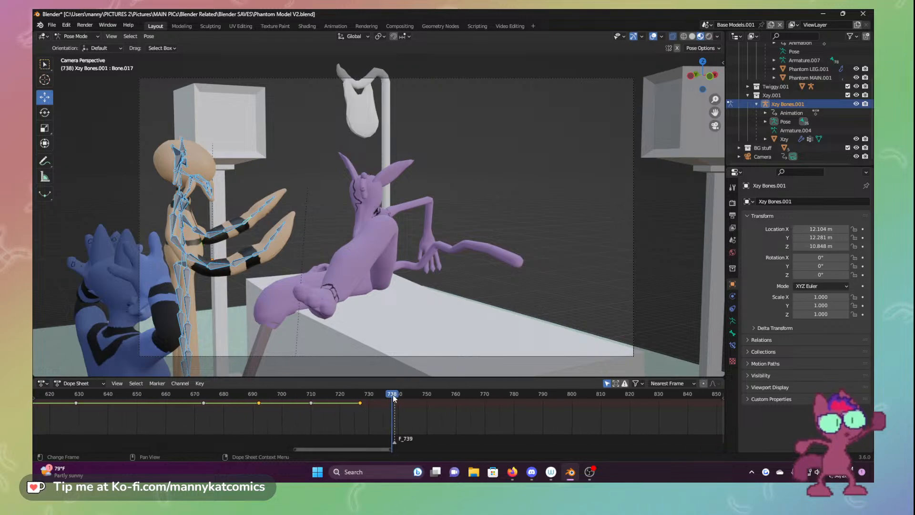
pyautogui.moveTo(392, 399); pyautogui.dragTo(430, 402)
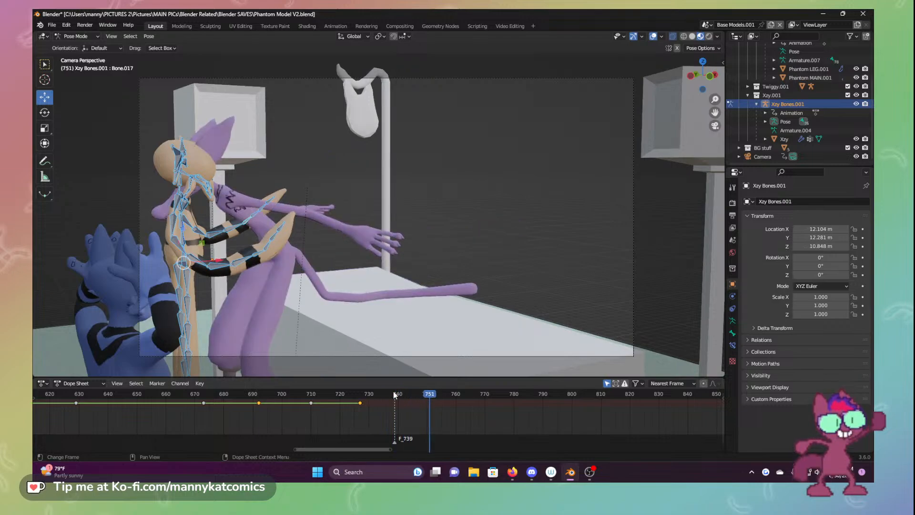
# Rotate the elbow bone of Xzy's near arm to raise the forearm at frame 751
pyautogui.click(244, 262)
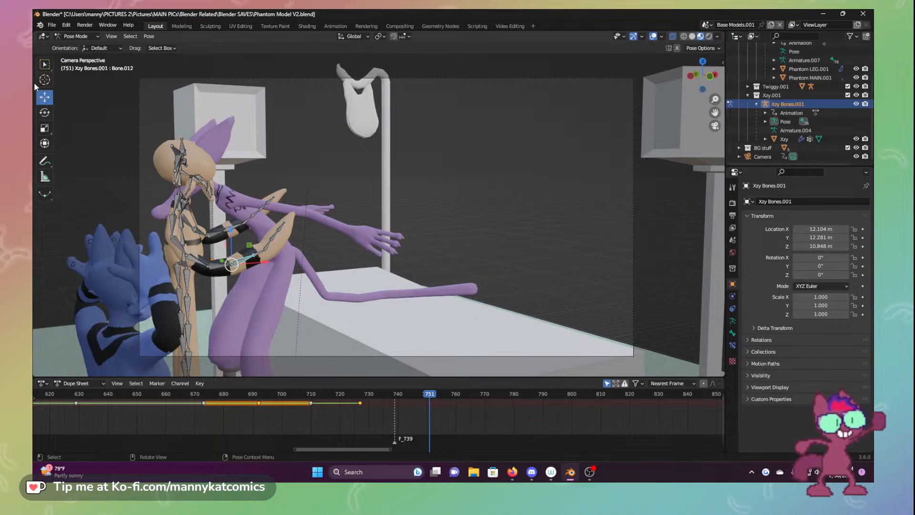
pyautogui.click(47, 115)
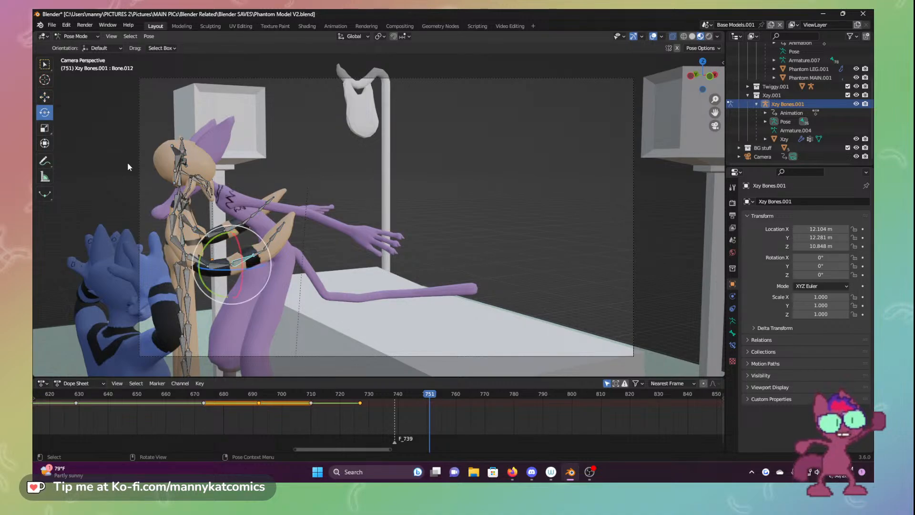
pyautogui.click(196, 263)
pyautogui.moveTo(173, 226); pyautogui.dragTo(163, 234)
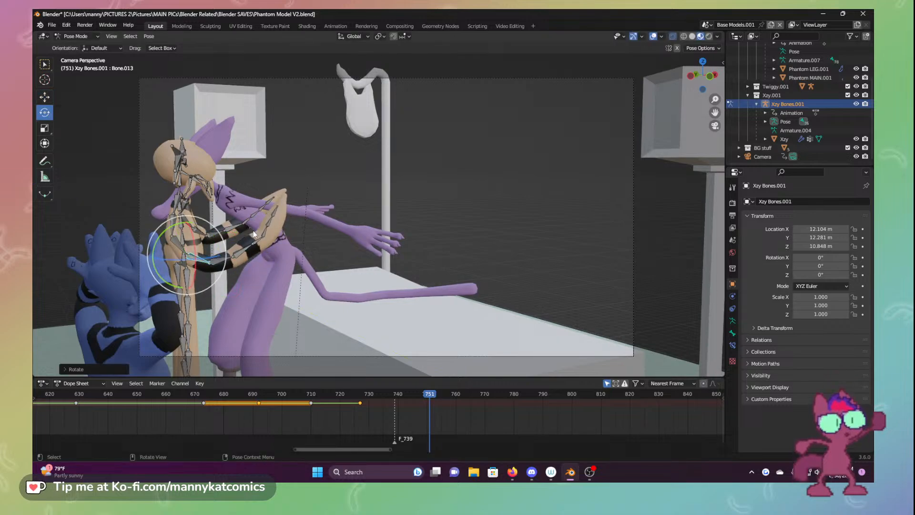
# Lean Xzy's upper body back from the purple character and rotate the forearm bone of Xzy's far arm at frame 751
pyautogui.click(235, 248)
pyautogui.moveTo(223, 227); pyautogui.dragTo(149, 233)
pyautogui.click(181, 238)
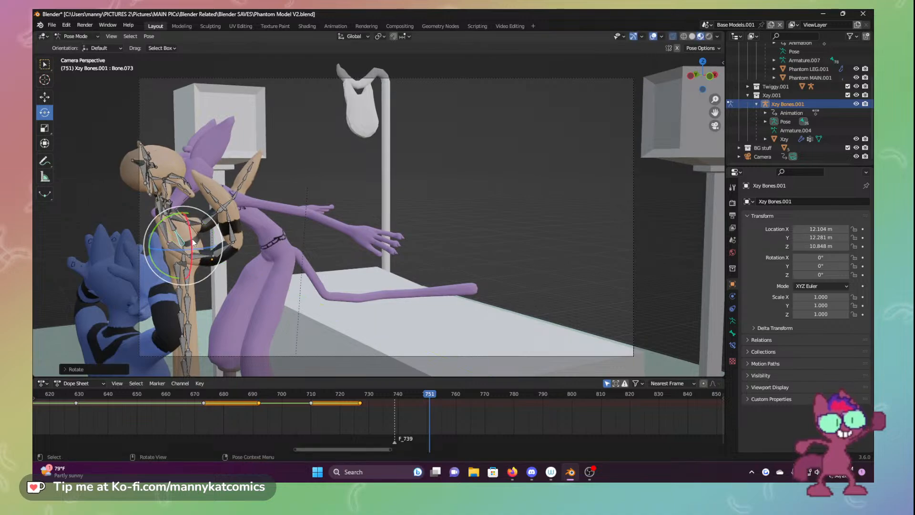
pyautogui.click(205, 222)
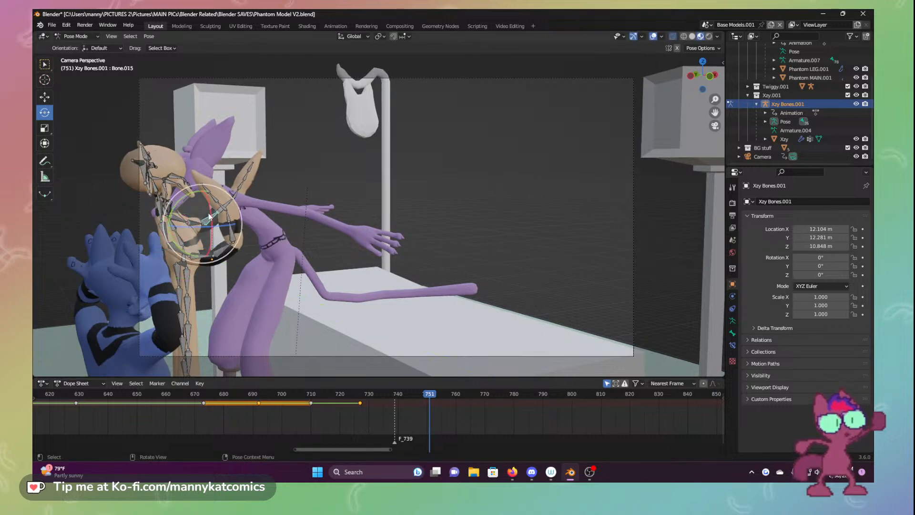
pyautogui.moveTo(185, 196); pyautogui.dragTo(169, 199)
pyautogui.moveTo(173, 201); pyautogui.dragTo(244, 221)
# Rotate the upper-arm and elbow bones of Xzy's far arm to reposition its raised hand beside the purple character
pyautogui.click(196, 222)
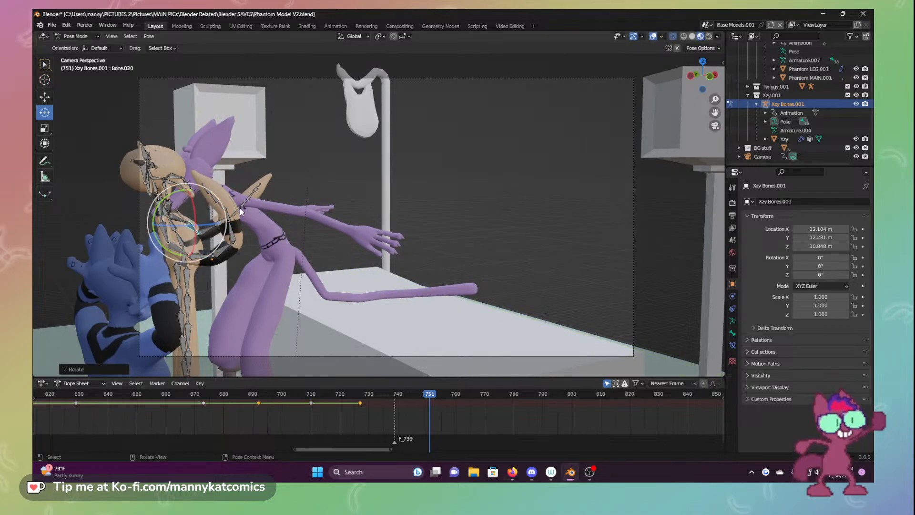
pyautogui.click(239, 209)
pyautogui.click(218, 220)
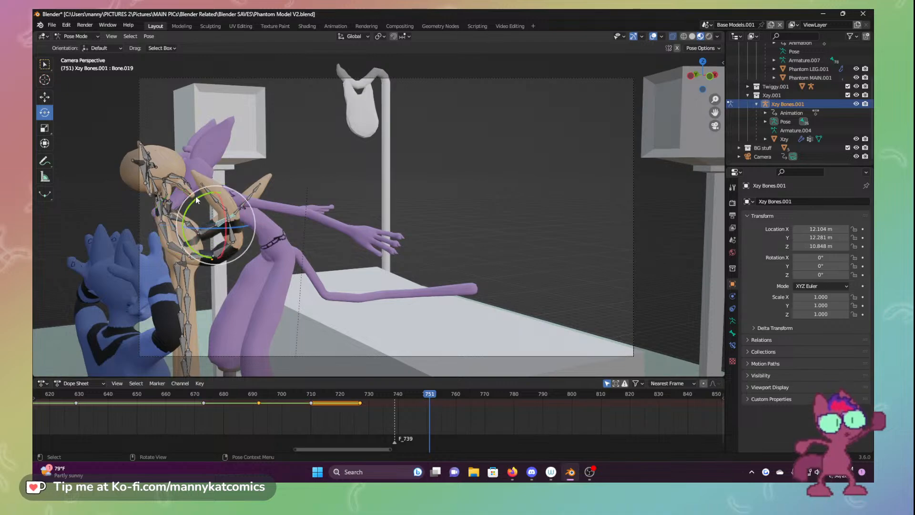
pyautogui.moveTo(194, 199); pyautogui.dragTo(181, 226)
pyautogui.moveTo(200, 233)
pyautogui.mouseDown(button='middle')
pyautogui.moveTo(294, 241)
pyautogui.moveTo(220, 250)
pyautogui.moveTo(202, 234)
pyautogui.mouseUp(button='middle')
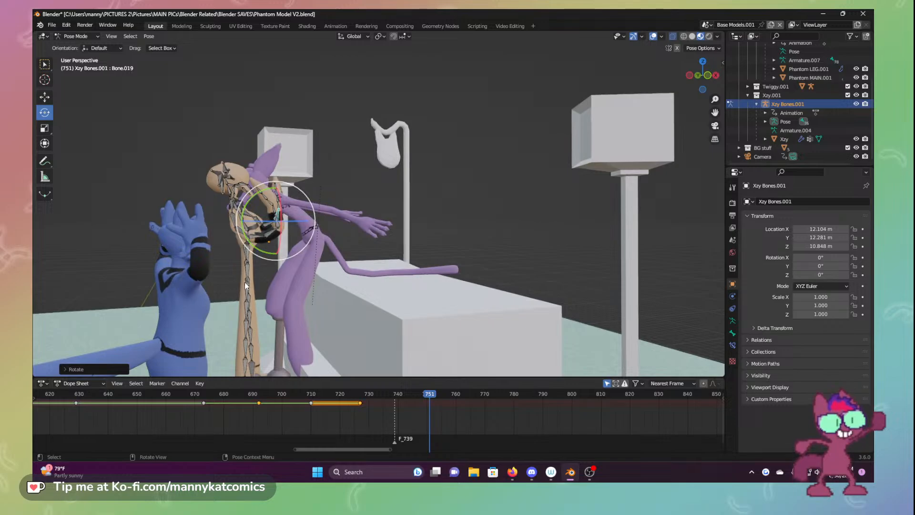
pyautogui.moveTo(244, 283); pyautogui.dragTo(332, 334, button='middle')
pyautogui.click(331, 335)
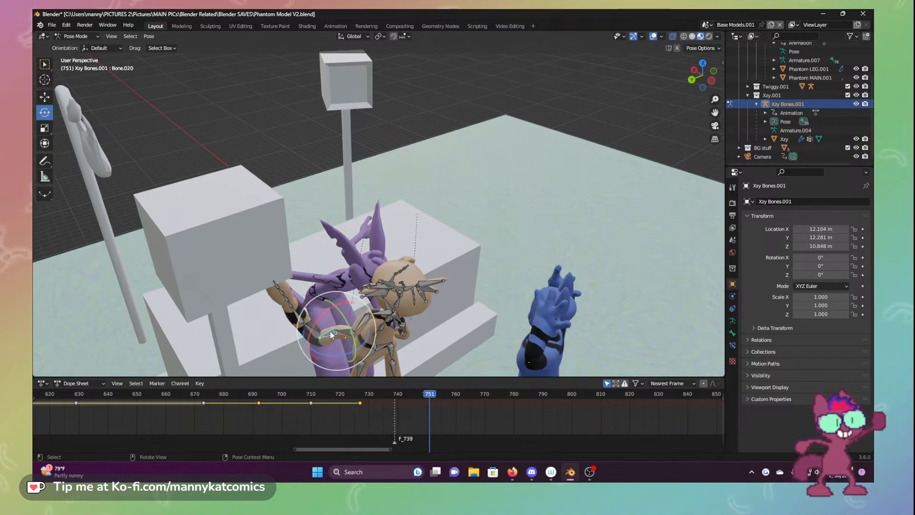
pyautogui.moveTo(330, 320); pyautogui.dragTo(317, 348)
pyautogui.moveTo(316, 348); pyautogui.dragTo(472, 210, button='middle')
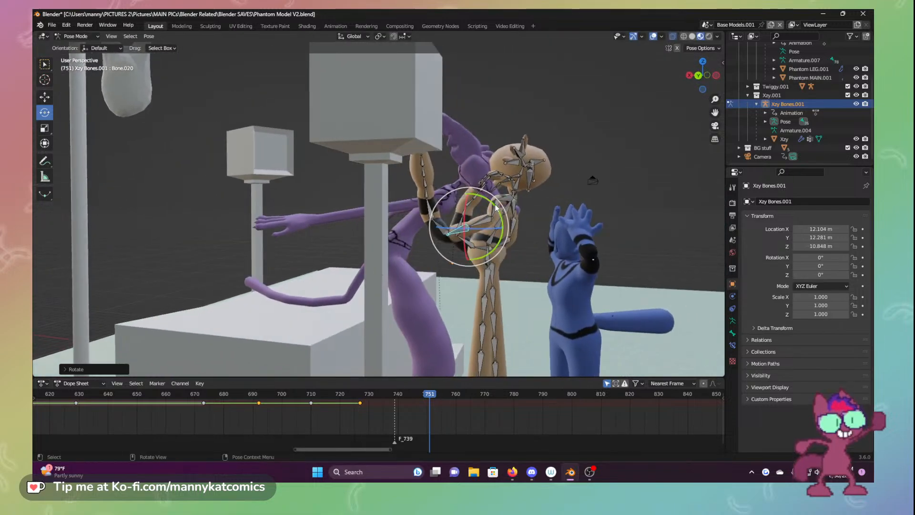
pyautogui.moveTo(491, 210); pyautogui.dragTo(490, 206)
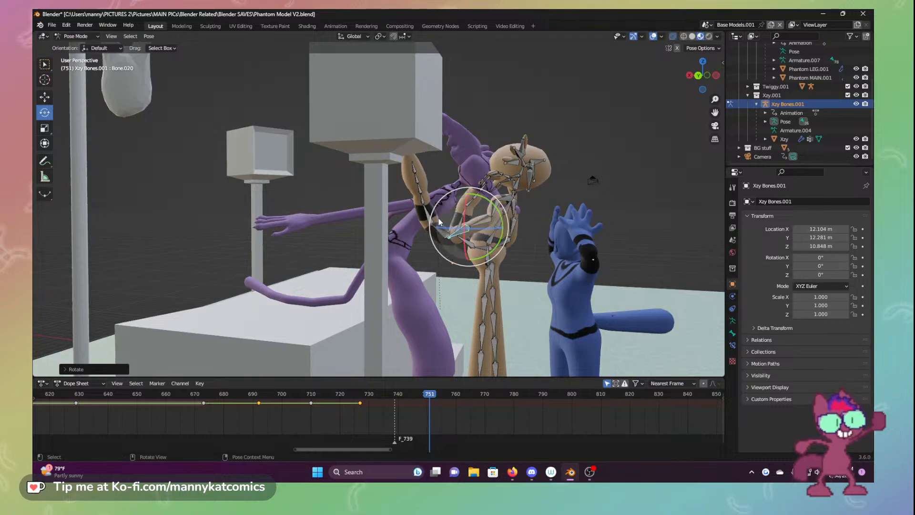
# Move all of Xzy's bones along the X axis away from the purple character
pyautogui.press('a')
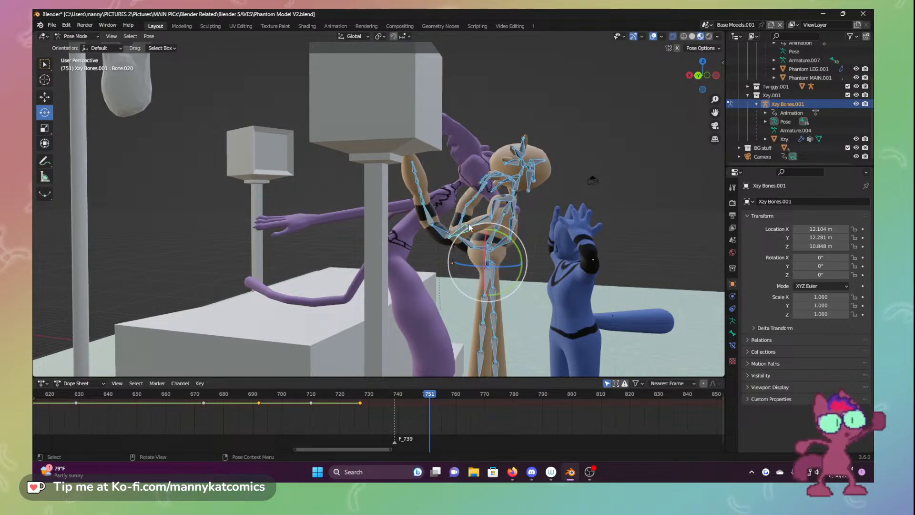
pyautogui.click(51, 99)
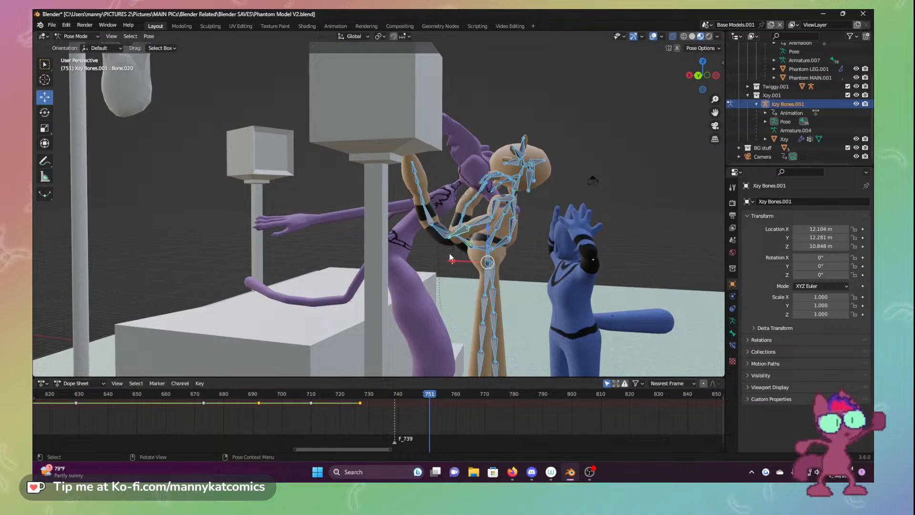
pyautogui.moveTo(454, 265); pyautogui.dragTo(487, 265)
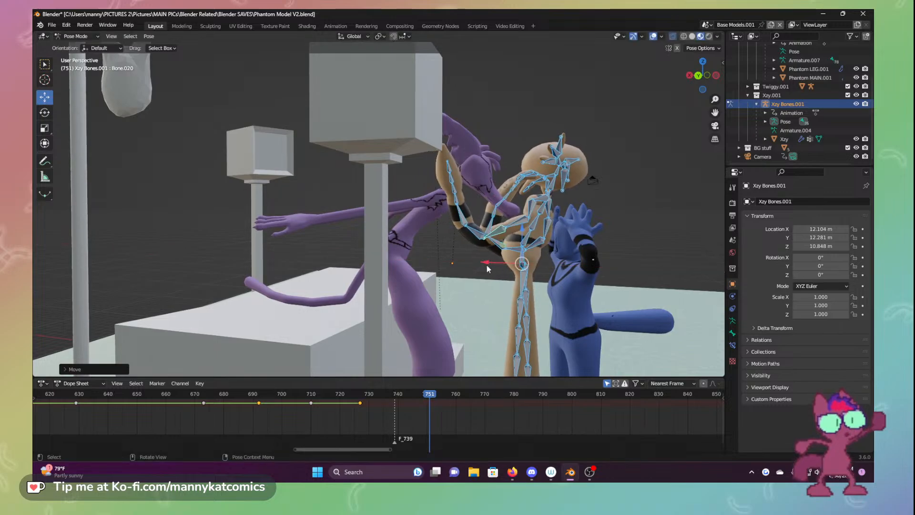
# Rotate the upper-arm bone and the elbow bone of Xzy's near arm to swing the raised forearm forward
pyautogui.moveTo(488, 265); pyautogui.dragTo(431, 255, button='middle')
pyautogui.scroll(3, 293, 248)
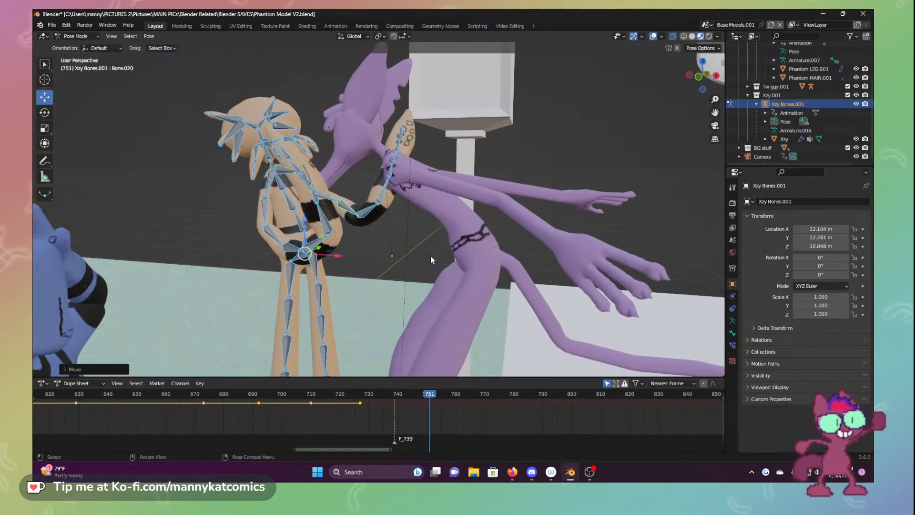
pyautogui.scroll(3, 428, 257)
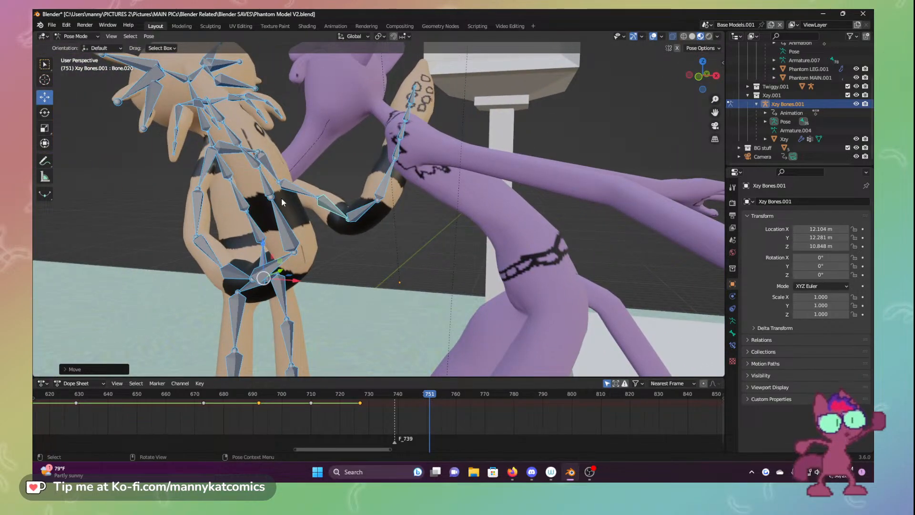
pyautogui.moveTo(282, 267); pyautogui.dragTo(355, 270, button='middle')
pyautogui.click(267, 272)
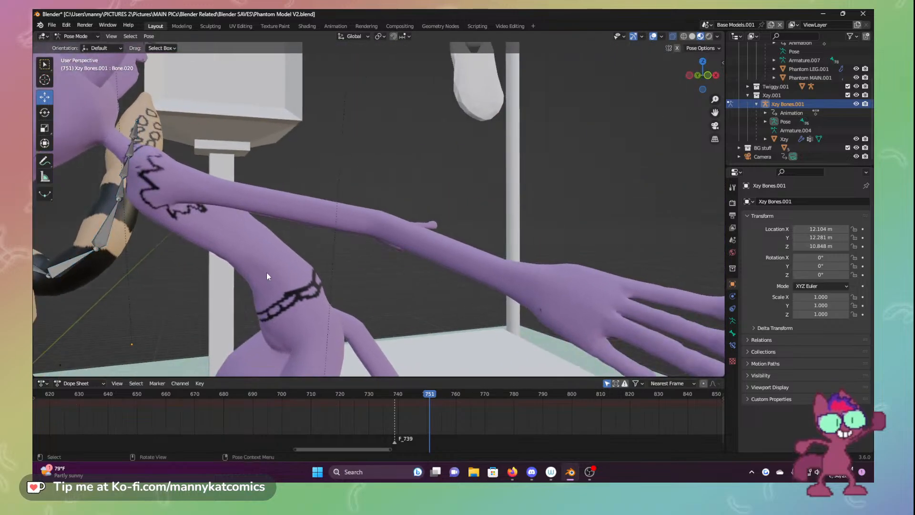
pyautogui.moveTo(238, 298); pyautogui.dragTo(208, 299, button='middle')
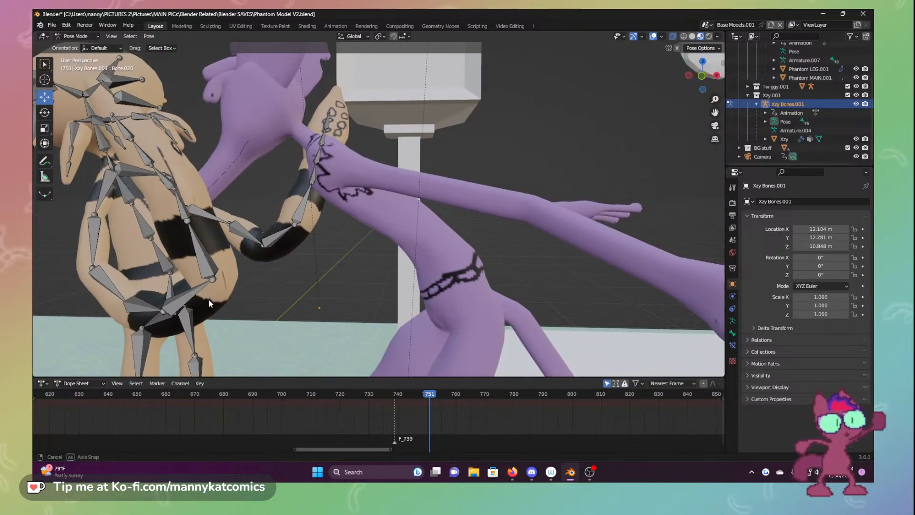
pyautogui.click(105, 191)
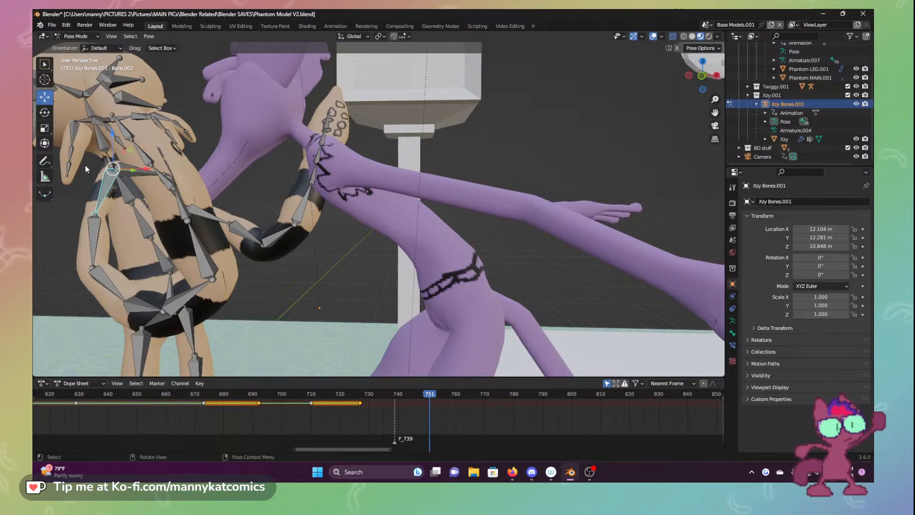
pyautogui.click(46, 113)
pyautogui.moveTo(118, 141); pyautogui.dragTo(151, 149)
pyautogui.click(208, 281)
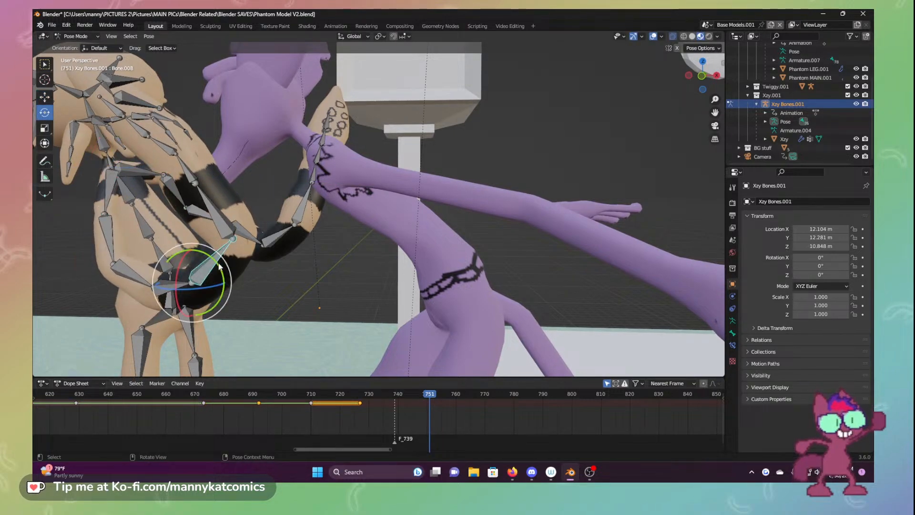
pyautogui.moveTo(218, 267); pyautogui.dragTo(278, 321)
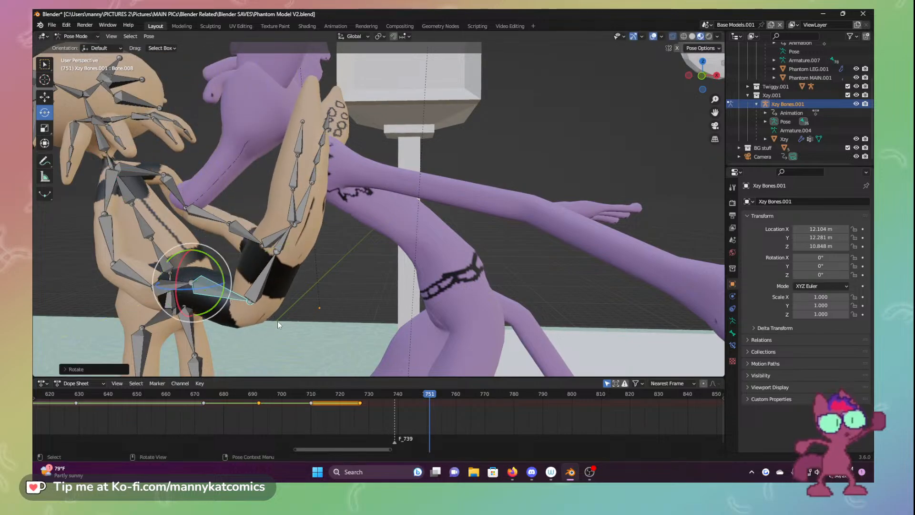
# Turn the elbow bone of Xzy's near arm about the vertical axis to line the arm up with the purple character
pyautogui.moveTo(278, 322); pyautogui.dragTo(291, 293, button='middle')
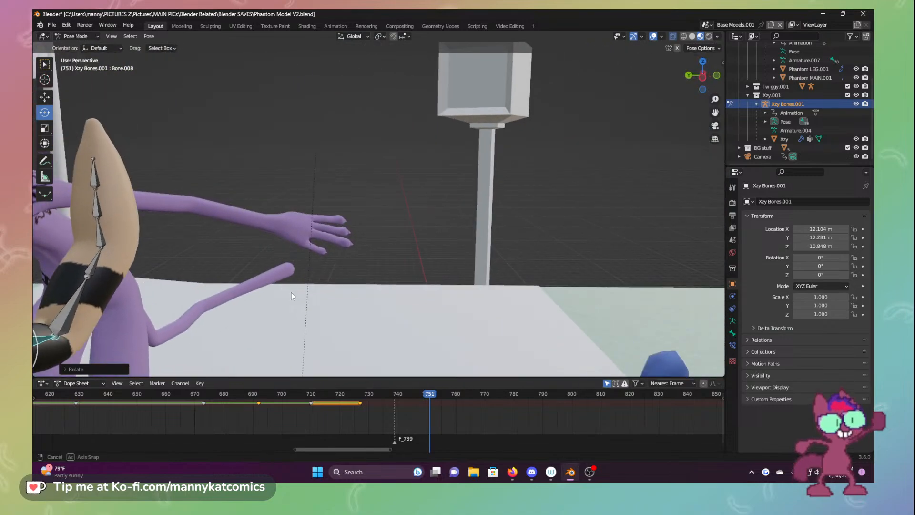
pyautogui.moveTo(70, 323); pyautogui.dragTo(62, 341, button='middle')
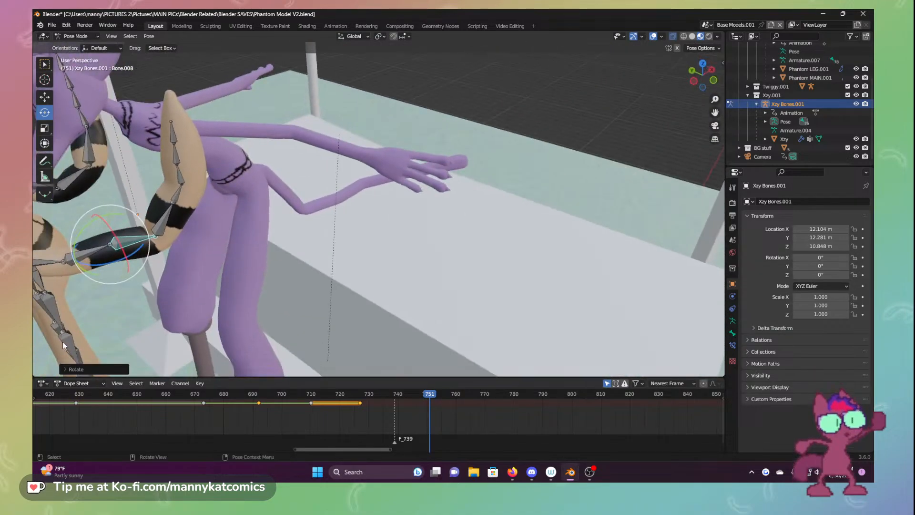
pyautogui.moveTo(113, 262); pyautogui.dragTo(204, 256)
pyautogui.moveTo(205, 256); pyautogui.dragTo(166, 247, button='middle')
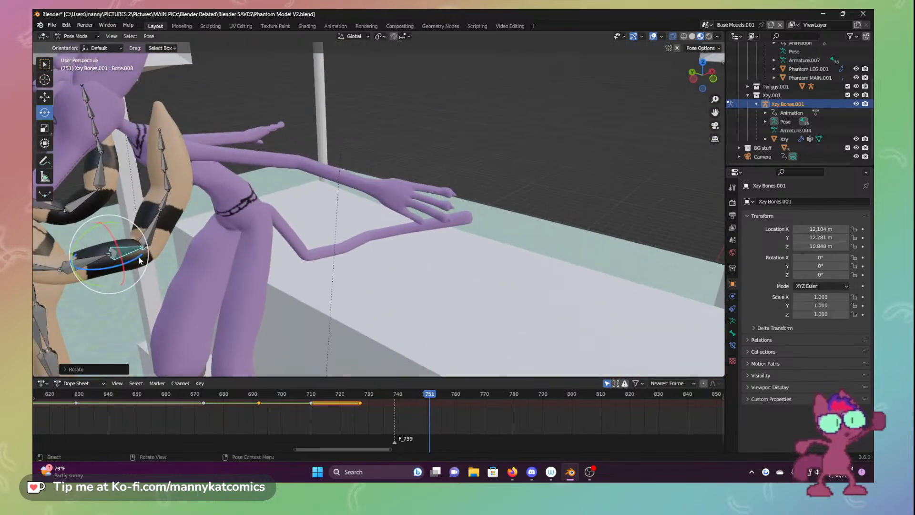
pyautogui.moveTo(139, 258); pyautogui.dragTo(152, 246)
pyautogui.moveTo(151, 246); pyautogui.dragTo(107, 237, button='middle')
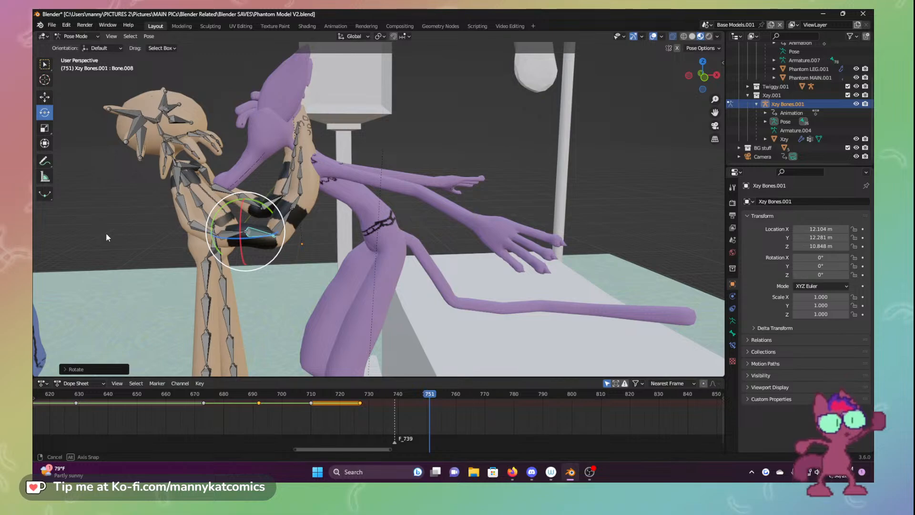
pyautogui.moveTo(108, 237); pyautogui.dragTo(109, 238, button='middle')
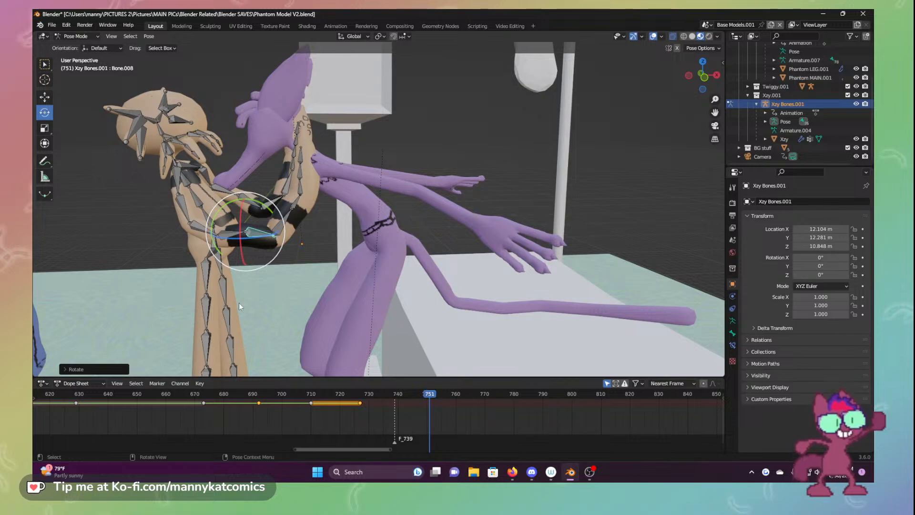
# Rotate the forearm bone and a hand bone of Xzy's far arm to place the hand against the purple character
pyautogui.moveTo(231, 304); pyautogui.dragTo(173, 291, button='middle')
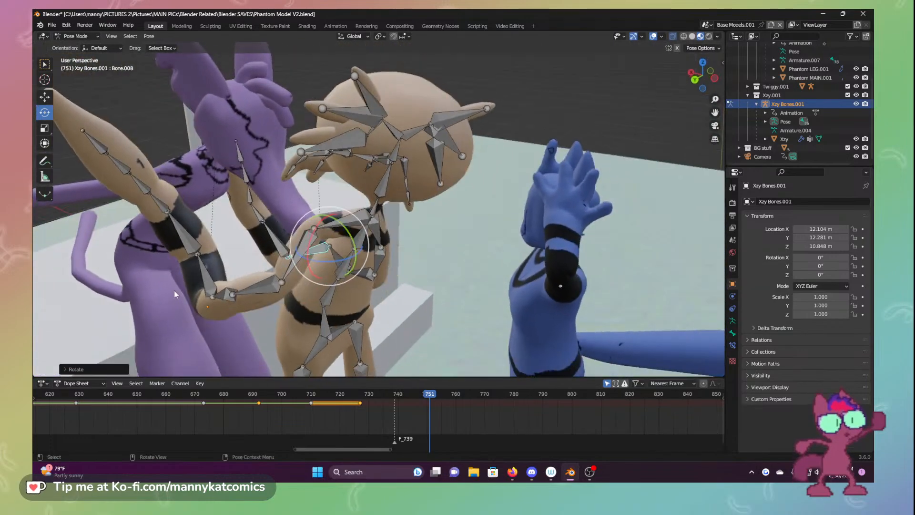
pyautogui.click(209, 285)
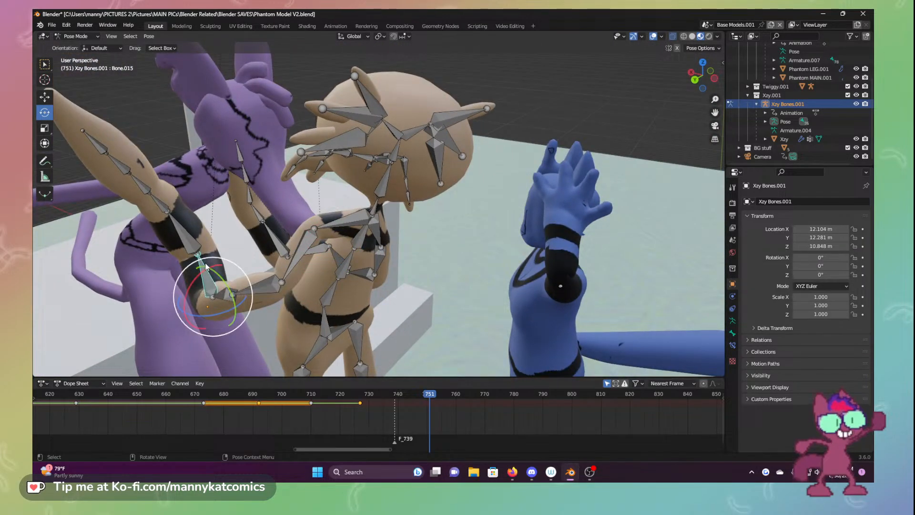
pyautogui.moveTo(211, 278)
pyautogui.mouseDown()
pyautogui.moveTo(222, 254)
pyautogui.moveTo(228, 292)
pyautogui.moveTo(211, 282)
pyautogui.moveTo(230, 261)
pyautogui.moveTo(228, 284)
pyautogui.moveTo(221, 276)
pyautogui.mouseUp()
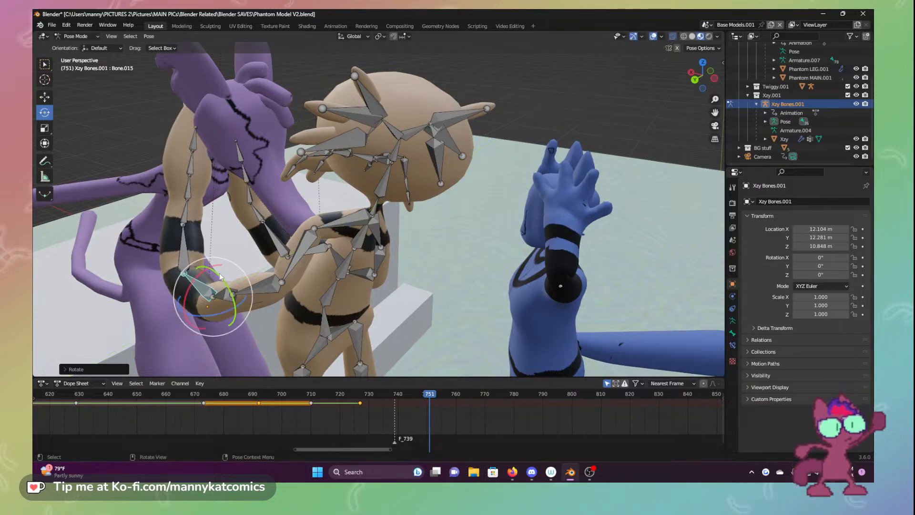
pyautogui.click(194, 173)
pyautogui.moveTo(193, 202)
pyautogui.mouseDown(button='middle')
pyautogui.moveTo(233, 199)
pyautogui.moveTo(196, 199)
pyautogui.mouseUp(button='middle')
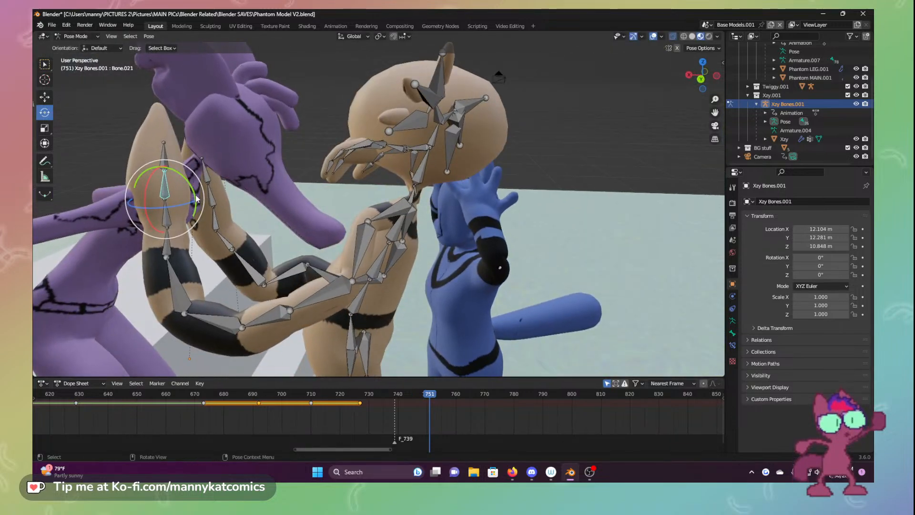
pyautogui.moveTo(195, 196); pyautogui.dragTo(195, 177)
pyautogui.moveTo(260, 233); pyautogui.dragTo(72, 230, button='middle')
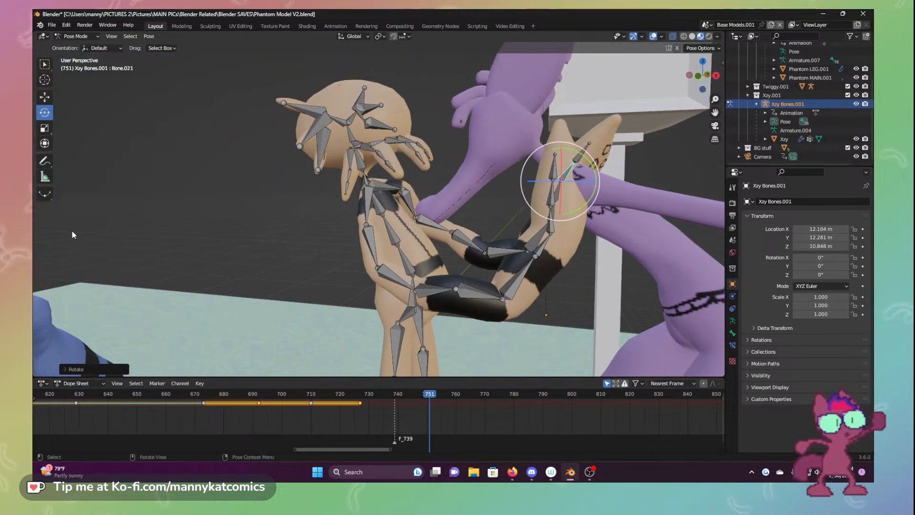
# Insert a Location & Rotation keyframe for all of Xzy's bones at frame 751
pyautogui.click(399, 404)
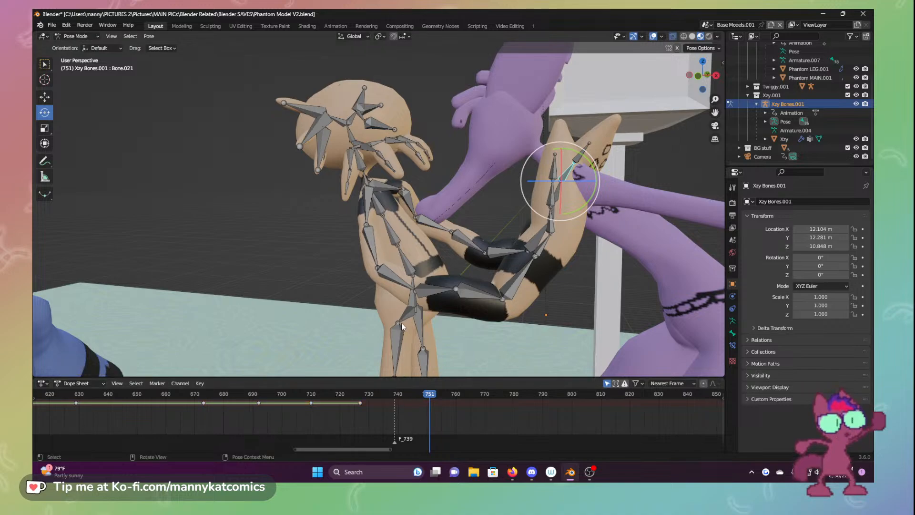
pyautogui.press('a')
pyautogui.press('i')
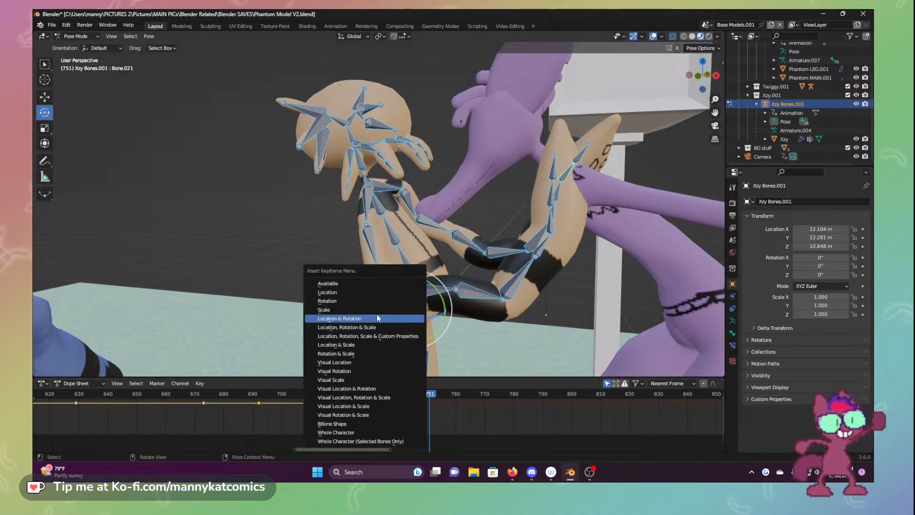
pyautogui.click(378, 318)
# Scrub through the frames before the new pose, shift its keyframe to frame 750, and return to frame 751
pyautogui.click(415, 396)
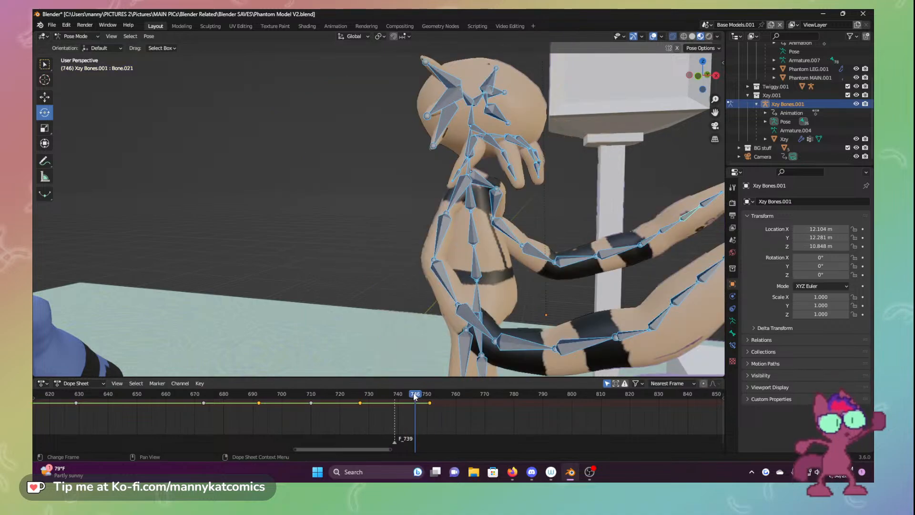
pyautogui.moveTo(413, 396); pyautogui.dragTo(428, 394)
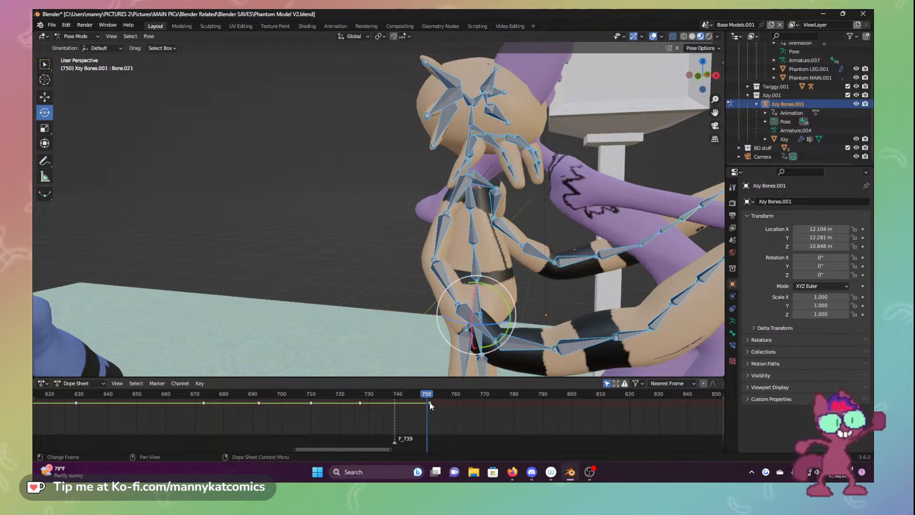
pyautogui.moveTo(429, 402); pyautogui.dragTo(429, 395)
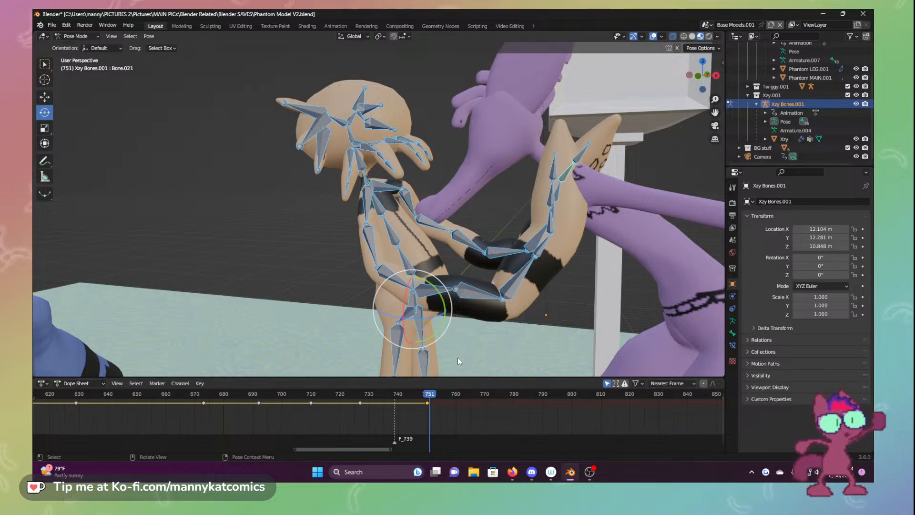
# Check both characters from a wider view and advance the animation to frame 753
pyautogui.moveTo(489, 317); pyautogui.dragTo(387, 349, button='middle')
pyautogui.scroll(-2, 515, 308)
pyautogui.scroll(4, 387, 349)
pyautogui.scroll(-1, 387, 349)
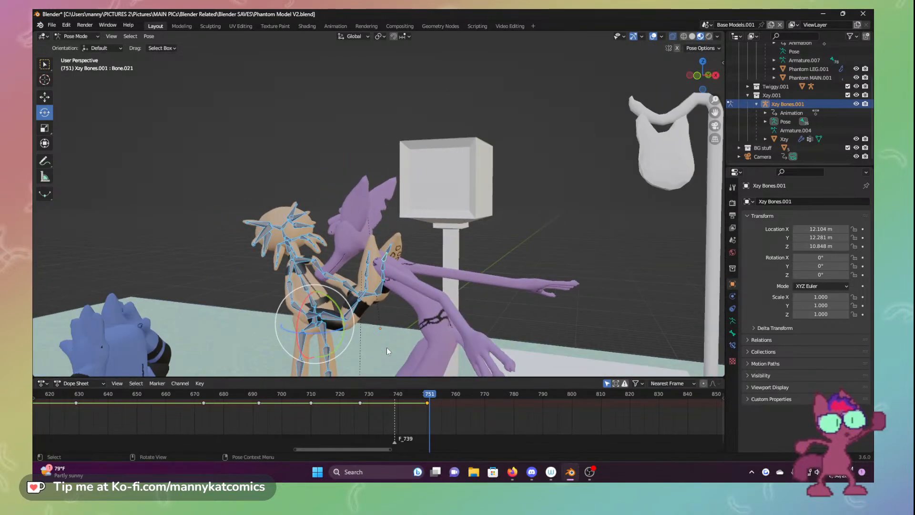
pyautogui.moveTo(435, 400)
pyautogui.mouseDown()
pyautogui.moveTo(470, 399)
pyautogui.moveTo(422, 395)
pyautogui.moveTo(436, 399)
pyautogui.mouseUp()
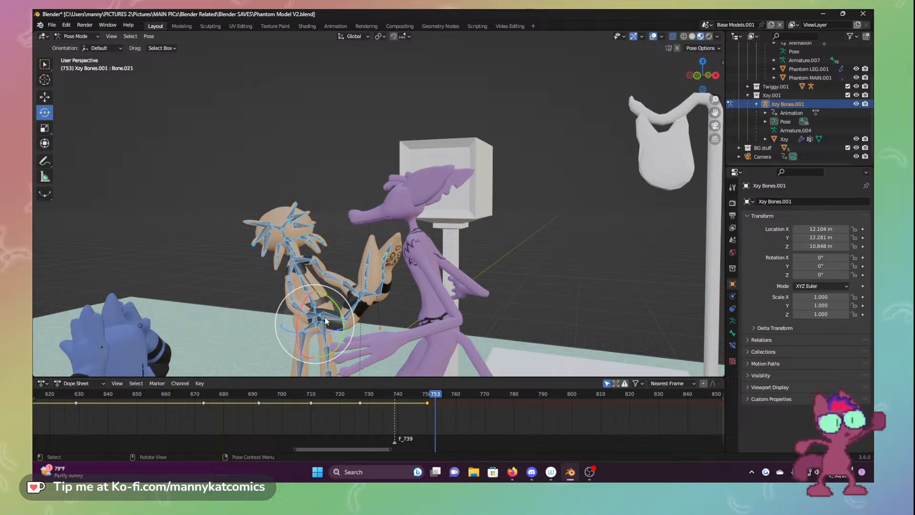
# Rotate the lower torso bone of Xzy to straighten the body upright at frame 753
pyautogui.moveTo(325, 320); pyautogui.dragTo(291, 314, button='middle')
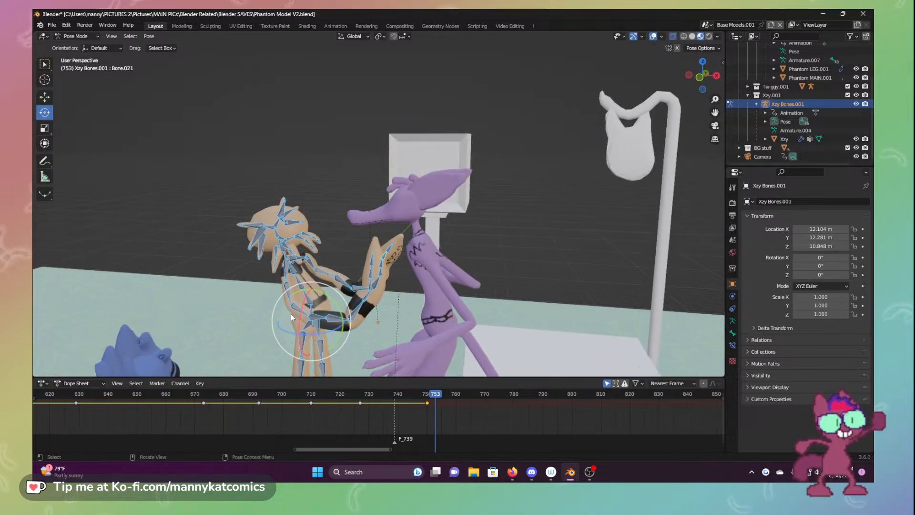
pyautogui.click(308, 295)
pyautogui.moveTo(337, 288); pyautogui.dragTo(345, 298)
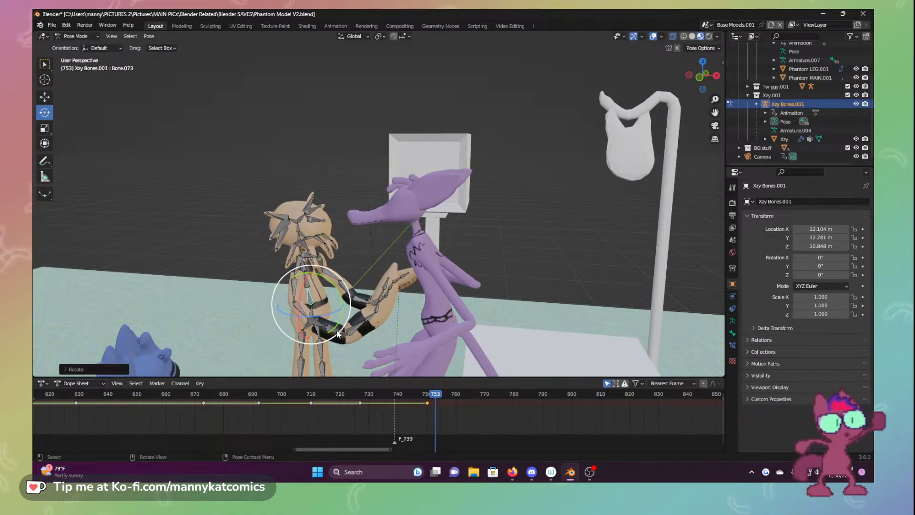
# Rotate the upper arm and forearm bones of Xzy's near arm so the hand rests against the purple character
pyautogui.click(292, 280)
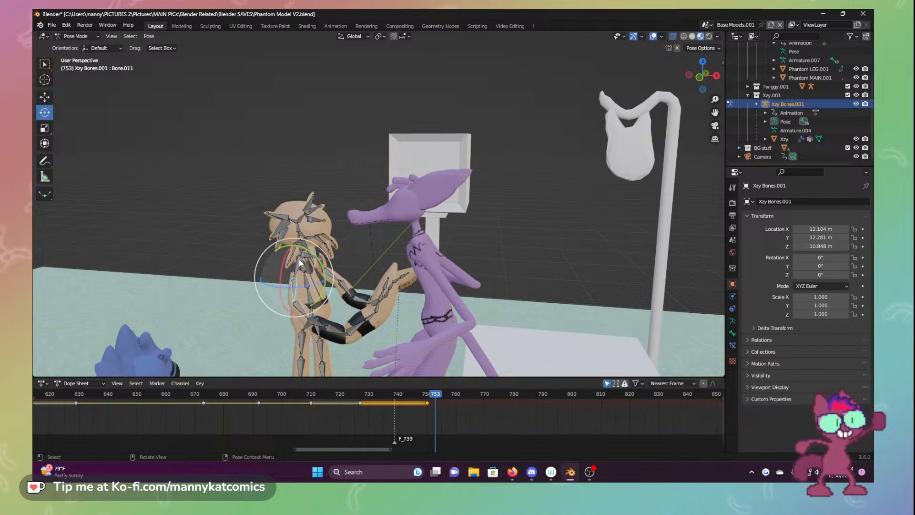
pyautogui.click(296, 262)
pyautogui.moveTo(331, 261); pyautogui.dragTo(334, 235)
pyautogui.click(358, 313)
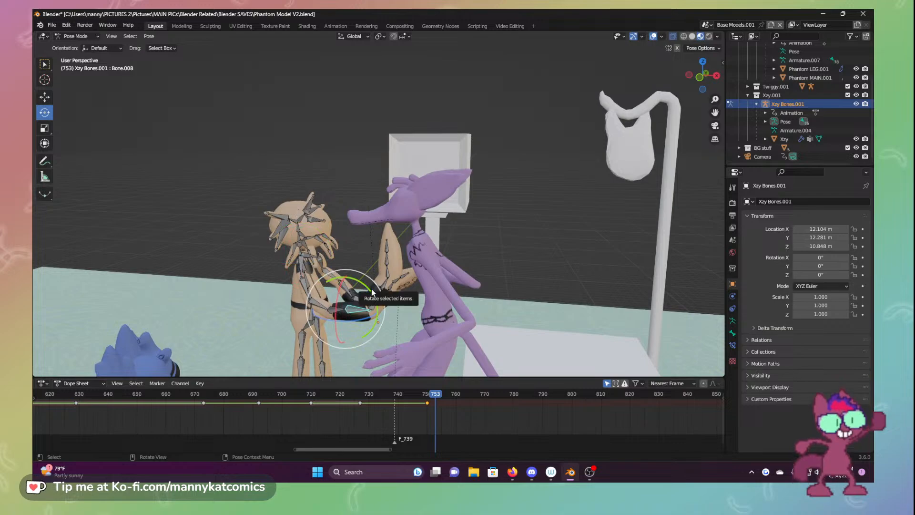
pyautogui.moveTo(372, 289); pyautogui.dragTo(384, 296)
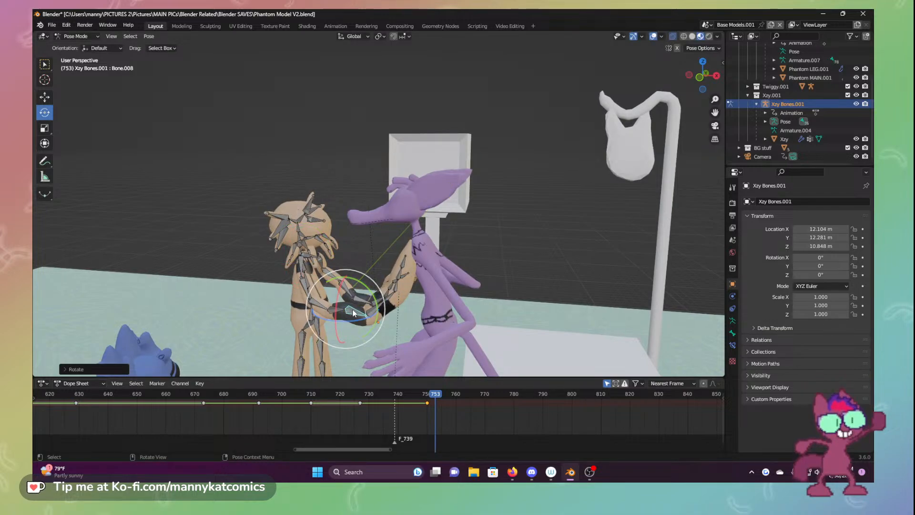
pyautogui.click(322, 265)
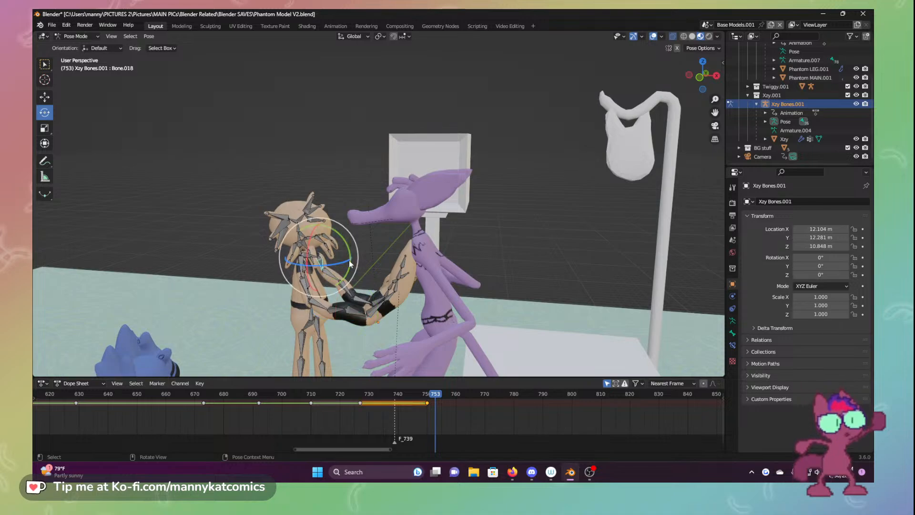
pyautogui.moveTo(322, 264); pyautogui.dragTo(370, 296)
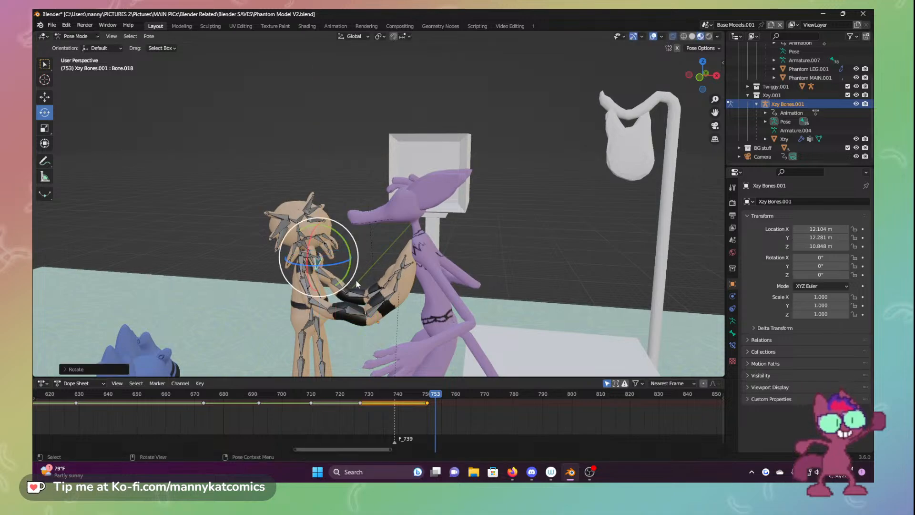
pyautogui.hotkey('ctrl', 'z')
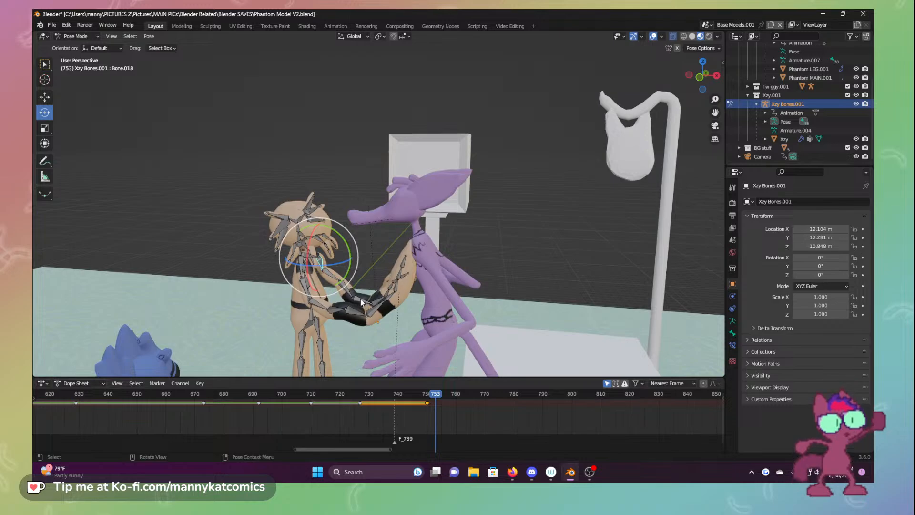
# Rotate the upper arm bone of Xzy's far arm to line that hand up beside the near one
pyautogui.moveTo(361, 299); pyautogui.dragTo(331, 307, button='middle')
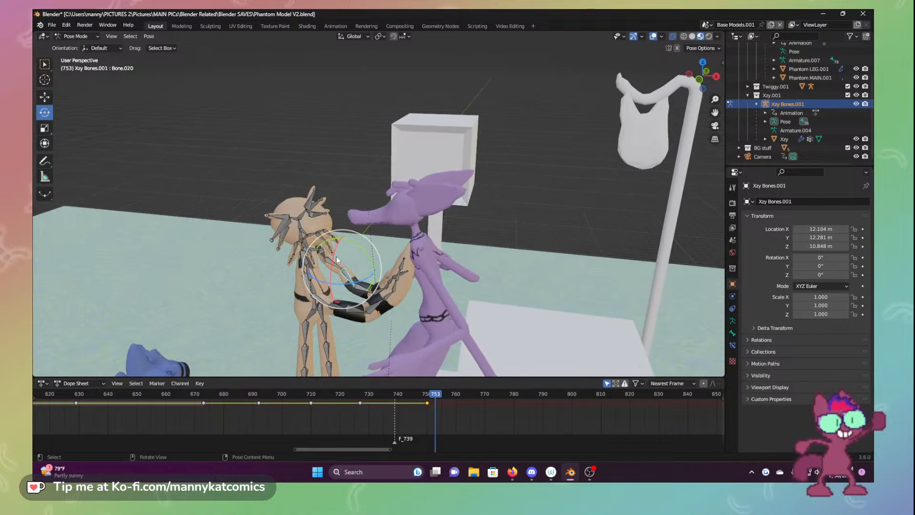
pyautogui.moveTo(352, 284); pyautogui.dragTo(377, 277)
pyautogui.moveTo(376, 277)
pyautogui.mouseDown(button='middle')
pyautogui.moveTo(388, 279)
pyautogui.moveTo(375, 277)
pyautogui.mouseUp(button='middle')
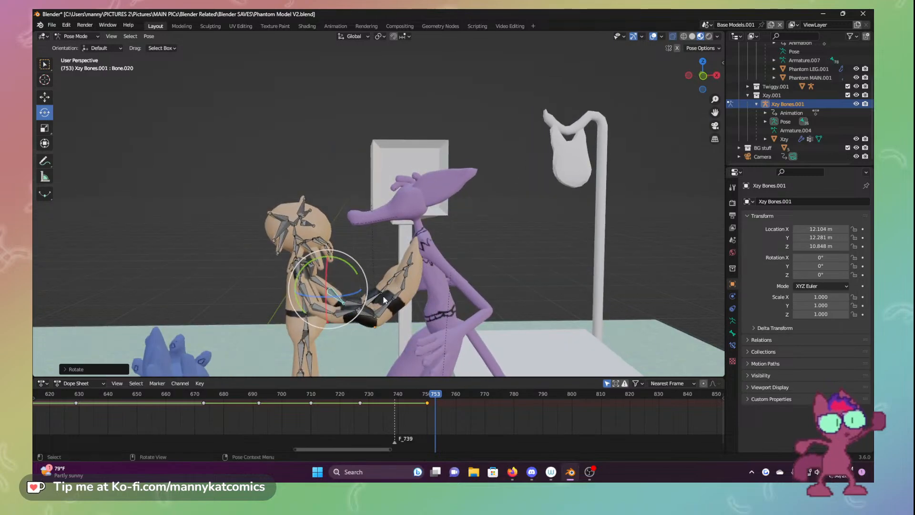
# Insert a Location & Rotation keyframe for all of Xzy's bones at frame 753
pyautogui.click(285, 327)
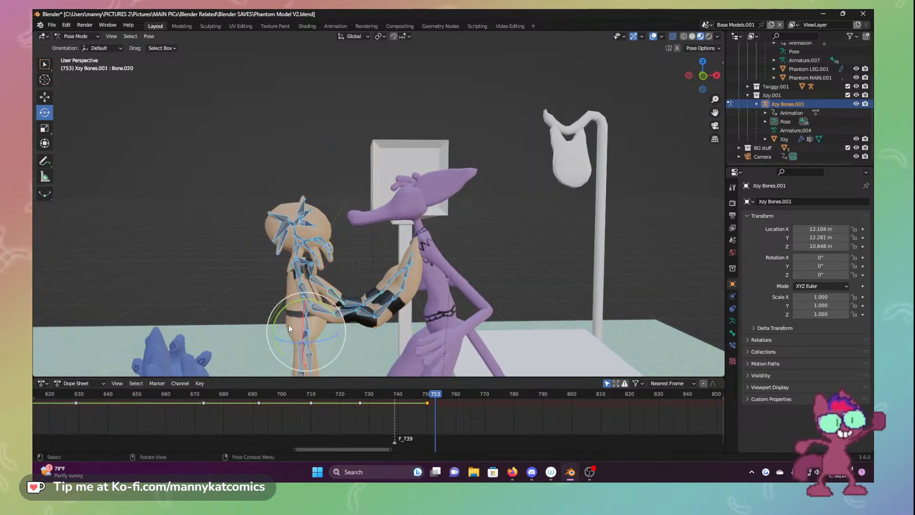
pyautogui.press('i')
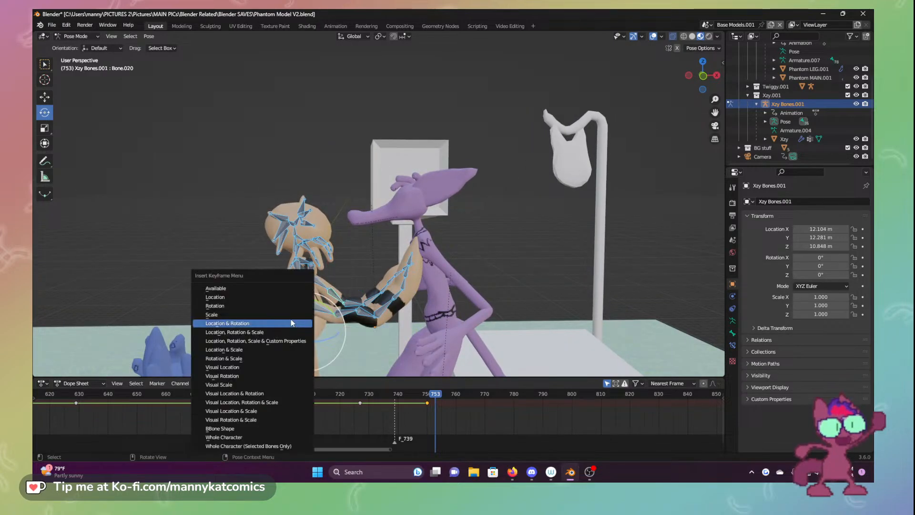
pyautogui.click(249, 324)
# Advance to frame 761 and move all of Xzy's bones along X toward the purple character
pyautogui.moveTo(434, 396); pyautogui.dragTo(460, 397)
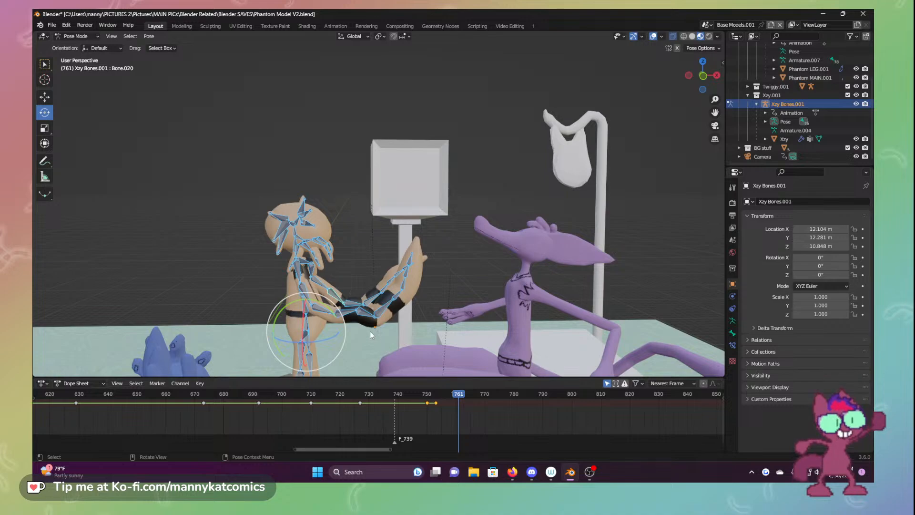
pyautogui.click(44, 97)
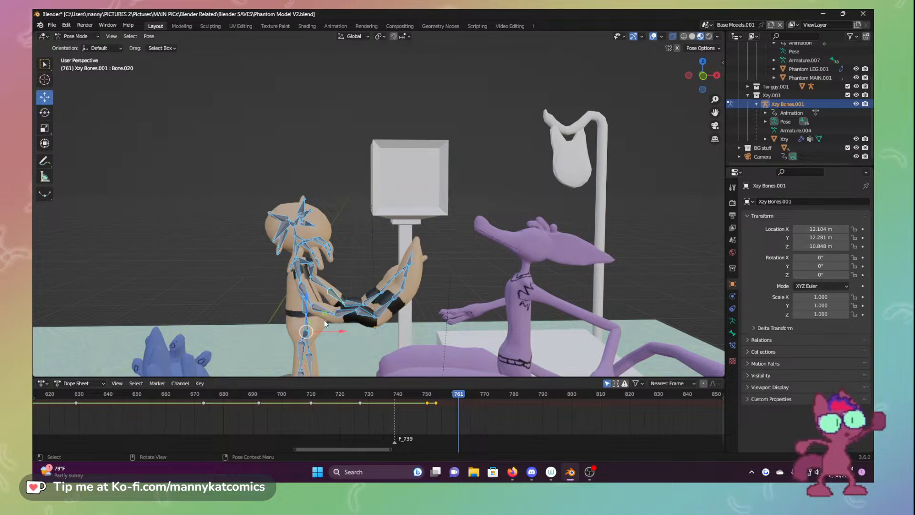
pyautogui.moveTo(344, 331); pyautogui.dragTo(361, 331)
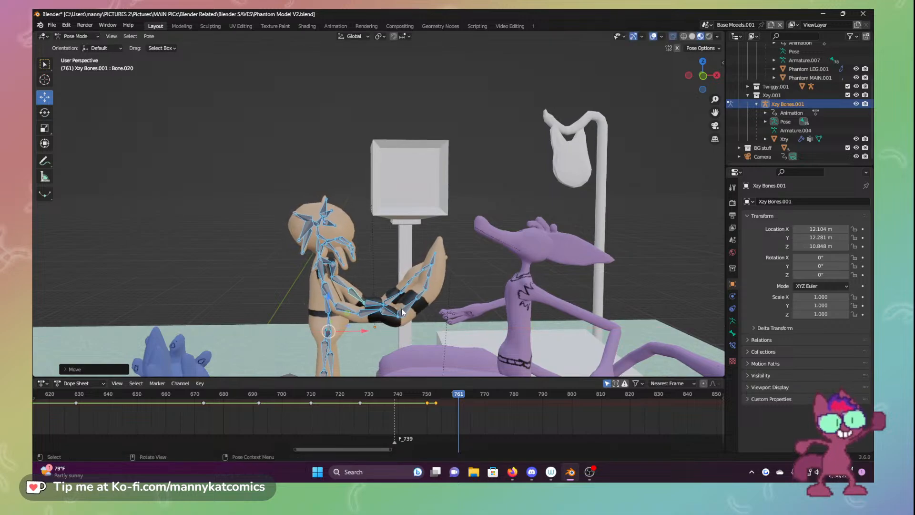
# Rotate the hand and forearm bones of Xzy's near arm to reach toward the seated purple character
pyautogui.click(408, 306)
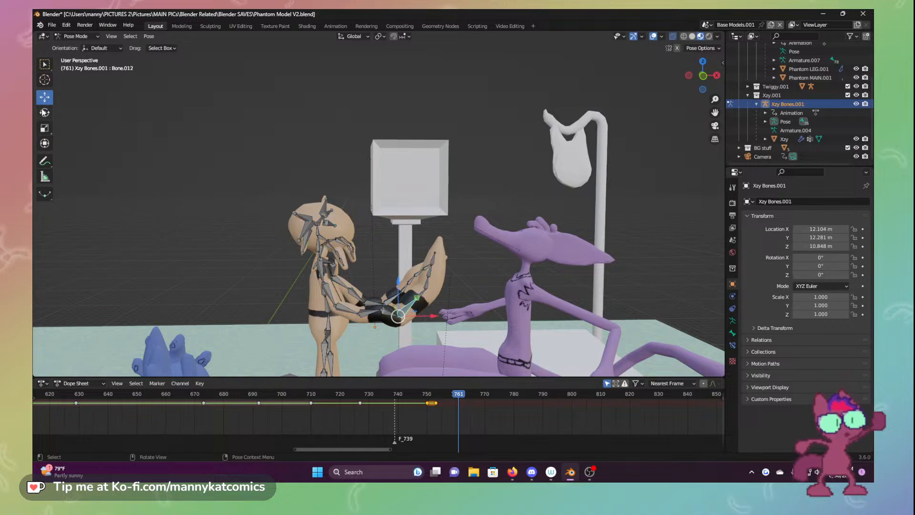
pyautogui.click(44, 112)
pyautogui.moveTo(427, 288); pyautogui.dragTo(438, 302)
pyautogui.click(388, 313)
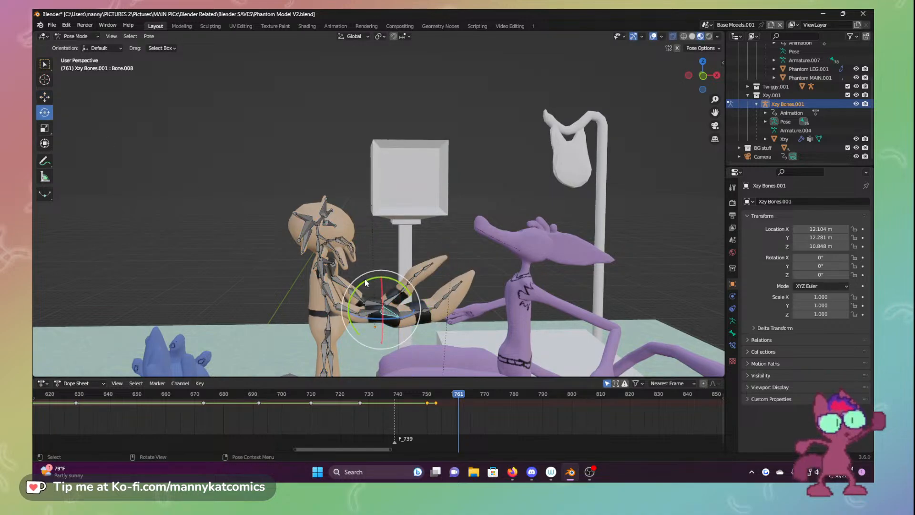
pyautogui.moveTo(365, 279); pyautogui.dragTo(393, 282)
# Rotate the forearm and hand bones of Xzy's far arm to reach forward with the fingers angled upward
pyautogui.click(365, 313)
pyautogui.click(376, 300)
pyautogui.click(410, 298)
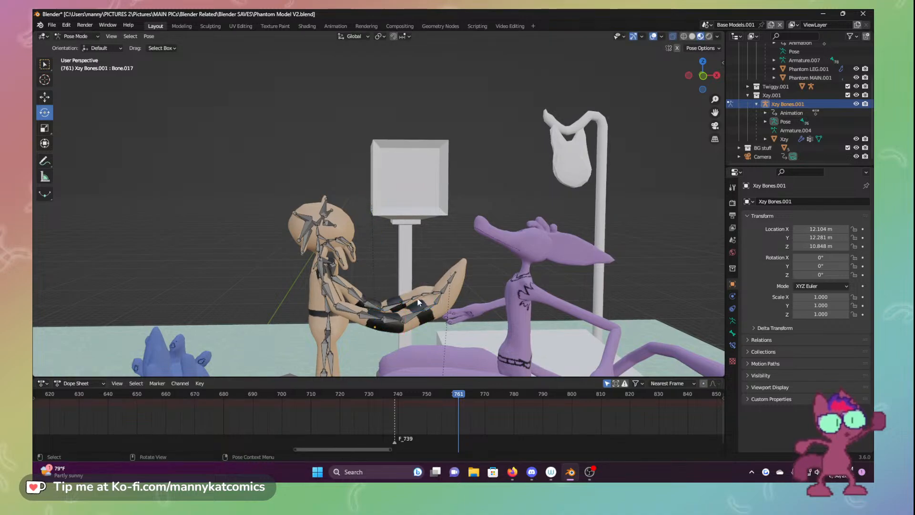
pyautogui.click(404, 288)
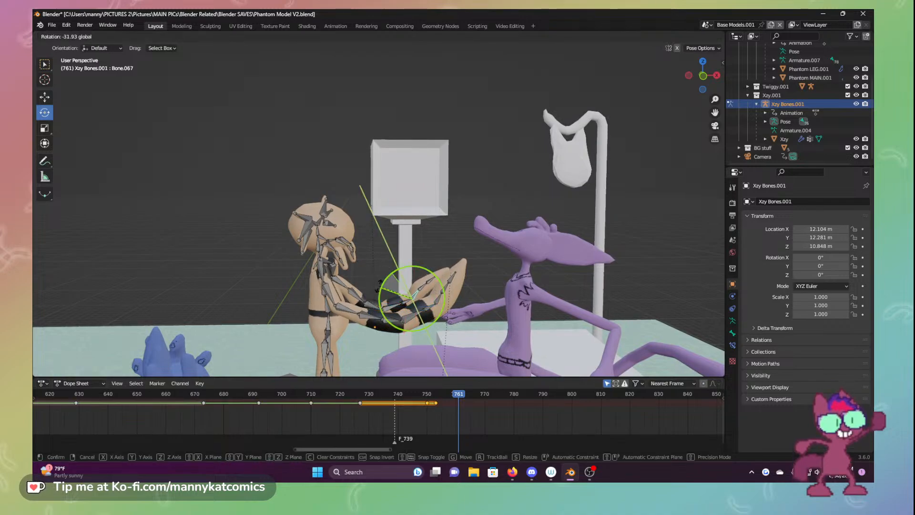
pyautogui.click(421, 285)
pyautogui.moveTo(402, 267); pyautogui.dragTo(370, 245)
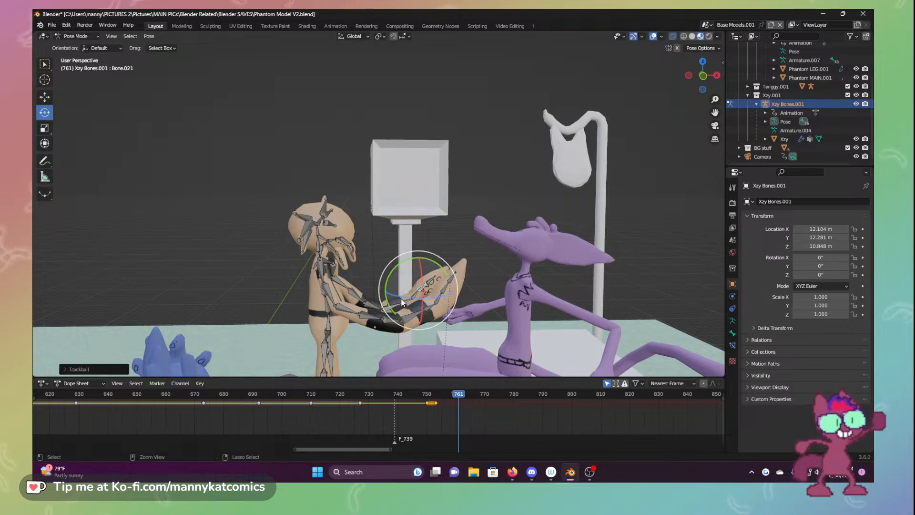
pyautogui.hotkey('ctrl', 'z')
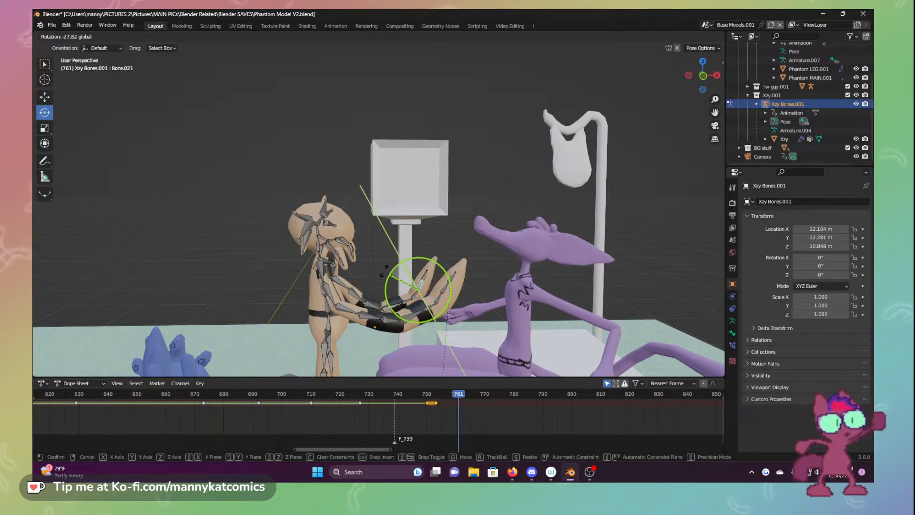
pyautogui.click(425, 272)
pyautogui.moveTo(426, 273); pyautogui.dragTo(418, 295)
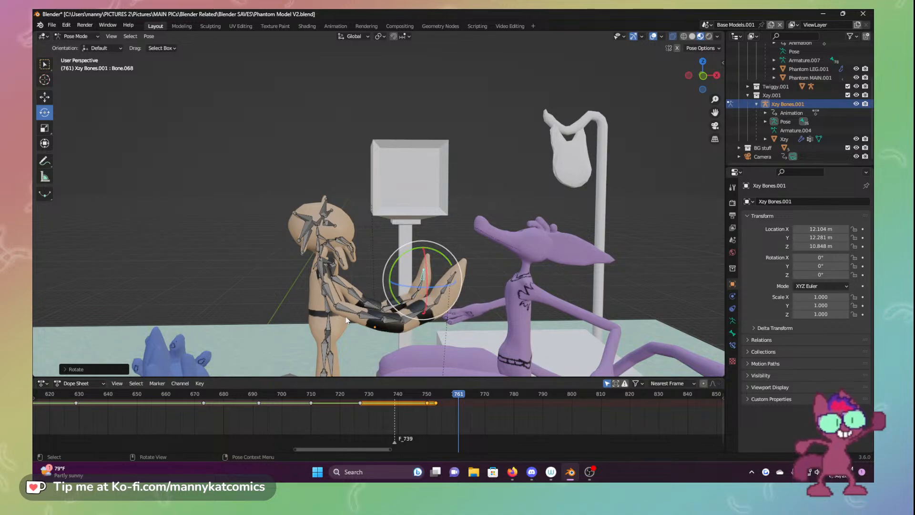
# Insert a Location, Rotation & Scale keyframe for all of Xzy's bones at frame 761
pyautogui.scroll(-2, 345, 317)
pyautogui.scroll(2, 320, 322)
pyautogui.press('a')
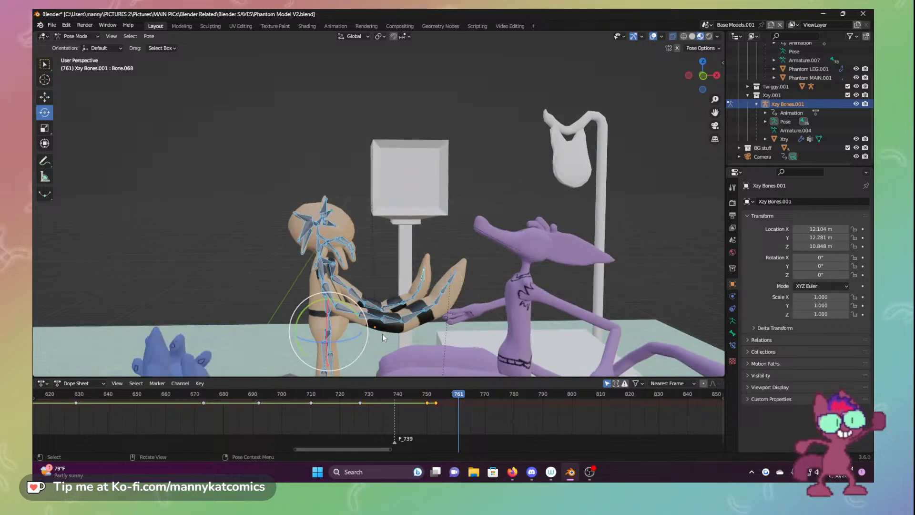
pyautogui.press('i')
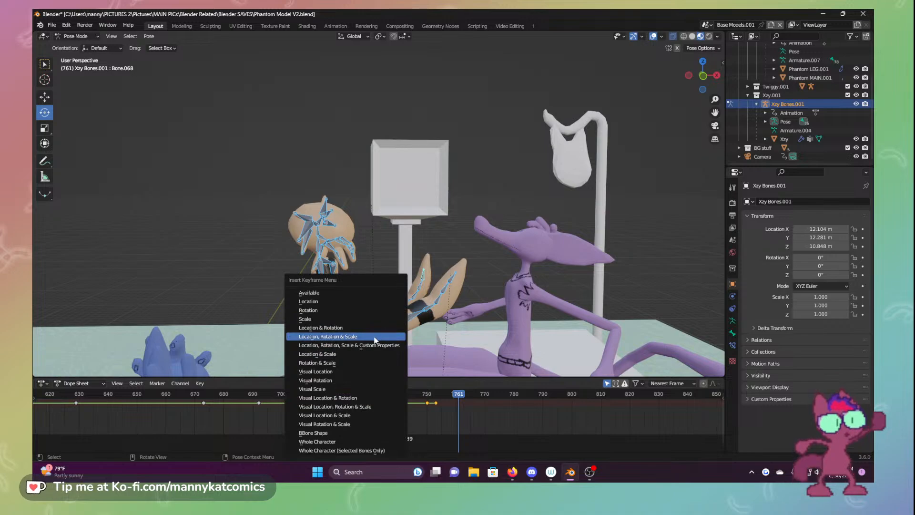
pyautogui.click(373, 337)
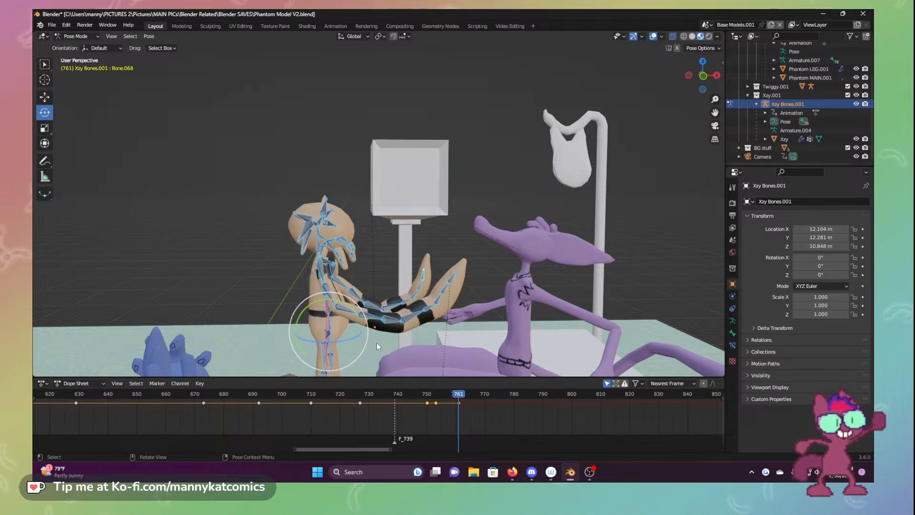
# Lean Xzy's torso bone slightly forward and rotate the near shoulder bone to raise that arm
pyautogui.click(332, 305)
pyautogui.moveTo(360, 291); pyautogui.dragTo(365, 303)
pyautogui.click(330, 267)
pyautogui.click(331, 271)
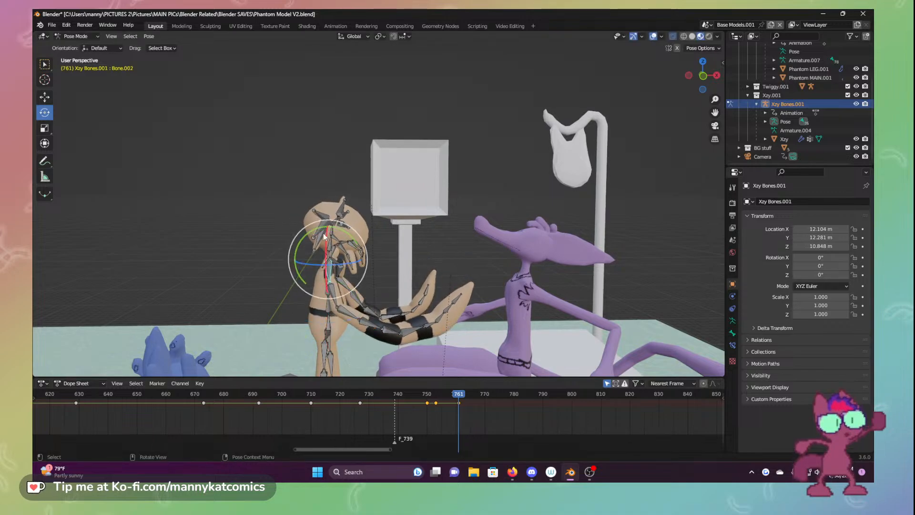
pyautogui.moveTo(317, 229); pyautogui.dragTo(308, 232)
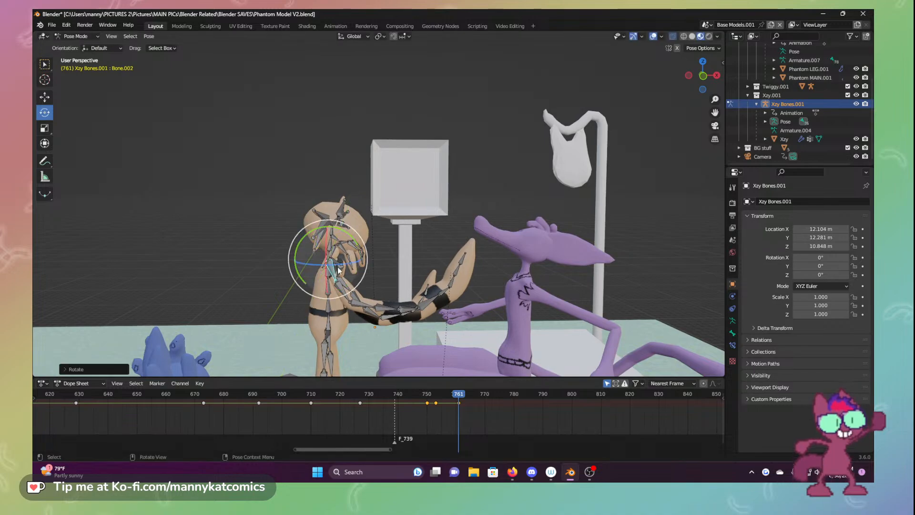
# Rotate the shoulder bone of Xzy's far arm from behind to raise it level with the near arm
pyautogui.moveTo(334, 277); pyautogui.dragTo(143, 298, button='middle')
pyautogui.click(412, 280)
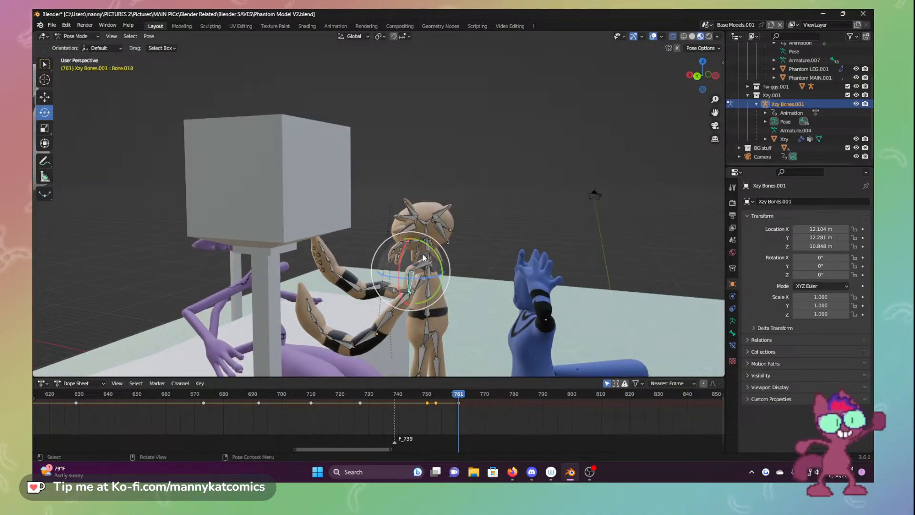
pyautogui.moveTo(437, 253); pyautogui.dragTo(444, 268)
pyautogui.moveTo(487, 284); pyautogui.dragTo(334, 299, button='middle')
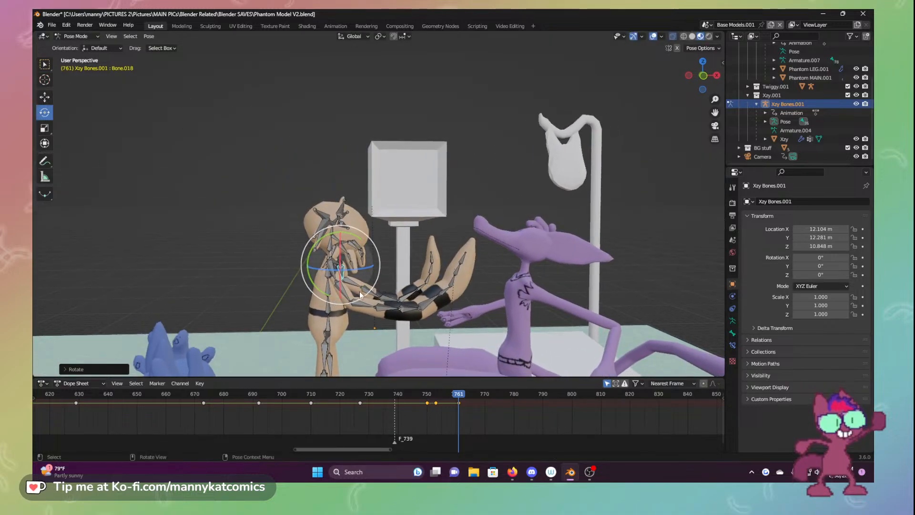
# Key the adjusted pose of all Xzy's bones at frame 761 with Location, Rotation & Scale
pyautogui.press('a')
pyautogui.press('i')
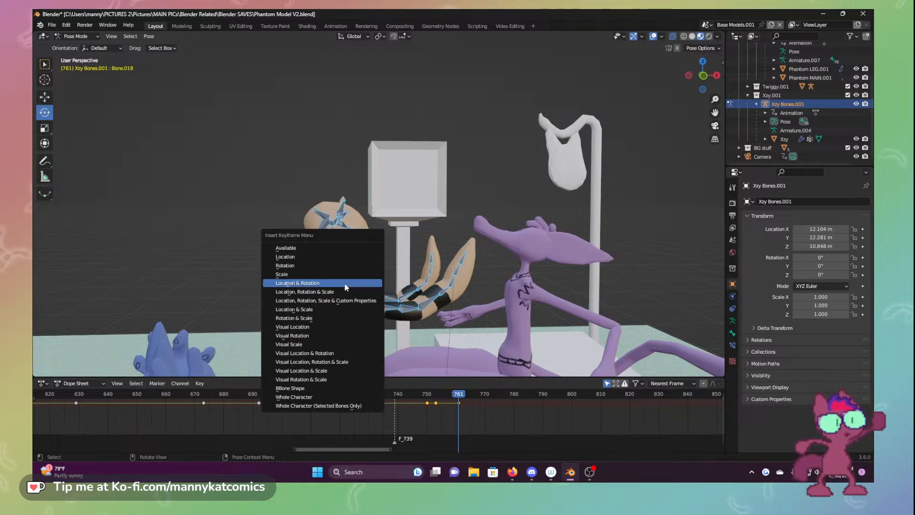
pyautogui.click(354, 292)
# Try to clear the rotation of Xzy's near arm bones from hand to shoulder at frame 763
pyautogui.moveTo(441, 395); pyautogui.dragTo(467, 394)
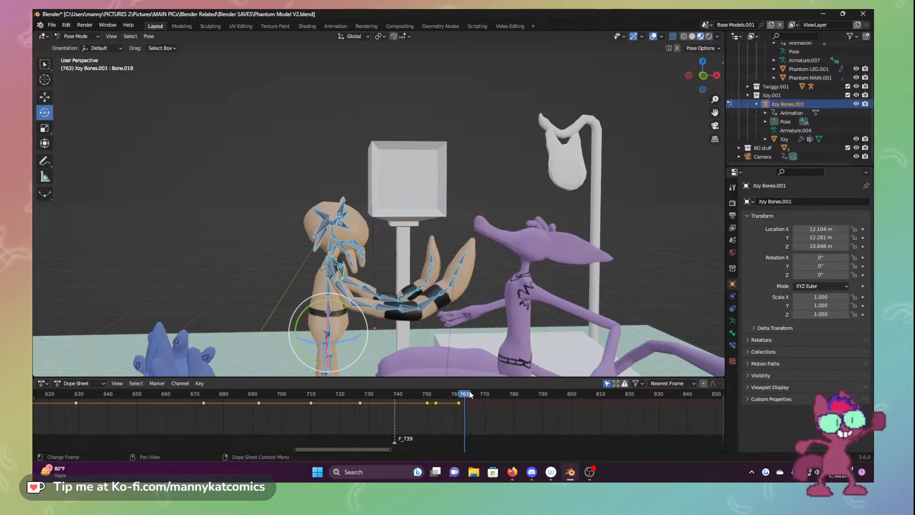
pyautogui.moveTo(460, 334)
pyautogui.mouseDown(button='middle')
pyautogui.moveTo(443, 332)
pyautogui.moveTo(450, 342)
pyautogui.mouseUp(button='middle')
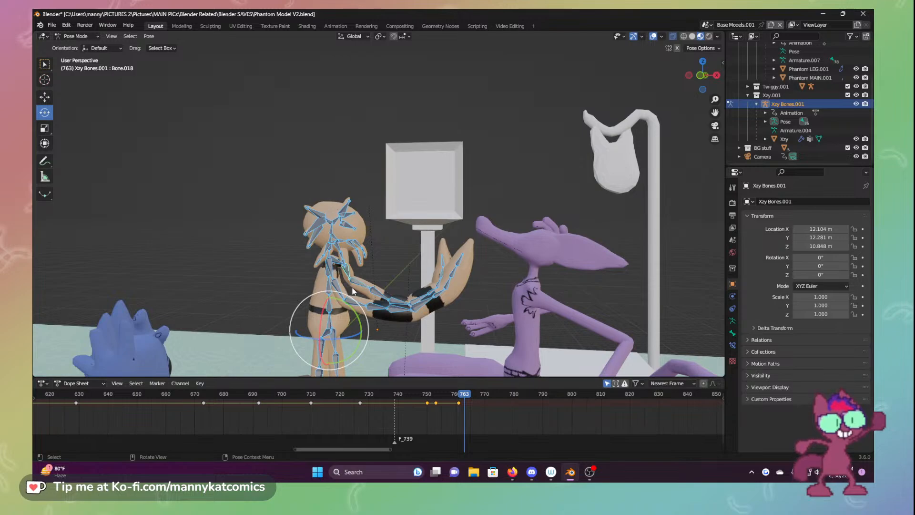
pyautogui.click(462, 263)
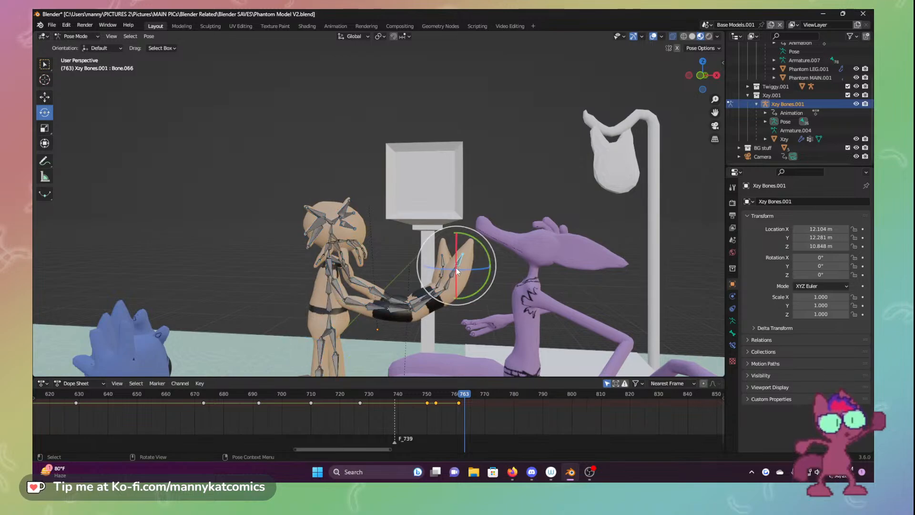
pyautogui.click(447, 285)
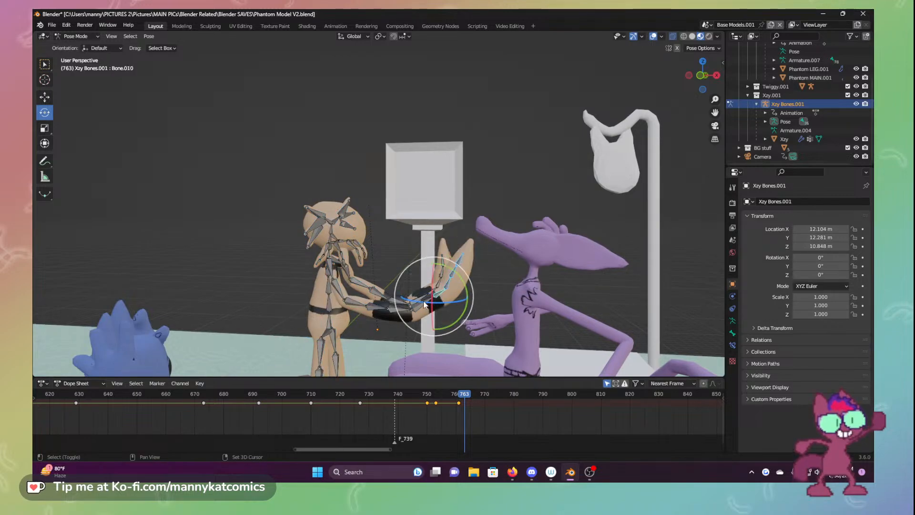
pyautogui.click(377, 312)
pyautogui.keyDown('shift'); pyautogui.click(377, 309); pyautogui.keyUp('shift')
pyautogui.keyDown('shift'); pyautogui.click(357, 305); pyautogui.keyUp('shift')
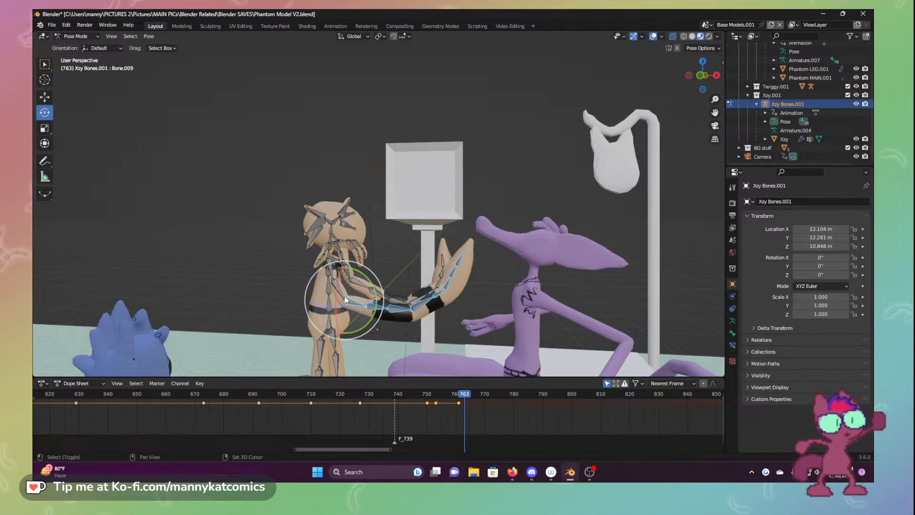
pyautogui.keyDown('shift'); pyautogui.click(340, 292); pyautogui.keyUp('shift')
pyautogui.keyDown('shift'); pyautogui.click(331, 269); pyautogui.keyUp('shift')
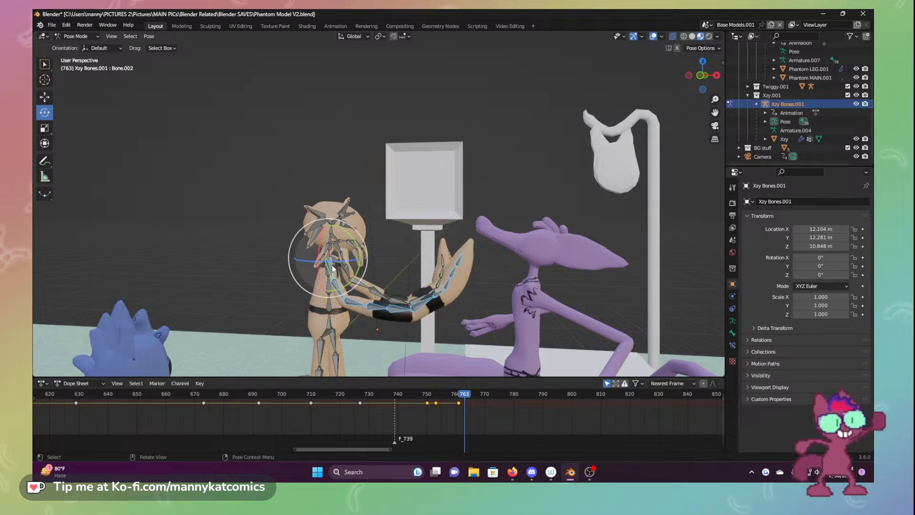
pyautogui.hotkey('alt', 'r')
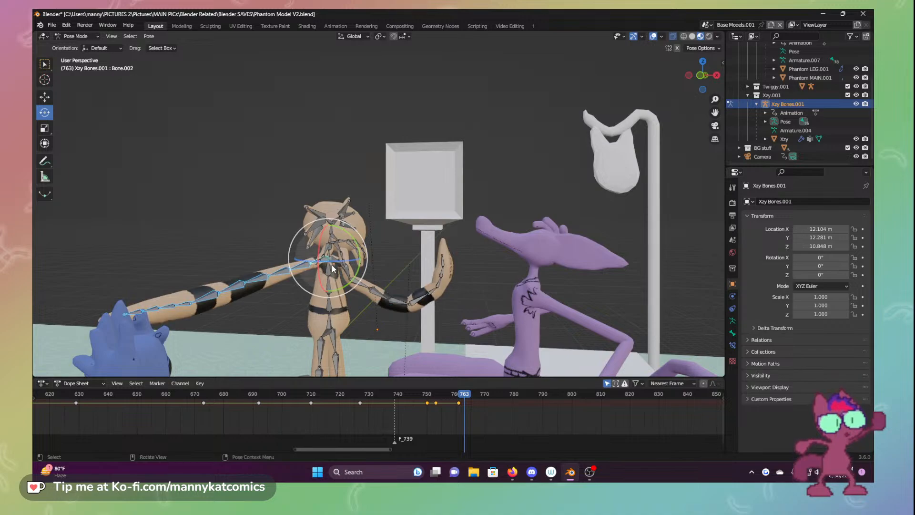
pyautogui.hotkey('ctrl', 'z')
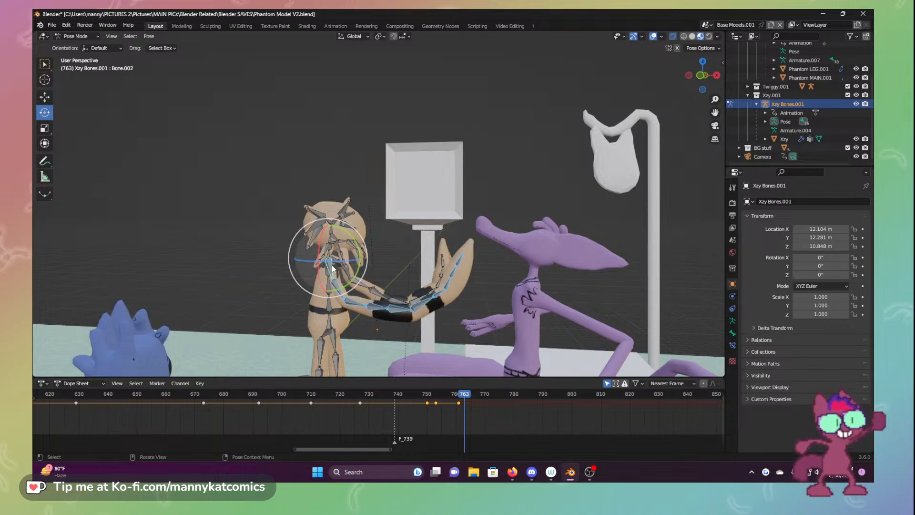
# Key the pose of all Xzy's bones at frame 763 and remove that keyframe again
pyautogui.click(276, 224)
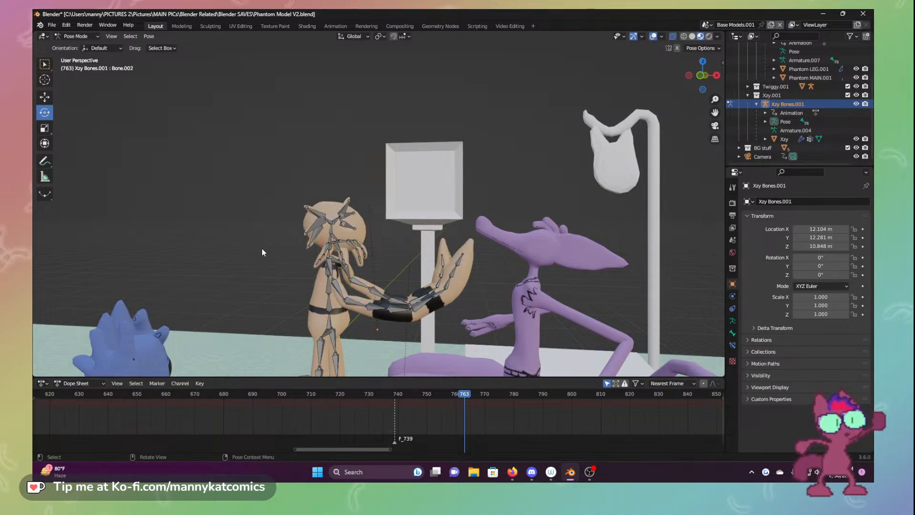
pyautogui.press('a')
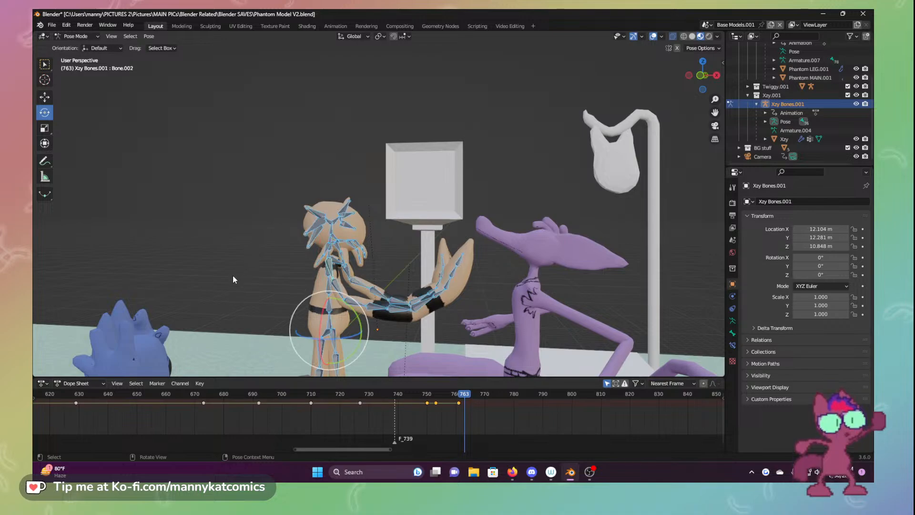
pyautogui.press('i')
pyautogui.click(235, 279)
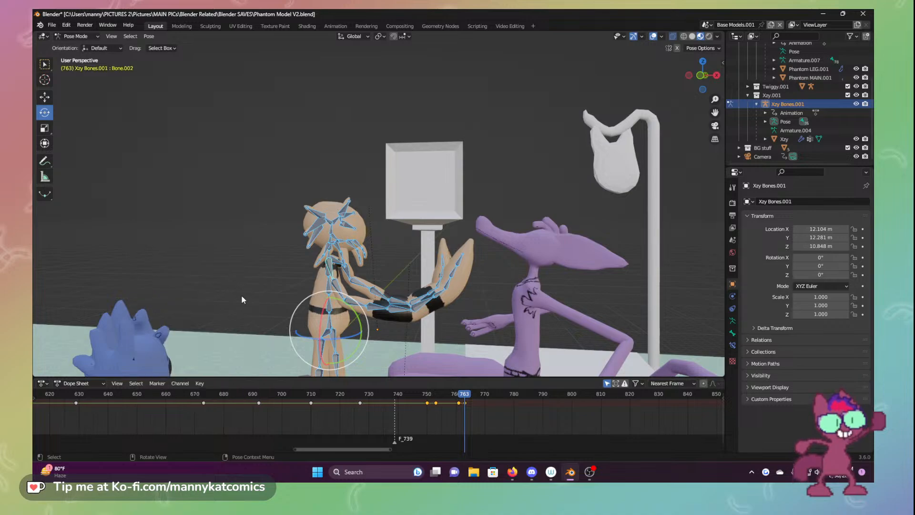
pyautogui.moveTo(463, 397); pyautogui.dragTo(482, 396)
pyautogui.click(465, 403)
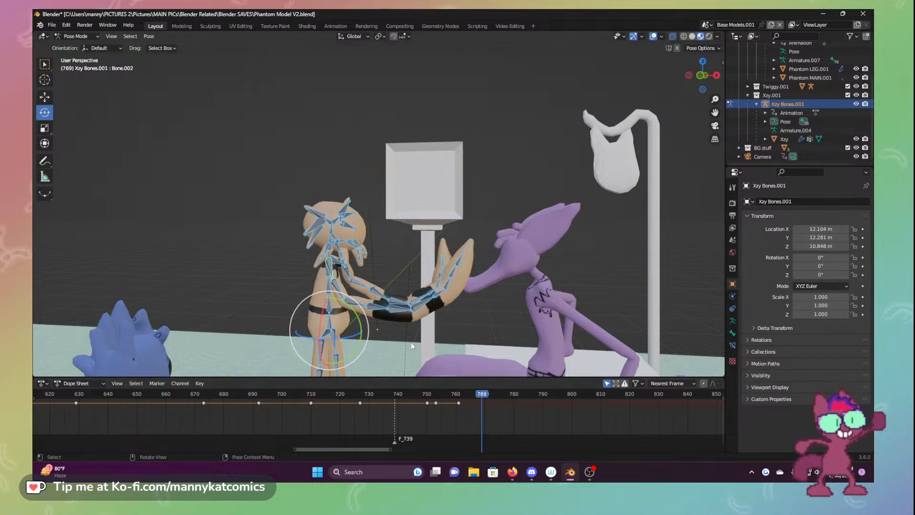
# At frame 769, rotate the near shoulder bone and the far arm's bones to lower both of Xzy's arms
pyautogui.click(335, 271)
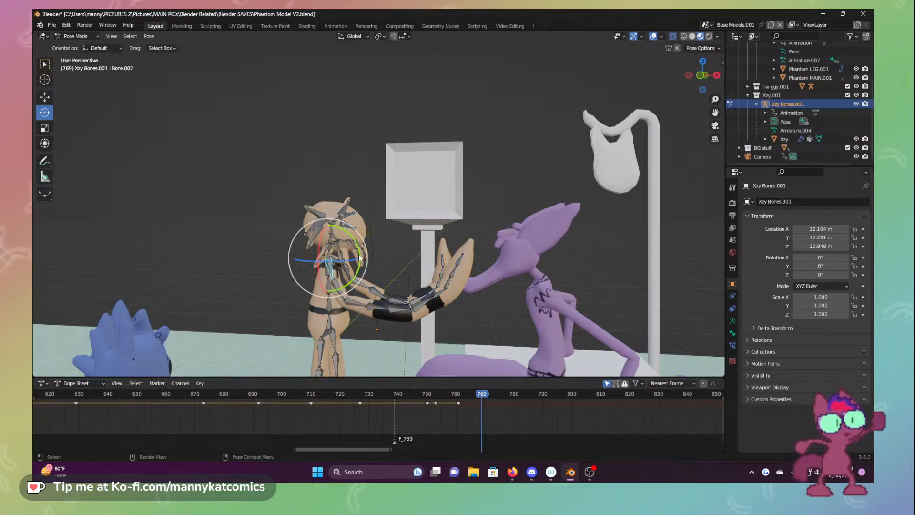
pyautogui.moveTo(359, 257); pyautogui.dragTo(352, 269)
pyautogui.moveTo(351, 270); pyautogui.dragTo(143, 282, button='middle')
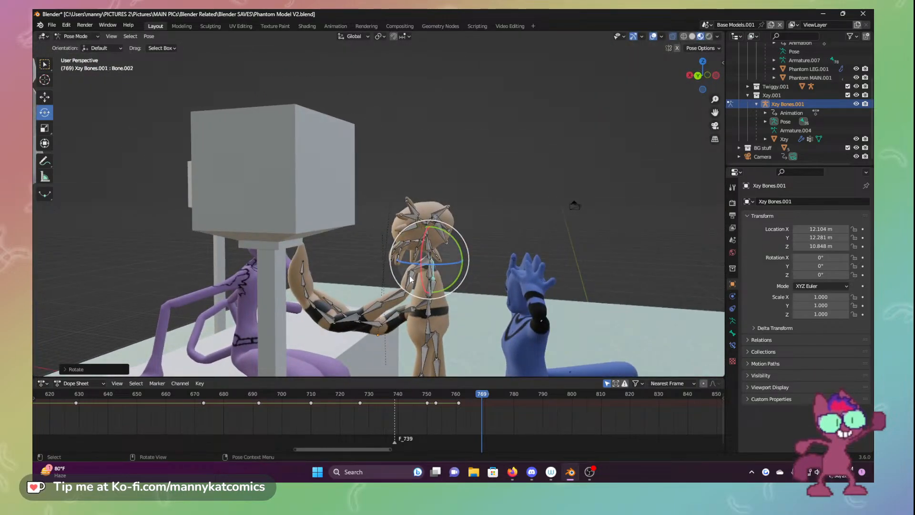
pyautogui.click(433, 267)
pyautogui.moveTo(444, 265); pyautogui.dragTo(362, 315)
pyautogui.click(419, 261)
pyautogui.click(337, 331)
pyautogui.moveTo(362, 315); pyautogui.dragTo(591, 290, button='middle')
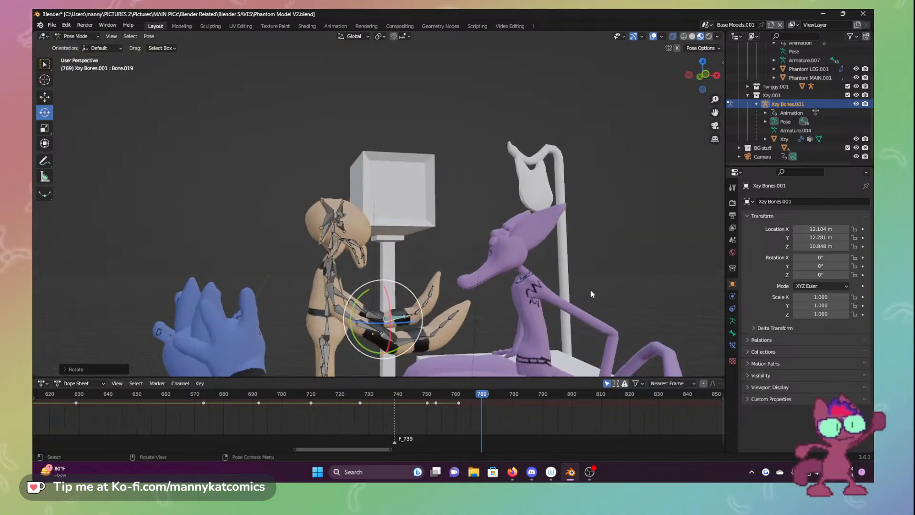
# Rotate the bone at the base of Xzy's neck and key the pose of all bones at frame 769
pyautogui.click(330, 256)
pyautogui.moveTo(353, 259); pyautogui.dragTo(299, 234)
pyautogui.moveTo(487, 308); pyautogui.dragTo(456, 328, button='middle')
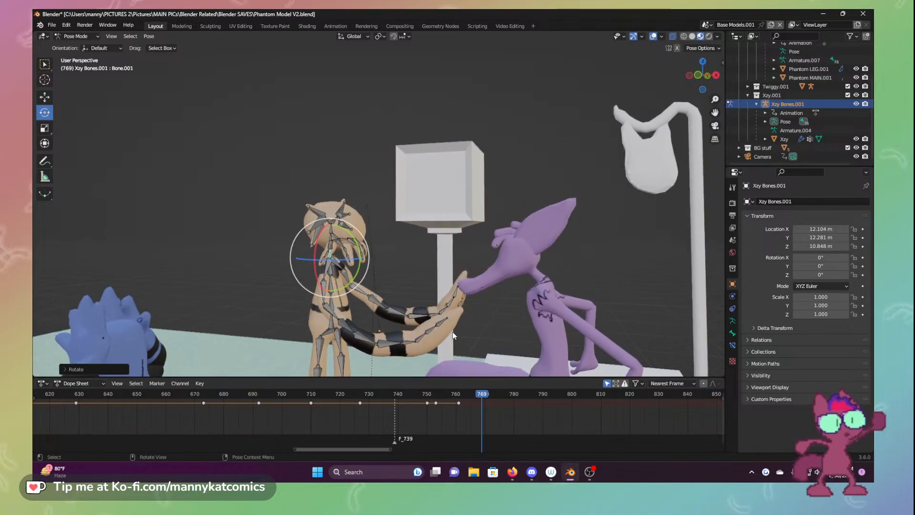
pyautogui.press('a')
pyautogui.press('i')
pyautogui.click(271, 250)
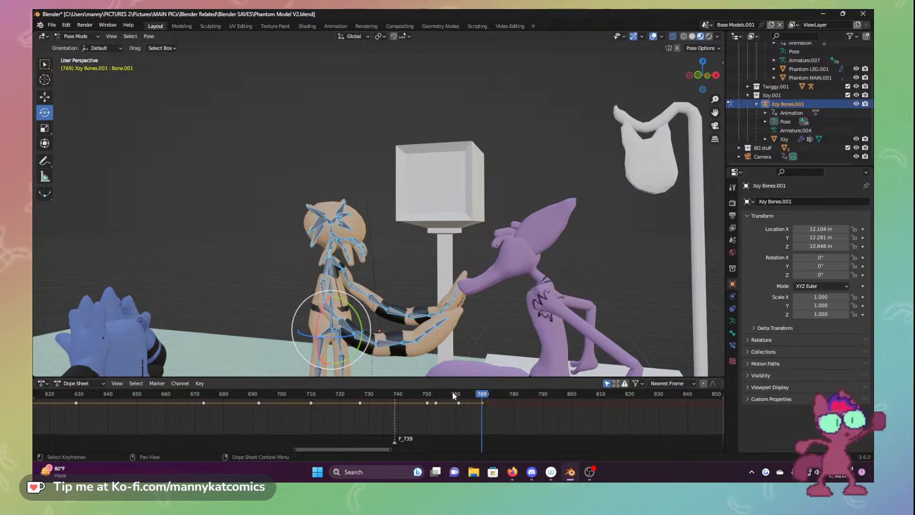
# Play back Xzy's new arm movement around frame 769 and save the file
pyautogui.moveTo(408, 394); pyautogui.dragTo(482, 395)
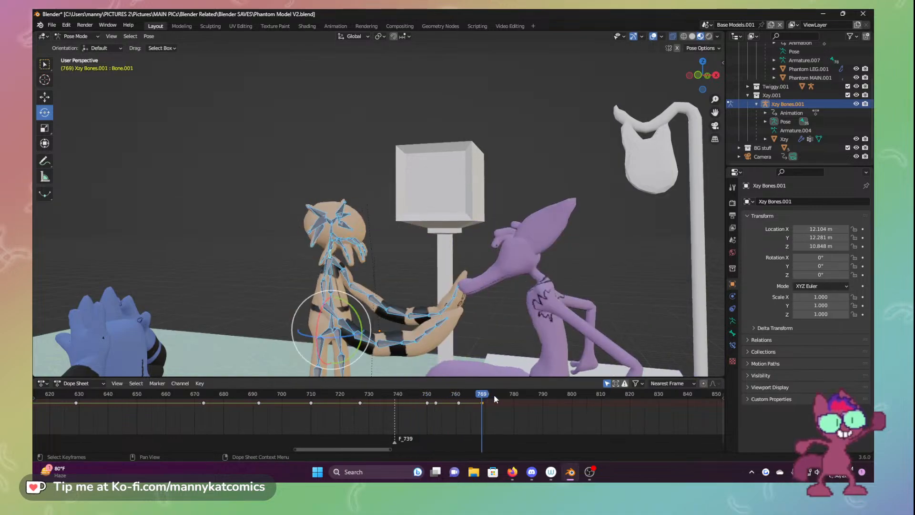
pyautogui.press('space')
pyautogui.press('space')
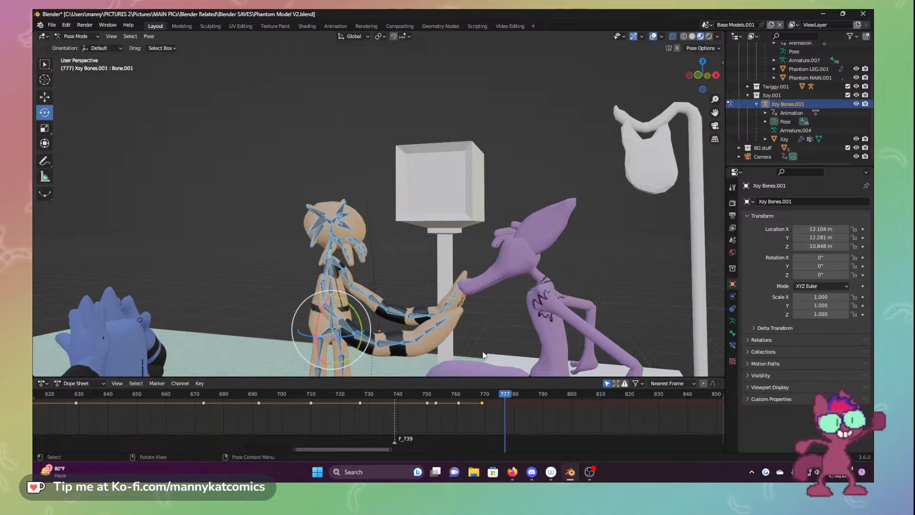
pyautogui.hotkey('ctrl', 's')
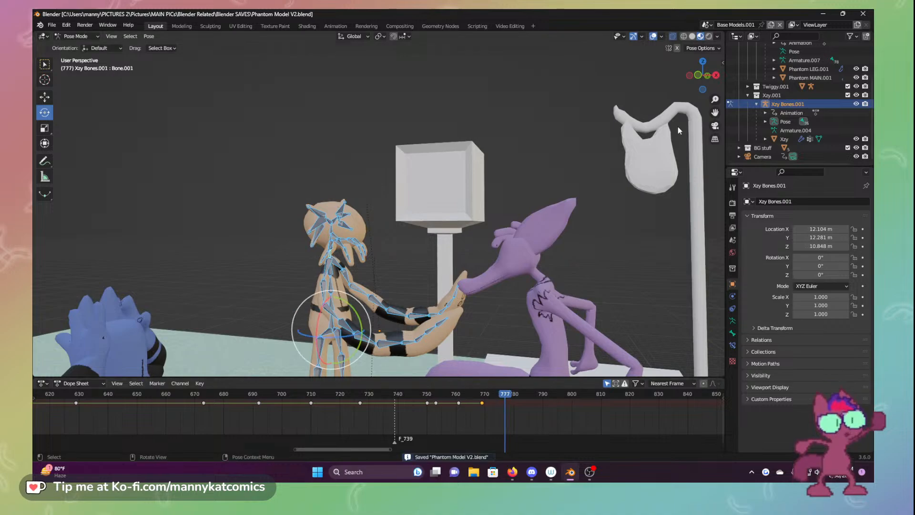
# Switch to the camera view and Object Mode, and play the animation from frame 464
pyautogui.click(712, 127)
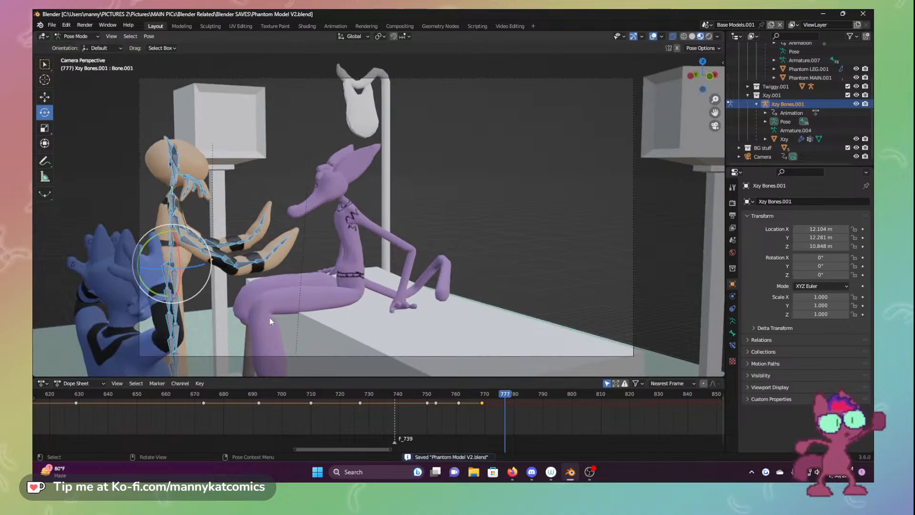
pyautogui.moveTo(391, 450); pyautogui.dragTo(296, 451)
pyautogui.click(226, 395)
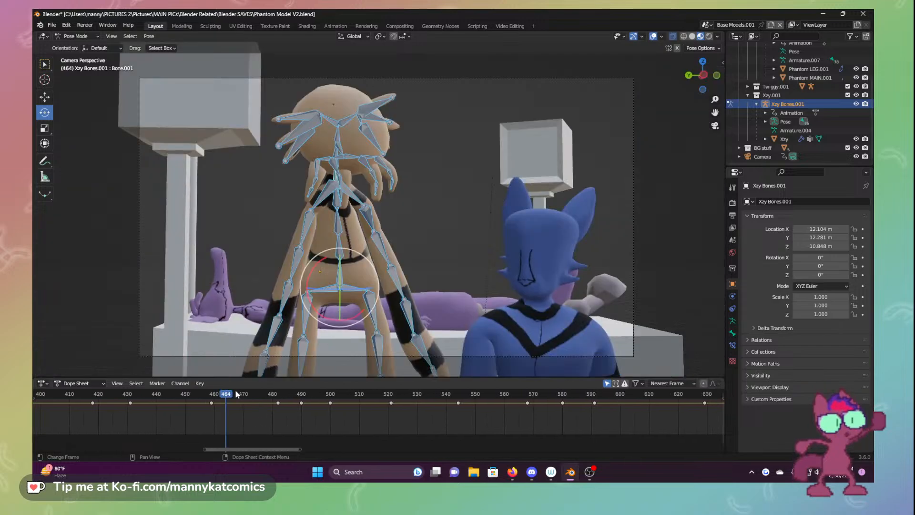
pyautogui.click(83, 37)
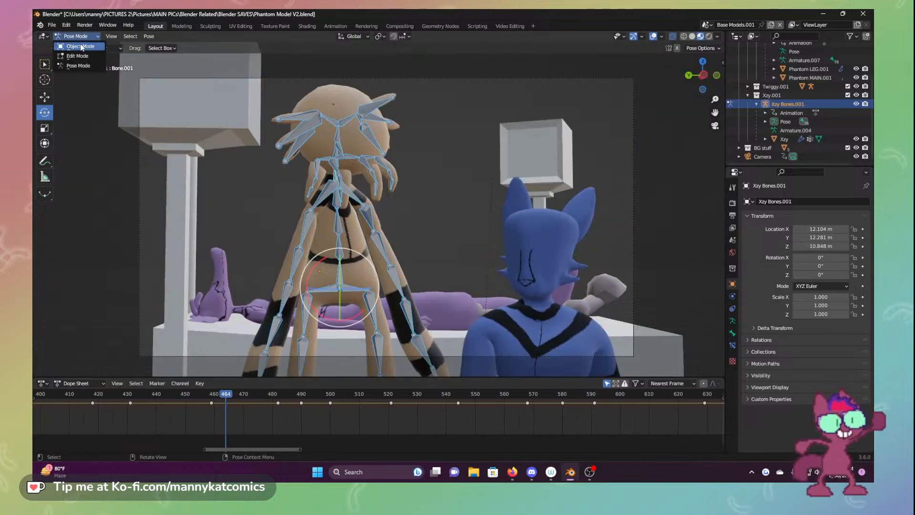
pyautogui.click(72, 51)
pyautogui.hotkey('ctrl', 's')
pyautogui.press('space')
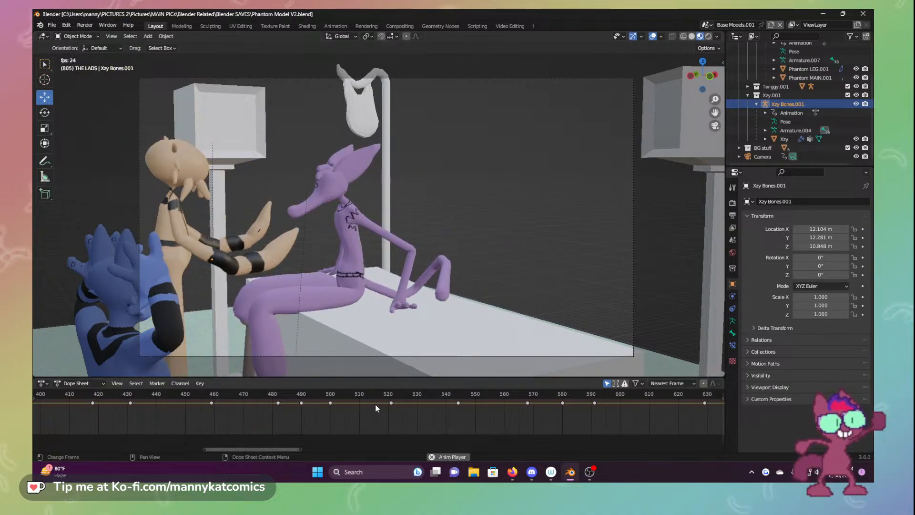
pyautogui.press('space')
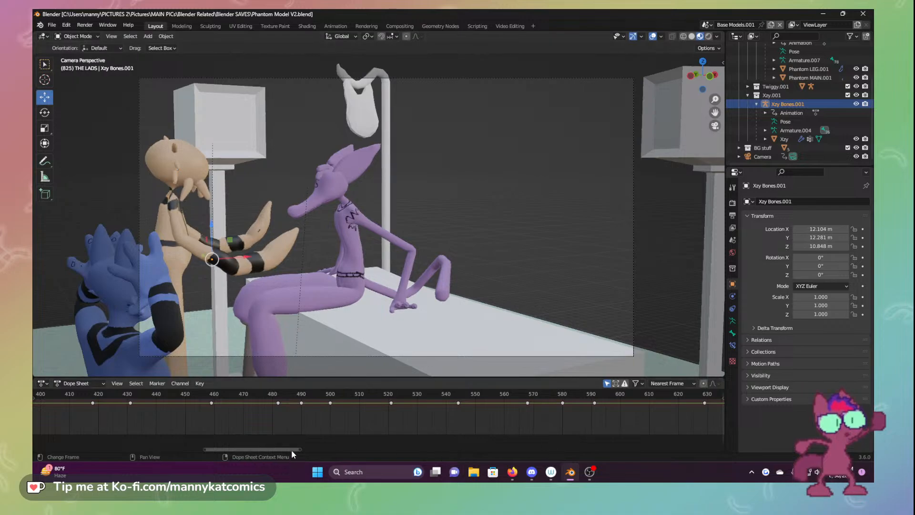
# Return the timeline to frame 774 and save the file
pyautogui.moveTo(291, 451)
pyautogui.mouseDown()
pyautogui.moveTo(422, 450)
pyautogui.moveTo(396, 454)
pyautogui.mouseUp()
pyautogui.moveTo(397, 398)
pyautogui.mouseDown()
pyautogui.moveTo(389, 397)
pyautogui.moveTo(406, 395)
pyautogui.mouseUp()
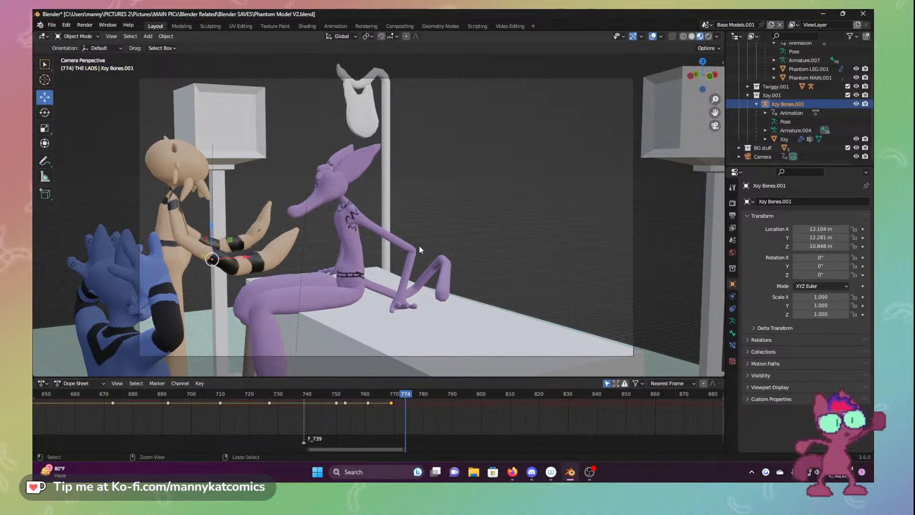
pyautogui.hotkey('ctrl', 's')
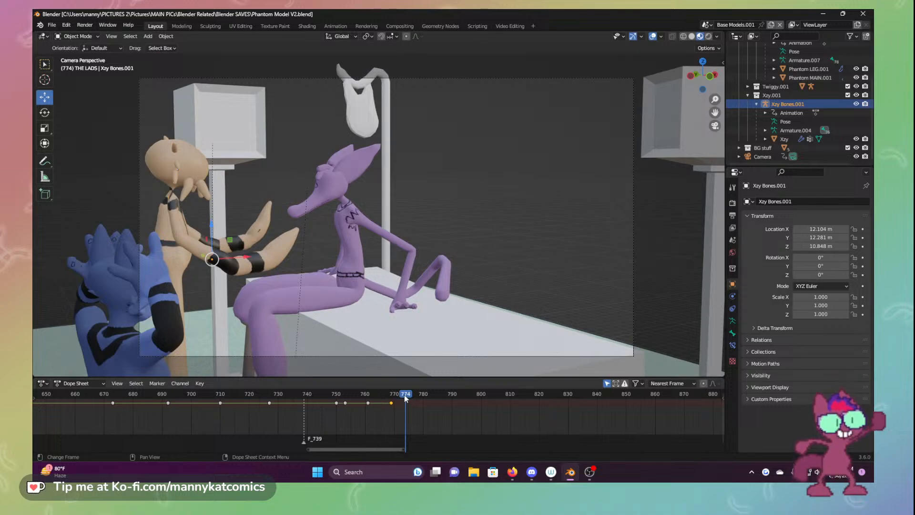
# Select the Camera and insert a Location & Rotation keyframe for it at frame 771
pyautogui.moveTo(404, 399)
pyautogui.mouseDown()
pyautogui.moveTo(426, 394)
pyautogui.moveTo(402, 393)
pyautogui.mouseUp()
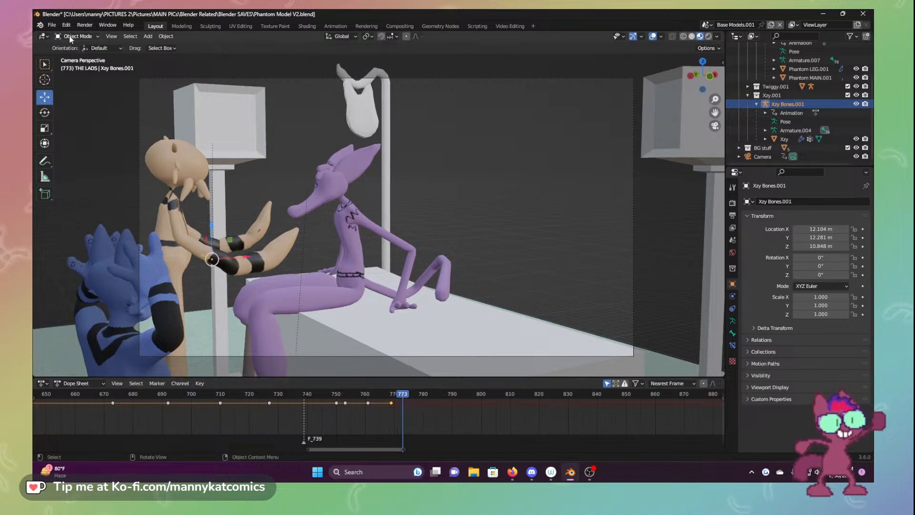
pyautogui.click(762, 156)
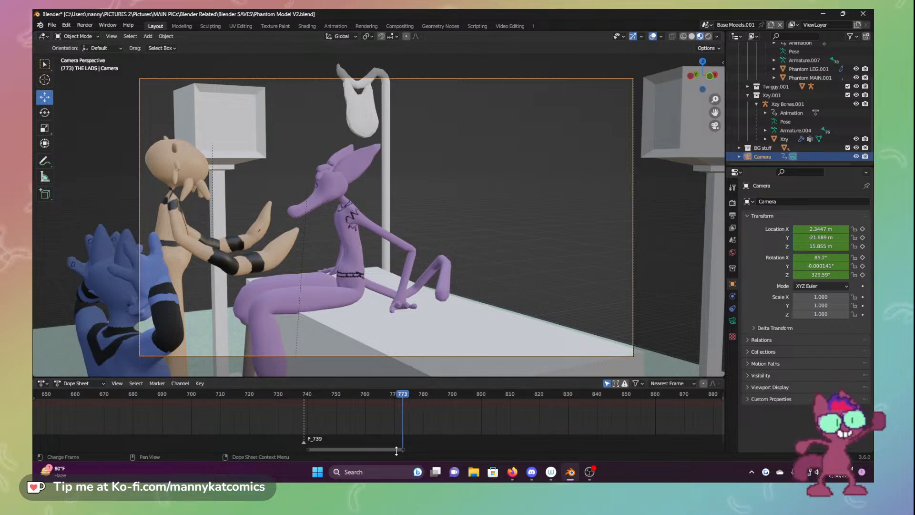
pyautogui.moveTo(399, 449)
pyautogui.mouseDown()
pyautogui.moveTo(379, 446)
pyautogui.moveTo(398, 447)
pyautogui.mouseUp()
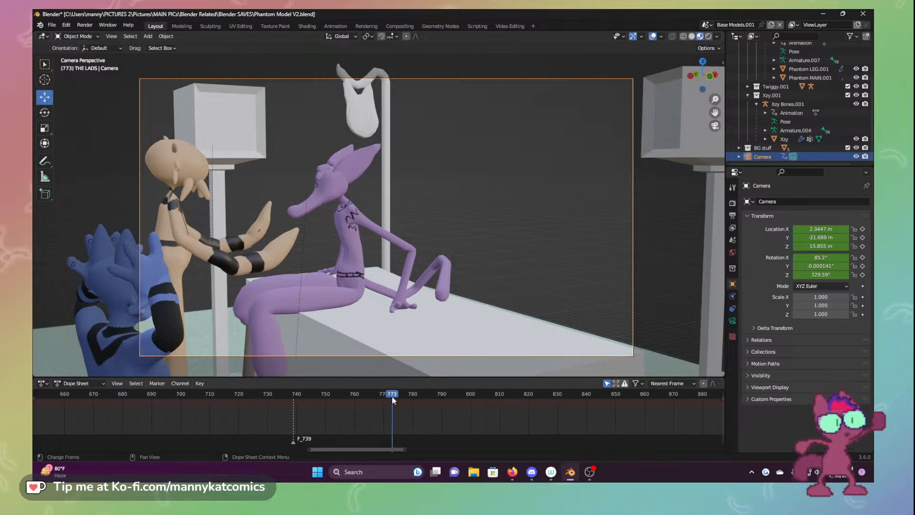
pyautogui.moveTo(392, 396)
pyautogui.mouseDown()
pyautogui.moveTo(376, 402)
pyautogui.moveTo(388, 396)
pyautogui.moveTo(386, 405)
pyautogui.mouseUp()
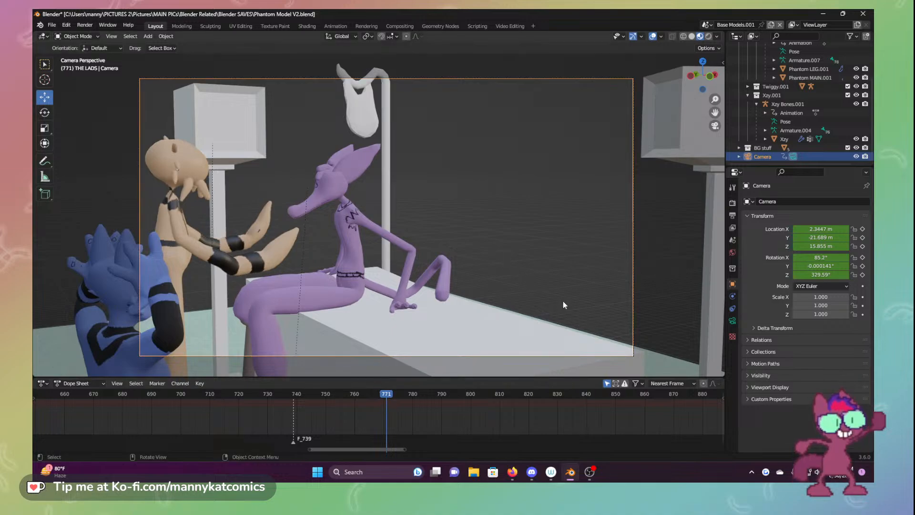
pyautogui.press('i')
pyautogui.click(464, 290)
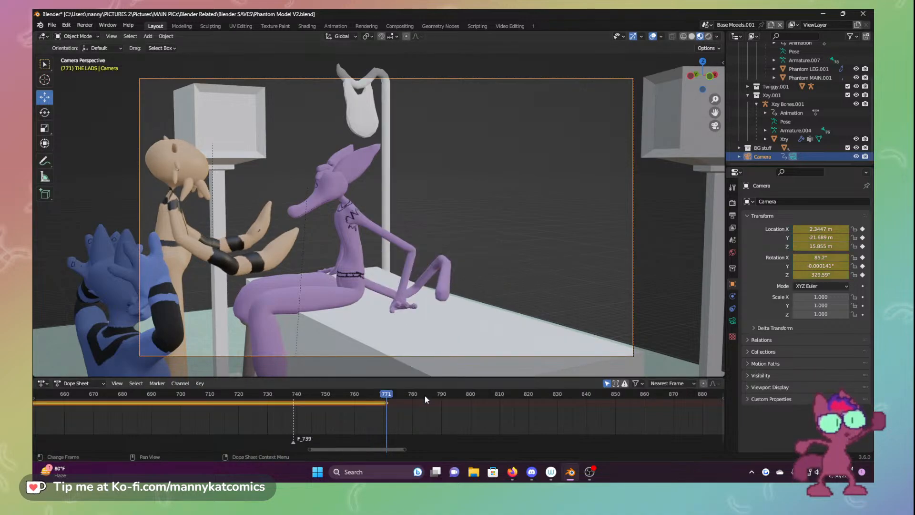
# Go to frame 772 and leave the camera view to look over the characters around the table
pyautogui.moveTo(386, 395); pyautogui.dragTo(389, 395)
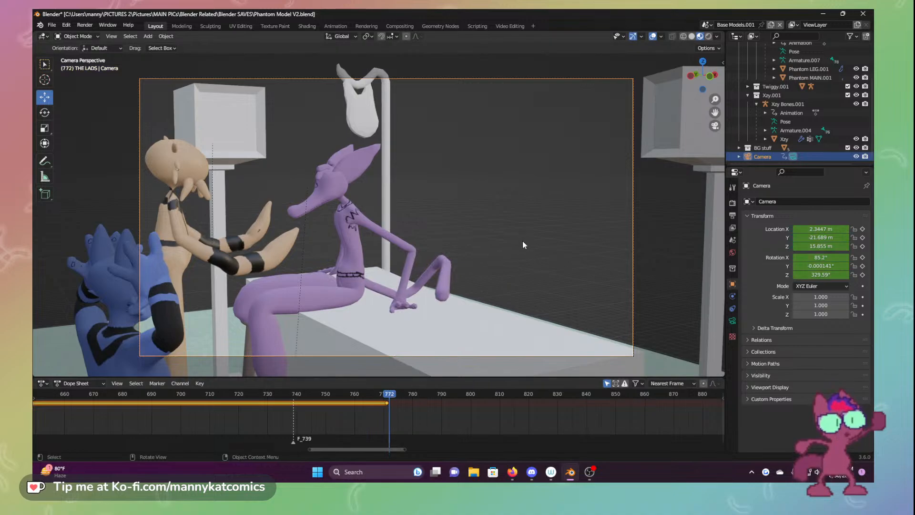
pyautogui.moveTo(545, 234); pyautogui.dragTo(437, 282, button='middle')
pyautogui.scroll(4, 422, 254)
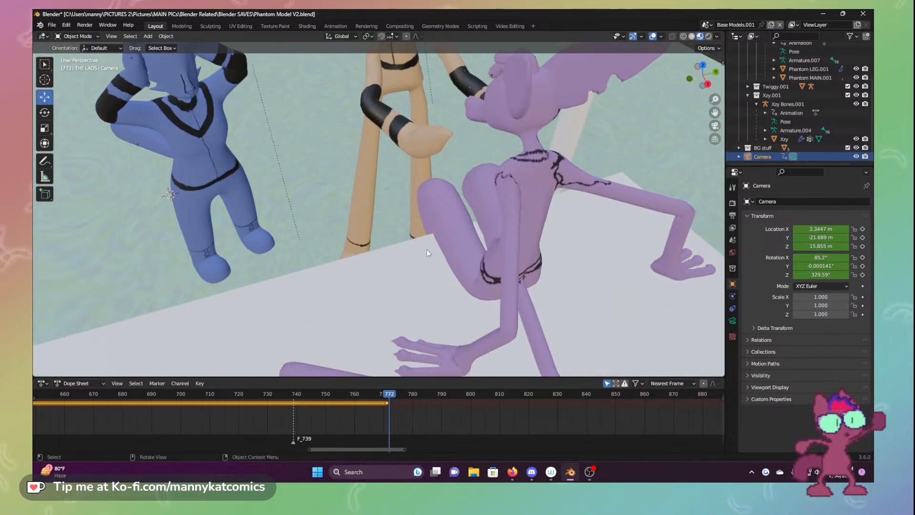
pyautogui.scroll(-4, 402, 207)
pyautogui.scroll(-2, 396, 208)
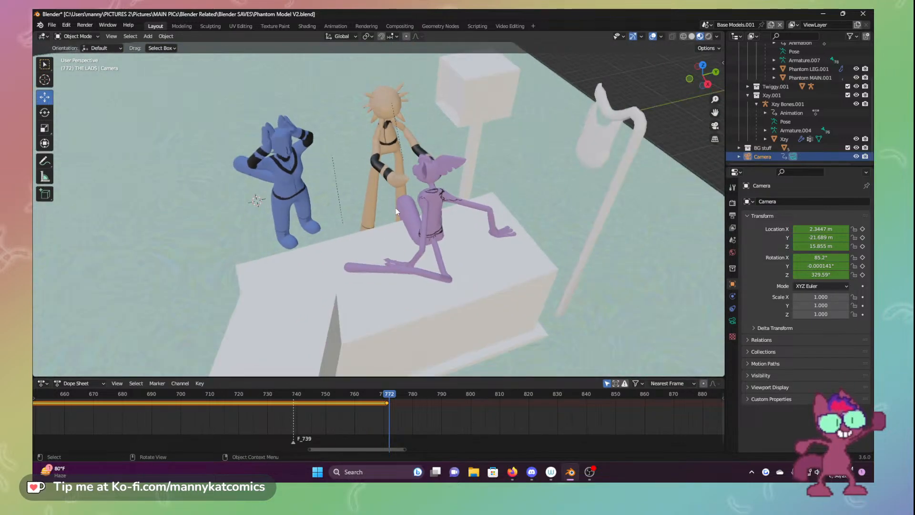
pyautogui.scroll(2, 380, 218)
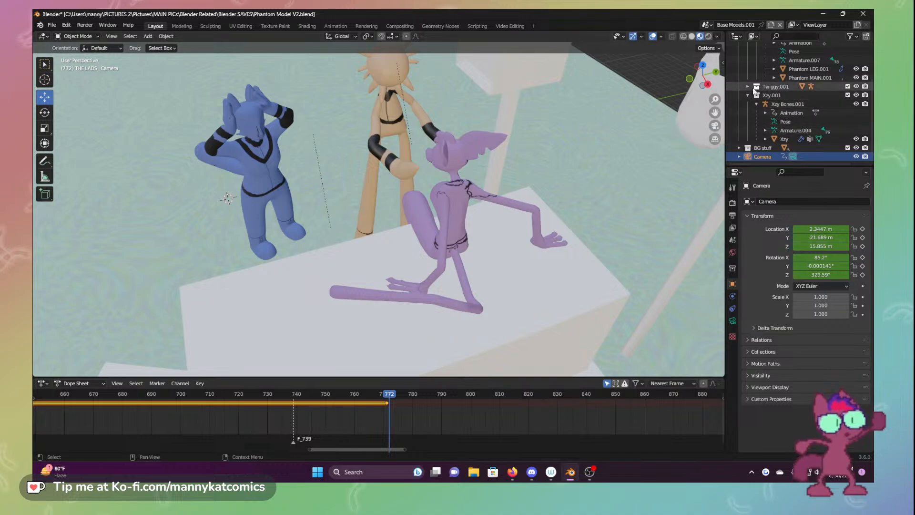
pyautogui.click(749, 86)
pyautogui.scroll(-3, 788, 130)
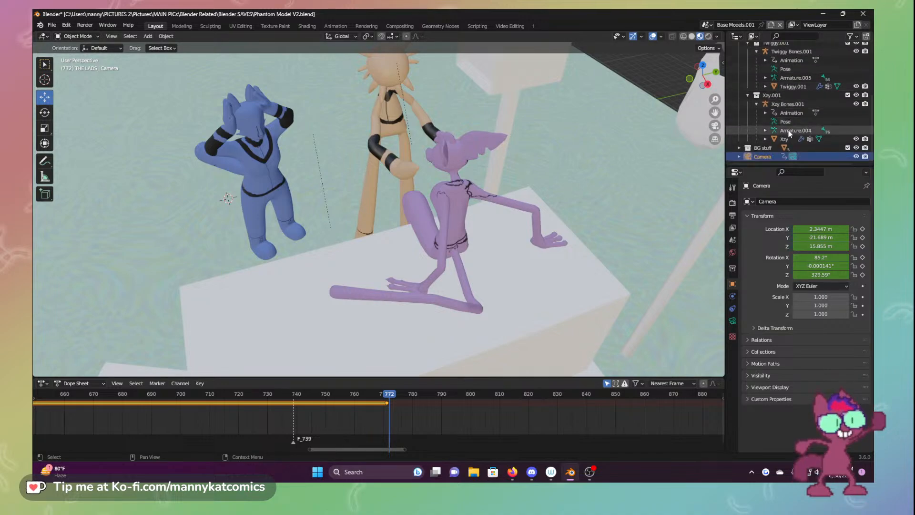
pyautogui.click(789, 130)
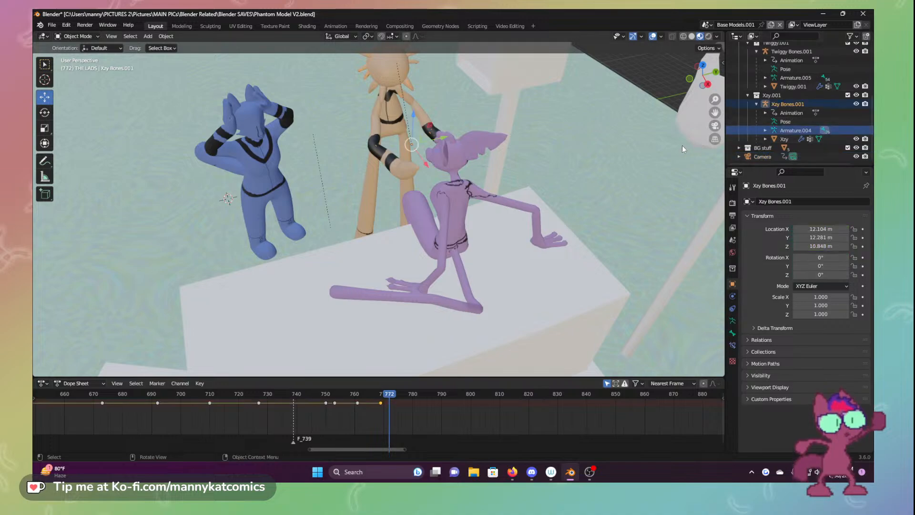
pyautogui.click(747, 95)
# Select the Camera and move it horizontally beside the table, to about X 28.17 m and Y 7.33 m
pyautogui.click(761, 156)
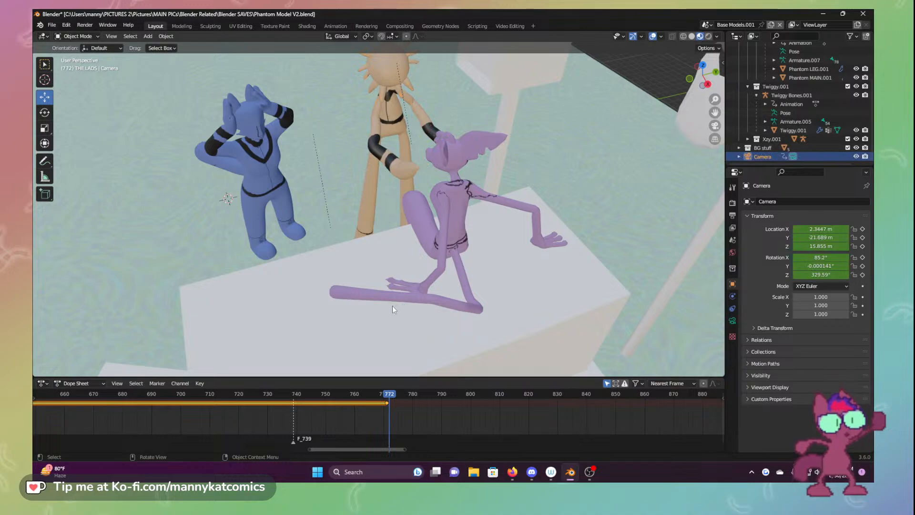
pyautogui.scroll(-8, 390, 309)
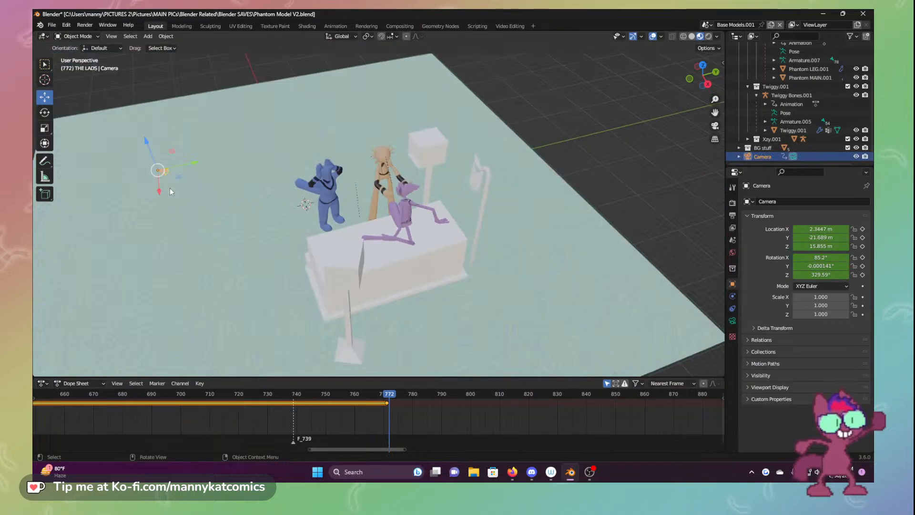
pyautogui.moveTo(179, 182); pyautogui.dragTo(420, 248)
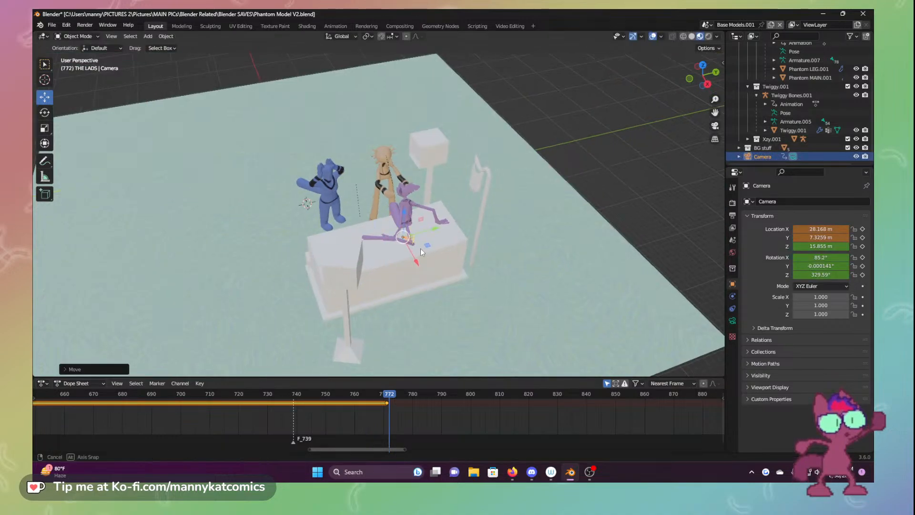
# Rotate the Camera about Z to about 445.88° so it faces the characters, and look through it
pyautogui.moveTo(421, 248); pyautogui.dragTo(422, 233, button='middle')
pyautogui.scroll(10, 411, 232)
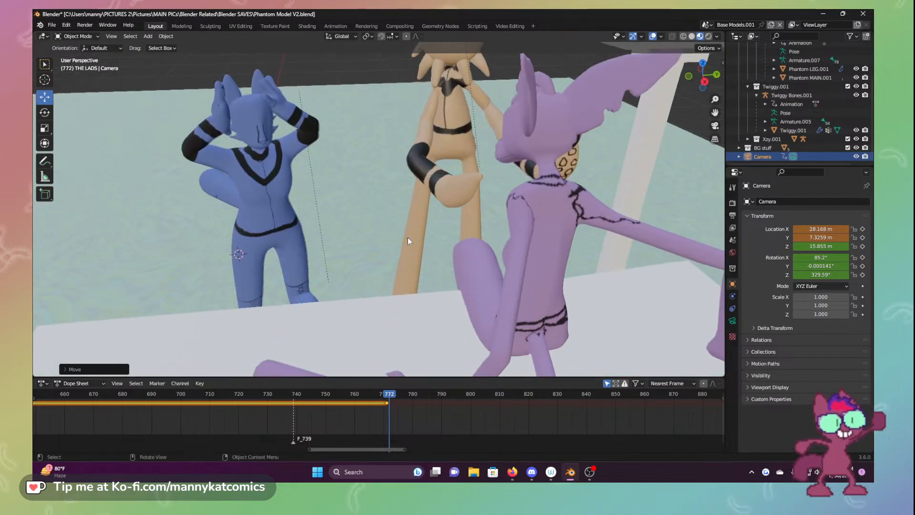
pyautogui.scroll(-5, 407, 240)
pyautogui.moveTo(405, 253); pyautogui.dragTo(406, 270, button='middle')
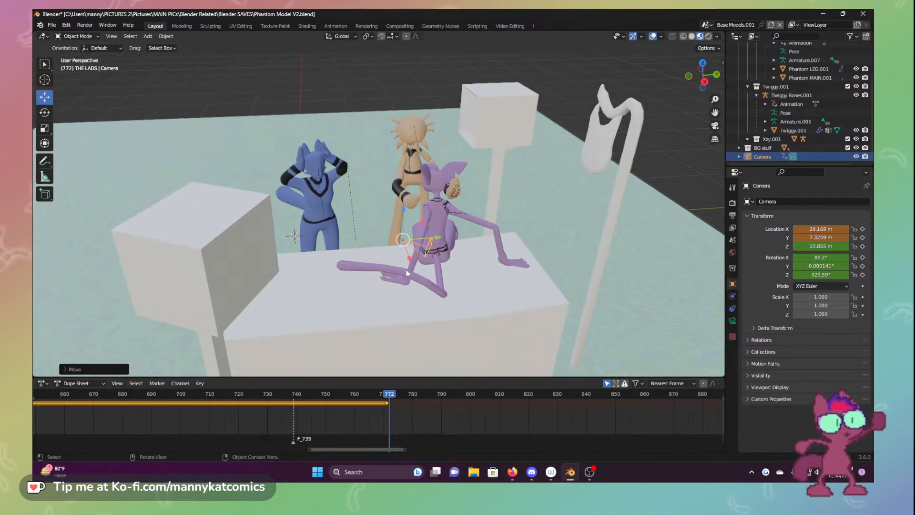
pyautogui.scroll(4, 401, 272)
pyautogui.click(44, 112)
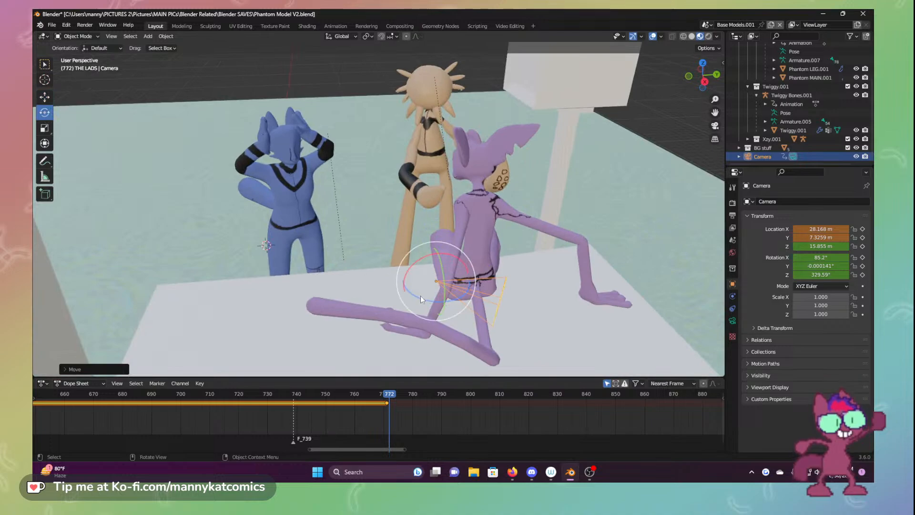
pyautogui.moveTo(430, 305); pyautogui.dragTo(488, 265)
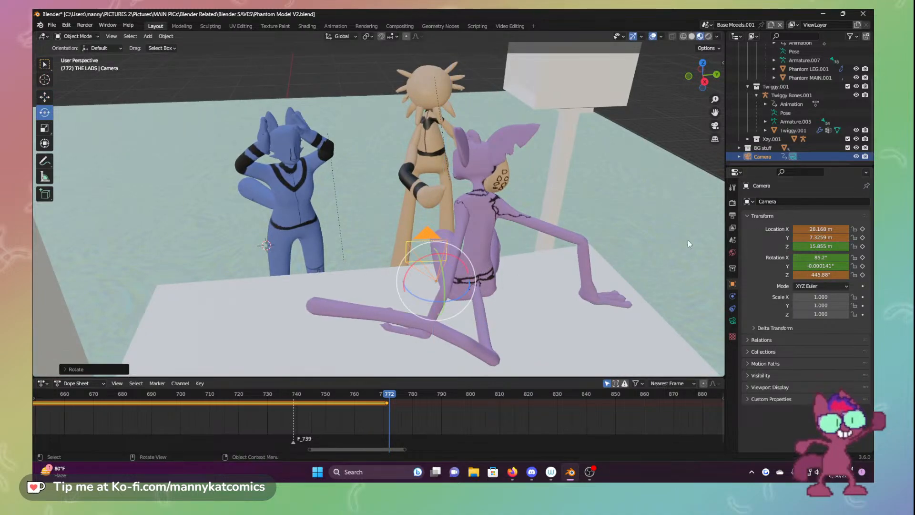
pyautogui.click(715, 126)
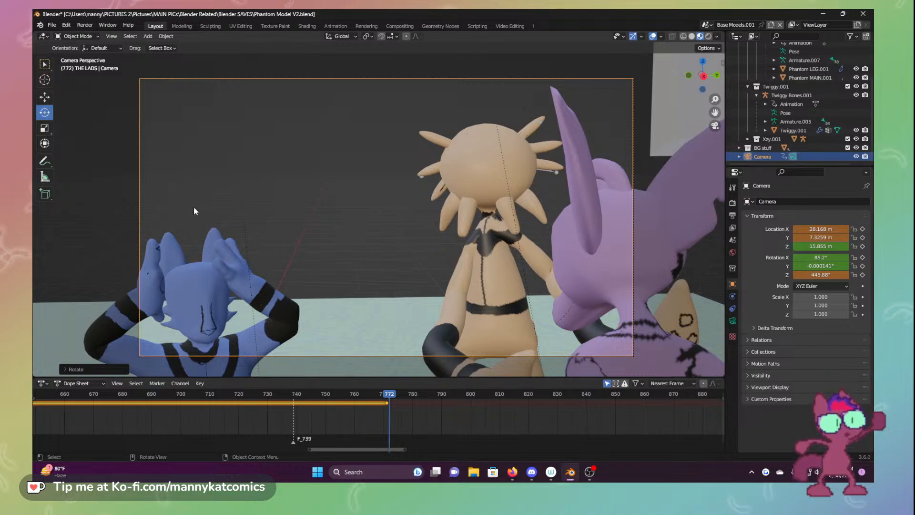
# Refine the Camera's location to about X 32.708 m, Y 6.316 m and Z 14.535 m to frame all three characters
pyautogui.click(46, 101)
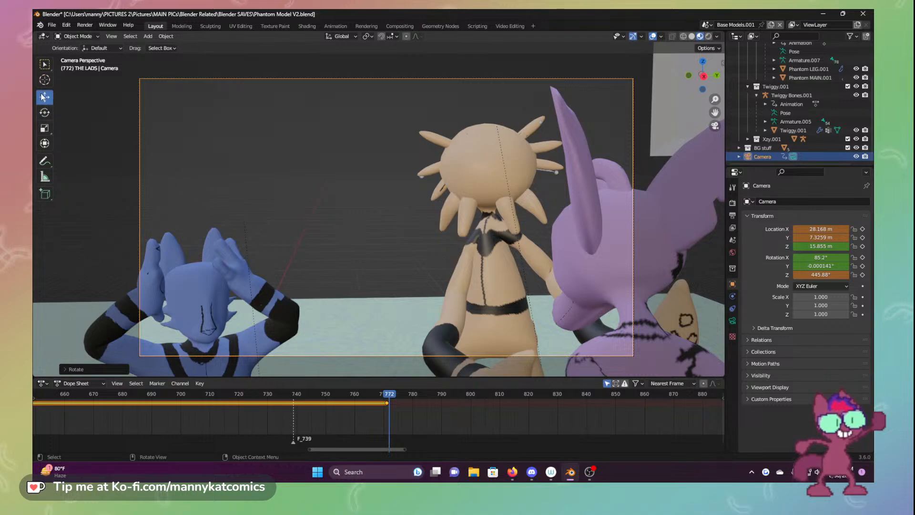
pyautogui.click(44, 65)
pyautogui.moveTo(821, 229); pyautogui.dragTo(860, 229)
pyautogui.hotkey('ctrl', 'z')
pyautogui.click(824, 237)
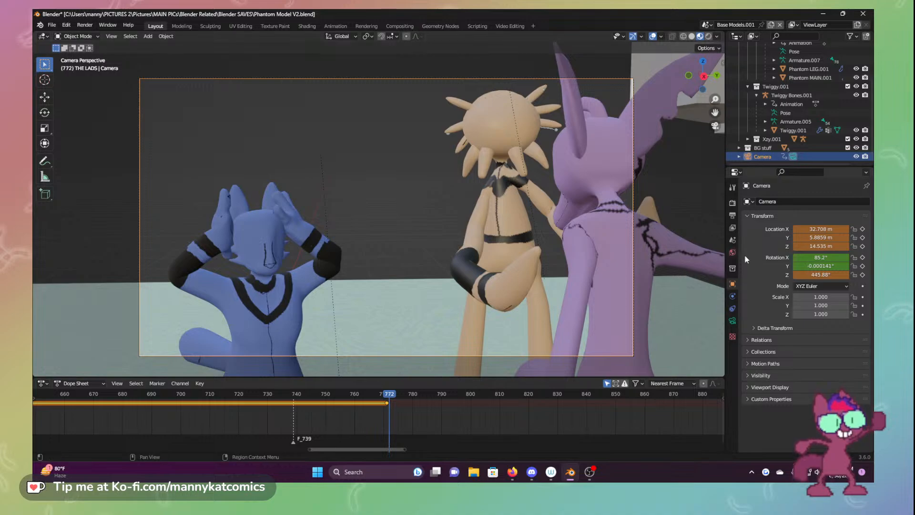
pyautogui.moveTo(821, 237); pyautogui.dragTo(825, 237)
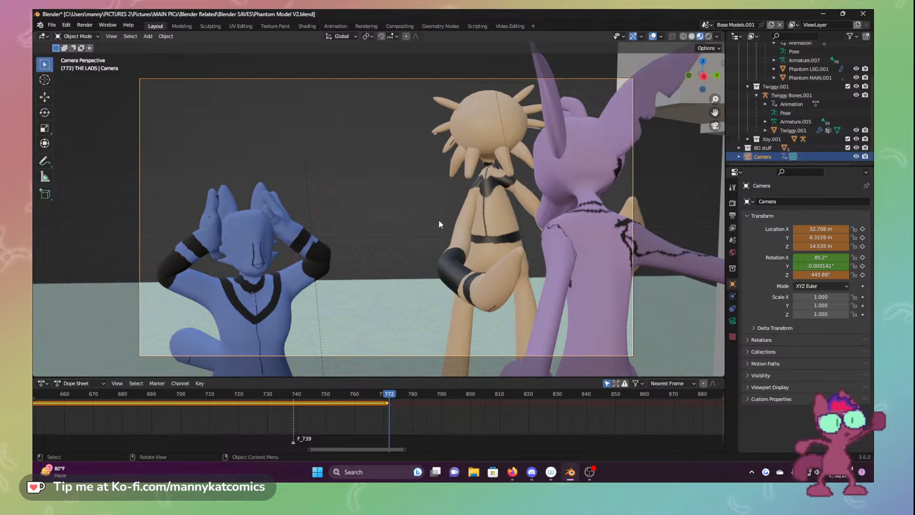
# Insert a Location & Rotation keyframe for the Camera at frame 772, scrub across the cut and save the file
pyautogui.press('i')
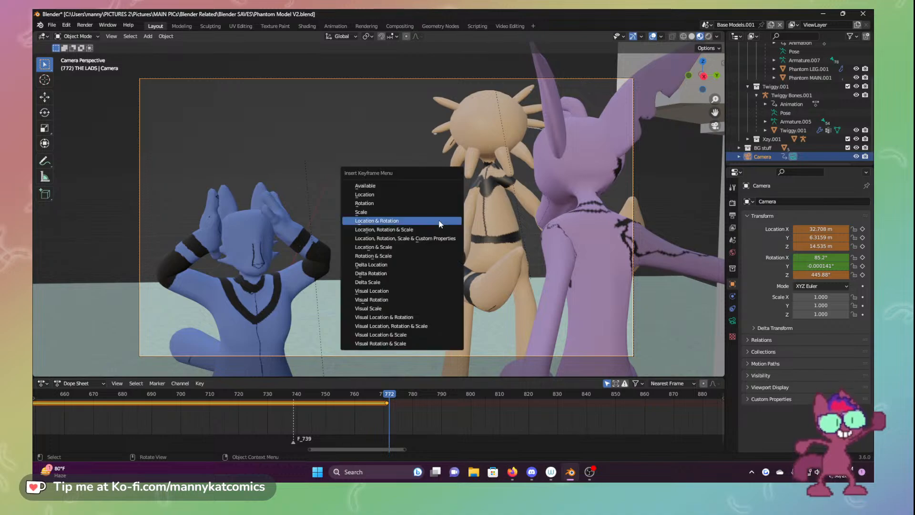
pyautogui.click(436, 221)
pyautogui.click(384, 395)
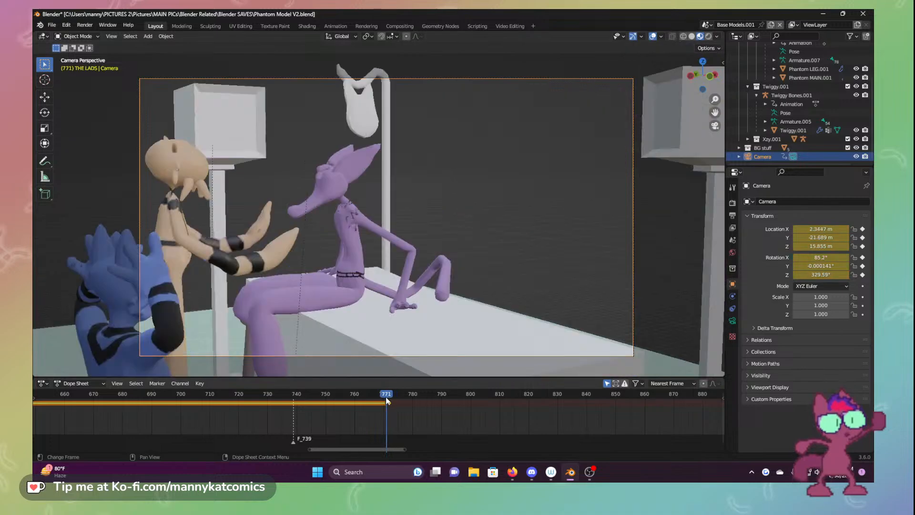
pyautogui.moveTo(385, 400); pyautogui.dragTo(399, 400)
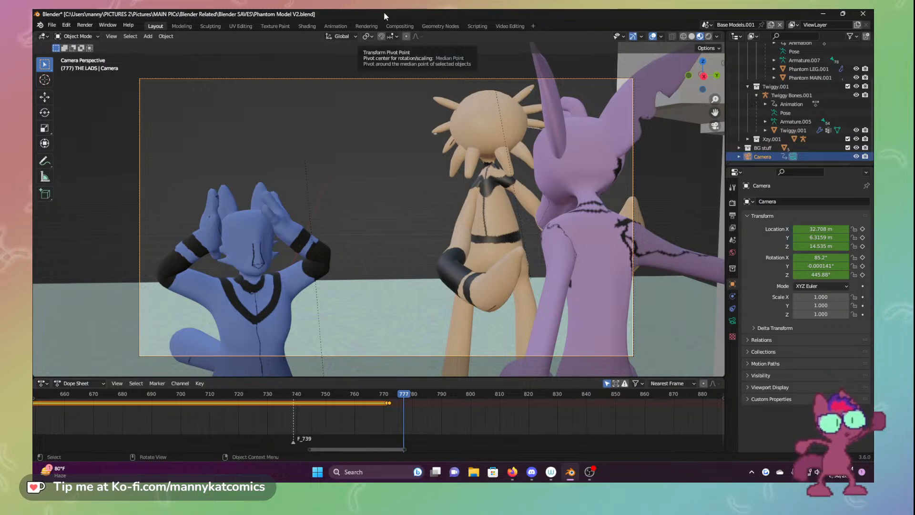
pyautogui.hotkey('ctrl', 's')
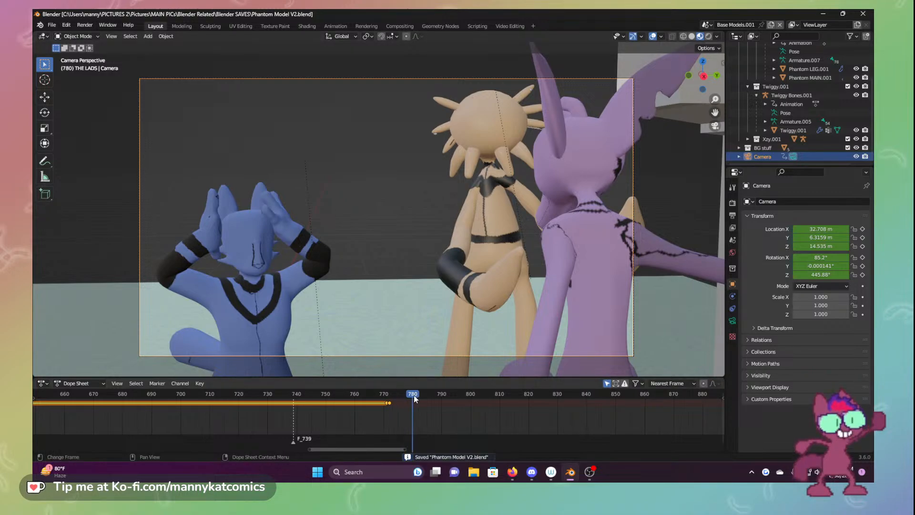
# Return the timeline to frame 772, select Xzy's armature and switch it to Pose Mode
pyautogui.click(424, 395)
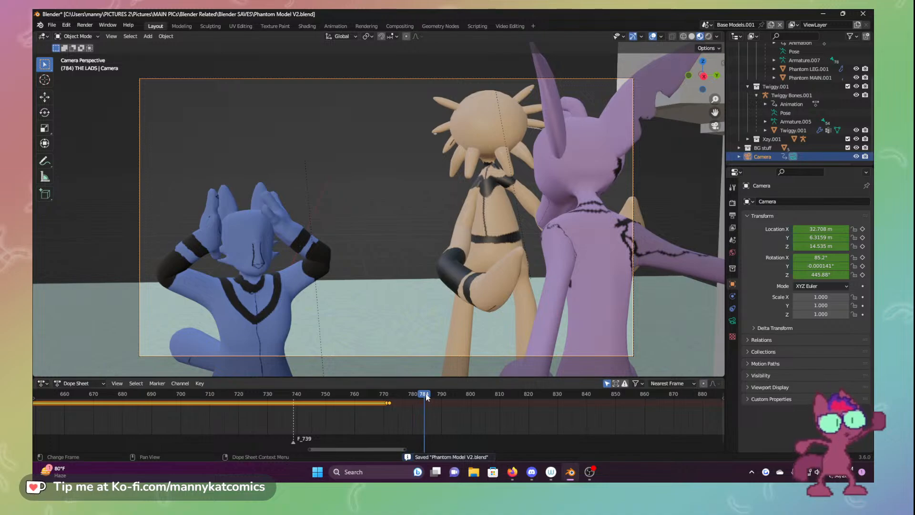
pyautogui.moveTo(426, 394); pyautogui.dragTo(392, 396)
pyautogui.click(392, 406)
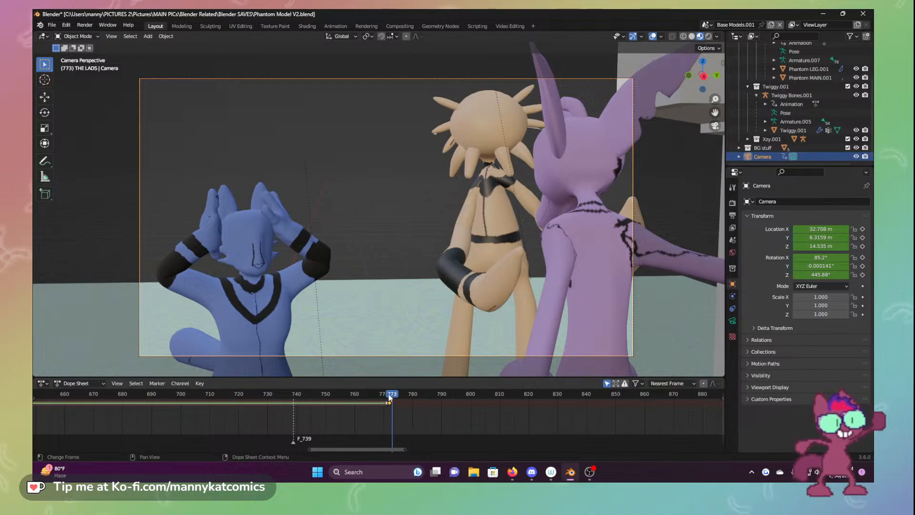
pyautogui.click(389, 396)
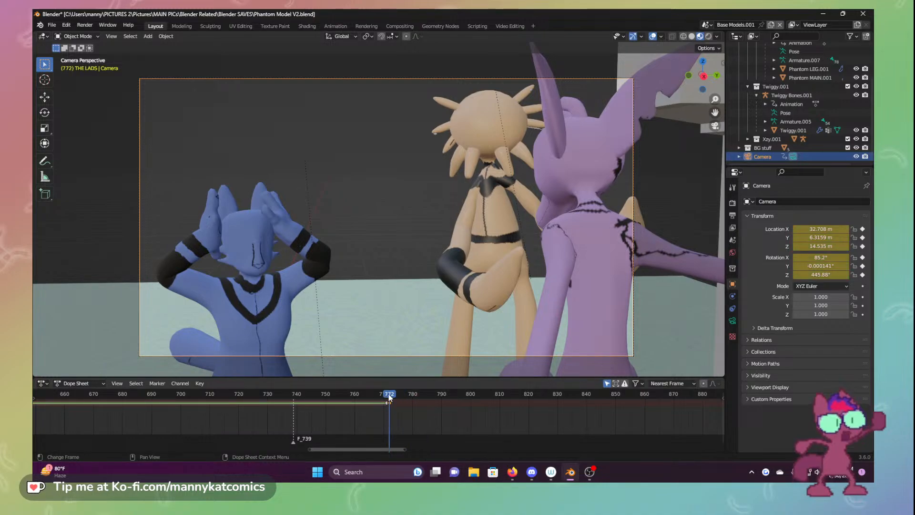
pyautogui.click(747, 86)
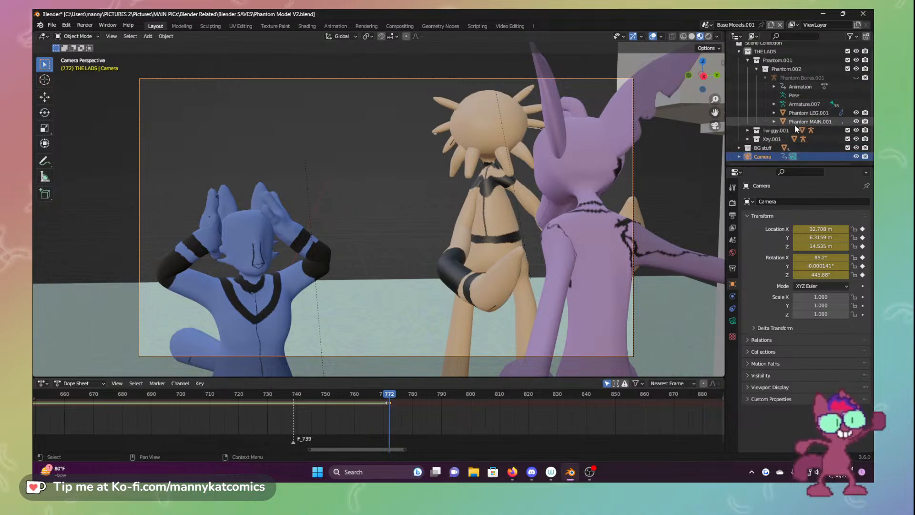
pyautogui.click(748, 139)
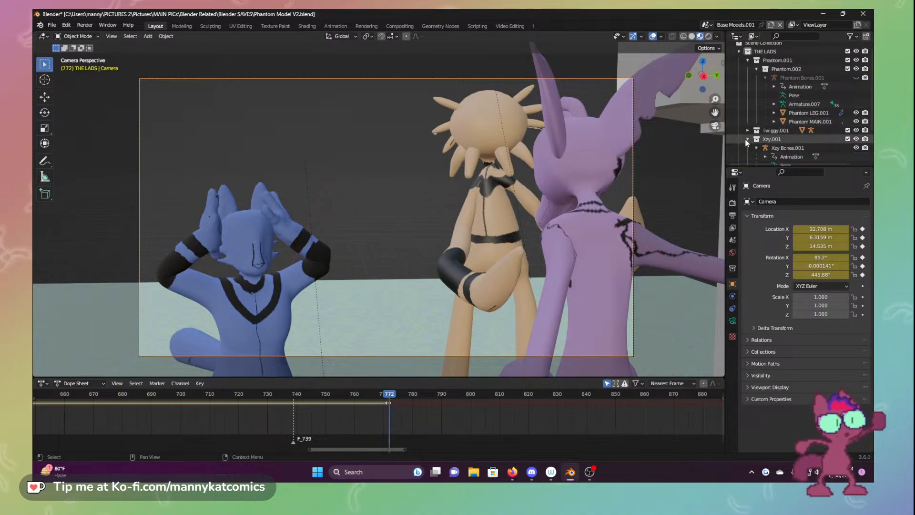
pyautogui.scroll(-3, 763, 130)
pyautogui.click(785, 130)
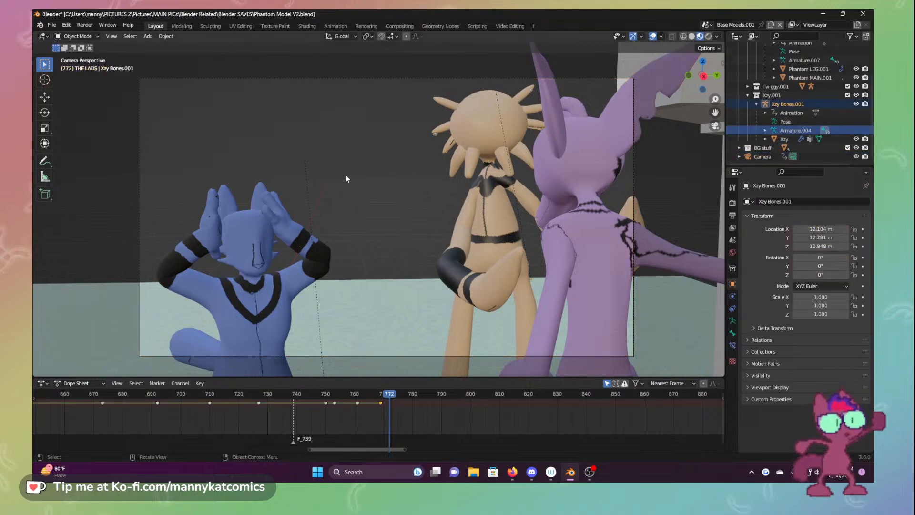
pyautogui.click(78, 36)
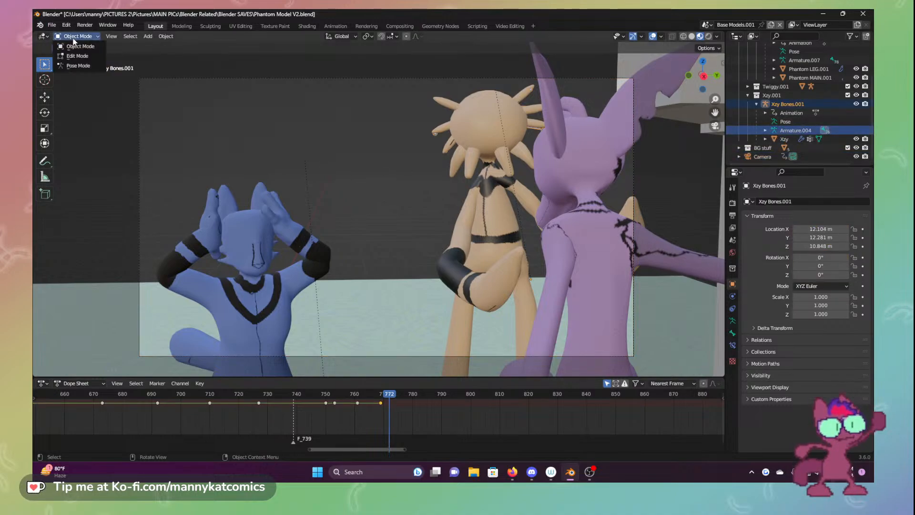
pyautogui.click(77, 66)
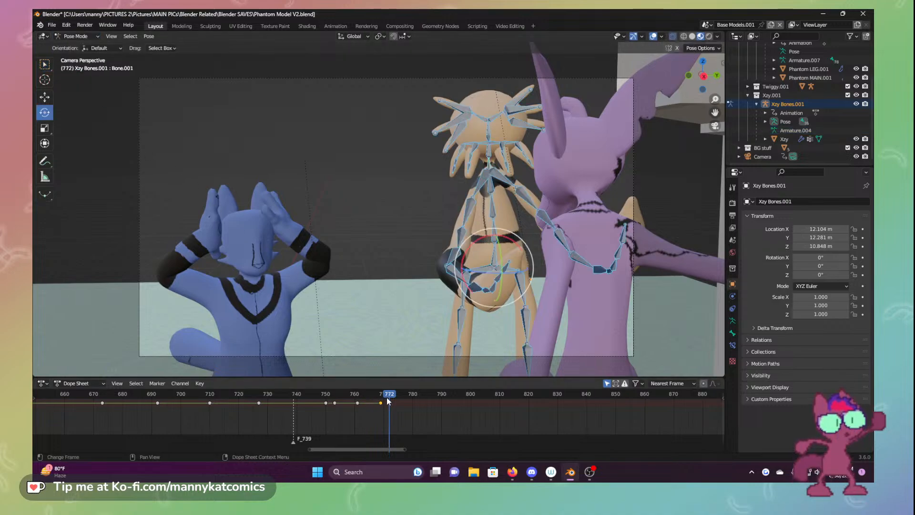
# Move Xzy's whole skeleton along Y toward the blue character and rotate it about Z toward the seated purple character
pyautogui.moveTo(389, 402); pyautogui.dragTo(389, 403)
pyautogui.click(45, 97)
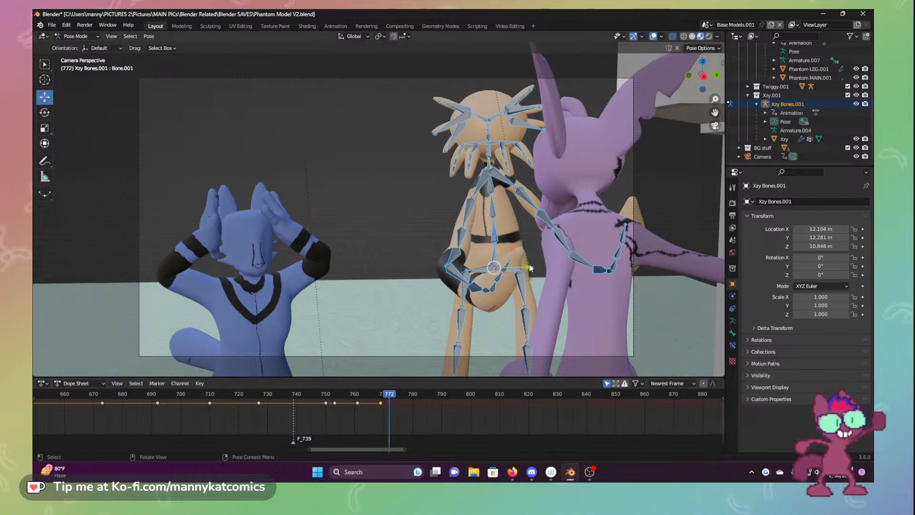
pyautogui.moveTo(530, 268); pyautogui.dragTo(438, 266)
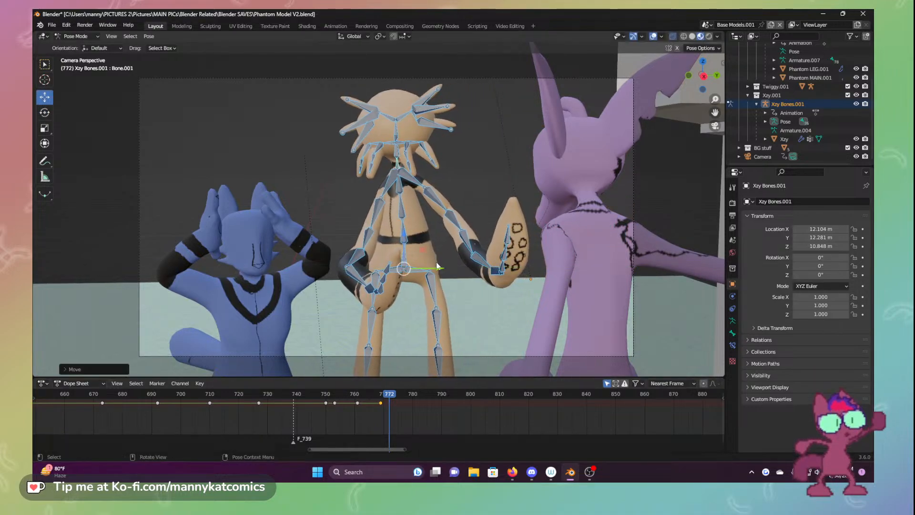
pyautogui.click(44, 112)
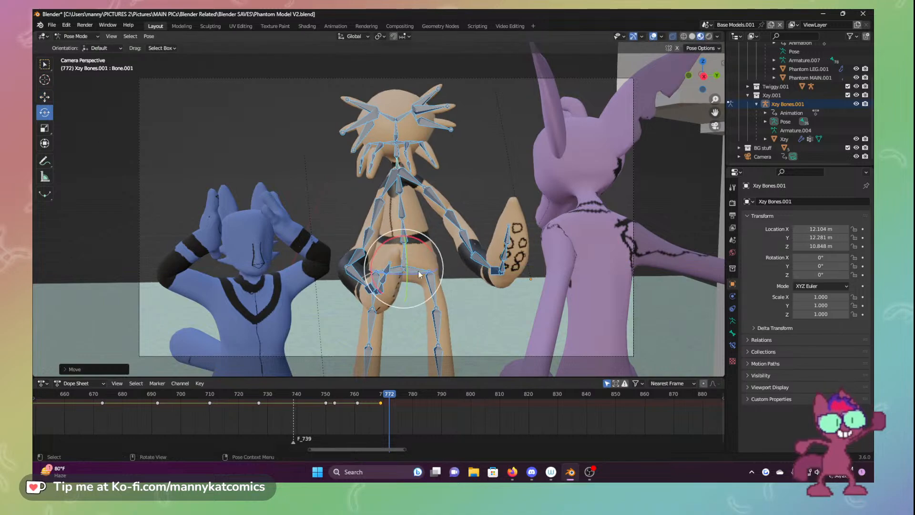
pyautogui.moveTo(419, 274); pyautogui.dragTo(434, 273)
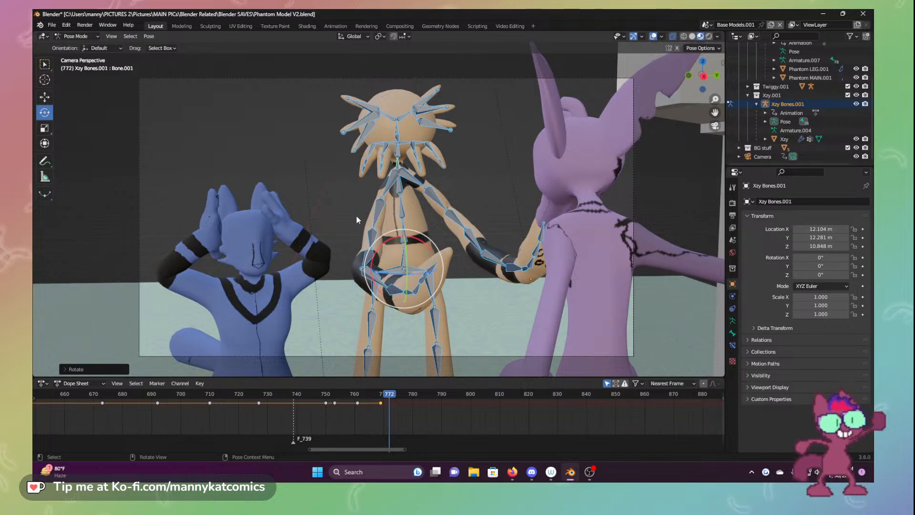
# Insert a keyframe for Xzy's pose at frame 772 and scrub across the cut to frame 773
pyautogui.press('i')
pyautogui.click(410, 218)
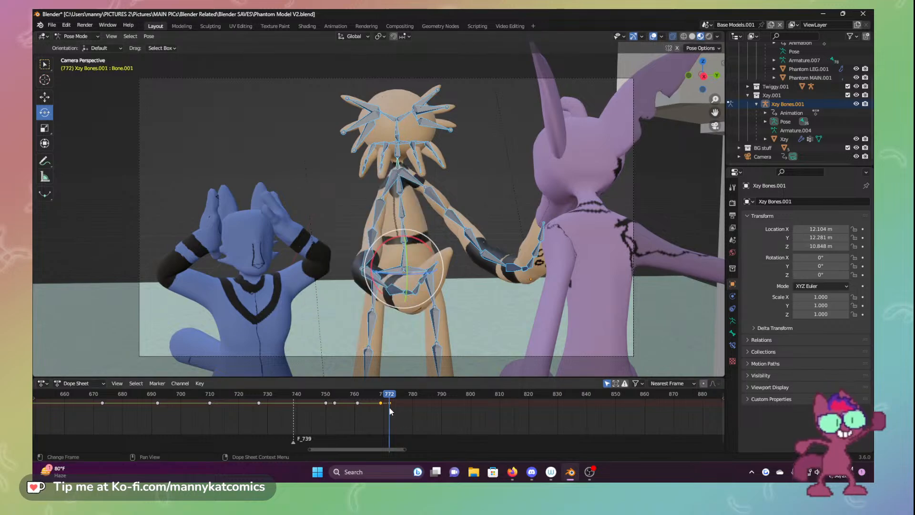
pyautogui.click(385, 395)
pyautogui.moveTo(384, 395)
pyautogui.mouseDown()
pyautogui.moveTo(361, 395)
pyautogui.moveTo(393, 399)
pyautogui.mouseUp()
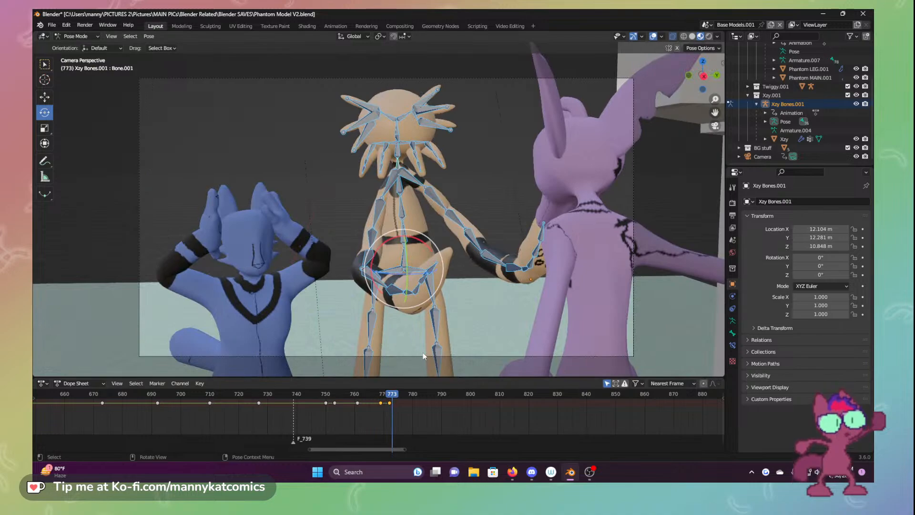
# Return to frame 772 and rotate Xzy's forearm and hand bones outward on the blue character's side
pyautogui.press('Left')
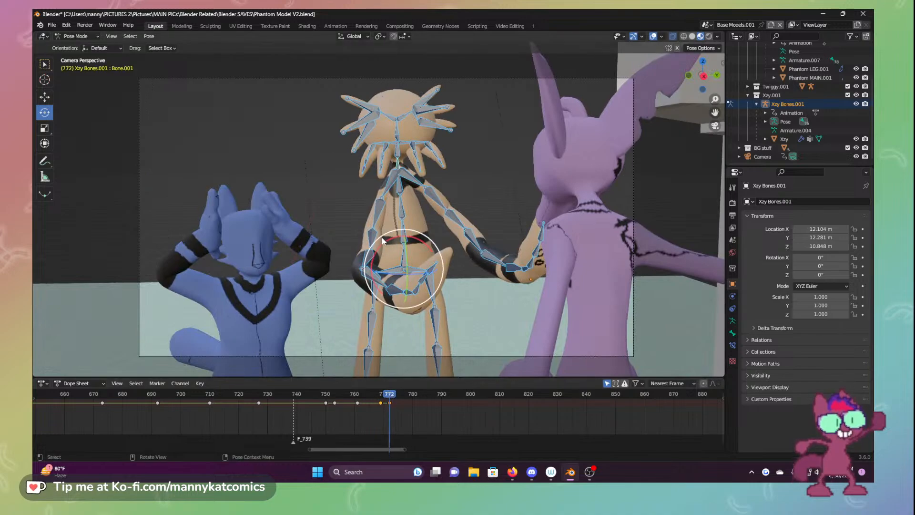
pyautogui.click(370, 278)
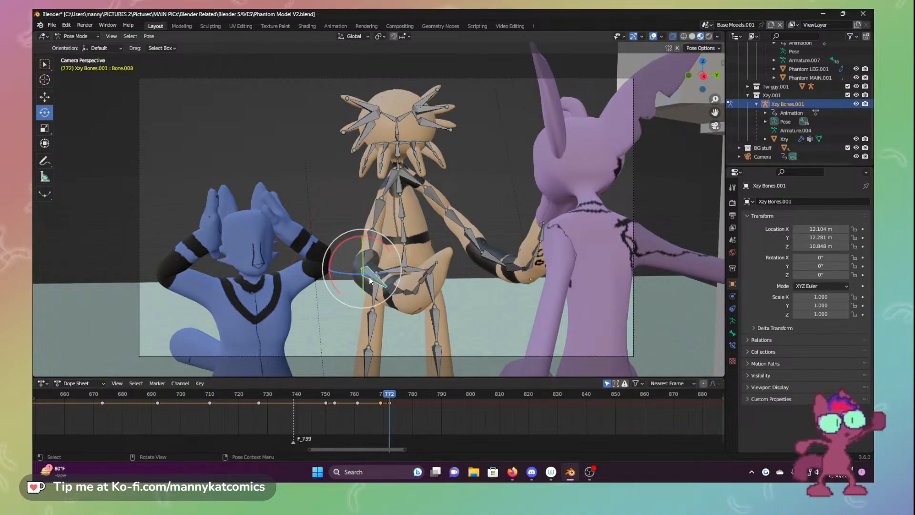
pyautogui.moveTo(387, 272); pyautogui.dragTo(329, 295)
pyautogui.click(319, 298)
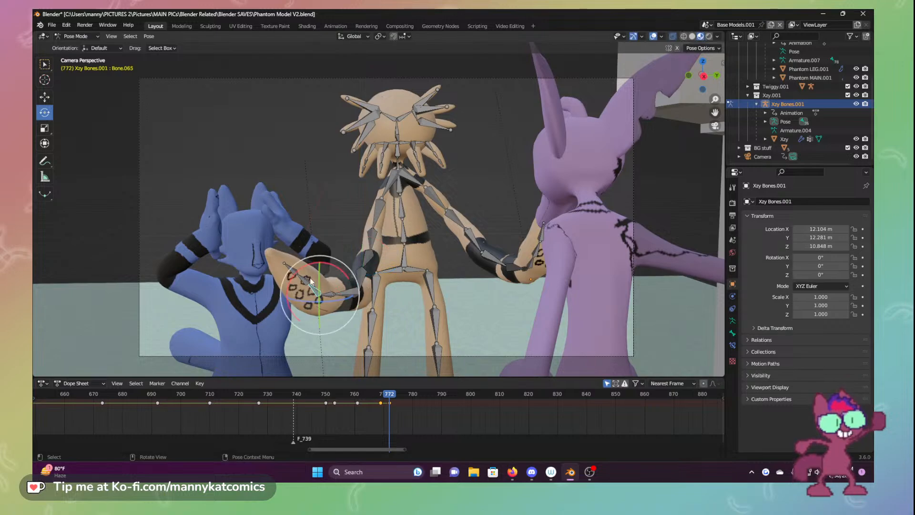
pyautogui.press('r')
pyautogui.press('r')
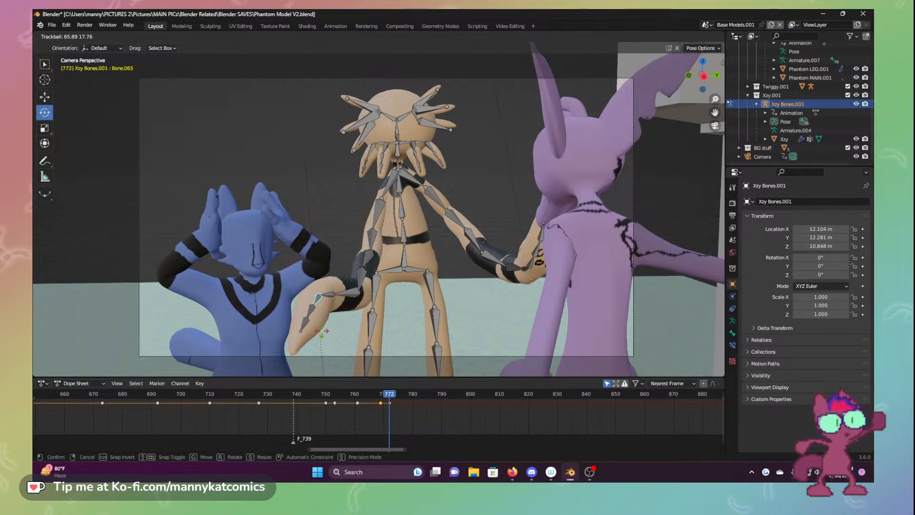
pyautogui.click(361, 303)
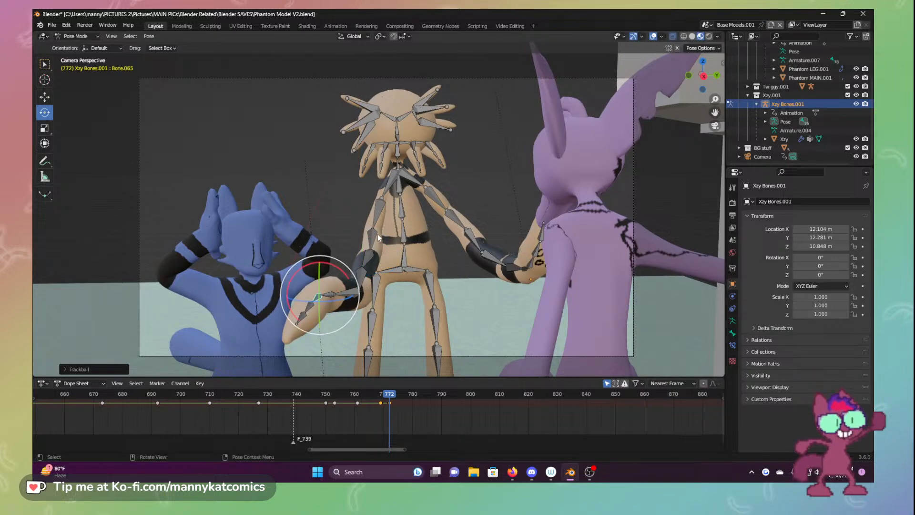
# Select all bones of Xzy's arm on the blue character's side, from shoulder to fingertips, and clear their rotation
pyautogui.click(389, 191)
pyautogui.keyDown('shift'); pyautogui.click(371, 233); pyautogui.keyUp('shift')
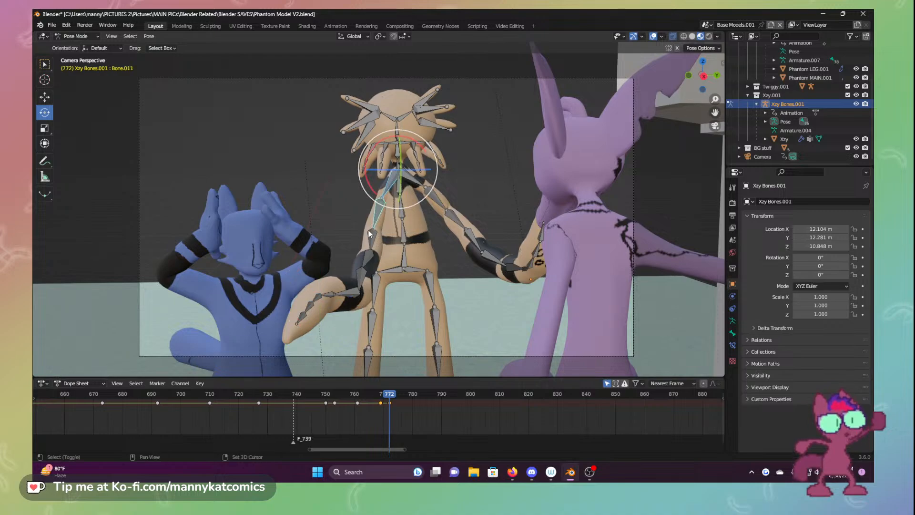
pyautogui.keyDown('shift'); pyautogui.click(367, 260); pyautogui.keyUp('shift')
pyautogui.keyDown('shift'); pyautogui.click(358, 281); pyautogui.keyUp('shift')
pyautogui.keyDown('shift'); pyautogui.click(348, 297); pyautogui.keyUp('shift')
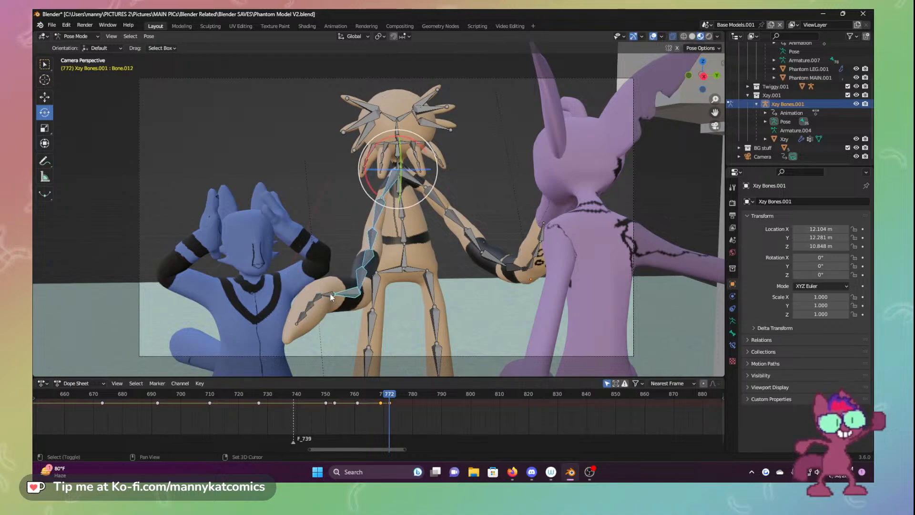
pyautogui.keyDown('shift'); pyautogui.click(302, 317); pyautogui.keyUp('shift')
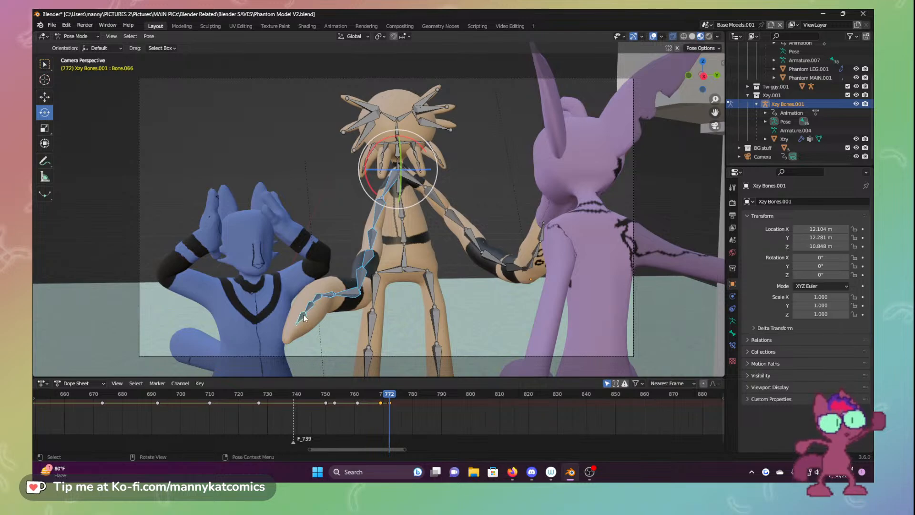
pyautogui.hotkey('alt', 'r')
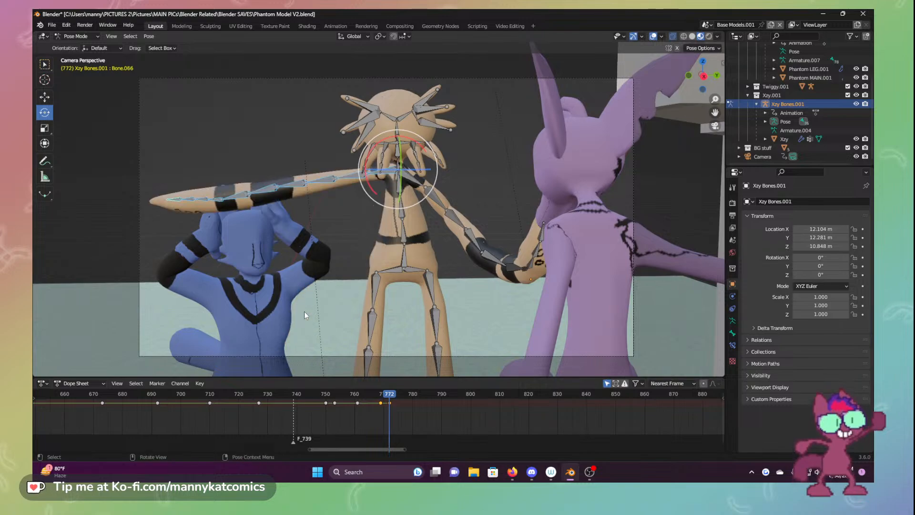
# Select all bones of Xzy's arm on the purple character's side and clear their rotation
pyautogui.click(413, 180)
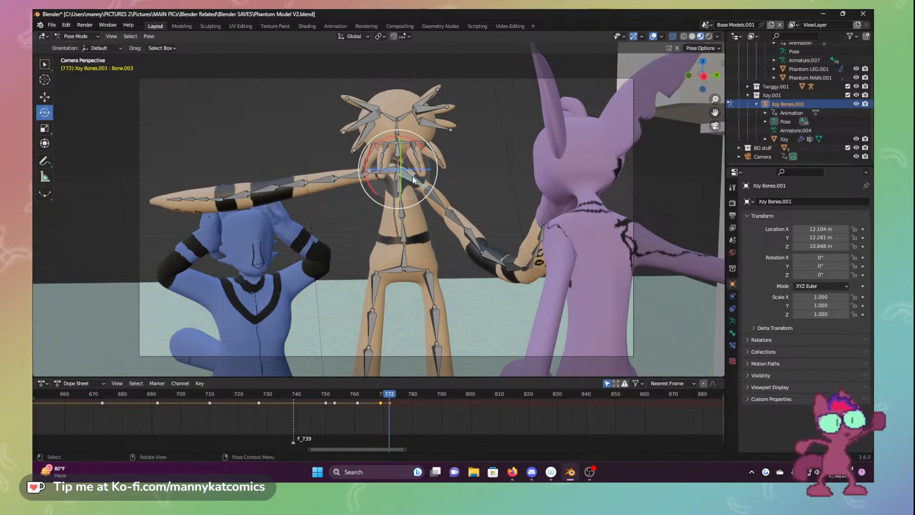
pyautogui.keyDown('shift'); pyautogui.click(446, 208); pyautogui.keyUp('shift')
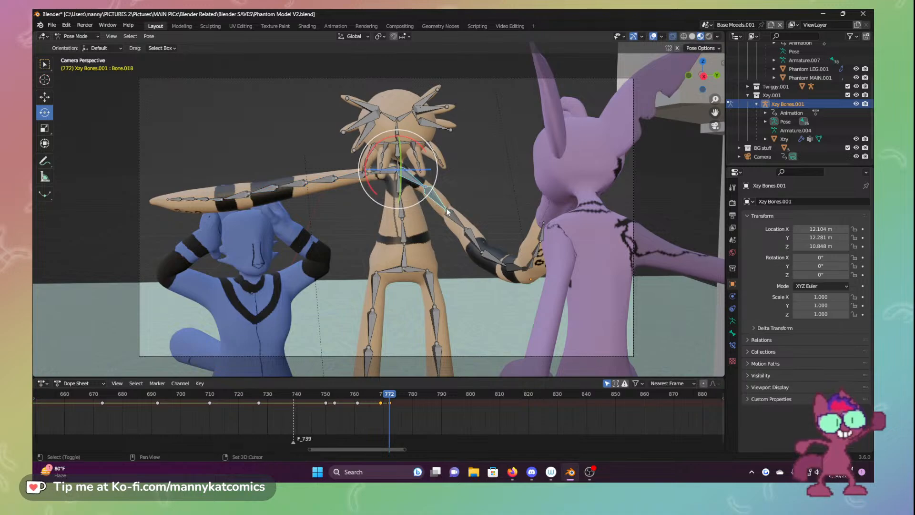
pyautogui.keyDown('shift'); pyautogui.click(469, 238); pyautogui.keyUp('shift')
pyautogui.keyDown('shift'); pyautogui.click(494, 256); pyautogui.keyUp('shift')
pyautogui.keyDown('shift'); pyautogui.click(520, 269); pyautogui.keyUp('shift')
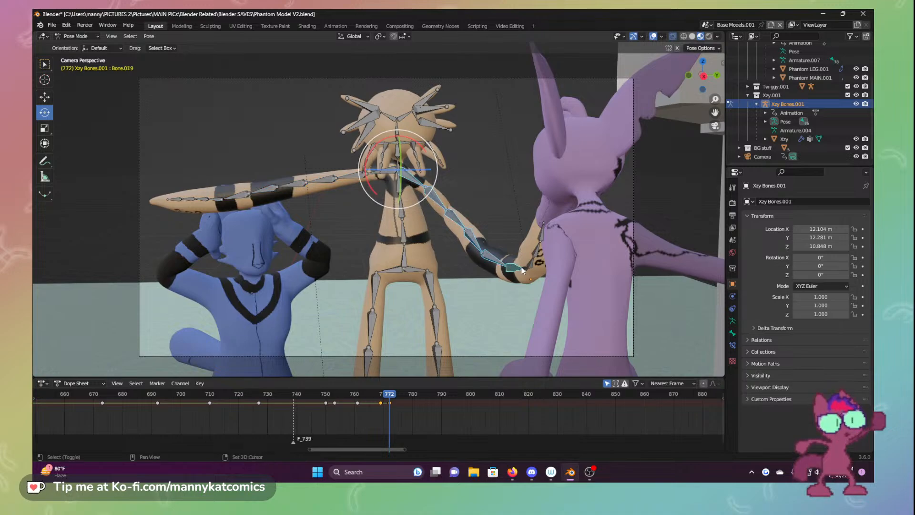
pyautogui.keyDown('shift'); pyautogui.click(527, 270); pyautogui.keyUp('shift')
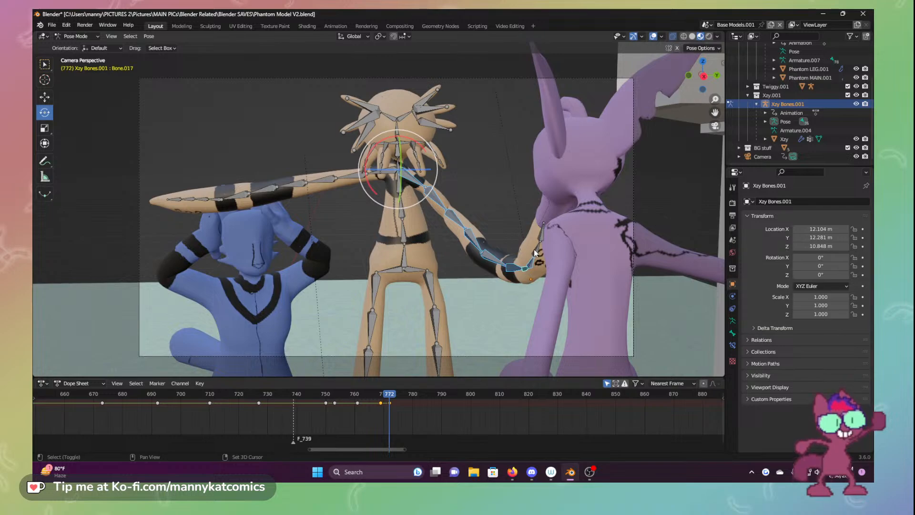
pyautogui.keyDown('shift'); pyautogui.click(542, 237); pyautogui.keyUp('shift')
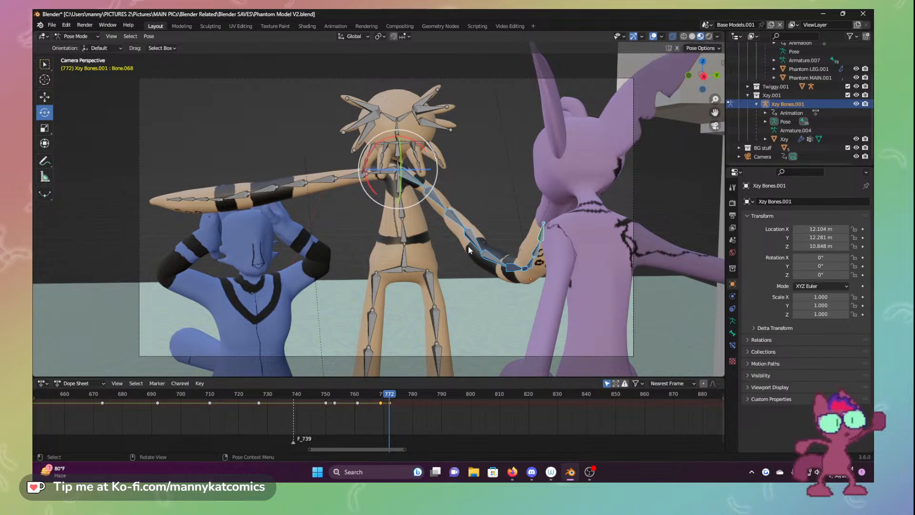
pyautogui.hotkey('alt', 'r')
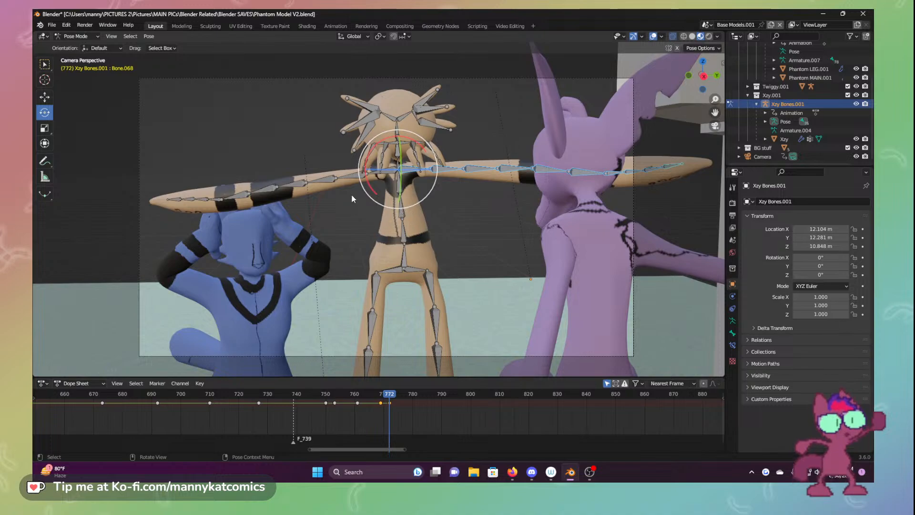
# Rotate Xzy's shoulder bone on the blue character's side downward and select the adjoining upper arm bone
pyautogui.click(339, 215)
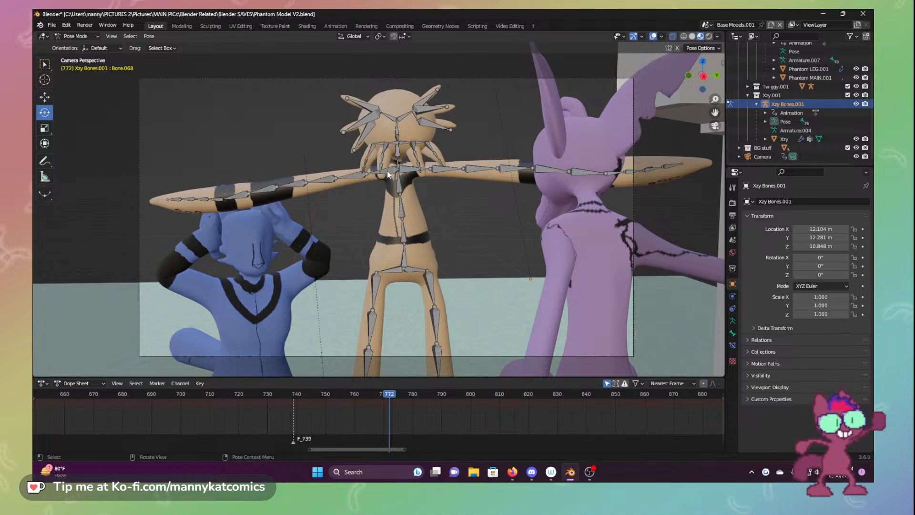
pyautogui.click(387, 171)
pyautogui.moveTo(367, 158); pyautogui.dragTo(361, 173)
pyautogui.click(357, 194)
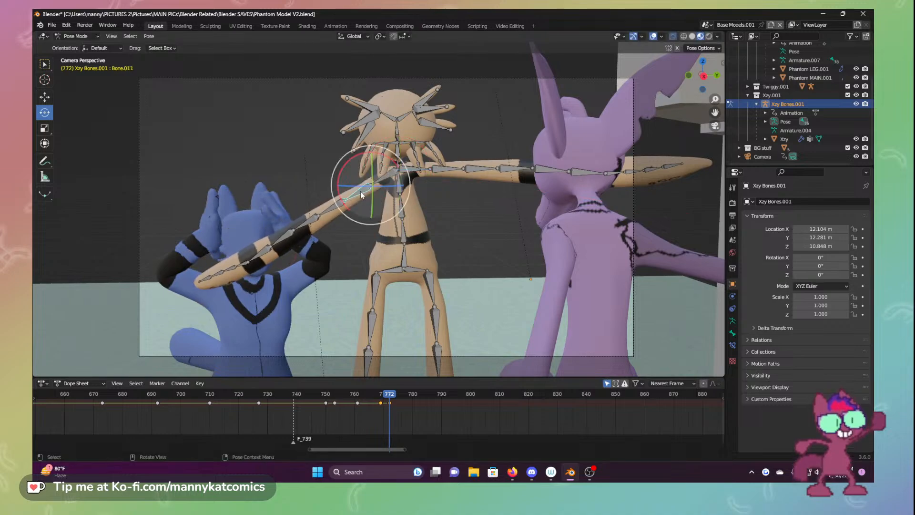
pyautogui.press('r')
pyautogui.press('r')
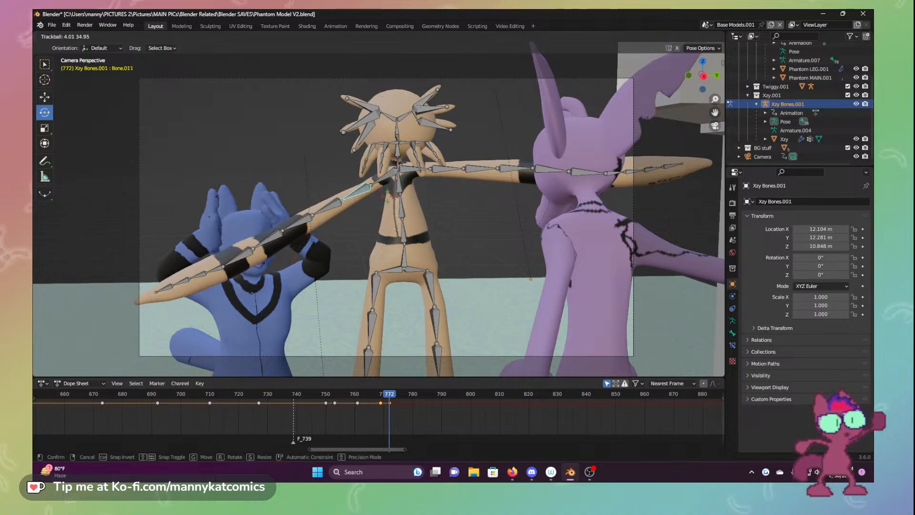
pyautogui.click(356, 197)
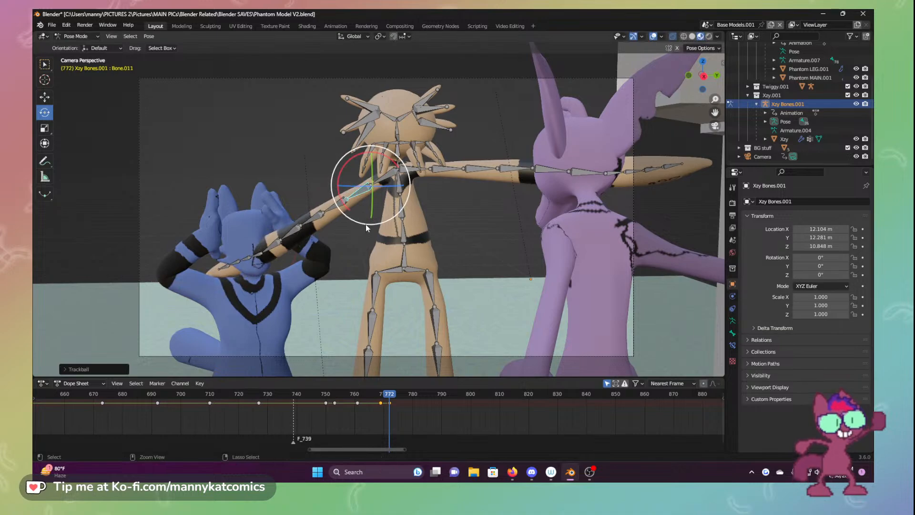
pyautogui.hotkey('ctrl', 'z')
# Rotate Xzy's upper arm on the blue character's side downward and angle the next arm bone slightly outward
pyautogui.moveTo(343, 166); pyautogui.dragTo(339, 180)
pyautogui.click(336, 219)
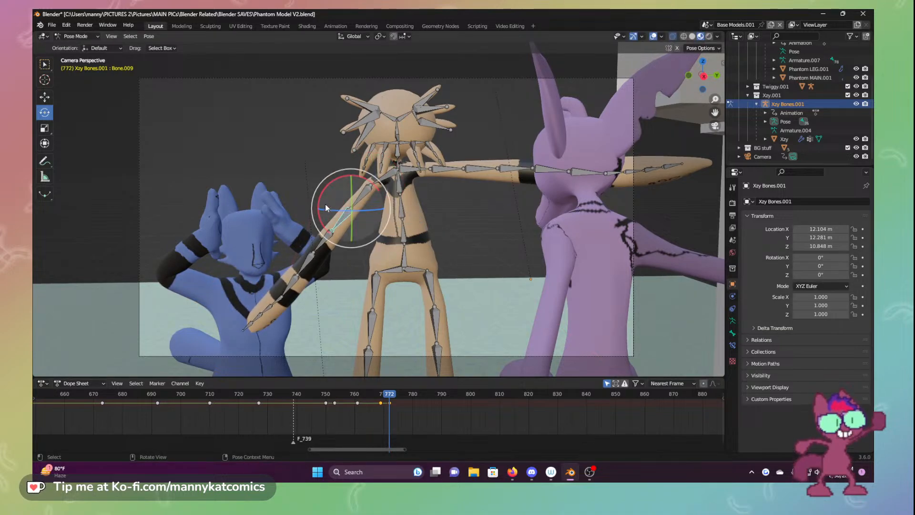
pyautogui.moveTo(321, 197); pyautogui.dragTo(360, 208)
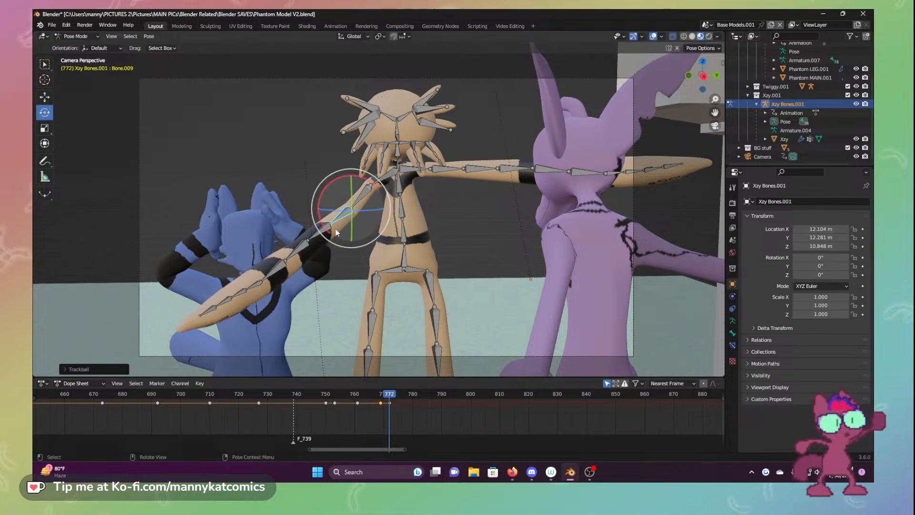
# Bend Xzy's elbow on the blue character's side and fold the forearm and hand up toward the neck
pyautogui.click(327, 232)
pyautogui.moveTo(313, 245); pyautogui.dragTo(366, 180)
pyautogui.click(355, 218)
pyautogui.click(361, 190)
pyautogui.click(359, 168)
pyautogui.click(367, 163)
# Rotate Xzy's shoulder and upper arm on the purple character's side down so the straight arm slants diagonally
pyautogui.click(440, 172)
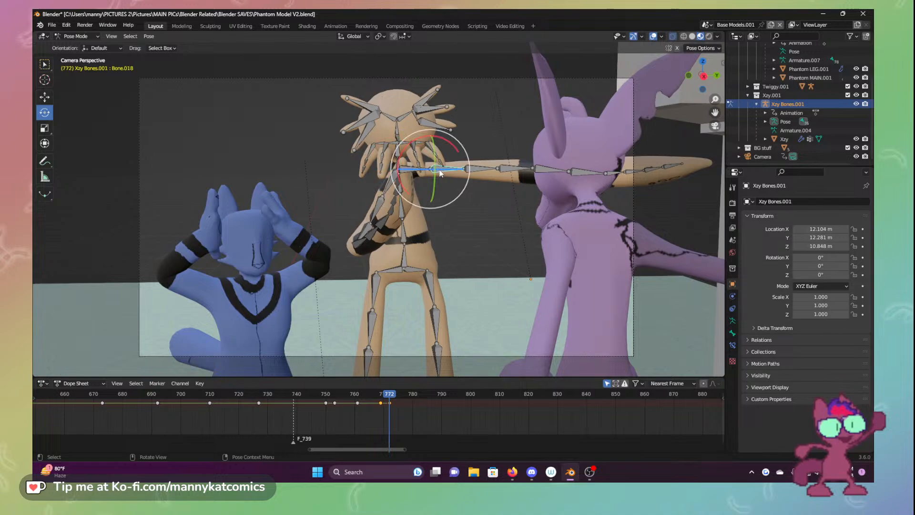
pyautogui.click(413, 173)
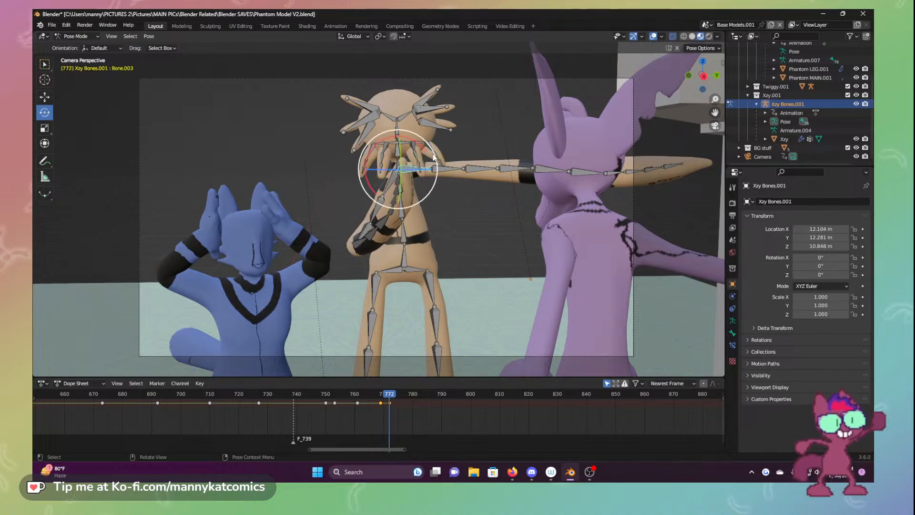
pyautogui.moveTo(436, 159); pyautogui.dragTo(469, 270)
pyautogui.click(440, 205)
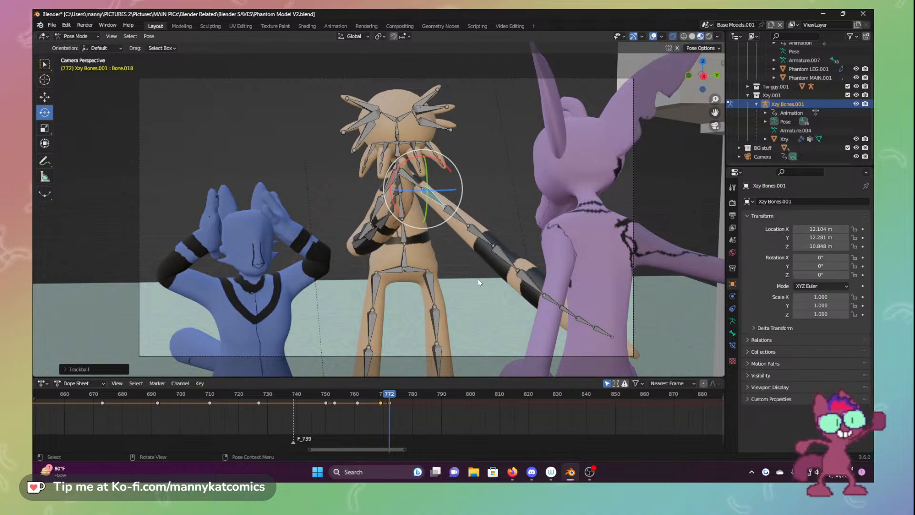
# Bend Xzy's other elbow and rotate the forearm so the hand reaches out toward the purple character
pyautogui.click(456, 216)
pyautogui.moveTo(463, 233); pyautogui.dragTo(445, 223)
pyautogui.click(465, 225)
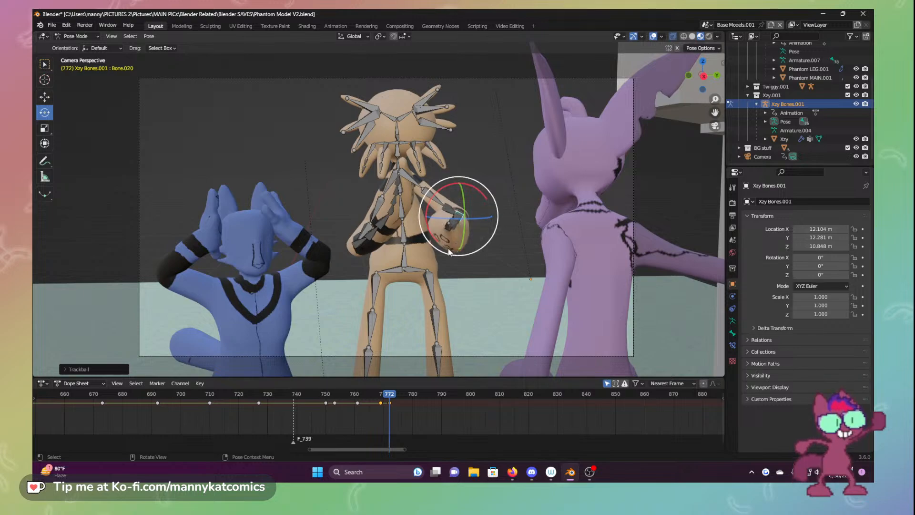
pyautogui.moveTo(452, 253)
pyautogui.mouseDown(button='middle')
pyautogui.moveTo(437, 289)
pyautogui.moveTo(442, 321)
pyautogui.moveTo(469, 288)
pyautogui.moveTo(446, 256)
pyautogui.mouseUp(button='middle')
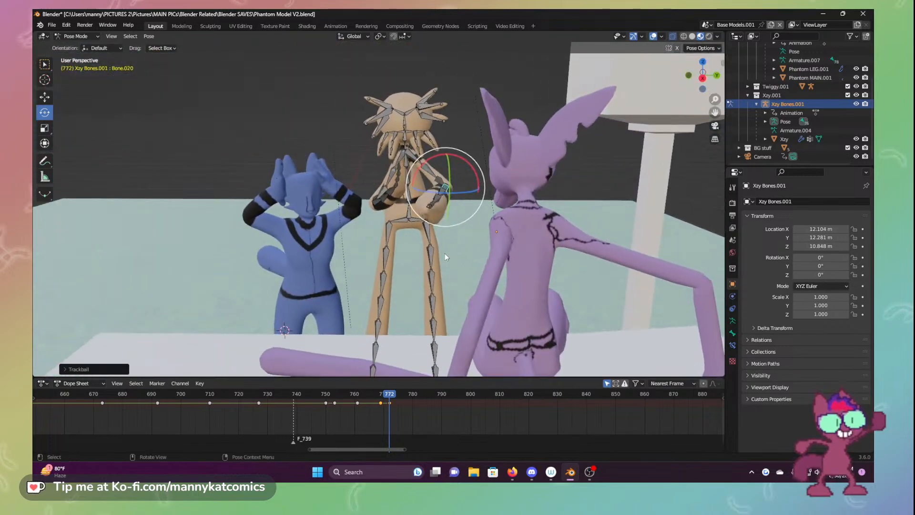
pyautogui.click(715, 128)
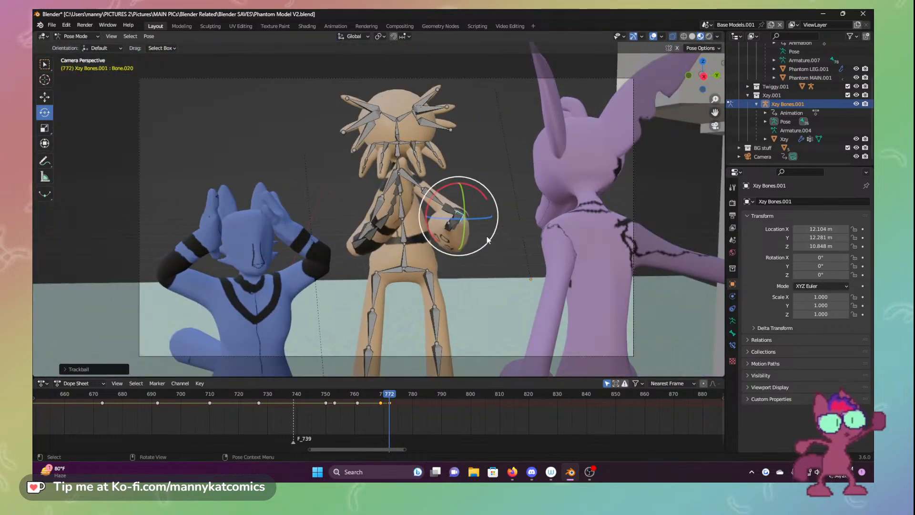
pyautogui.moveTo(462, 219); pyautogui.dragTo(423, 214)
pyautogui.click(391, 216)
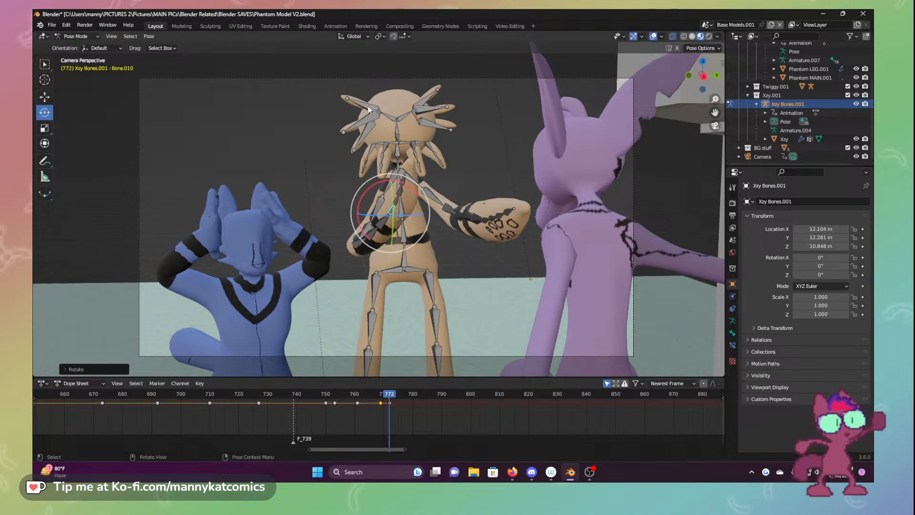
# Rotate the lower hair tuft bones at the back of Xzy's head on the blue character's side
pyautogui.click(382, 160)
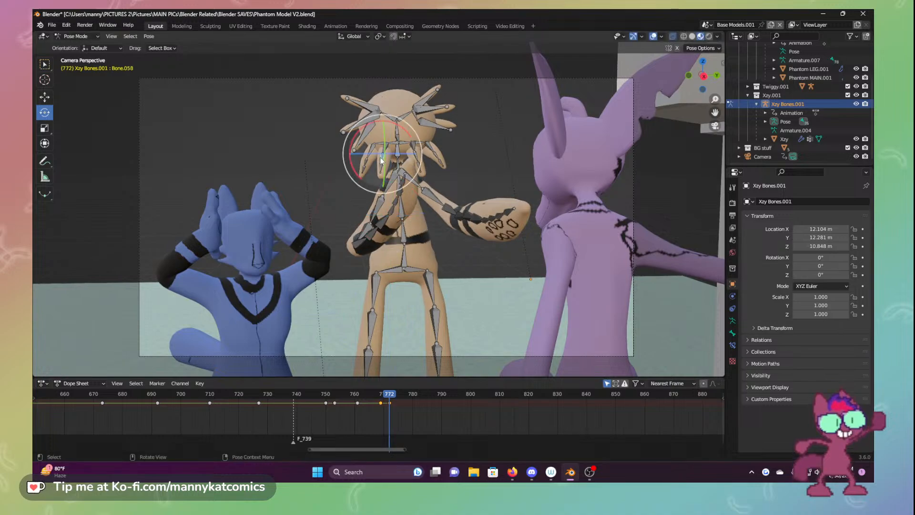
pyautogui.click(386, 148)
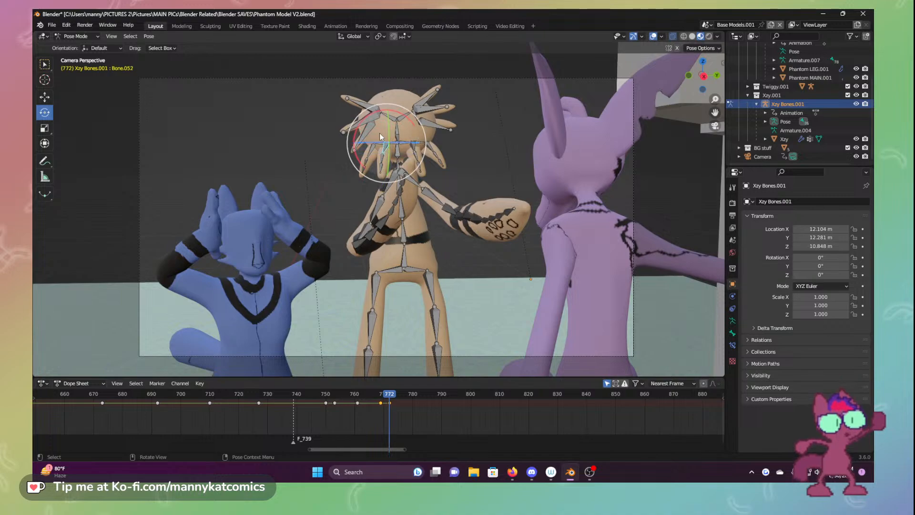
pyautogui.click(382, 153)
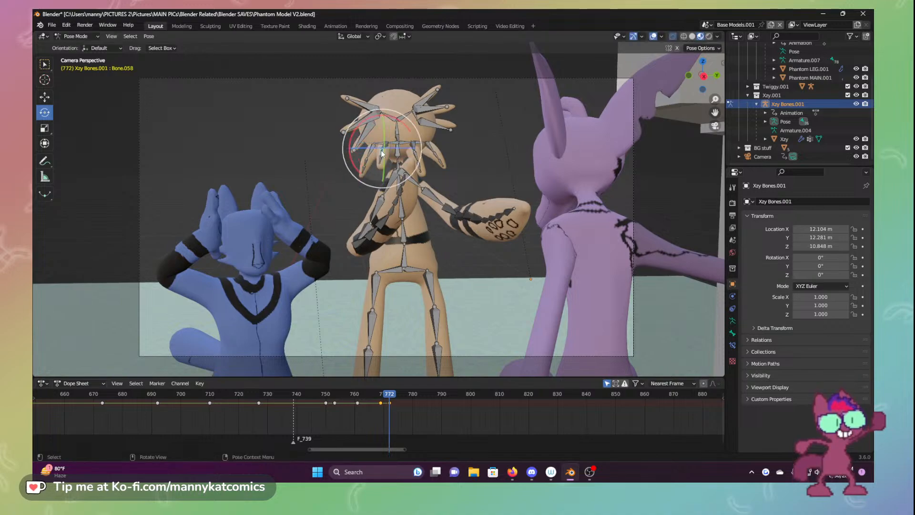
pyautogui.moveTo(382, 152)
pyautogui.mouseDown()
pyautogui.moveTo(372, 158)
pyautogui.moveTo(378, 166)
pyautogui.mouseUp()
pyautogui.click(380, 168)
pyautogui.press('r')
pyautogui.press('r')
pyautogui.click(372, 149)
pyautogui.moveTo(369, 136); pyautogui.dragTo(361, 86)
pyautogui.moveTo(362, 83); pyautogui.dragTo(362, 83)
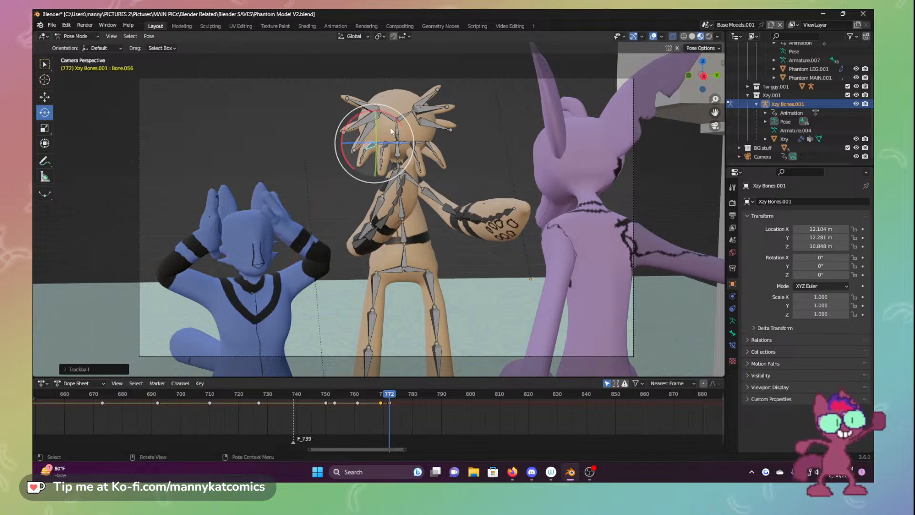
# Rotate the lower hair tuft bones at the back of Xzy's head on the purple character's side
pyautogui.click(415, 147)
pyautogui.moveTo(427, 149); pyautogui.dragTo(423, 169)
pyautogui.click(420, 158)
pyautogui.click(420, 165)
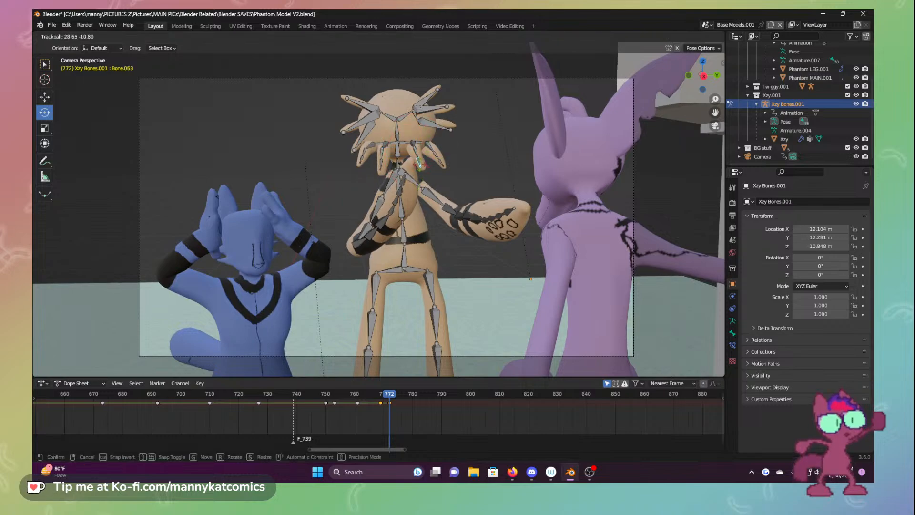
pyautogui.click(421, 165)
pyautogui.click(415, 145)
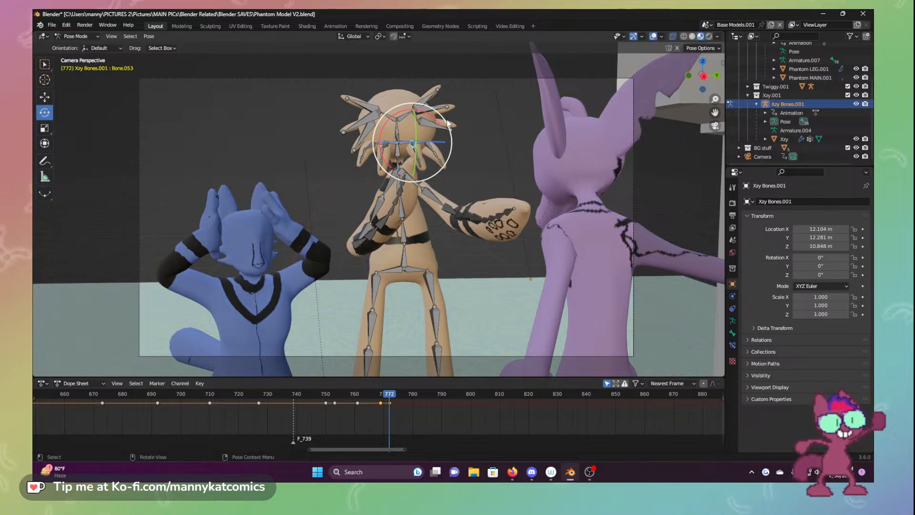
pyautogui.moveTo(448, 124); pyautogui.dragTo(451, 163)
pyautogui.click(429, 148)
pyautogui.click(434, 156)
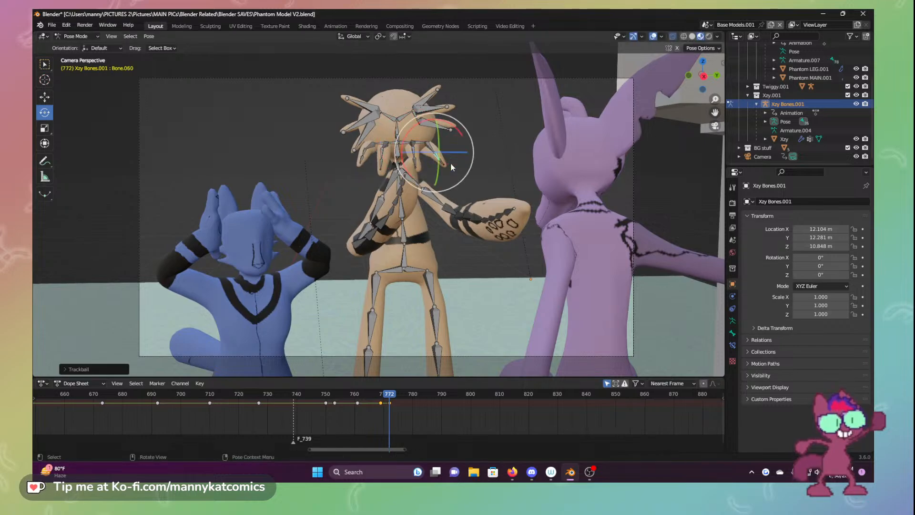
# Rotate the lowest outer hair tuft bone on the purple character's side so its tip points downward
pyautogui.click(443, 163)
pyautogui.click(441, 164)
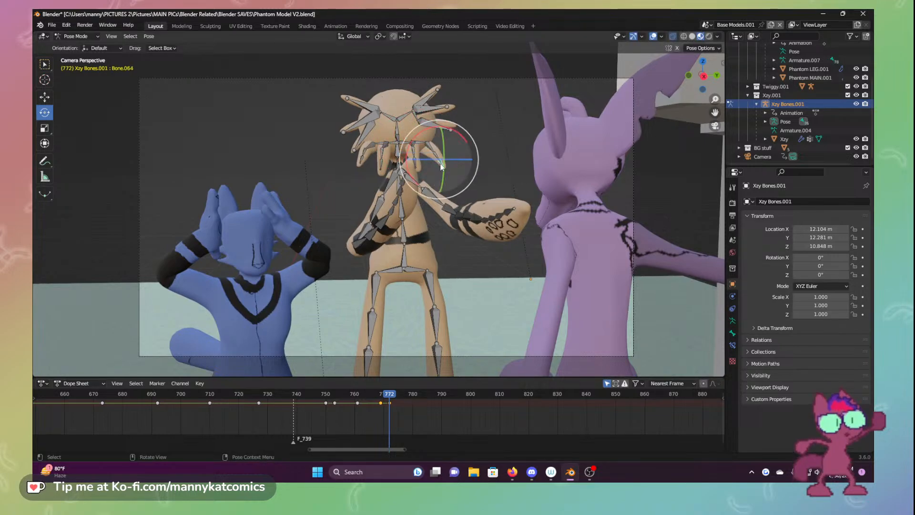
pyautogui.moveTo(464, 138); pyautogui.dragTo(466, 159)
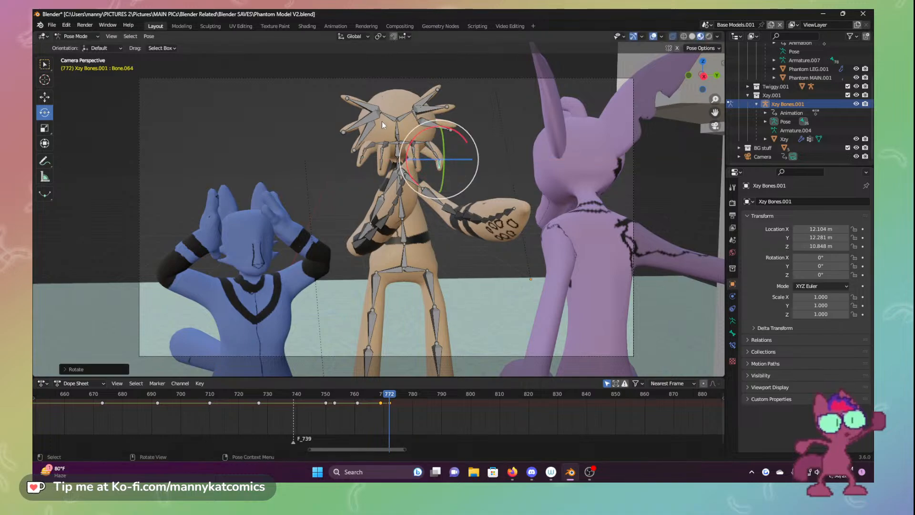
# Slightly rotate Xzy's elbow bone on the blue character's side and the bone at the base of the neck
pyautogui.click(370, 235)
pyautogui.press('r')
pyautogui.press('r')
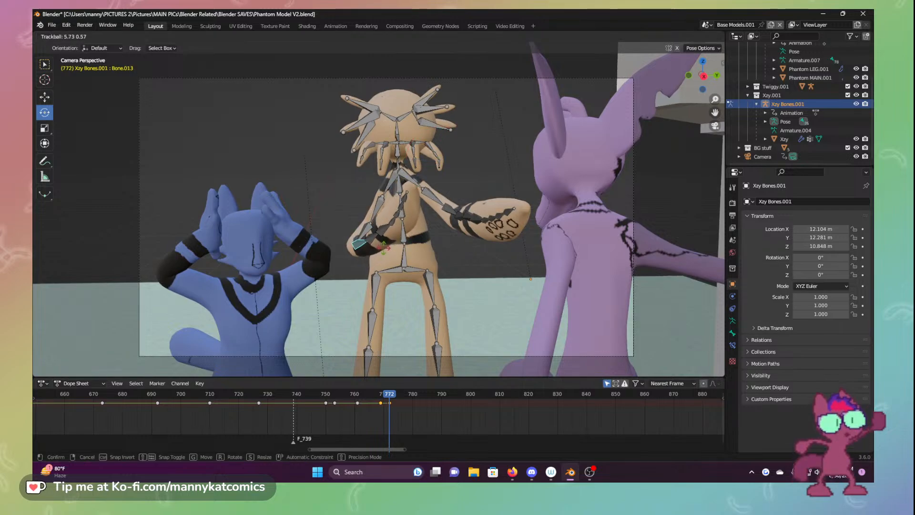
pyautogui.click(384, 247)
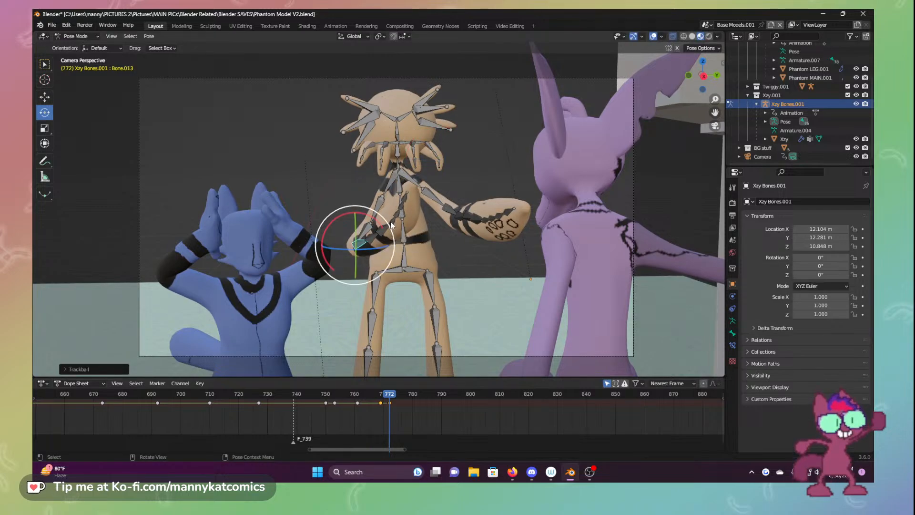
pyautogui.click(399, 168)
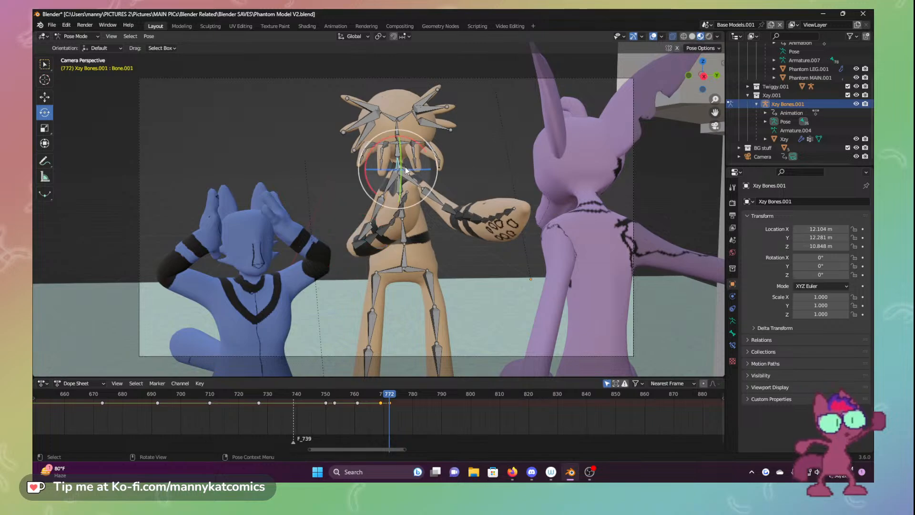
pyautogui.press('r')
pyautogui.press('r')
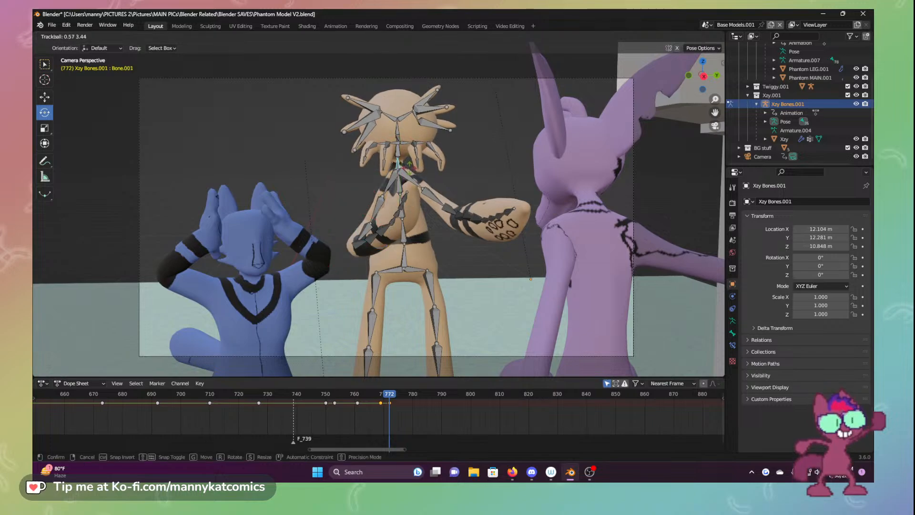
pyautogui.click(420, 191)
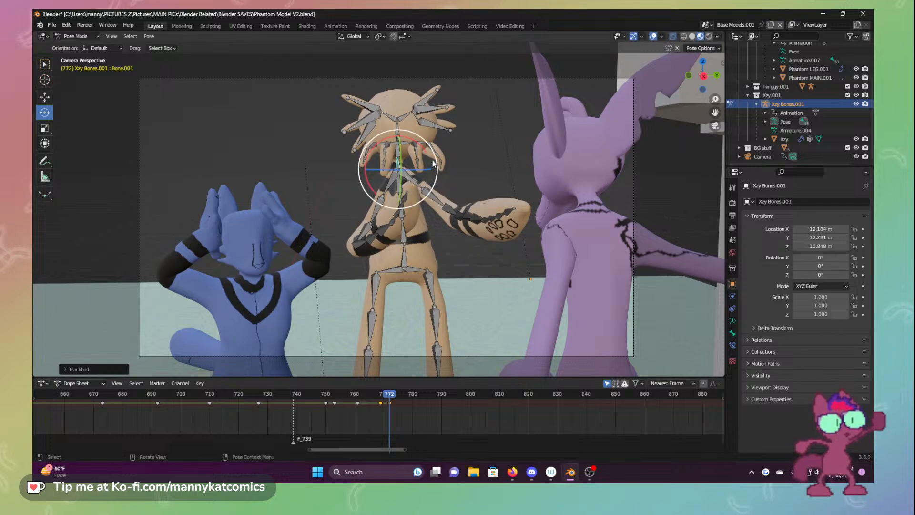
# Insert Location & Rotation keyframes for all of Xzy's bones at frame 772
pyautogui.press('a')
pyautogui.press('i')
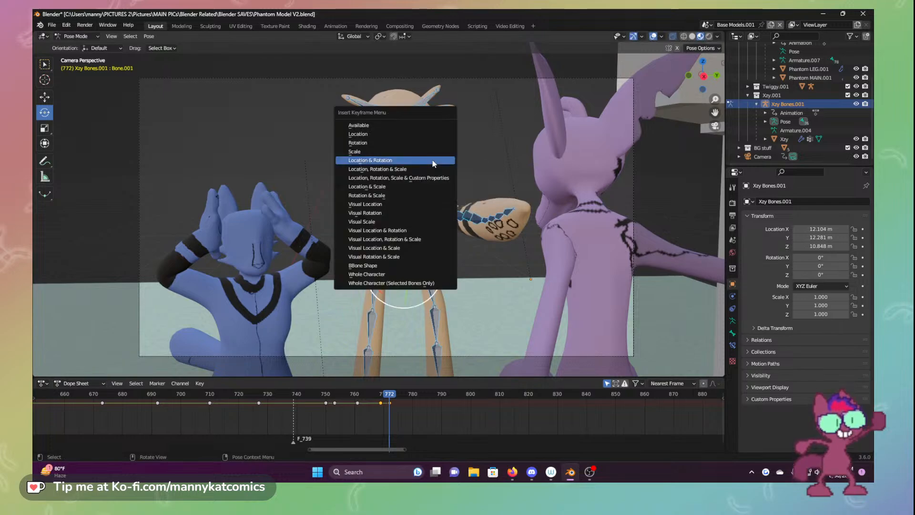
pyautogui.click(433, 163)
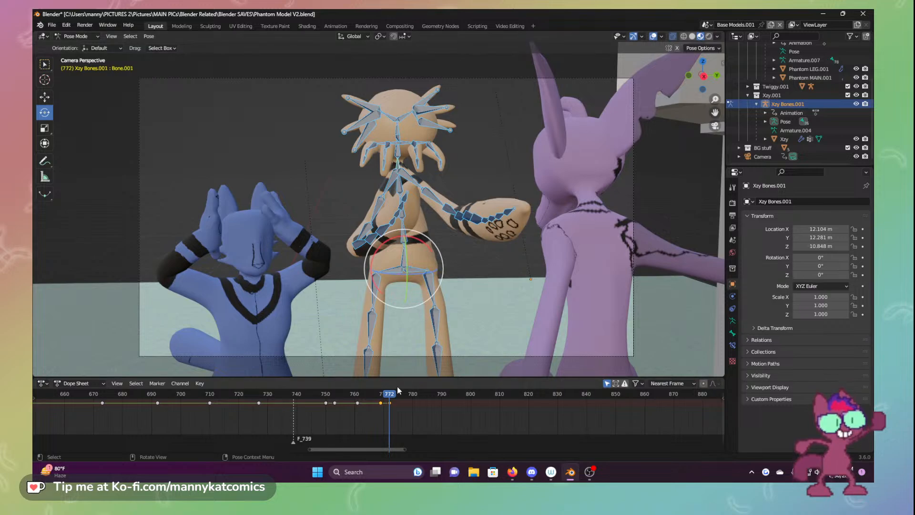
# At frame 795, rotate Xzy's spine and neck-base bones into a new torso and head position
pyautogui.click(385, 394)
pyautogui.moveTo(384, 395); pyautogui.dragTo(457, 399)
pyautogui.click(457, 402)
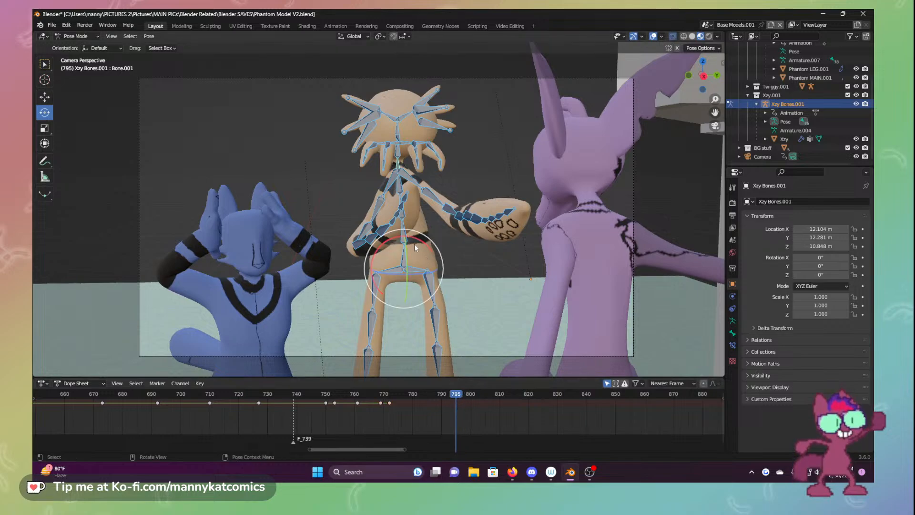
pyautogui.click(405, 236)
pyautogui.moveTo(416, 238); pyautogui.dragTo(401, 157)
pyautogui.click(403, 165)
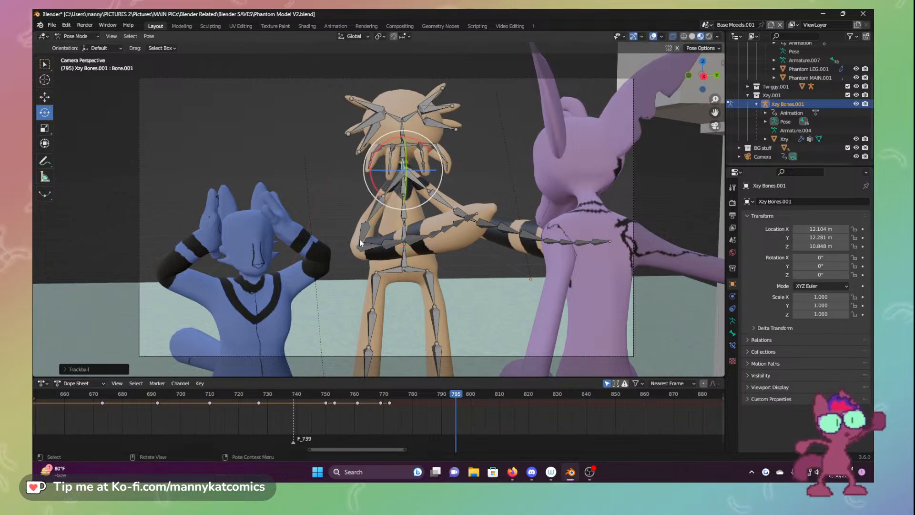
# Rotate Xzy's elbow on the blue character's side so the forearm and hand point upward
pyautogui.click(380, 238)
pyautogui.moveTo(386, 230); pyautogui.dragTo(413, 228)
pyautogui.click(370, 249)
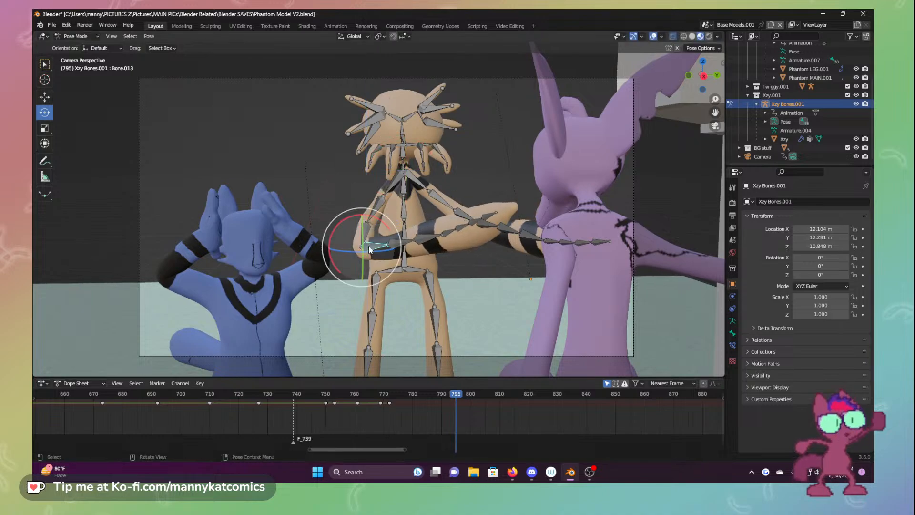
pyautogui.moveTo(380, 255)
pyautogui.mouseDown()
pyautogui.moveTo(322, 215)
pyautogui.moveTo(335, 239)
pyautogui.moveTo(367, 243)
pyautogui.mouseUp()
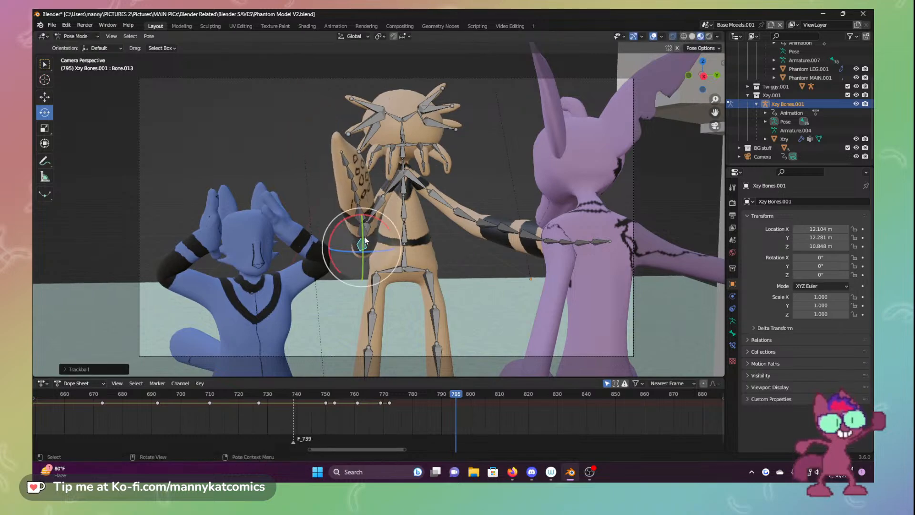
# Rotate Xzy's spine, then the elbow and hand on the blue character's side so the raised forearm leans outward
pyautogui.click(405, 234)
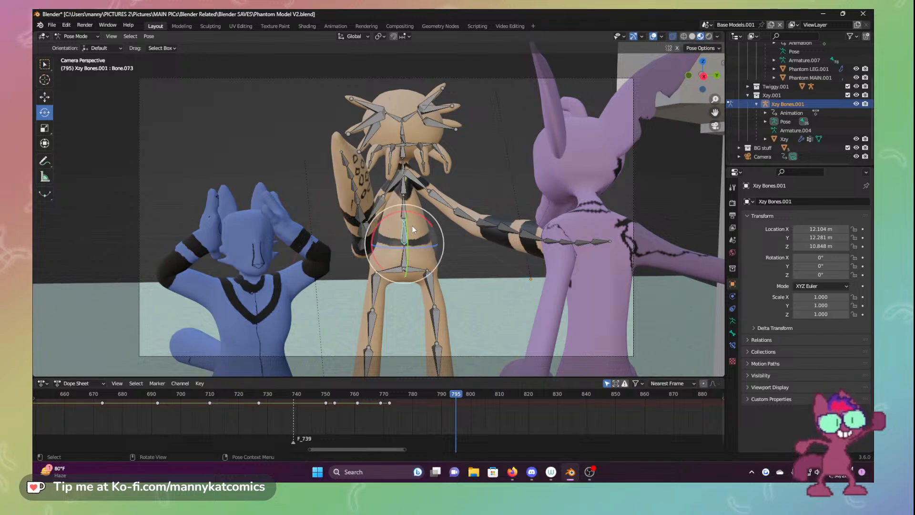
pyautogui.moveTo(412, 225); pyautogui.dragTo(364, 232)
pyautogui.click(369, 240)
pyautogui.click(371, 232)
pyautogui.click(333, 170)
pyautogui.moveTo(334, 170)
pyautogui.mouseDown()
pyautogui.moveTo(362, 174)
pyautogui.moveTo(349, 170)
pyautogui.mouseUp()
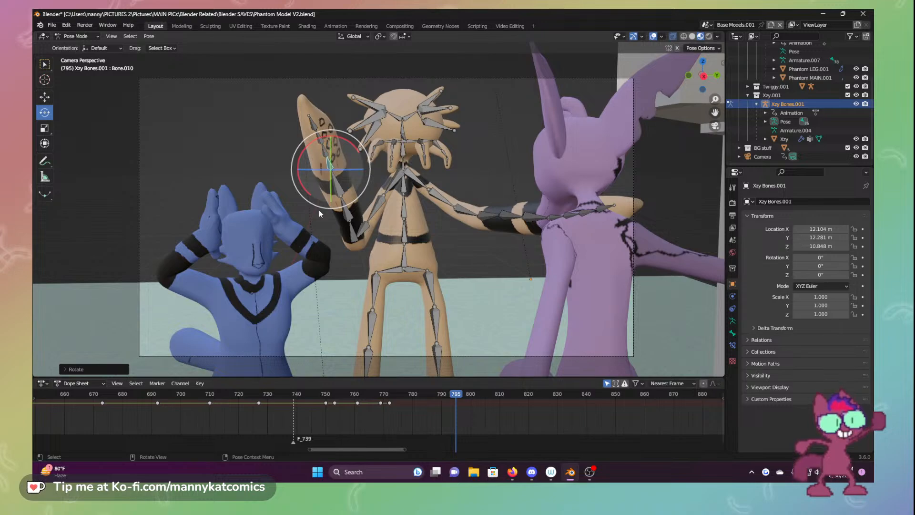
# Bend Xzy's elbow on the purple character's side so that forearm and hand are raised as well
pyautogui.click(456, 208)
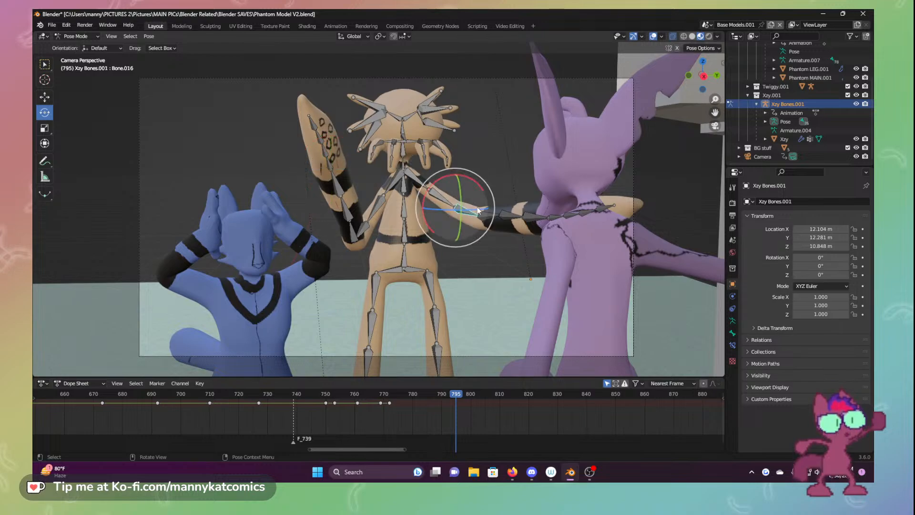
pyautogui.moveTo(456, 208); pyautogui.dragTo(412, 214)
pyautogui.click(503, 190)
# Rotate Xzy's shoulder on the blue character's side to lift the arm outward, and tilt its raised forearm slightly outward
pyautogui.click(388, 184)
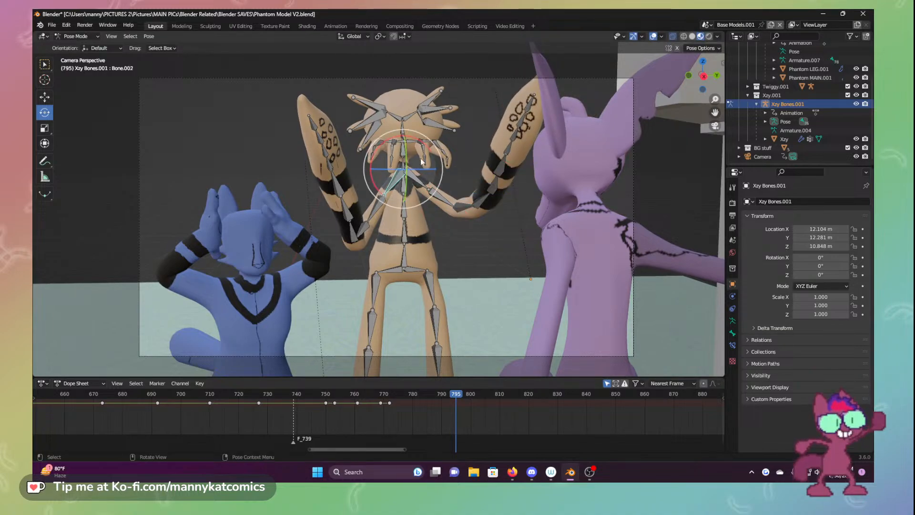
pyautogui.moveTo(437, 150); pyautogui.dragTo(456, 161)
pyautogui.click(421, 181)
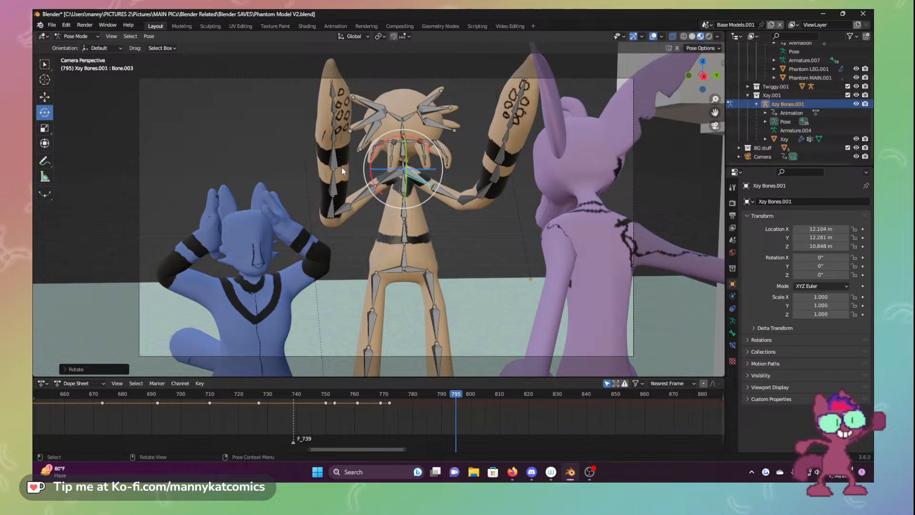
pyautogui.click(336, 216)
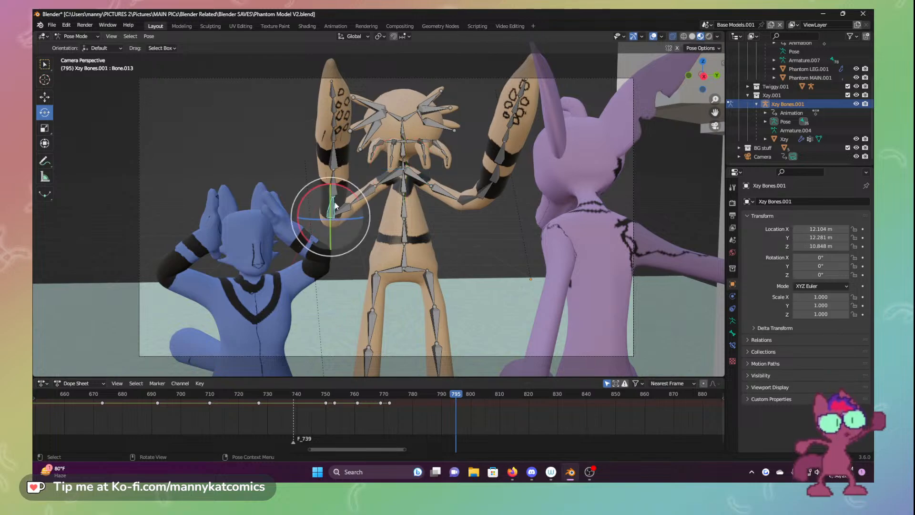
pyautogui.moveTo(320, 184)
pyautogui.mouseDown()
pyautogui.moveTo(307, 184)
pyautogui.moveTo(315, 190)
pyautogui.mouseUp()
# Rotate Xzy's neck bone slightly to adjust the tilt of the head
pyautogui.click(406, 163)
pyautogui.press('r')
pyautogui.press('r')
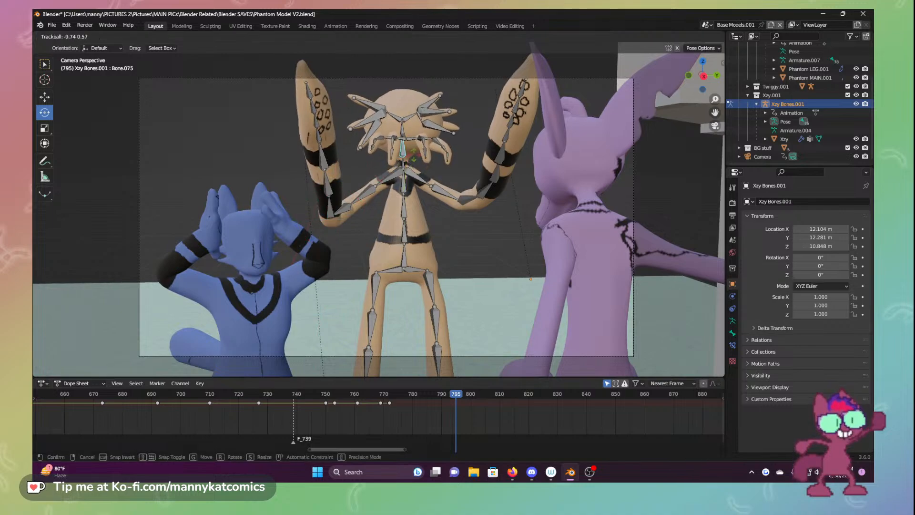
pyautogui.click(381, 265)
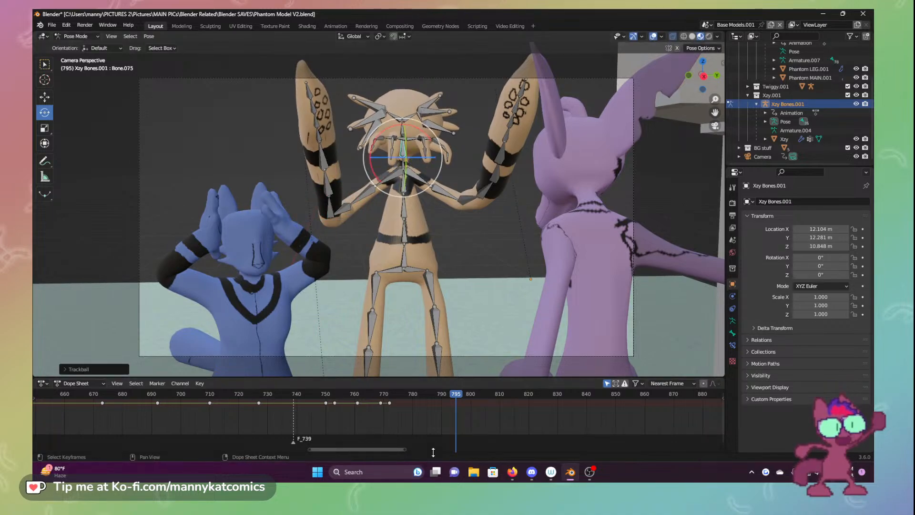
# Insert keyframes for all of Xzy's bones at frame 795
pyautogui.press('a')
pyautogui.press('i')
pyautogui.click(380, 270)
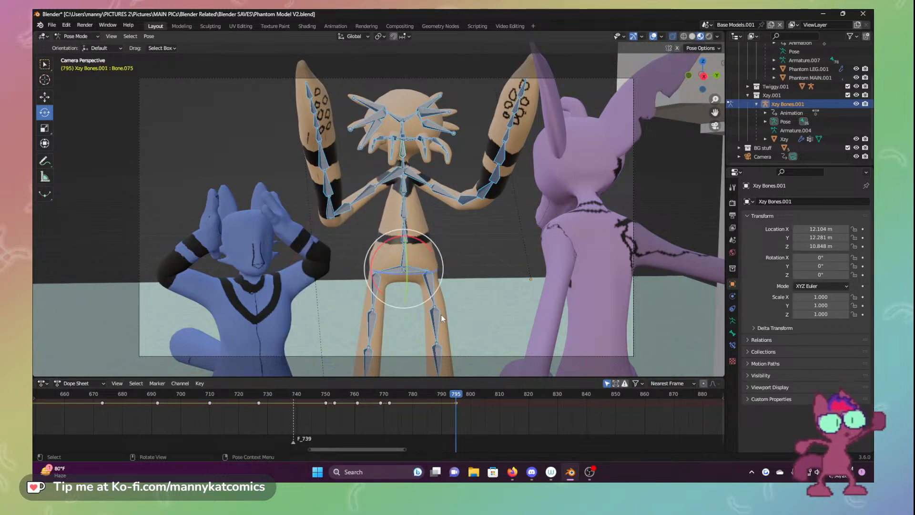
# At frame 807, rotate Xzy's middle spine bone to tip the torso, and select the elbow on the blue character's side
pyautogui.moveTo(456, 394); pyautogui.dragTo(491, 395)
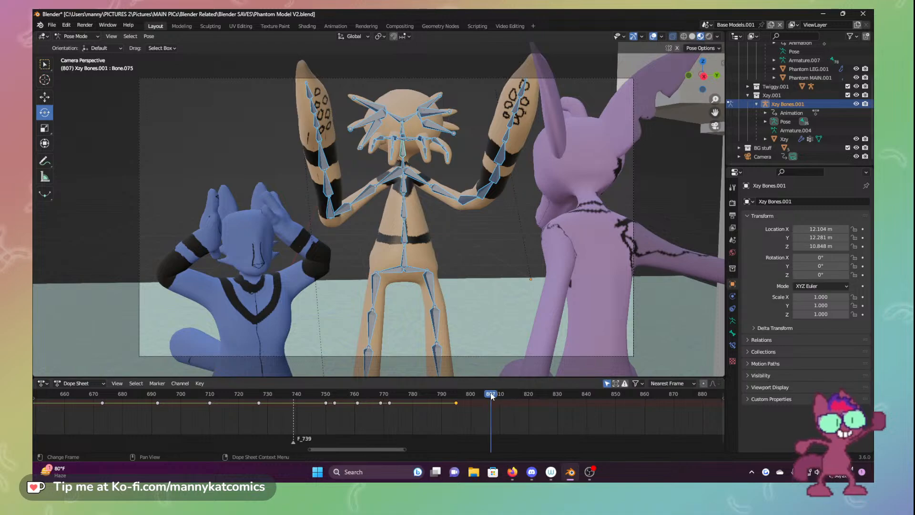
pyautogui.click(404, 209)
pyautogui.moveTo(412, 213); pyautogui.dragTo(414, 223)
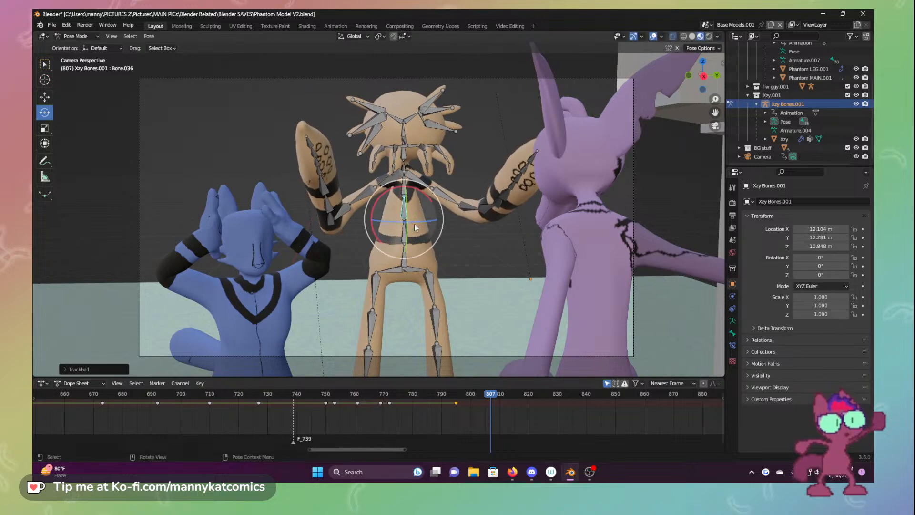
pyautogui.click(340, 224)
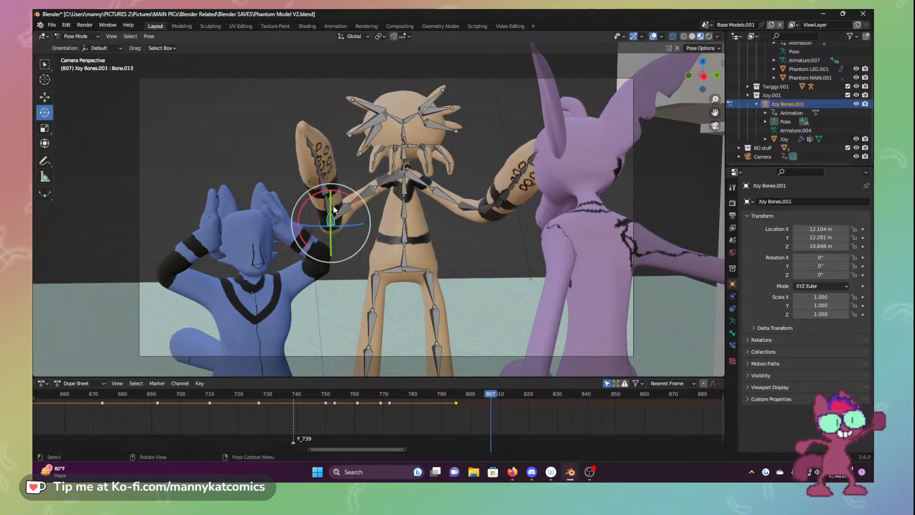
# Rotate the raised arms of the tan character Xzy down toward its sides at frame 807
pyautogui.moveTo(334, 214); pyautogui.dragTo(333, 270)
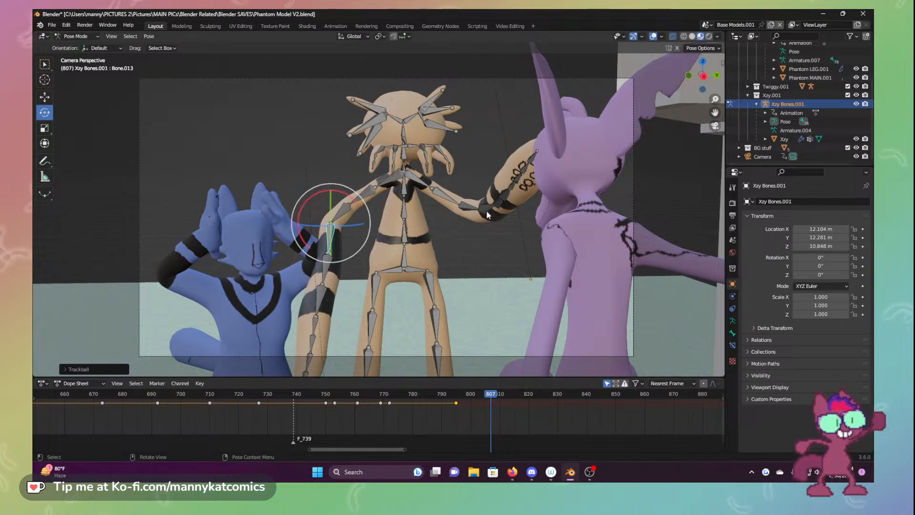
pyautogui.click(487, 215)
pyautogui.moveTo(489, 214); pyautogui.dragTo(526, 240)
pyautogui.click(468, 206)
pyautogui.moveTo(469, 207); pyautogui.dragTo(453, 222)
pyautogui.click(448, 195)
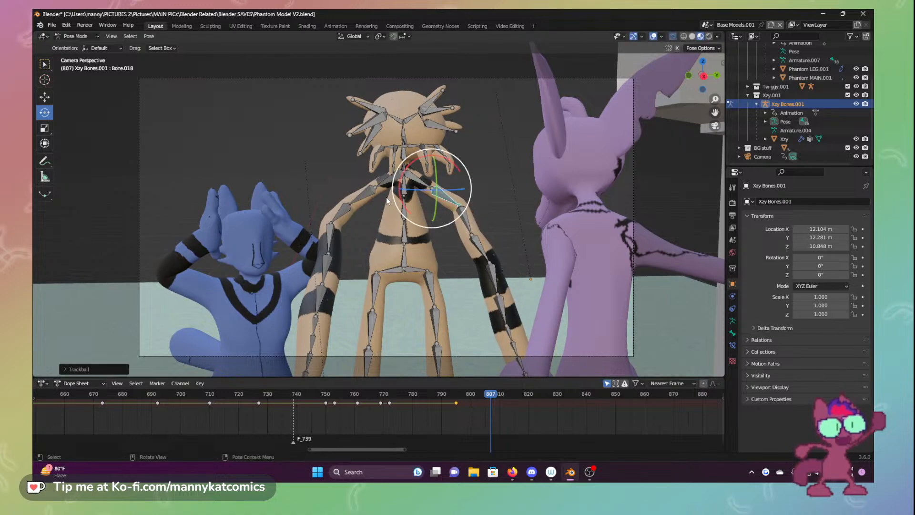
# Rotate the forearm and upper arm on Xzy's side nearest the blue character so the arm hangs close to the body
pyautogui.click(333, 233)
pyautogui.moveTo(361, 201); pyautogui.dragTo(362, 217)
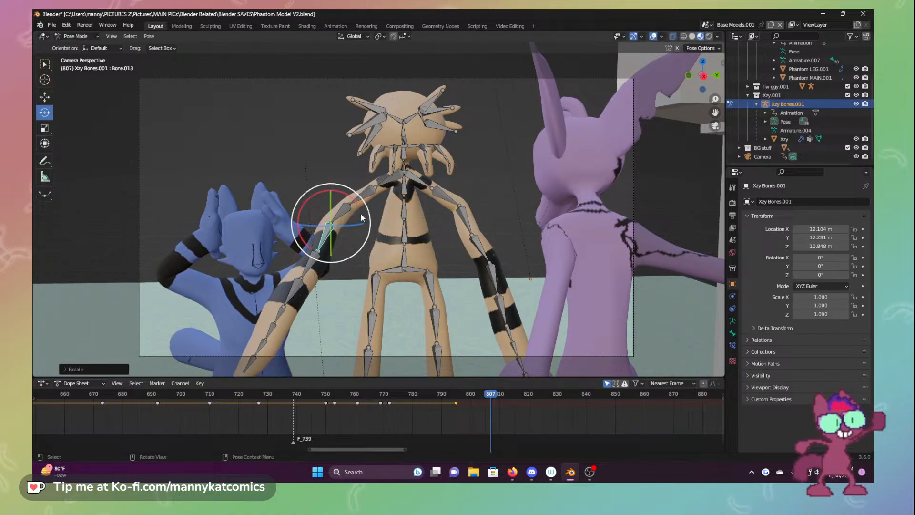
pyautogui.click(352, 204)
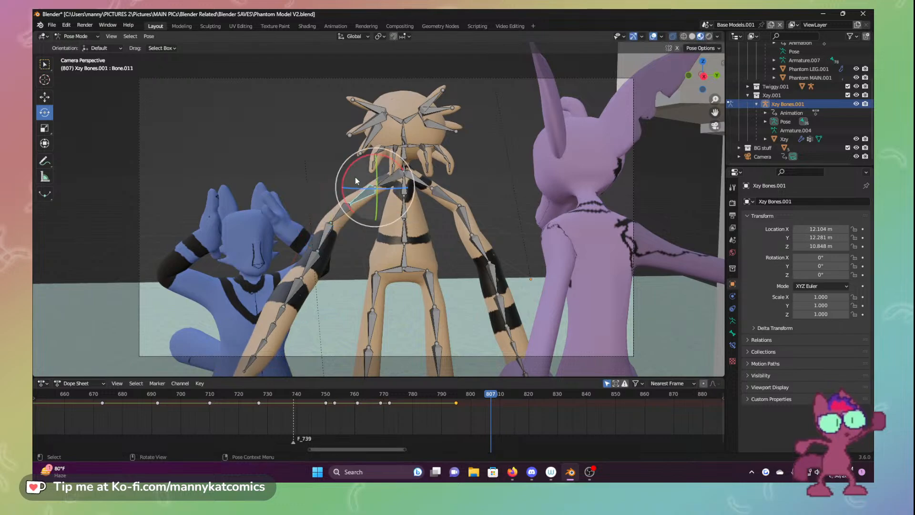
pyautogui.moveTo(356, 179); pyautogui.dragTo(362, 209)
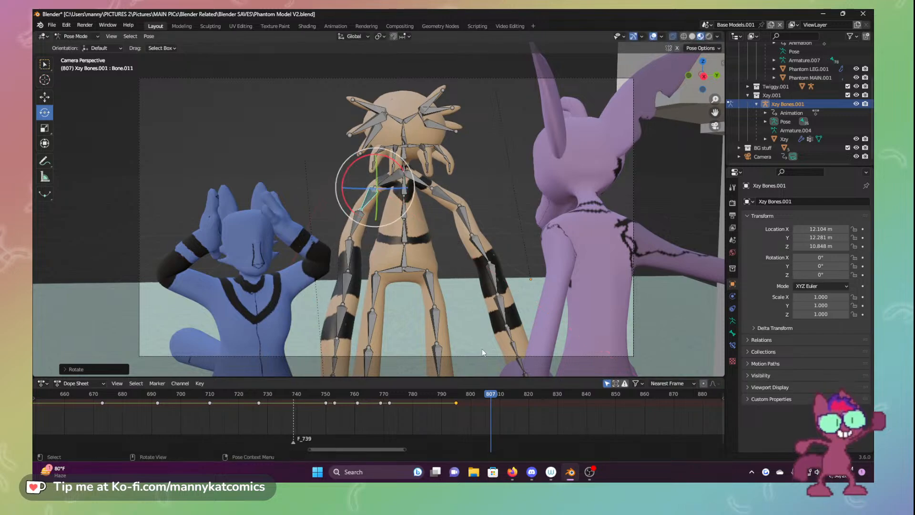
# Insert a keyframe for all of Xzy's bones at frame 807
pyautogui.press('a')
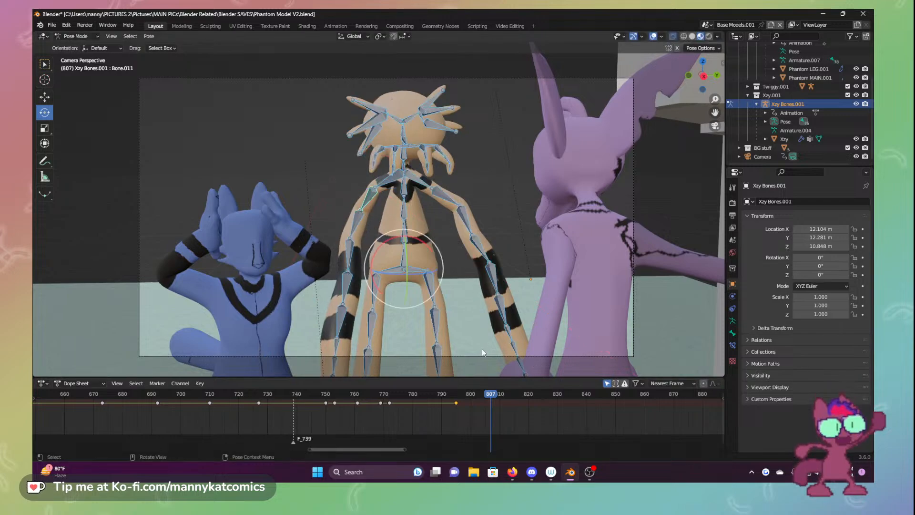
pyautogui.press('i')
pyautogui.click(435, 264)
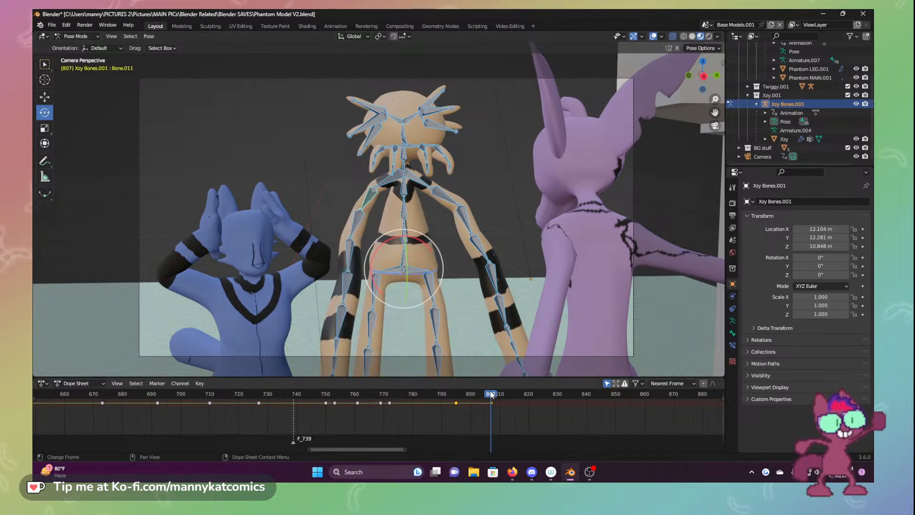
# At frame 846, repose Xzy's arm beside the purple character so it hangs straighter and closer to the body
pyautogui.moveTo(467, 393); pyautogui.dragTo(605, 396)
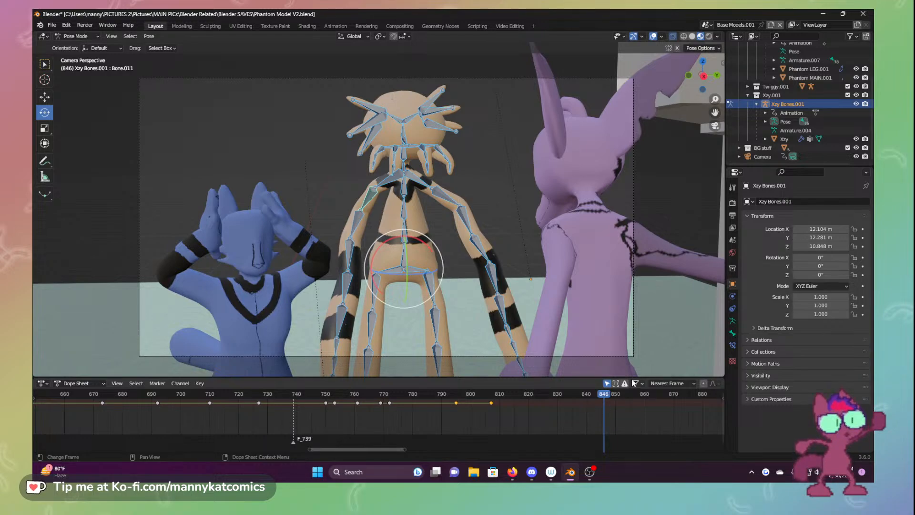
pyautogui.click(467, 222)
pyautogui.moveTo(436, 184); pyautogui.dragTo(430, 194)
pyautogui.click(493, 242)
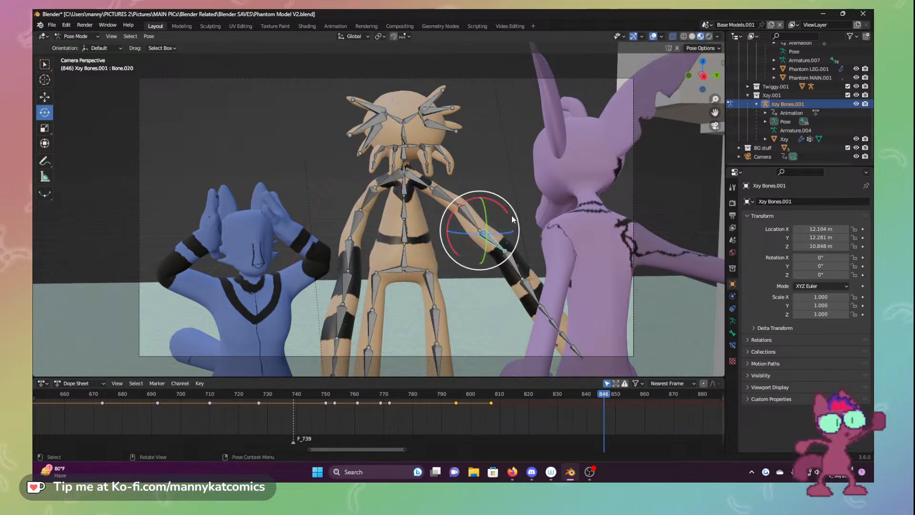
pyautogui.moveTo(494, 243); pyautogui.dragTo(505, 238)
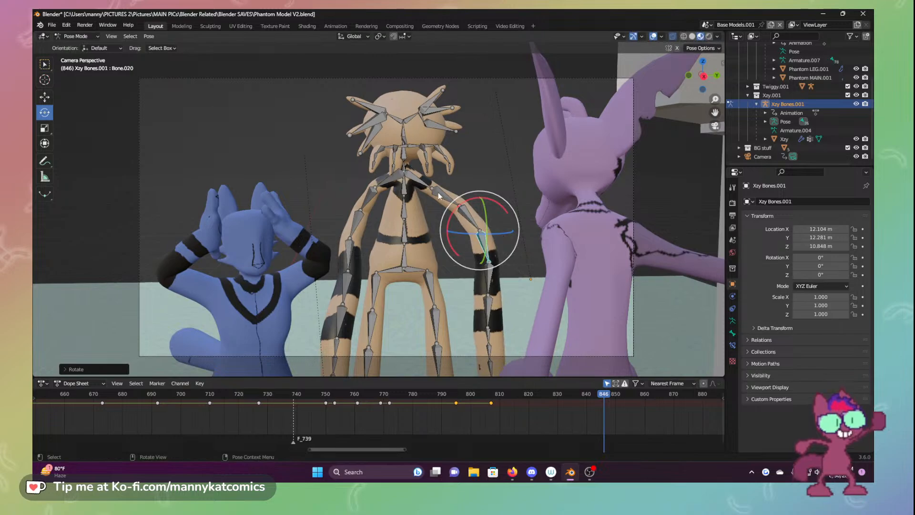
pyautogui.click(422, 182)
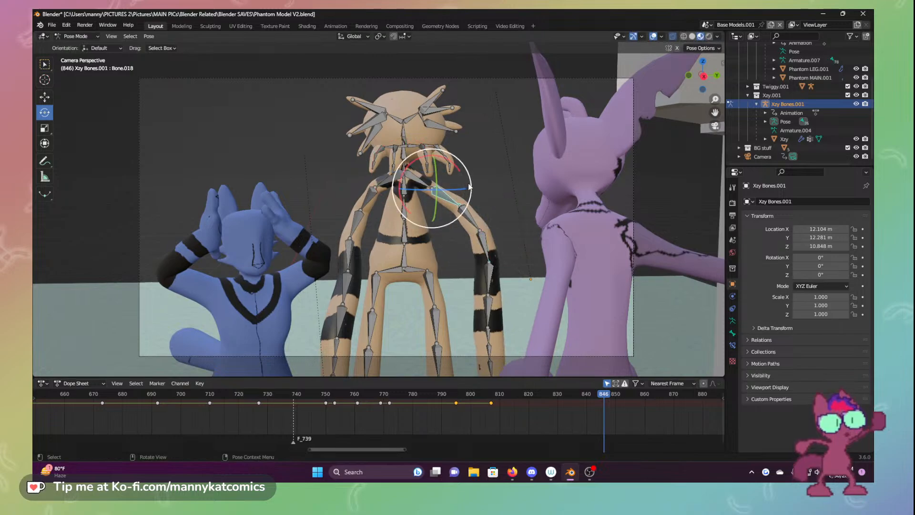
pyautogui.moveTo(469, 184); pyautogui.dragTo(472, 307)
pyautogui.click(439, 227)
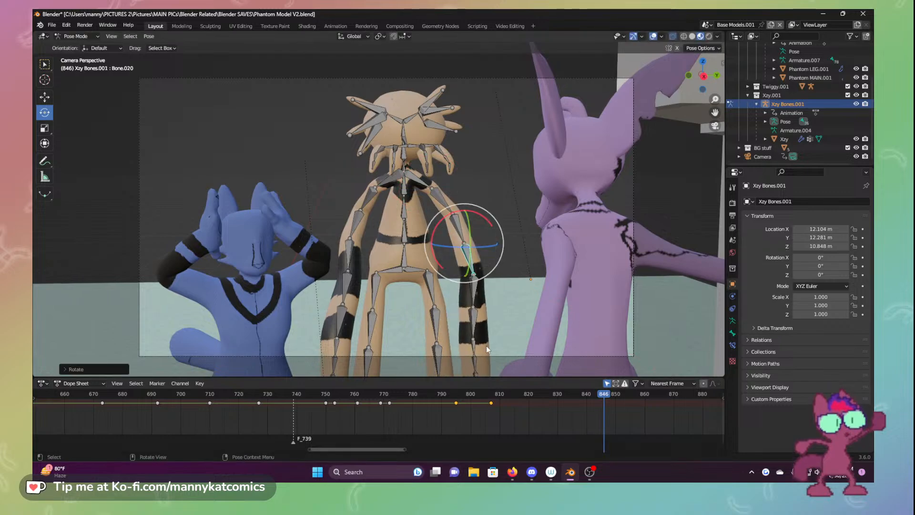
# Insert a Location & Rotation keyframe for all of Xzy's bones at frame 846
pyautogui.press('a')
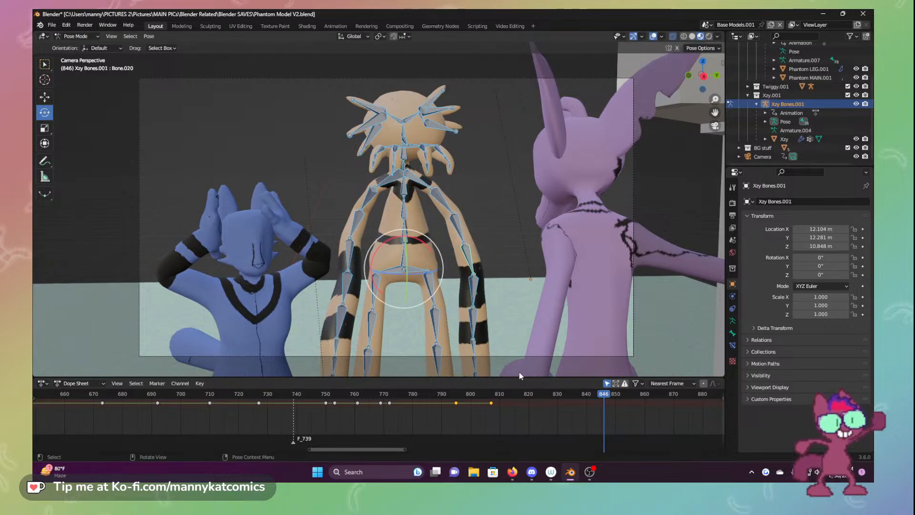
pyautogui.press('i')
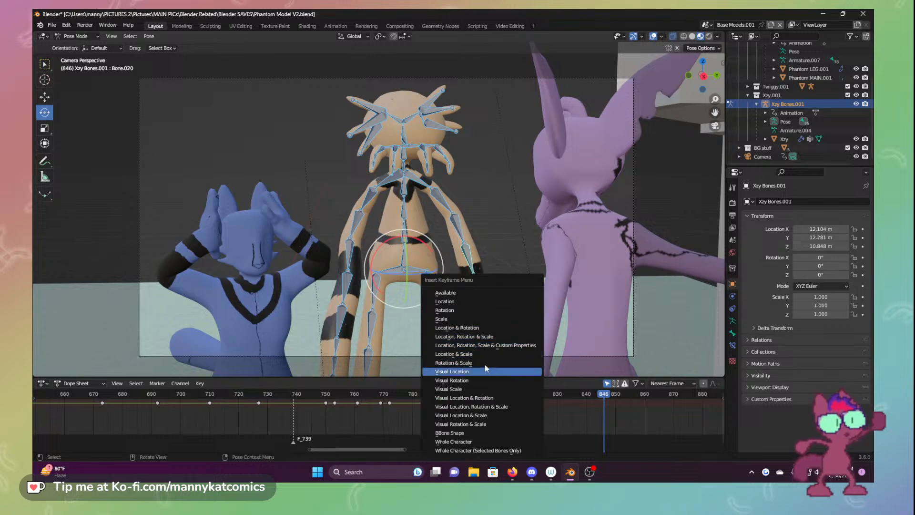
pyautogui.click(467, 327)
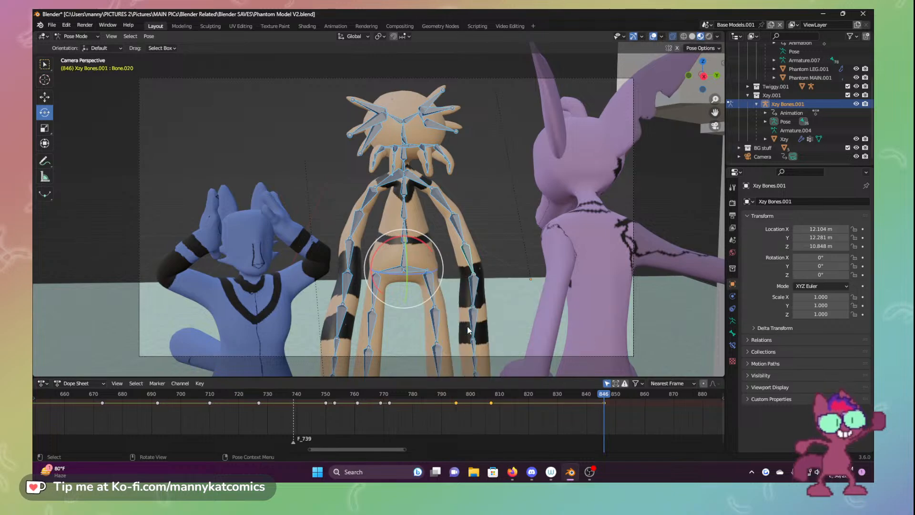
# Delete Xzy's keyframes at frame 807
pyautogui.rightClick(491, 403)
pyautogui.moveTo(469, 391)
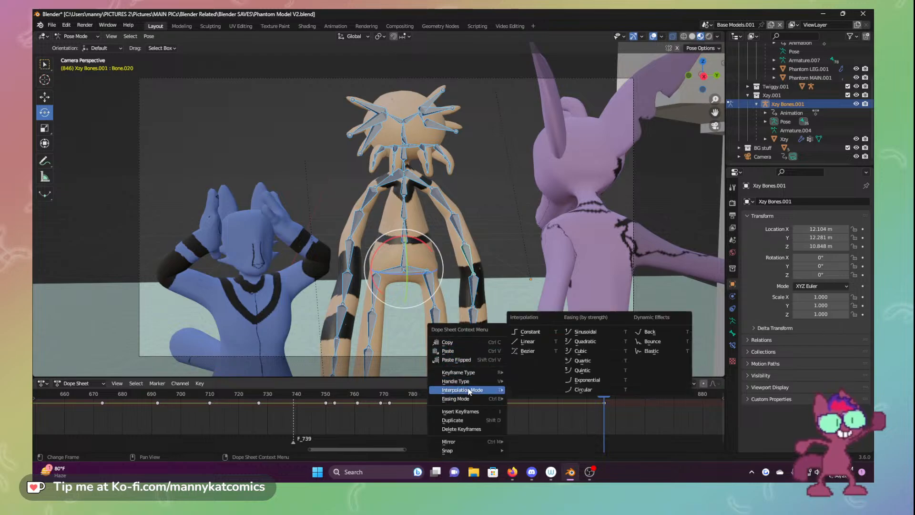
pyautogui.click(459, 430)
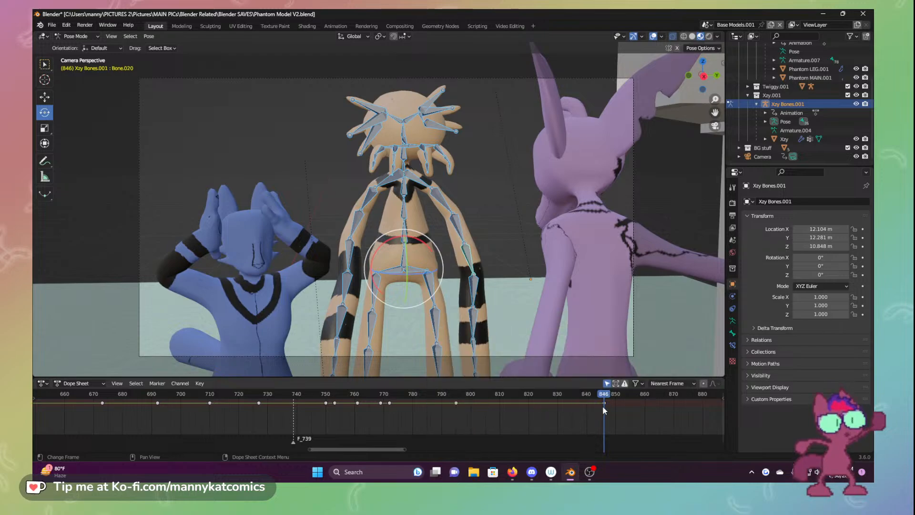
# Shift Xzy's final keyframe from frame 846 to frame 810 and save the file
pyautogui.moveTo(604, 403); pyautogui.dragTo(626, 415)
pyautogui.click(479, 394)
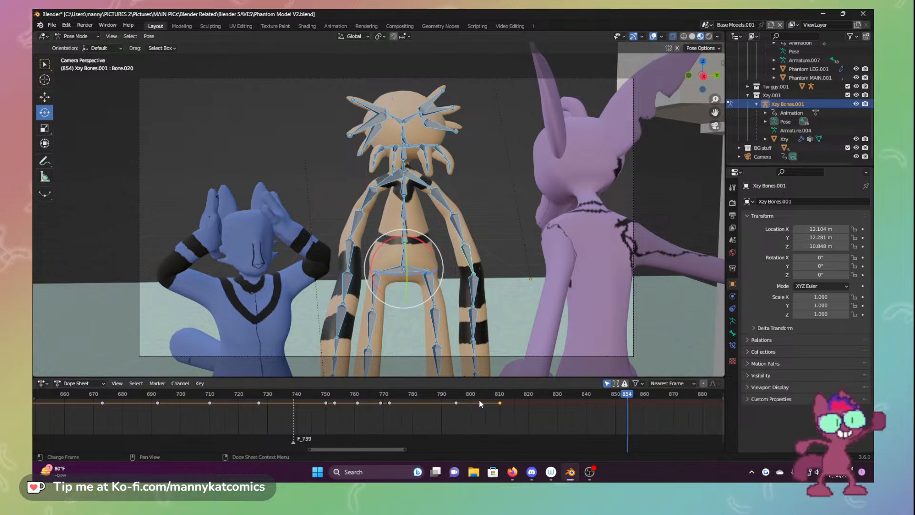
pyautogui.hotkey('ctrl', 's')
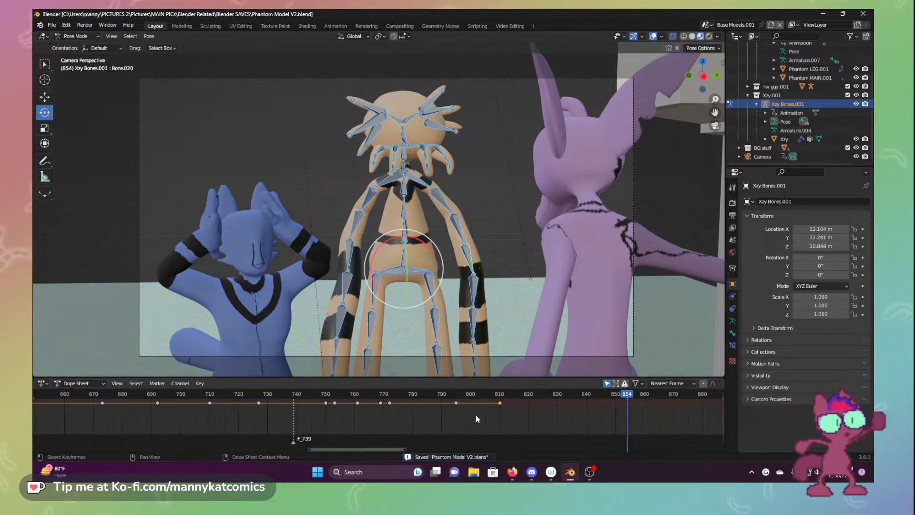
# Leave Pose Mode on Xzy's armature, select Twiggy Bones.001 and put it in Pose Mode
pyautogui.moveTo(362, 449); pyautogui.dragTo(432, 443)
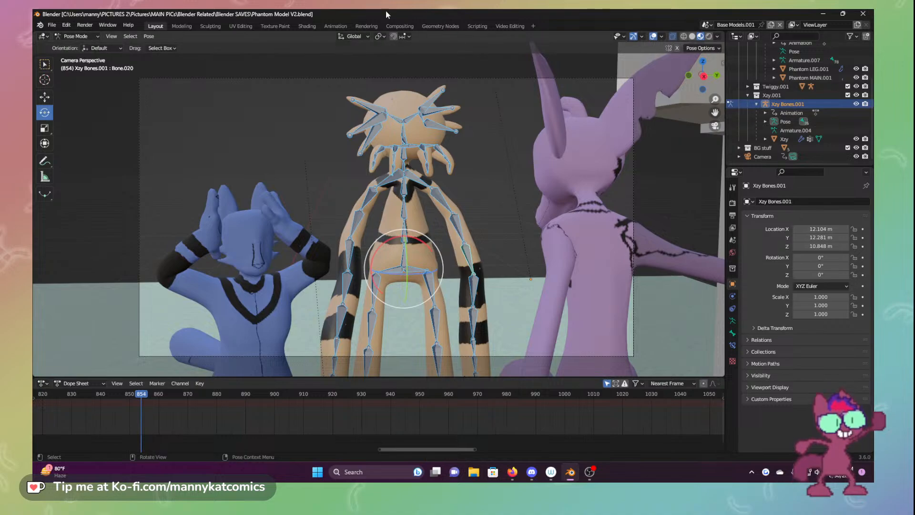
pyautogui.click(76, 36)
pyautogui.click(76, 43)
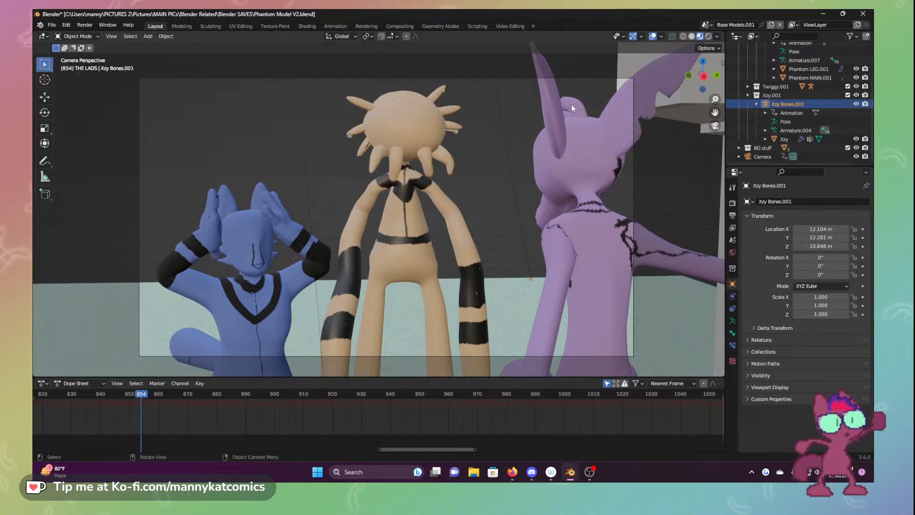
pyautogui.click(748, 96)
pyautogui.click(749, 130)
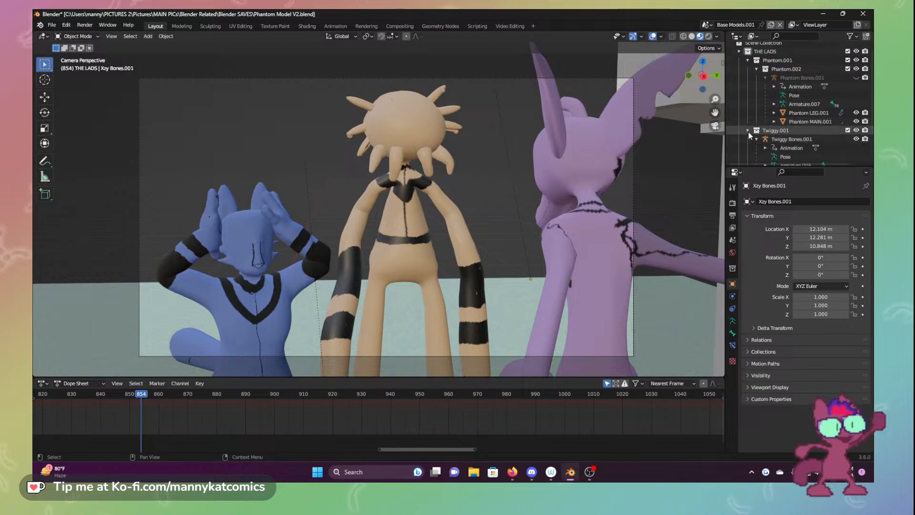
pyautogui.scroll(-1, 800, 143)
pyautogui.click(806, 154)
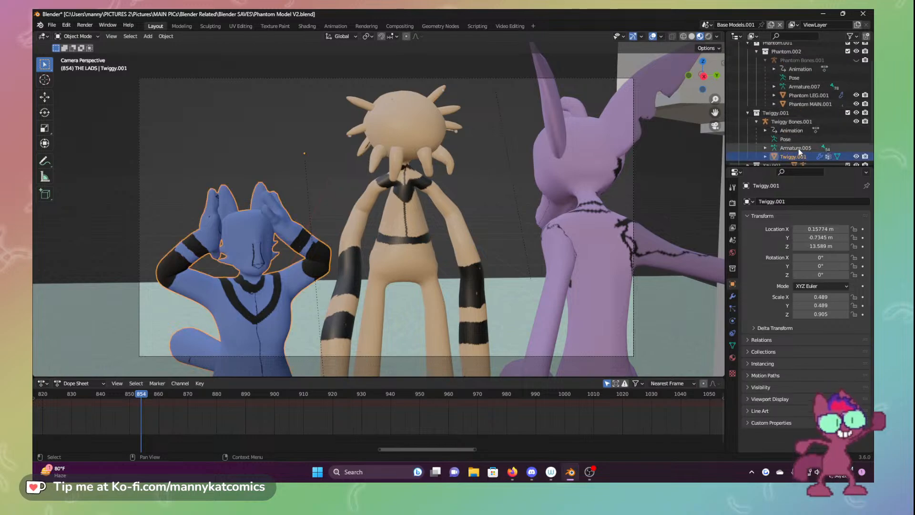
pyautogui.click(795, 147)
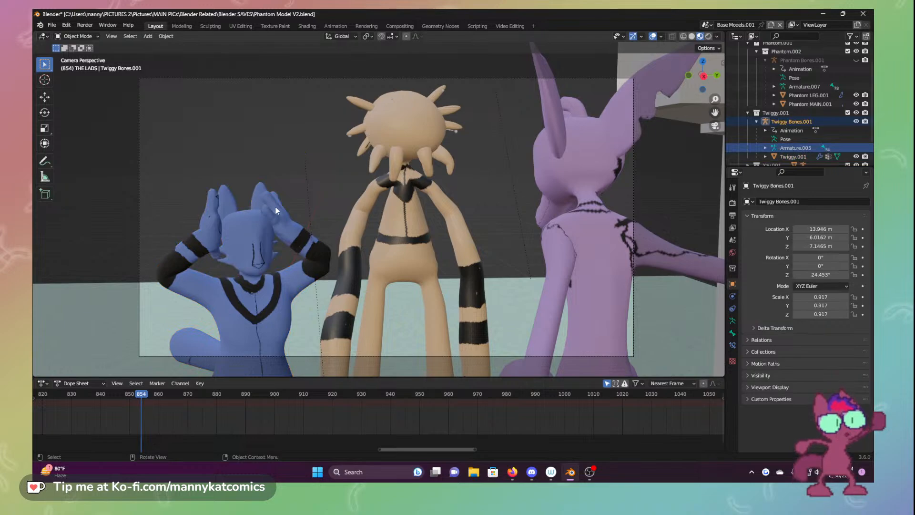
pyautogui.click(76, 36)
pyautogui.click(76, 66)
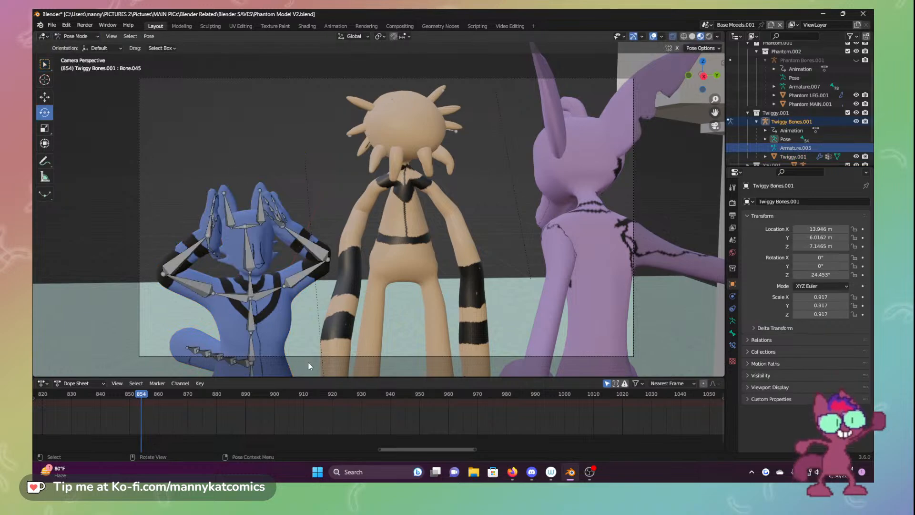
# Select all of Twiggy's bones and go to frame 640, past the last keyframe, with Twiggy in view
pyautogui.moveTo(384, 448); pyautogui.dragTo(118, 415)
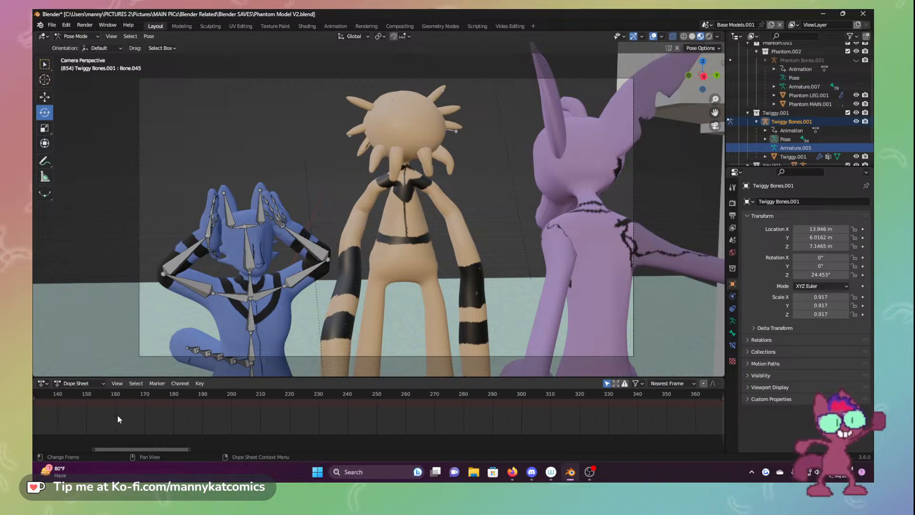
pyautogui.press('a')
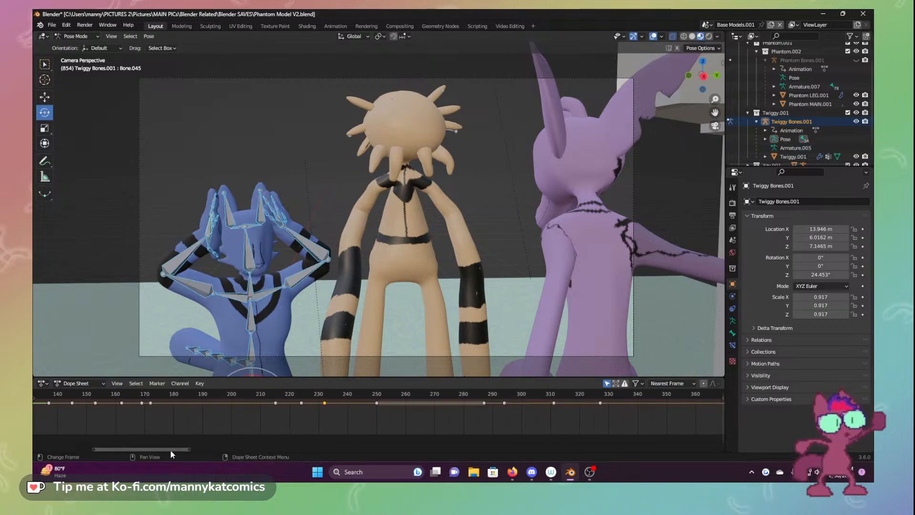
pyautogui.moveTo(170, 450); pyautogui.dragTo(318, 450)
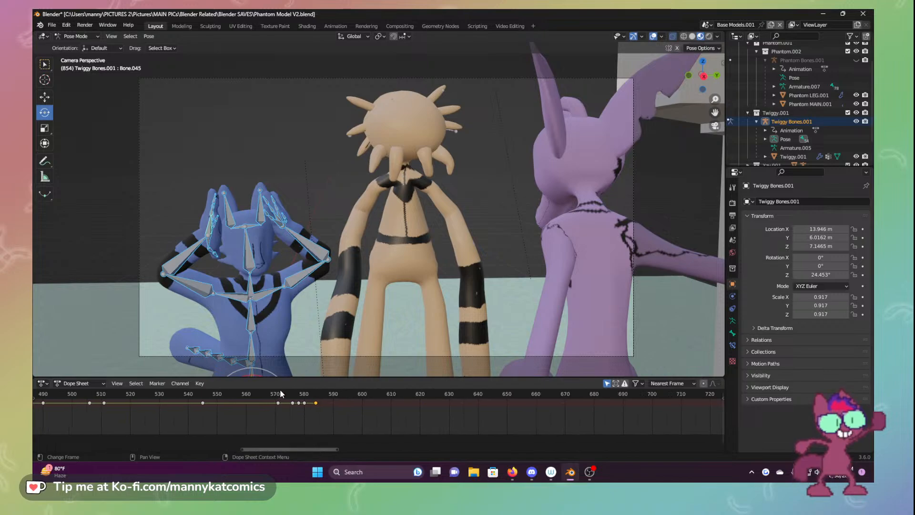
pyautogui.moveTo(284, 401); pyautogui.dragTo(462, 411)
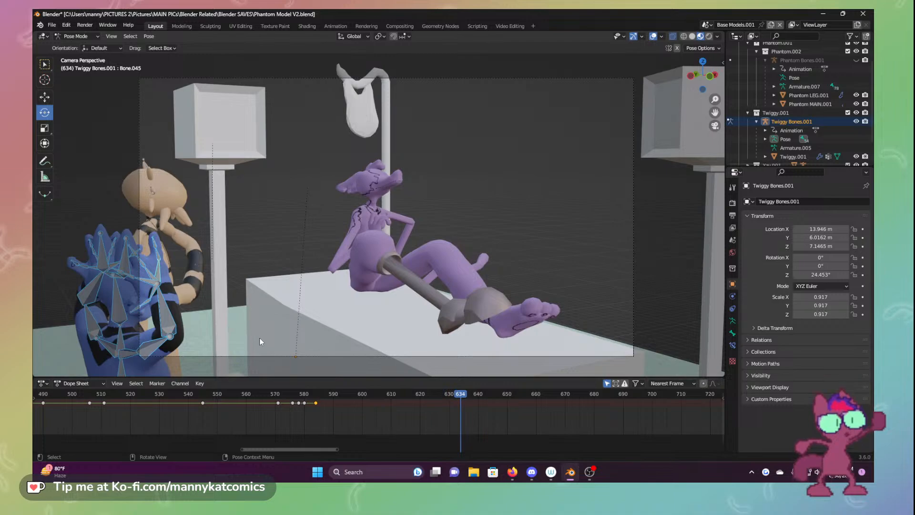
pyautogui.keyDown('shift'); pyautogui.moveTo(266, 337); pyautogui.dragTo(323, 262, button='middle'); pyautogui.keyUp('shift')
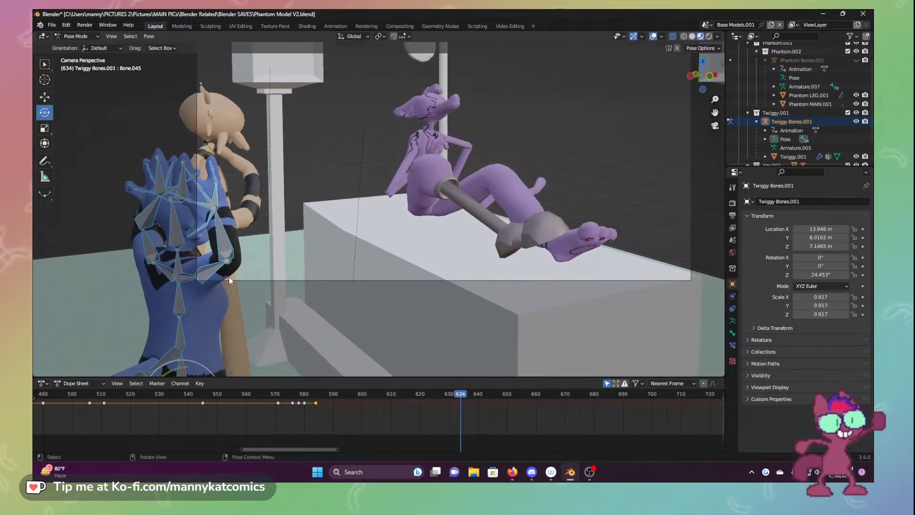
pyautogui.moveTo(461, 395); pyautogui.dragTo(483, 411)
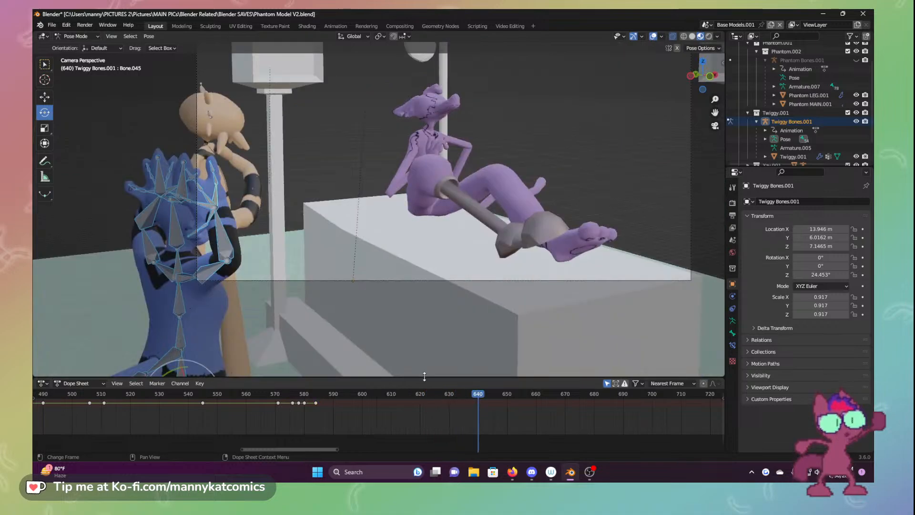
# Rotate Twiggy's right and left upper arm bones at frame 640 to reposition the raised hands
pyautogui.click(208, 274)
pyautogui.moveTo(229, 264); pyautogui.dragTo(250, 273)
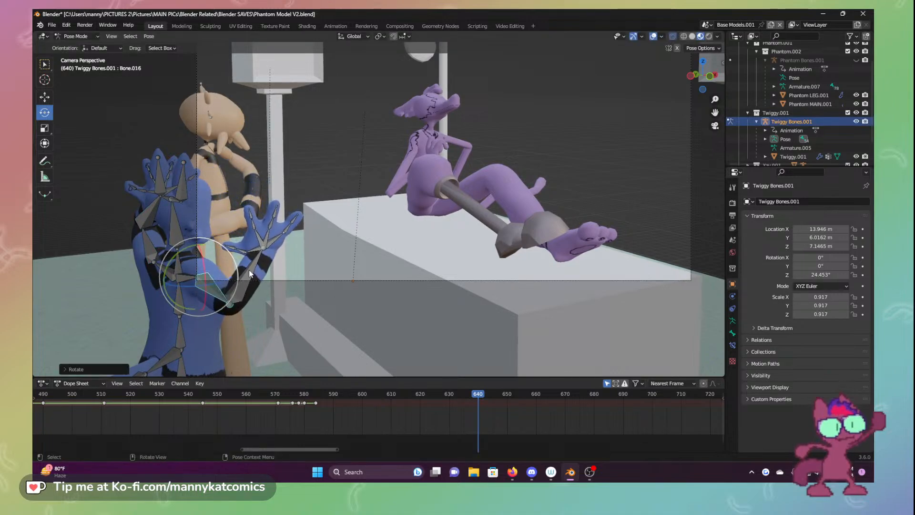
pyautogui.click(149, 238)
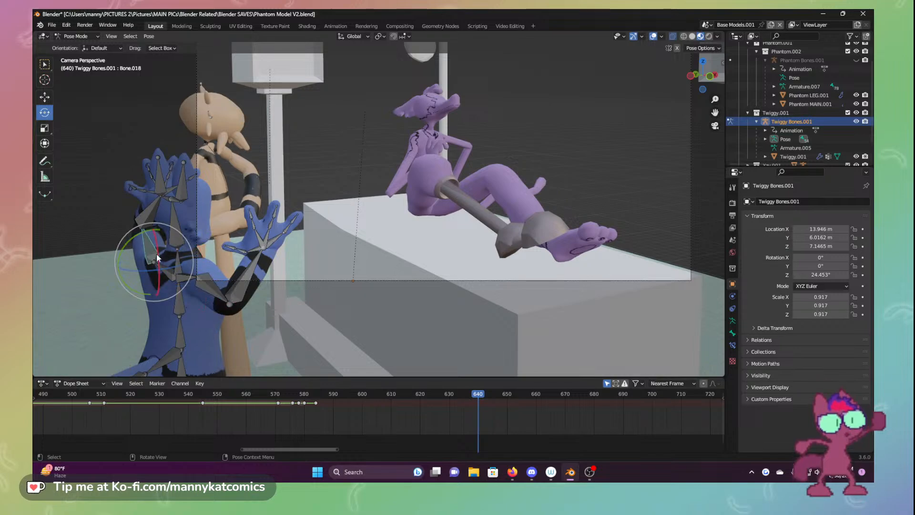
pyautogui.moveTo(159, 260); pyautogui.dragTo(134, 191)
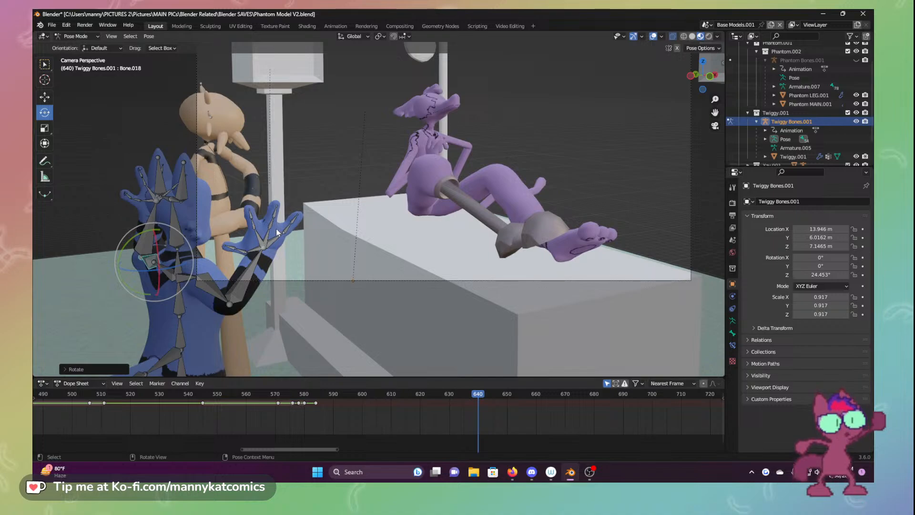
# Try rotating the hand bone and a finger bone of Twiggy's right hand
pyautogui.click(262, 242)
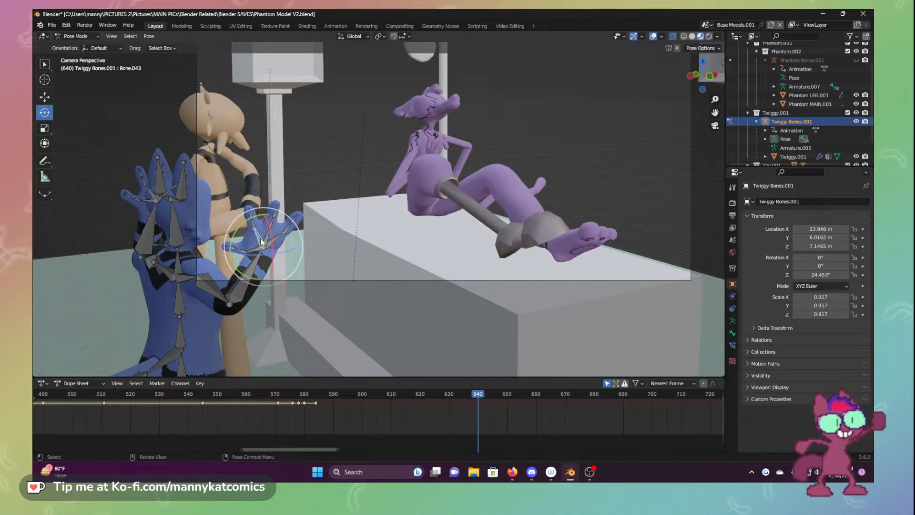
pyautogui.moveTo(273, 250)
pyautogui.mouseDown()
pyautogui.moveTo(252, 225)
pyautogui.moveTo(260, 211)
pyautogui.moveTo(249, 223)
pyautogui.moveTo(281, 232)
pyautogui.moveTo(289, 215)
pyautogui.mouseUp()
pyautogui.click(258, 235)
pyautogui.click(273, 233)
pyautogui.press('r')
pyautogui.press('r')
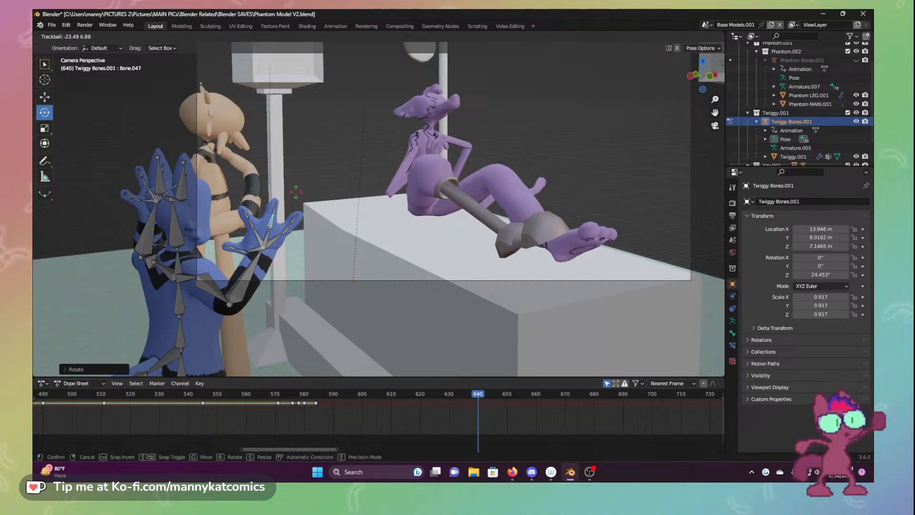
pyautogui.click(276, 177)
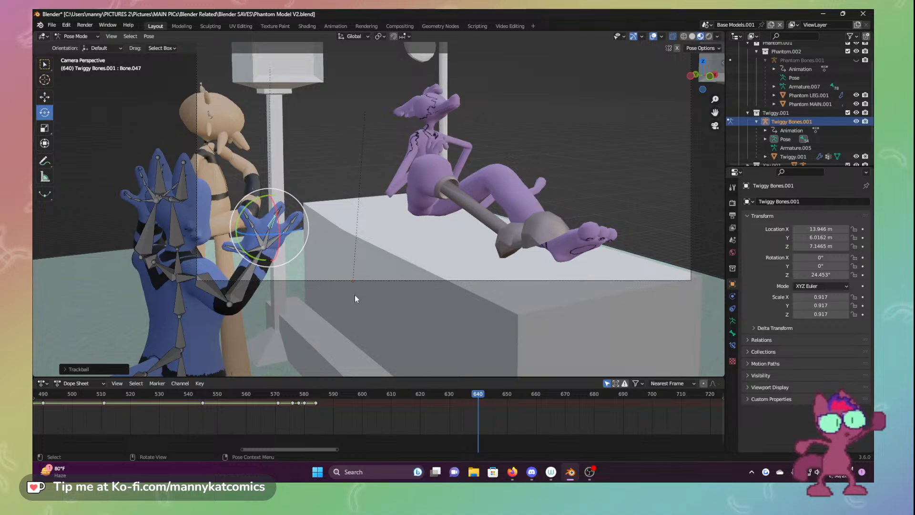
# Undo the latest rotations on Twiggy's right hand and finger
pyautogui.hotkey('ctrl', 'z')
pyautogui.hotkey('ctrl', 'z')
pyautogui.hotkey('ctrl', 'z')
pyautogui.hotkey('ctrl', 'z')
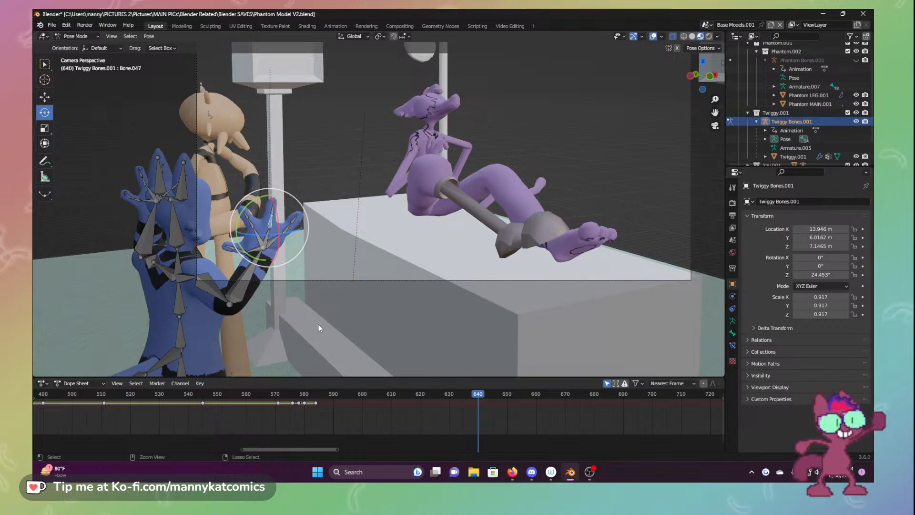
pyautogui.hotkey('ctrl', 'z')
# Rotate Twiggy's left forearm bone freely so the open palm faces the table
pyautogui.moveTo(318, 324); pyautogui.dragTo(191, 319, button='middle')
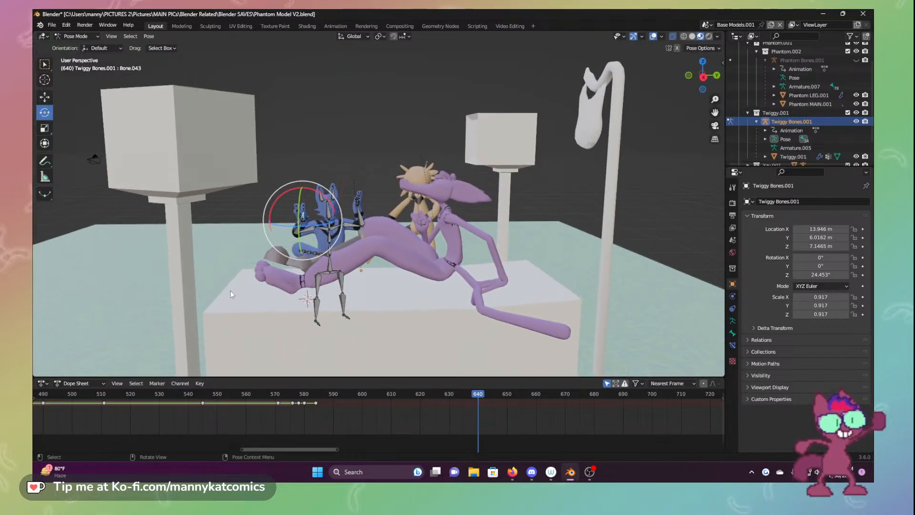
pyautogui.scroll(5, 259, 288)
pyautogui.moveTo(262, 265); pyautogui.dragTo(172, 254, button='middle')
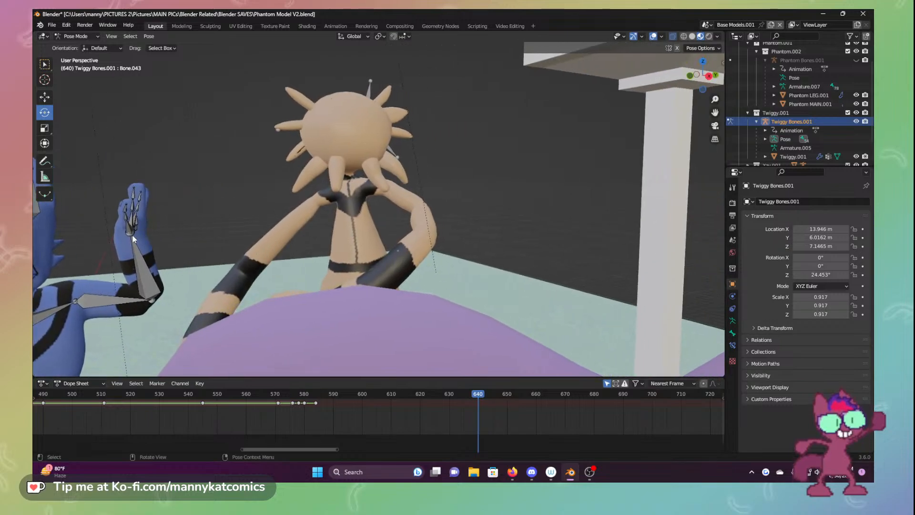
pyautogui.click(144, 268)
pyautogui.press('r')
pyautogui.press('r')
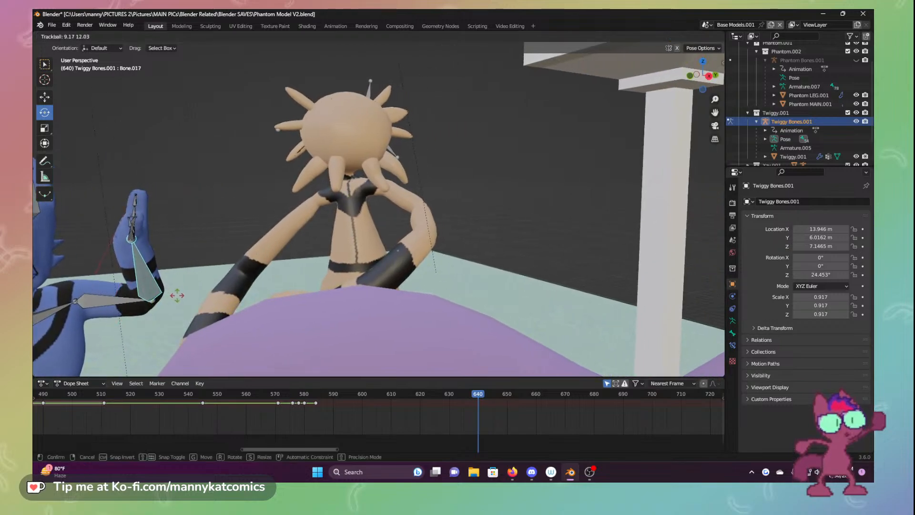
pyautogui.click(214, 291)
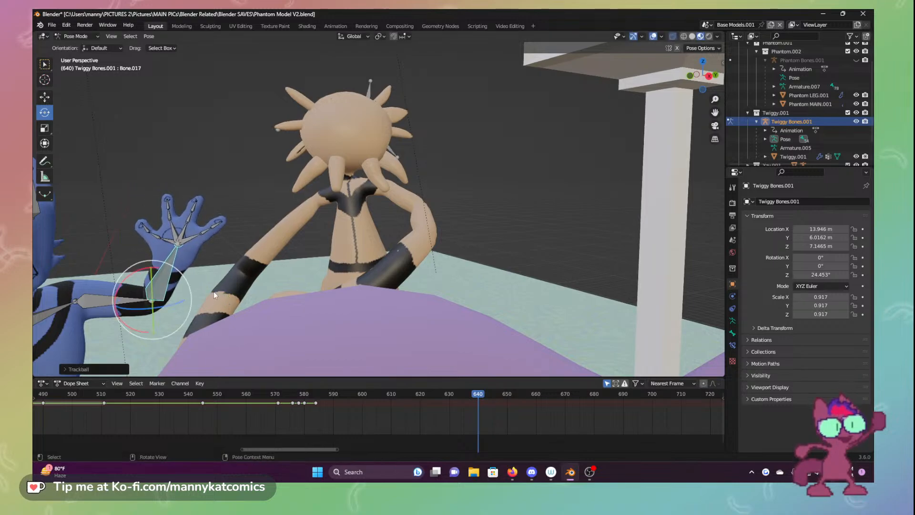
# Bend the thumb of Twiggy's left hand by rotating its base bone freely and its tip bone around Z
pyautogui.click(155, 235)
pyautogui.press('r')
pyautogui.press('r')
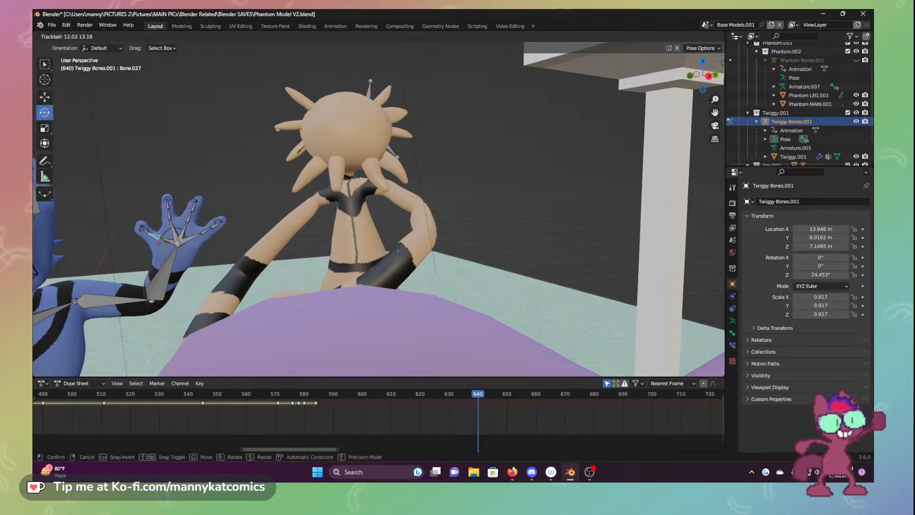
pyautogui.click(157, 250)
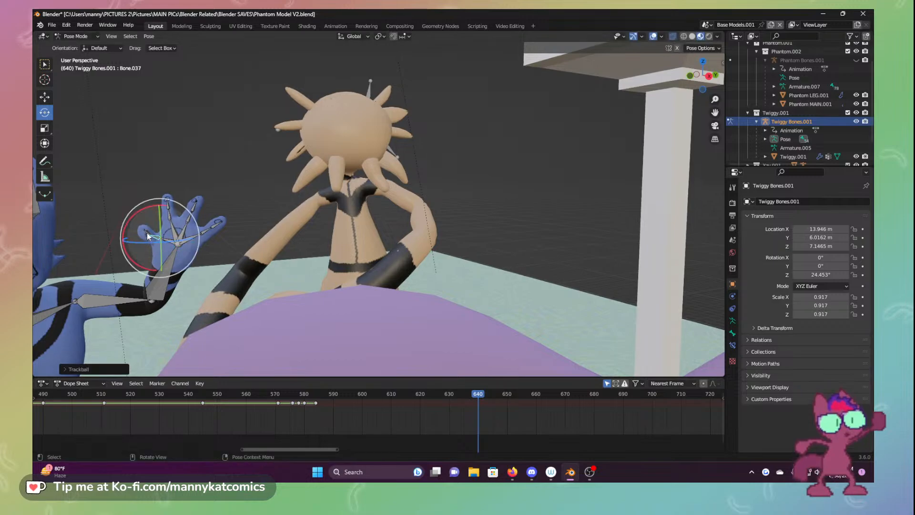
pyautogui.click(149, 234)
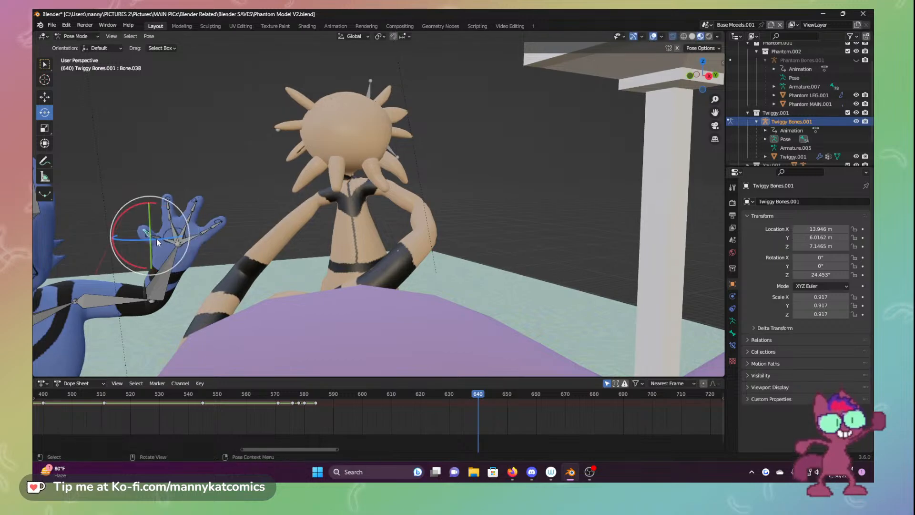
pyautogui.press('r')
pyautogui.press('z')
pyautogui.click(205, 263)
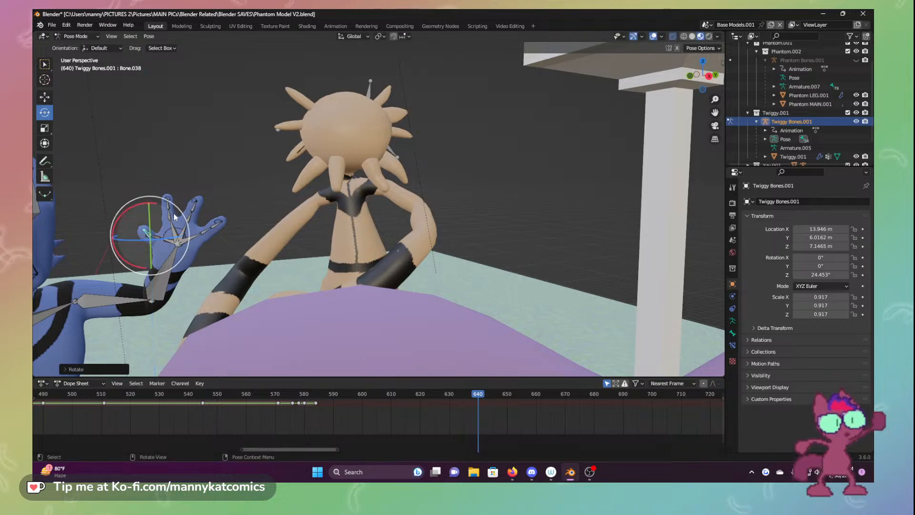
# Curl the remaining fingers of Twiggy's left hand by rotating their bones
pyautogui.click(178, 213)
pyautogui.moveTo(179, 213); pyautogui.dragTo(173, 252)
pyautogui.click(165, 209)
pyautogui.click(195, 203)
pyautogui.click(189, 224)
pyautogui.click(217, 229)
pyautogui.click(206, 233)
# In camera view, move all of Twiggy's bones about 1.16 m closer to the table and save the file
pyautogui.moveTo(147, 285); pyautogui.dragTo(220, 259, button='middle')
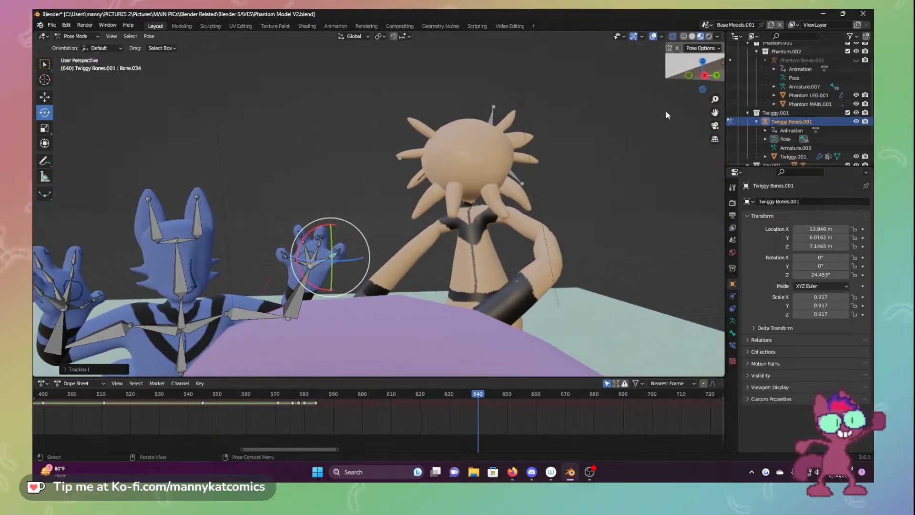
pyautogui.click(715, 125)
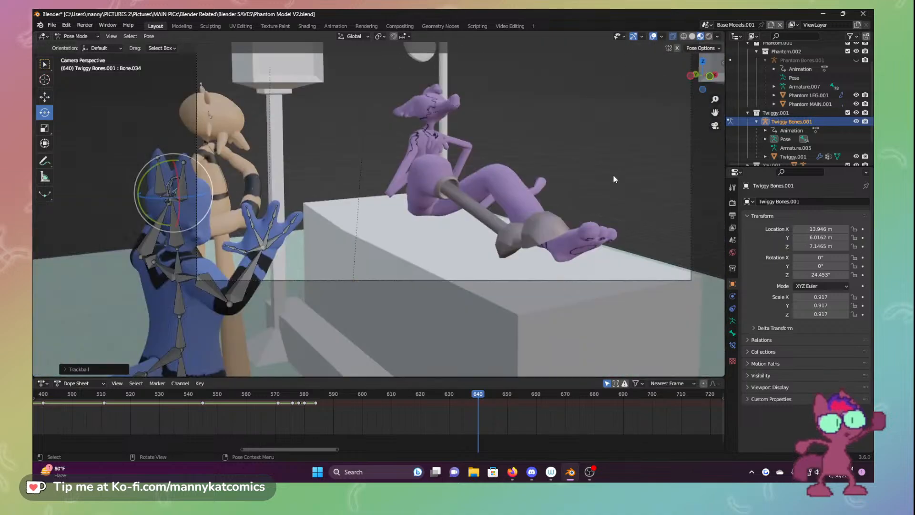
pyautogui.click(44, 97)
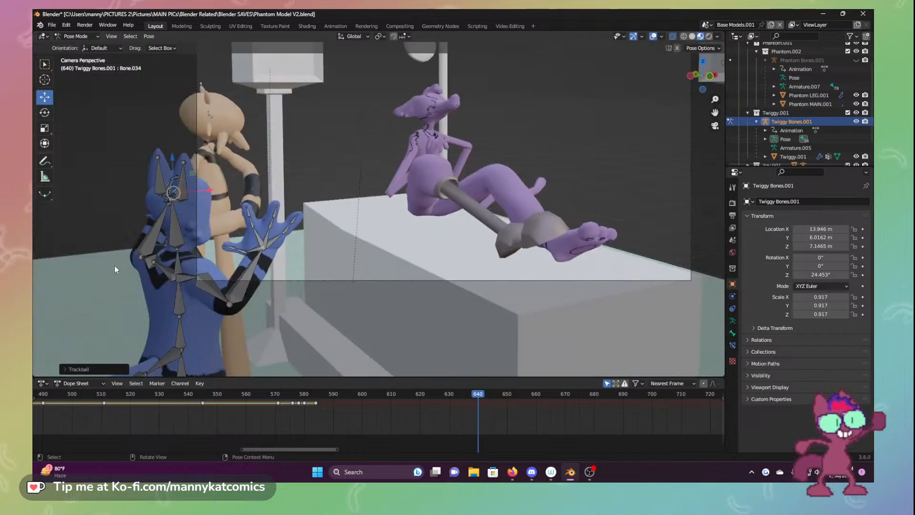
pyautogui.press('a')
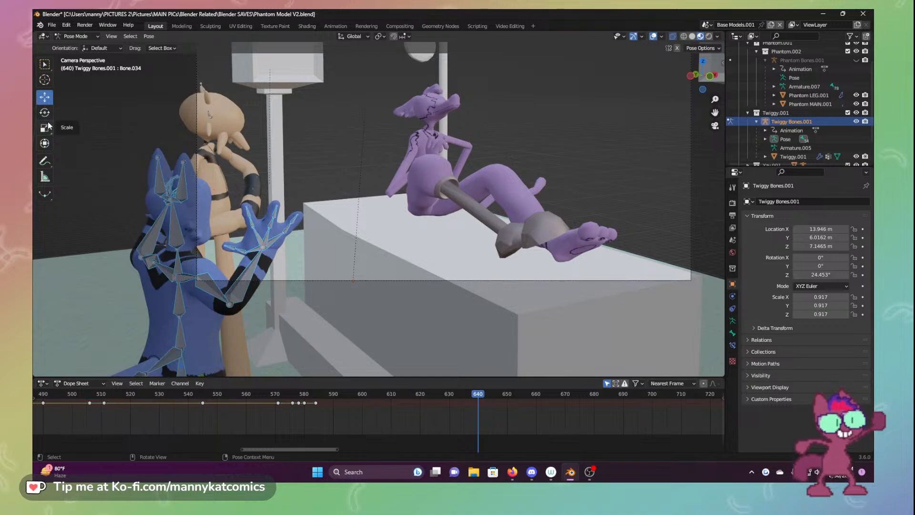
pyautogui.scroll(-3, 157, 300)
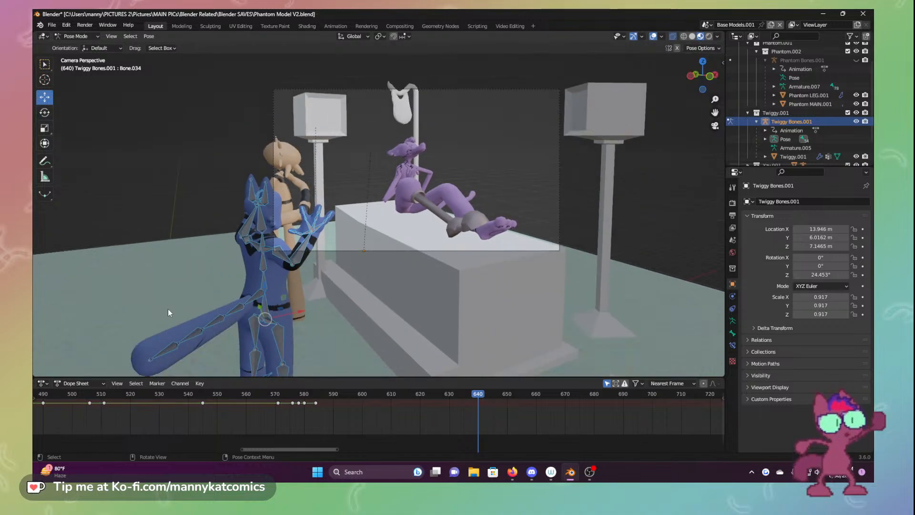
pyautogui.press('g')
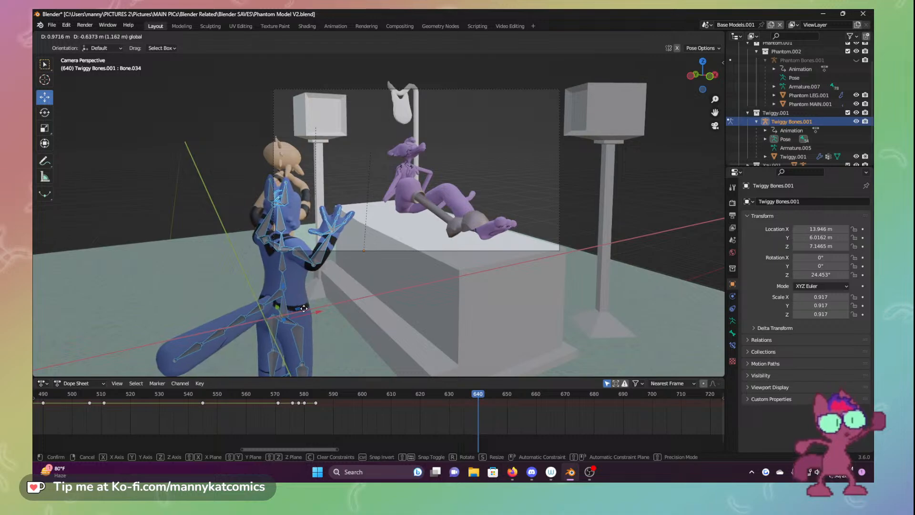
pyautogui.click(303, 308)
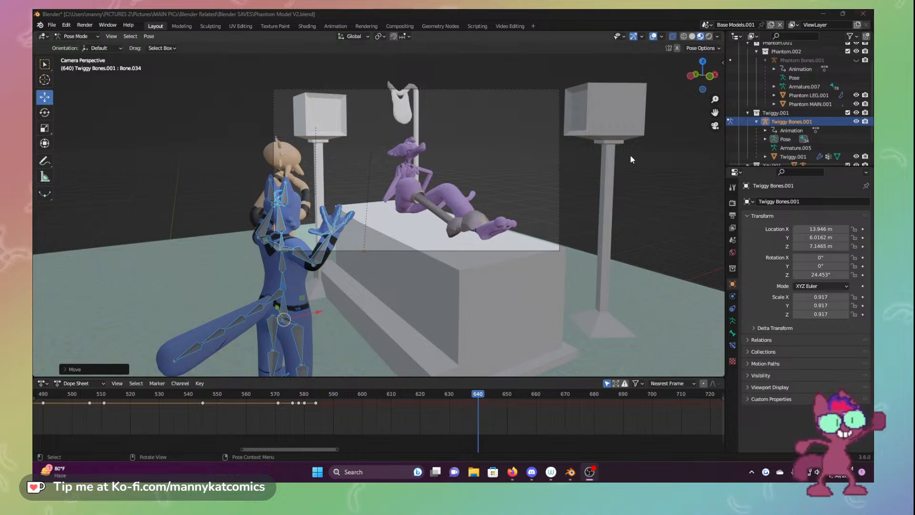
pyautogui.click(474, 13)
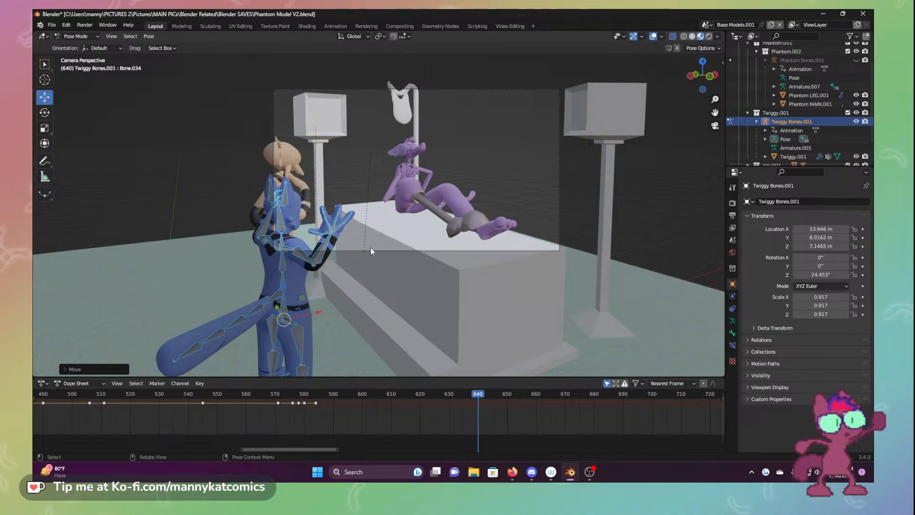
pyautogui.hotkey('ctrl', 's')
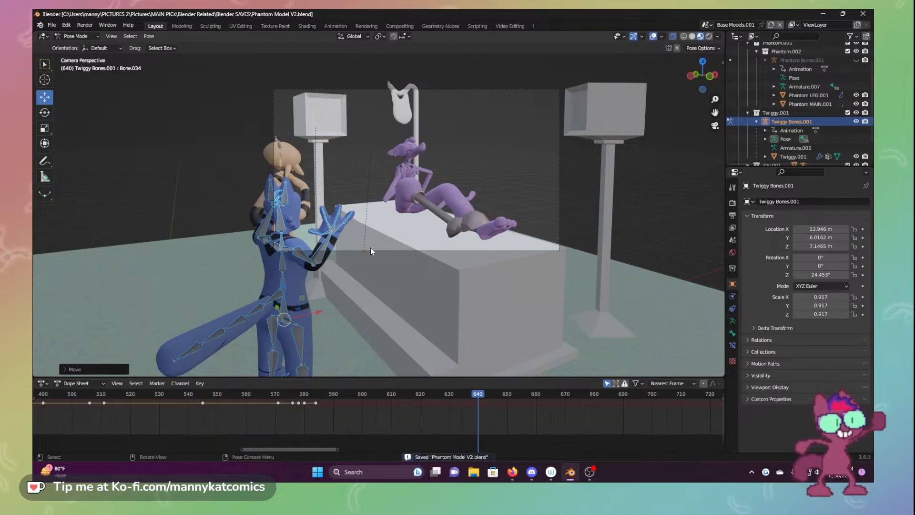
# Insert a Location & Rotation keyframe for all of Twiggy's bones at frame 640
pyautogui.scroll(3, 372, 248)
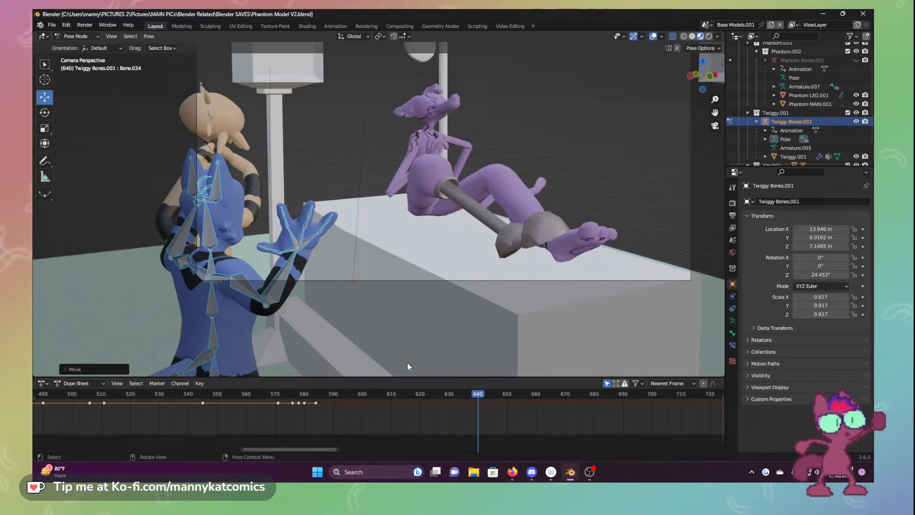
pyautogui.press('i')
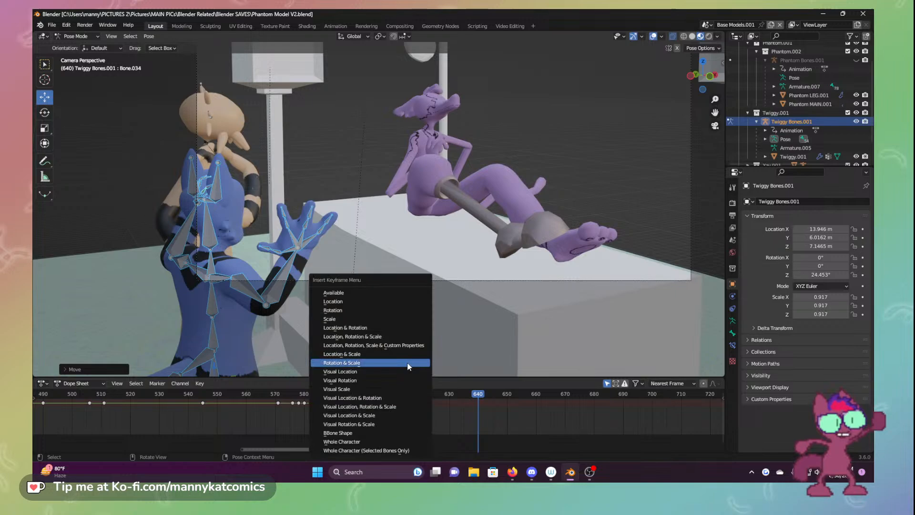
pyautogui.click(399, 329)
# Go to frame 647 and rotate both of Twiggy's upper arms downward so the forearms spread outward
pyautogui.moveTo(464, 395); pyautogui.dragTo(499, 399)
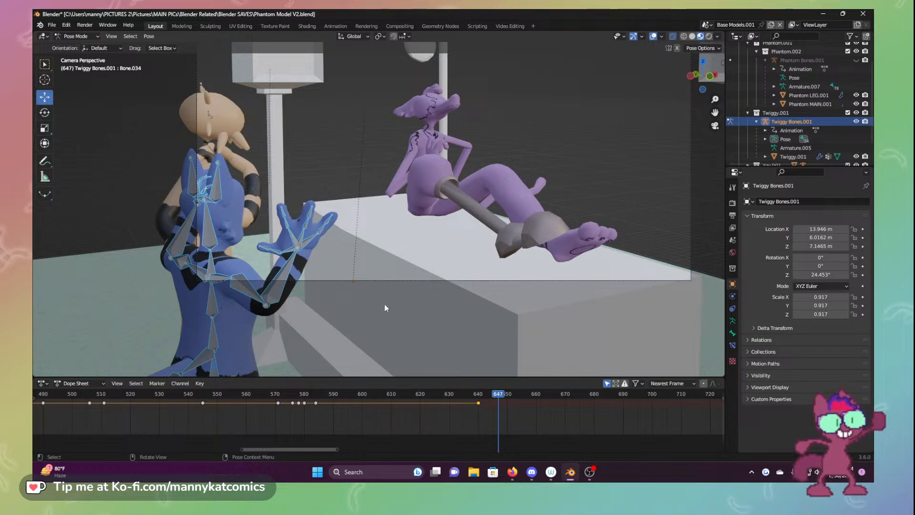
pyautogui.moveTo(418, 322); pyautogui.dragTo(288, 332, button='middle')
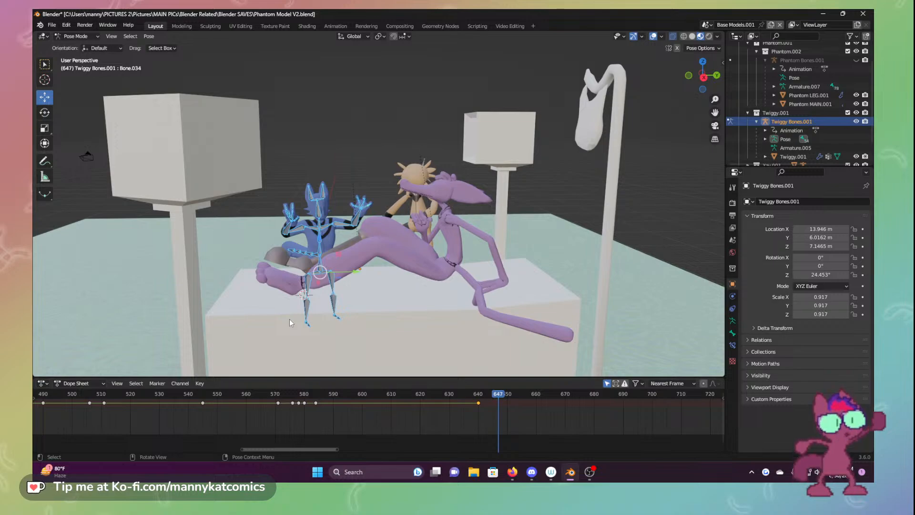
pyautogui.scroll(10, 290, 314)
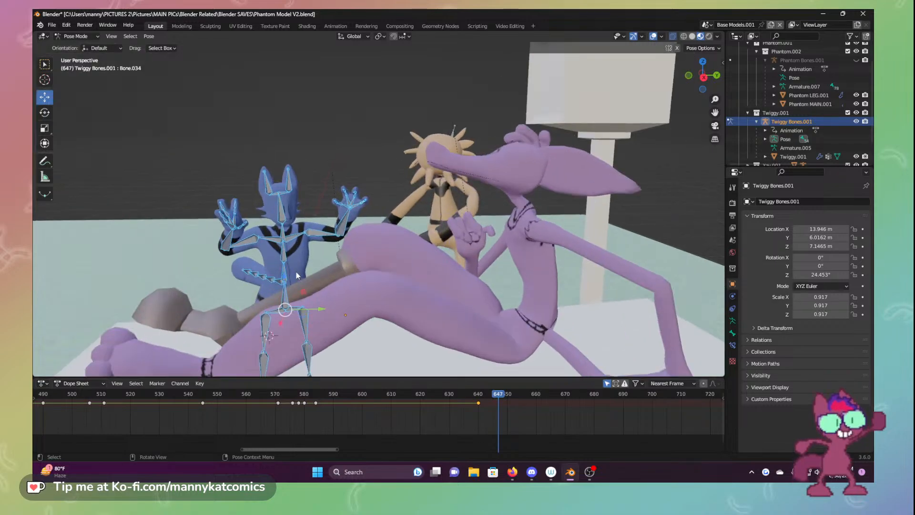
pyautogui.click(261, 250)
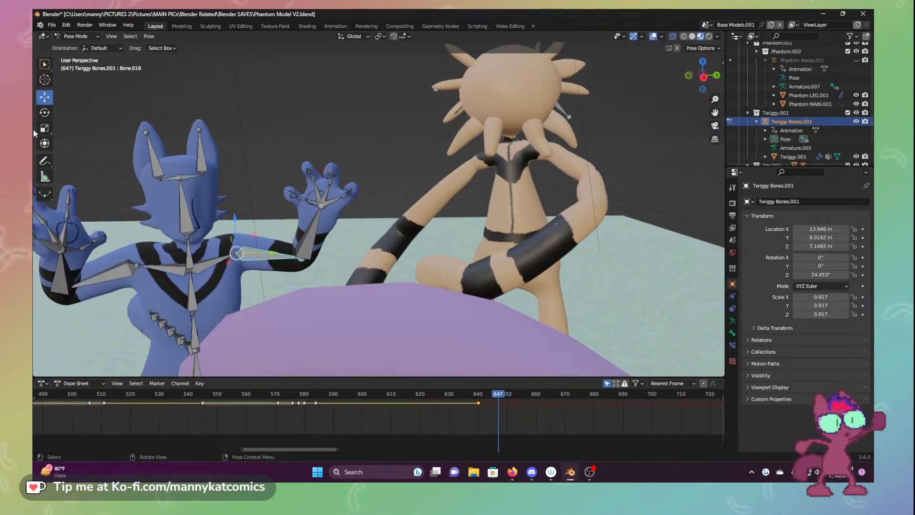
pyautogui.click(44, 113)
pyautogui.moveTo(256, 231); pyautogui.dragTo(260, 249)
pyautogui.click(260, 249)
pyautogui.click(105, 269)
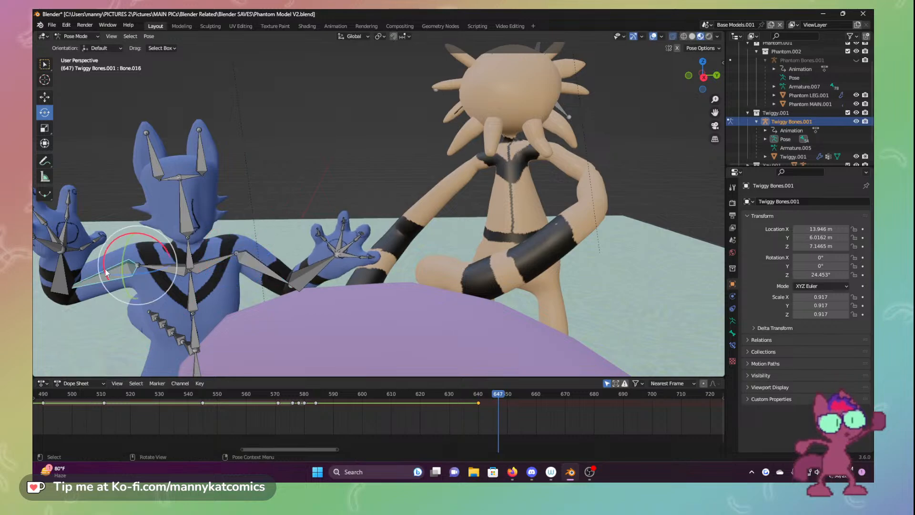
pyautogui.moveTo(116, 240); pyautogui.dragTo(103, 261)
# Rotate Twiggy's chest bone slightly at frame 647
pyautogui.moveTo(140, 282)
pyautogui.mouseDown(button='middle')
pyautogui.moveTo(160, 279)
pyautogui.moveTo(135, 292)
pyautogui.mouseUp(button='middle')
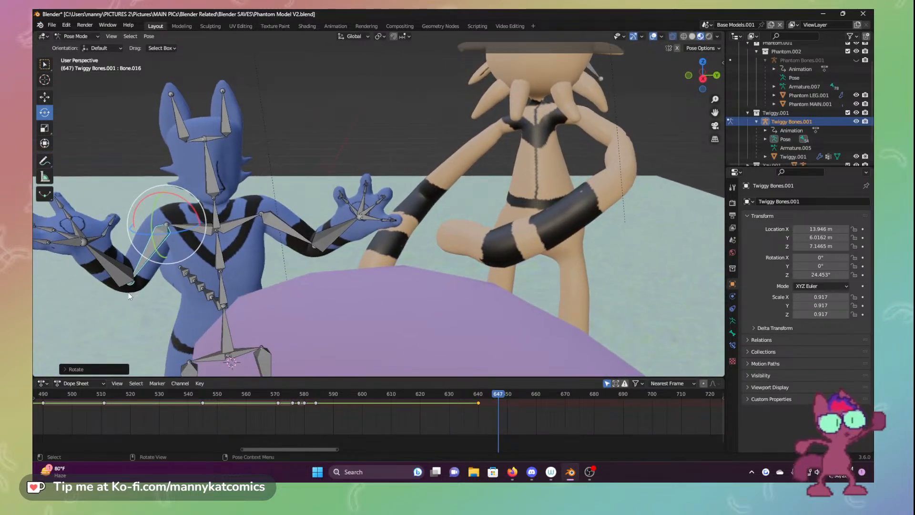
pyautogui.click(219, 271)
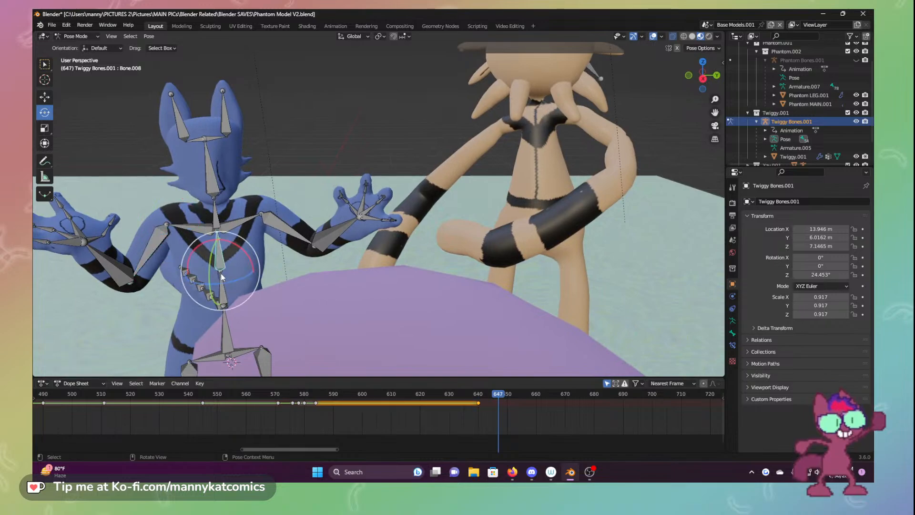
pyautogui.moveTo(227, 281); pyautogui.dragTo(232, 279)
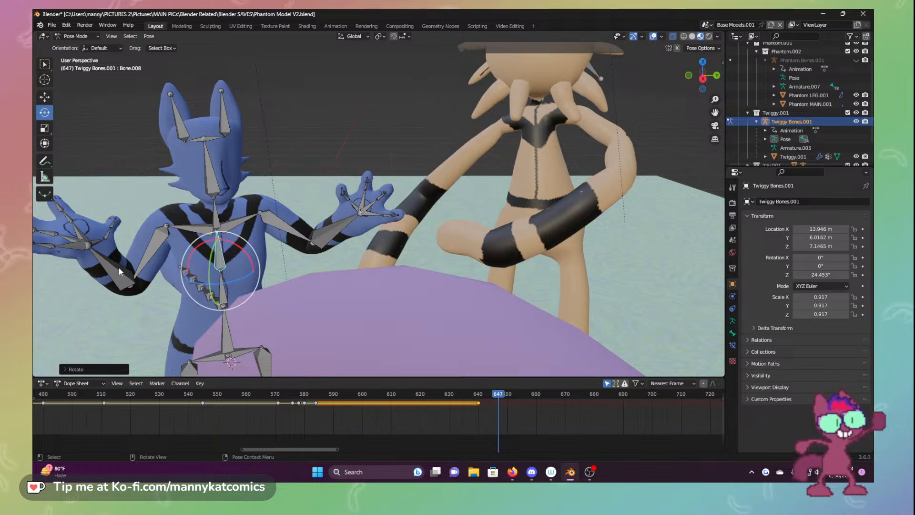
pyautogui.moveTo(118, 268); pyautogui.dragTo(111, 264, button='middle')
pyautogui.scroll(2, 140, 256)
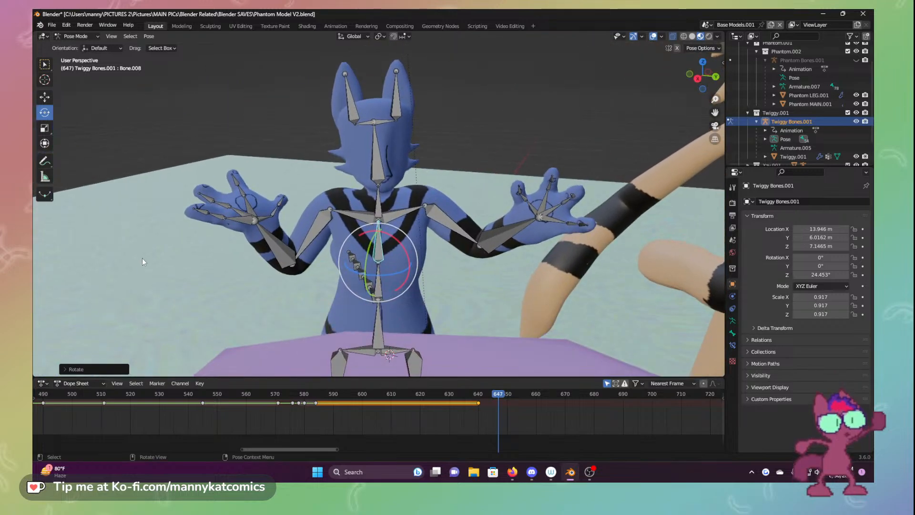
# Rotate the base bones of the three fingers at frame 647 on Twiggy's hand farther from the tan striped character
pyautogui.click(242, 193)
pyautogui.moveTo(259, 183); pyautogui.dragTo(256, 201)
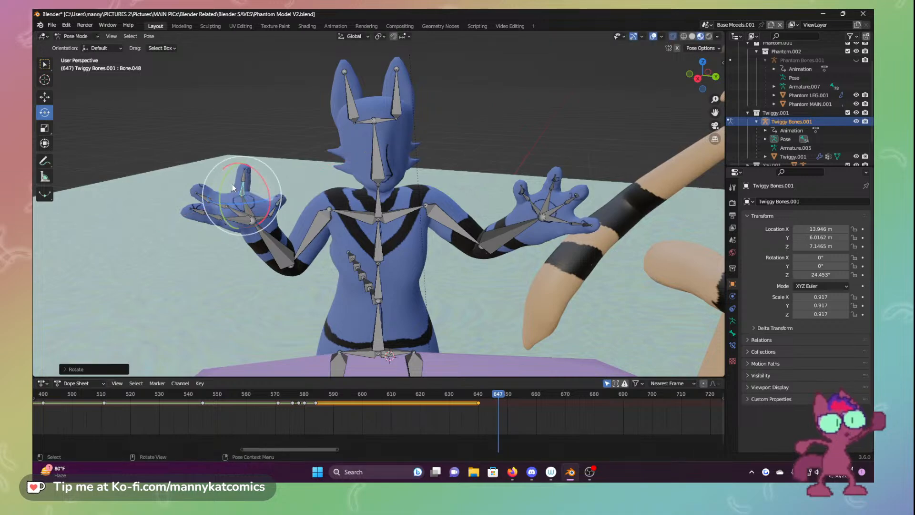
pyautogui.click(219, 205)
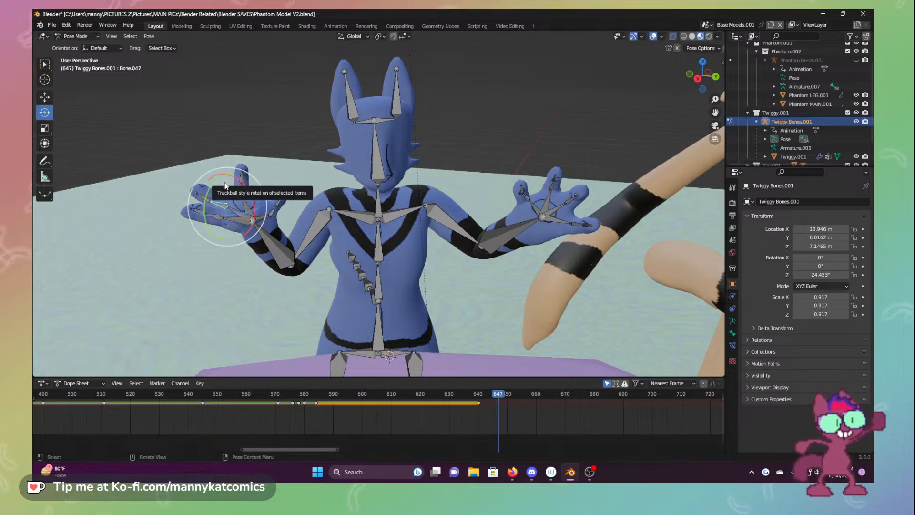
pyautogui.moveTo(229, 182); pyautogui.dragTo(309, 158)
pyautogui.click(213, 217)
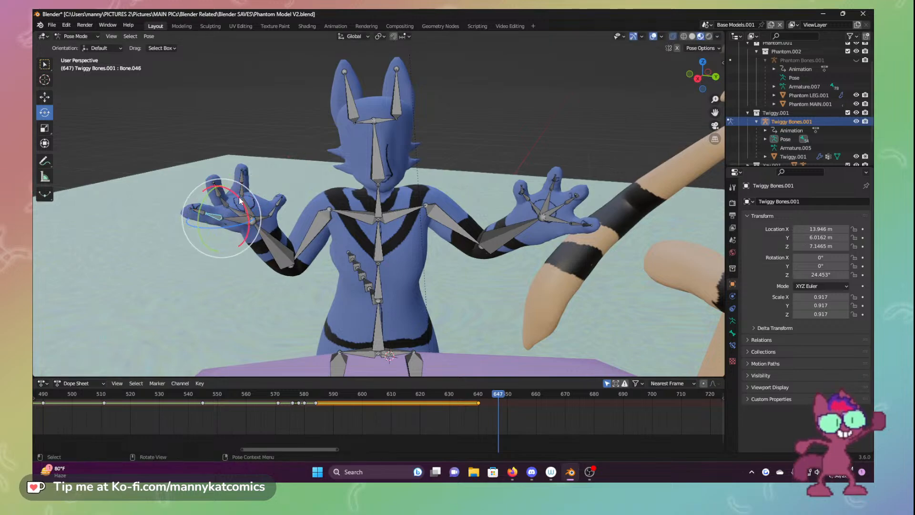
pyautogui.moveTo(239, 196); pyautogui.dragTo(279, 203)
pyautogui.click(279, 193)
pyautogui.moveTo(211, 220); pyautogui.dragTo(211, 221)
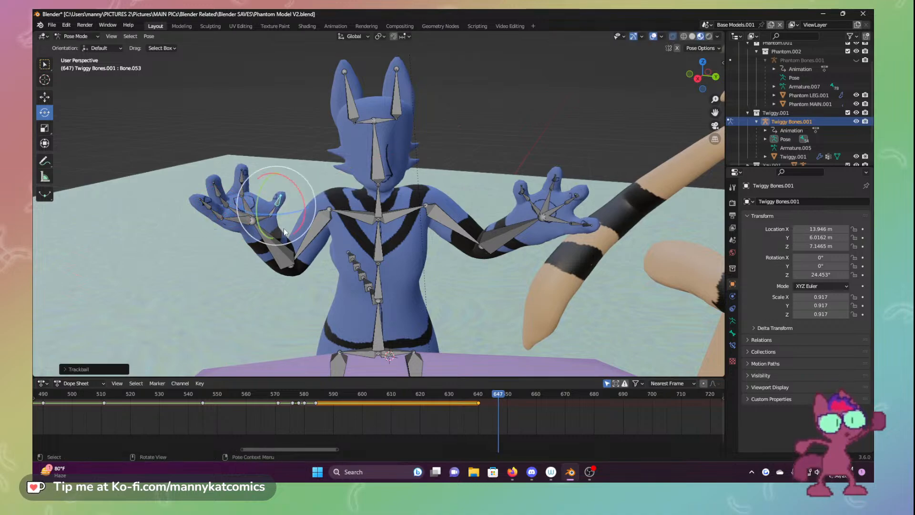
pyautogui.moveTo(285, 230); pyautogui.dragTo(198, 233, button='middle')
pyautogui.keyDown('shift'); pyautogui.moveTo(198, 234); pyautogui.dragTo(303, 222, button='middle'); pyautogui.keyUp('shift')
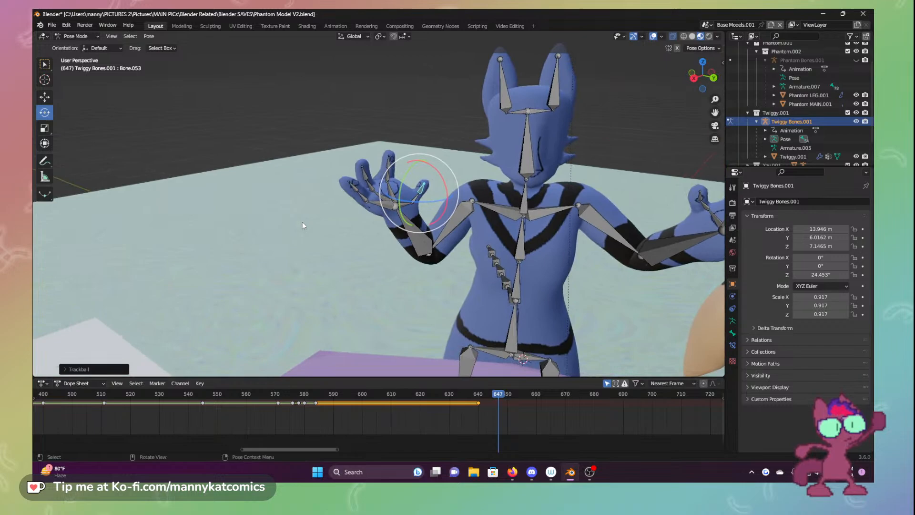
pyautogui.click(387, 173)
pyautogui.moveTo(314, 145); pyautogui.dragTo(426, 210)
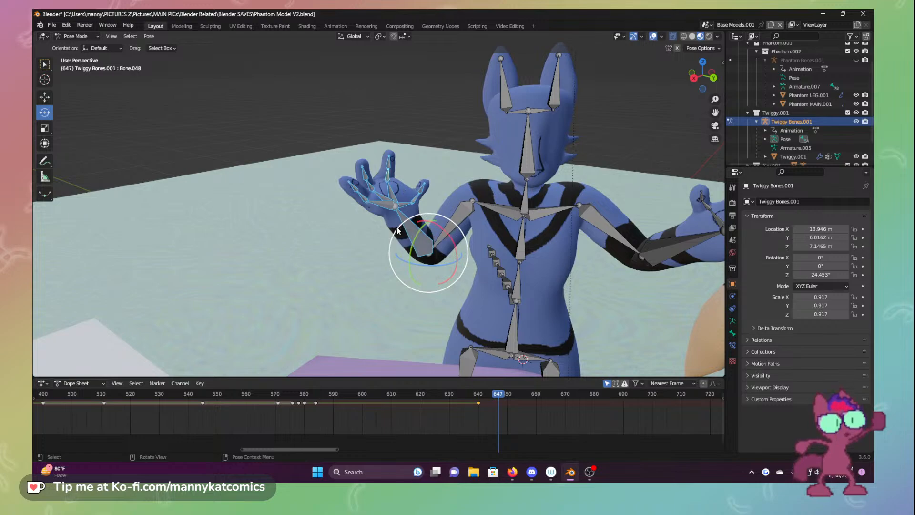
pyautogui.hotkey('alt', 'a')
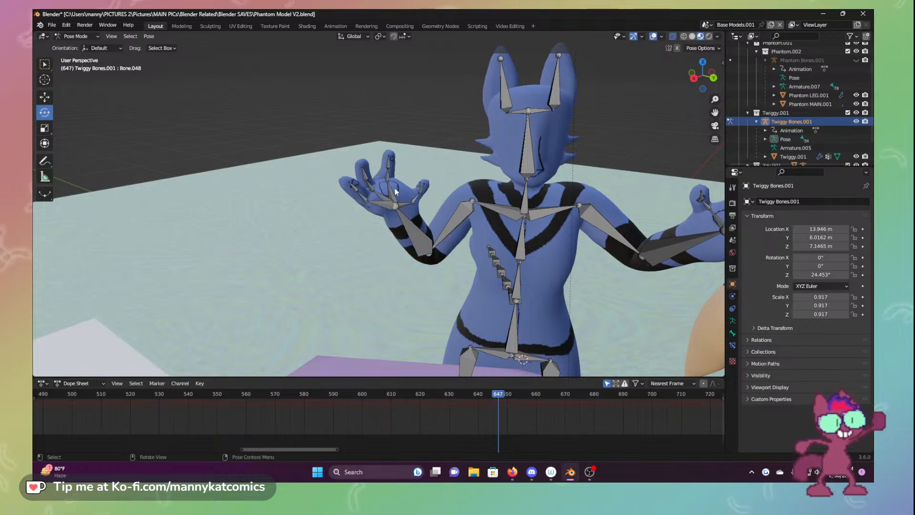
pyautogui.moveTo(302, 133); pyautogui.dragTo(434, 216)
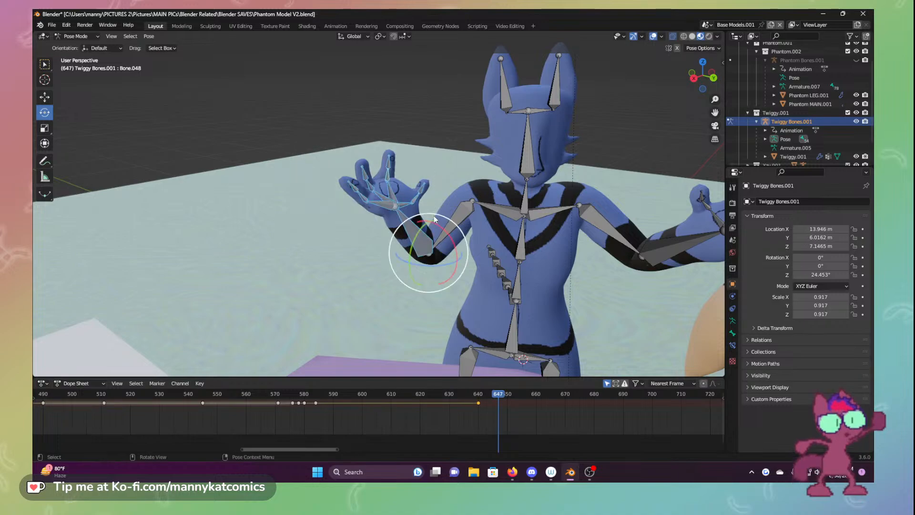
pyautogui.hotkey('alt', 'a')
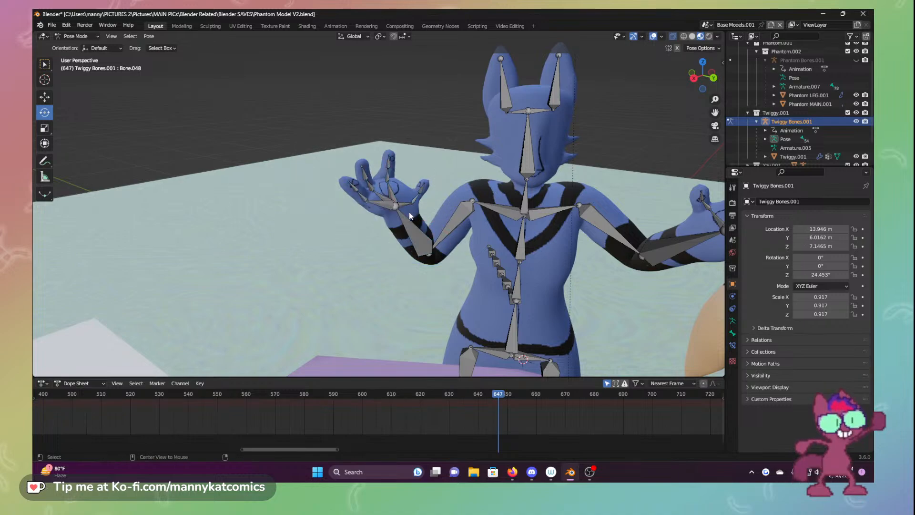
pyautogui.moveTo(329, 131); pyautogui.dragTo(454, 267)
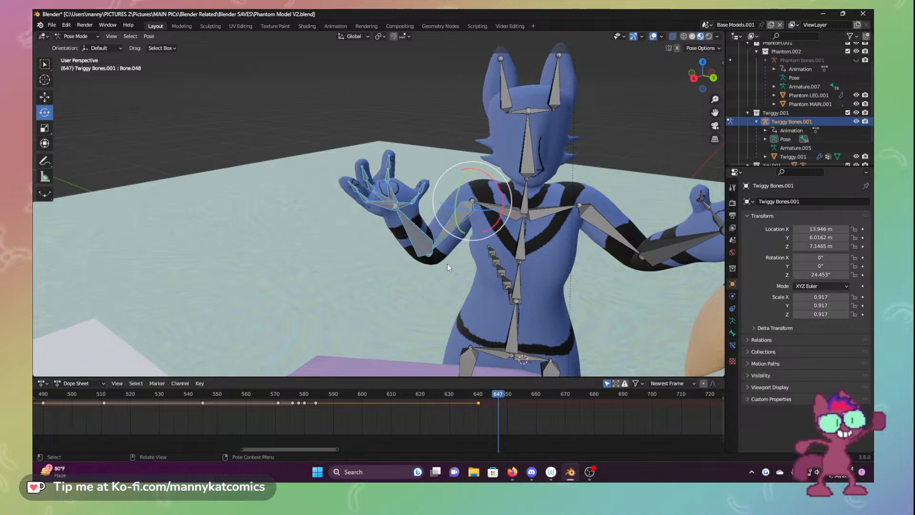
pyautogui.hotkey('alt', 'a')
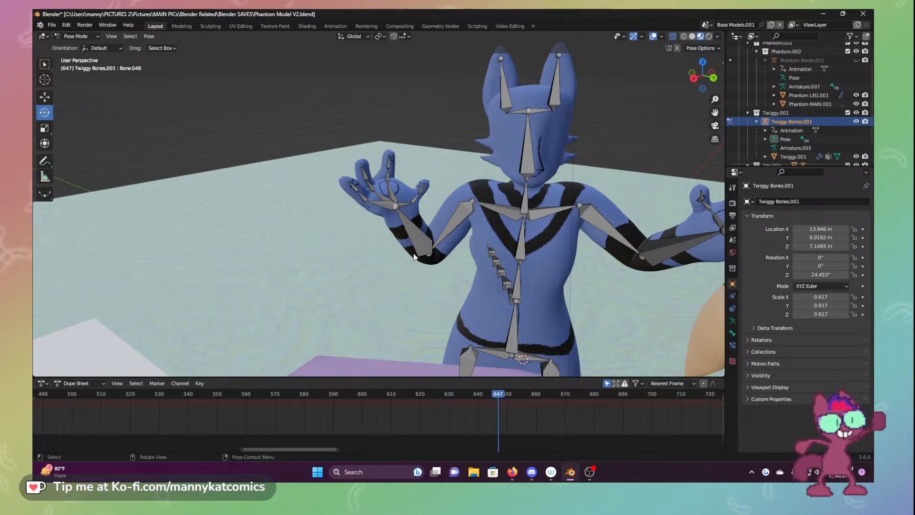
pyautogui.press('a')
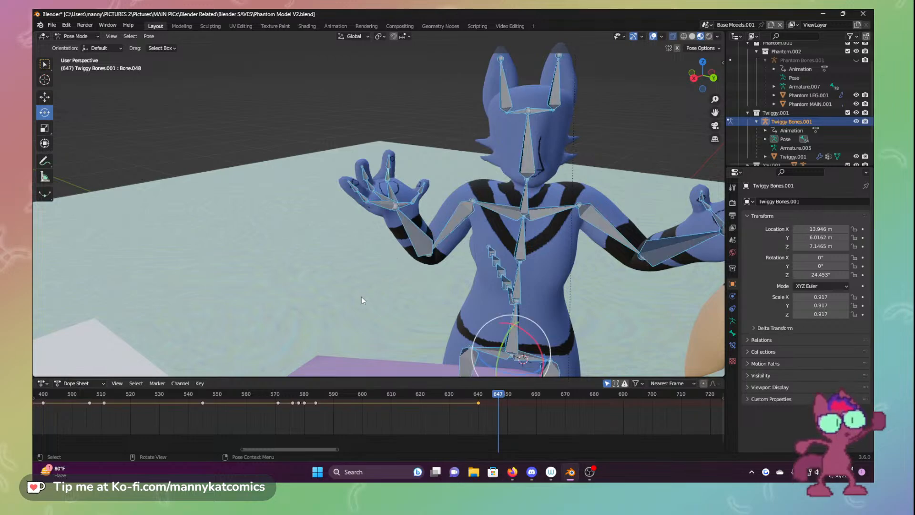
# Rotate the finger bones of the same hand further to adjust the spread of the fingers
pyautogui.moveTo(361, 296)
pyautogui.mouseDown(button='middle')
pyautogui.moveTo(467, 302)
pyautogui.moveTo(375, 283)
pyautogui.moveTo(358, 291)
pyautogui.mouseUp(button='middle')
pyautogui.click(432, 203)
pyautogui.press('r')
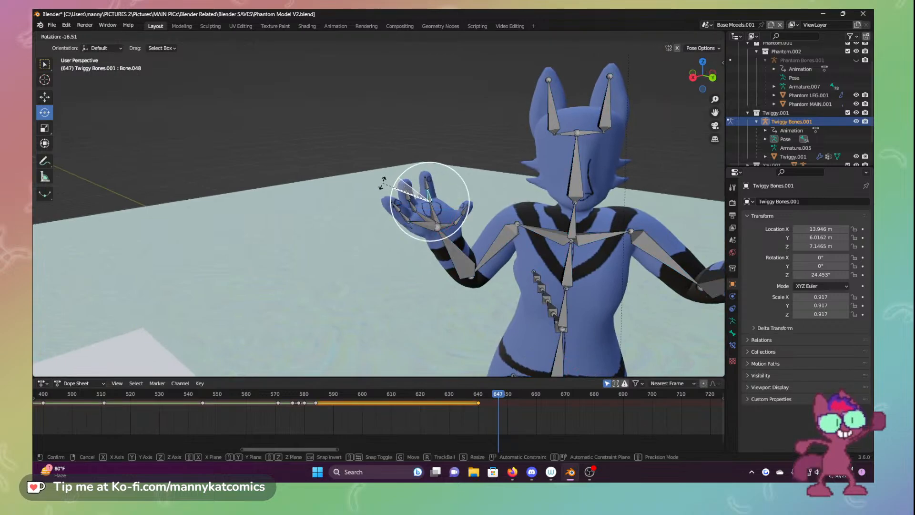
pyautogui.click(404, 197)
pyautogui.click(413, 205)
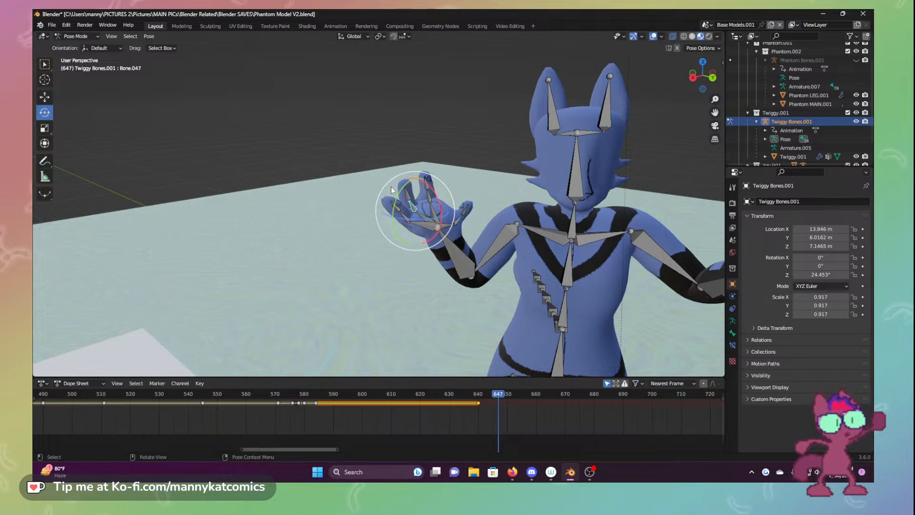
pyautogui.moveTo(388, 183); pyautogui.dragTo(370, 218)
pyautogui.click(403, 216)
pyautogui.moveTo(393, 236)
pyautogui.keyDown('shift'); pyautogui.mouseDown(button='middle')
pyautogui.moveTo(386, 226)
pyautogui.moveTo(452, 224)
pyautogui.moveTo(395, 218)
pyautogui.moveTo(382, 234)
pyautogui.mouseUp(button='middle'); pyautogui.keyUp('shift')
# Rotate the forearm of that same arm downward so the hand hangs beside Twiggy's hip
pyautogui.click(341, 266)
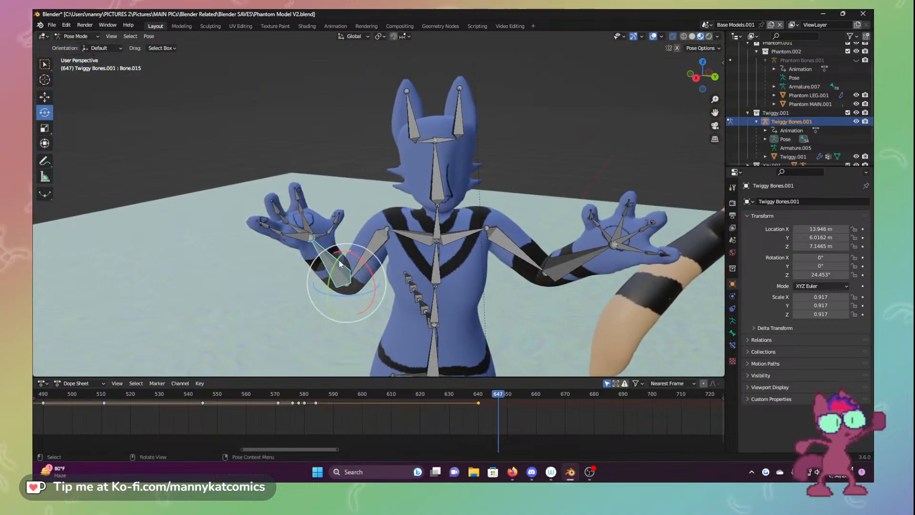
pyautogui.moveTo(350, 247); pyautogui.dragTo(295, 295)
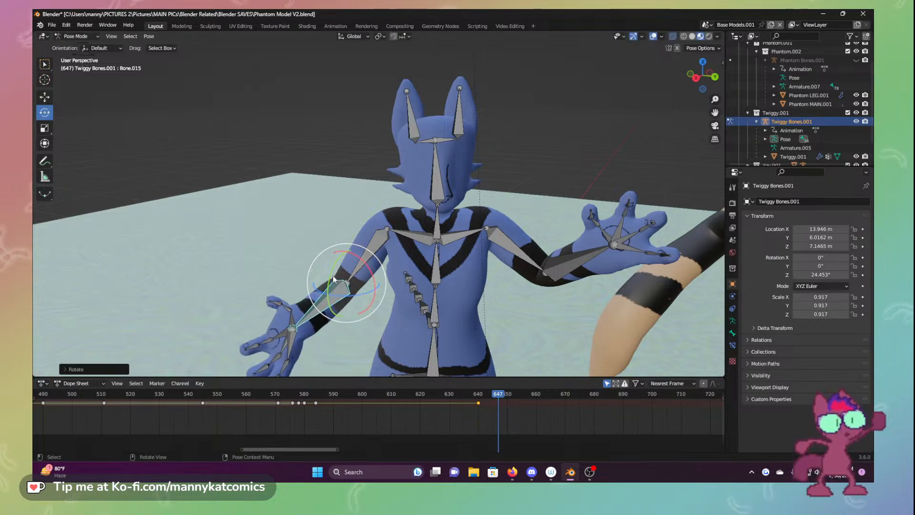
pyautogui.press('r')
pyautogui.press('r')
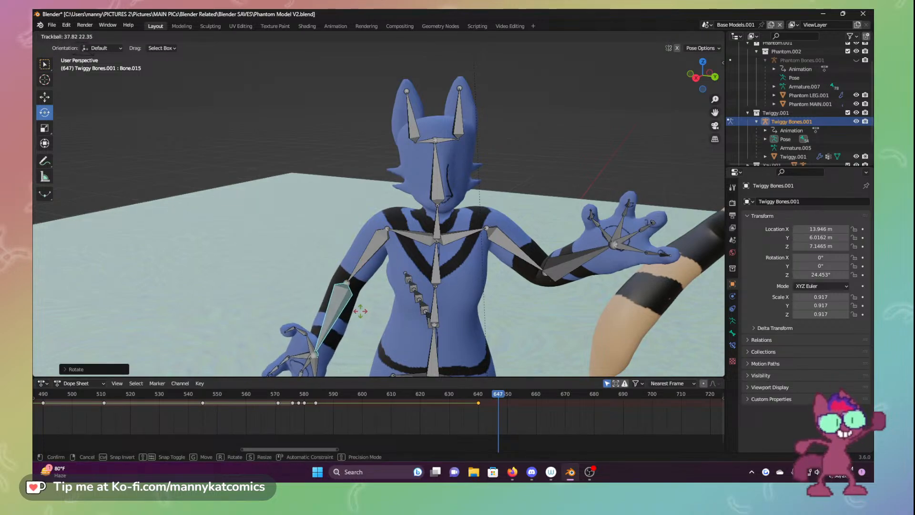
pyautogui.click(360, 311)
# On Twiggy's arm nearer the tan character, rotate the upper arm about 42° toward the body and swing the forearm downward
pyautogui.click(553, 270)
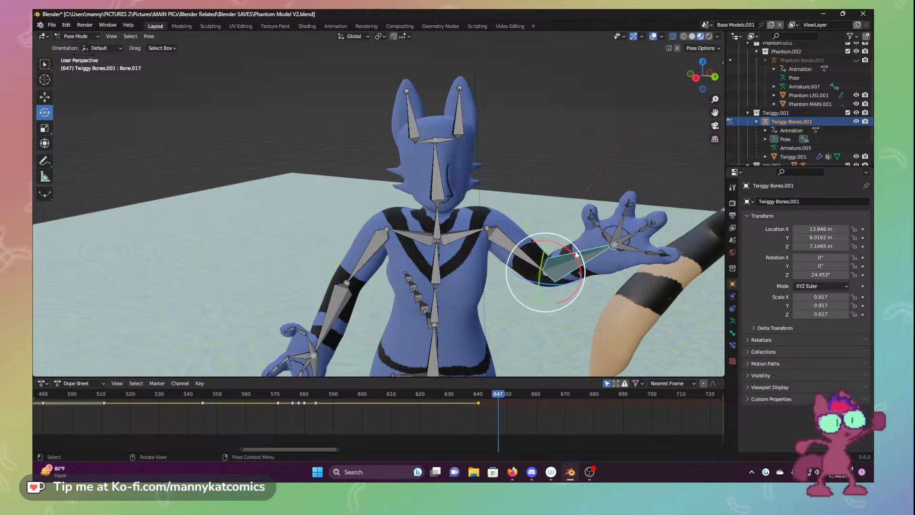
pyautogui.moveTo(577, 254); pyautogui.dragTo(554, 270)
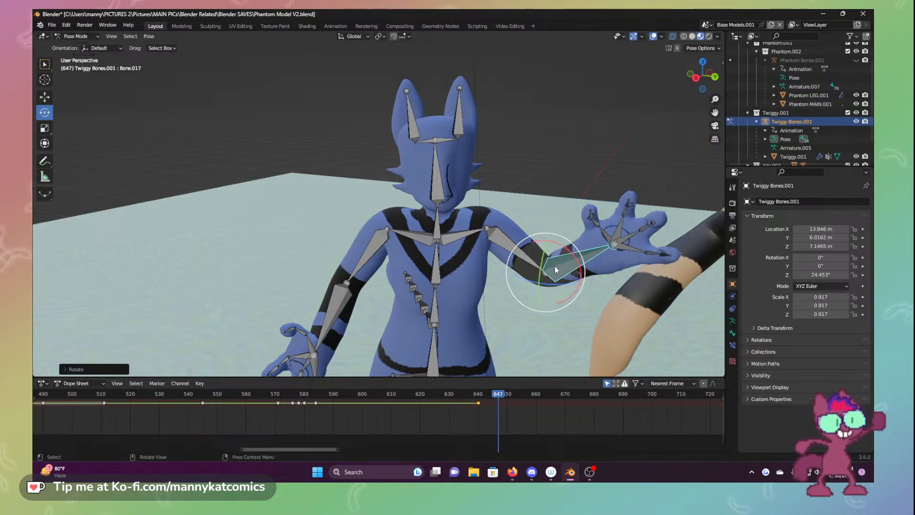
pyautogui.click(519, 253)
pyautogui.press('r')
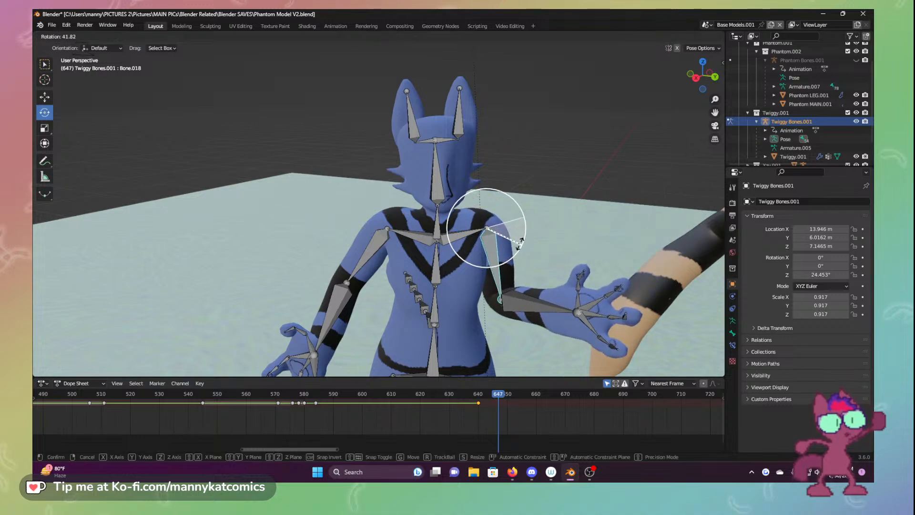
pyautogui.moveTo(520, 243); pyautogui.dragTo(520, 244)
pyautogui.click(525, 306)
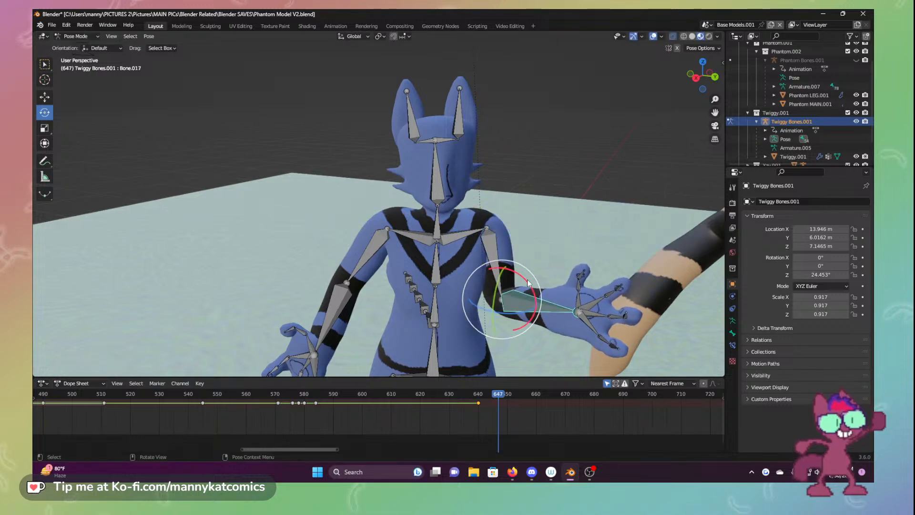
pyautogui.moveTo(526, 283); pyautogui.dragTo(524, 316)
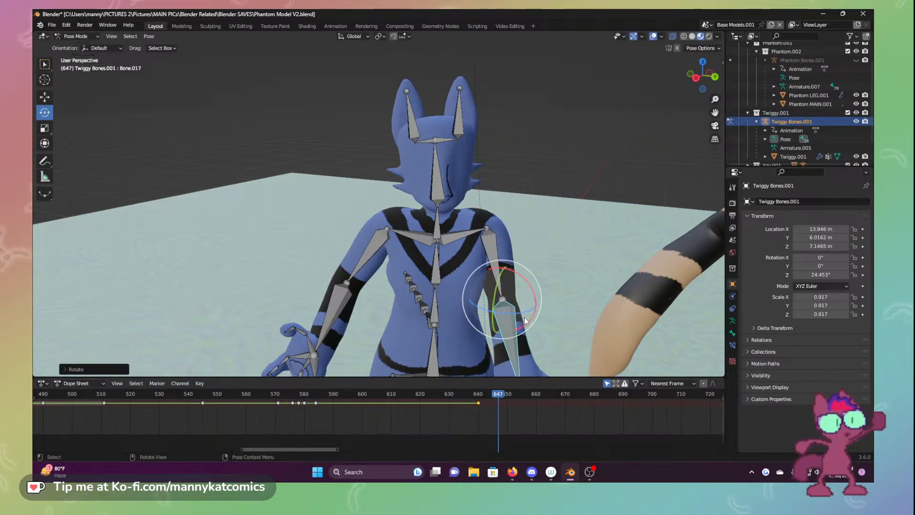
# Hide the FLOOR object of the BG stuff collection in the viewport
pyautogui.moveTo(519, 309); pyautogui.dragTo(447, 302, button='middle')
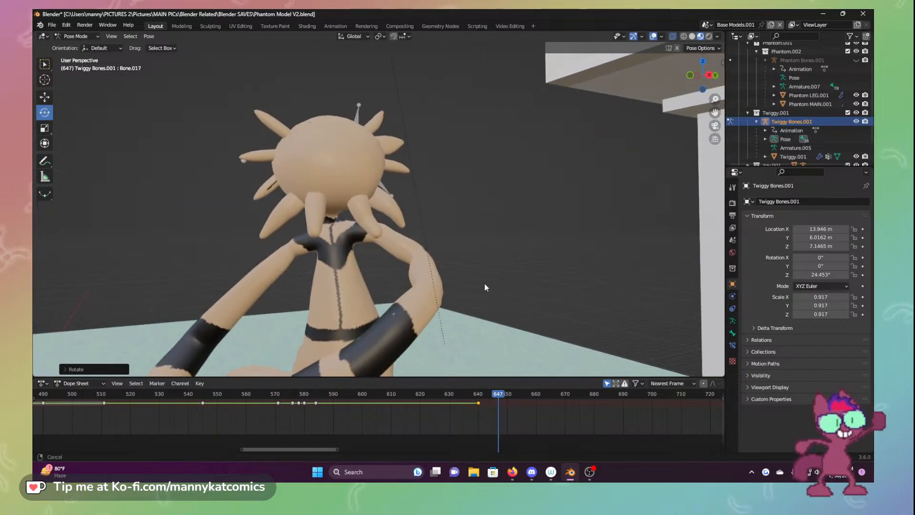
pyautogui.scroll(-6, 380, 253)
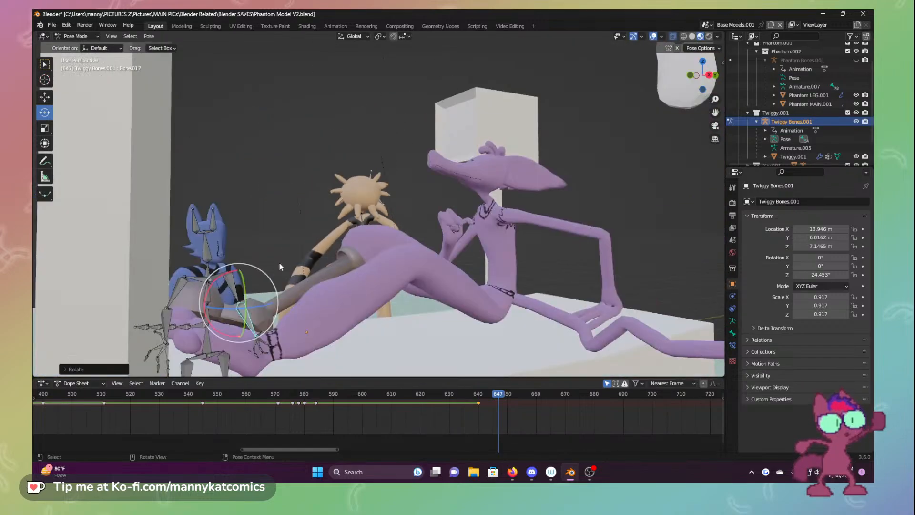
pyautogui.moveTo(267, 277); pyautogui.dragTo(412, 270, button='middle')
pyautogui.scroll(-2, 789, 139)
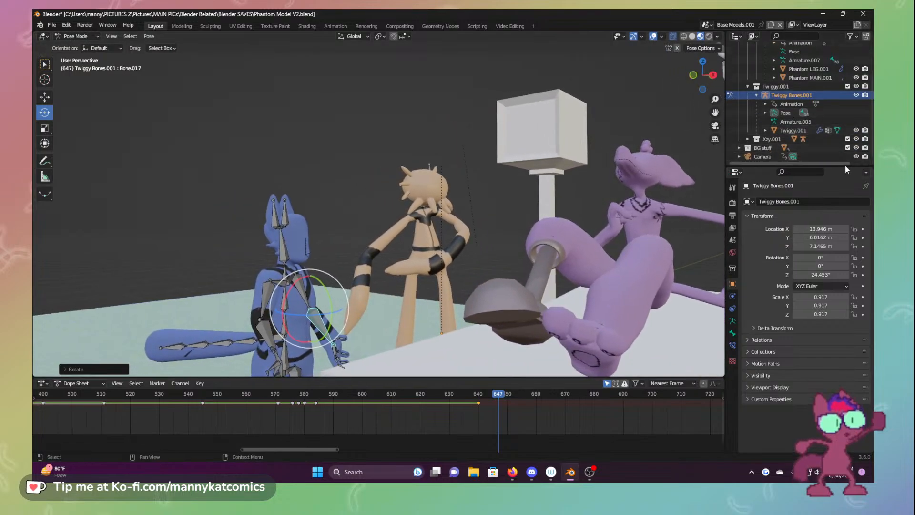
pyautogui.click(738, 148)
pyautogui.scroll(-3, 758, 150)
pyautogui.click(857, 121)
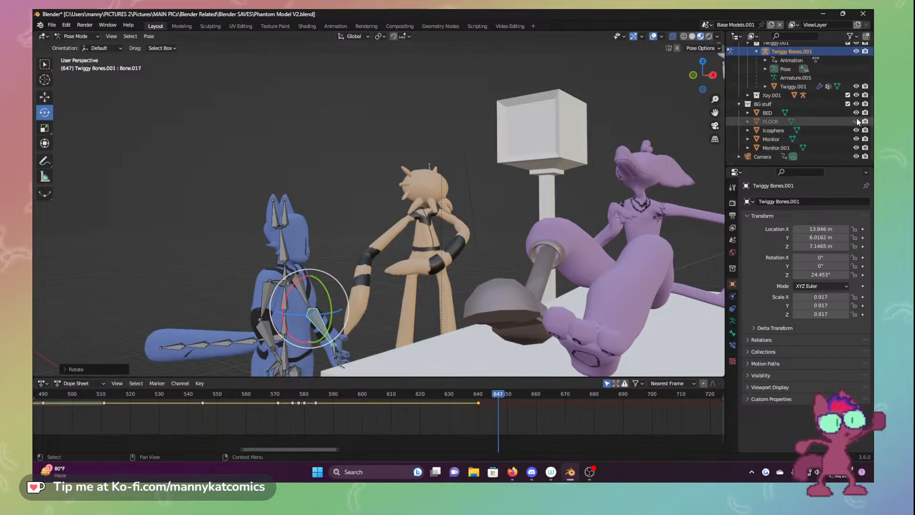
pyautogui.click(739, 104)
pyautogui.scroll(2, 484, 226)
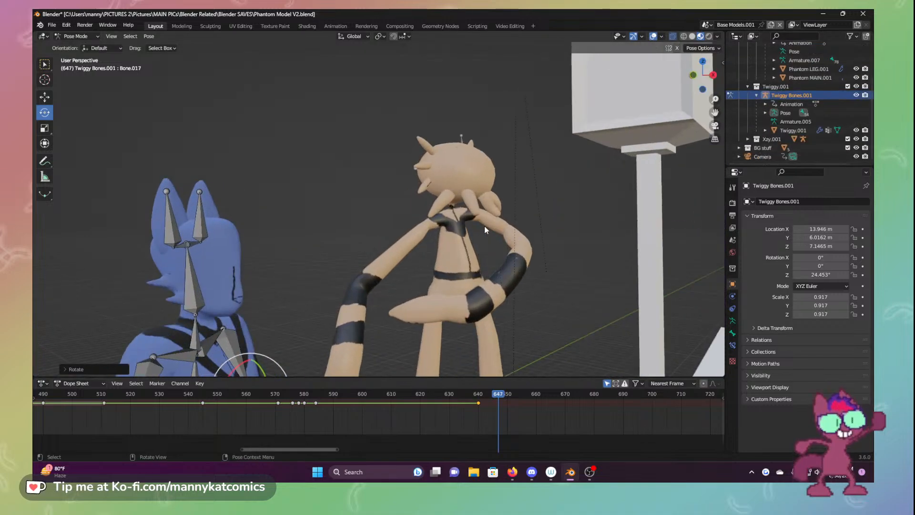
# In camera view, insert a Location & Rotation keyframe for all of Twiggy's bones at frame 647 and save the file
pyautogui.scroll(-2, 484, 226)
pyautogui.scroll(5, 367, 175)
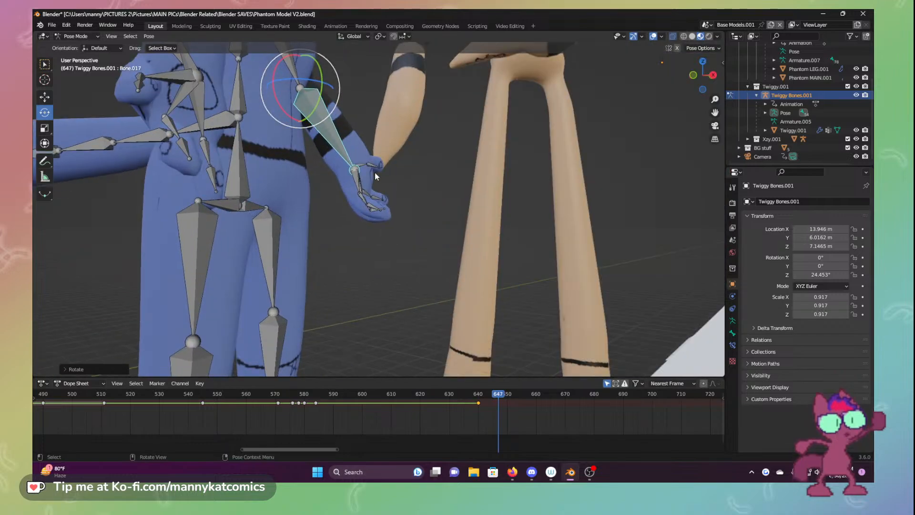
pyautogui.scroll(-2, 376, 175)
pyautogui.scroll(1, 375, 173)
pyautogui.click(715, 126)
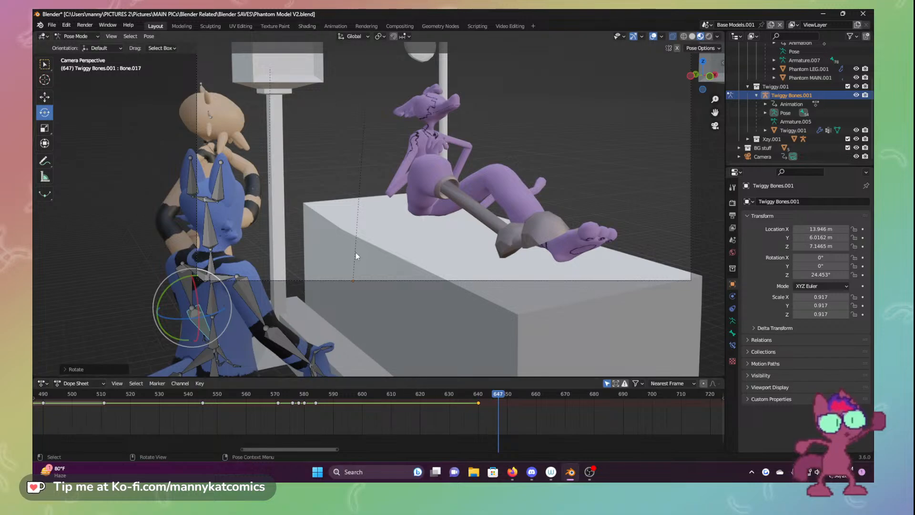
pyautogui.press('a')
pyautogui.press('i')
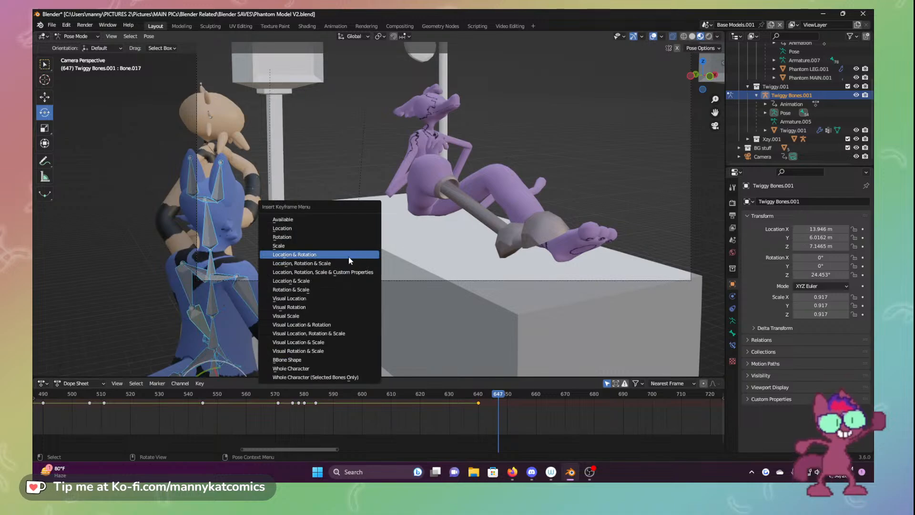
pyautogui.click(348, 255)
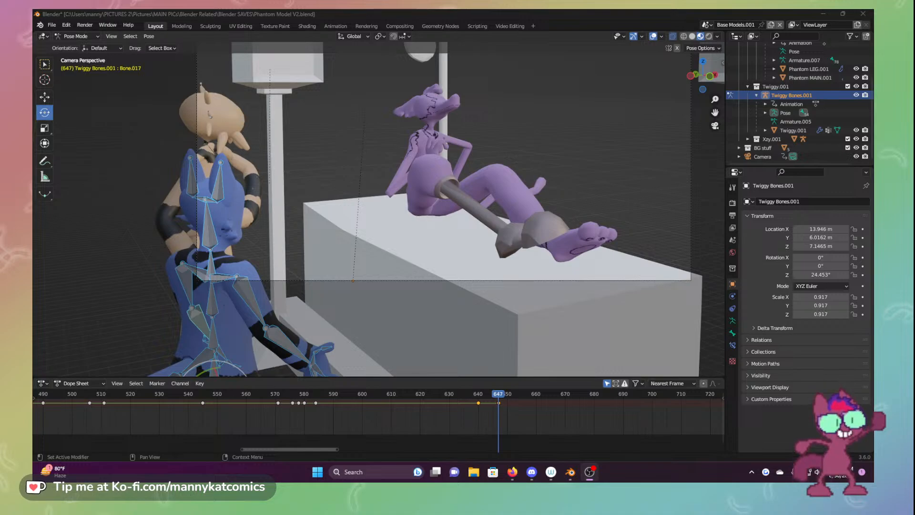
pyautogui.click(414, 13)
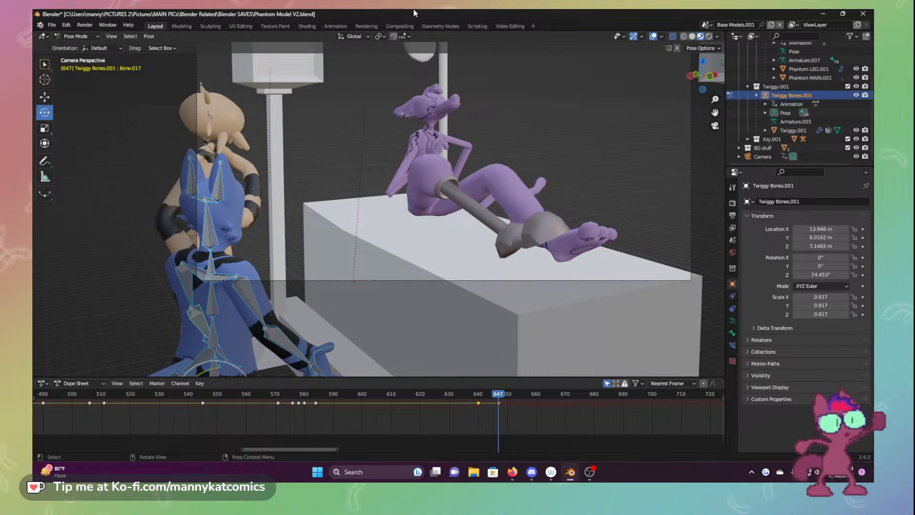
pyautogui.hotkey('ctrl', 's')
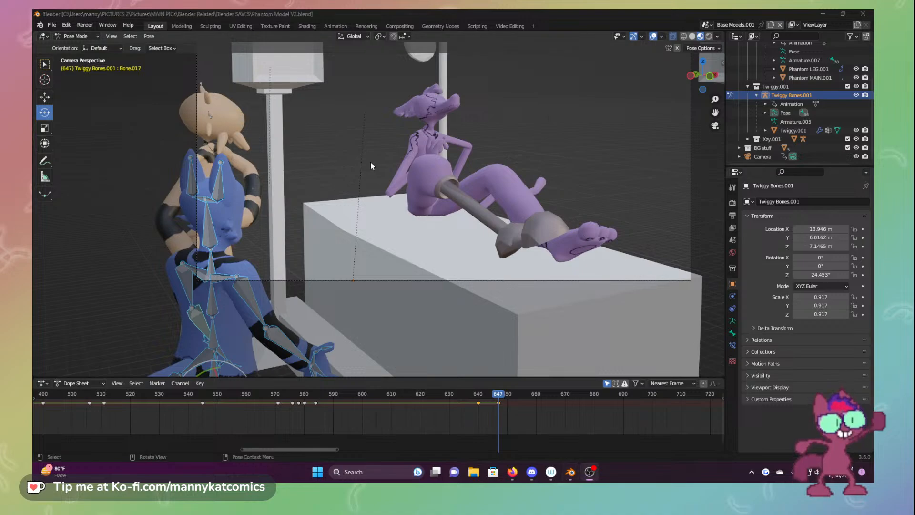
pyautogui.moveTo(316, 153); pyautogui.dragTo(230, 205, button='middle')
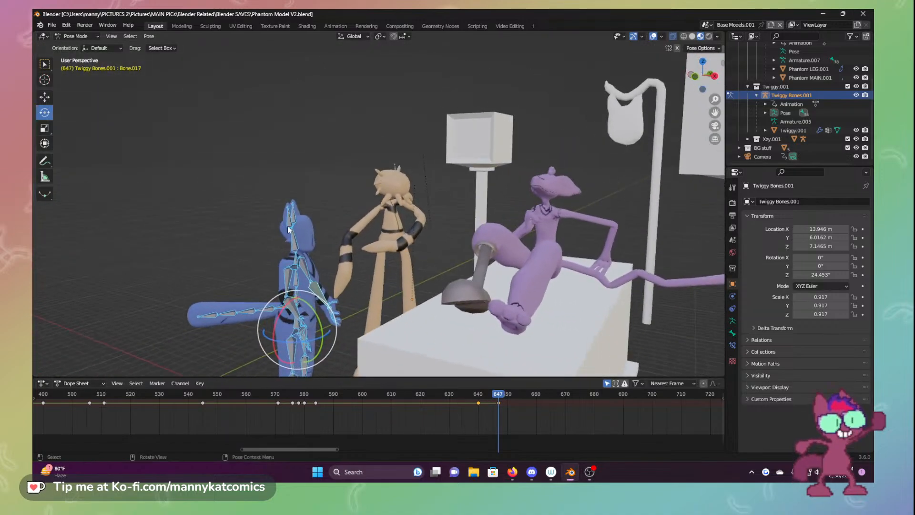
pyautogui.scroll(4, 328, 247)
pyautogui.scroll(-2, 334, 249)
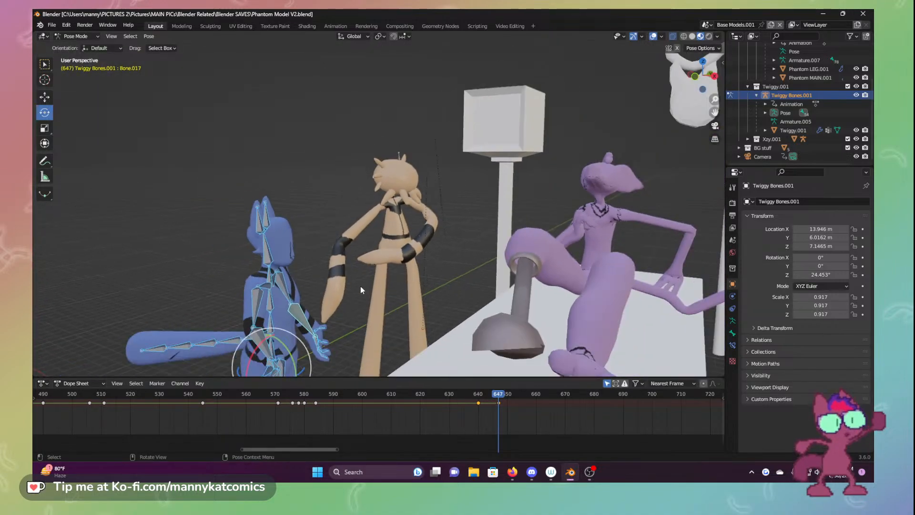
# At frame 747 in camera view, rotate Twiggy's chest and spine bones so the upper body leans toward the bed
pyautogui.click(714, 126)
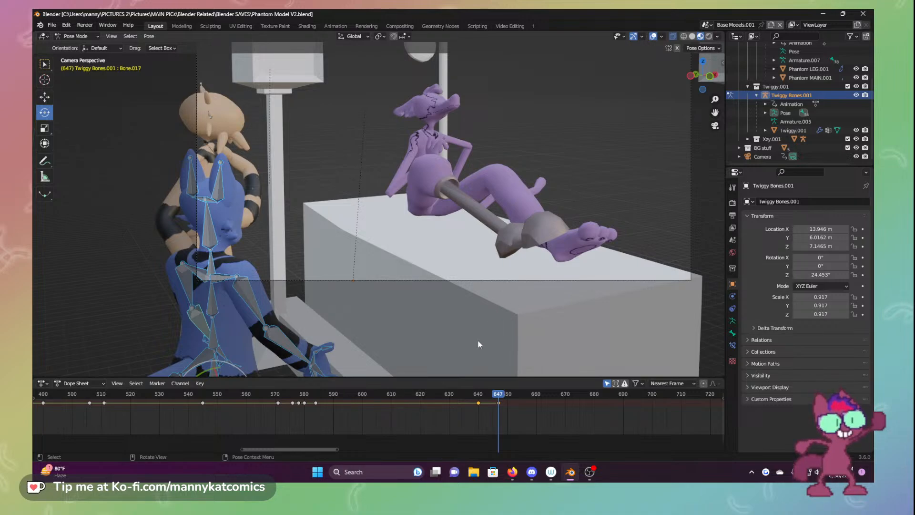
pyautogui.moveTo(509, 397); pyautogui.dragTo(604, 403)
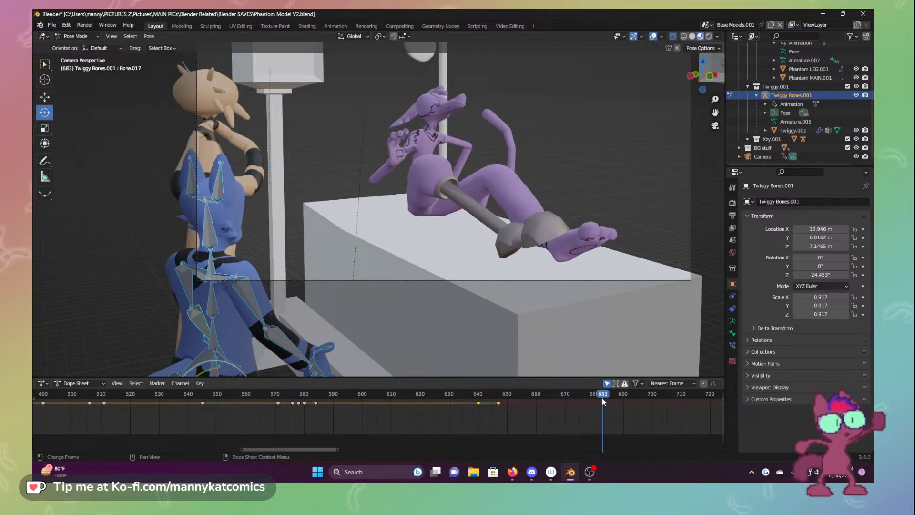
pyautogui.moveTo(602, 398); pyautogui.dragTo(690, 403)
pyautogui.moveTo(338, 449)
pyautogui.mouseDown()
pyautogui.moveTo(396, 442)
pyautogui.moveTo(356, 448)
pyautogui.mouseUp()
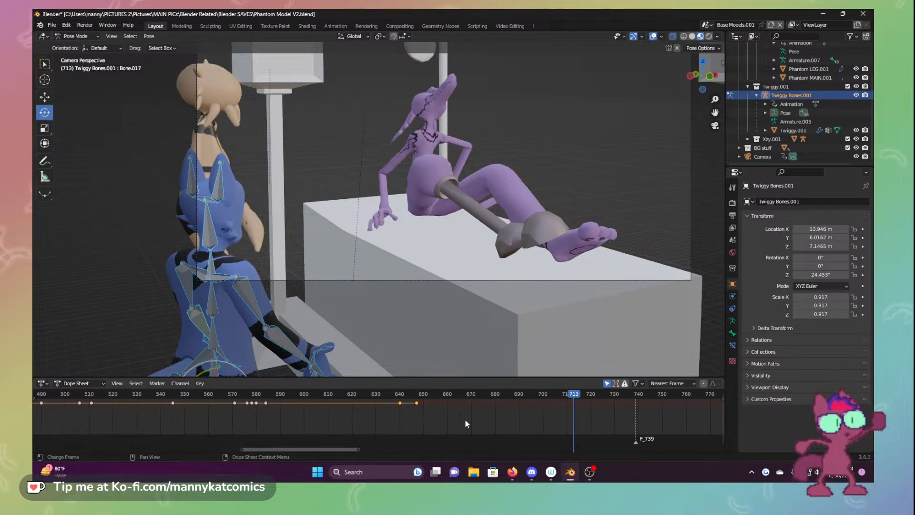
pyautogui.moveTo(579, 394); pyautogui.dragTo(654, 402)
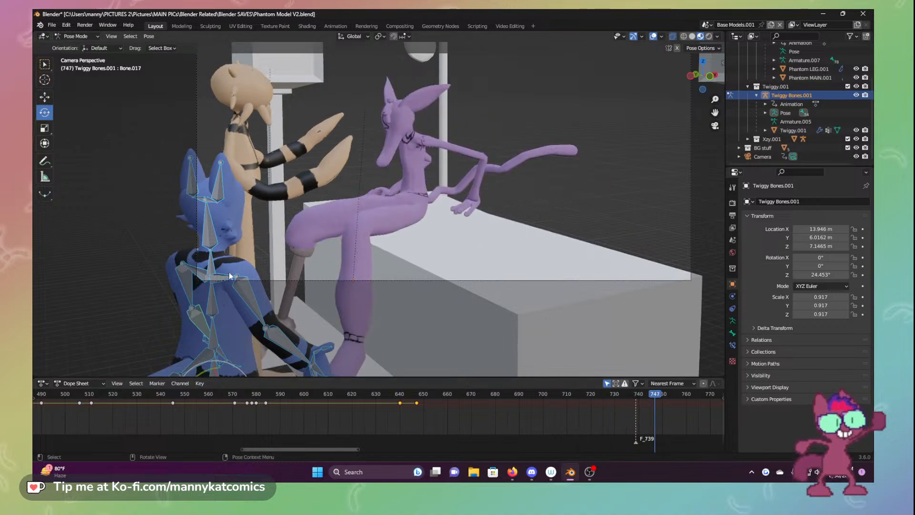
pyautogui.click(208, 263)
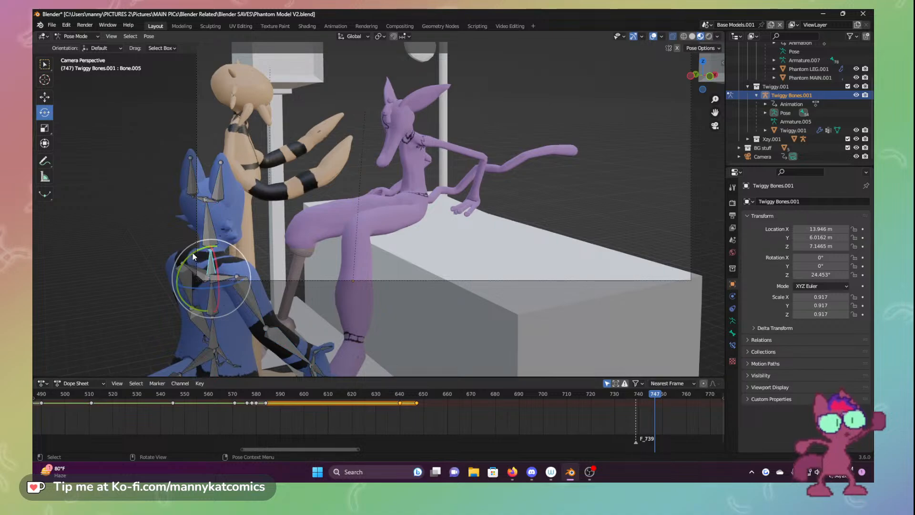
pyautogui.moveTo(194, 258); pyautogui.dragTo(202, 238)
pyautogui.click(210, 293)
pyautogui.moveTo(210, 294)
pyautogui.mouseDown()
pyautogui.moveTo(197, 291)
pyautogui.moveTo(53, 102)
pyautogui.moveTo(202, 284)
pyautogui.mouseUp()
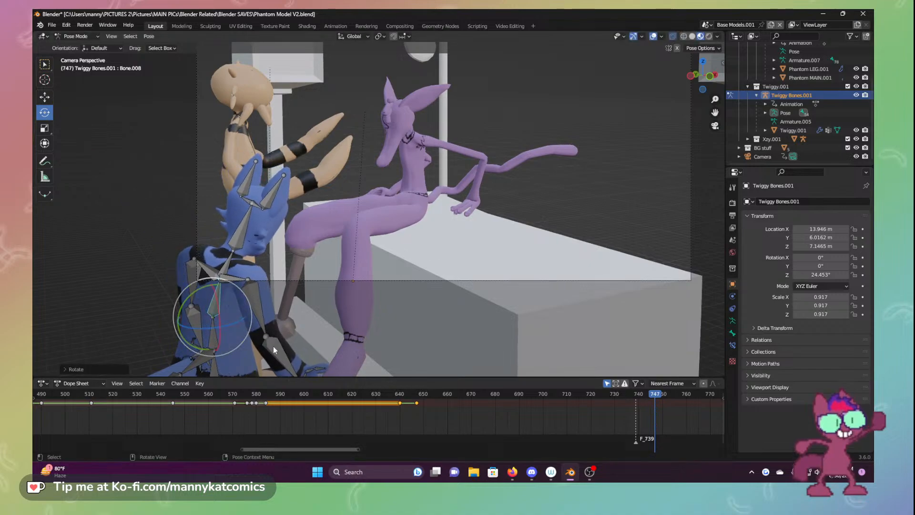
# Raise Twiggy's upper arm nearer the bed to about horizontal and rotate its forearm about -108° so the hand reaches the face
pyautogui.click(254, 305)
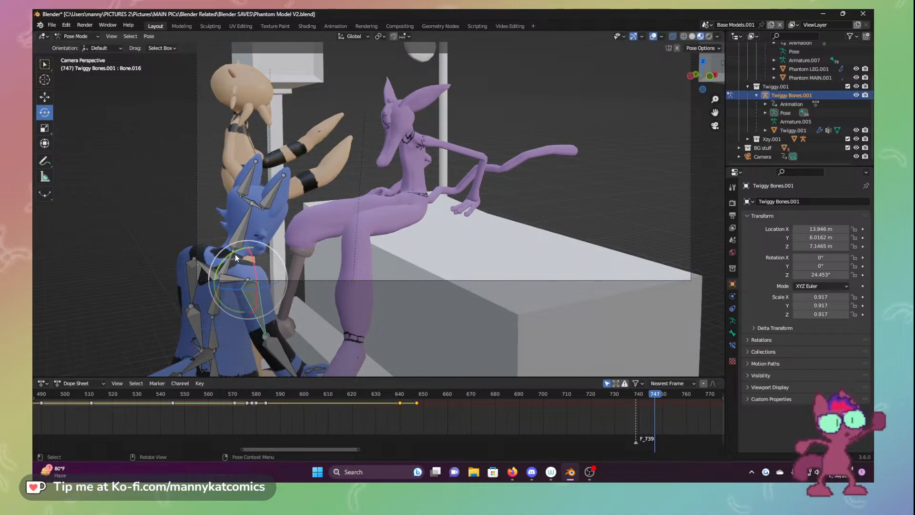
pyautogui.moveTo(234, 253); pyautogui.dragTo(303, 313)
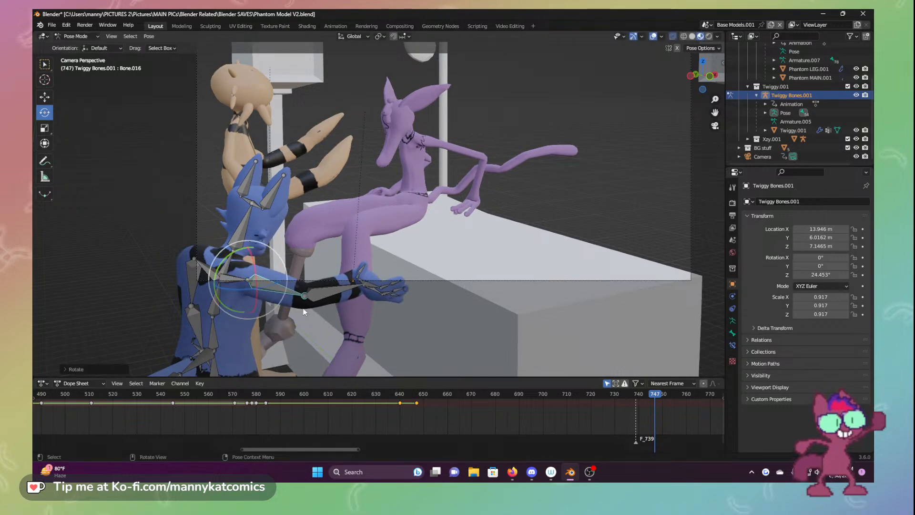
pyautogui.click(341, 298)
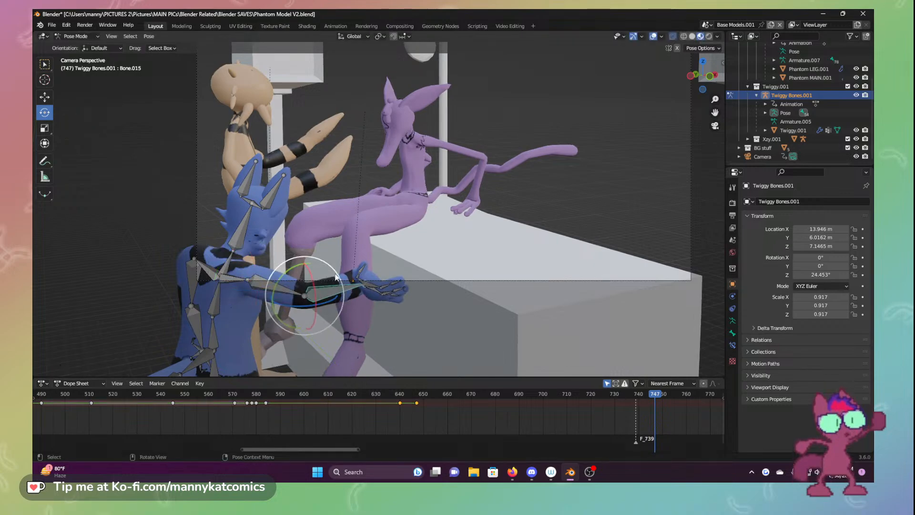
pyautogui.press('r')
pyautogui.press('r')
pyautogui.moveTo(329, 286); pyautogui.dragTo(329, 286)
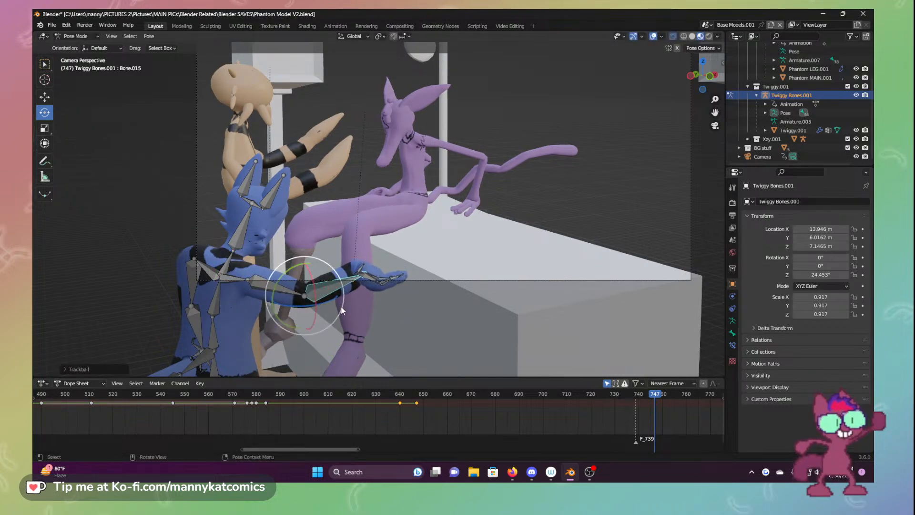
pyautogui.hotkey('ctrl', 'z')
pyautogui.press('r')
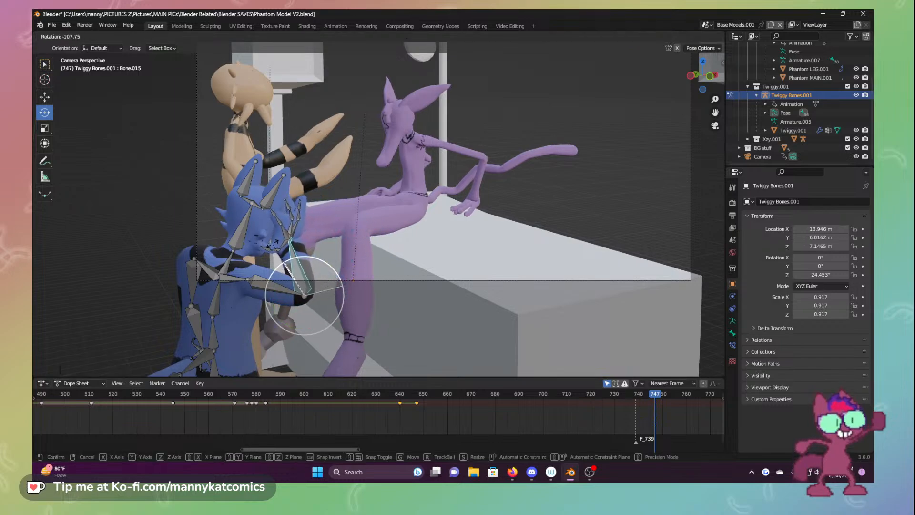
pyautogui.click(278, 290)
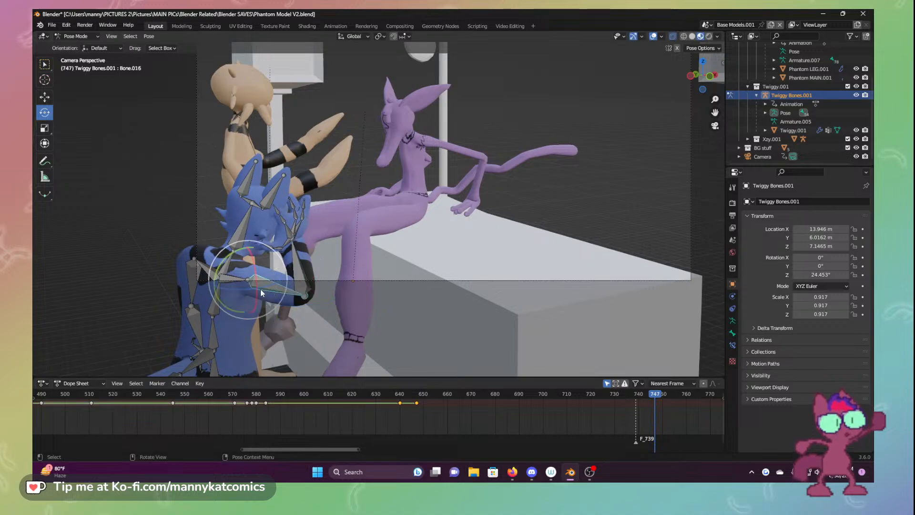
# Rotate that same upper arm about 14° around the vertical axis and slightly adjust its forearm so the hand stays against the face
pyautogui.click(260, 288)
pyautogui.press('r')
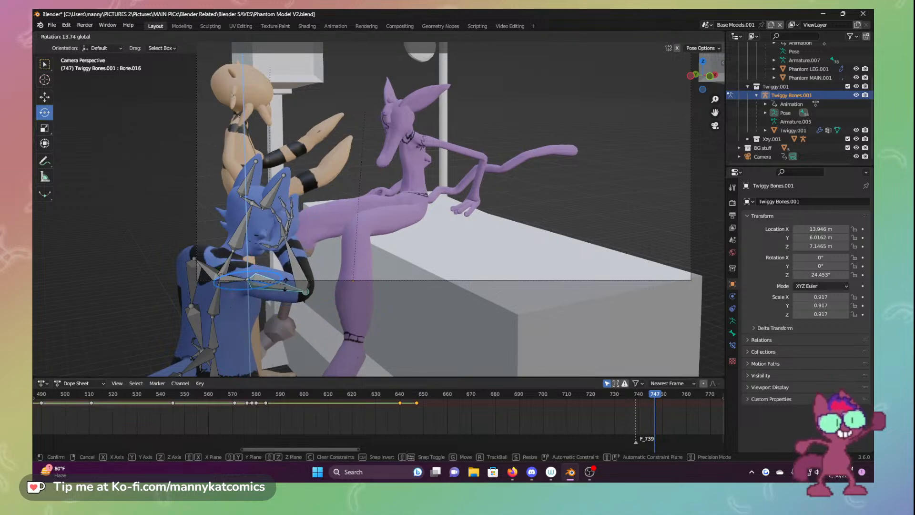
pyautogui.click(287, 280)
pyautogui.click(294, 266)
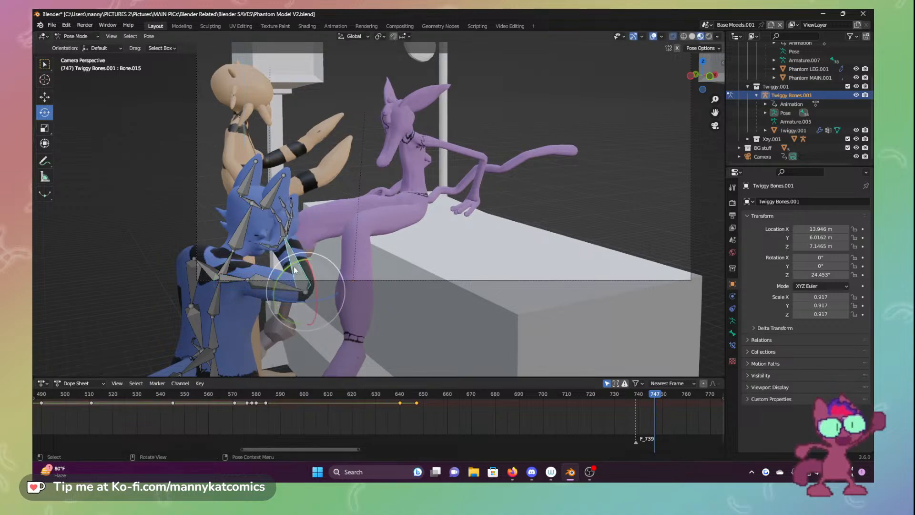
pyautogui.press('r')
pyautogui.click(340, 276)
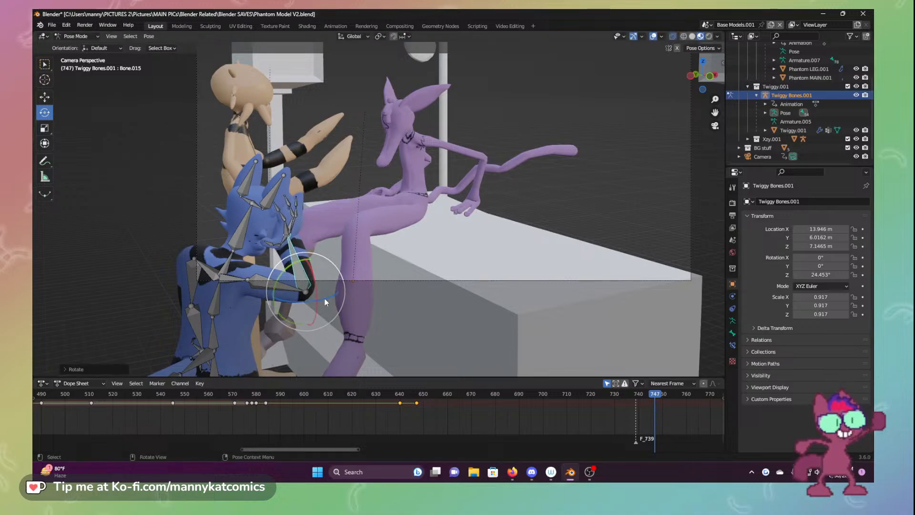
# Swing Twiggy's other upper arm upward and bend its forearm inward so the hand rests against the head
pyautogui.click(190, 248)
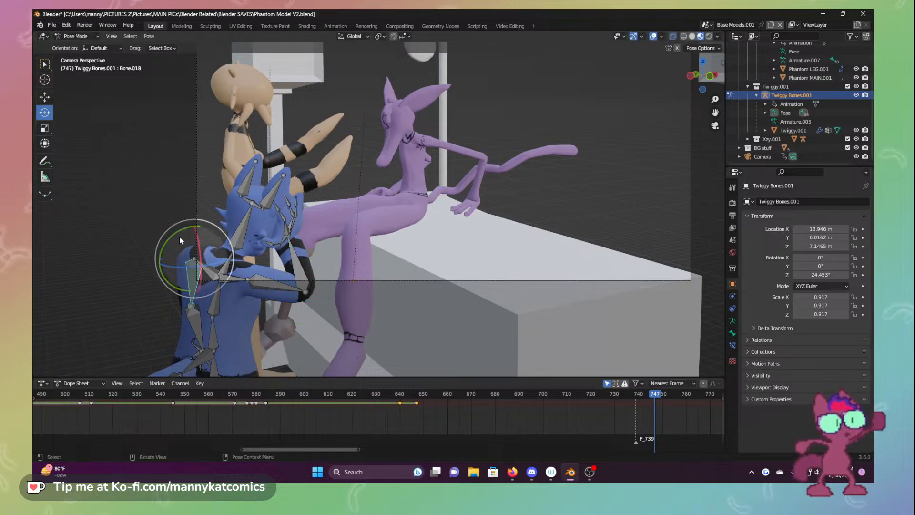
pyautogui.press('r')
pyautogui.press('r')
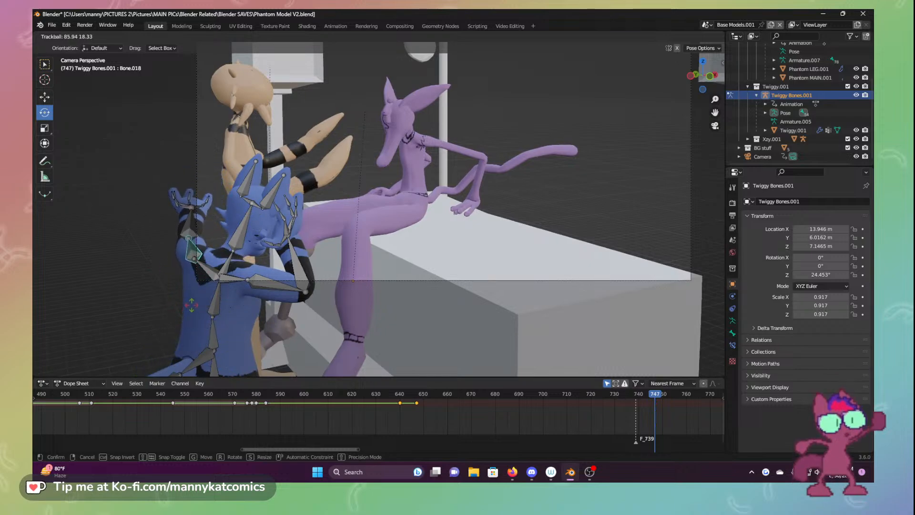
pyautogui.click(191, 245)
pyautogui.click(209, 222)
pyautogui.press('r')
pyautogui.press('r')
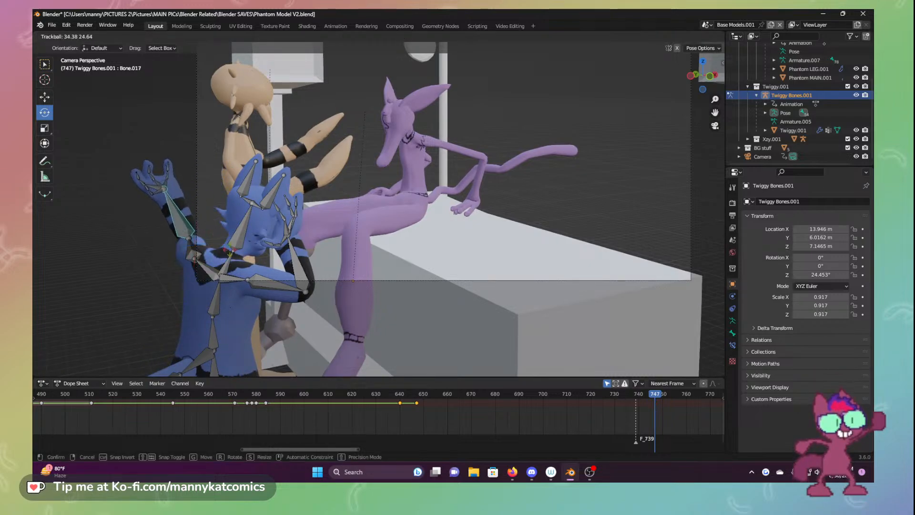
pyautogui.click(226, 226)
pyautogui.moveTo(225, 227); pyautogui.dragTo(210, 275)
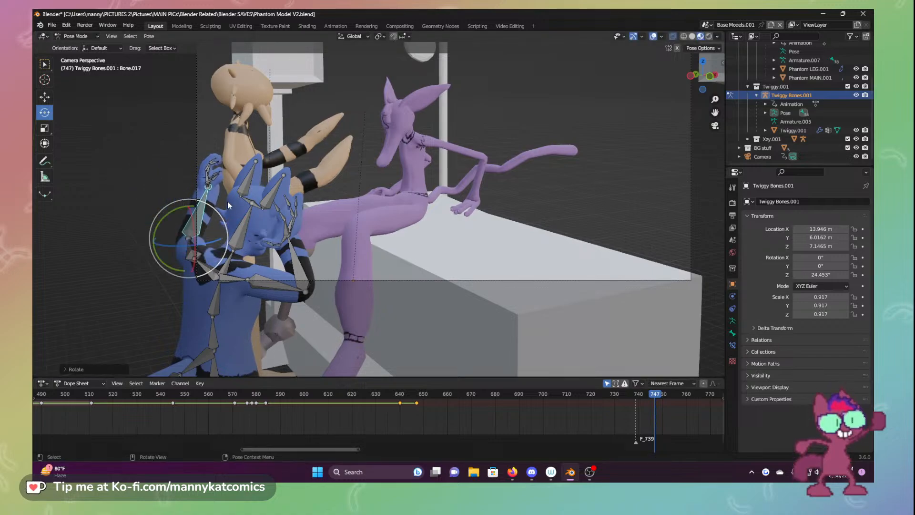
pyautogui.moveTo(220, 213); pyautogui.dragTo(230, 238)
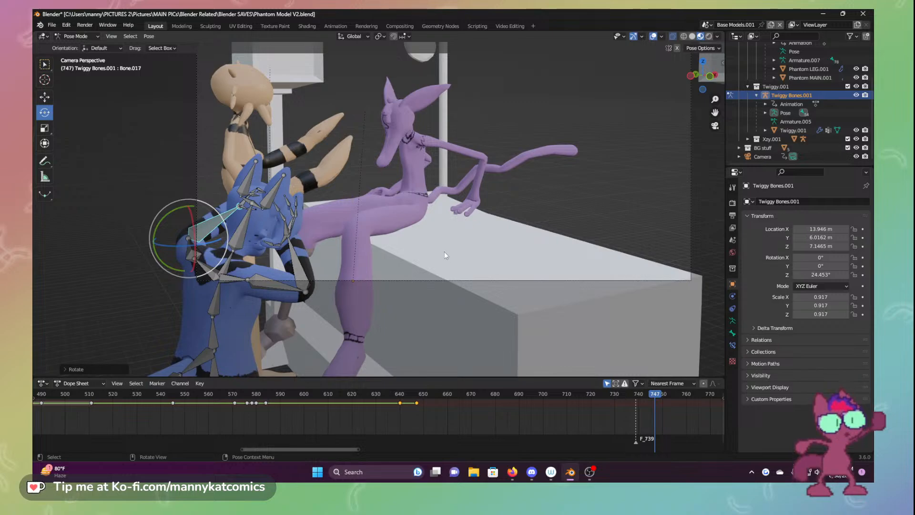
# Insert a Location & Rotation keyframe for all of Twiggy's bones at frame 747, check an earlier frame and save the file
pyautogui.moveTo(470, 221); pyautogui.dragTo(542, 111, button='middle')
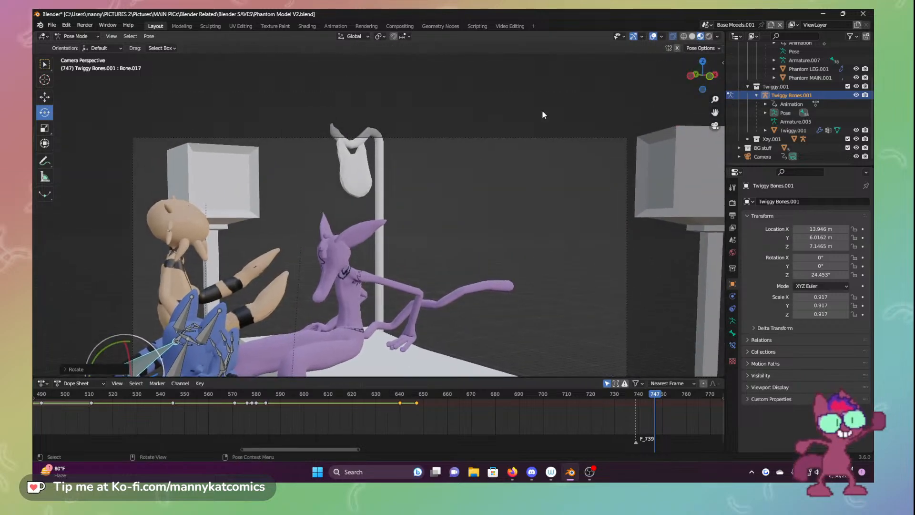
pyautogui.keyDown('shift'); pyautogui.moveTo(341, 308); pyautogui.dragTo(385, 228, button='middle'); pyautogui.keyUp('shift')
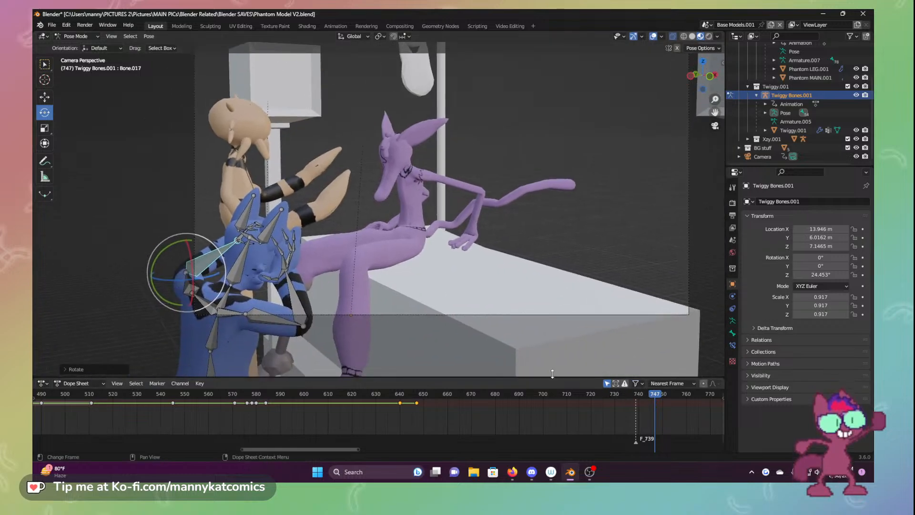
pyautogui.press('a')
pyautogui.press('i')
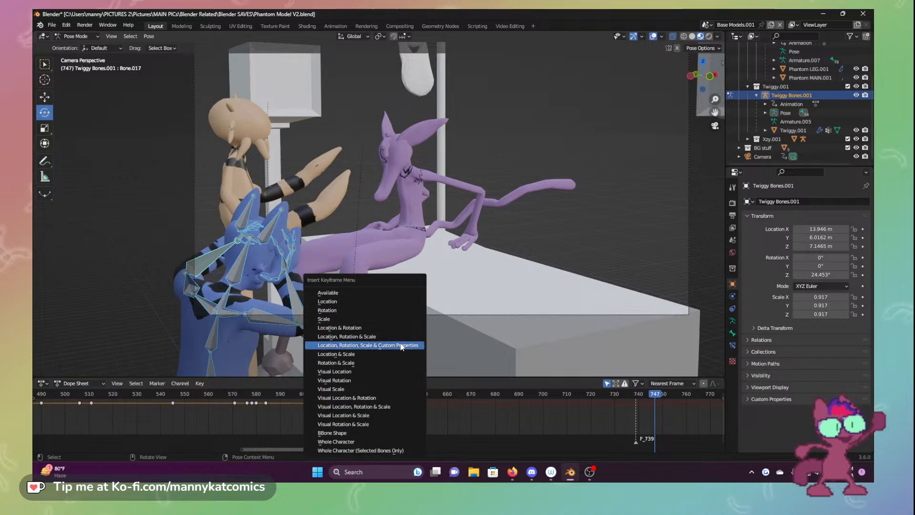
pyautogui.click(381, 327)
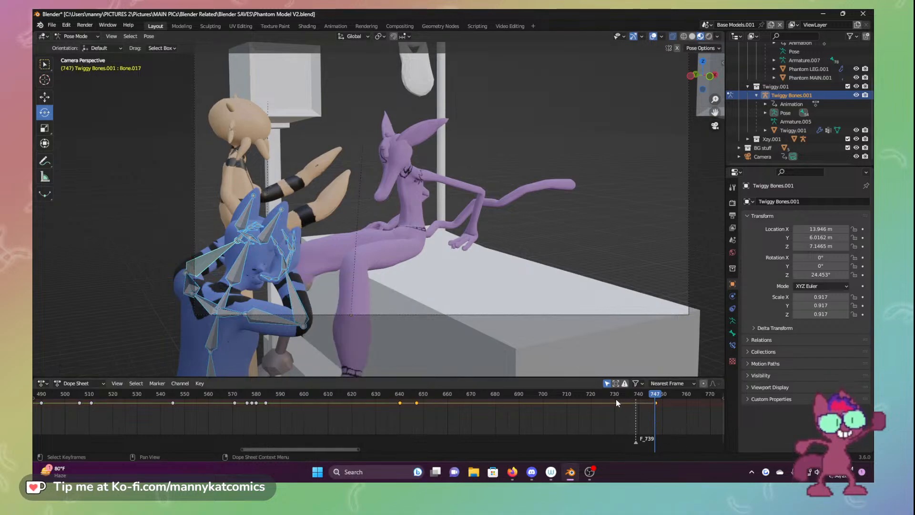
pyautogui.moveTo(616, 399); pyautogui.dragTo(569, 380)
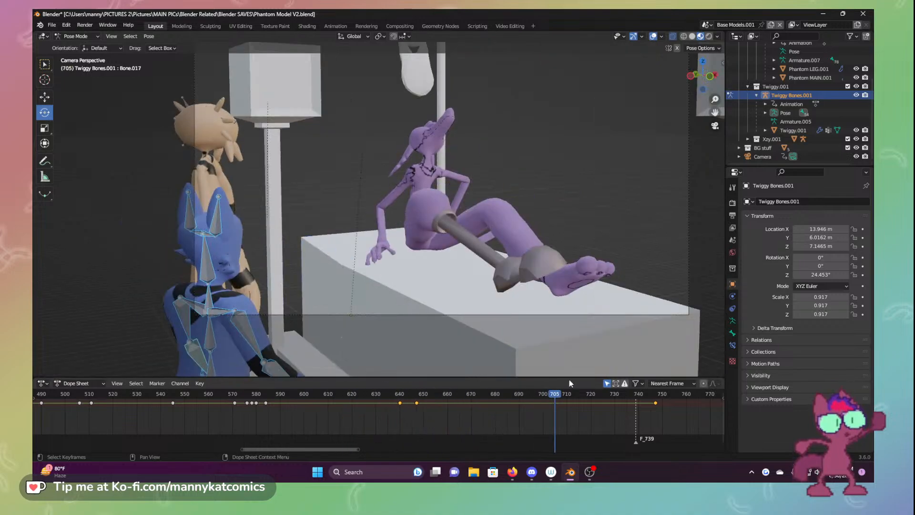
pyautogui.hotkey('ctrl', 's')
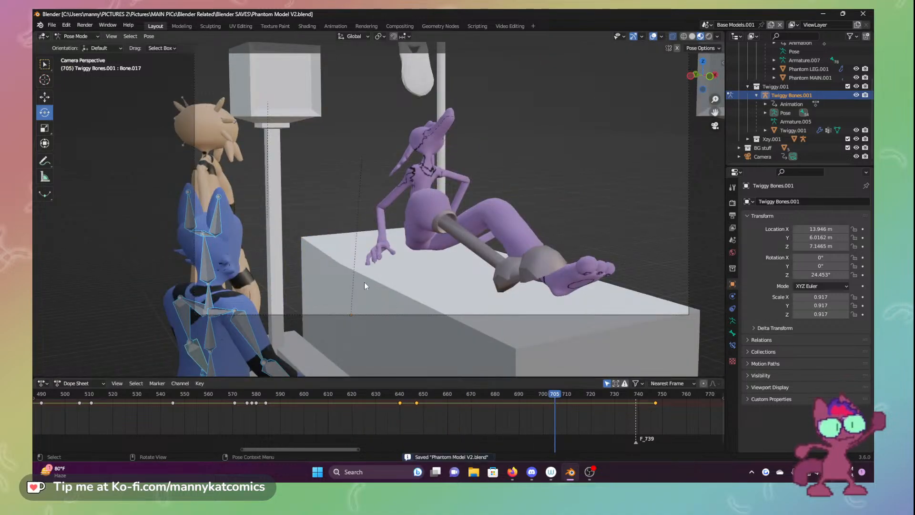
# Switch to Object Mode, select the Camera object and go to its keyframe at frame 629
pyautogui.click(85, 37)
pyautogui.click(74, 43)
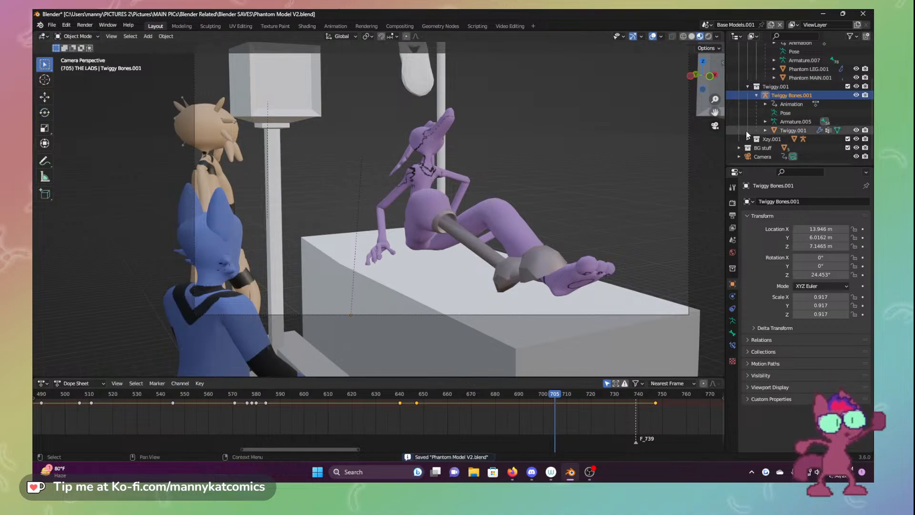
pyautogui.click(763, 157)
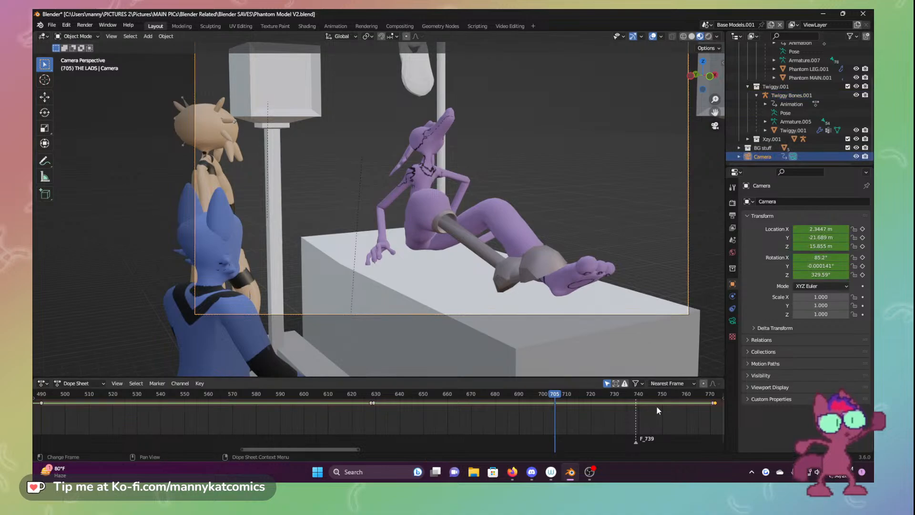
pyautogui.moveTo(314, 449)
pyautogui.mouseDown()
pyautogui.moveTo(333, 448)
pyautogui.moveTo(310, 448)
pyautogui.mouseUp()
pyautogui.moveTo(391, 395); pyautogui.dragTo(396, 395)
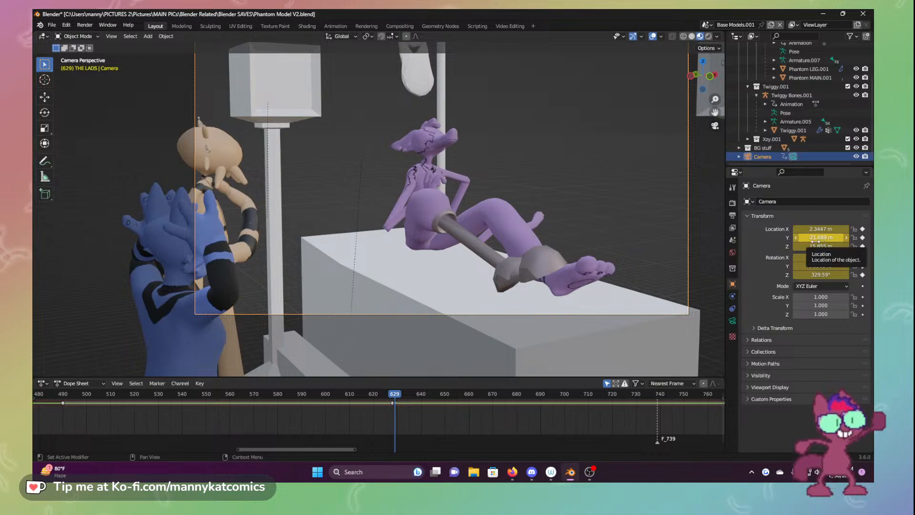
# Set the camera's location to X 3.1147 m, Y -21.679 m, Z 14.595 m and its Z rotation to 336.59°
pyautogui.moveTo(821, 229); pyautogui.dragTo(697, 229)
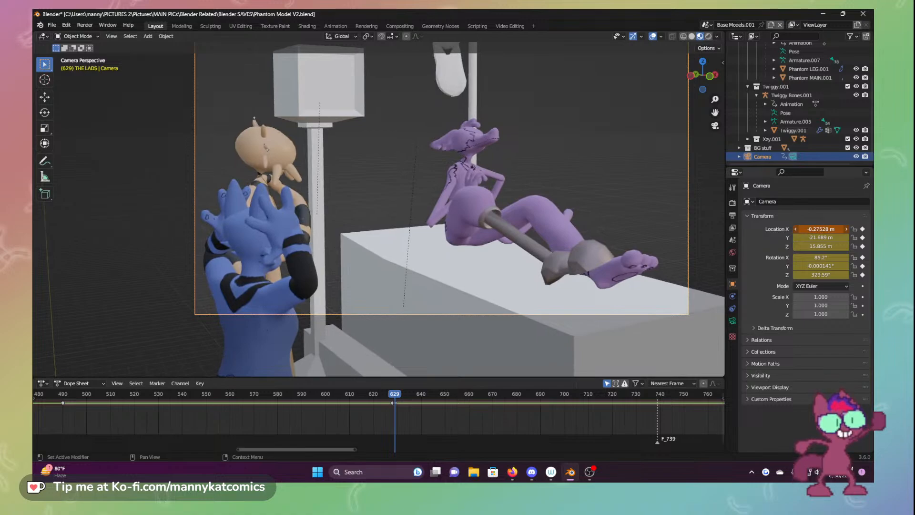
pyautogui.moveTo(817, 236); pyautogui.dragTo(810, 237)
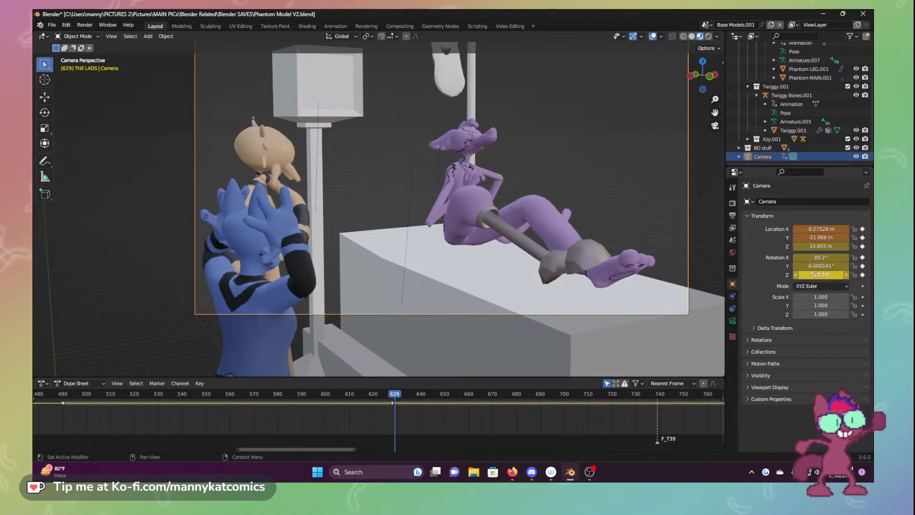
pyautogui.moveTo(815, 275)
pyautogui.mouseDown()
pyautogui.moveTo(787, 274)
pyautogui.moveTo(823, 274)
pyautogui.mouseUp()
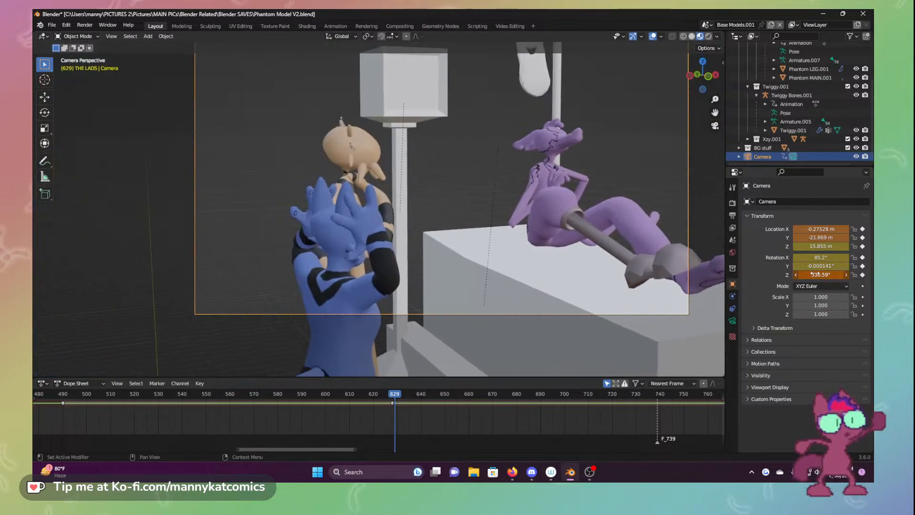
pyautogui.moveTo(817, 237); pyautogui.dragTo(844, 228)
pyautogui.scroll(-4, 553, 172)
pyautogui.scroll(4, 554, 171)
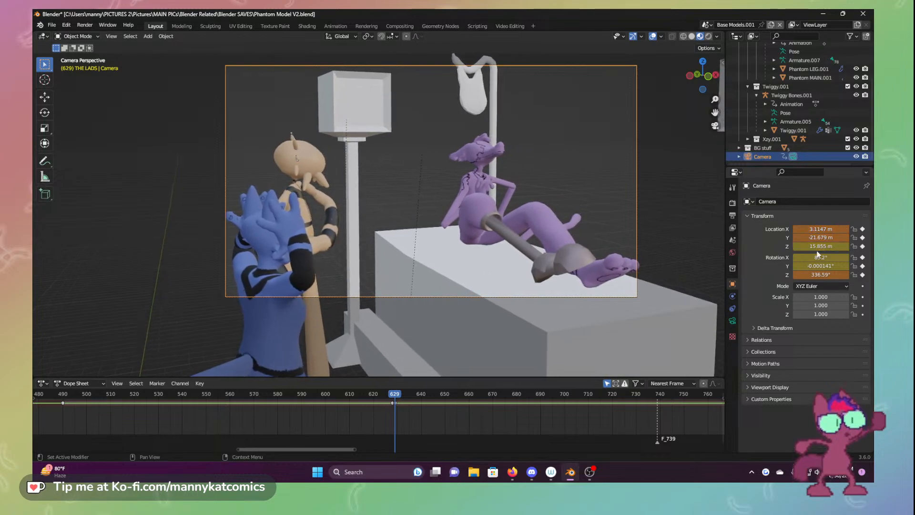
pyautogui.moveTo(821, 247); pyautogui.dragTo(805, 247)
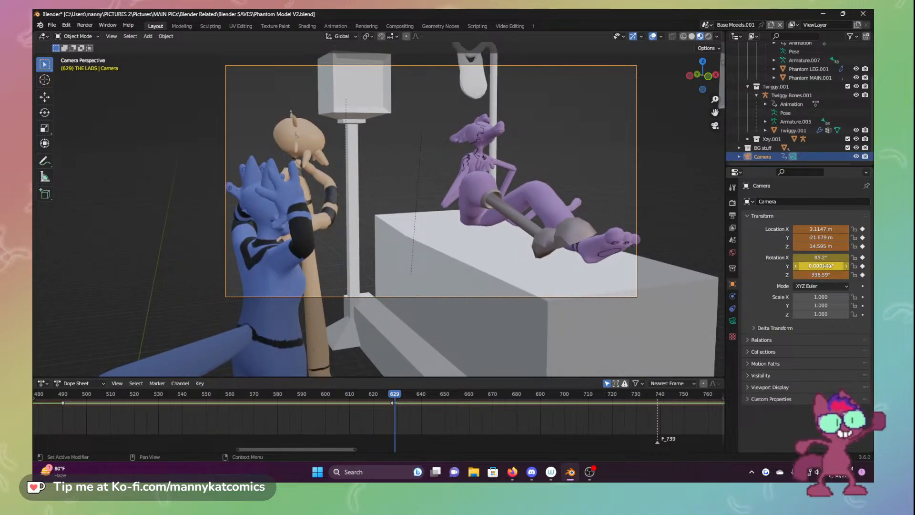
# Try tilting the camera to a Y rotation of about -23° and undo the tilt
pyautogui.moveTo(825, 256); pyautogui.dragTo(811, 267)
pyautogui.hotkey('ctrl', 'z')
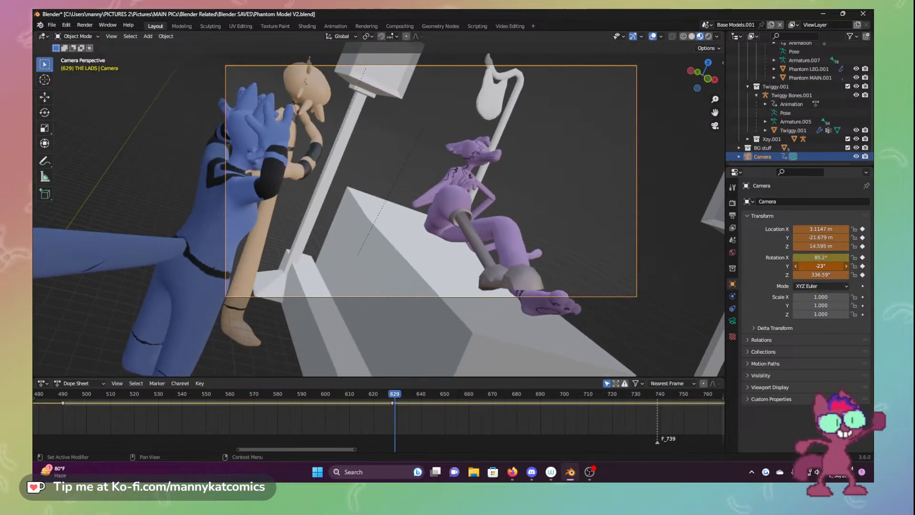
# Undo the camera's Y tilt and set its location to X -9.7053 m, Y -23.069 m, Z 15.785 m and Z rotation to 318.59°
pyautogui.hotkey('ctrl', 'z')
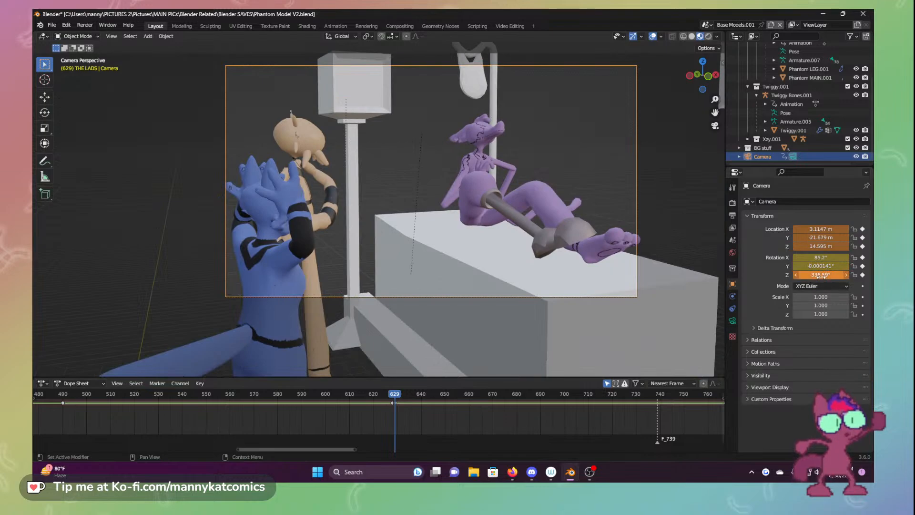
pyautogui.moveTo(821, 275); pyautogui.dragTo(786, 275)
pyautogui.moveTo(820, 238)
pyautogui.mouseDown()
pyautogui.moveTo(767, 229)
pyautogui.moveTo(828, 229)
pyautogui.mouseUp()
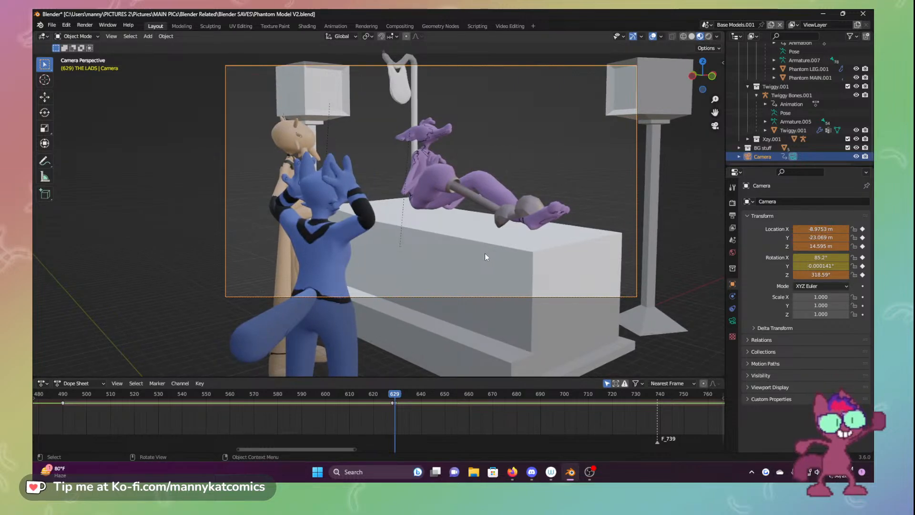
pyautogui.moveTo(820, 246); pyautogui.dragTo(872, 246)
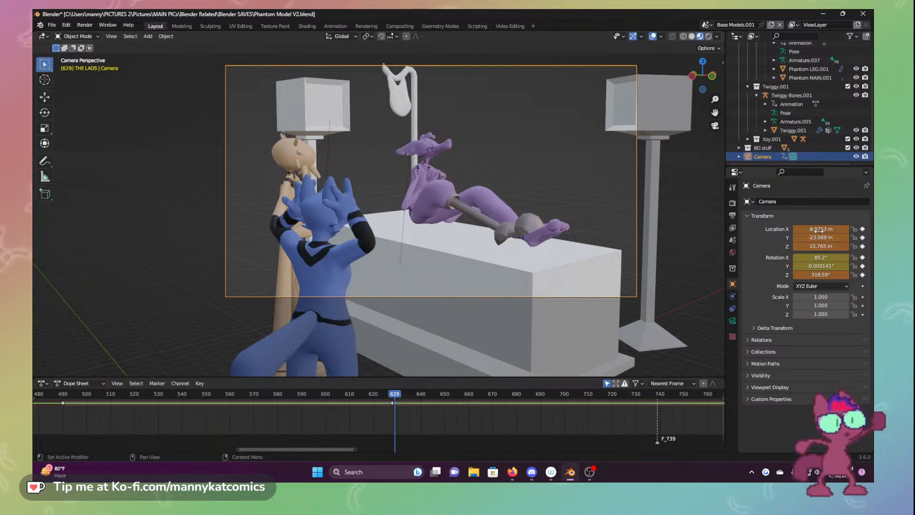
pyautogui.moveTo(821, 229)
pyautogui.mouseDown()
pyautogui.moveTo(847, 229)
pyautogui.moveTo(791, 229)
pyautogui.moveTo(808, 246)
pyautogui.moveTo(794, 246)
pyautogui.moveTo(820, 246)
pyautogui.mouseUp()
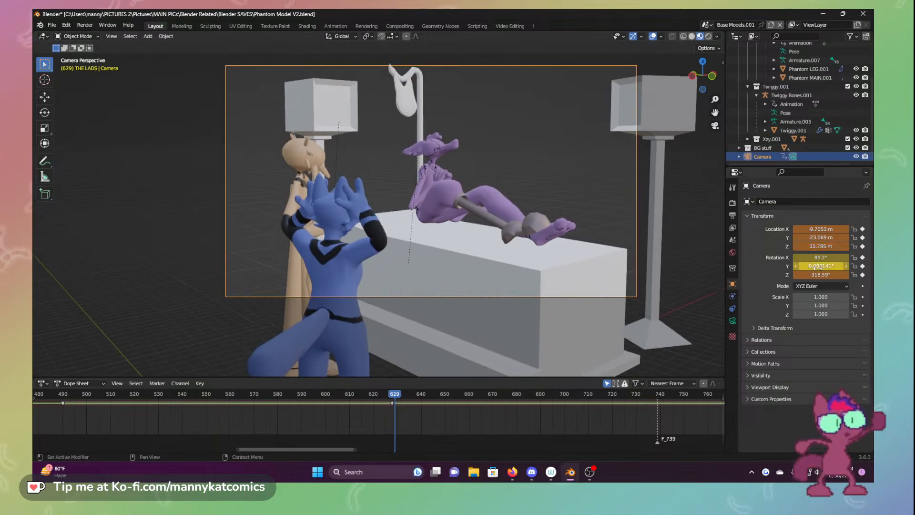
# Reframe the camera at location X -9.4553 m, Y -13.689 m, Z 16.125 m with a Z rotation of 309.59°
pyautogui.moveTo(821, 275); pyautogui.dragTo(865, 275)
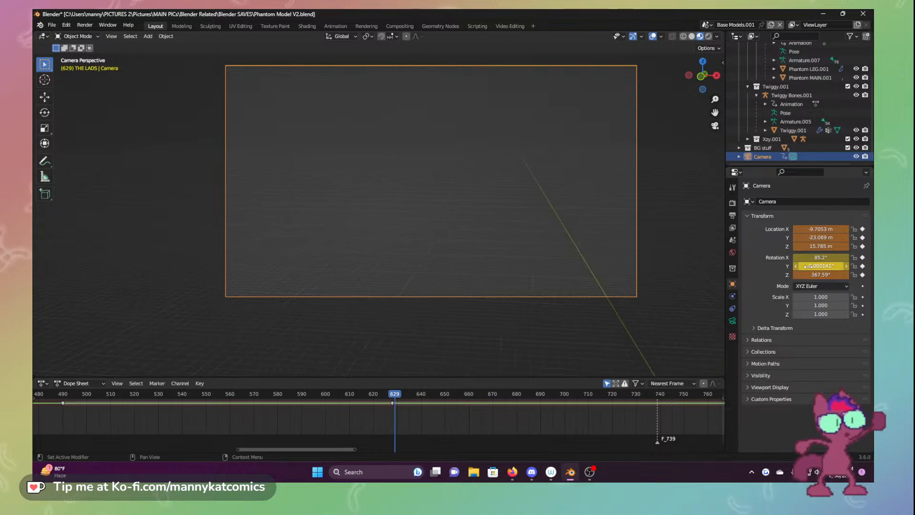
pyautogui.moveTo(821, 246); pyautogui.dragTo(884, 229)
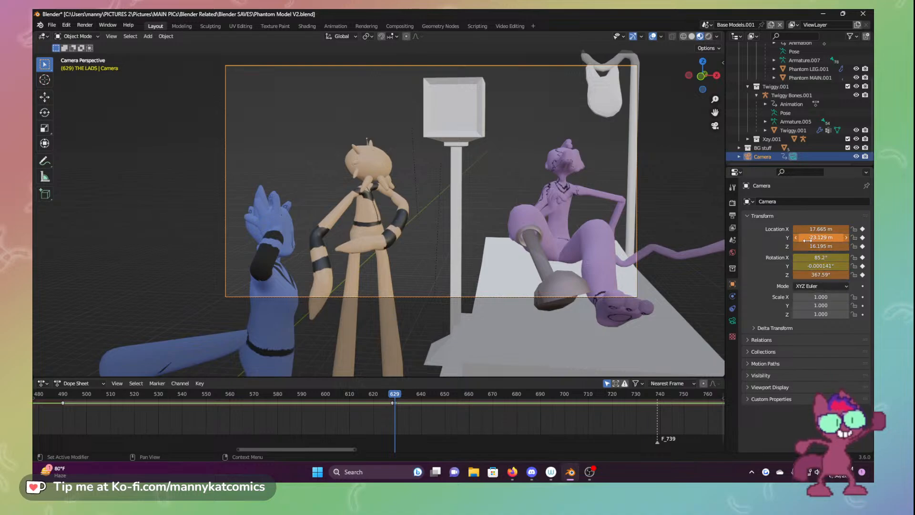
pyautogui.moveTo(821, 237); pyautogui.dragTo(811, 276)
pyautogui.hotkey('ctrl', 'z')
pyautogui.hotkey('ctrl', 'z')
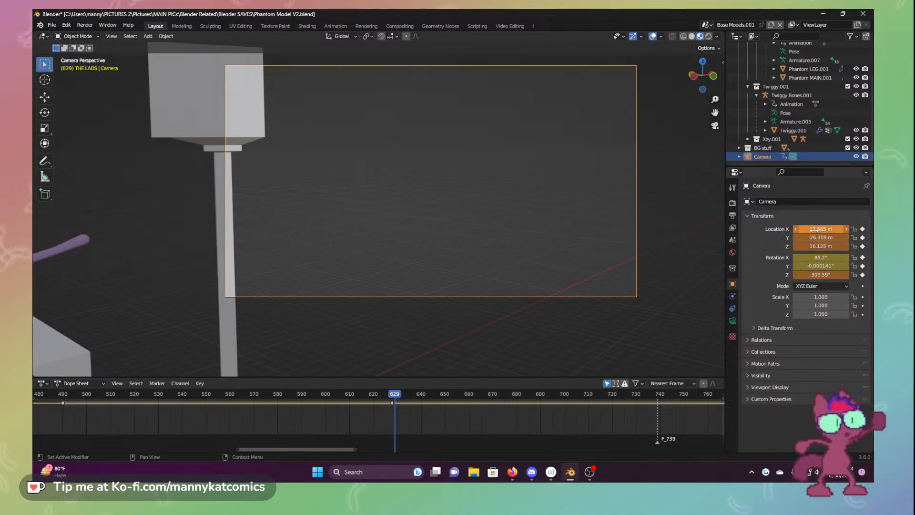
pyautogui.moveTo(821, 228)
pyautogui.mouseDown()
pyautogui.moveTo(800, 229)
pyautogui.moveTo(829, 229)
pyautogui.moveTo(816, 237)
pyautogui.moveTo(823, 238)
pyautogui.moveTo(816, 229)
pyautogui.mouseUp()
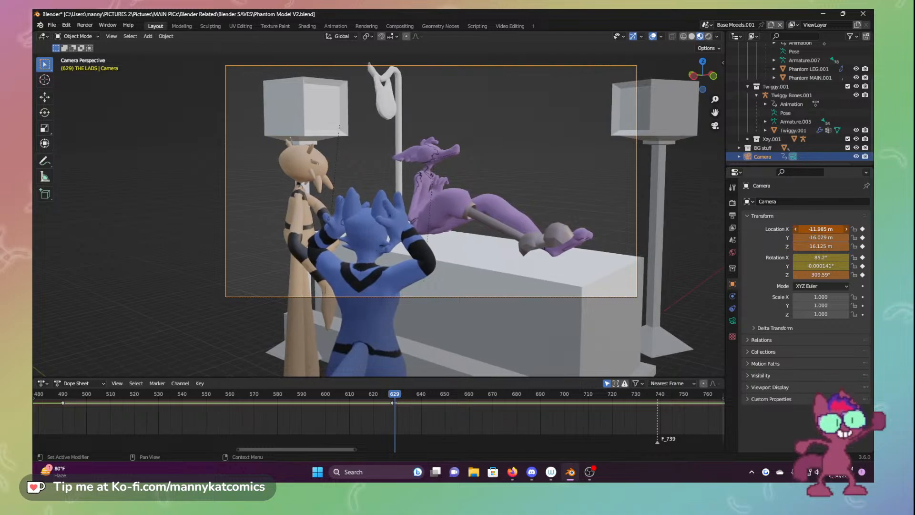
pyautogui.moveTo(816, 229)
pyautogui.mouseDown()
pyautogui.moveTo(824, 229)
pyautogui.moveTo(808, 237)
pyautogui.mouseUp()
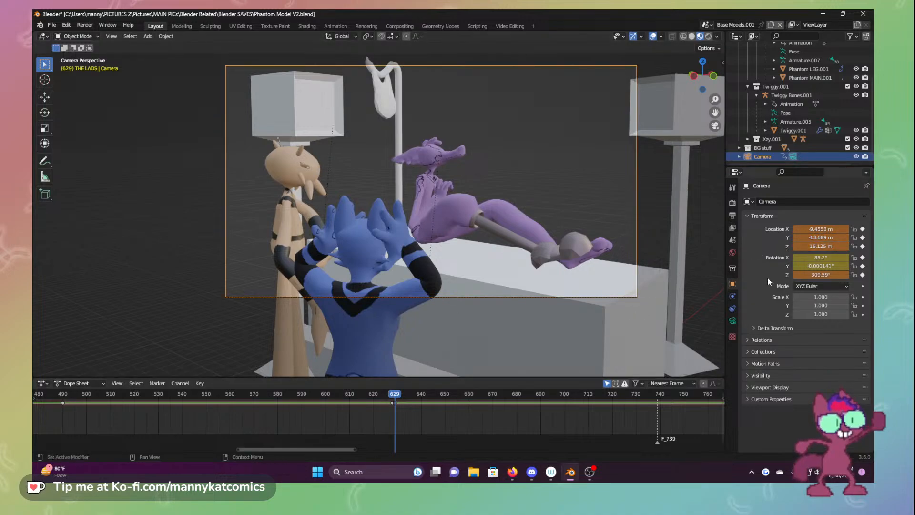
# Insert a Location & Rotation keyframe for the camera at frame 629 and duplicate it to frame 771
pyautogui.press('i')
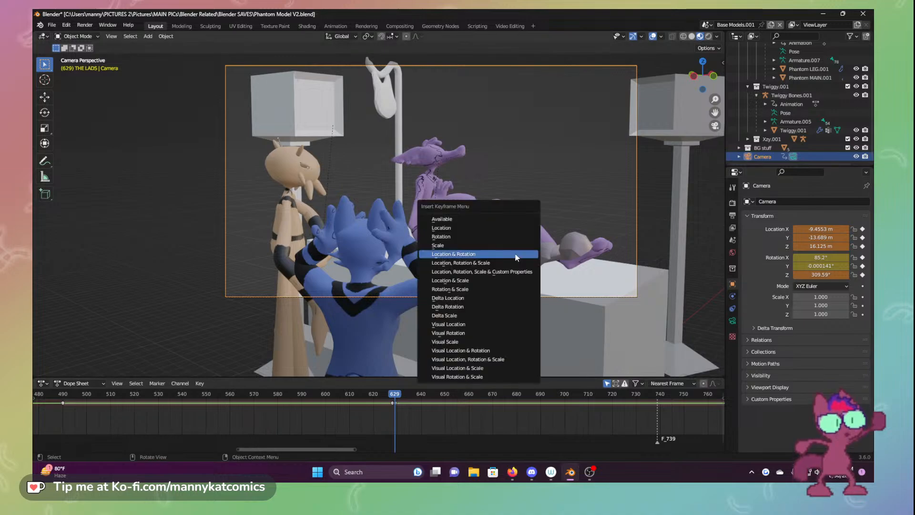
pyautogui.click(463, 255)
pyautogui.moveTo(325, 445); pyautogui.dragTo(353, 446)
pyautogui.click(243, 404)
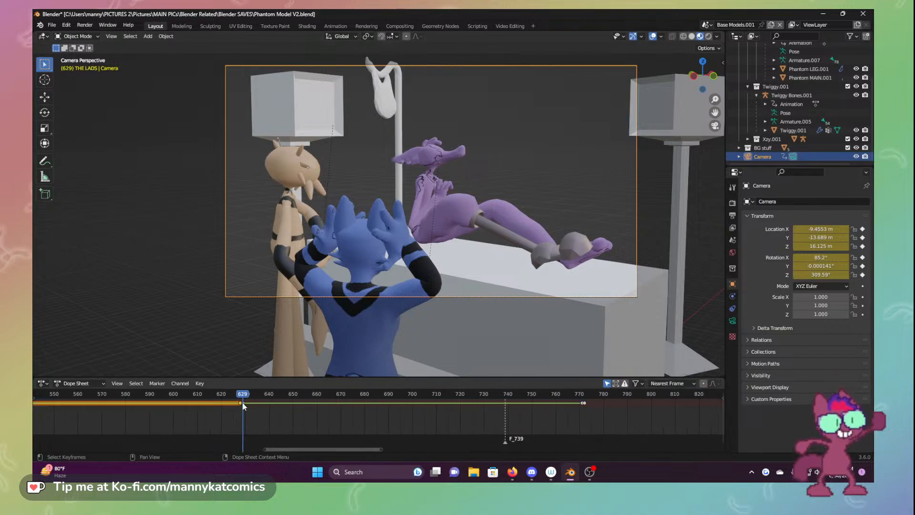
pyautogui.rightClick(243, 404)
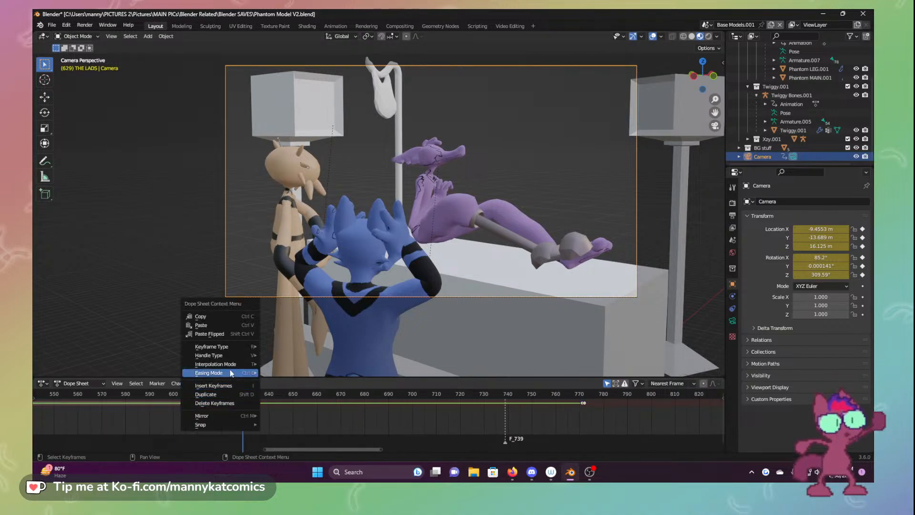
pyautogui.moveTo(225, 357)
pyautogui.click(206, 394)
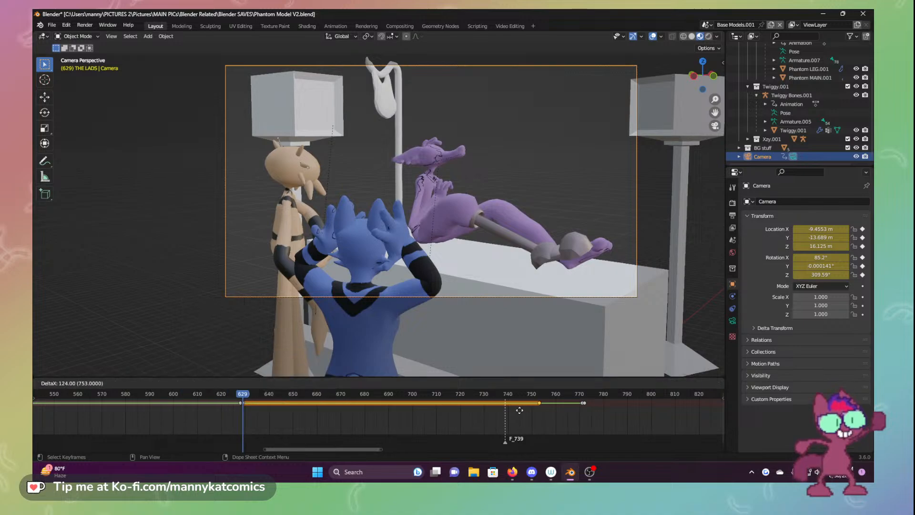
pyautogui.click(557, 414)
# Check the frames around 764, save the file and play the animation from about frame 598 through the new camera shot
pyautogui.moveTo(556, 397)
pyautogui.mouseDown()
pyautogui.moveTo(588, 395)
pyautogui.moveTo(249, 395)
pyautogui.moveTo(582, 418)
pyautogui.moveTo(590, 396)
pyautogui.moveTo(566, 397)
pyautogui.mouseUp()
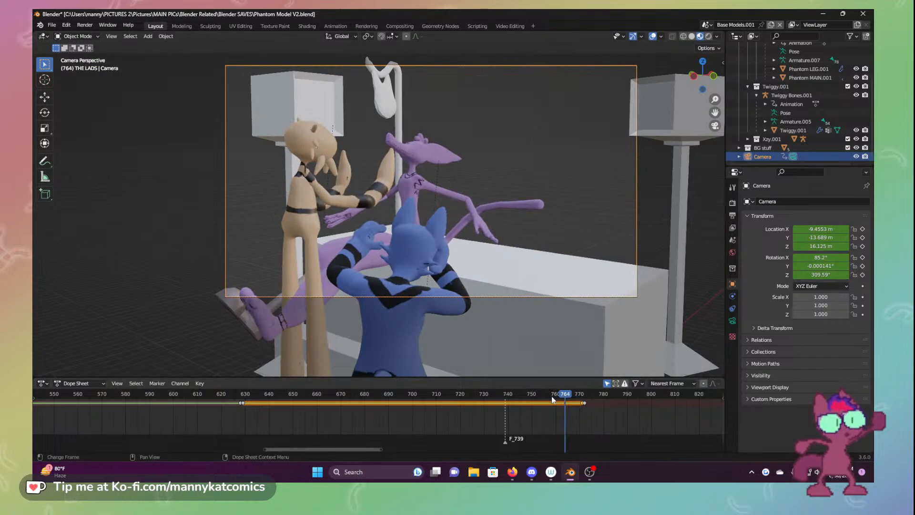
pyautogui.moveTo(551, 400); pyautogui.dragTo(570, 394)
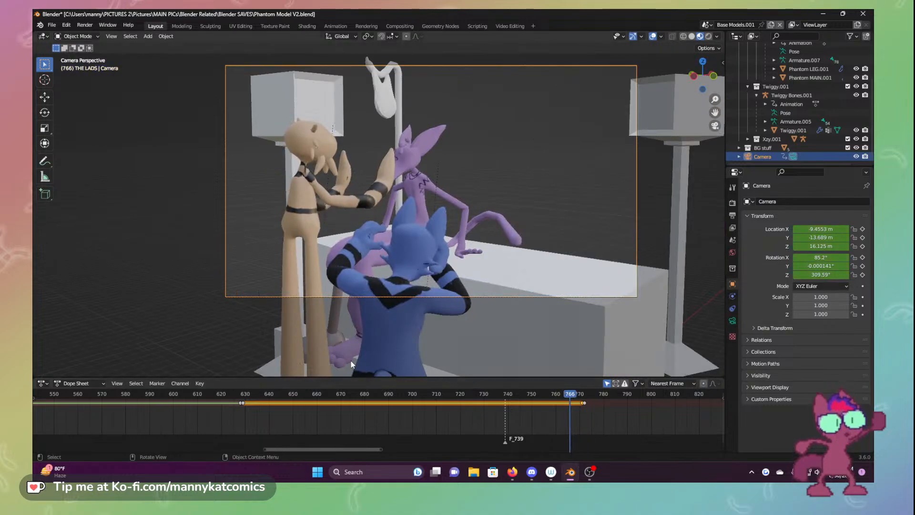
pyautogui.hotkey('ctrl', 's')
pyautogui.click(165, 399)
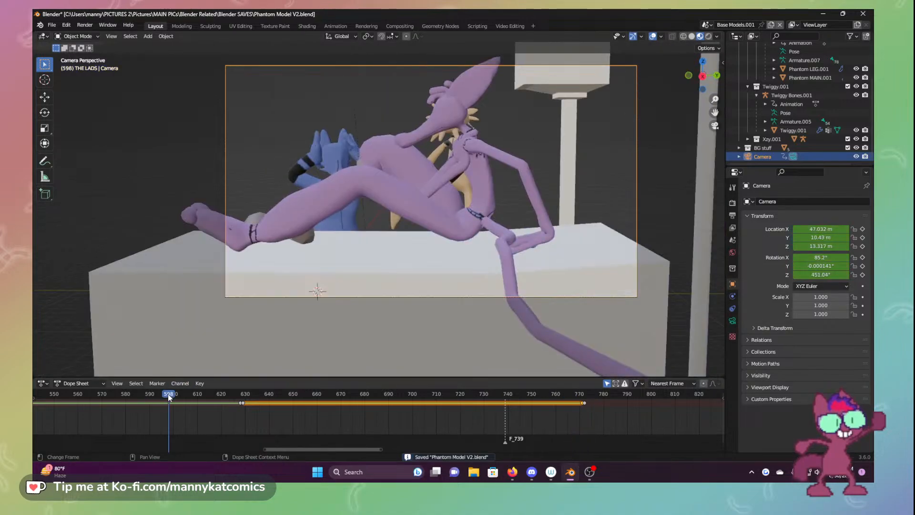
pyautogui.press('space')
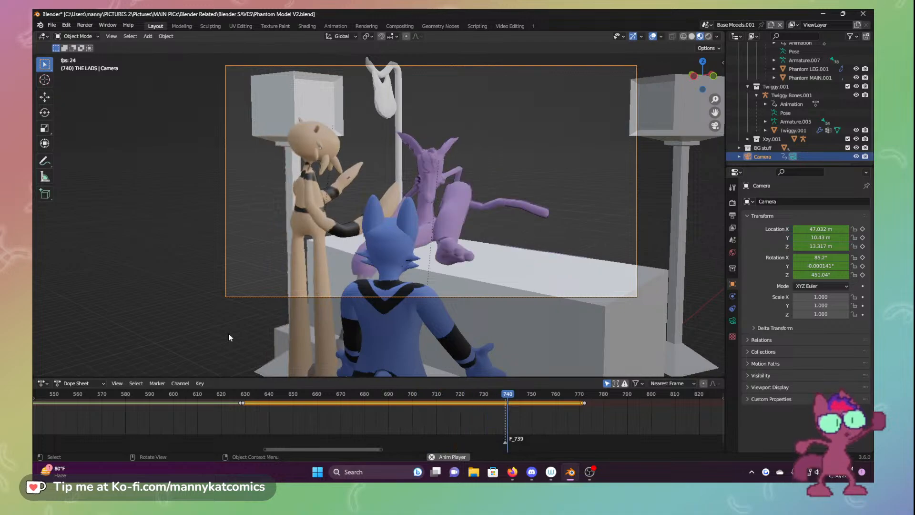
pyautogui.press('space')
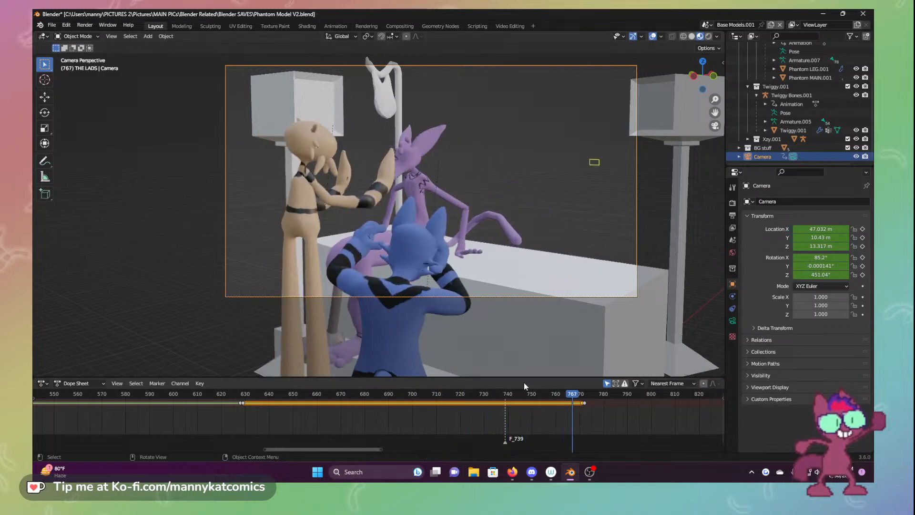
# Go to frame 771, put the Twiggy Bones.001 armature in Pose Mode and save the file
pyautogui.moveTo(569, 396)
pyautogui.mouseDown()
pyautogui.moveTo(495, 395)
pyautogui.moveTo(582, 408)
pyautogui.mouseUp()
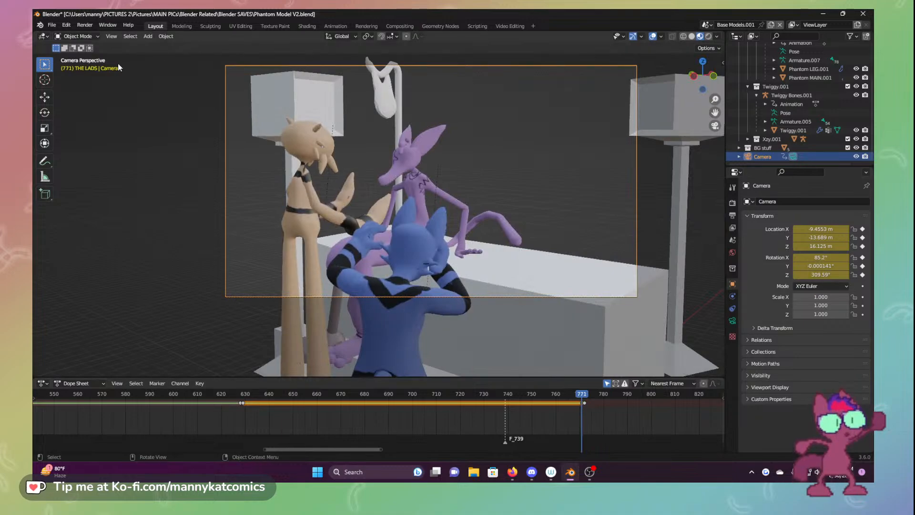
pyautogui.click(793, 123)
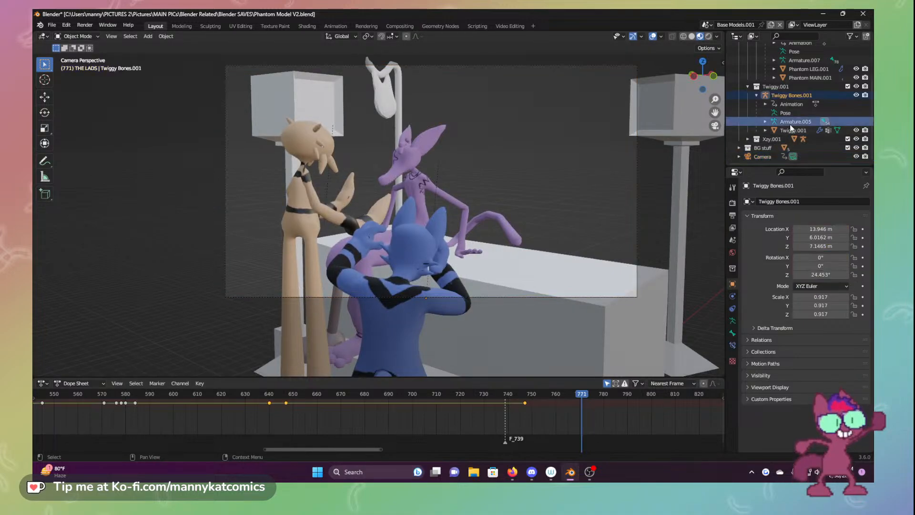
pyautogui.click(69, 37)
pyautogui.click(72, 65)
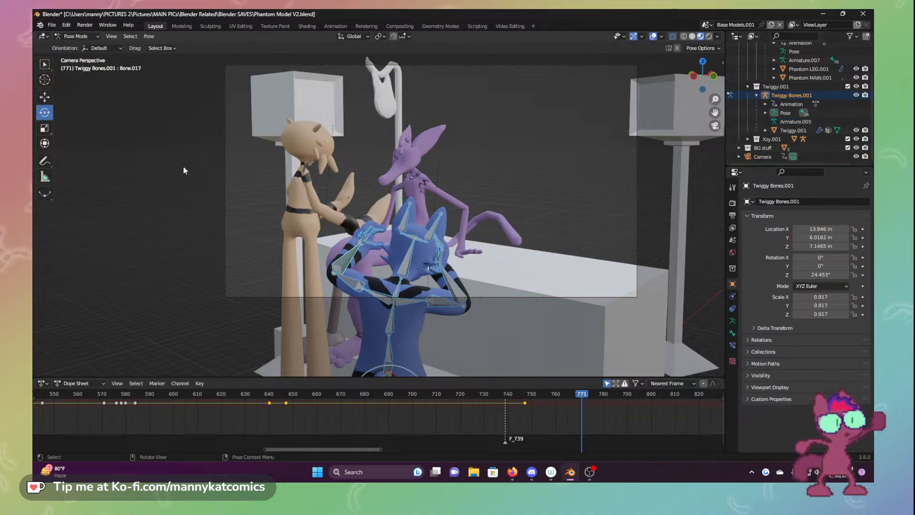
pyautogui.hotkey('ctrl', 's')
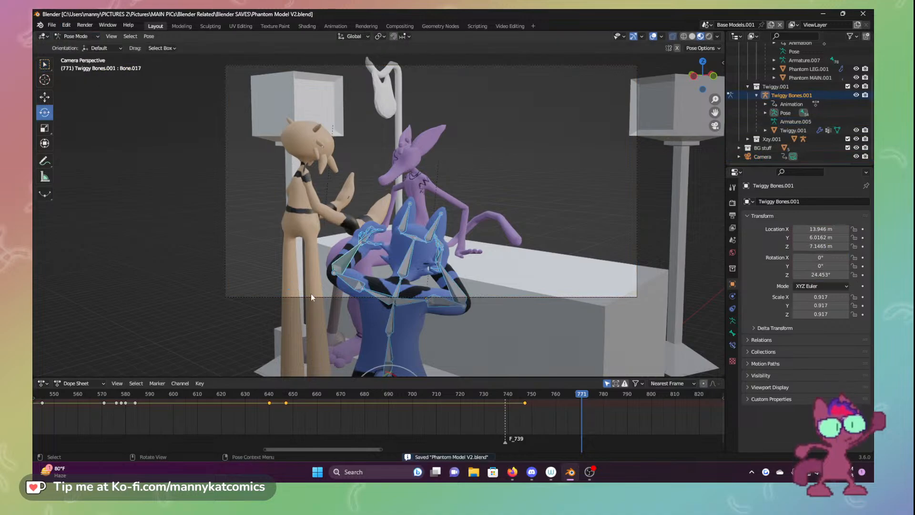
# Try a trackball rotation of the blue character's left shoulder bone, Bone.009, at frame 771
pyautogui.click(370, 298)
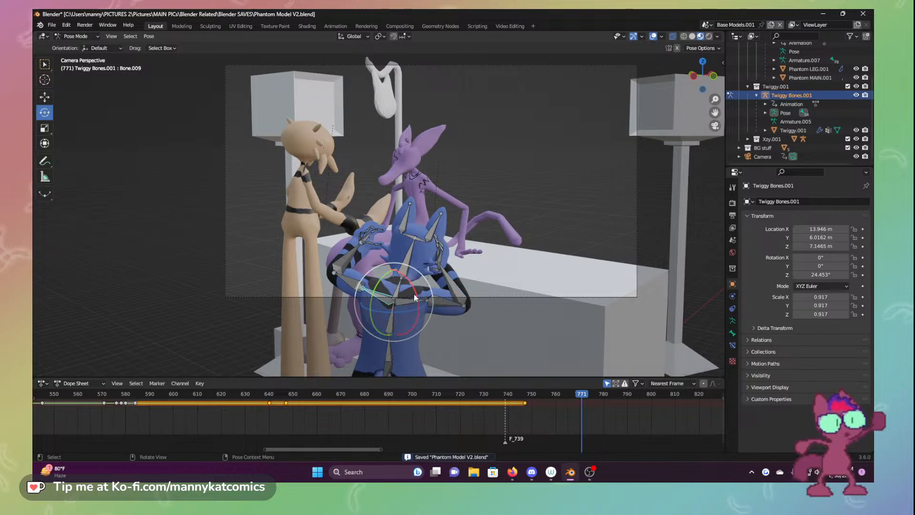
pyautogui.press('r')
pyautogui.press('r')
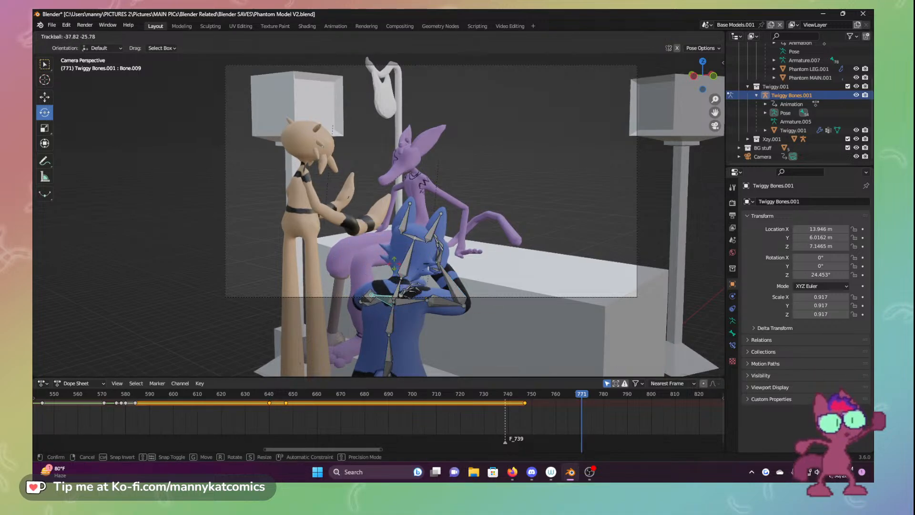
pyautogui.click(411, 281)
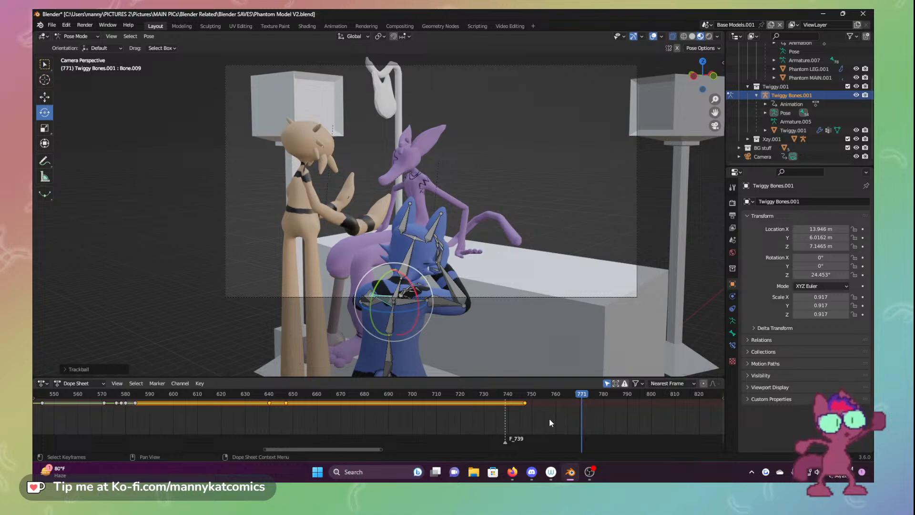
# Rotate the left shoulder bone, Bone.009, slightly inward at frame 747 and insert a Location & Rotation keyframe
pyautogui.moveTo(517, 396)
pyautogui.mouseDown()
pyautogui.moveTo(534, 400)
pyautogui.moveTo(526, 401)
pyautogui.mouseUp()
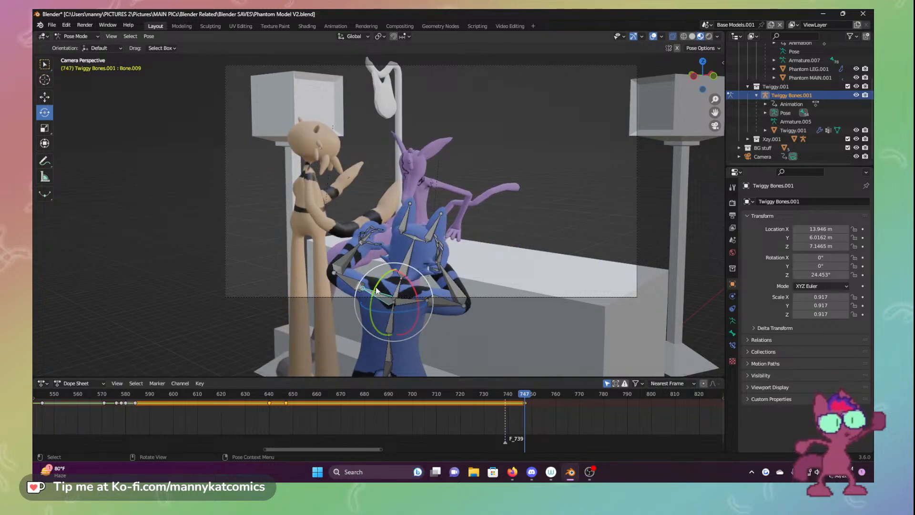
pyautogui.moveTo(411, 310); pyautogui.dragTo(398, 307)
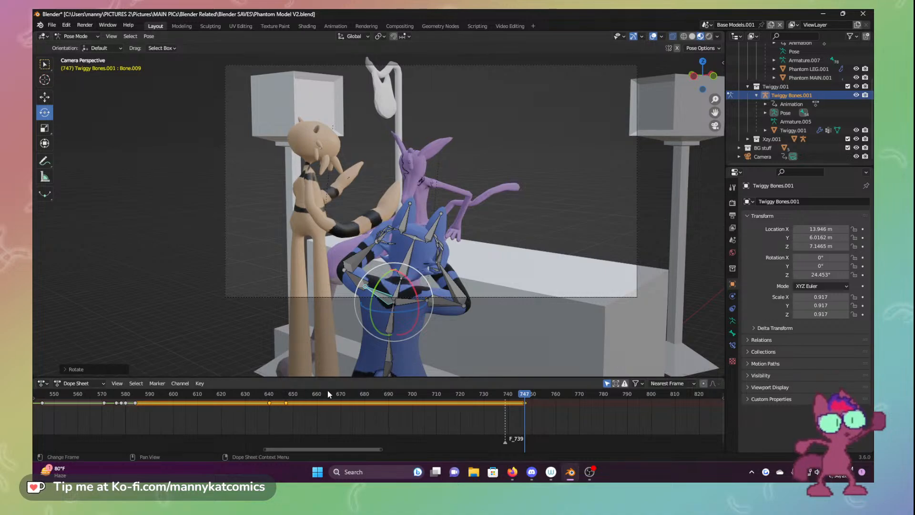
pyautogui.press('i')
pyautogui.press('i')
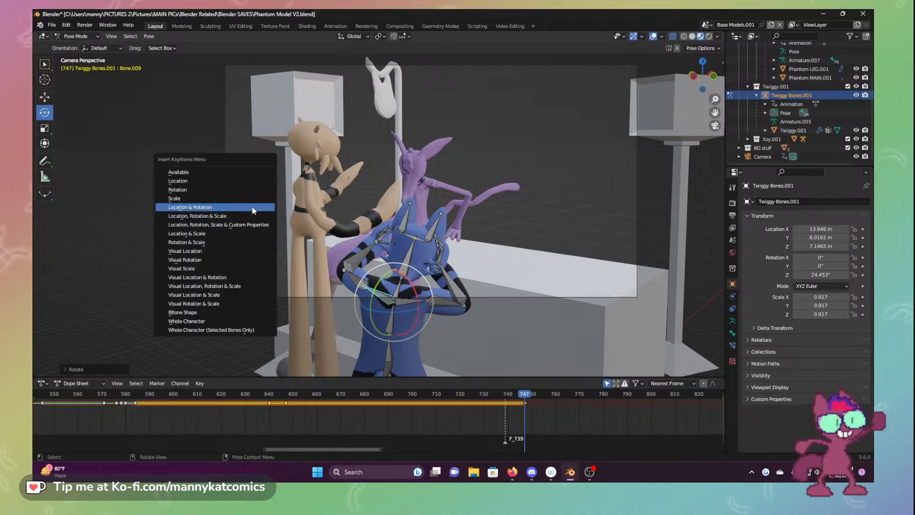
pyautogui.click(252, 205)
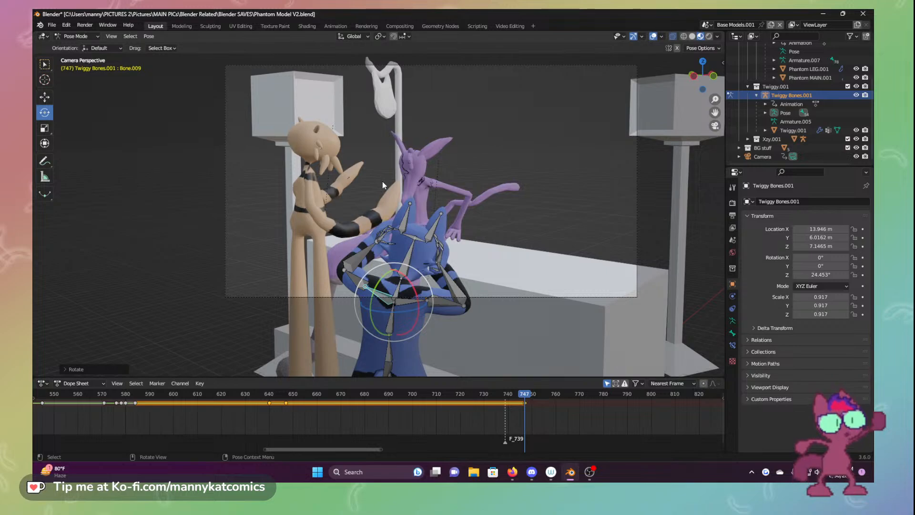
# Select all bones of the blue character and move the body slightly away from the tan character at frame 747
pyautogui.press('a')
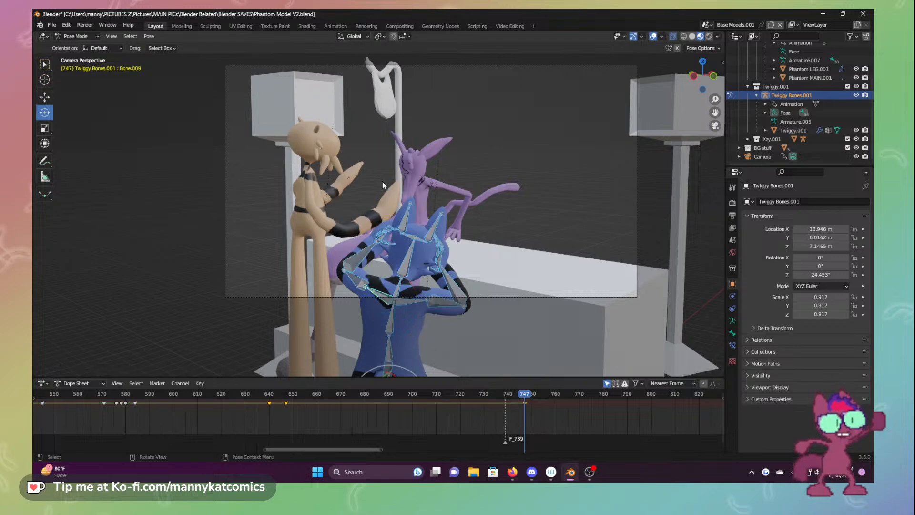
pyautogui.click(44, 96)
pyautogui.scroll(-3, 247, 262)
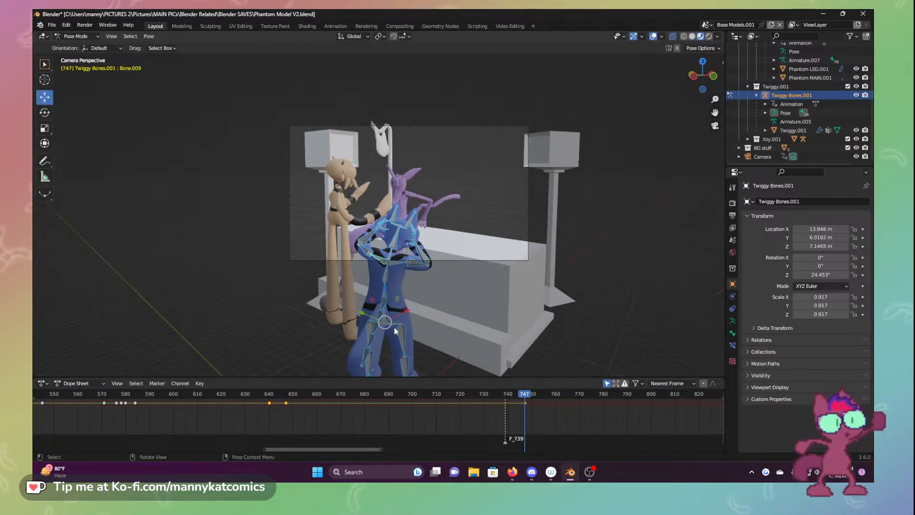
pyautogui.moveTo(359, 314); pyautogui.dragTo(385, 308)
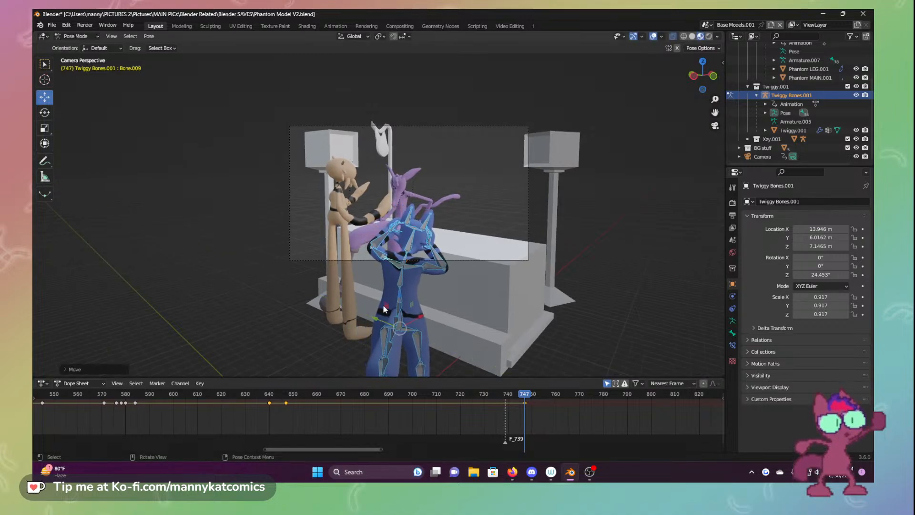
# Reselect the blue character's bones as a group and rotate them slightly at frame 747
pyautogui.click(399, 285)
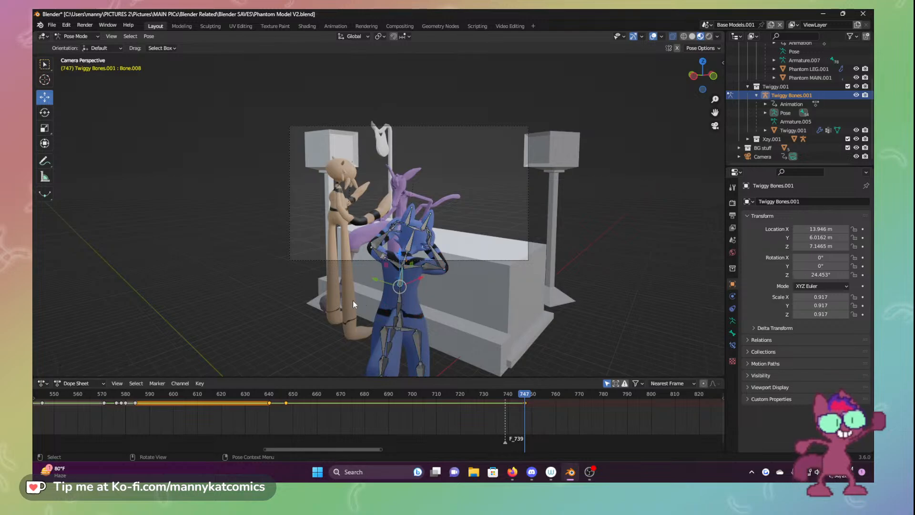
pyautogui.moveTo(319, 161); pyautogui.dragTo(496, 374)
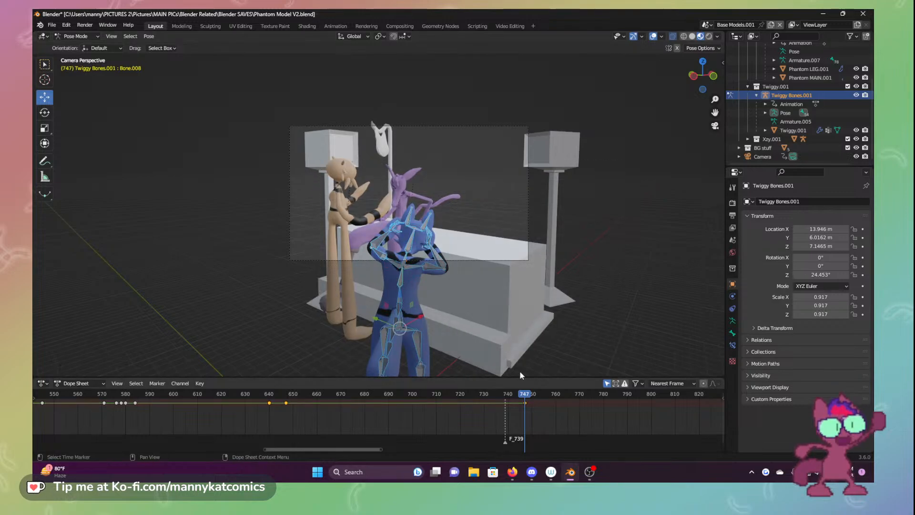
pyautogui.click(45, 113)
pyautogui.moveTo(408, 348)
pyautogui.mouseDown()
pyautogui.moveTo(417, 346)
pyautogui.moveTo(405, 342)
pyautogui.mouseUp()
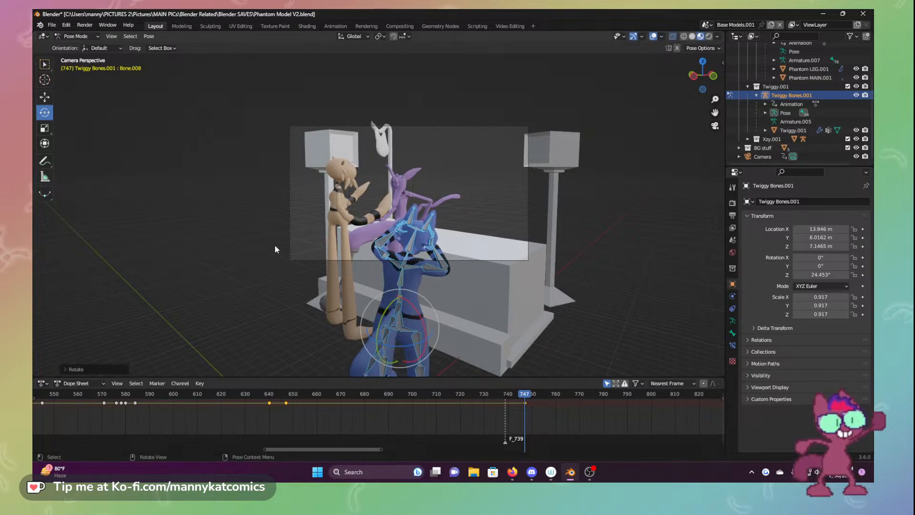
# Insert a keyframe for all of the blue character's selected bones at frame 747
pyautogui.scroll(1, 367, 310)
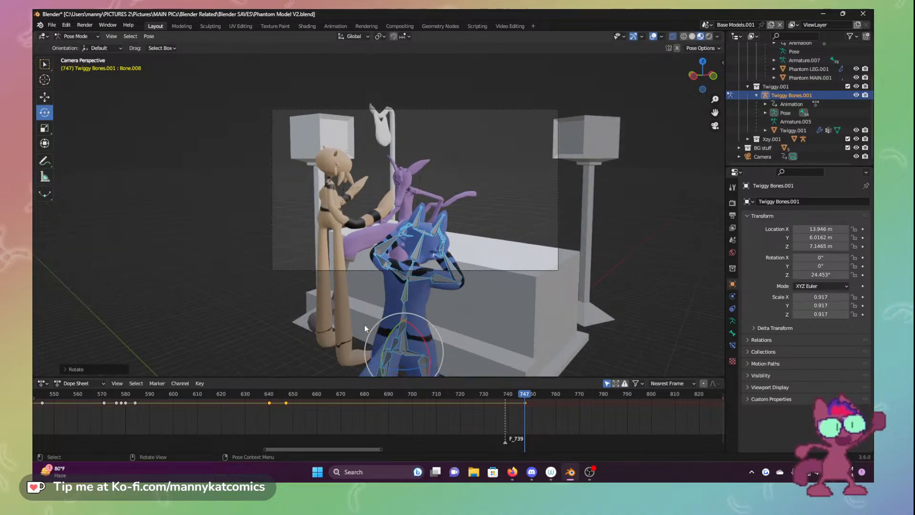
pyautogui.press('i')
pyautogui.click(307, 192)
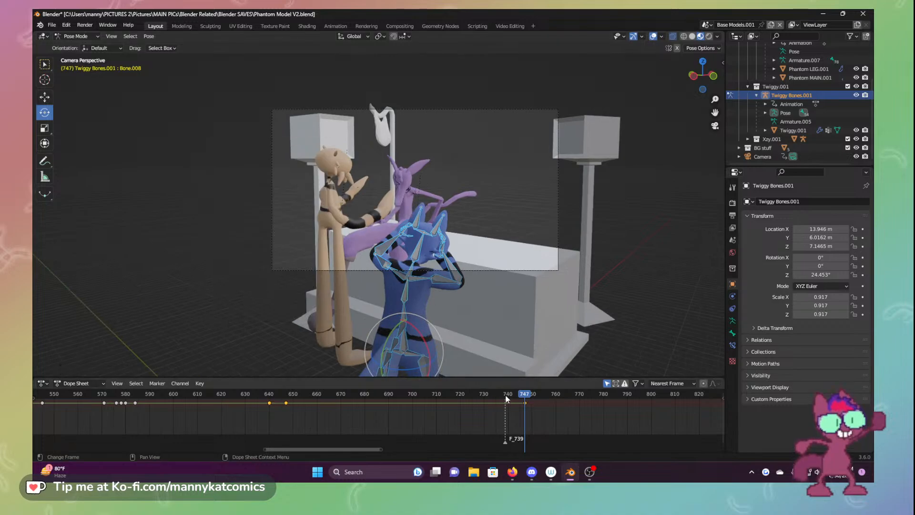
# At frame 772, move the blue character's whole body along the Y axis toward the tan character and insert a keyframe
pyautogui.moveTo(490, 394); pyautogui.dragTo(585, 395)
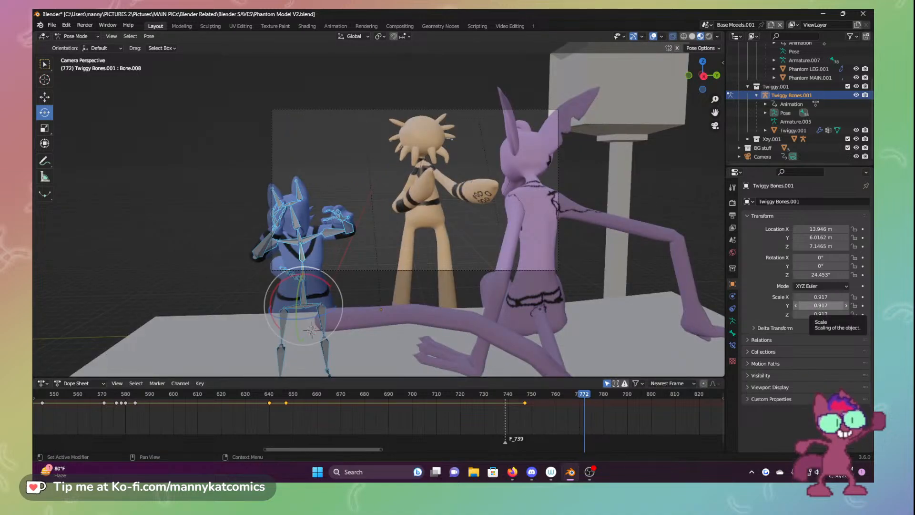
pyautogui.hotkey('alt', 'Tab')
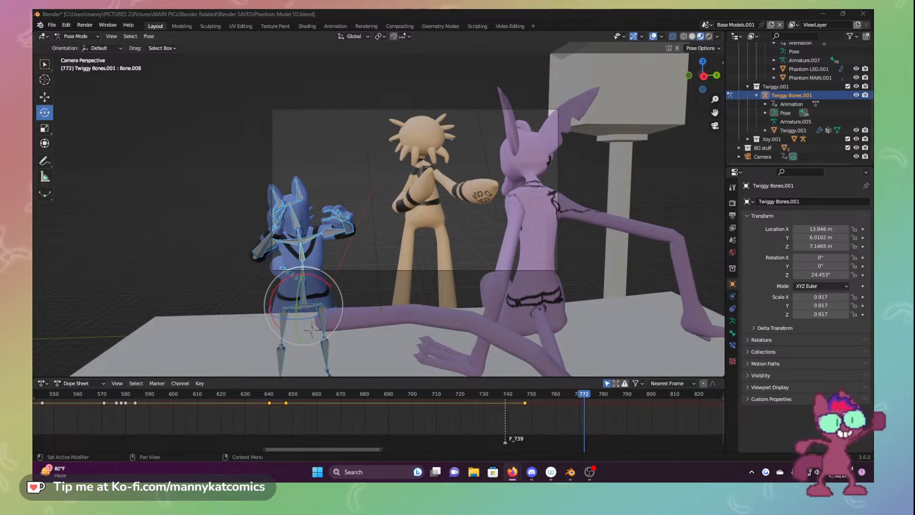
pyautogui.hotkey('alt', 'Tab')
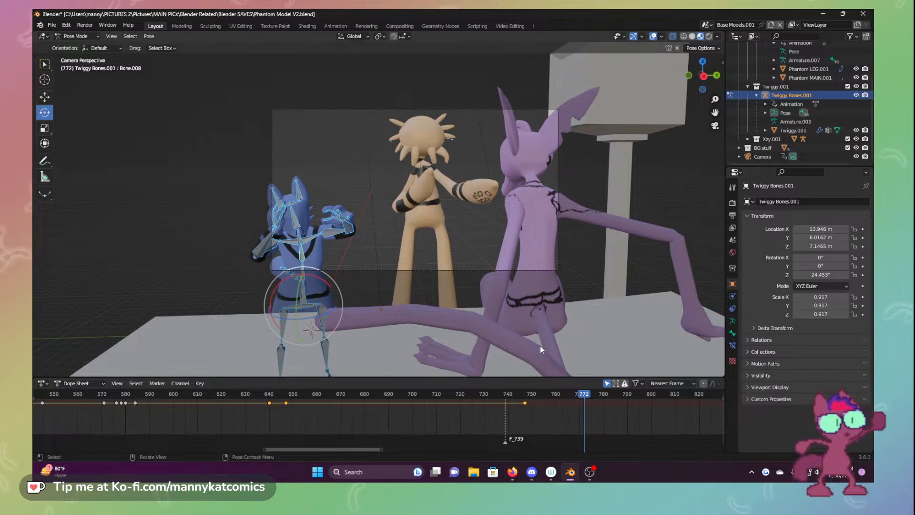
pyautogui.click(44, 99)
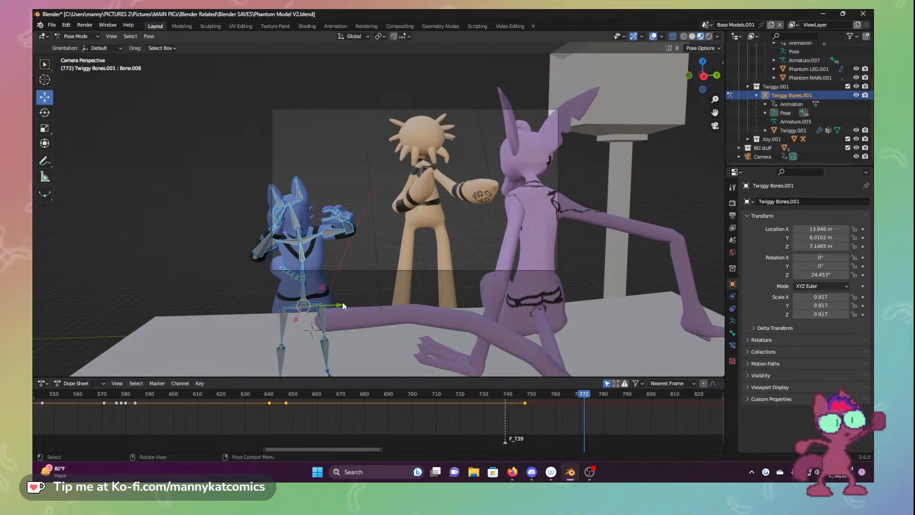
pyautogui.moveTo(343, 305); pyautogui.dragTo(364, 308)
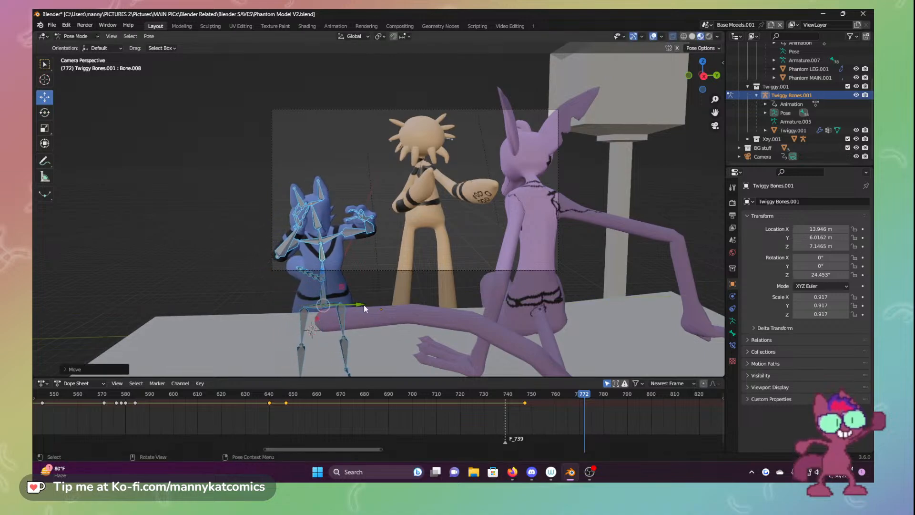
pyautogui.press('i')
pyautogui.click(410, 243)
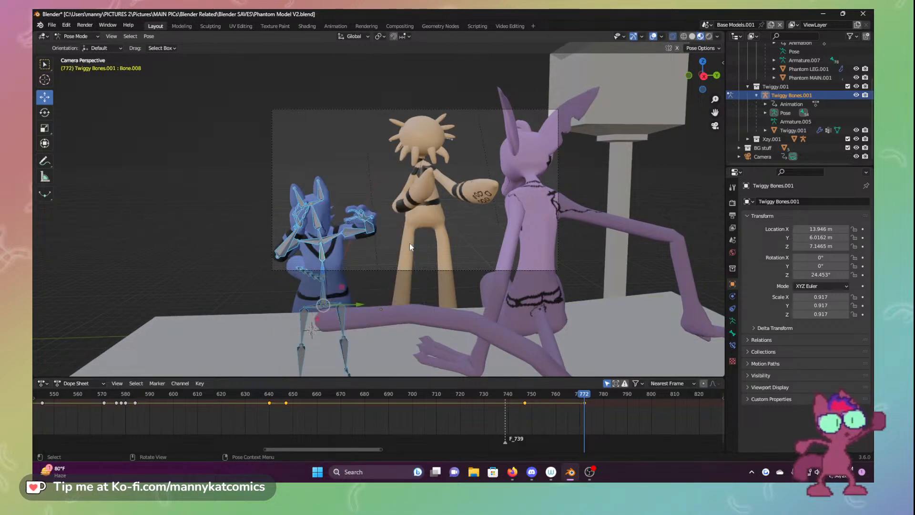
# Rotate the blue character's tail base bone, Bone.025, downward and turn the neck bone, Bone.005, so the head is upright at frame 772
pyautogui.scroll(2, 353, 305)
pyautogui.scroll(2, 334, 318)
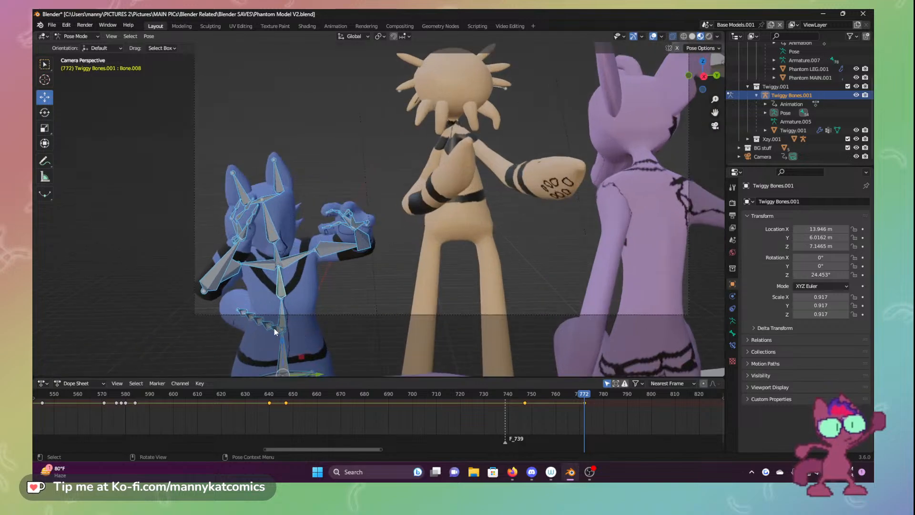
pyautogui.click(280, 330)
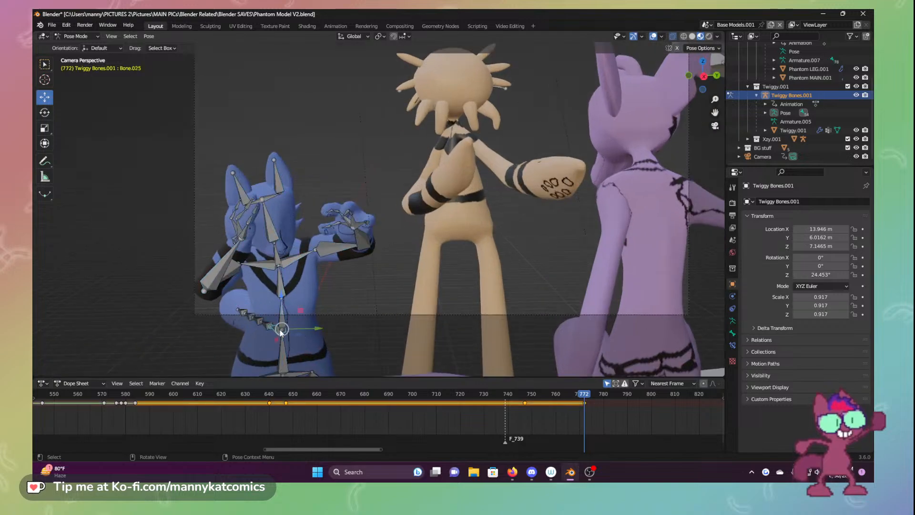
pyautogui.click(279, 329)
pyautogui.click(282, 330)
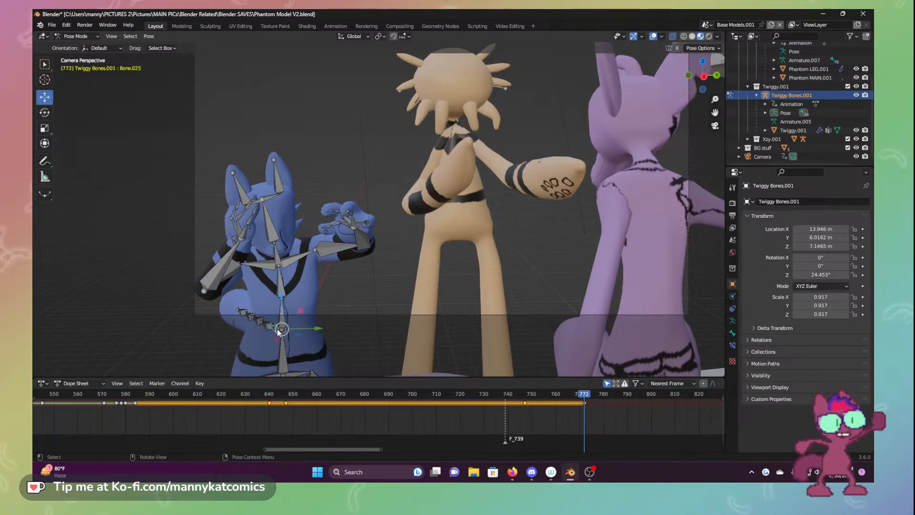
pyautogui.click(47, 113)
pyautogui.moveTo(294, 323); pyautogui.dragTo(286, 305)
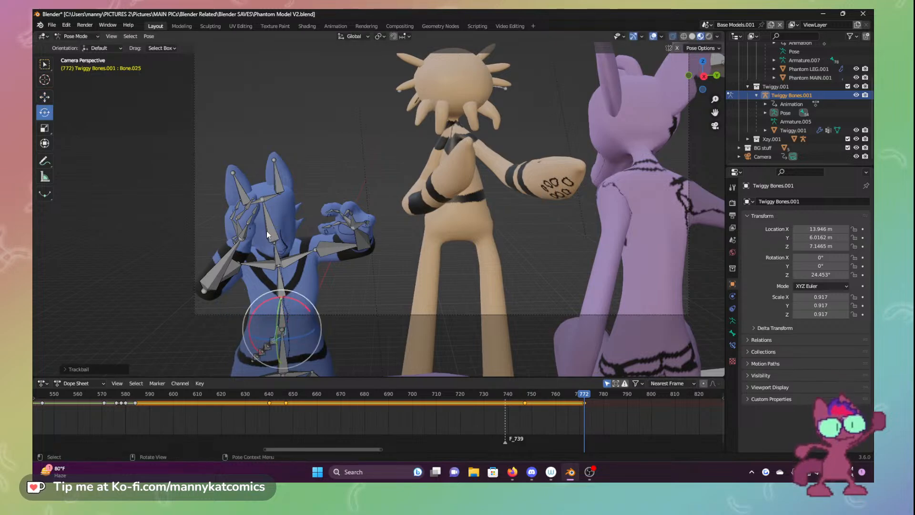
pyautogui.click(279, 256)
pyautogui.moveTo(299, 236); pyautogui.dragTo(288, 268)
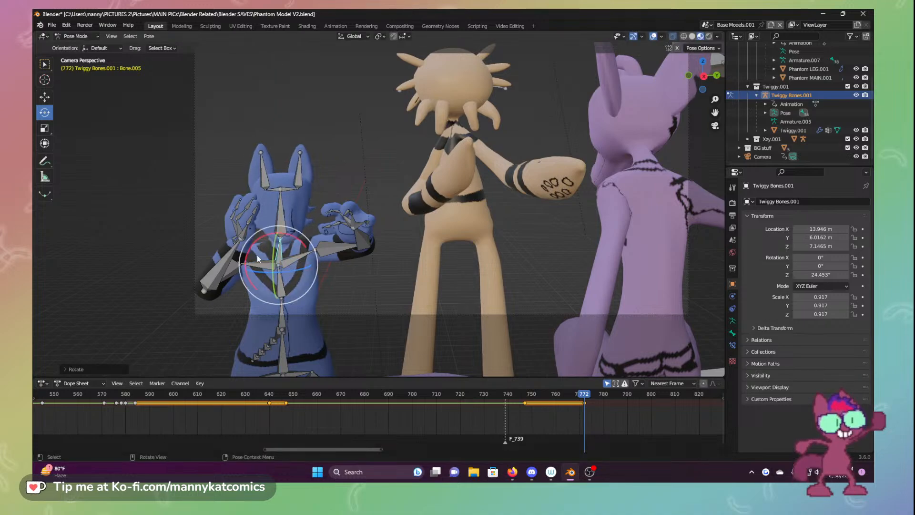
# Rotate the blue character's right upper arm, Bone.016, and forearm, Bone.015, to bring the right hand in front of the chest
pyautogui.click(239, 266)
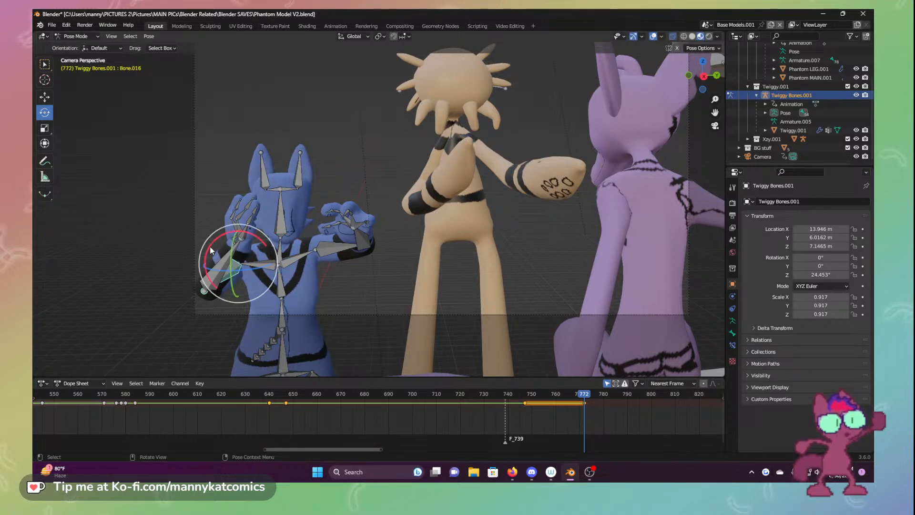
pyautogui.moveTo(212, 251); pyautogui.dragTo(299, 281)
pyautogui.click(260, 269)
pyautogui.click(239, 285)
pyautogui.click(247, 305)
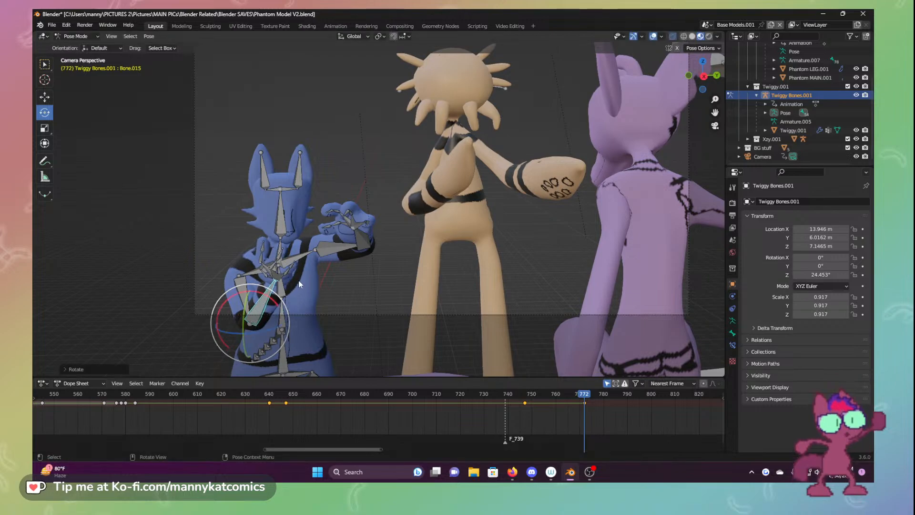
# Lower the blue character's left shoulder bone, Bone.009, and rotate the left upper arm, Bone.018, down against the body
pyautogui.click(313, 253)
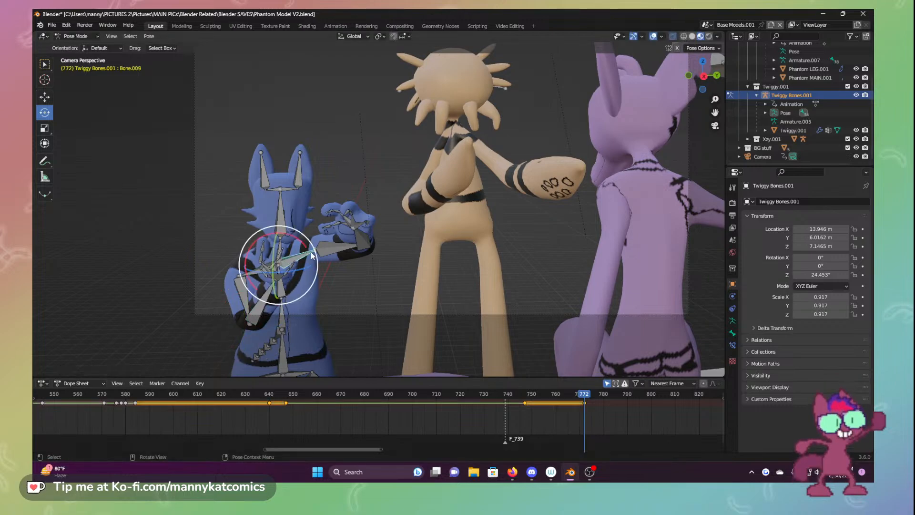
pyautogui.moveTo(319, 259); pyautogui.dragTo(324, 288)
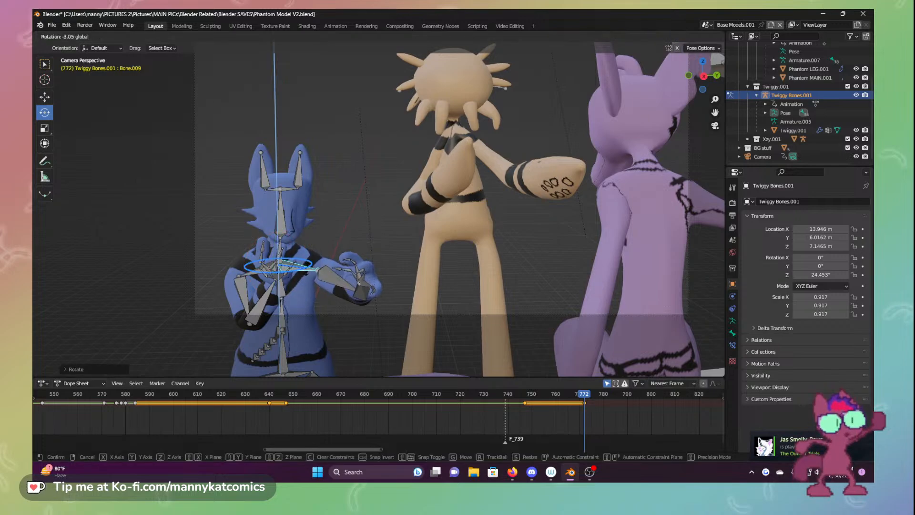
pyautogui.click(333, 269)
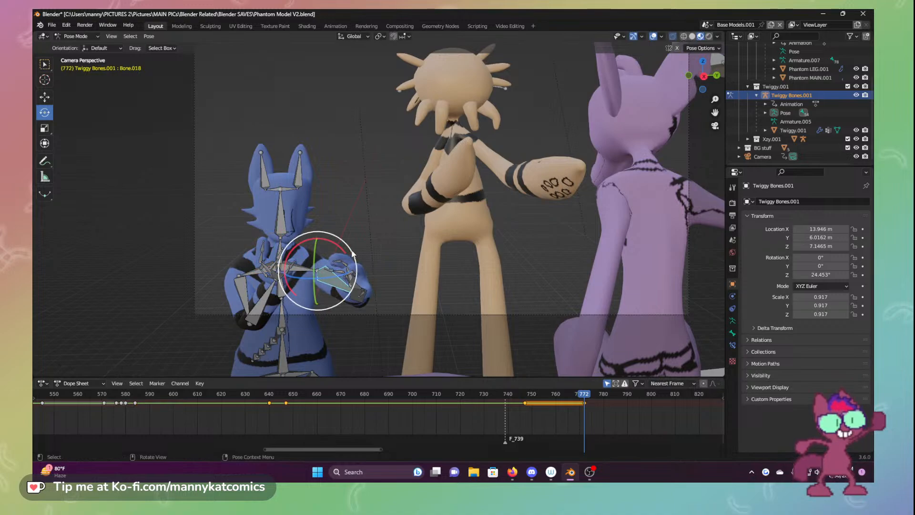
pyautogui.moveTo(352, 253); pyautogui.dragTo(322, 279)
# Rotate the left forearm, Bone.017, about the global Y axis toward the chest and slightly adjust the right forearm, Bone.015
pyautogui.click(322, 312)
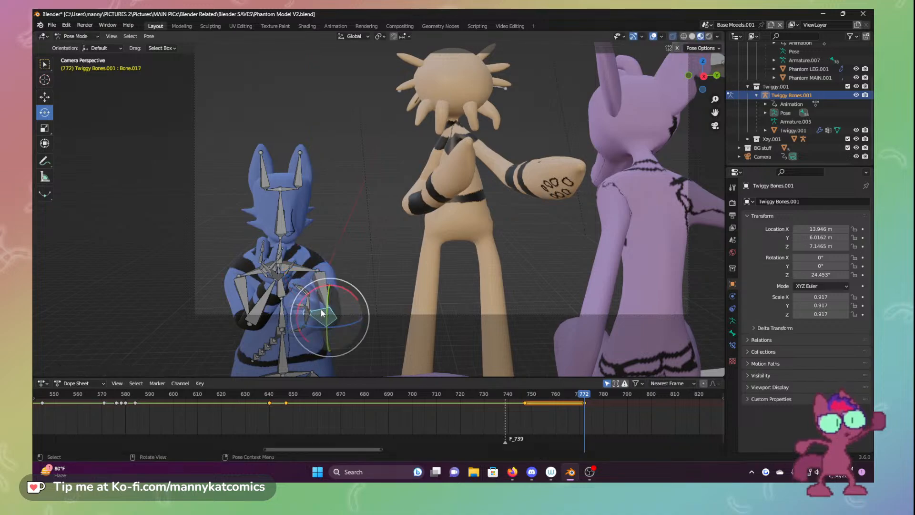
pyautogui.press('r')
pyautogui.press('y')
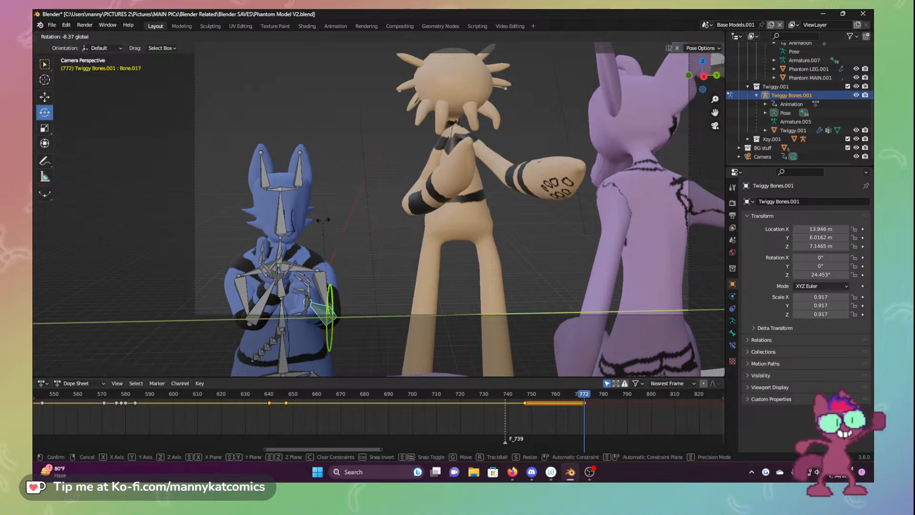
pyautogui.click(329, 152)
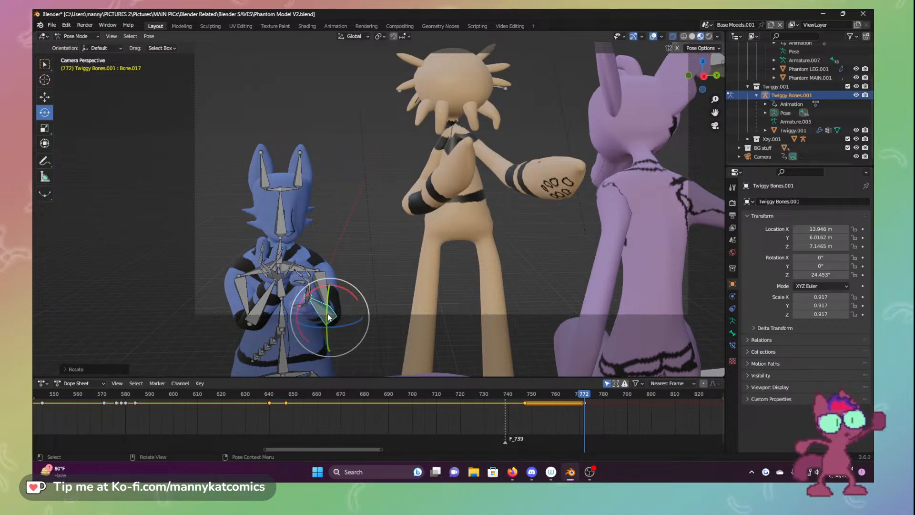
pyautogui.moveTo(331, 314); pyautogui.dragTo(319, 306)
pyautogui.click(270, 300)
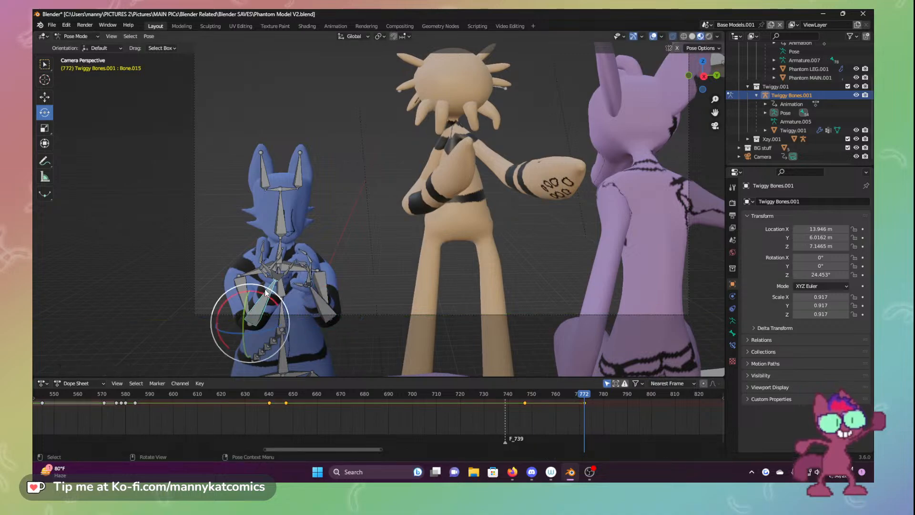
pyautogui.moveTo(276, 324); pyautogui.dragTo(262, 330)
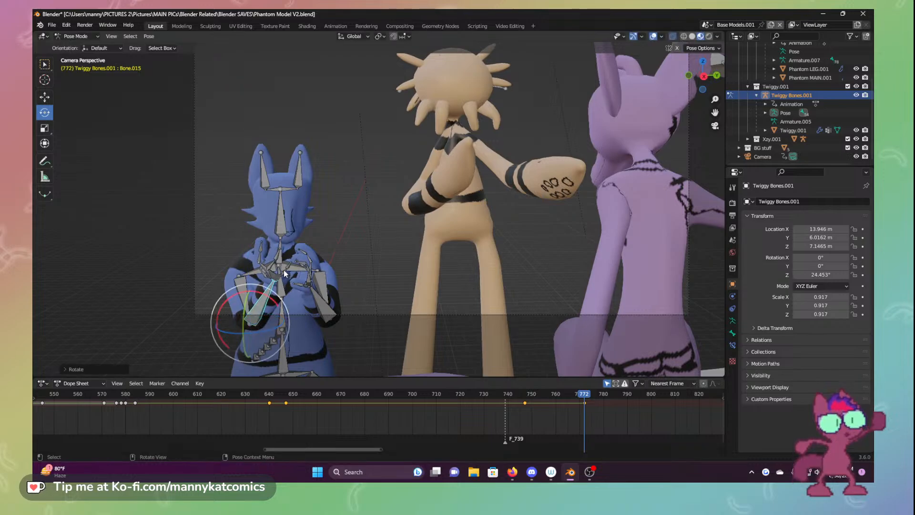
pyautogui.moveTo(283, 267); pyautogui.dragTo(313, 279, button='middle')
pyautogui.scroll(4, 327, 277)
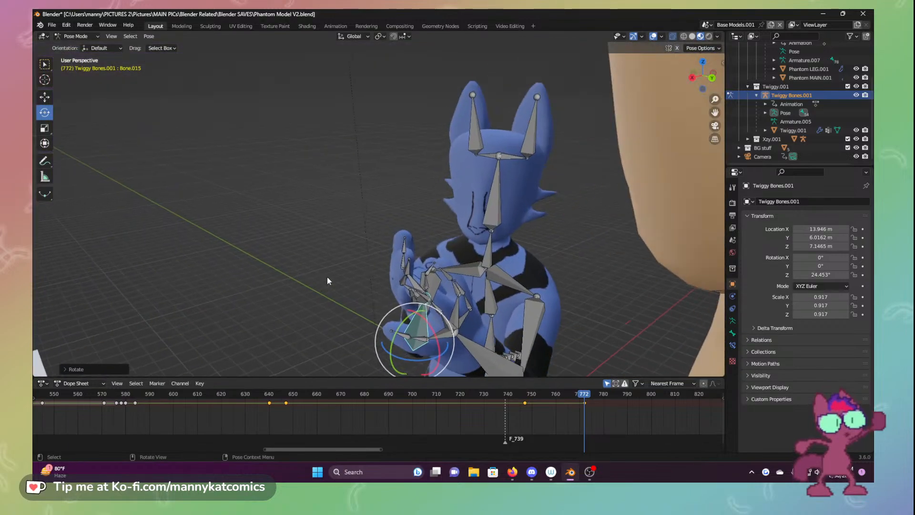
pyautogui.moveTo(384, 255); pyautogui.dragTo(339, 274, button='middle')
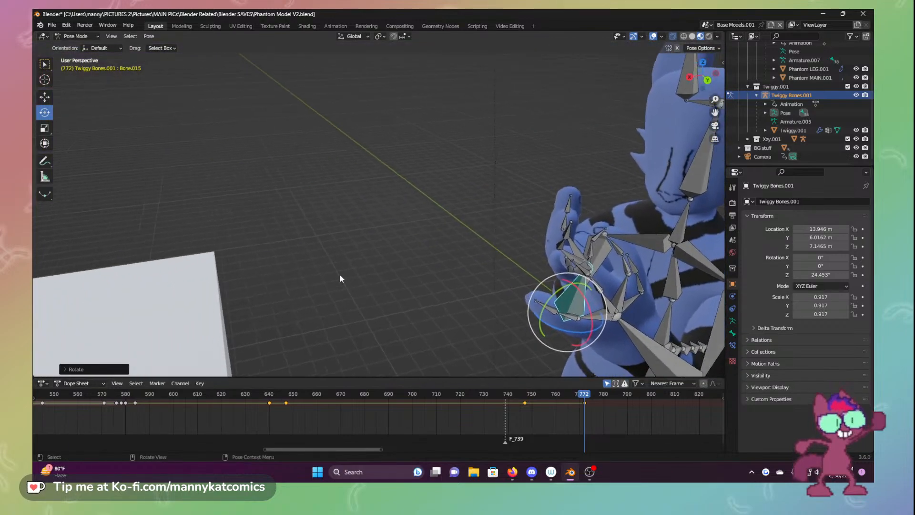
pyautogui.click(608, 312)
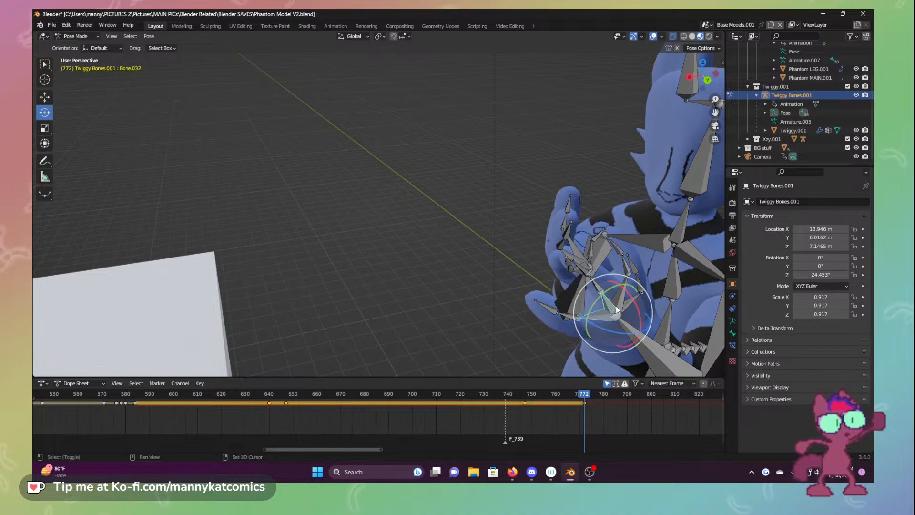
pyautogui.click(628, 272)
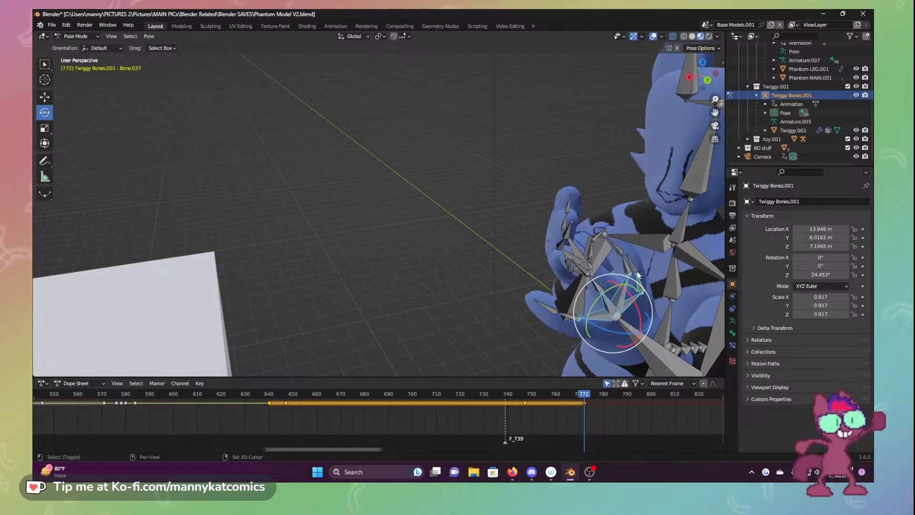
pyautogui.click(617, 246)
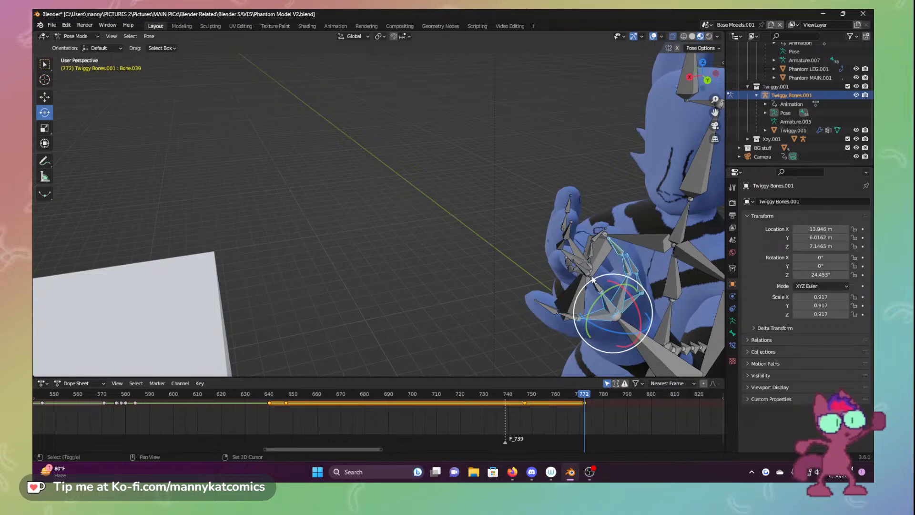
pyautogui.click(571, 314)
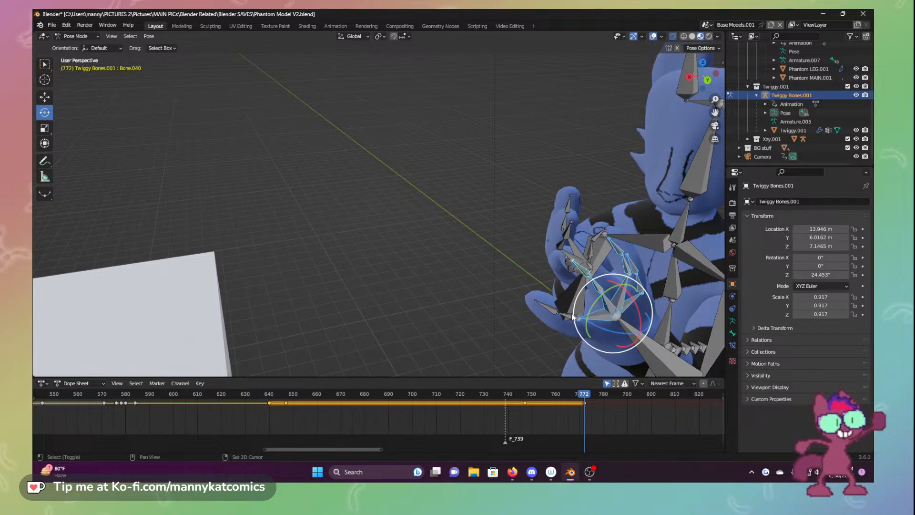
pyautogui.click(558, 315)
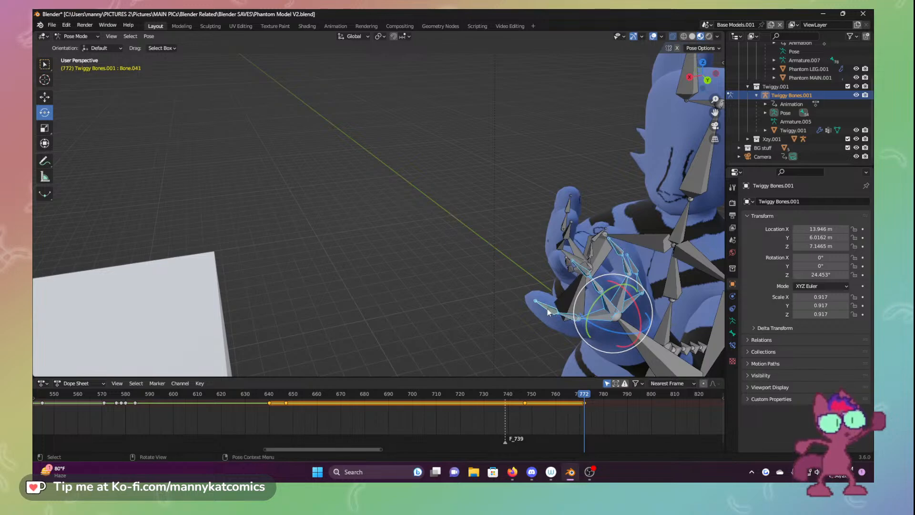
pyautogui.hotkey('alt', 'a')
# Adjust the rotation of the blue character's left-hand finger bones, working on Bone.034, Bone.041 and Bone.040 at frame 772
pyautogui.moveTo(568, 313); pyautogui.dragTo(713, 242, button='middle')
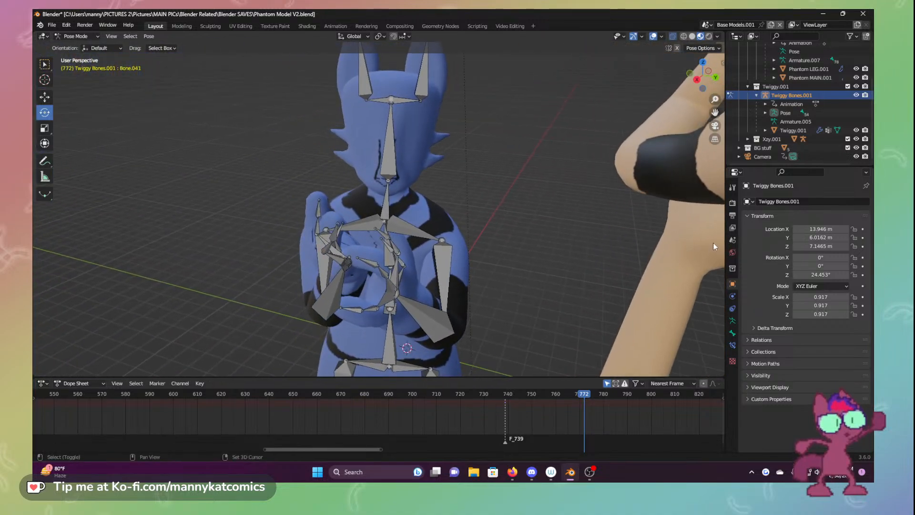
pyautogui.click(797, 122)
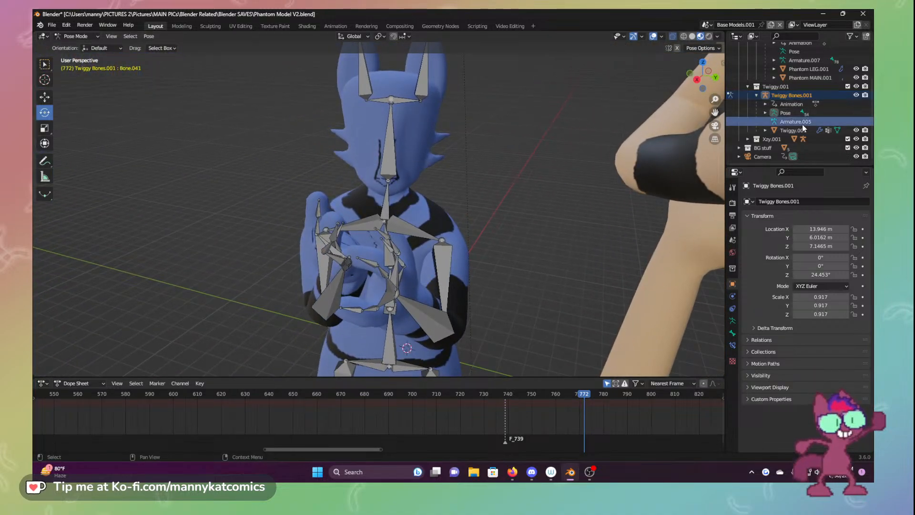
pyautogui.click(370, 308)
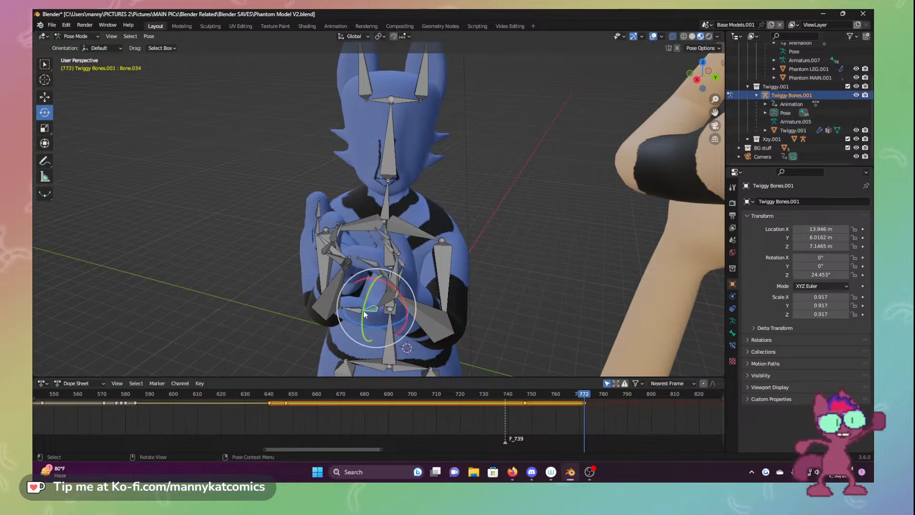
pyautogui.click(387, 324)
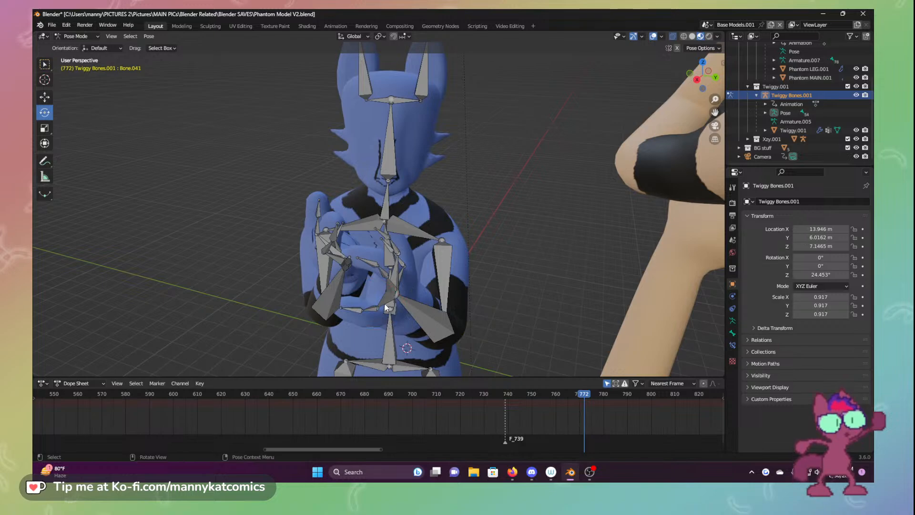
pyautogui.click(381, 302)
pyautogui.click(357, 309)
pyautogui.click(365, 308)
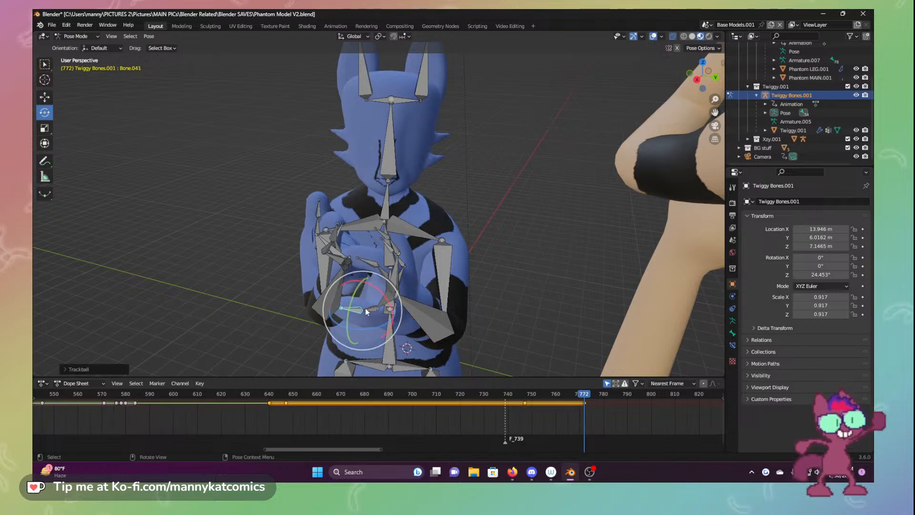
pyautogui.click(374, 308)
pyautogui.click(354, 310)
pyautogui.moveTo(367, 313); pyautogui.dragTo(380, 311)
pyautogui.click(373, 264)
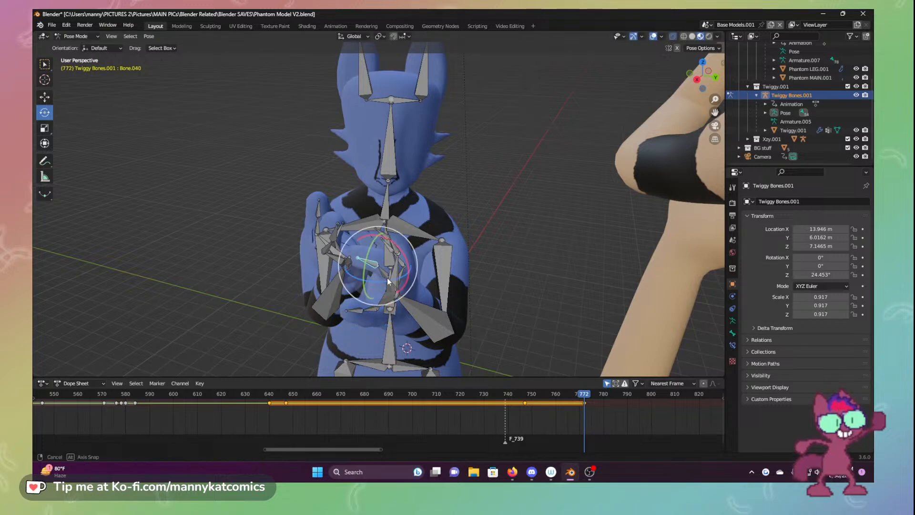
pyautogui.moveTo(387, 278); pyautogui.dragTo(441, 56, button='middle')
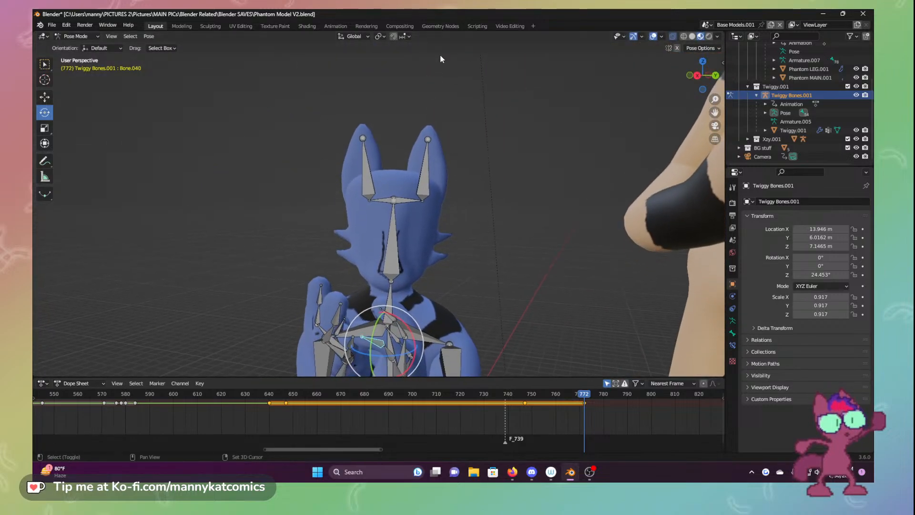
pyautogui.moveTo(394, 318); pyautogui.dragTo(393, 316)
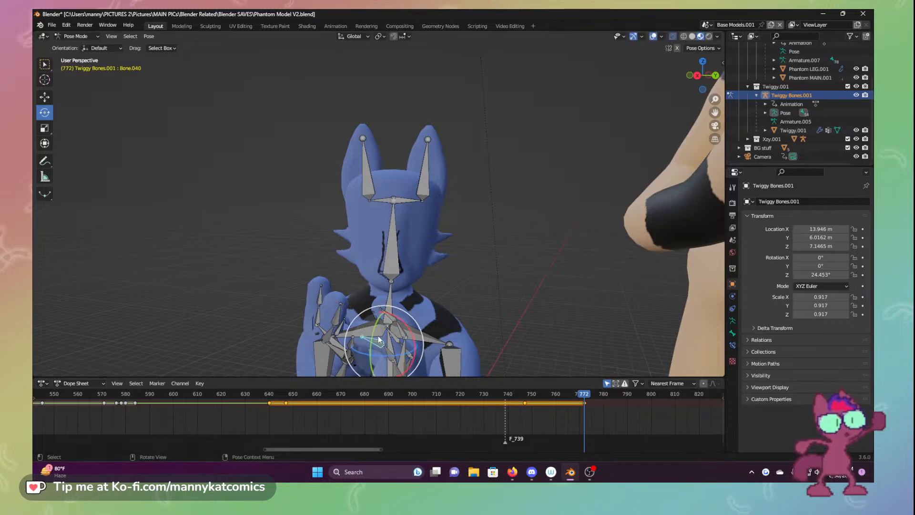
pyautogui.scroll(-6, 379, 345)
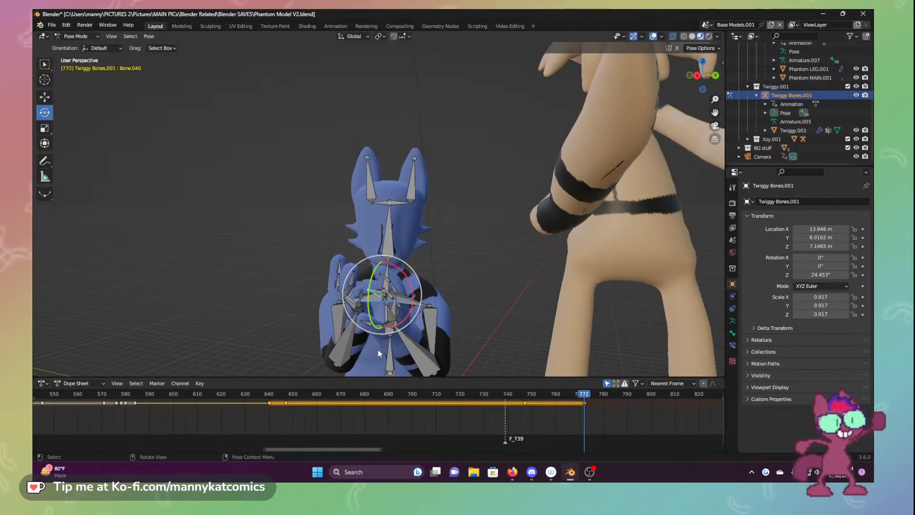
pyautogui.moveTo(310, 320); pyautogui.dragTo(370, 321, button='middle')
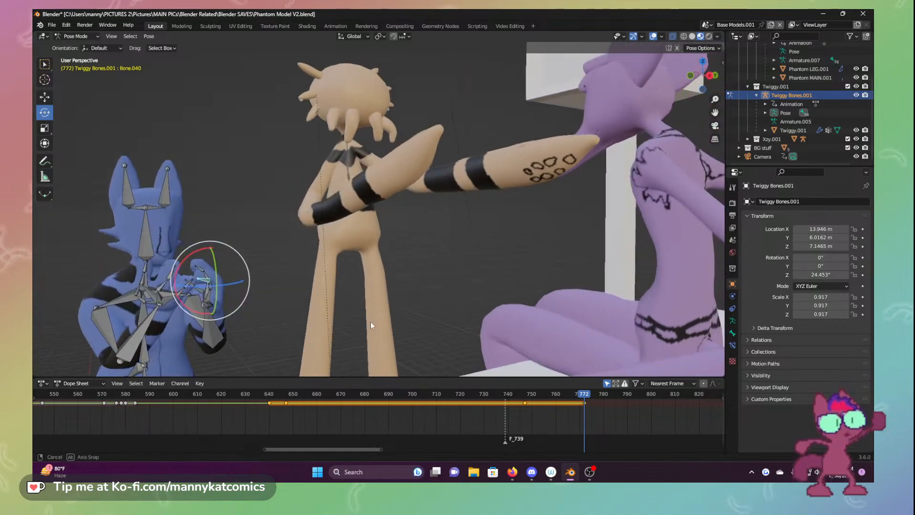
pyautogui.click(111, 303)
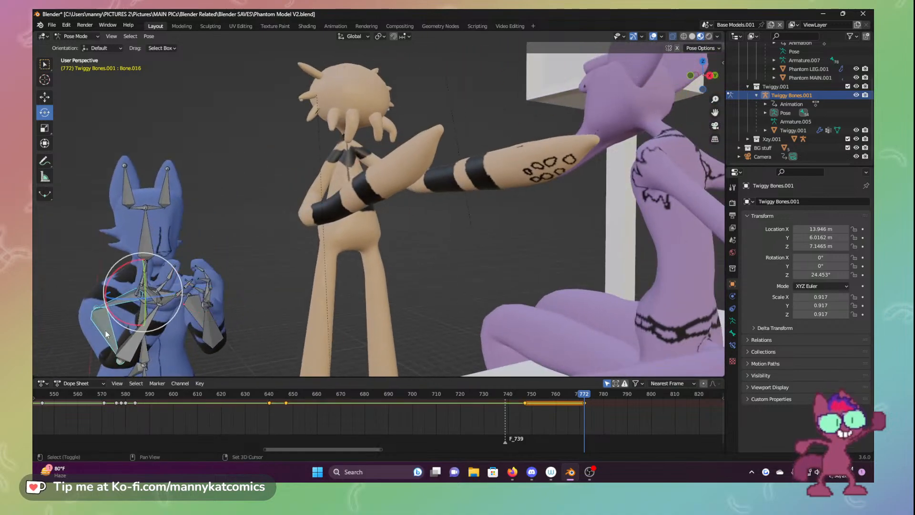
pyautogui.click(124, 346)
pyautogui.moveTo(125, 345); pyautogui.dragTo(271, 234, button='middle')
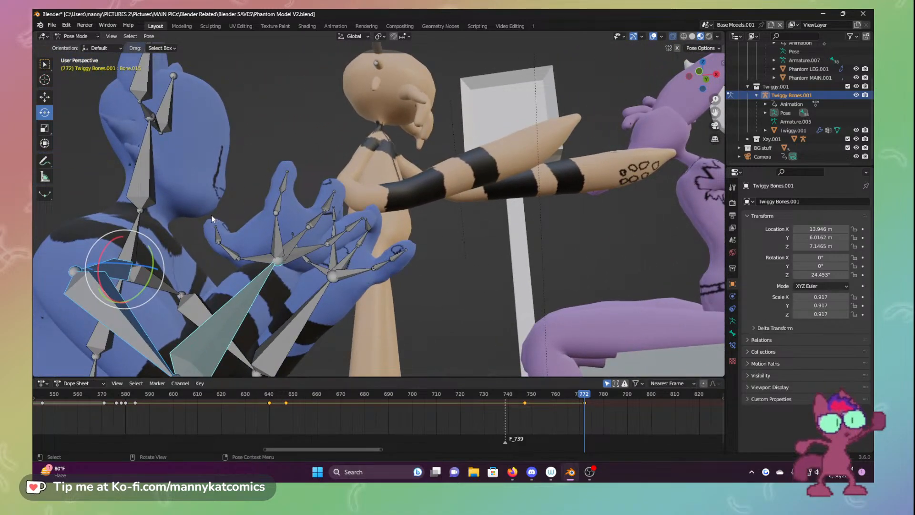
pyautogui.keyDown('shift'); pyautogui.click(217, 232); pyautogui.keyUp('shift')
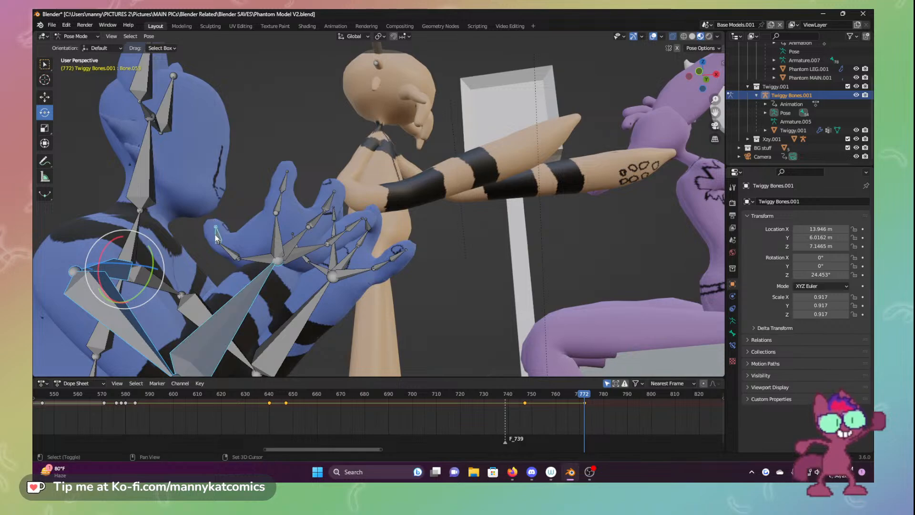
pyautogui.keyDown('shift'); pyautogui.click(276, 260); pyautogui.keyUp('shift')
pyautogui.keyDown('shift'); pyautogui.click(267, 259); pyautogui.keyUp('shift')
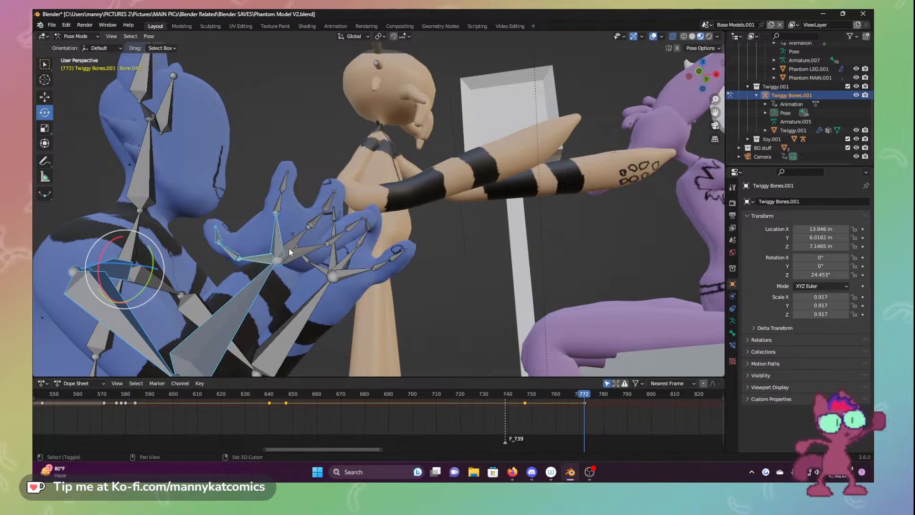
pyautogui.keyDown('shift'); pyautogui.click(290, 249); pyautogui.keyUp('shift')
pyautogui.keyDown('shift'); pyautogui.click(305, 253); pyautogui.keyUp('shift')
pyautogui.keyDown('shift'); pyautogui.click(338, 238); pyautogui.keyUp('shift')
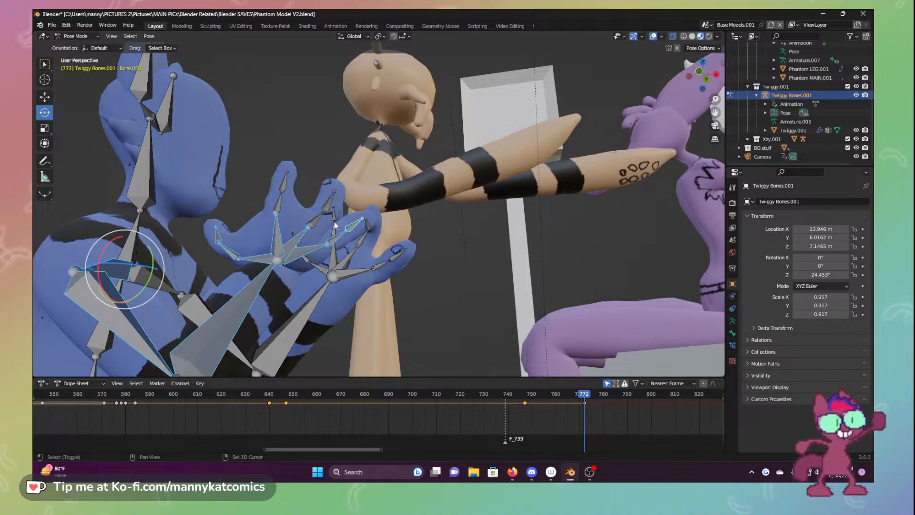
pyautogui.keyDown('shift'); pyautogui.click(315, 223); pyautogui.keyUp('shift')
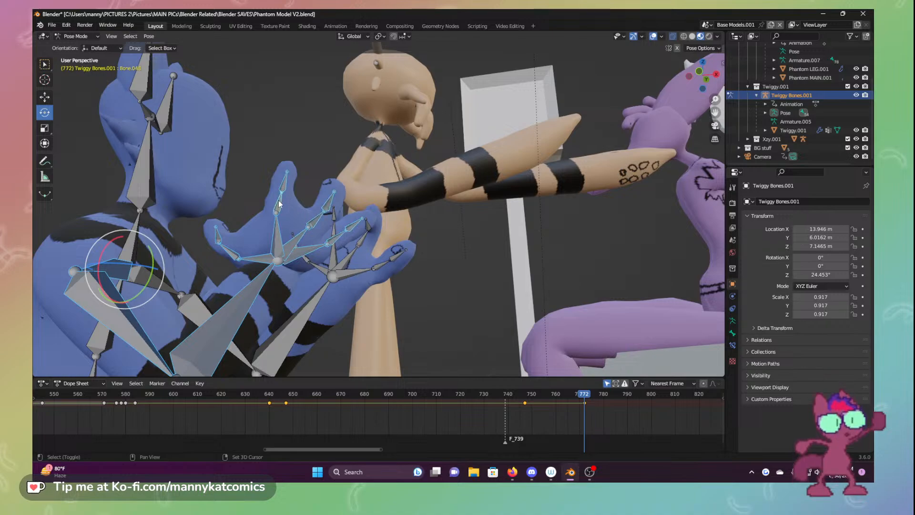
pyautogui.hotkey('alt', 'a')
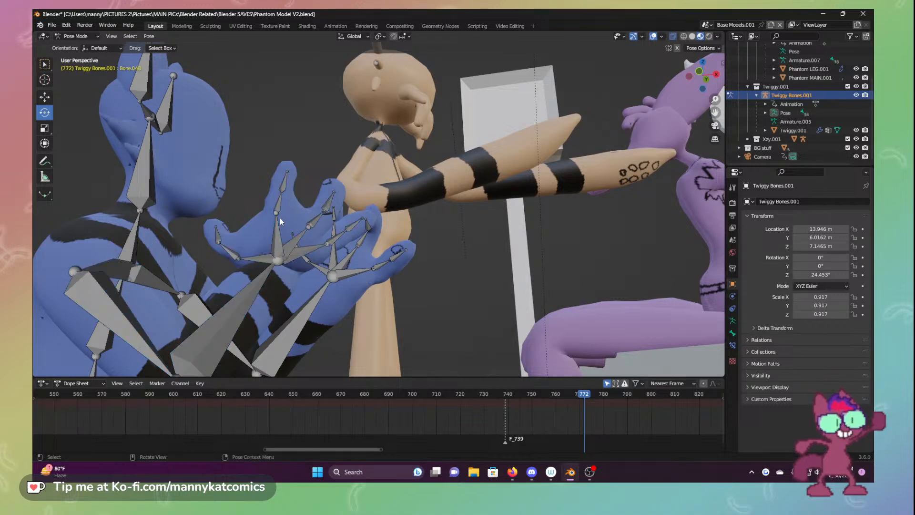
# Select the blue character's right upper arm, forearm and all finger bones of the right hand together
pyautogui.click(100, 285)
pyautogui.keyDown('shift'); pyautogui.click(206, 334); pyautogui.keyUp('shift')
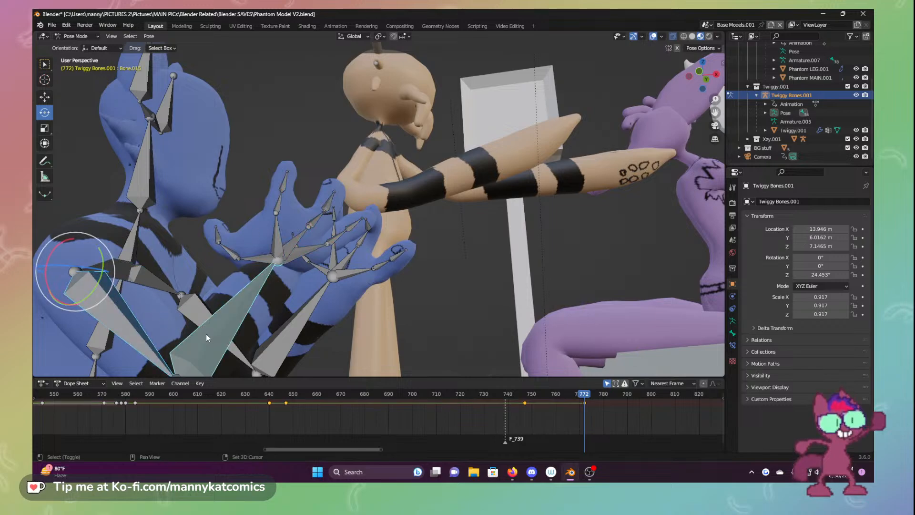
pyautogui.keyDown('shift'); pyautogui.click(241, 259); pyautogui.keyUp('shift')
pyautogui.keyDown('shift'); pyautogui.click(229, 249); pyautogui.keyUp('shift')
pyautogui.keyDown('shift'); pyautogui.click(218, 234); pyautogui.keyUp('shift')
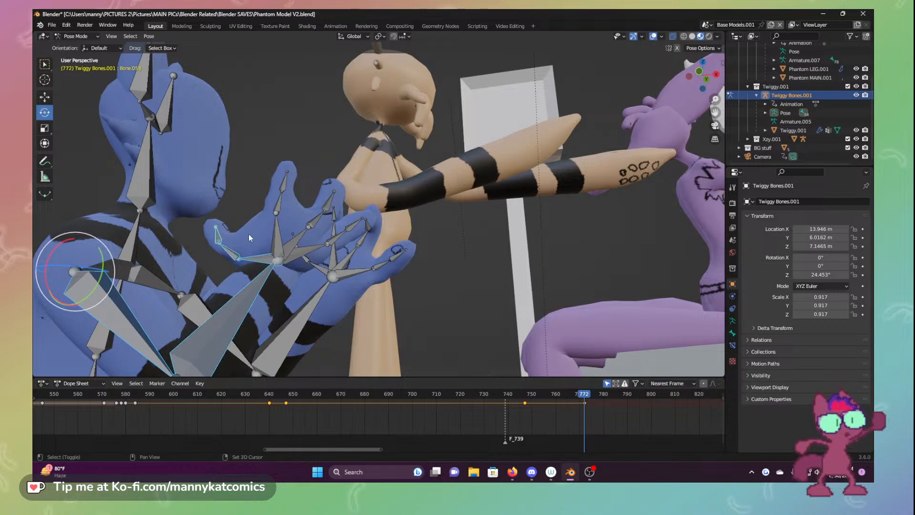
pyautogui.keyDown('shift'); pyautogui.click(275, 236); pyautogui.keyUp('shift')
pyautogui.keyDown('shift'); pyautogui.click(281, 193); pyautogui.keyUp('shift')
pyautogui.keyDown('shift'); pyautogui.click(292, 248); pyautogui.keyUp('shift')
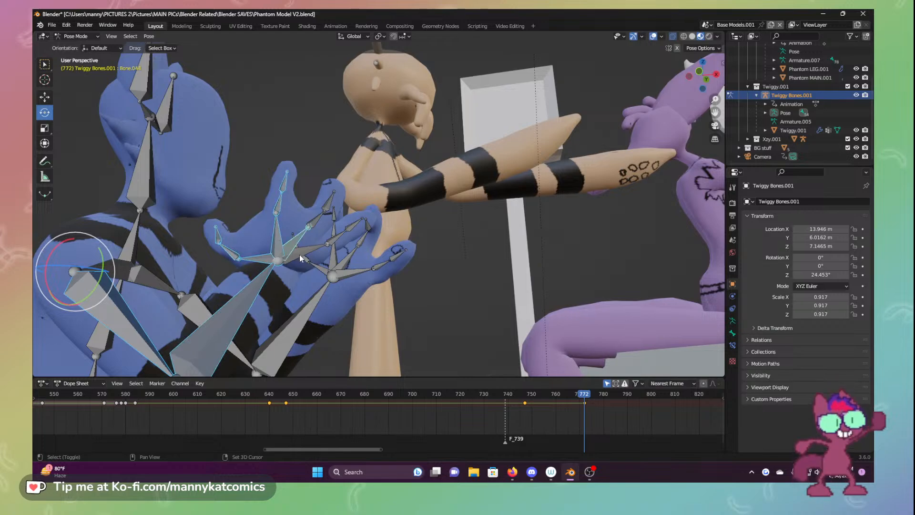
pyautogui.keyDown('shift'); pyautogui.click(303, 254); pyautogui.keyUp('shift')
pyautogui.keyDown('shift'); pyautogui.click(316, 220); pyautogui.keyUp('shift')
pyautogui.keyDown('shift'); pyautogui.click(328, 203); pyautogui.keyUp('shift')
pyautogui.keyDown('shift'); pyautogui.click(337, 238); pyautogui.keyUp('shift')
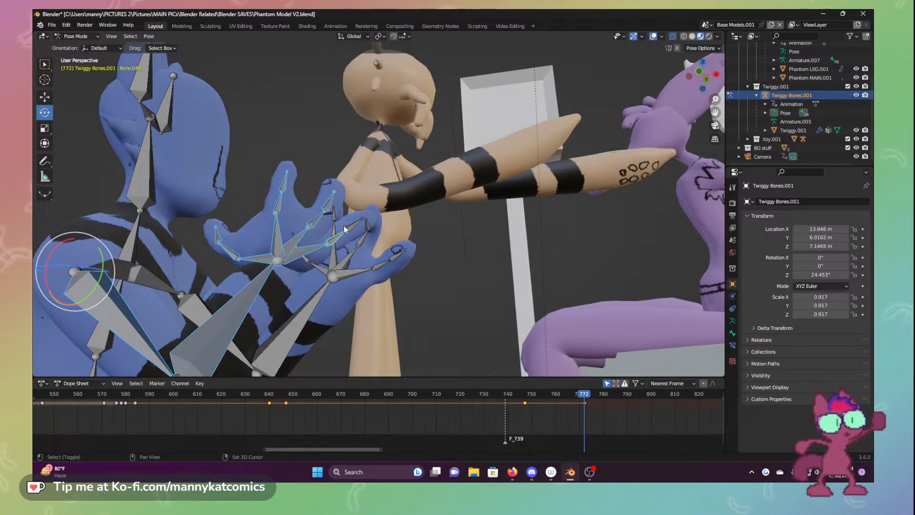
pyautogui.keyDown('shift'); pyautogui.click(354, 227); pyautogui.keyUp('shift')
pyautogui.moveTo(324, 258); pyautogui.dragTo(276, 281, button='middle')
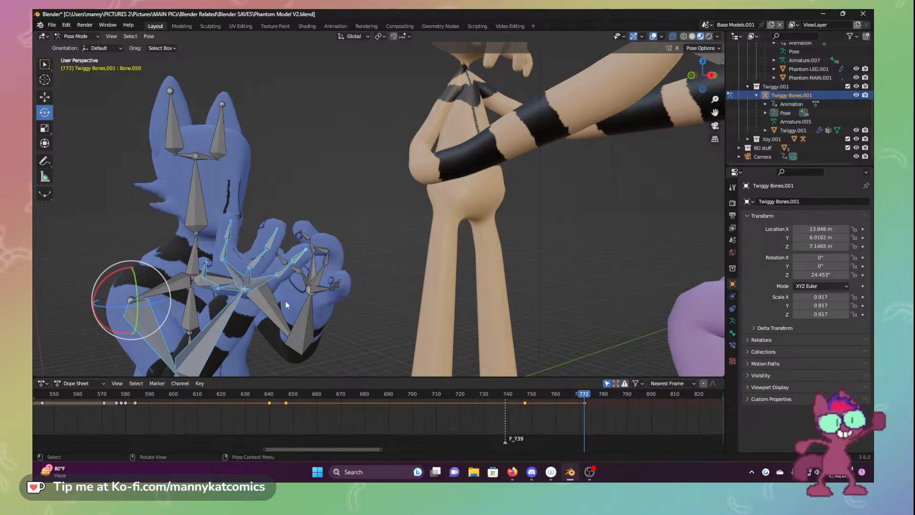
# Deselect all bones and save the Blender file
pyautogui.click(374, 316)
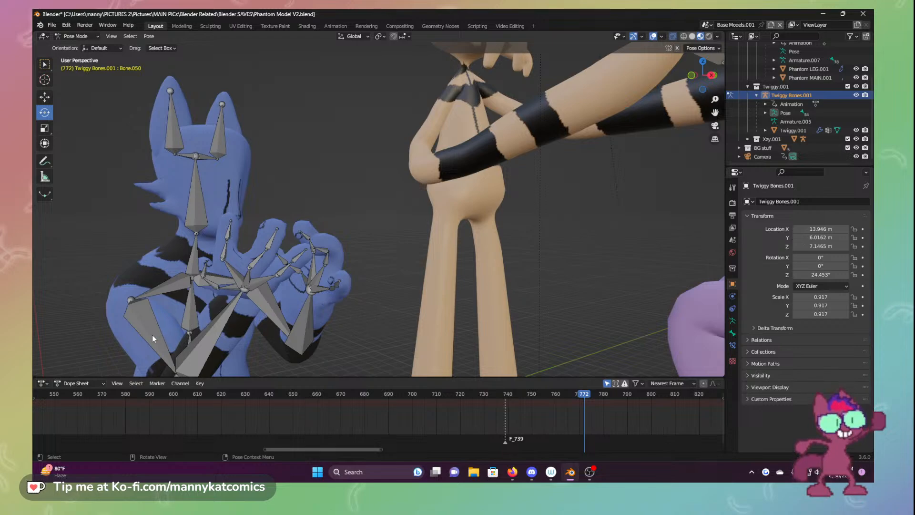
pyautogui.hotkey('ctrl', 's')
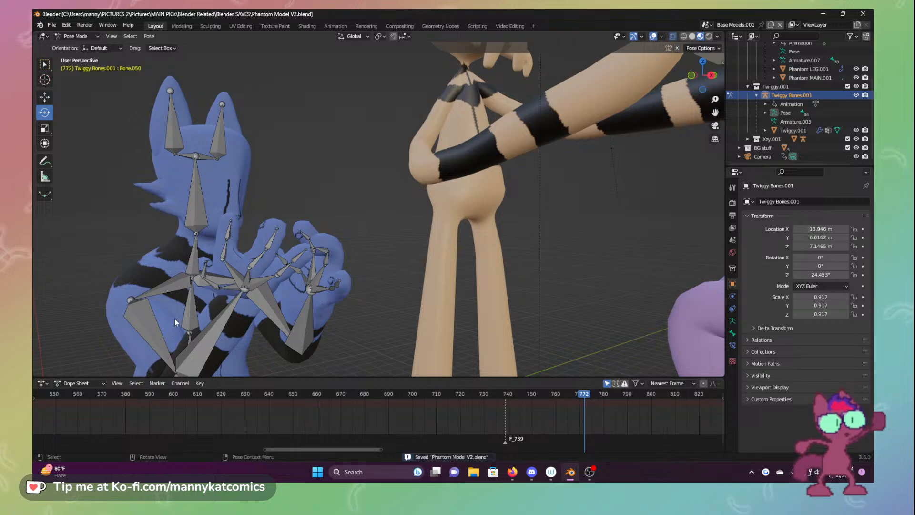
# Box-select the blue character's bones, first the whole armature and then the upper body, arms and tail
pyautogui.scroll(-8, 176, 318)
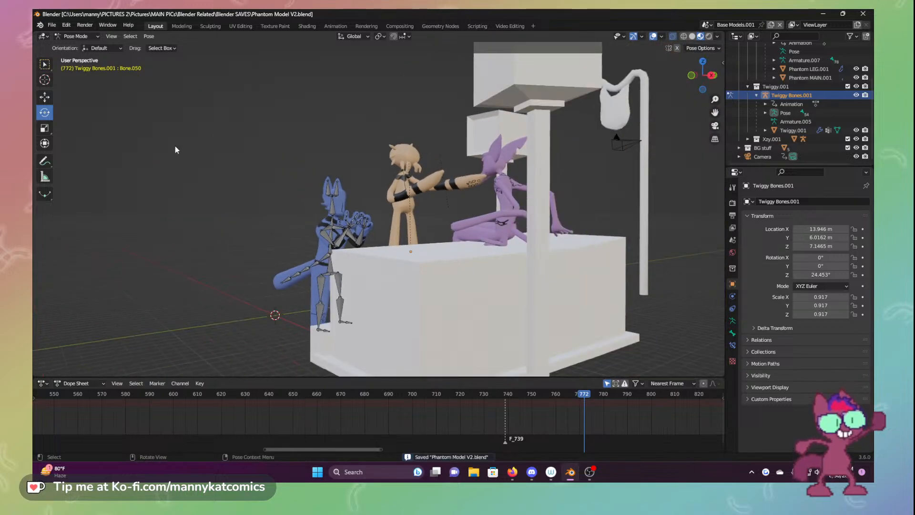
pyautogui.moveTo(208, 133); pyautogui.dragTo(377, 350)
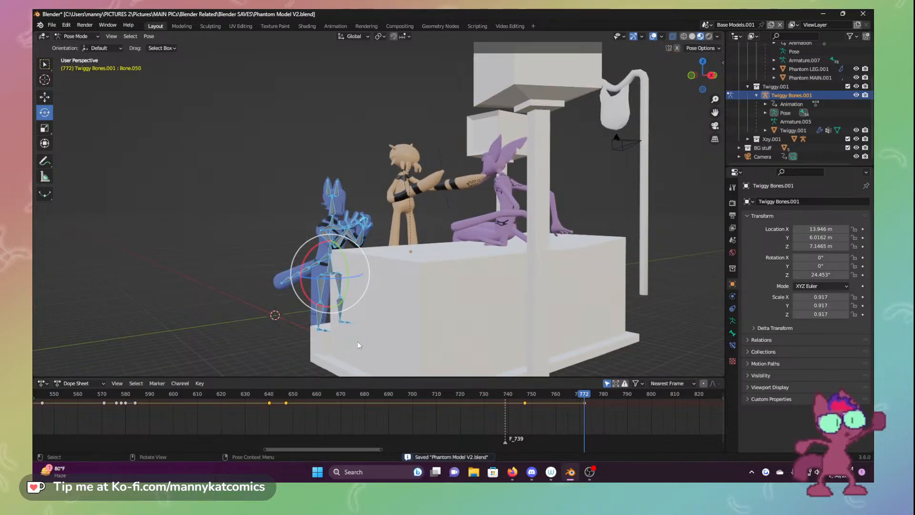
pyautogui.click(358, 342)
pyautogui.moveTo(233, 121); pyautogui.dragTo(382, 361)
pyautogui.click(357, 319)
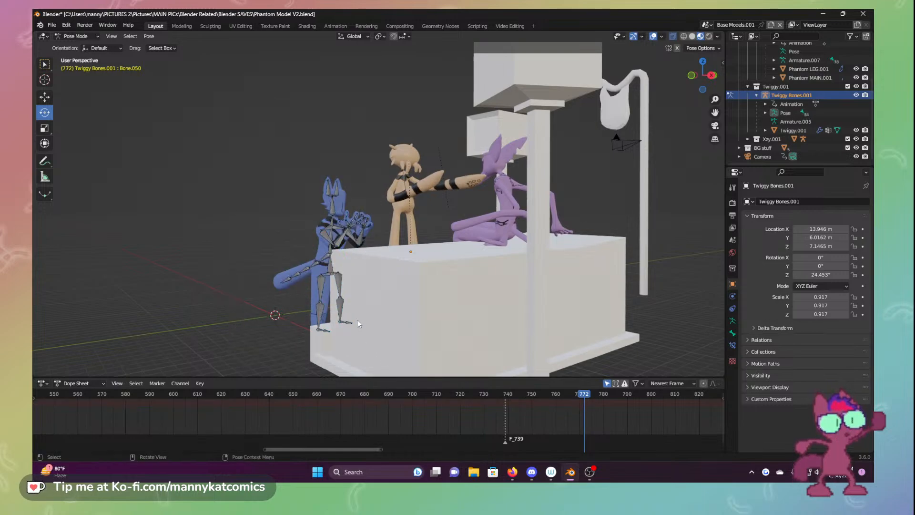
pyautogui.scroll(5, 365, 319)
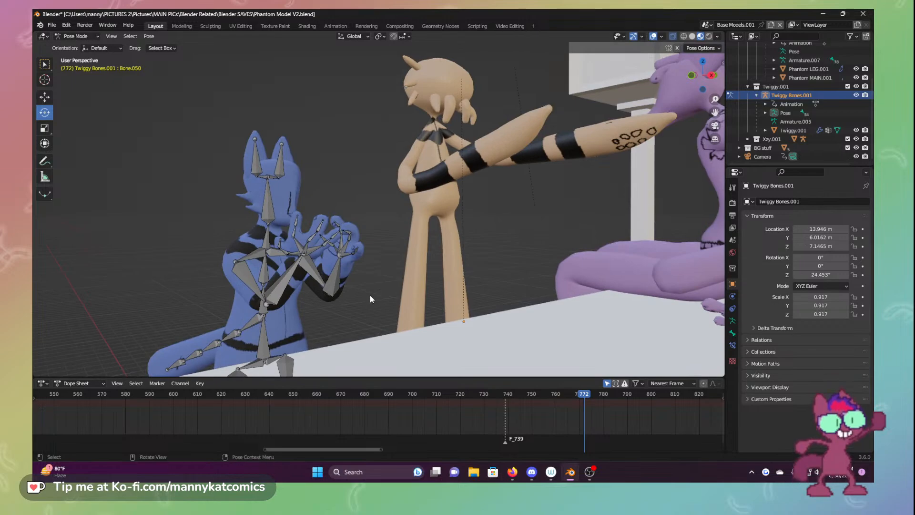
pyautogui.moveTo(123, 120); pyautogui.dragTo(360, 374)
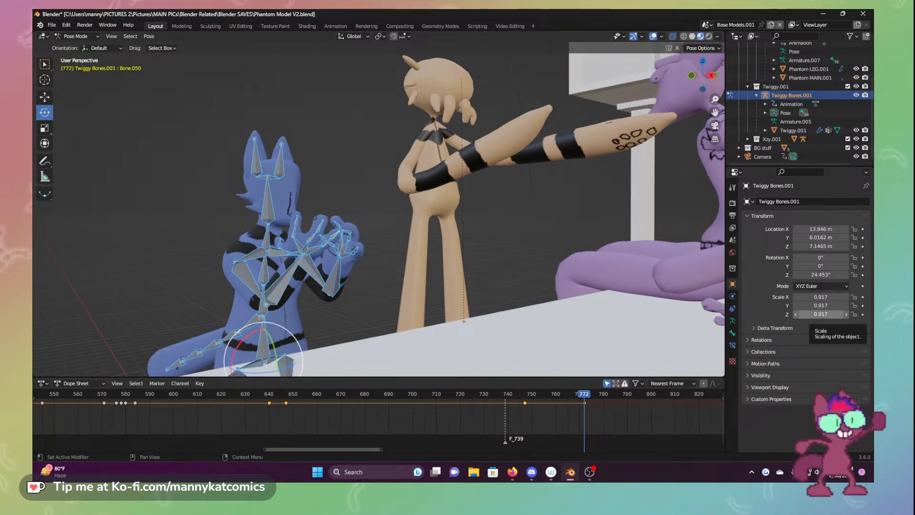
pyautogui.press('super+d')
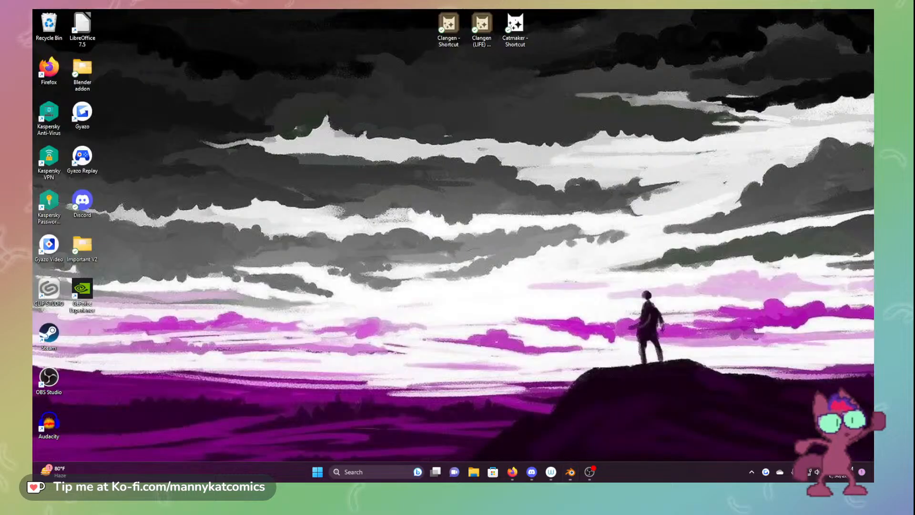
pyautogui.hotkey('alt', 'Tab')
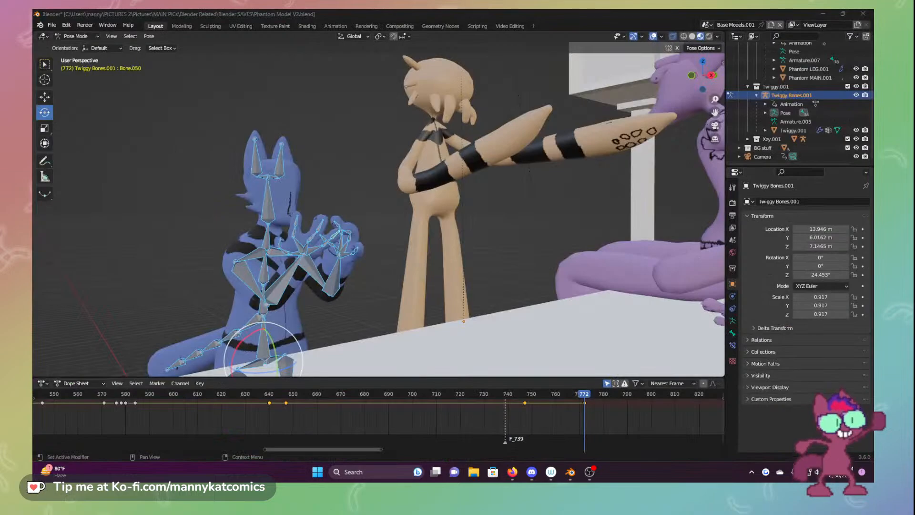
# Reselect the Twiggy Bones.001 armature, switch it to Object Mode and return it to Pose Mode
pyautogui.click(785, 96)
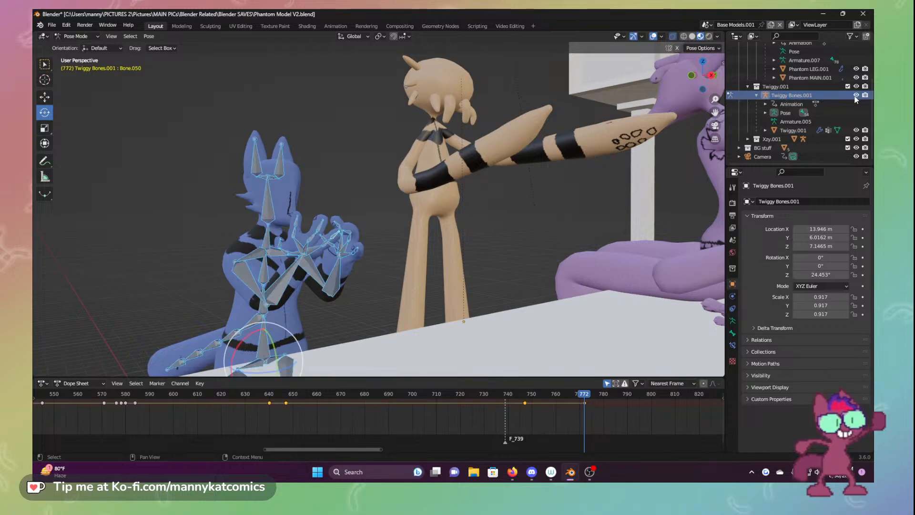
pyautogui.click(774, 115)
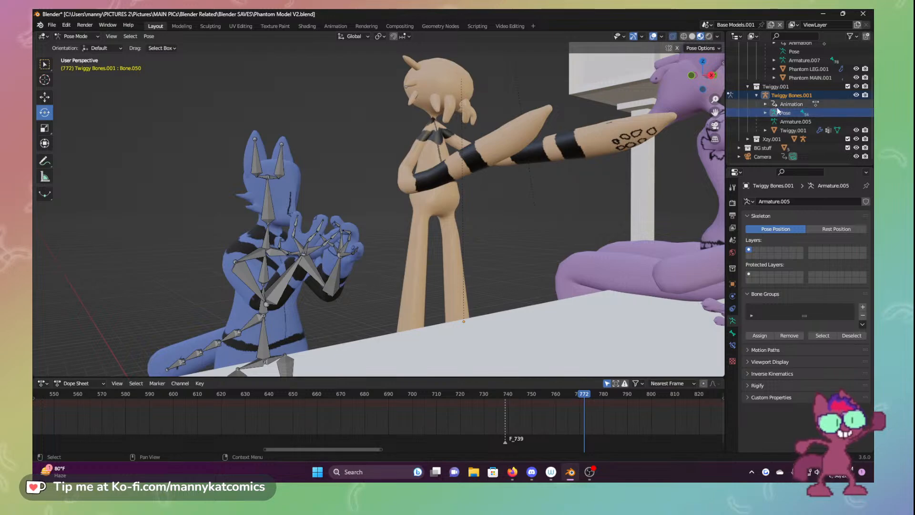
pyautogui.click(776, 97)
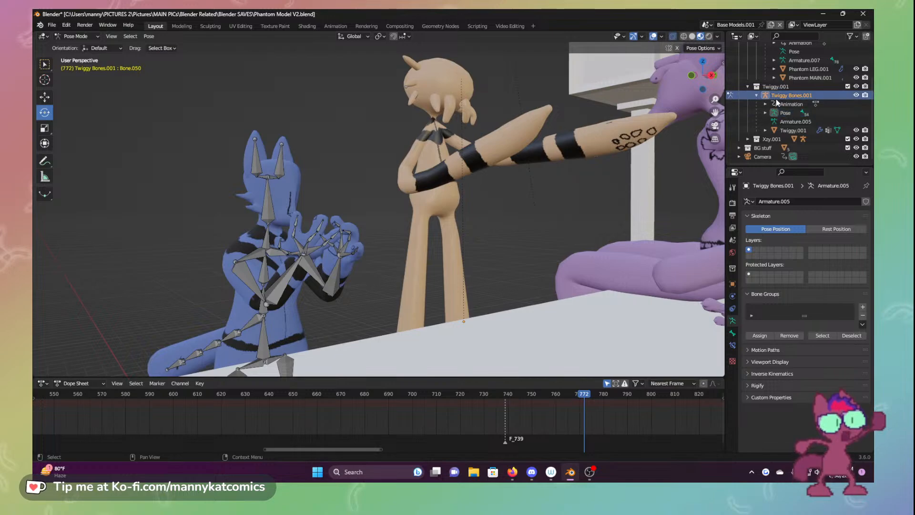
pyautogui.click(76, 36)
pyautogui.click(79, 46)
pyautogui.click(77, 36)
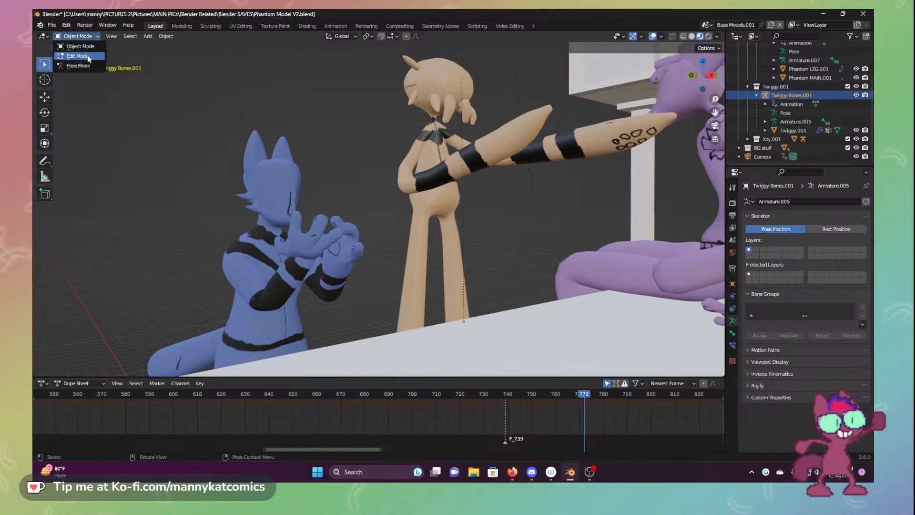
pyautogui.click(87, 63)
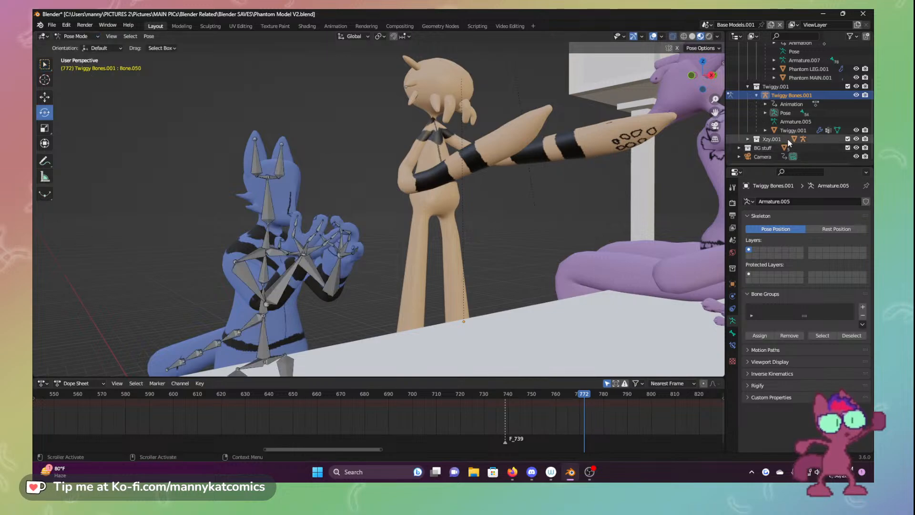
pyautogui.click(795, 122)
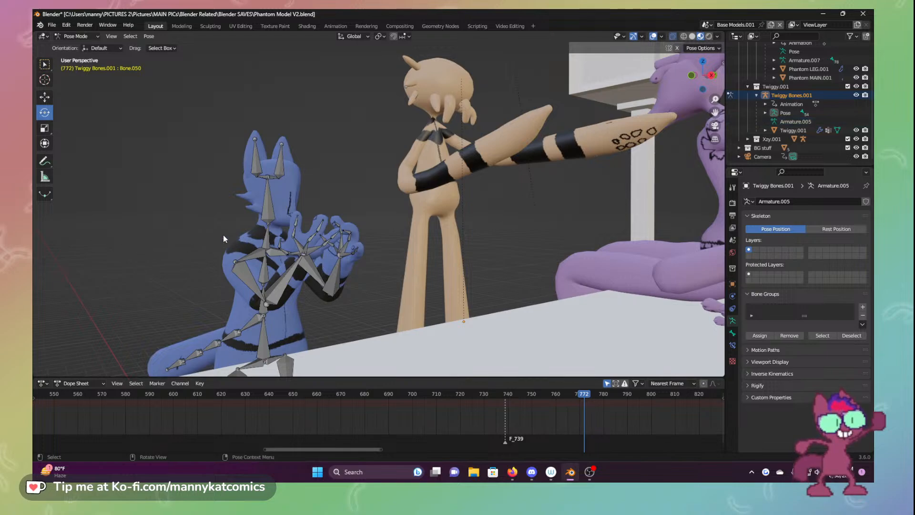
# Box-select all bones of the blue character's armature, and clear the selection
pyautogui.moveTo(102, 104); pyautogui.dragTo(505, 336)
pyautogui.scroll(-5, 314, 313)
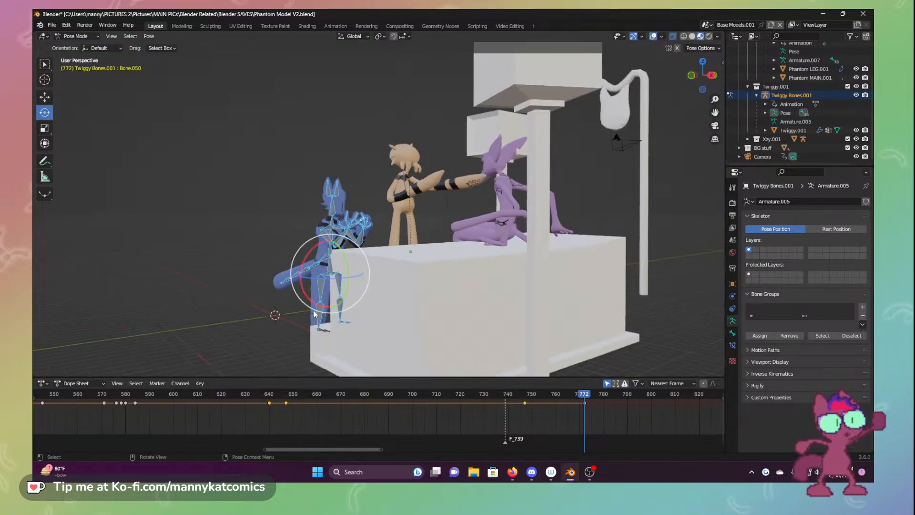
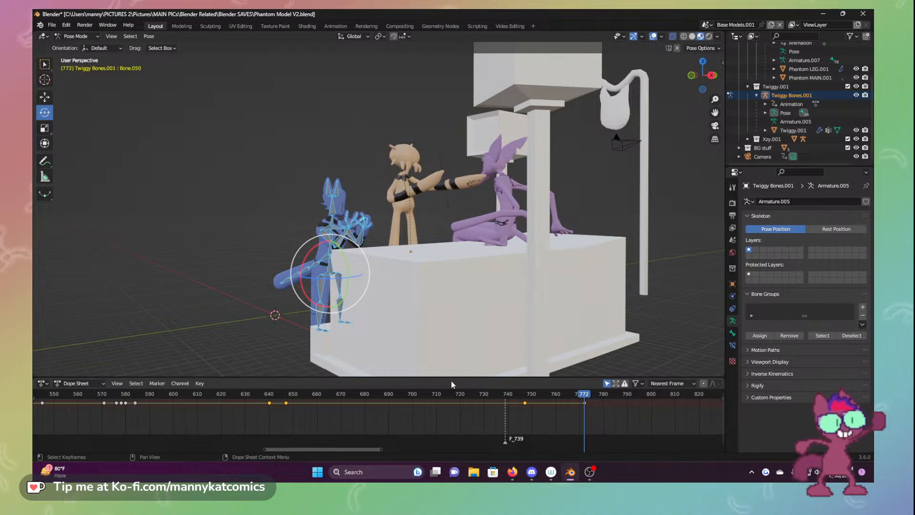
pyautogui.scroll(6, 426, 373)
pyautogui.click(353, 330)
pyautogui.scroll(1, 311, 344)
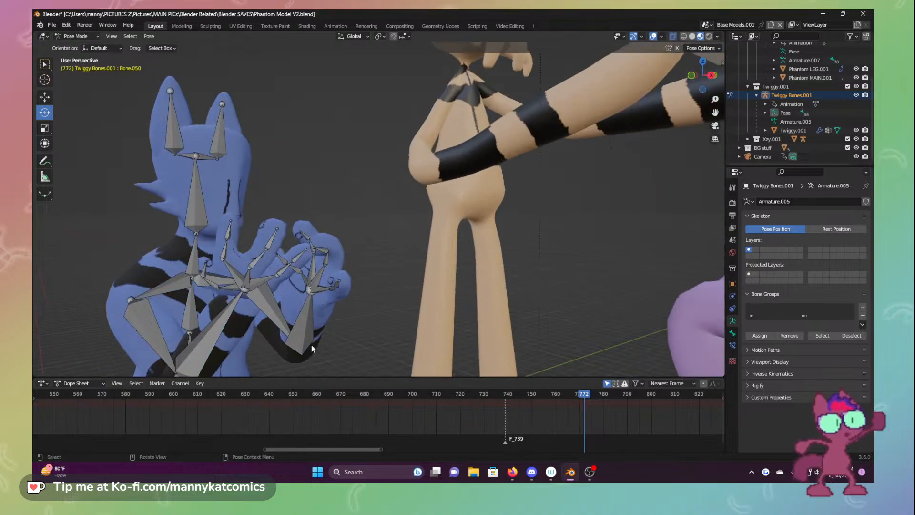
# Select all finger bones of the blue character's right hand and straighten them together at frame 772
pyautogui.keyDown('shift'); pyautogui.moveTo(310, 340); pyautogui.dragTo(456, 247, button='middle'); pyautogui.keyUp('shift')
pyautogui.click(312, 241)
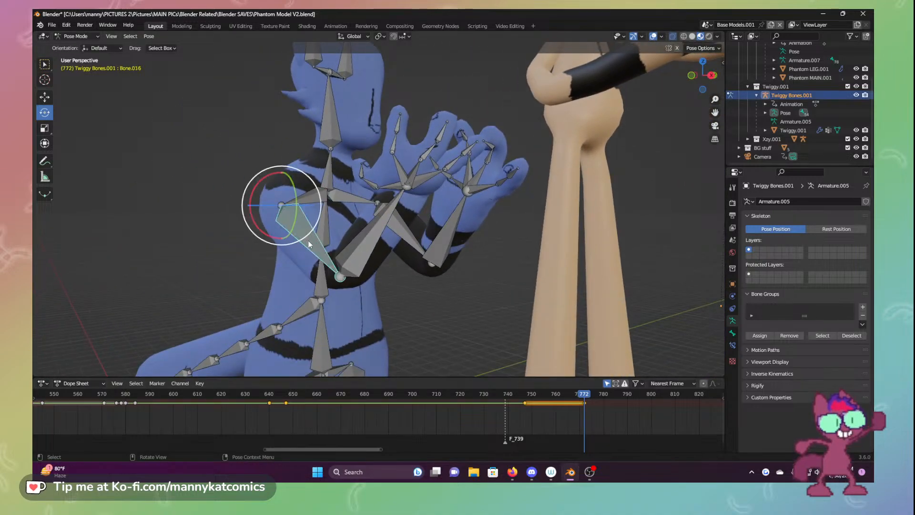
pyautogui.click(384, 190)
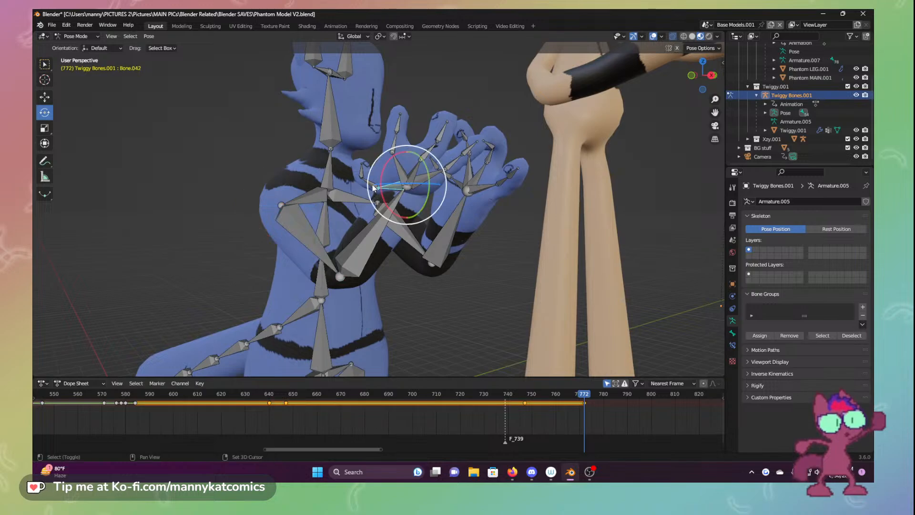
pyautogui.keyDown('shift'); pyautogui.click(399, 172); pyautogui.keyUp('shift')
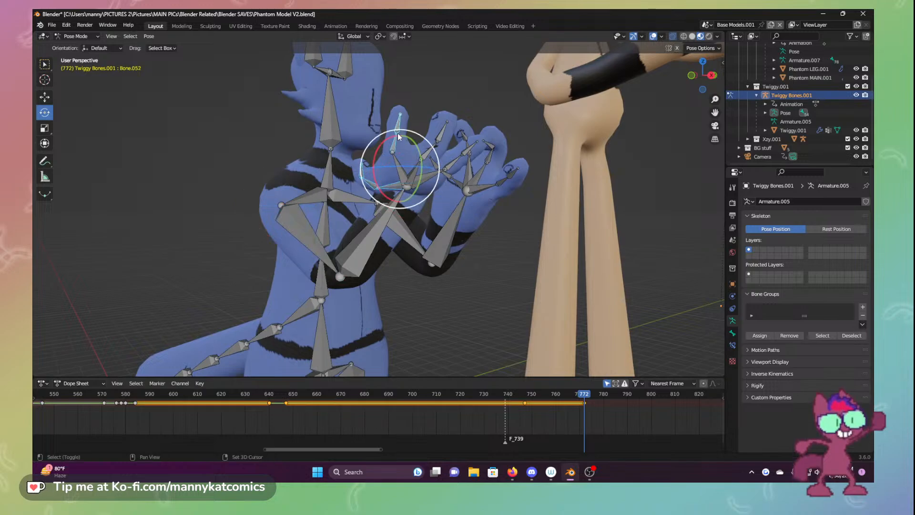
pyautogui.keyDown('shift'); pyautogui.click(437, 138); pyautogui.keyUp('shift')
pyautogui.keyDown('shift'); pyautogui.click(467, 150); pyautogui.keyUp('shift')
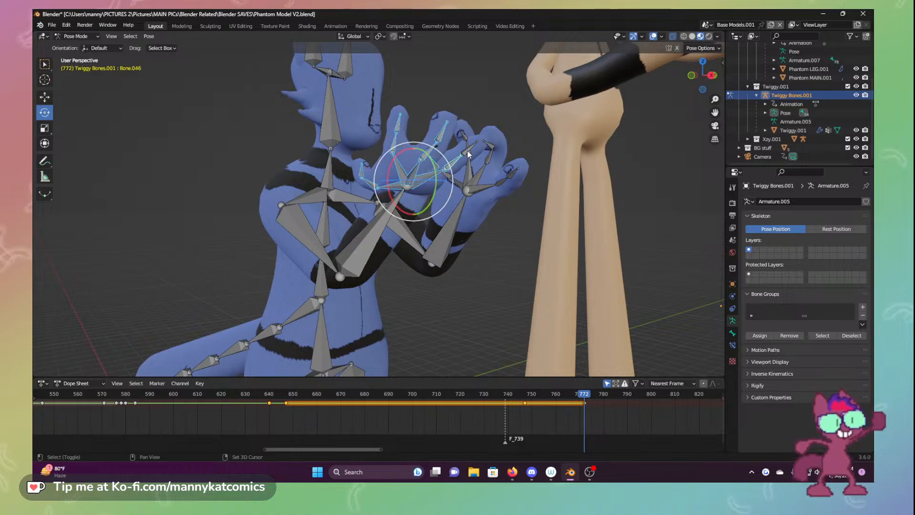
pyautogui.moveTo(444, 170); pyautogui.dragTo(439, 172)
pyautogui.moveTo(448, 216)
pyautogui.mouseDown(button='middle')
pyautogui.moveTo(422, 225)
pyautogui.moveTo(419, 237)
pyautogui.moveTo(420, 221)
pyautogui.moveTo(454, 213)
pyautogui.moveTo(445, 218)
pyautogui.mouseUp(button='middle')
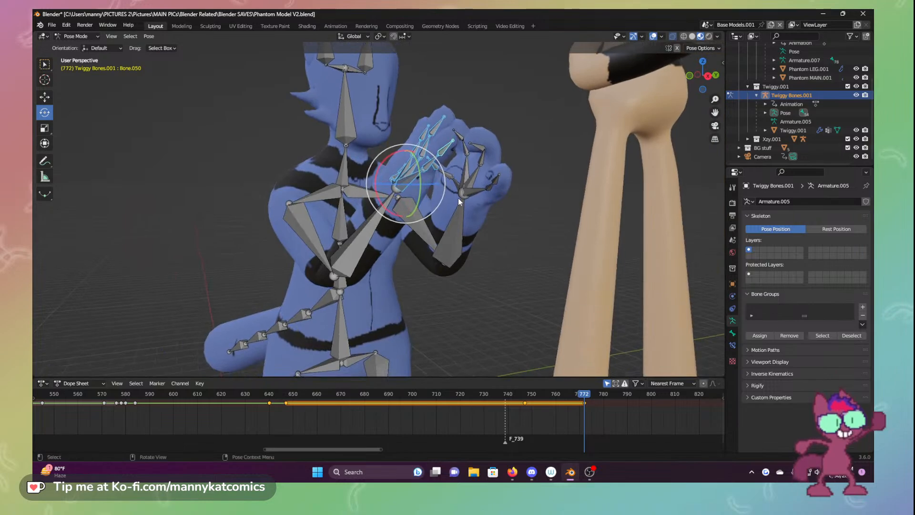
# Select all finger bones of the blue character's left hand and clear their rotation
pyautogui.click(456, 185)
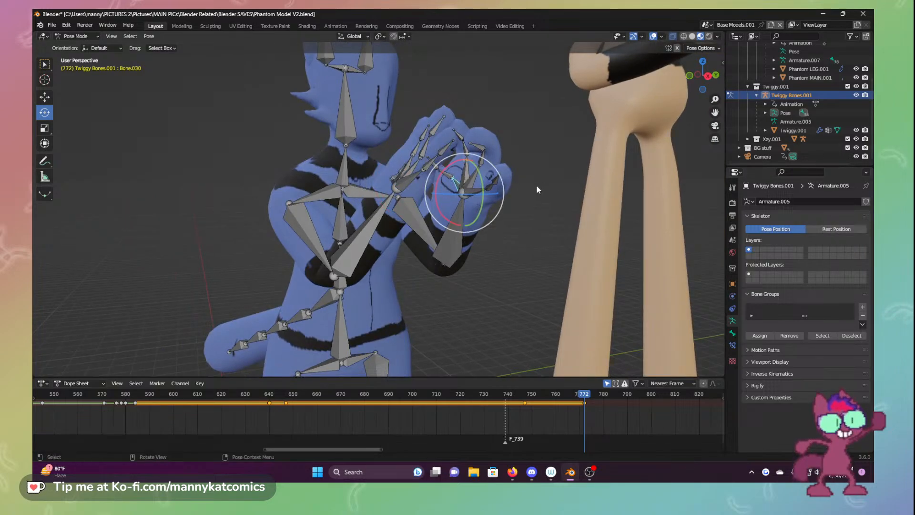
pyautogui.keyDown('shift'); pyautogui.click(466, 181); pyautogui.keyUp('shift')
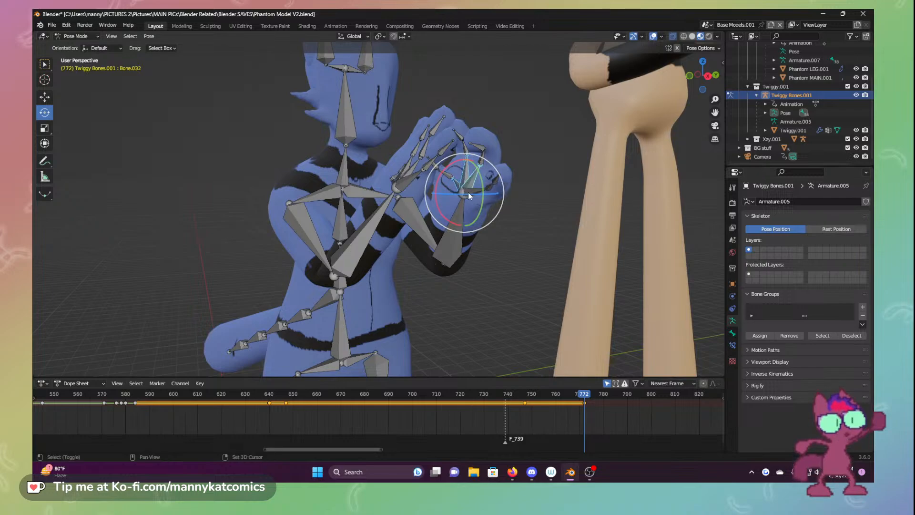
pyautogui.keyDown('shift'); pyautogui.click(487, 187); pyautogui.keyUp('shift')
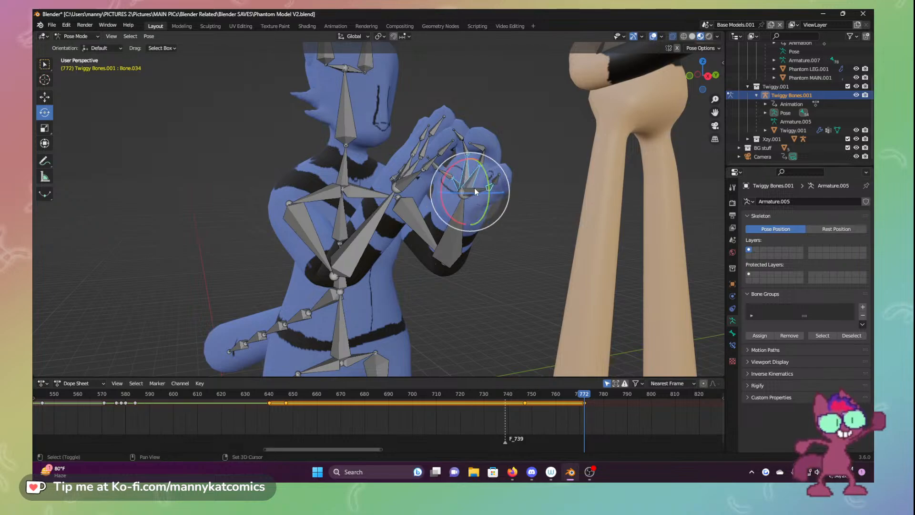
pyautogui.keyDown('shift'); pyautogui.click(496, 179); pyautogui.keyUp('shift')
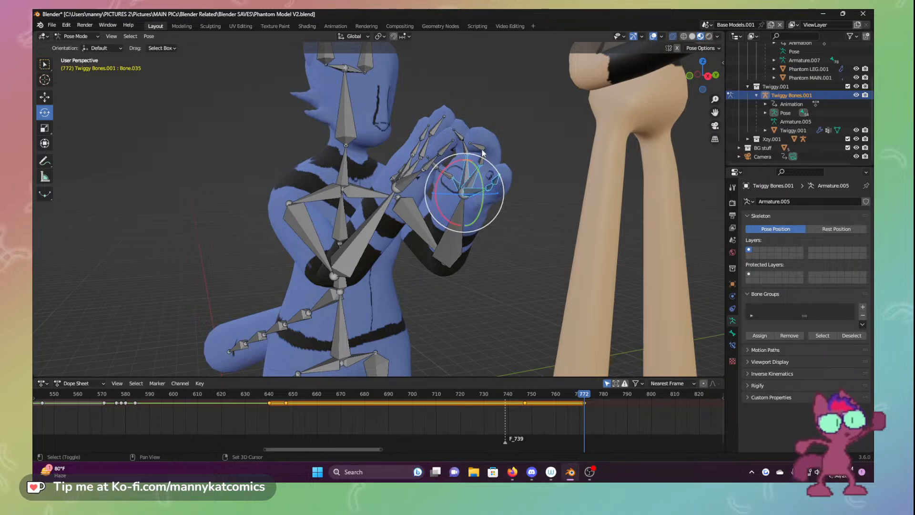
pyautogui.keyDown('shift'); pyautogui.click(482, 151); pyautogui.keyUp('shift')
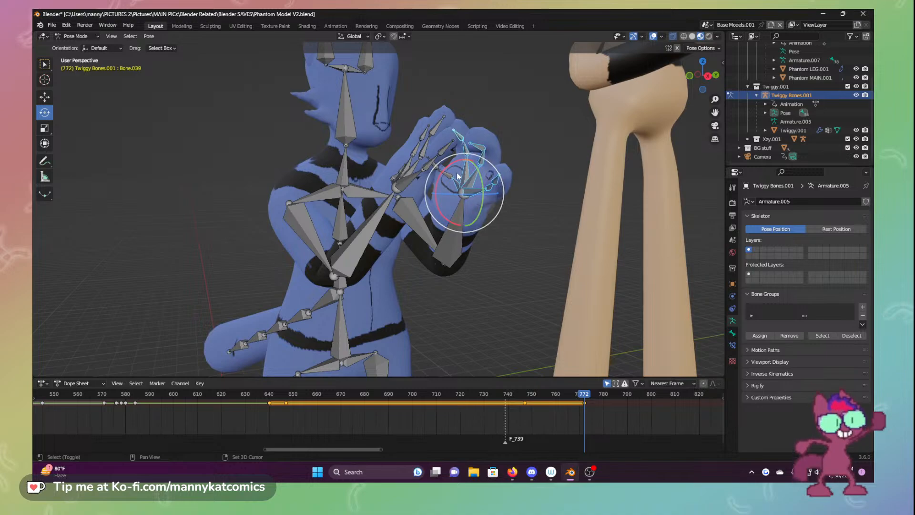
pyautogui.keyDown('shift'); pyautogui.click(462, 188); pyautogui.keyUp('shift')
pyautogui.moveTo(482, 213); pyautogui.dragTo(448, 223, button='middle')
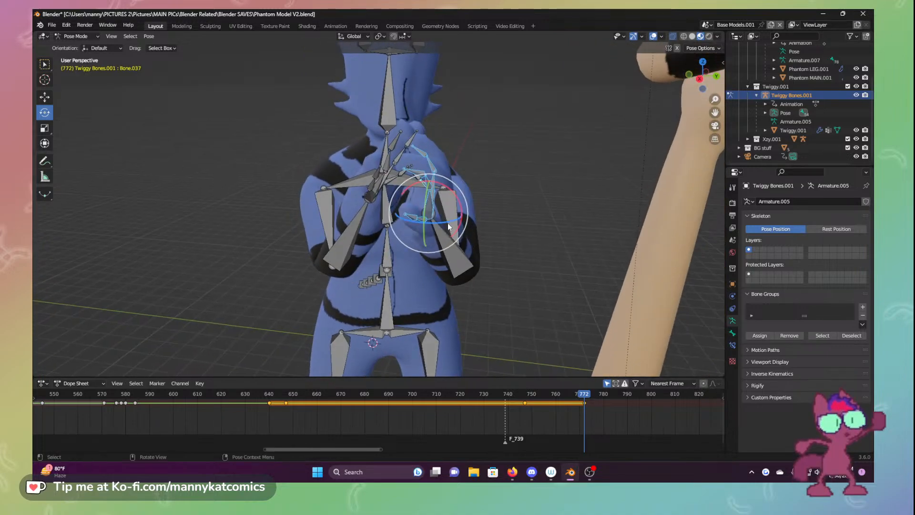
pyautogui.hotkey('alt', 'r')
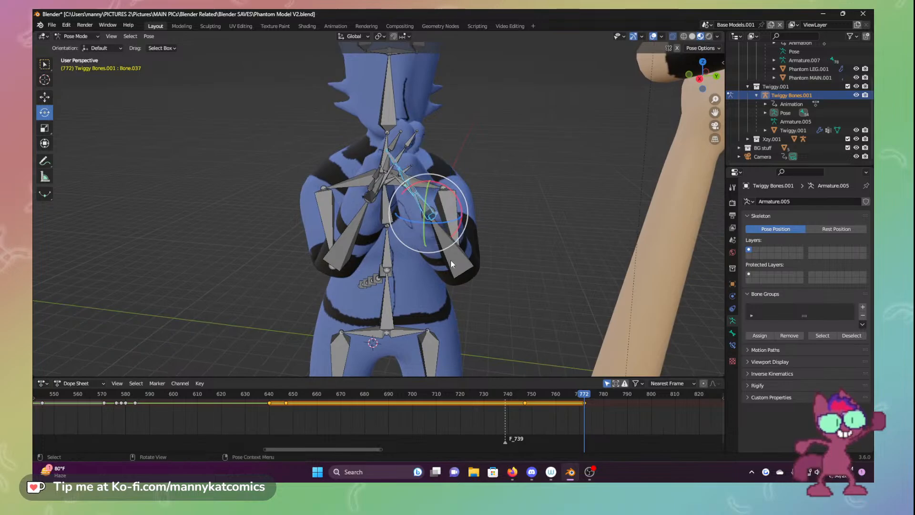
pyautogui.moveTo(451, 259); pyautogui.dragTo(488, 269, button='middle')
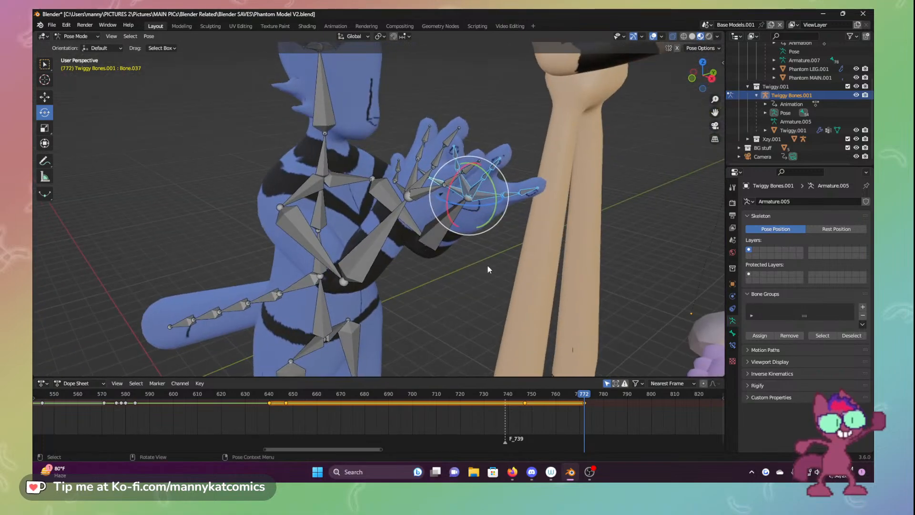
# Rotate the blue character's right forearm bone, Bone.015, freely and with a small single-axis correction
pyautogui.click(392, 221)
pyautogui.press('r')
pyautogui.press('r')
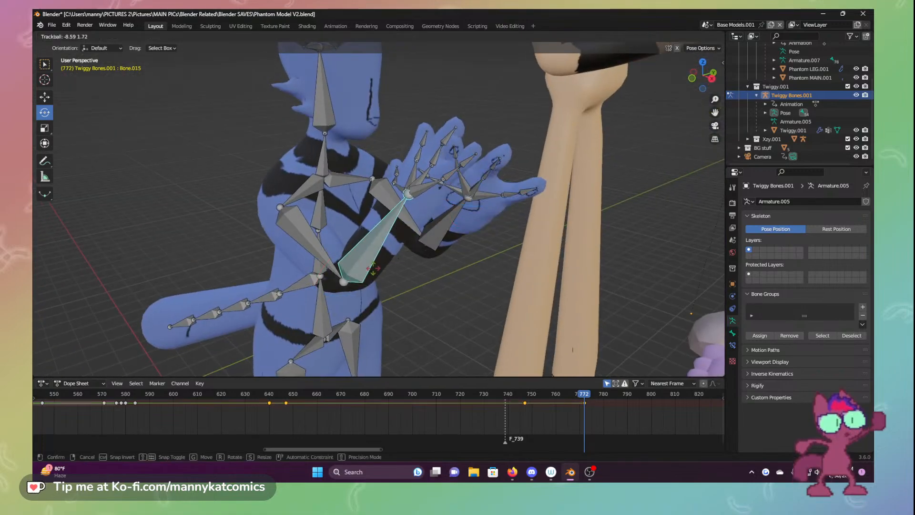
pyautogui.click(371, 268)
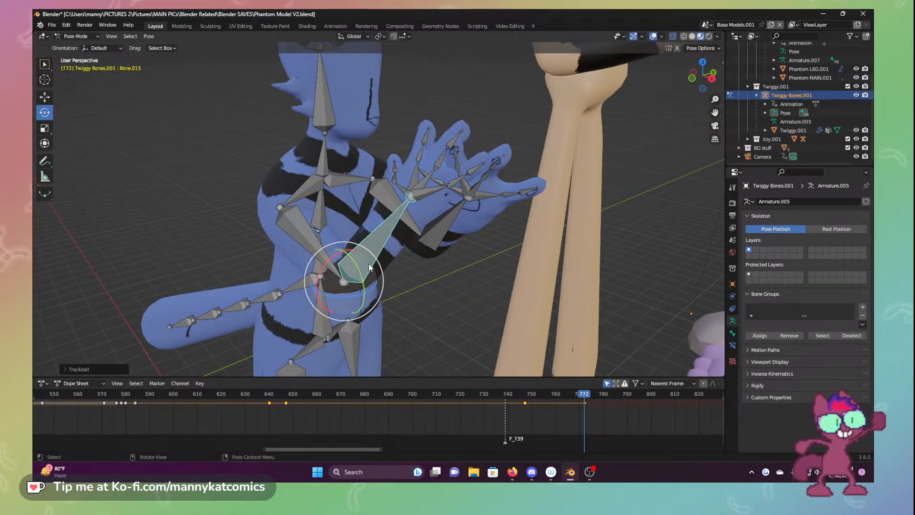
pyautogui.moveTo(339, 260); pyautogui.dragTo(332, 259)
# Rotate the blue character's right upper arm bone, Bone.016, to draw the arm back toward the torso
pyautogui.click(308, 225)
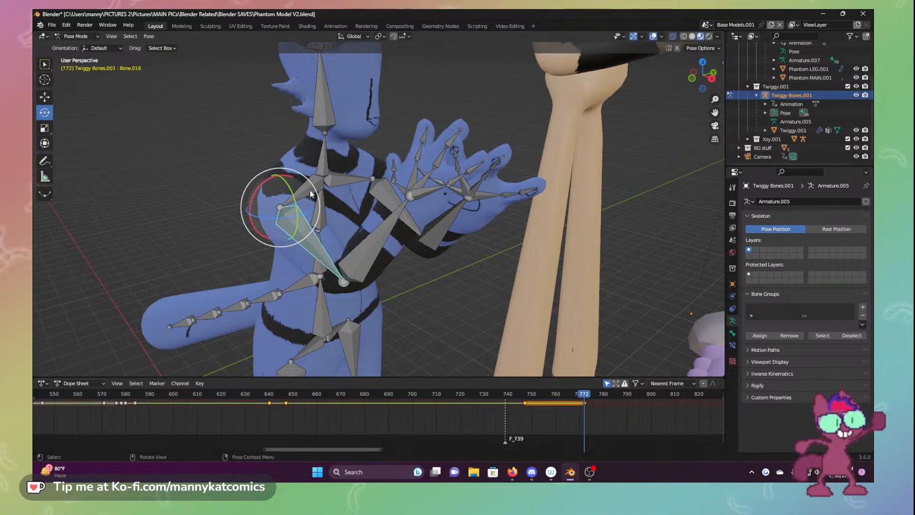
pyautogui.press('r')
pyautogui.press('r')
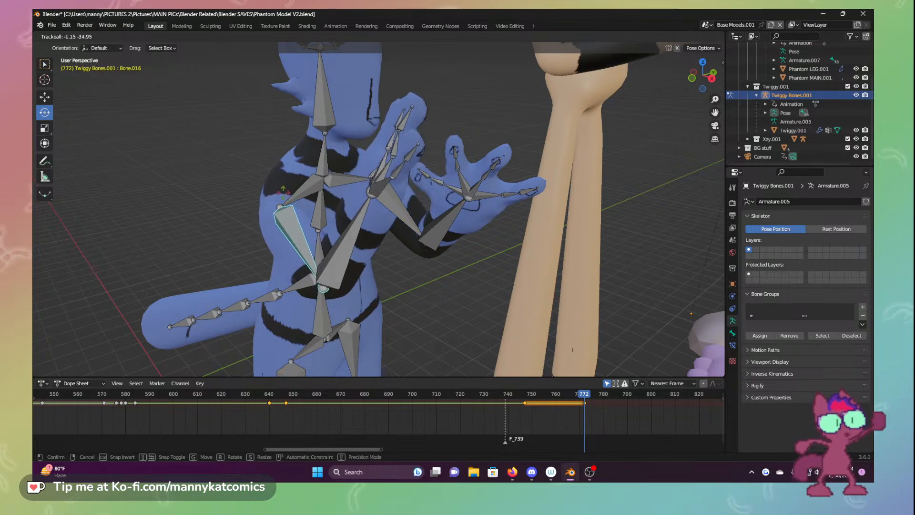
pyautogui.click(287, 202)
pyautogui.moveTo(287, 203); pyautogui.dragTo(364, 269, button='middle')
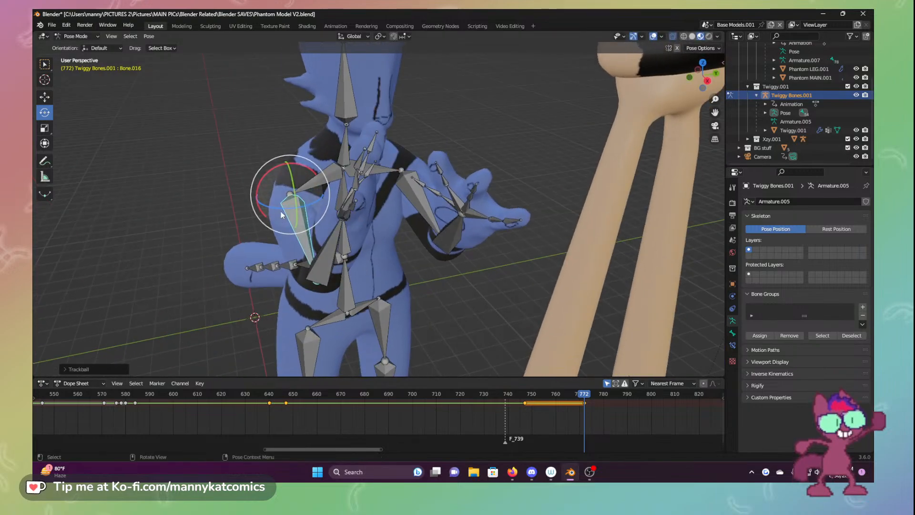
pyautogui.moveTo(295, 199); pyautogui.dragTo(294, 213)
pyautogui.moveTo(445, 256); pyautogui.dragTo(312, 226, button='middle')
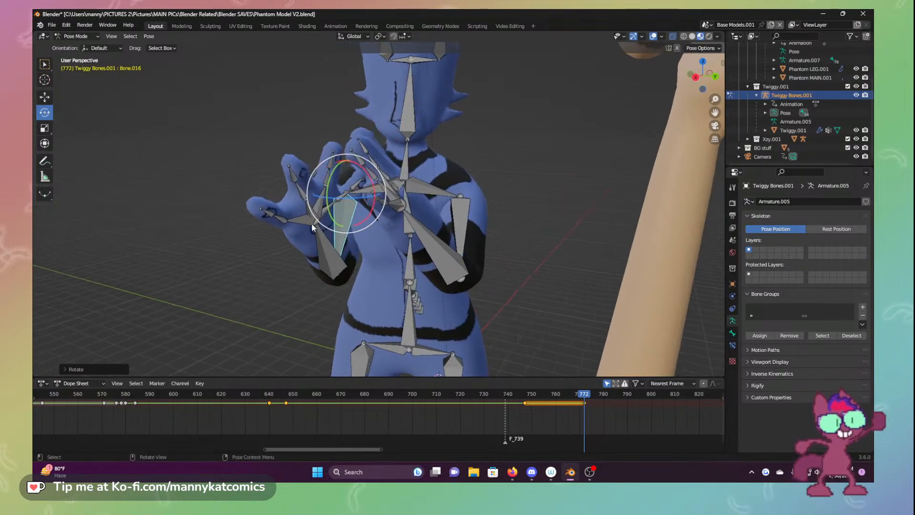
# Select the base finger bones of the blue character's right hand, rotate them together, and undo the last rotation
pyautogui.click(312, 226)
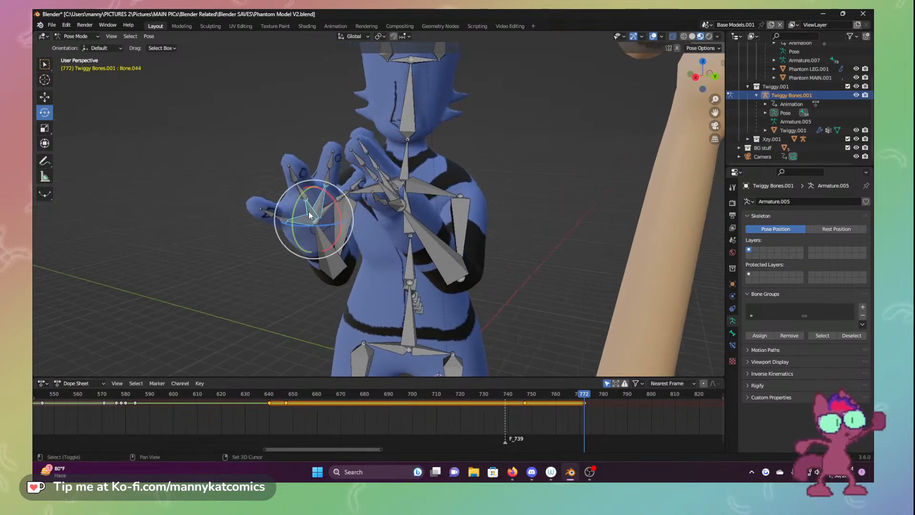
pyautogui.keyDown('shift'); pyautogui.click(325, 212); pyautogui.keyUp('shift')
pyautogui.keyDown('shift'); pyautogui.click(327, 211); pyautogui.keyUp('shift')
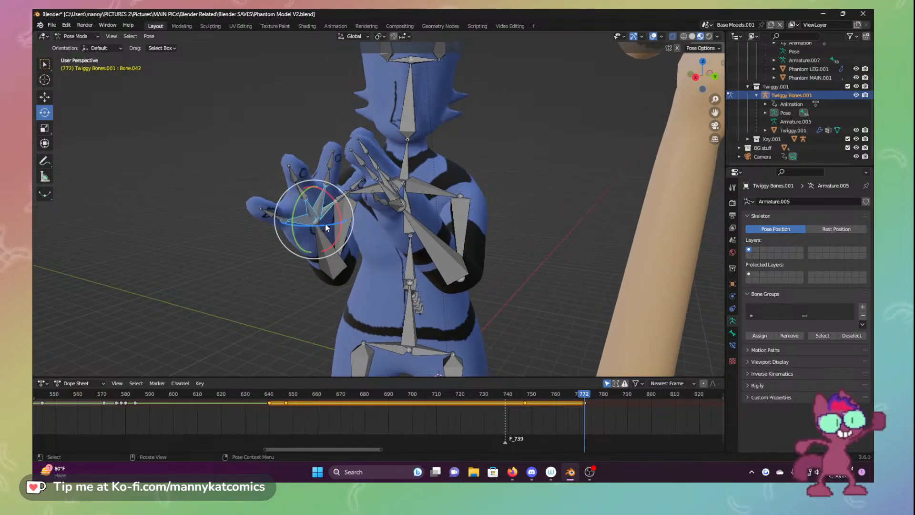
pyautogui.moveTo(326, 225)
pyautogui.mouseDown()
pyautogui.moveTo(351, 218)
pyautogui.moveTo(336, 233)
pyautogui.mouseUp()
pyautogui.moveTo(337, 232); pyautogui.dragTo(376, 242, button='middle')
pyautogui.moveTo(330, 207); pyautogui.dragTo(309, 205)
pyautogui.hotkey('ctrl', 'z')
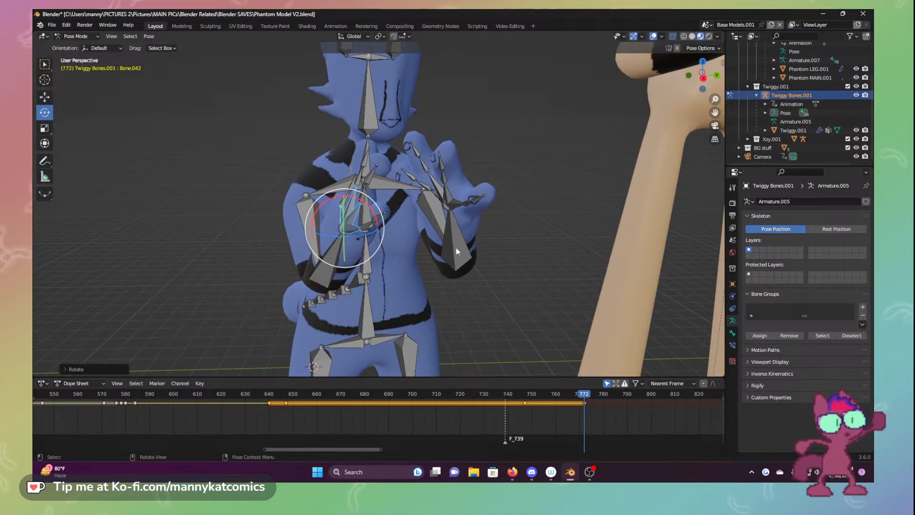
# Rotate the blue character's spine bone, Bone.006, slightly about the Z axis and switch to the camera view
pyautogui.moveTo(457, 250); pyautogui.dragTo(409, 243, button='middle')
pyautogui.click(390, 252)
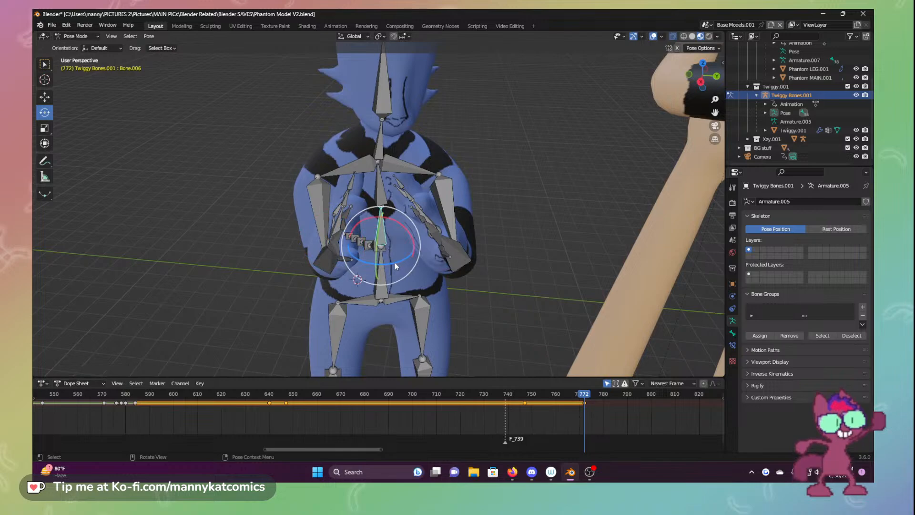
pyautogui.moveTo(398, 263); pyautogui.dragTo(405, 260)
pyautogui.moveTo(405, 257); pyautogui.dragTo(449, 267, button='middle')
pyautogui.scroll(-3, 416, 236)
pyautogui.click(714, 129)
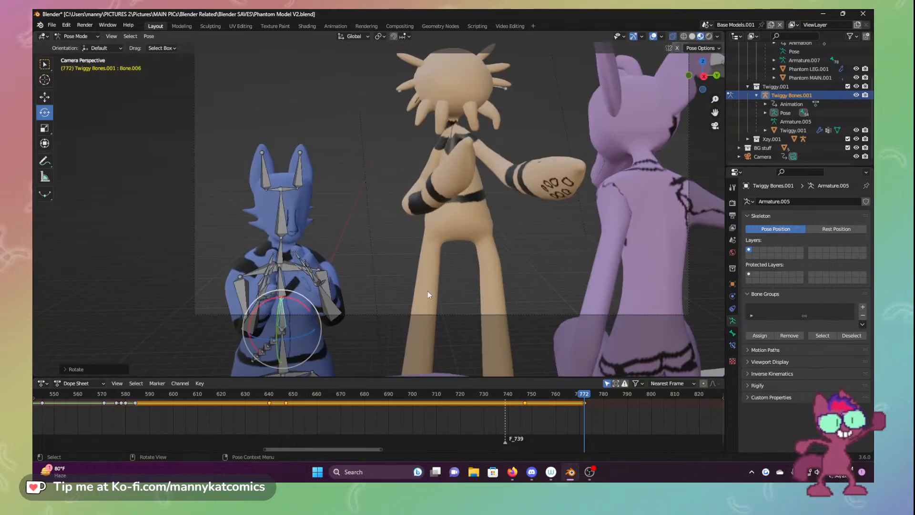
# Try a trackball rotation of the blue character's head bone, Bone.007, and undo it
pyautogui.click(283, 228)
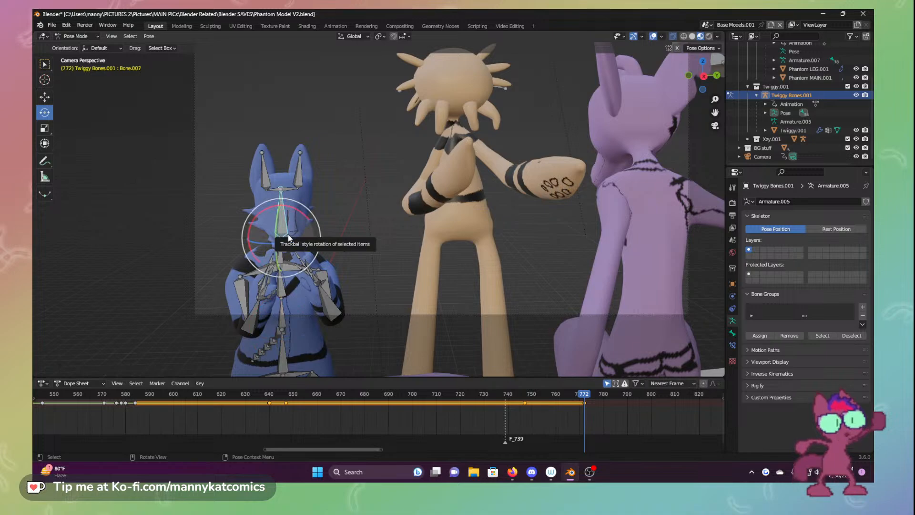
pyautogui.press('r')
pyautogui.press('r')
pyautogui.click(289, 229)
pyautogui.hotkey('ctrl', 'z')
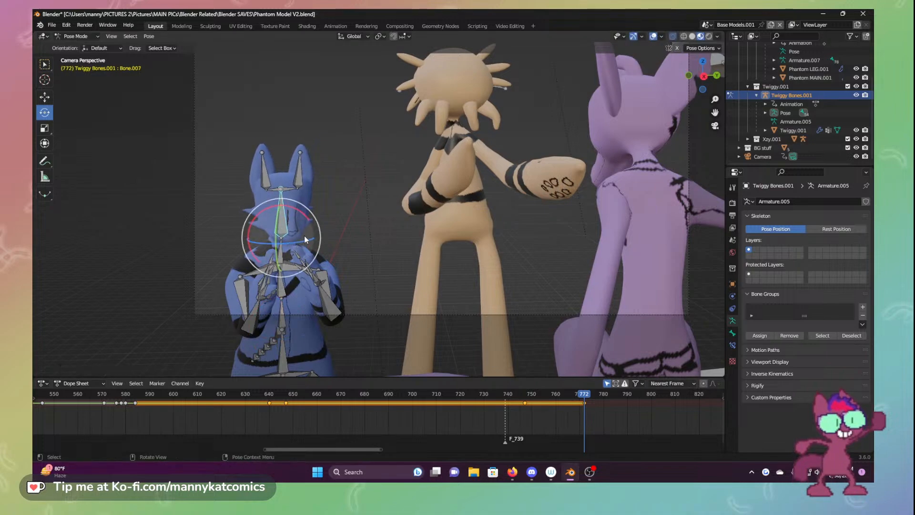
# Rotate the blue character's head bone, Bone.007, about the Y axis and adjust it slightly about the Z axis
pyautogui.press('r')
pyautogui.press('y')
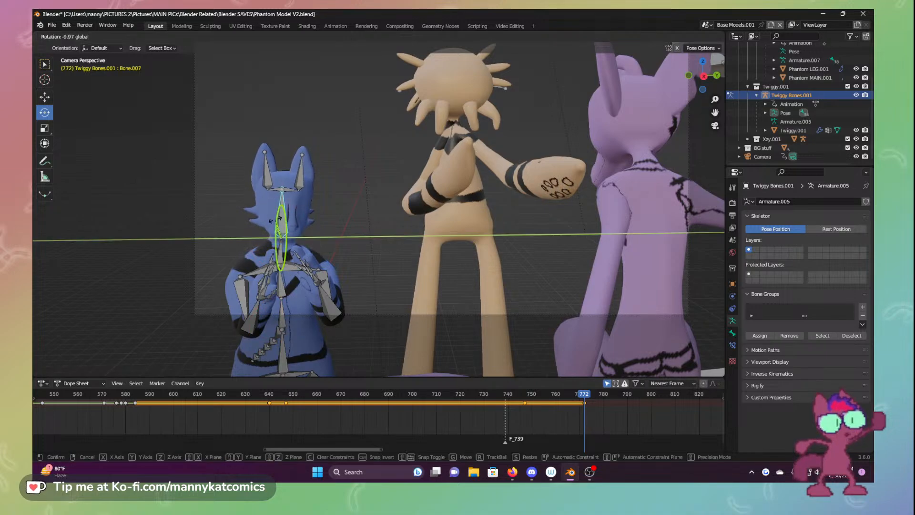
pyautogui.moveTo(276, 217); pyautogui.dragTo(275, 218)
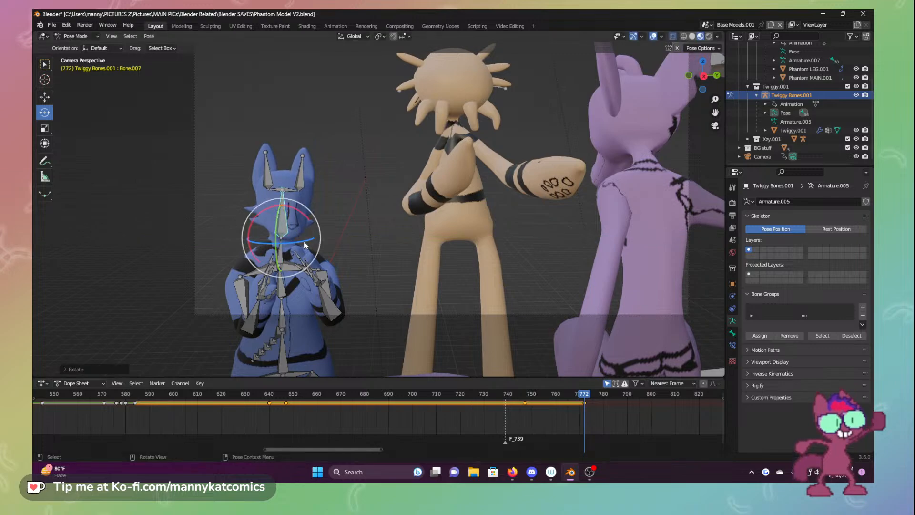
pyautogui.moveTo(306, 243); pyautogui.dragTo(301, 244)
# Draw the blue character's arm nearest the tan character in toward the torso, and trackball-rotate the opposite upper arm bone, Bone.016
pyautogui.click(330, 287)
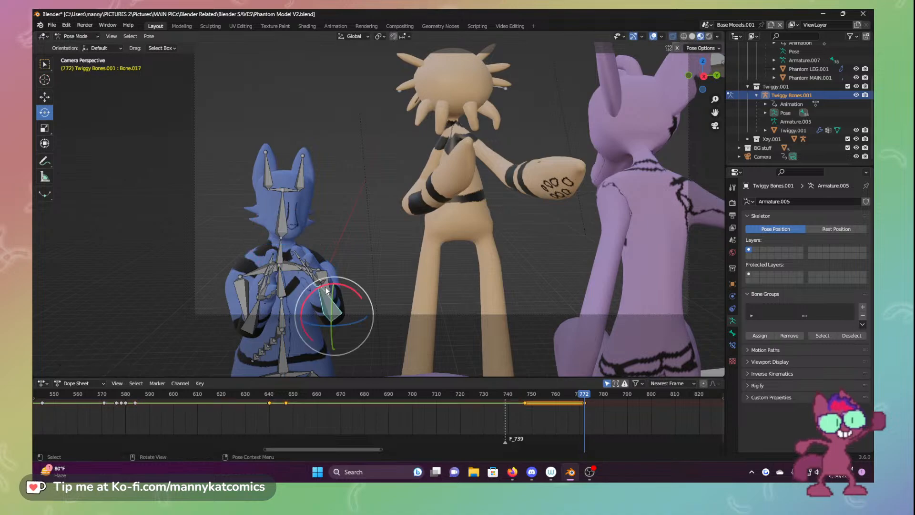
pyautogui.click(314, 265)
pyautogui.moveTo(347, 251); pyautogui.dragTo(322, 253)
pyautogui.click(328, 307)
pyautogui.click(323, 277)
pyautogui.click(243, 302)
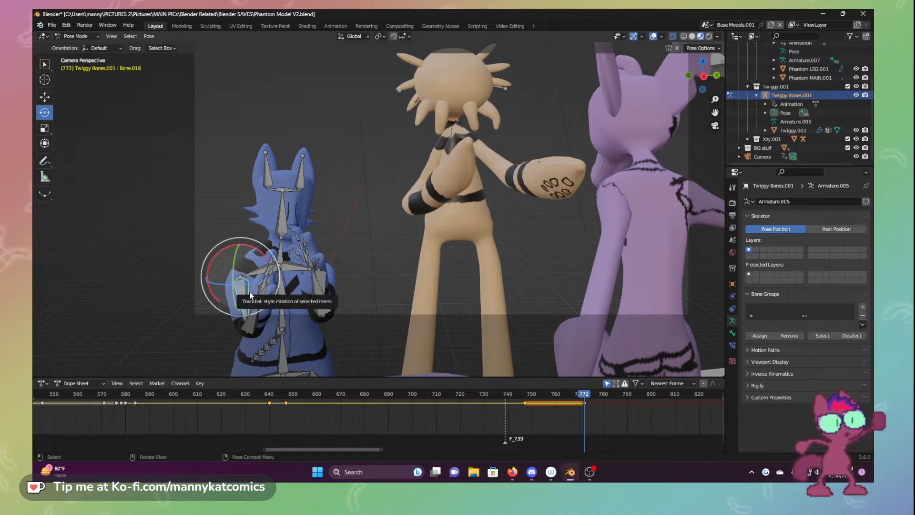
pyautogui.moveTo(243, 301); pyautogui.dragTo(320, 291)
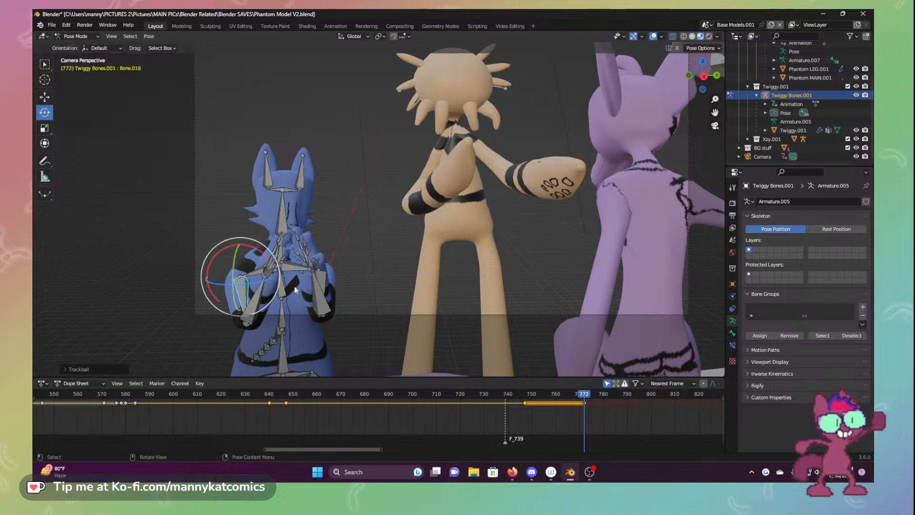
# Select the finger bones of the blue character's hand nearest the tan character and rotate them together about the Z and X axes
pyautogui.scroll(5, 312, 274)
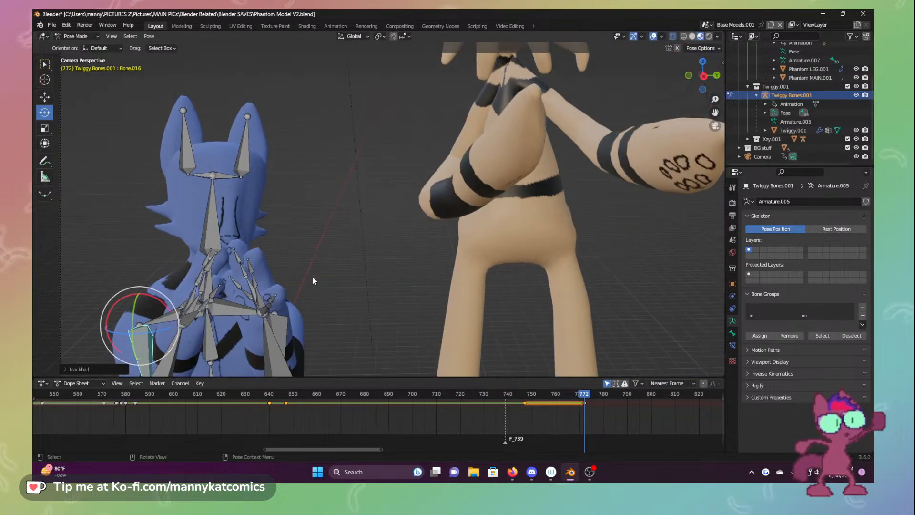
pyautogui.click(245, 327)
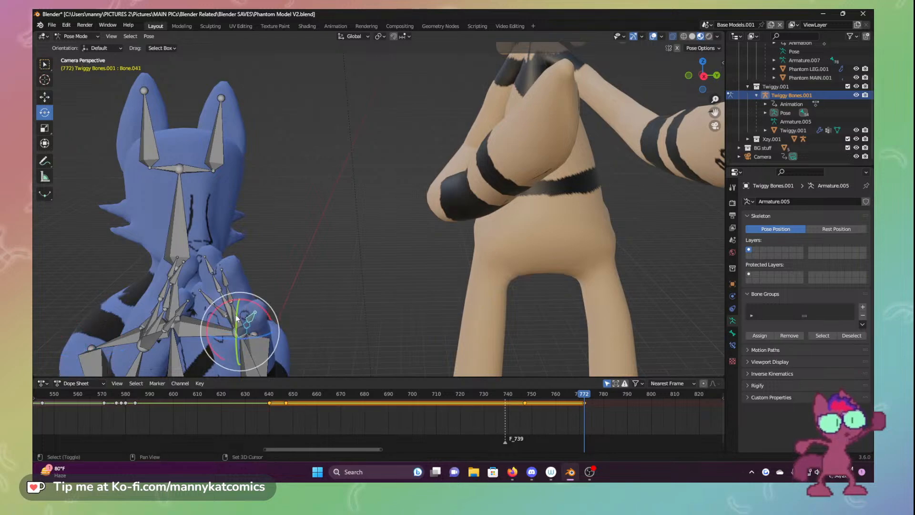
pyautogui.click(233, 302)
pyautogui.click(224, 289)
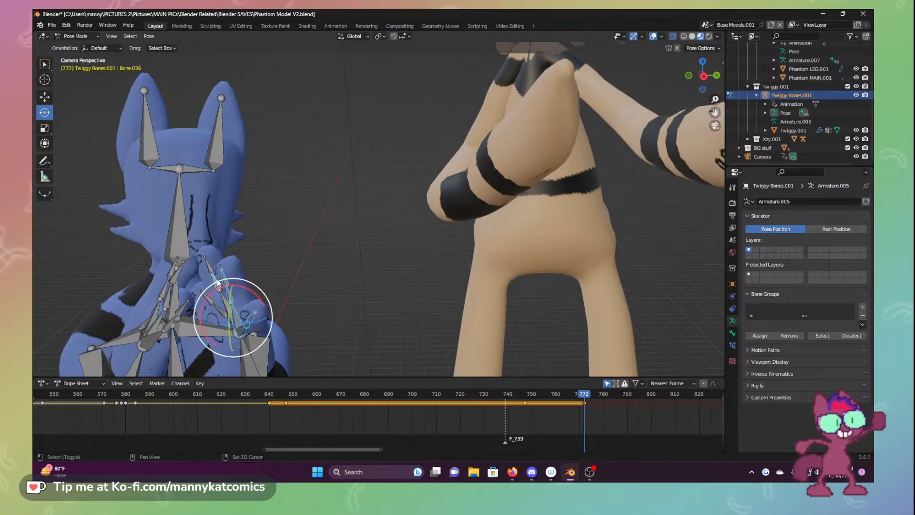
pyautogui.click(223, 308)
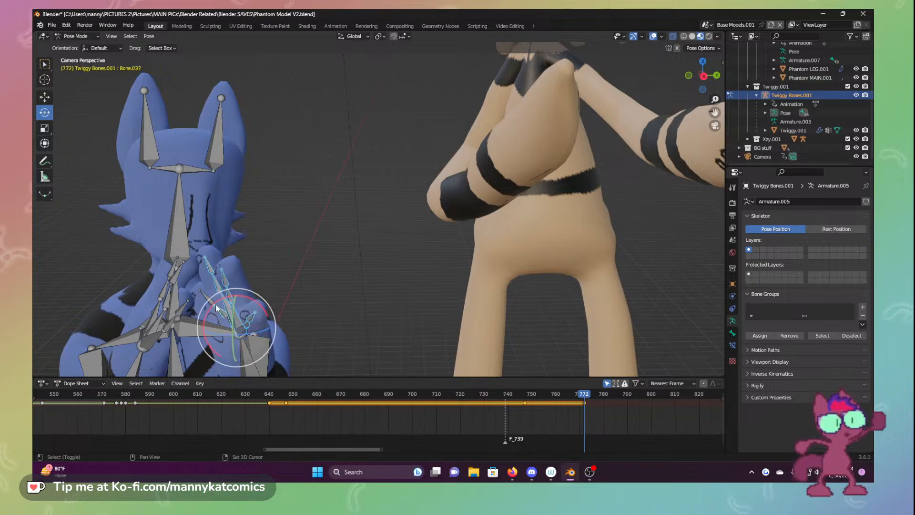
pyautogui.keyDown('shift'); pyautogui.click(230, 319); pyautogui.keyUp('shift')
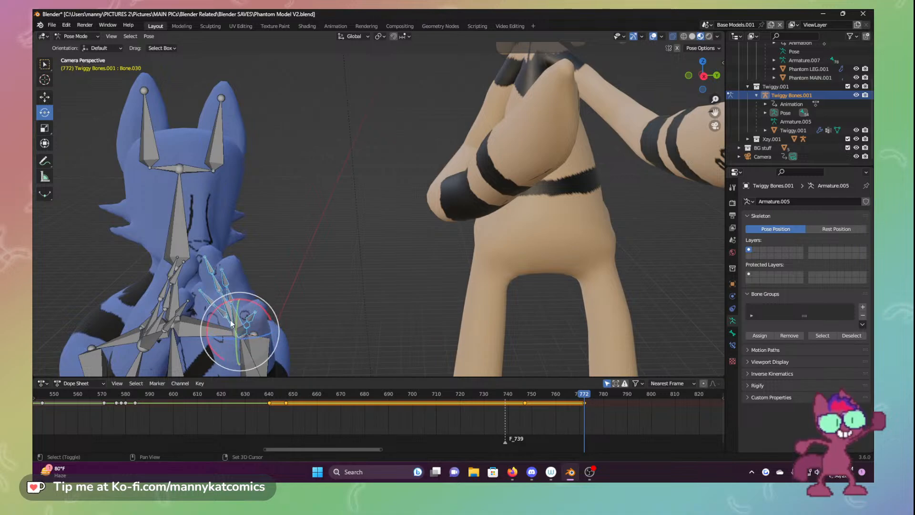
pyautogui.moveTo(259, 336); pyautogui.dragTo(248, 337)
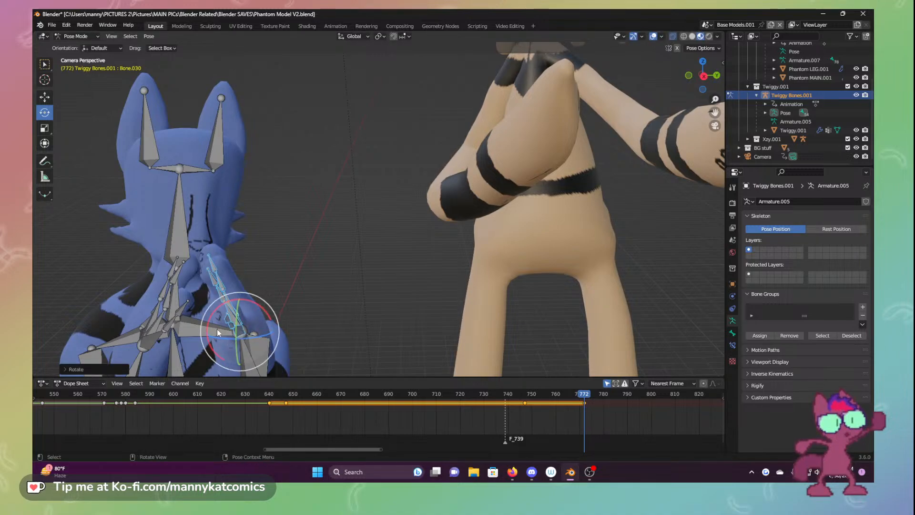
pyautogui.scroll(-2, 242, 340)
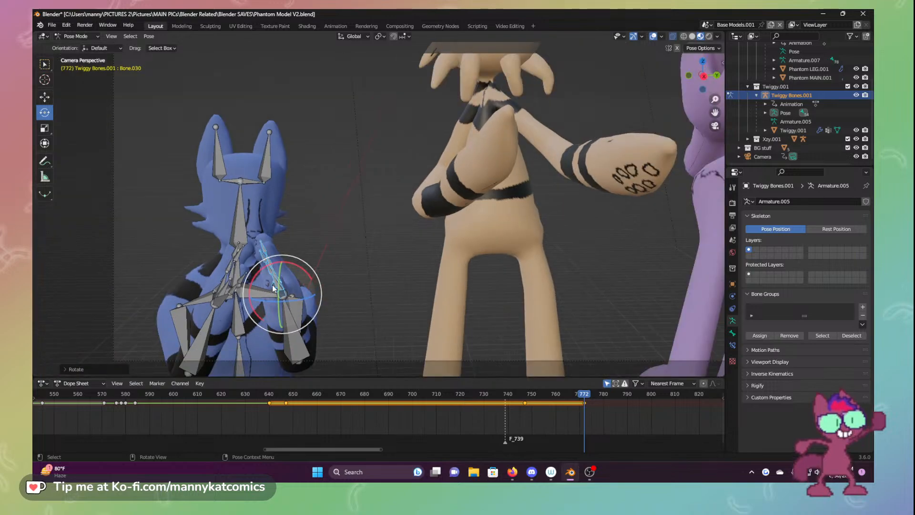
pyautogui.moveTo(305, 271); pyautogui.dragTo(311, 281)
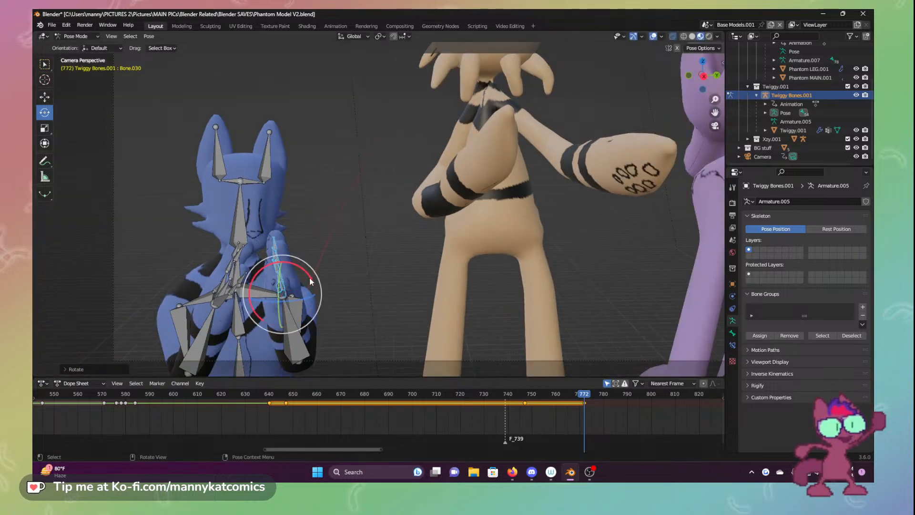
# Rotate the blue character's forearm bone, Bone.017, about the X axis to bring the hand inward, and save the file
pyautogui.click(44, 98)
pyautogui.click(288, 315)
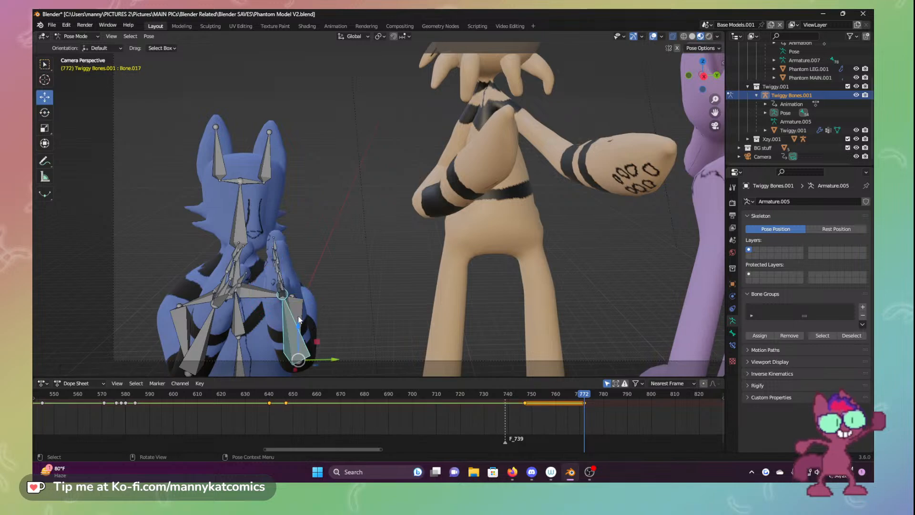
pyautogui.click(45, 113)
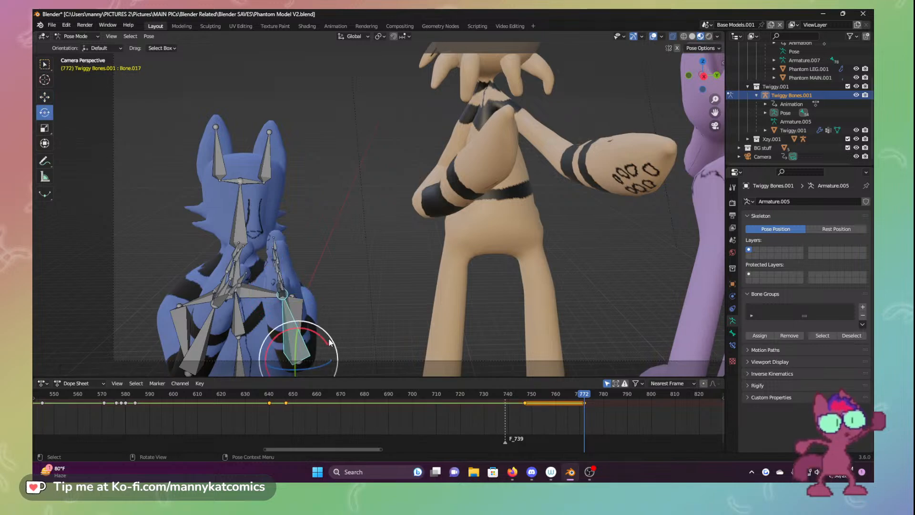
pyautogui.moveTo(333, 340); pyautogui.dragTo(296, 327)
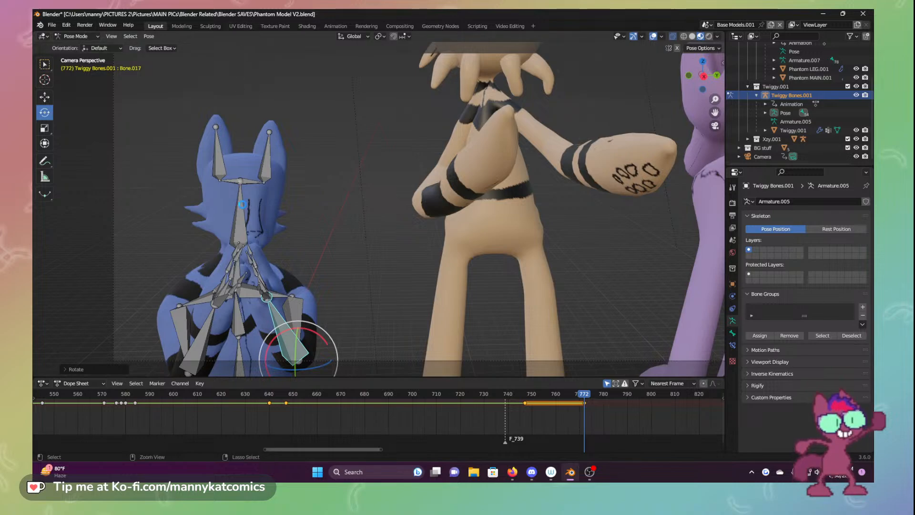
pyautogui.hotkey('ctrl', 's')
# From a side view, rotate the forearm bone, Bone.017, to tilt the blue character's open hand forward toward the tan character
pyautogui.moveTo(246, 266); pyautogui.dragTo(362, 291, button='middle')
pyautogui.press('r')
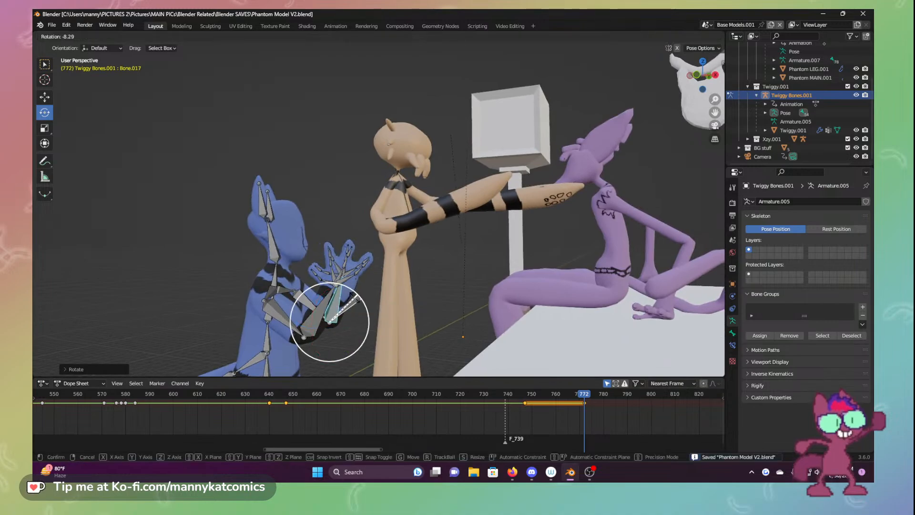
pyautogui.click(356, 297)
pyautogui.scroll(2, 359, 301)
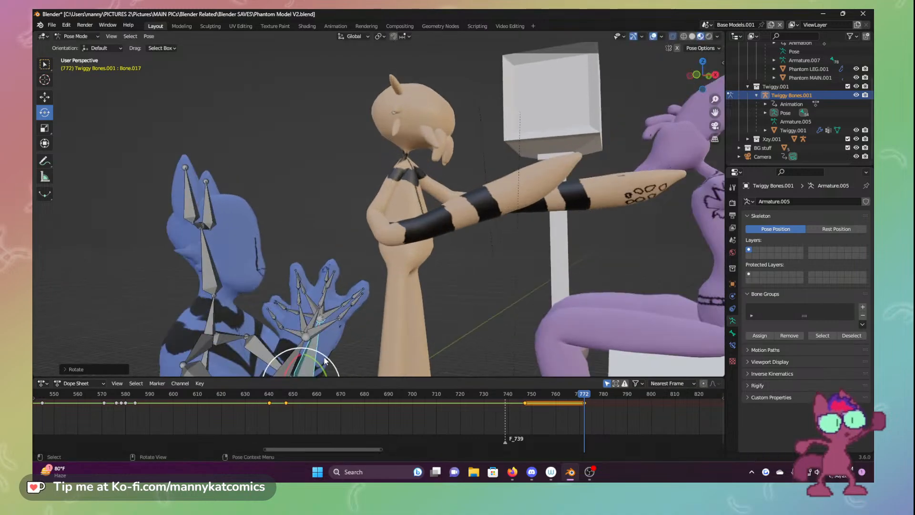
pyautogui.scroll(-1, 334, 340)
pyautogui.moveTo(348, 333); pyautogui.dragTo(352, 333)
pyautogui.scroll(1, 355, 301)
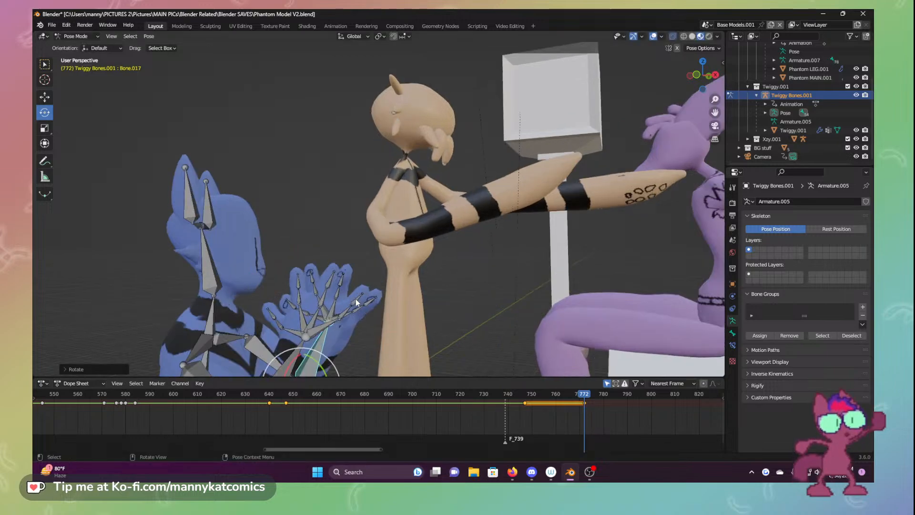
# Curl the blue character's finger bones Bone.035 and Bone.034 inward toward the palm
pyautogui.scroll(2, 348, 302)
pyautogui.click(320, 326)
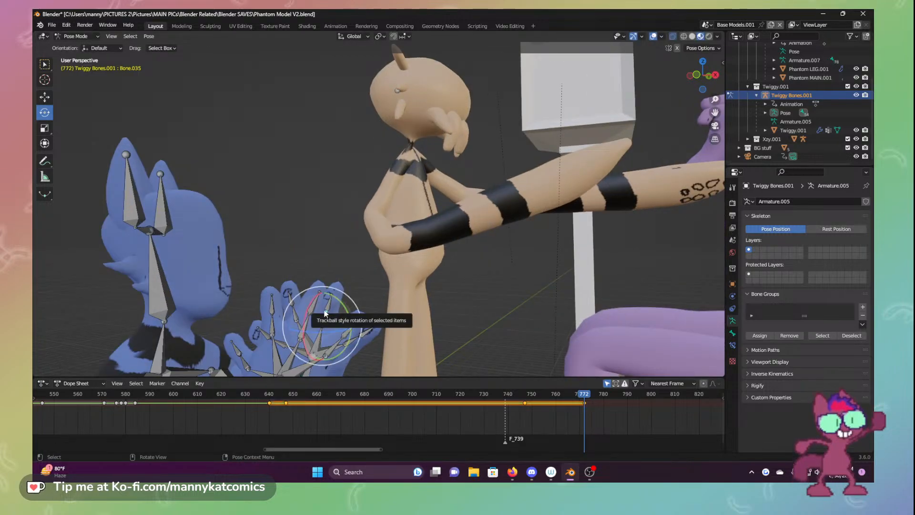
pyautogui.moveTo(328, 310); pyautogui.dragTo(264, 302, button='middle')
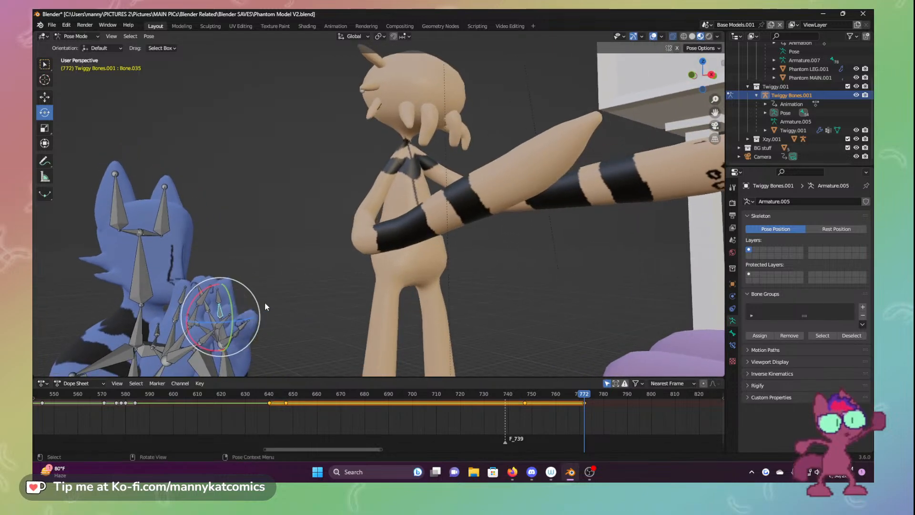
pyautogui.moveTo(196, 300); pyautogui.dragTo(197, 322)
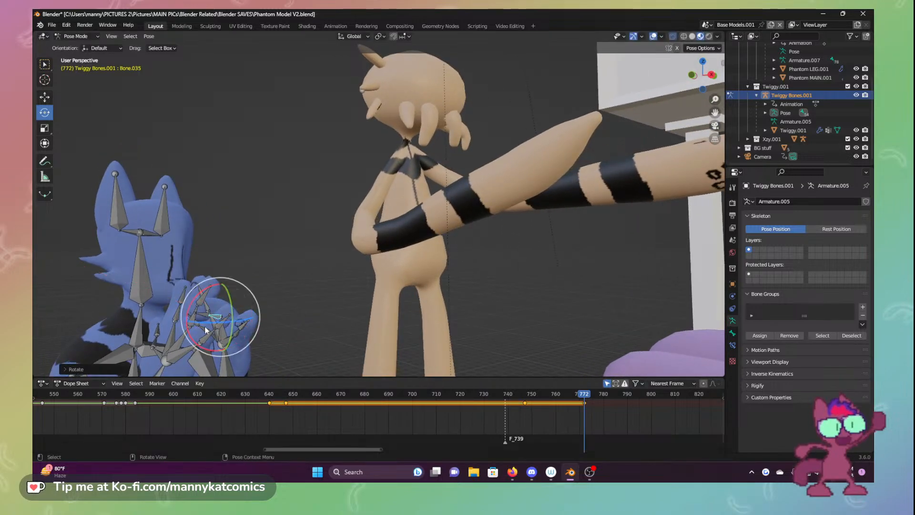
pyautogui.click(232, 336)
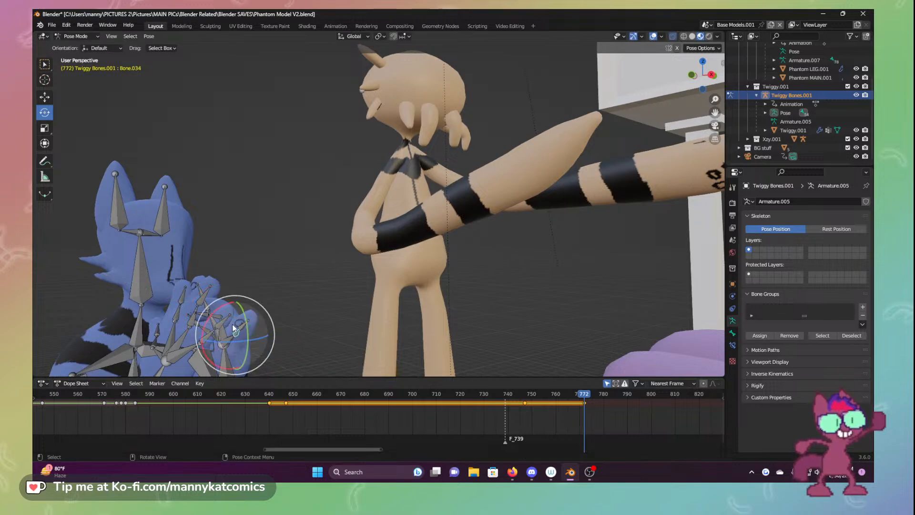
pyautogui.moveTo(235, 324); pyautogui.dragTo(234, 336)
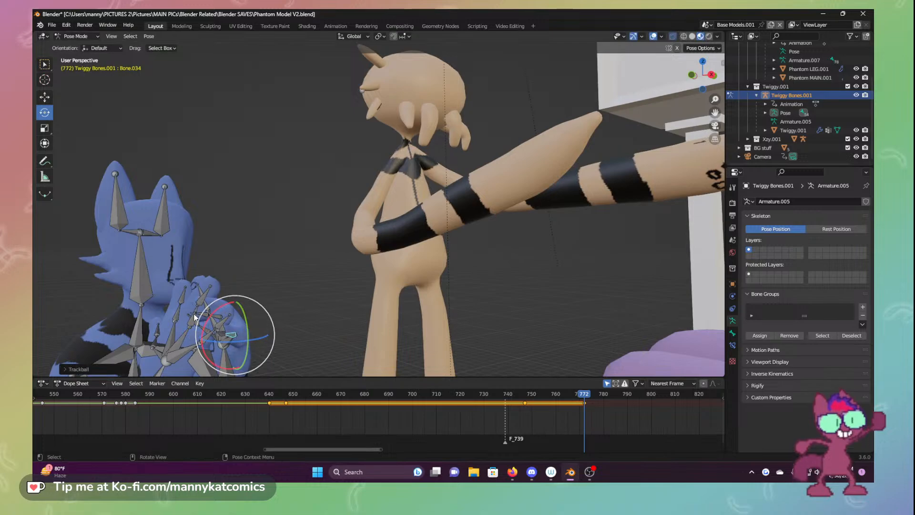
# Rotate the blue character's finger bone, Bone.047, about the X axis and refine its angle with a trackball rotation
pyautogui.click(180, 305)
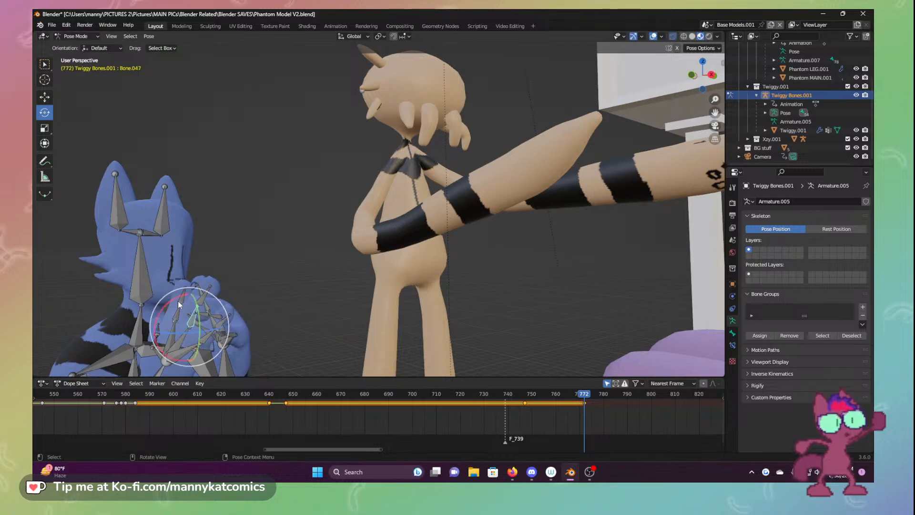
pyautogui.moveTo(175, 299); pyautogui.dragTo(232, 305)
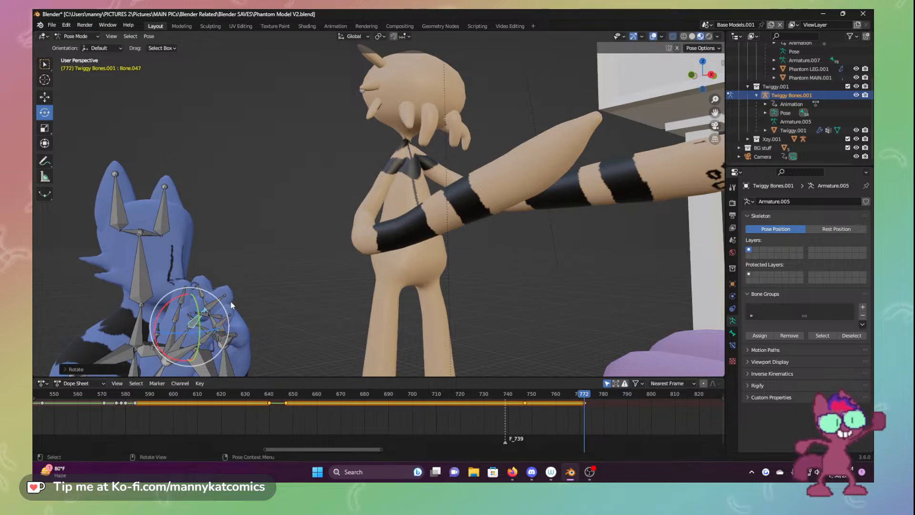
pyautogui.moveTo(232, 305); pyautogui.dragTo(305, 332, button='middle')
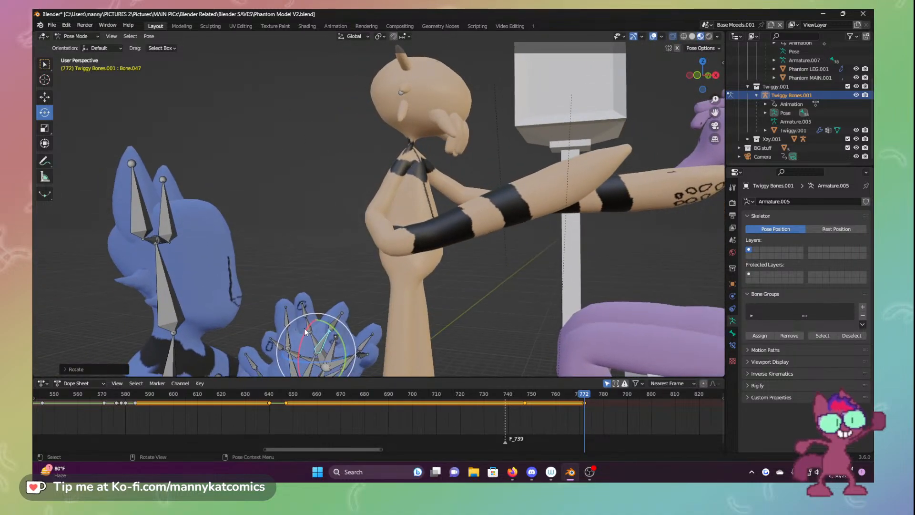
pyautogui.moveTo(349, 331); pyautogui.dragTo(339, 320)
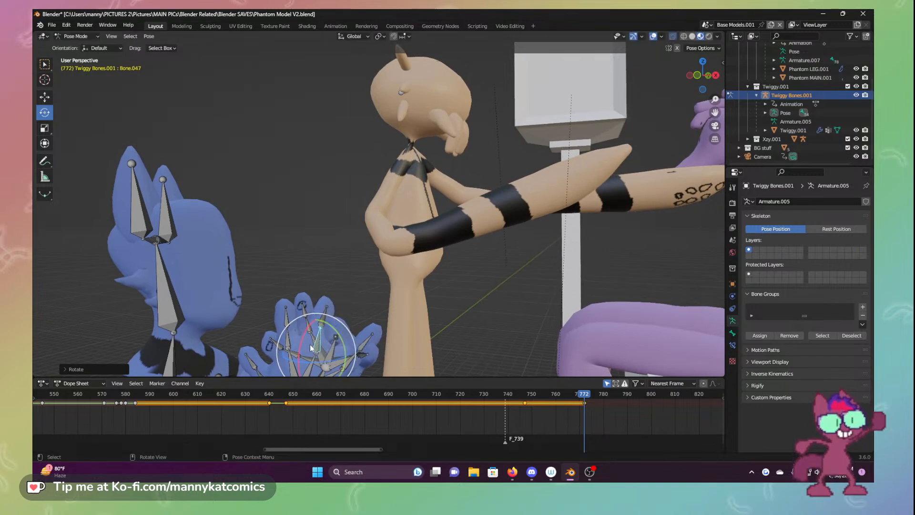
pyautogui.moveTo(310, 348); pyautogui.dragTo(313, 326)
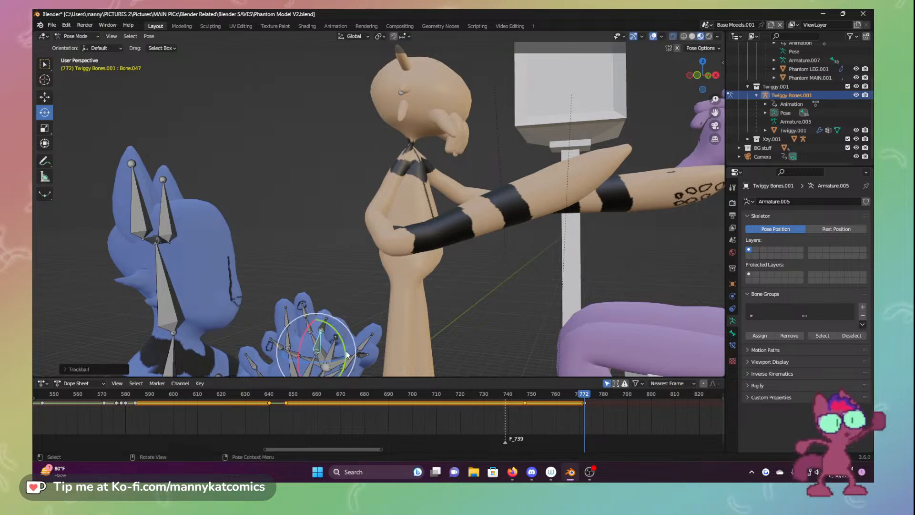
# Rotate the blue character's finger bone, Bone.046, and refine its angle with a trackball rotation from the side
pyautogui.click(351, 361)
pyautogui.moveTo(350, 363); pyautogui.dragTo(320, 351, button='middle')
pyautogui.moveTo(320, 350); pyautogui.dragTo(330, 334)
pyautogui.moveTo(330, 334); pyautogui.dragTo(296, 339, button='middle')
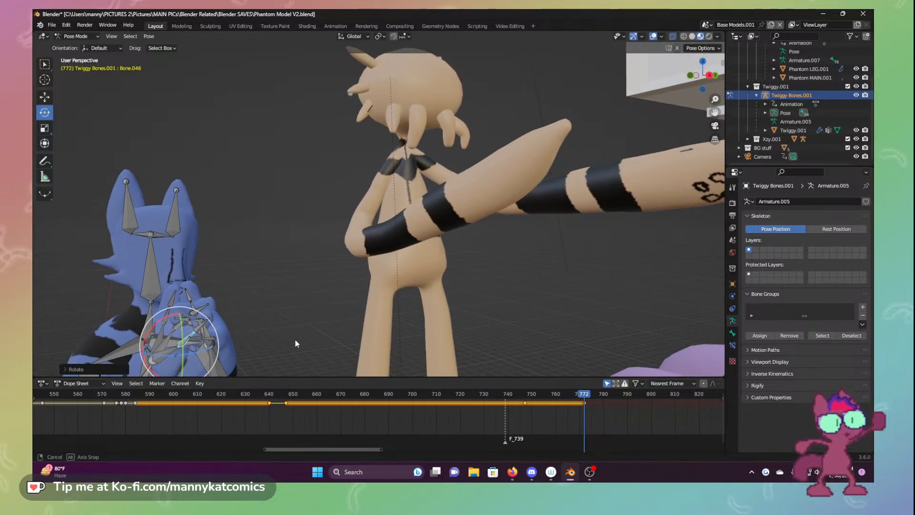
pyautogui.moveTo(296, 340)
pyautogui.mouseDown(button='middle')
pyautogui.moveTo(322, 328)
pyautogui.moveTo(293, 325)
pyautogui.mouseUp(button='middle')
pyautogui.press('r')
pyautogui.press('r')
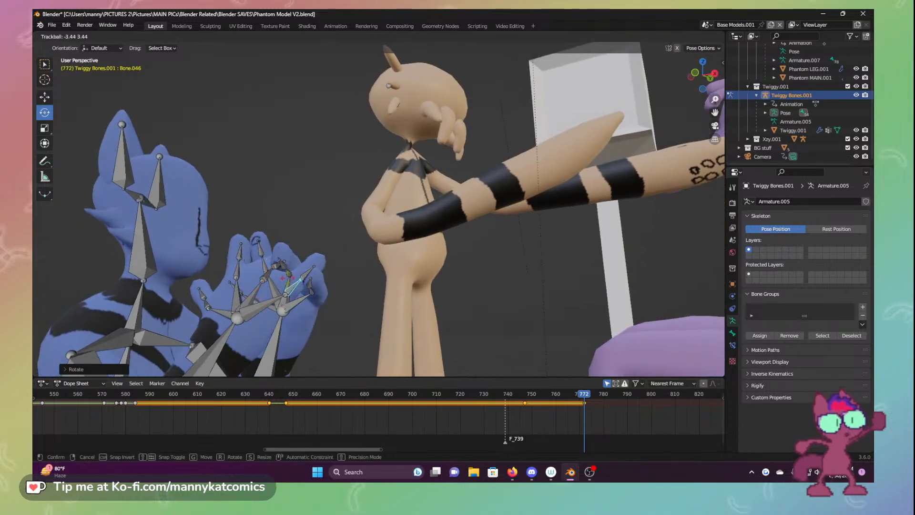
pyautogui.moveTo(295, 269); pyautogui.dragTo(298, 270)
# Rotate the blue character's finger bone, Bone.050, as seen from behind the character
pyautogui.moveTo(300, 277); pyautogui.dragTo(253, 282, button='middle')
pyautogui.click(196, 298)
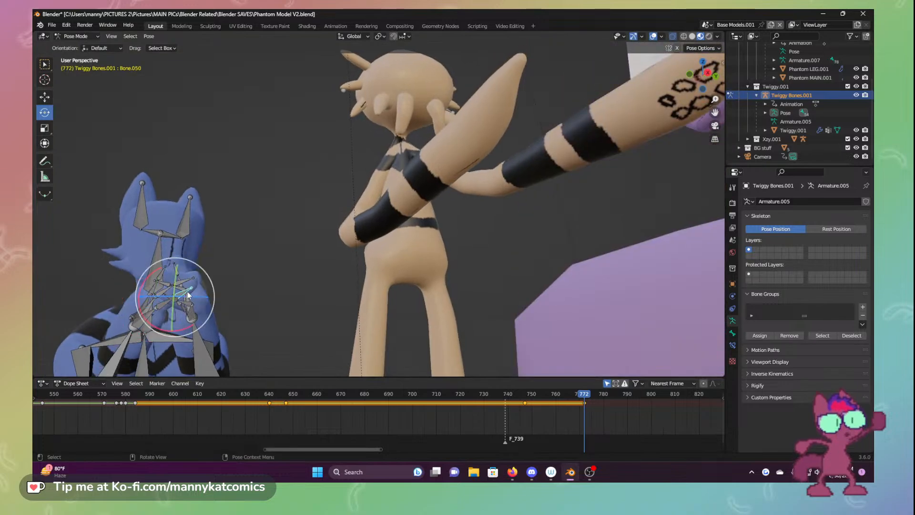
pyautogui.press('r')
pyautogui.click(217, 295)
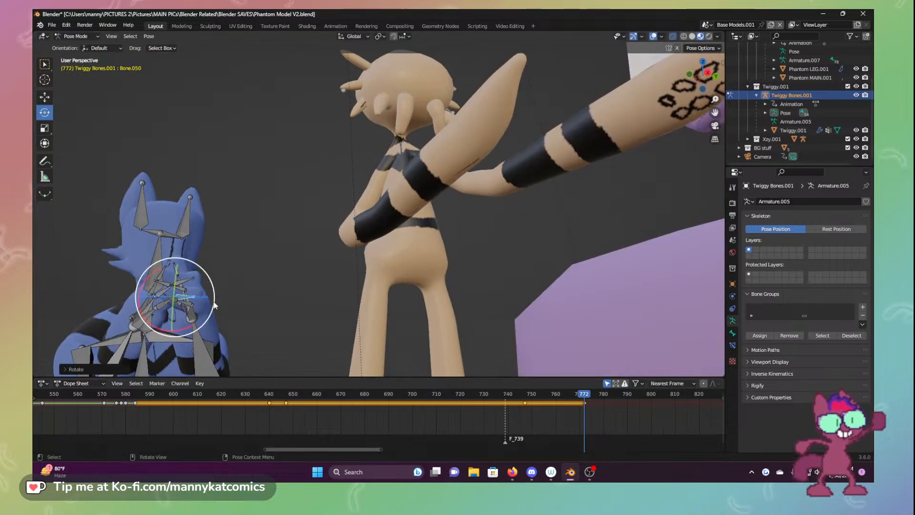
# Rotate the blue character's finger bone, Bone.048, slightly as seen from the side
pyautogui.moveTo(217, 298); pyautogui.dragTo(262, 316, button='middle')
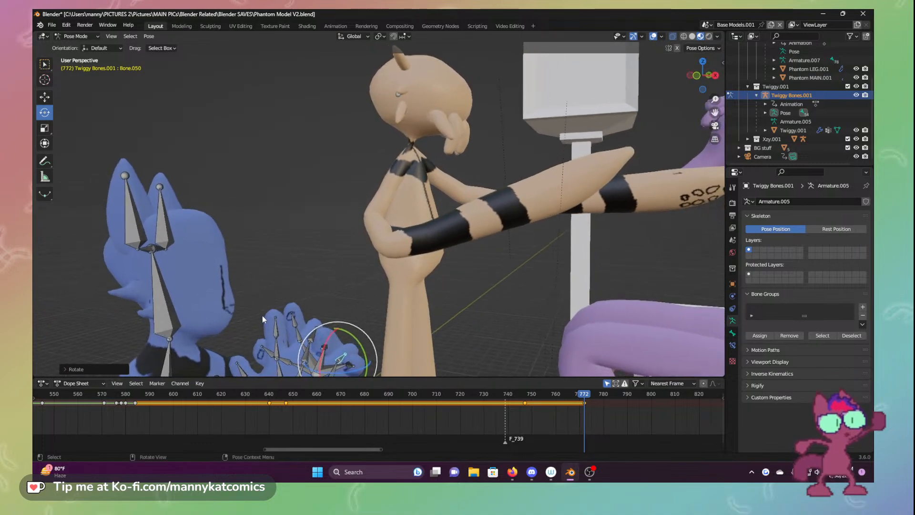
pyautogui.click(275, 352)
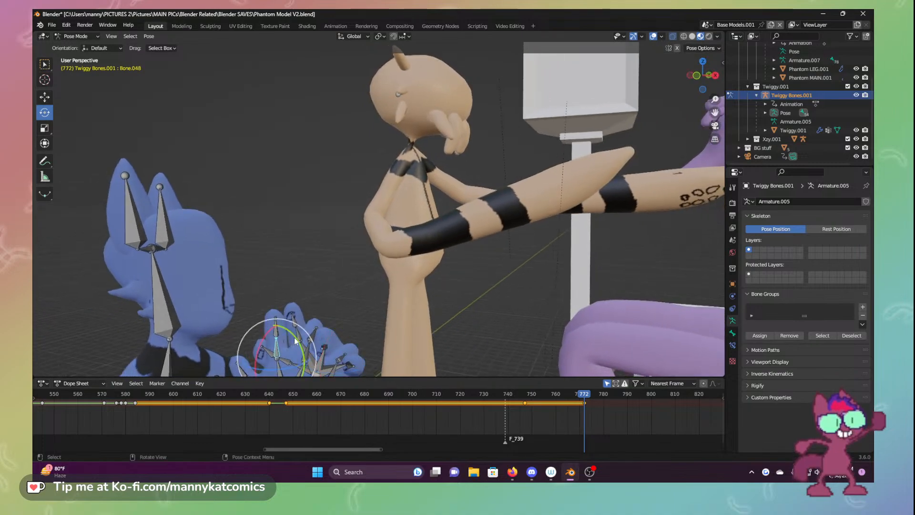
pyautogui.moveTo(291, 338)
pyautogui.mouseDown()
pyautogui.moveTo(279, 330)
pyautogui.moveTo(282, 339)
pyautogui.mouseUp()
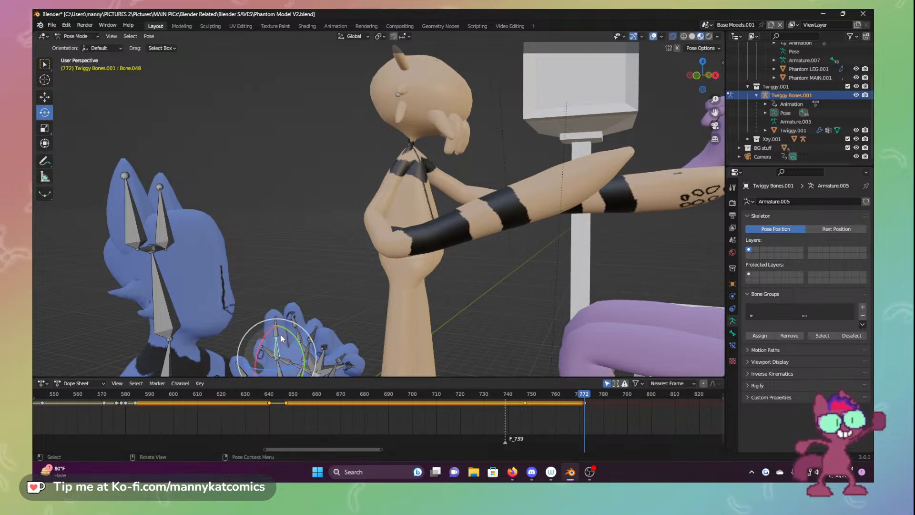
# Rotate the blue character's hand bone, Bone.031, and check the hand shape with the Twiggy armature temporarily hidden
pyautogui.click(307, 351)
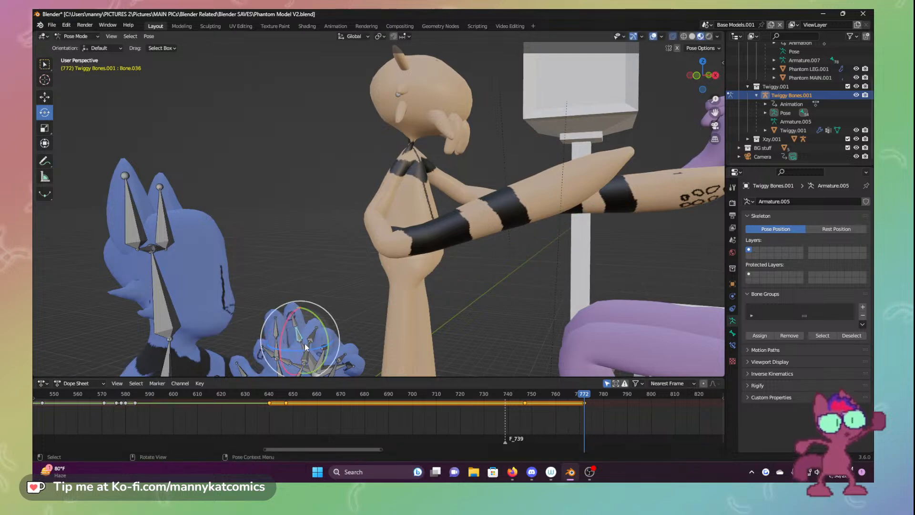
pyautogui.click(305, 349)
pyautogui.moveTo(326, 349); pyautogui.dragTo(604, 202)
pyautogui.moveTo(327, 333); pyautogui.dragTo(292, 324, button='middle')
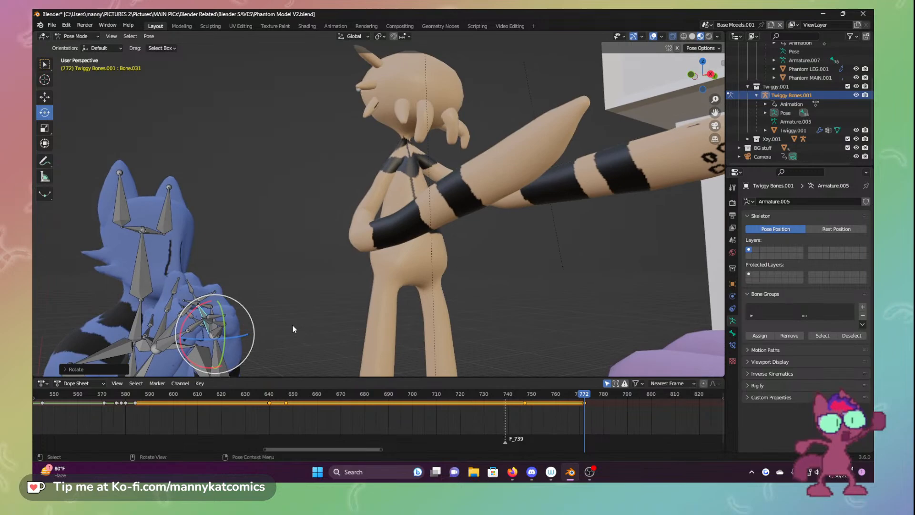
pyautogui.click(857, 94)
pyautogui.moveTo(327, 262); pyautogui.dragTo(596, 144, button='middle')
pyautogui.click(857, 95)
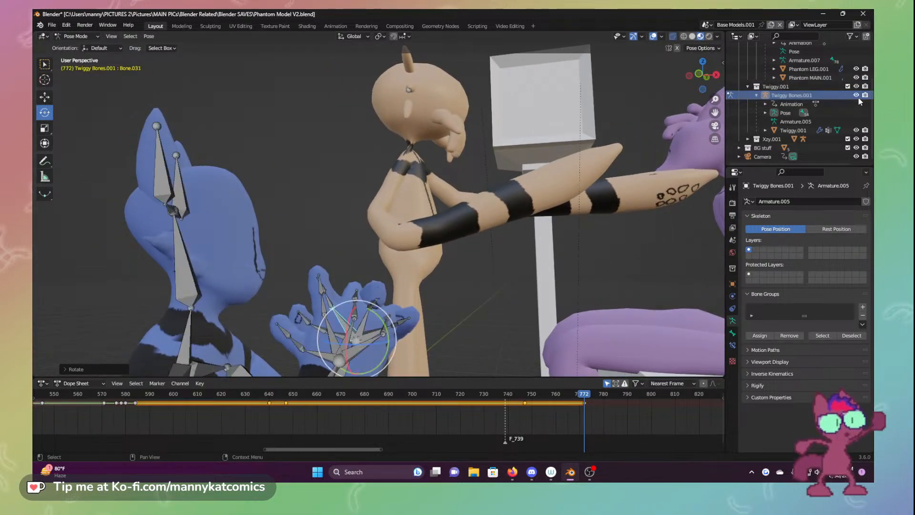
# Rotate the blue character's hand bone Bone.042, and adjust Bone.037 by rotating it about the global Z axis
pyautogui.click(313, 351)
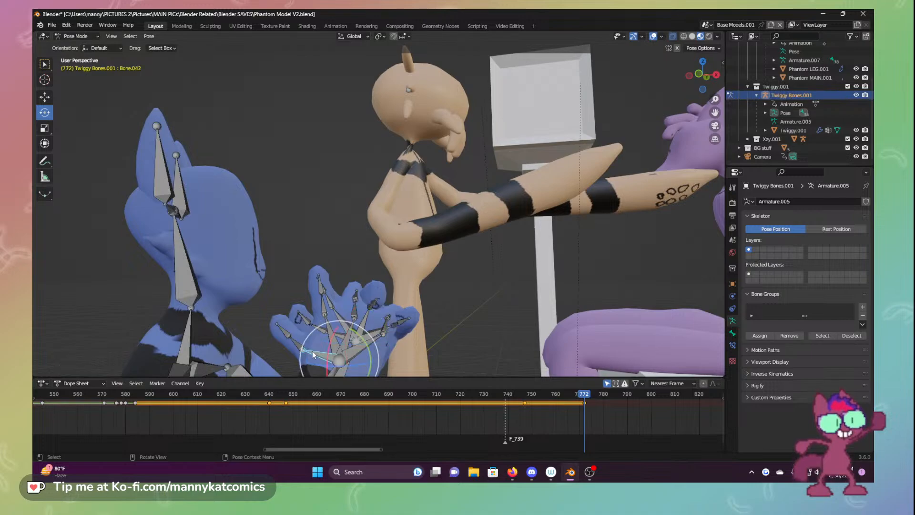
pyautogui.moveTo(353, 369); pyautogui.dragTo(328, 359)
pyautogui.click(323, 334)
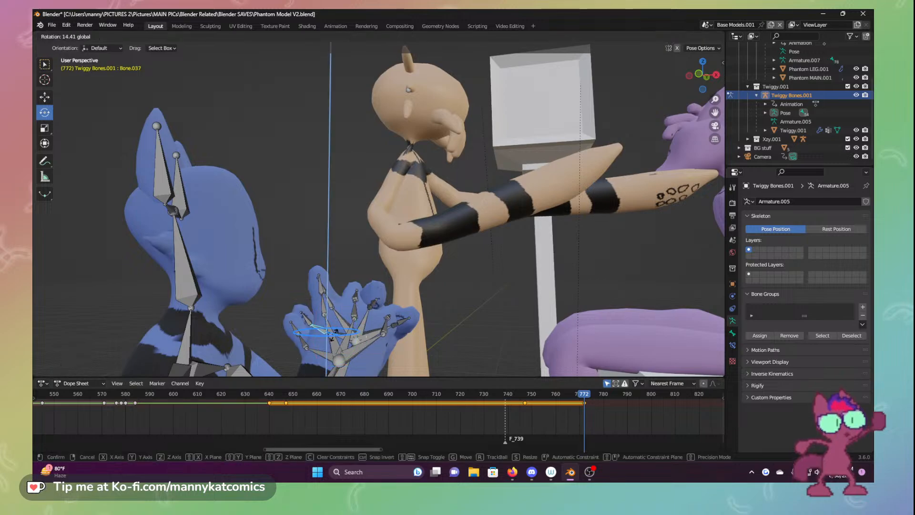
pyautogui.moveTo(330, 345); pyautogui.dragTo(343, 338)
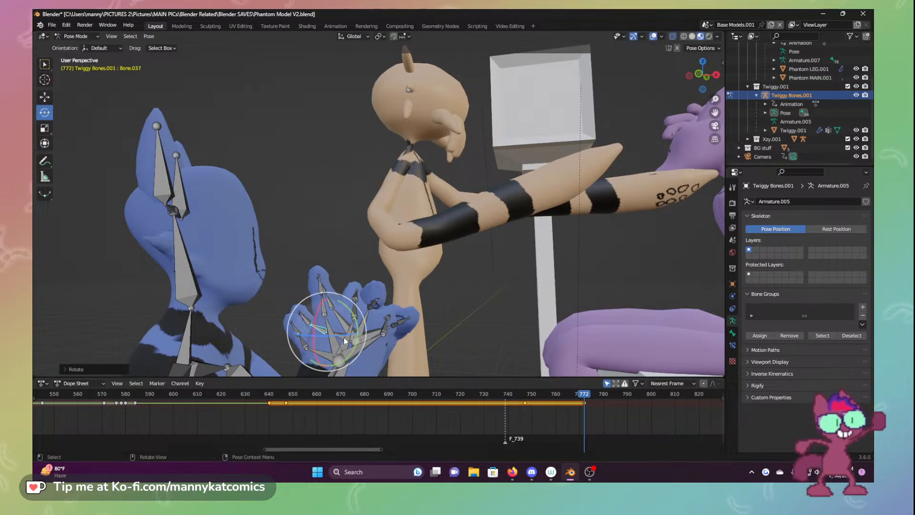
pyautogui.moveTo(317, 300); pyautogui.dragTo(316, 300)
pyautogui.moveTo(384, 341); pyautogui.dragTo(316, 359, button='middle')
# Keyframe Location & Rotation for all Twiggy bones at frame 772, and check the camera view with the armature temporarily hidden
pyautogui.click(714, 126)
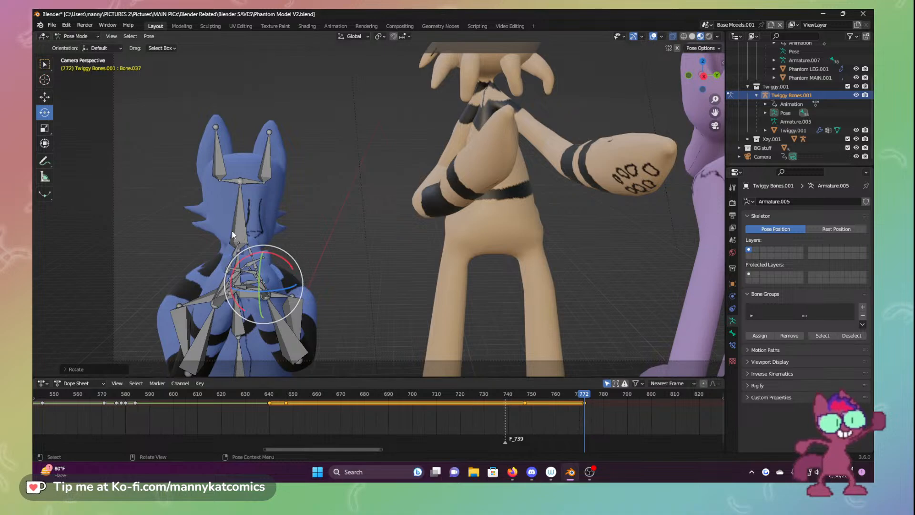
pyautogui.press('a')
pyautogui.press('i')
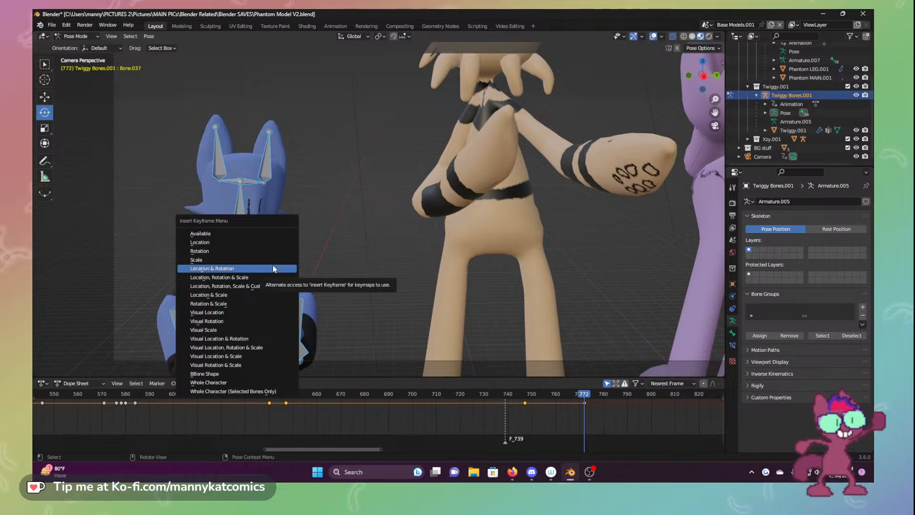
pyautogui.click(274, 268)
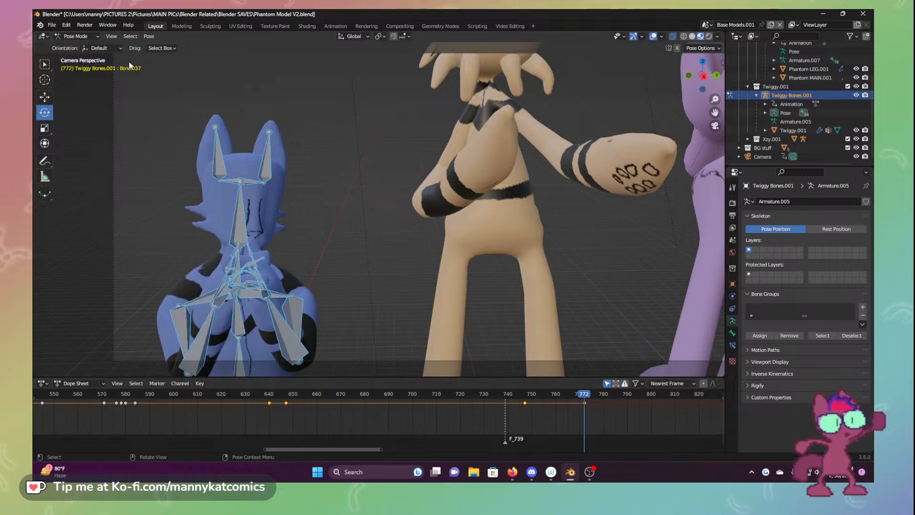
pyautogui.click(857, 95)
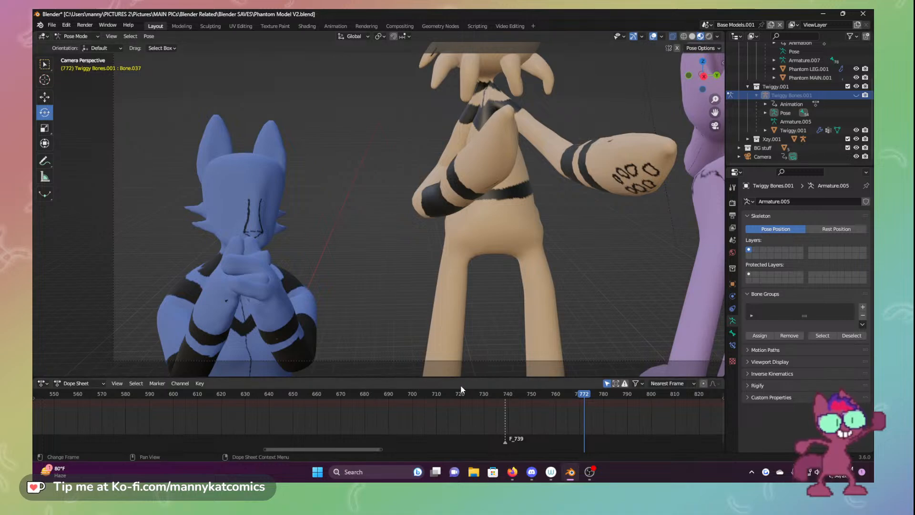
pyautogui.click(856, 95)
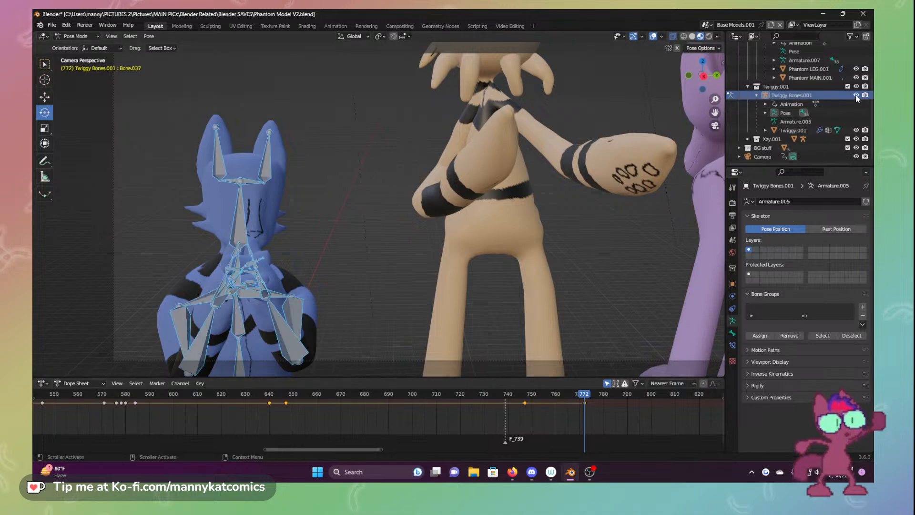
# Rotate Twiggy's head bone, Bone.007, in the camera view and turn it about the global Z axis
pyautogui.click(230, 235)
pyautogui.press('r')
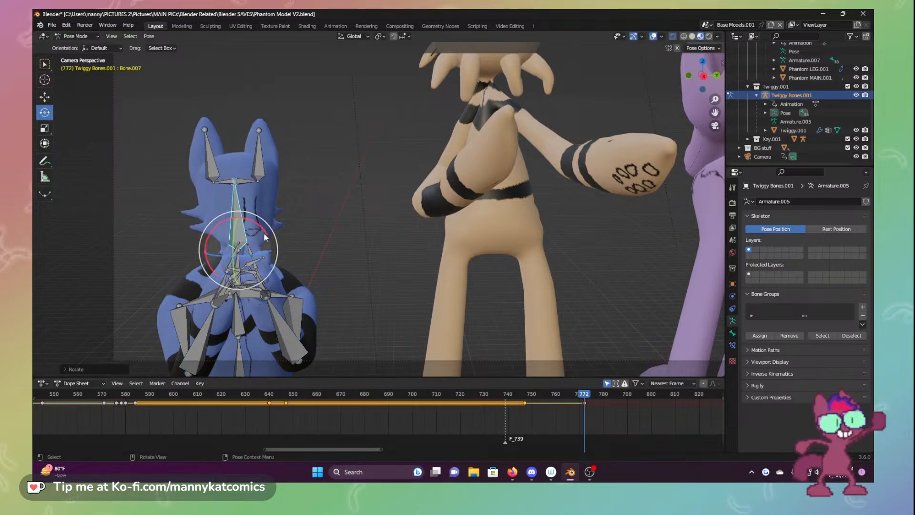
pyautogui.press('z')
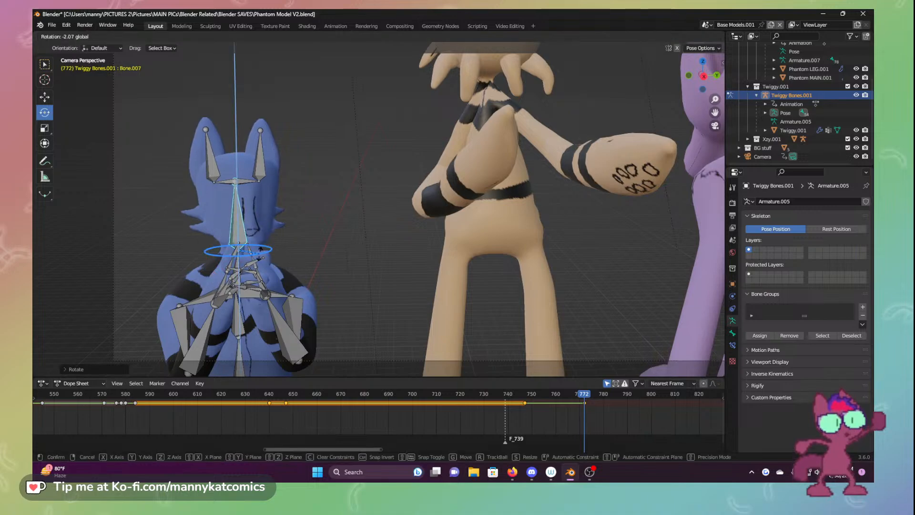
pyautogui.click(298, 294)
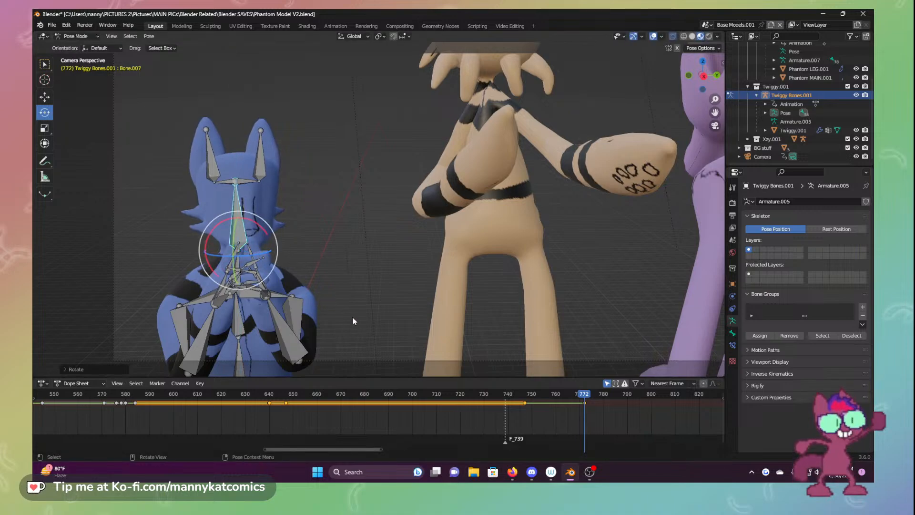
# Keyframe the new head pose for all Twiggy bones at frame 772 and deselect the bones
pyautogui.scroll(-4, 173, 224)
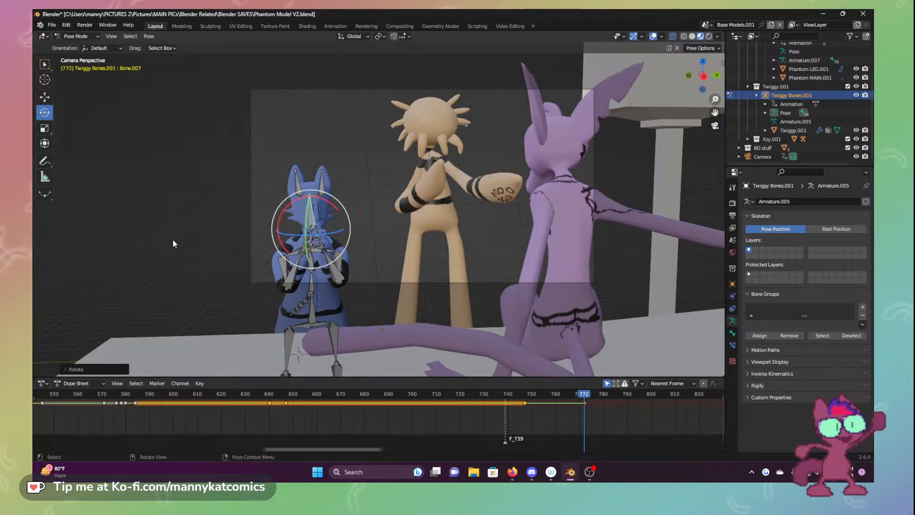
pyautogui.press('a')
pyautogui.press('i')
pyautogui.click(188, 216)
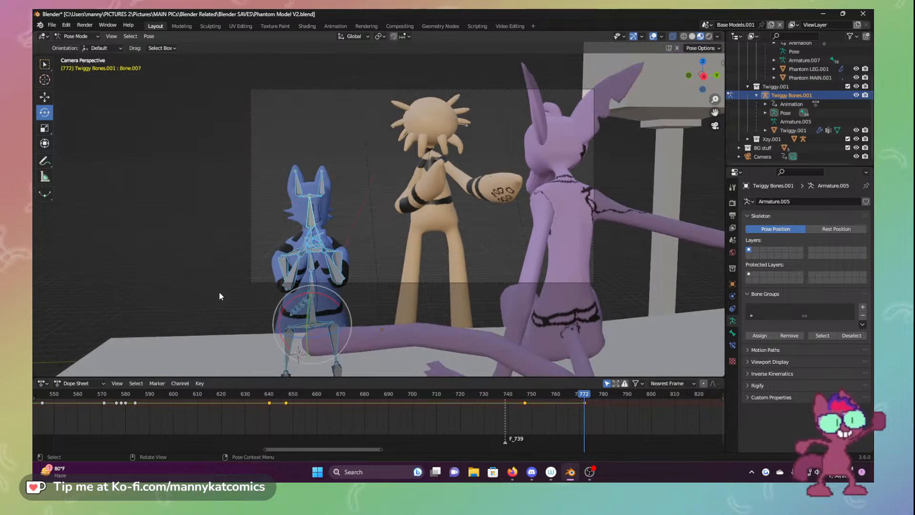
pyautogui.scroll(5, 219, 300)
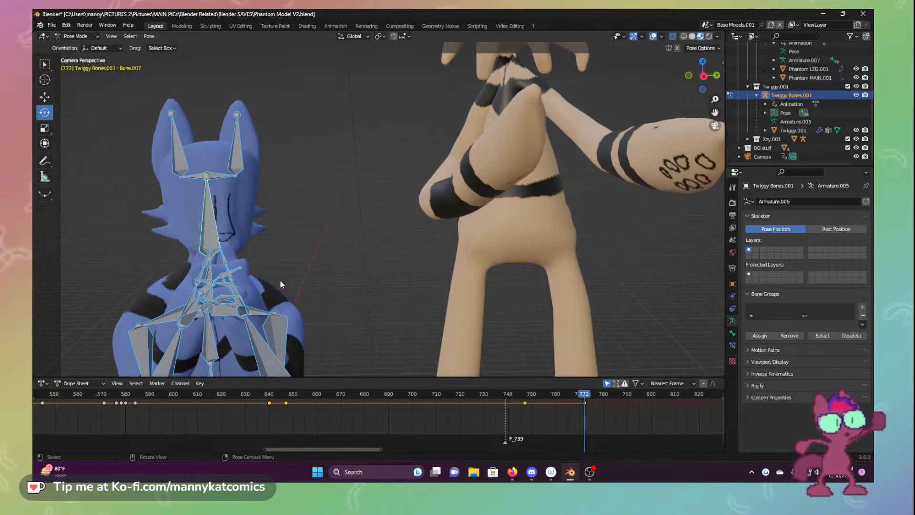
pyautogui.click(309, 297)
# Return the Twiggy armature to Object Mode and save the file
pyautogui.scroll(-4, 308, 291)
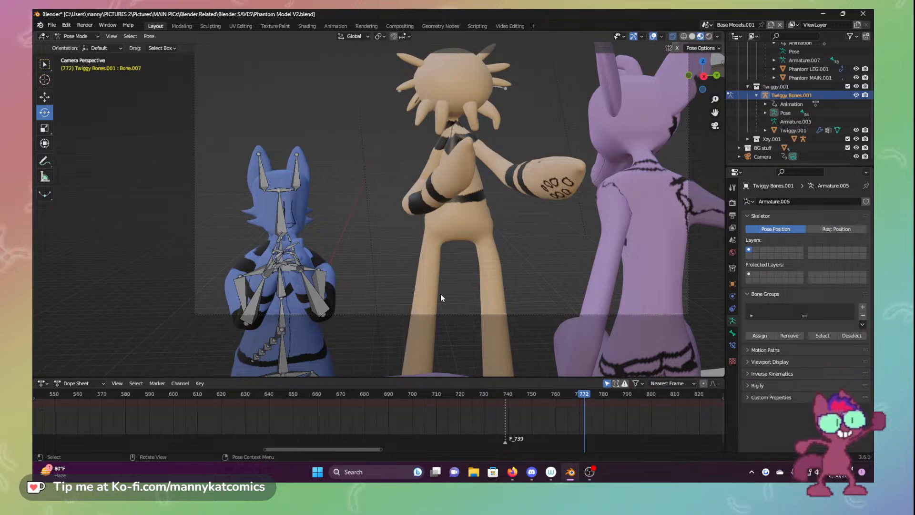
pyautogui.click(76, 36)
pyautogui.click(81, 48)
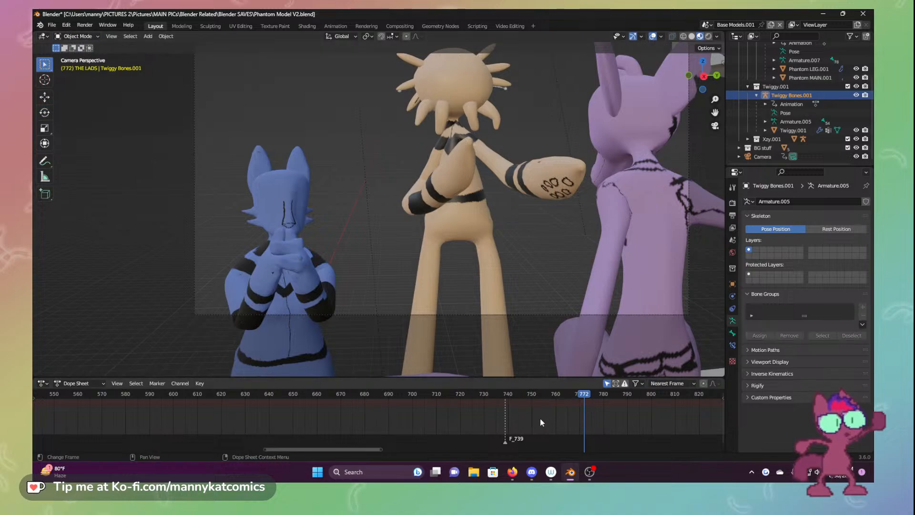
pyautogui.hotkey('ctrl', 's')
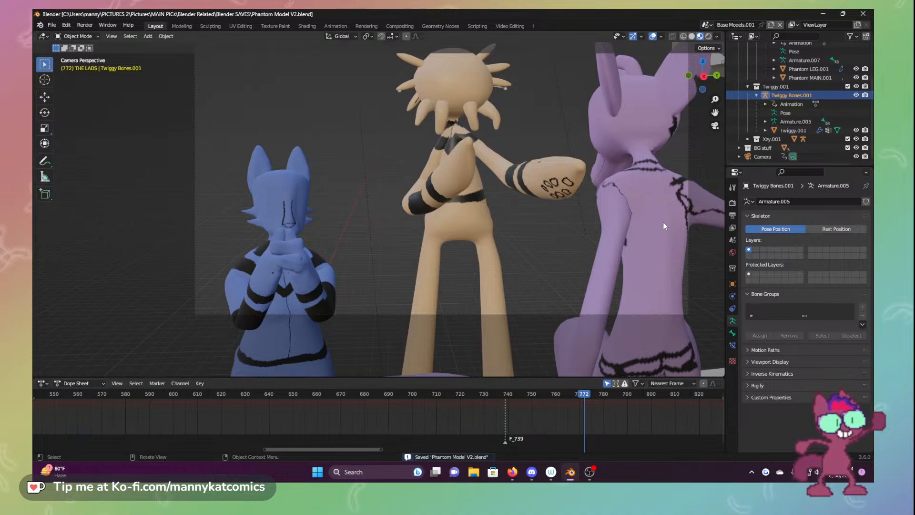
# Move the playhead back to frame 0 on the timeline and save the file
pyautogui.scroll(-3, 593, 297)
pyautogui.scroll(2, 593, 296)
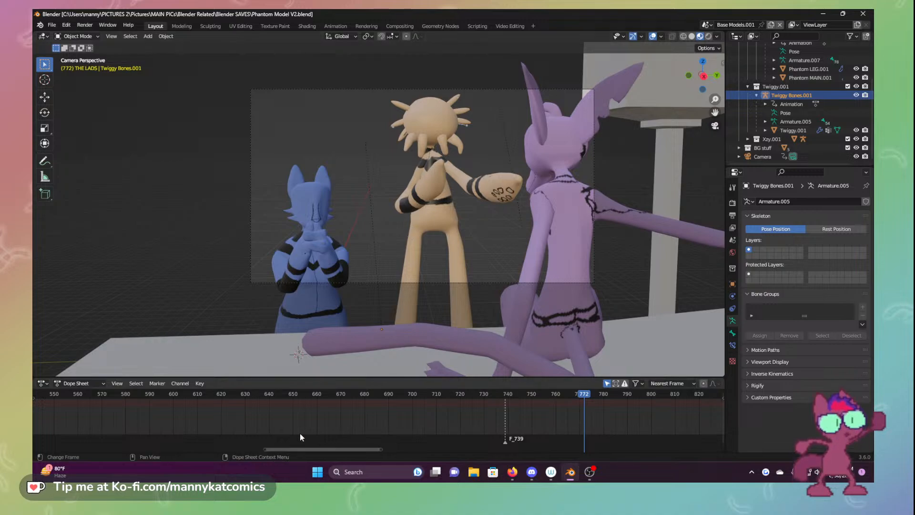
pyautogui.moveTo(339, 449); pyautogui.dragTo(51, 450)
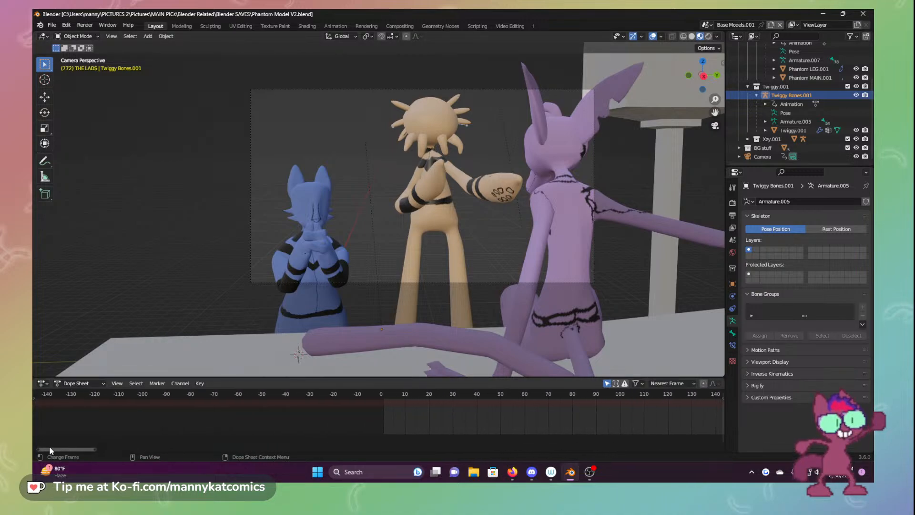
pyautogui.moveTo(385, 397); pyautogui.dragTo(367, 396)
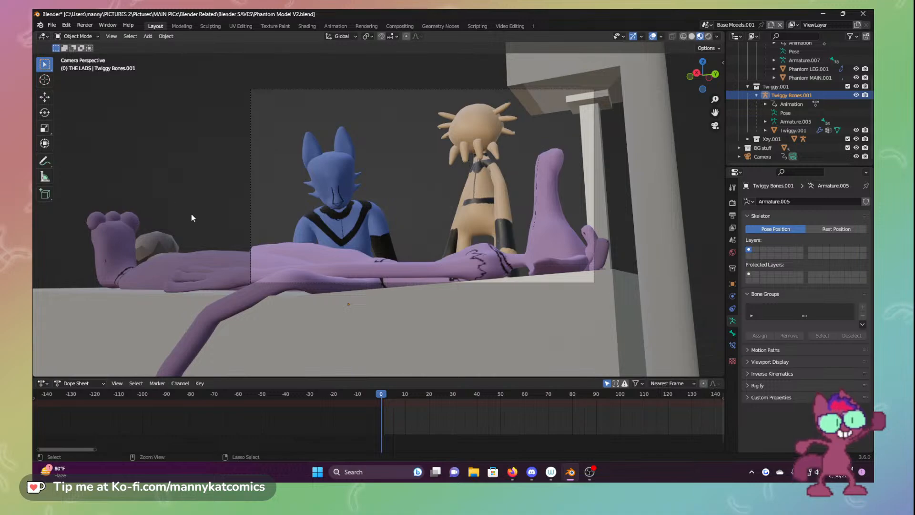
pyautogui.hotkey('ctrl', 's')
# Play the animation from frame 0 with the camera frame enlarged in the viewport to review the shots
pyautogui.scroll(2, 355, 239)
pyautogui.keyDown('shift'); pyautogui.moveTo(446, 212); pyautogui.dragTo(386, 239, button='middle'); pyautogui.keyUp('shift')
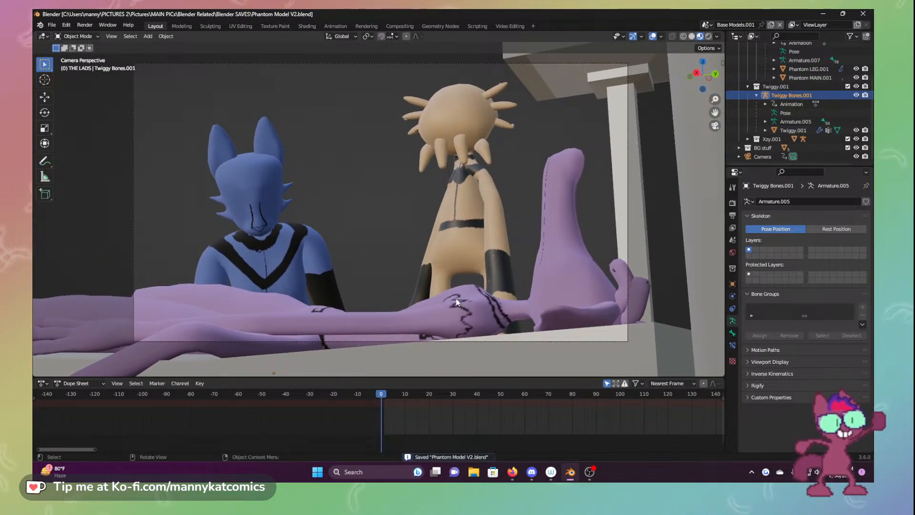
pyautogui.press('space')
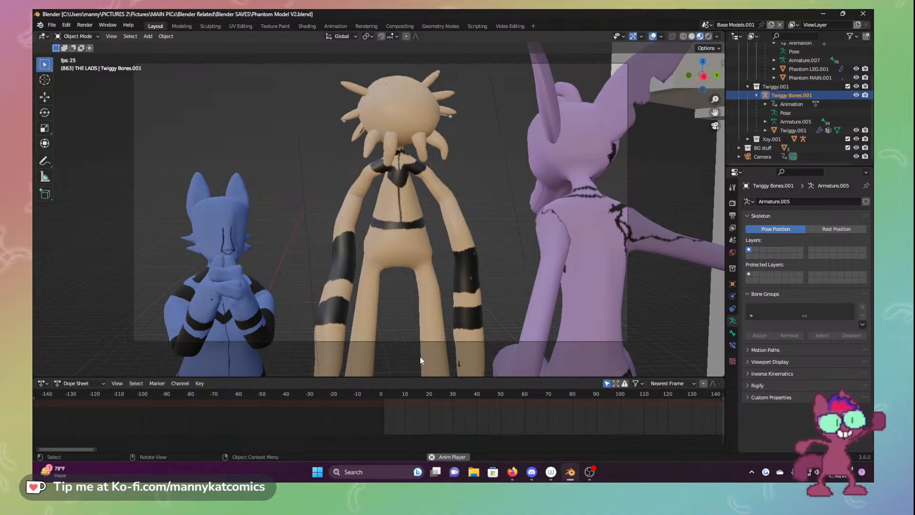
# Stop the playback, examine the characters' poses at frame 233, and play the animation onward from there
pyautogui.press('space')
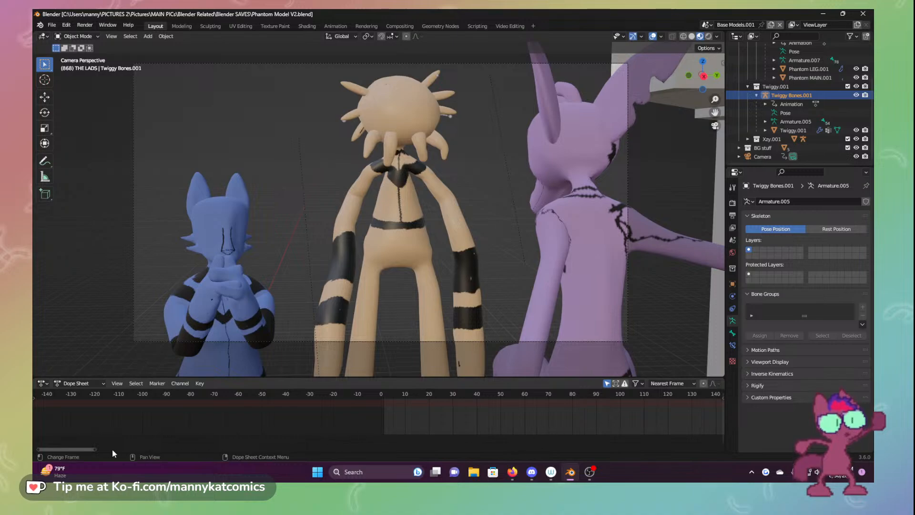
pyautogui.click(90, 445)
pyautogui.moveTo(93, 450); pyautogui.dragTo(146, 450)
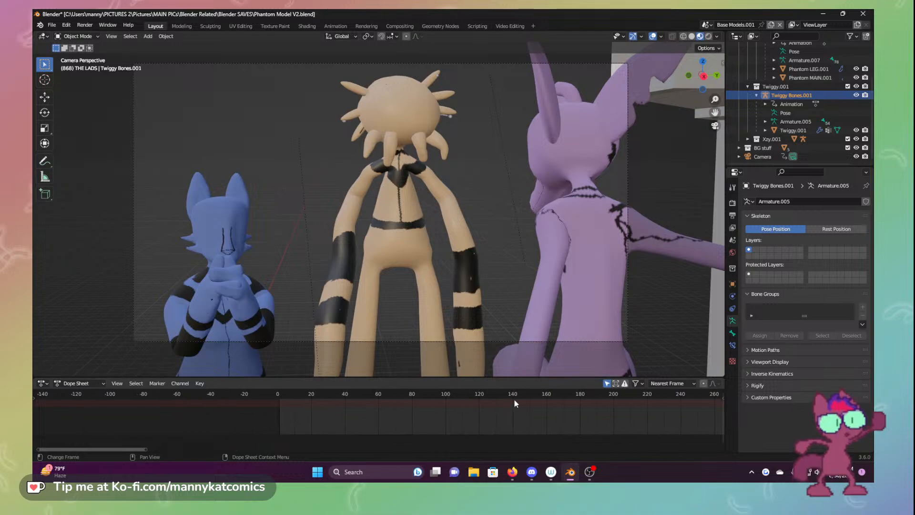
pyautogui.moveTo(598, 396); pyautogui.dragTo(669, 399)
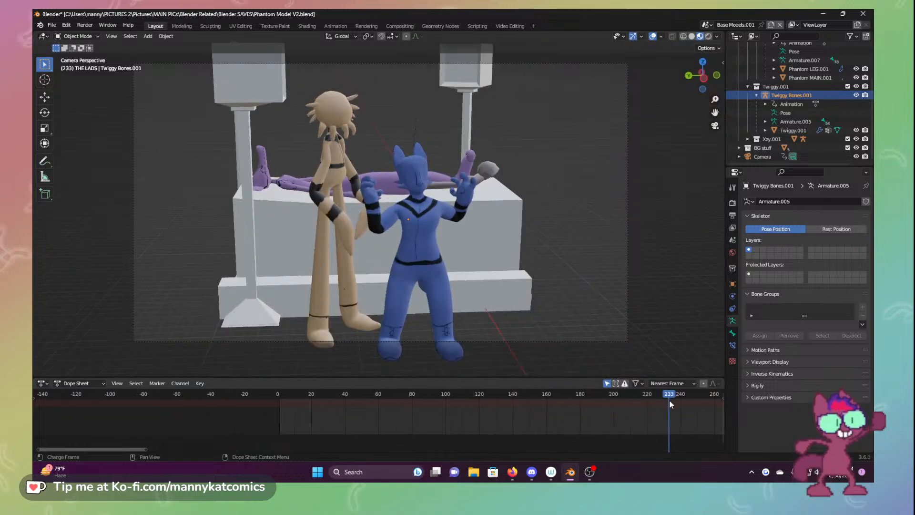
pyautogui.scroll(4, 391, 241)
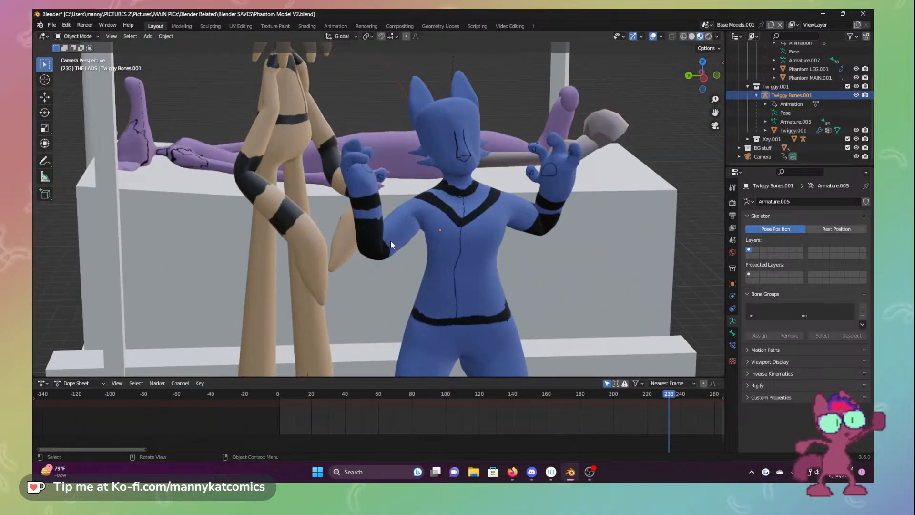
pyautogui.scroll(-3, 385, 244)
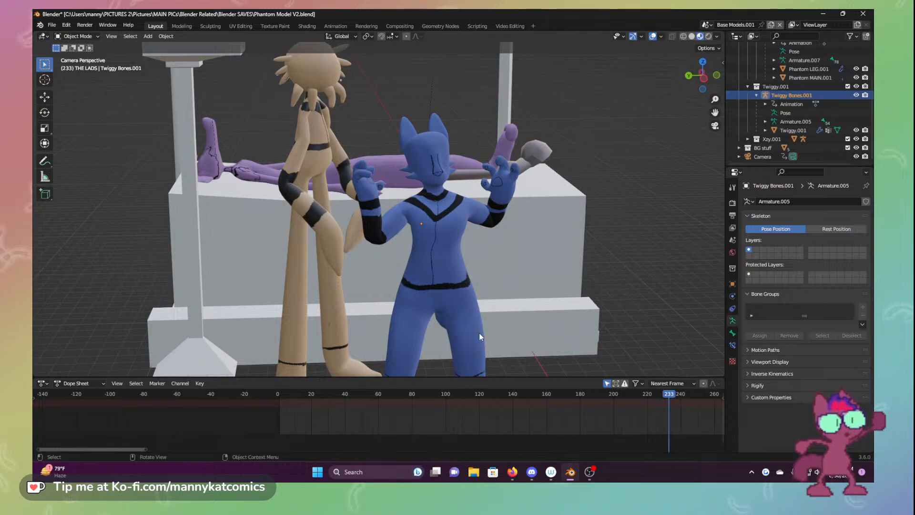
pyautogui.press('space')
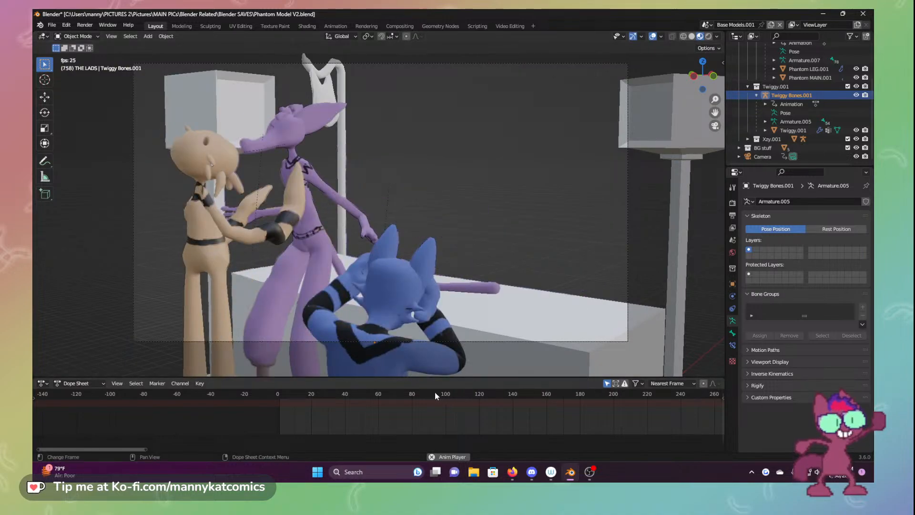
# Stop the playback, widen the timeline's frame range, and replay the table scene up to frame 725
pyautogui.click(431, 456)
pyautogui.moveTo(144, 451); pyautogui.dragTo(229, 450)
pyautogui.scroll(-5, 446, 412)
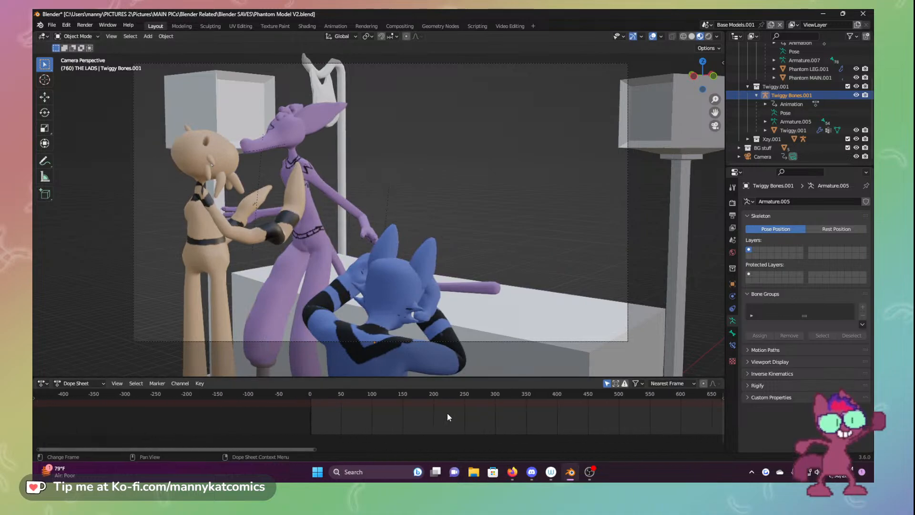
pyautogui.click(618, 395)
pyautogui.moveTo(618, 395); pyautogui.dragTo(571, 400)
pyautogui.press('space')
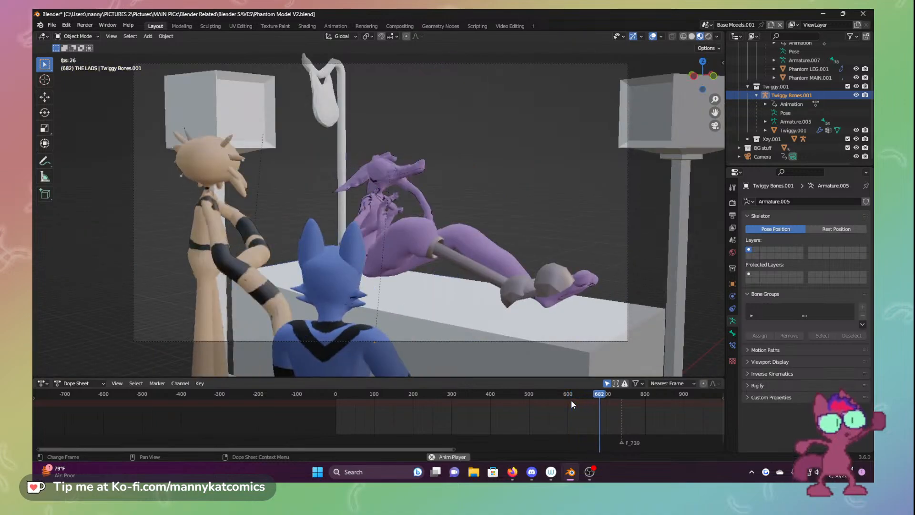
pyautogui.press('space')
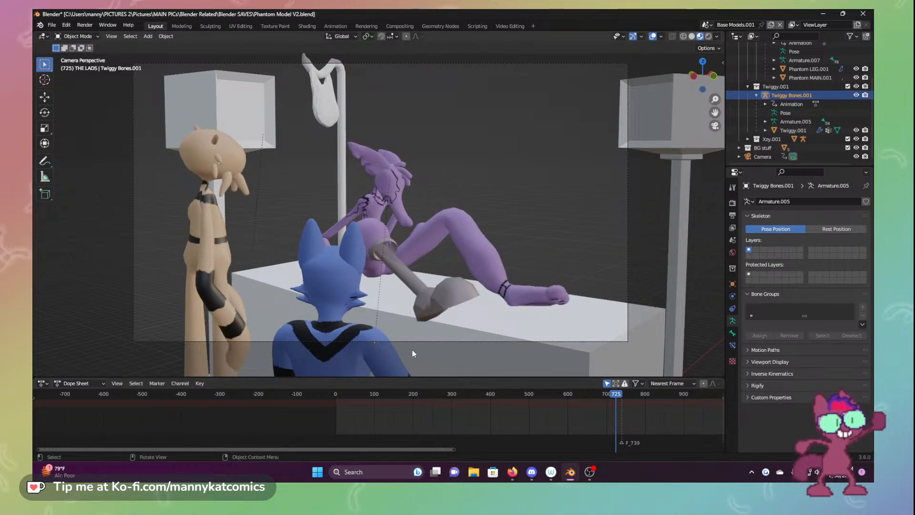
# Go to frame 152, collapse the Twiggy.001 and Phantom.002 collections, and select the armature inside the Xzy.001 collection
pyautogui.moveTo(384, 393)
pyautogui.mouseDown()
pyautogui.moveTo(416, 396)
pyautogui.moveTo(382, 394)
pyautogui.moveTo(395, 394)
pyautogui.mouseUp()
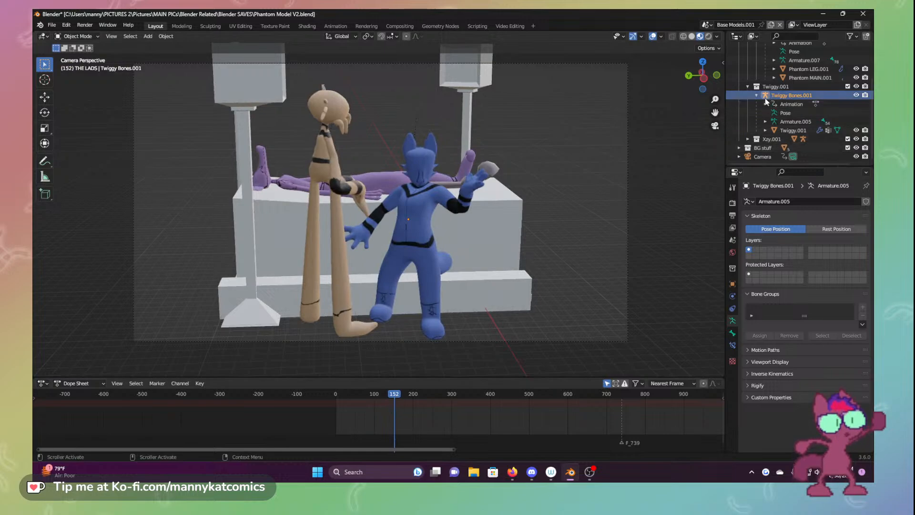
pyautogui.click(747, 88)
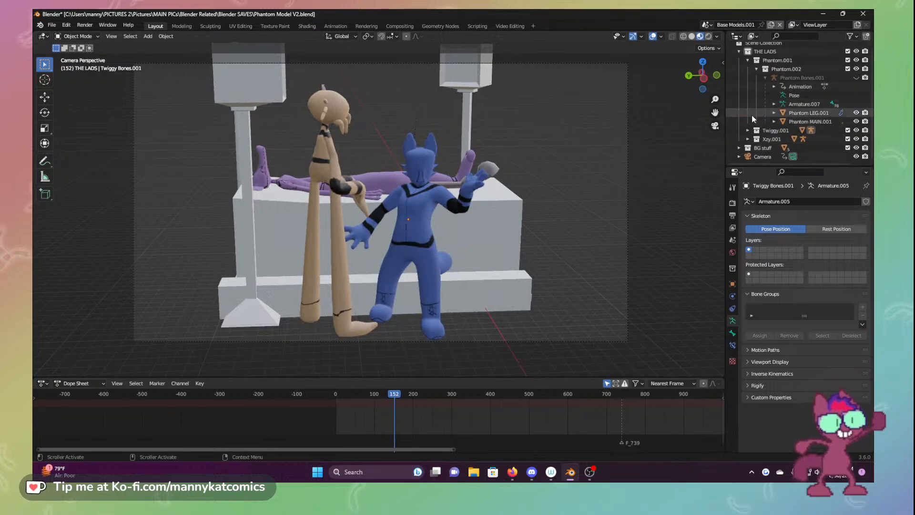
pyautogui.click(757, 74)
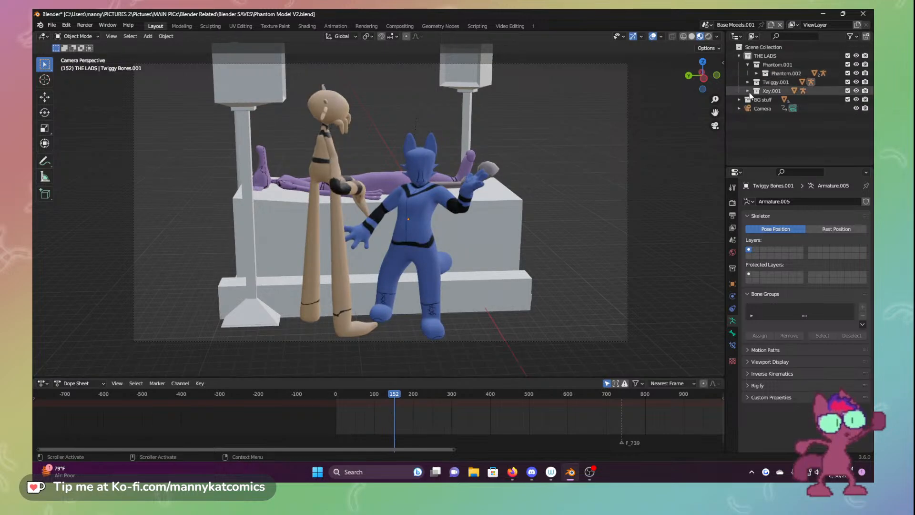
pyautogui.click(747, 90)
pyautogui.click(782, 127)
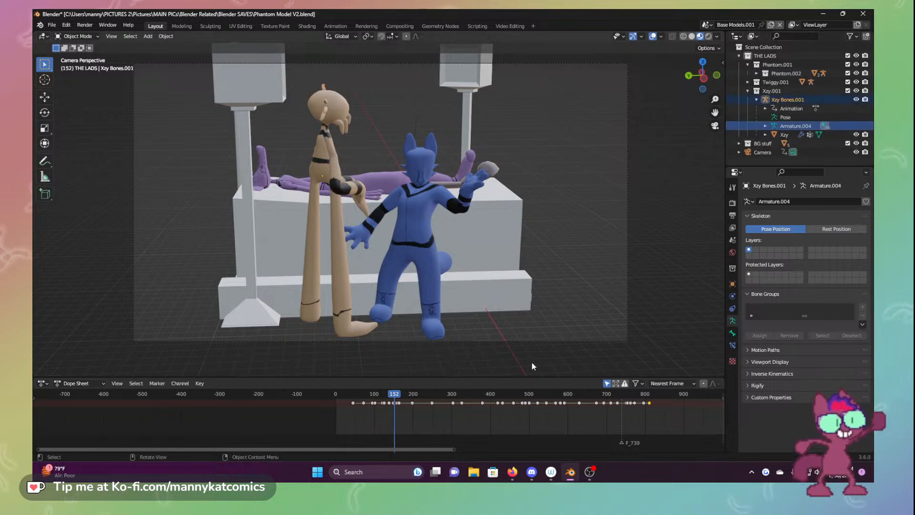
# Go to frame 165 and switch the Xzy armature to Pose Mode
pyautogui.moveTo(539, 392); pyautogui.dragTo(399, 394)
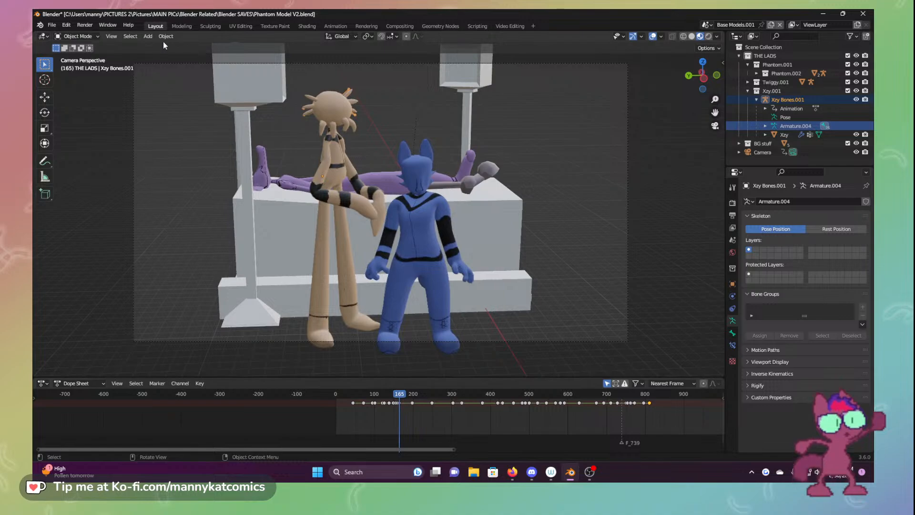
pyautogui.scroll(-5, 225, 133)
pyautogui.scroll(4, 225, 135)
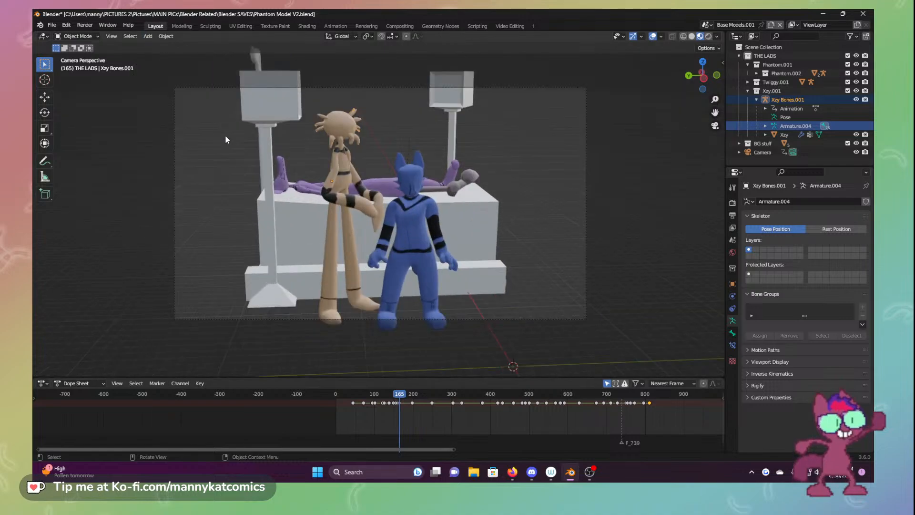
pyautogui.scroll(1, 226, 136)
pyautogui.click(81, 40)
pyautogui.click(82, 67)
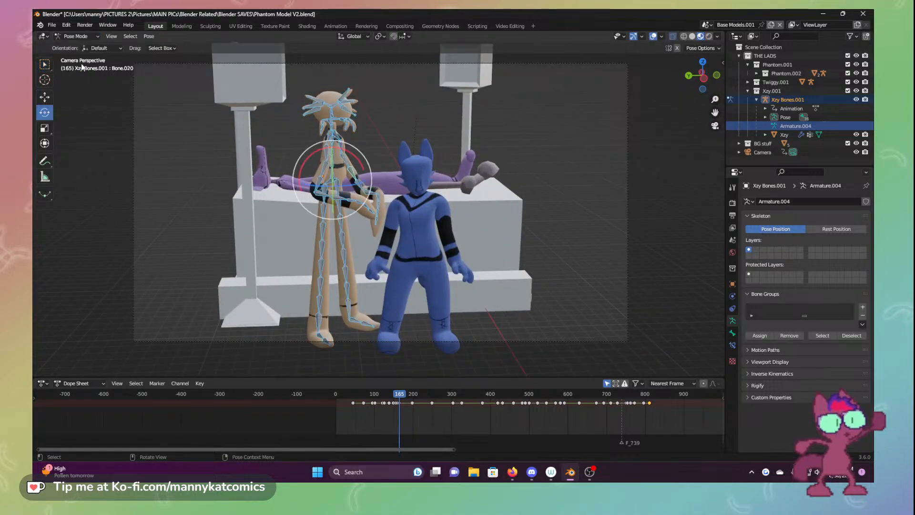
# Rotate the tan character's arm bone Bone.009 at frame 165 so the arm swings toward the blue character
pyautogui.scroll(3, 229, 167)
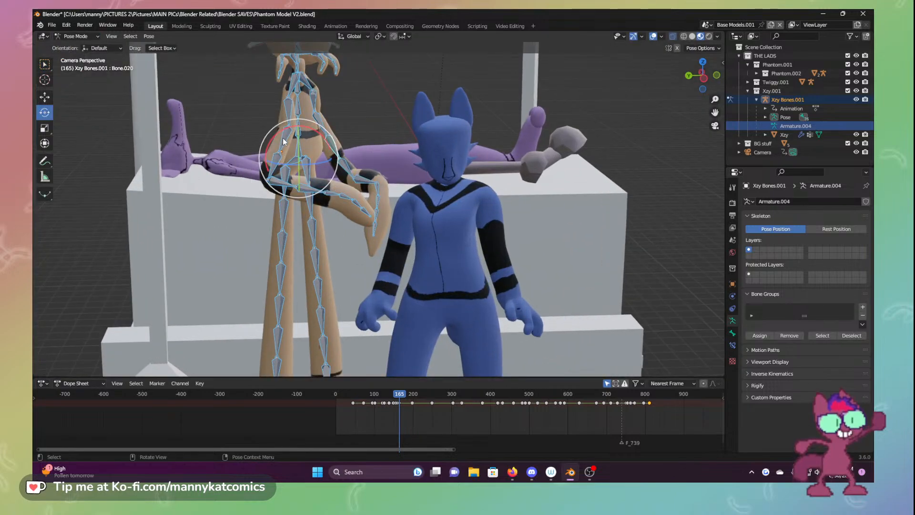
pyautogui.click(283, 121)
pyautogui.moveTo(261, 109); pyautogui.dragTo(256, 122)
pyautogui.click(258, 122)
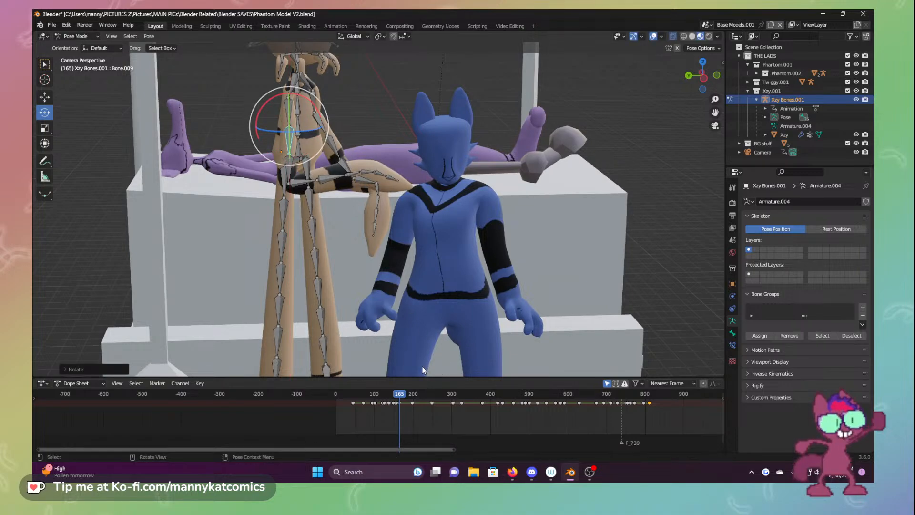
# Insert a Location & Rotation keyframe for Bone.009 at frame 165, and move to frame 199
pyautogui.click(399, 404)
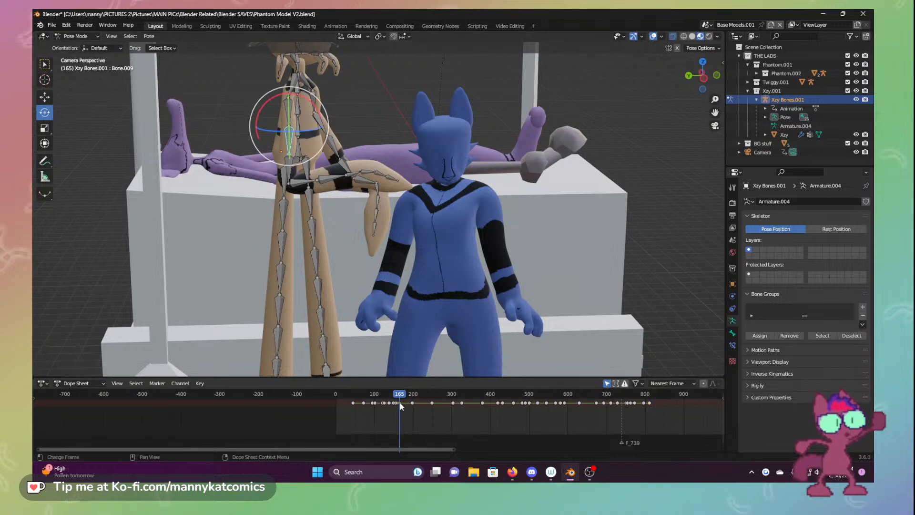
pyautogui.press('i')
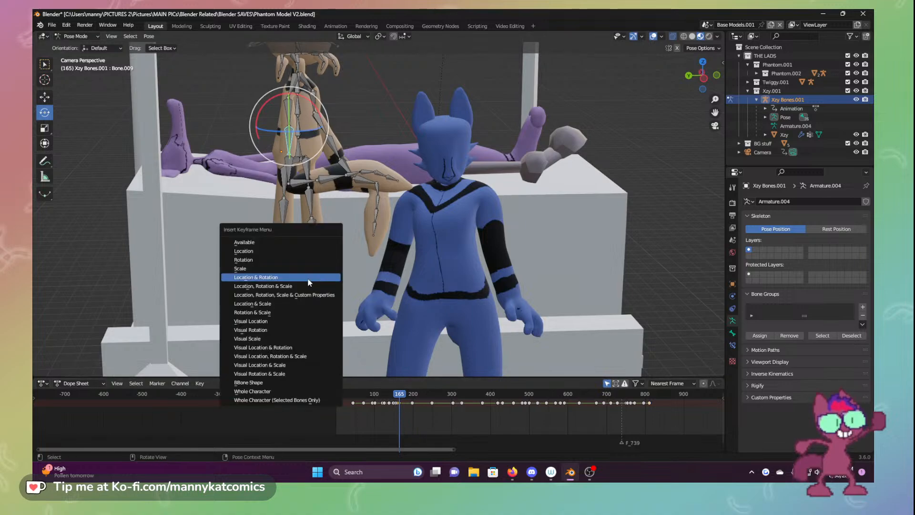
pyautogui.click(298, 275)
pyautogui.moveTo(400, 394)
pyautogui.mouseDown()
pyautogui.moveTo(435, 401)
pyautogui.moveTo(400, 400)
pyautogui.mouseUp()
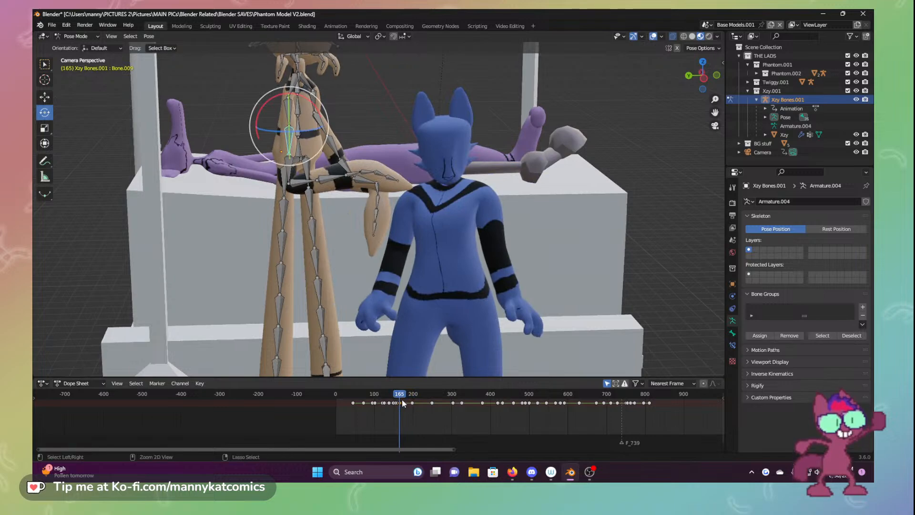
pyautogui.moveTo(402, 402); pyautogui.dragTo(414, 396)
pyautogui.click(414, 394)
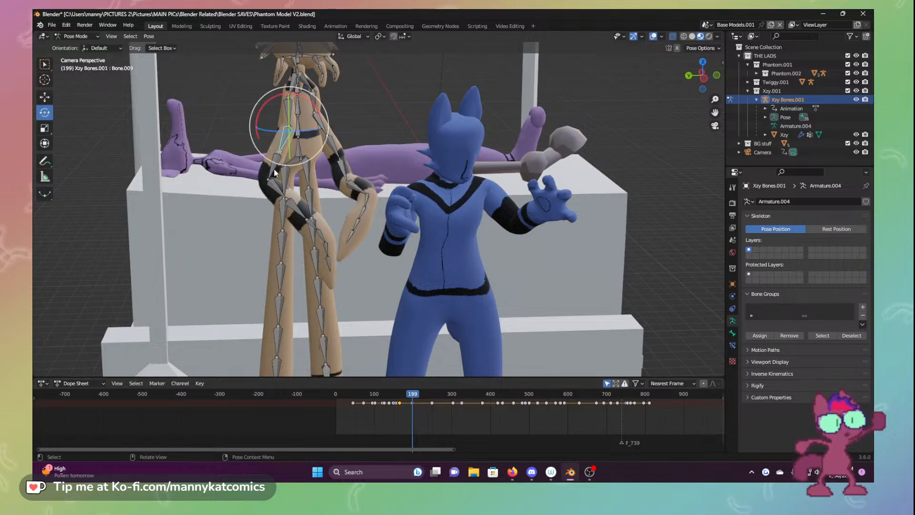
# Try rotating Bone.008 and Bone.009 of the tan character's bent arm at frame 199
pyautogui.click(272, 190)
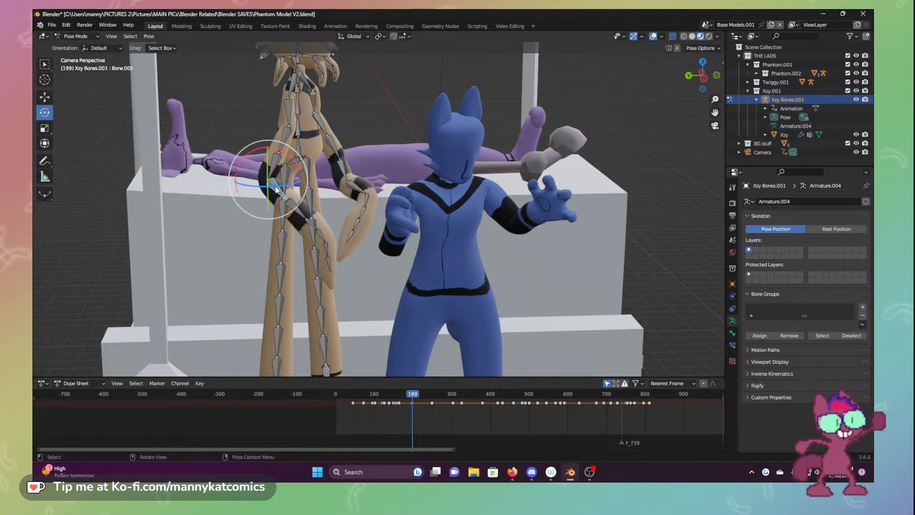
pyautogui.moveTo(300, 167); pyautogui.dragTo(288, 139)
pyautogui.click(288, 139)
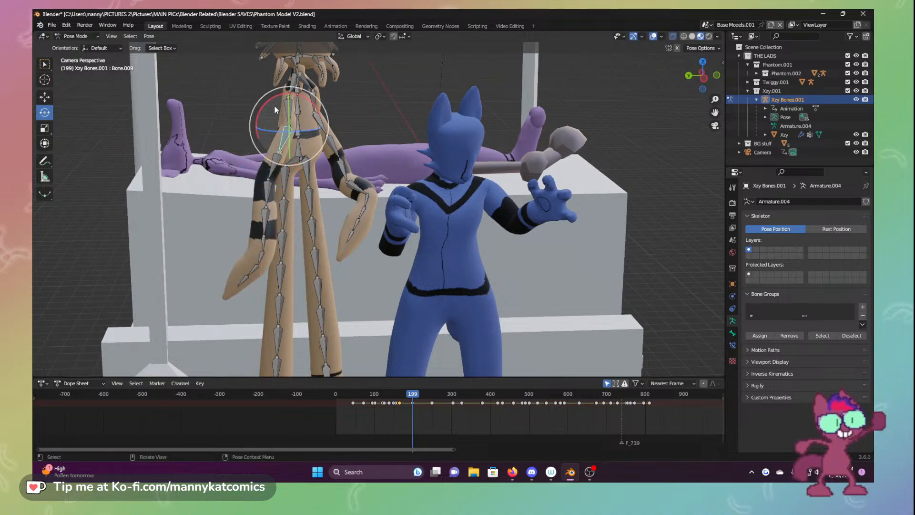
pyautogui.moveTo(267, 102); pyautogui.dragTo(261, 124)
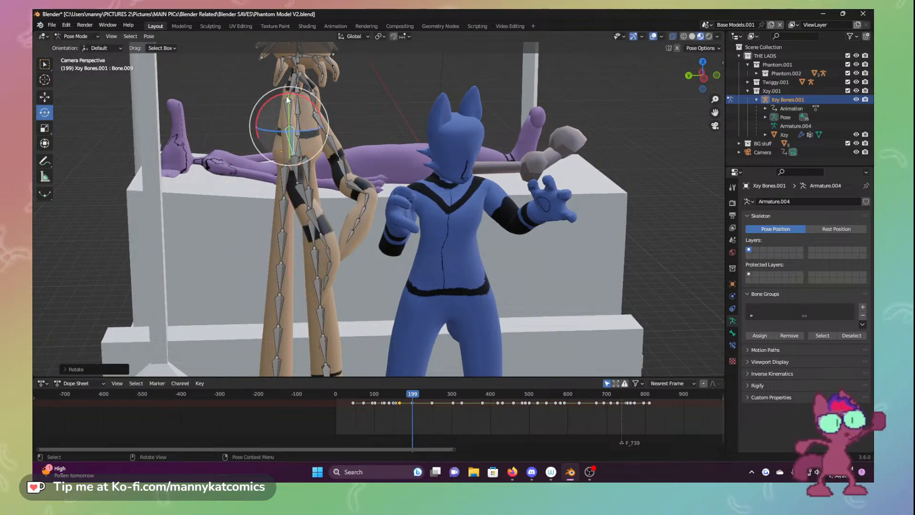
# Select the arm bones from shoulder to wrist on the tan character's same arm and clear their rotation
pyautogui.click(288, 106)
pyautogui.keyDown('shift'); pyautogui.click(291, 143); pyautogui.keyUp('shift')
pyautogui.keyDown('shift'); pyautogui.click(296, 173); pyautogui.keyUp('shift')
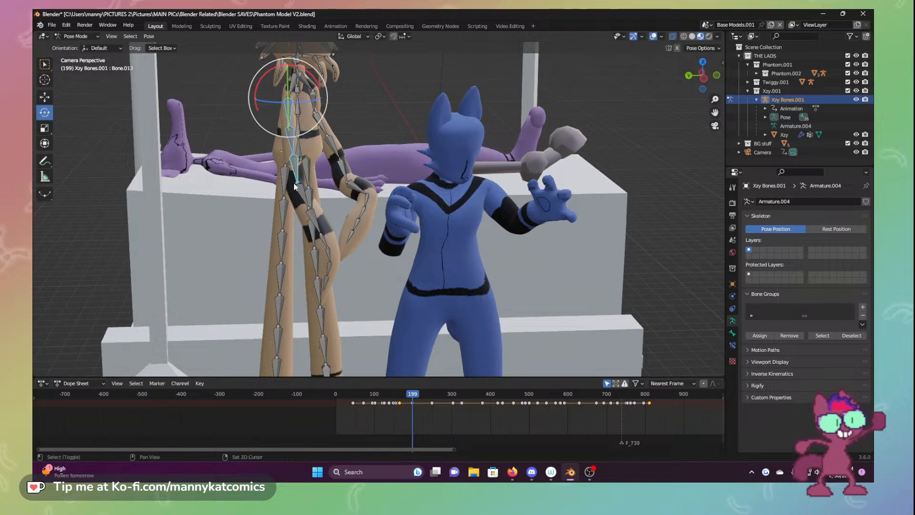
pyautogui.keyDown('shift'); pyautogui.click(305, 198); pyautogui.keyUp('shift')
pyautogui.keyDown('shift'); pyautogui.click(315, 226); pyautogui.keyUp('shift')
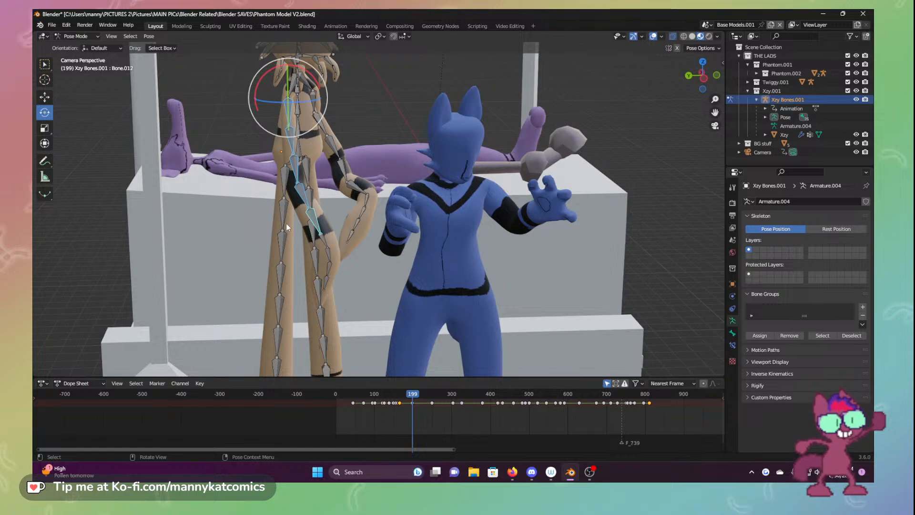
pyautogui.hotkey('alt', 'r')
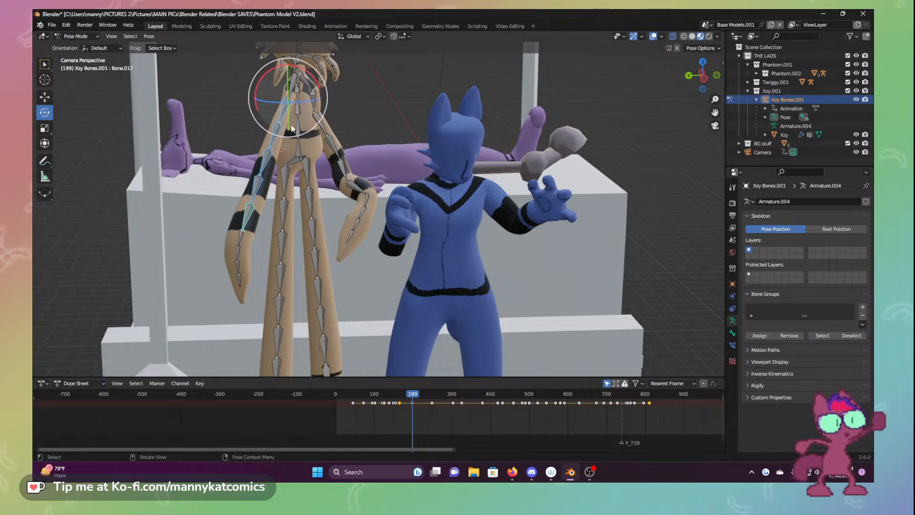
# Select the chain of bones in the tan character's other arm, nearest the blue character, and clear their rotation
pyautogui.click(313, 96)
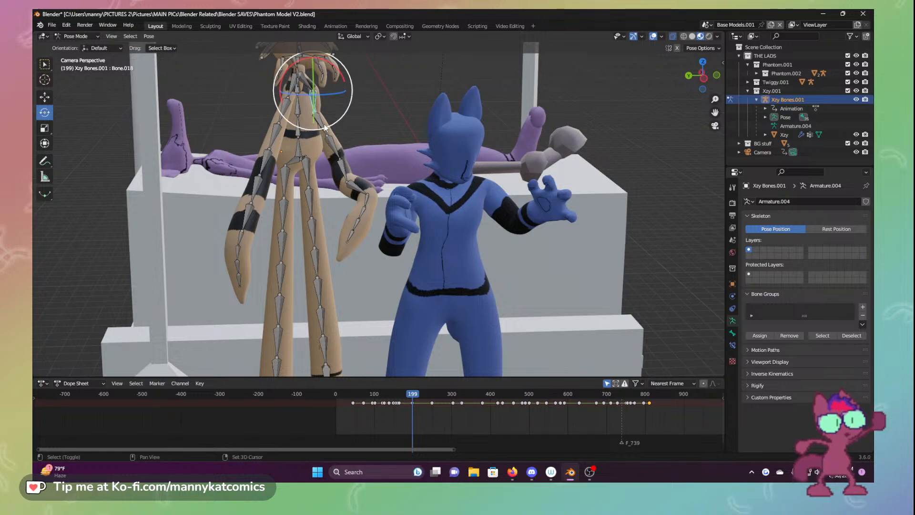
pyautogui.keyDown('shift'); pyautogui.click(332, 142); pyautogui.keyUp('shift')
pyautogui.keyDown('shift'); pyautogui.click(332, 142); pyautogui.keyUp('shift')
pyautogui.keyDown('shift'); pyautogui.click(341, 164); pyautogui.keyUp('shift')
pyautogui.keyDown('shift'); pyautogui.click(352, 189); pyautogui.keyUp('shift')
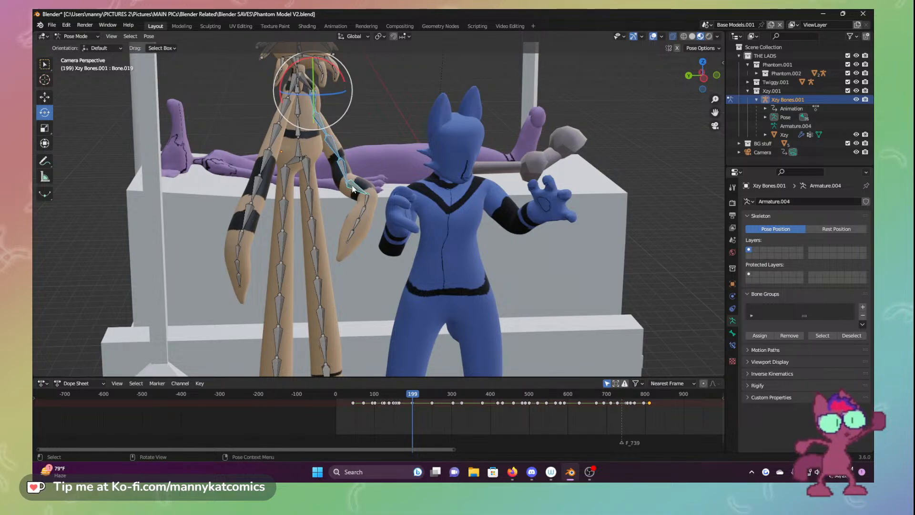
pyautogui.hotkey('alt', 'r')
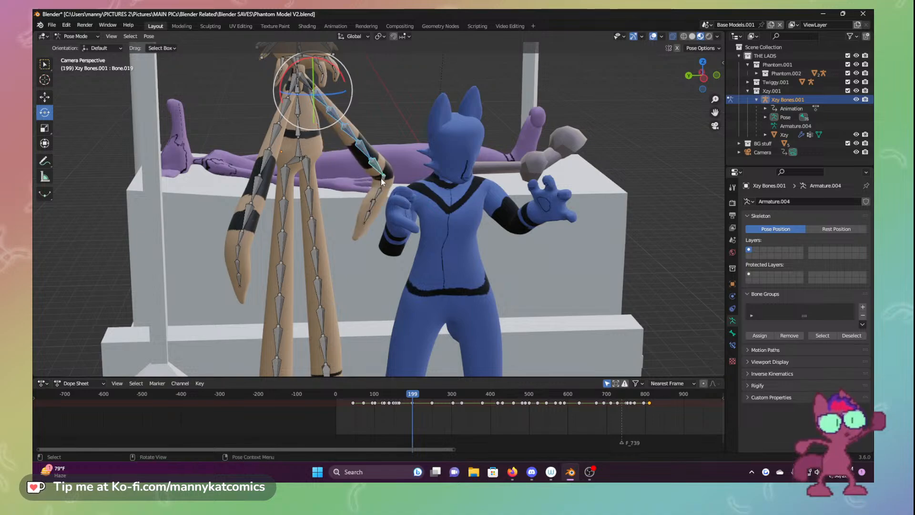
# Rotate the arm nearest the blue character down beside the body, and turn its hand bone to hang straight
pyautogui.moveTo(352, 78); pyautogui.dragTo(362, 163)
pyautogui.click(351, 197)
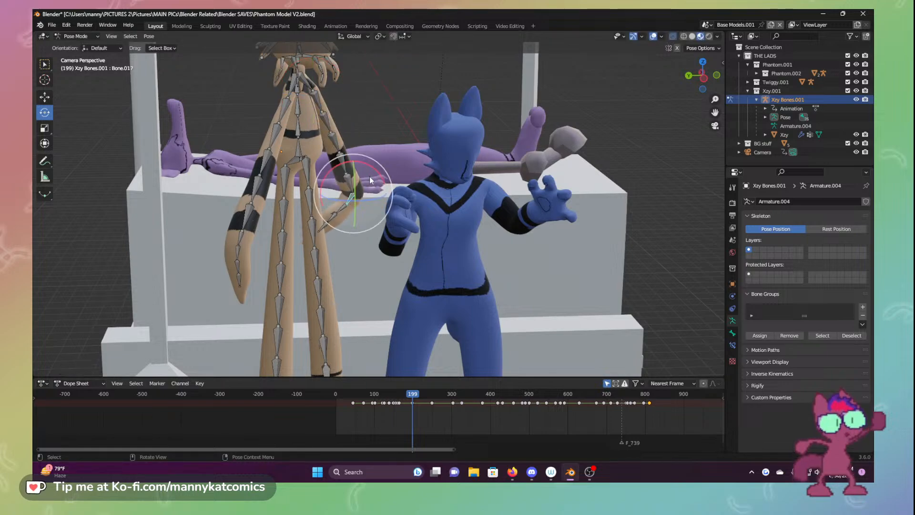
pyautogui.press('r')
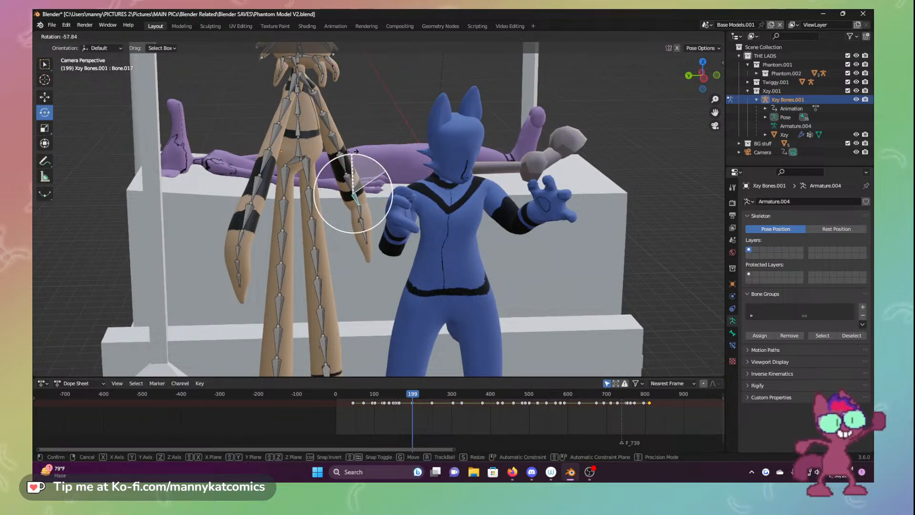
pyautogui.click(393, 234)
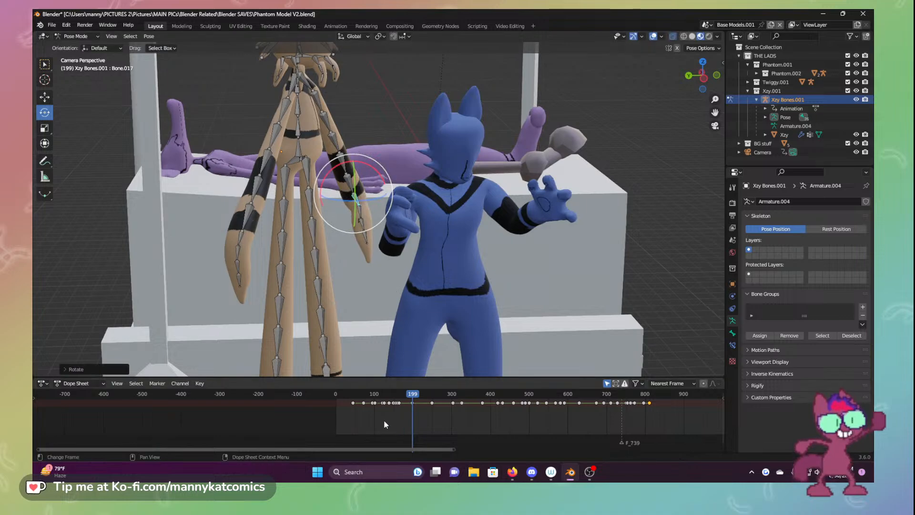
pyautogui.scroll(-3, 301, 293)
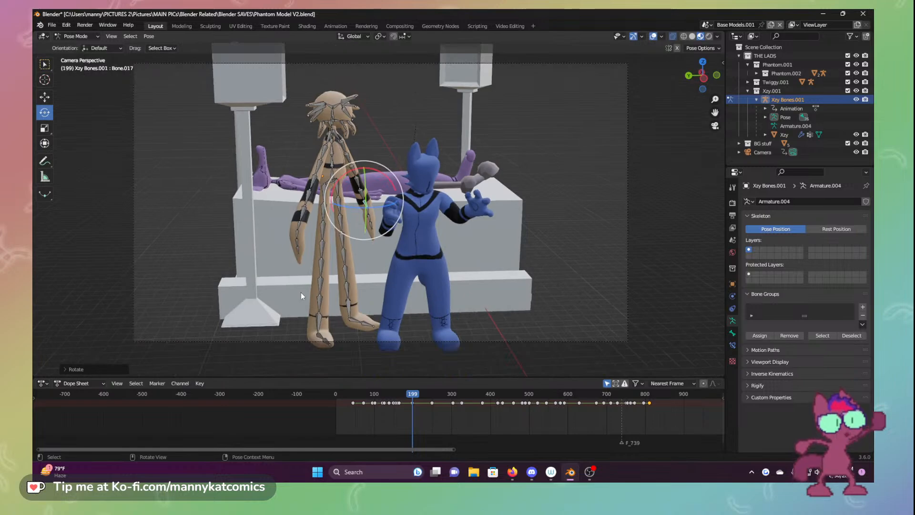
# Select all of the tan character's bones and insert a keyframe for the lowered-arm pose at frame 199
pyautogui.press('a')
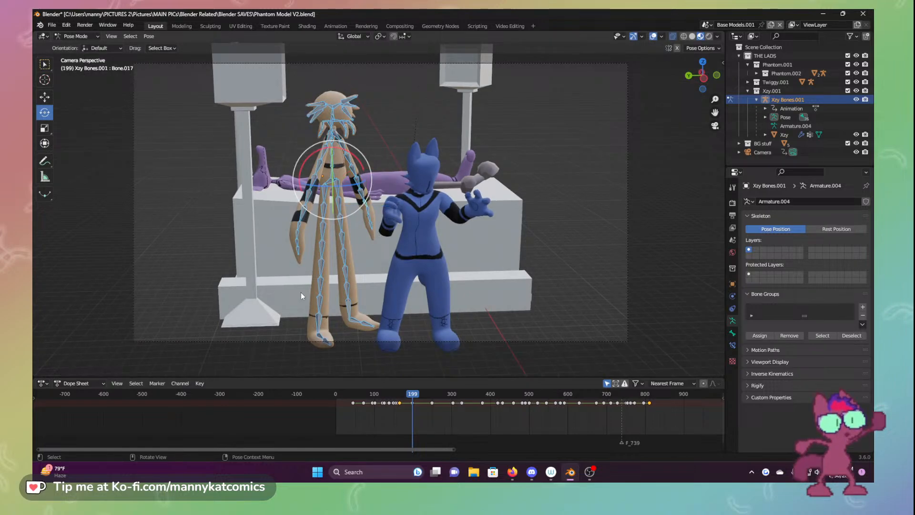
pyautogui.press('i')
pyautogui.click(300, 292)
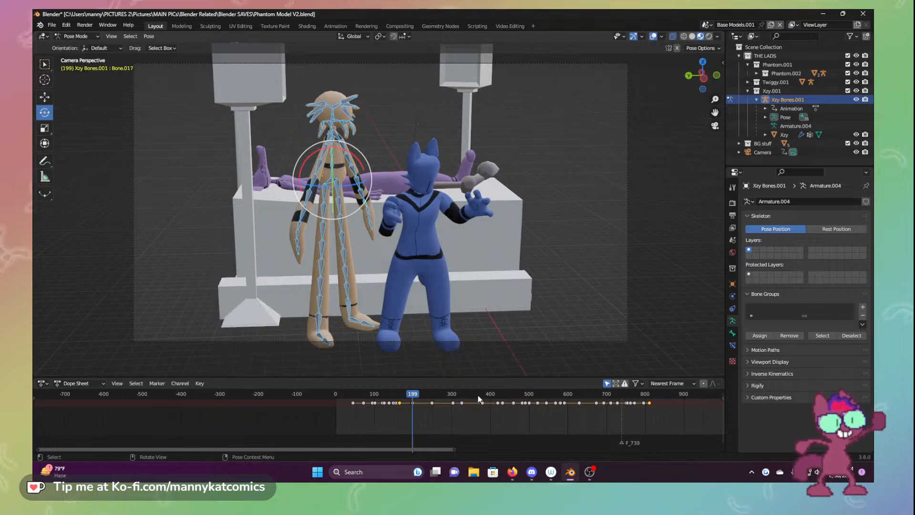
# Remove the tan character's extra keyframe at frame 198, check the pose past frame 199, and save the file
pyautogui.moveTo(408, 396)
pyautogui.mouseDown()
pyautogui.moveTo(395, 399)
pyautogui.moveTo(424, 399)
pyautogui.moveTo(410, 399)
pyautogui.moveTo(416, 406)
pyautogui.mouseUp()
pyautogui.scroll(10, 417, 406)
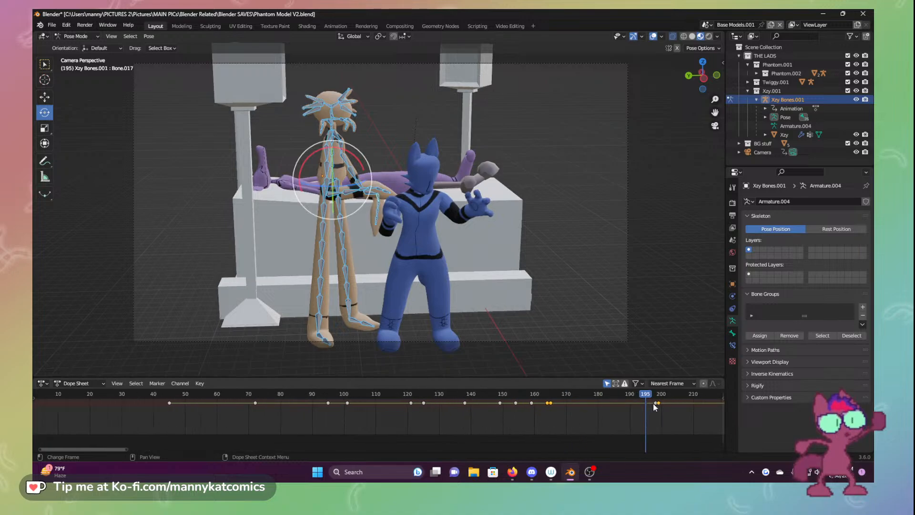
pyautogui.moveTo(649, 402); pyautogui.dragTo(701, 407)
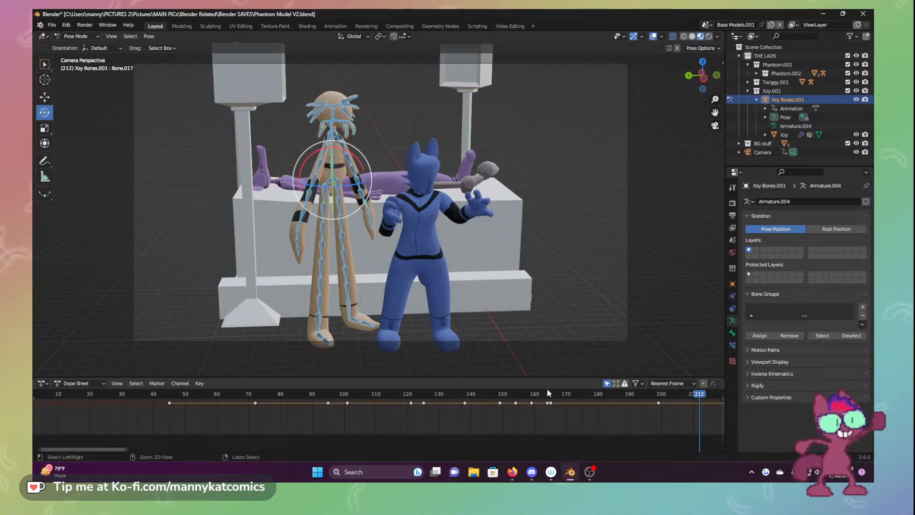
pyautogui.hotkey('ctrl', 's')
# Play the animation from frame 189 to review the tan character's arm movement through frame 199
pyautogui.moveTo(118, 449); pyautogui.dragTo(176, 453)
pyautogui.click(170, 392)
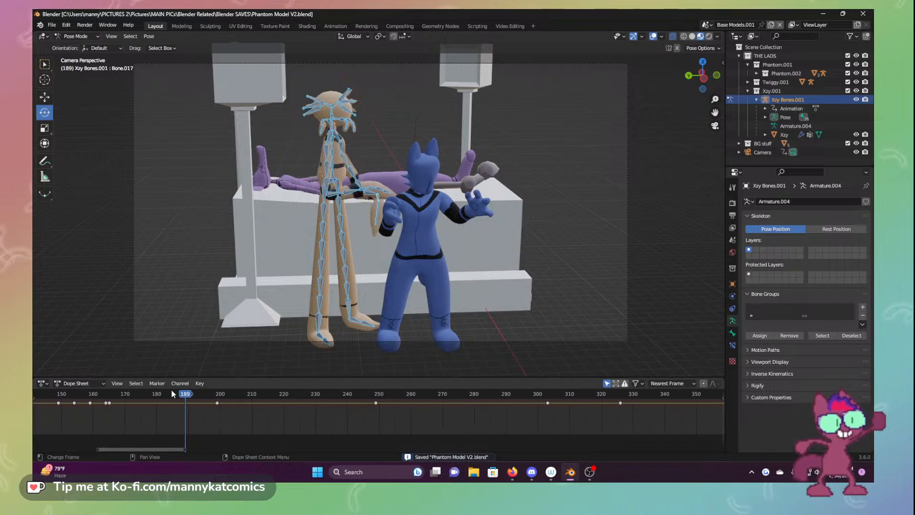
pyautogui.press('space')
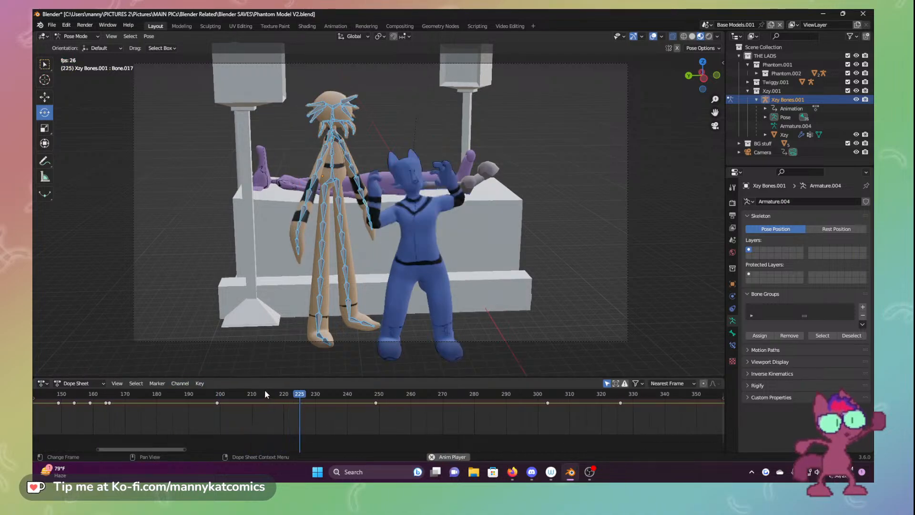
pyautogui.press('space')
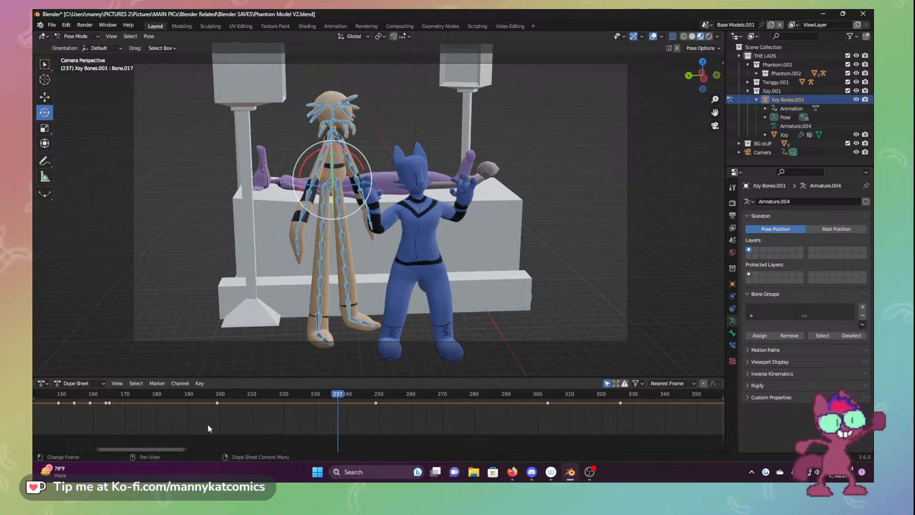
# Try removing all of the tan character's keyframes at frame 164, and undo the removal
pyautogui.moveTo(285, 396); pyautogui.dragTo(109, 395)
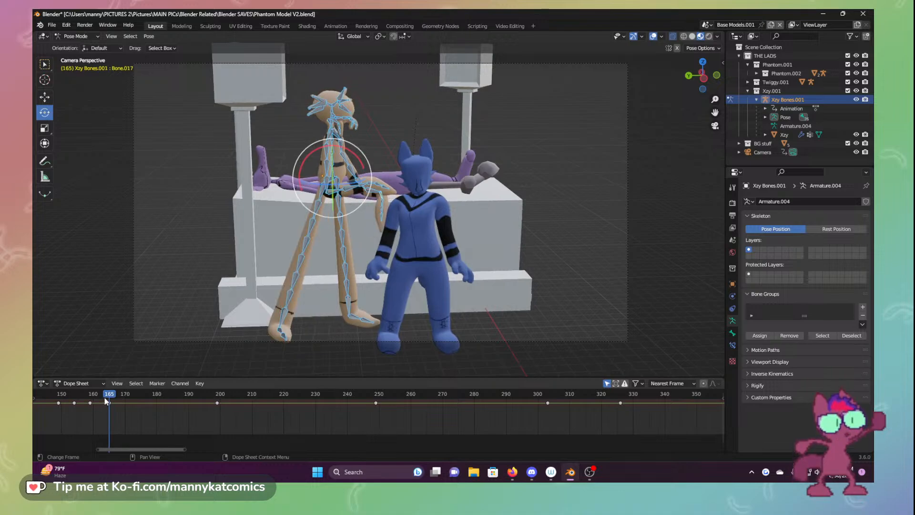
pyautogui.moveTo(106, 402)
pyautogui.mouseDown()
pyautogui.moveTo(260, 403)
pyautogui.moveTo(109, 405)
pyautogui.mouseUp()
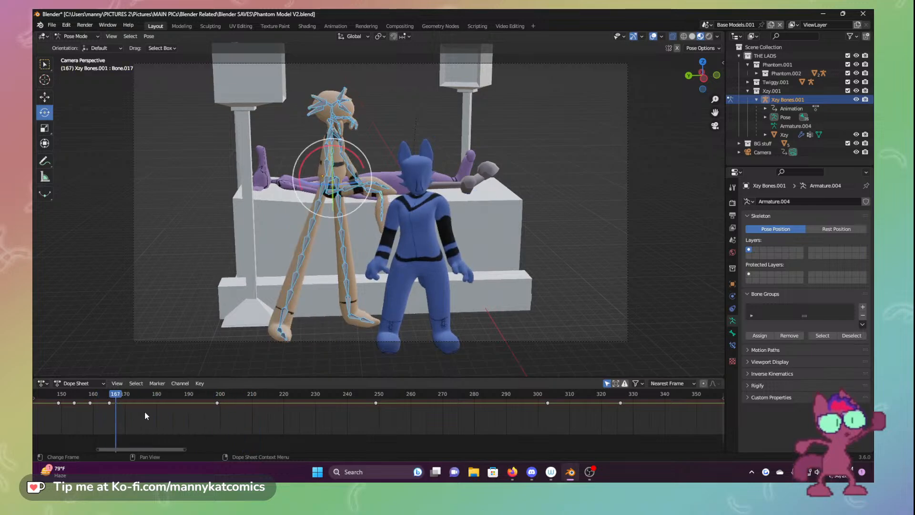
pyautogui.hotkey('ctrl', 'z')
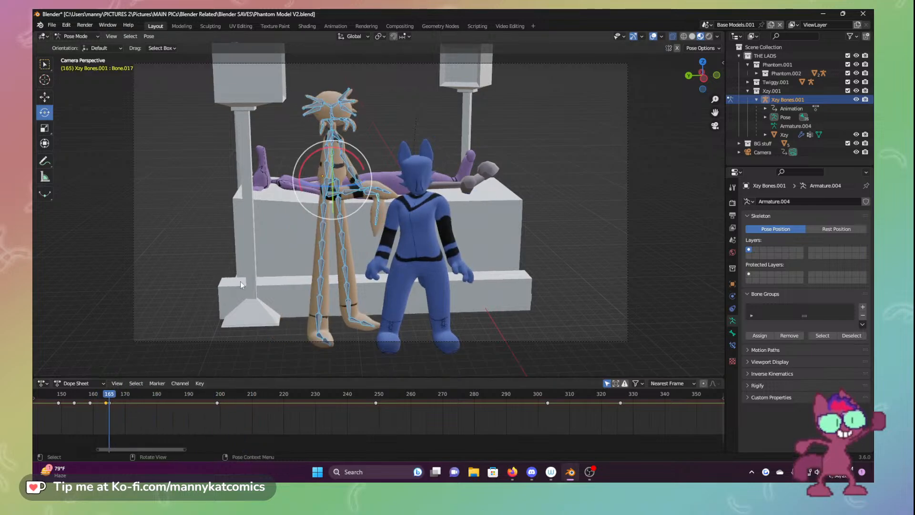
# Select only Bone.009 in the tan character's arm, remove its keyframe at frame 164, and save the file
pyautogui.click(335, 193)
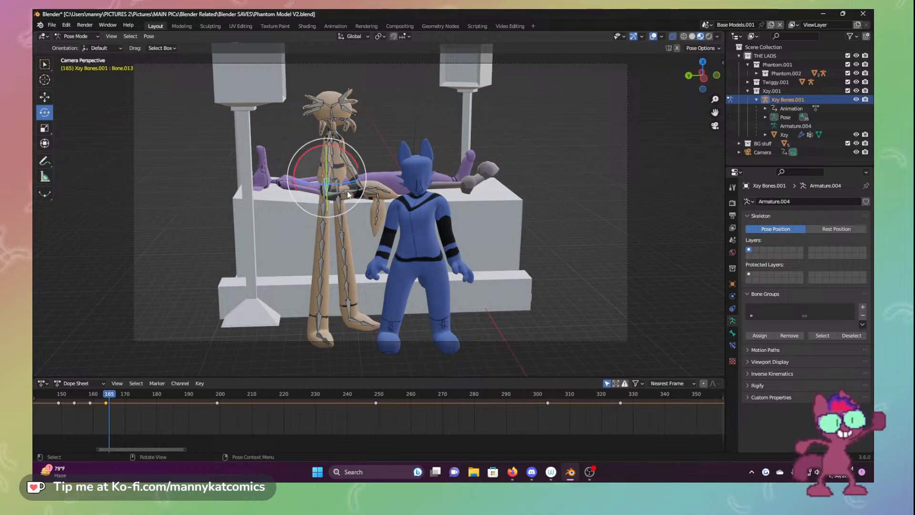
pyautogui.click(349, 194)
pyautogui.click(339, 196)
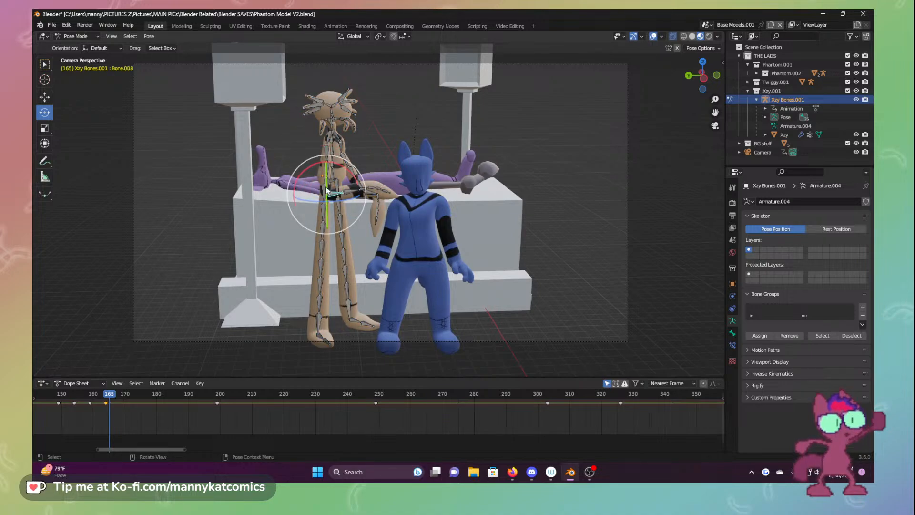
pyautogui.click(327, 186)
pyautogui.scroll(3, 328, 187)
pyautogui.moveTo(308, 197); pyautogui.dragTo(268, 210, button='middle')
pyautogui.click(353, 181)
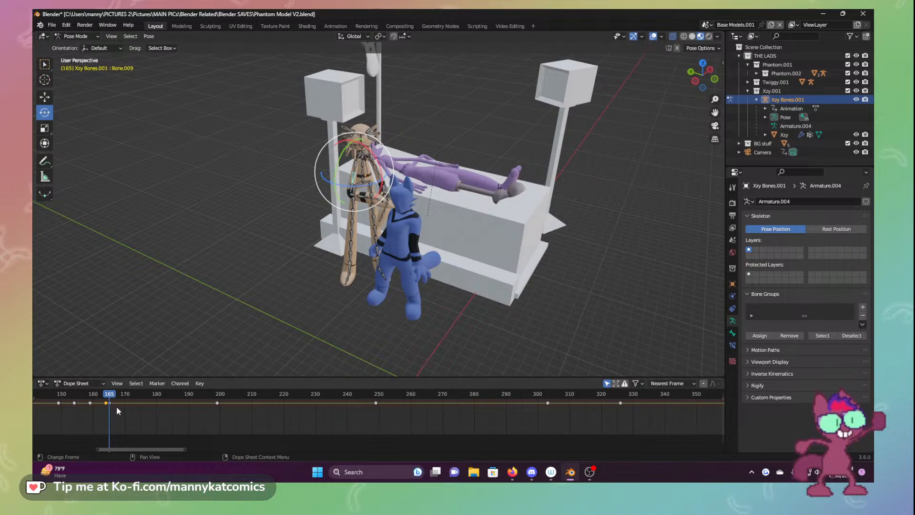
pyautogui.moveTo(108, 397); pyautogui.dragTo(104, 409)
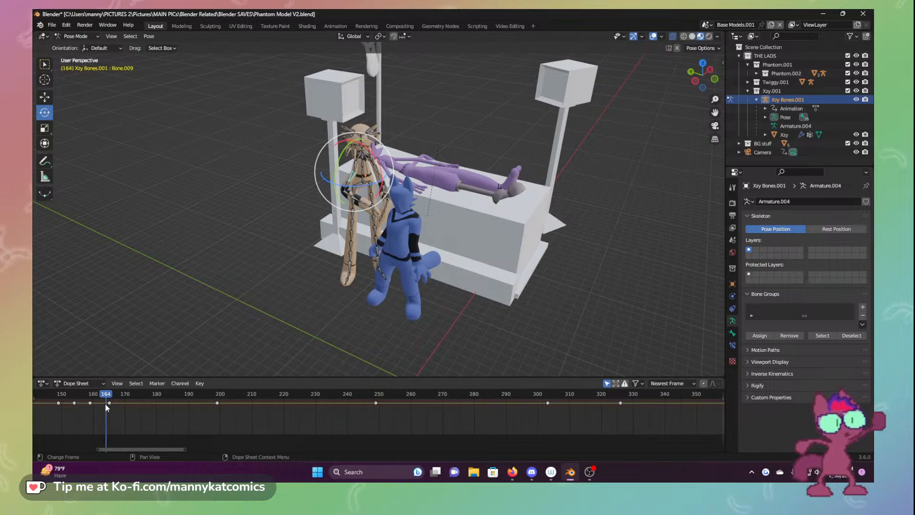
pyautogui.moveTo(140, 373); pyautogui.dragTo(208, 336, button='middle')
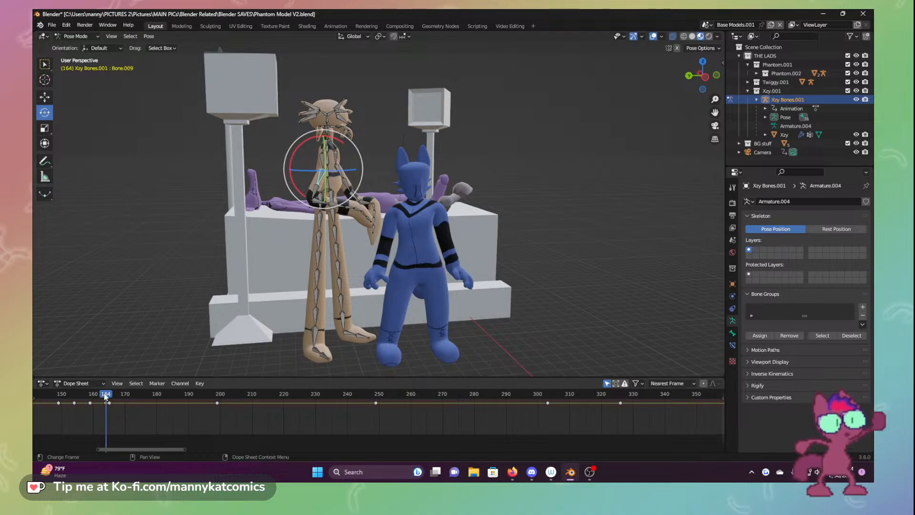
pyautogui.moveTo(105, 395); pyautogui.dragTo(106, 410)
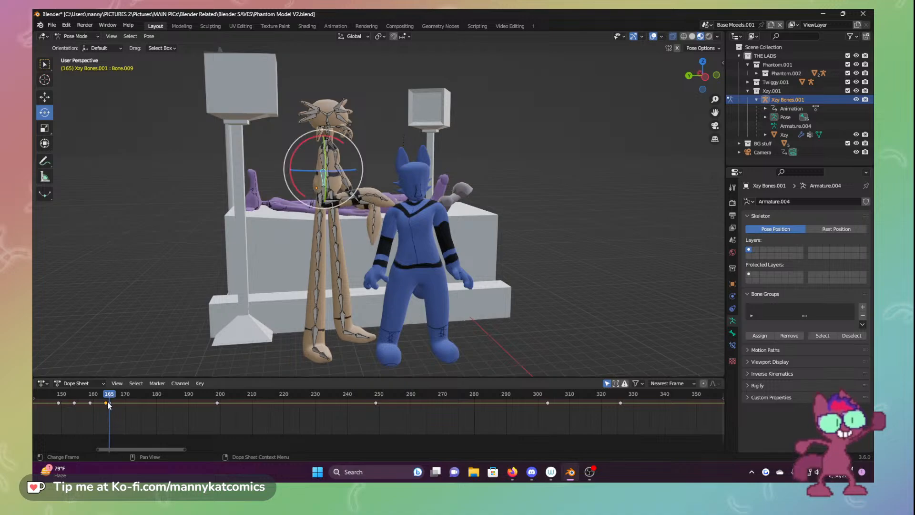
pyautogui.moveTo(107, 395); pyautogui.dragTo(186, 417)
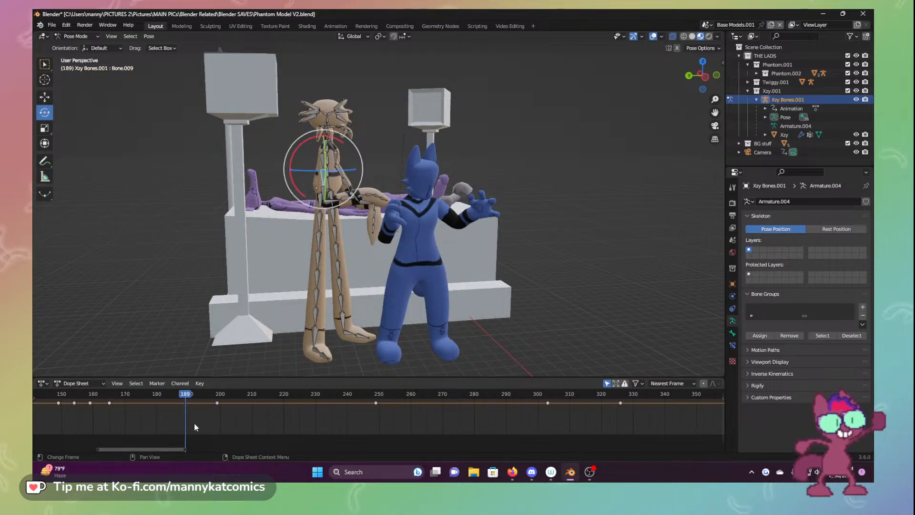
pyautogui.hotkey('ctrl', 's')
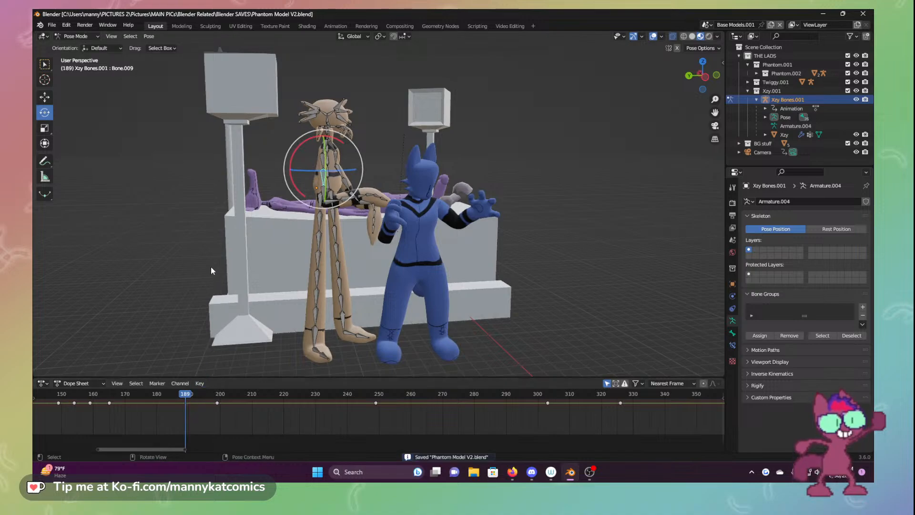
# Select all of the tan character's bones and review the animation through the camera up to frame 672
pyautogui.press('a')
pyautogui.moveTo(262, 395); pyautogui.dragTo(637, 416)
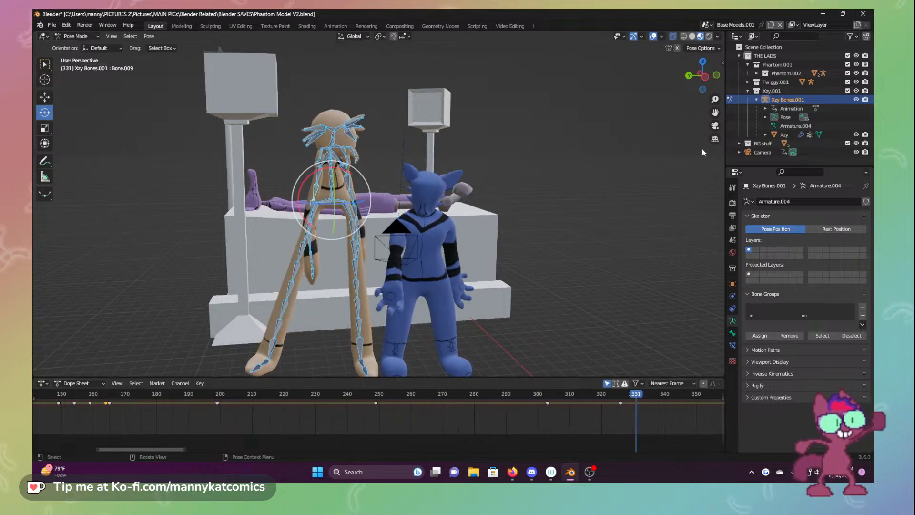
pyautogui.click(715, 125)
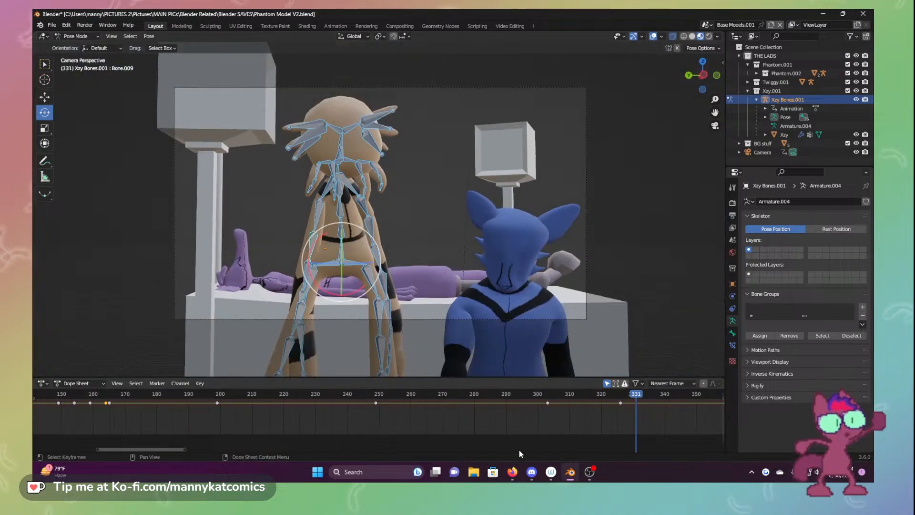
pyautogui.moveTo(173, 448); pyautogui.dragTo(234, 433)
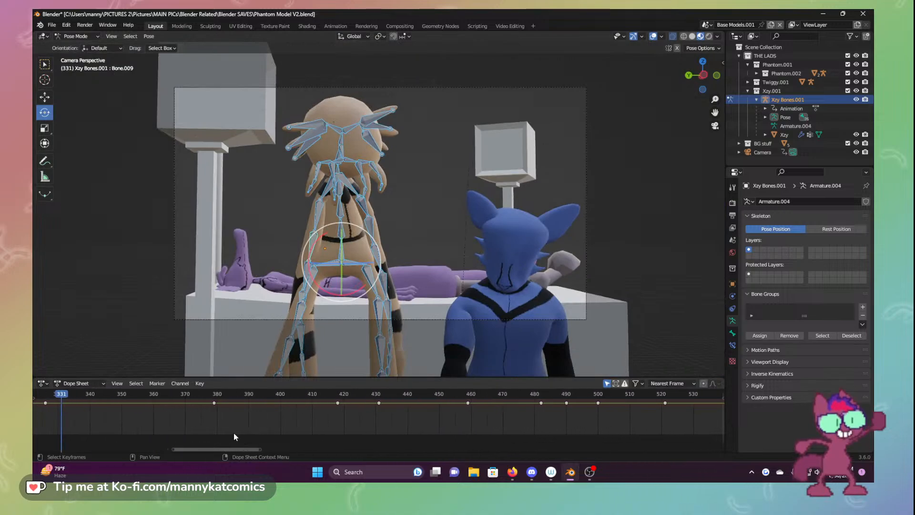
pyautogui.moveTo(170, 393); pyautogui.dragTo(646, 411)
pyautogui.moveTo(215, 451); pyautogui.dragTo(298, 450)
pyautogui.click(301, 396)
pyautogui.moveTo(306, 399); pyautogui.dragTo(519, 402)
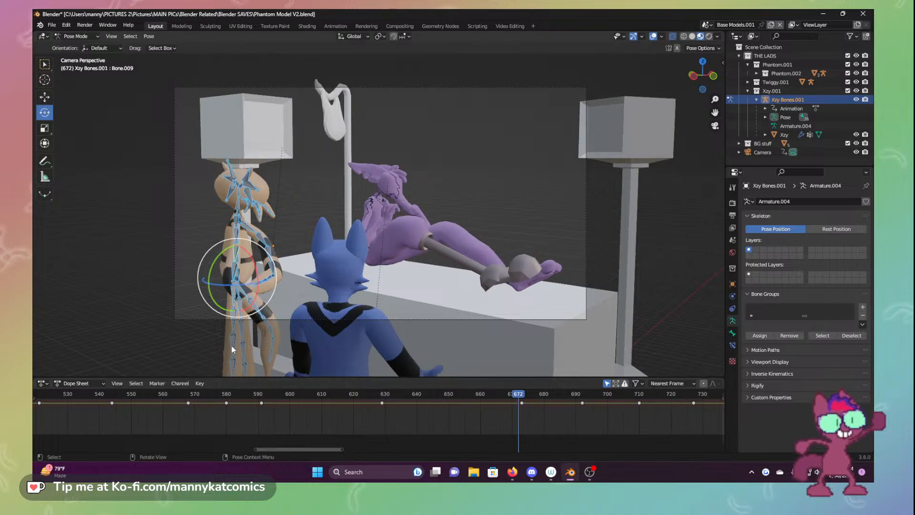
# At frame 672, rotate Bone.073 to lean the tan character's upper body, and swing the arm at Bone.011 toward the blue character's shoulder
pyautogui.click(235, 287)
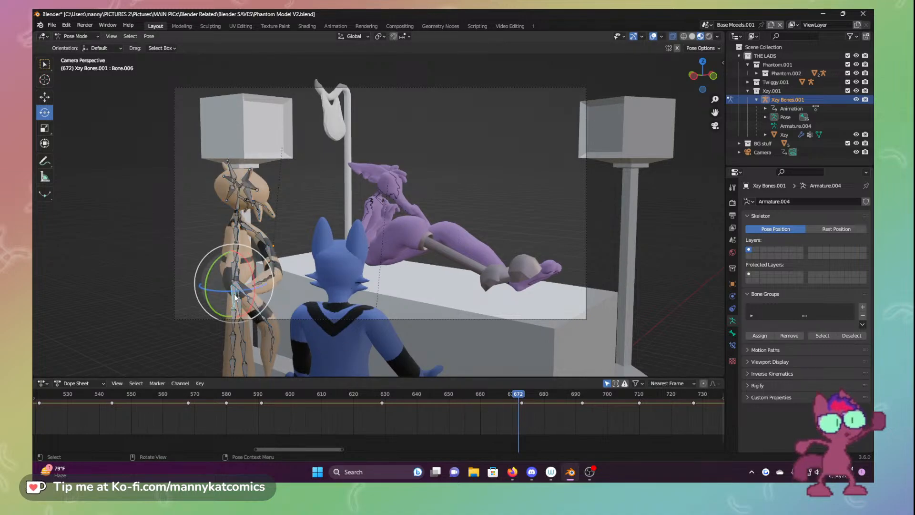
pyautogui.click(242, 260)
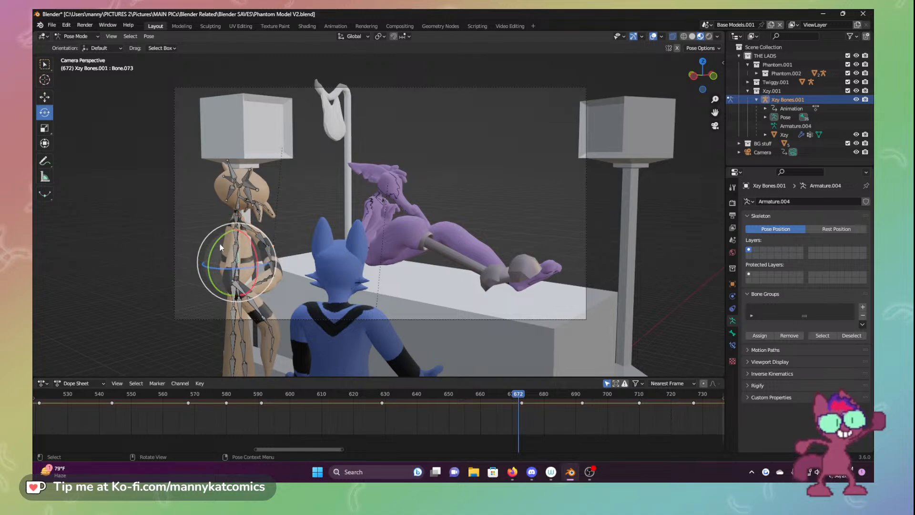
pyautogui.moveTo(220, 239); pyautogui.dragTo(227, 236)
pyautogui.click(245, 229)
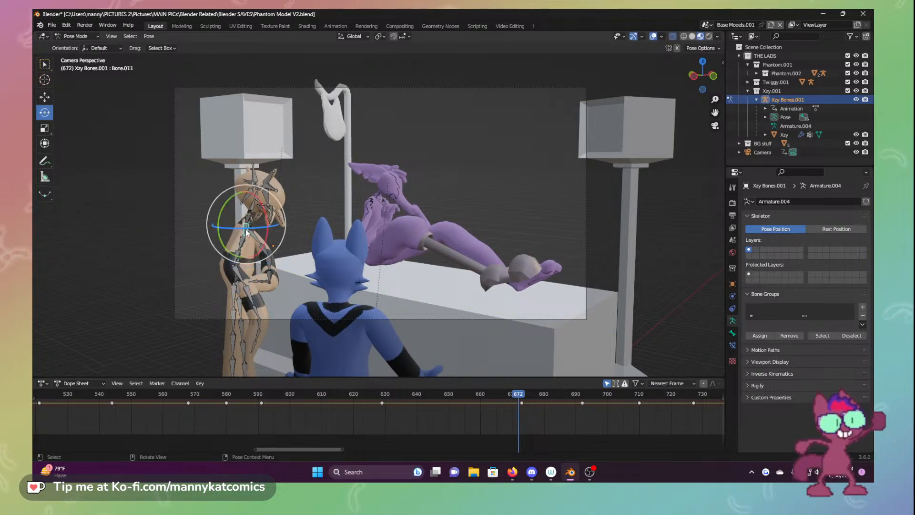
pyautogui.moveTo(226, 212); pyautogui.dragTo(243, 228)
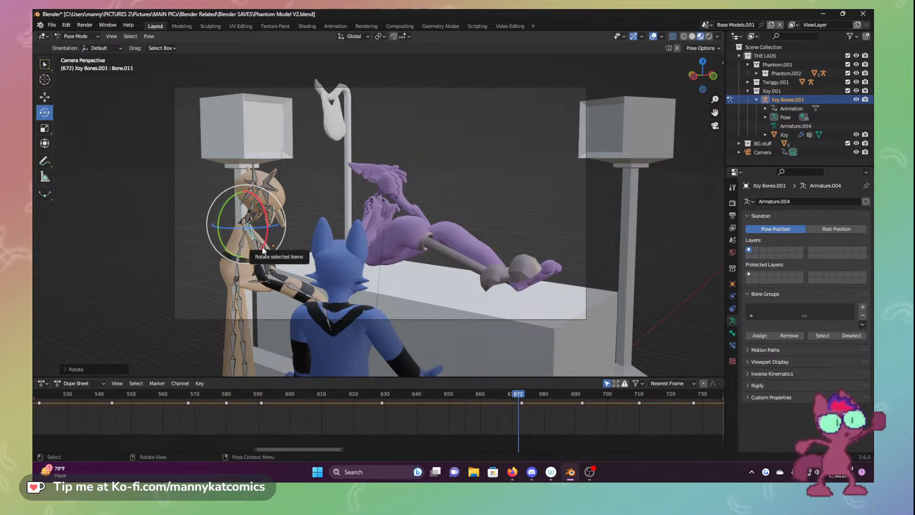
# Adjust the rotation of the tan character's head and hair bones at frame 672, finishing with Bone.047
pyautogui.click(267, 182)
pyautogui.moveTo(285, 181); pyautogui.dragTo(281, 196)
pyautogui.click(271, 190)
pyautogui.click(267, 199)
pyautogui.click(253, 178)
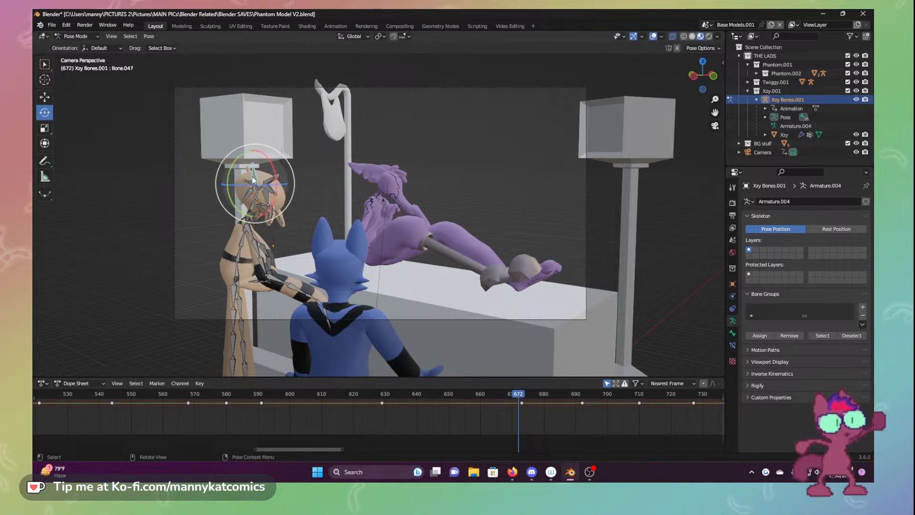
pyautogui.moveTo(278, 185); pyautogui.dragTo(280, 164)
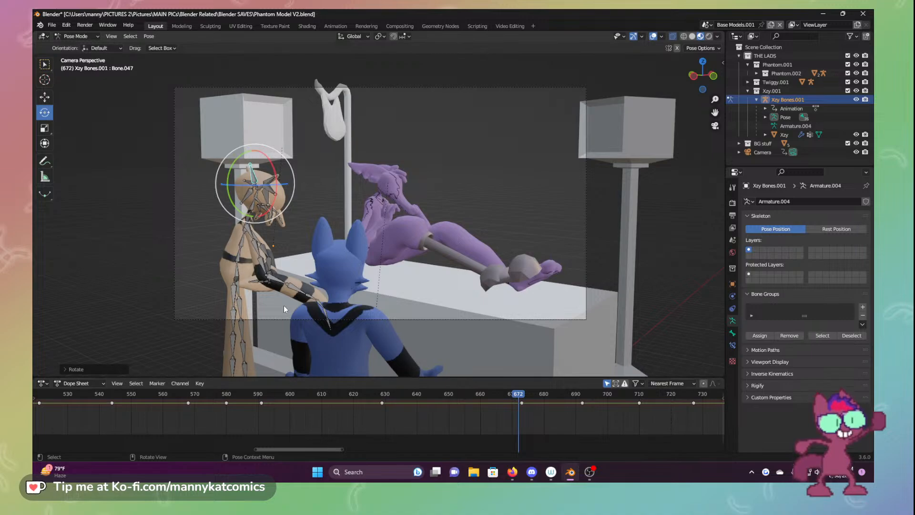
# Insert a Location & Rotation keyframe for all of the tan character's bones at frame 672
pyautogui.press('a')
pyautogui.press('i')
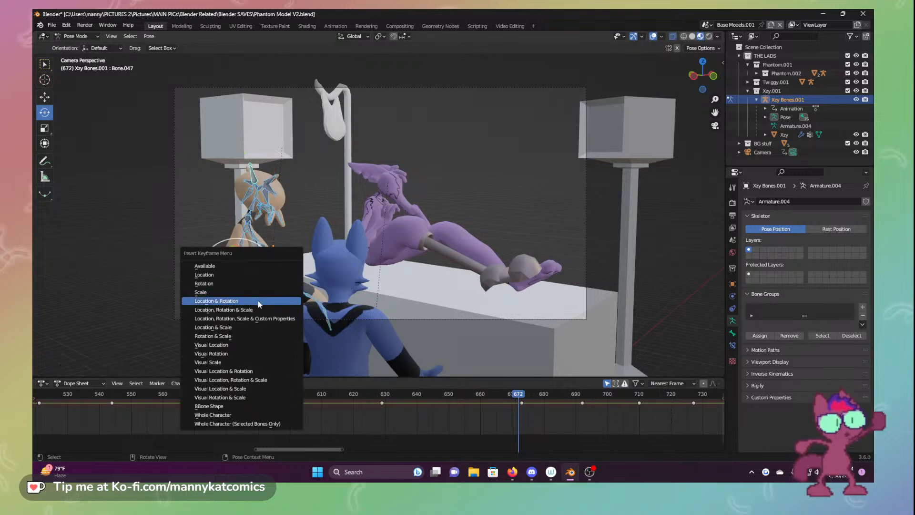
pyautogui.click(268, 301)
# At frame 629, move the tan character's whole rig slightly upward and keyframe all its bones
pyautogui.moveTo(503, 396); pyautogui.dragTo(383, 401)
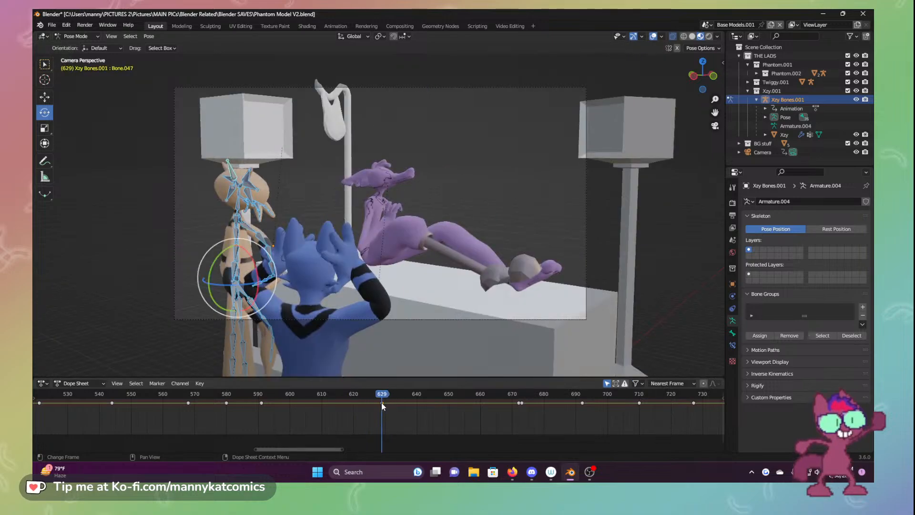
pyautogui.click(43, 98)
pyautogui.moveTo(234, 246); pyautogui.dragTo(235, 233)
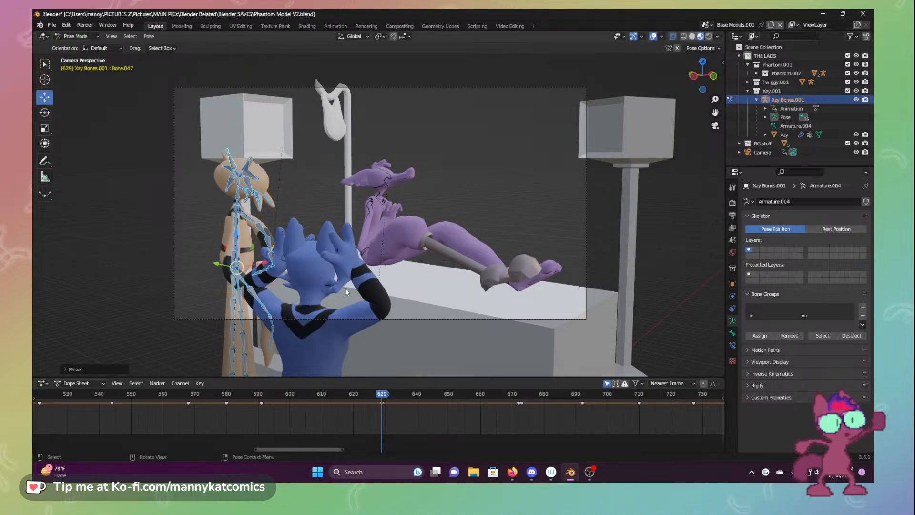
pyautogui.press('i')
pyautogui.click(320, 285)
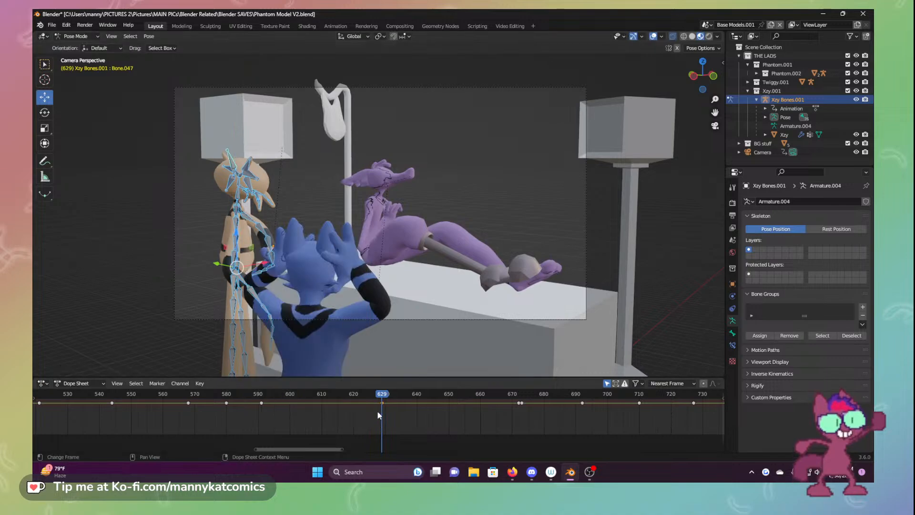
# Check the motion between frames 629 and 709, and shift the keyframe at frame 672 to frame 671
pyautogui.moveTo(385, 394); pyautogui.dragTo(637, 402)
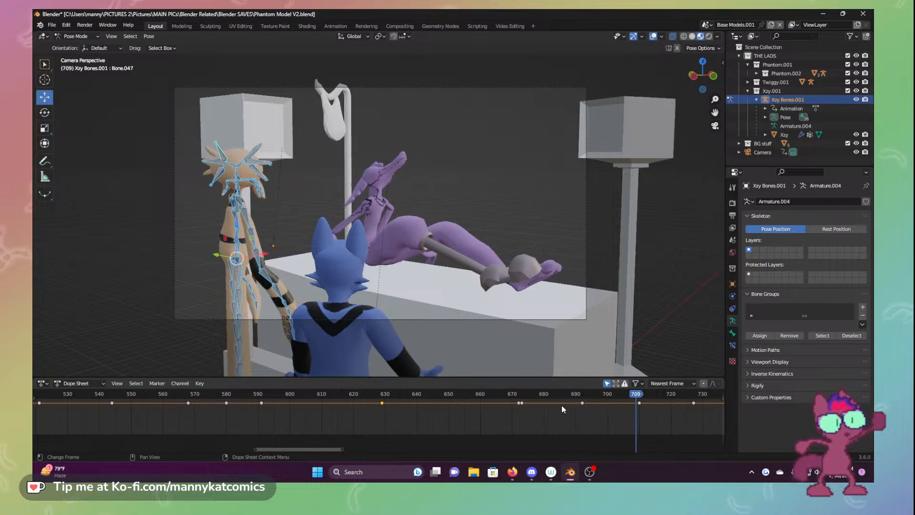
pyautogui.moveTo(519, 409); pyautogui.dragTo(382, 405)
pyautogui.click(520, 394)
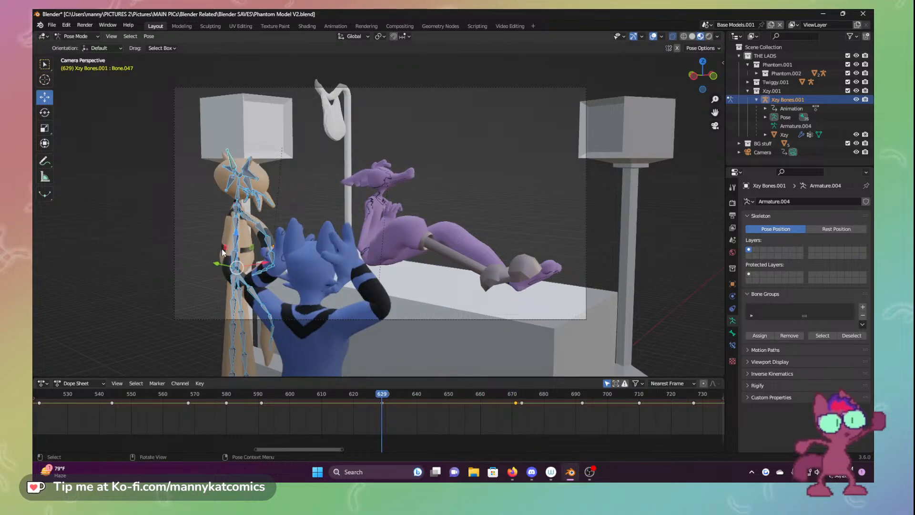
# Raise the tan character's whole rig a little further at frame 629 and update its keyframe
pyautogui.moveTo(235, 238); pyautogui.dragTo(237, 230)
pyautogui.press('i')
pyautogui.click(238, 177)
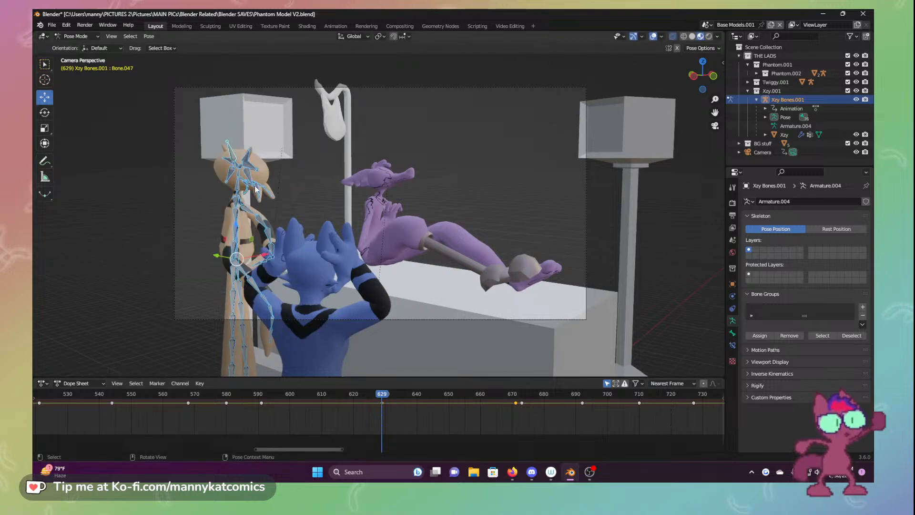
# Check the tan character's motion from frame 629 through frame 706 and save the file
pyautogui.click(485, 402)
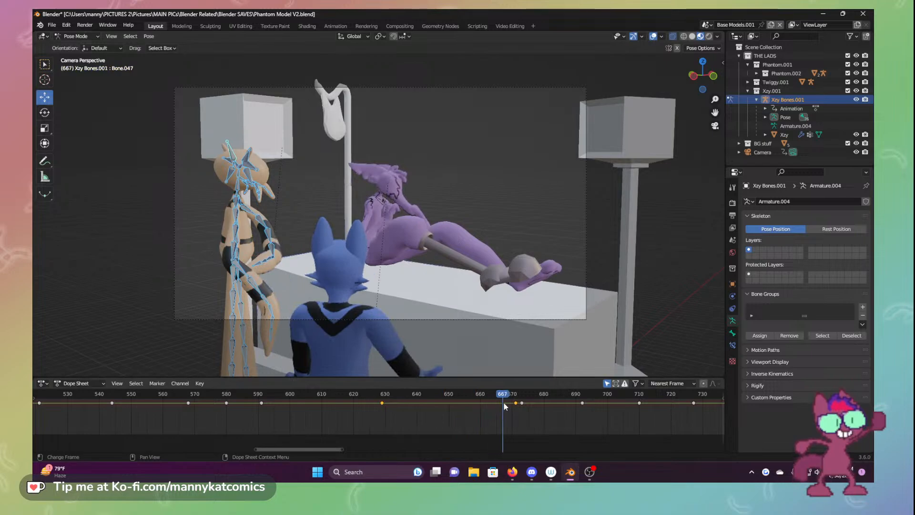
pyautogui.moveTo(504, 404); pyautogui.dragTo(626, 409)
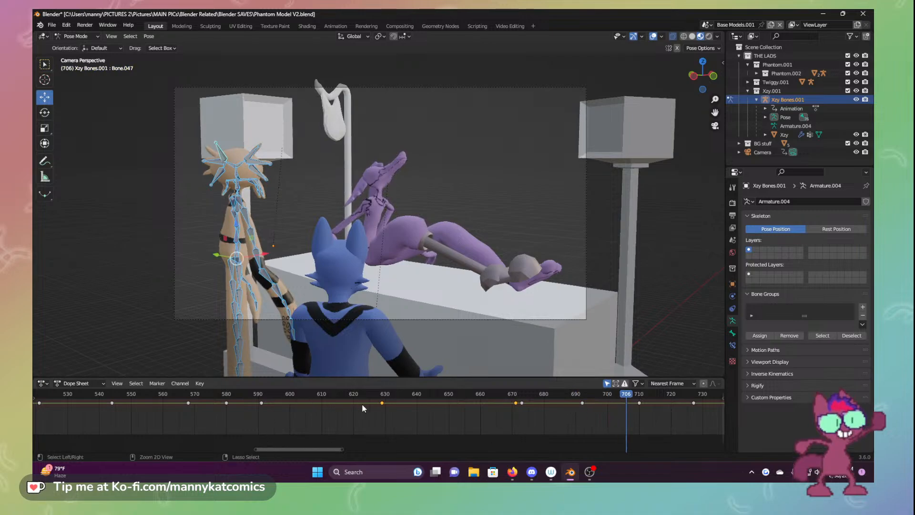
pyautogui.hotkey('ctrl', 's')
# At frame 765, rotate the bones of the tan character's bent arms to adjust their reach toward the purple character
pyautogui.moveTo(290, 450); pyautogui.dragTo(338, 448)
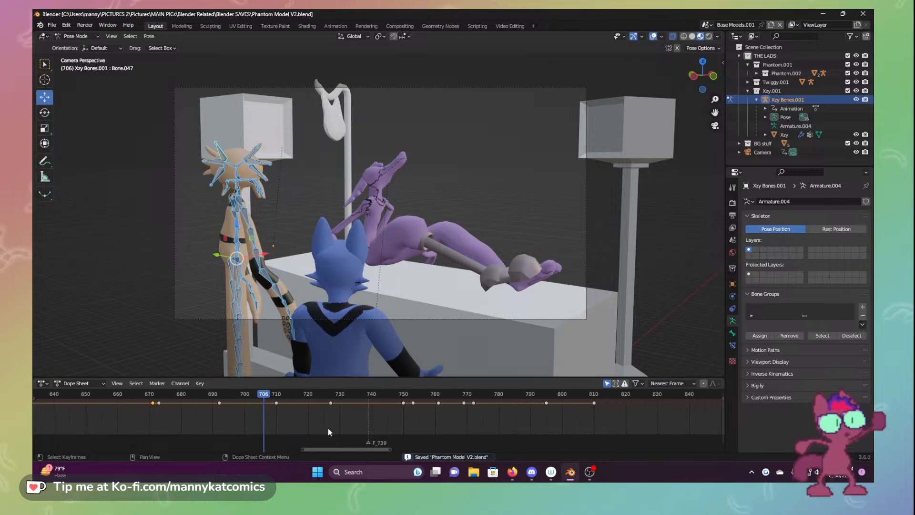
pyautogui.click(304, 395)
pyautogui.moveTo(305, 398); pyautogui.dragTo(452, 394)
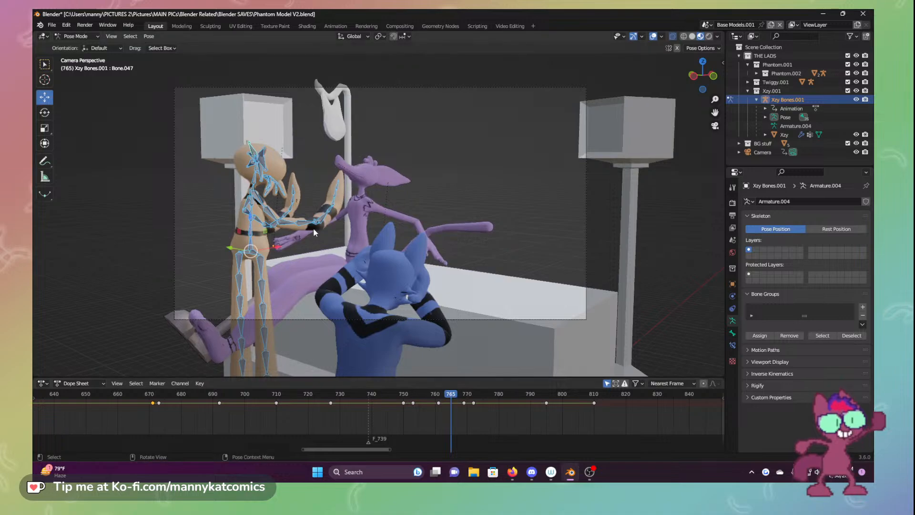
pyautogui.click(299, 223)
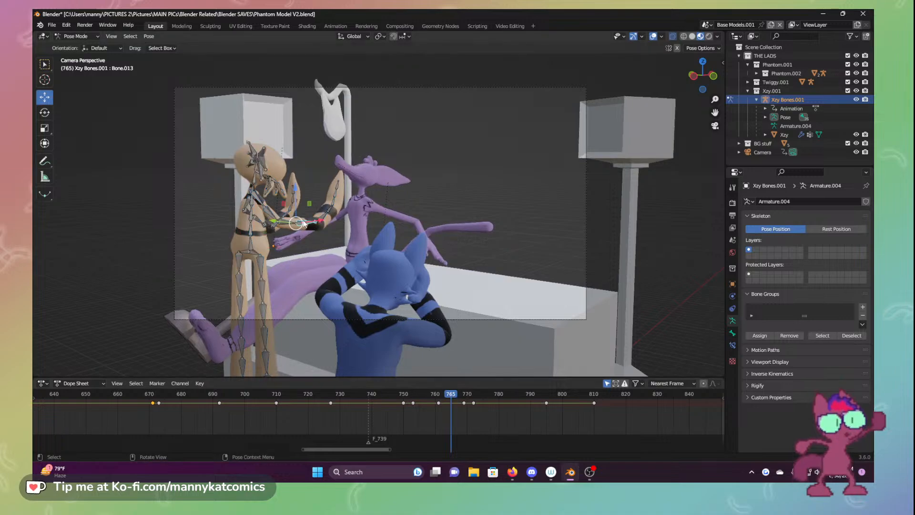
pyautogui.click(44, 113)
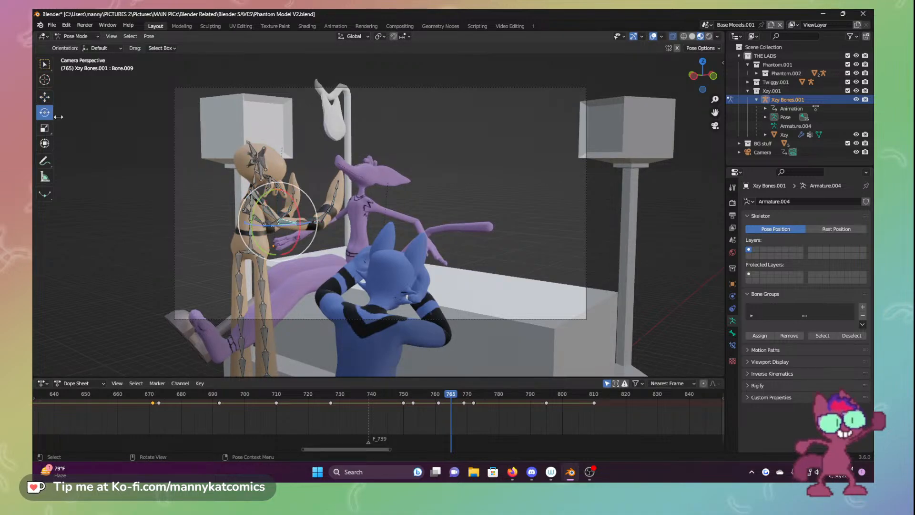
pyautogui.moveTo(296, 239)
pyautogui.mouseDown()
pyautogui.moveTo(305, 224)
pyautogui.moveTo(296, 227)
pyautogui.mouseUp()
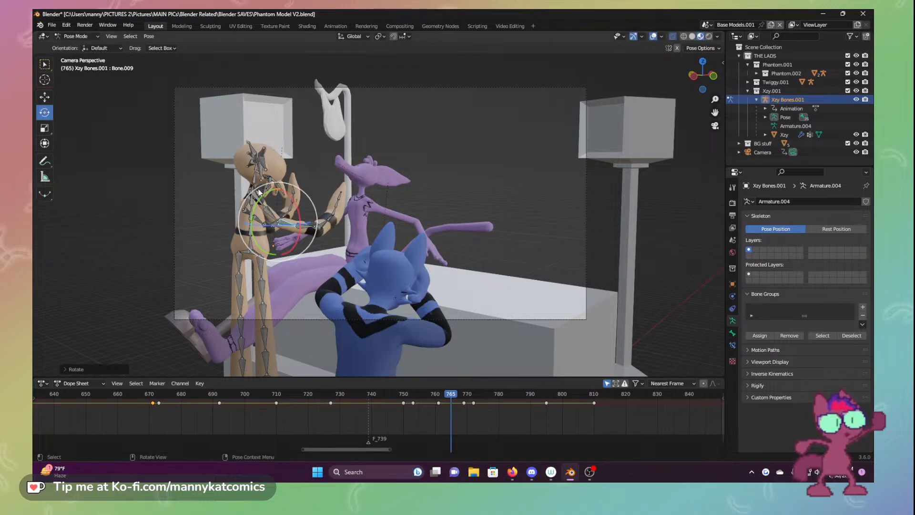
pyautogui.click(241, 202)
pyautogui.moveTo(240, 201); pyautogui.dragTo(281, 232)
# Lower the tan character's higher arm at frame 765 so both forearms extend forward at a similar height
pyautogui.moveTo(281, 232)
pyautogui.mouseDown(button='middle')
pyautogui.moveTo(233, 221)
pyautogui.moveTo(294, 238)
pyautogui.mouseUp(button='middle')
pyautogui.scroll(5, 350, 245)
pyautogui.click(403, 172)
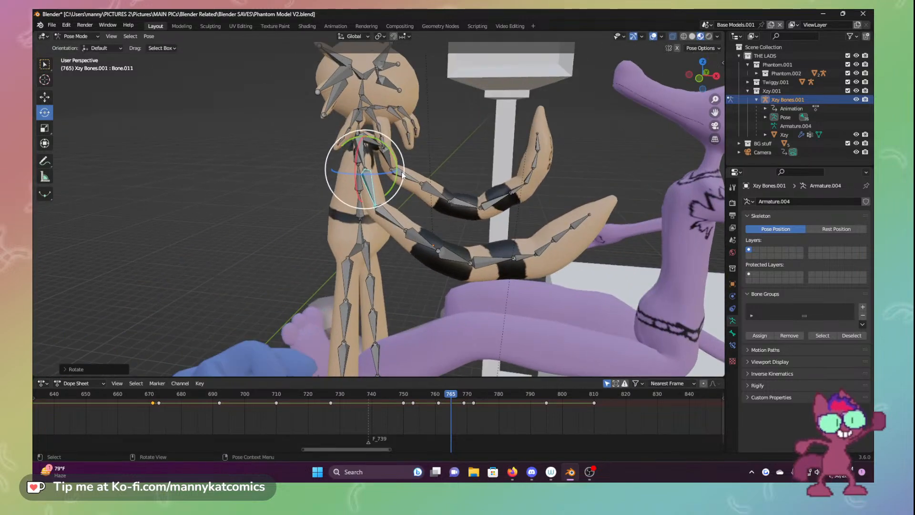
pyautogui.moveTo(417, 153); pyautogui.dragTo(555, 232)
pyautogui.click(515, 220)
pyautogui.click(543, 248)
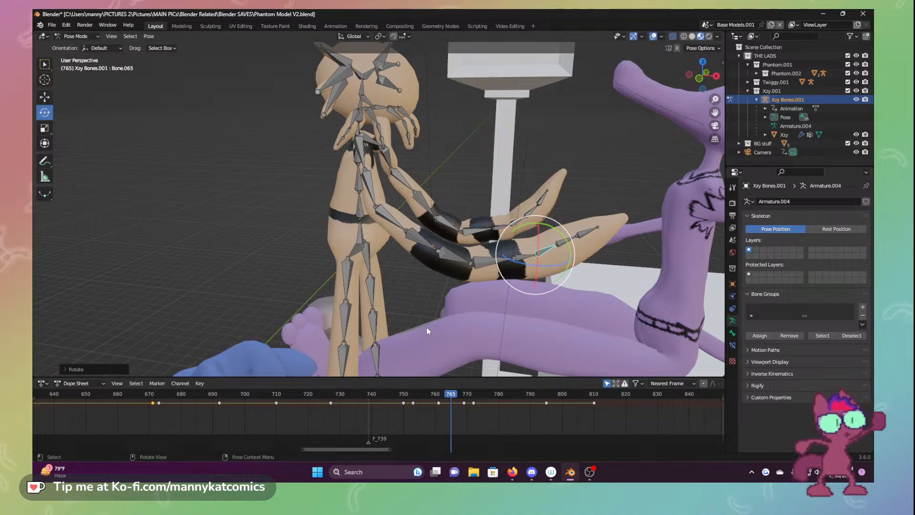
# Insert a keyframe for all of the tan character's bones at frame 765
pyautogui.scroll(-3, 427, 327)
pyautogui.press('a')
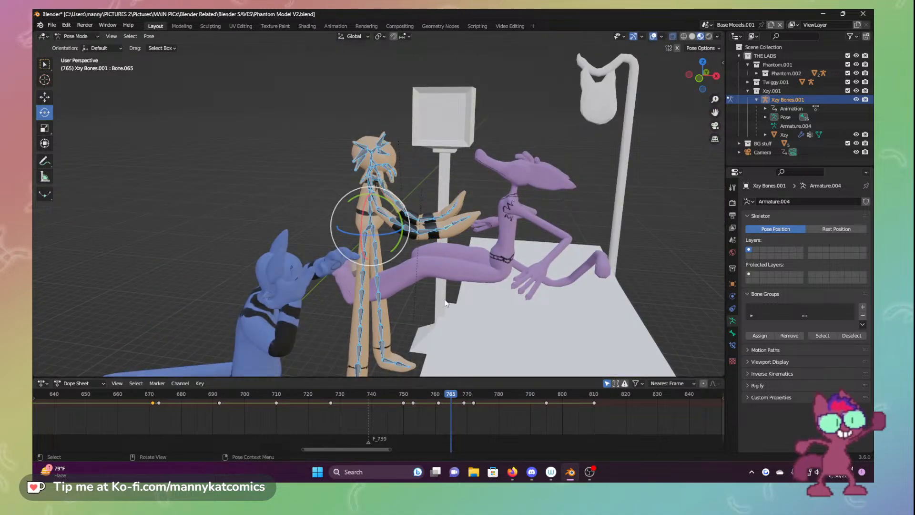
pyautogui.press('i')
pyautogui.click(414, 279)
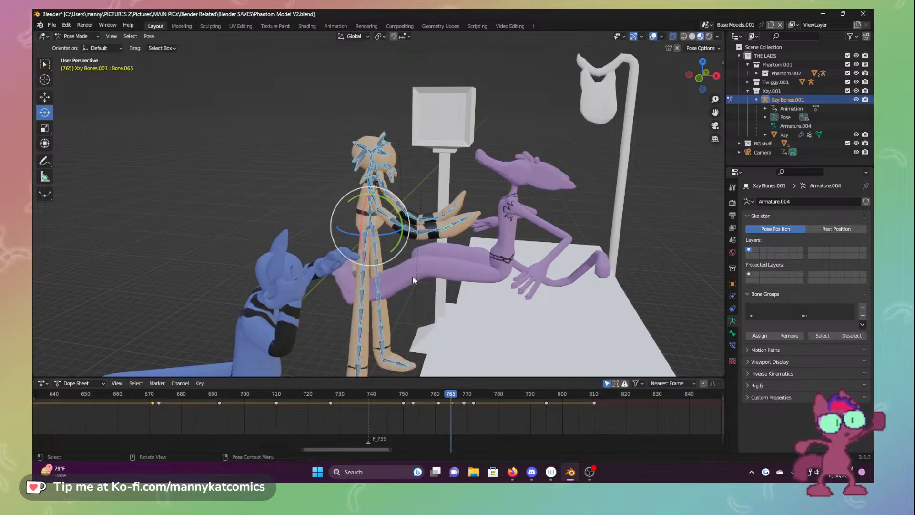
# Play the revised arm motion from about frame 748 to 793, go back to frame 709, and save the file
pyautogui.moveTo(414, 280); pyautogui.dragTo(467, 310, button='middle')
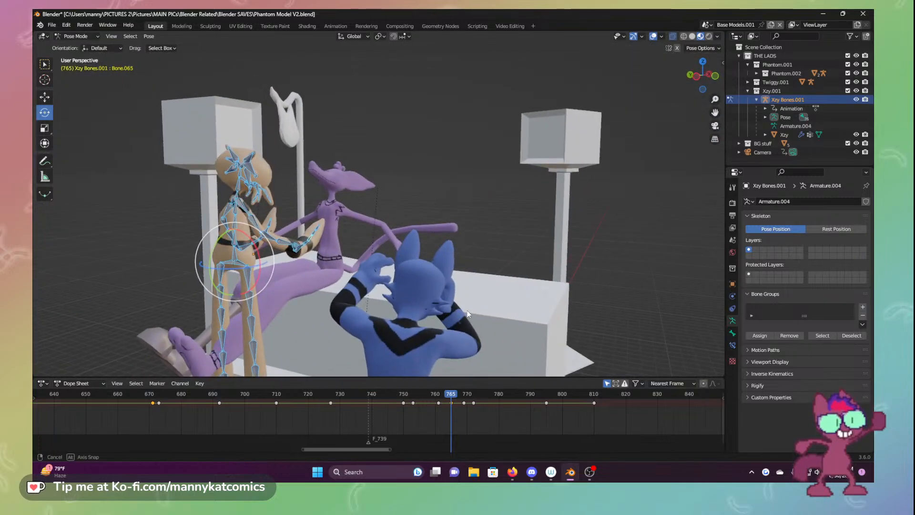
pyautogui.moveTo(446, 393); pyautogui.dragTo(399, 393)
pyautogui.press('space')
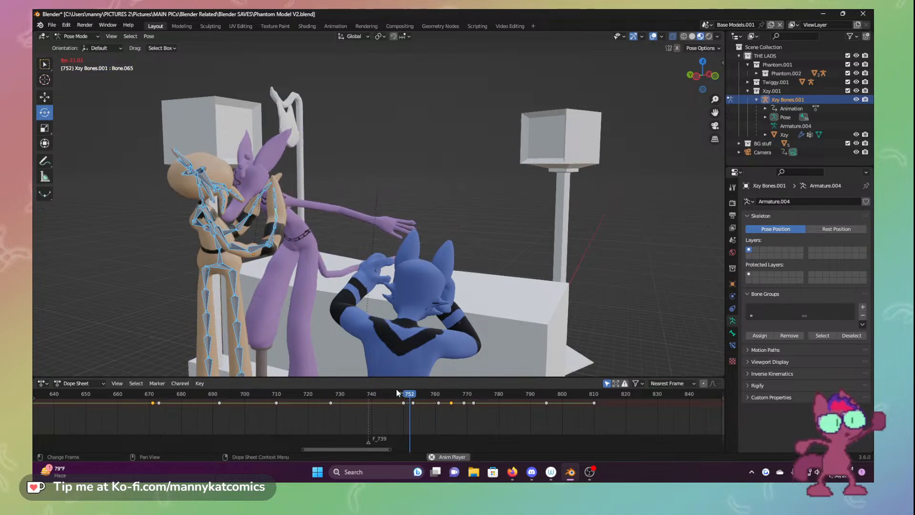
pyautogui.press('space')
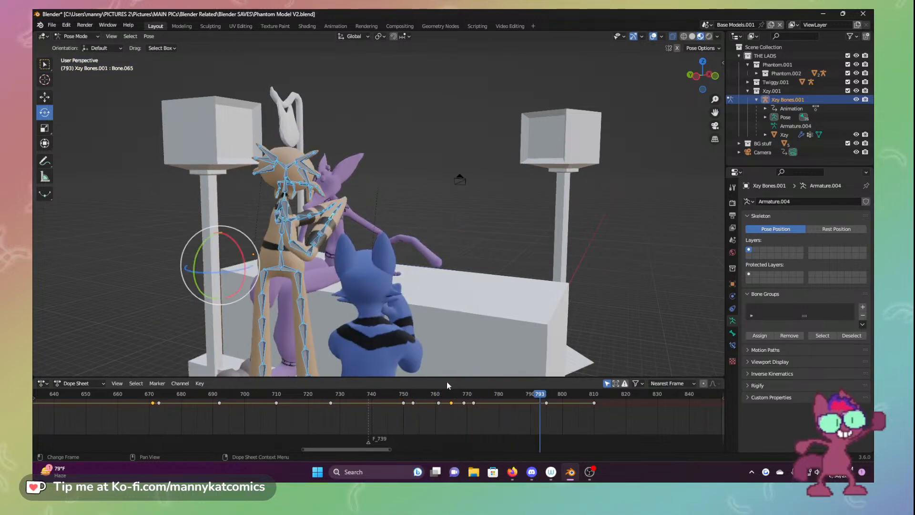
pyautogui.moveTo(462, 395); pyautogui.dragTo(273, 398)
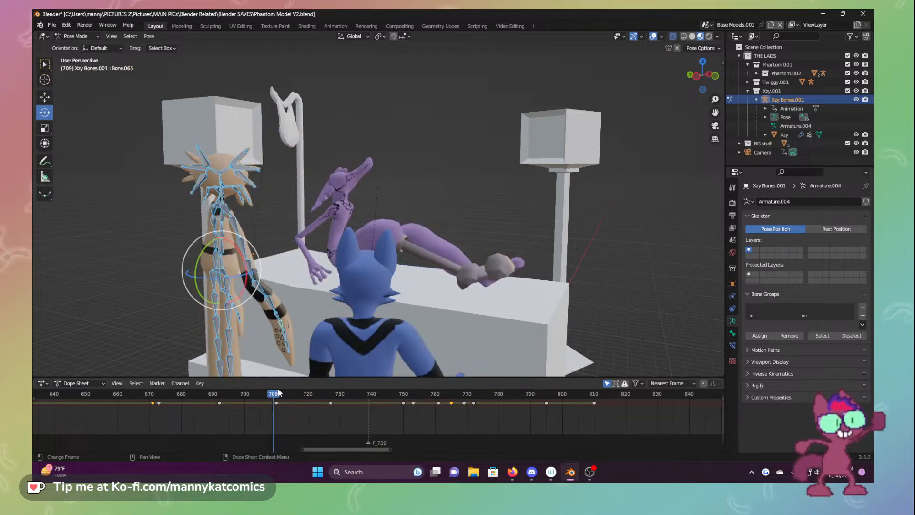
pyautogui.hotkey('ctrl', 's')
# Review the shot through the scene camera from frame 706 to frame 814
pyautogui.click(715, 126)
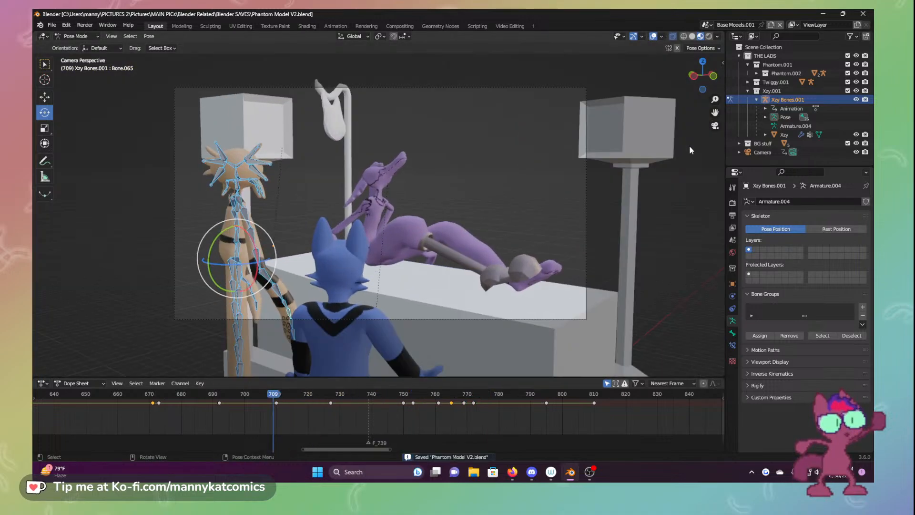
pyautogui.press('space')
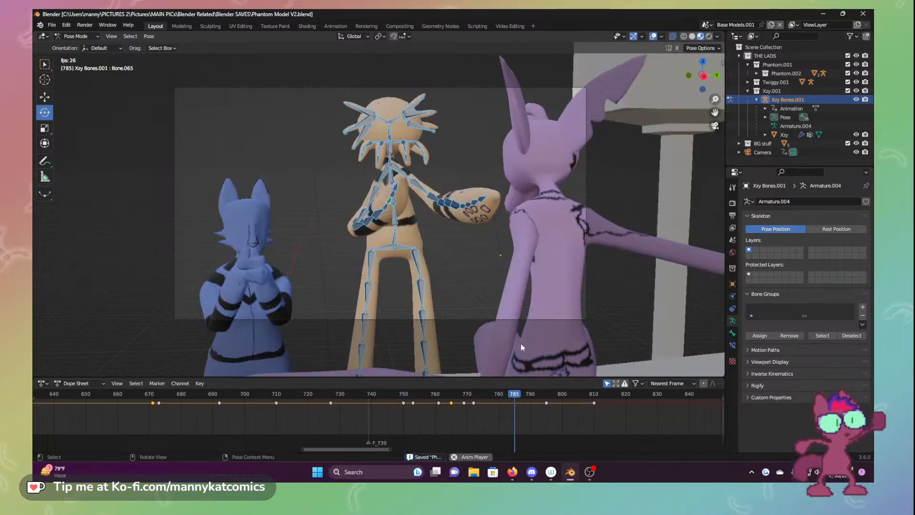
pyautogui.press('space')
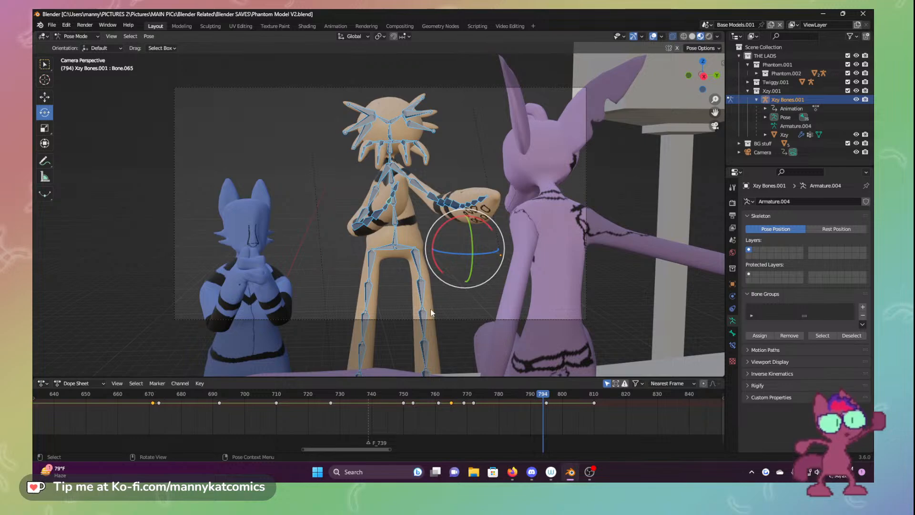
pyautogui.click(263, 396)
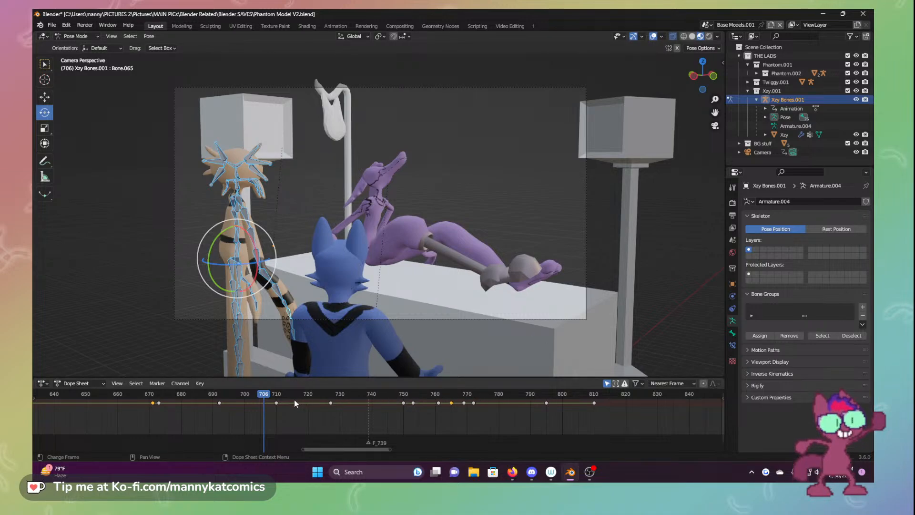
pyautogui.moveTo(336, 395); pyautogui.dragTo(610, 391)
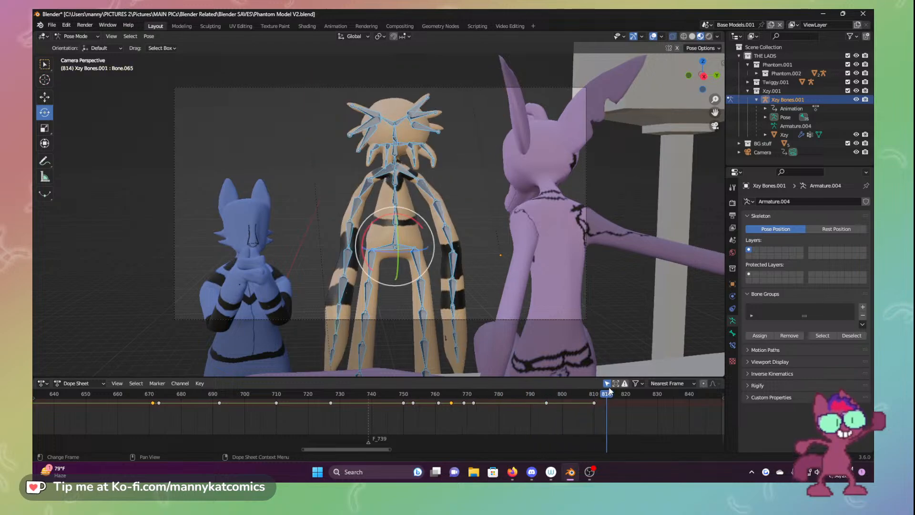
# At frame 781, rotate the tan character's arm nearer the blue character outward so its forearm swings away from the chest
pyautogui.moveTo(502, 396)
pyautogui.mouseDown()
pyautogui.moveTo(462, 401)
pyautogui.moveTo(502, 395)
pyautogui.moveTo(462, 394)
pyautogui.moveTo(491, 395)
pyautogui.mouseUp()
pyautogui.moveTo(514, 396)
pyautogui.mouseDown()
pyautogui.moveTo(553, 399)
pyautogui.moveTo(503, 401)
pyautogui.mouseUp()
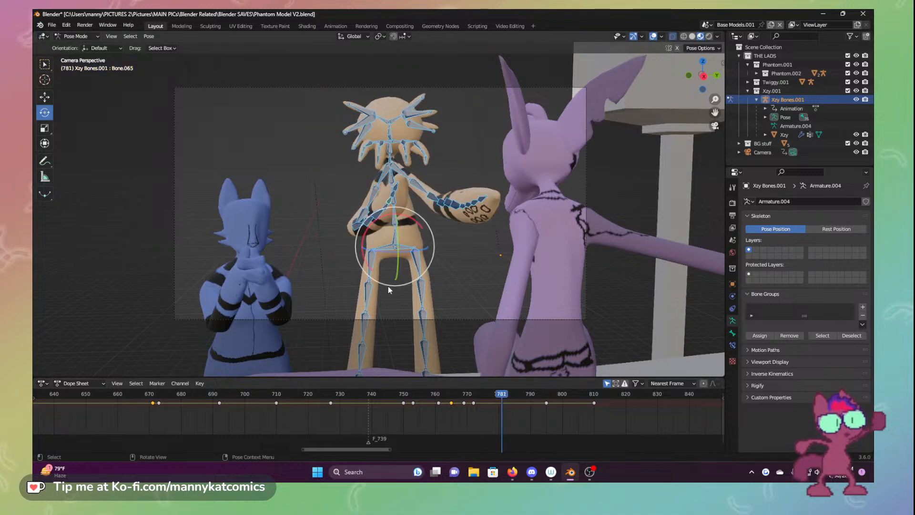
pyautogui.click(361, 213)
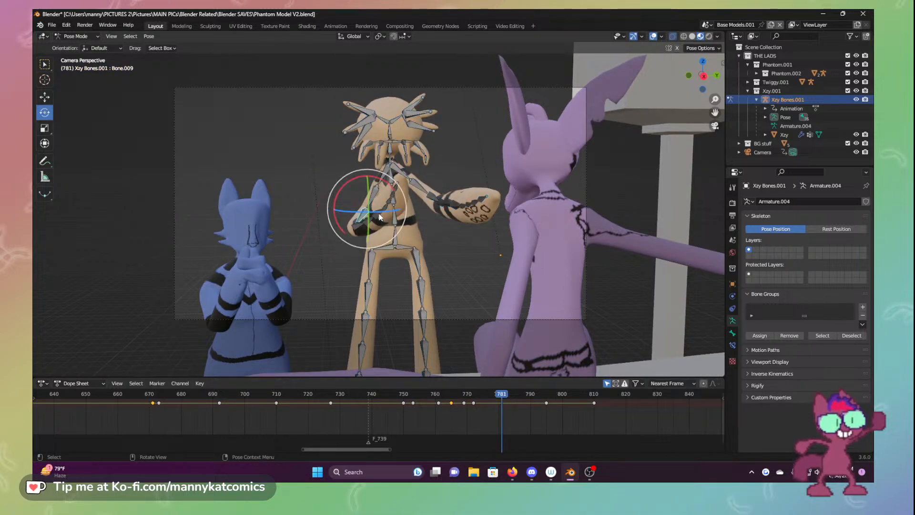
pyautogui.moveTo(384, 212)
pyautogui.mouseDown()
pyautogui.moveTo(364, 213)
pyautogui.moveTo(375, 216)
pyautogui.mouseUp()
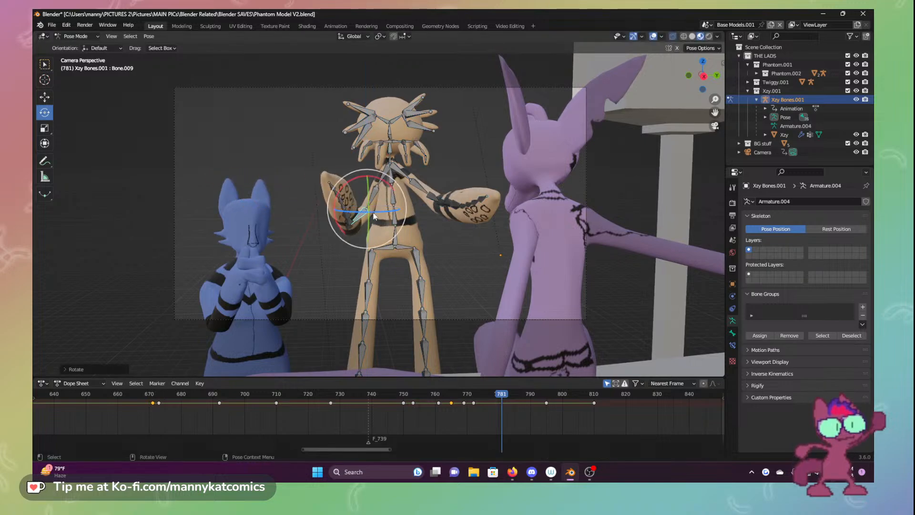
# Rotate the tan character's arm nearer the purple character at frame 781 so its forearm angles upward, closer to the body
pyautogui.click(432, 198)
pyautogui.moveTo(443, 184); pyautogui.dragTo(456, 196)
pyautogui.click(439, 206)
pyautogui.press('r')
pyautogui.press('r')
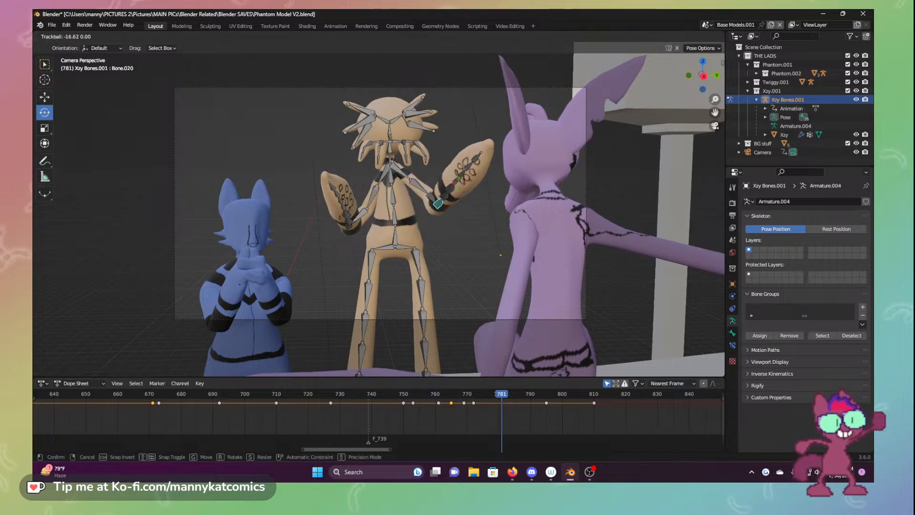
pyautogui.moveTo(457, 190); pyautogui.dragTo(459, 191)
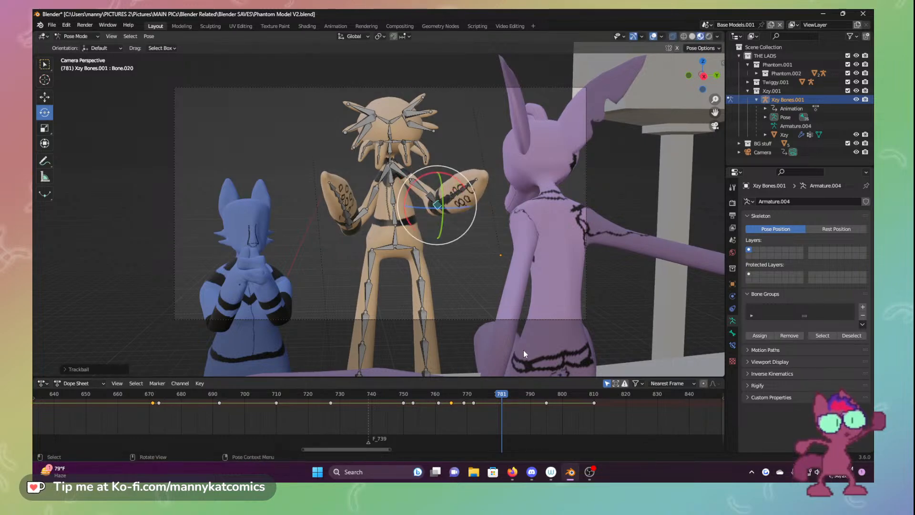
# Insert a keyframe for all of the tan character's bones at frame 781
pyautogui.scroll(-5, 277, 93)
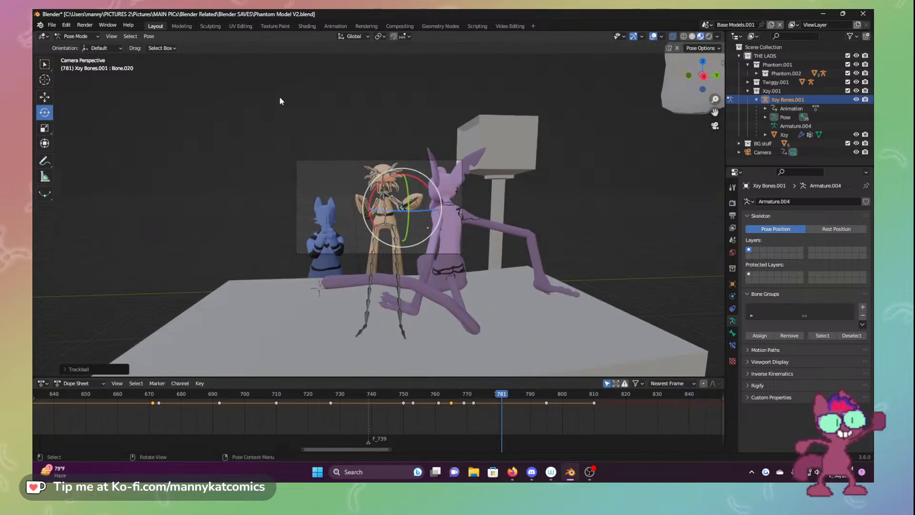
pyautogui.press('a')
pyautogui.scroll(4, 410, 296)
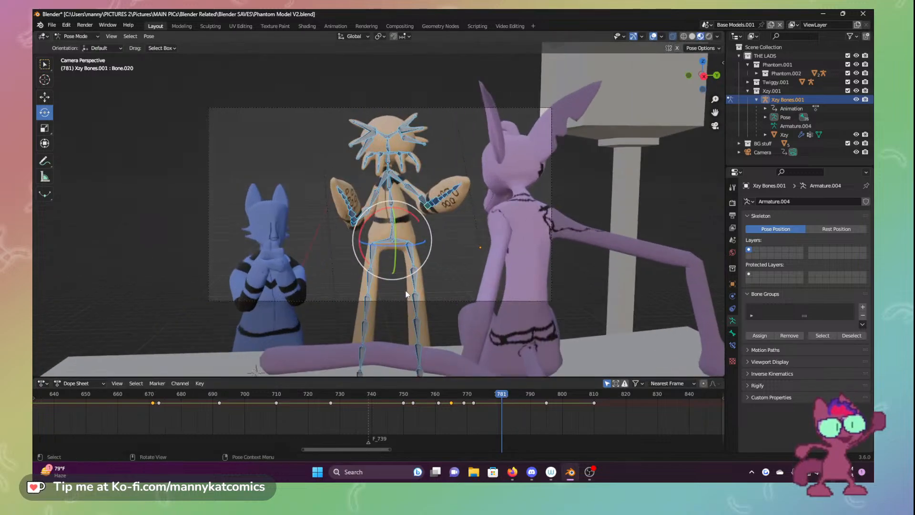
pyautogui.press('i')
pyautogui.click(379, 182)
# At frame 772, turn the tan character's torso and adjust the arm nearer the blue character
pyautogui.moveTo(498, 393); pyautogui.dragTo(475, 393)
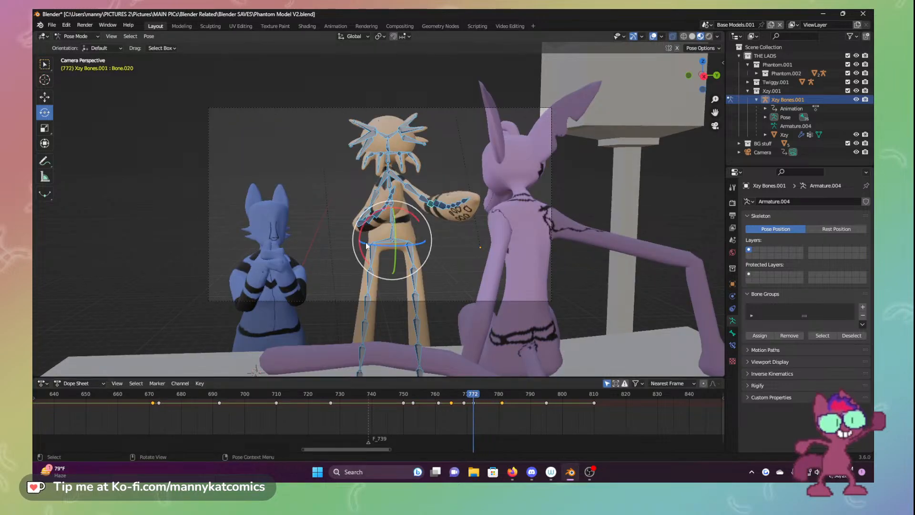
pyautogui.click(393, 218)
pyautogui.moveTo(414, 204); pyautogui.dragTo(331, 219)
pyautogui.click(373, 228)
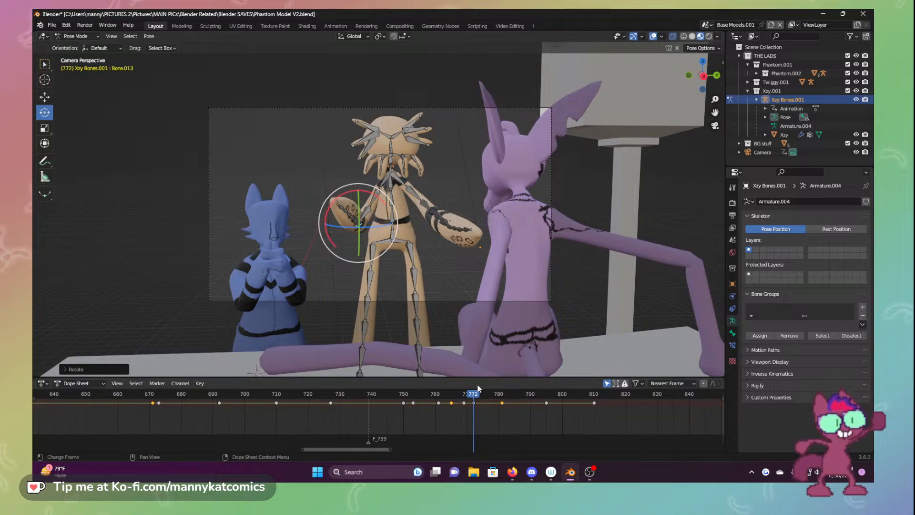
pyautogui.click(392, 219)
pyautogui.moveTo(395, 225); pyautogui.dragTo(408, 232)
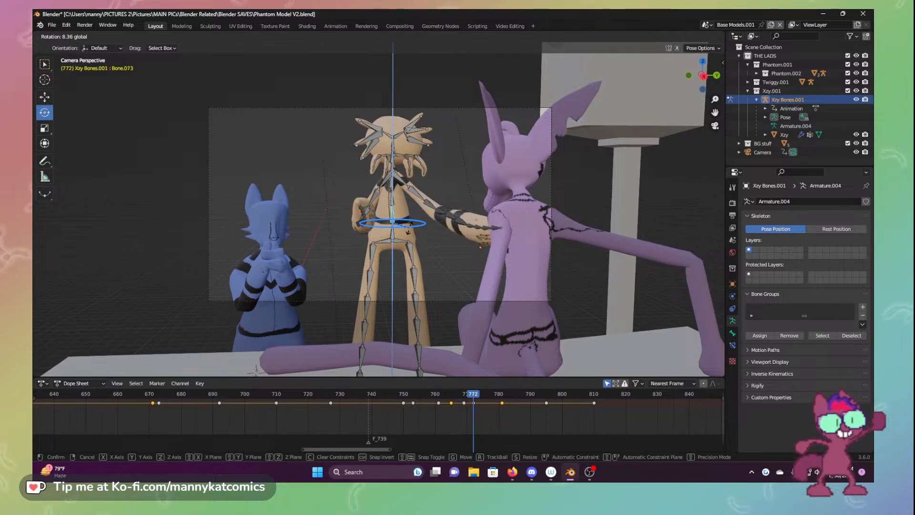
pyautogui.click(408, 232)
# Raise the tan character's arm nearer the purple character and keyframe the pose at frame 772
pyautogui.click(411, 193)
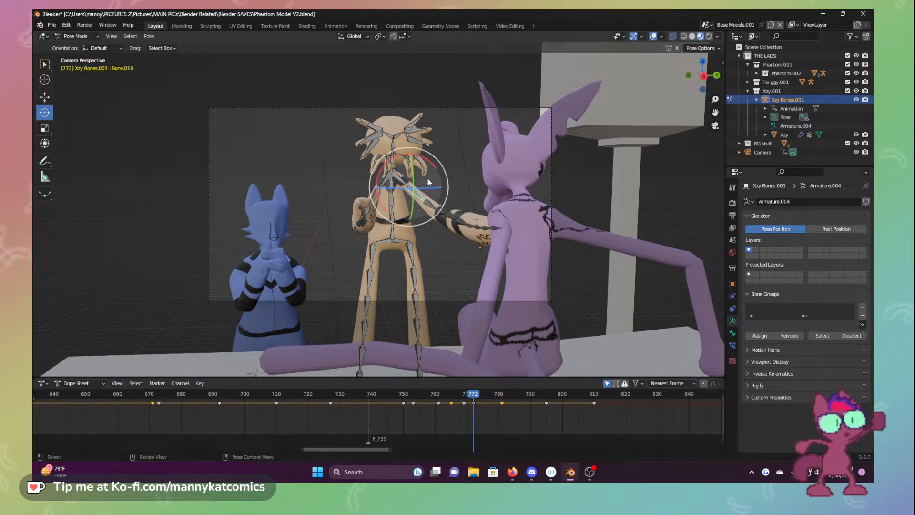
pyautogui.moveTo(428, 180); pyautogui.dragTo(442, 215)
pyautogui.click(429, 206)
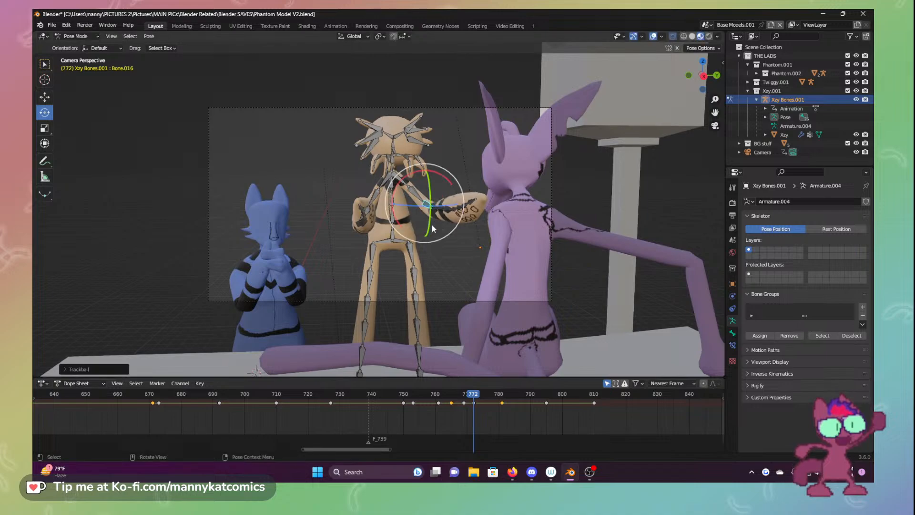
pyautogui.press('i')
pyautogui.click(390, 309)
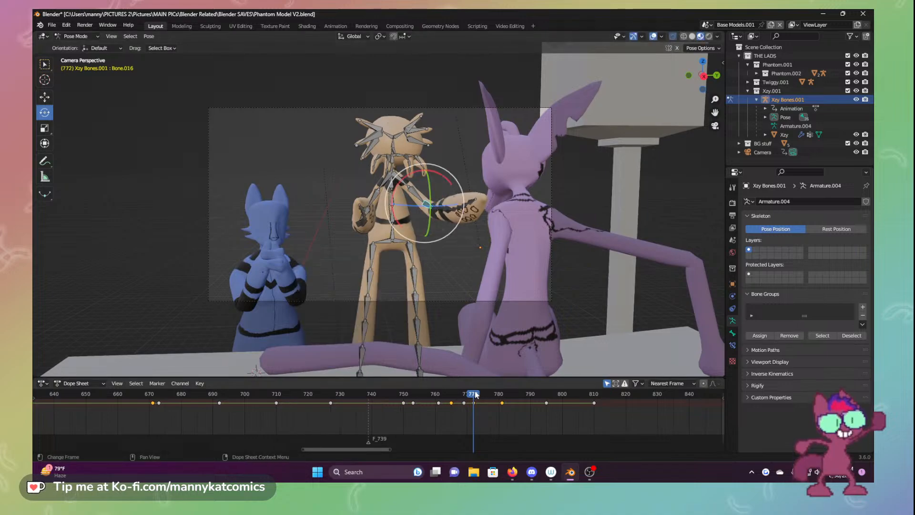
# Scrub the timeline to frame 800 and play back the end of the tan character's raised-arm gesture
pyautogui.moveTo(476, 394); pyautogui.dragTo(564, 389)
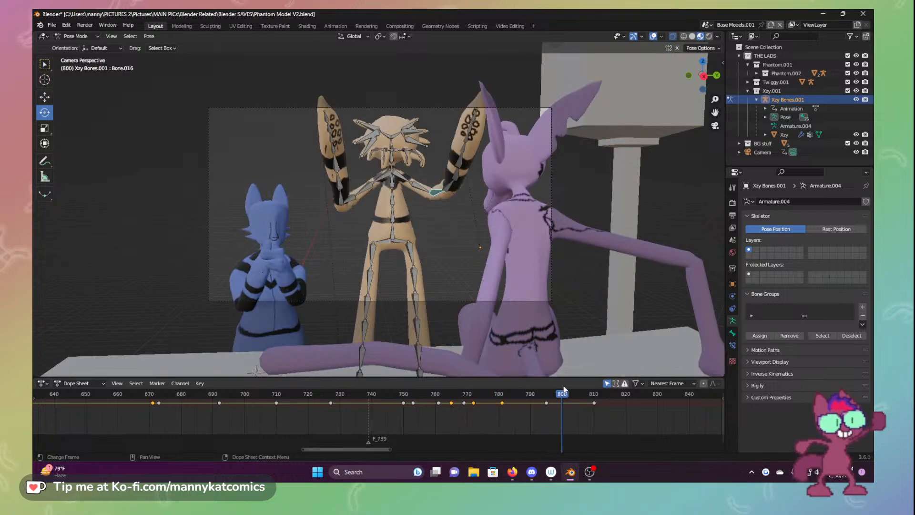
pyautogui.press('space')
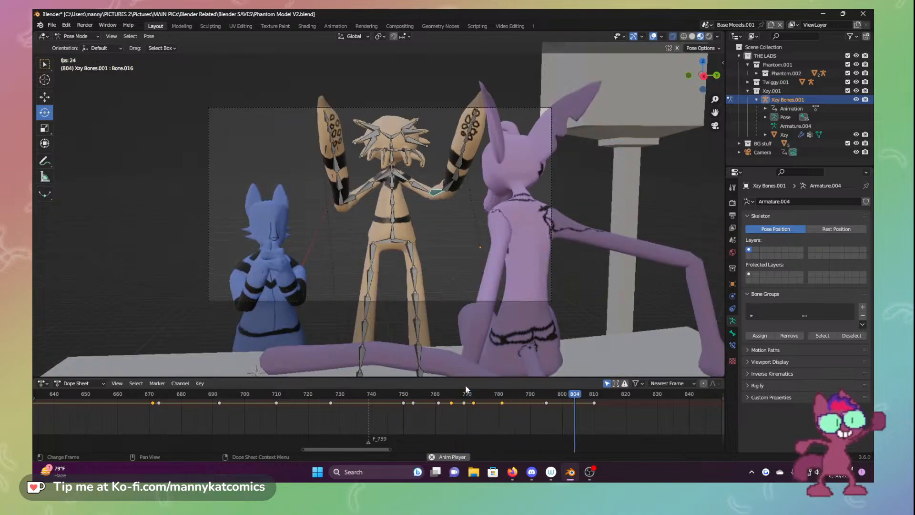
pyautogui.press('space')
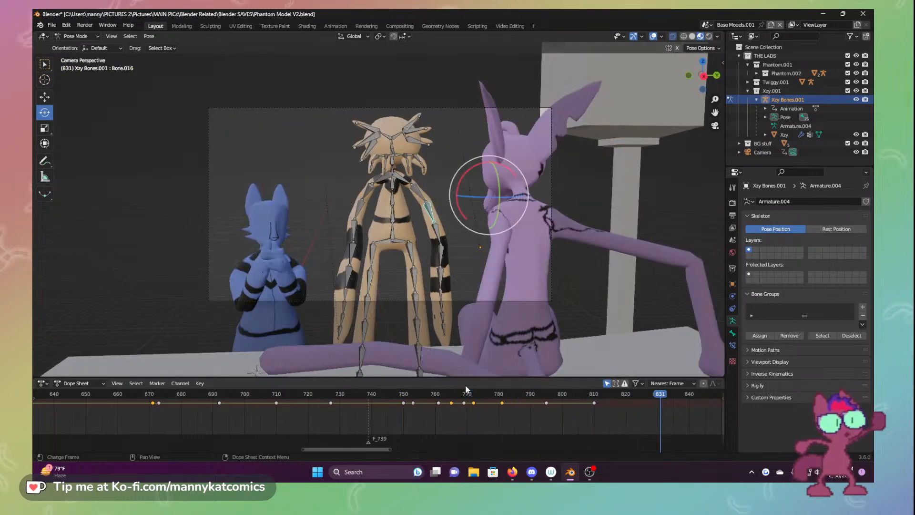
# At frame 781, rotate the tan character's upper and lower torso bones slightly so the body and arms shift together
pyautogui.moveTo(458, 396); pyautogui.dragTo(502, 394)
pyautogui.press('space')
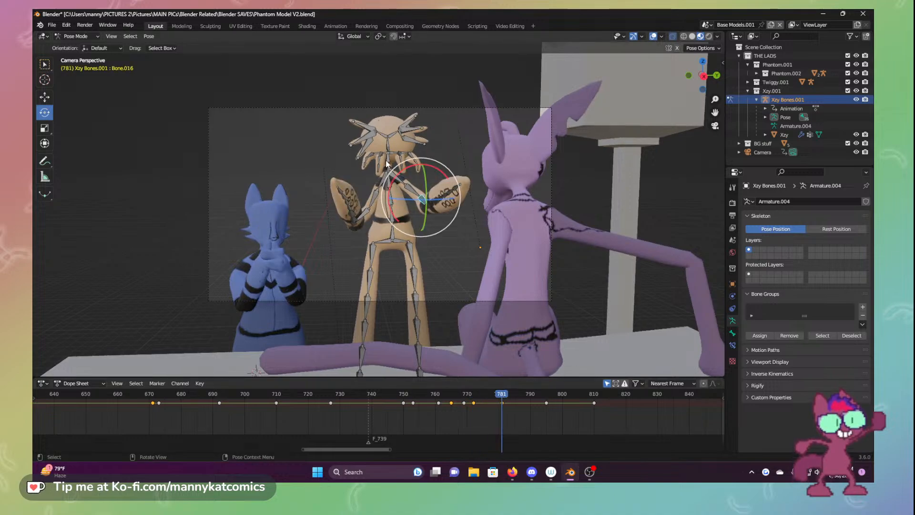
pyautogui.click(391, 186)
pyautogui.moveTo(395, 185); pyautogui.dragTo(402, 189)
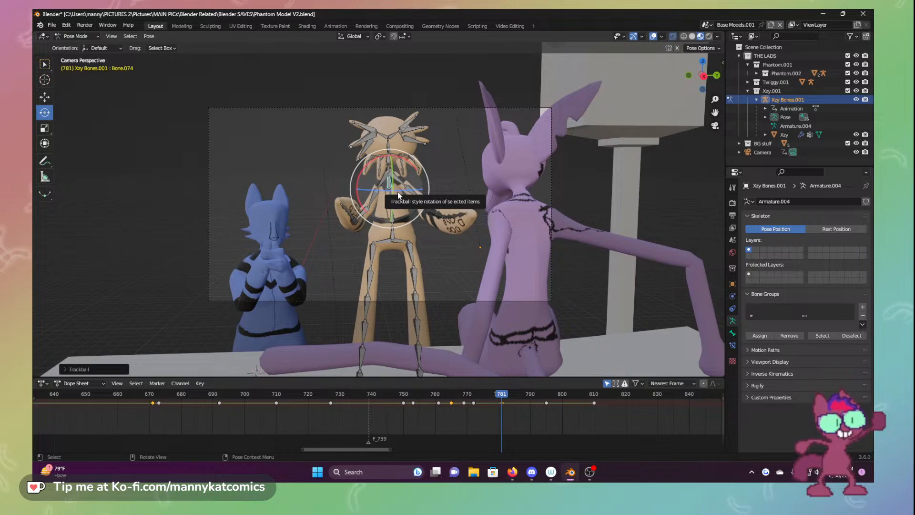
pyautogui.click(394, 212)
pyautogui.moveTo(400, 209); pyautogui.dragTo(405, 211)
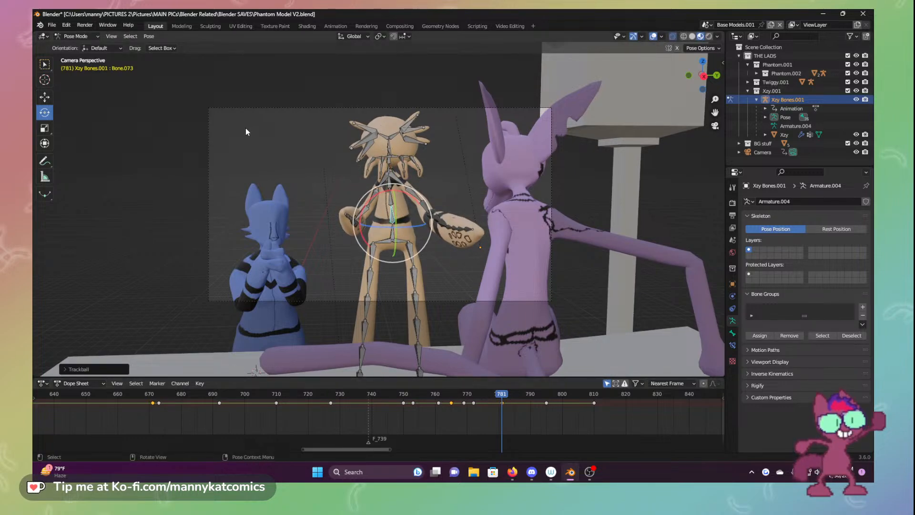
# Select all of the tan character's bones and keyframe the adjusted torso pose at frame 781
pyautogui.scroll(-5, 246, 132)
pyautogui.moveTo(278, 139); pyautogui.dragTo(478, 329)
pyautogui.scroll(4, 399, 308)
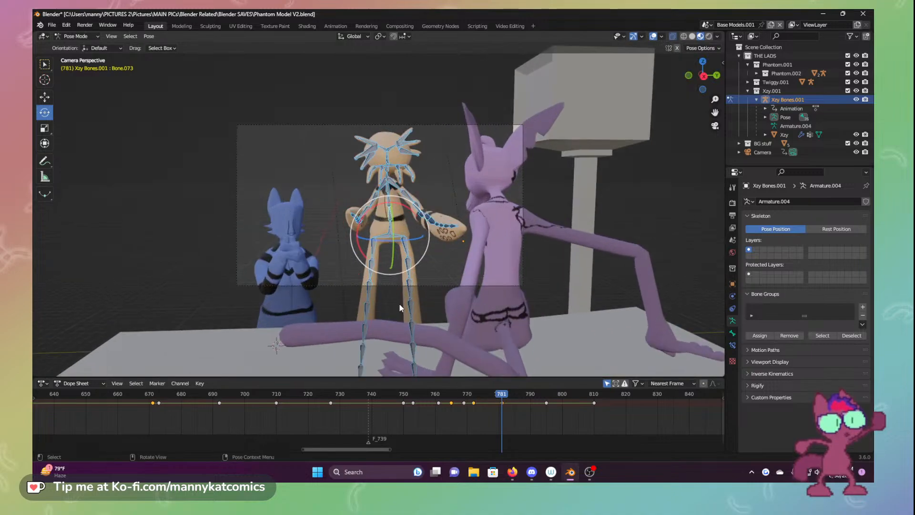
pyautogui.press('i')
pyautogui.click(385, 305)
# Play back the revised arm gestures from about frame 760 and again from about frame 729, and save the file
pyautogui.moveTo(491, 396); pyautogui.dragTo(436, 401)
pyautogui.press('space')
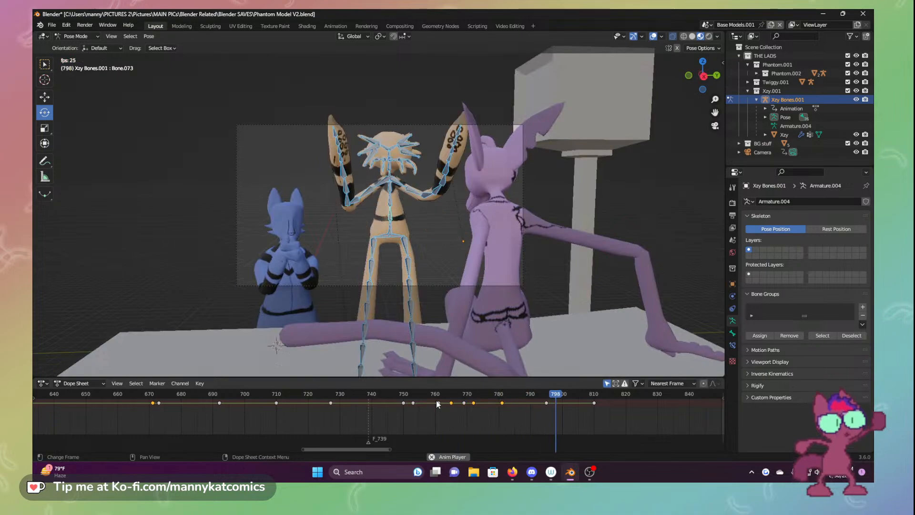
pyautogui.press('space')
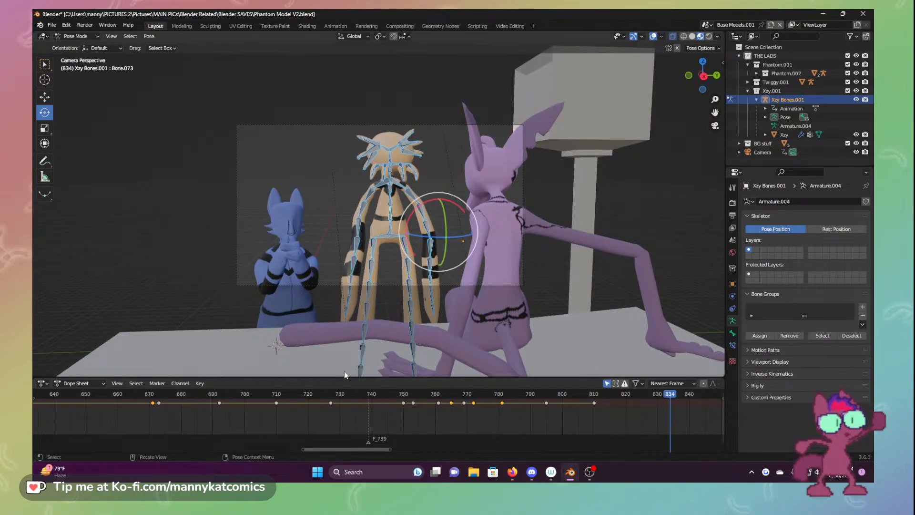
pyautogui.click(337, 396)
pyautogui.press('space')
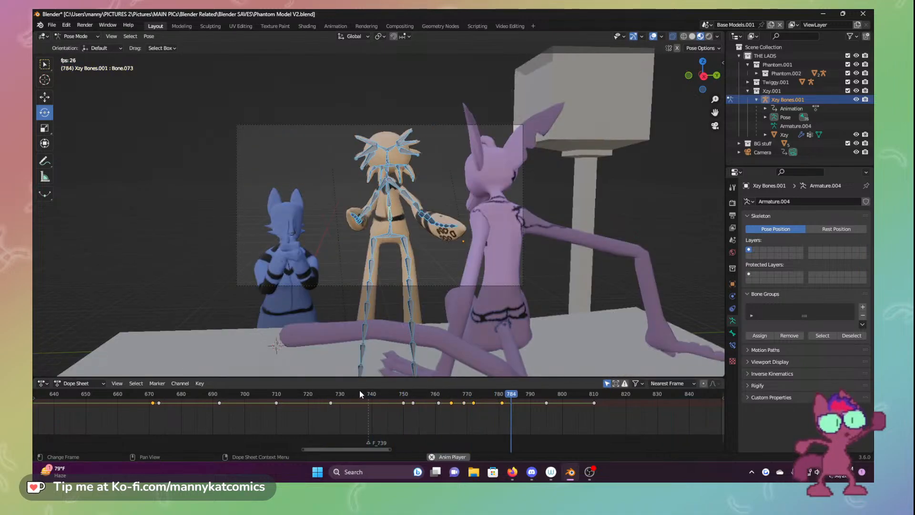
pyautogui.press('space')
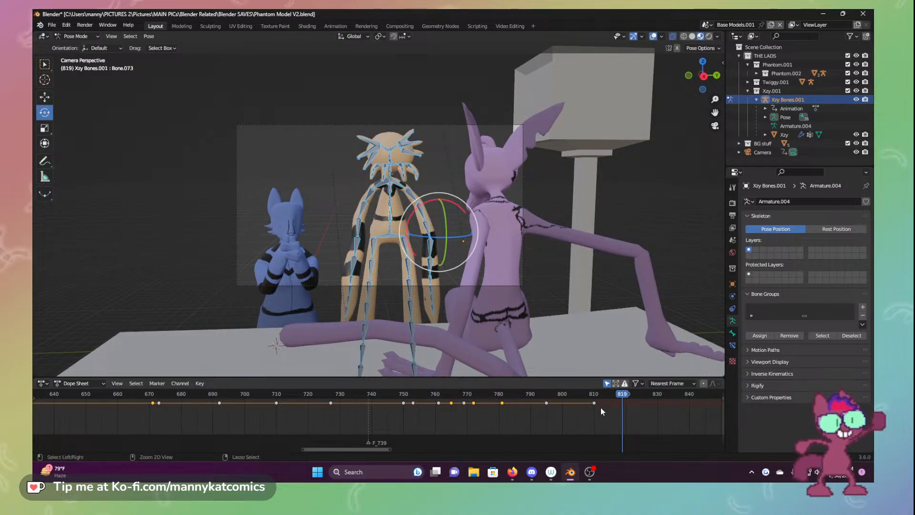
pyautogui.hotkey('ctrl', 's')
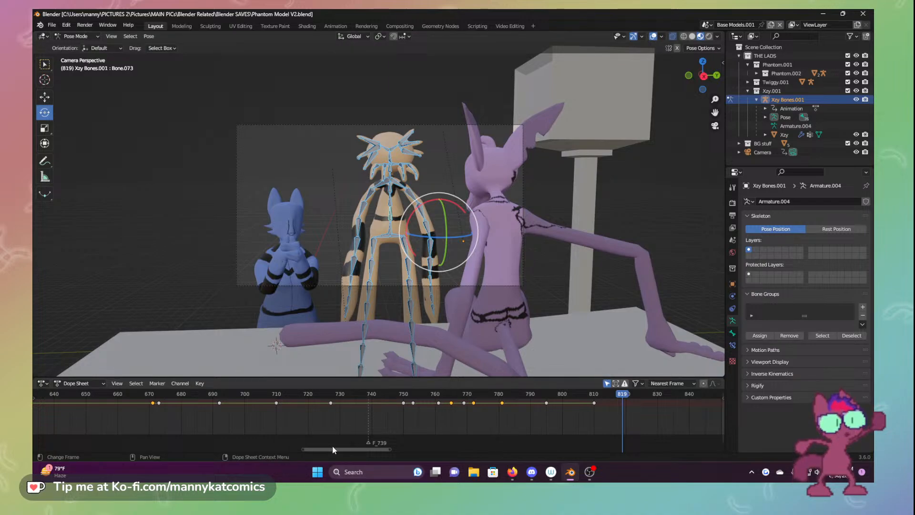
# Replay the shot several times from around frames 724 to 741 to check the gesture timing, and save the file again
pyautogui.moveTo(346, 395); pyautogui.dragTo(374, 393)
pyautogui.press('space')
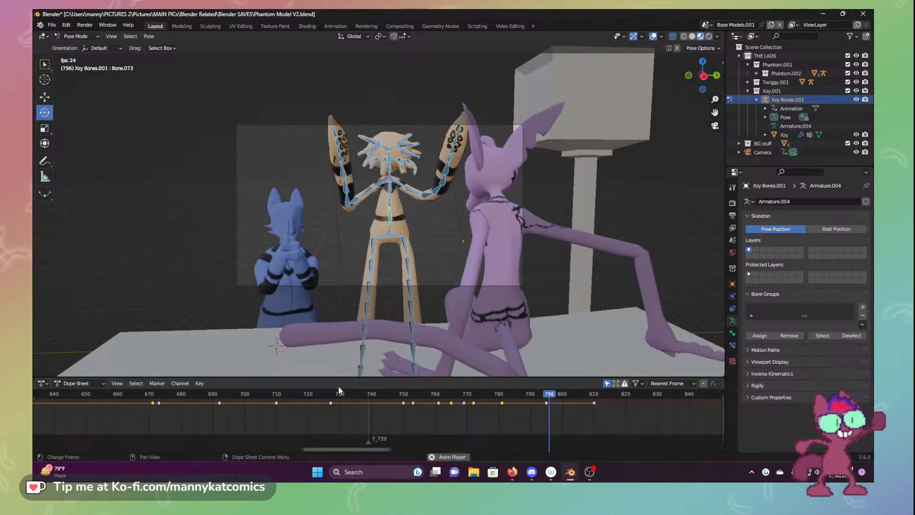
pyautogui.press('space')
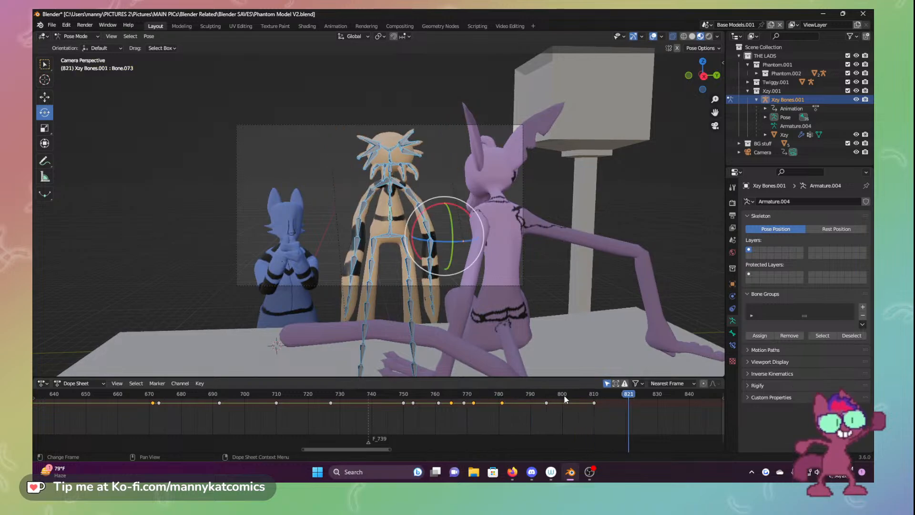
pyautogui.click(369, 394)
pyautogui.press('space')
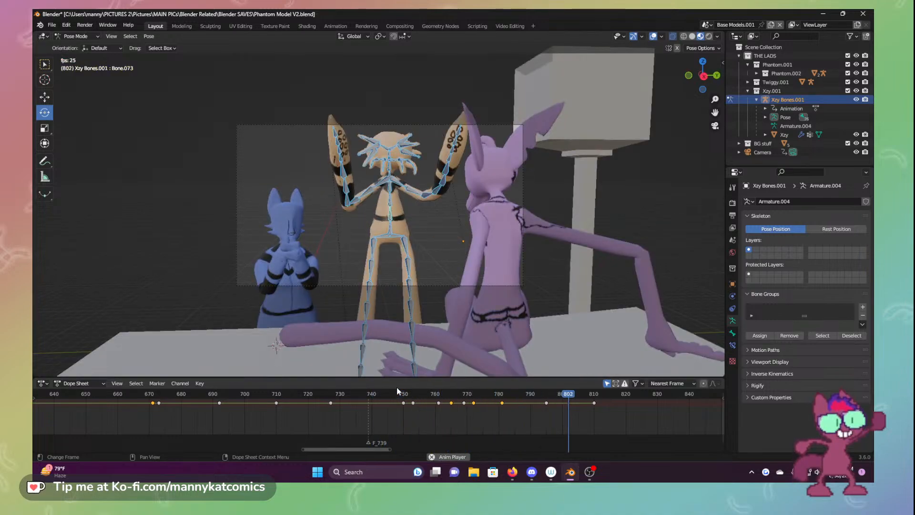
pyautogui.press('space')
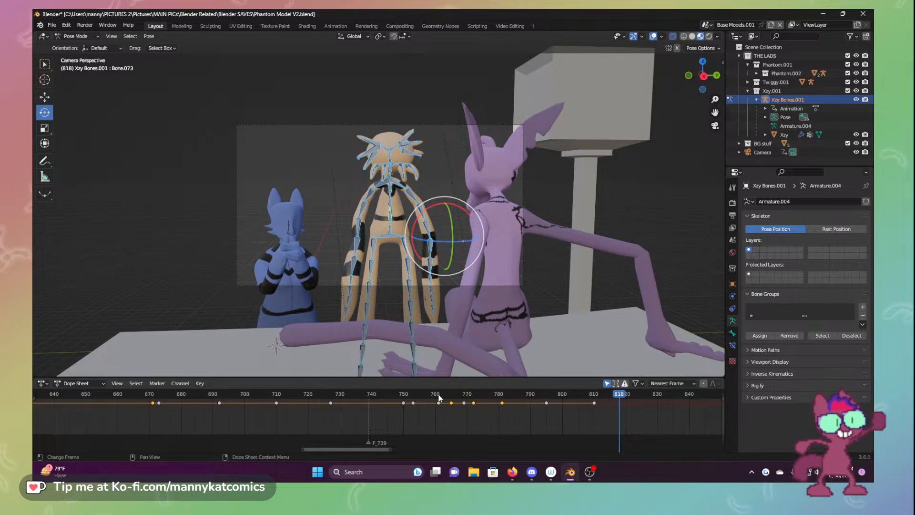
pyautogui.moveTo(436, 395); pyautogui.dragTo(321, 395)
pyautogui.press('space')
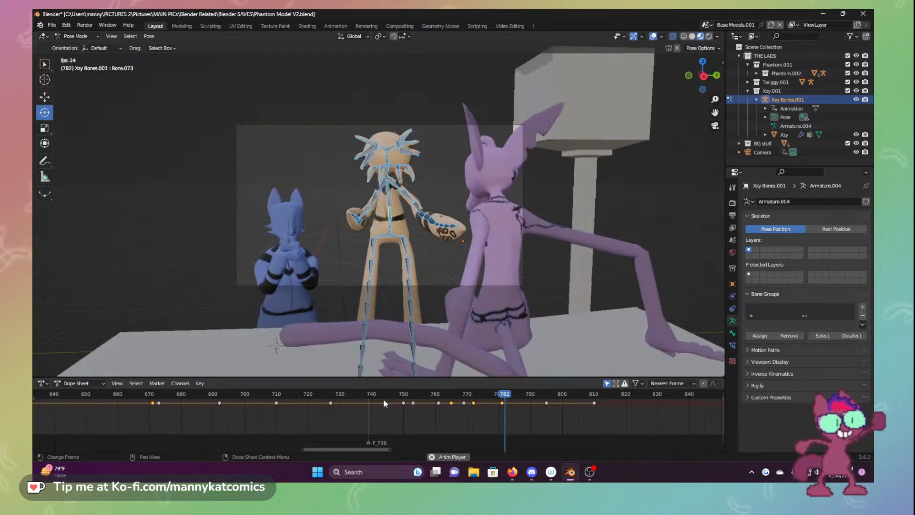
pyautogui.press('space')
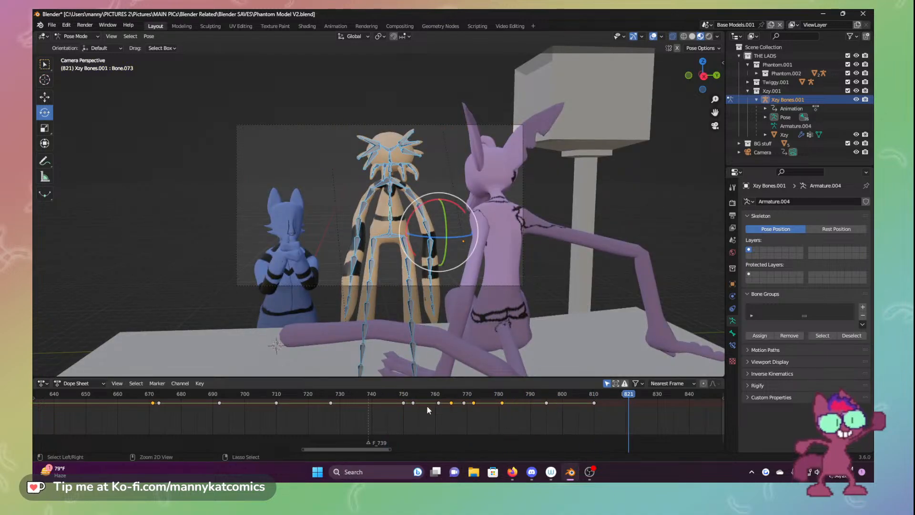
pyautogui.hotkey('ctrl', 's')
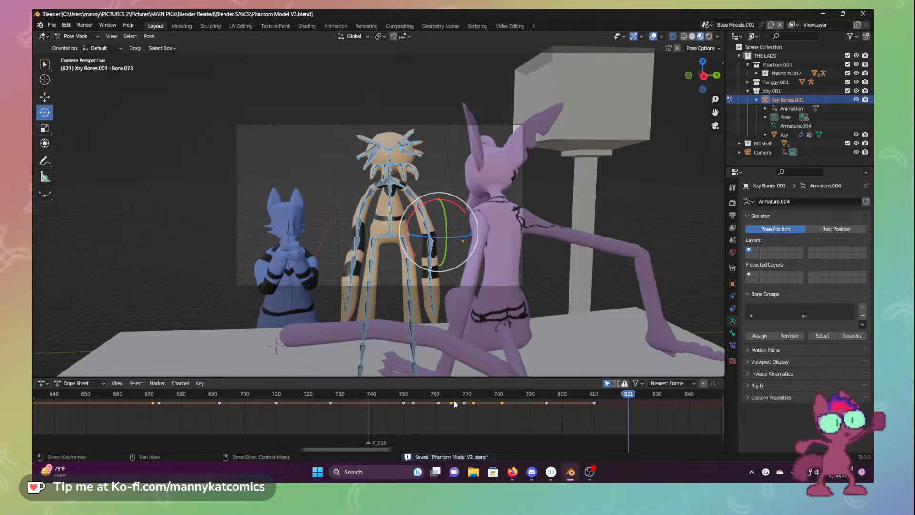
# Scrub through the tan character's gestures up to frame 810, return to frame 753 and save the file
pyautogui.click(477, 397)
pyautogui.moveTo(477, 397); pyautogui.dragTo(598, 389)
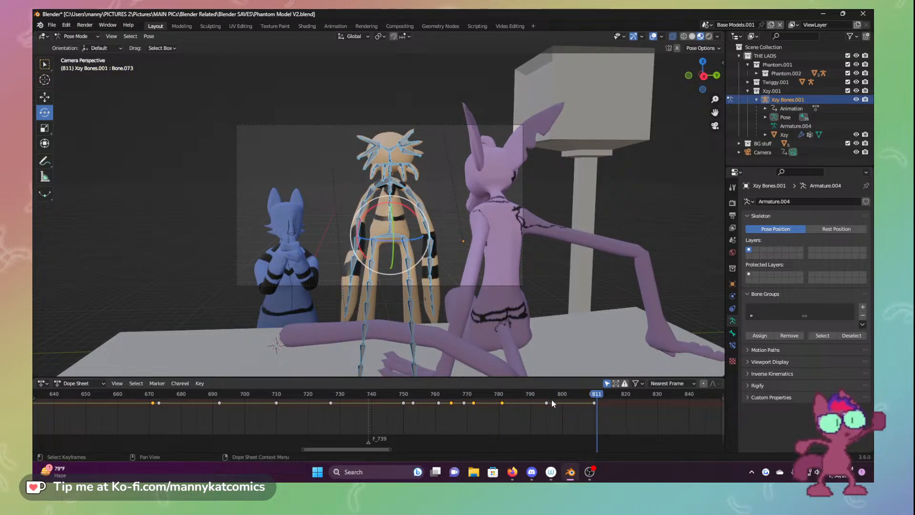
pyautogui.moveTo(558, 396); pyautogui.dragTo(595, 398)
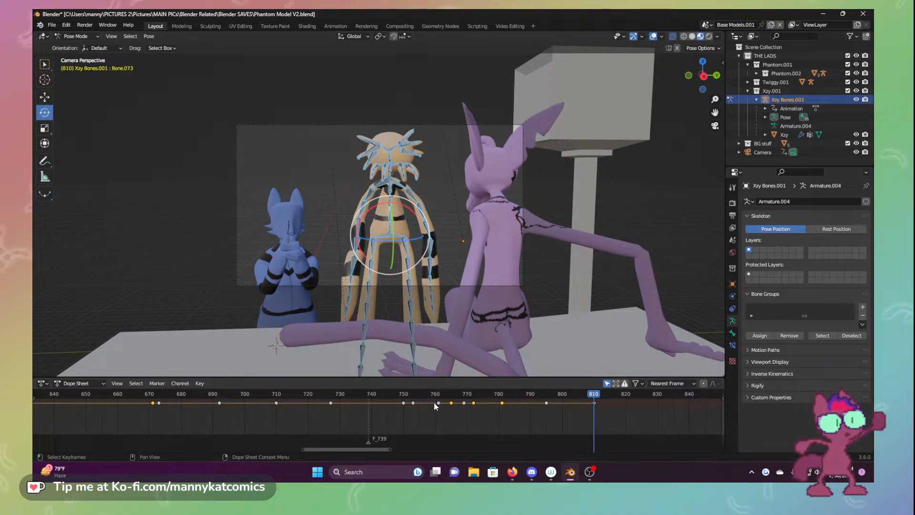
pyautogui.click(423, 396)
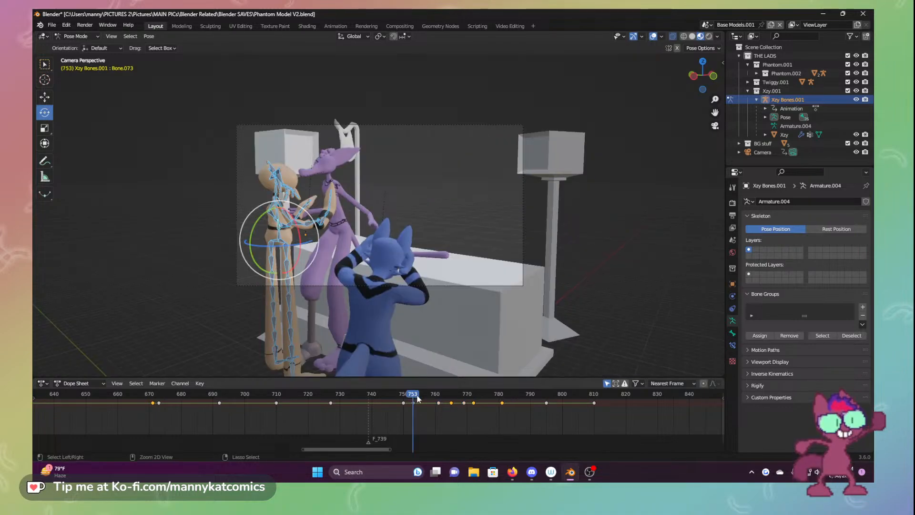
pyautogui.hotkey('ctrl', 's')
# Play the animation from frame 753 past the last keyframe twice to review the full gesture sequence
pyautogui.press('space')
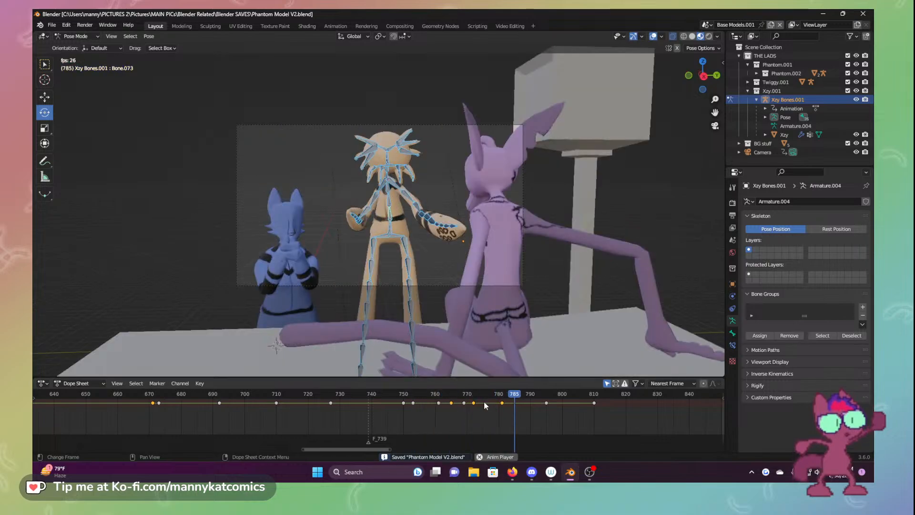
pyautogui.press('space')
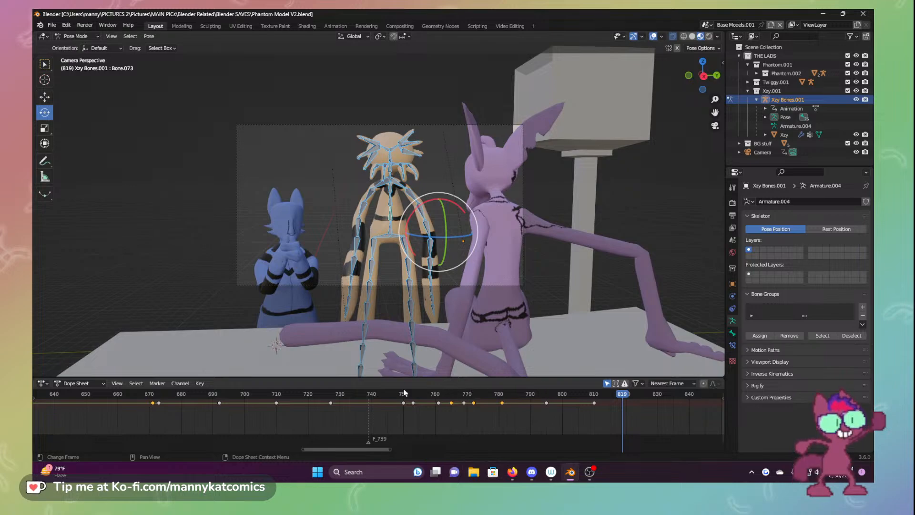
pyautogui.press('space')
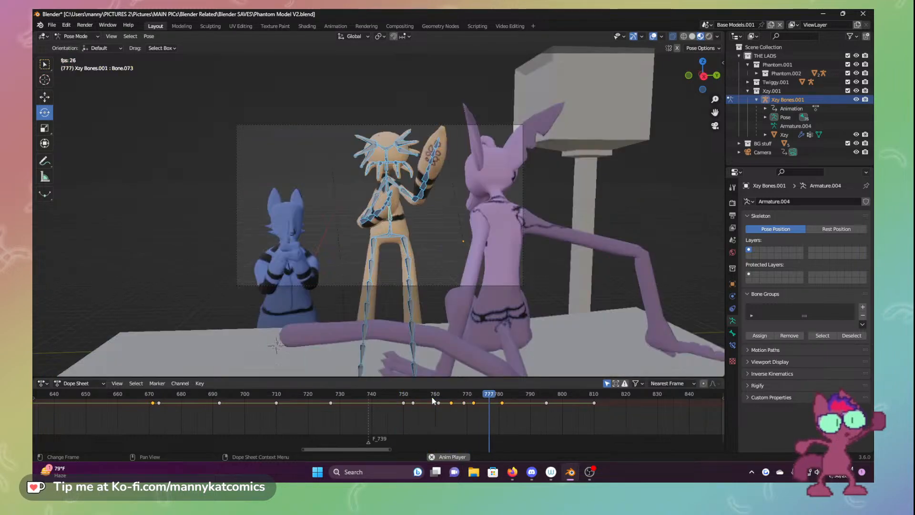
pyautogui.press('space')
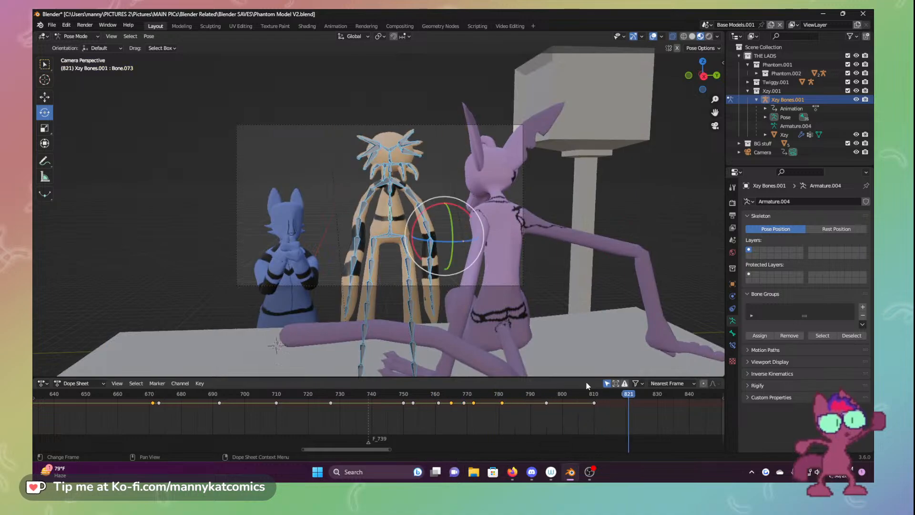
# Inspect the blue character's face and clasped hands up close at frame 821, and save the file
pyautogui.scroll(5, 310, 293)
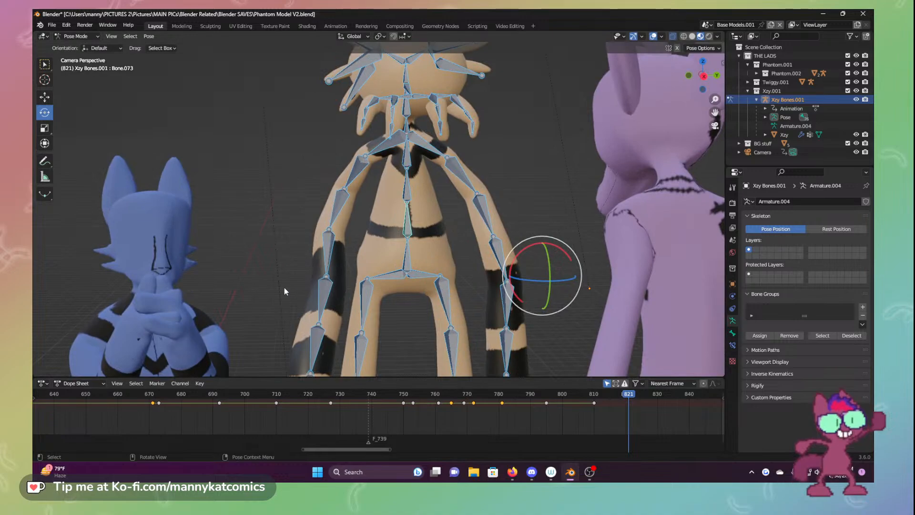
pyautogui.keyDown('shift'); pyautogui.moveTo(226, 278); pyautogui.dragTo(411, 220, button='middle'); pyautogui.keyUp('shift')
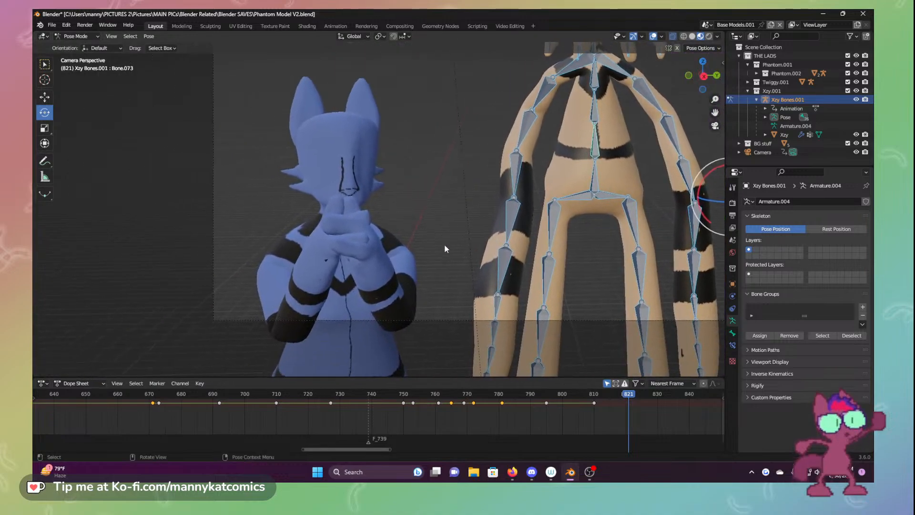
pyautogui.scroll(3, 444, 247)
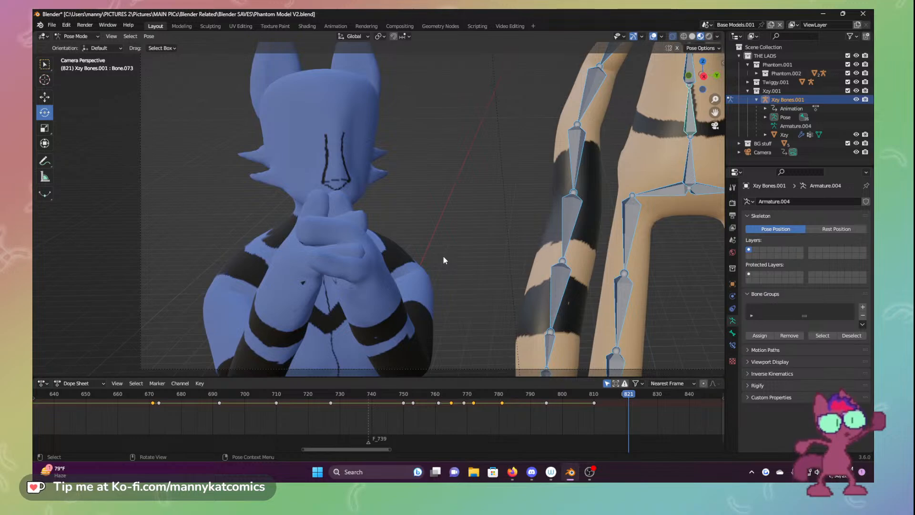
pyautogui.hotkey('ctrl', 's')
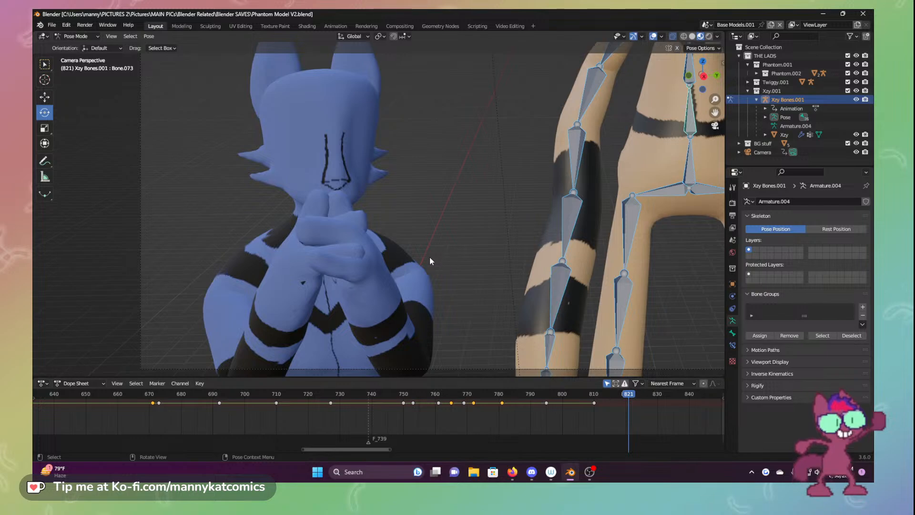
# Examine the tan character's lowered-arm pose up close and set the current frame to 819
pyautogui.scroll(-6, 431, 260)
pyautogui.scroll(3, 453, 264)
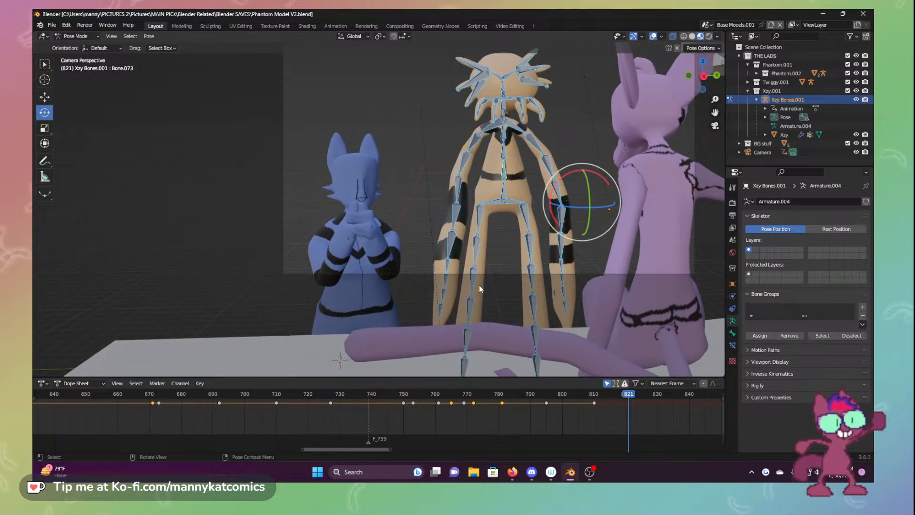
pyautogui.keyDown('shift'); pyautogui.moveTo(541, 227); pyautogui.dragTo(454, 272, button='middle'); pyautogui.keyUp('shift')
pyautogui.scroll(-2, 511, 321)
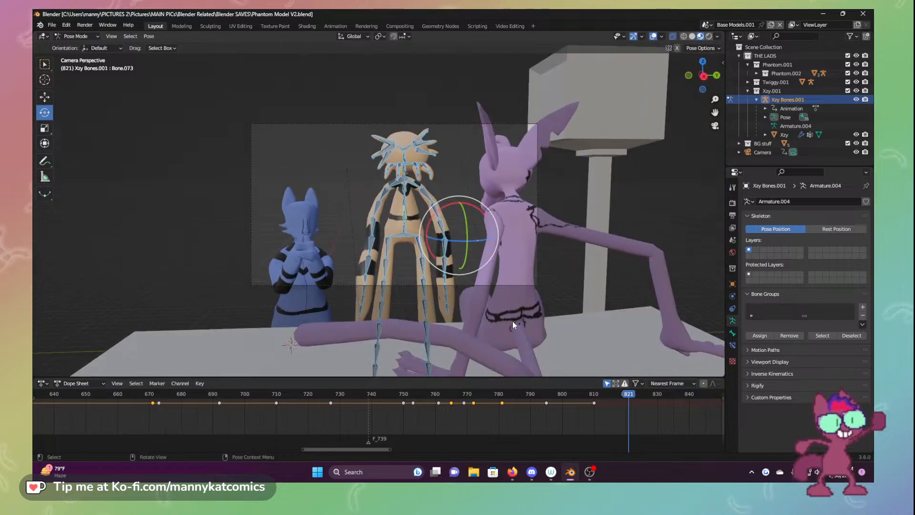
pyautogui.scroll(4, 514, 328)
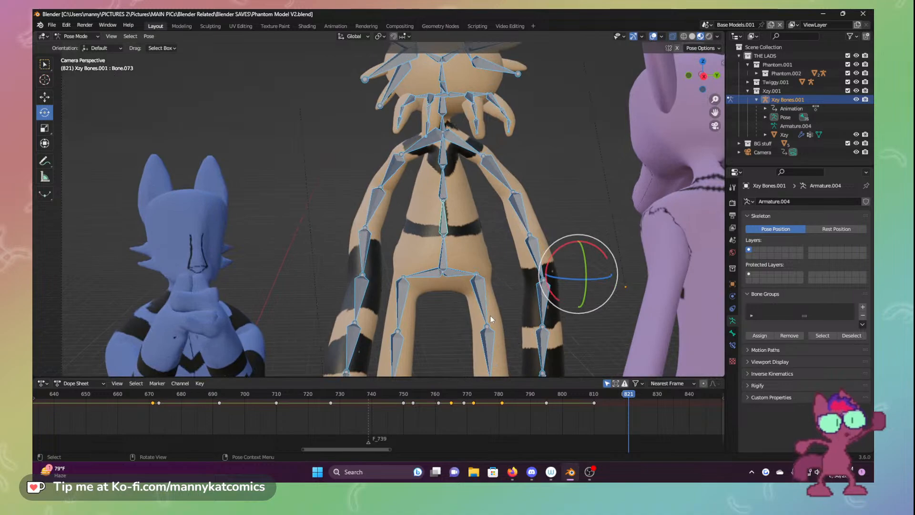
pyautogui.moveTo(593, 396); pyautogui.dragTo(624, 396)
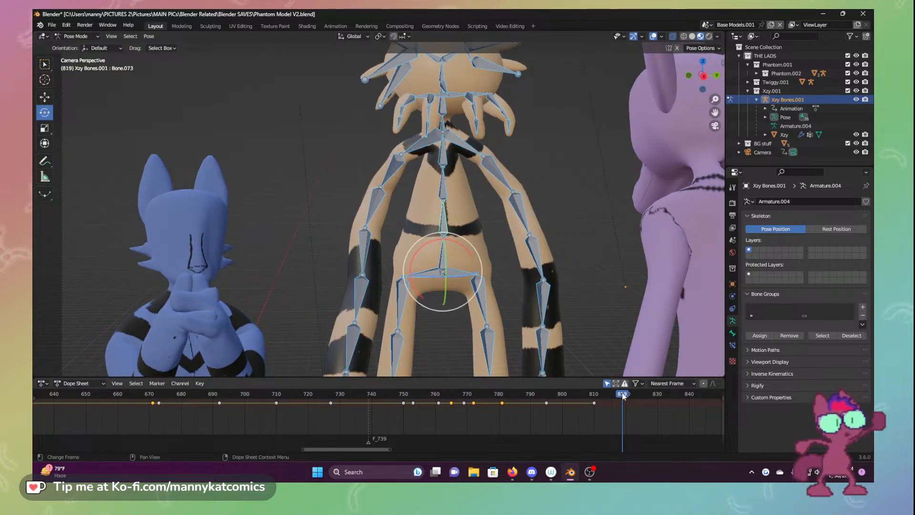
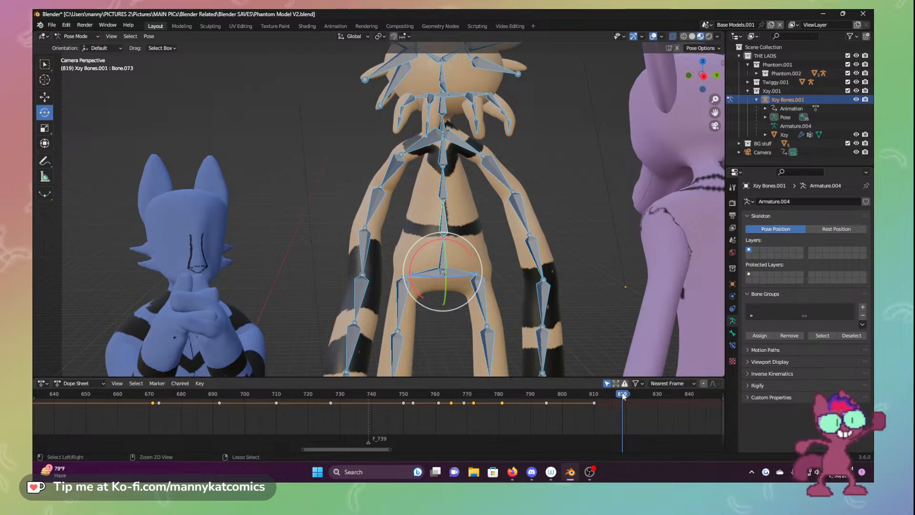
# Save the file and switch the tan character's Xzy Bones.001 armature to Object Mode
pyautogui.hotkey('ctrl', 's')
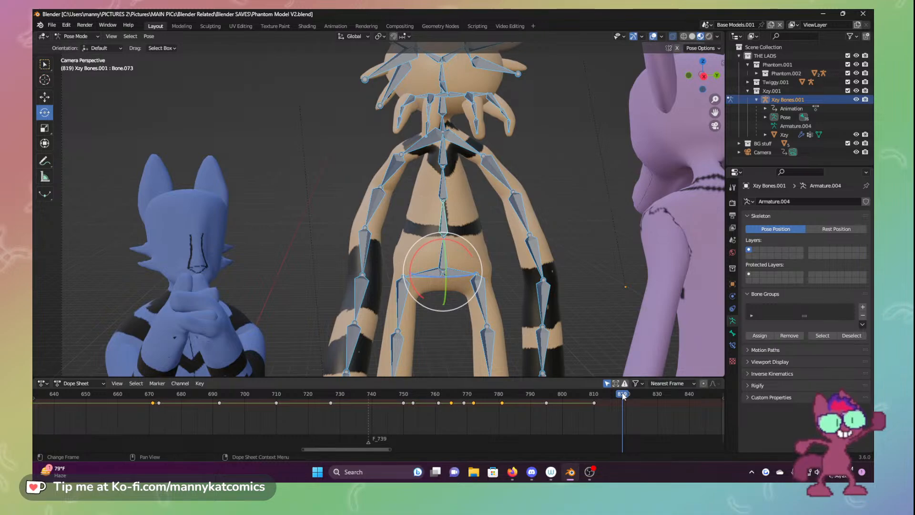
pyautogui.scroll(-4, 332, 140)
pyautogui.scroll(1, 483, 288)
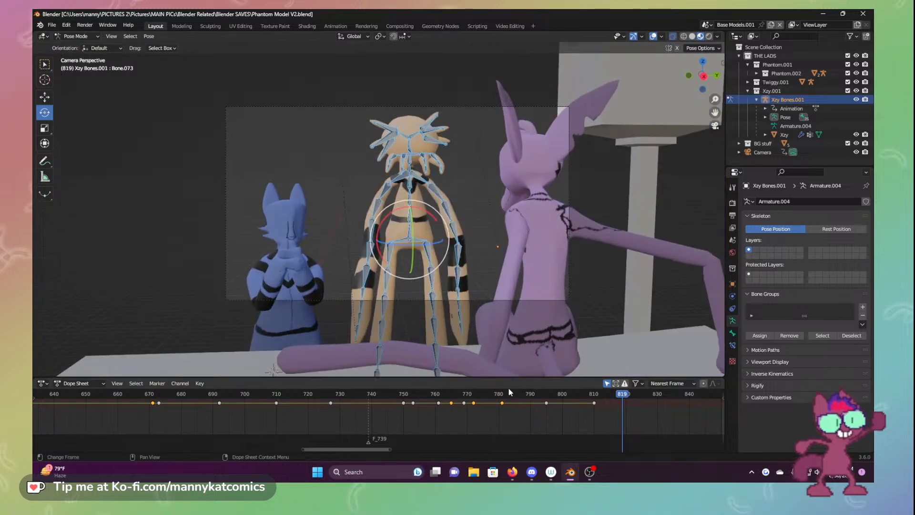
pyautogui.click(86, 36)
pyautogui.click(85, 44)
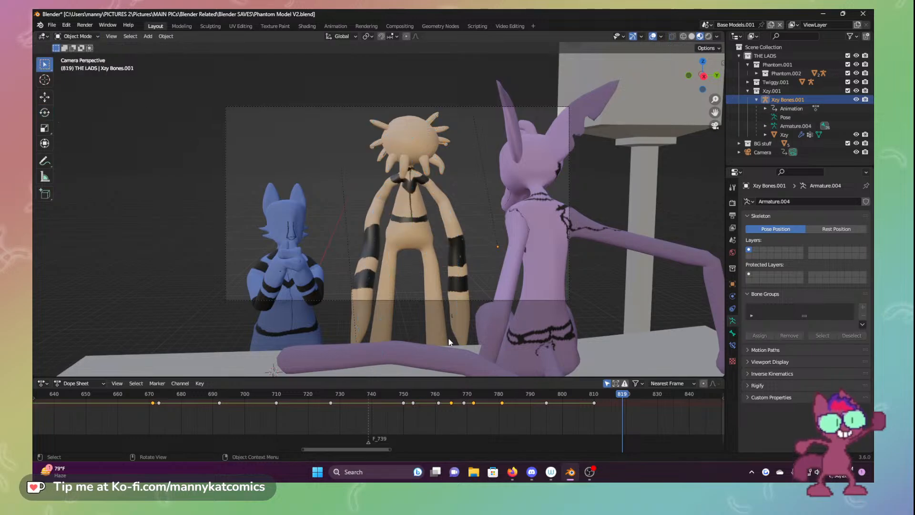
# Unhide the purple character's Phantom Bones.001 armature, select it and enter Pose Mode
pyautogui.moveTo(392, 334); pyautogui.dragTo(355, 293, button='middle')
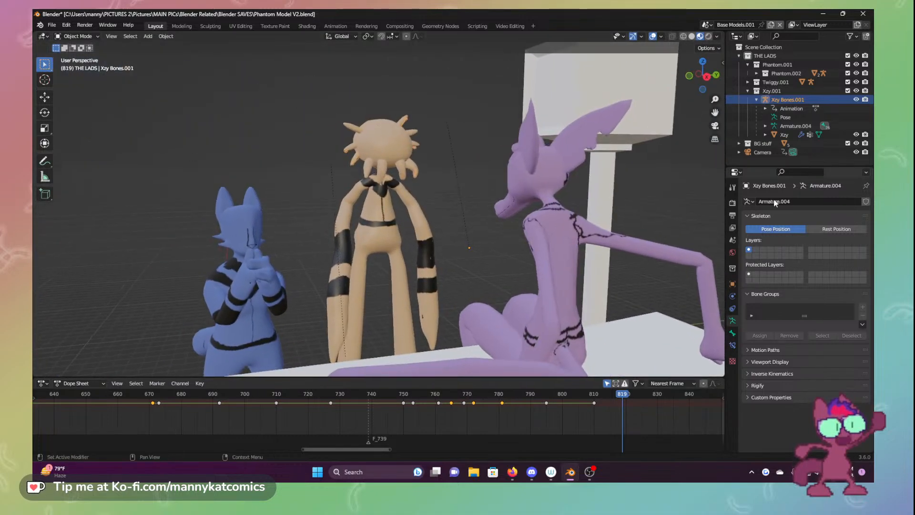
pyautogui.click(748, 91)
pyautogui.click(756, 73)
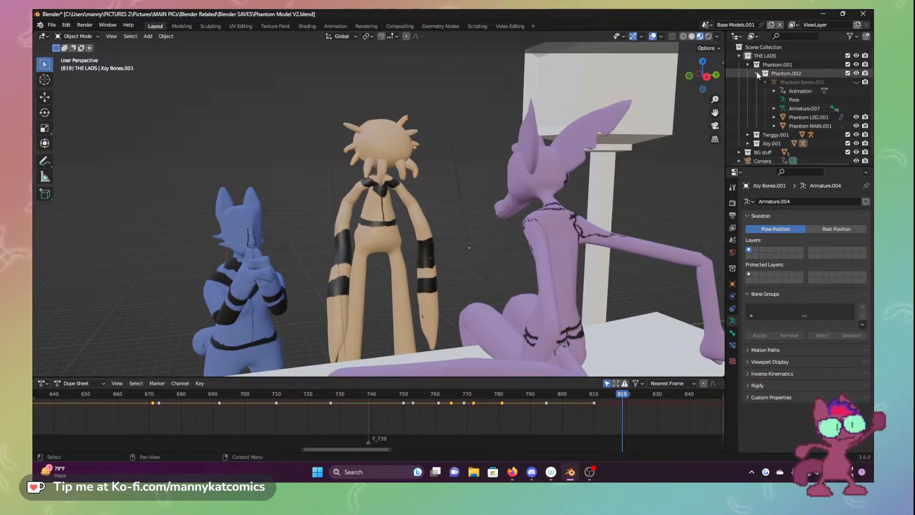
pyautogui.click(797, 107)
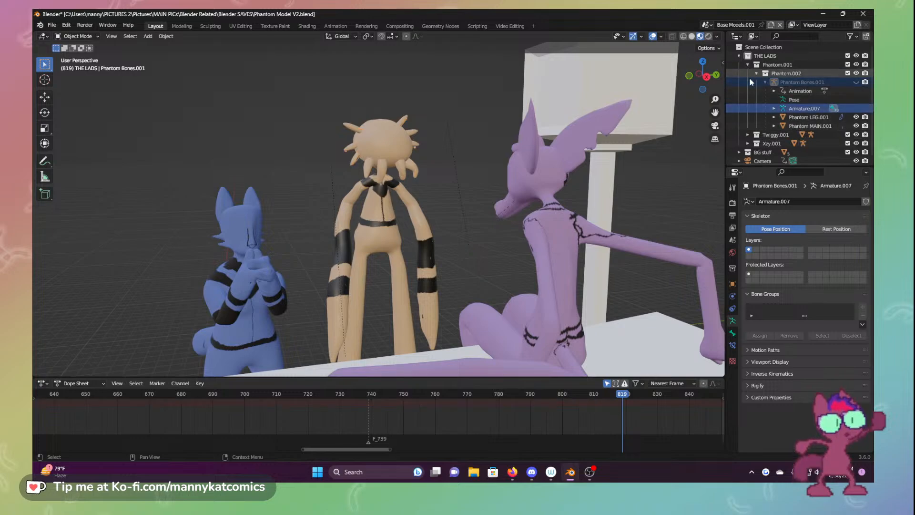
pyautogui.scroll(3, 525, 250)
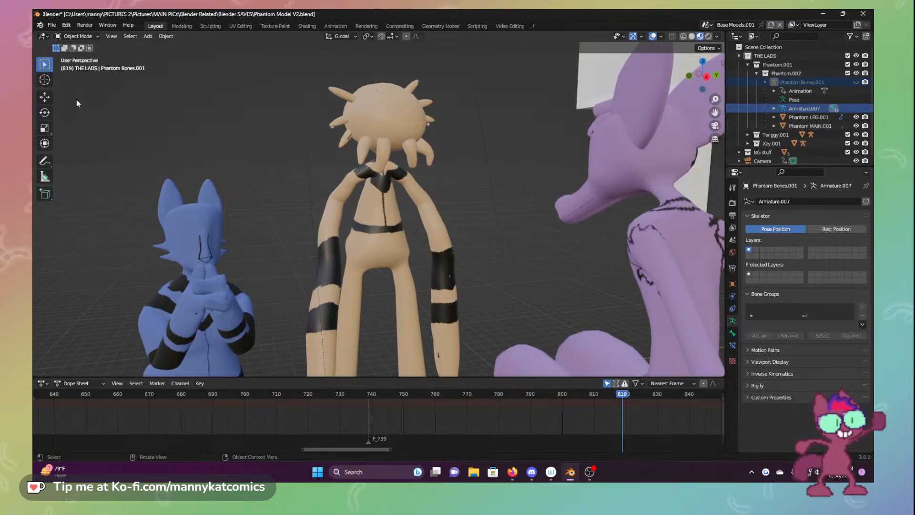
pyautogui.click(76, 36)
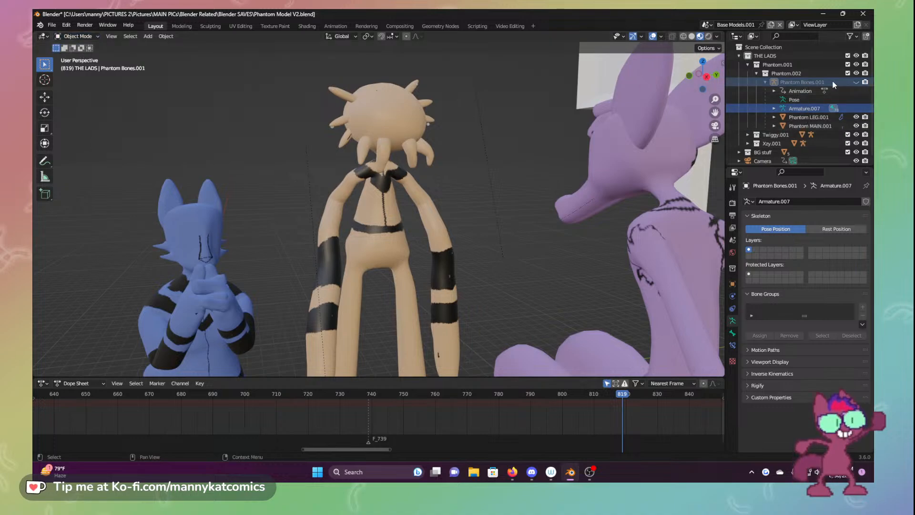
pyautogui.click(856, 82)
pyautogui.click(801, 83)
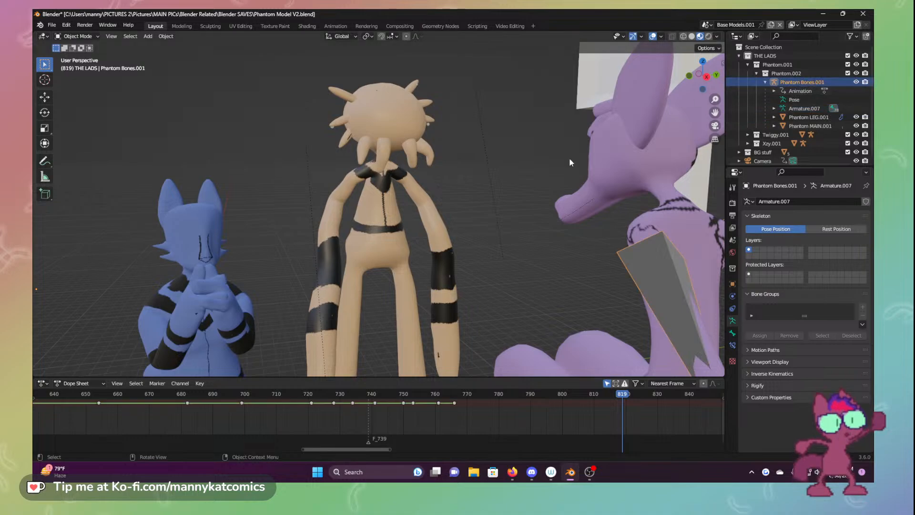
pyautogui.click(77, 36)
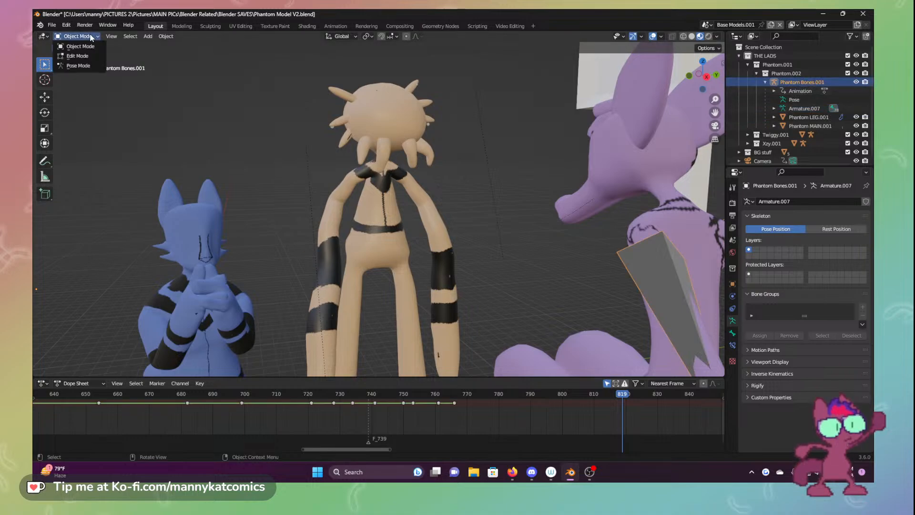
pyautogui.click(88, 66)
# Scrub from frame 763 in camera view to check the purple character, and set the current frame to 801
pyautogui.moveTo(447, 226); pyautogui.dragTo(510, 310, button='middle')
pyautogui.moveTo(571, 401); pyautogui.dragTo(444, 395)
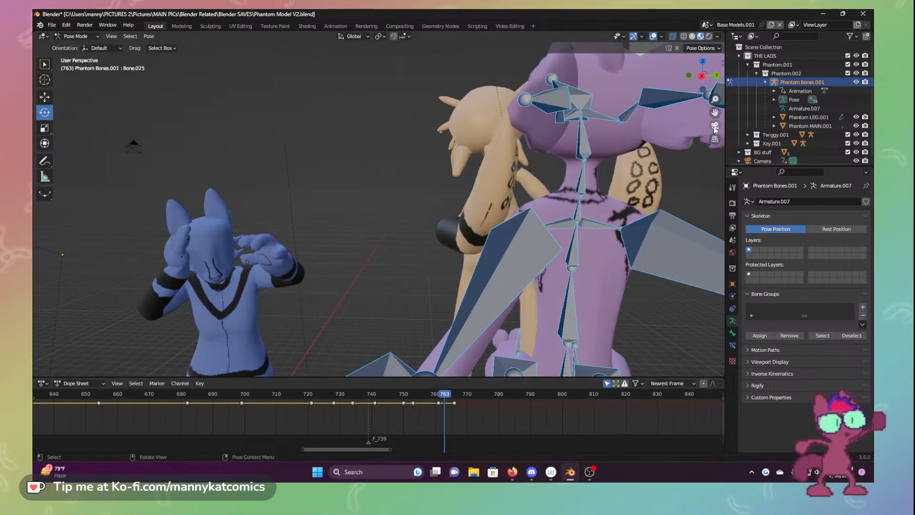
pyautogui.click(715, 125)
pyautogui.click(454, 398)
pyautogui.moveTo(455, 397); pyautogui.dragTo(566, 394)
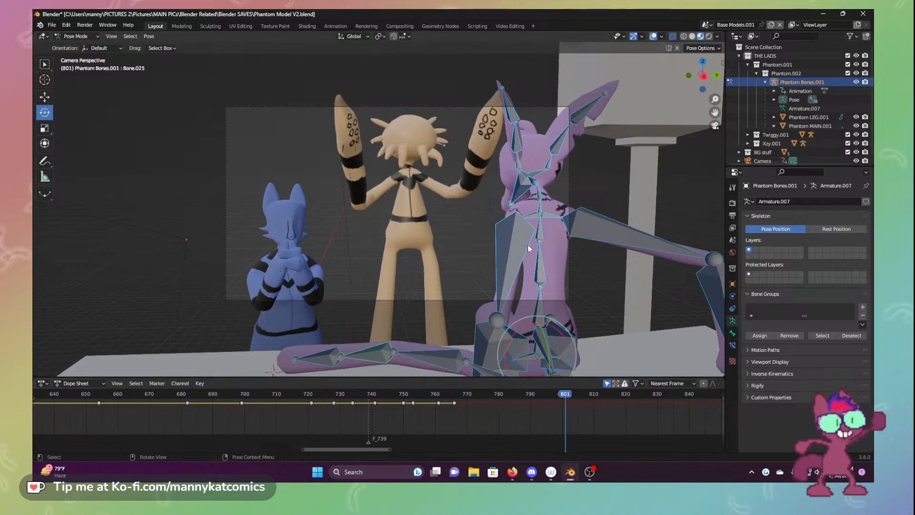
# Rotate the purple character's spine bone Bone.004 to lean the upper body, and keyframe all bones at frame 801
pyautogui.scroll(2, 534, 260)
pyautogui.click(606, 252)
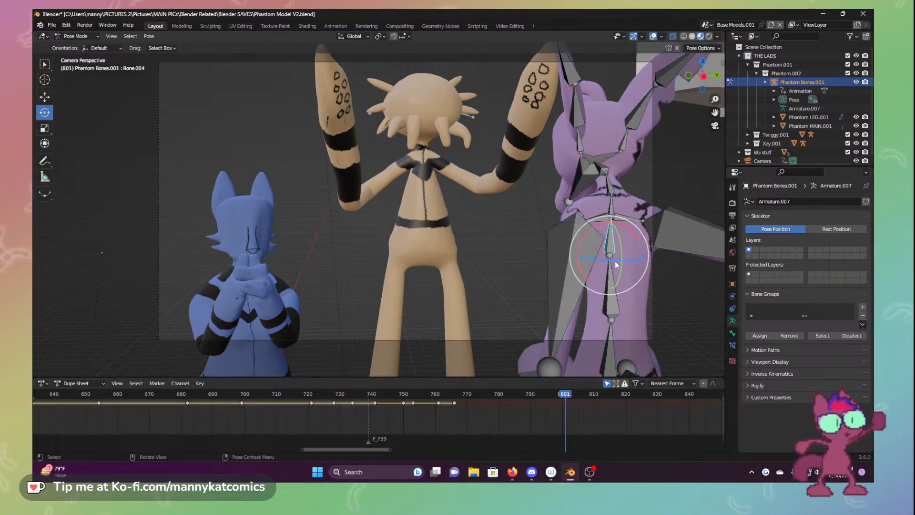
pyautogui.moveTo(616, 261); pyautogui.dragTo(623, 247)
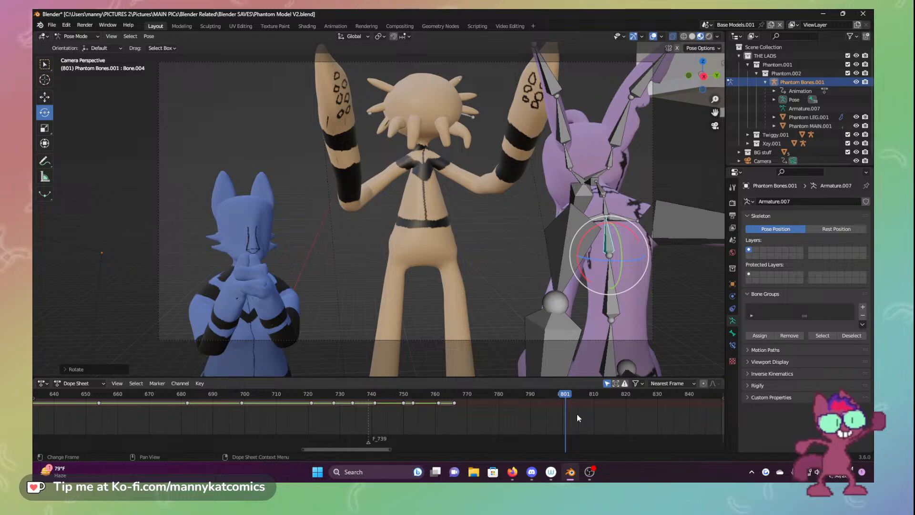
pyautogui.press('a')
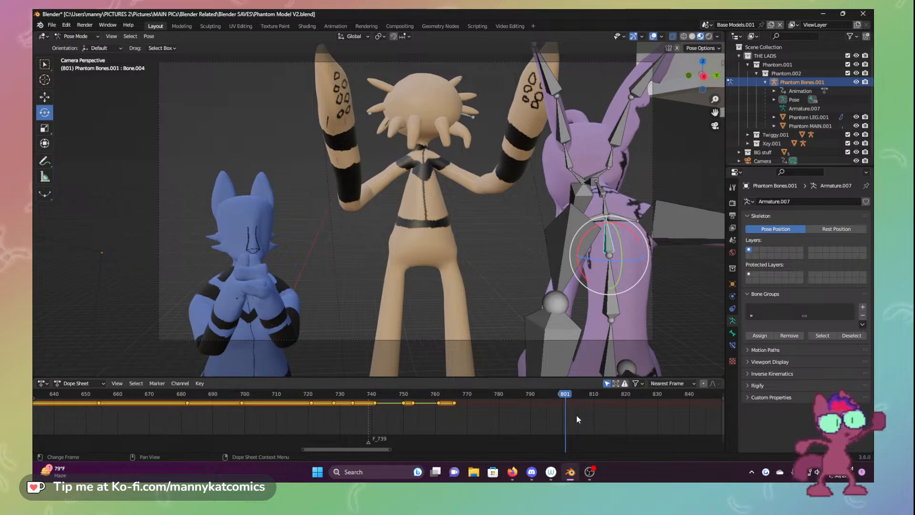
pyautogui.press('i')
pyautogui.click(567, 405)
# At frame 810, rotate Bone.004 to raise the purple character's torso and trackball-rotate the neck bone Bone.014
pyautogui.moveTo(567, 405); pyautogui.dragTo(594, 405)
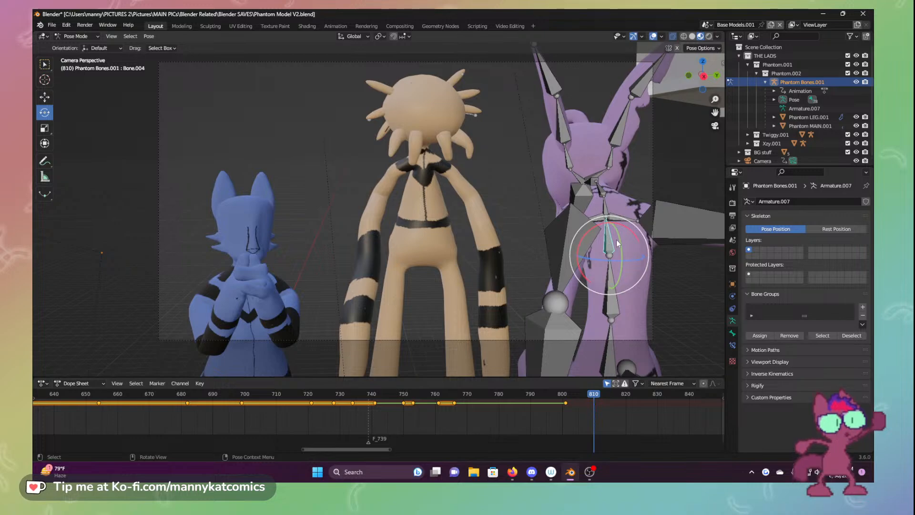
pyautogui.moveTo(620, 239); pyautogui.dragTo(620, 247)
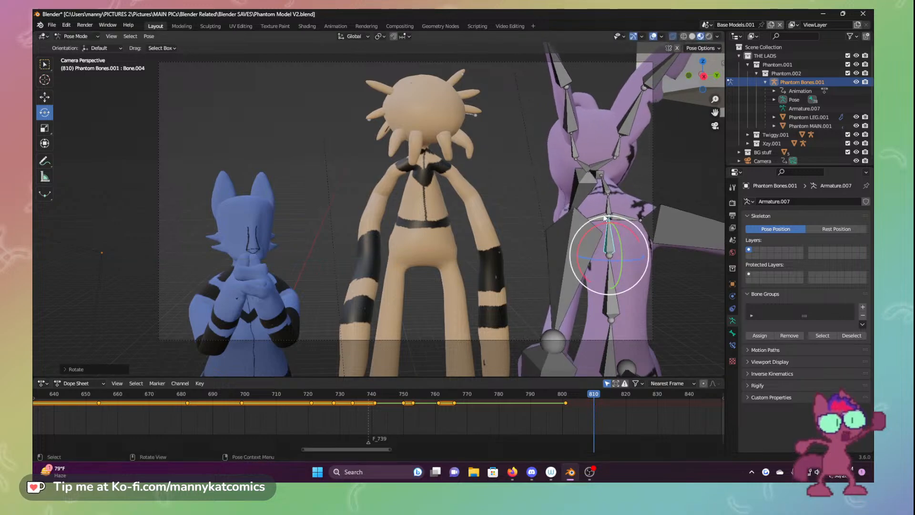
pyautogui.click(597, 178)
pyautogui.press('r')
pyautogui.press('r')
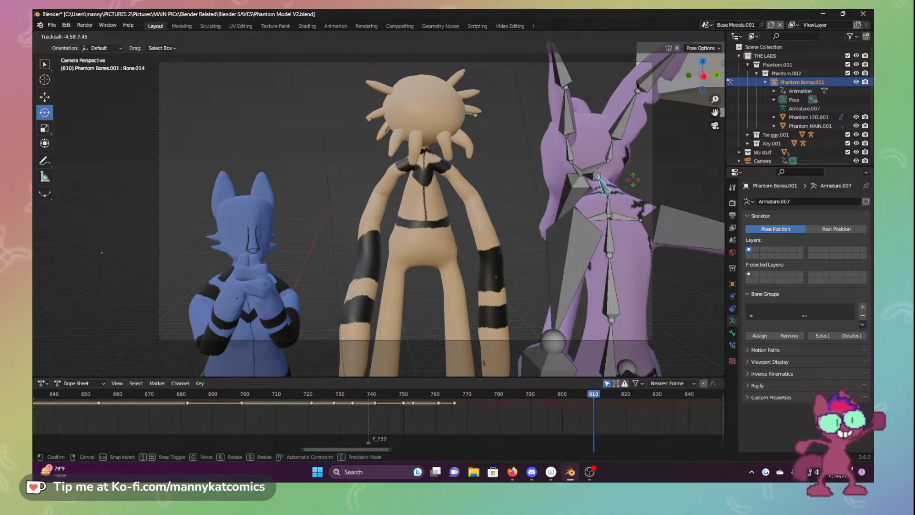
pyautogui.click(629, 182)
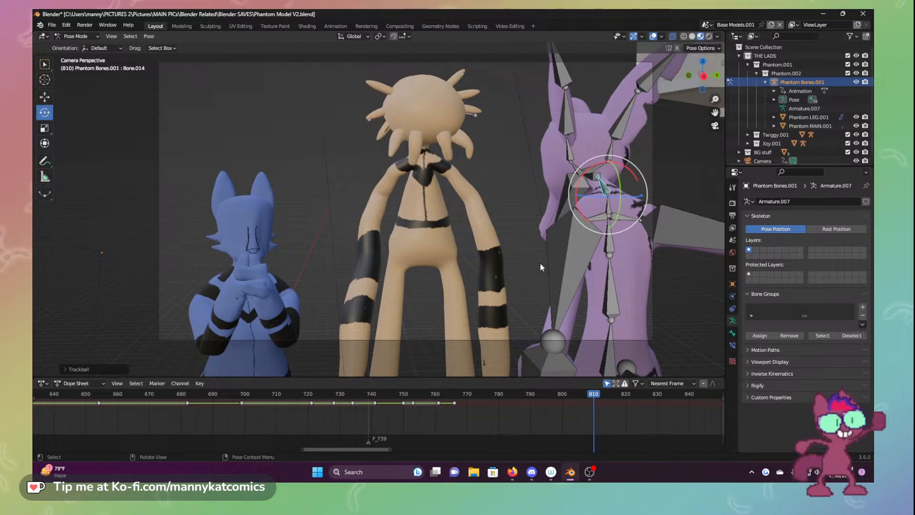
# Keyframe location and rotation for all of the purple character's bones at frame 810, and save the file
pyautogui.press('a')
pyautogui.press('i')
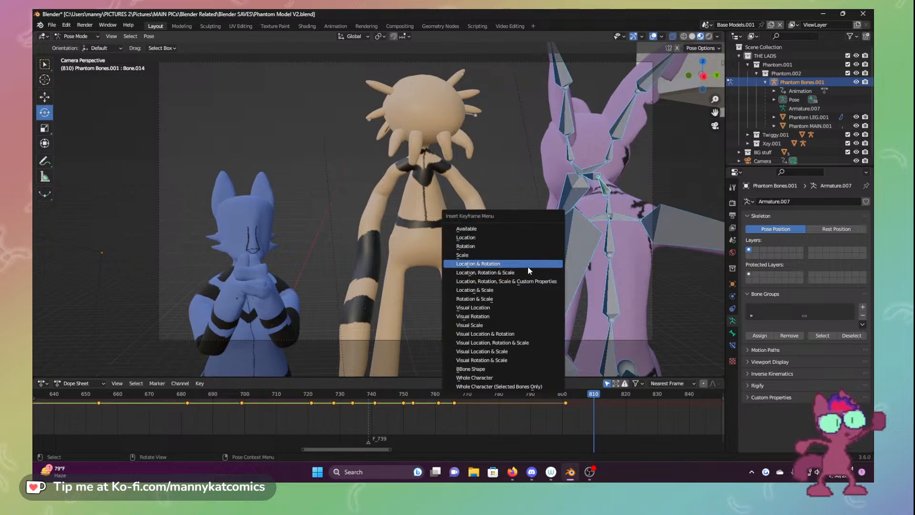
pyautogui.click(539, 264)
pyautogui.moveTo(550, 394); pyautogui.dragTo(651, 396)
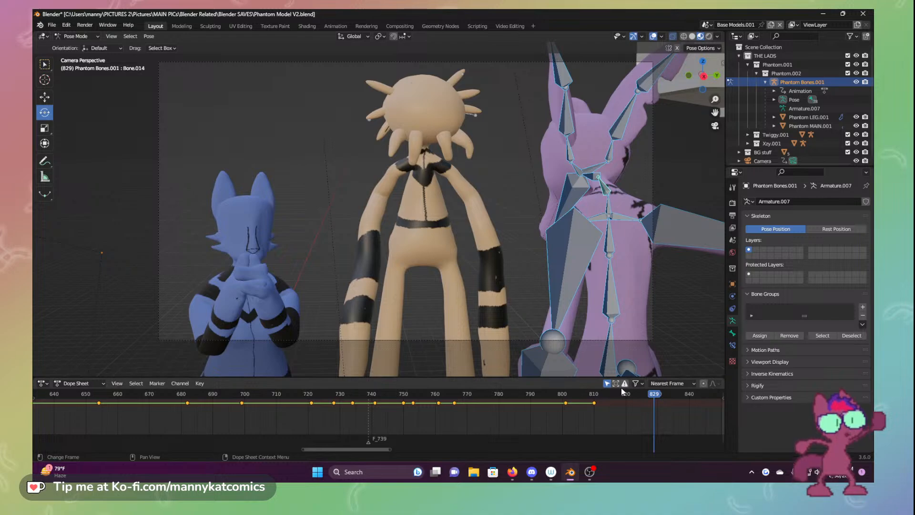
pyautogui.hotkey('ctrl', 's')
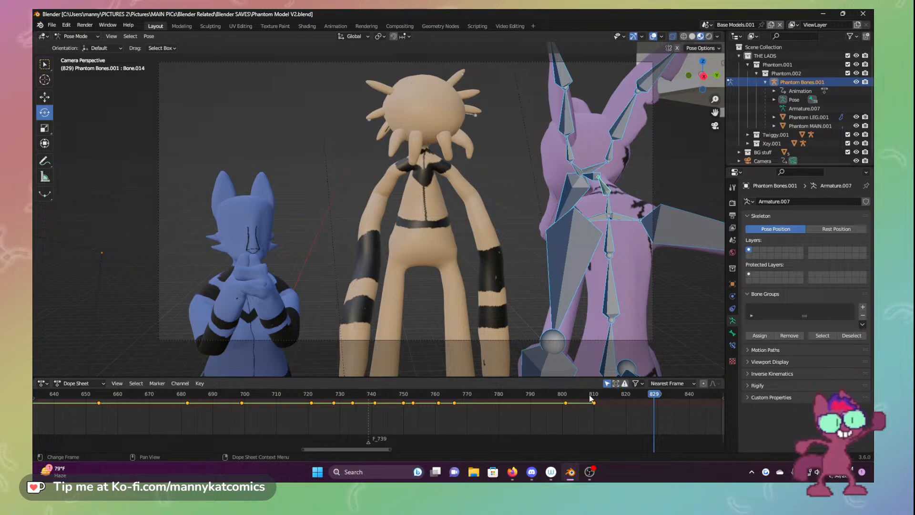
# Scrub through the purple character's new movement and set the current frame to 819
pyautogui.moveTo(365, 396); pyautogui.dragTo(386, 393)
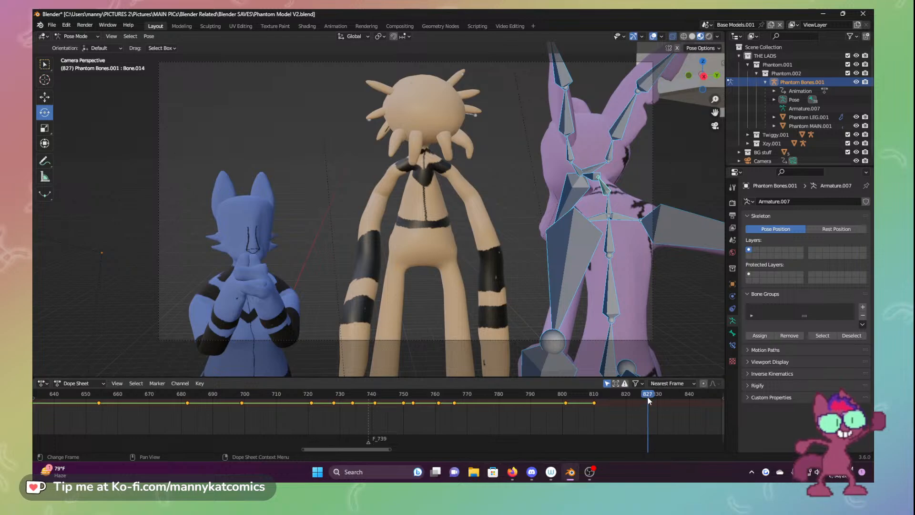
pyautogui.click(664, 396)
pyautogui.moveTo(664, 396); pyautogui.dragTo(622, 406)
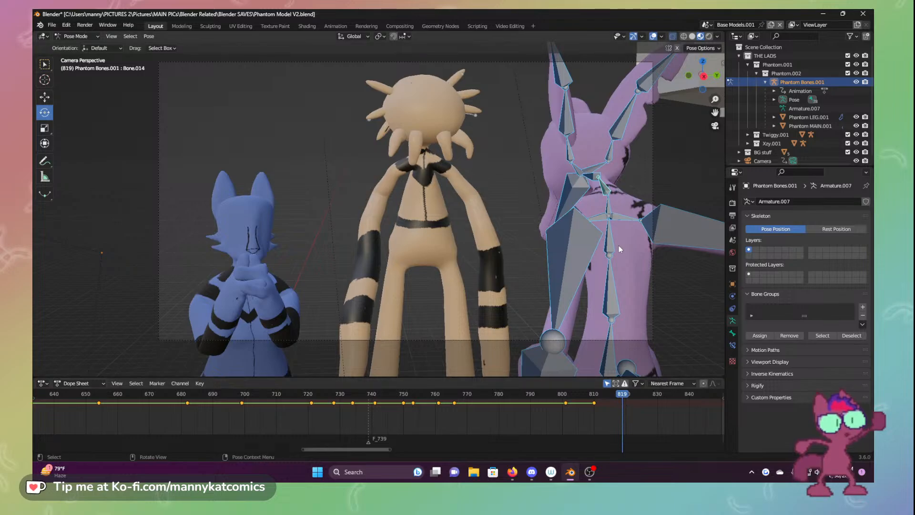
# Rotate the purple character's ear bones outward so both ears spread sideways at frame 819
pyautogui.moveTo(636, 241); pyautogui.dragTo(611, 243, button='middle')
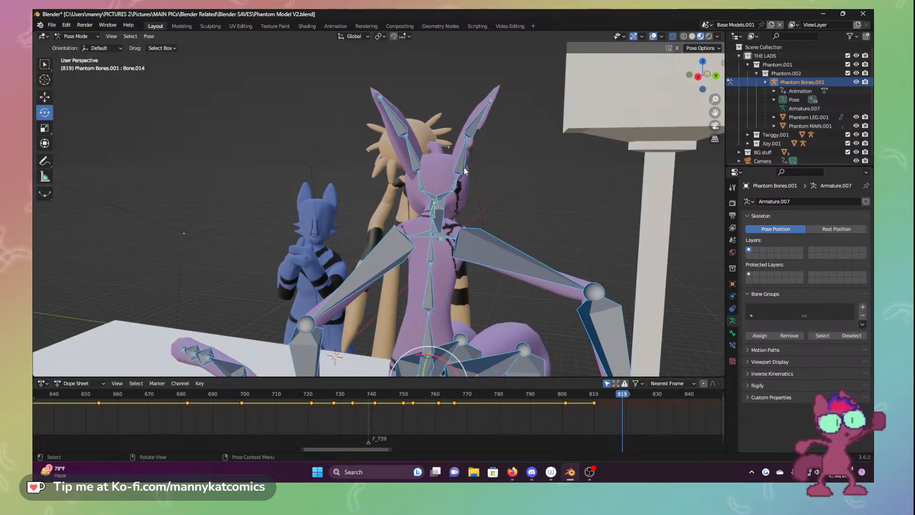
pyautogui.click(462, 168)
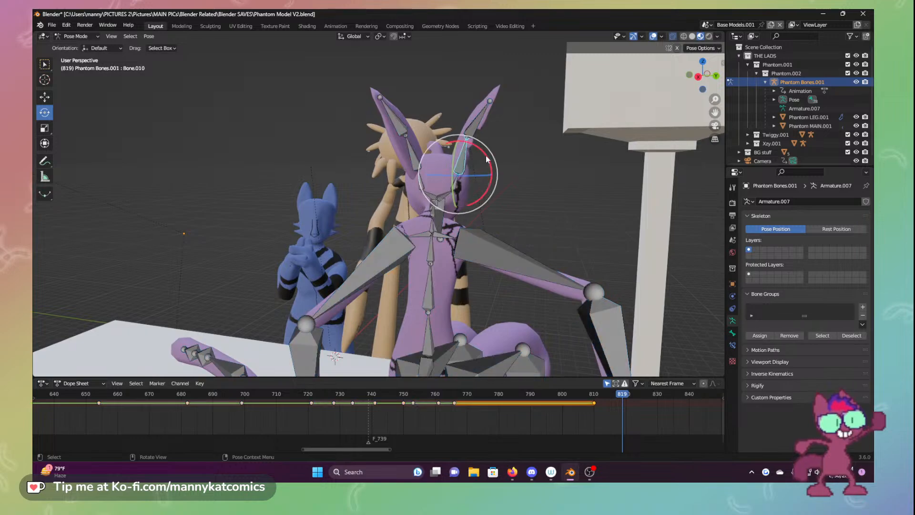
pyautogui.moveTo(487, 159); pyautogui.dragTo(508, 160)
pyautogui.click(419, 159)
pyautogui.moveTo(451, 155); pyautogui.dragTo(461, 103)
pyautogui.click(393, 134)
pyautogui.click(493, 136)
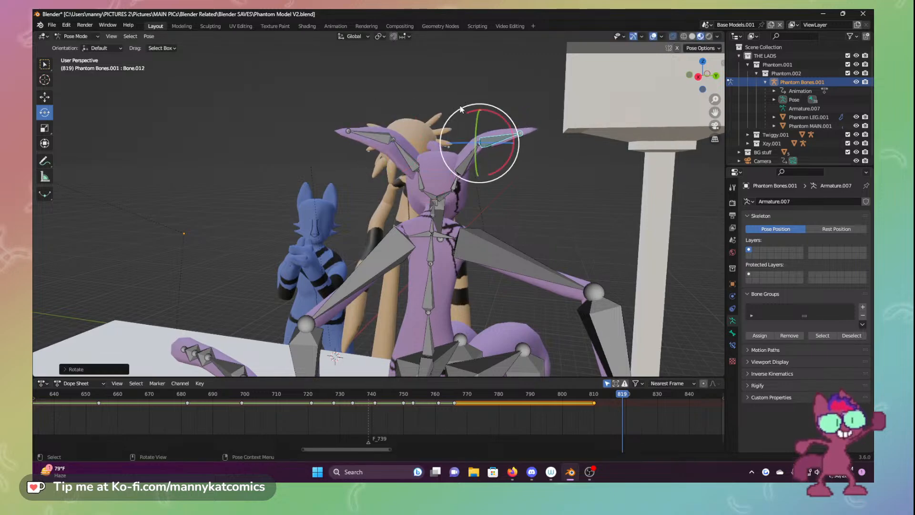
# Rotate the purple character's upper-back bone Bone.005, keyframe all bones' location and rotation at frame 819, and save the file
pyautogui.moveTo(396, 239); pyautogui.dragTo(428, 253, button='middle')
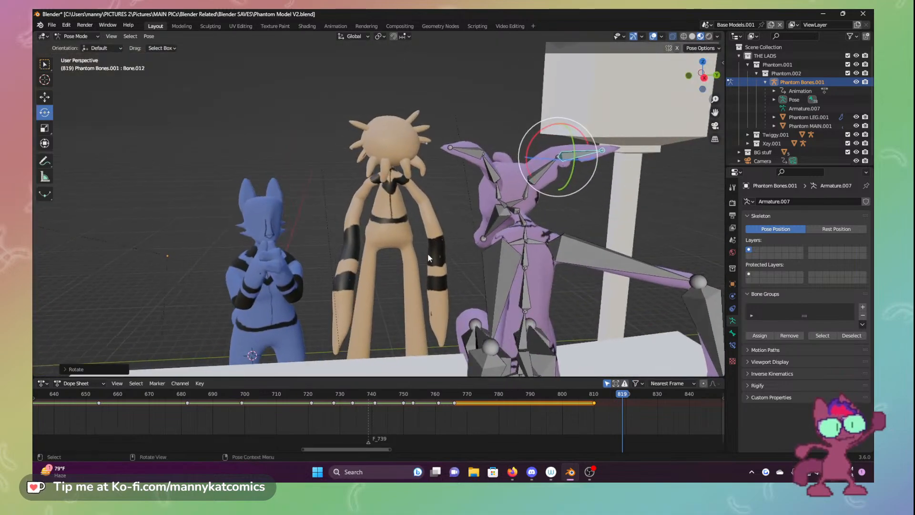
pyautogui.click(527, 234)
pyautogui.moveTo(539, 242)
pyautogui.mouseDown()
pyautogui.moveTo(537, 231)
pyautogui.moveTo(538, 241)
pyautogui.mouseUp()
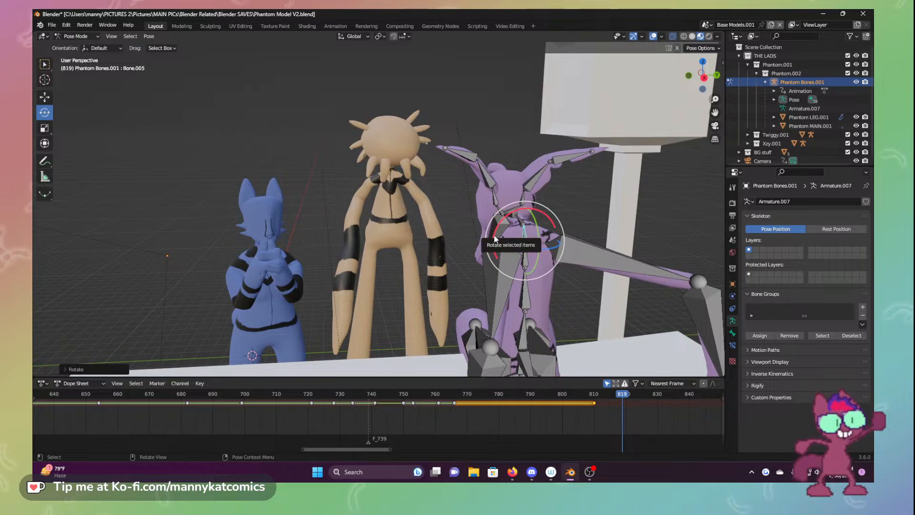
pyautogui.press('a')
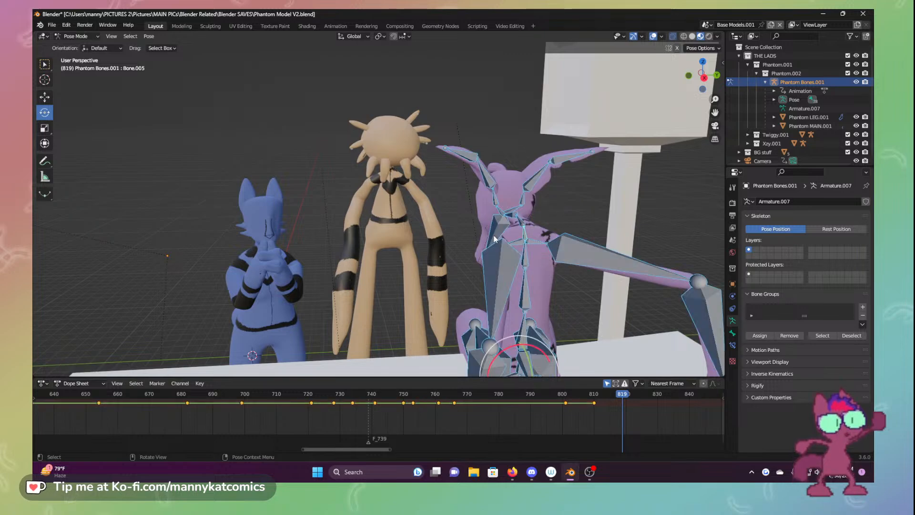
pyautogui.press('i')
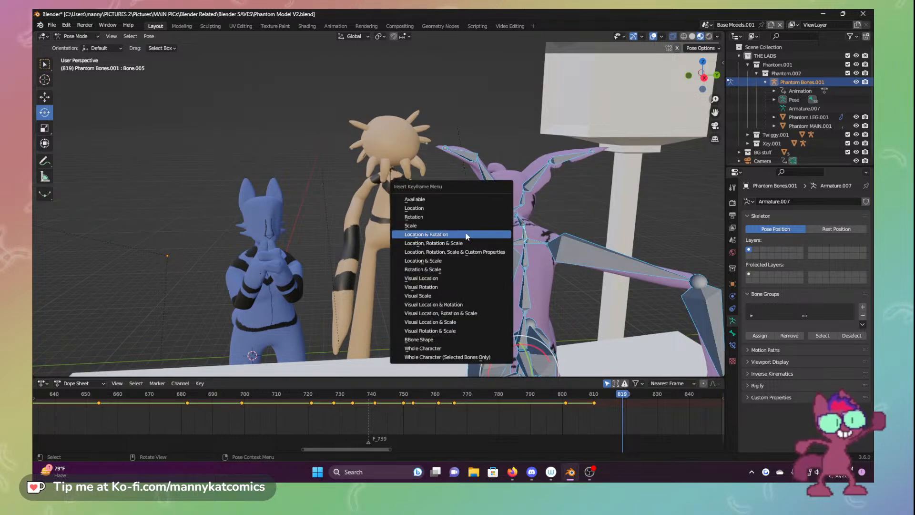
pyautogui.click(462, 234)
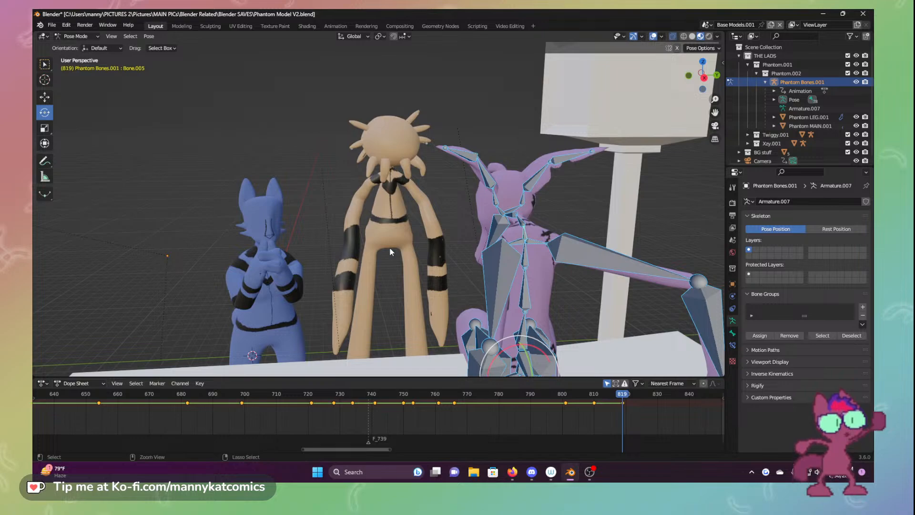
pyautogui.hotkey('ctrl', 's')
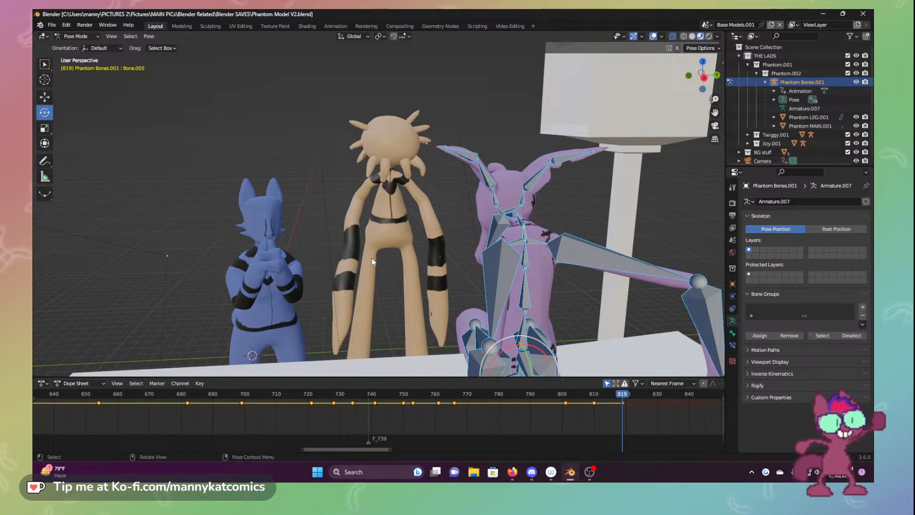
# Move the purple character's keyframes from frame 819 to about frame 824, with the current frame at 843
pyautogui.moveTo(623, 398); pyautogui.dragTo(699, 396)
pyautogui.click(621, 395)
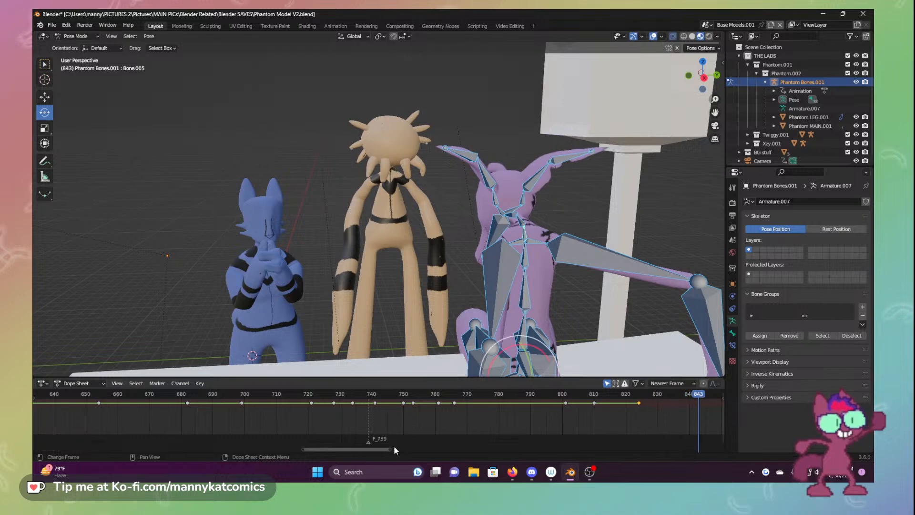
pyautogui.moveTo(388, 450); pyautogui.dragTo(426, 448)
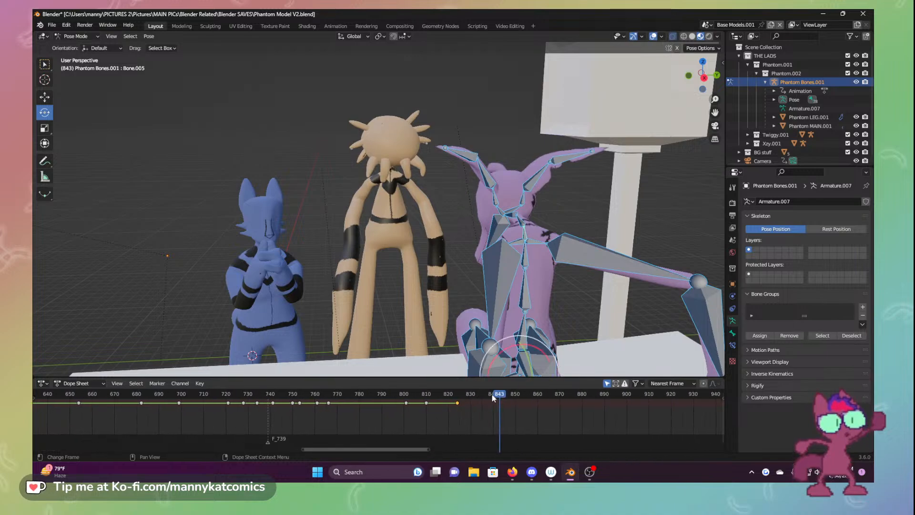
# Save the file and, in Object Mode, insert a Location & Rotation keyframe for the camera at frame 849
pyautogui.moveTo(492, 394); pyautogui.dragTo(515, 400)
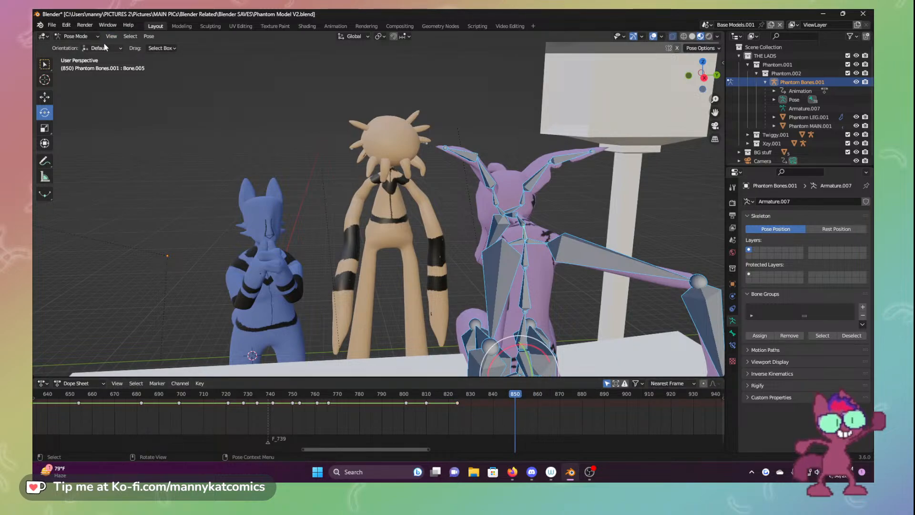
pyautogui.hotkey('ctrl', 's')
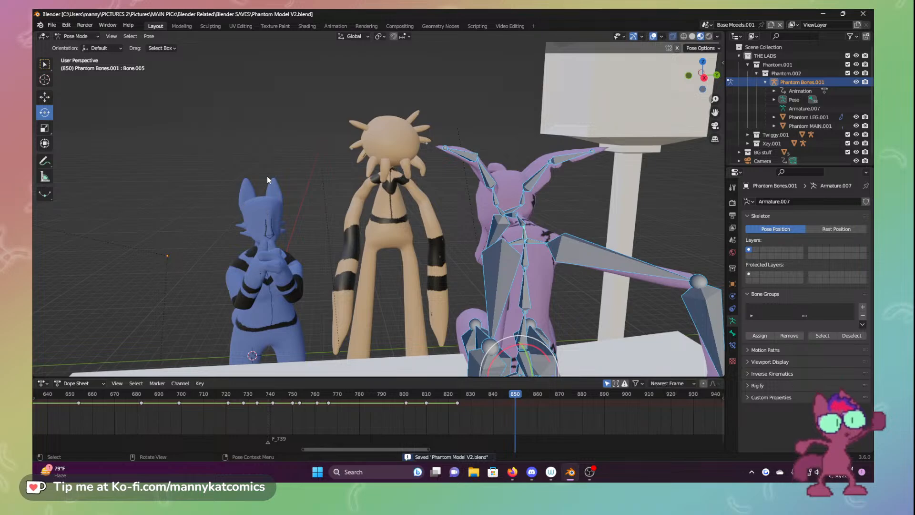
pyautogui.click(84, 37)
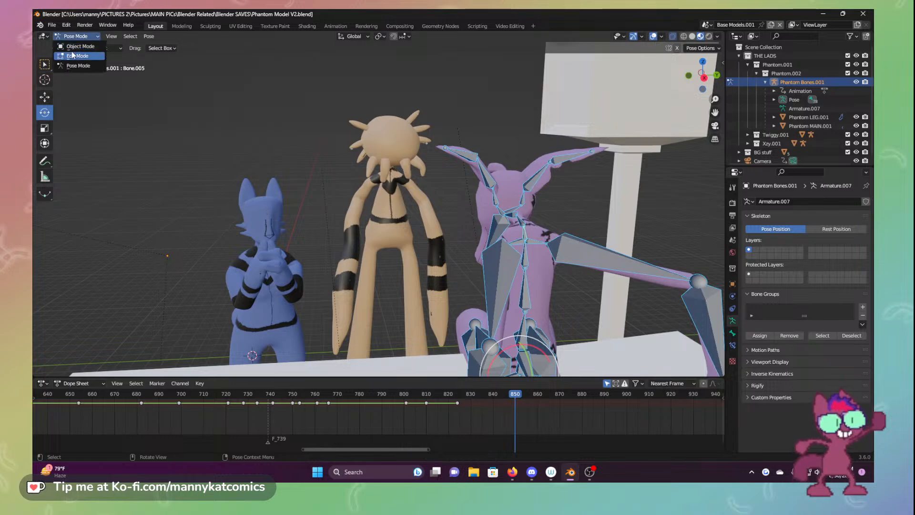
pyautogui.click(74, 47)
pyautogui.moveTo(227, 199); pyautogui.dragTo(415, 223, button='middle')
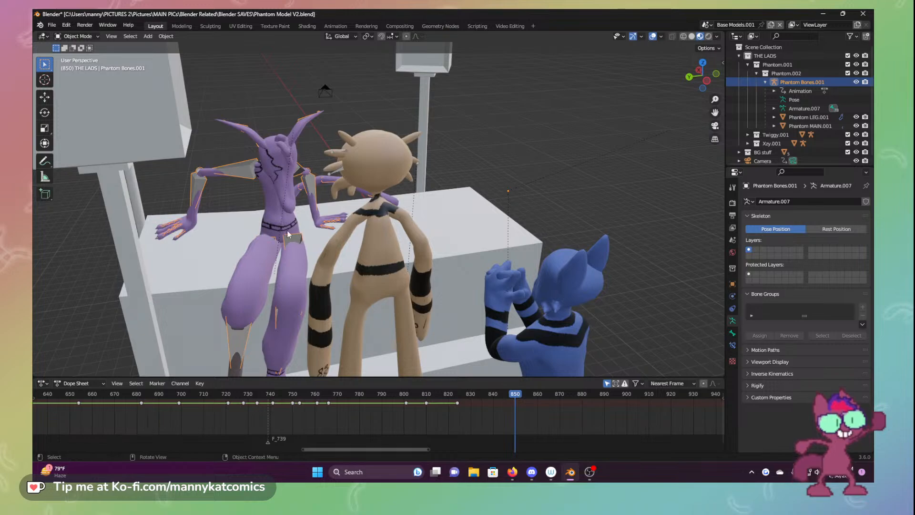
pyautogui.moveTo(287, 231); pyautogui.dragTo(272, 198, button='middle')
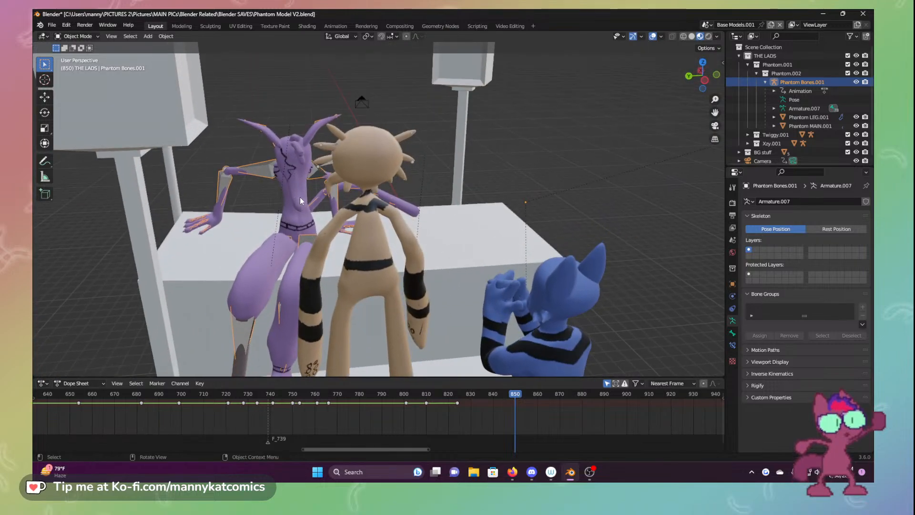
pyautogui.click(760, 160)
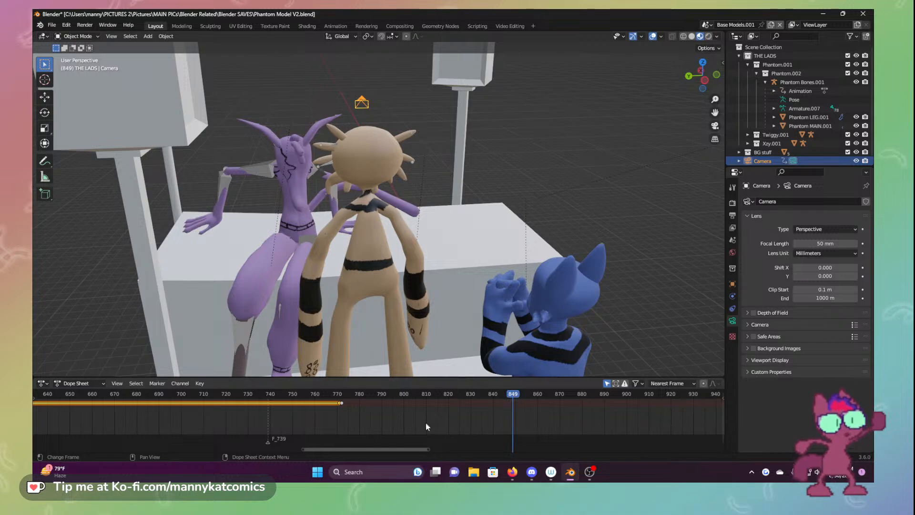
pyautogui.press('i')
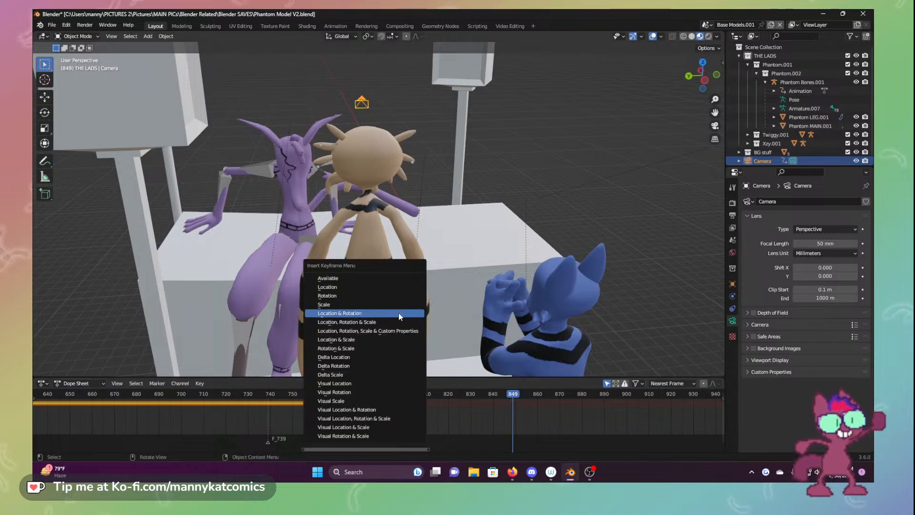
pyautogui.click(398, 313)
# At frame 851, rotate the camera around the global Z axis to about 275.83°
pyautogui.press('Right')
pyautogui.press('Right')
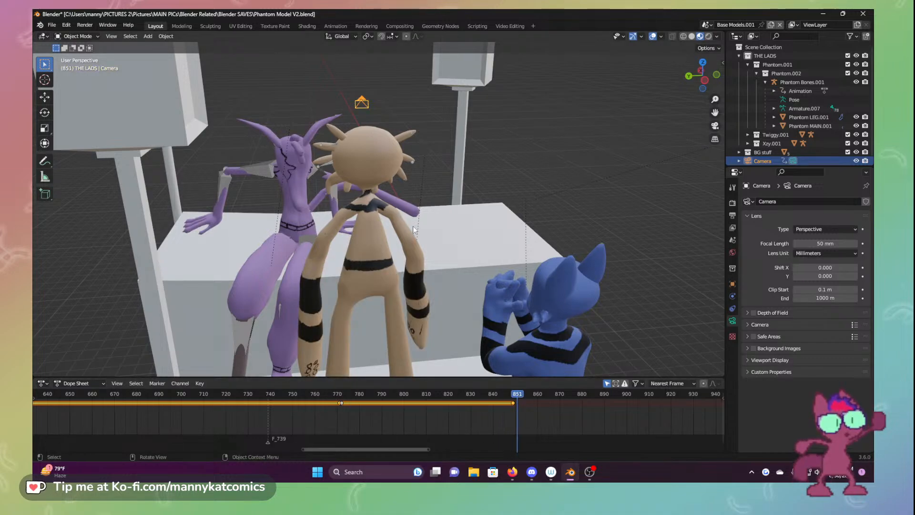
pyautogui.click(44, 112)
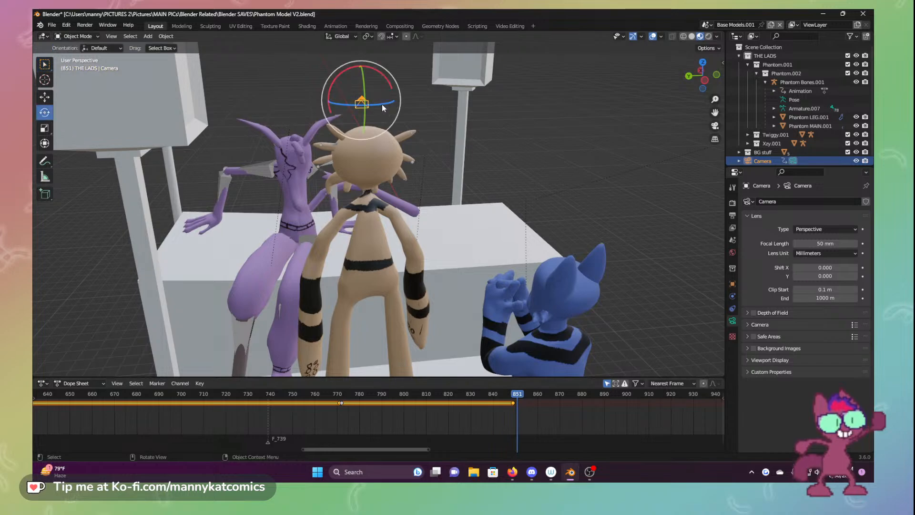
pyautogui.moveTo(382, 104); pyautogui.dragTo(298, 101)
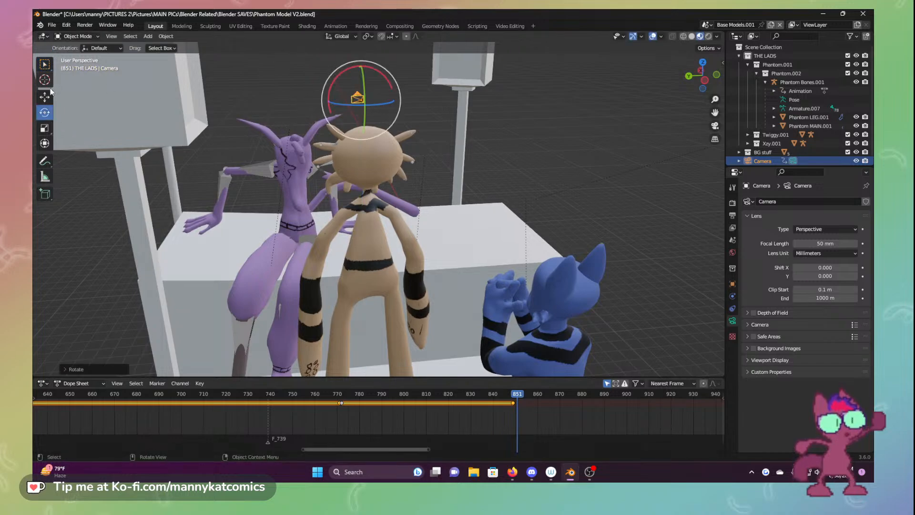
# Move the camera along the global X axis toward the tan and blue characters
pyautogui.click(45, 96)
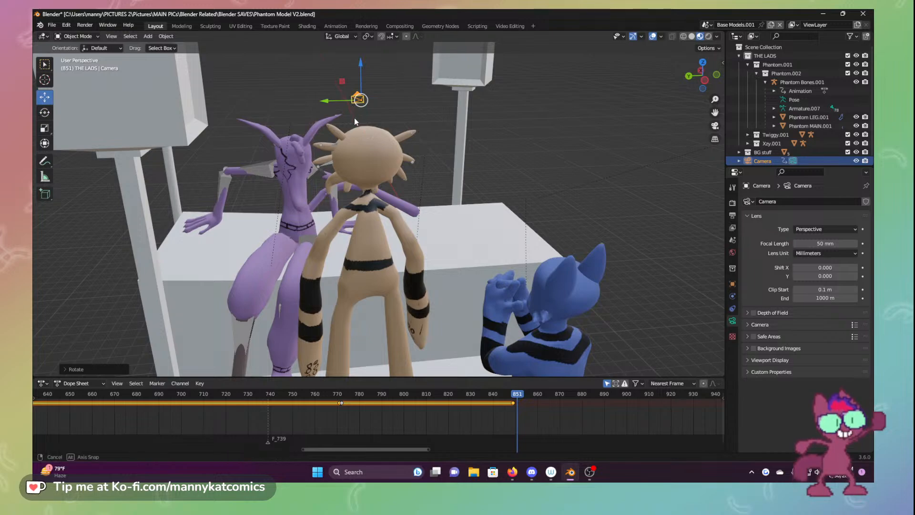
pyautogui.moveTo(354, 118); pyautogui.dragTo(414, 130, button='middle')
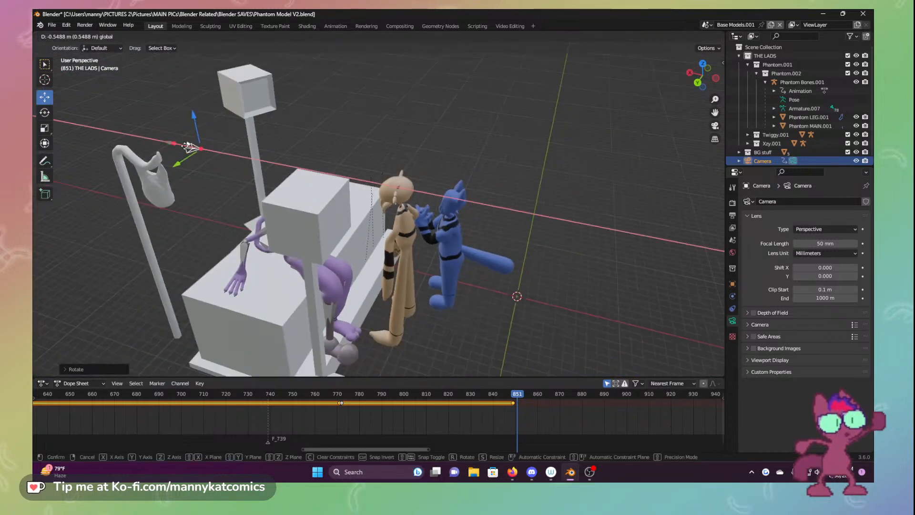
pyautogui.moveTo(196, 148); pyautogui.dragTo(397, 186)
pyautogui.scroll(-3, 391, 213)
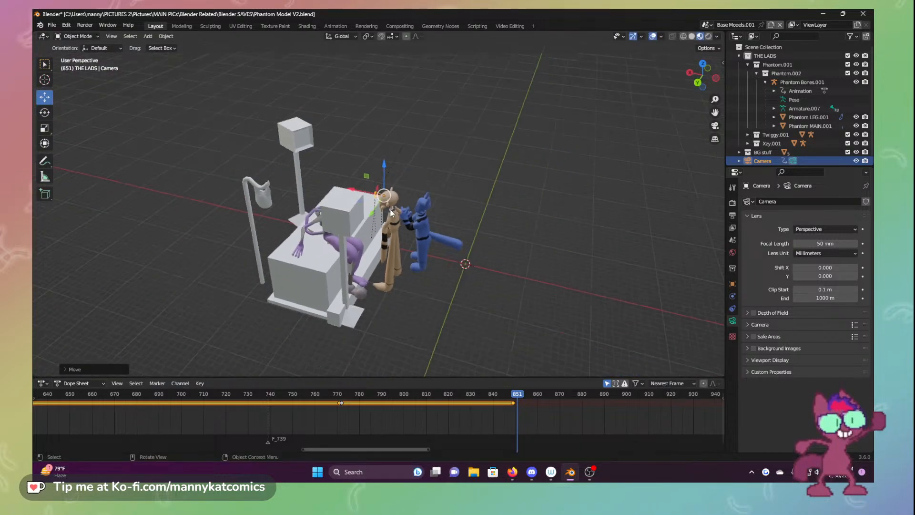
pyautogui.scroll(9, 392, 218)
pyautogui.scroll(-3, 390, 226)
pyautogui.scroll(7, 394, 232)
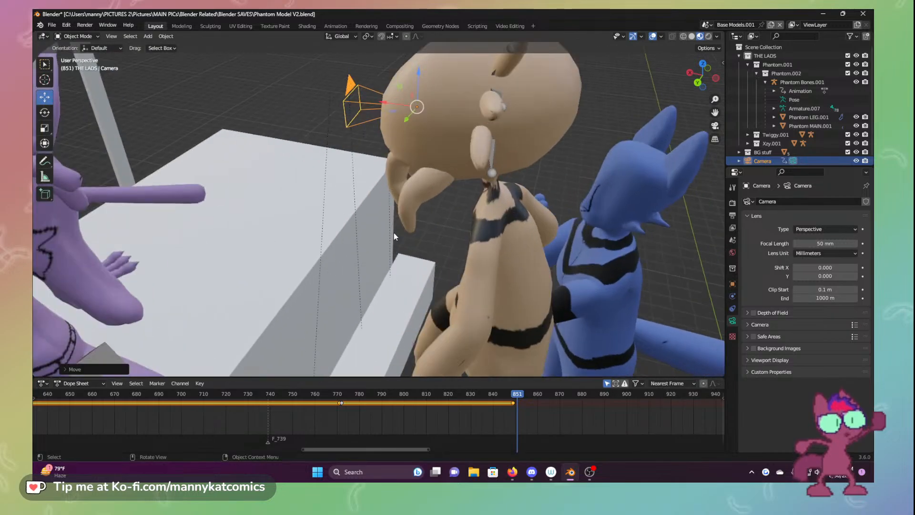
pyautogui.scroll(-5, 396, 214)
pyautogui.moveTo(396, 213); pyautogui.dragTo(330, 228, button='middle')
pyautogui.scroll(-4, 330, 227)
pyautogui.scroll(2, 387, 270)
pyautogui.scroll(-3, 388, 266)
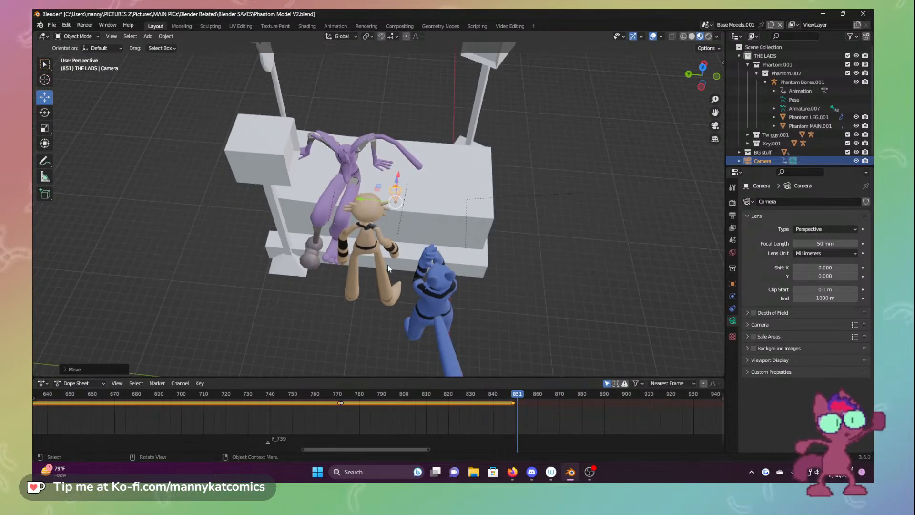
pyautogui.scroll(4, 401, 214)
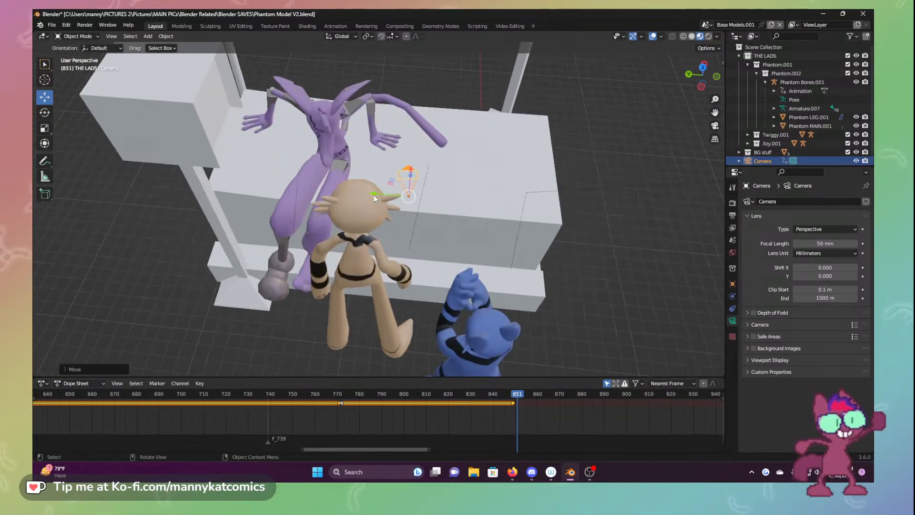
# Reposition the camera to about Y 9.37 m and X 7.43 m, and look through it to check the framing
pyautogui.press('g')
pyautogui.click(333, 214)
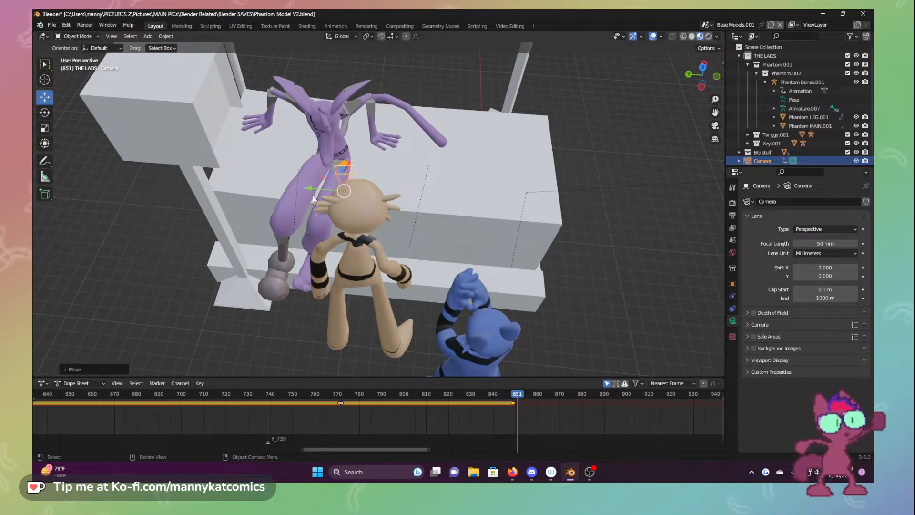
pyautogui.moveTo(343, 174); pyautogui.dragTo(341, 192)
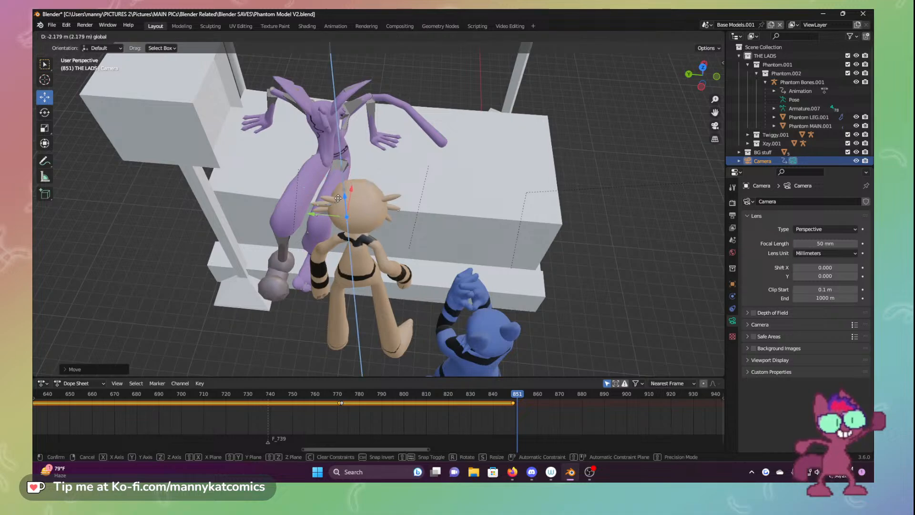
pyautogui.press('g')
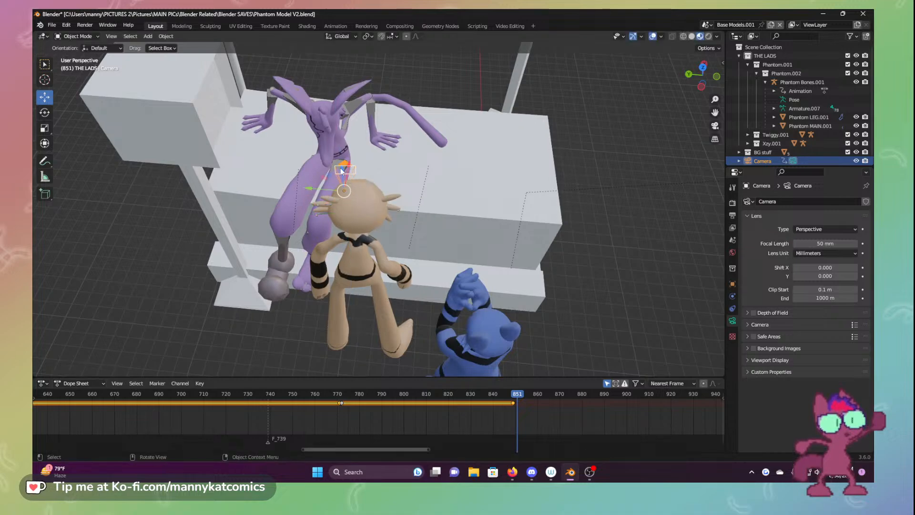
pyautogui.press('x')
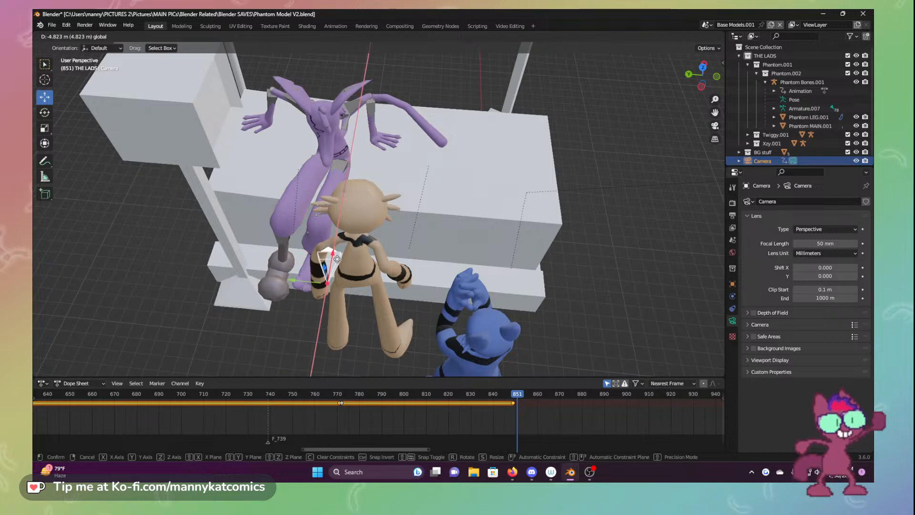
pyautogui.click(340, 267)
pyautogui.moveTo(402, 289); pyautogui.dragTo(473, 220, button='middle')
pyautogui.click(717, 127)
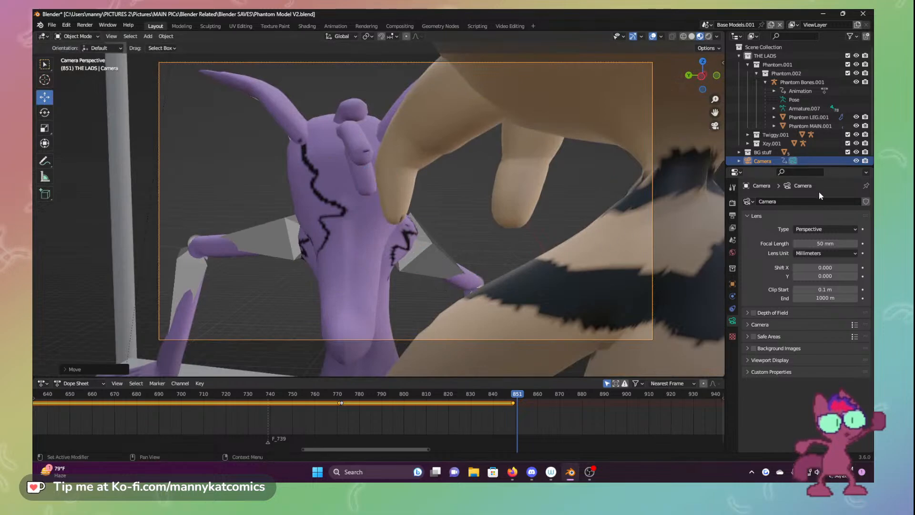
# Pull the camera back behind the tan character by adjusting its location to X -4.3188 m, Y 7.7107 m, Z 14.355 m
pyautogui.click(733, 285)
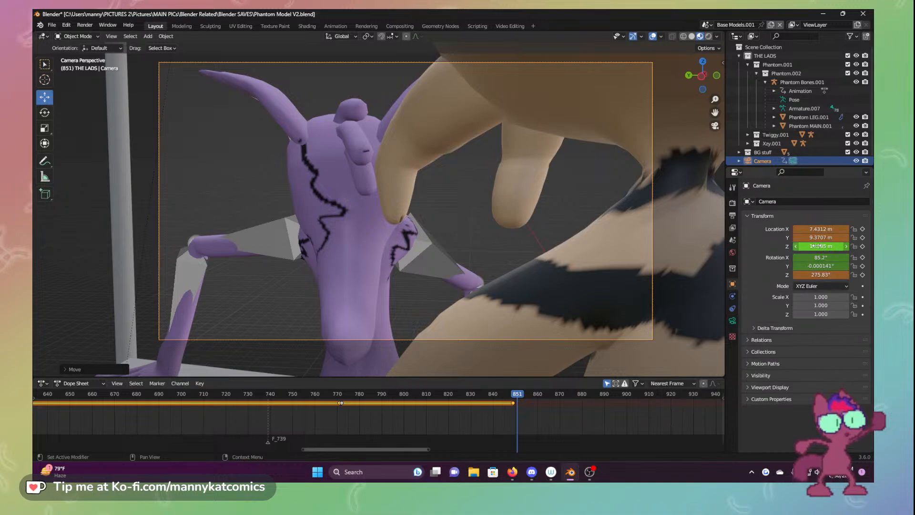
pyautogui.moveTo(818, 237); pyautogui.dragTo(755, 229)
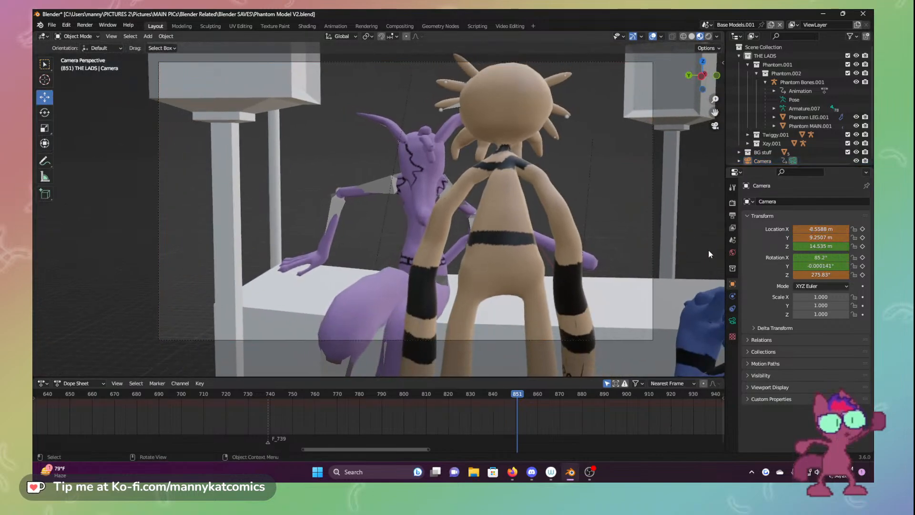
pyautogui.moveTo(822, 238); pyautogui.dragTo(810, 237)
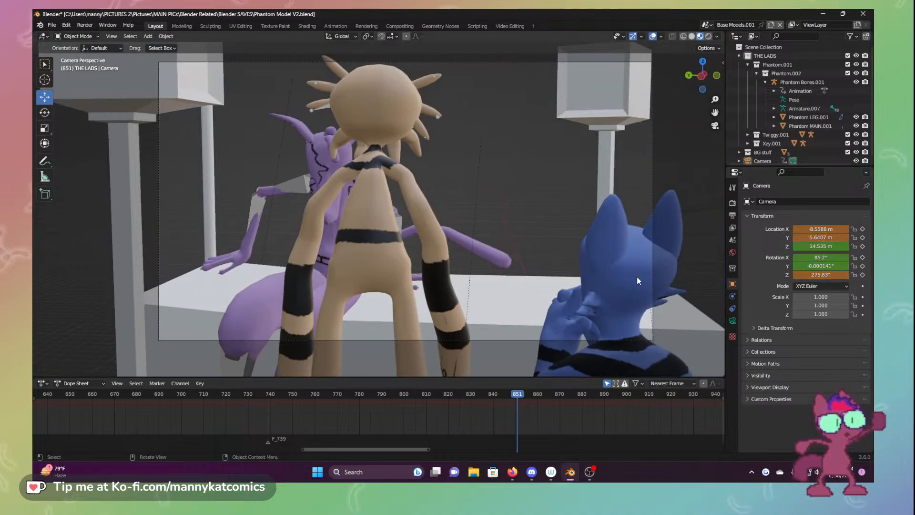
pyautogui.moveTo(821, 237)
pyautogui.mouseDown()
pyautogui.moveTo(836, 238)
pyautogui.moveTo(824, 229)
pyautogui.moveTo(854, 229)
pyautogui.moveTo(828, 246)
pyautogui.moveTo(828, 237)
pyautogui.moveTo(817, 237)
pyautogui.mouseUp()
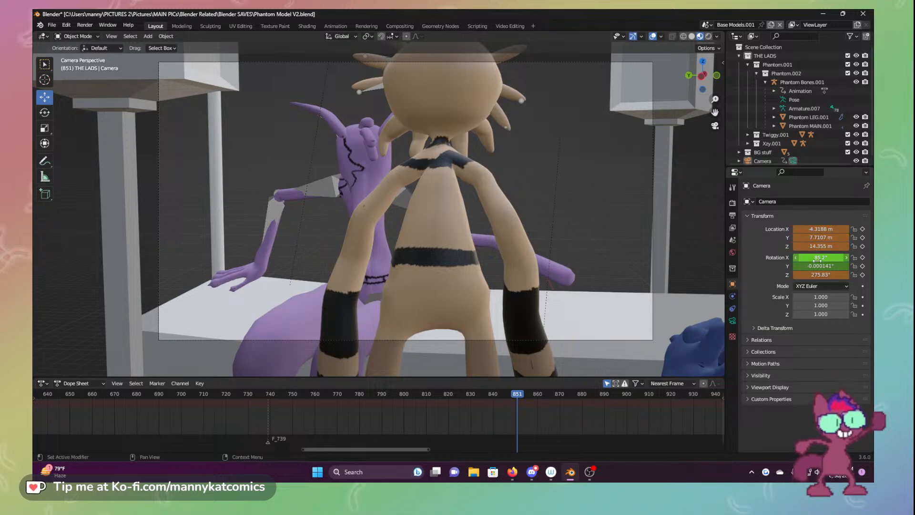
# Adjust the camera's rotation to X 89.2° and Z 286.83°, and its location to X -5.0288 m and Y 2.7707 m
pyautogui.moveTo(817, 259); pyautogui.dragTo(786, 265)
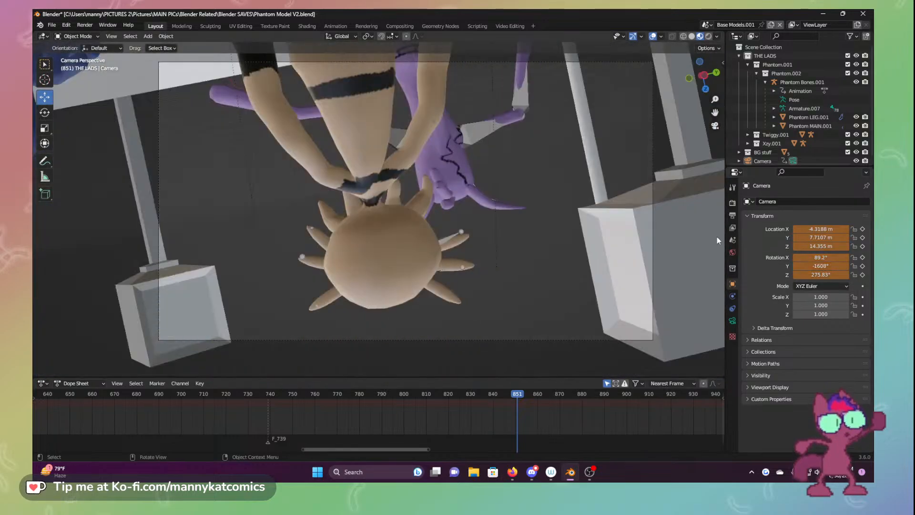
pyautogui.hotkey('ctrl', 'z')
pyautogui.moveTo(821, 276)
pyautogui.mouseDown()
pyautogui.moveTo(813, 276)
pyautogui.moveTo(839, 275)
pyautogui.mouseUp()
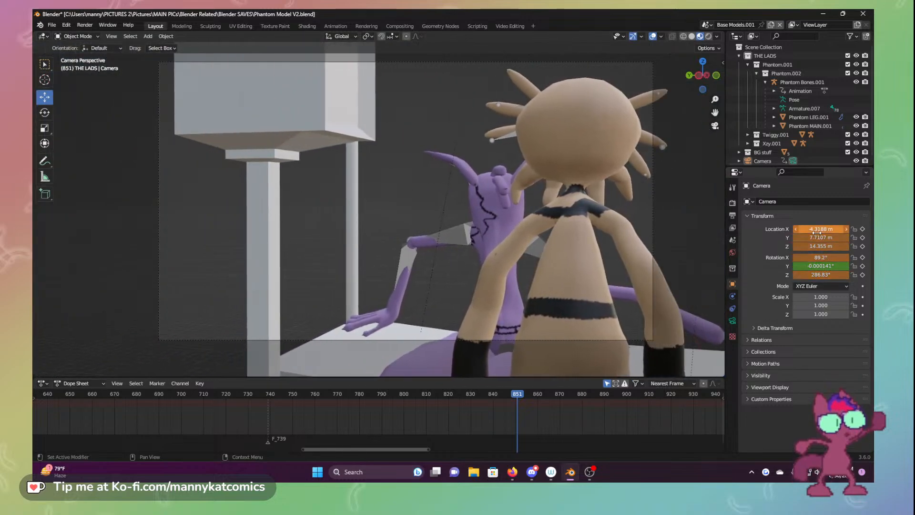
pyautogui.moveTo(817, 231); pyautogui.dragTo(775, 238)
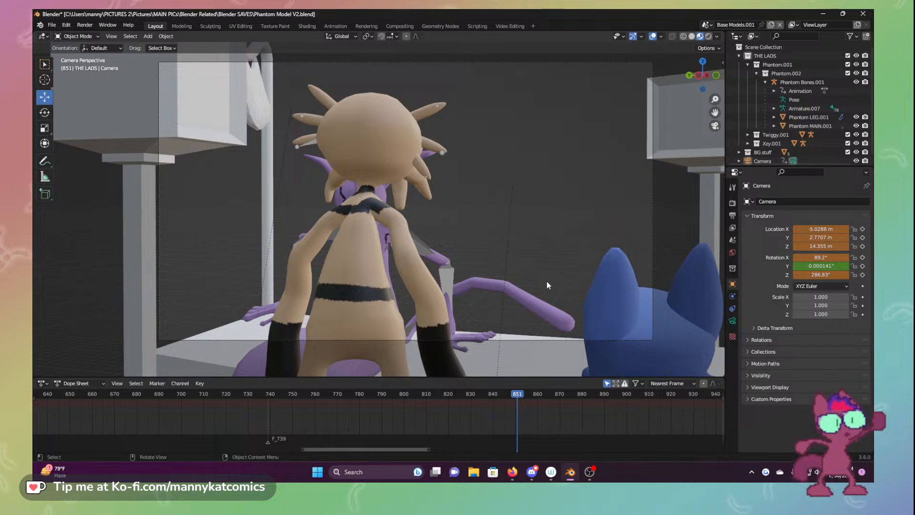
# Select the tan character's armature Xzy Bones.001 and switch it to Pose Mode
pyautogui.moveTo(542, 288); pyautogui.dragTo(454, 281, button='middle')
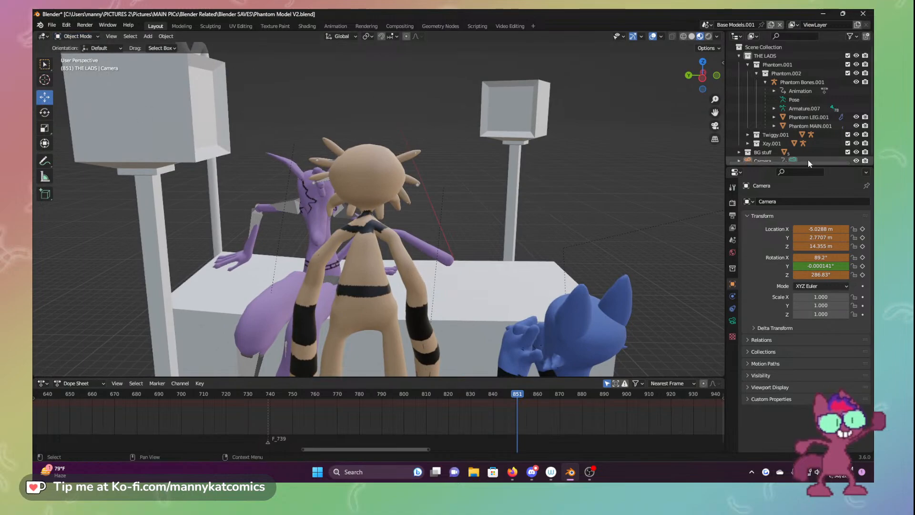
pyautogui.click(748, 143)
pyautogui.scroll(-2, 762, 143)
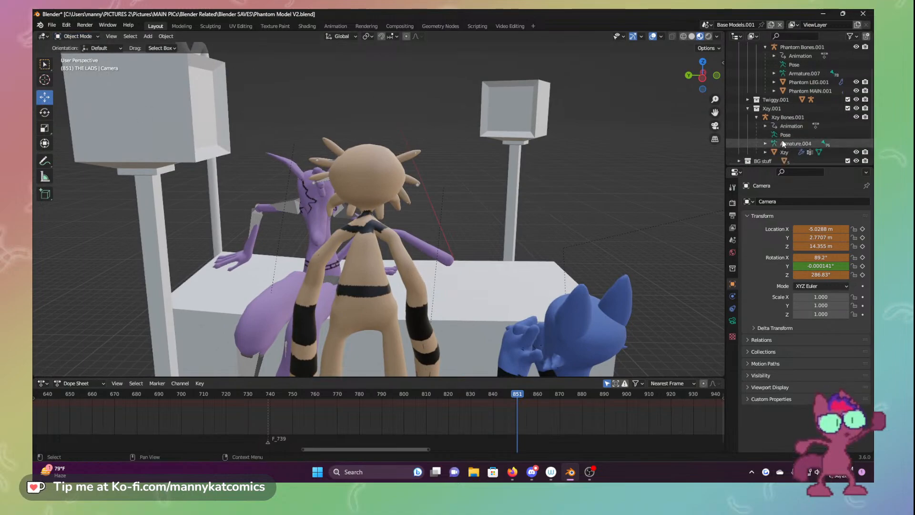
pyautogui.click(785, 144)
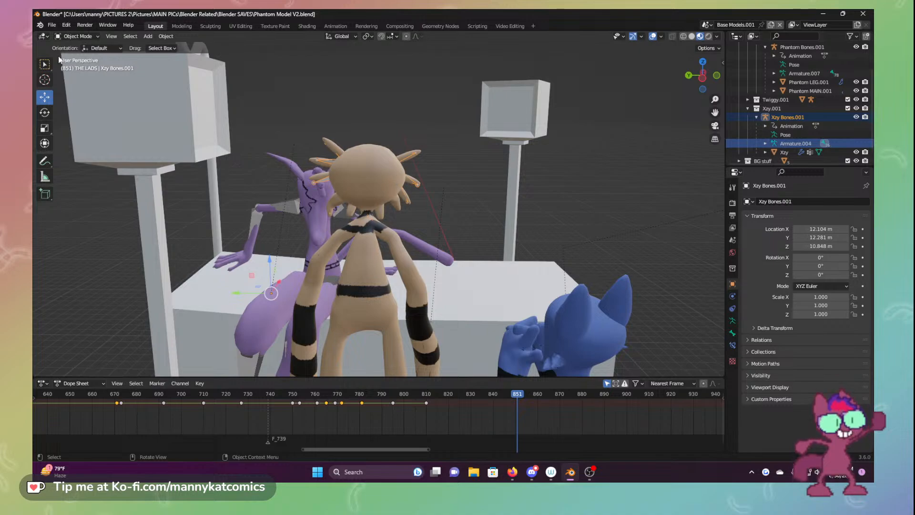
pyautogui.click(76, 36)
pyautogui.click(75, 63)
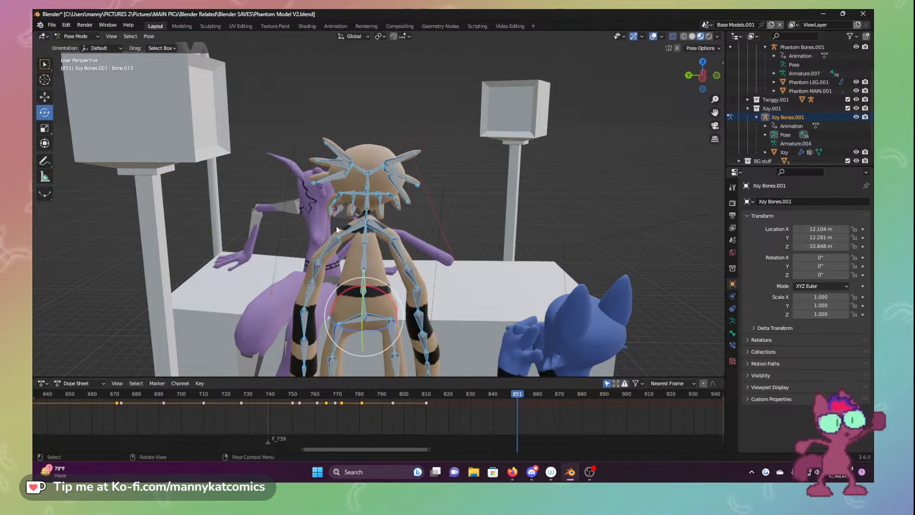
# Look through the camera and move the tan character's root bone Bone.073 sideways so the purple character is unobstructed
pyautogui.scroll(4, 413, 263)
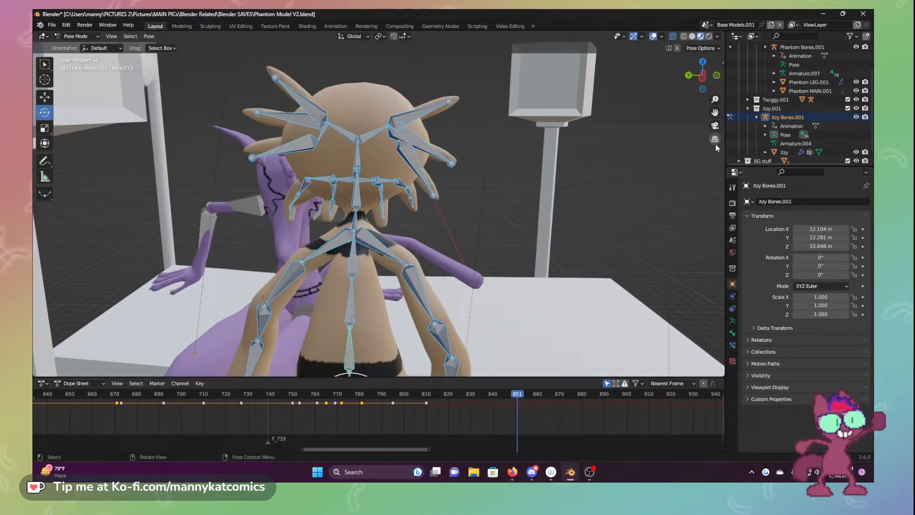
pyautogui.click(715, 126)
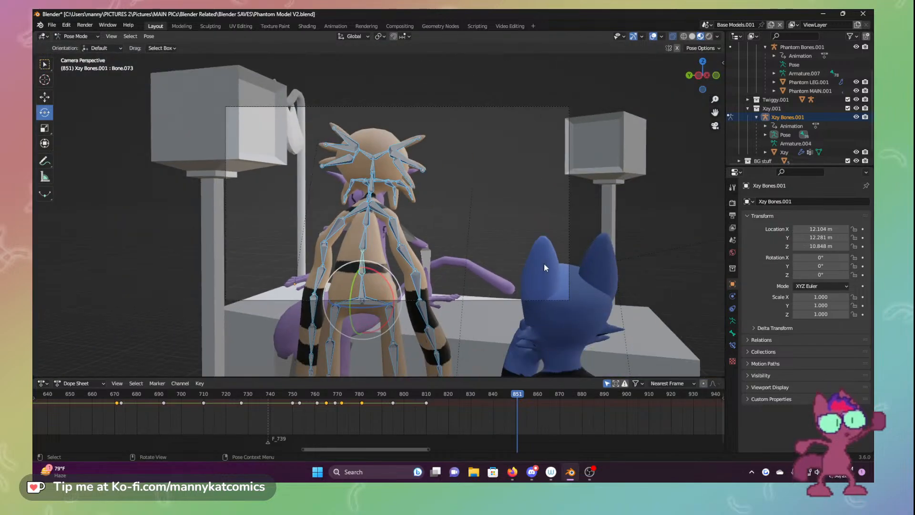
pyautogui.click(44, 97)
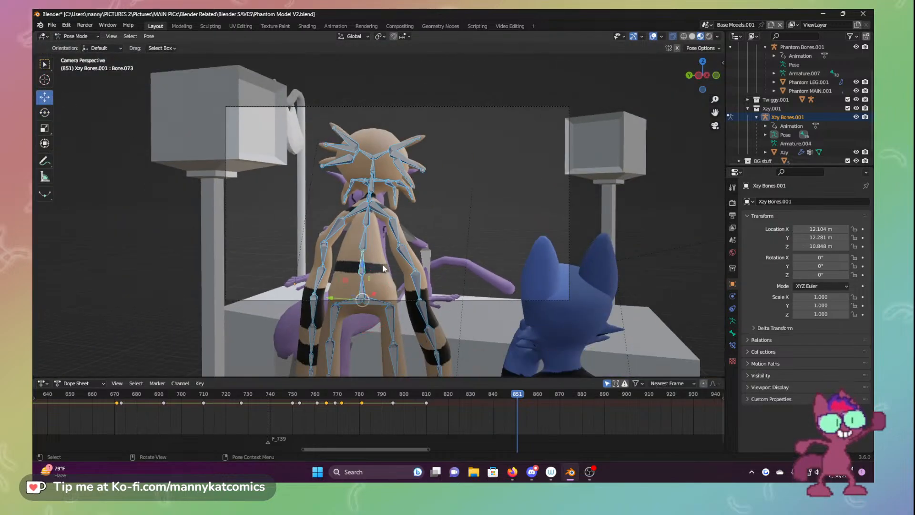
pyautogui.moveTo(339, 299); pyautogui.dragTo(176, 328)
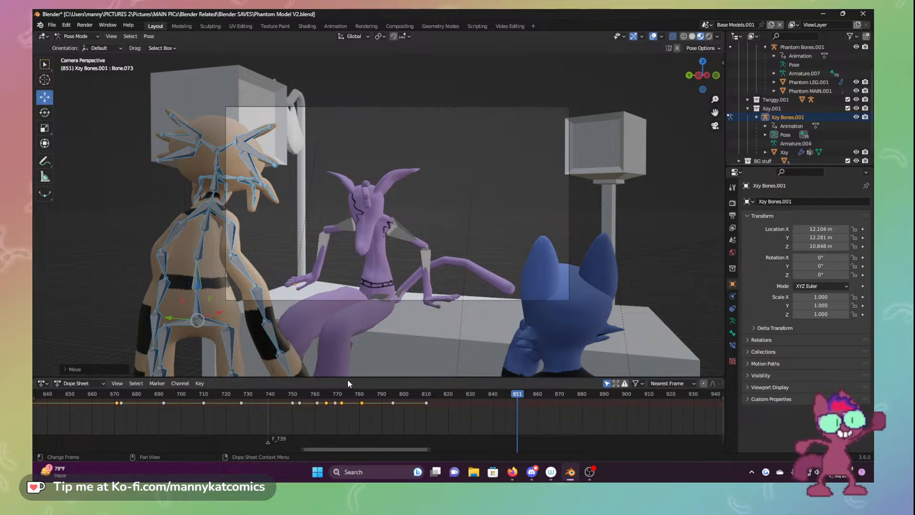
# Rotate the tan character's arm bone Bone.009 so the lower arm hangs closer to the body
pyautogui.click(245, 275)
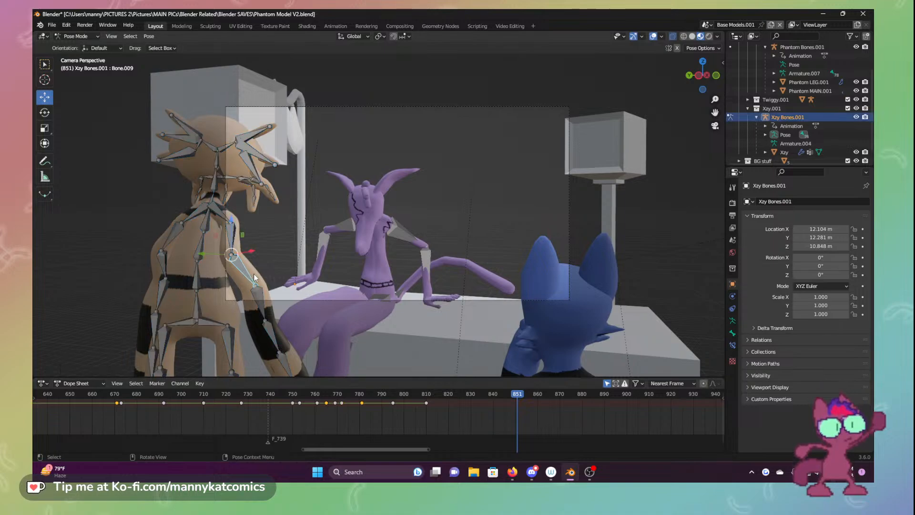
pyautogui.click(44, 112)
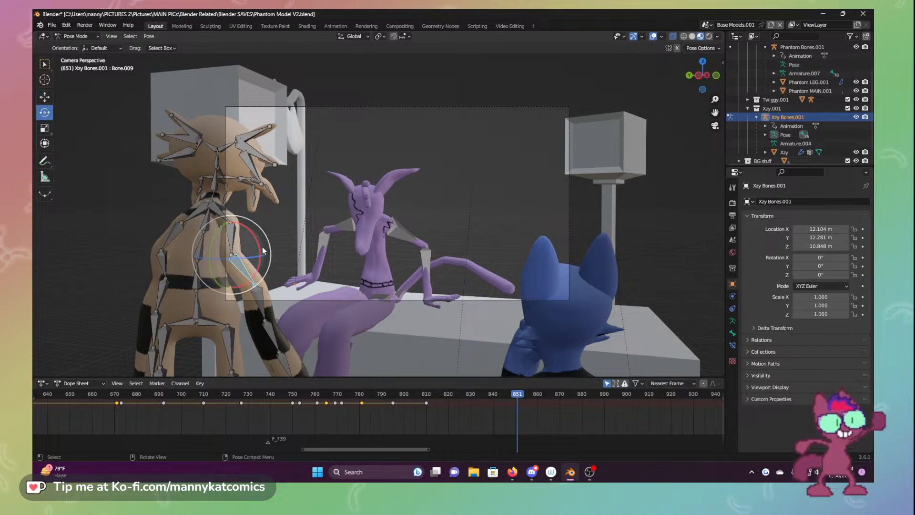
pyautogui.moveTo(210, 260); pyautogui.dragTo(216, 269)
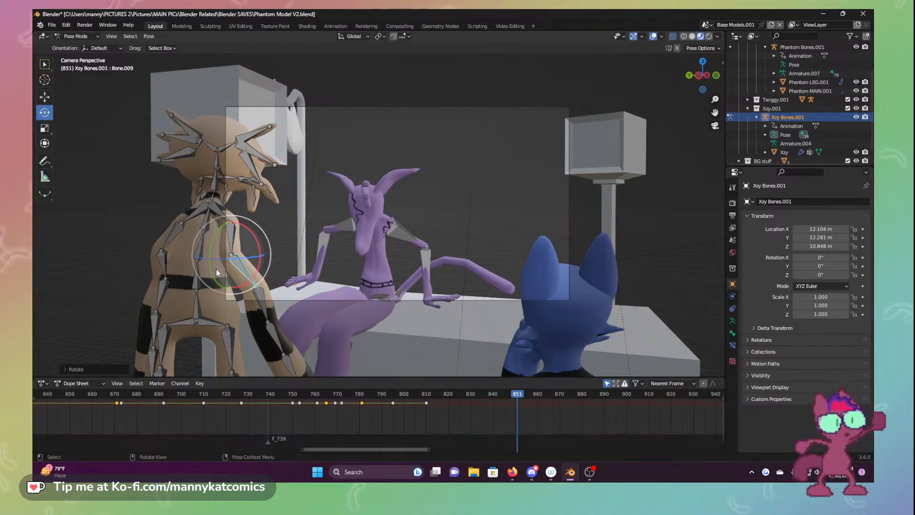
pyautogui.hotkey('ctrl', 'z')
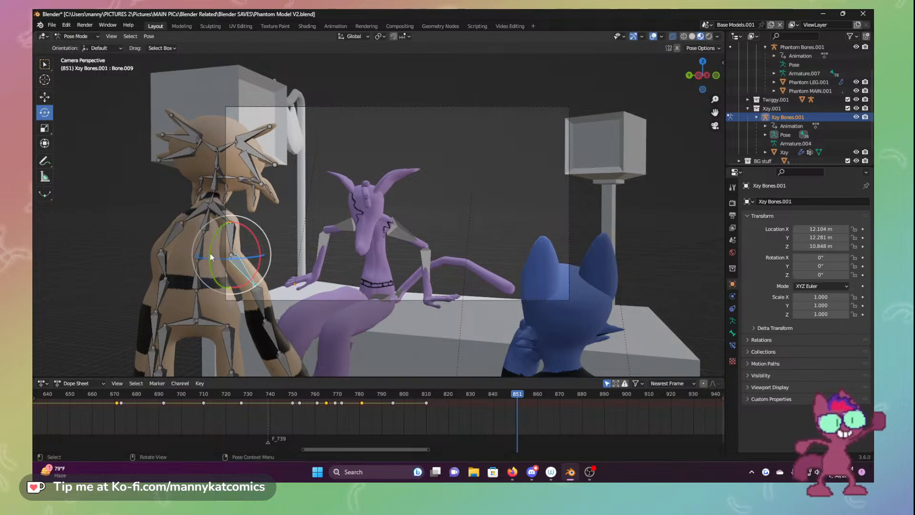
pyautogui.moveTo(210, 256); pyautogui.dragTo(209, 245)
# Adjust the rotation of the tan character's upper-arm bone Bone.011 so the arm hangs down beside the torso
pyautogui.click(232, 234)
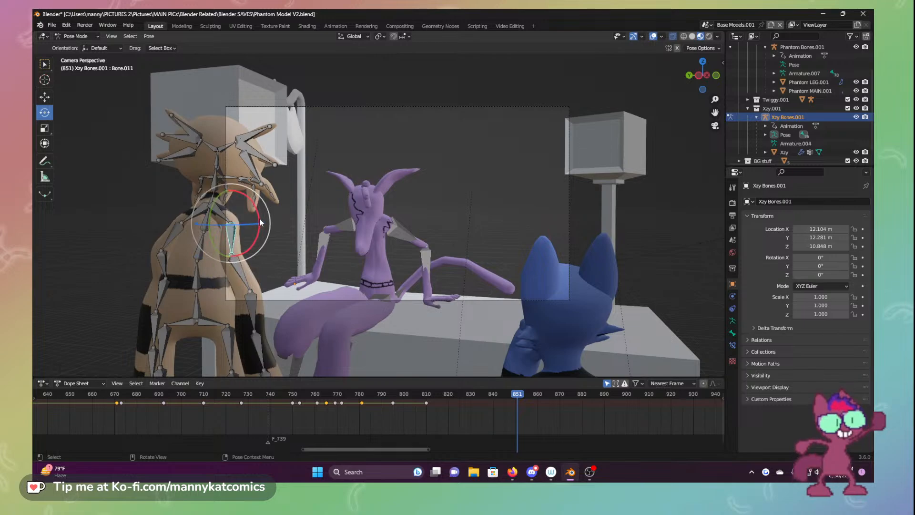
pyautogui.moveTo(260, 223); pyautogui.dragTo(247, 253)
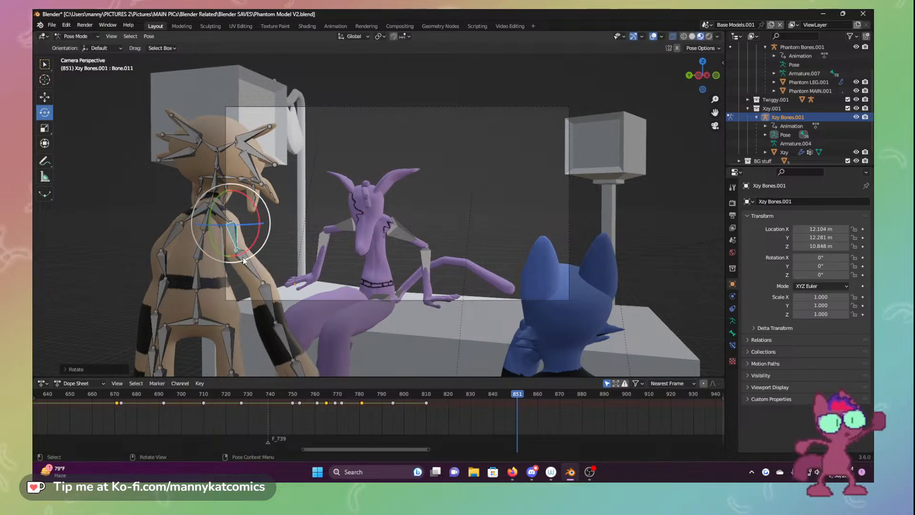
pyautogui.click(246, 263)
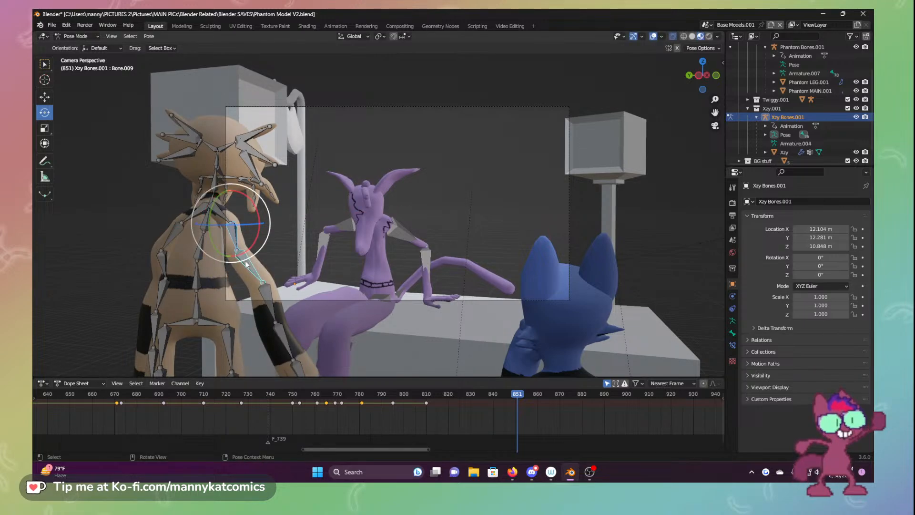
pyautogui.hotkey('ctrl', 'z')
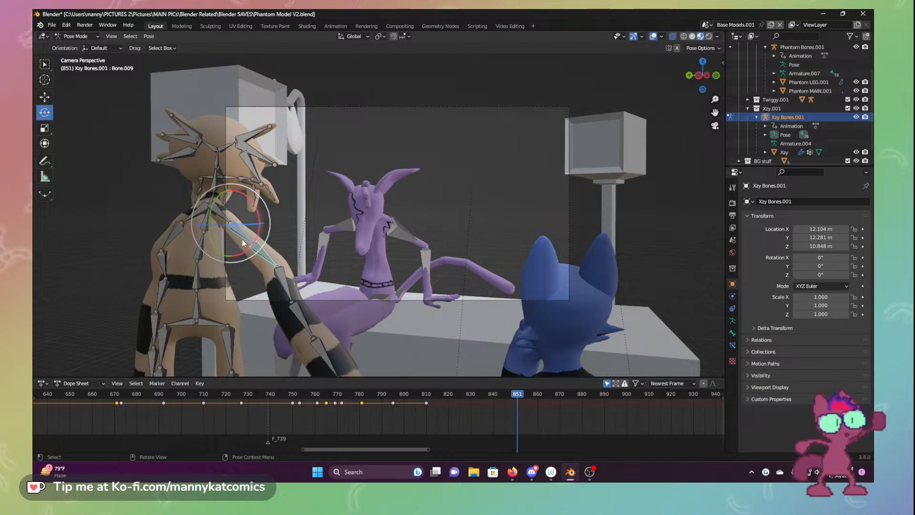
pyautogui.click(234, 227)
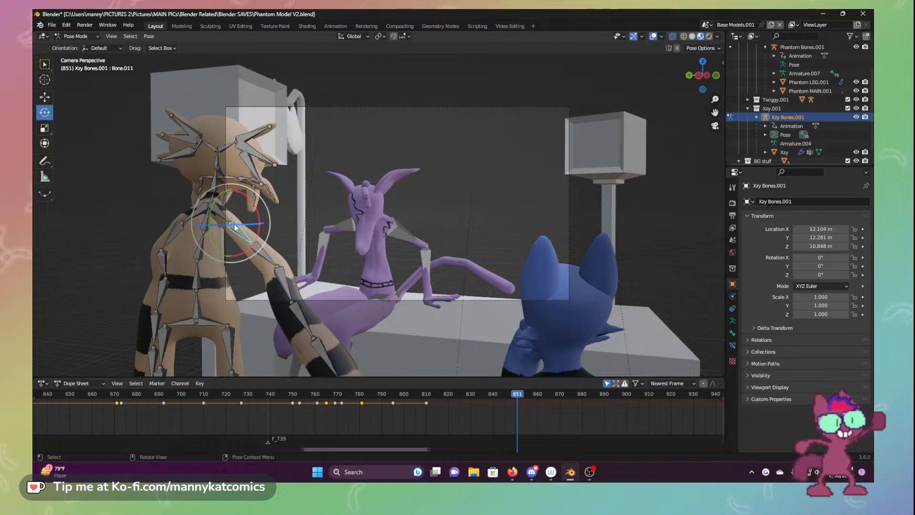
pyautogui.moveTo(260, 216); pyautogui.dragTo(258, 228)
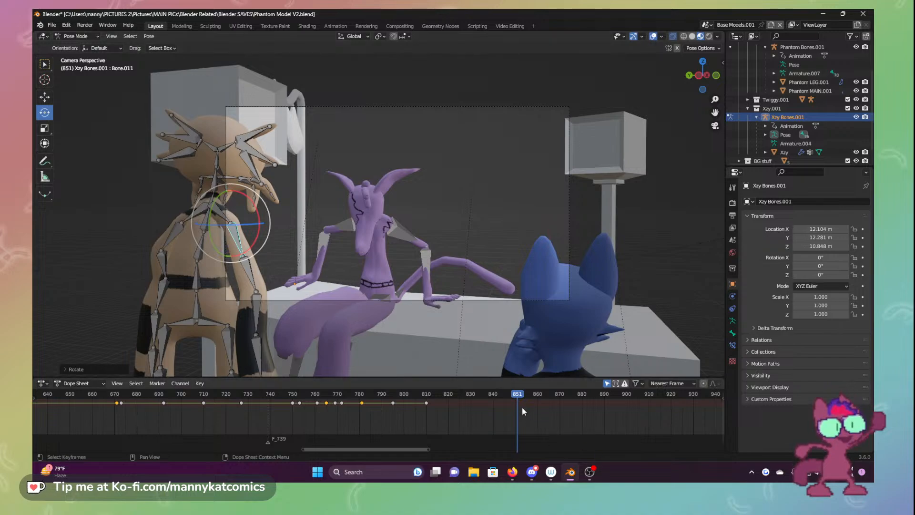
# Select all of the tan character's bones and insert a Location & Rotation keyframe at frame 851
pyautogui.scroll(-3, 176, 181)
pyautogui.moveTo(186, 124); pyautogui.dragTo(393, 400)
pyautogui.scroll(-2, 360, 342)
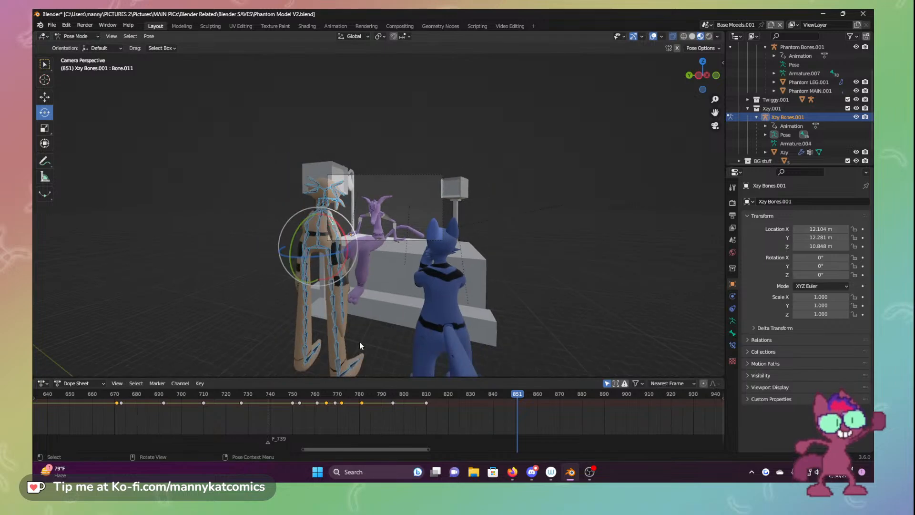
pyautogui.scroll(5, 293, 250)
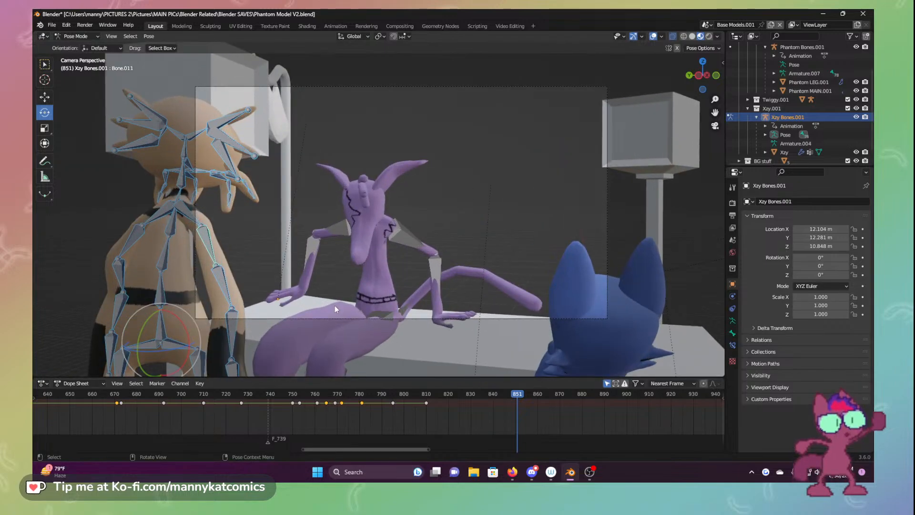
pyautogui.press('i')
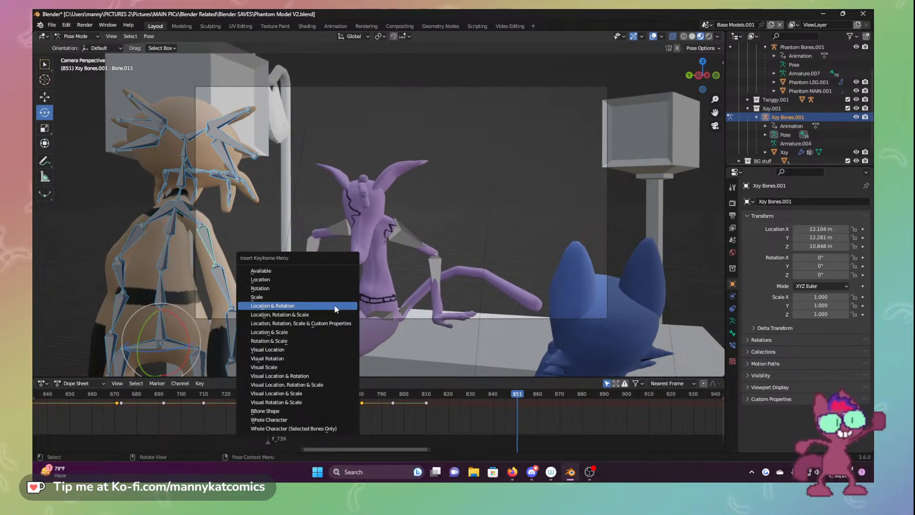
pyautogui.click(335, 306)
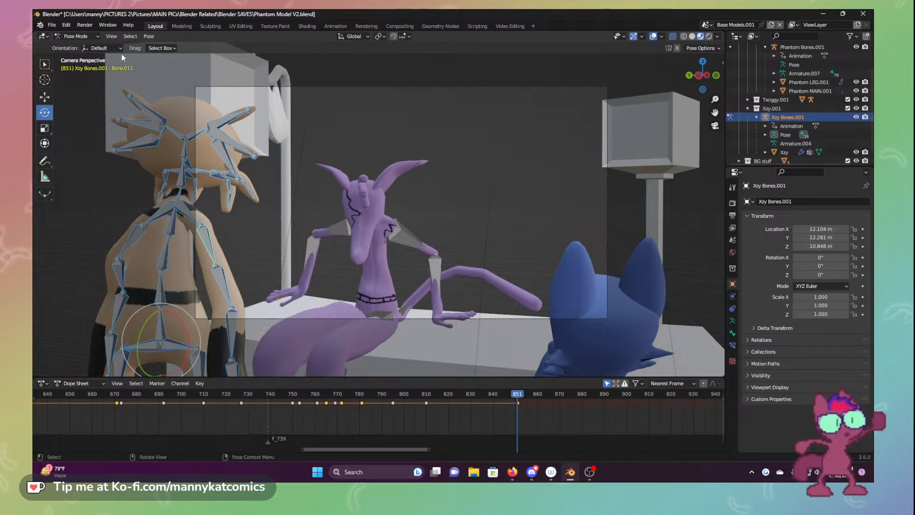
# Check the pose change between frames 849 and 851, and save the file
pyautogui.click(514, 393)
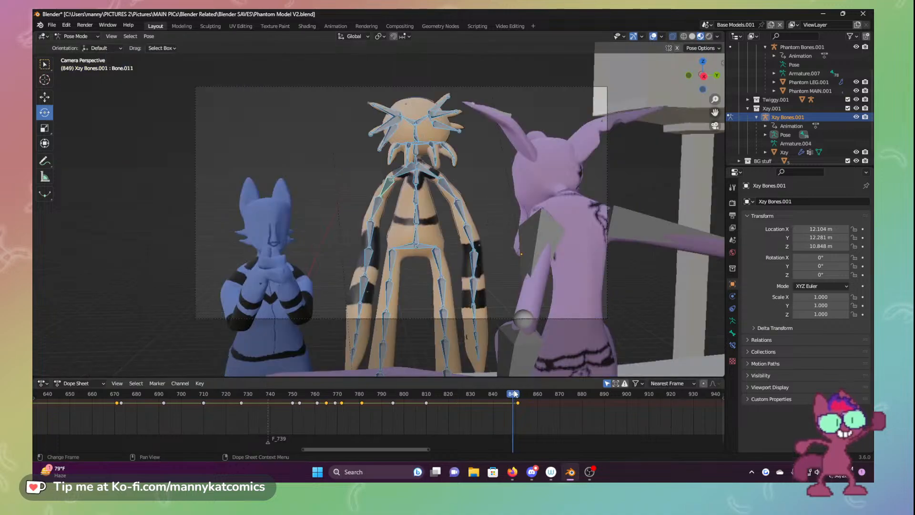
pyautogui.moveTo(515, 393)
pyautogui.mouseDown()
pyautogui.moveTo(537, 401)
pyautogui.moveTo(508, 398)
pyautogui.moveTo(518, 398)
pyautogui.mouseUp()
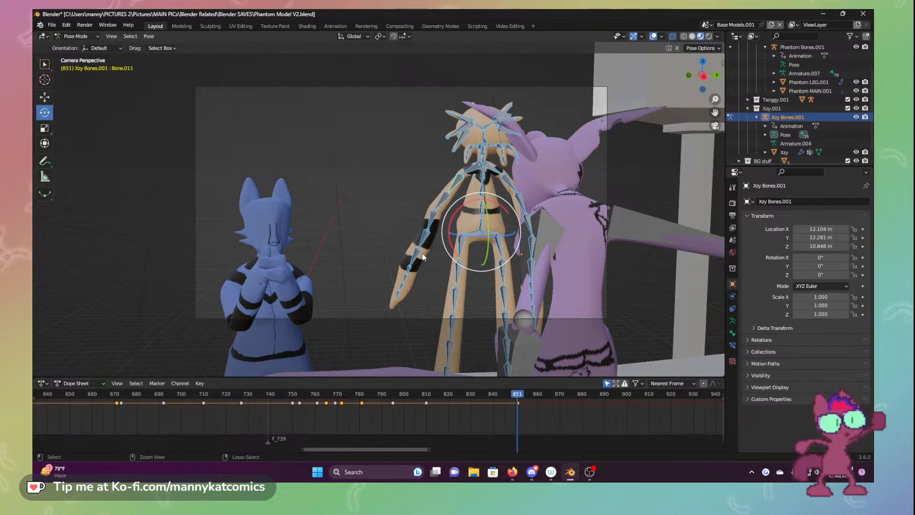
pyautogui.hotkey('ctrl', 's')
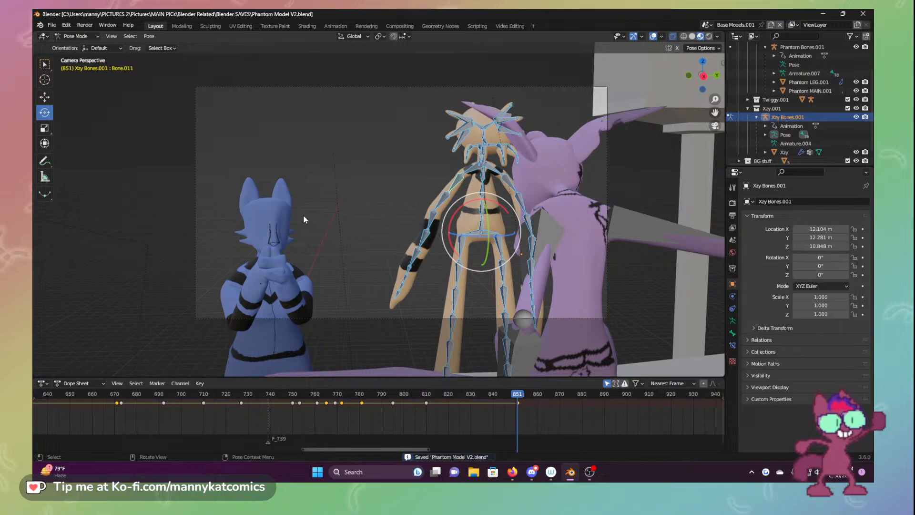
# In Object Mode, move the Camera behind the characters to X -5.6593 m and Y 2.6155 m, with its Z rotation at 290.4°
pyautogui.click(90, 37)
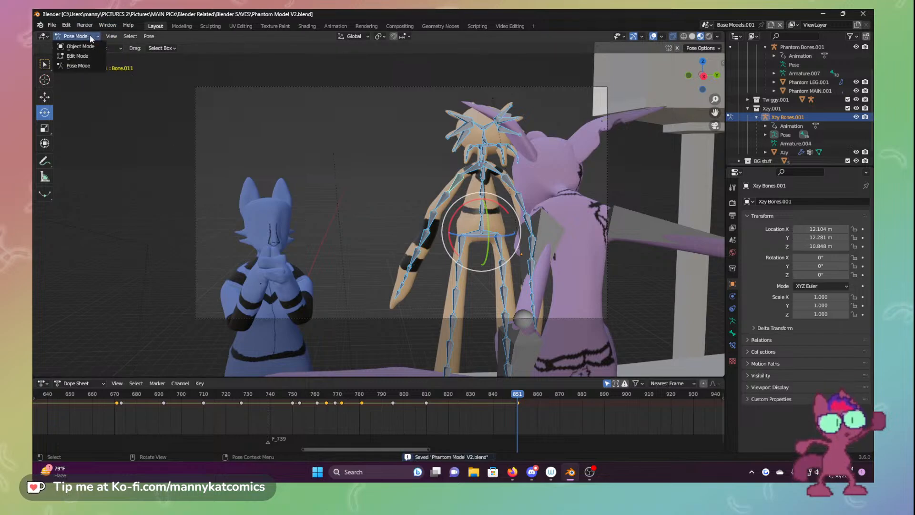
pyautogui.click(90, 46)
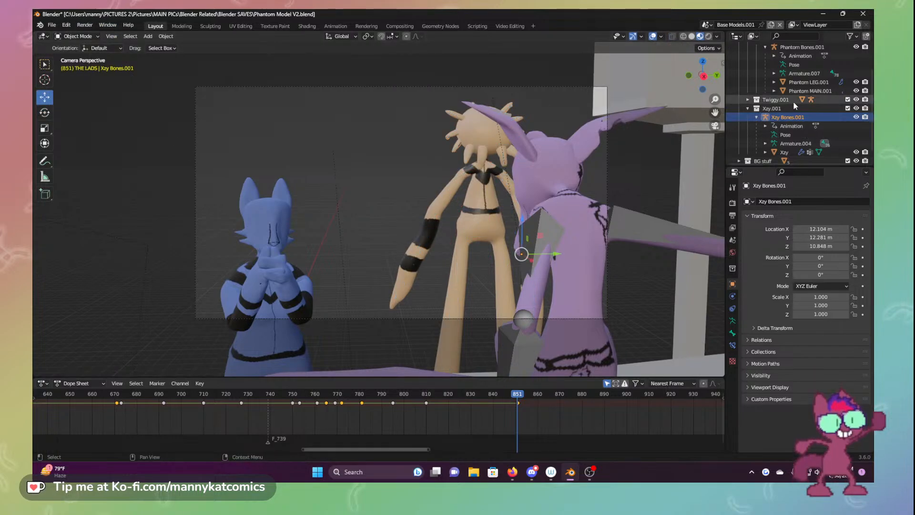
pyautogui.scroll(-1, 793, 107)
pyautogui.click(764, 157)
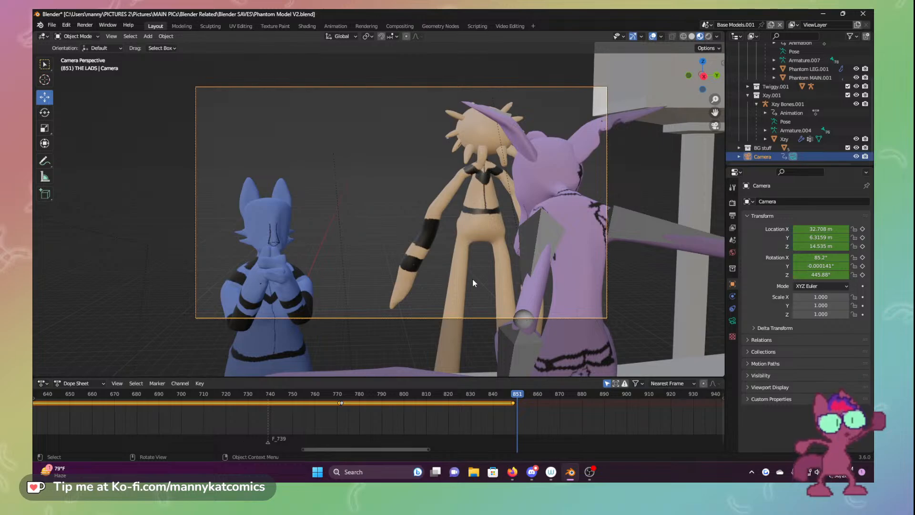
pyautogui.moveTo(473, 279); pyautogui.dragTo(613, 296, button='middle')
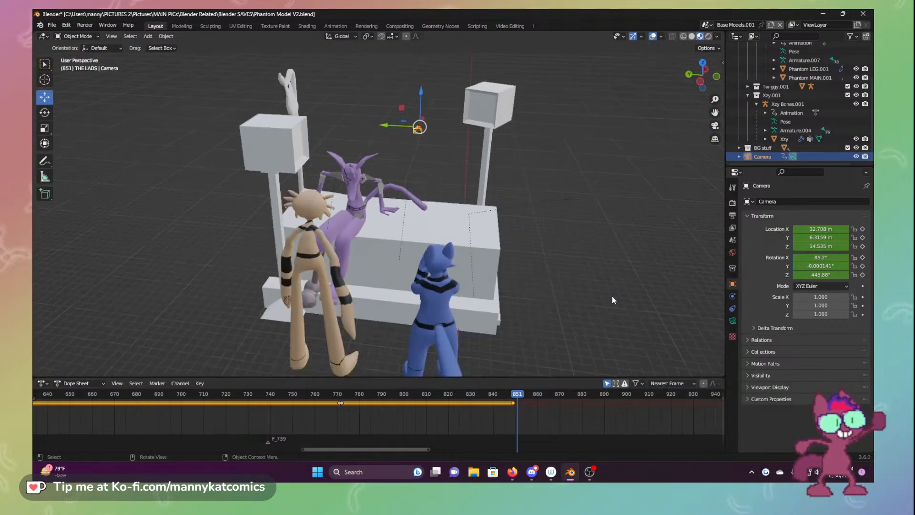
pyautogui.click(45, 112)
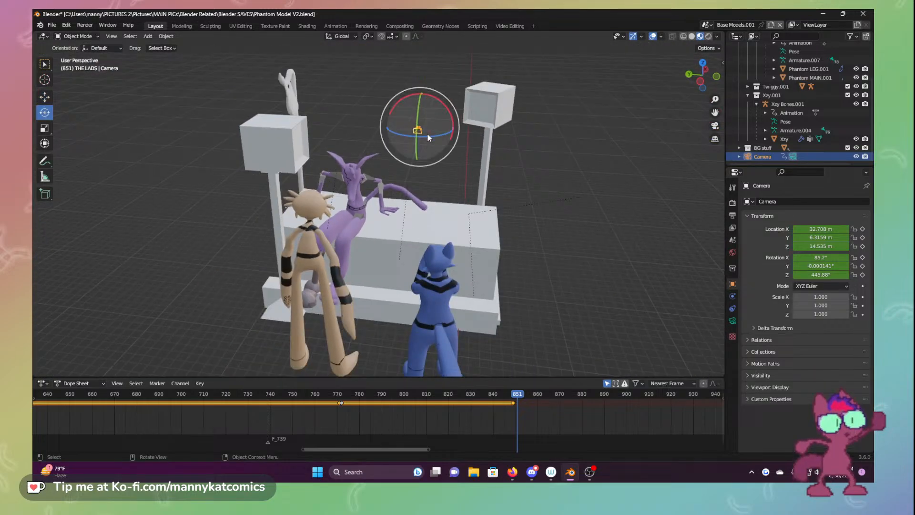
pyautogui.moveTo(436, 139); pyautogui.dragTo(401, 338)
pyautogui.click(45, 97)
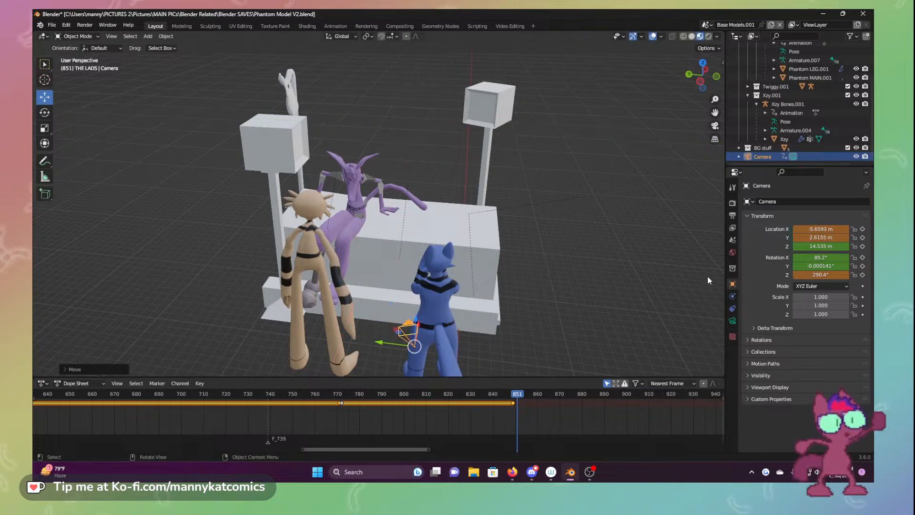
# Refine the camera framing to location Y 1.5455 m and Z 14.725 m, and keyframe its location and rotation at frame 851
pyautogui.click(715, 126)
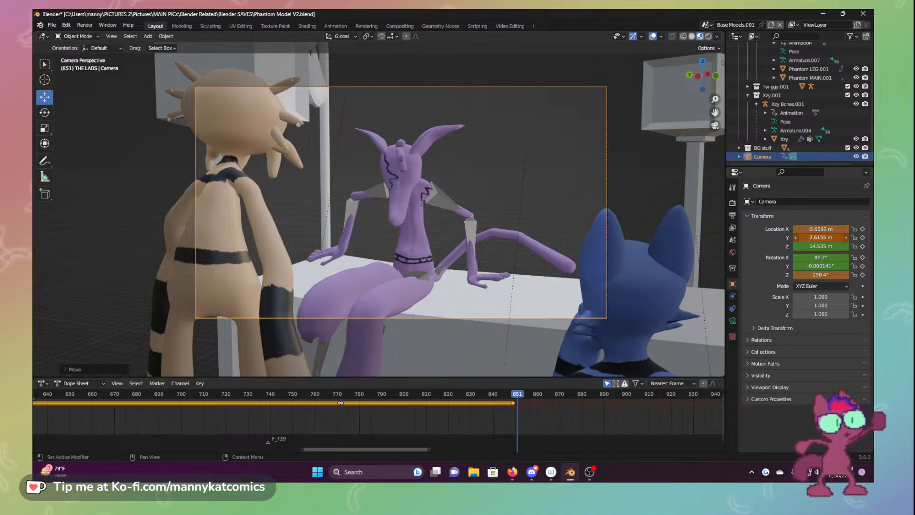
pyautogui.moveTo(821, 237)
pyautogui.mouseDown()
pyautogui.moveTo(774, 238)
pyautogui.moveTo(842, 246)
pyautogui.moveTo(830, 246)
pyautogui.mouseUp()
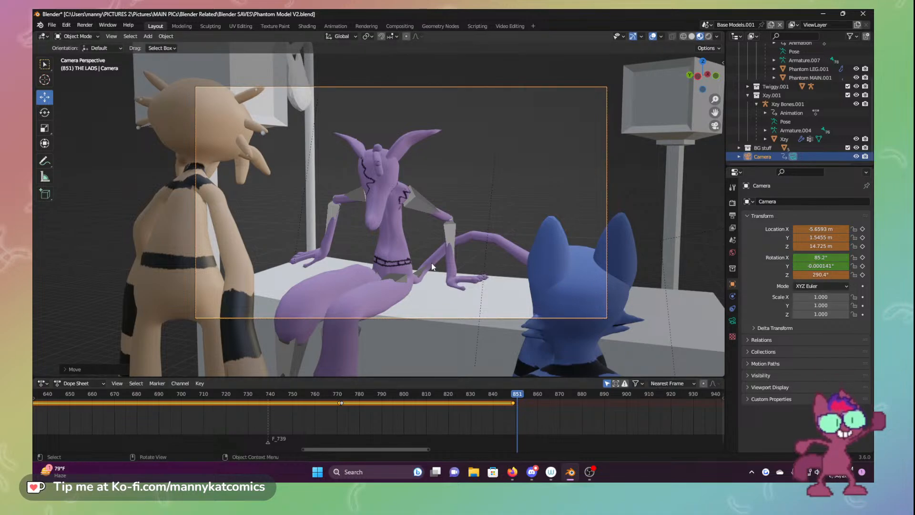
pyautogui.press('i')
pyautogui.click(431, 245)
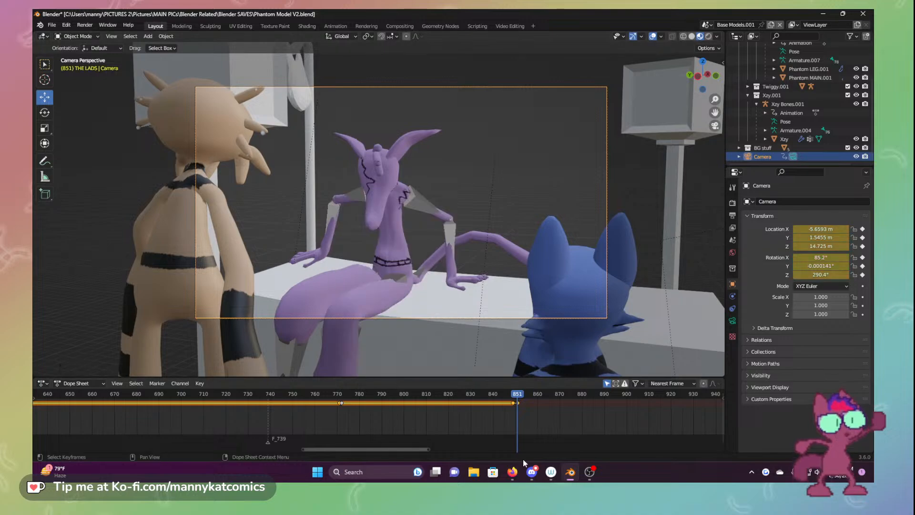
# Shift the camera keyframe just before frame 851 so it sits directly beside the new one for a hard cut
pyautogui.moveTo(519, 403); pyautogui.dragTo(520, 400)
pyautogui.hotkey('ctrl', 'z')
pyautogui.click(521, 414)
pyautogui.click(514, 404)
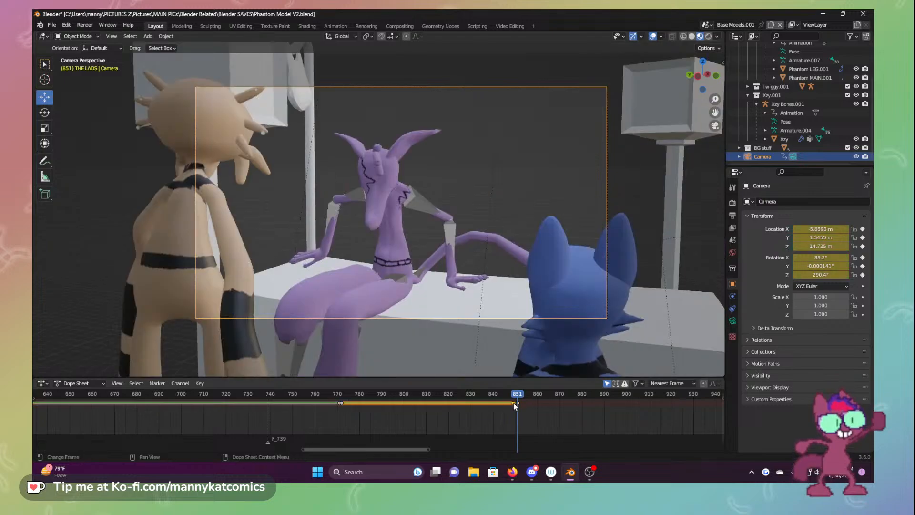
pyautogui.press('g')
pyautogui.click(519, 404)
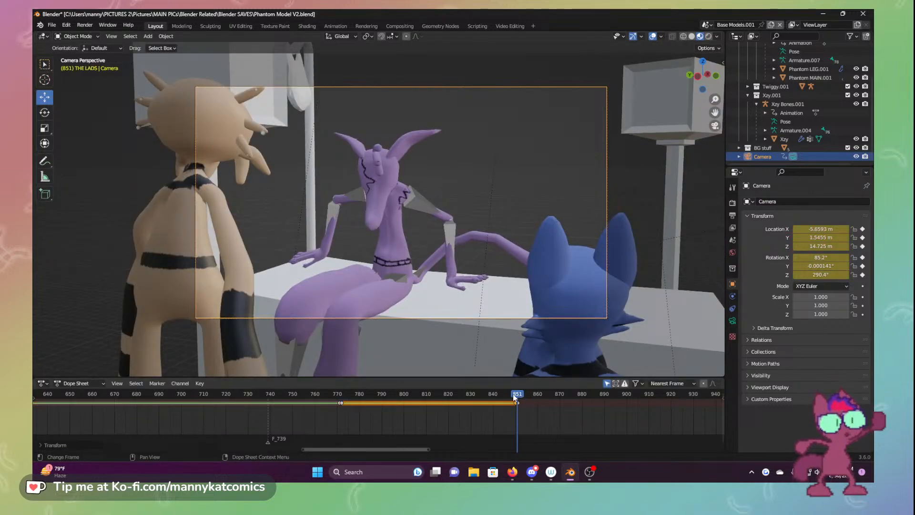
# Scrub the timeline past the camera cut to check the new shot, save the file, and return to frame 851
pyautogui.moveTo(514, 395); pyautogui.dragTo(533, 399)
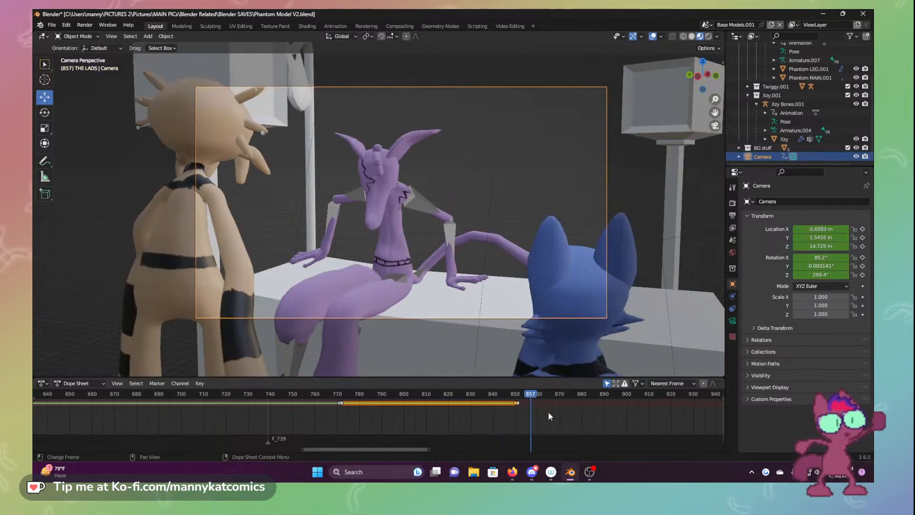
pyautogui.hotkey('ctrl', 's')
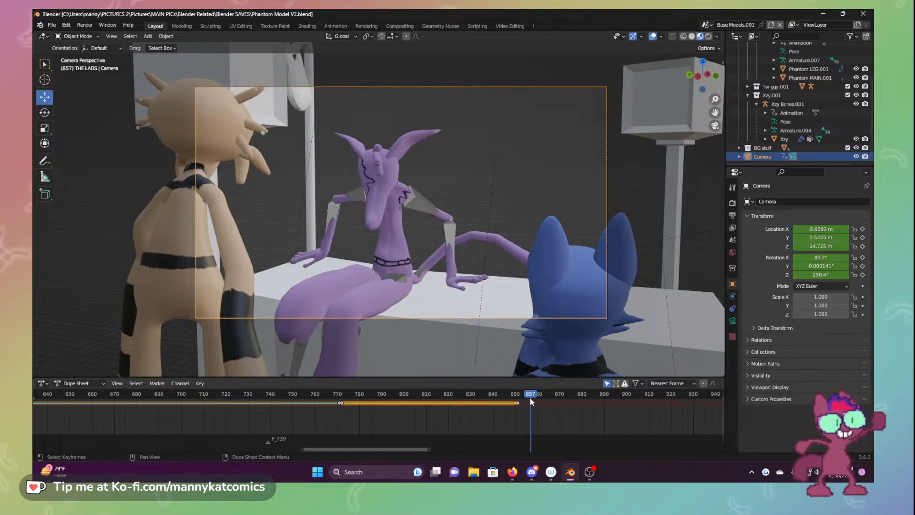
pyautogui.click(545, 395)
pyautogui.moveTo(580, 398); pyautogui.dragTo(518, 396)
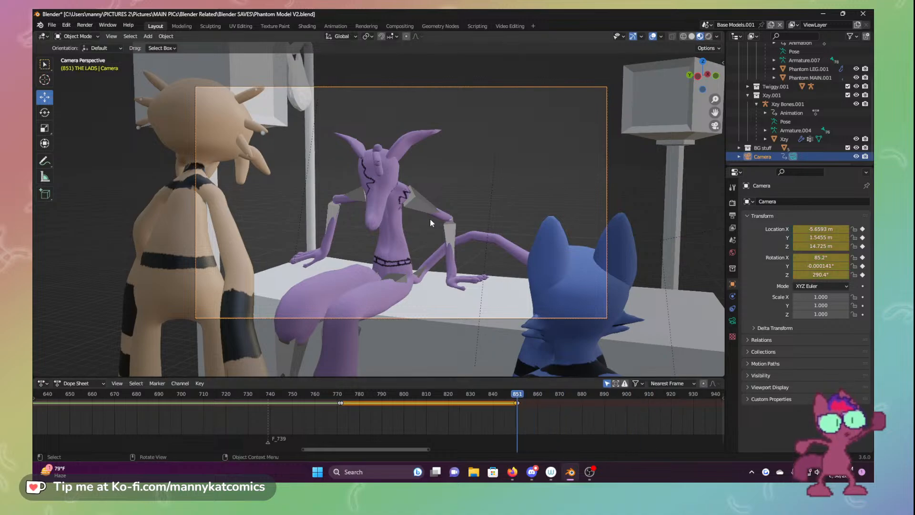
# Put the purple character's armature in Pose Mode at frame 851 and rotate its thigh bones to spread the seated legs
pyautogui.click(417, 206)
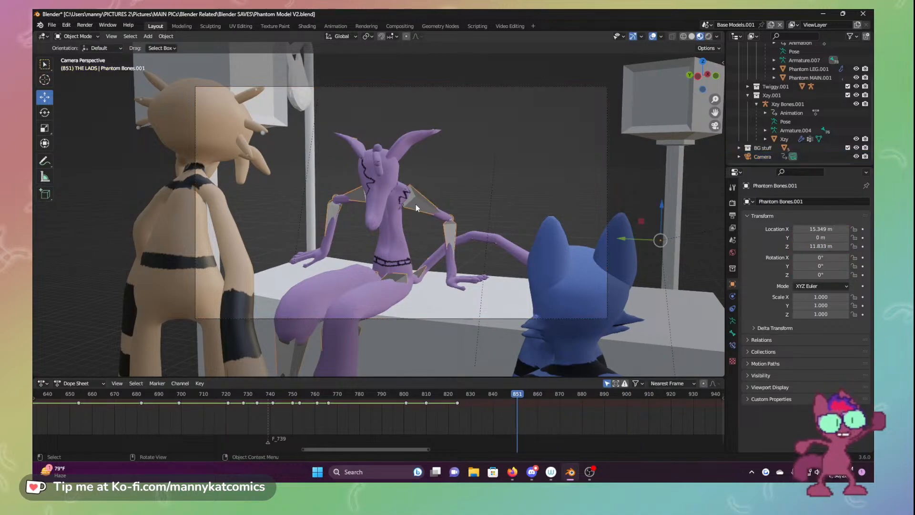
pyautogui.click(78, 36)
pyautogui.click(79, 66)
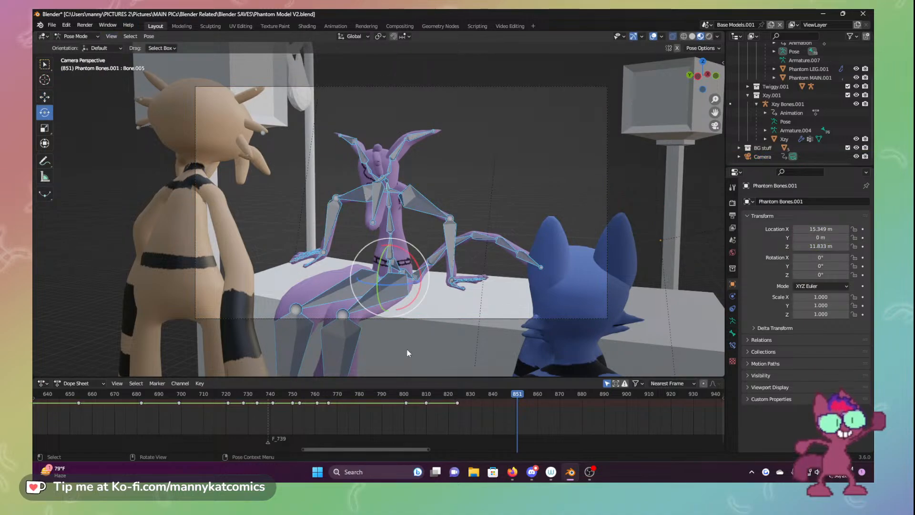
pyautogui.click(404, 292)
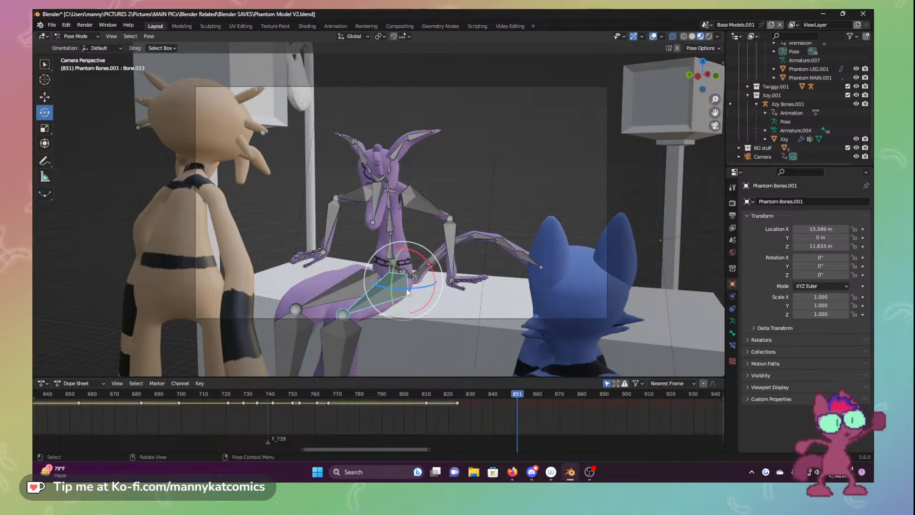
pyautogui.moveTo(406, 295); pyautogui.dragTo(387, 284)
pyautogui.click(358, 289)
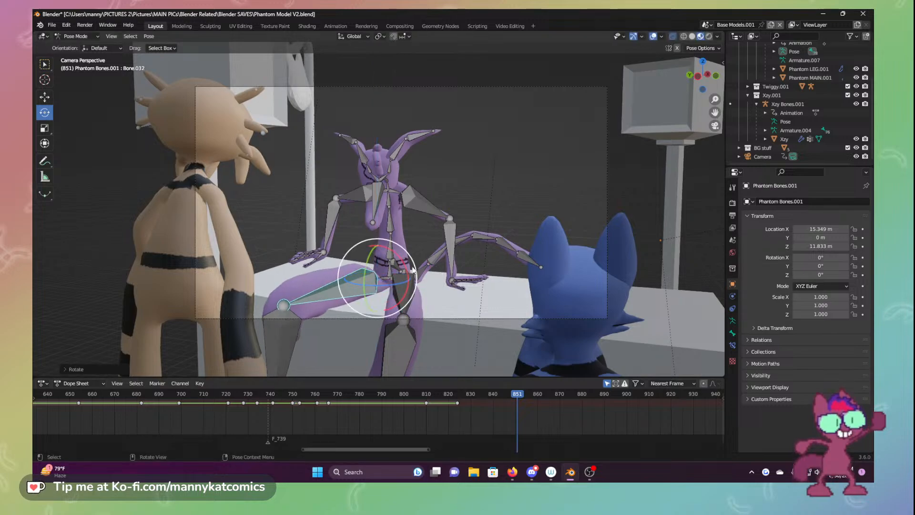
# Rotate the purple character's shoulder bones, bringing the arm beside the tan character inward and extending the other toward the blue character
pyautogui.click(362, 193)
pyautogui.moveTo(404, 190)
pyautogui.mouseDown()
pyautogui.moveTo(402, 168)
pyautogui.moveTo(419, 196)
pyautogui.mouseUp()
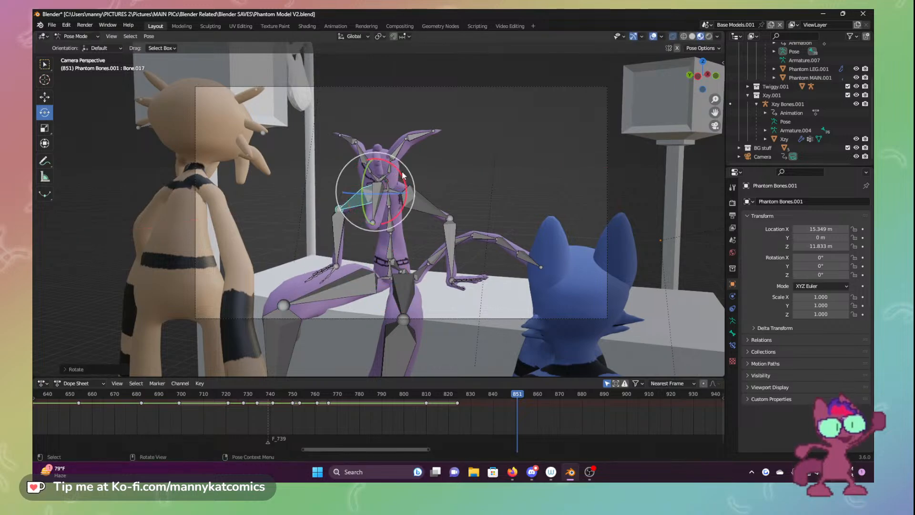
pyautogui.click(419, 196)
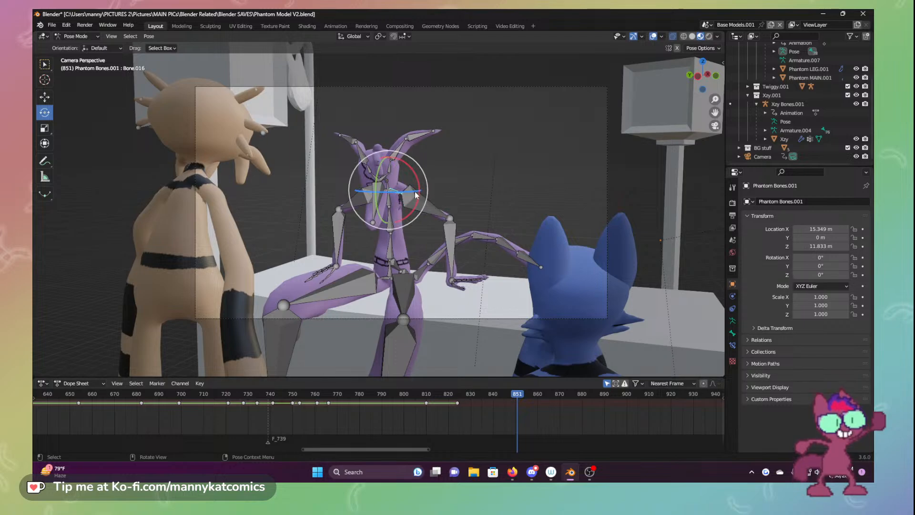
pyautogui.moveTo(416, 194); pyautogui.dragTo(397, 199)
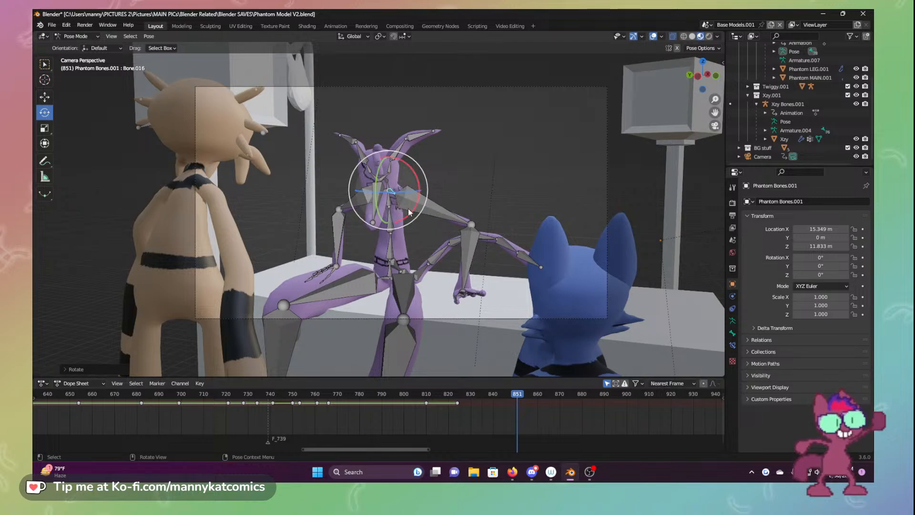
# Raise the purple character's arm on the blue character's side and bend its forearm upright into a waving pose
pyautogui.click(404, 197)
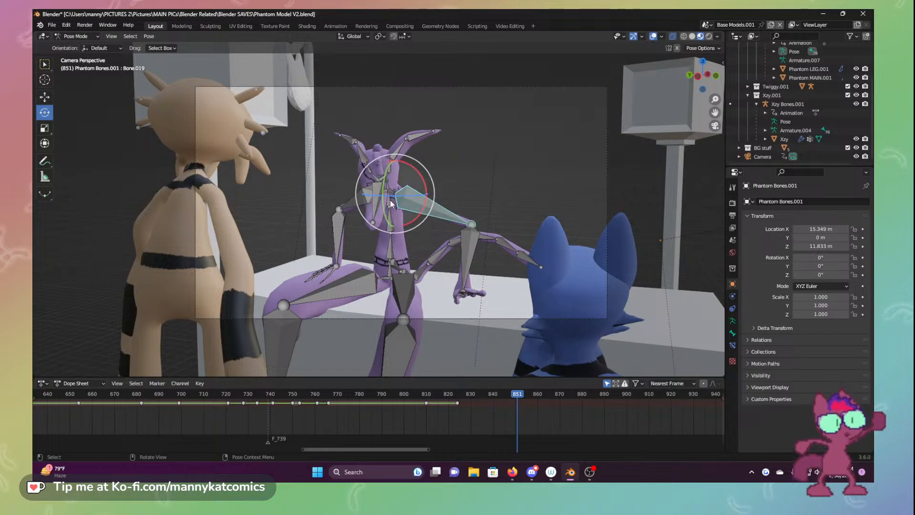
pyautogui.moveTo(390, 200); pyautogui.dragTo(383, 149)
pyautogui.moveTo(453, 231); pyautogui.dragTo(369, 253, button='middle')
pyautogui.click(513, 247)
pyautogui.moveTo(557, 219); pyautogui.dragTo(597, 247)
pyautogui.moveTo(597, 247); pyautogui.dragTo(724, 200, button='middle')
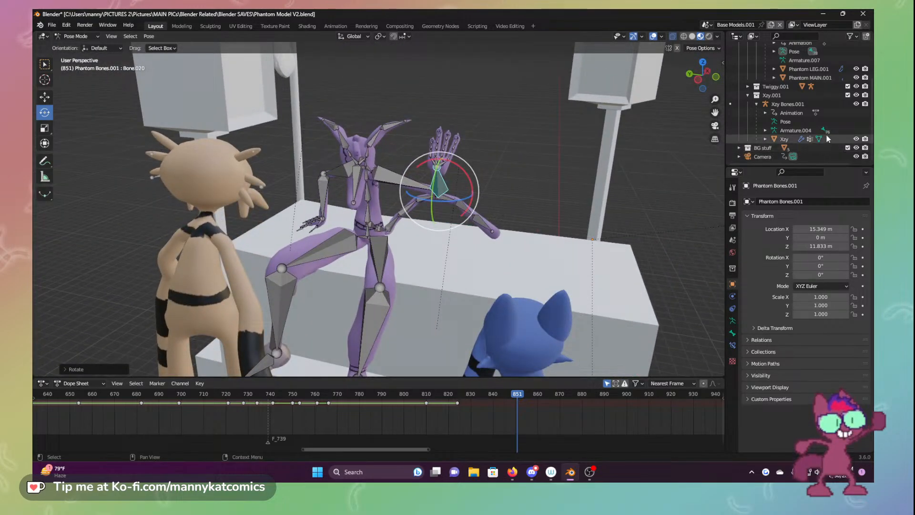
# Hide the Phantom Bones.001 armature to examine the waving pose up close, and show the bones again
pyautogui.click(749, 95)
pyautogui.click(857, 82)
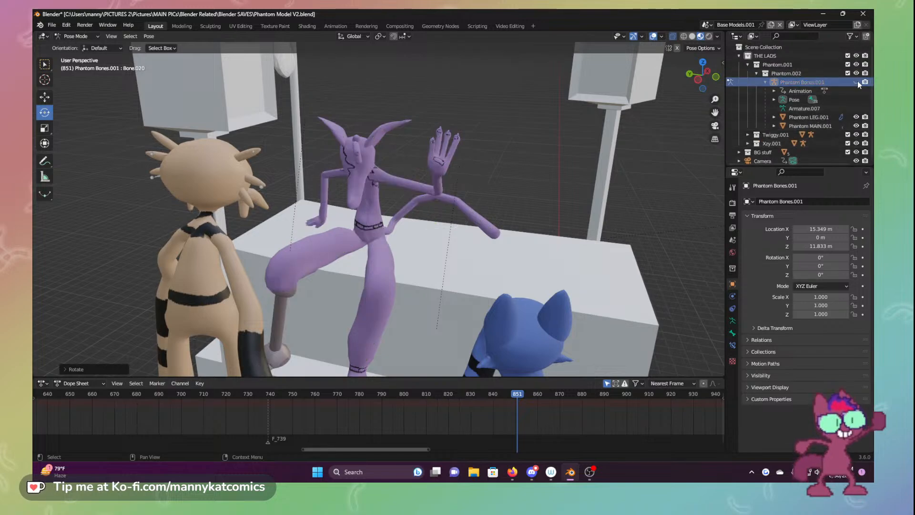
pyautogui.moveTo(448, 202); pyautogui.dragTo(451, 198, button='middle')
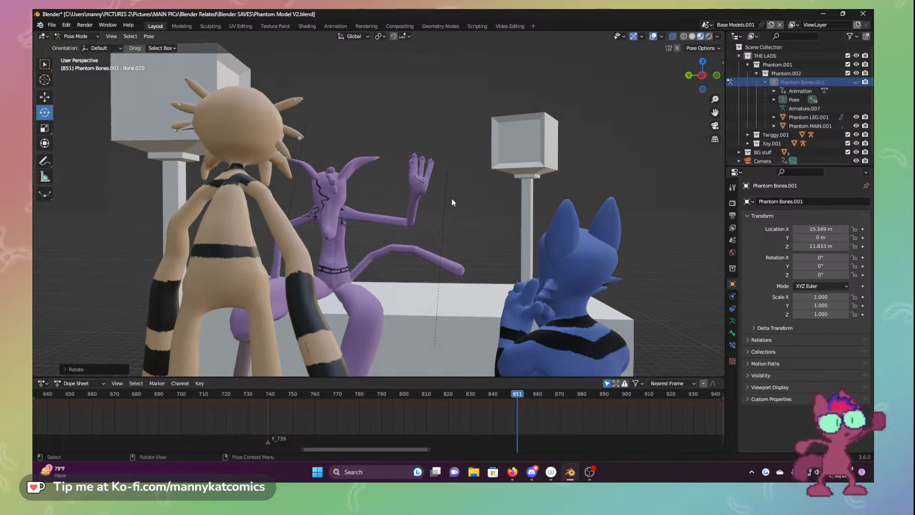
pyautogui.scroll(5, 451, 199)
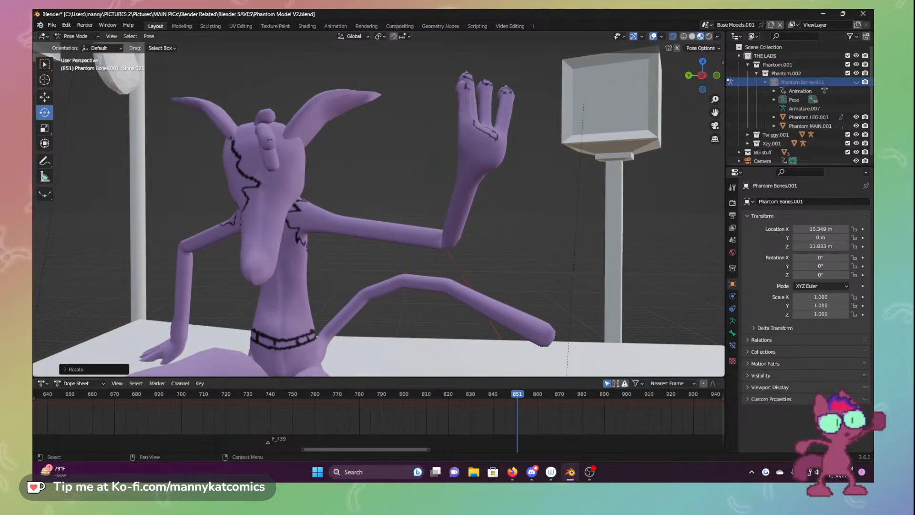
pyautogui.click(856, 81)
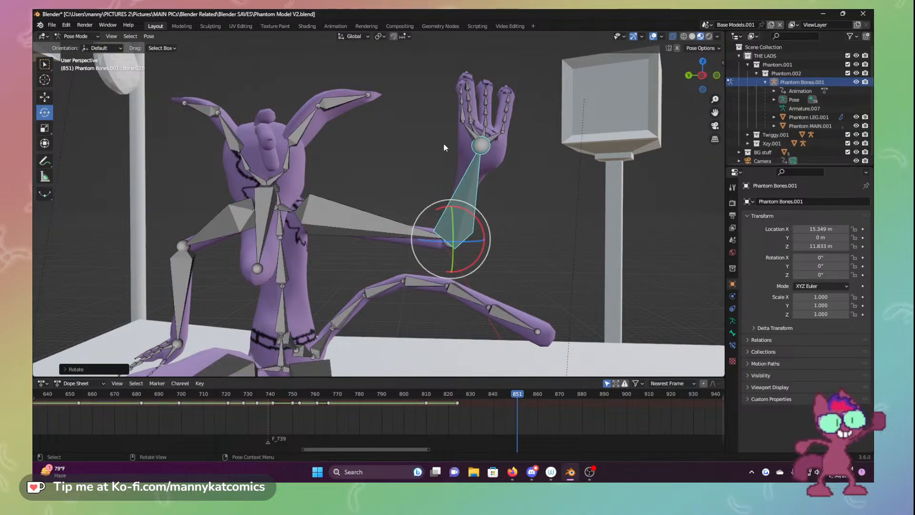
# Rotate the palm bones of the purple character's raised hand and angle the outer fingers outward to spread the hand
pyautogui.click(473, 135)
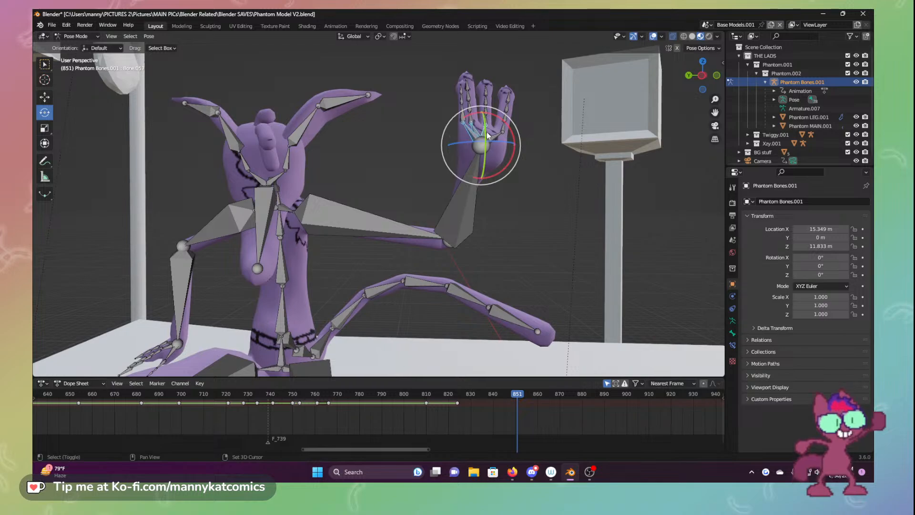
pyautogui.keyDown('shift'); pyautogui.click(499, 136); pyautogui.keyUp('shift')
pyautogui.moveTo(484, 142); pyautogui.dragTo(470, 133)
pyautogui.click(463, 114)
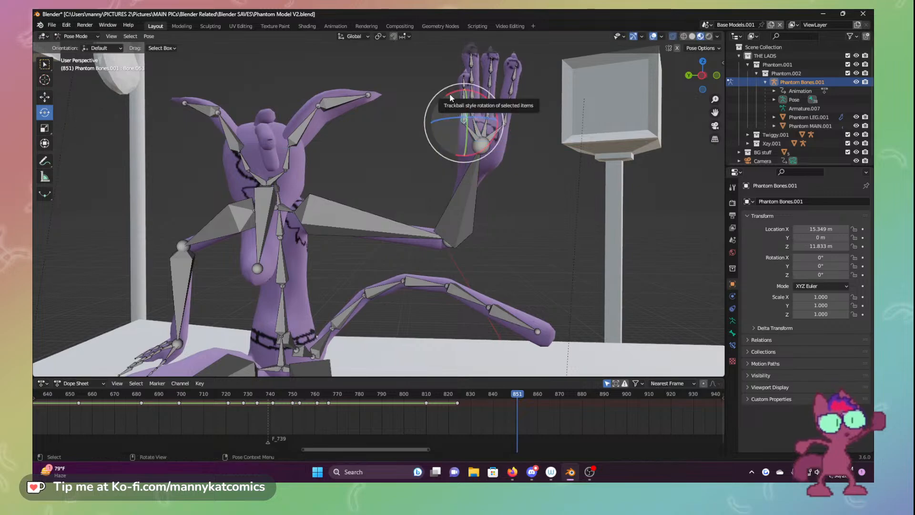
pyautogui.moveTo(447, 95); pyautogui.dragTo(438, 105)
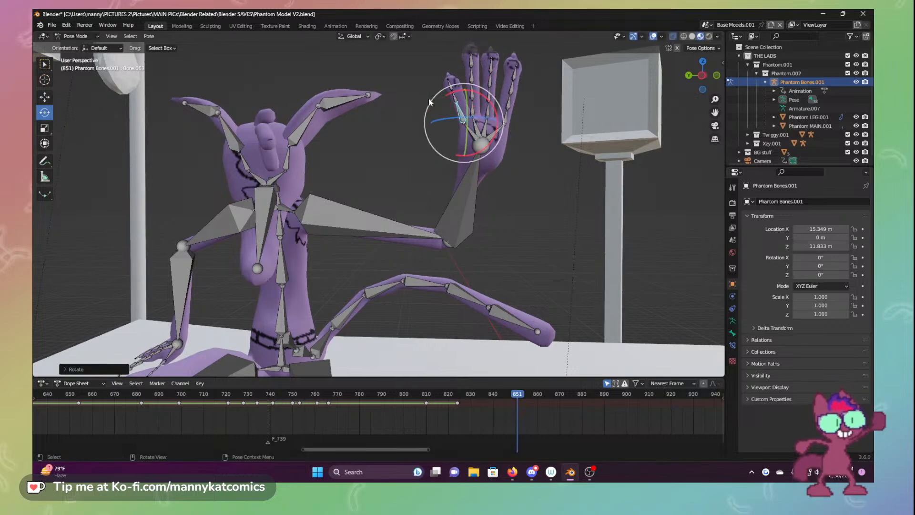
pyautogui.click(504, 120)
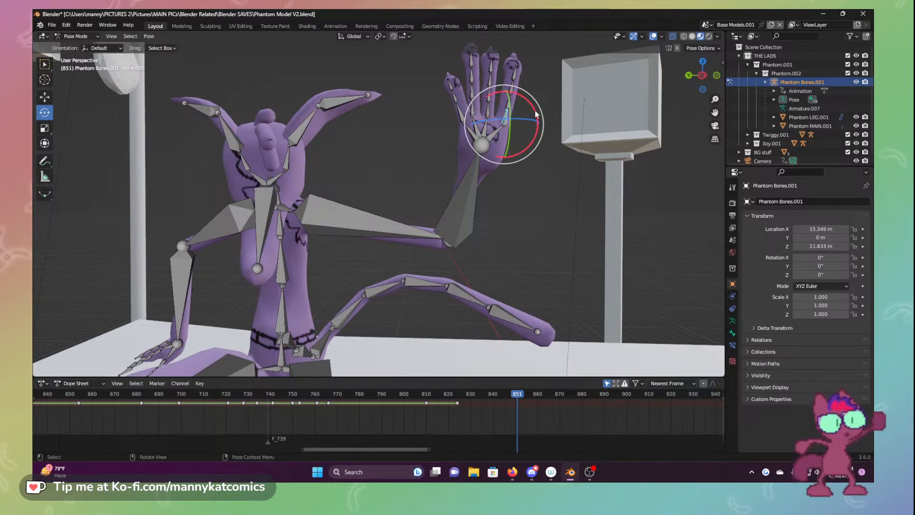
pyautogui.moveTo(536, 112); pyautogui.dragTo(539, 119)
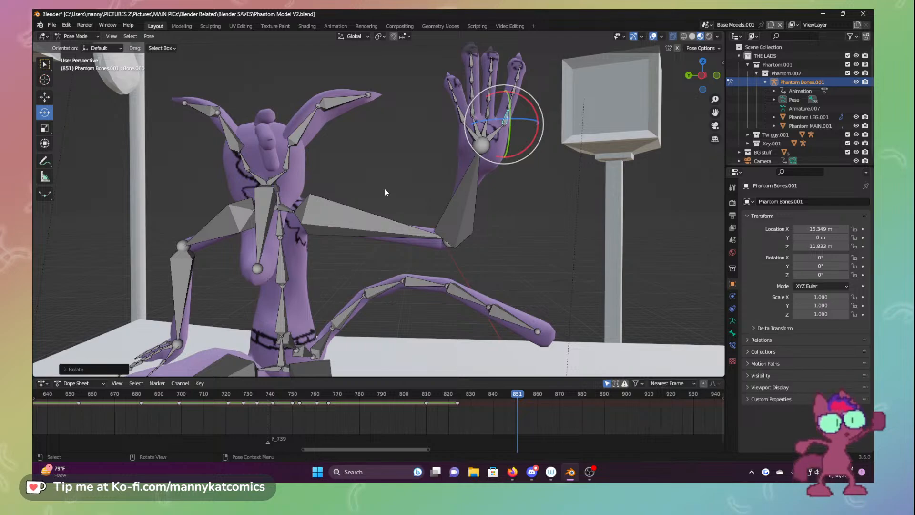
# Adjust the purple character's shin on the blue character's side and keyframe all of its bones at frame 851
pyautogui.scroll(-7, 385, 189)
pyautogui.moveTo(385, 191); pyautogui.dragTo(345, 267, button='middle')
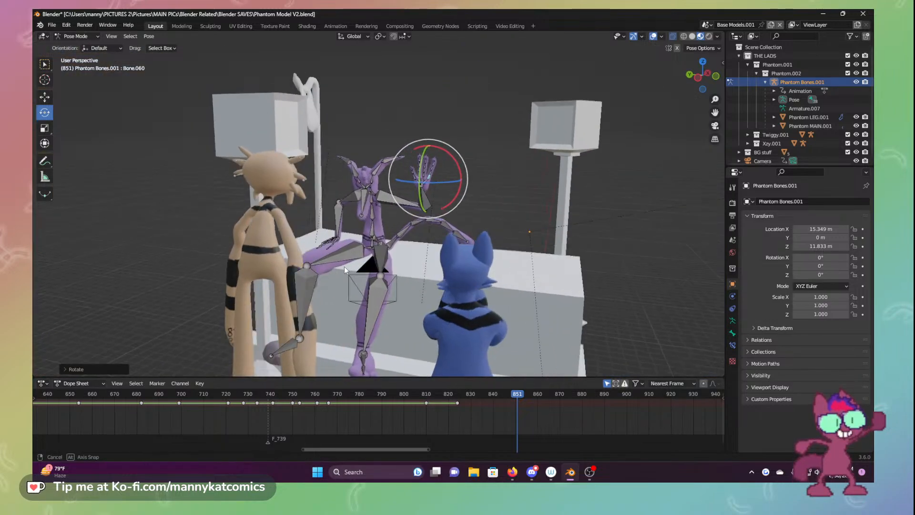
pyautogui.click(372, 309)
pyautogui.moveTo(402, 256); pyautogui.dragTo(404, 264)
pyautogui.scroll(4, 306, 293)
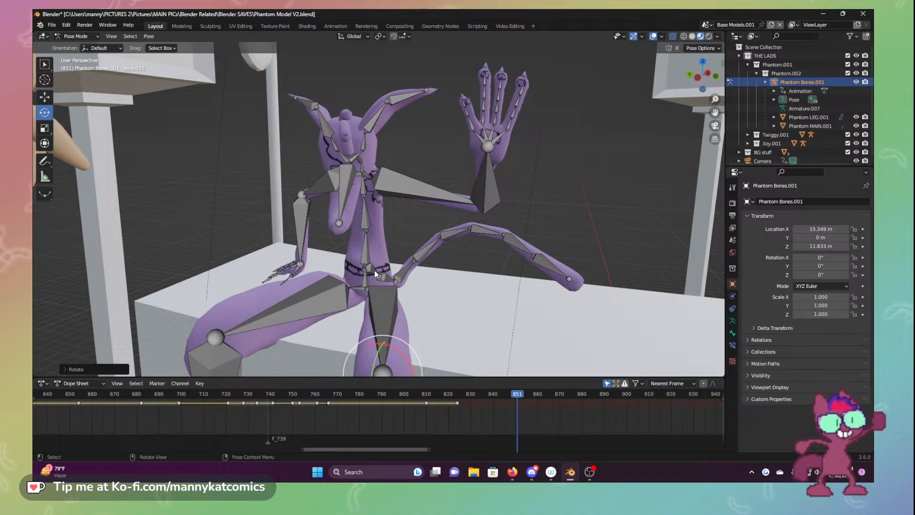
pyautogui.scroll(-3, 375, 271)
pyautogui.press('a')
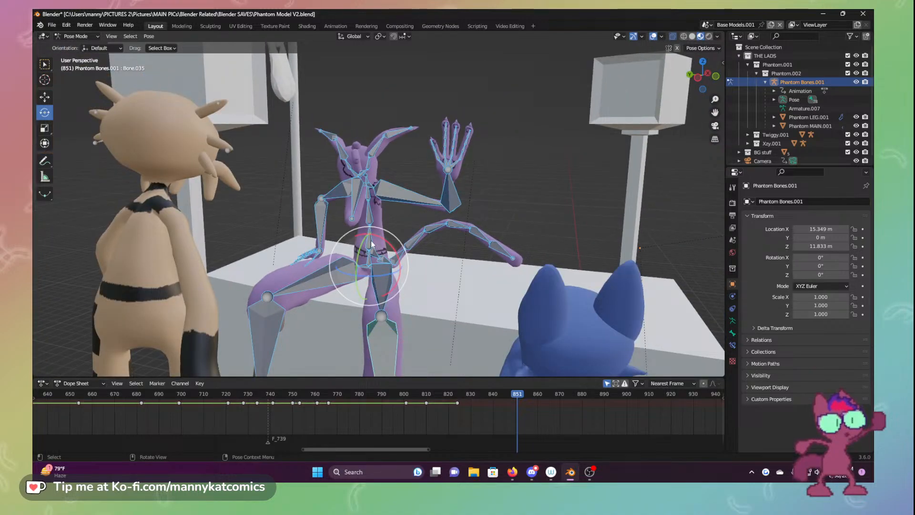
pyautogui.press('i')
pyautogui.click(348, 241)
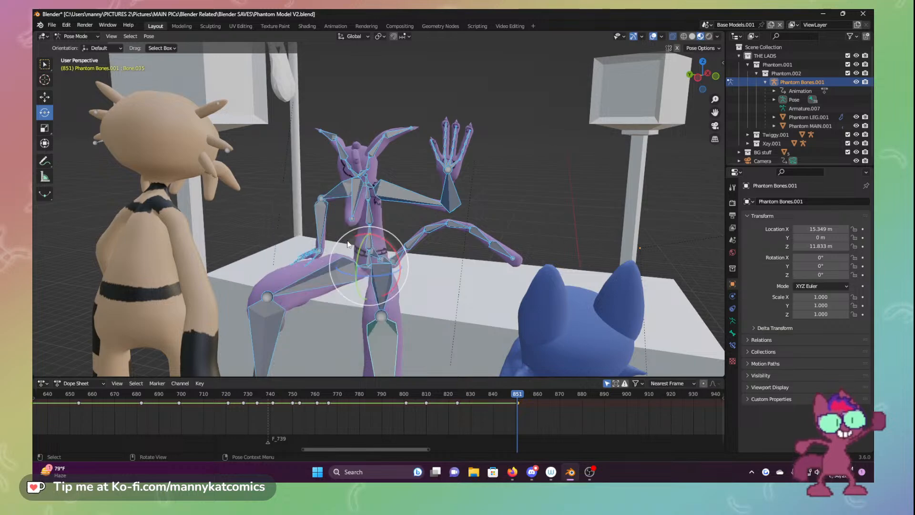
# Play the animation from frame 858 to judge the hold, and set the current frame to 880
pyautogui.moveTo(511, 393); pyautogui.dragTo(534, 411)
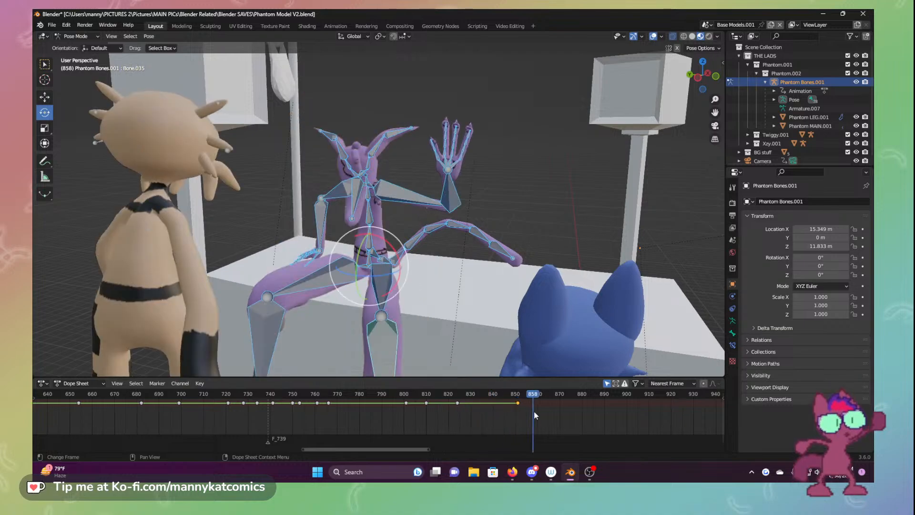
pyautogui.press('space')
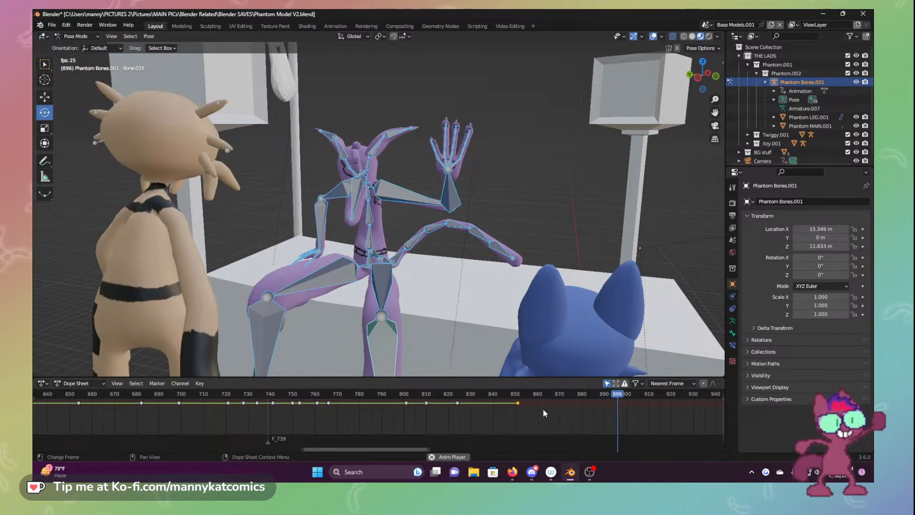
pyautogui.press('space')
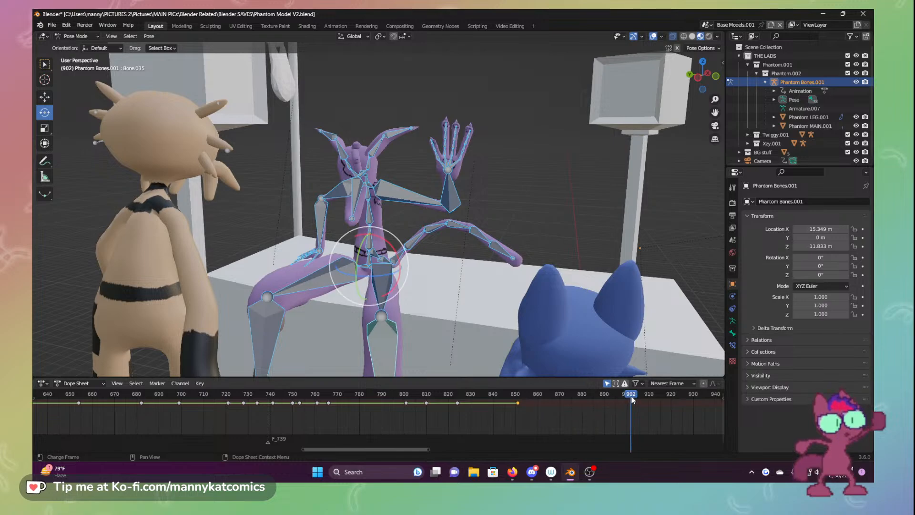
pyautogui.moveTo(632, 400); pyautogui.dragTo(582, 402)
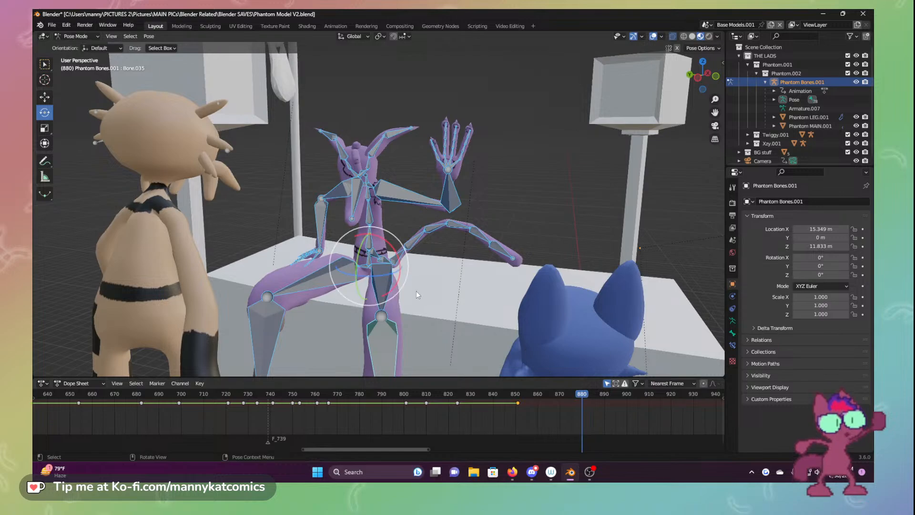
# Swing the purple character's raised upper arm down at frame 880 and rotate its forearm to point toward the bench
pyautogui.scroll(2, 416, 292)
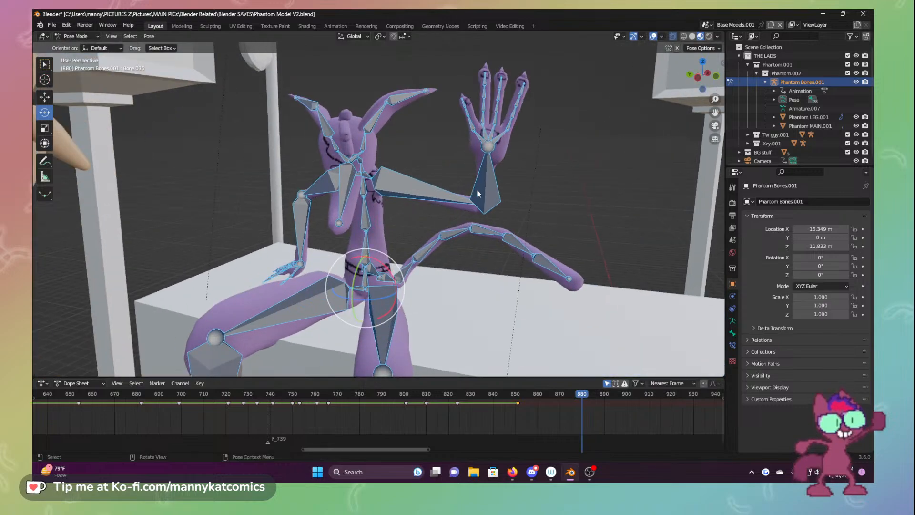
pyautogui.click(423, 196)
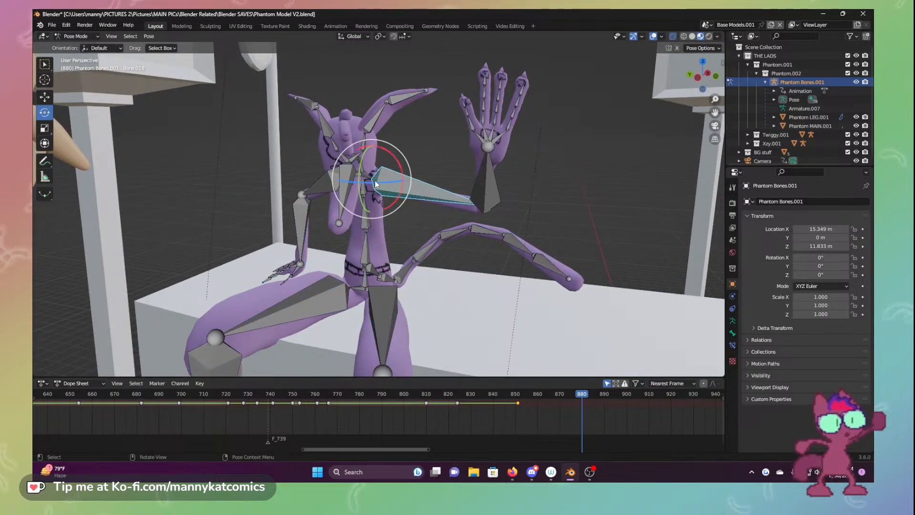
pyautogui.moveTo(402, 174); pyautogui.dragTo(401, 190)
pyautogui.click(465, 254)
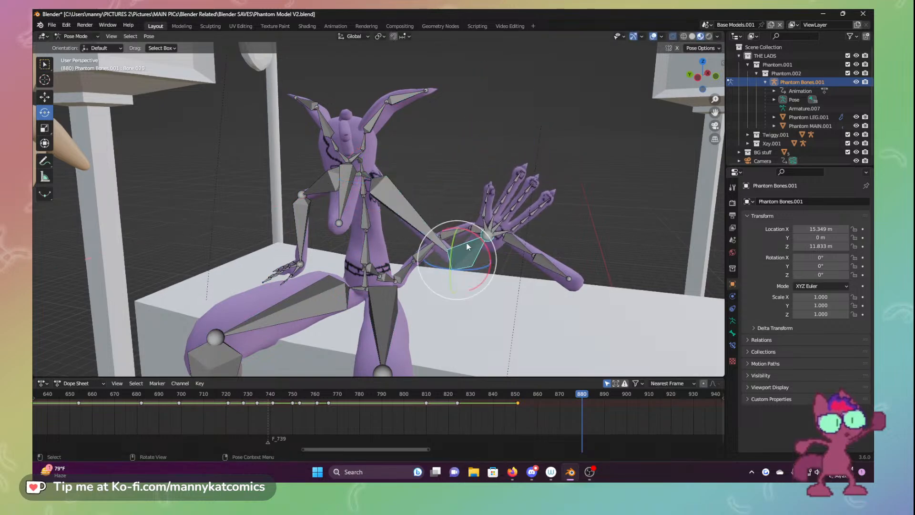
pyautogui.moveTo(455, 241); pyautogui.dragTo(430, 268)
# Lift the purple character's lowered upper arm slightly outward and straighten its forearm so the hand reaches down to the bench
pyautogui.click(411, 205)
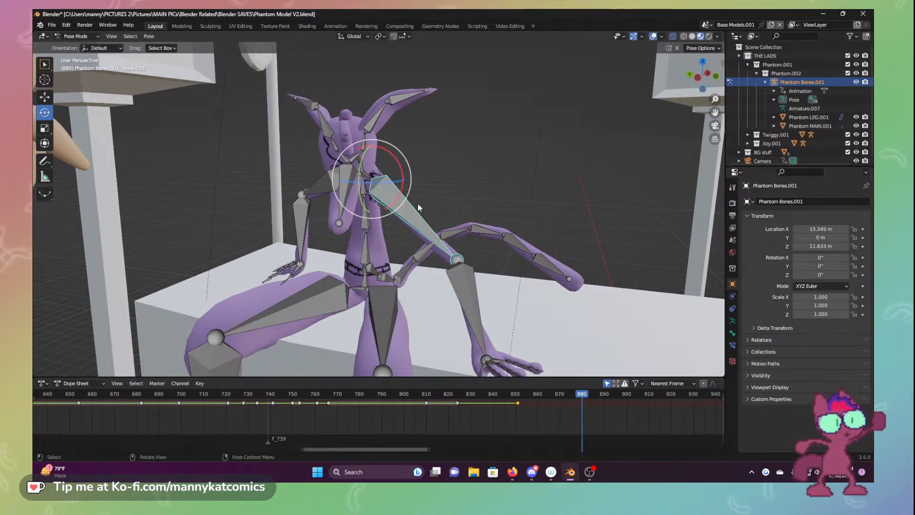
pyautogui.moveTo(404, 200); pyautogui.dragTo(511, 242)
pyautogui.click(475, 223)
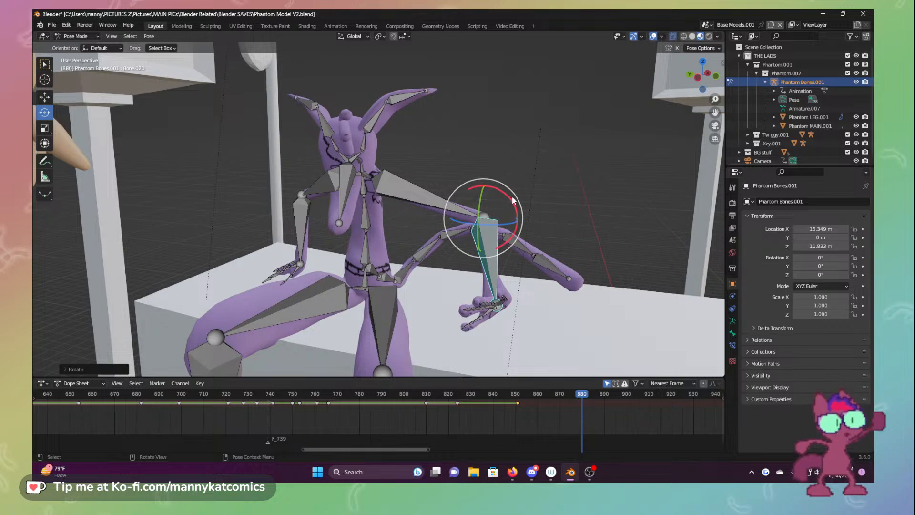
pyautogui.moveTo(513, 202); pyautogui.dragTo(455, 310)
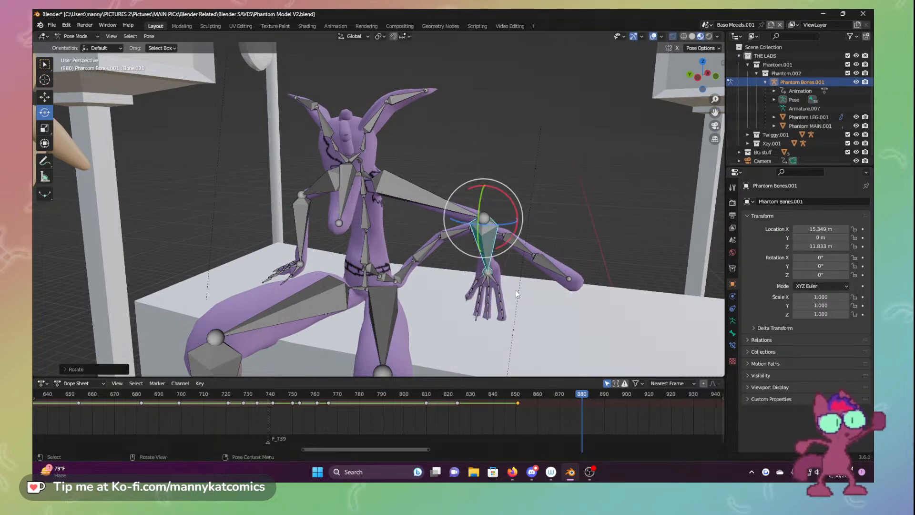
pyautogui.moveTo(478, 247); pyautogui.dragTo(479, 221)
# Rotate the lowered hand's bones against the bench and fine-tune the angle of the same upper arm
pyautogui.click(472, 319)
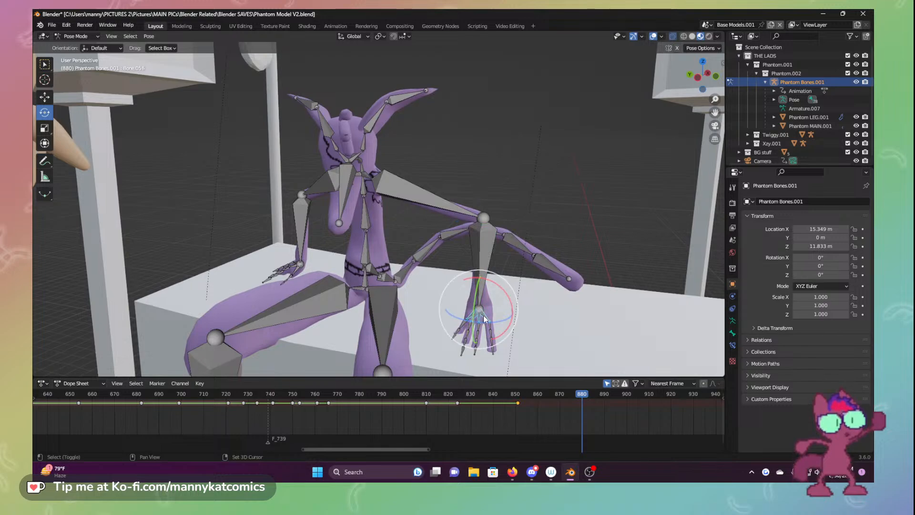
pyautogui.moveTo(477, 312); pyautogui.dragTo(479, 298)
pyautogui.moveTo(479, 298); pyautogui.dragTo(436, 251, button='middle')
pyautogui.click(436, 252)
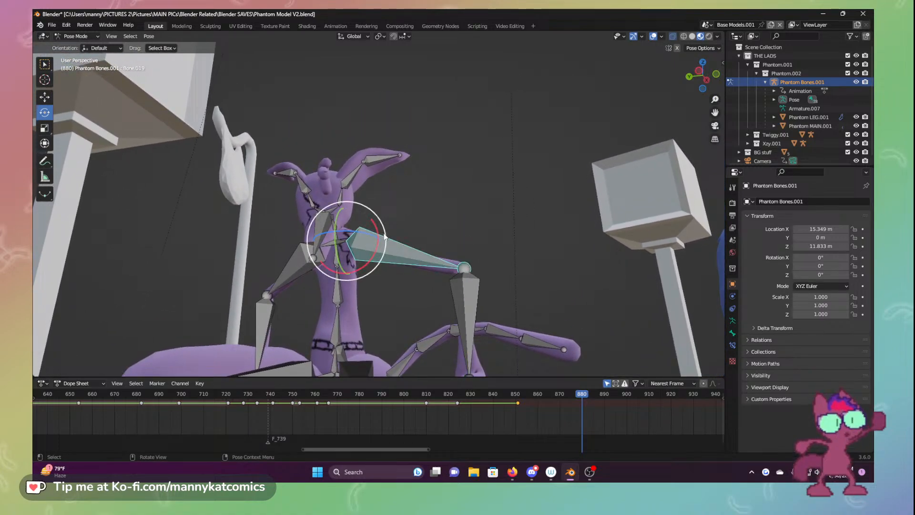
pyautogui.moveTo(385, 234); pyautogui.dragTo(385, 240)
# Rotate the purple character's lower tail bones upward at frame 880 so the tail rises behind the lowered arm
pyautogui.moveTo(455, 320); pyautogui.dragTo(482, 283, button='middle')
pyautogui.click(342, 259)
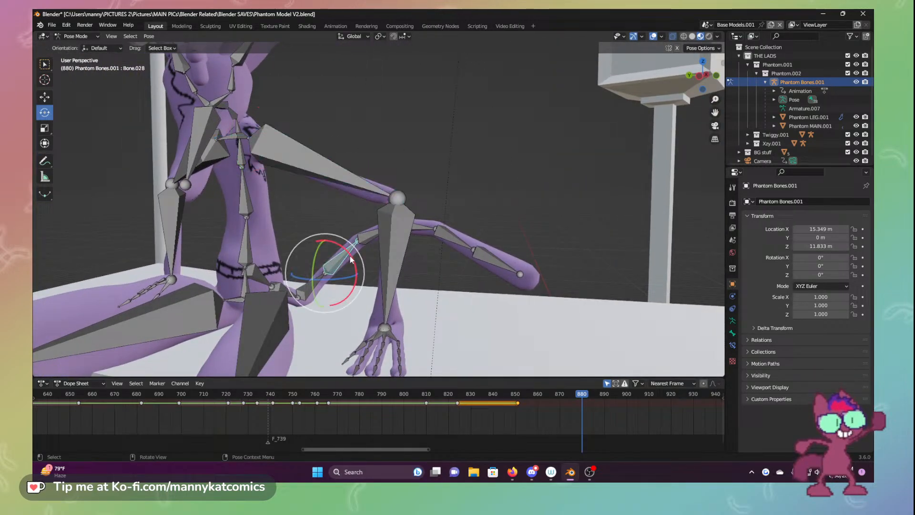
pyautogui.moveTo(354, 261); pyautogui.dragTo(363, 241)
pyautogui.click(362, 241)
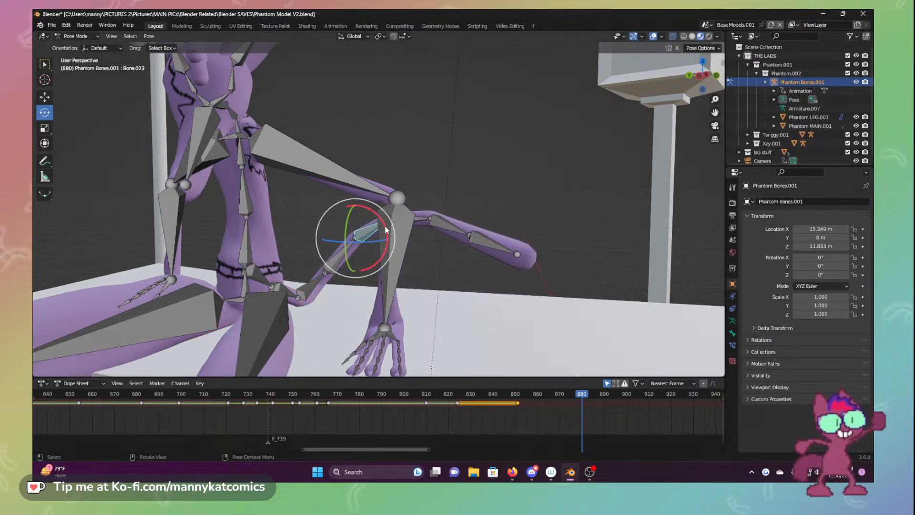
pyautogui.press('r')
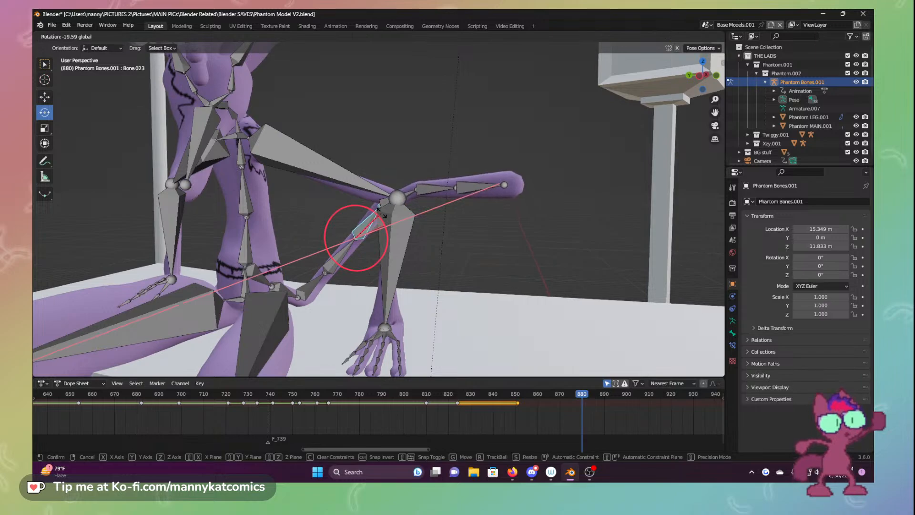
pyautogui.click(379, 214)
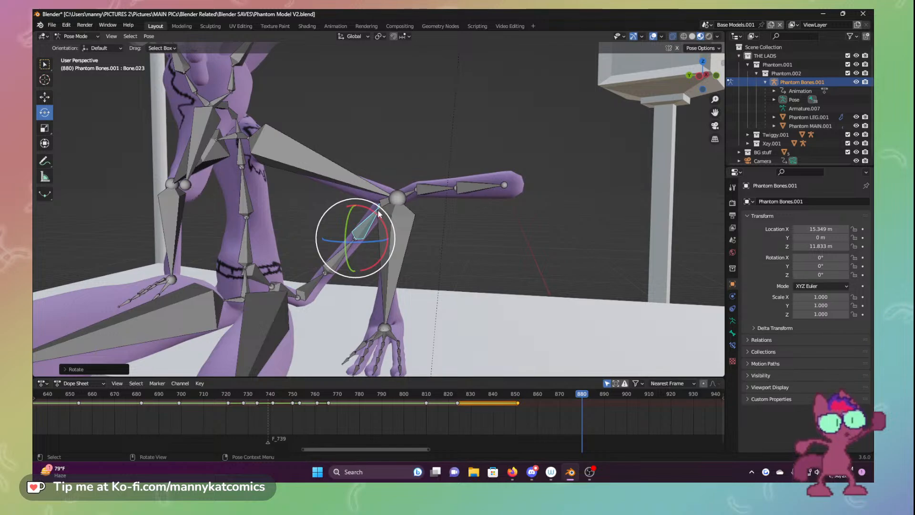
# Swing the purple character's middle tail bones upright and curl the tail tip inward toward the head
pyautogui.click(386, 200)
pyautogui.click(385, 201)
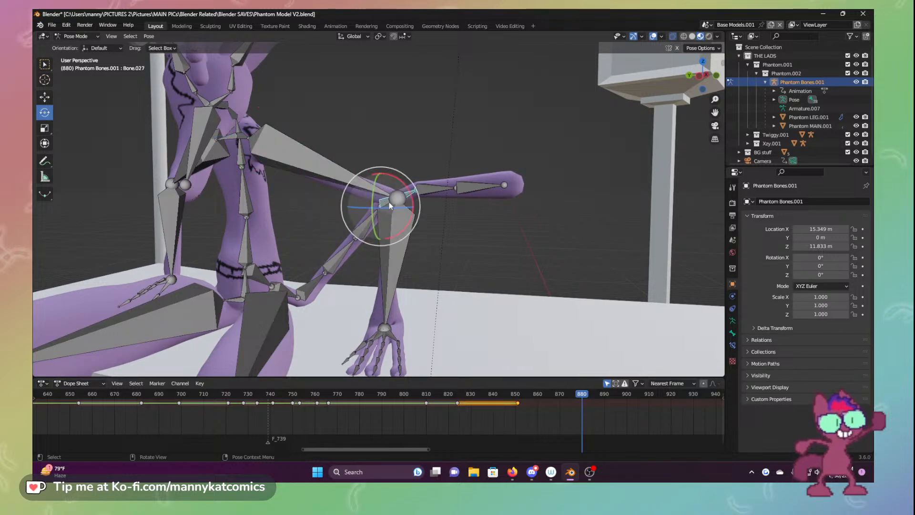
pyautogui.moveTo(414, 203); pyautogui.dragTo(423, 142)
pyautogui.click(407, 163)
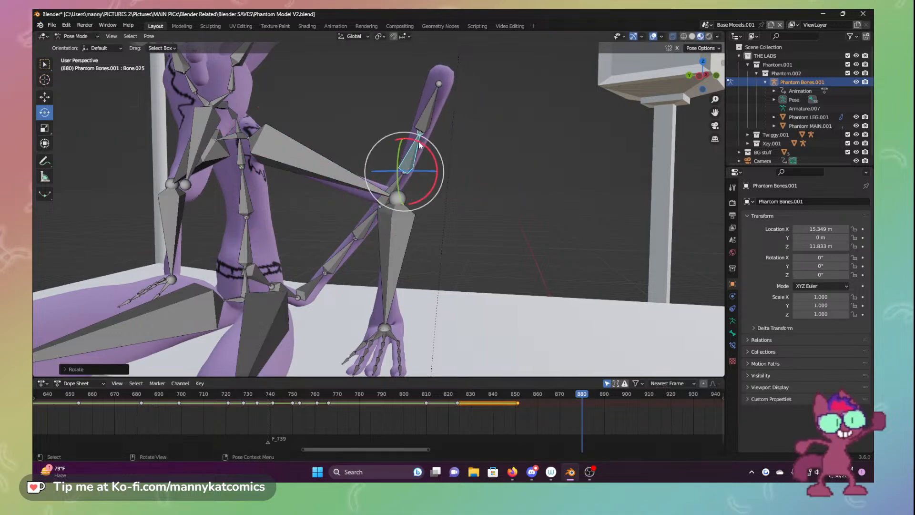
pyautogui.click(425, 124)
pyautogui.moveTo(449, 115); pyautogui.dragTo(426, 100)
pyautogui.click(411, 161)
pyautogui.moveTo(436, 164); pyautogui.dragTo(433, 150)
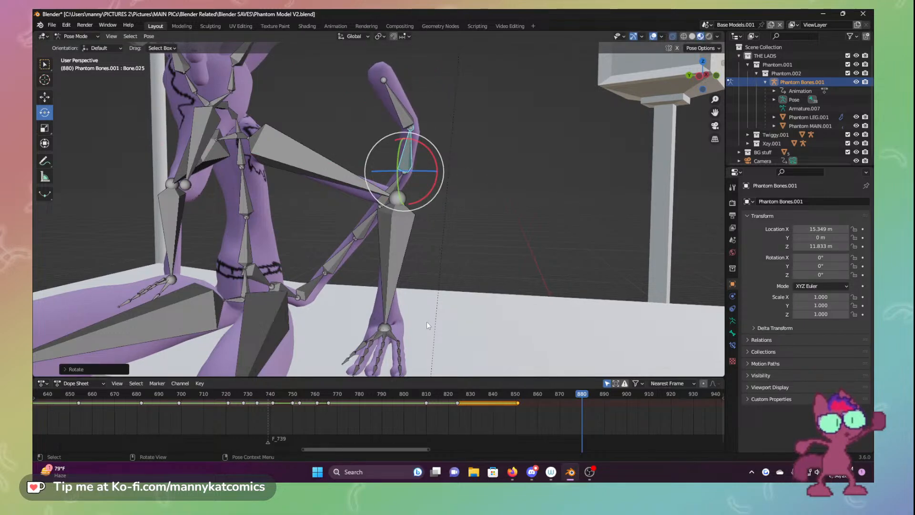
# Rotate the purple character's neck bone and head bone to tilt the head at frame 880
pyautogui.moveTo(427, 322); pyautogui.dragTo(394, 311, button='middle')
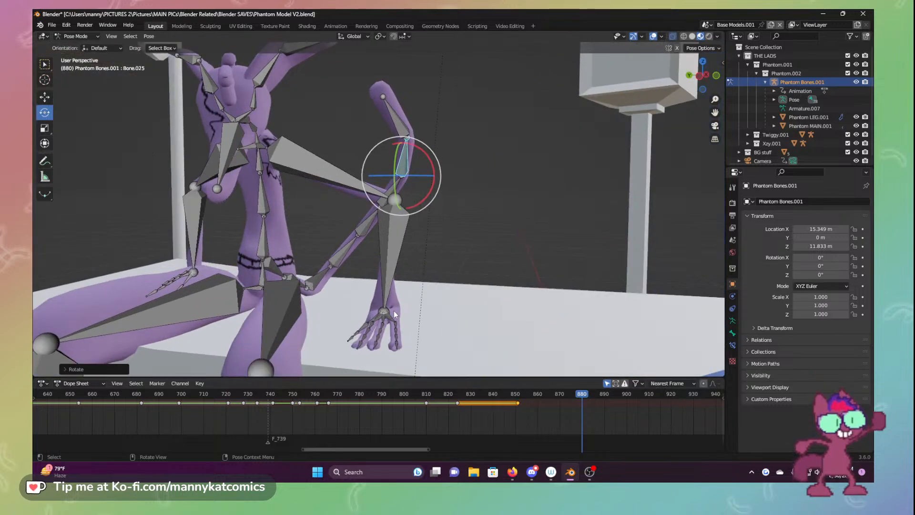
pyautogui.click(254, 127)
pyautogui.moveTo(243, 119); pyautogui.dragTo(257, 364)
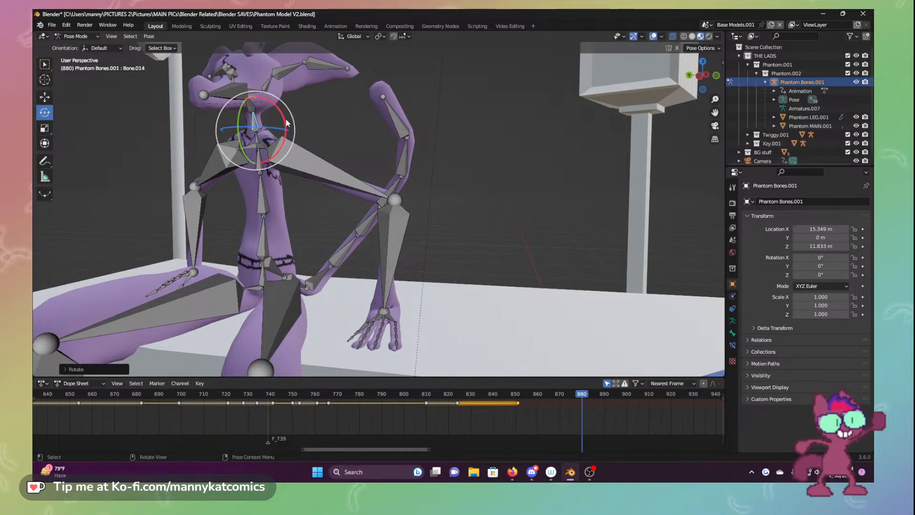
pyautogui.moveTo(285, 124); pyautogui.dragTo(280, 107)
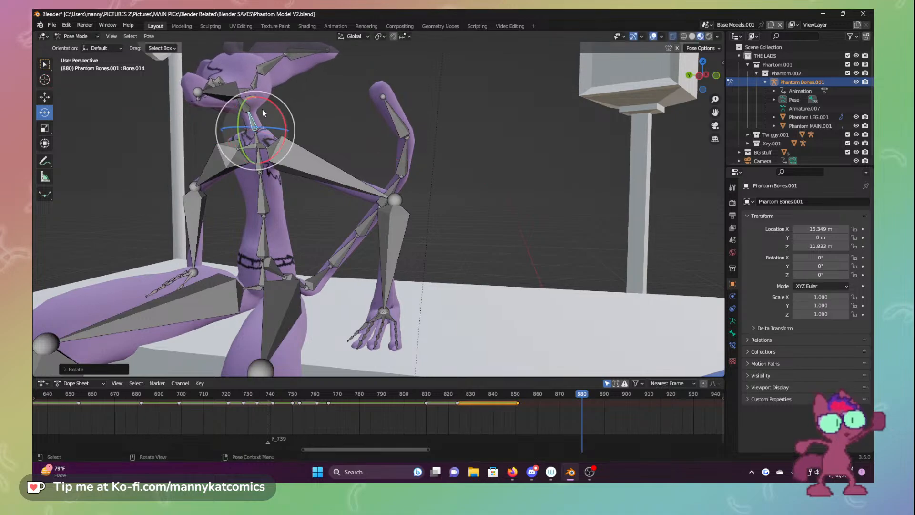
pyautogui.click(243, 106)
pyautogui.moveTo(214, 93); pyautogui.dragTo(227, 91)
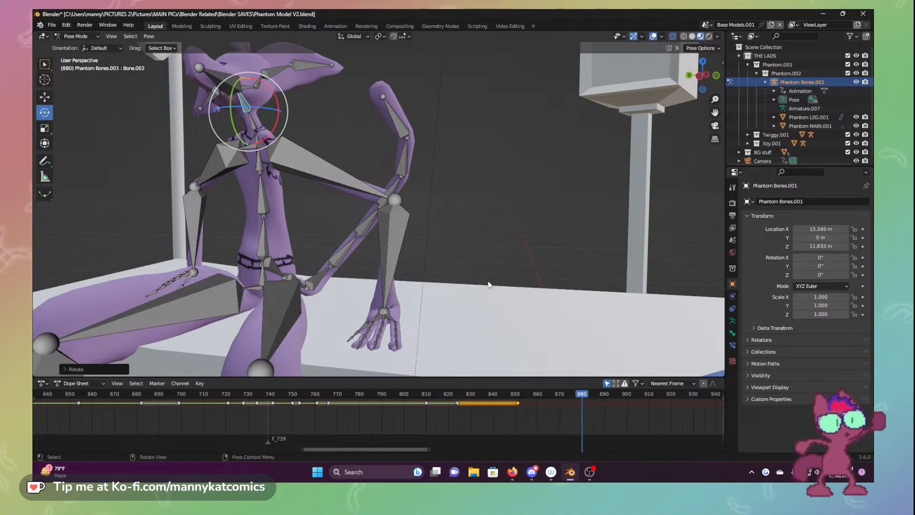
# Rotate the purple character's ear bones to give the ears a new angle on the tilted head
pyautogui.moveTo(353, 256); pyautogui.dragTo(342, 308, button='middle')
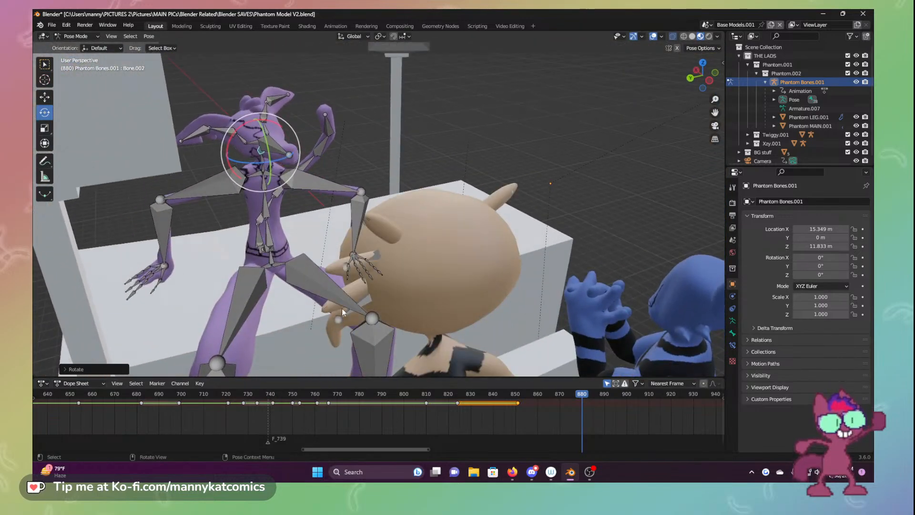
pyautogui.click(198, 137)
pyautogui.moveTo(213, 95); pyautogui.dragTo(236, 91)
pyautogui.click(270, 84)
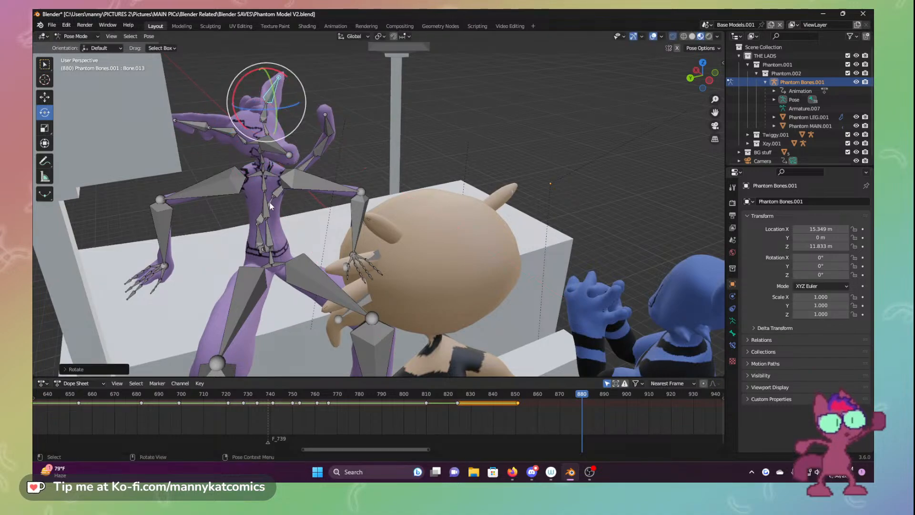
pyautogui.moveTo(270, 205); pyautogui.dragTo(298, 193, button='middle')
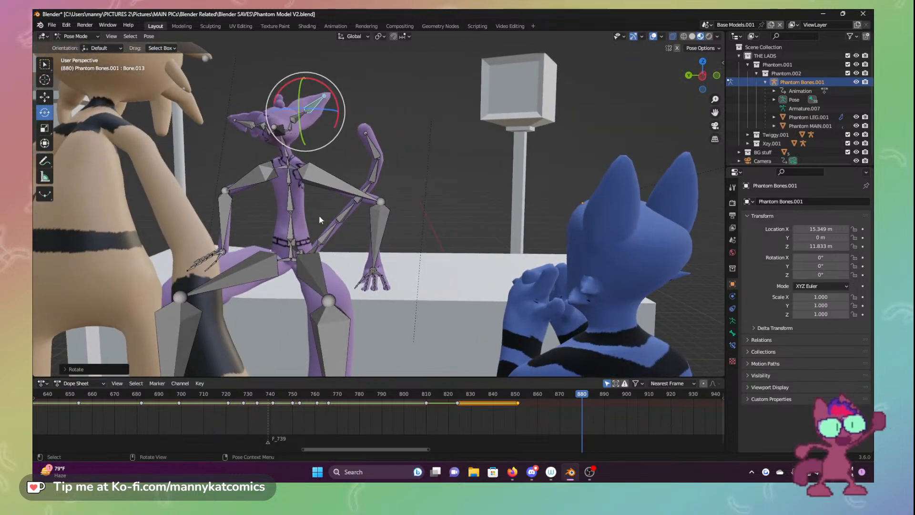
# Look through the camera and insert a Location & Rotation keyframe for all of the purple character's bones at frame 880
pyautogui.click(714, 125)
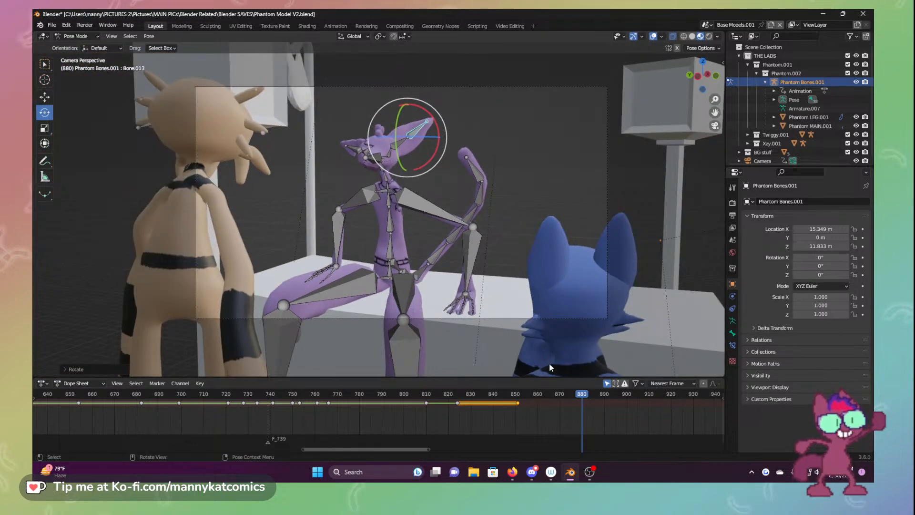
pyautogui.press('a')
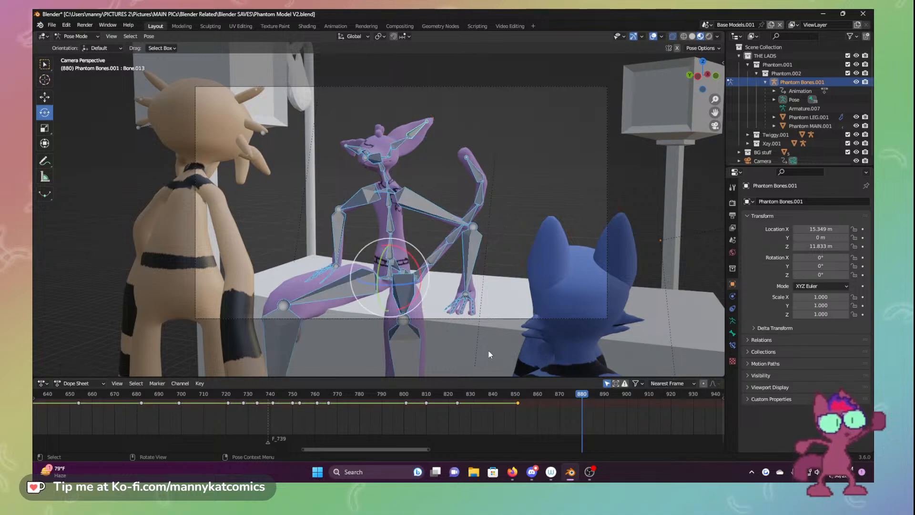
pyautogui.press('i')
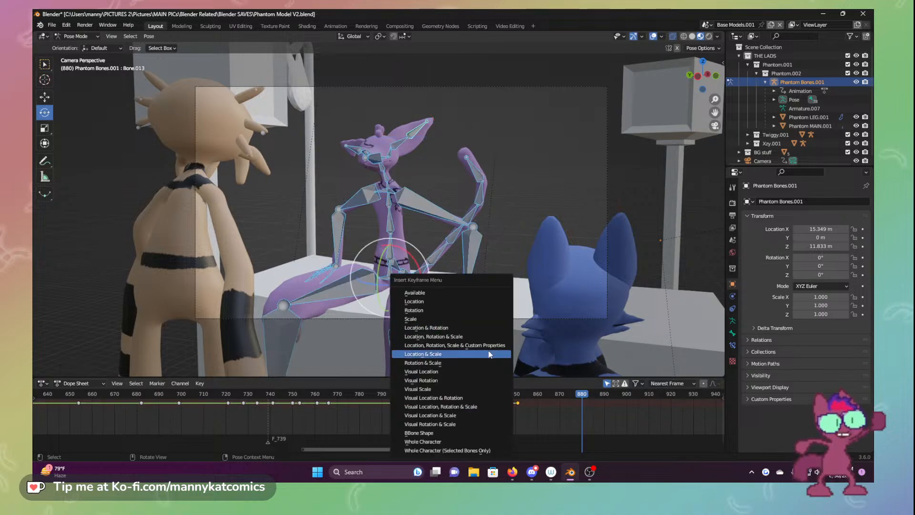
pyautogui.click(452, 328)
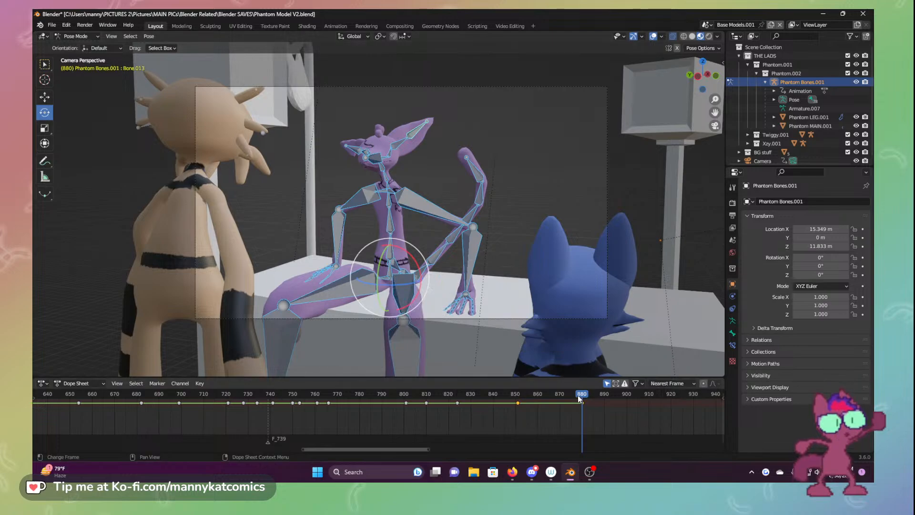
# Save the file and play the animation from frame 825 to review the arm-lowering motion
pyautogui.moveTo(578, 396); pyautogui.dragTo(657, 397)
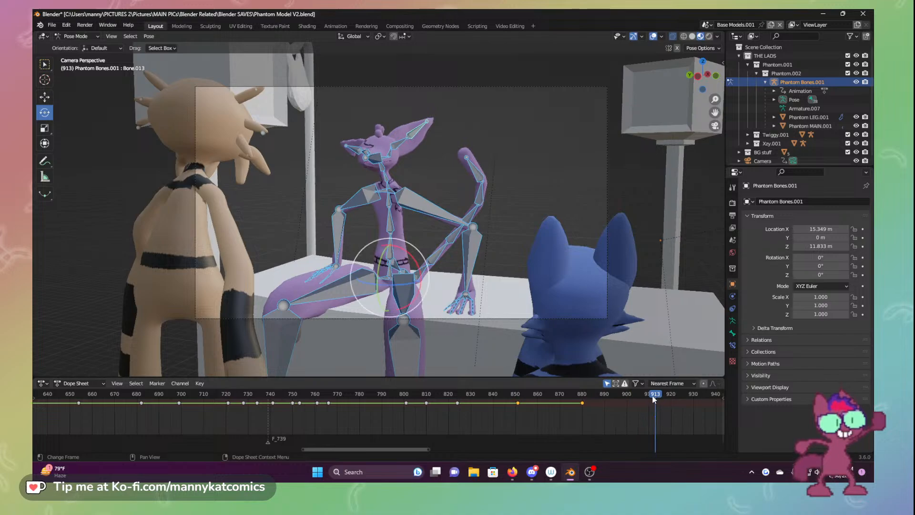
pyautogui.click(460, 397)
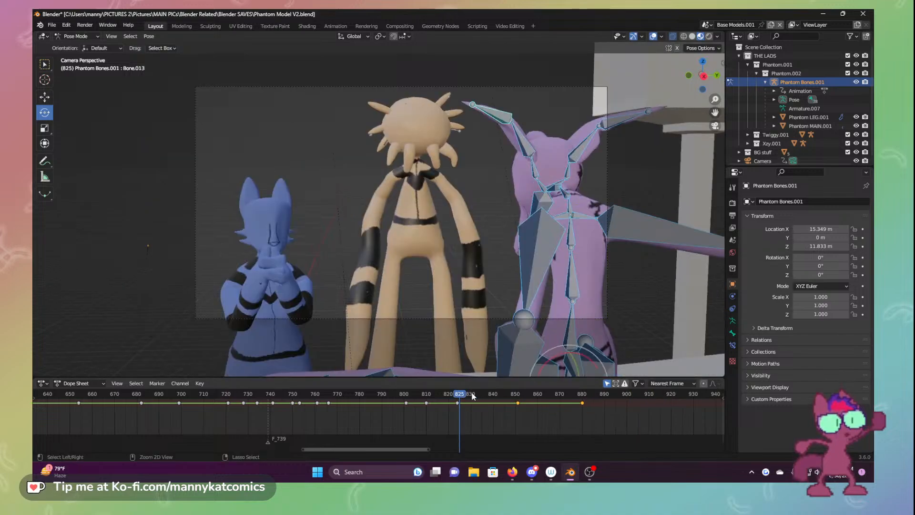
pyautogui.hotkey('ctrl', 's')
pyautogui.press('space')
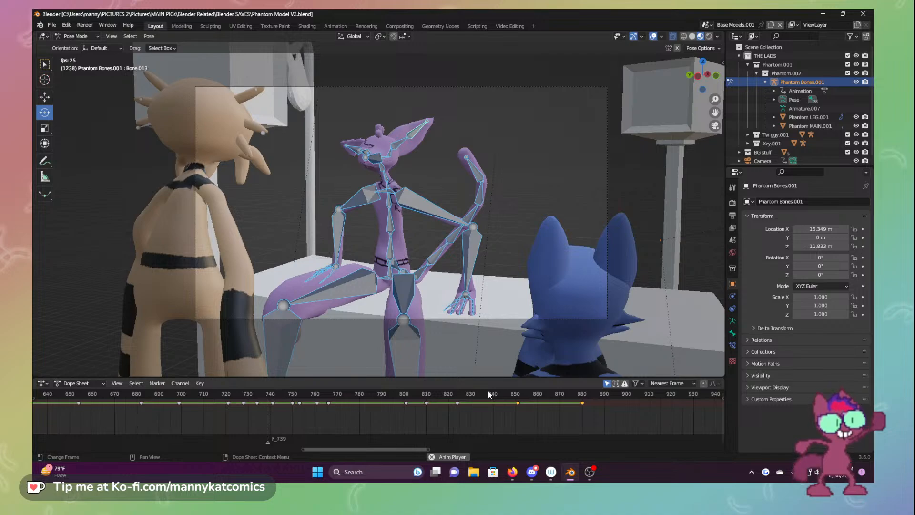
pyautogui.press('space')
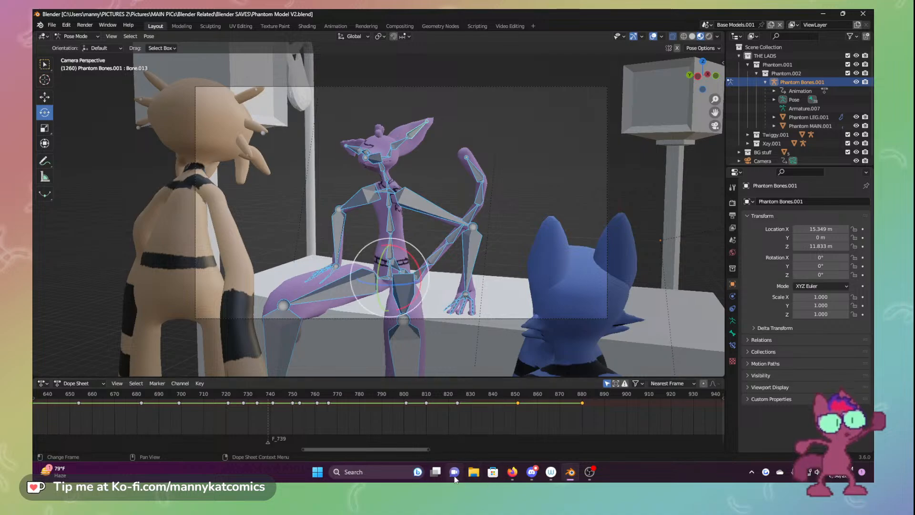
# Return to frame 880, rotate the purple character's upper spine bone, and lower the upper arm on the tail side slightly
pyautogui.moveTo(452, 452); pyautogui.dragTo(414, 449)
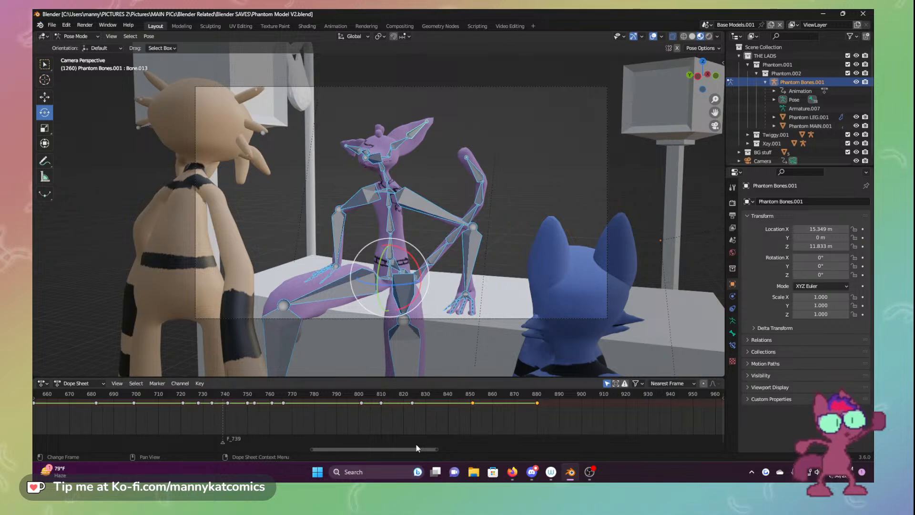
pyautogui.moveTo(336, 395); pyautogui.dragTo(536, 383)
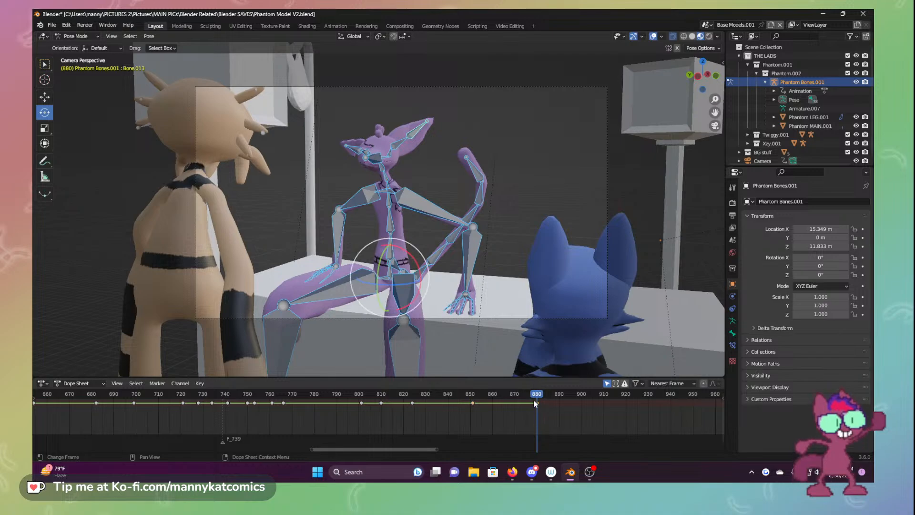
pyautogui.click(387, 206)
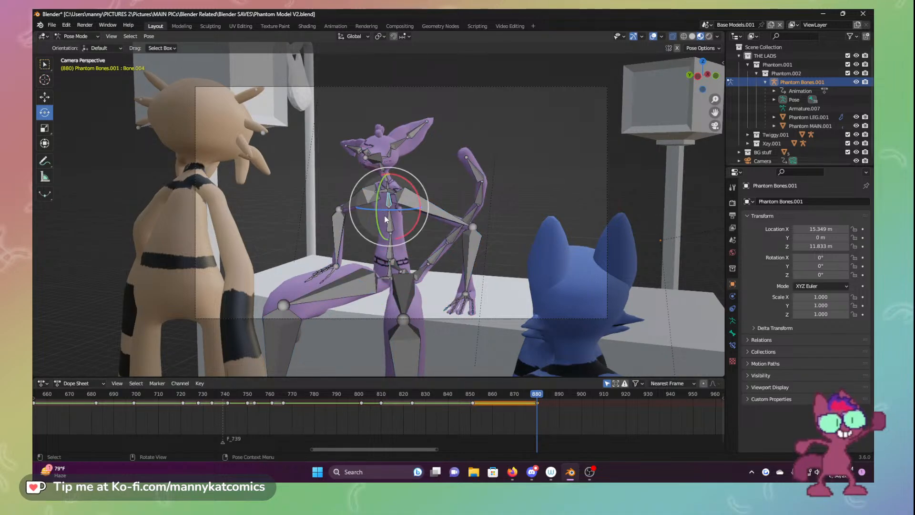
pyautogui.moveTo(386, 221); pyautogui.dragTo(378, 229)
pyautogui.click(427, 206)
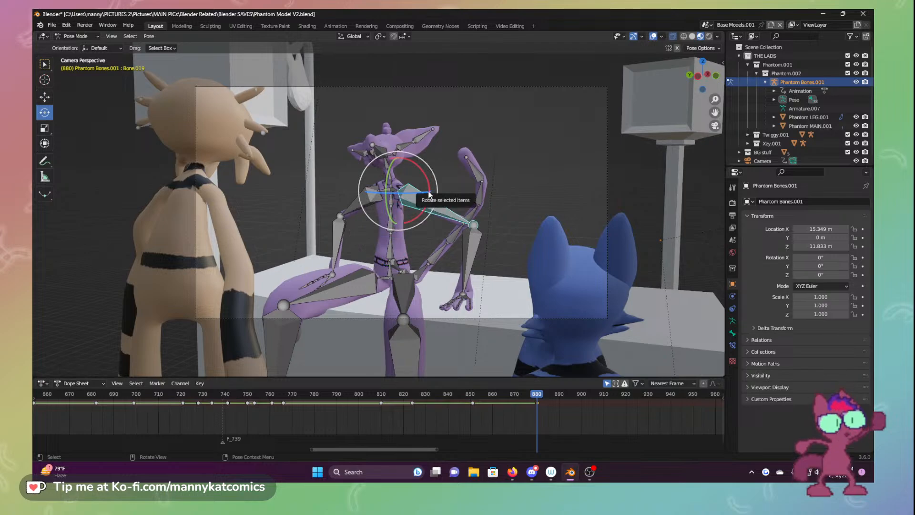
pyautogui.moveTo(429, 194); pyautogui.dragTo(432, 192)
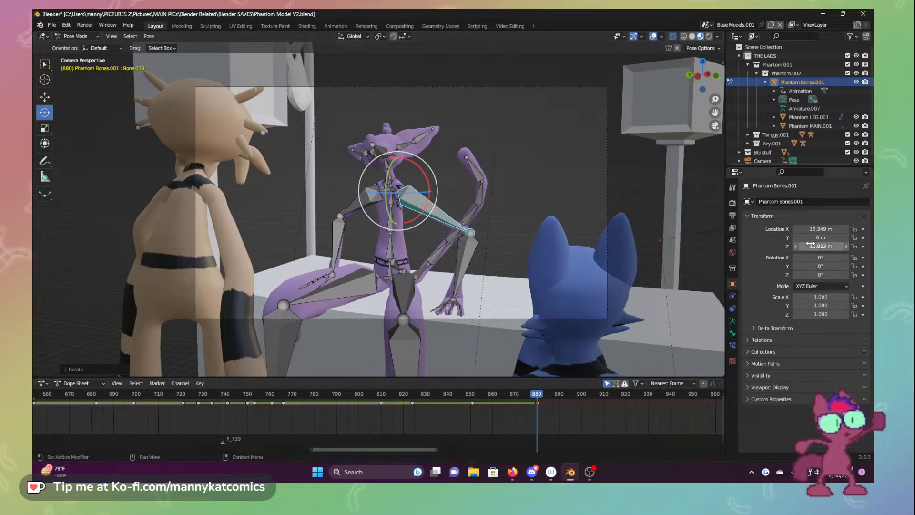
# Select the hand bones of the purple character's other arm and rotate them so the hand lies flat above the bench
pyautogui.moveTo(326, 245); pyautogui.dragTo(438, 285, button='middle')
pyautogui.click(295, 342)
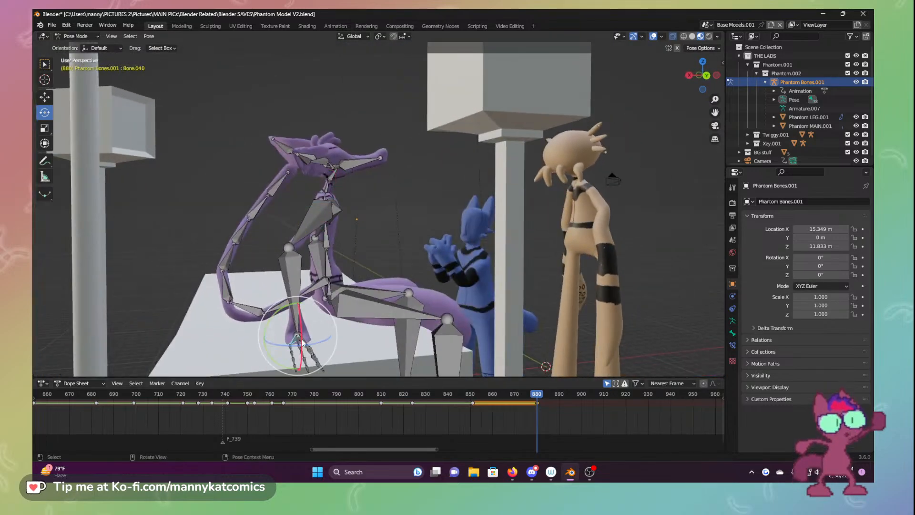
pyautogui.moveTo(310, 343); pyautogui.dragTo(253, 333, button='middle')
pyautogui.keyDown('shift'); pyautogui.click(246, 328); pyautogui.keyUp('shift')
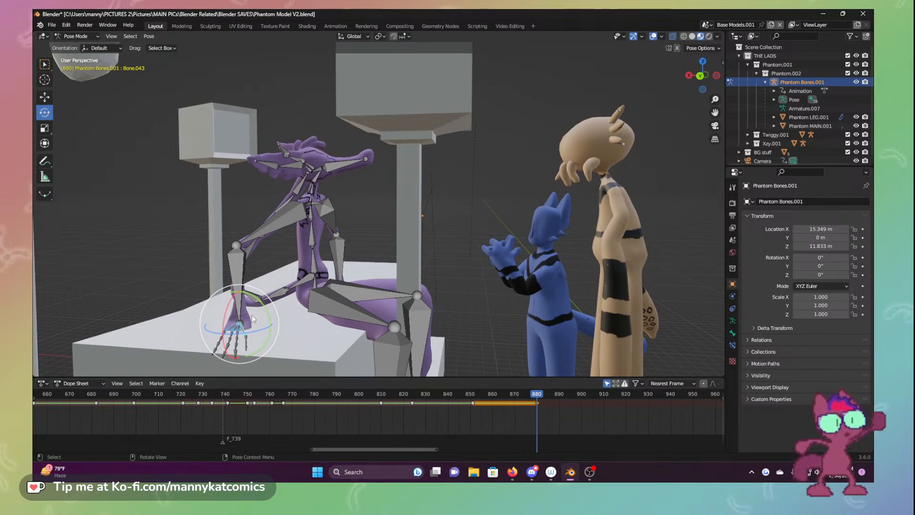
pyautogui.moveTo(253, 319); pyautogui.dragTo(252, 288)
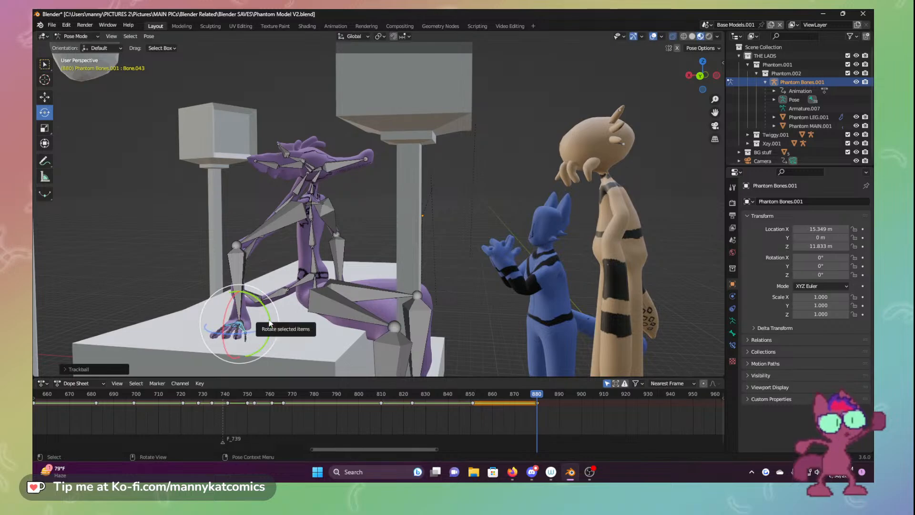
pyautogui.moveTo(269, 323); pyautogui.dragTo(267, 315)
# Rotate the purple character's mid-spine bone slightly to adjust the torso's lean at frame 880
pyautogui.moveTo(408, 290); pyautogui.dragTo(373, 311, button='middle')
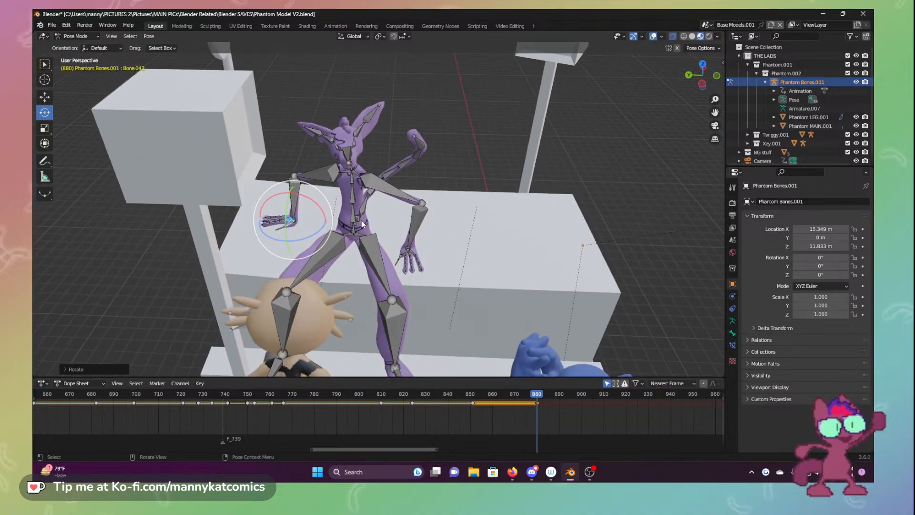
pyautogui.click(351, 196)
pyautogui.moveTo(367, 224); pyautogui.dragTo(368, 219)
pyautogui.moveTo(436, 270); pyautogui.dragTo(393, 254, button='middle')
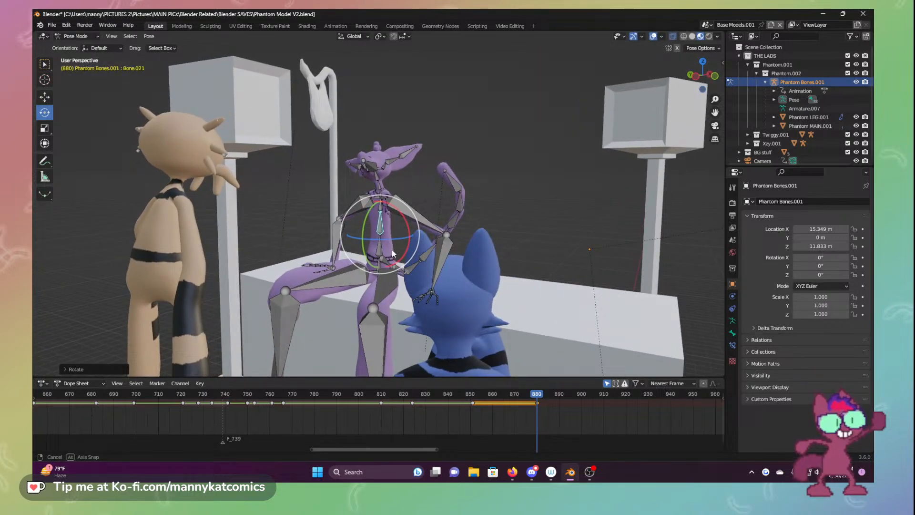
pyautogui.moveTo(394, 254); pyautogui.dragTo(356, 199, button='middle')
# Swing the forearm of the purple character's arm opposite the tail outward and upward, then select that arm's upper bone
pyautogui.click(301, 191)
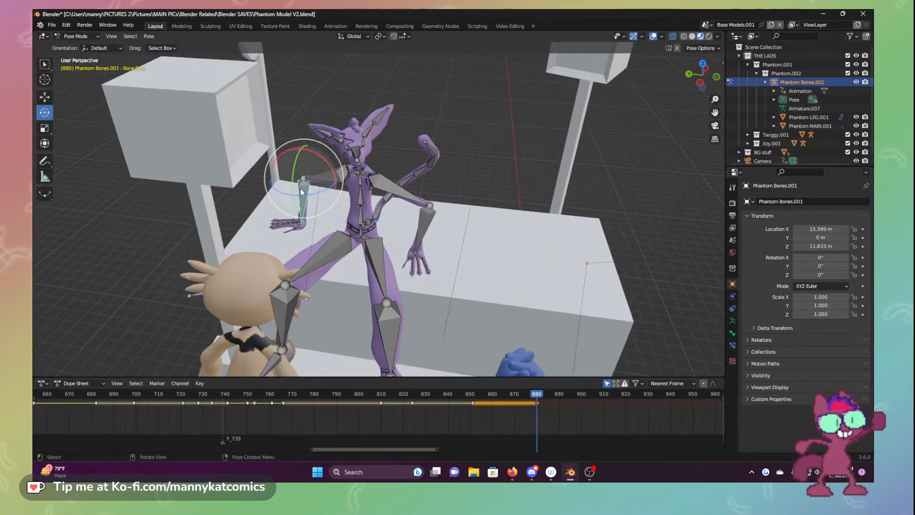
pyautogui.moveTo(320, 163); pyautogui.dragTo(328, 209)
pyautogui.click(344, 170)
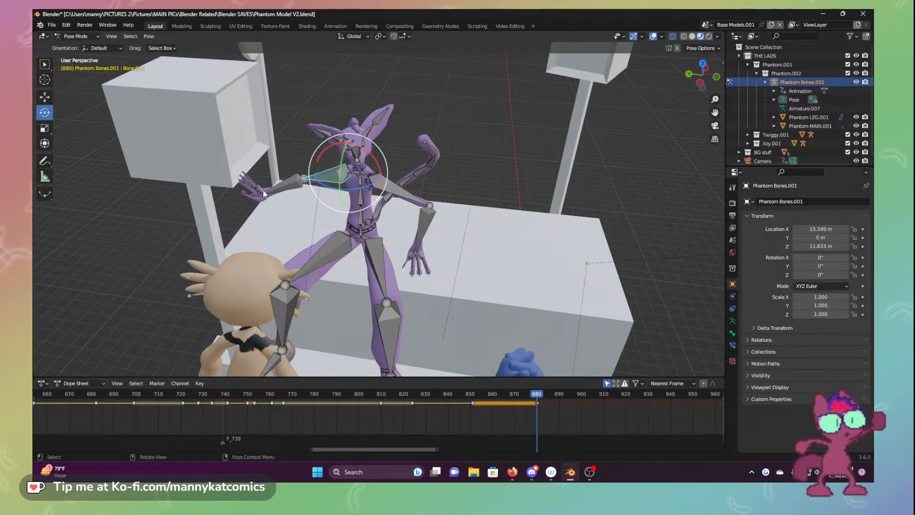
# Raise the purple character's tail-side upper arm to roughly shoulder height and rotate that hand's bones so the fingers point down toward the bench
pyautogui.scroll(3, 276, 233)
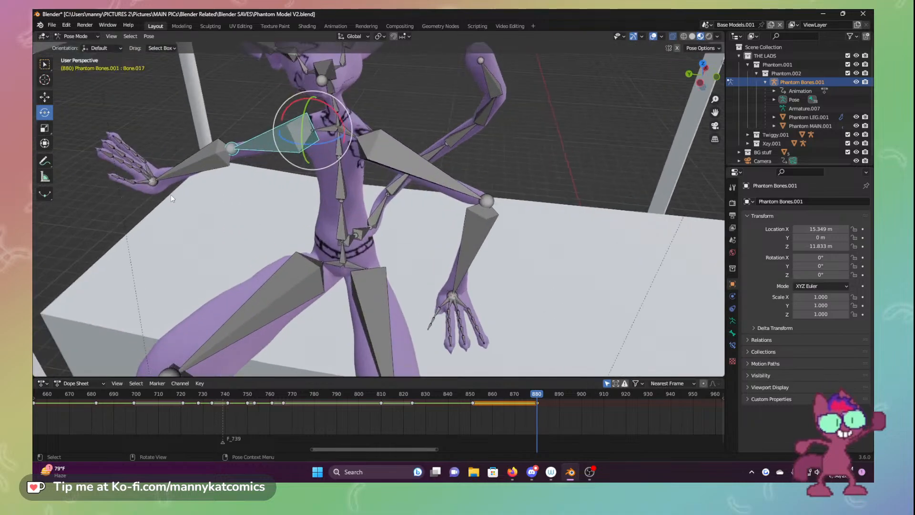
pyautogui.click(434, 179)
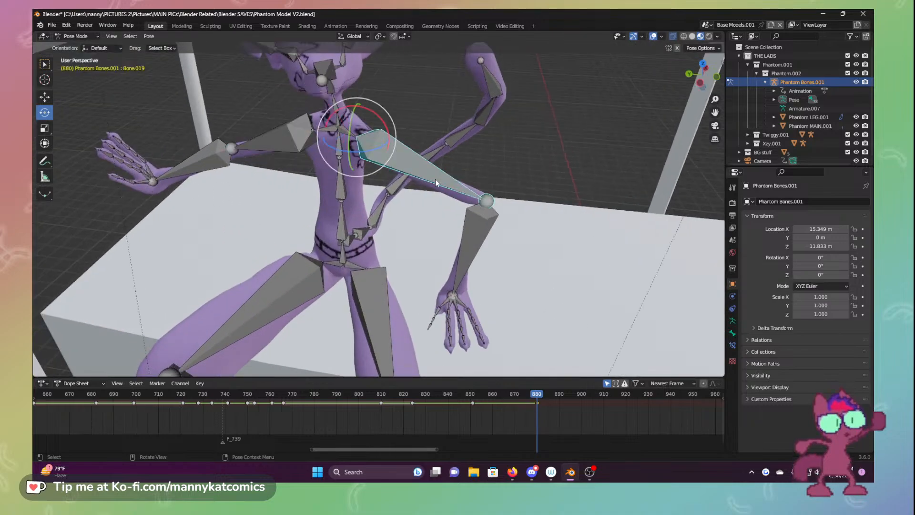
pyautogui.moveTo(390, 132); pyautogui.dragTo(479, 201)
pyautogui.click(509, 238)
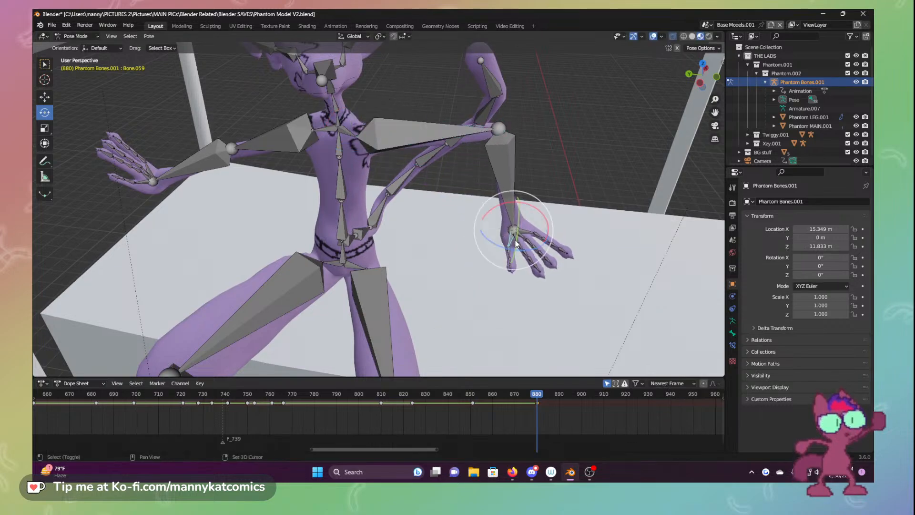
pyautogui.moveTo(525, 226); pyautogui.dragTo(533, 261)
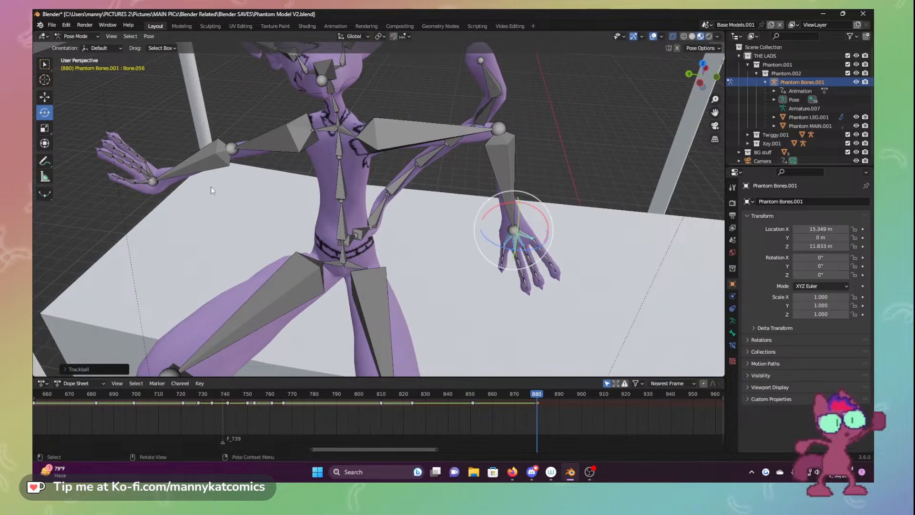
# Select the hand bones of the outstretched arm opposite the tail and rotate them downward so the hand continues the line of the forearm
pyautogui.click(148, 180)
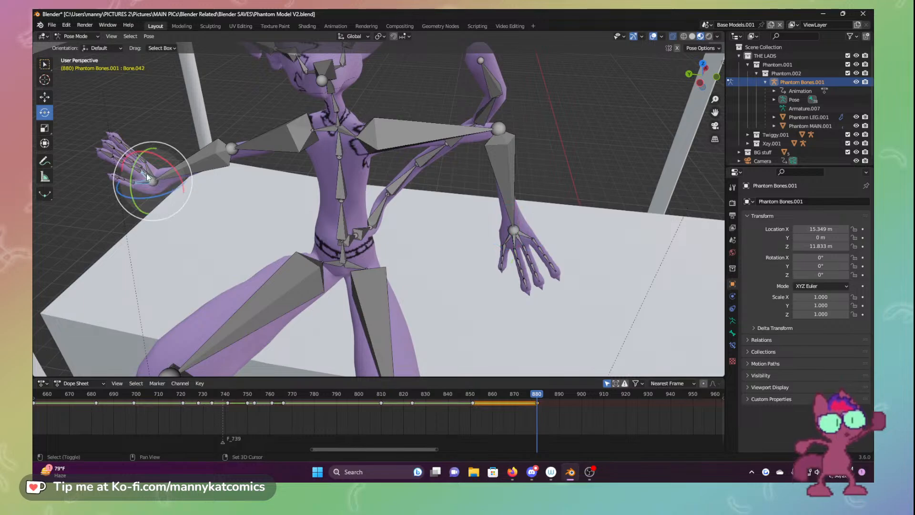
pyautogui.keyDown('shift'); pyautogui.click(149, 172); pyautogui.keyUp('shift')
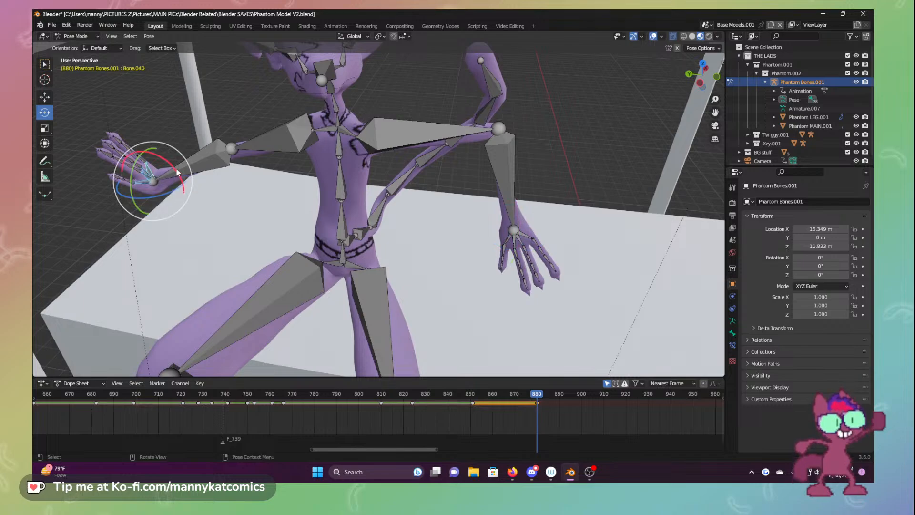
pyautogui.moveTo(178, 172); pyautogui.dragTo(137, 155)
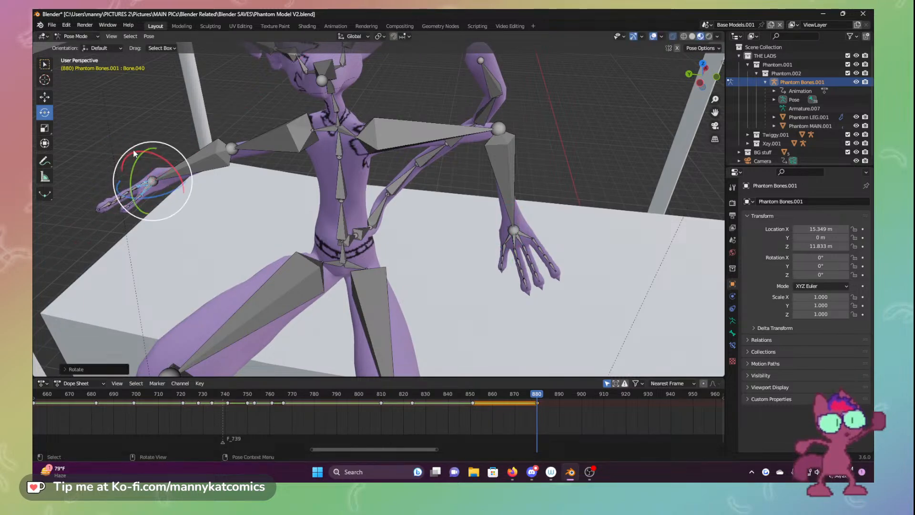
pyautogui.click(167, 222)
pyautogui.moveTo(167, 222); pyautogui.dragTo(300, 203, button='middle')
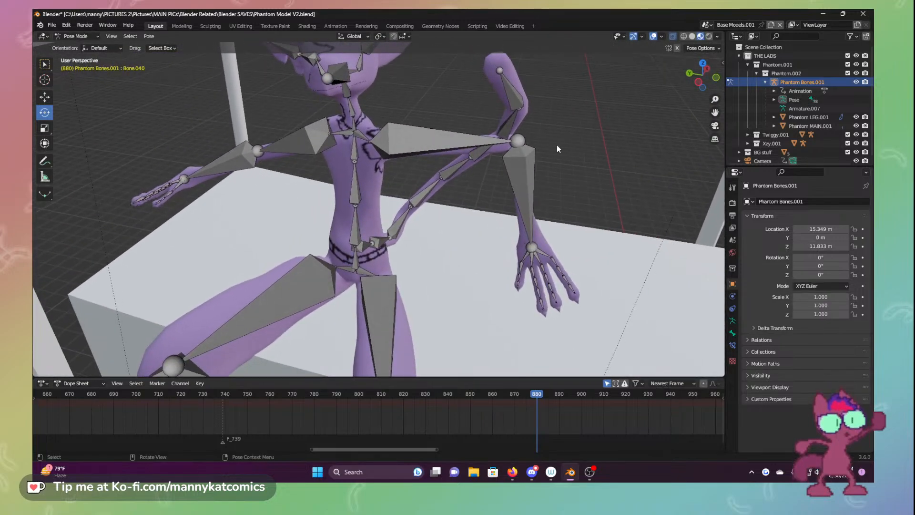
# Select all bones of the purple character and insert keyframes for the adjusted pose at frame 880
pyautogui.press('a')
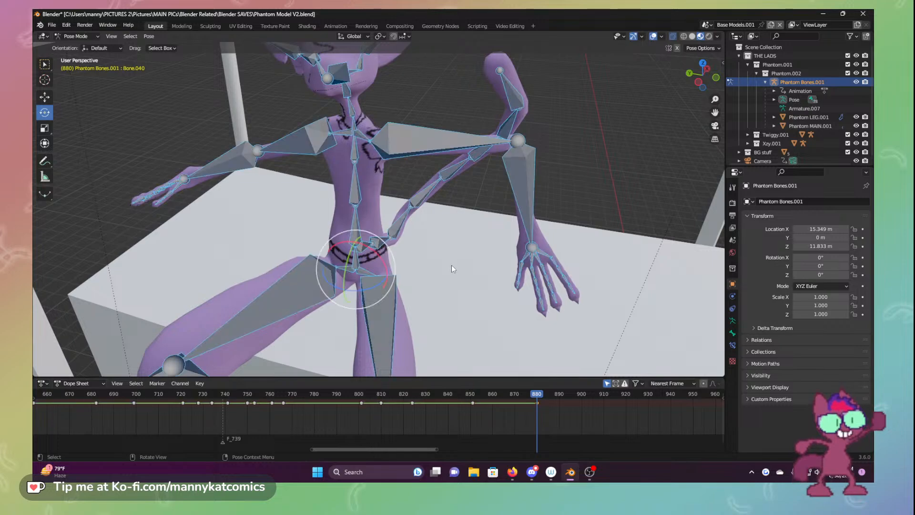
pyautogui.press('i')
pyautogui.click(447, 210)
pyautogui.scroll(-3, 443, 212)
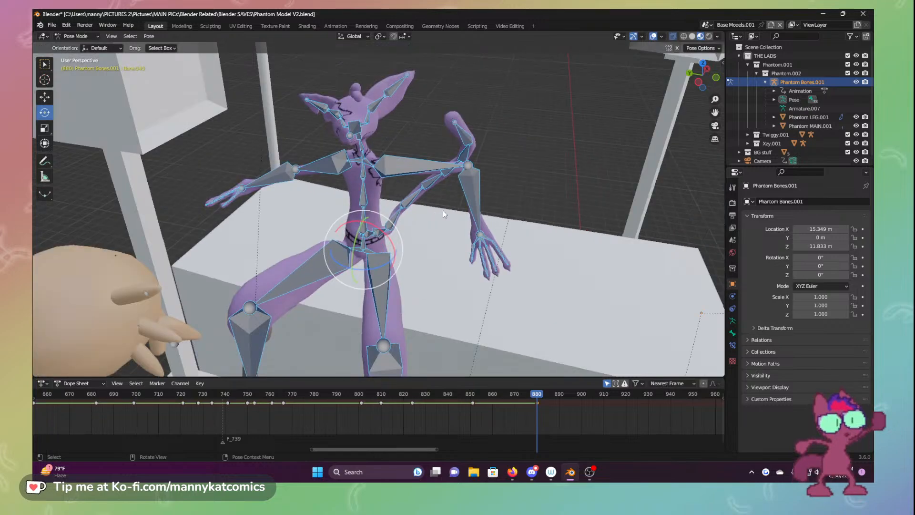
pyautogui.moveTo(451, 249); pyautogui.dragTo(452, 221, button='middle')
pyautogui.moveTo(549, 394)
pyautogui.mouseDown()
pyautogui.moveTo(462, 383)
pyautogui.moveTo(553, 392)
pyautogui.moveTo(539, 393)
pyautogui.mouseUp()
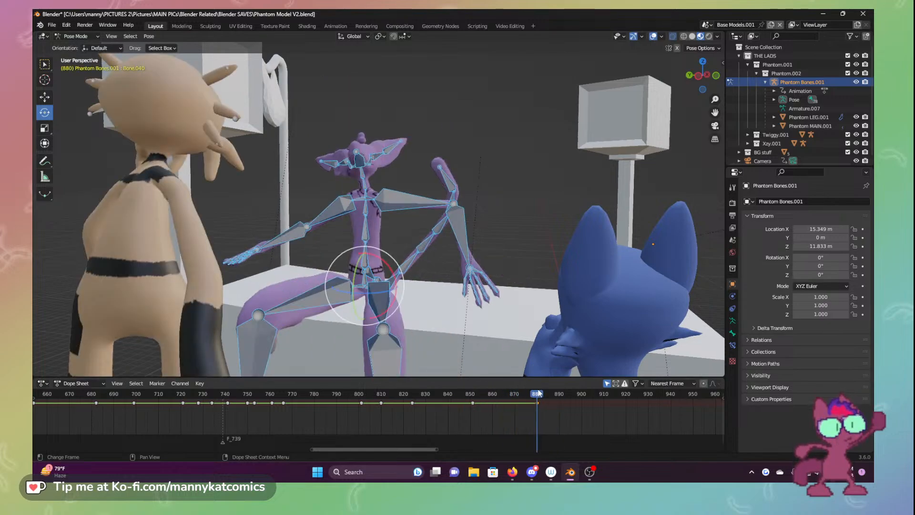
# Bend the forearm opposite the tail down toward the thigh, lower its upper arm, and fine-tune the forearm's rotation
pyautogui.click(285, 235)
pyautogui.moveTo(285, 235); pyautogui.dragTo(372, 245)
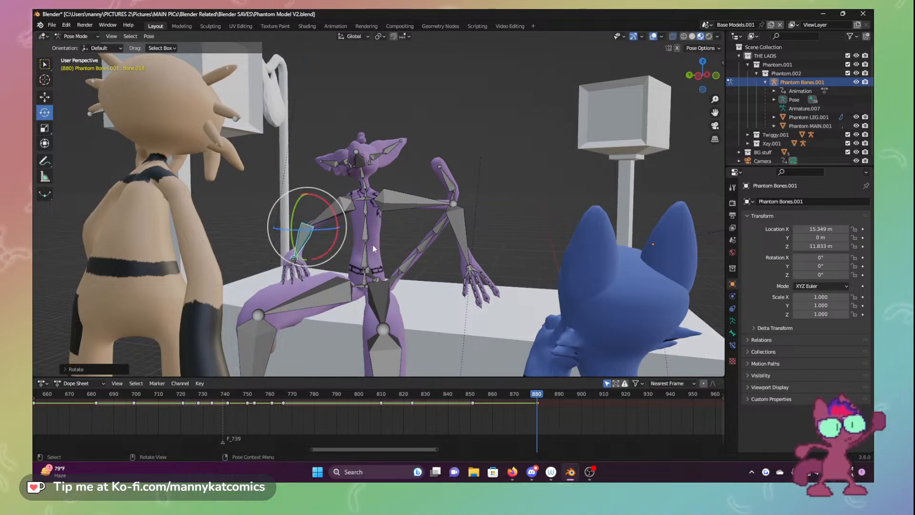
pyautogui.click(331, 211)
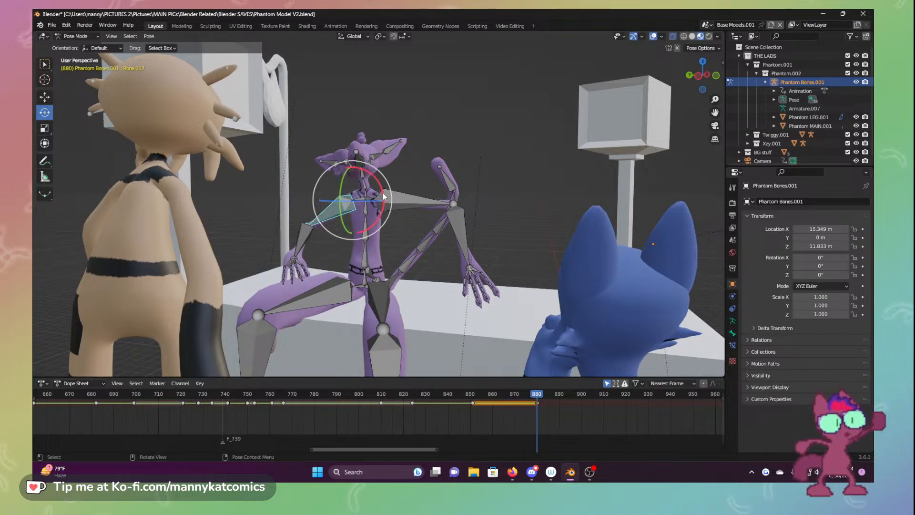
pyautogui.moveTo(382, 193)
pyautogui.mouseDown()
pyautogui.moveTo(382, 180)
pyautogui.moveTo(384, 188)
pyautogui.mouseUp()
pyautogui.scroll(5, 305, 248)
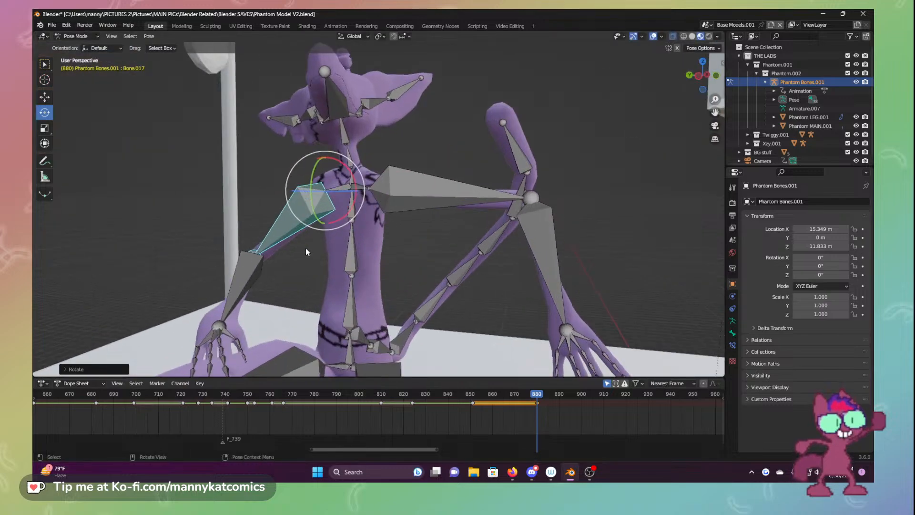
pyautogui.click(213, 306)
pyautogui.moveTo(216, 266); pyautogui.dragTo(224, 248)
pyautogui.scroll(-6, 393, 258)
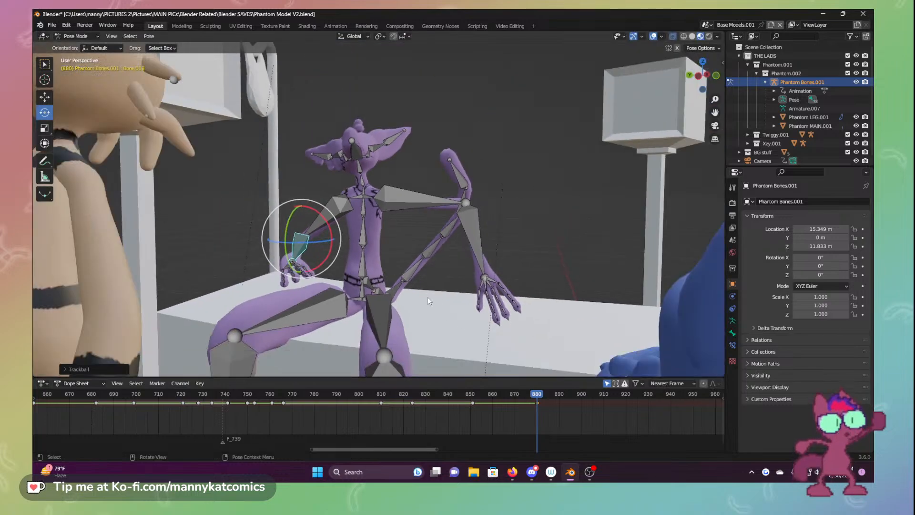
# Insert Location & Rotation keyframes at frame 880, keyframe all of the purple character's bones, and save the file
pyautogui.press('i')
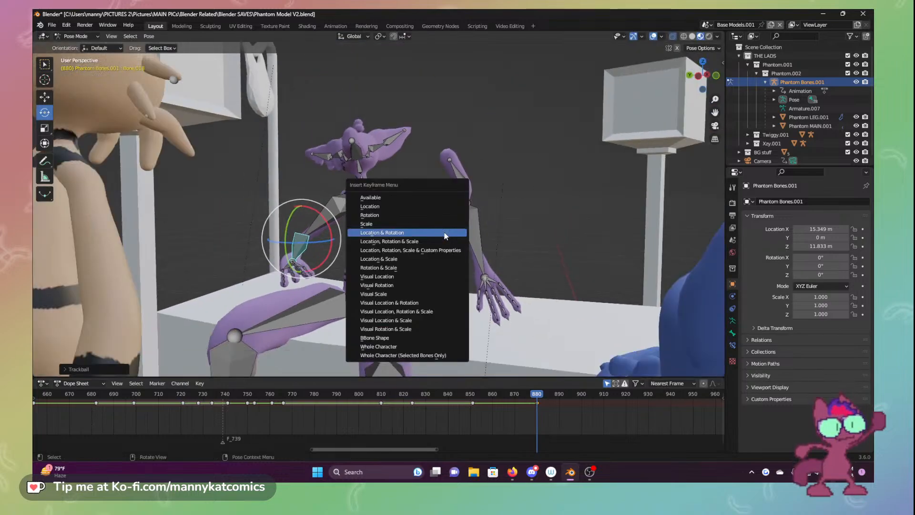
pyautogui.click(420, 230)
pyautogui.press('a')
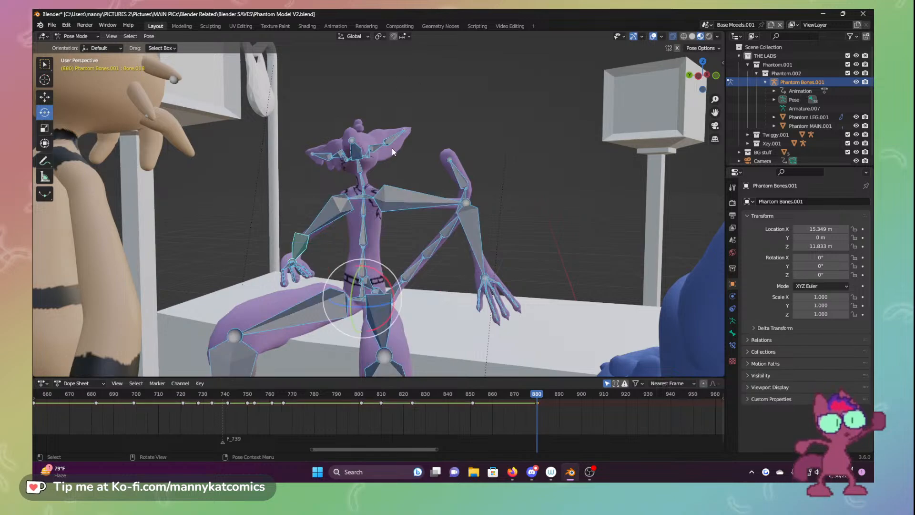
pyautogui.press('i')
pyautogui.click(392, 148)
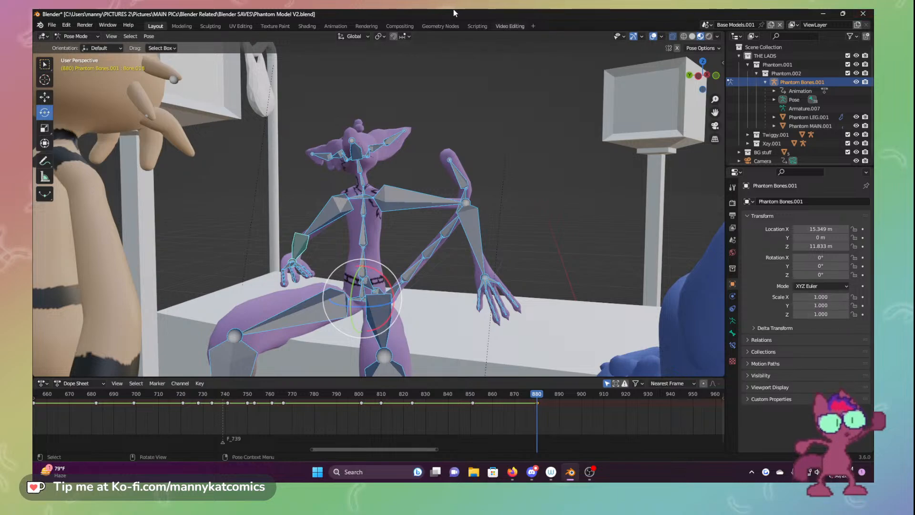
pyautogui.hotkey('ctrl', 's')
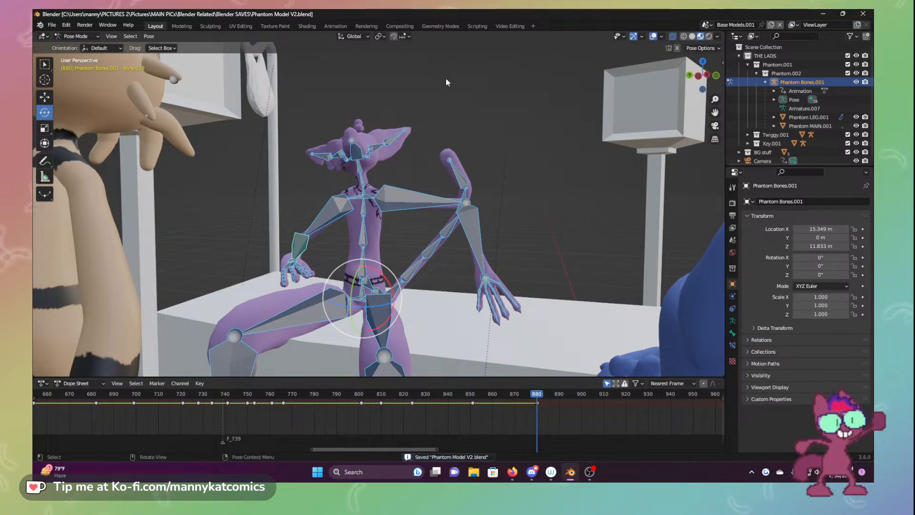